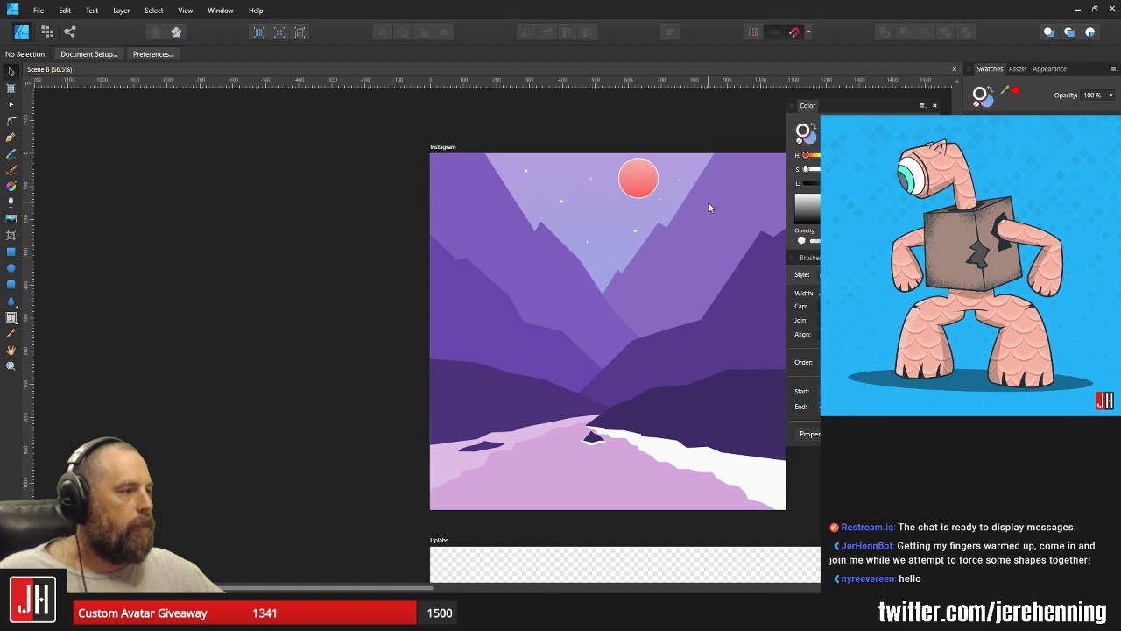
# Look over the purple mountain artwork on the Scene 8 Instagram artboard and switch to the Scene Test project in Moho.
pyautogui.moveTo(708, 218); pyautogui.dragTo(629, 225)
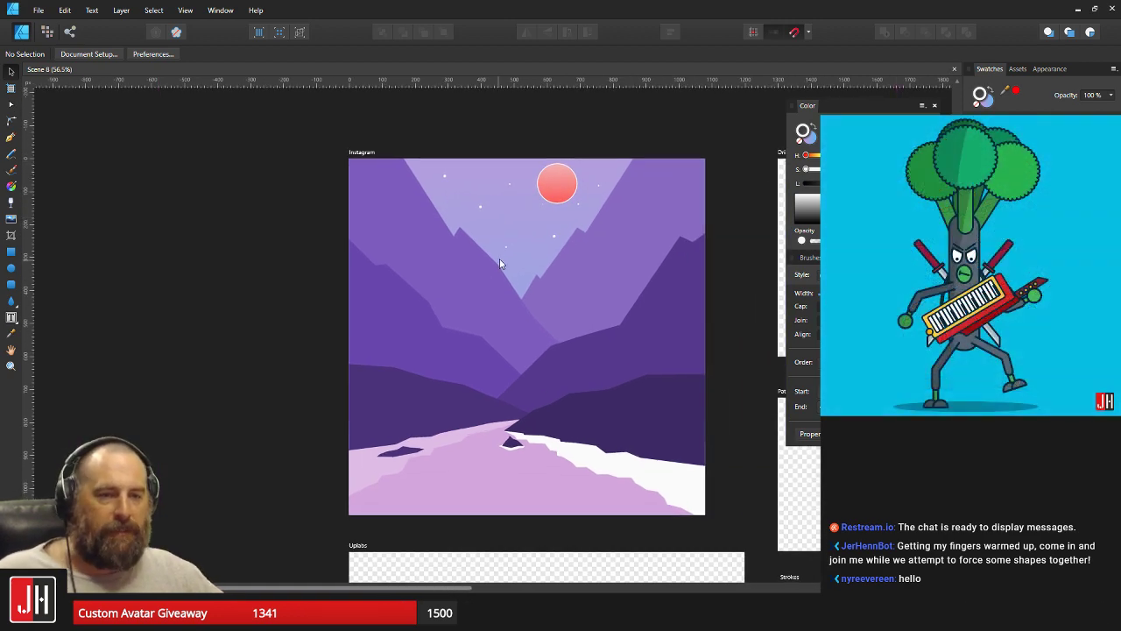
pyautogui.scroll(-4, 521, 268)
pyautogui.scroll(5, 521, 268)
pyautogui.moveTo(552, 261); pyautogui.dragTo(507, 246)
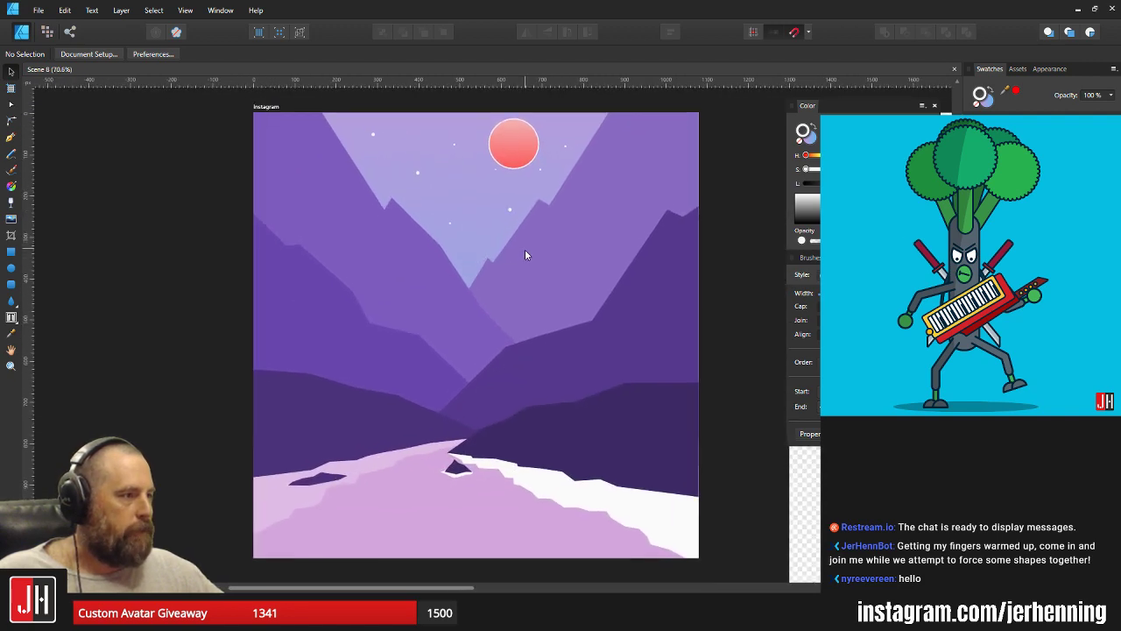
pyautogui.click(1080, 9)
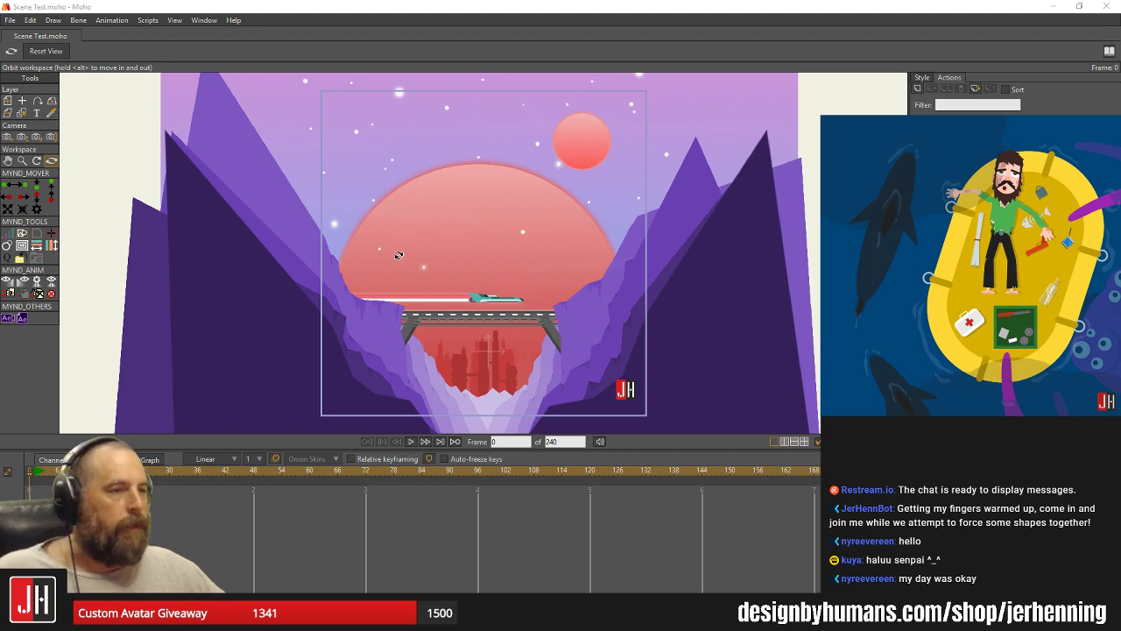
# Orbit the train-bridge scene to examine how its layers are spaced in depth, resetting the view and inspecting the camera frame from the front.
pyautogui.moveTo(444, 282); pyautogui.dragTo(500, 221)
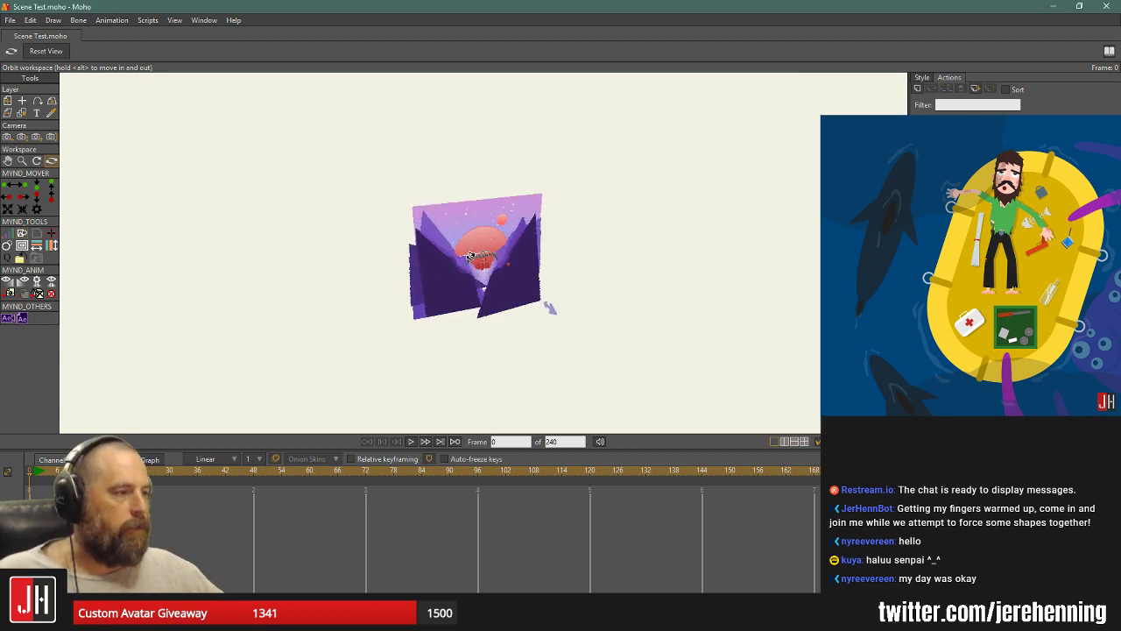
pyautogui.scroll(6, 484, 251)
pyautogui.click(45, 51)
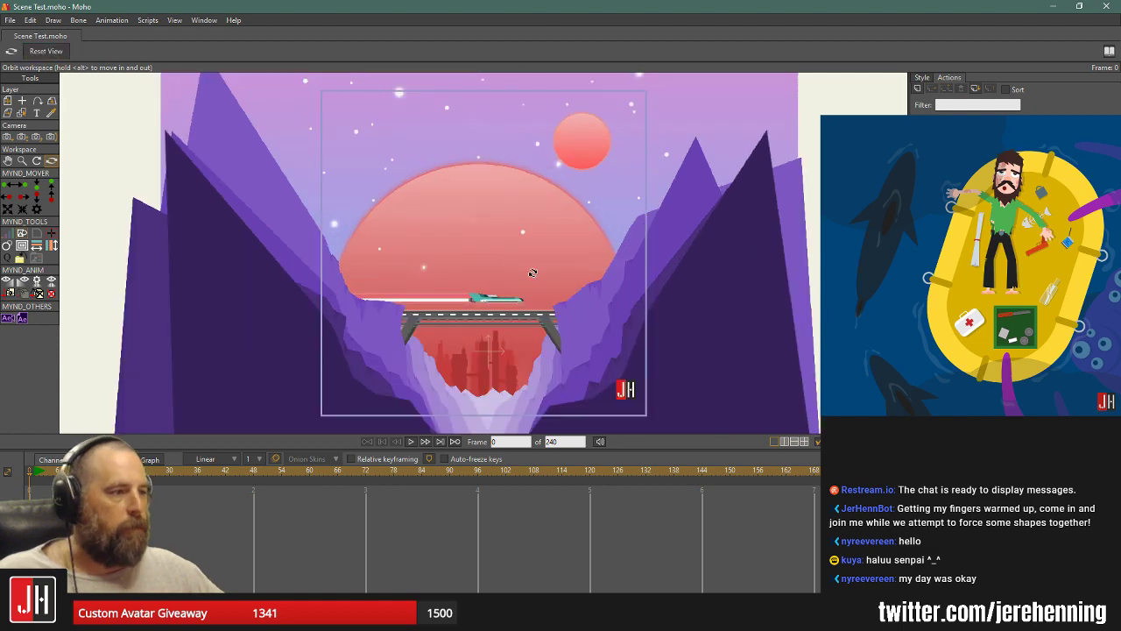
pyautogui.scroll(3, 507, 223)
pyautogui.scroll(-3, 506, 224)
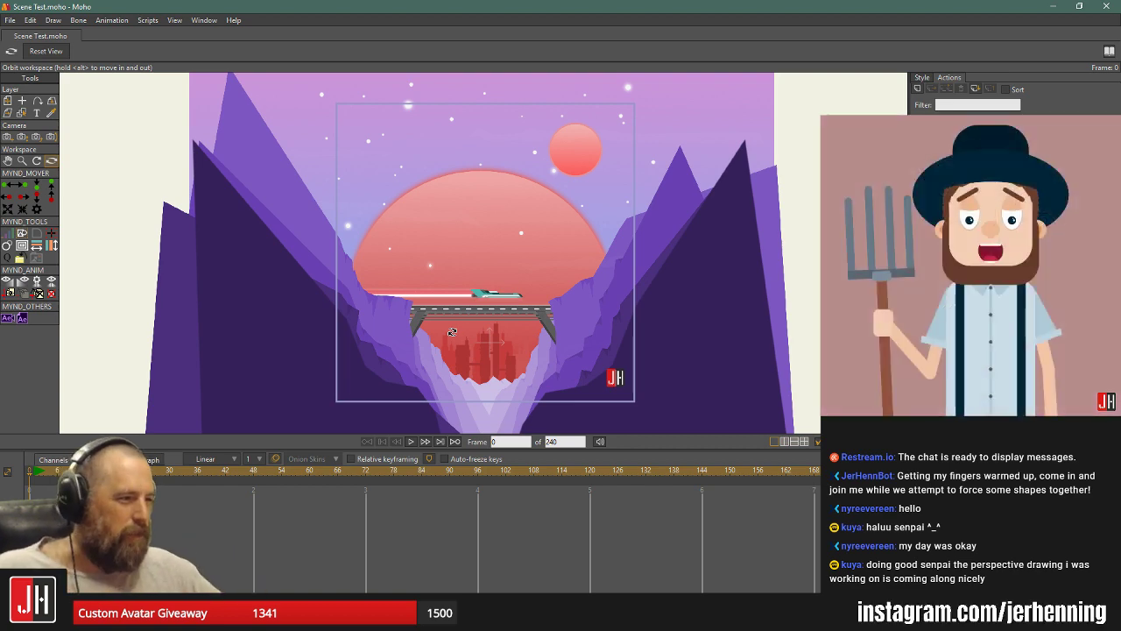
pyautogui.scroll(-5, 494, 236)
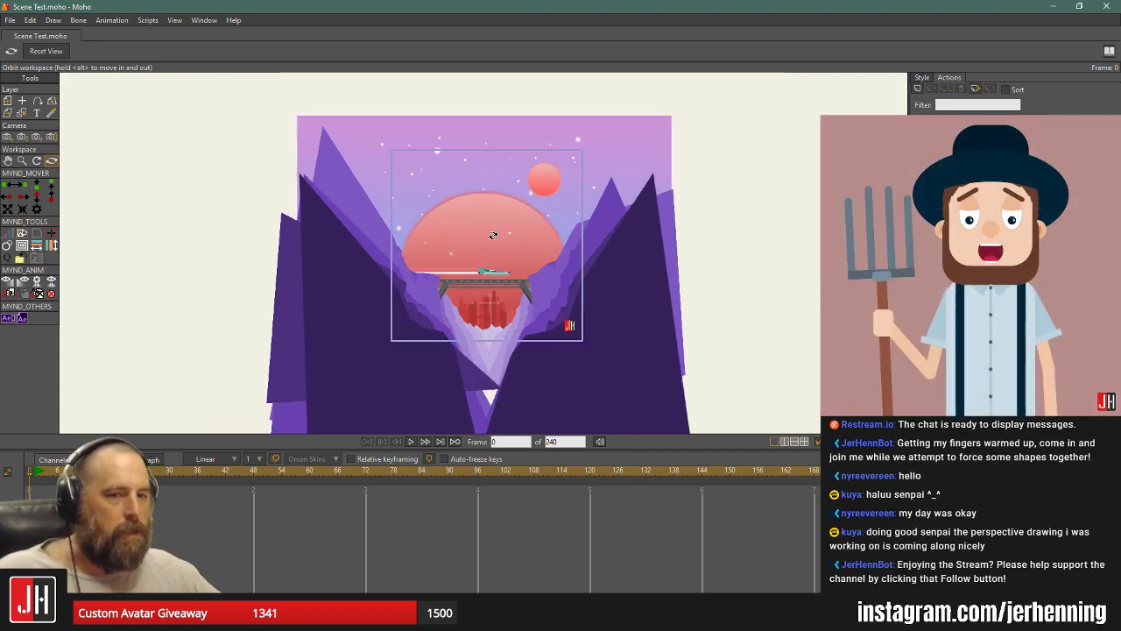
pyautogui.scroll(4, 493, 236)
pyautogui.scroll(2, 498, 232)
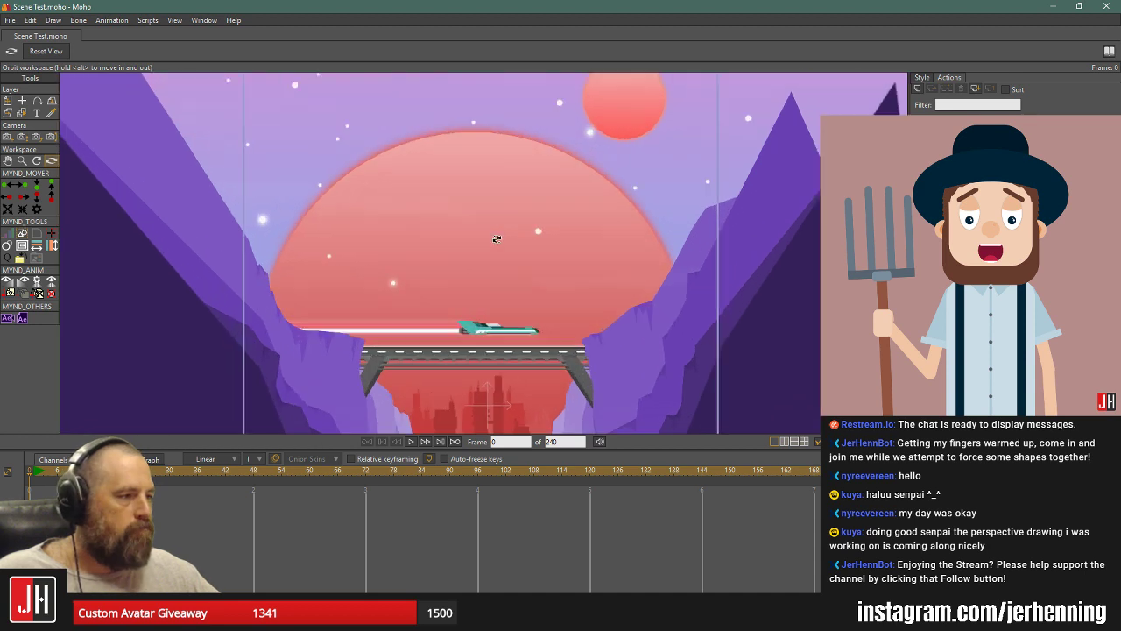
pyautogui.scroll(-4, 498, 239)
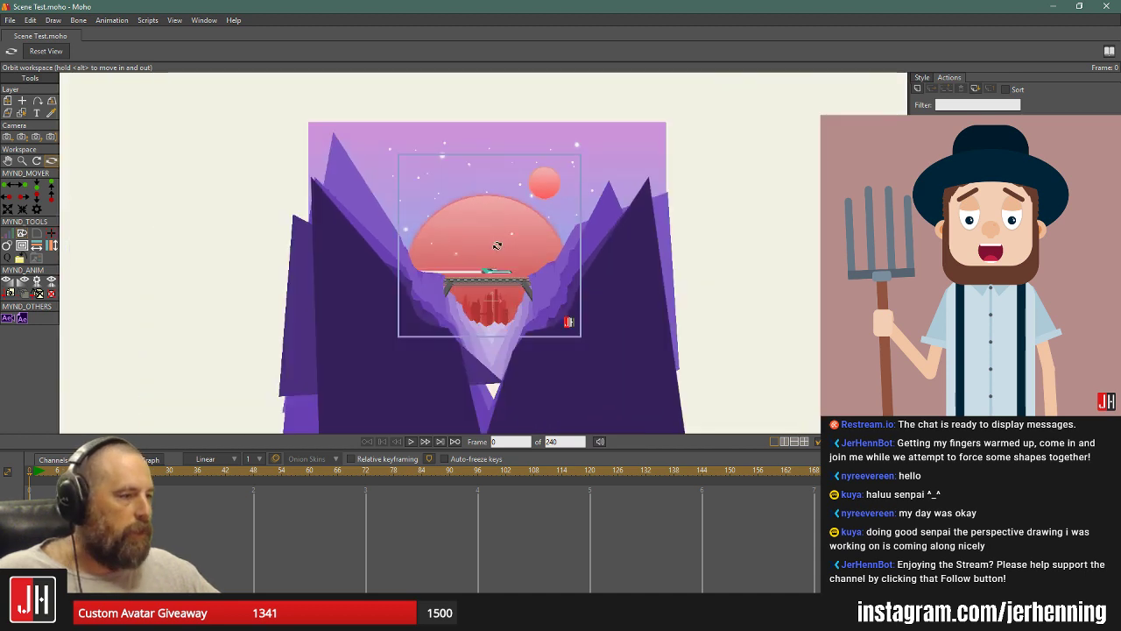
pyautogui.scroll(4, 494, 247)
# Orbit the scene sideways to examine the mountain layers relative to the camera, and restore the default front view.
pyautogui.moveTo(447, 282); pyautogui.dragTo(420, 281)
pyautogui.scroll(3, 469, 263)
pyautogui.scroll(4, 483, 223)
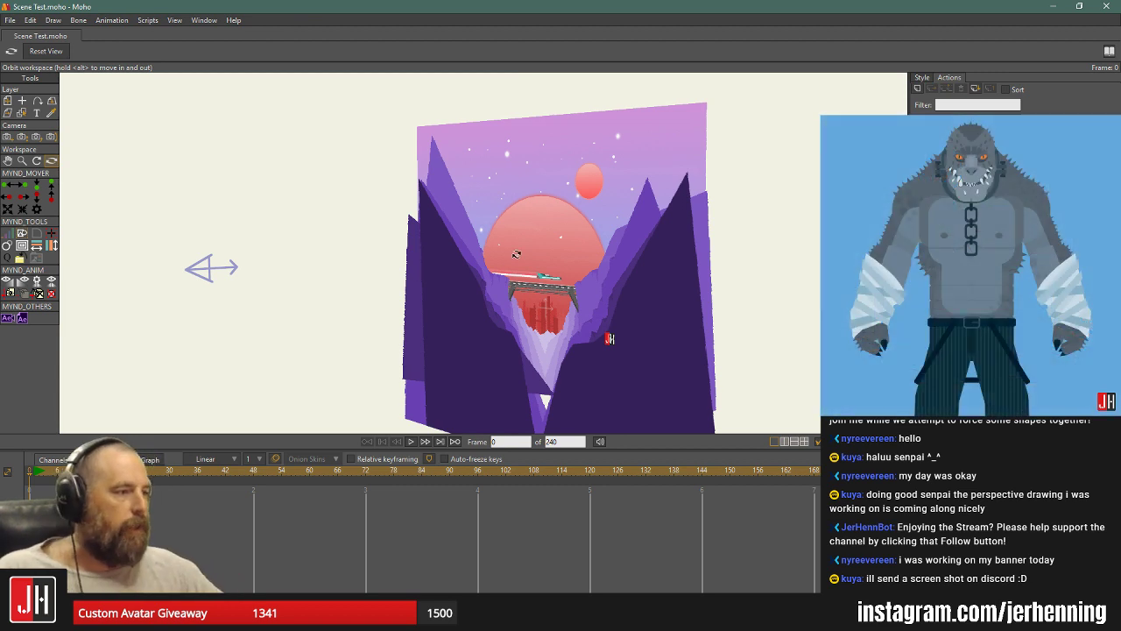
pyautogui.moveTo(514, 270); pyautogui.dragTo(561, 271)
pyautogui.click(55, 52)
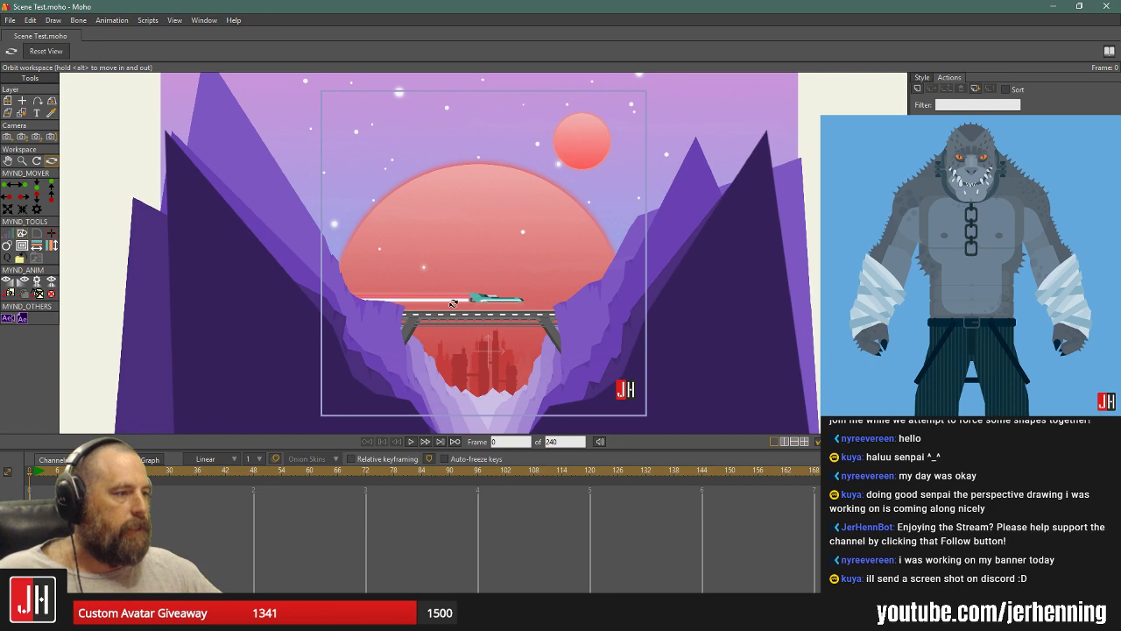
pyautogui.scroll(4, 458, 301)
pyautogui.scroll(-7, 479, 294)
pyautogui.scroll(2, 483, 295)
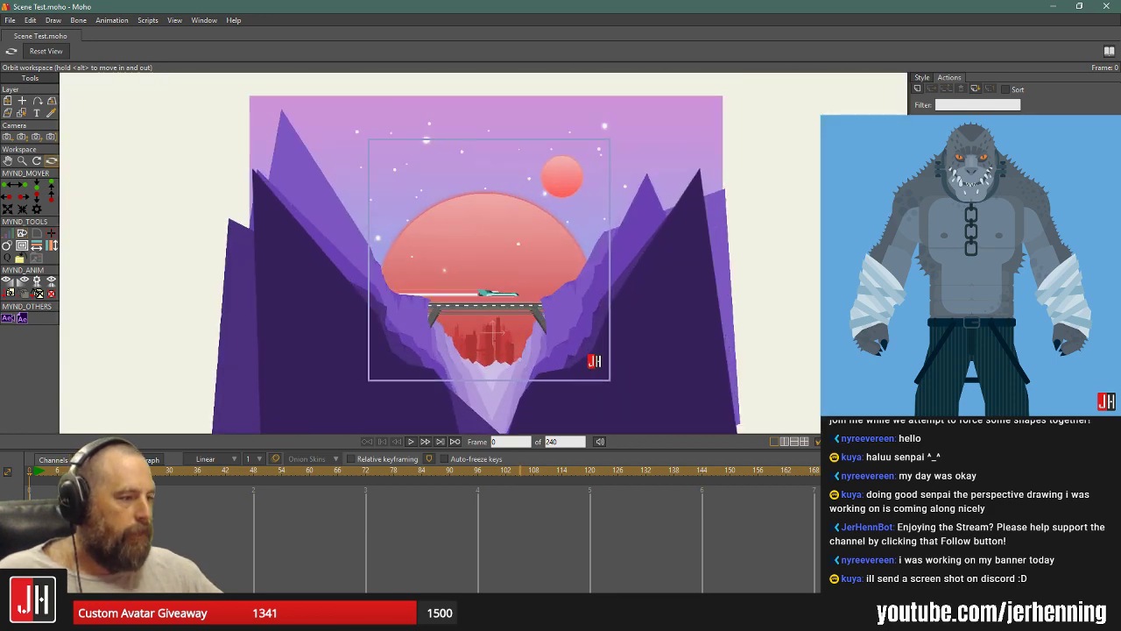
# Switch to Affinity Designer and open the Scene 4 document from the 2019 folder.
pyautogui.hotkey('alt', 'Tab')
pyautogui.click(40, 11)
pyautogui.click(52, 61)
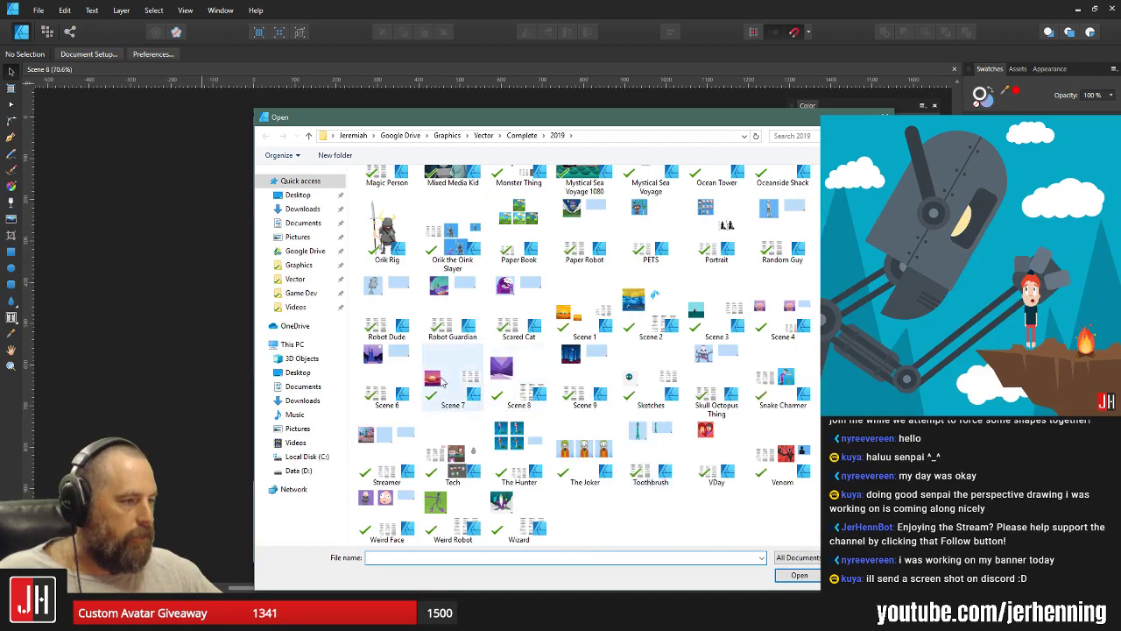
pyautogui.doubleClick(782, 325)
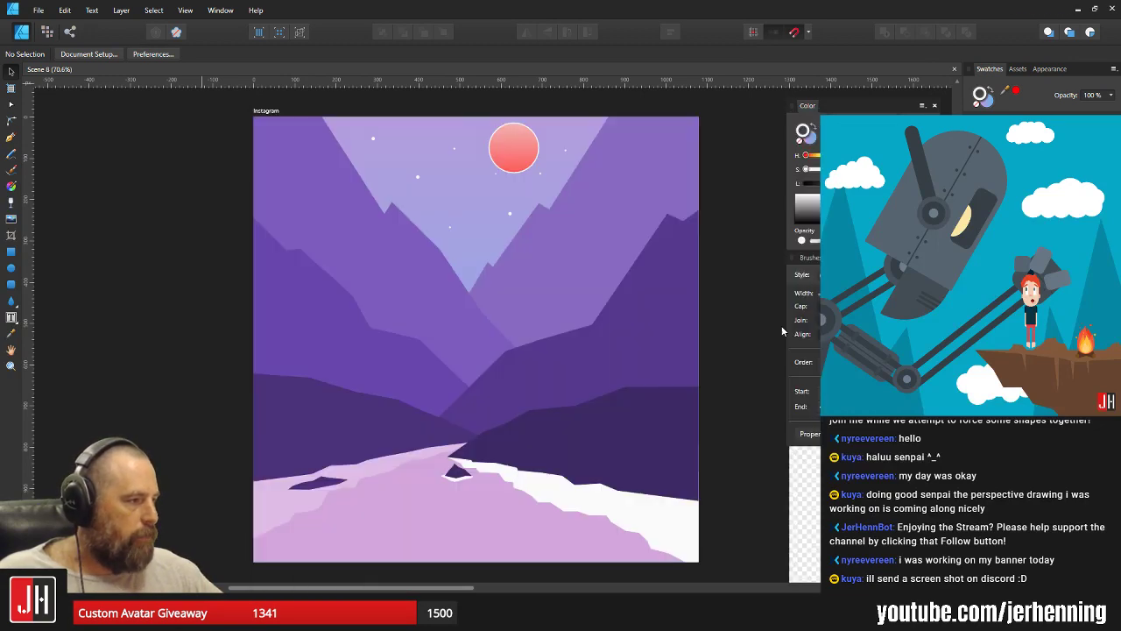
# Move the first Instagram artboard farther away from its duplicate and rename it Animation.
pyautogui.moveTo(429, 195); pyautogui.dragTo(502, 314)
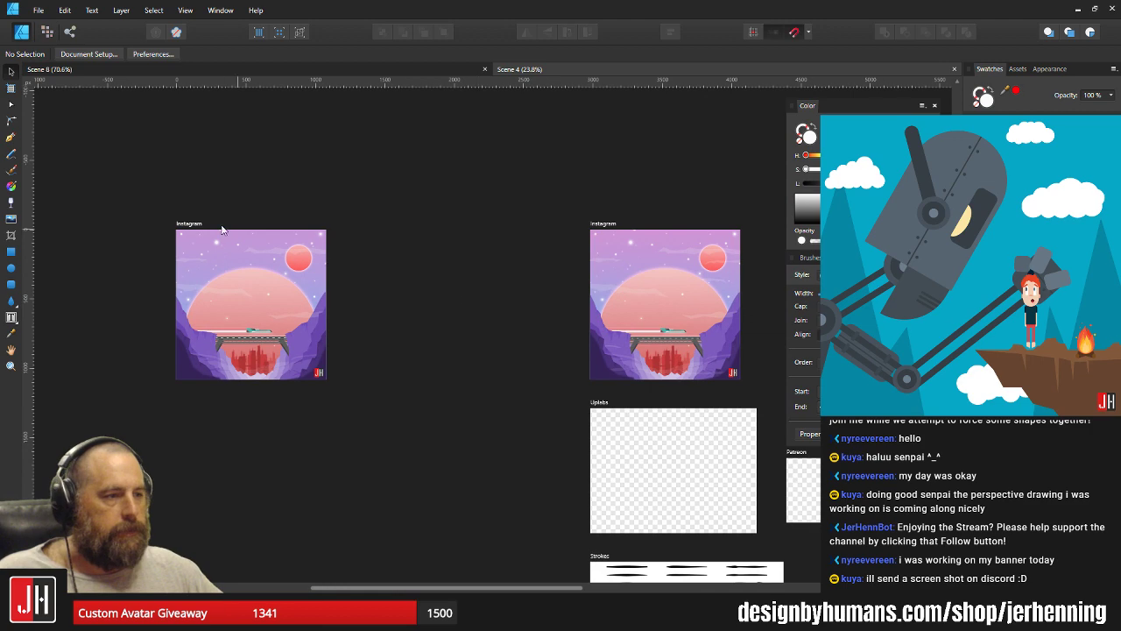
pyautogui.moveTo(188, 223); pyautogui.dragTo(98, 201)
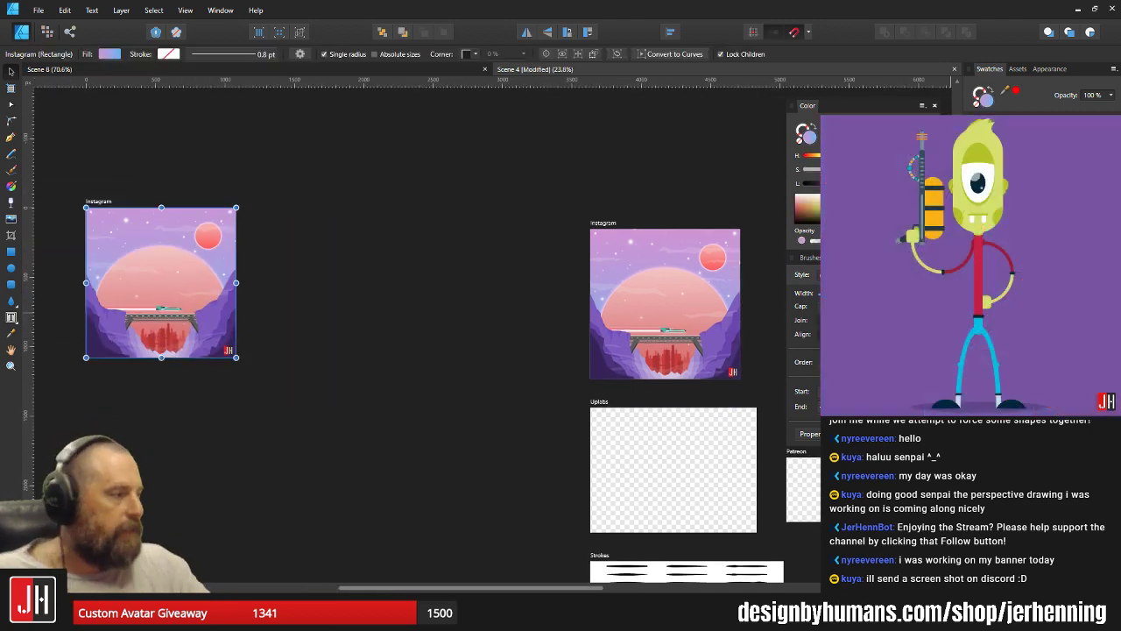
pyautogui.click(390, 204)
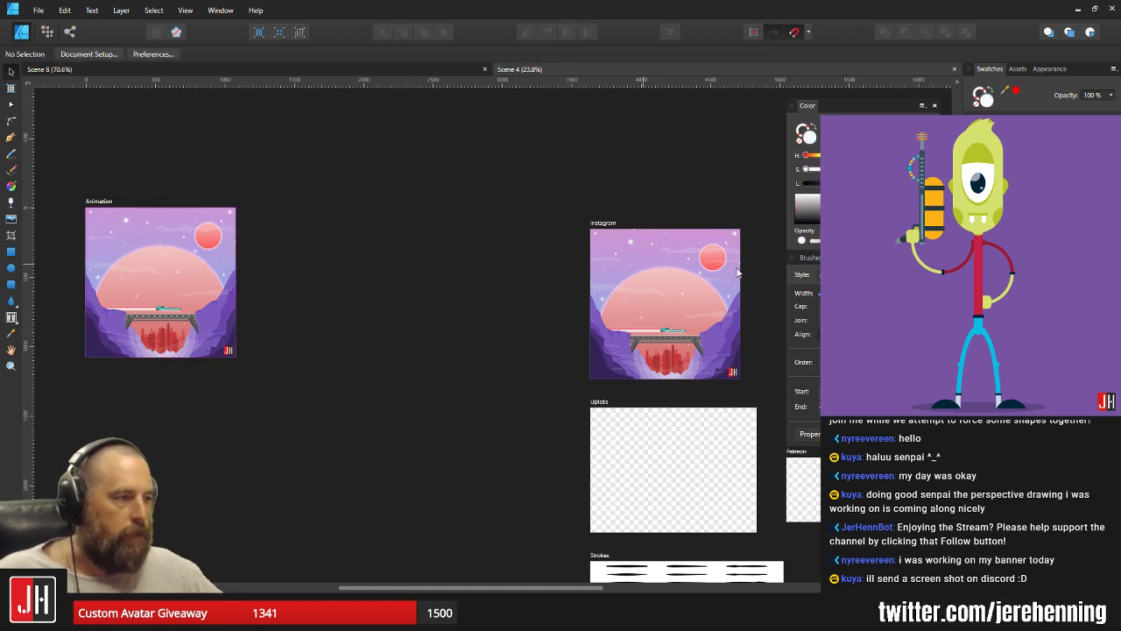
# Compare the Instagram and Animation artboards of the train-bridge illustration up close.
pyautogui.scroll(6, 706, 270)
pyautogui.moveTo(698, 283); pyautogui.dragTo(543, 195)
pyautogui.scroll(-2, 540, 205)
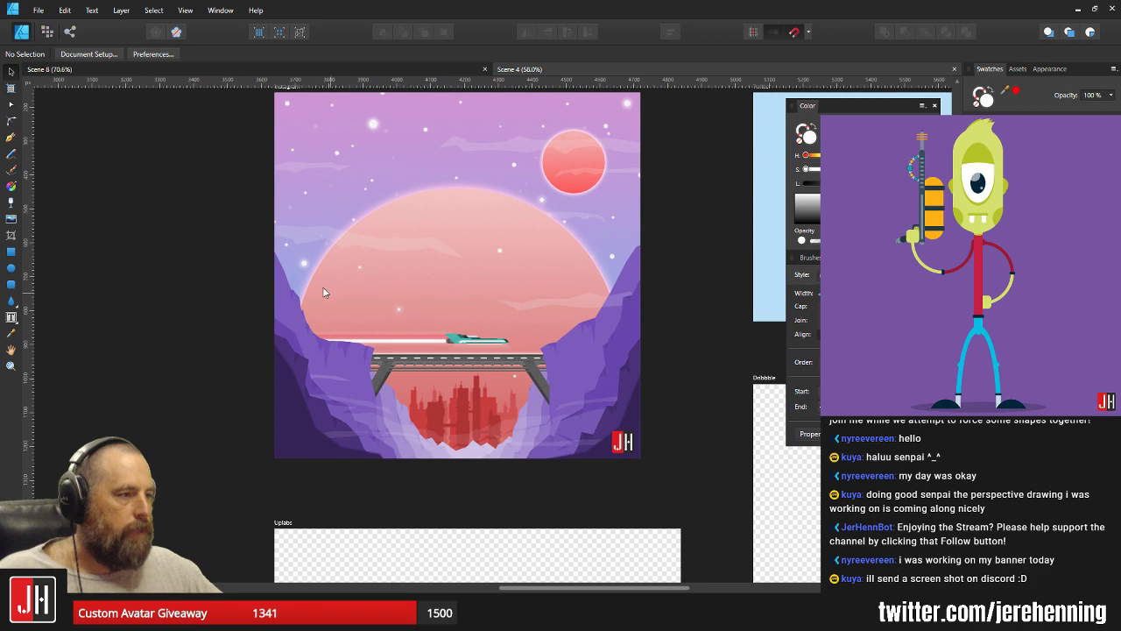
pyautogui.moveTo(323, 293); pyautogui.dragTo(719, 341)
pyautogui.moveTo(265, 318); pyautogui.dragTo(794, 336)
pyautogui.moveTo(320, 340); pyautogui.dragTo(697, 368)
pyautogui.scroll(2, 484, 345)
pyautogui.scroll(-5, 484, 350)
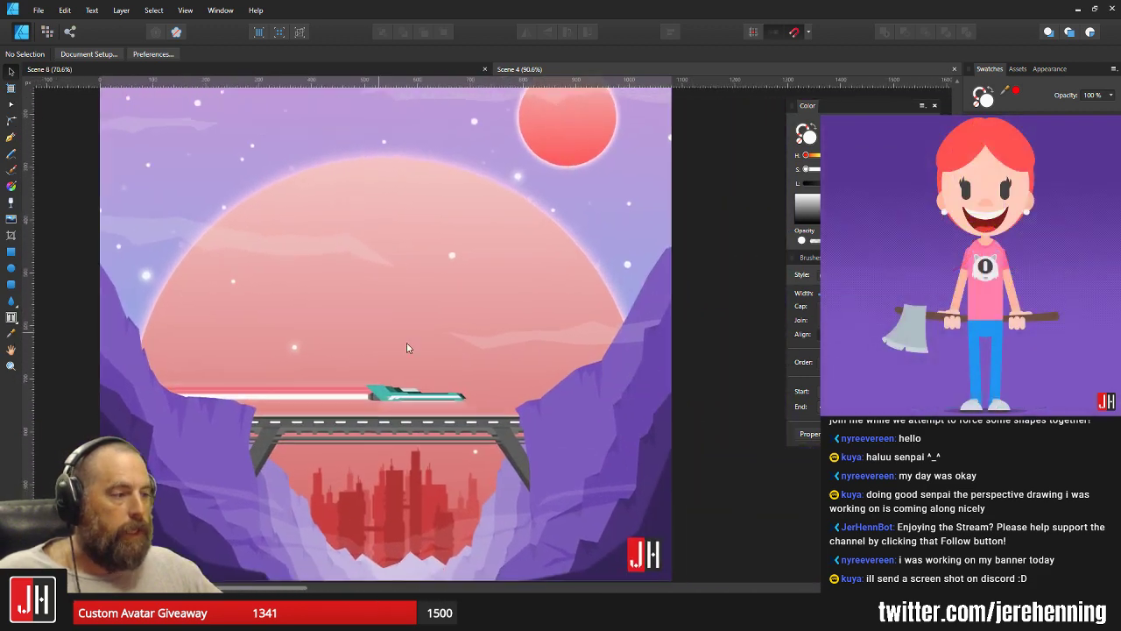
pyautogui.click(514, 403)
pyautogui.moveTo(517, 405); pyautogui.dragTo(694, 344)
pyautogui.hotkey('ctrl', 'z')
pyautogui.click(613, 205)
pyautogui.moveTo(616, 298); pyautogui.dragTo(499, 341)
pyautogui.scroll(3, 425, 396)
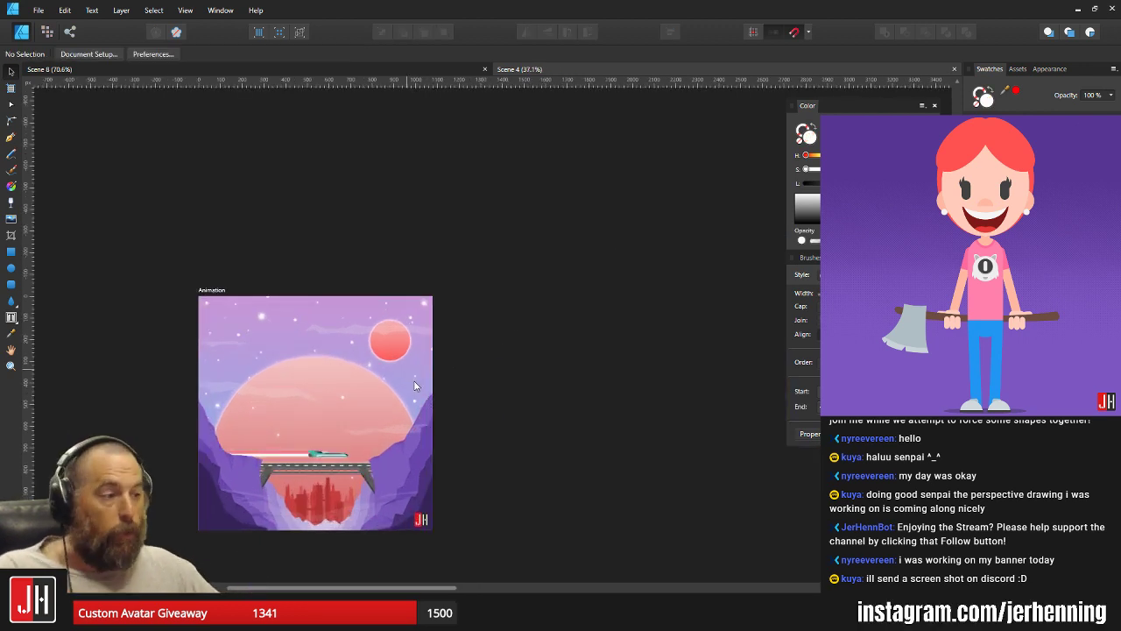
# Switch to Moho, orbit the layered scene to examine its depth from an angle, and reset the view.
pyautogui.hotkey('alt', 'Tab')
pyautogui.scroll(2, 508, 304)
pyautogui.moveTo(510, 306); pyautogui.dragTo(523, 250)
pyautogui.scroll(7, 513, 268)
pyautogui.scroll(-5, 476, 251)
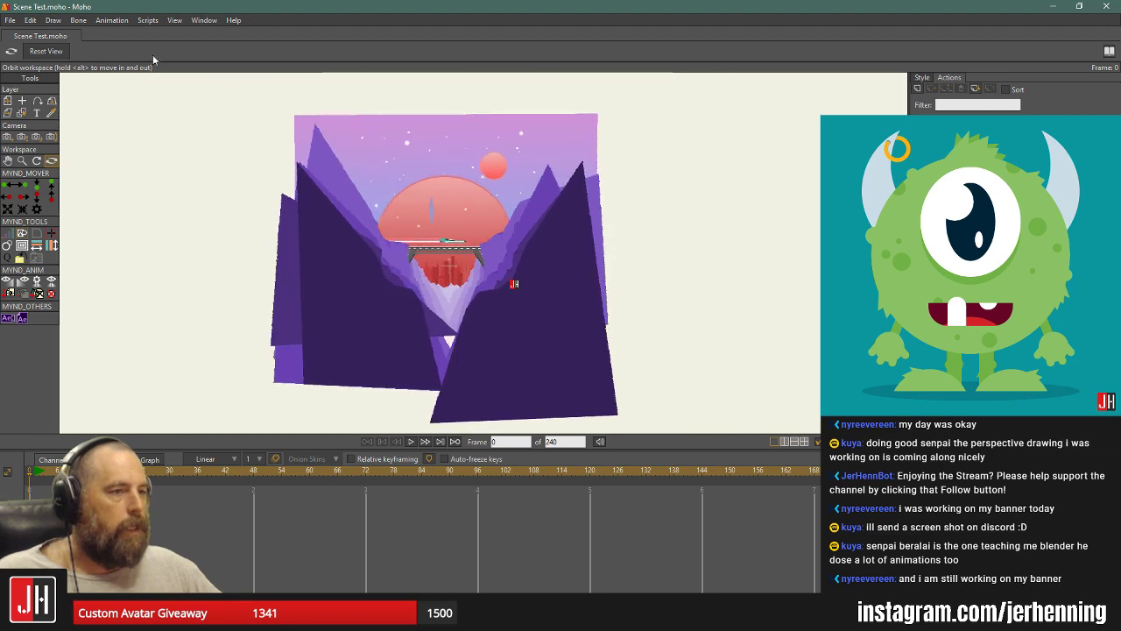
pyautogui.click(42, 55)
pyautogui.scroll(4, 432, 200)
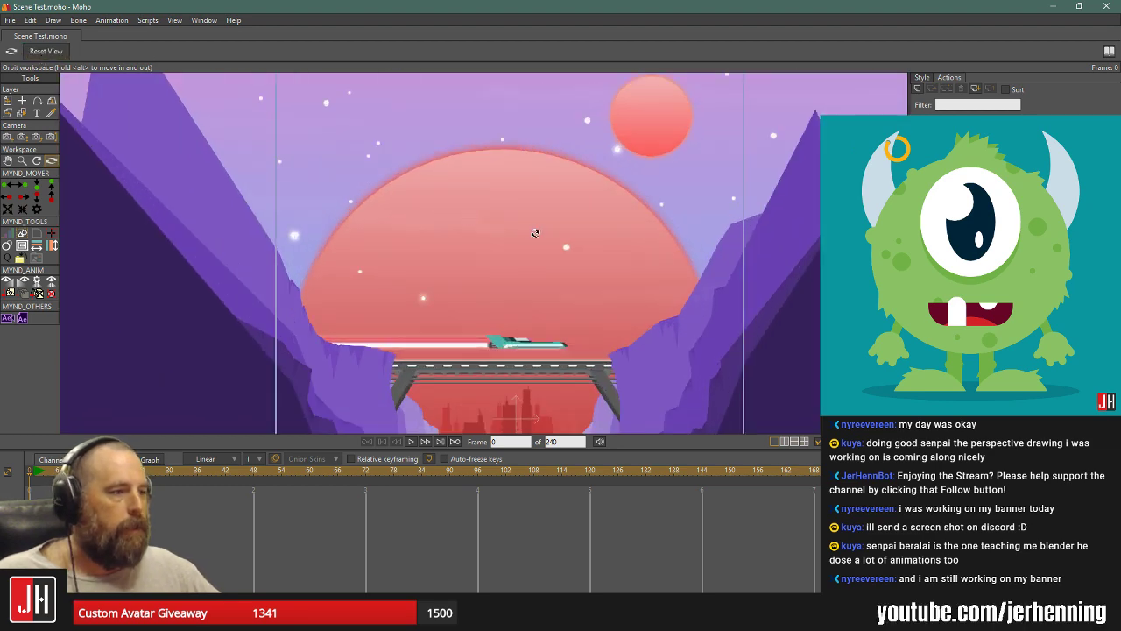
pyautogui.scroll(-5, 536, 232)
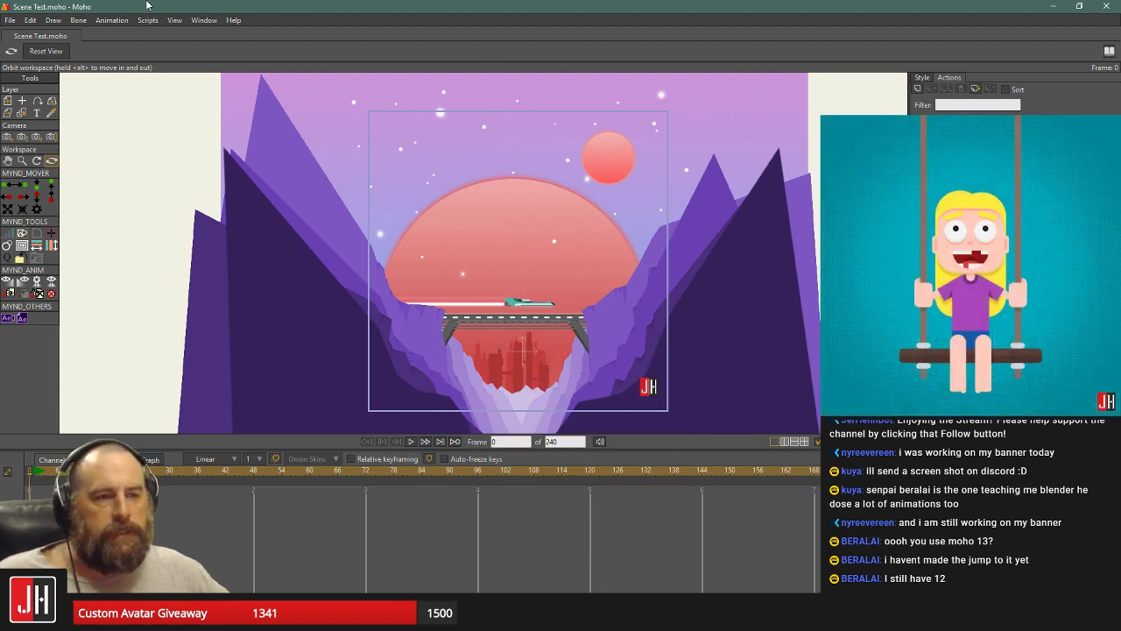
# Display the About Moho information to check the program version, and dismiss it.
pyautogui.click(234, 20)
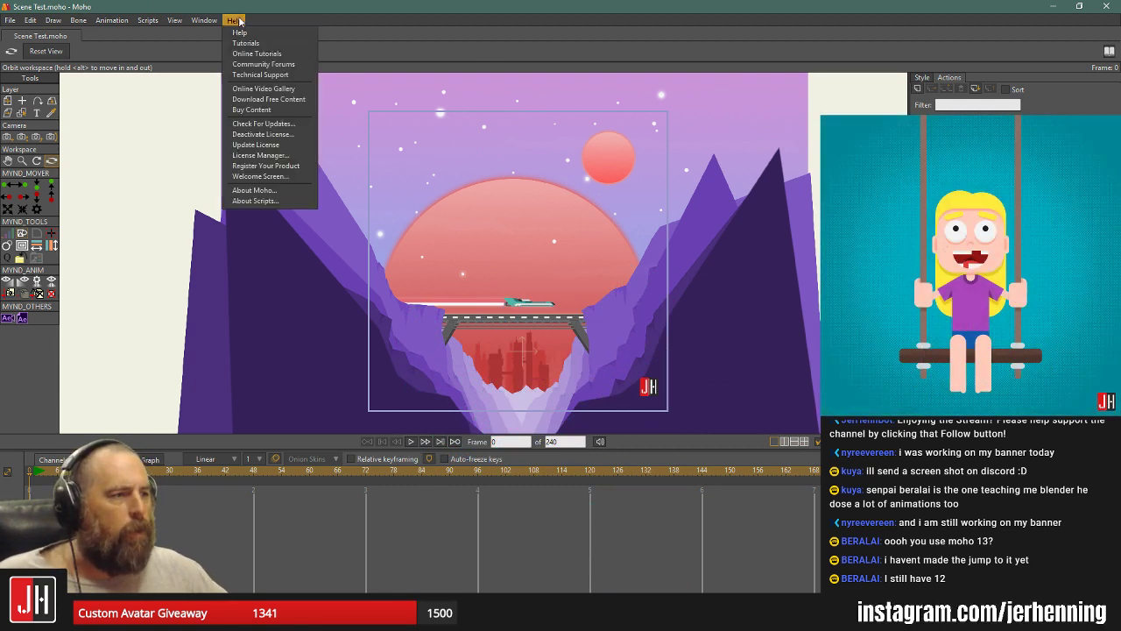
pyautogui.click(288, 191)
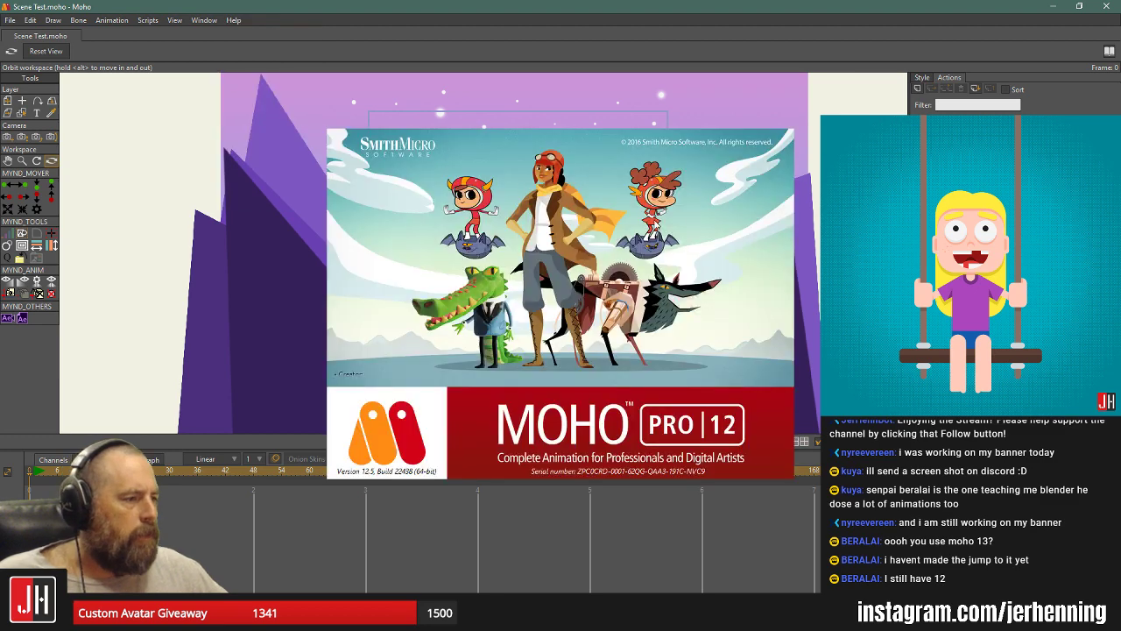
pyautogui.click(628, 199)
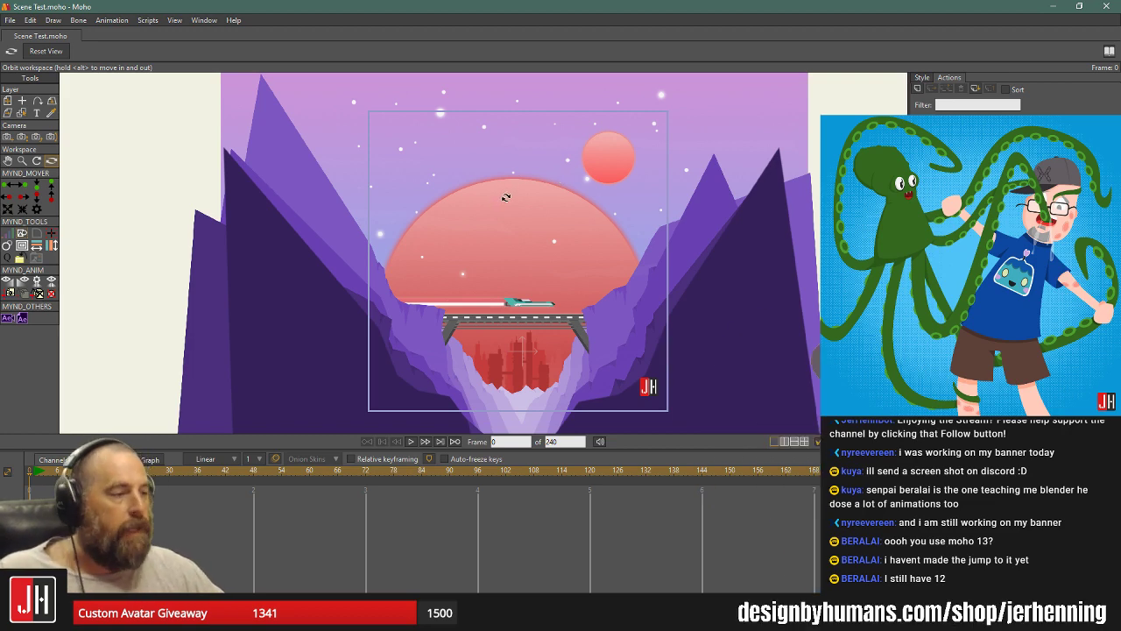
# Switch to Affinity Designer and review the train-bridge artwork on the Animation artboard and on the Instagram artboard.
pyautogui.click(521, 614)
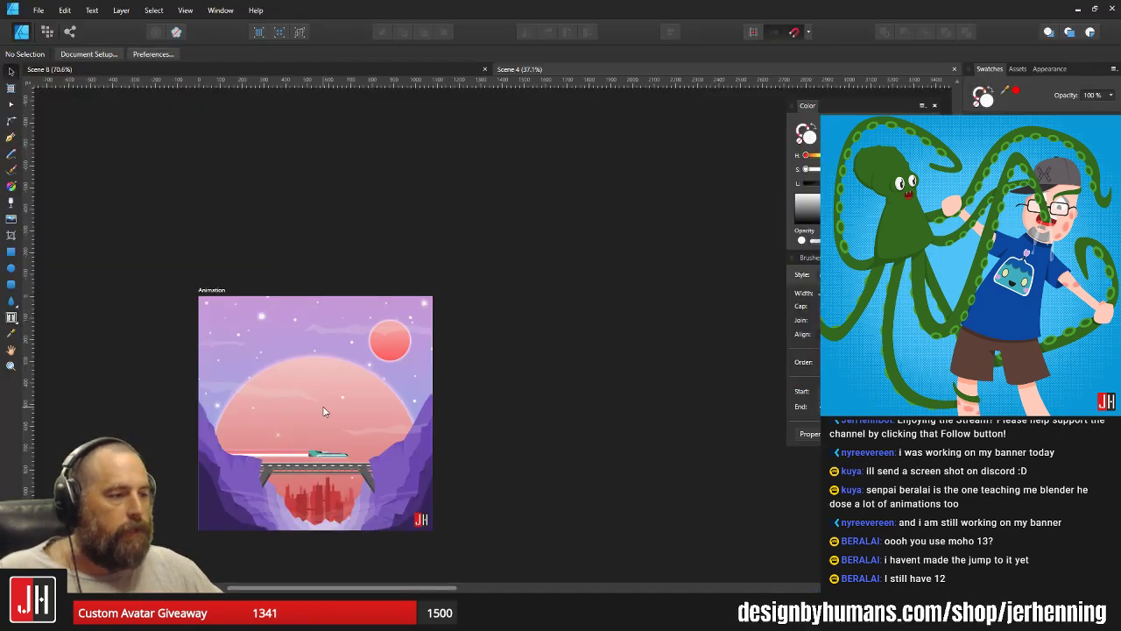
pyautogui.moveTo(323, 408); pyautogui.dragTo(468, 340)
pyautogui.scroll(5, 468, 333)
pyautogui.scroll(-3, 481, 330)
pyautogui.hscroll(4, 499, 298)
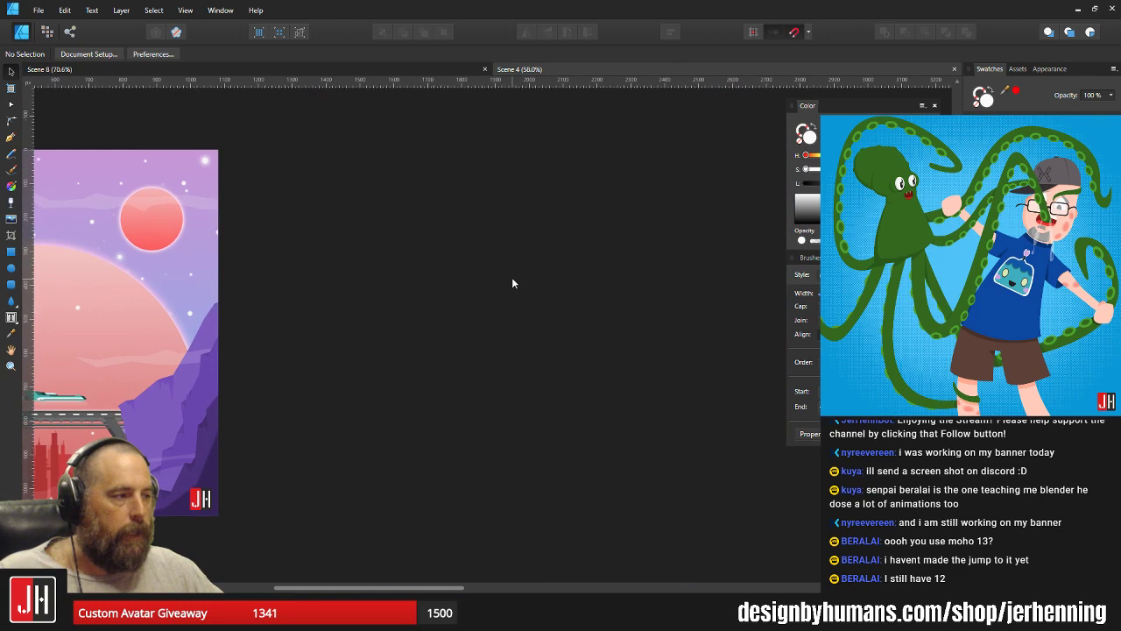
pyautogui.scroll(-4, 513, 282)
pyautogui.moveTo(552, 285); pyautogui.dragTo(485, 347)
pyautogui.moveTo(586, 380); pyautogui.dragTo(407, 331)
pyautogui.scroll(4, 374, 327)
pyautogui.scroll(2, 366, 282)
pyautogui.moveTo(458, 249); pyautogui.dragTo(462, 265)
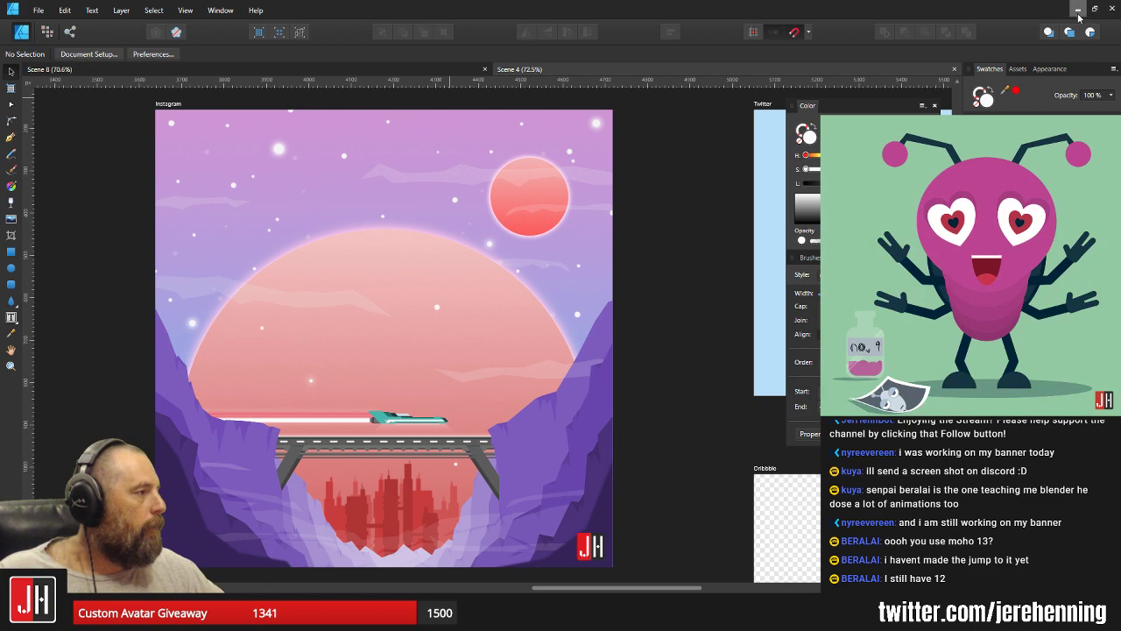
# Switch back to Moho, examine the converted train-bridge scene from an orbited viewpoint, and reset the view.
pyautogui.hotkey('alt', 'Tab')
pyautogui.scroll(3, 542, 275)
pyautogui.scroll(-4, 542, 274)
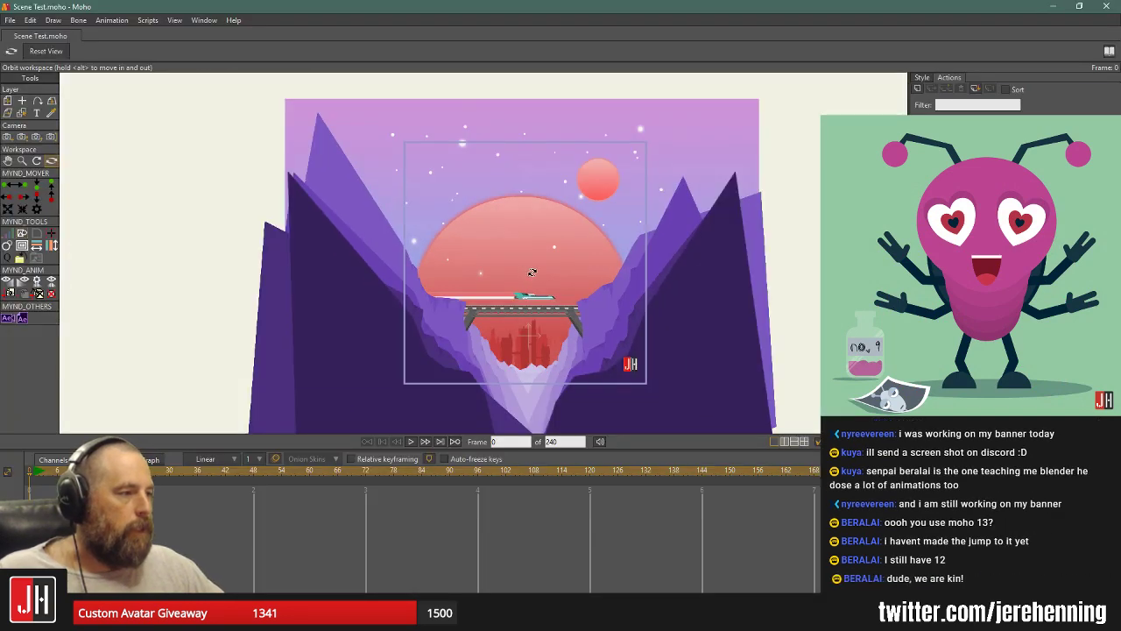
pyautogui.moveTo(533, 273); pyautogui.dragTo(464, 233)
pyautogui.scroll(4, 458, 265)
pyautogui.scroll(3, 534, 243)
pyautogui.scroll(2, 534, 244)
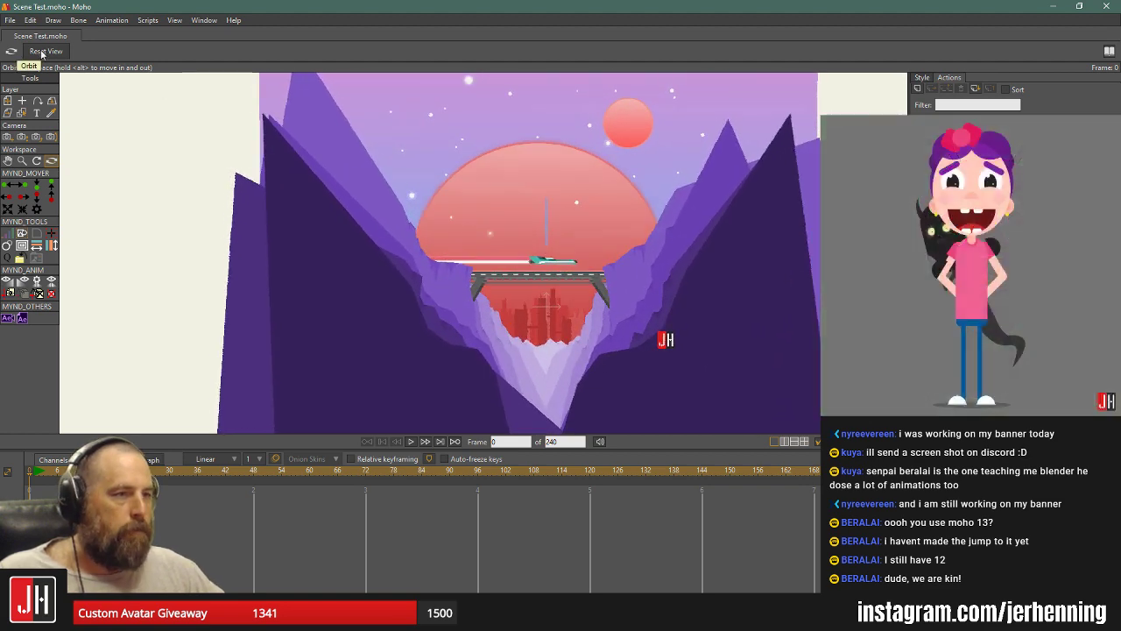
pyautogui.click(44, 51)
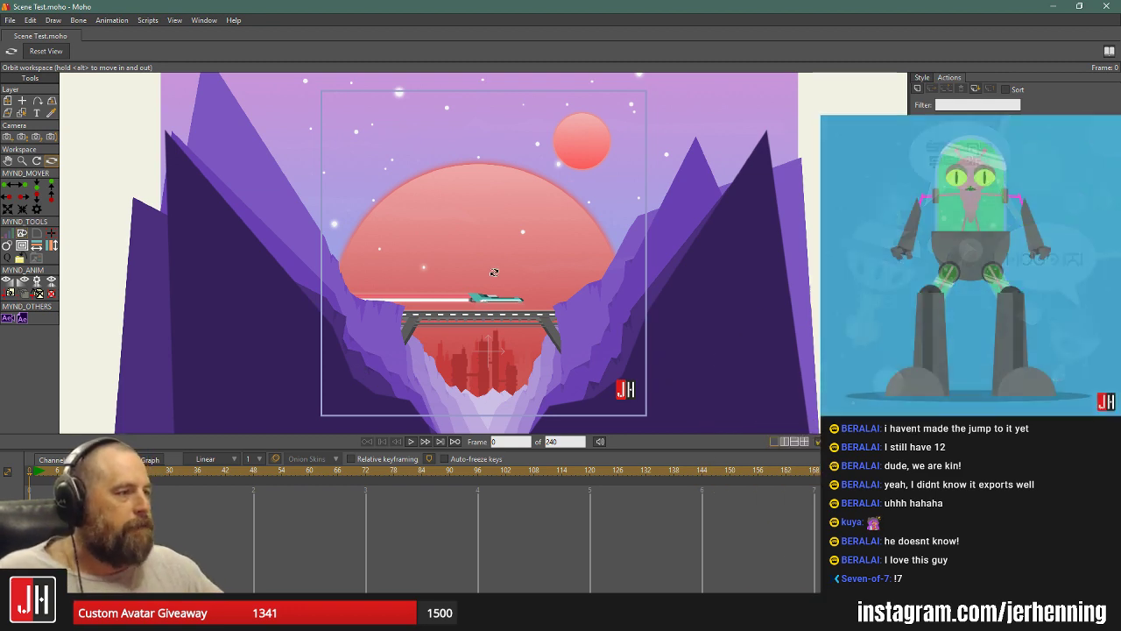
# Orbit the workspace once more to inspect the separated layers, and return to the default view.
pyautogui.moveTo(493, 273); pyautogui.dragTo(393, 227)
pyautogui.scroll(5, 524, 234)
pyautogui.click(53, 51)
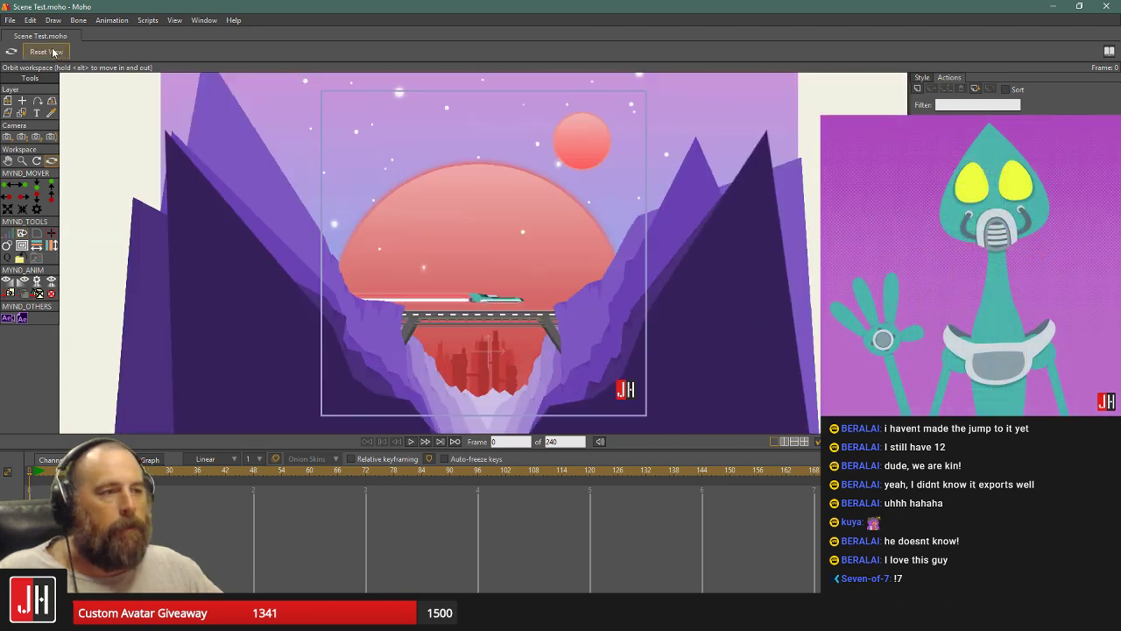
# Try the camera zoom on the train-bridge scene with a vertical field of view of about 29.9 degrees, and undo it.
pyautogui.click(8, 101)
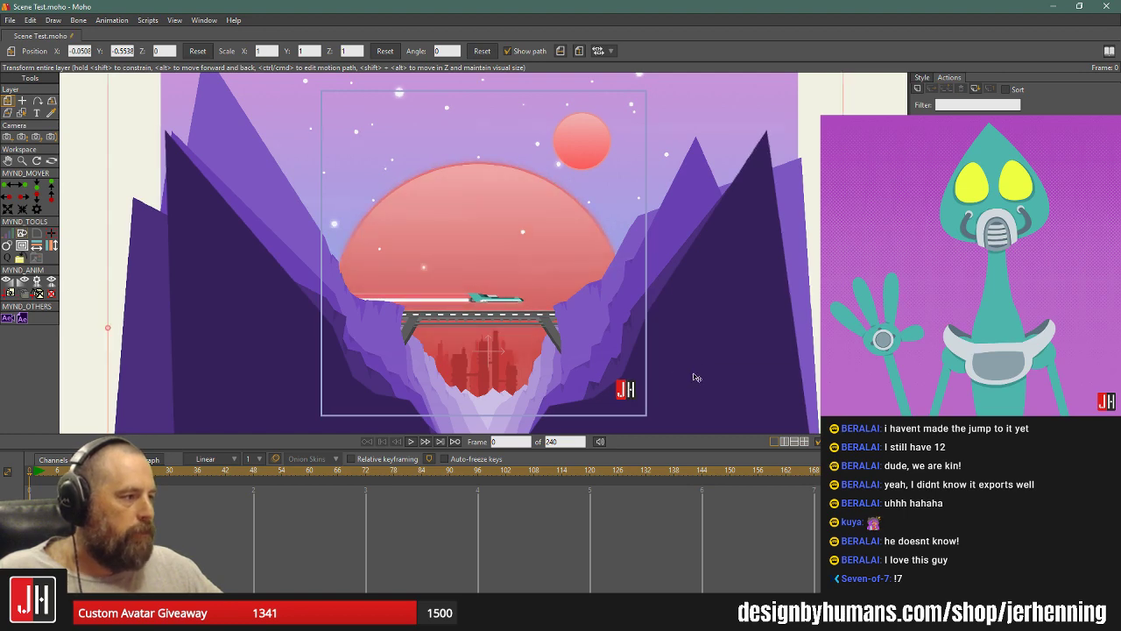
pyautogui.click(603, 313)
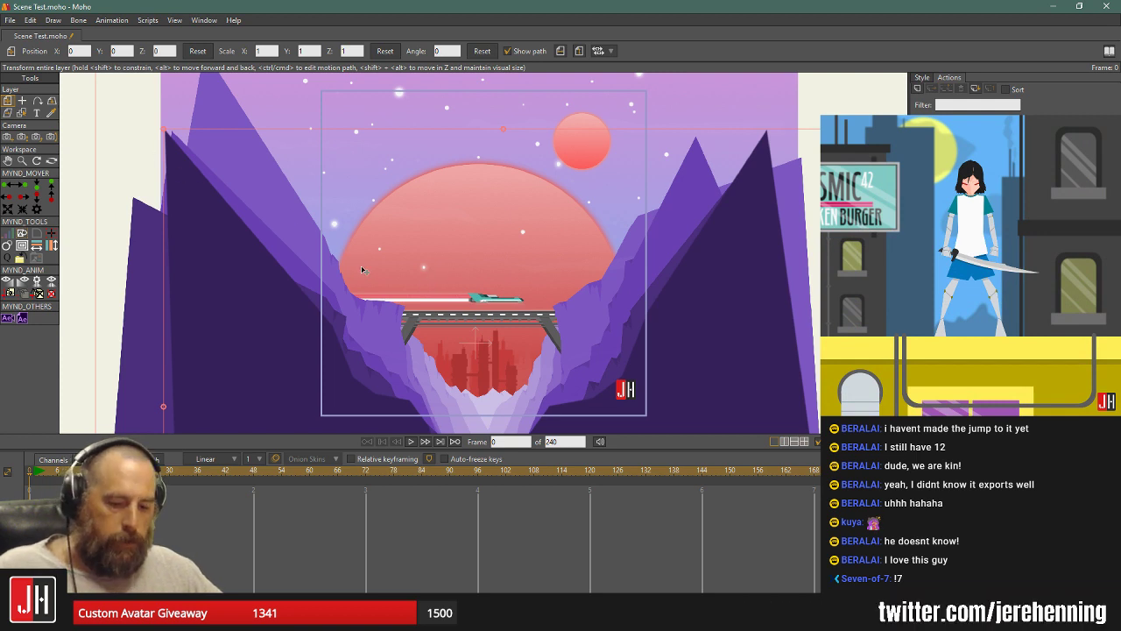
pyautogui.click(22, 137)
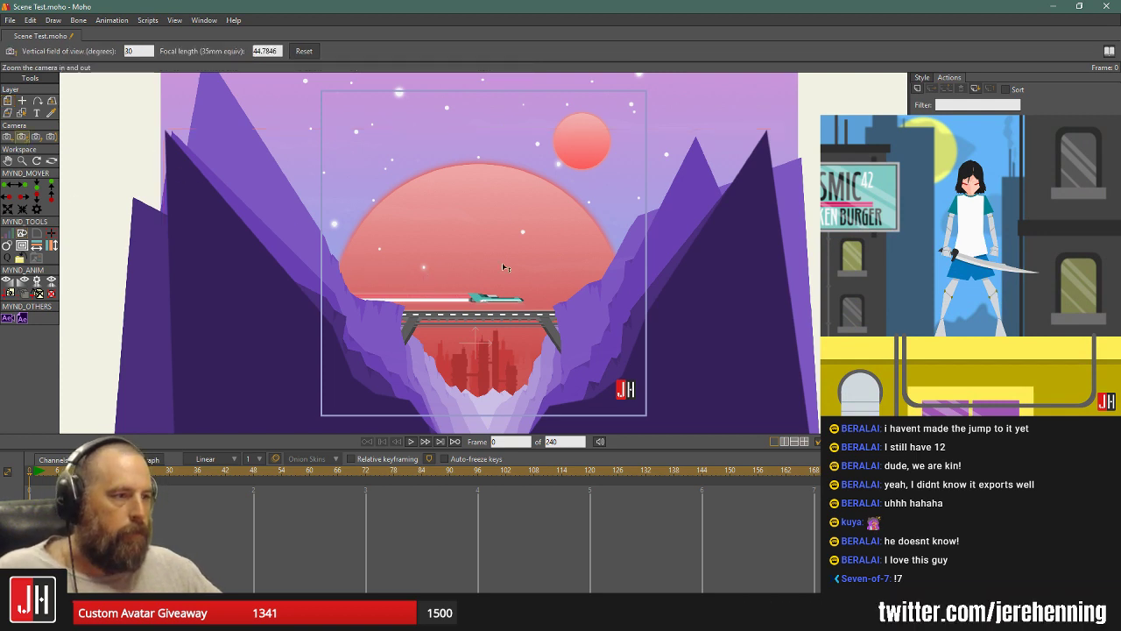
pyautogui.moveTo(506, 268)
pyautogui.mouseDown()
pyautogui.moveTo(511, 303)
pyautogui.moveTo(508, 259)
pyautogui.mouseUp()
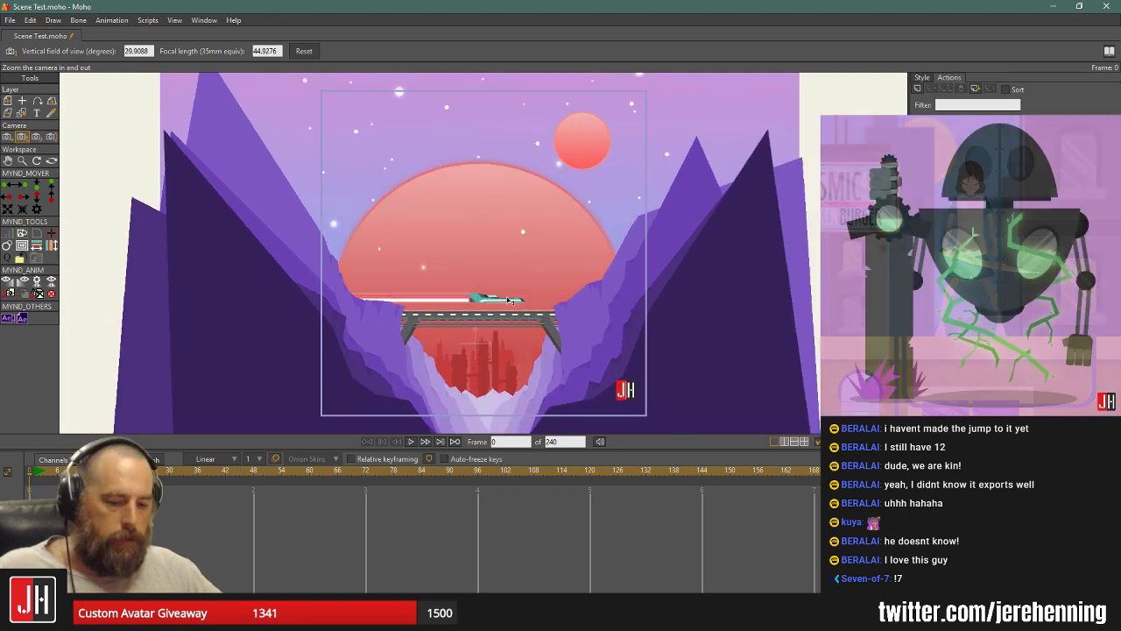
pyautogui.hotkey('ctrl', 'z')
# Orbit the workspace to show the camera beside the layers, and adjust the camera zoom to a vertical field of view of about 29.2 degrees.
pyautogui.click(51, 160)
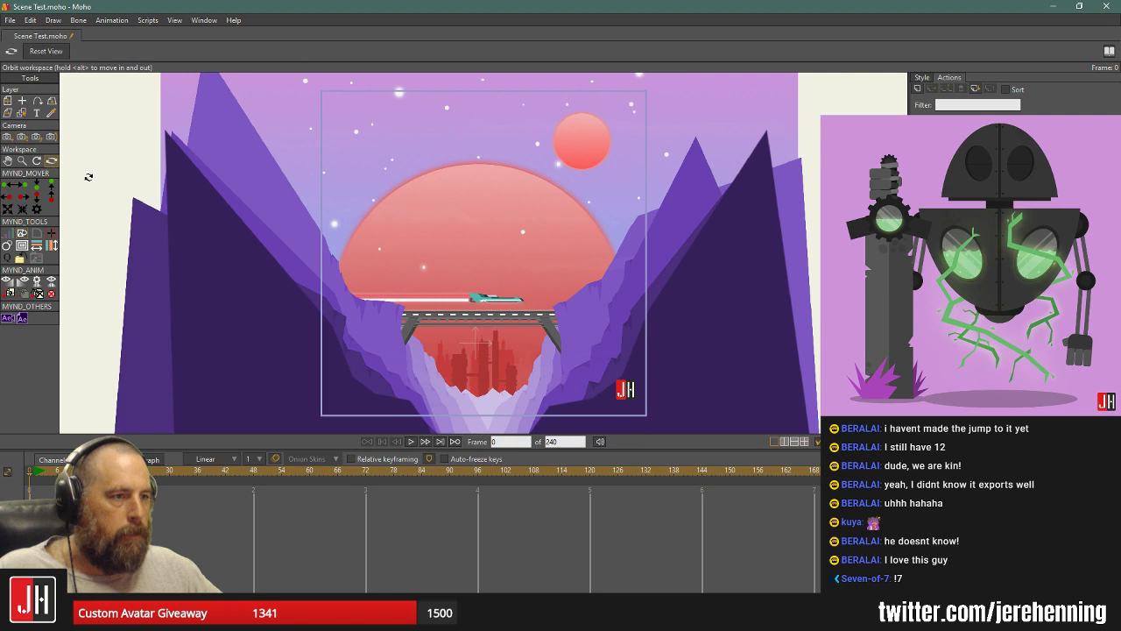
pyautogui.moveTo(277, 240); pyautogui.dragTo(437, 250)
pyautogui.scroll(4, 446, 255)
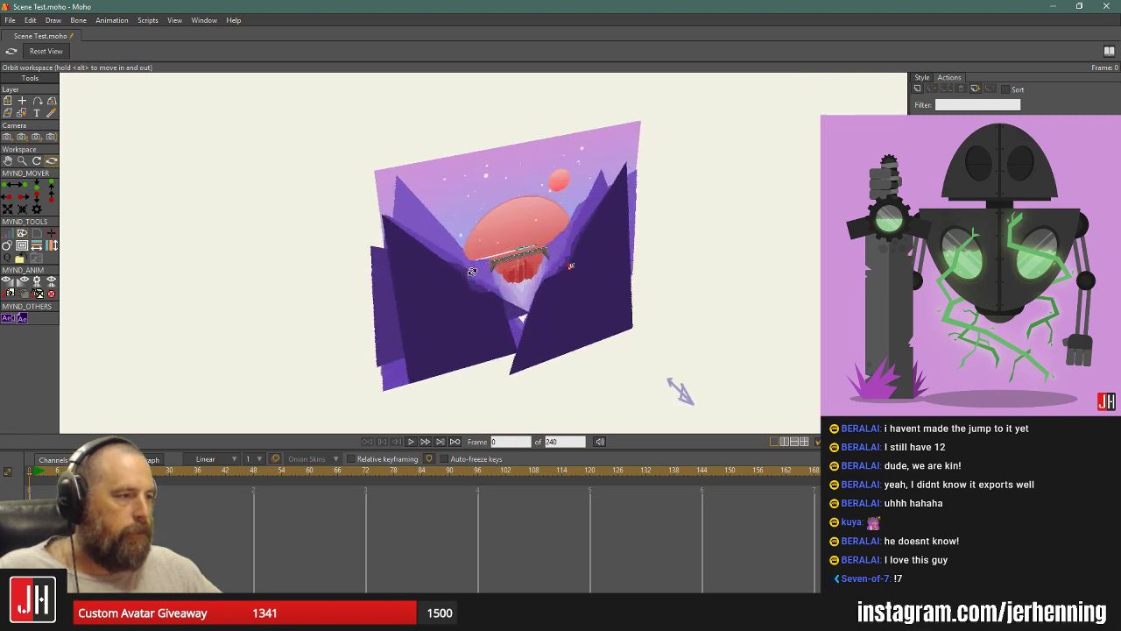
pyautogui.click(8, 101)
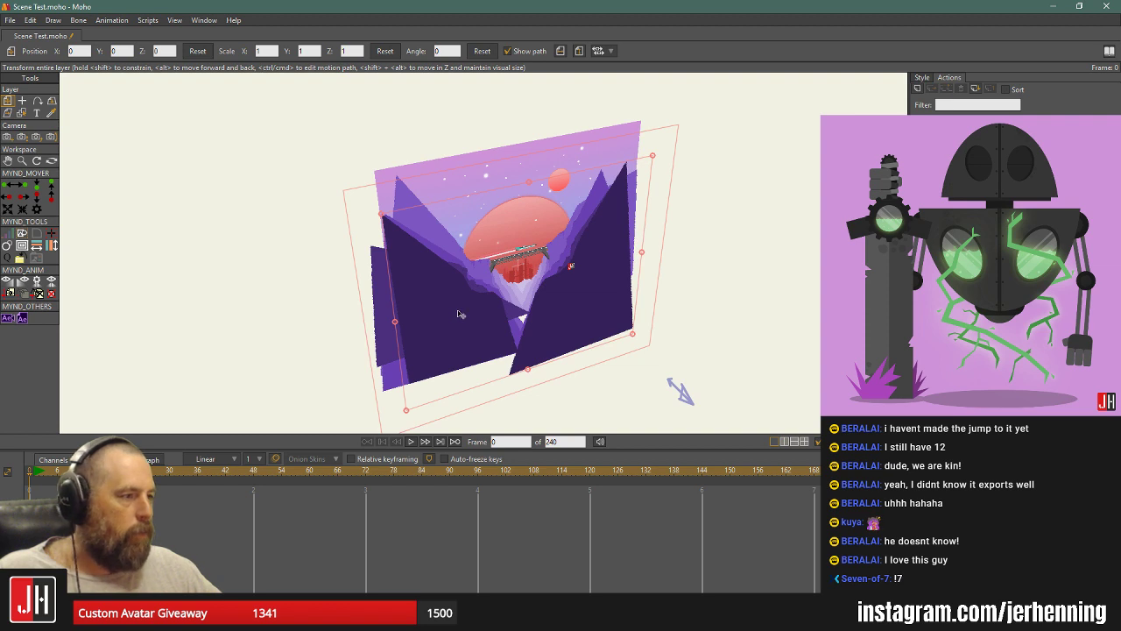
pyautogui.click(22, 137)
pyautogui.moveTo(533, 345)
pyautogui.mouseDown()
pyautogui.moveTo(504, 327)
pyautogui.moveTo(535, 362)
pyautogui.moveTo(522, 343)
pyautogui.mouseUp()
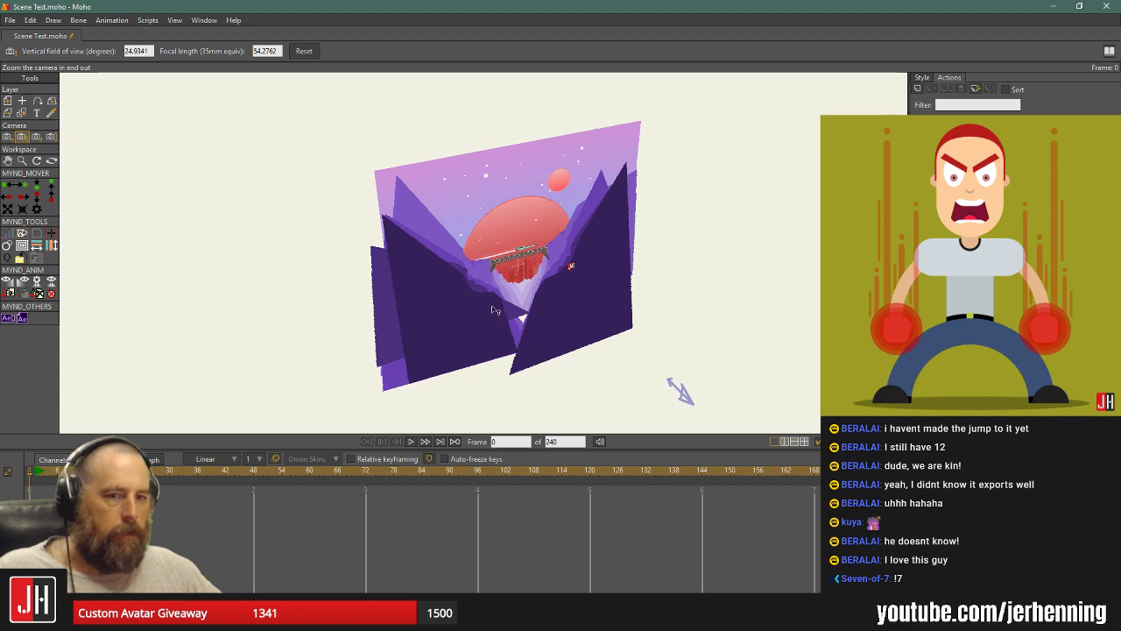
pyautogui.moveTo(501, 306); pyautogui.dragTo(438, 220)
# With the workspace orbit active, select the dark foreground mountain layer on the near left of the scene directly on the canvas.
pyautogui.click(52, 160)
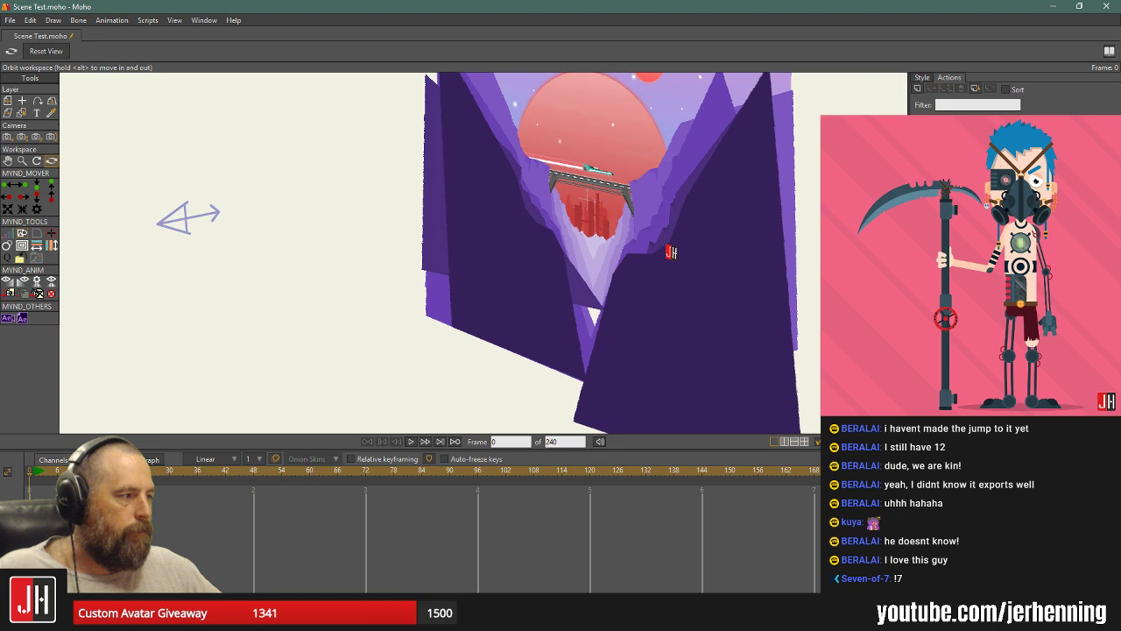
pyautogui.keyDown('alt'); pyautogui.rightClick(671, 252); pyautogui.keyUp('alt')
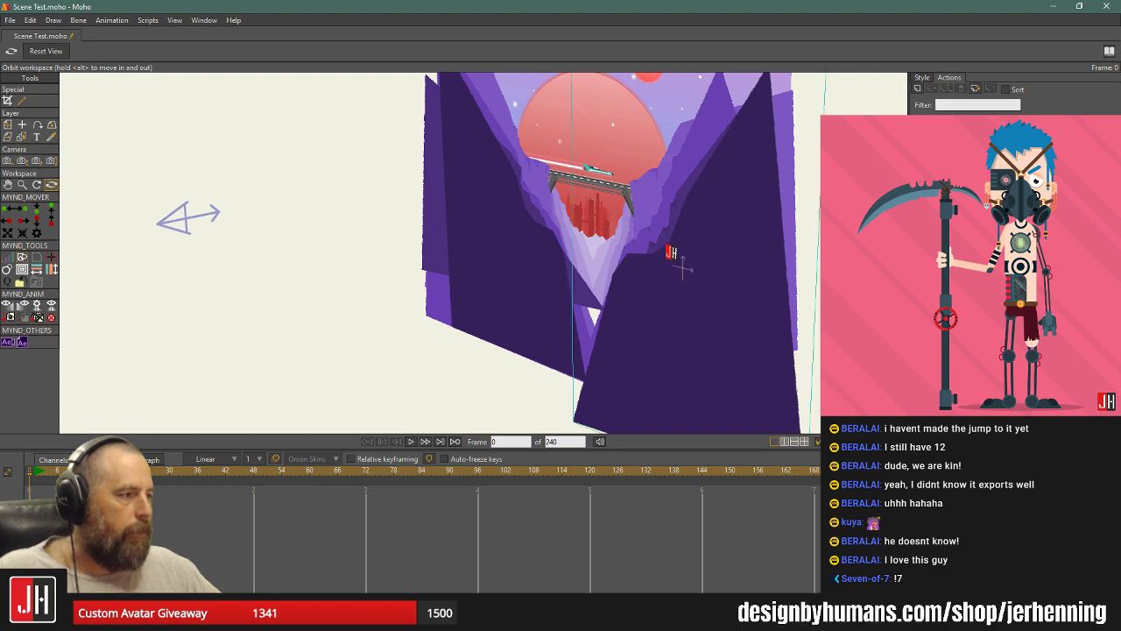
pyautogui.keyDown('ctrl'); pyautogui.keyDown('alt'); pyautogui.click(510, 201); pyautogui.keyUp('alt'); pyautogui.keyUp('ctrl')
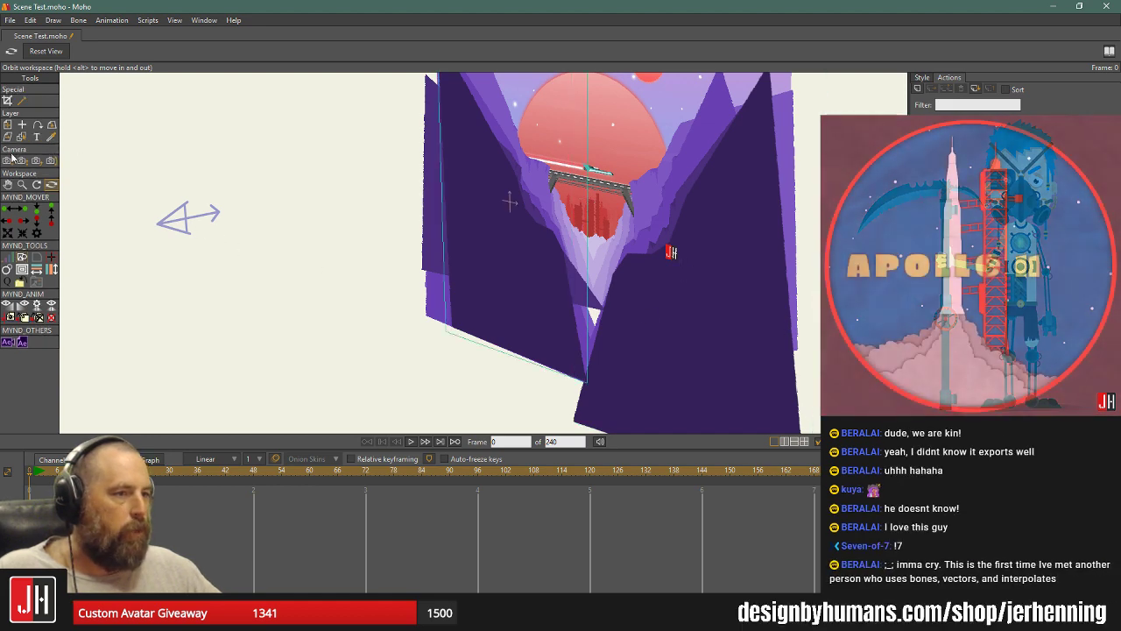
# Try zooming the camera in to a vertical field of view of about 24.7 degrees, and reset the camera zoom to its default.
pyautogui.click(21, 163)
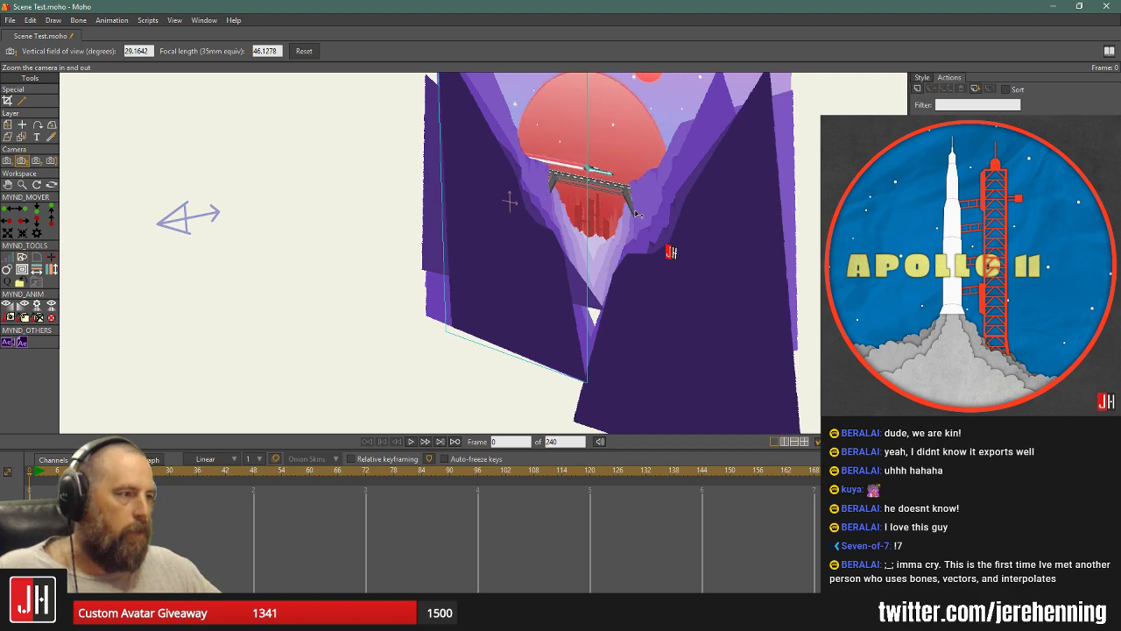
pyautogui.moveTo(634, 214); pyautogui.dragTo(594, 231)
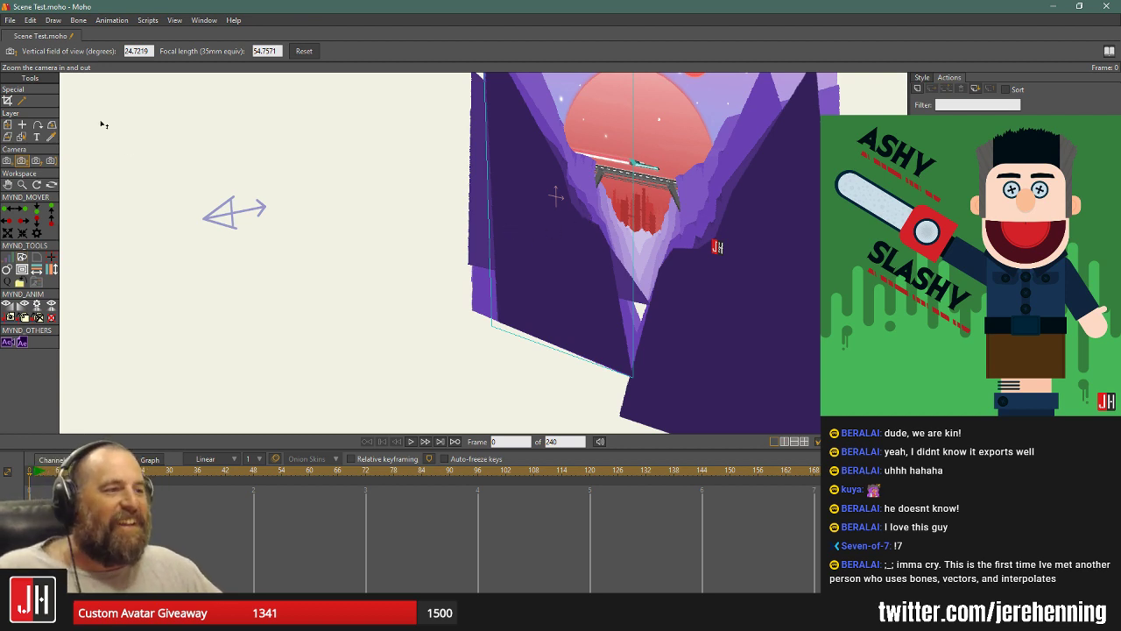
pyautogui.hotkey('ctrl', 'z')
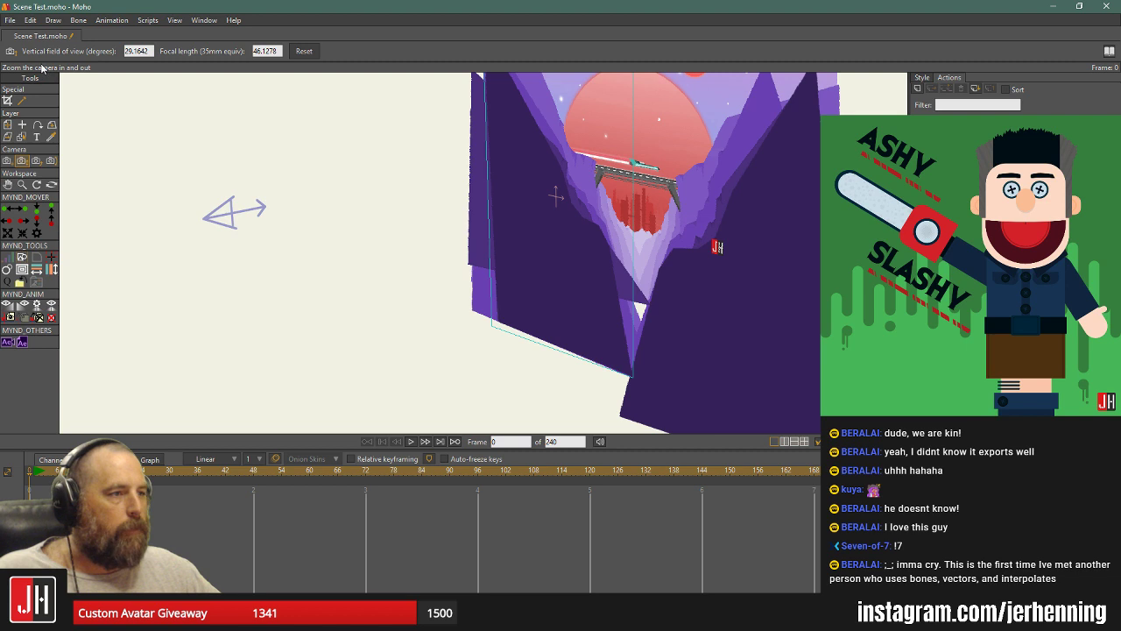
pyautogui.click(313, 54)
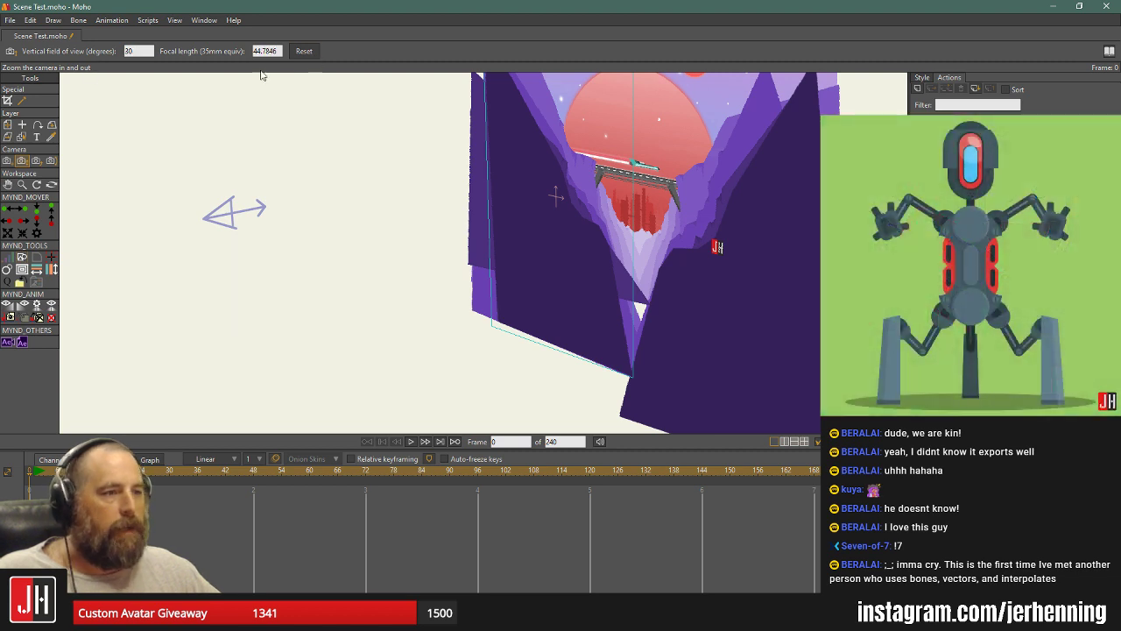
# Orbit around the train-bridge scene to examine how the layers are spaced in depth relative to the camera.
pyautogui.moveTo(542, 230); pyautogui.dragTo(587, 214)
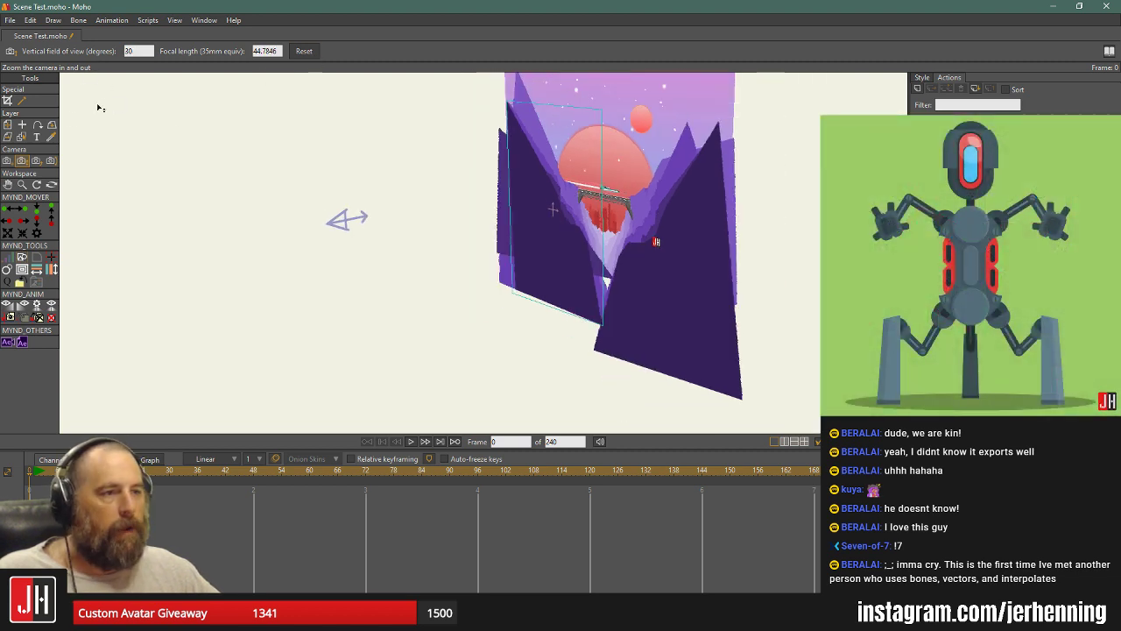
pyautogui.click(51, 184)
pyautogui.moveTo(517, 227); pyautogui.dragTo(606, 204)
pyautogui.scroll(3, 606, 204)
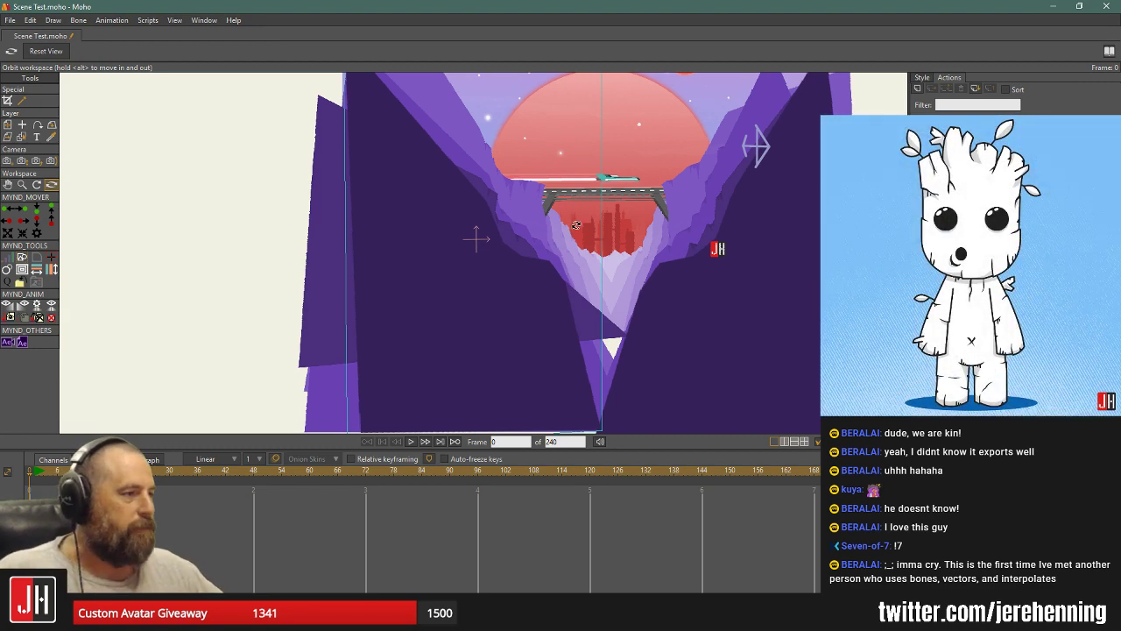
pyautogui.scroll(-3, 574, 225)
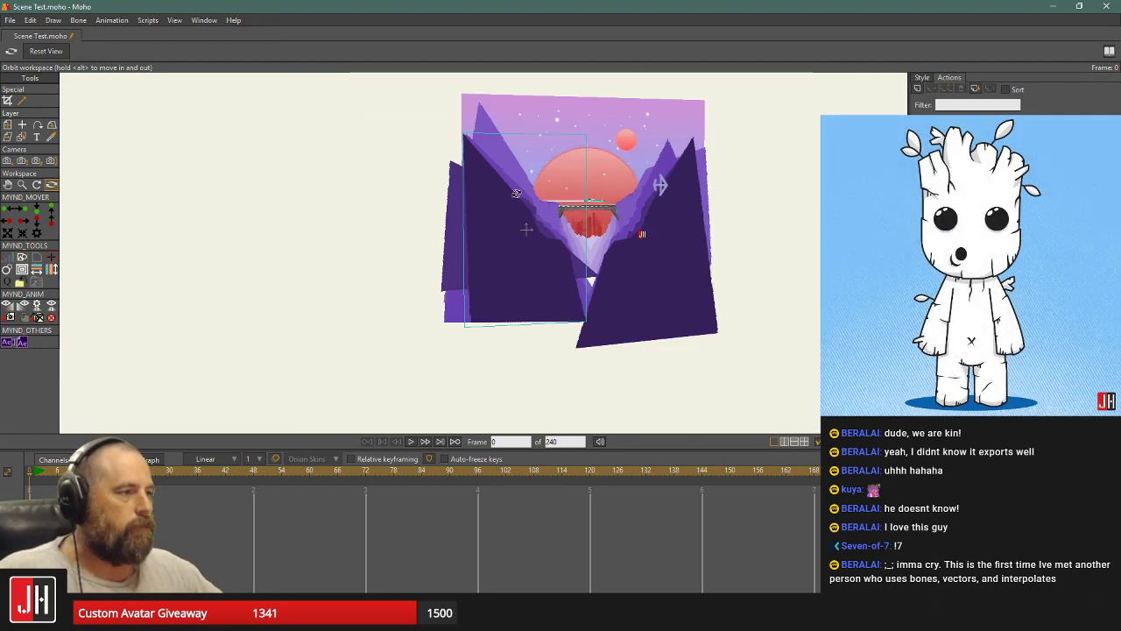
# Close Scene Test.moho without saving the changes, and open Comic Test from the Comic folder.
pyautogui.click(8, 36)
pyautogui.click(601, 239)
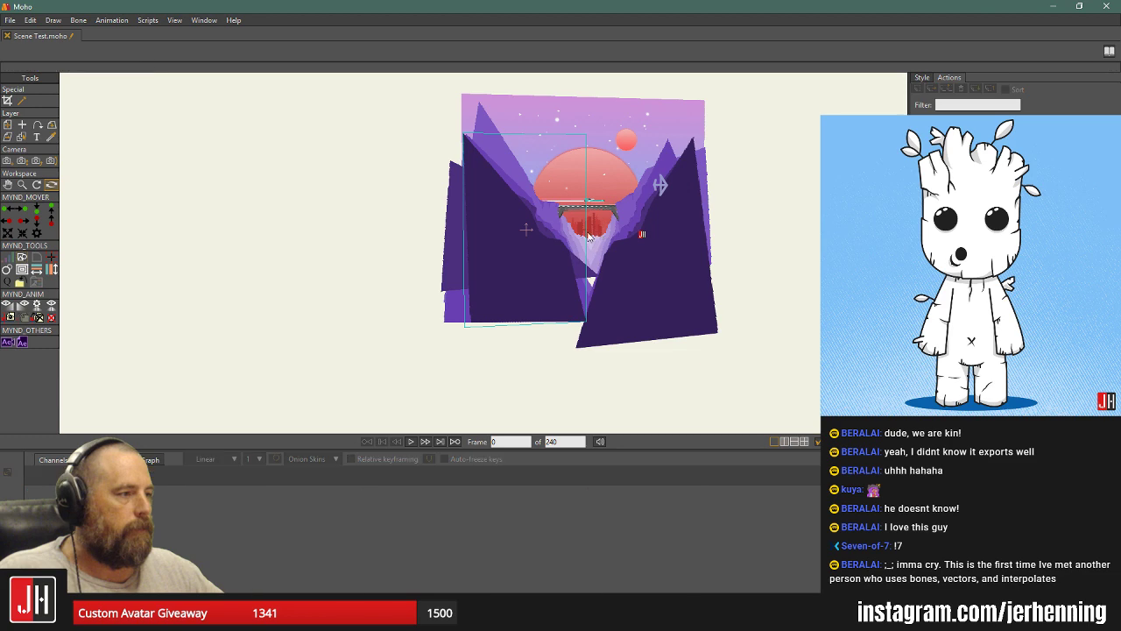
pyautogui.click(11, 19)
pyautogui.moveTo(43, 77)
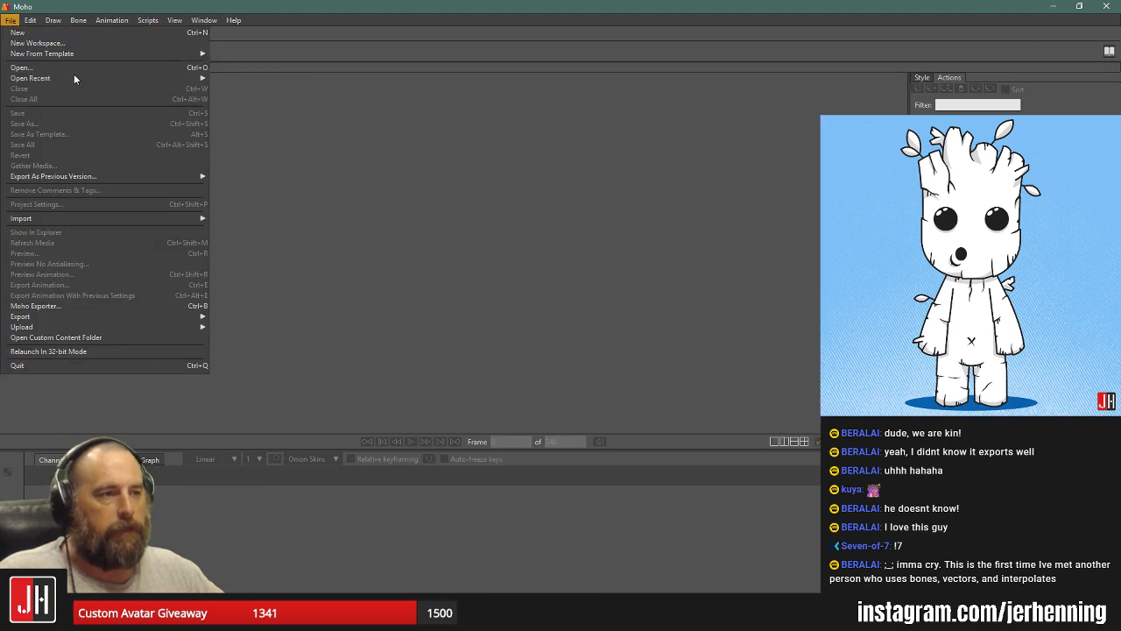
pyautogui.click(73, 68)
pyautogui.click(278, 41)
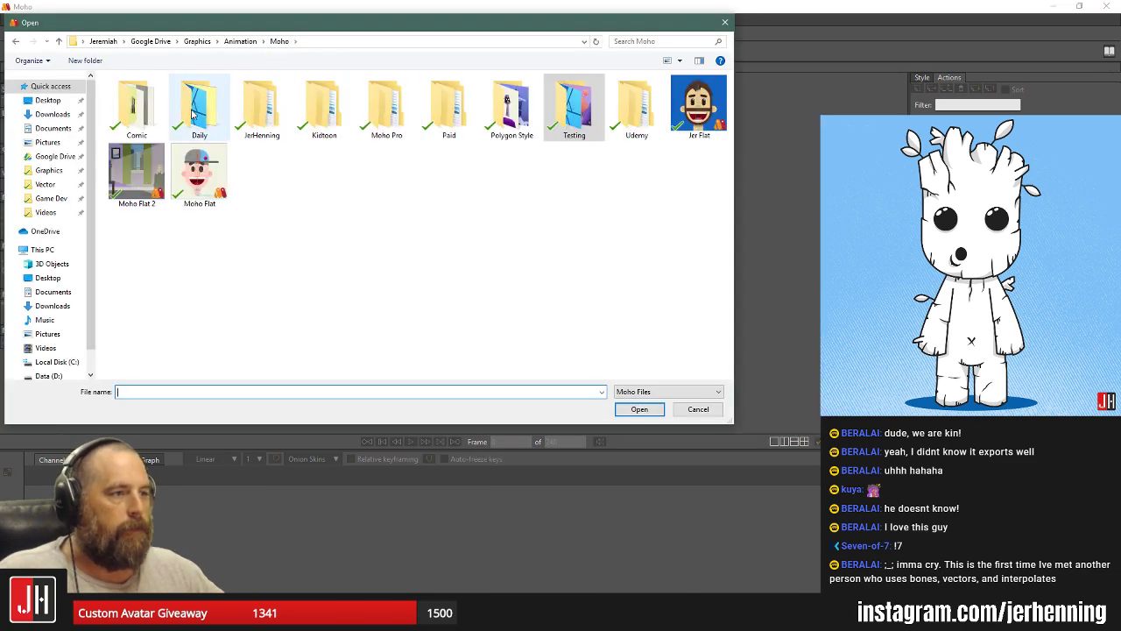
pyautogui.doubleClick(281, 114)
pyautogui.doubleClick(281, 114)
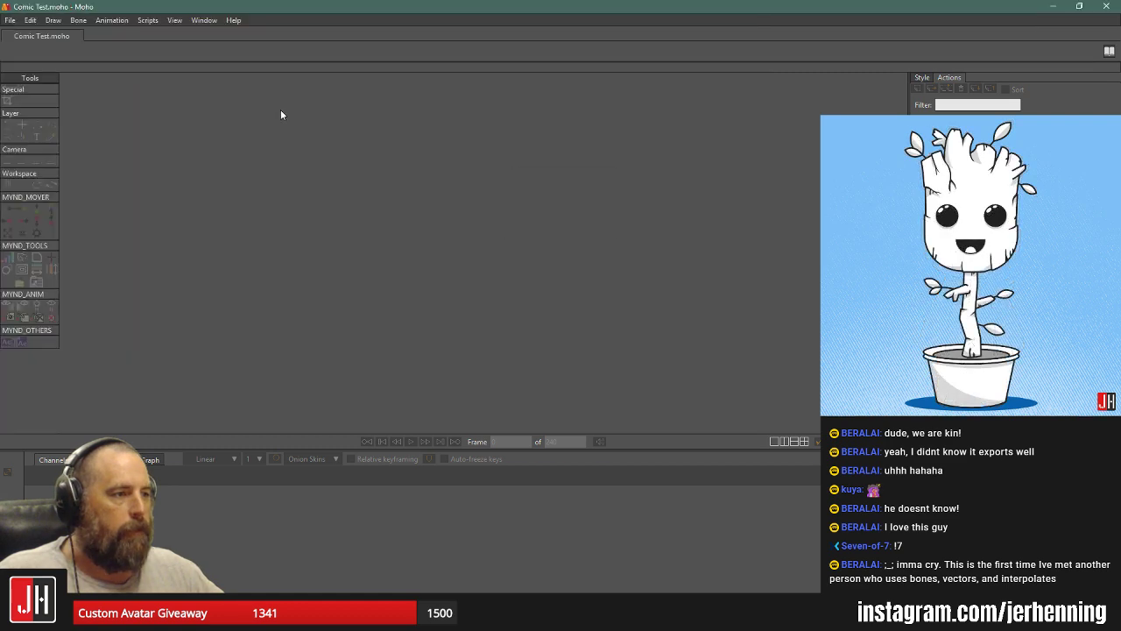
# Orbit the comic forest scene to examine how its trees, rocks and clouds are layered in depth.
pyautogui.scroll(-4, 460, 193)
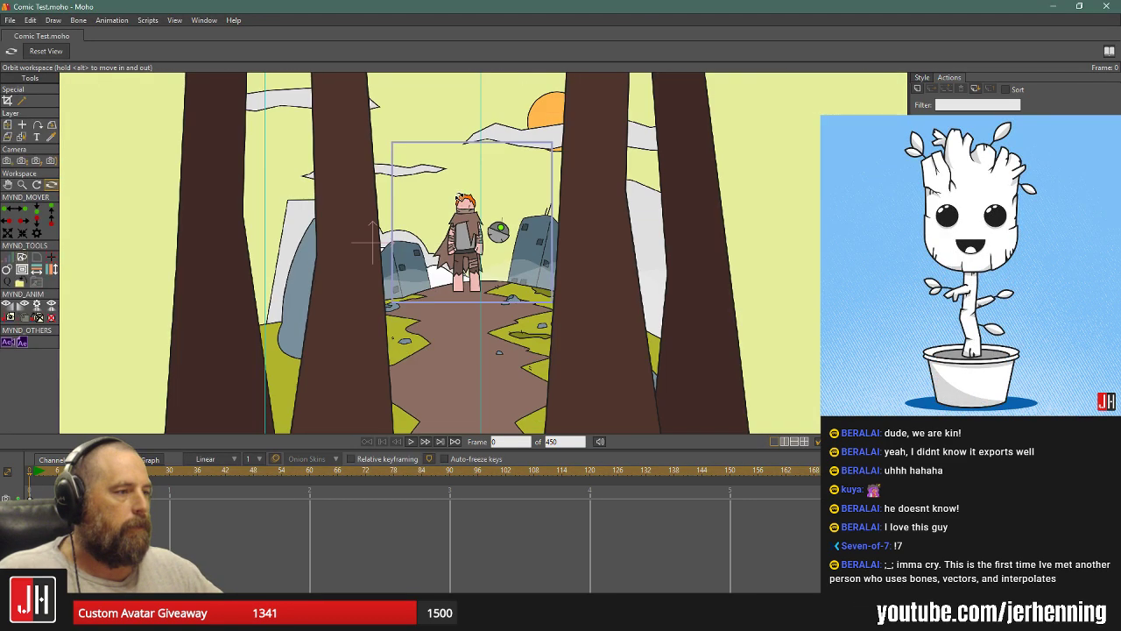
pyautogui.moveTo(406, 209); pyautogui.dragTo(581, 167)
pyautogui.scroll(3, 496, 244)
pyautogui.moveTo(496, 244); pyautogui.dragTo(350, 172)
# Zoom the camera to a vertical field of view of about 28 degrees, and move the selected tree layer to a Z position of about 0.93.
pyautogui.press('m')
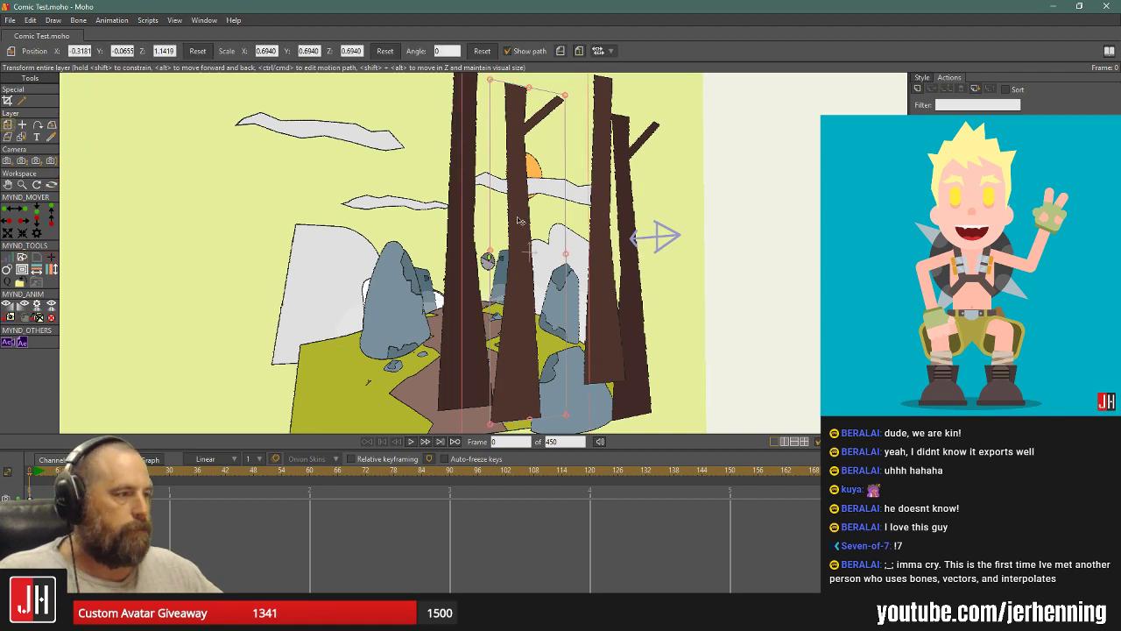
pyautogui.click(22, 161)
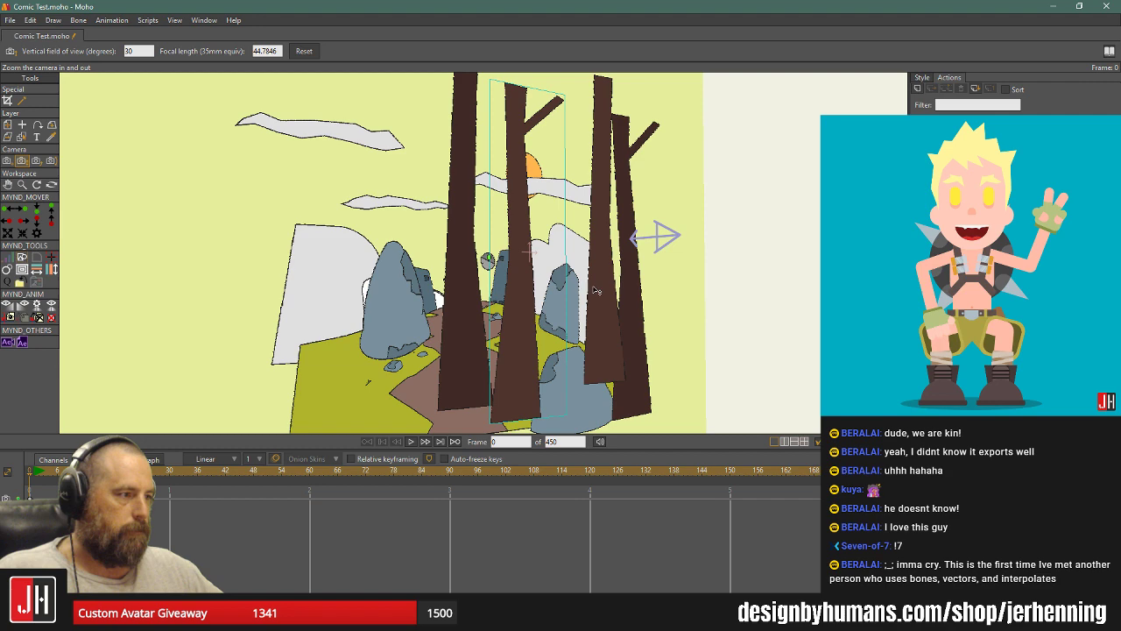
pyautogui.moveTo(537, 281); pyautogui.dragTo(535, 286)
pyautogui.moveTo(646, 261); pyautogui.dragTo(588, 280)
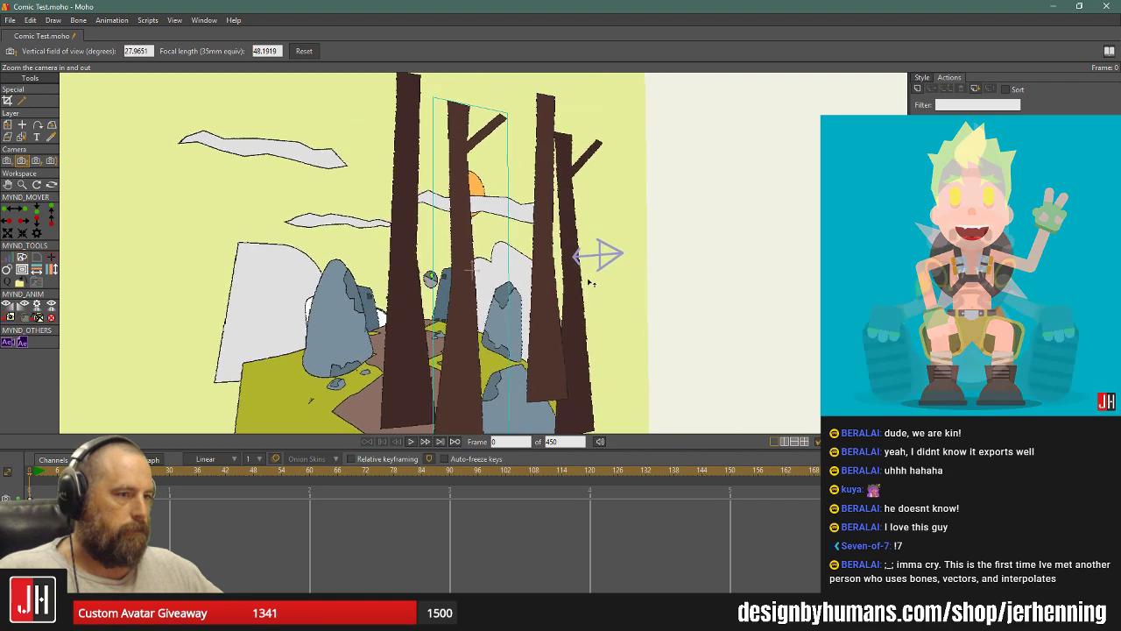
pyautogui.click(8, 125)
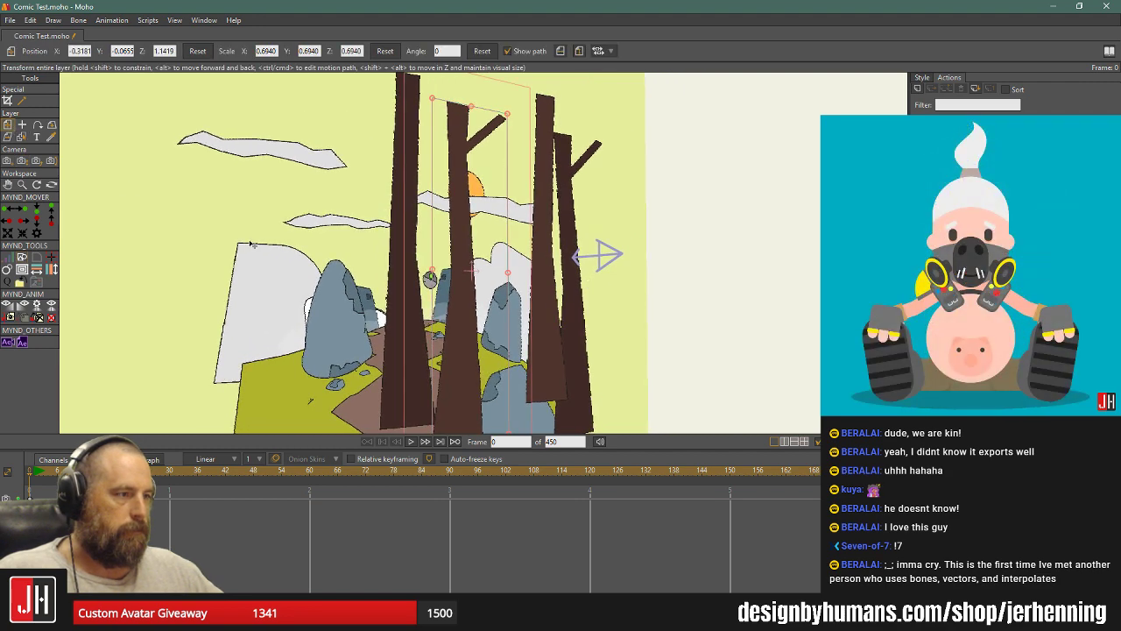
pyautogui.moveTo(453, 304); pyautogui.dragTo(448, 279)
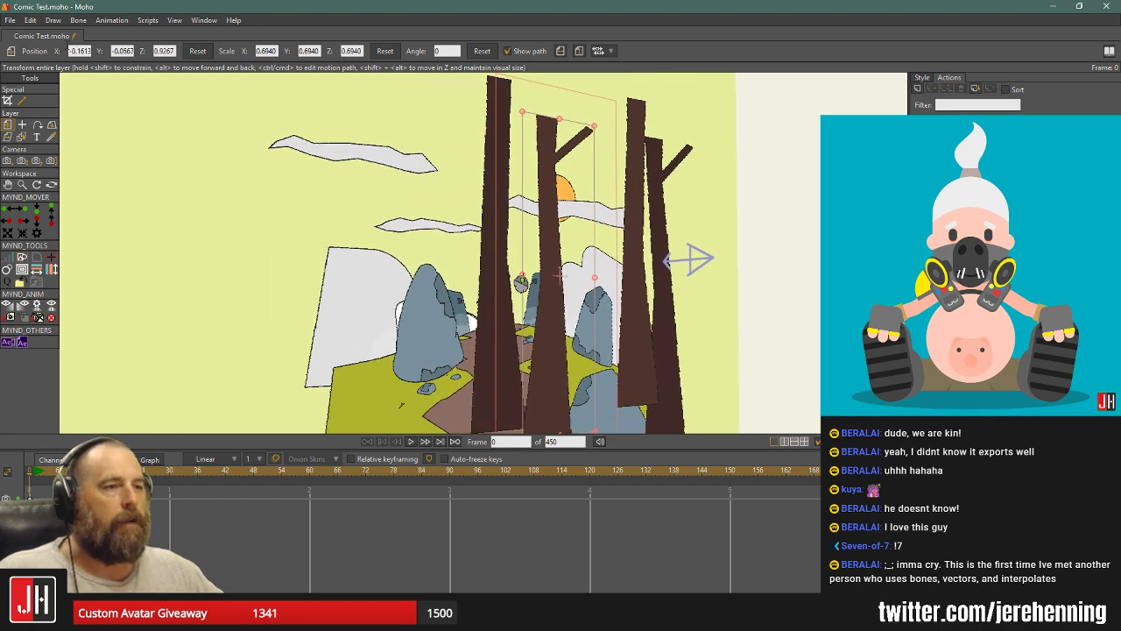
# Close Comic Test.moho without saving the changes, and reopen Scene Test from the Testing folder.
pyautogui.click(8, 36)
pyautogui.click(603, 239)
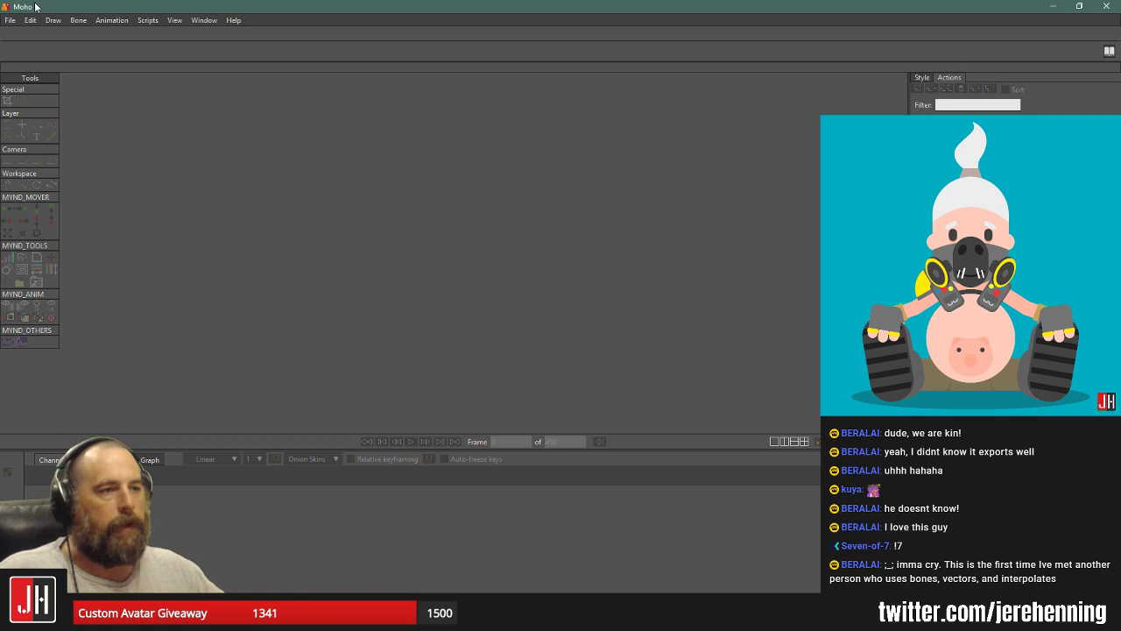
pyautogui.click(11, 20)
pyautogui.click(22, 67)
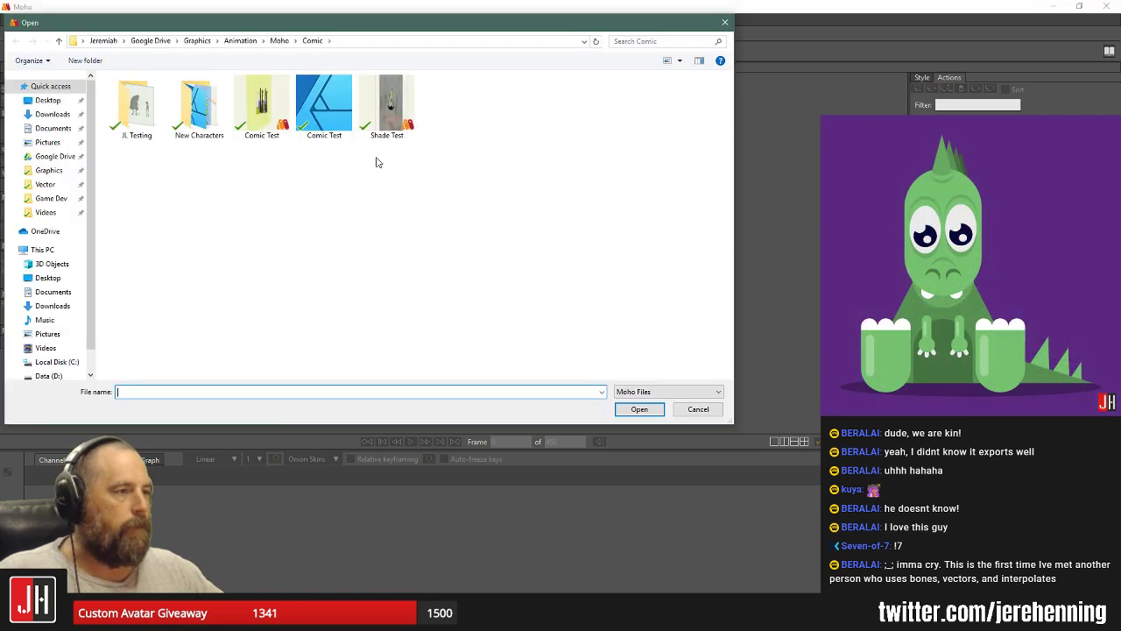
pyautogui.click(278, 41)
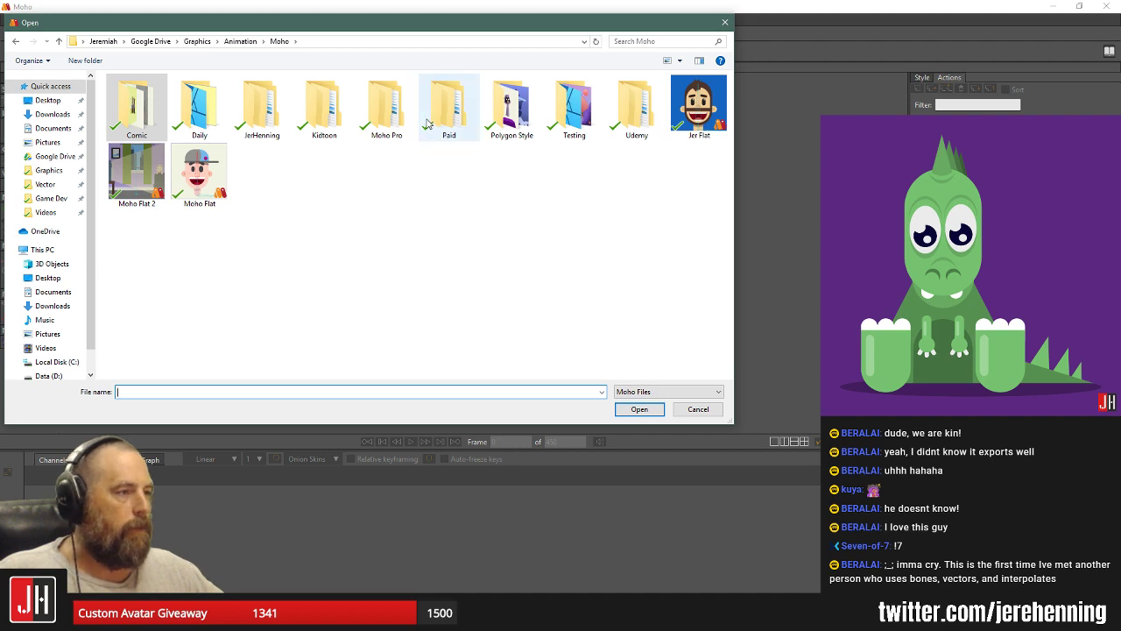
pyautogui.doubleClick(568, 116)
pyautogui.doubleClick(324, 106)
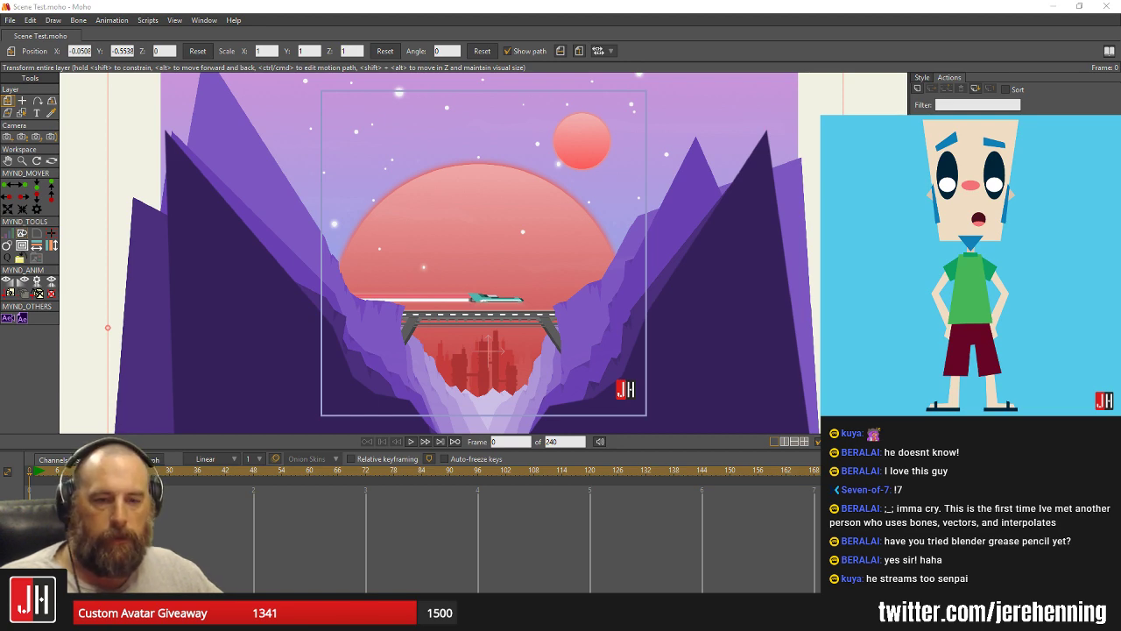
# Examine the train and bridge in the reopened scene at closer range.
pyautogui.scroll(4, 504, 237)
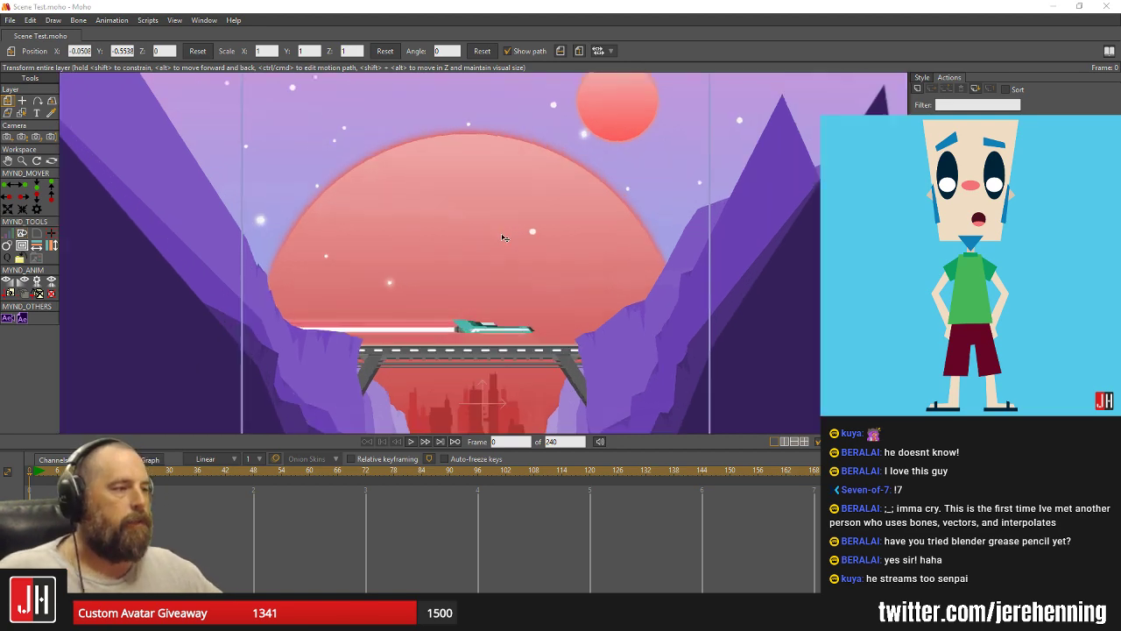
pyautogui.scroll(-3, 506, 235)
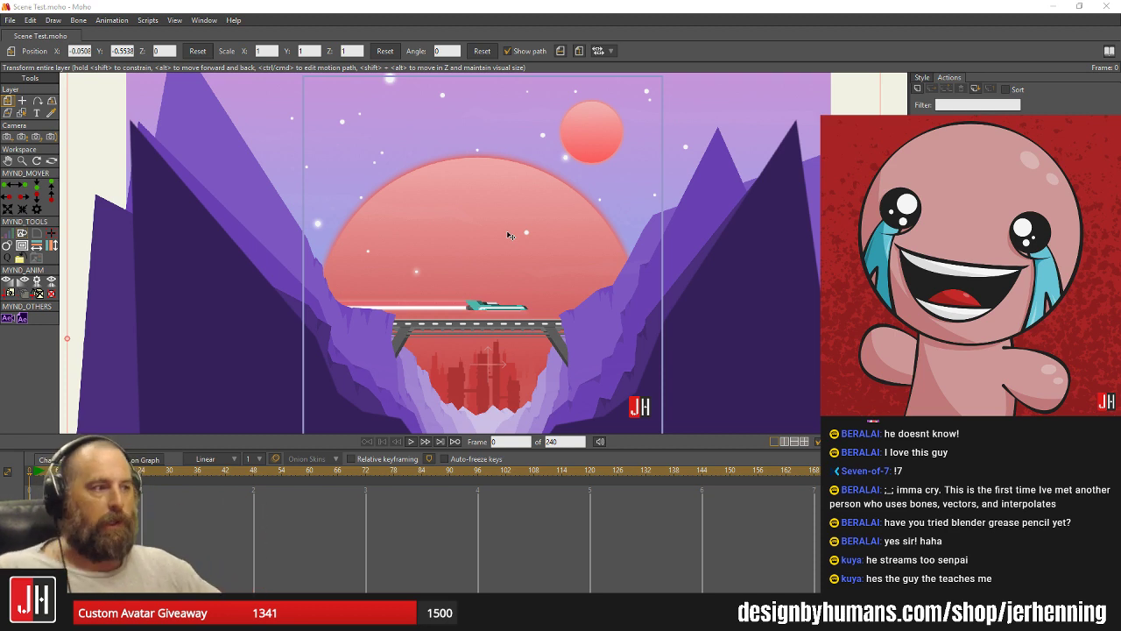
pyautogui.hotkey('alt', 'Tab')
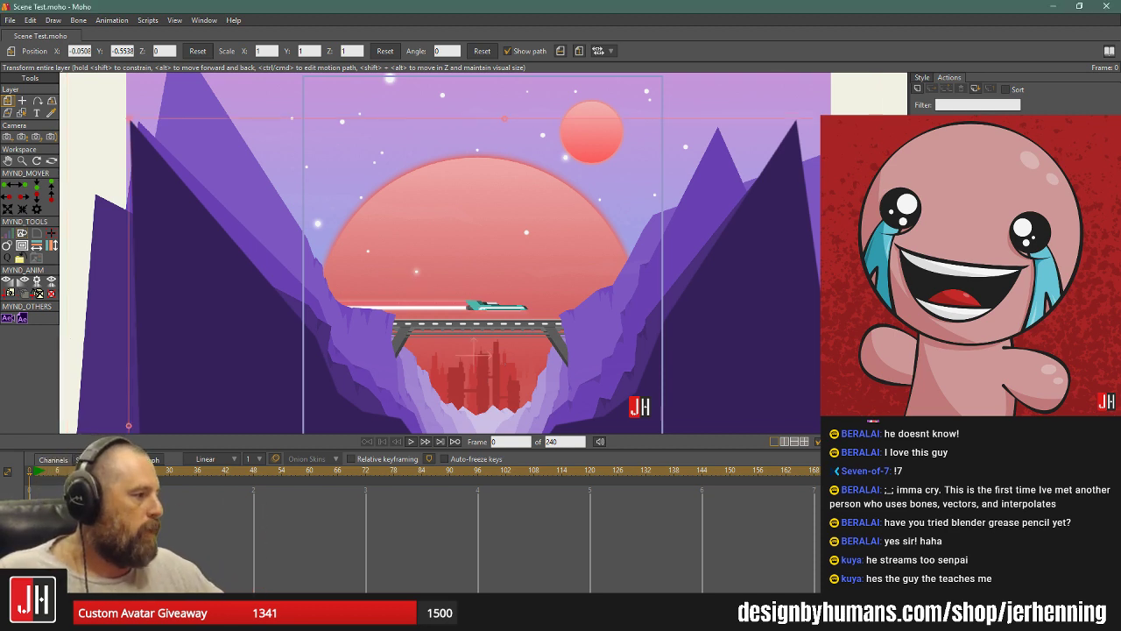
# Undo the last layer move, and bring the front mountain layer forward to a Z position of about 0.48, keeping its visual size.
pyautogui.hotkey('ctrl', 'z')
pyautogui.scroll(-3, 521, 284)
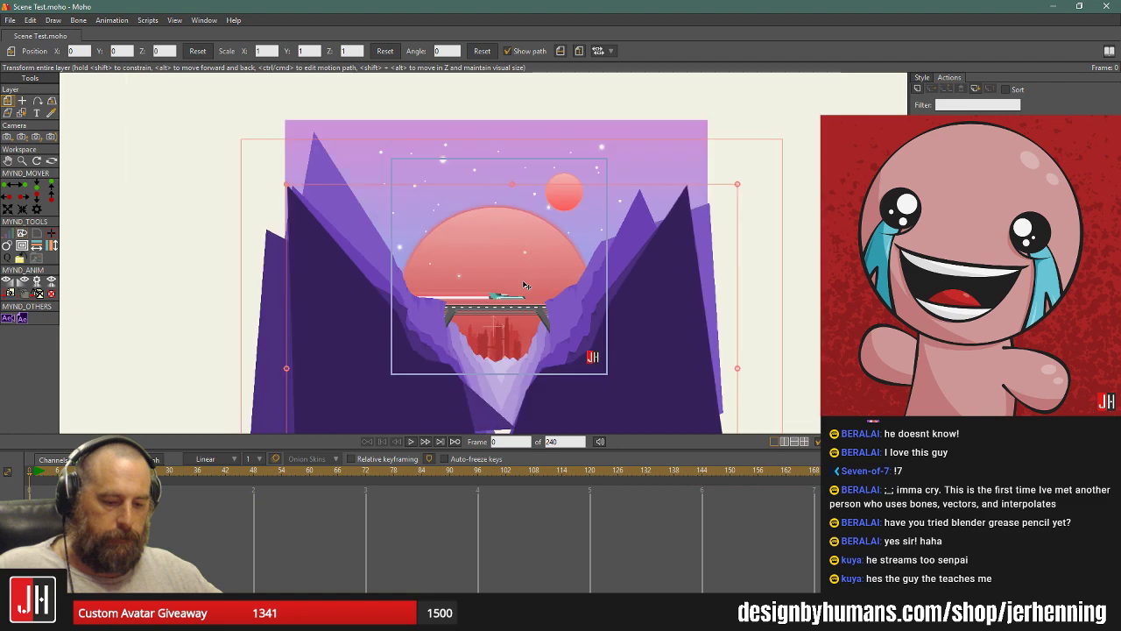
pyautogui.click(52, 160)
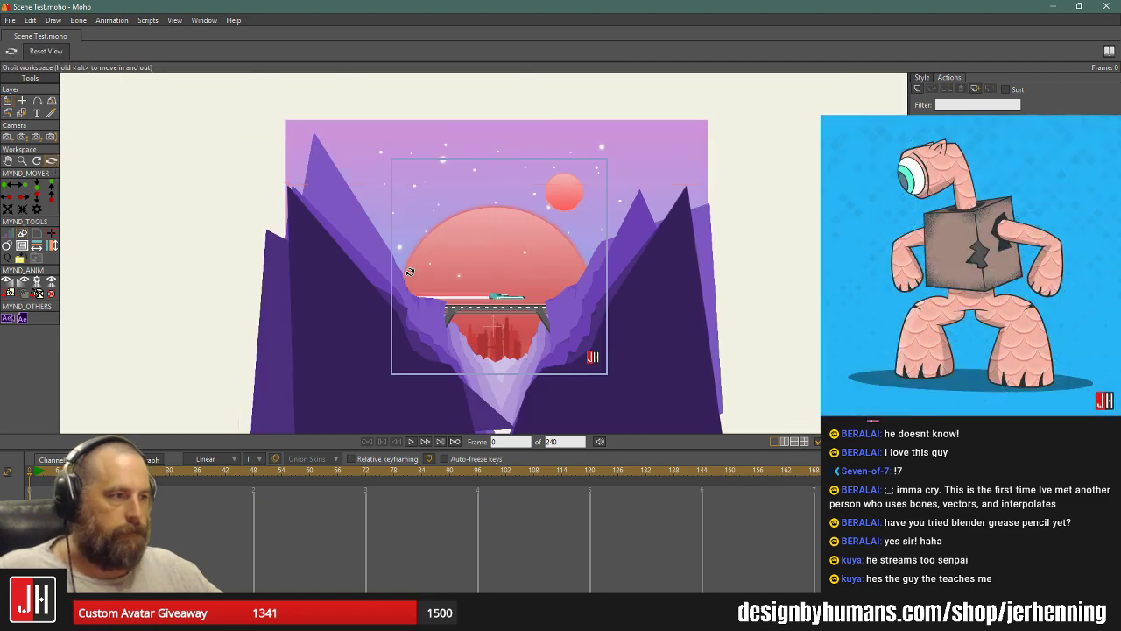
pyautogui.moveTo(410, 272); pyautogui.dragTo(558, 233)
pyautogui.scroll(5, 517, 247)
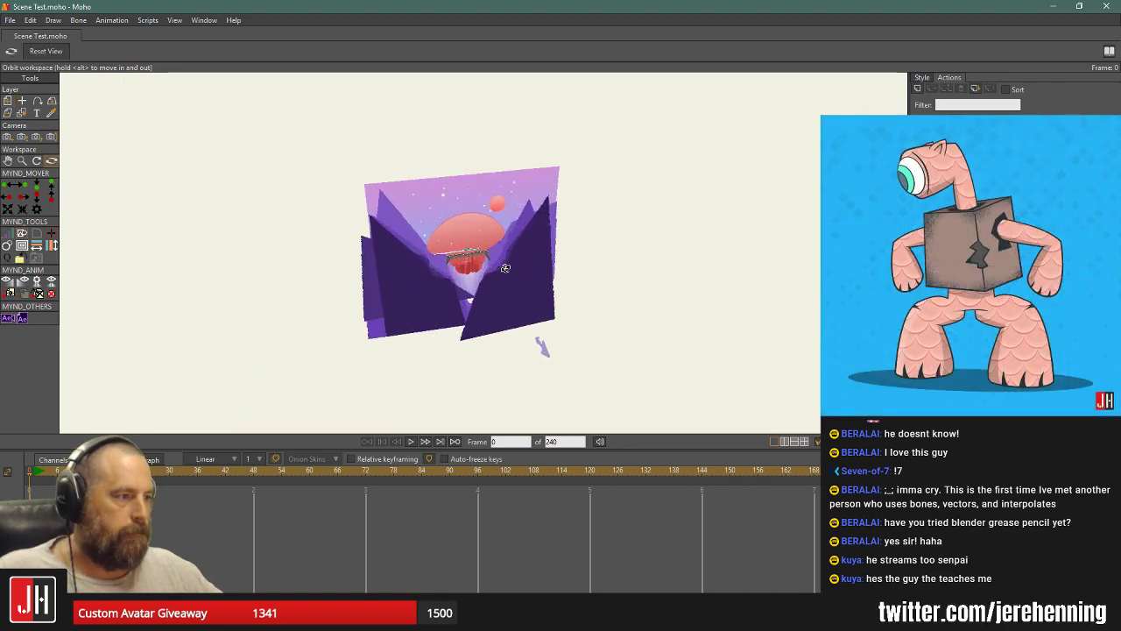
pyautogui.moveTo(456, 268); pyautogui.dragTo(502, 244)
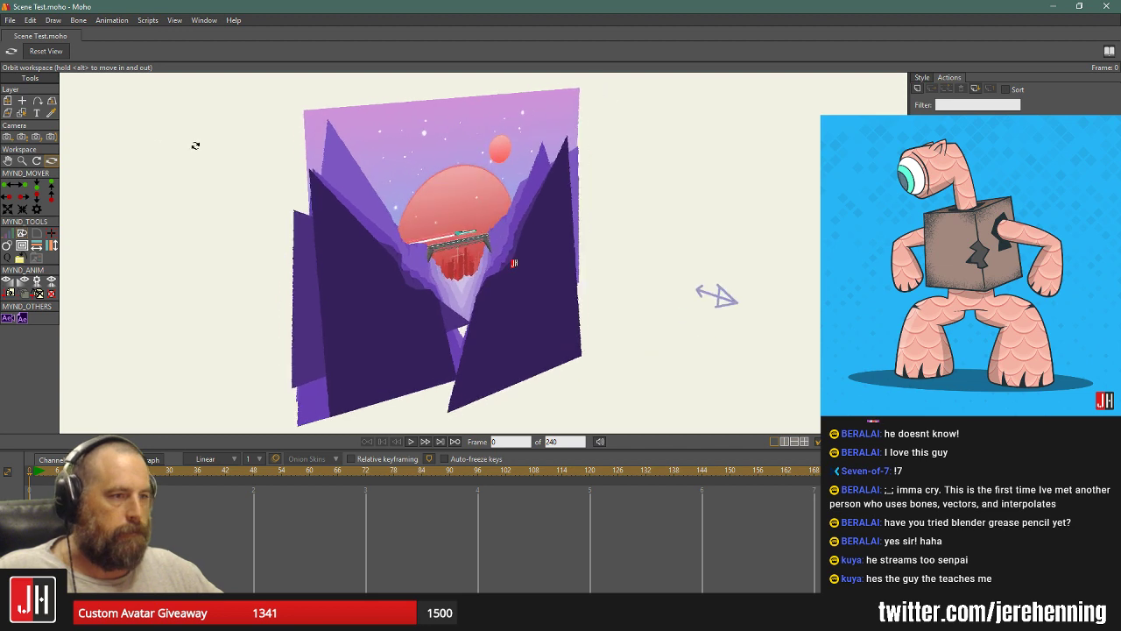
pyautogui.click(8, 101)
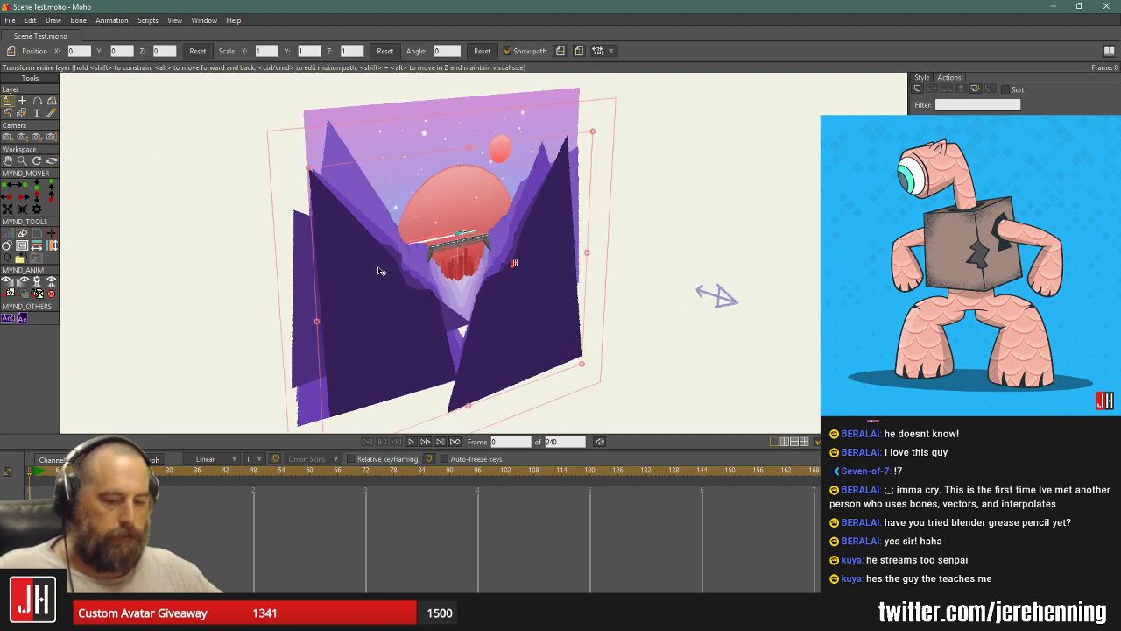
pyautogui.moveTo(395, 277); pyautogui.dragTo(507, 355)
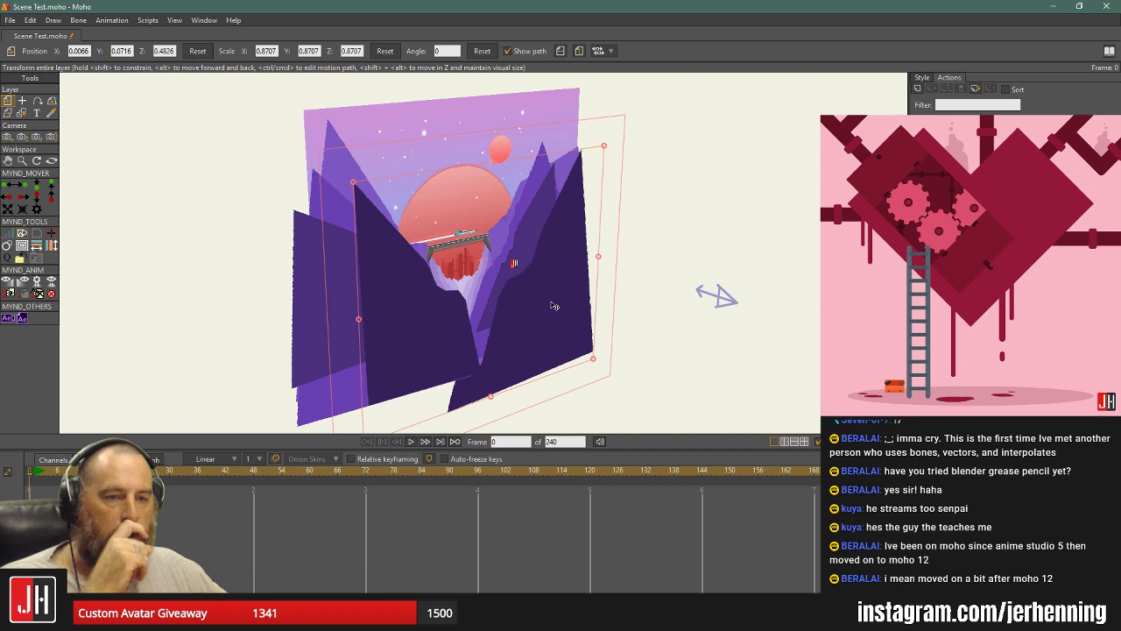
# Bring the mountain layer just behind the front one forward to a Z position of about 0.45, keeping its visual size.
pyautogui.click(51, 160)
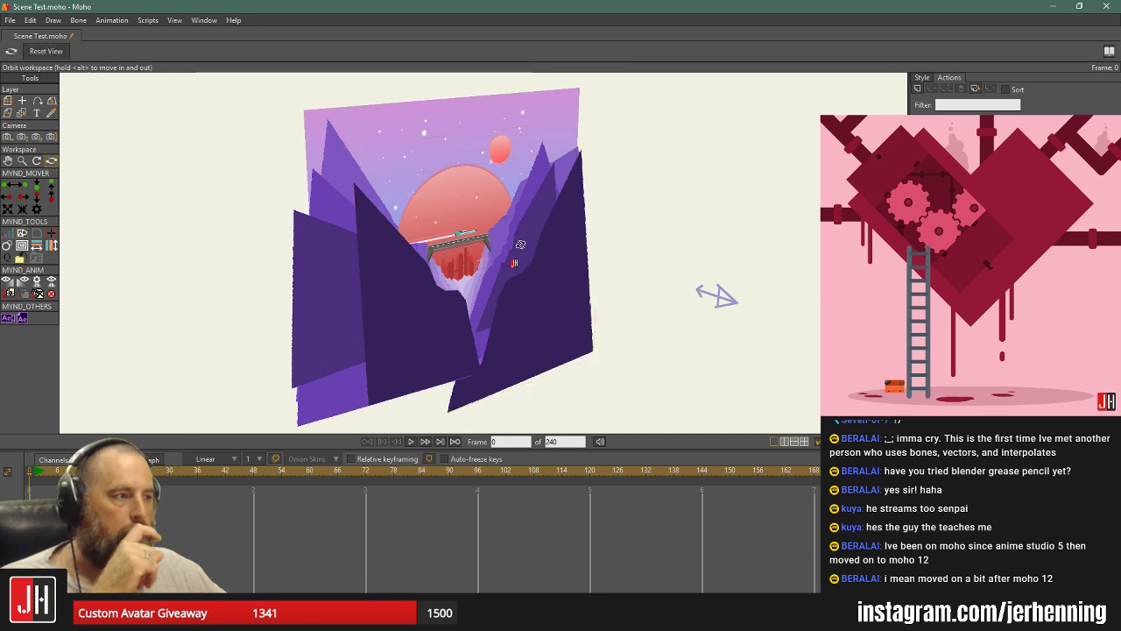
pyautogui.moveTo(515, 244); pyautogui.dragTo(461, 232)
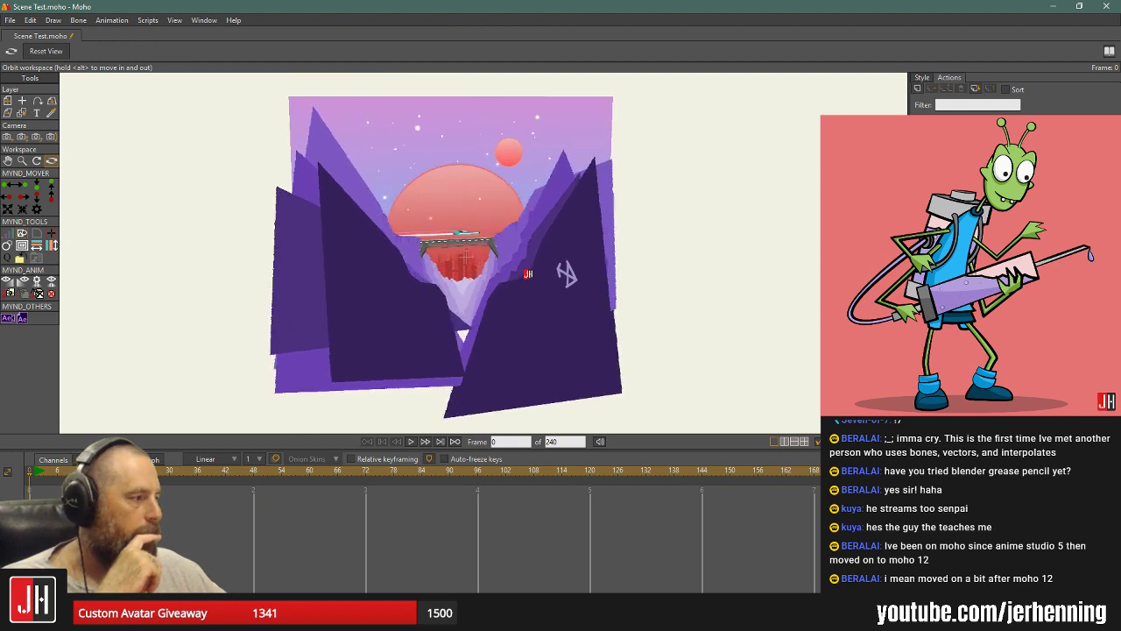
pyautogui.click(9, 102)
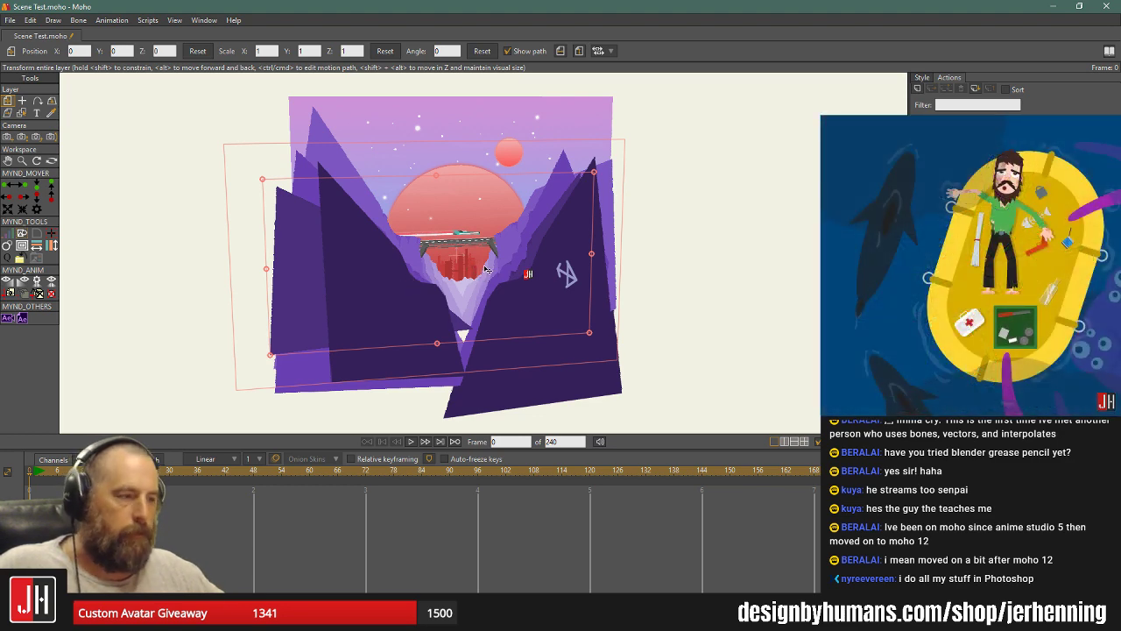
pyautogui.moveTo(486, 270); pyautogui.dragTo(540, 375)
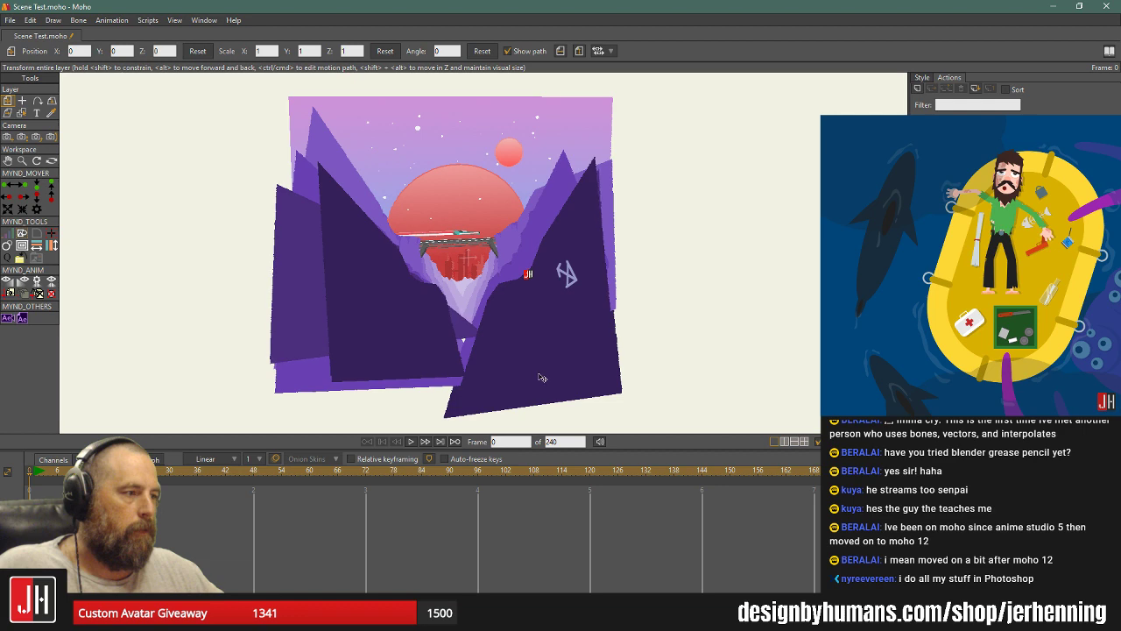
pyautogui.click(524, 339)
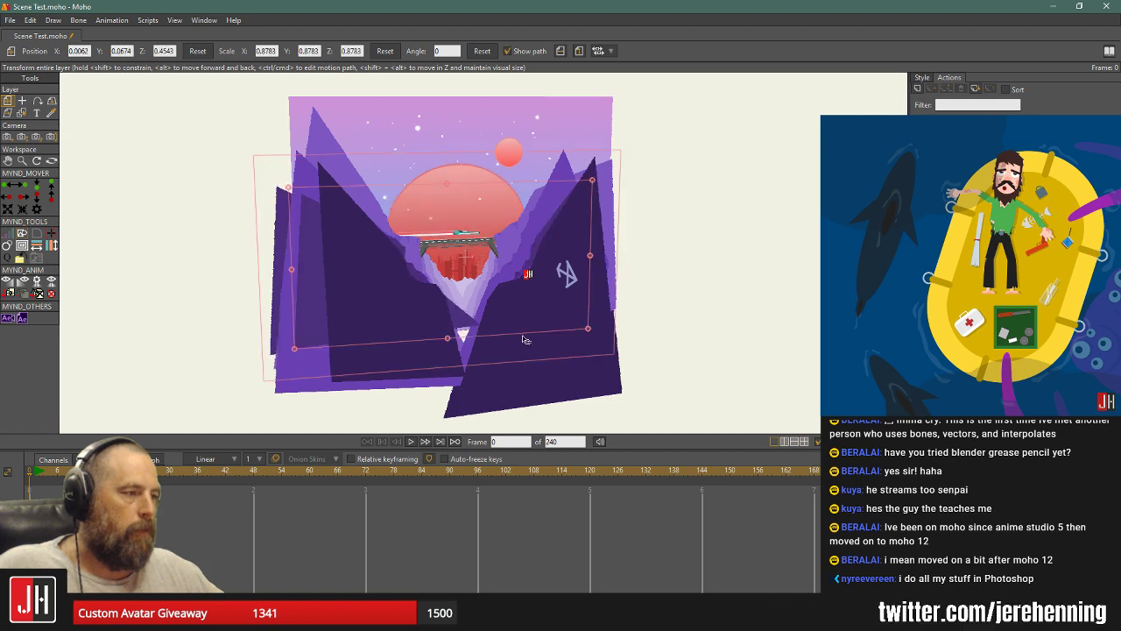
# Bring the front mountain layer further forward to a Z position of about 0.66, keeping its visual size.
pyautogui.click(52, 161)
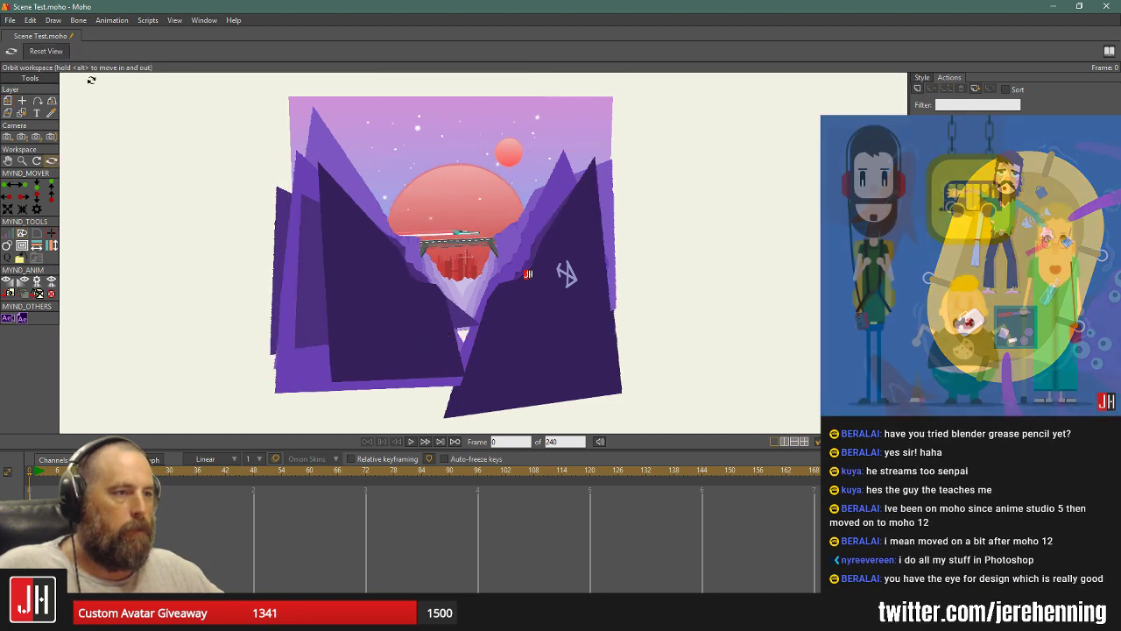
pyautogui.click(52, 51)
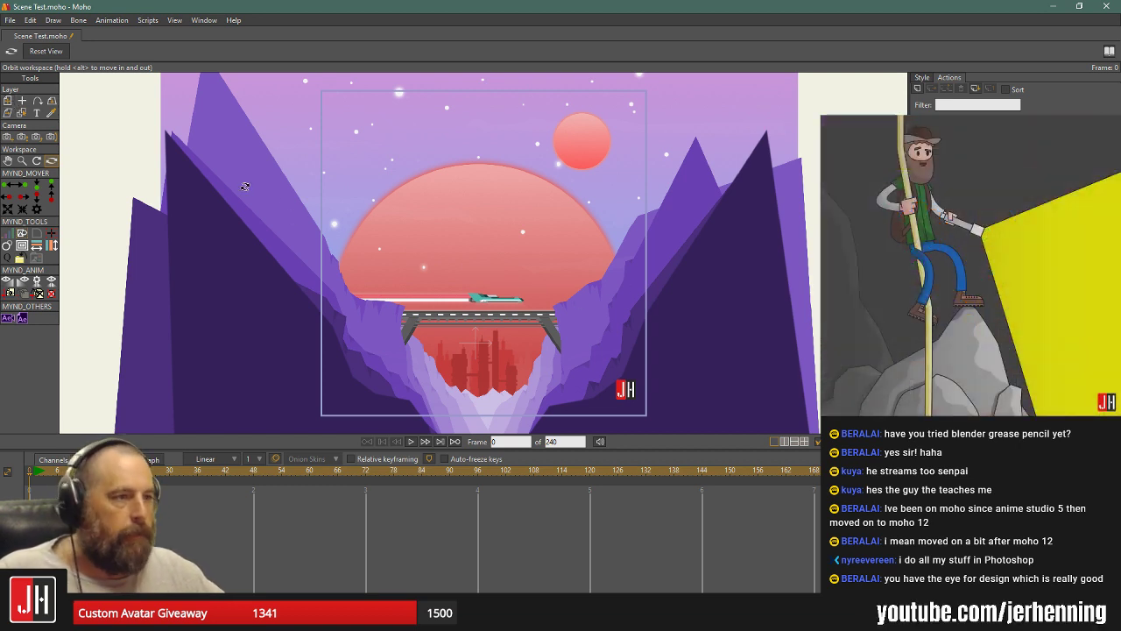
pyautogui.moveTo(319, 236); pyautogui.dragTo(467, 235)
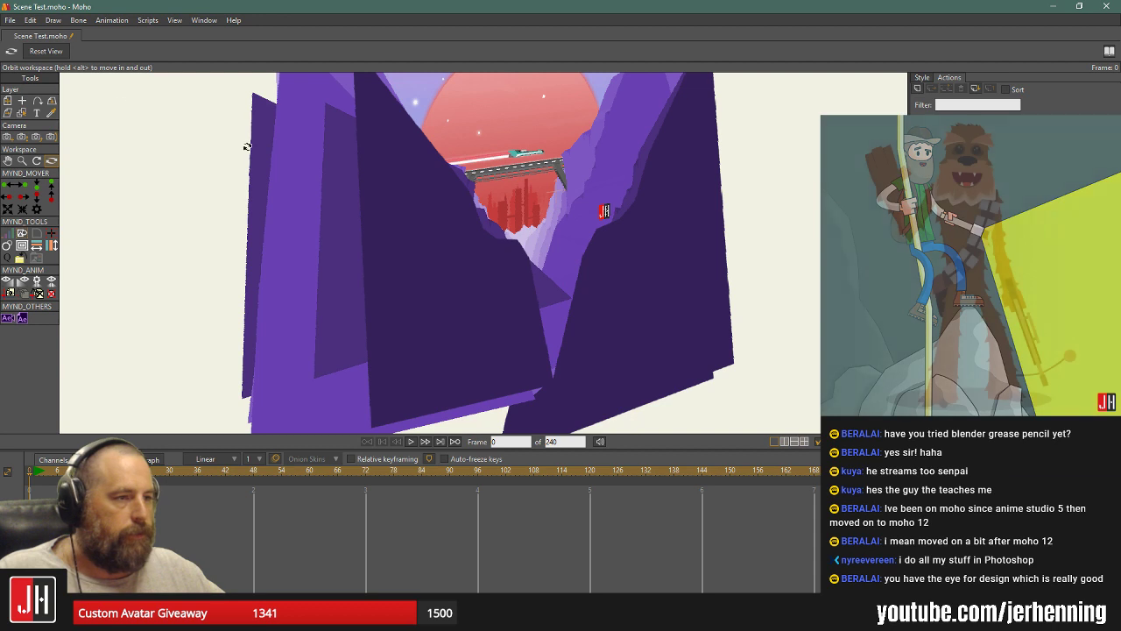
pyautogui.click(7, 101)
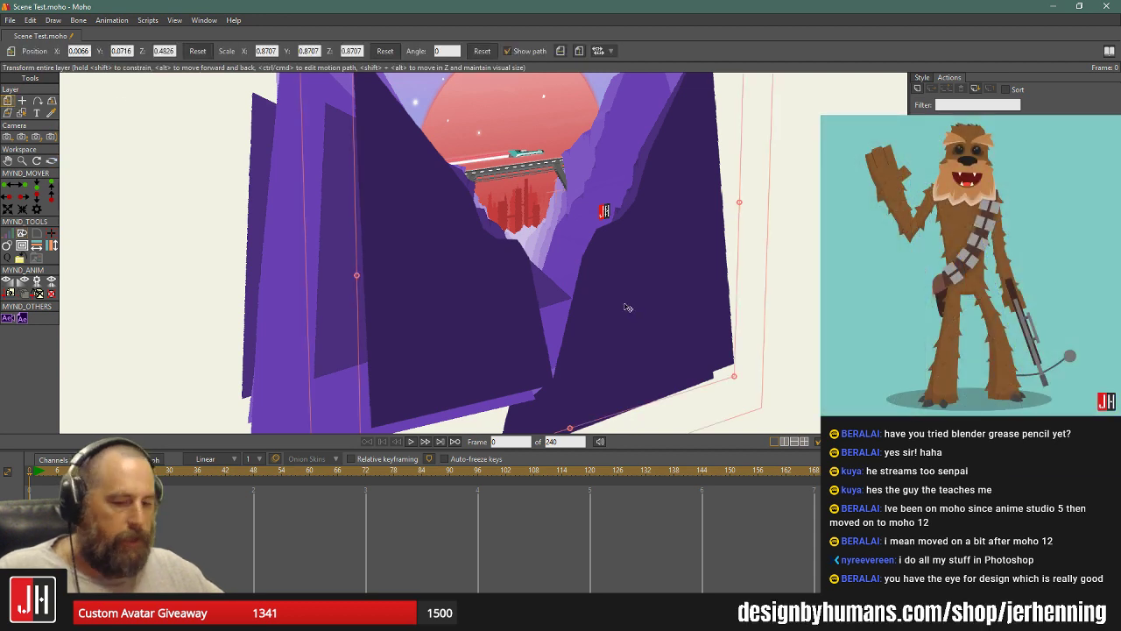
pyautogui.moveTo(627, 305); pyautogui.dragTo(689, 343)
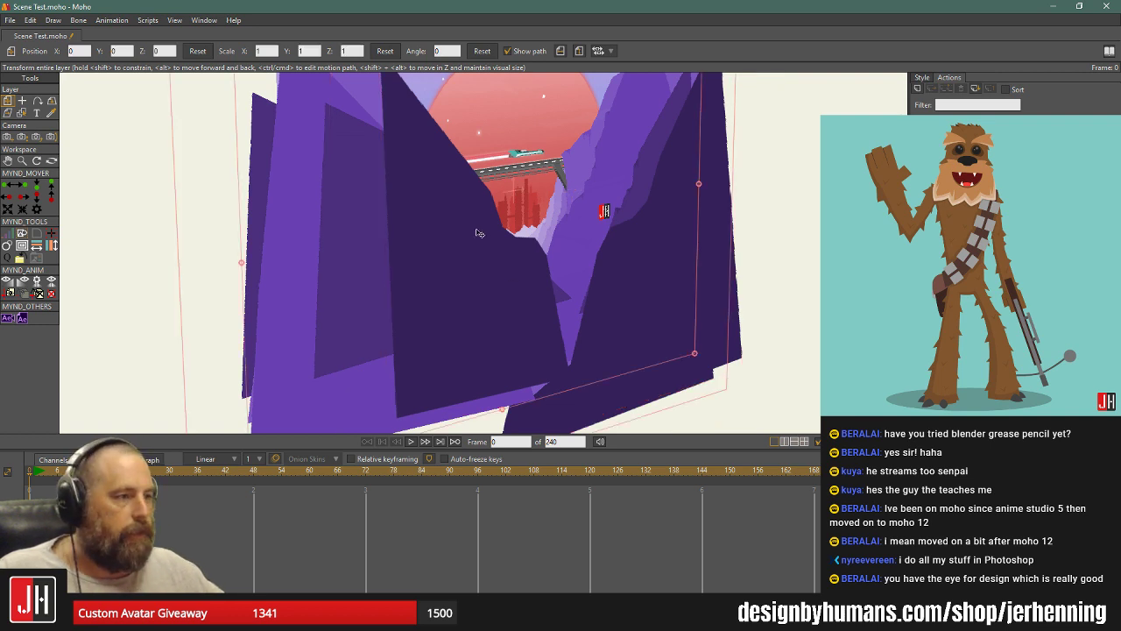
# Bring another mountain layer from further back forward to a Z position of about 0.13, keeping its visual size.
pyautogui.moveTo(478, 230); pyautogui.dragTo(511, 252)
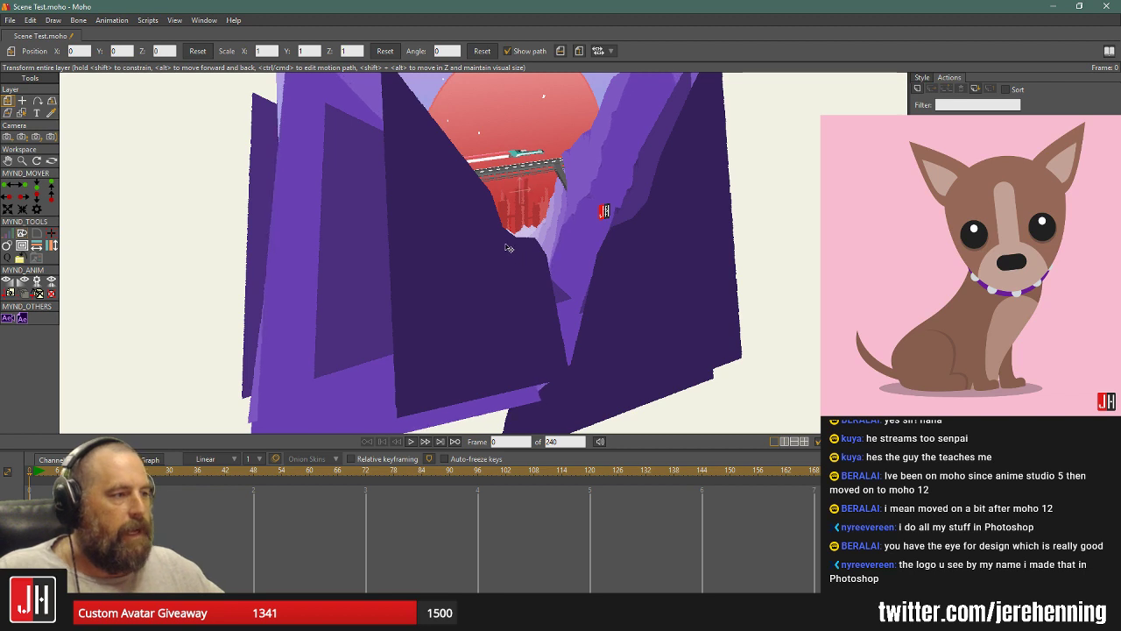
pyautogui.moveTo(510, 247); pyautogui.dragTo(518, 251)
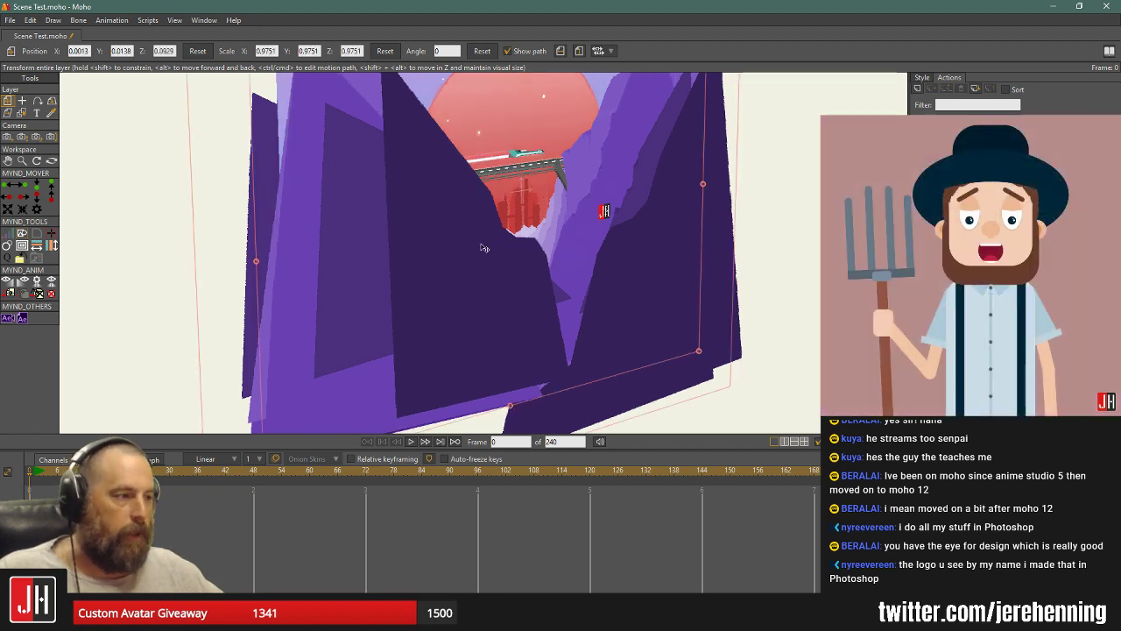
pyautogui.click(50, 162)
pyautogui.moveTo(327, 219); pyautogui.dragTo(391, 226)
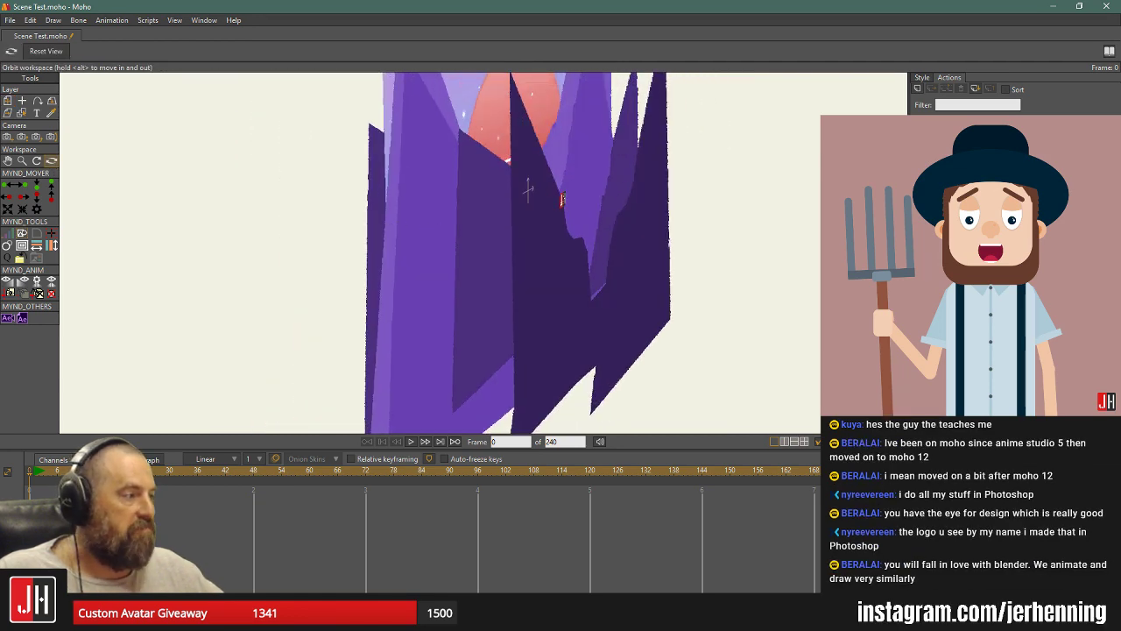
pyautogui.click(8, 101)
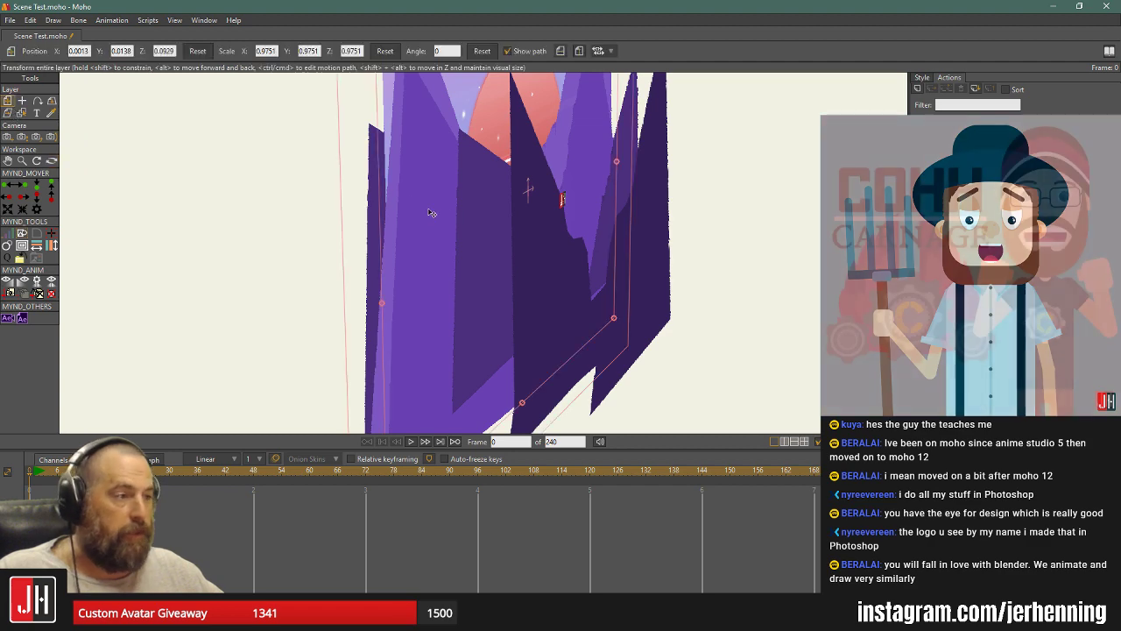
pyautogui.moveTo(432, 213); pyautogui.dragTo(485, 225)
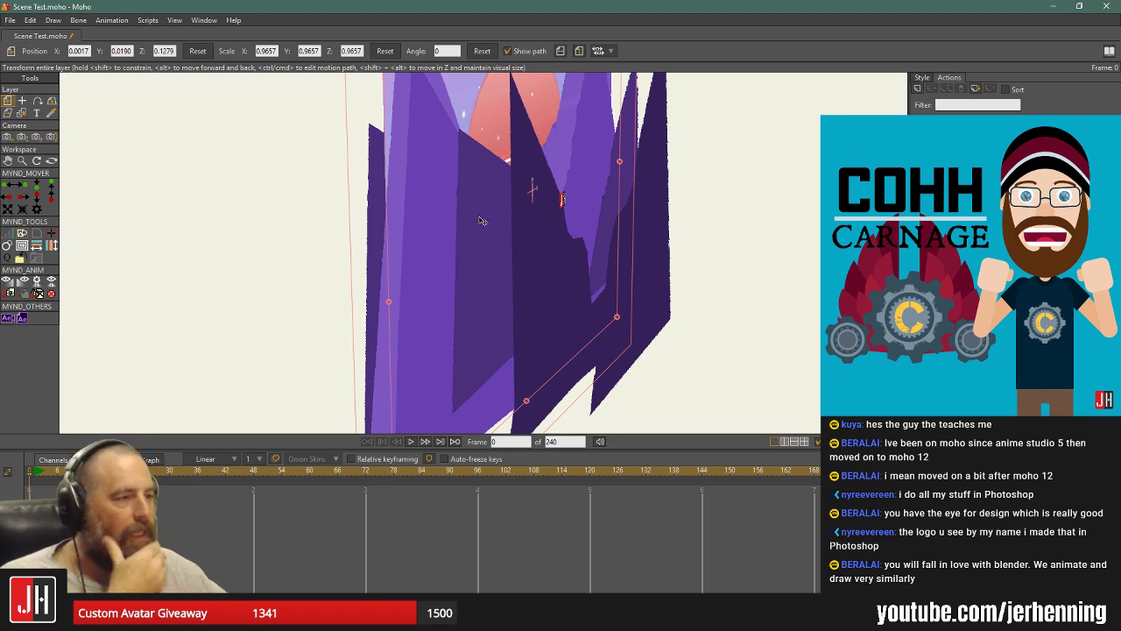
# Move the front mountain layer closer to the camera, to a Z position of about 0.70, keeping its visual size.
pyautogui.click(51, 160)
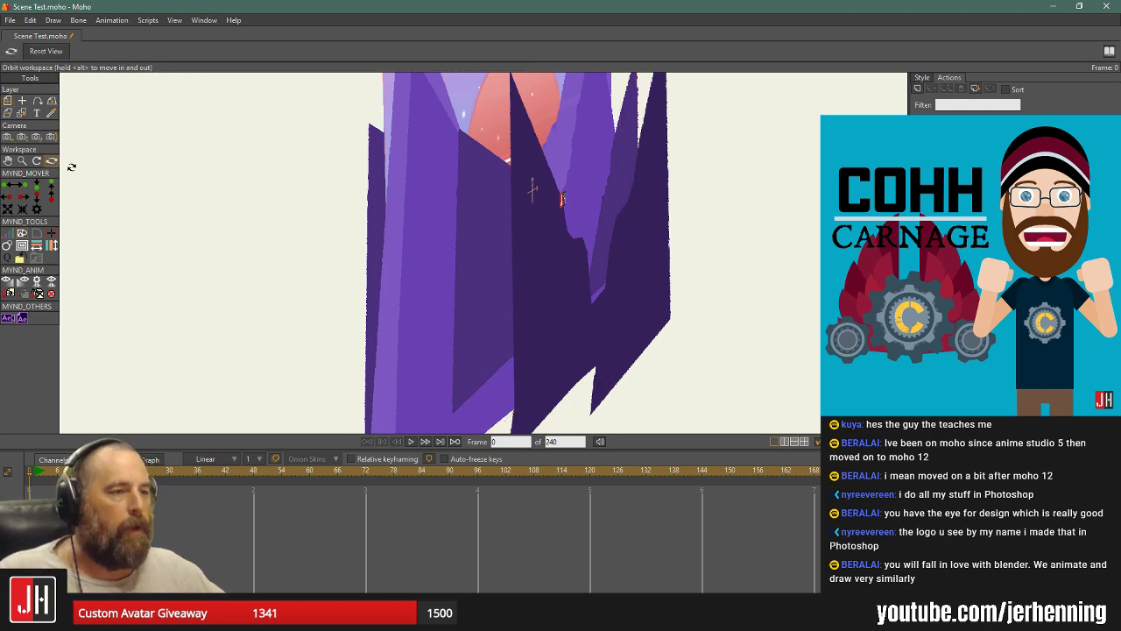
pyautogui.moveTo(544, 205); pyautogui.dragTo(648, 219)
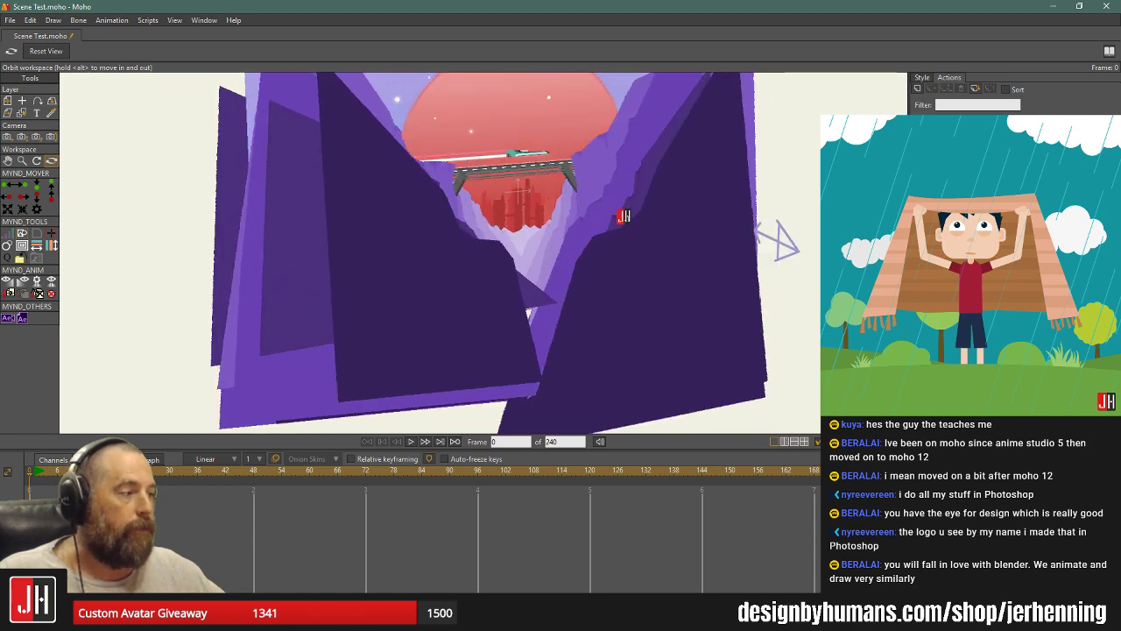
pyautogui.press('m')
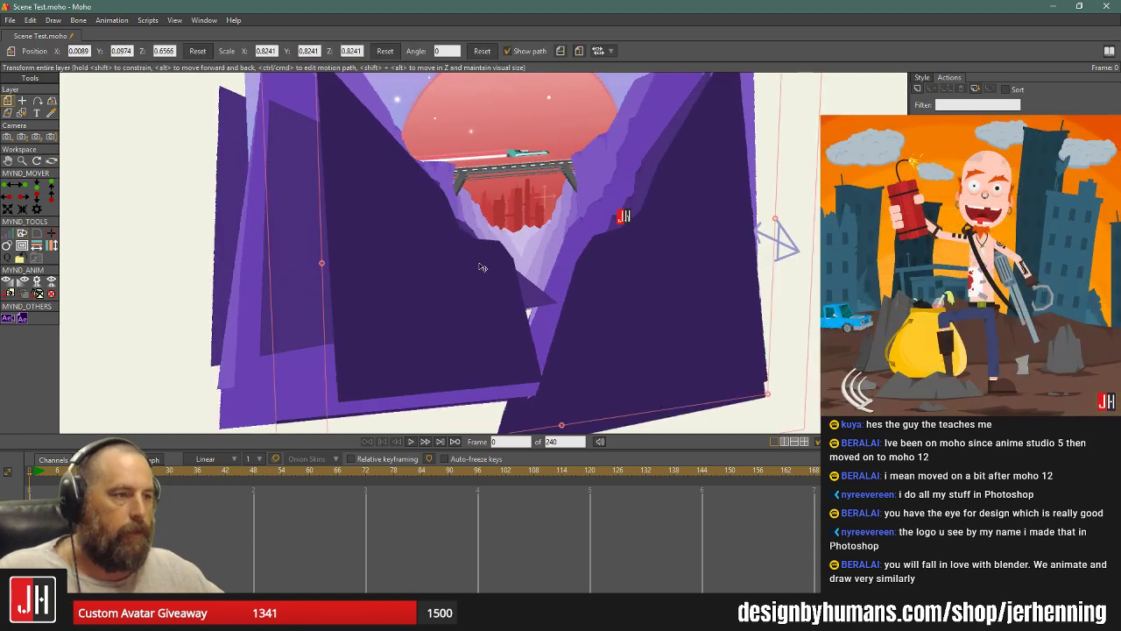
pyautogui.moveTo(433, 267); pyautogui.dragTo(444, 274)
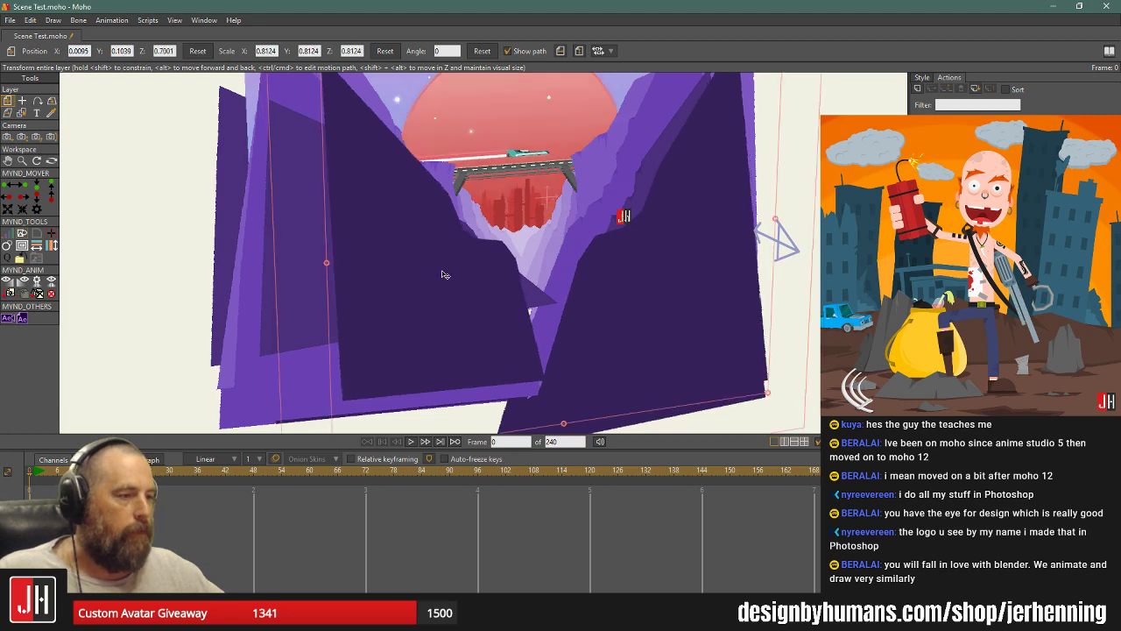
# Clear the mountain, bridge and sky artwork layers from the scene and save the file.
pyautogui.click(51, 161)
pyautogui.moveTo(613, 201)
pyautogui.mouseDown()
pyautogui.moveTo(381, 203)
pyautogui.moveTo(405, 181)
pyautogui.moveTo(224, 194)
pyautogui.mouseUp()
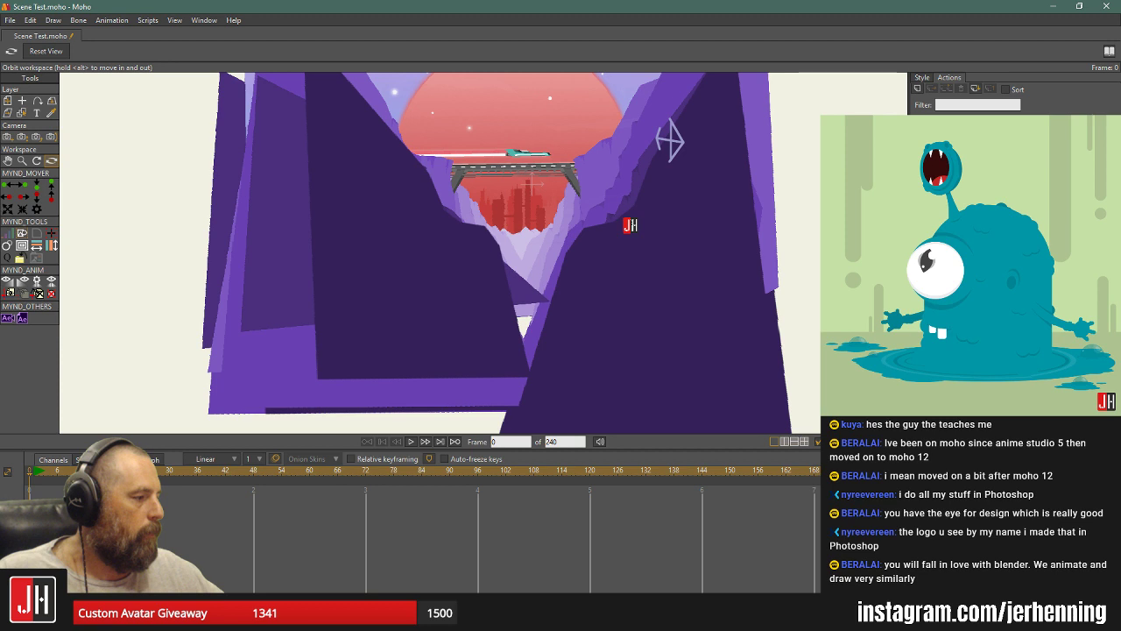
pyautogui.scroll(-5, 601, 235)
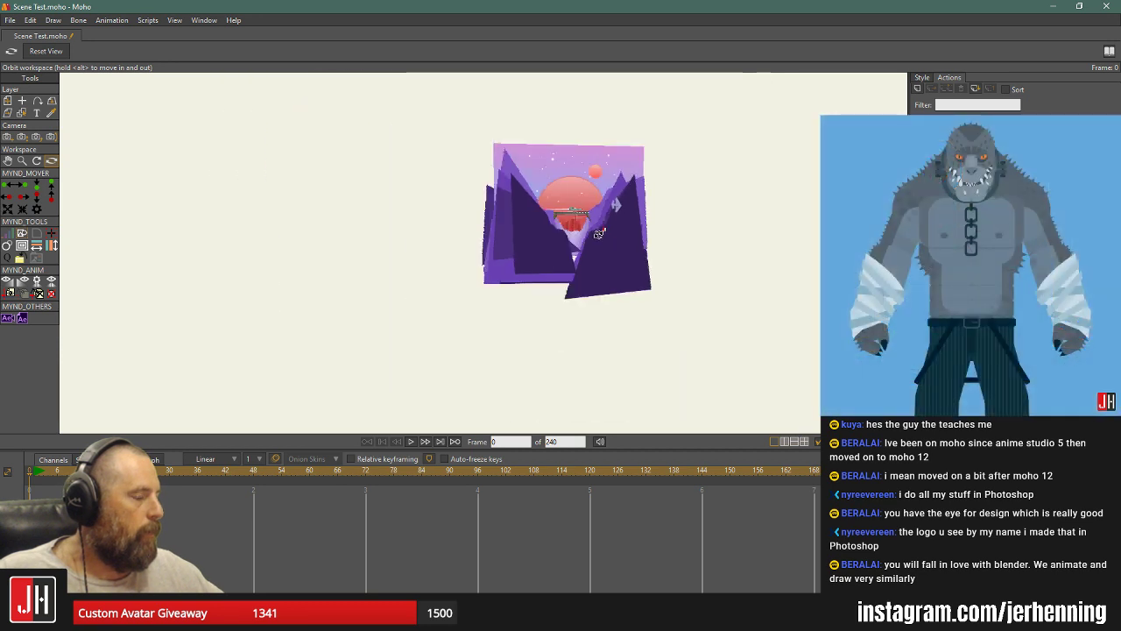
pyautogui.scroll(3, 601, 235)
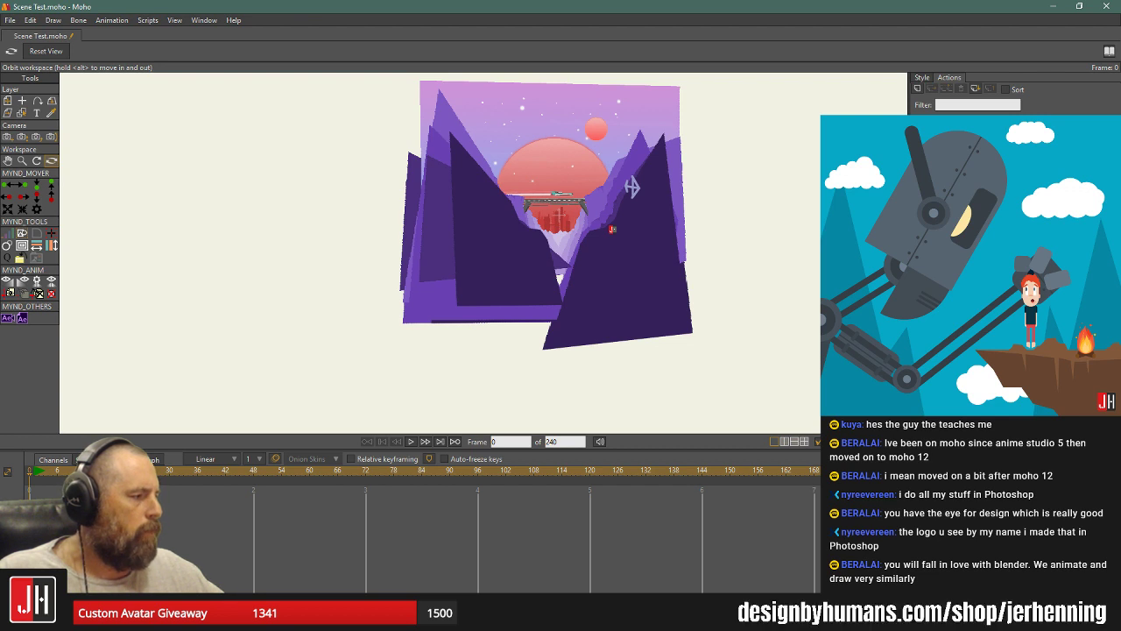
pyautogui.hotkey('ctrl', 'z')
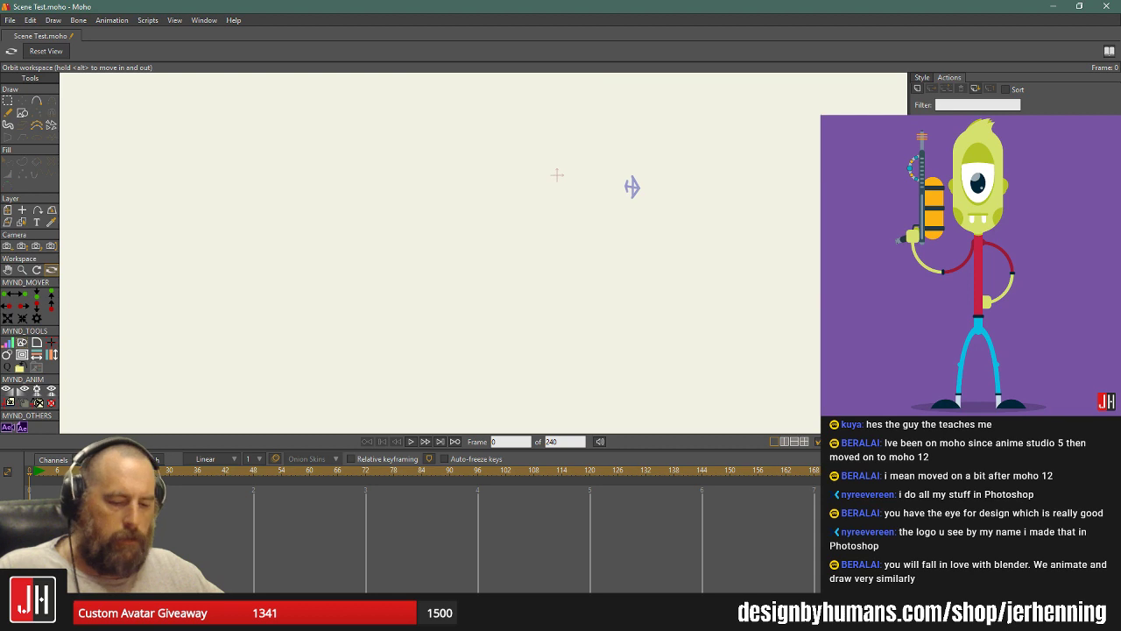
pyautogui.hotkey('ctrl', 's')
# Import the layered train-bridge artwork file into the empty scene, bringing in its layers individually.
pyautogui.click(9, 20)
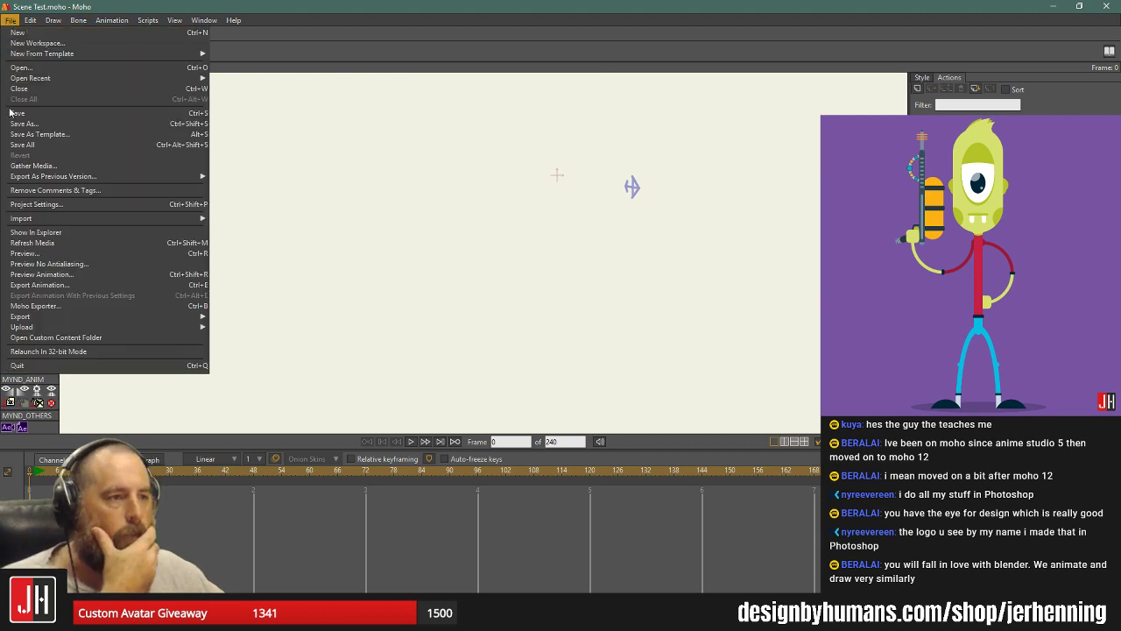
pyautogui.moveTo(102, 220)
pyautogui.click(265, 223)
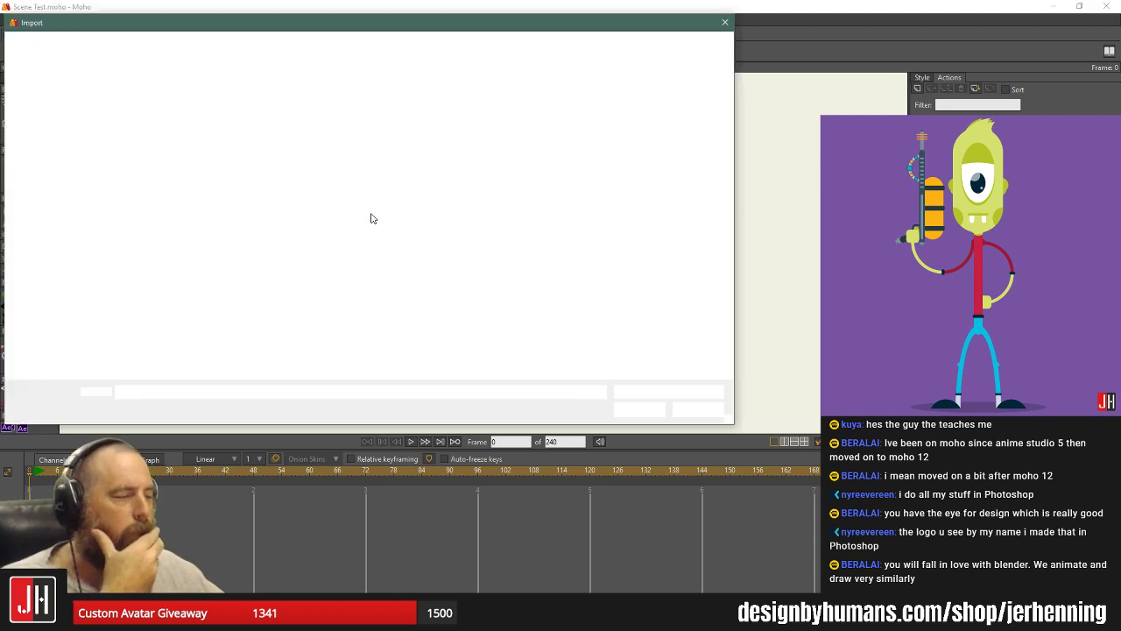
pyautogui.doubleClick(383, 131)
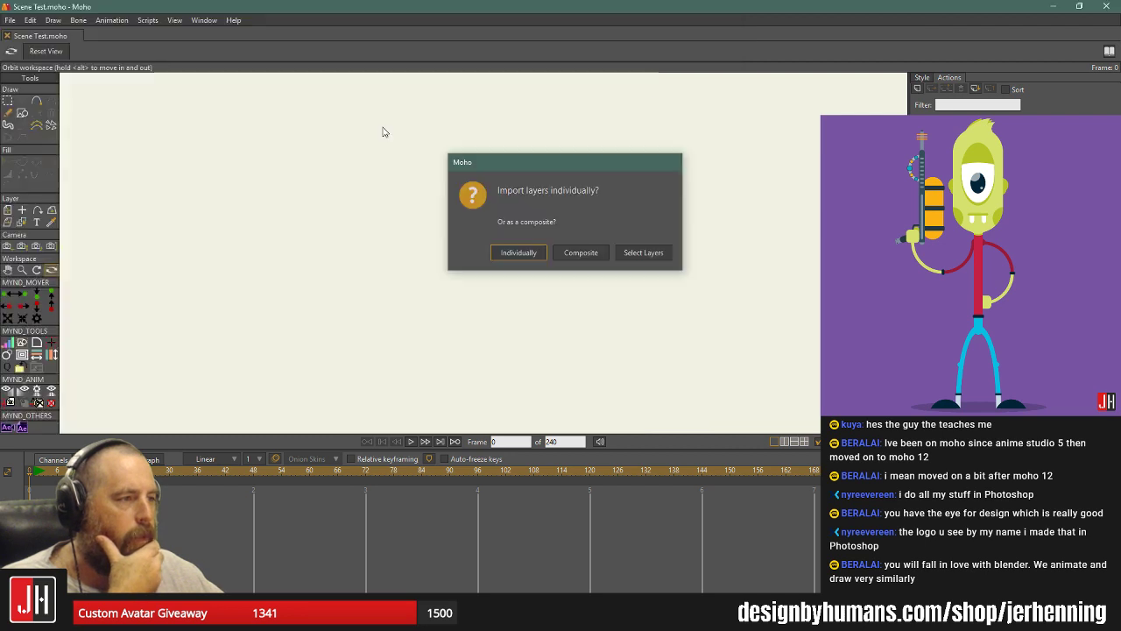
pyautogui.click(531, 257)
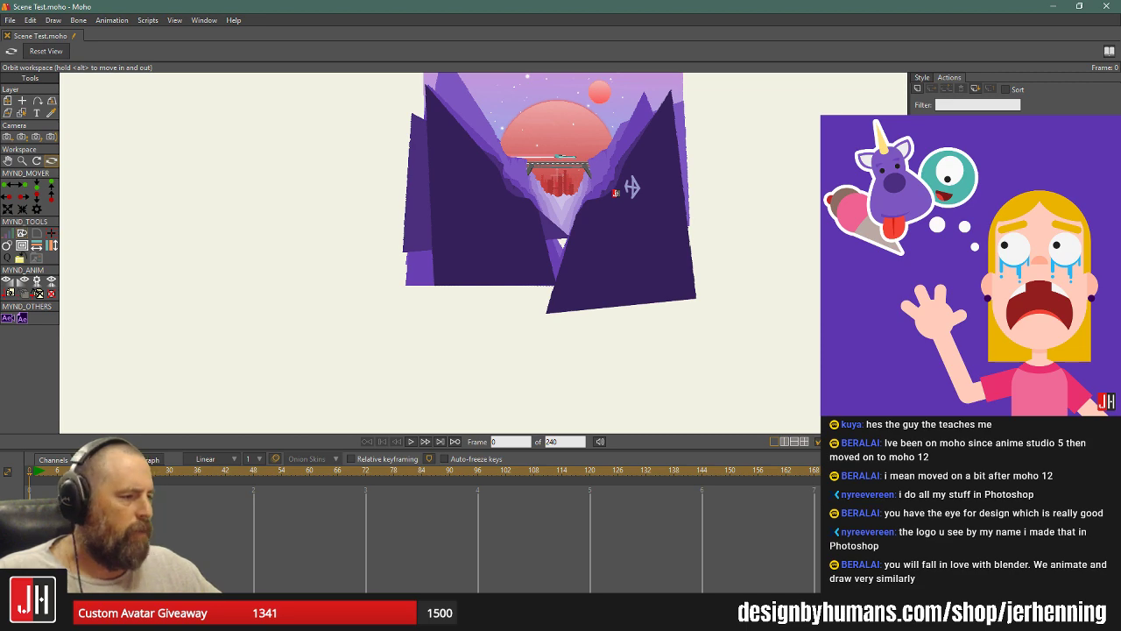
# Switch to Affinity Designer to examine the original train-bridge artwork in Scene 4, and return to Moho.
pyautogui.hotkey('alt', 'Tab')
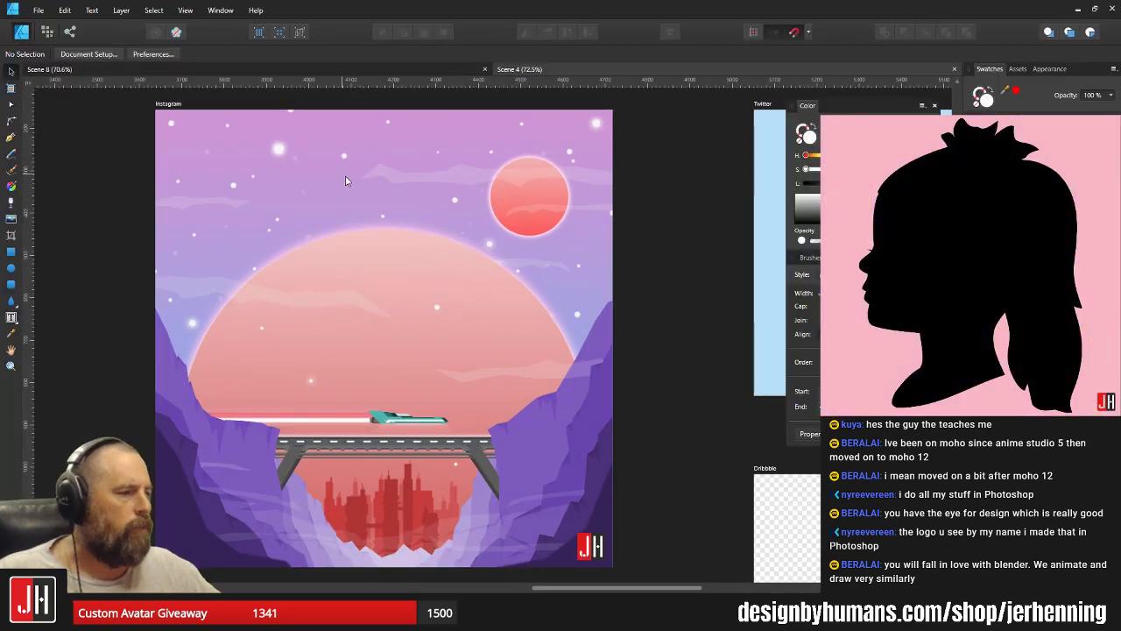
pyautogui.scroll(-5, 333, 170)
pyautogui.moveTo(297, 140); pyautogui.dragTo(485, 175)
pyautogui.hotkey('alt', 'Tab')
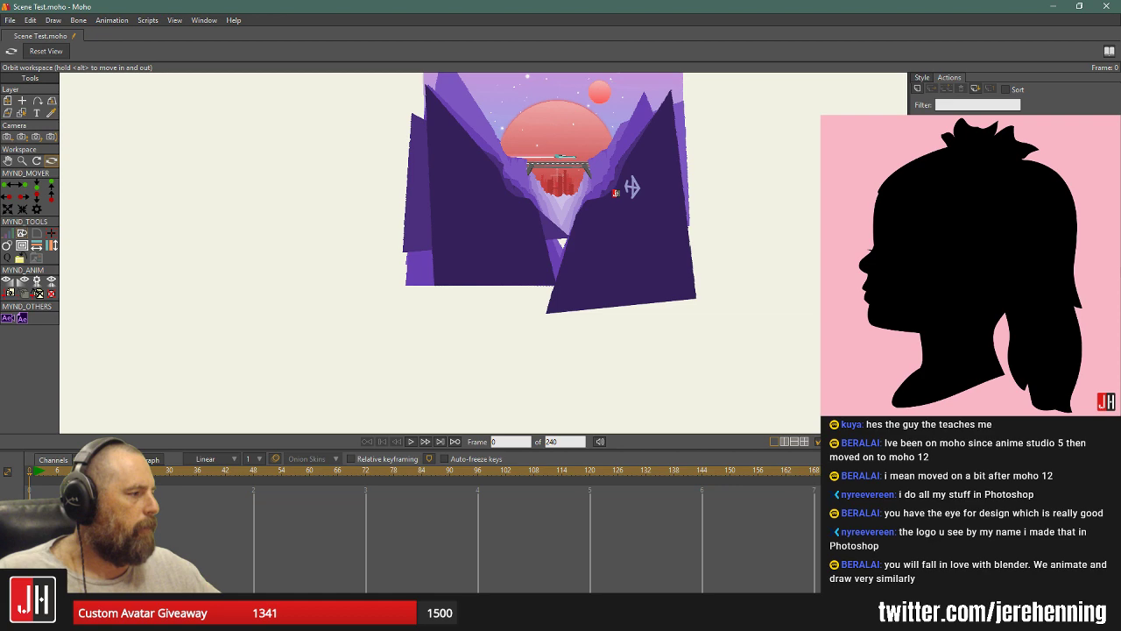
# Undo the import of the layered train-bridge artwork and reset the workspace view.
pyautogui.hotkey('ctrl', 'z')
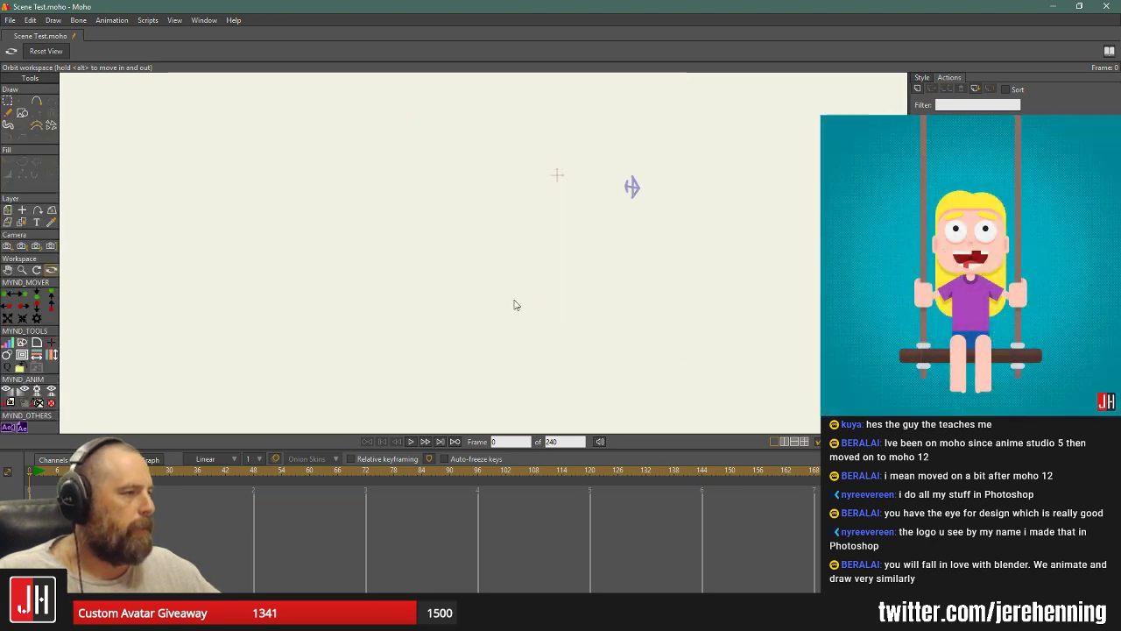
pyautogui.click(46, 51)
# Switch to Affinity Designer and copy all the Animation artboard's artwork in Scene 4 into a new document created from the clipboard.
pyautogui.hotkey('alt', 'Tab')
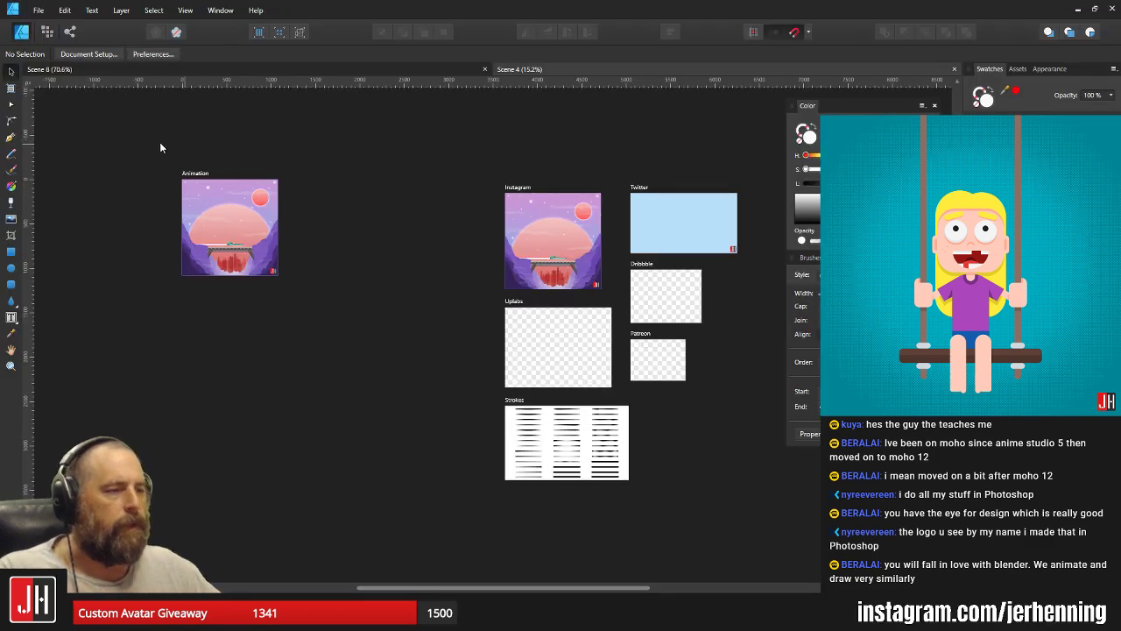
pyautogui.moveTo(61, 101); pyautogui.dragTo(429, 439)
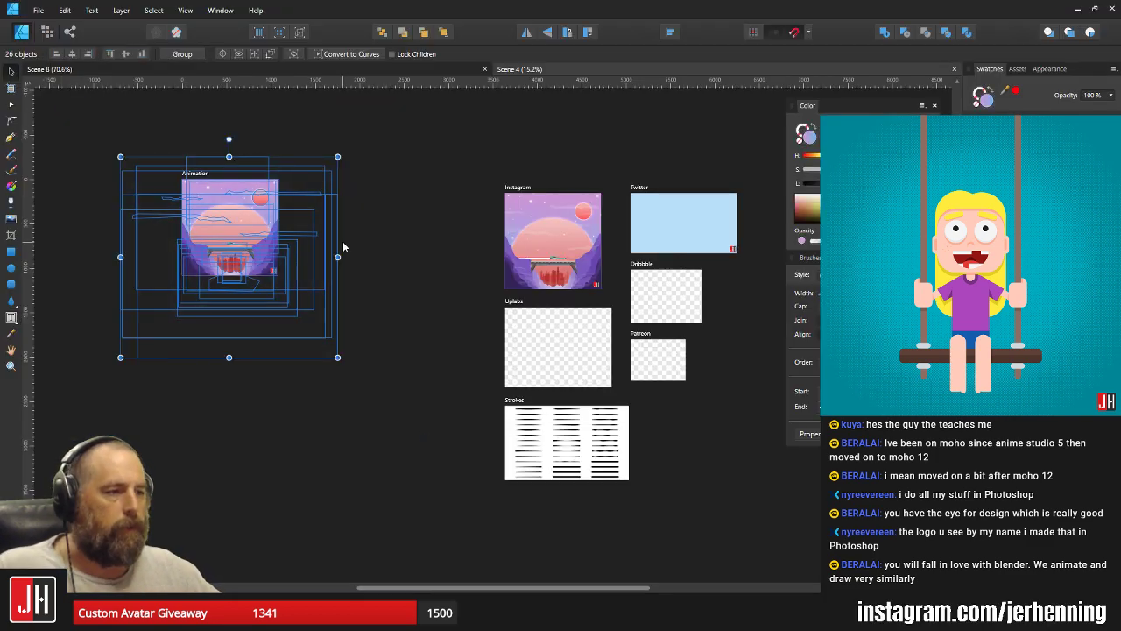
pyautogui.click(38, 10)
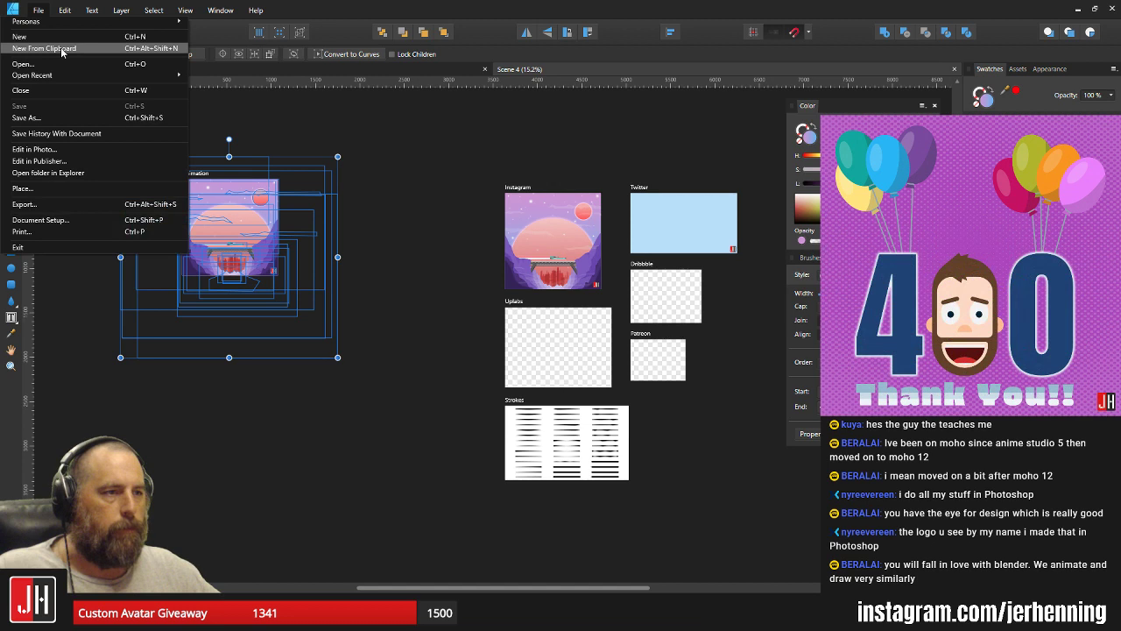
pyautogui.click(54, 44)
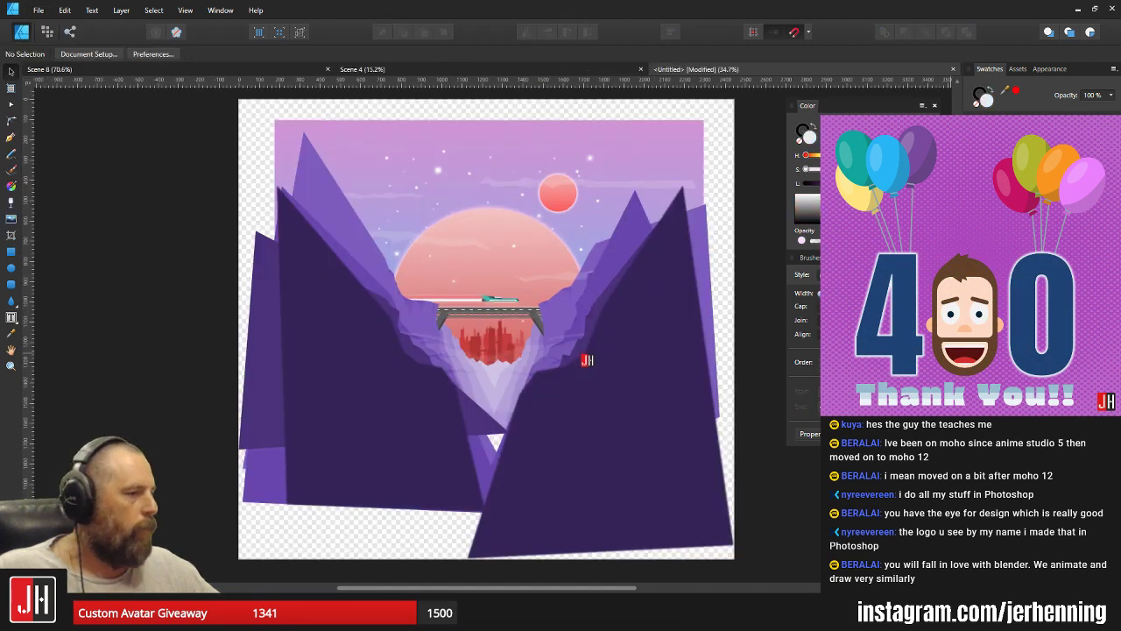
# Open the Testing folder in File Explorer, under Google Drive > Graphics > Animation > Moho.
pyautogui.click(39, 10)
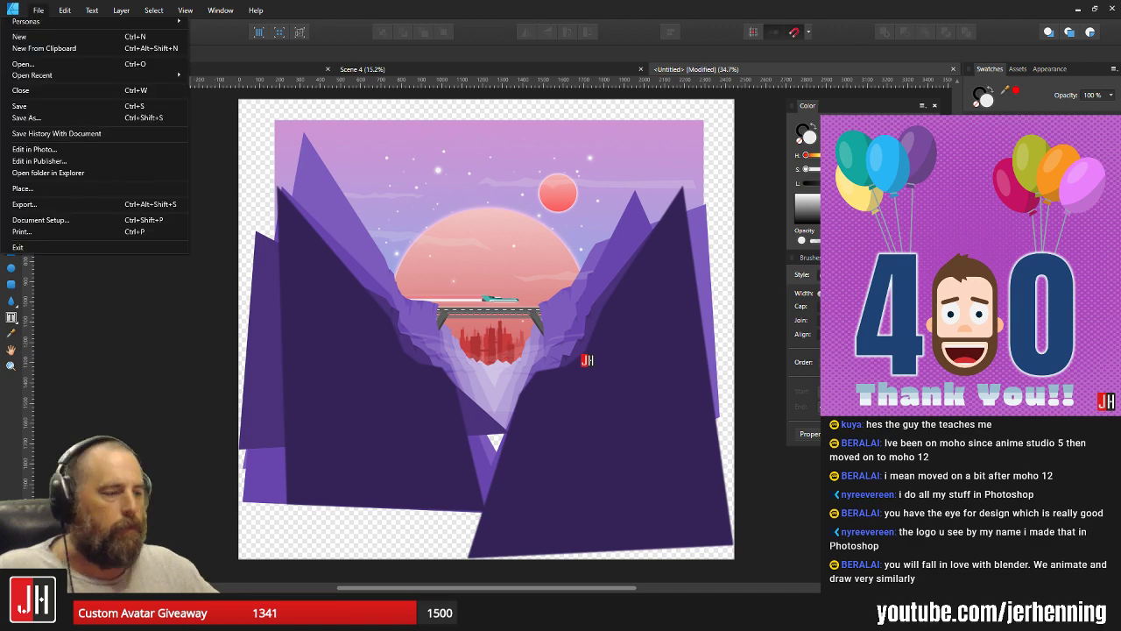
pyautogui.click(48, 173)
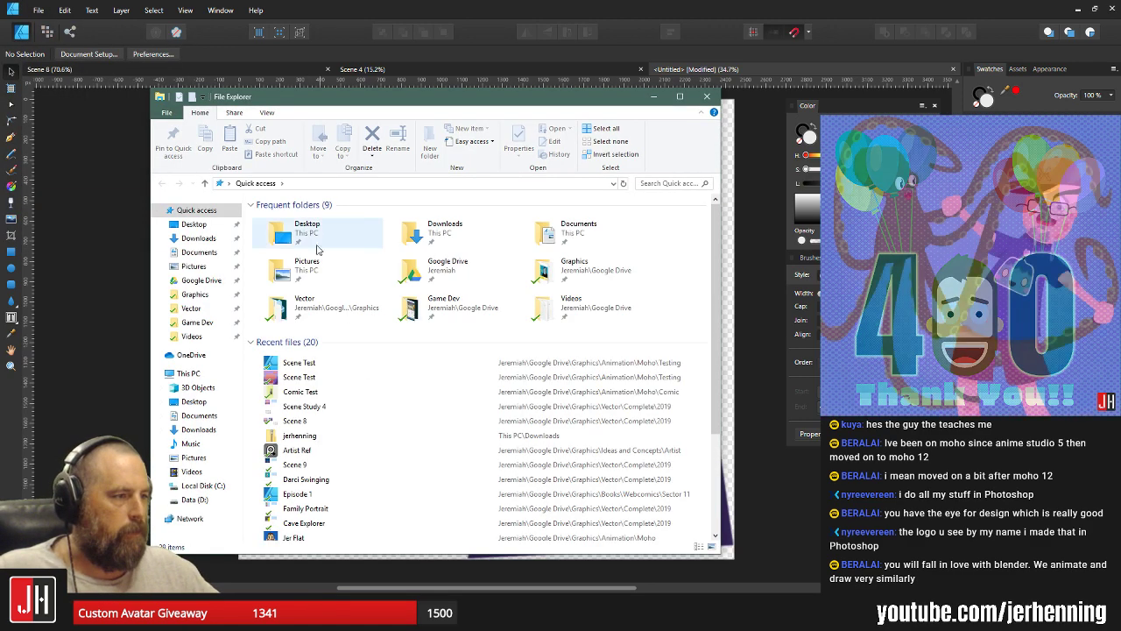
pyautogui.click(207, 280)
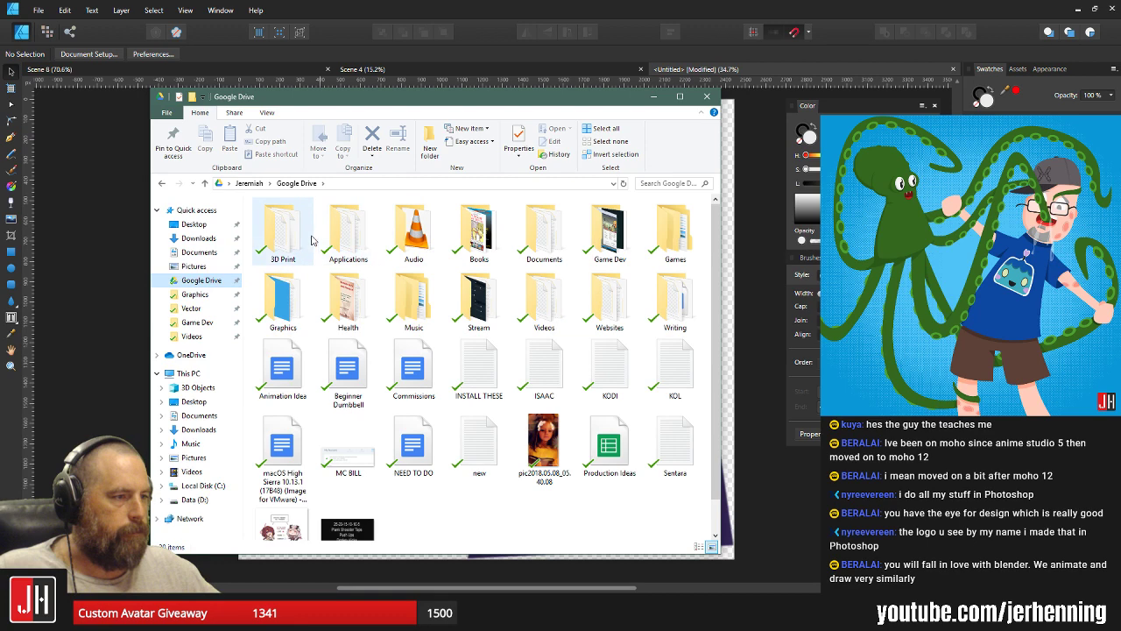
pyautogui.doubleClick(302, 305)
pyautogui.doubleClick(283, 229)
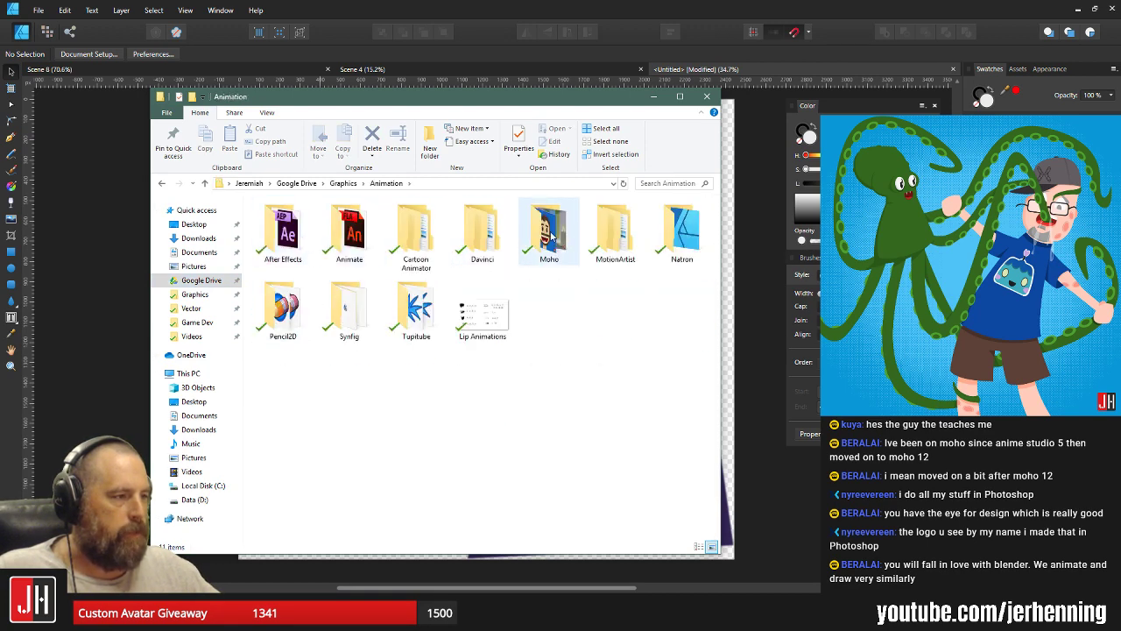
pyautogui.click(566, 233)
pyautogui.doubleClick(565, 233)
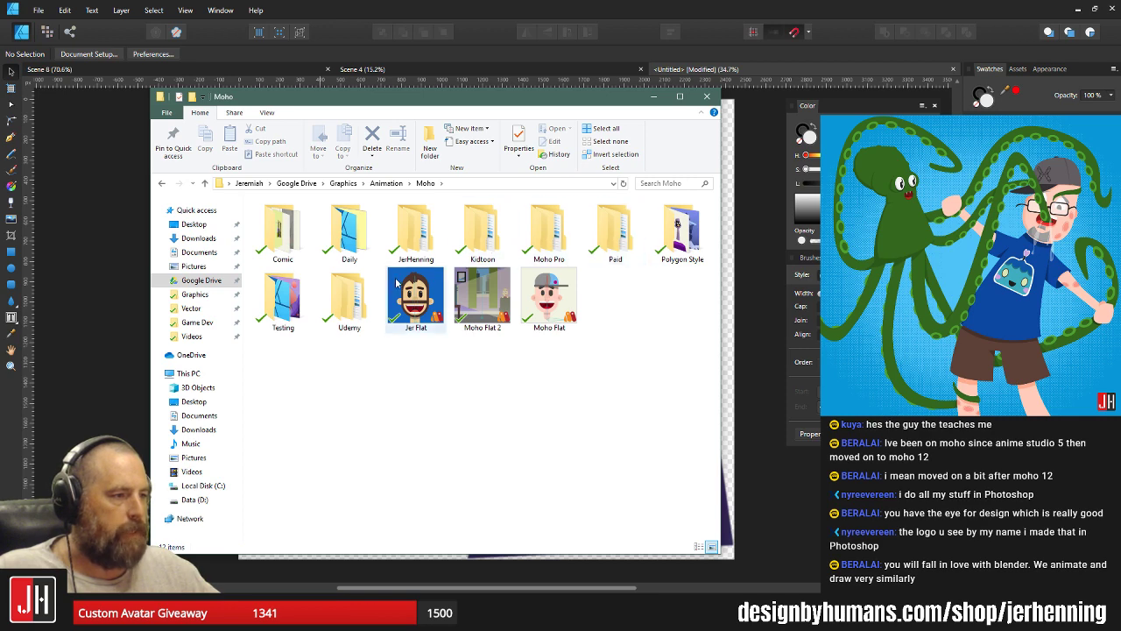
pyautogui.doubleClick(283, 302)
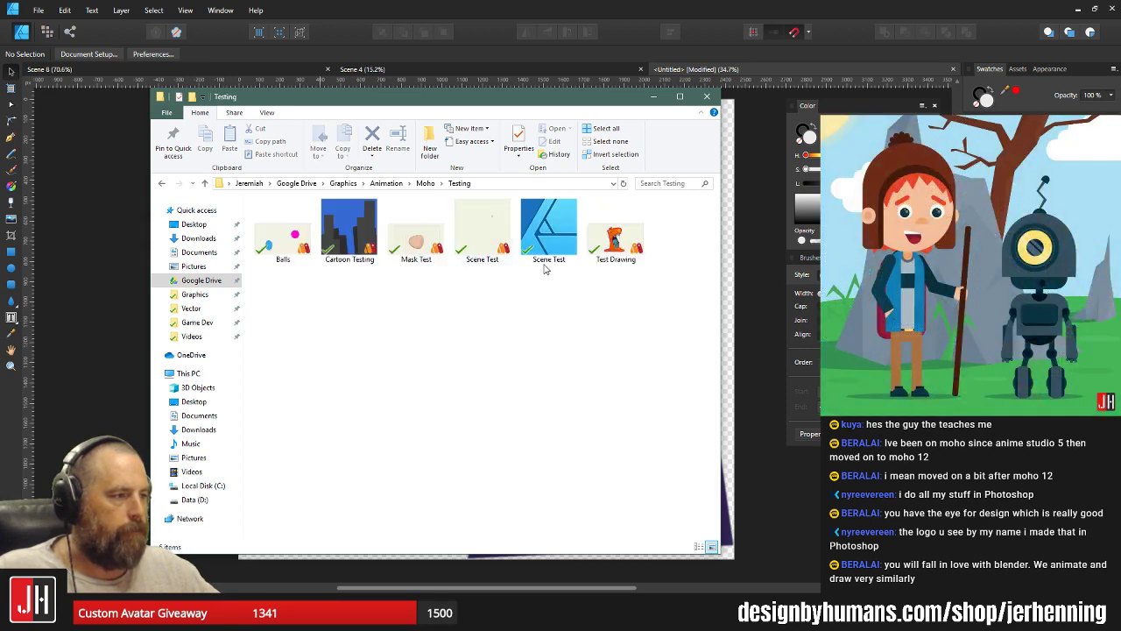
# Permanently delete the old Scene Test artwork file, keeping the Moho project, and close File Explorer.
pyautogui.click(549, 250)
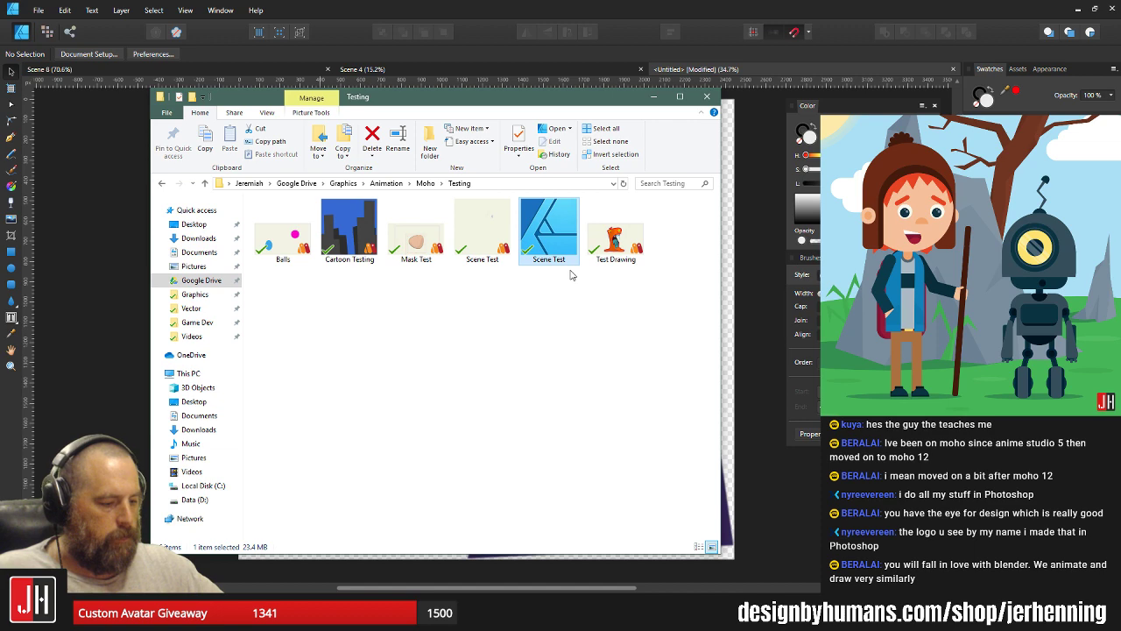
pyautogui.hotkey('shift', 'Delete')
pyautogui.press('Return')
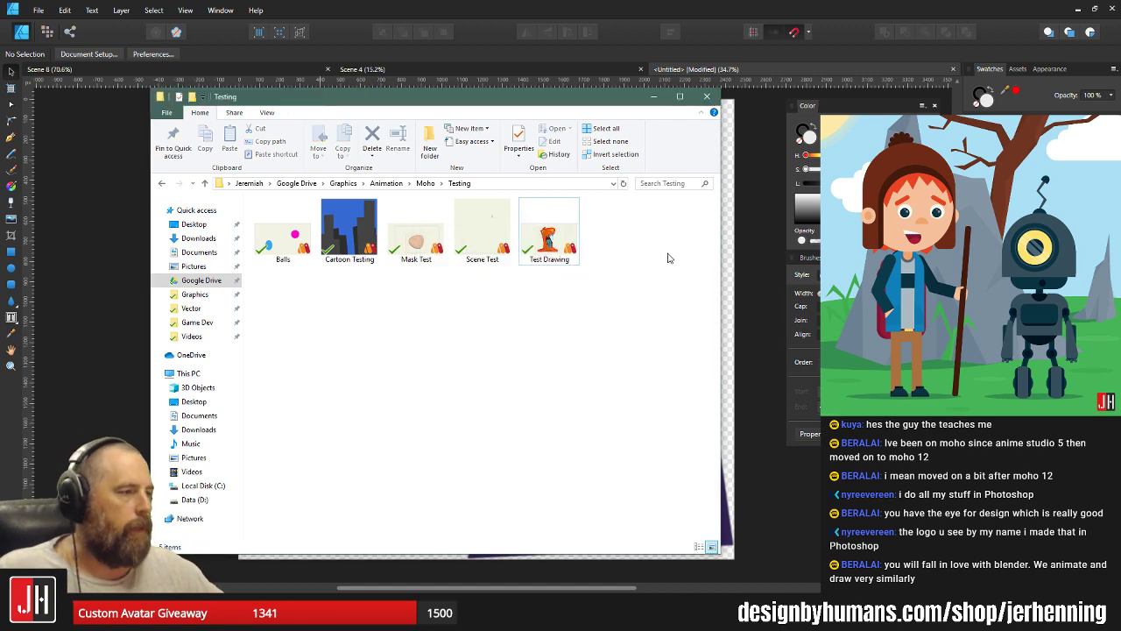
pyautogui.click(707, 98)
# Start exporting the whole new document as a PSD, with Graphics > Animation > Moho > Testing as the destination folder.
pyautogui.click(42, 10)
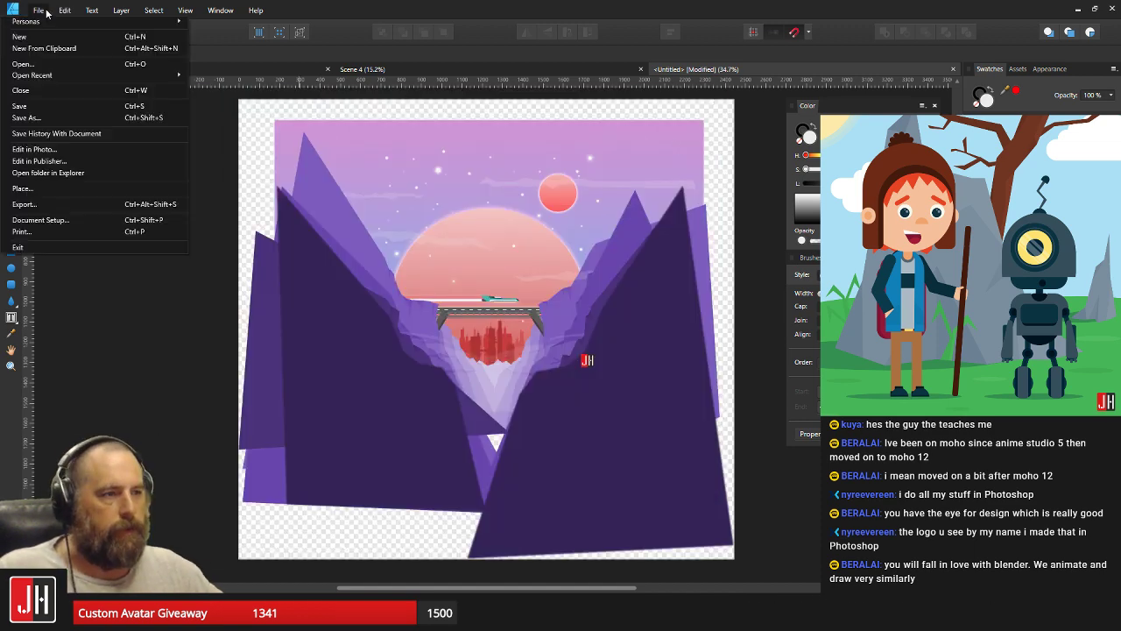
pyautogui.click(96, 204)
pyautogui.click(508, 233)
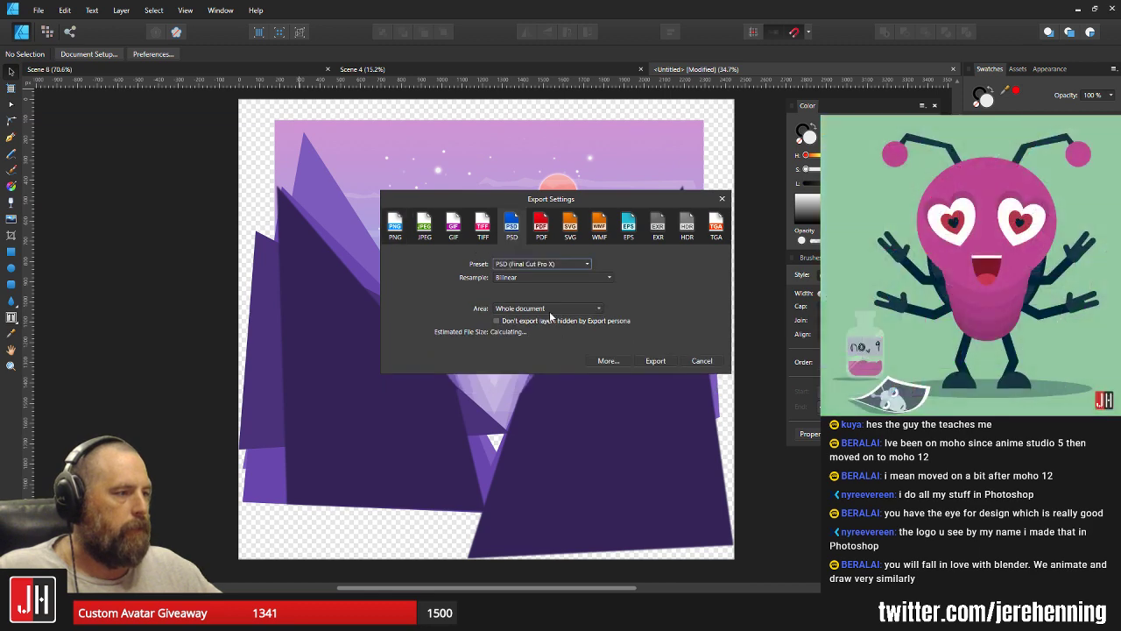
pyautogui.click(656, 380)
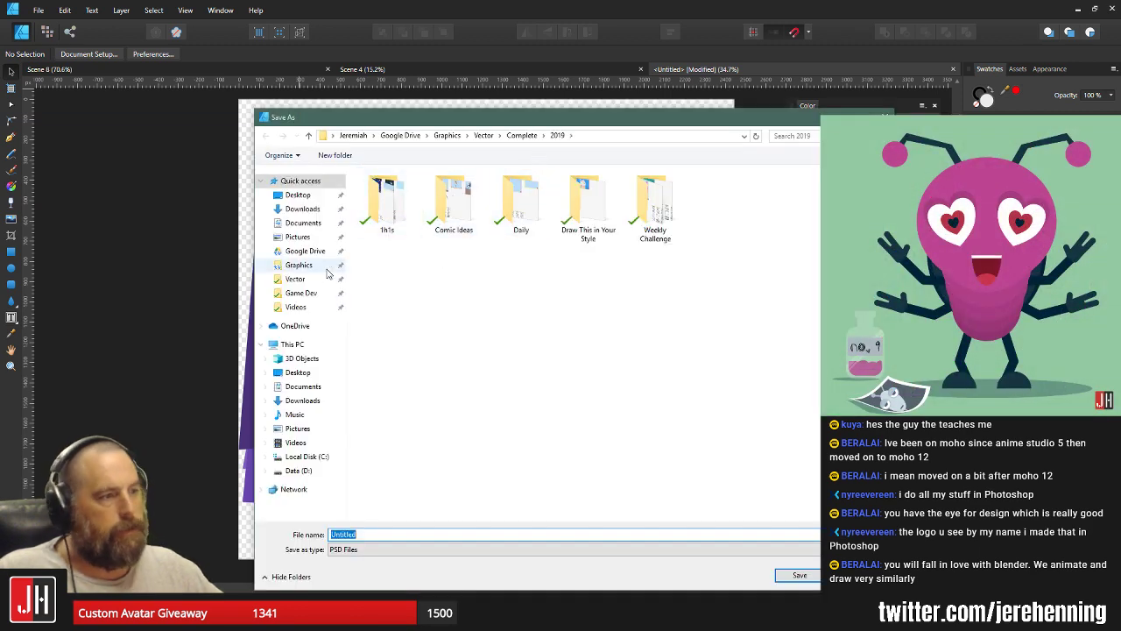
pyautogui.click(297, 265)
pyautogui.doubleClick(387, 203)
pyautogui.doubleClick(656, 203)
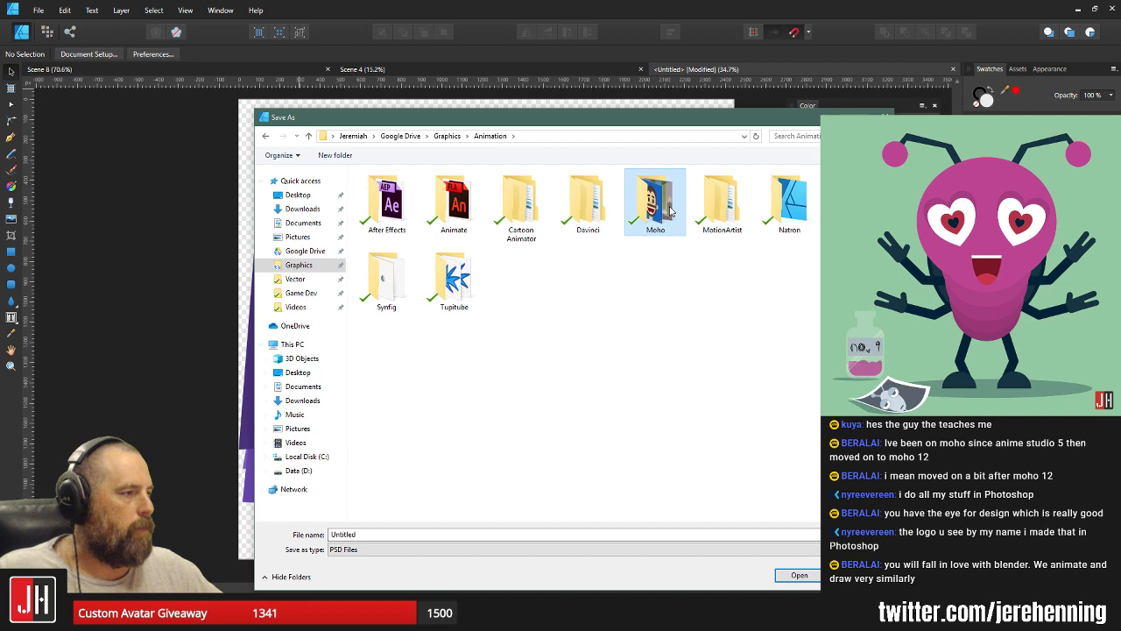
pyautogui.doubleClick(857, 203)
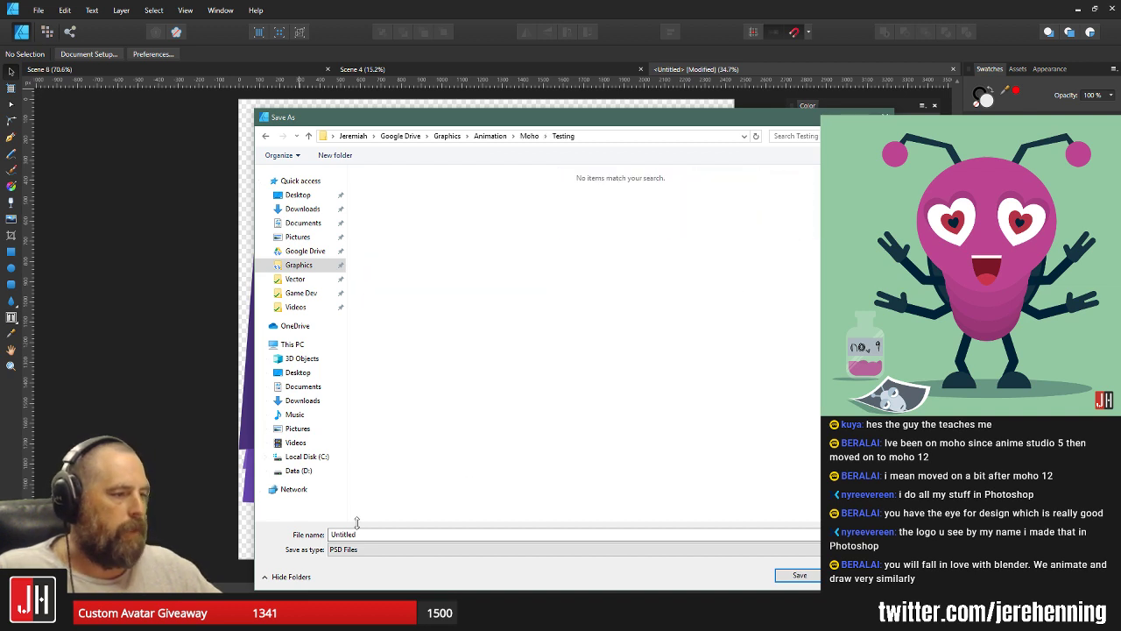
# Name the PSD file Scene Test and complete the export.
pyautogui.click(389, 534)
pyautogui.write('sve')
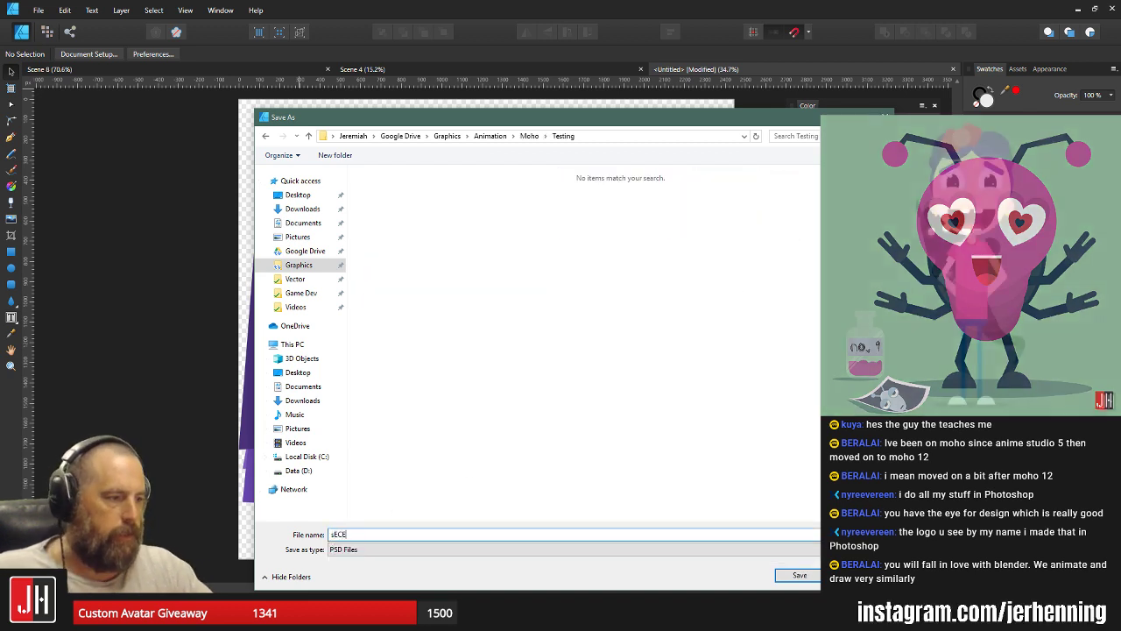
pyautogui.press('BackSpace')
pyautogui.press('BackSpace')
pyautogui.press('BackSpace')
pyautogui.write('sCE')
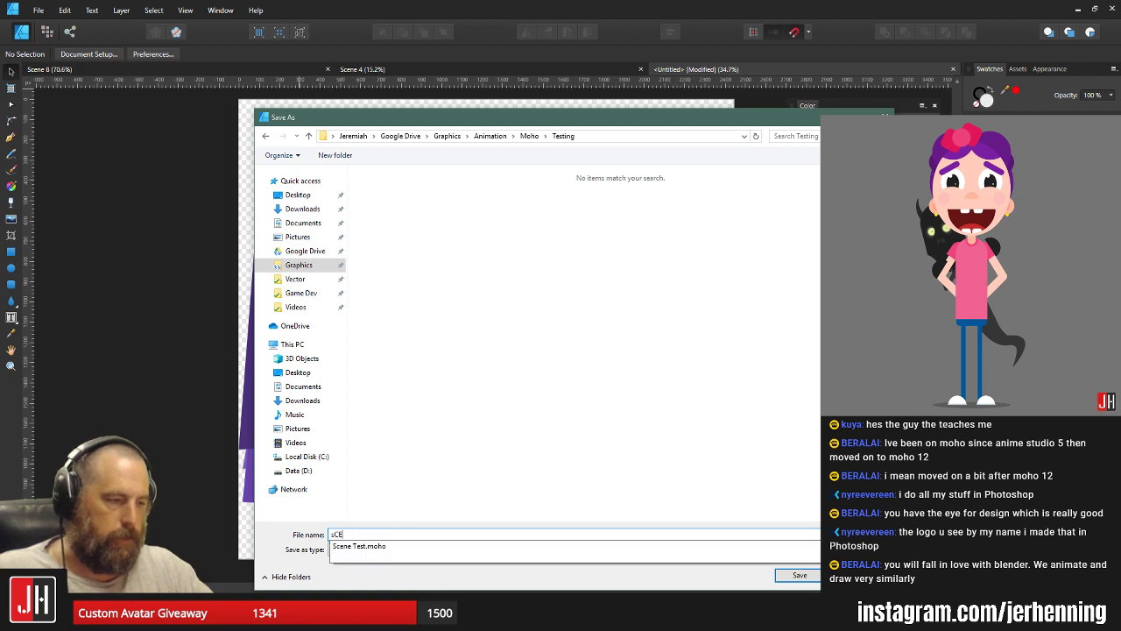
pyautogui.write('N')
pyautogui.press('BackSpace')
pyautogui.press('BackSpace')
pyautogui.press('BackSpace')
pyautogui.press('BackSpace')
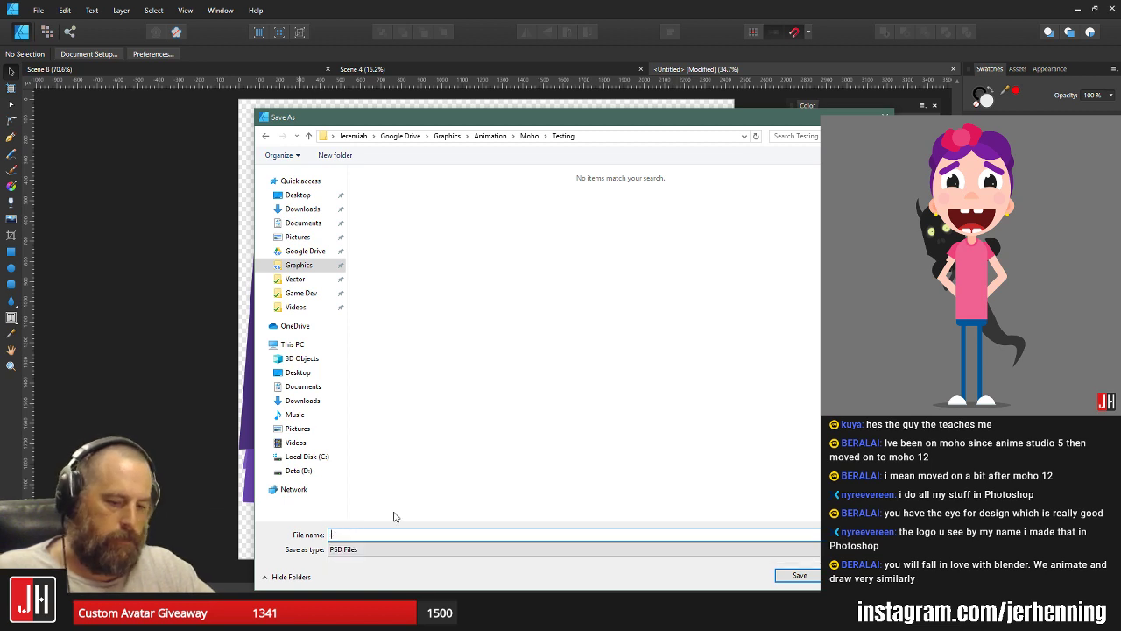
pyautogui.write('Scene Test')
pyautogui.press('Return')
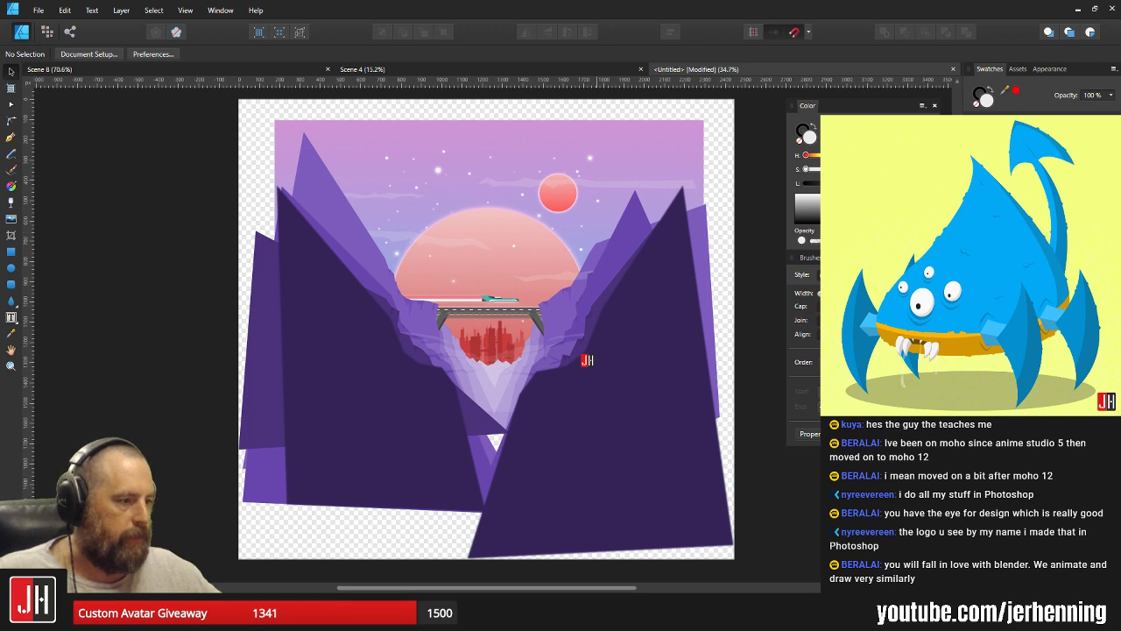
# Switch to Moho and import the Scene Test PSD into the empty scene with its layers brought in individually.
pyautogui.hotkey('alt', 'Tab')
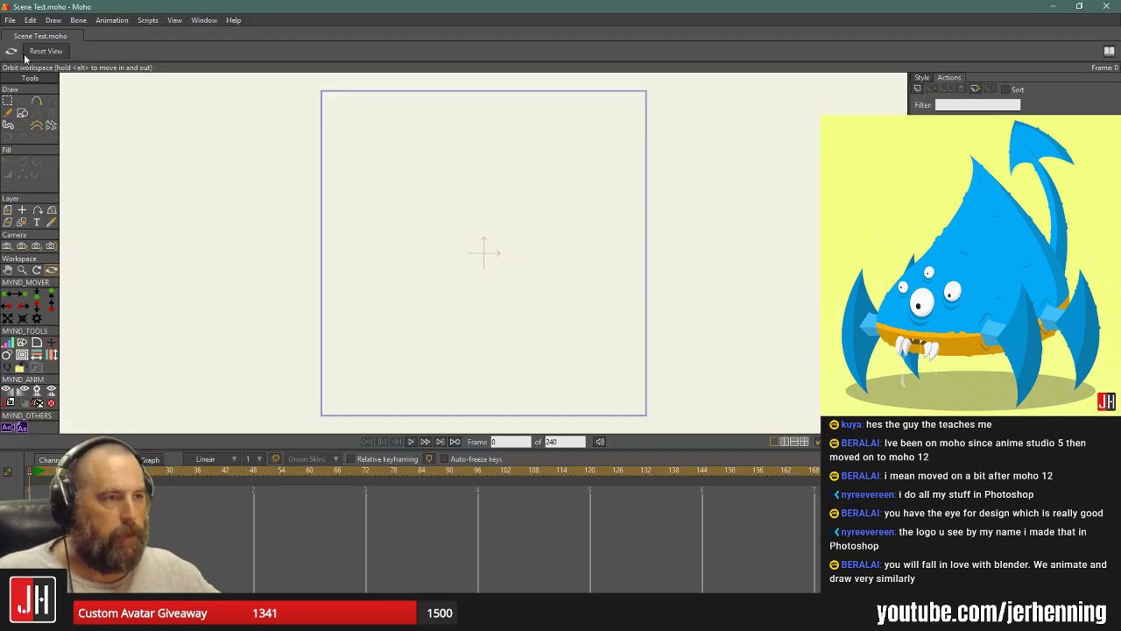
pyautogui.click(12, 21)
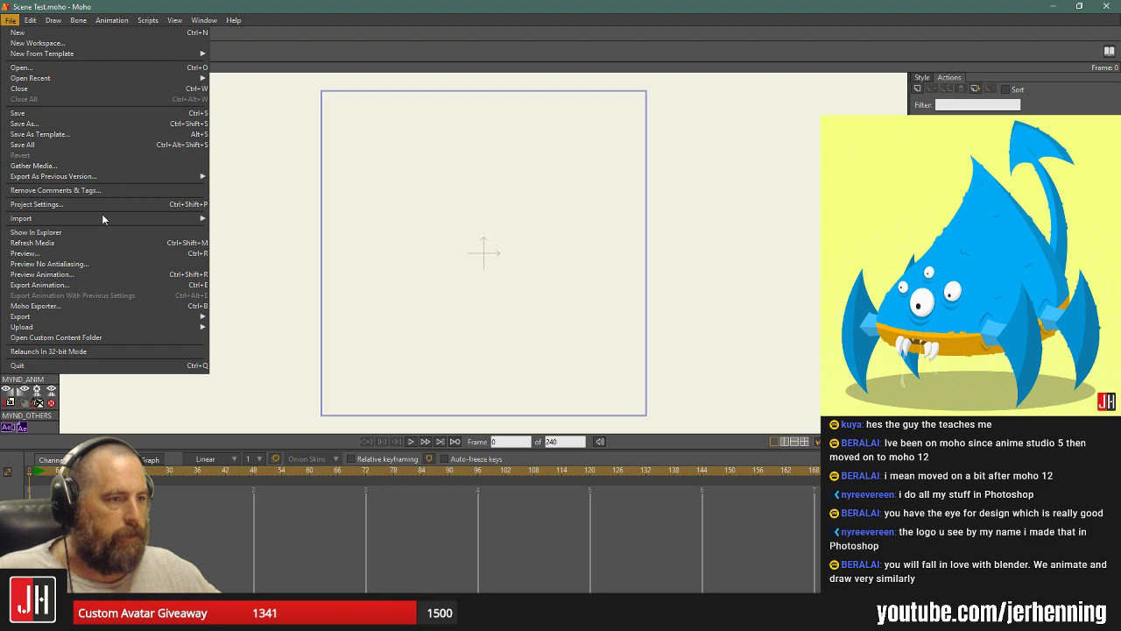
pyautogui.moveTo(101, 215)
pyautogui.click(263, 226)
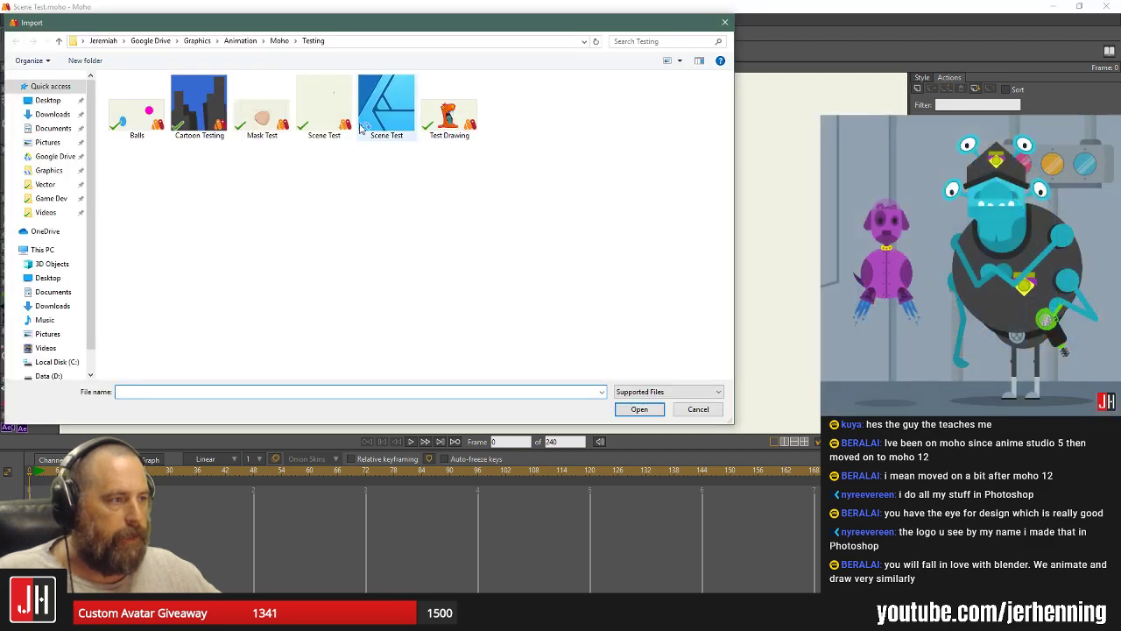
pyautogui.click(374, 105)
pyautogui.doubleClick(396, 134)
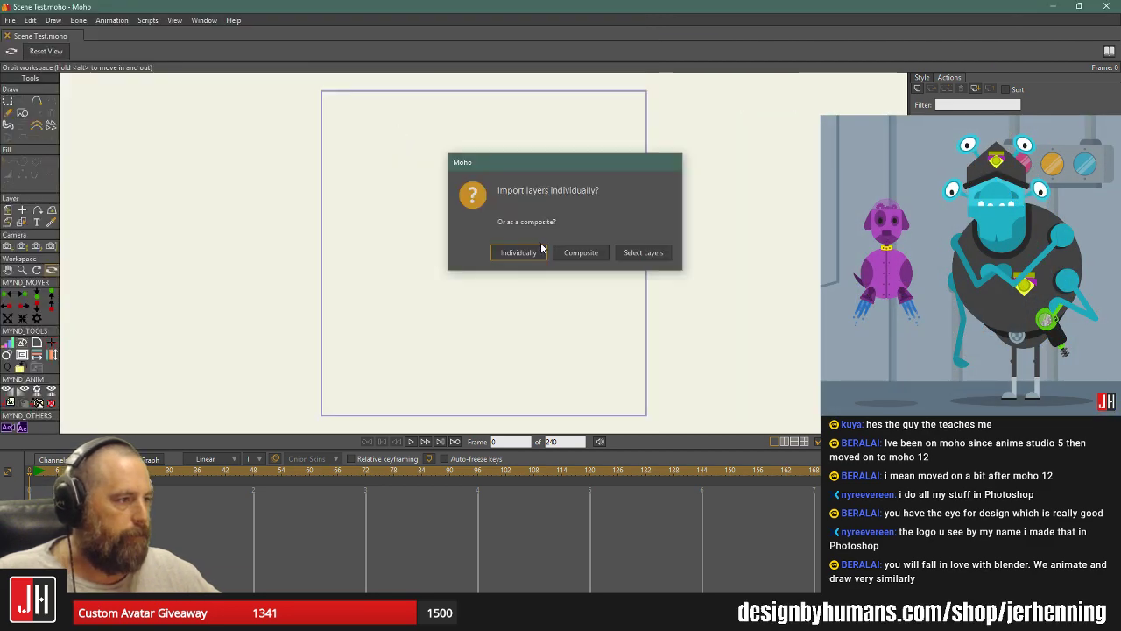
pyautogui.click(529, 250)
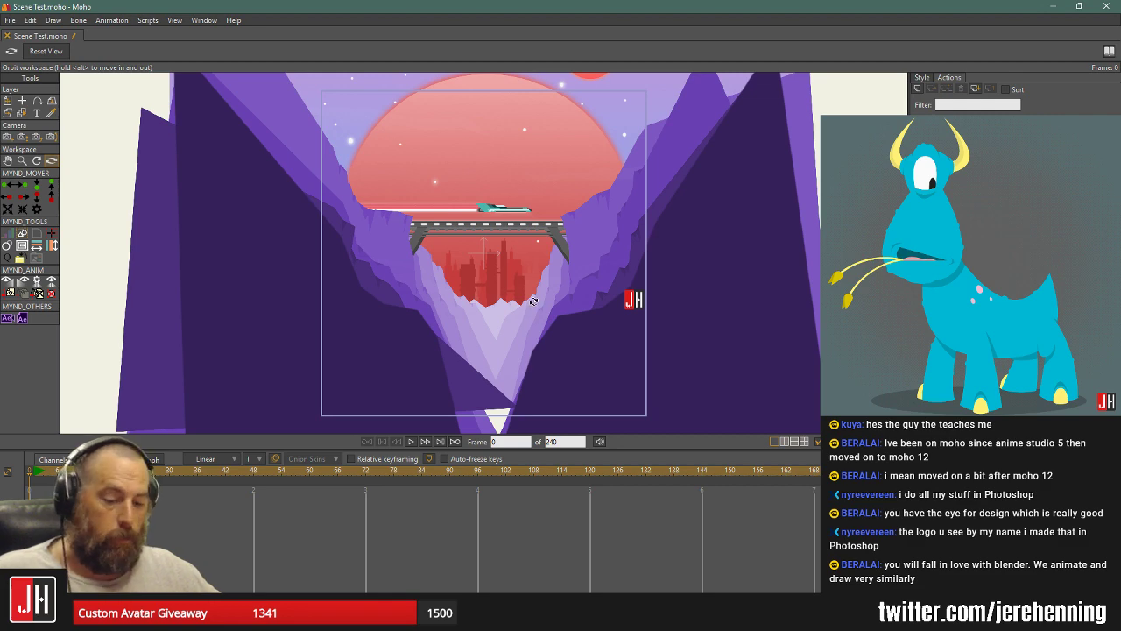
# Move the imported artwork down within the camera frame, to about X -0.05 and Y -0.59.
pyautogui.scroll(-4, 392, 200)
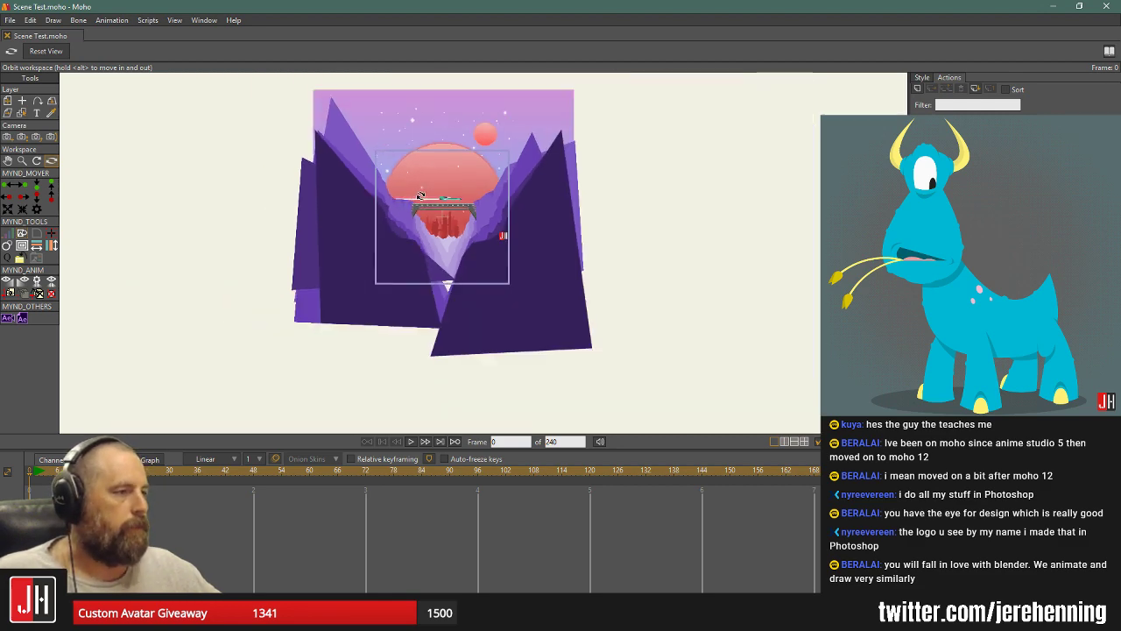
pyautogui.press('m')
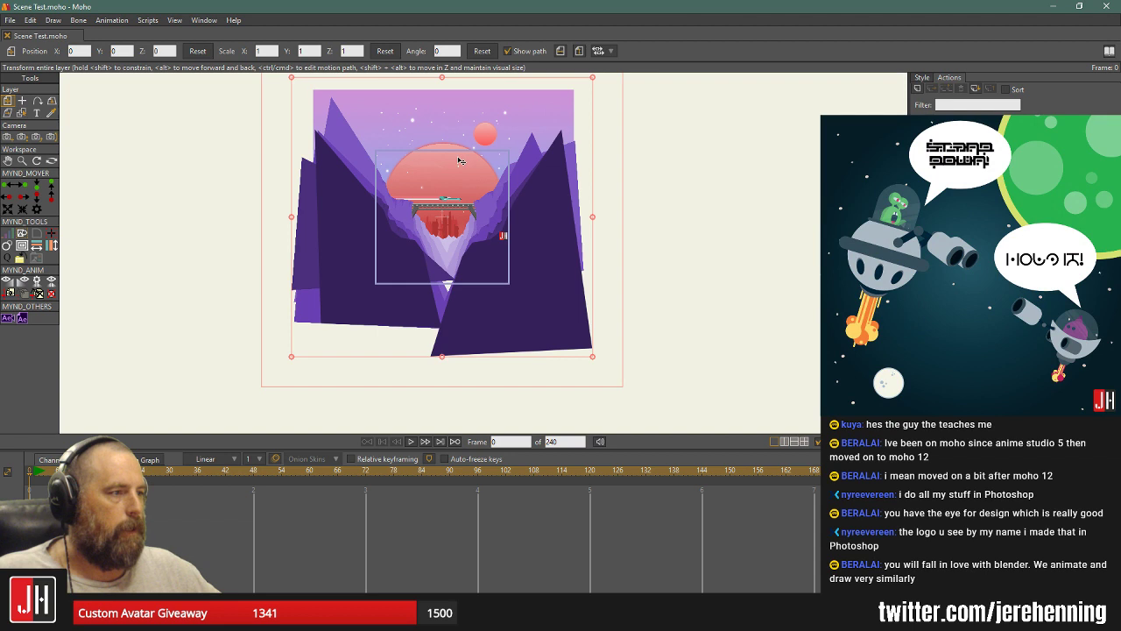
pyautogui.moveTo(453, 161); pyautogui.dragTo(471, 212)
pyautogui.scroll(3, 453, 191)
pyautogui.scroll(2, 456, 197)
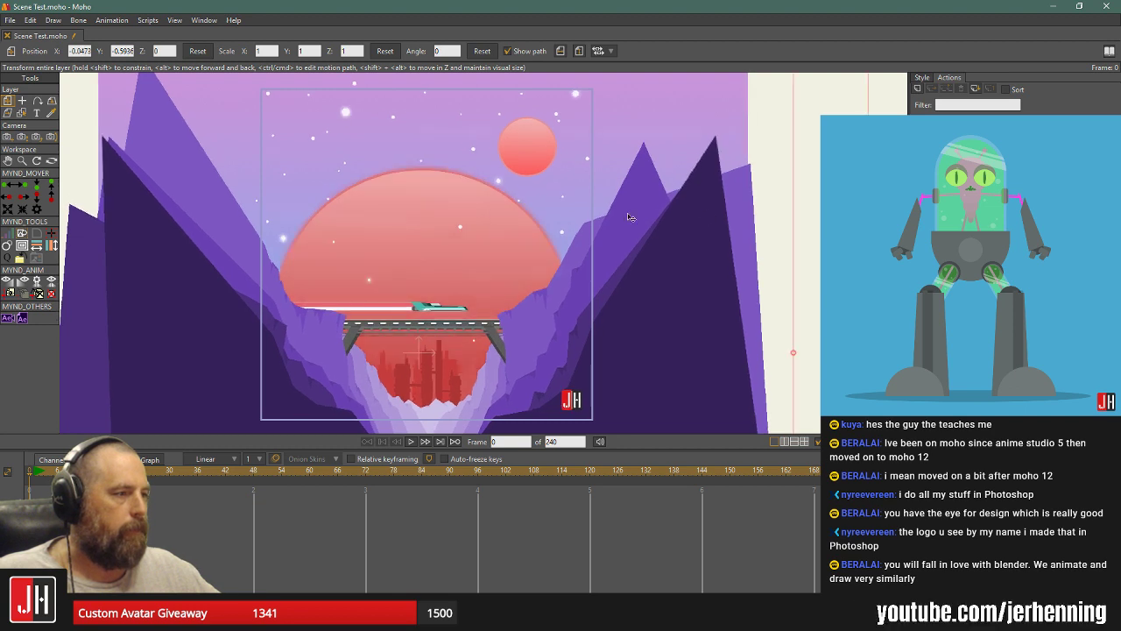
# Examine the repositioned artwork at different zoom levels and from an orbited angle to check its layers and camera.
pyautogui.scroll(-3, 636, 218)
pyautogui.scroll(1, 506, 246)
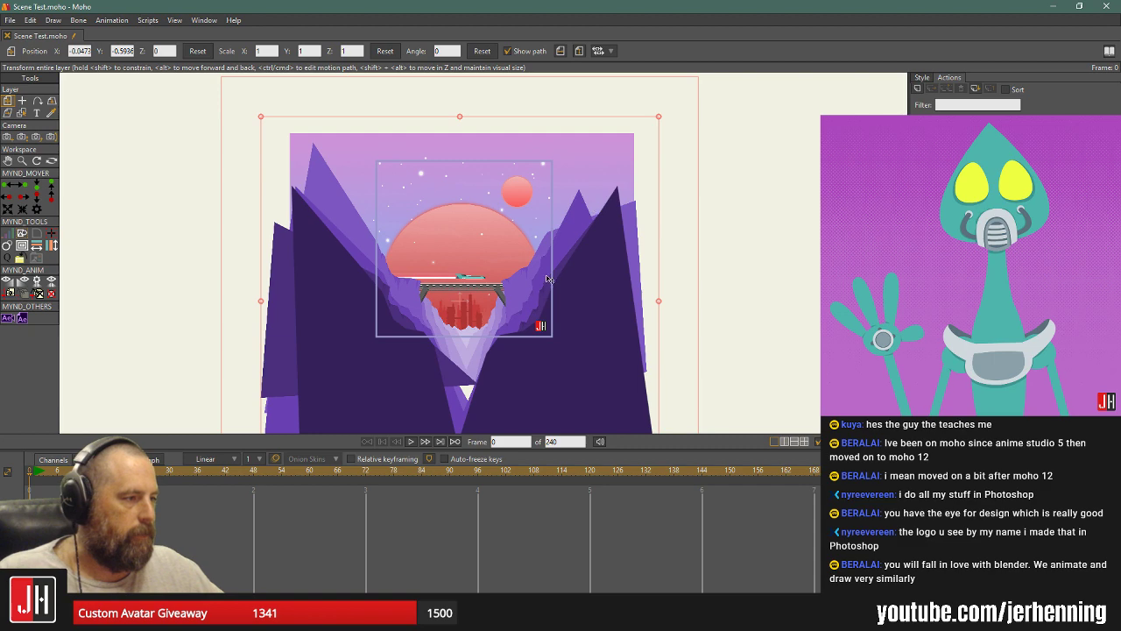
pyautogui.scroll(-4, 660, 237)
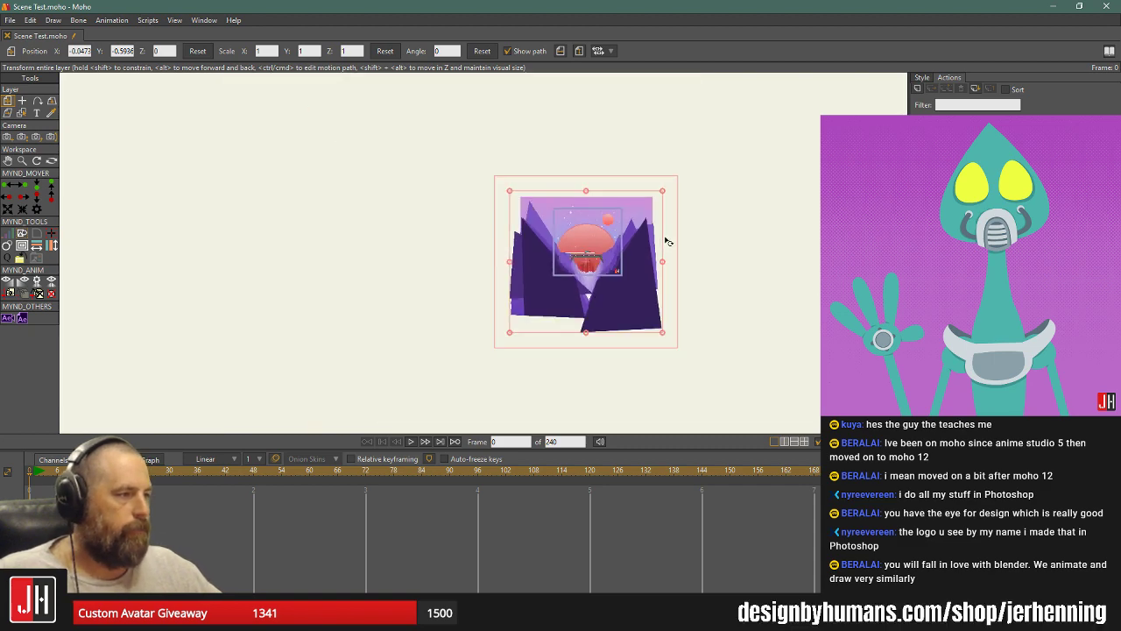
pyautogui.scroll(2, 709, 255)
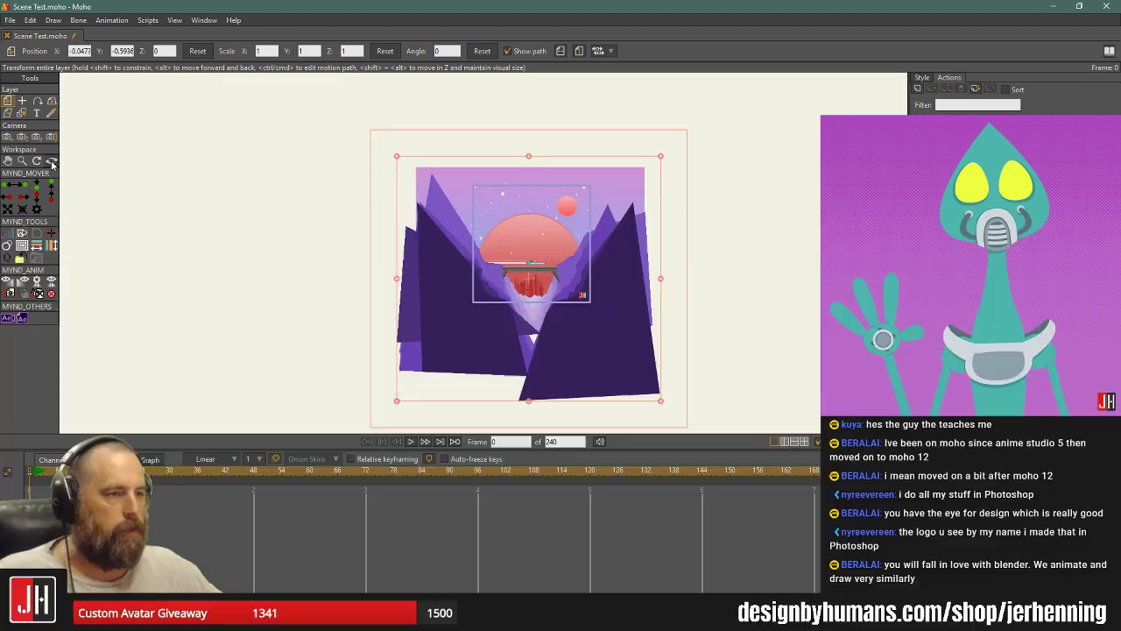
pyautogui.click(52, 160)
pyautogui.moveTo(583, 294); pyautogui.dragTo(541, 235)
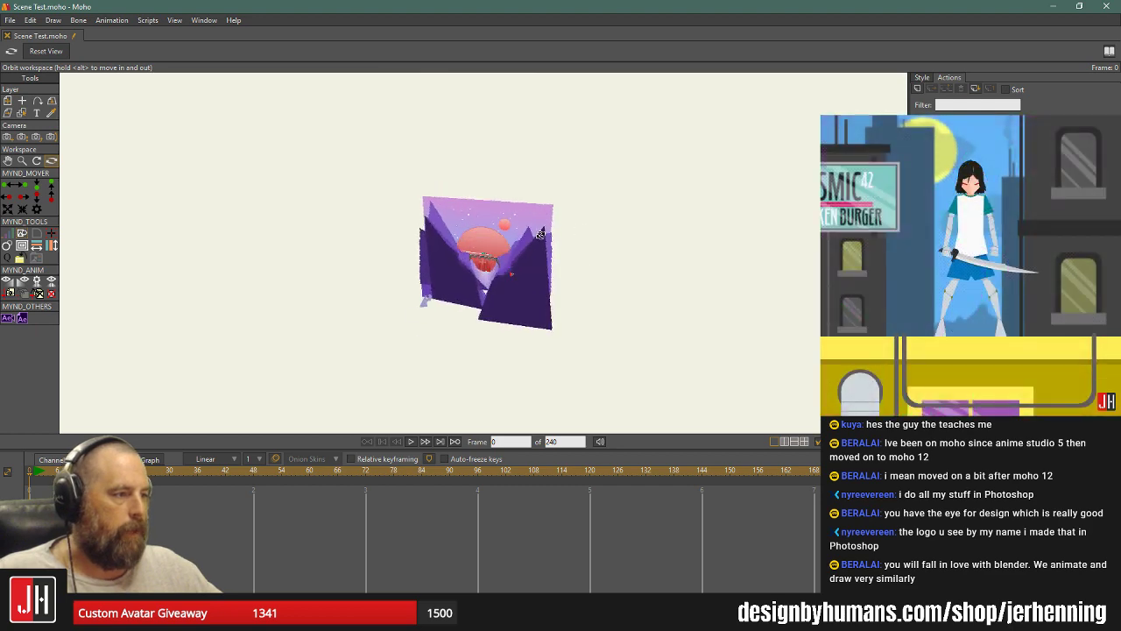
pyautogui.scroll(3, 541, 233)
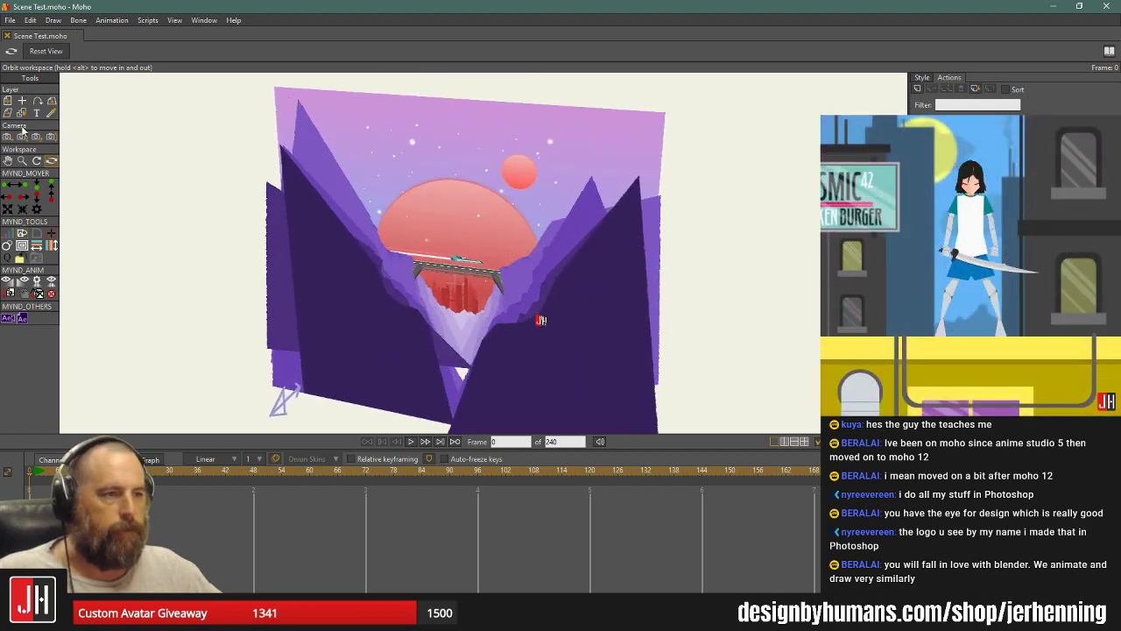
# Bring the three nearest mountain layers toward the camera at constant visual size, the front one to Z about 0.73 and the third to about 0.32.
pyautogui.click(8, 100)
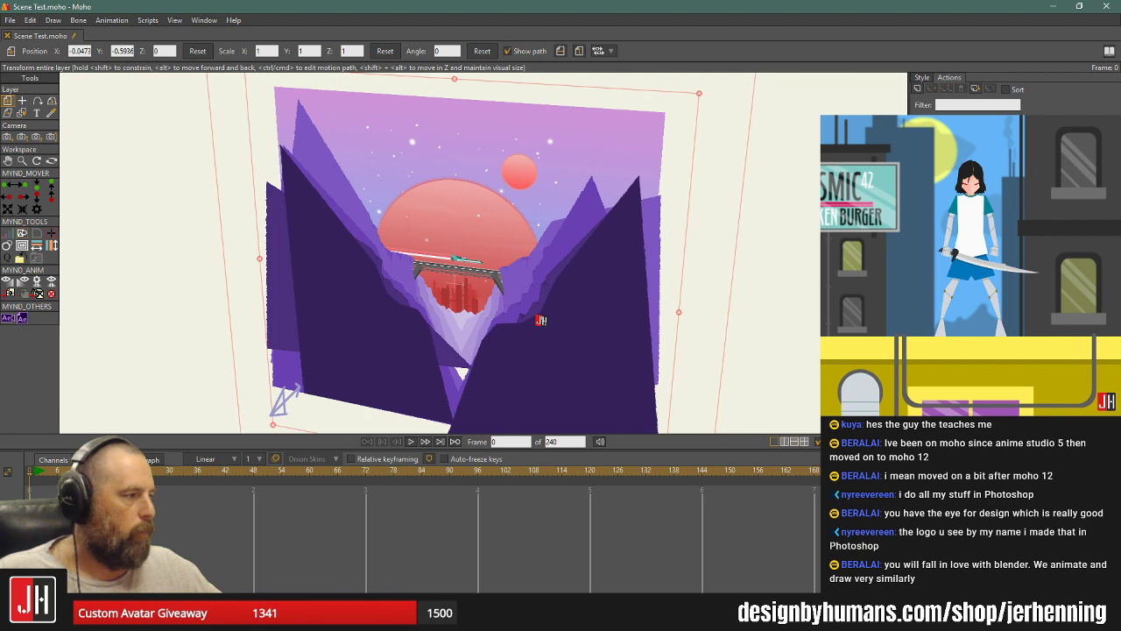
pyautogui.click(197, 51)
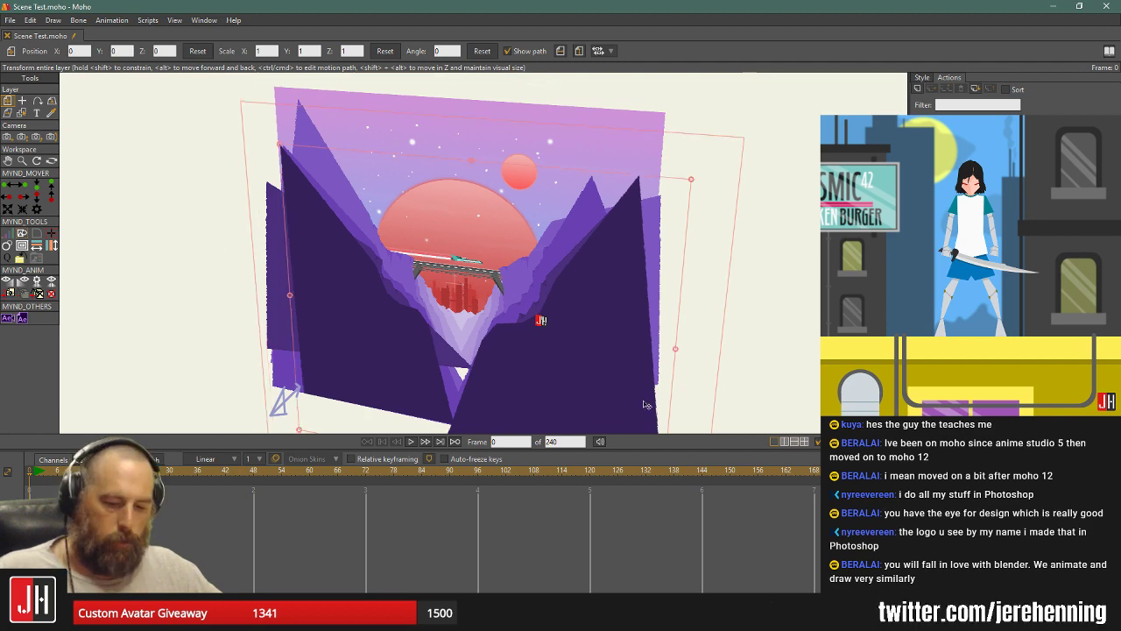
pyautogui.moveTo(606, 368); pyautogui.dragTo(556, 511)
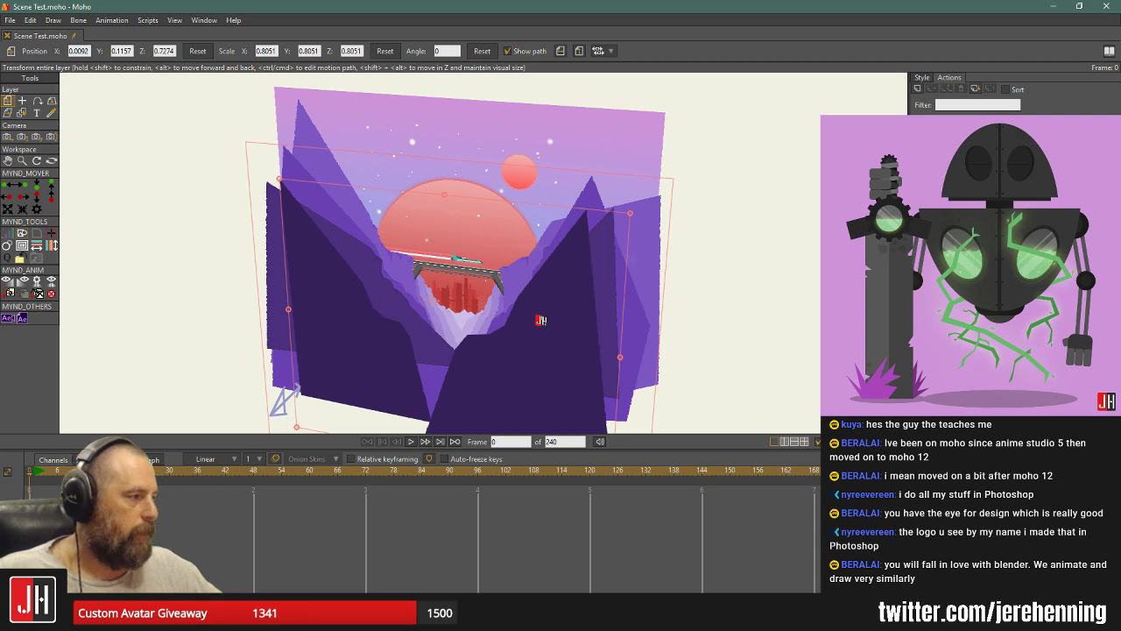
pyautogui.moveTo(602, 301); pyautogui.dragTo(516, 420)
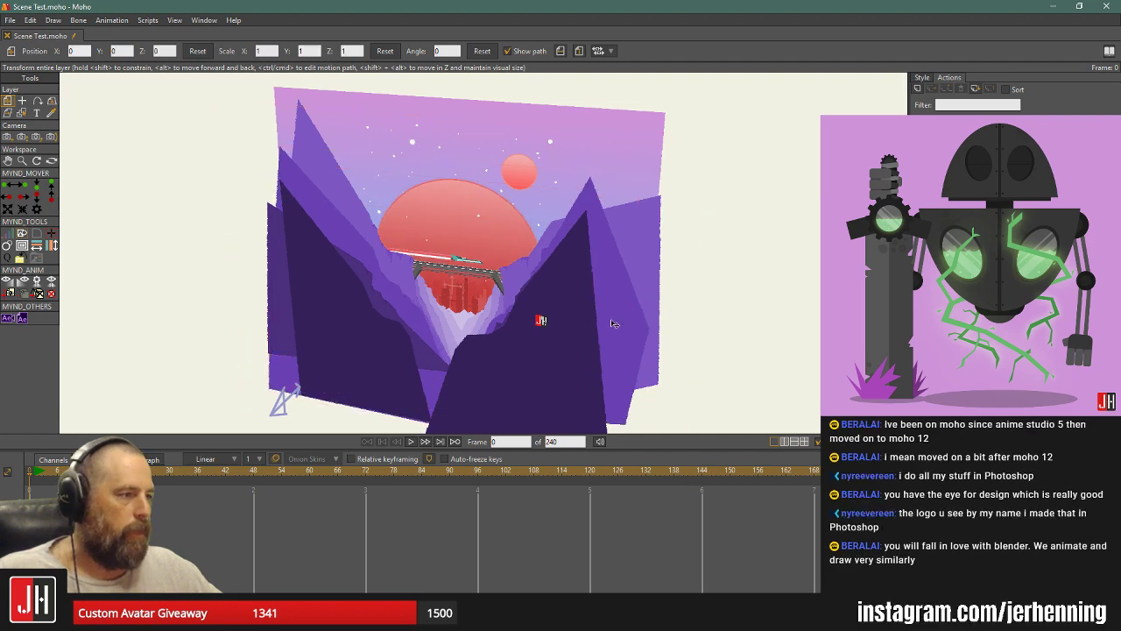
pyautogui.moveTo(614, 323); pyautogui.dragTo(543, 358)
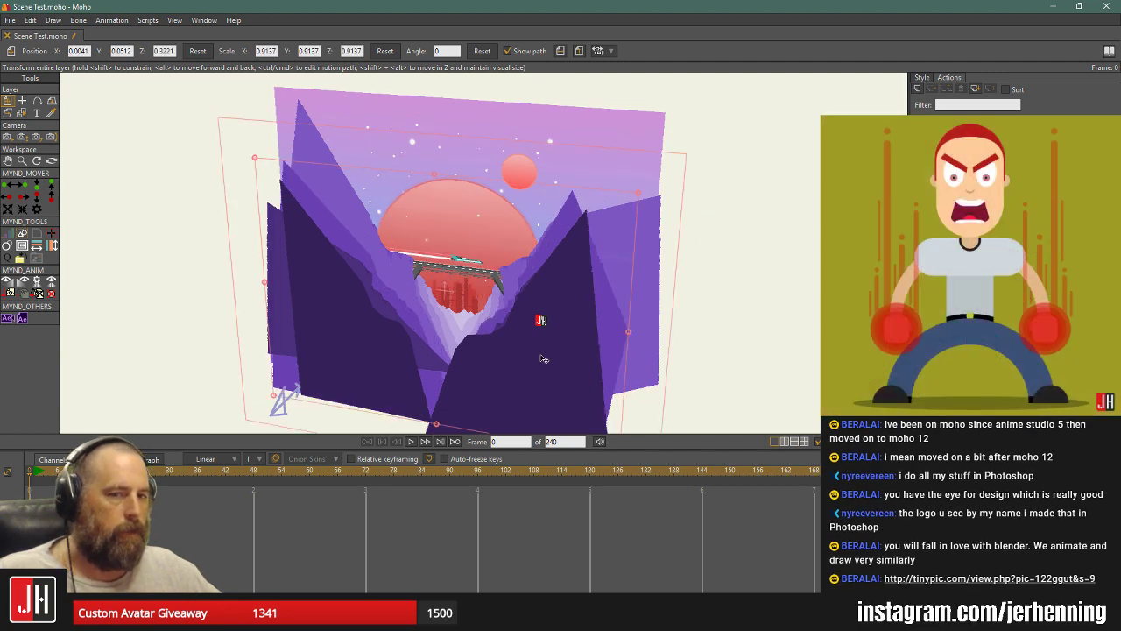
# Bring the light purple rear mountain layer forward to Z about 0.14 while maintaining its visual size.
pyautogui.click(51, 160)
pyautogui.moveTo(529, 255); pyautogui.dragTo(476, 229)
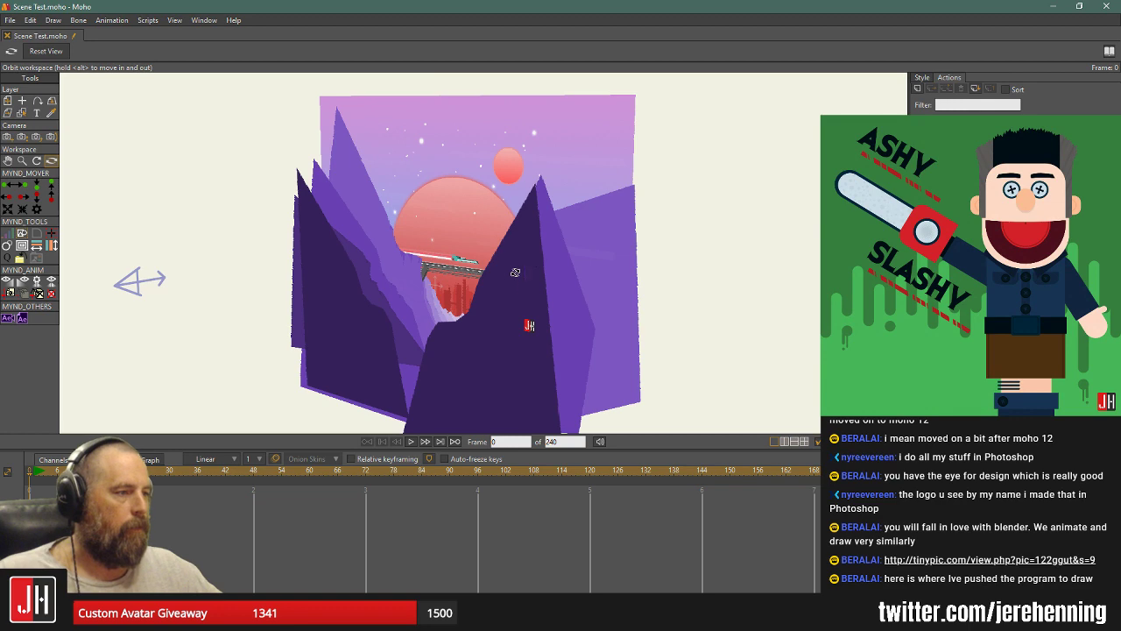
pyautogui.moveTo(585, 299)
pyautogui.mouseDown()
pyautogui.moveTo(472, 289)
pyautogui.moveTo(594, 299)
pyautogui.moveTo(539, 296)
pyautogui.moveTo(566, 298)
pyautogui.mouseUp()
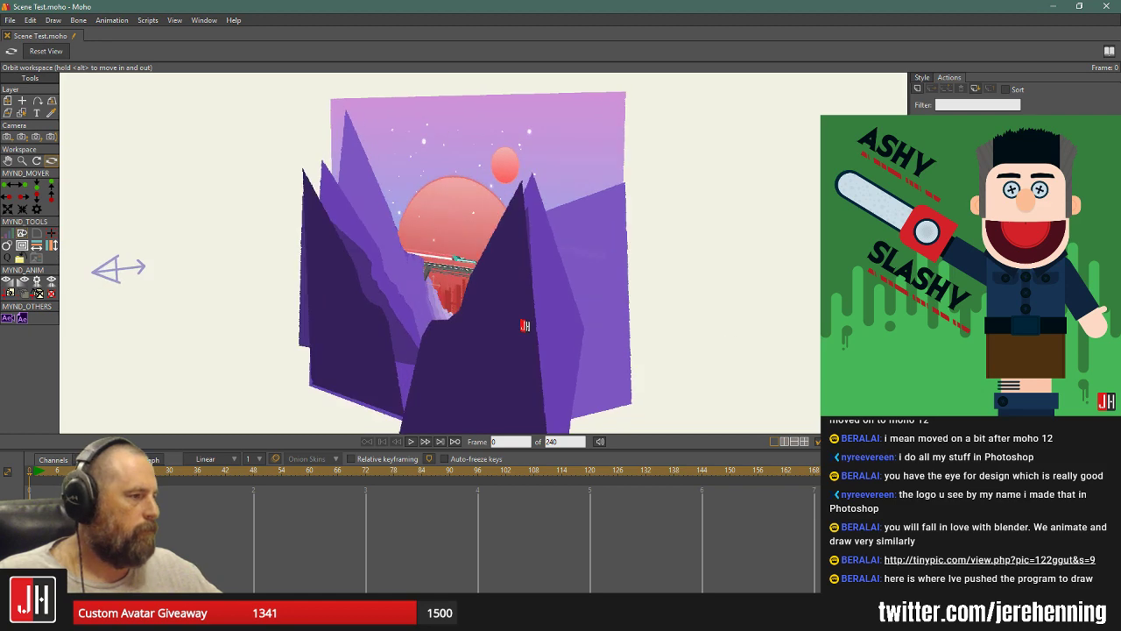
pyautogui.click(11, 100)
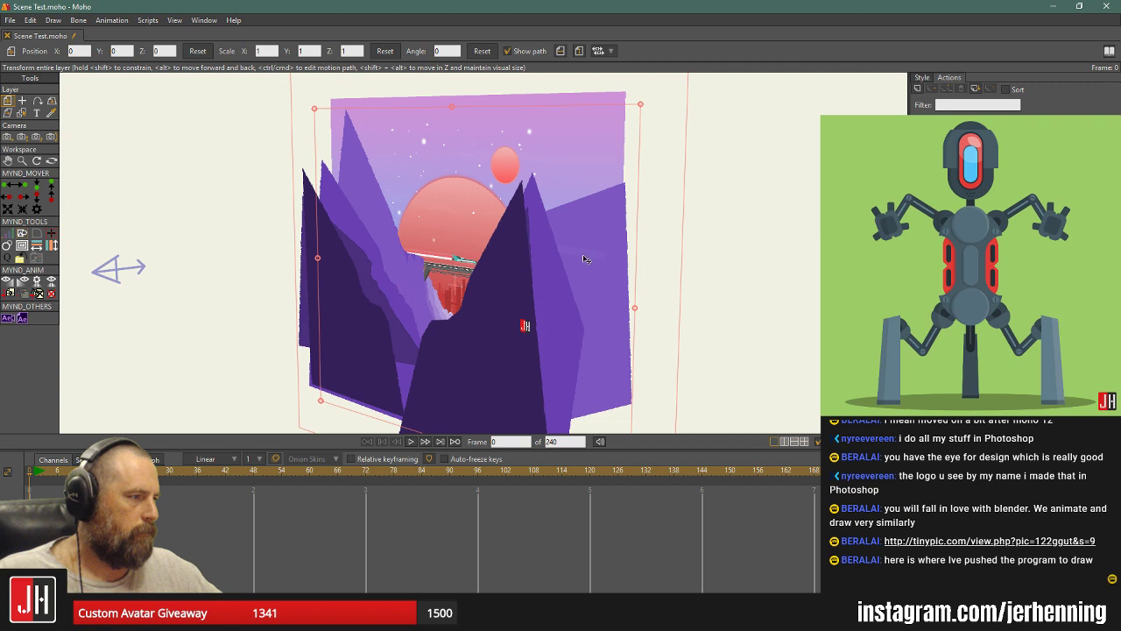
pyautogui.moveTo(583, 258); pyautogui.dragTo(550, 278)
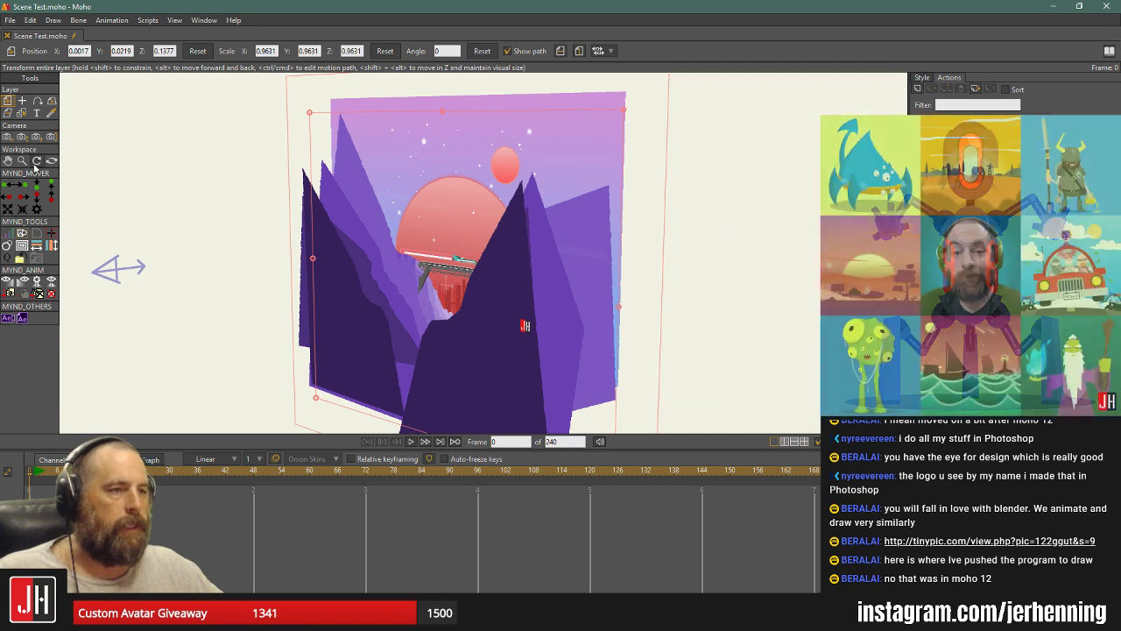
# Examine the staggered mountains, bridge and train from orbited angles and at different zoom levels to check the parallax depth.
pyautogui.click(51, 161)
pyautogui.moveTo(170, 173); pyautogui.dragTo(568, 247)
pyautogui.moveTo(624, 252); pyautogui.dragTo(770, 254)
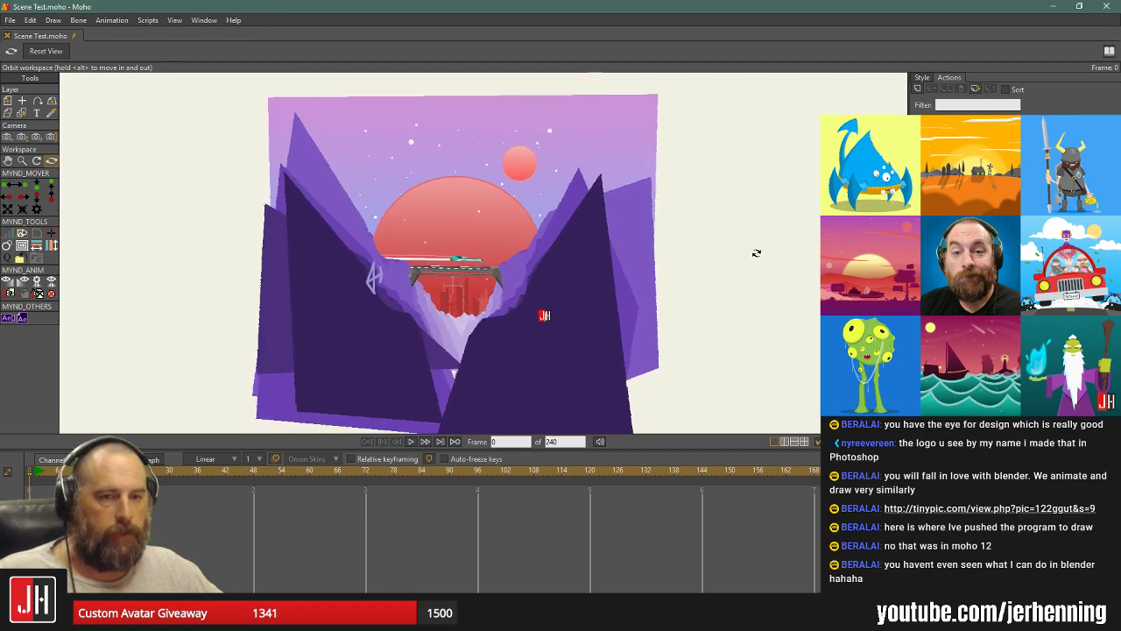
pyautogui.moveTo(546, 257); pyautogui.dragTo(432, 290)
pyautogui.scroll(3, 413, 283)
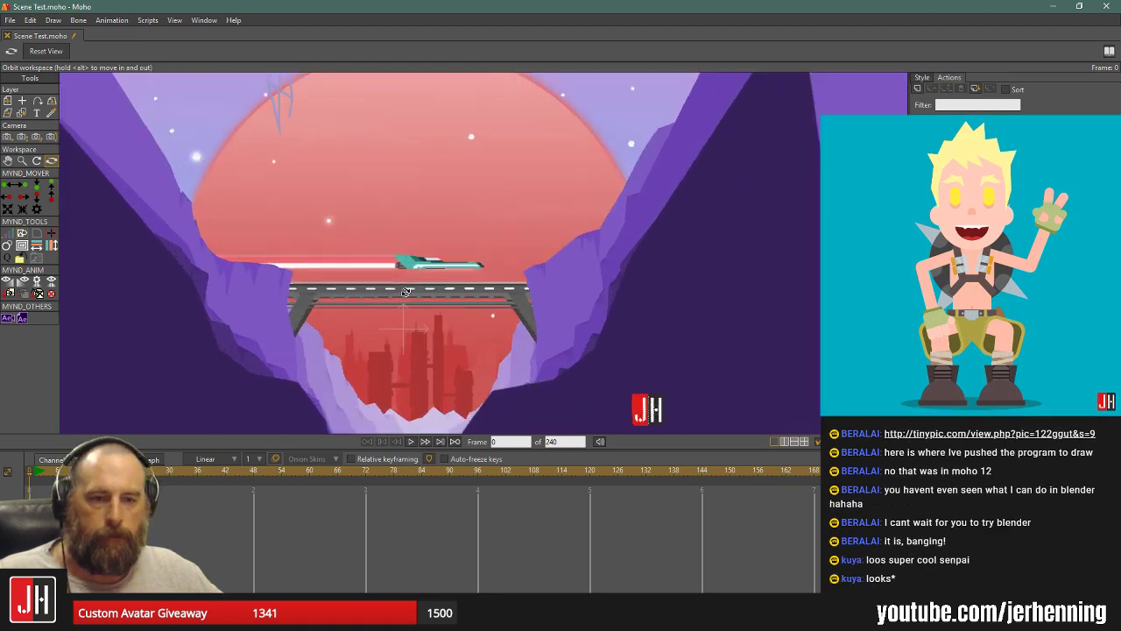
pyautogui.scroll(-6, 413, 281)
pyautogui.scroll(3, 412, 280)
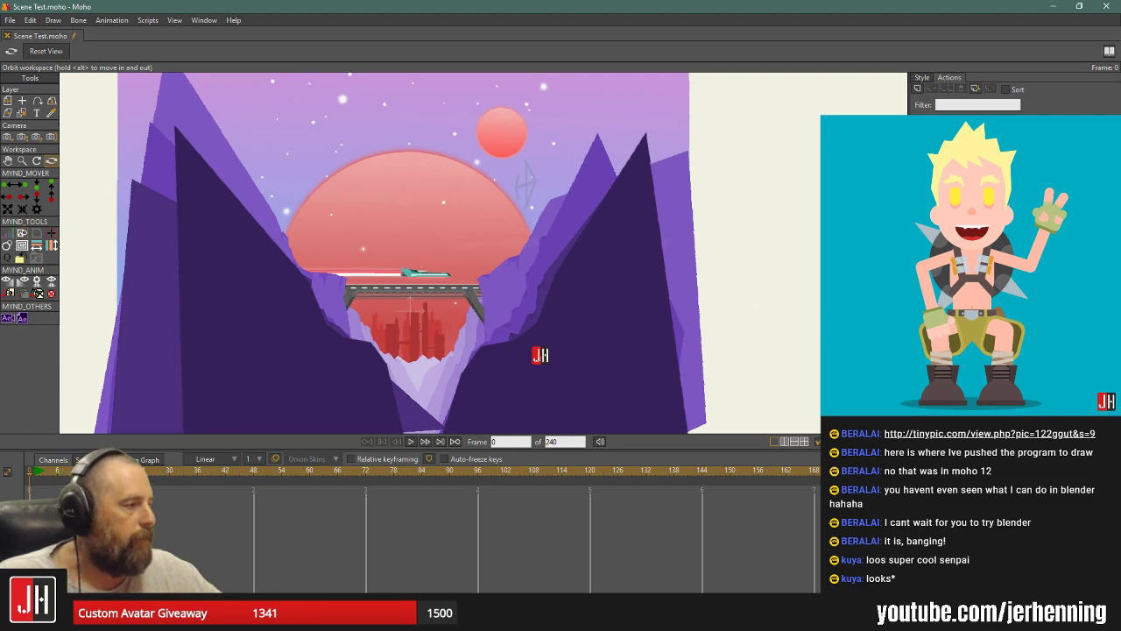
pyautogui.scroll(3, 438, 254)
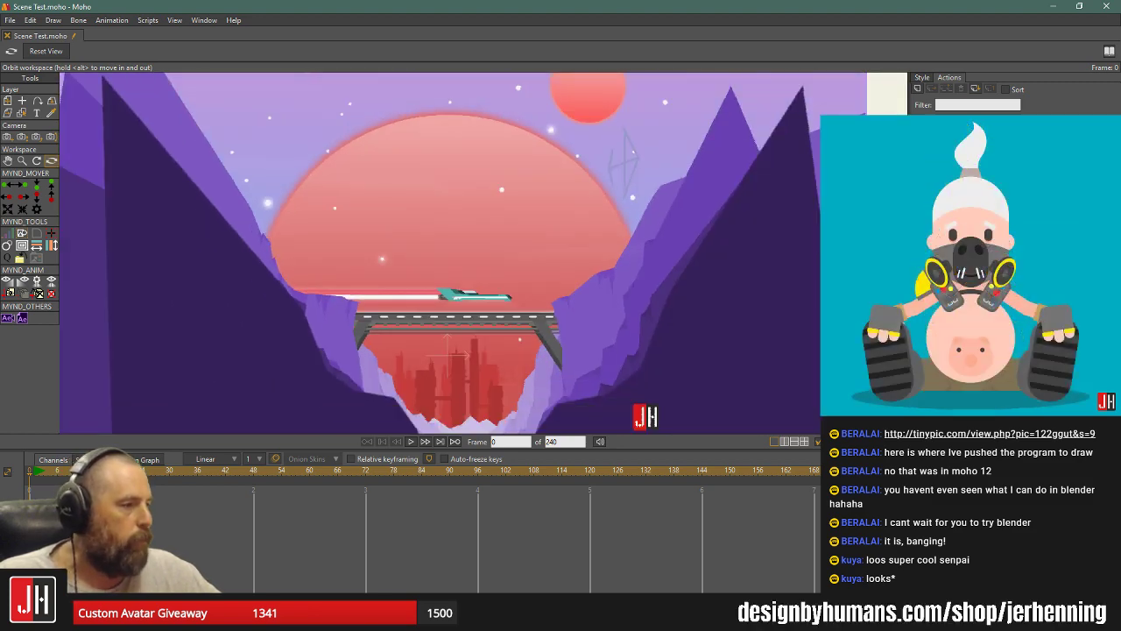
pyautogui.scroll(-3, 482, 317)
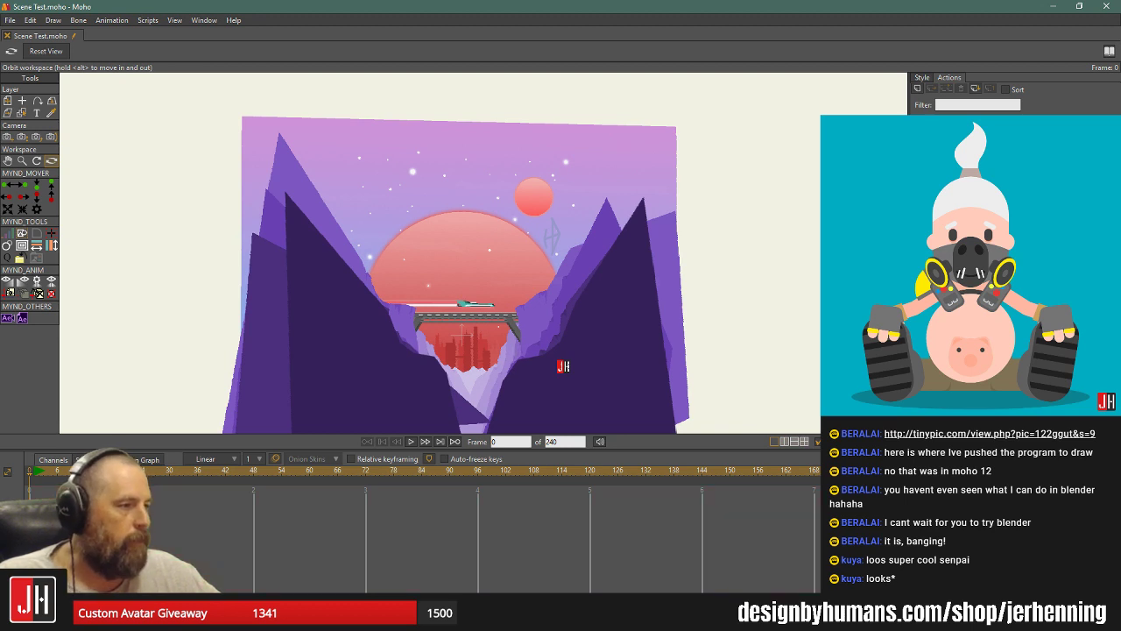
pyautogui.scroll(3, 534, 381)
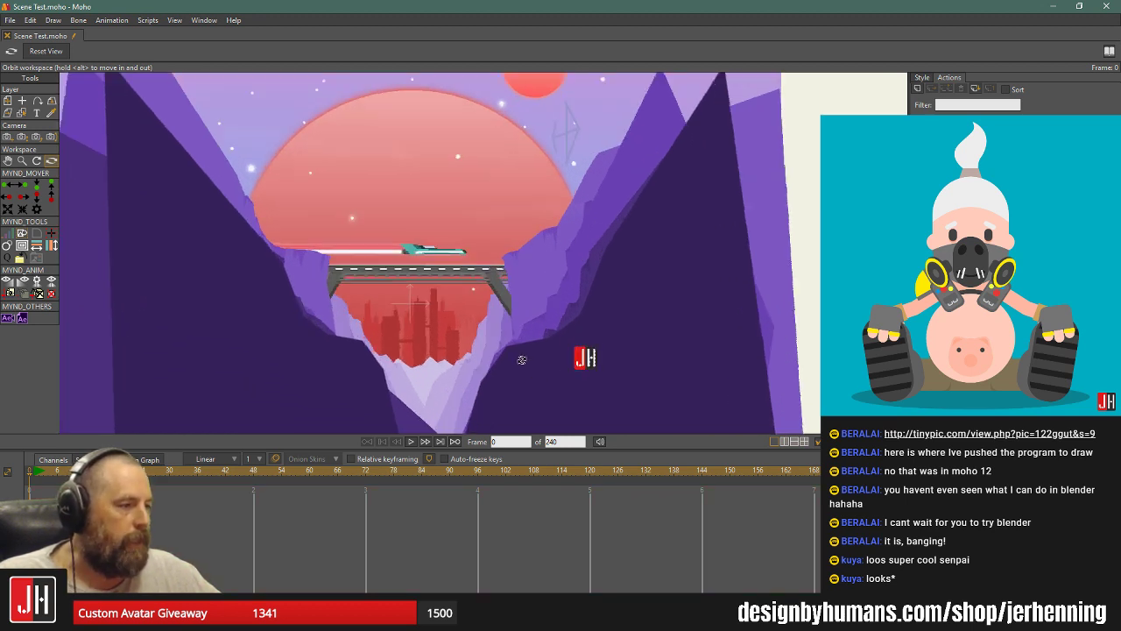
pyautogui.moveTo(521, 360); pyautogui.dragTo(499, 366)
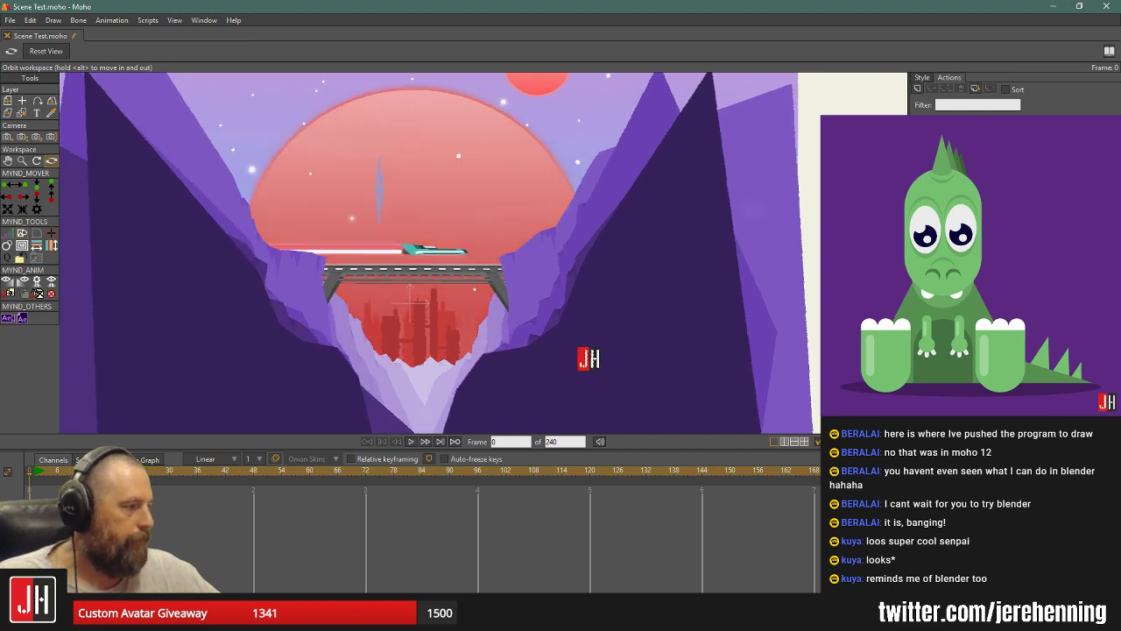
# Push the sky gradient background layer away from the camera to Z about -1.23 while maintaining its visual size.
pyautogui.press('m')
pyautogui.scroll(-5, 486, 296)
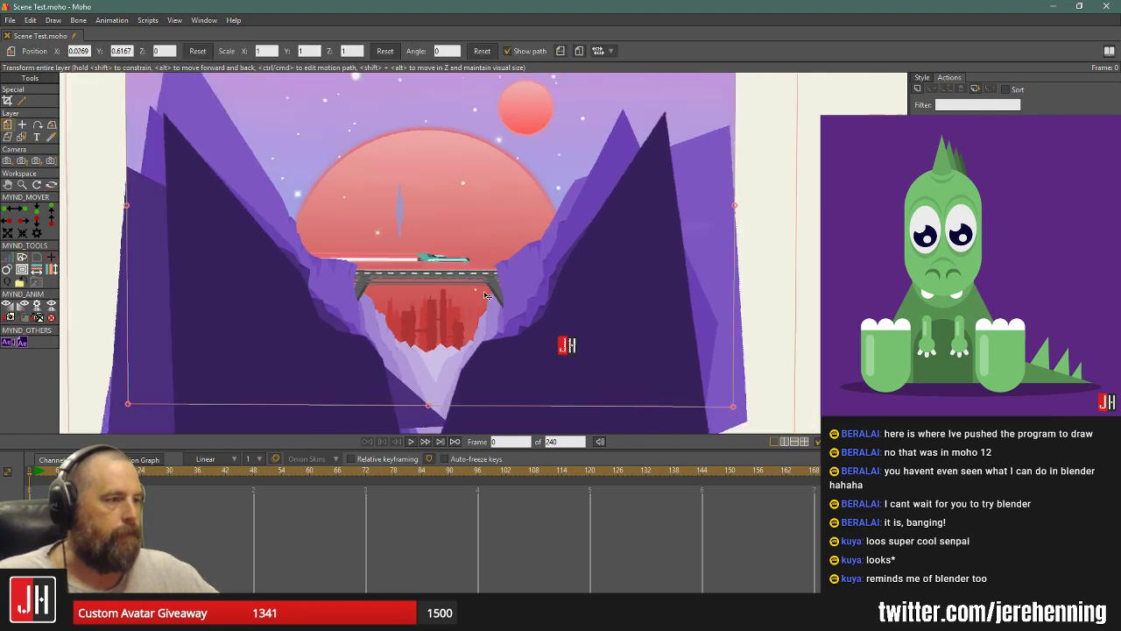
pyautogui.moveTo(467, 290); pyautogui.dragTo(489, 202)
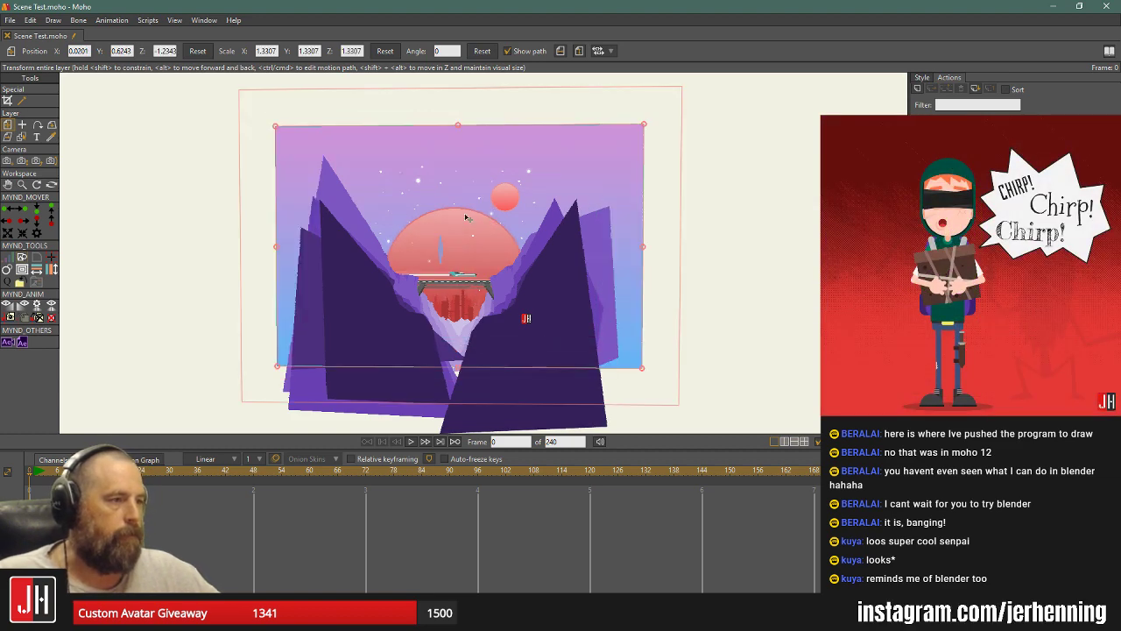
# Check the pushed-back sky background against the camera frame from the default view and from slightly orbited angles.
pyautogui.click(51, 184)
pyautogui.click(63, 51)
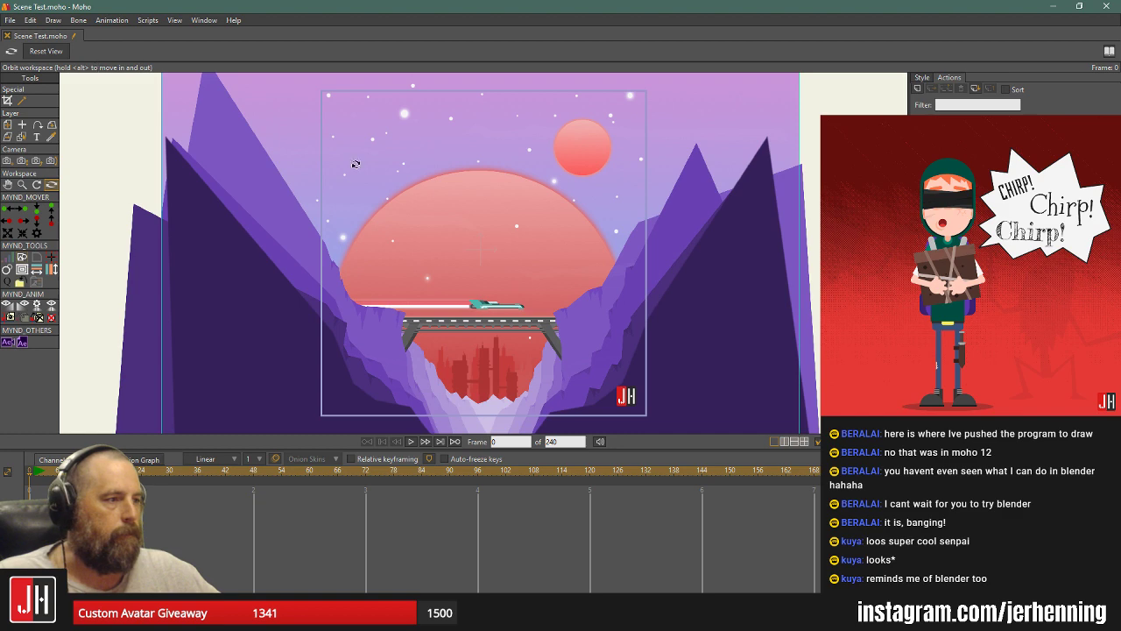
pyautogui.moveTo(356, 241); pyautogui.dragTo(304, 217)
pyautogui.scroll(3, 481, 222)
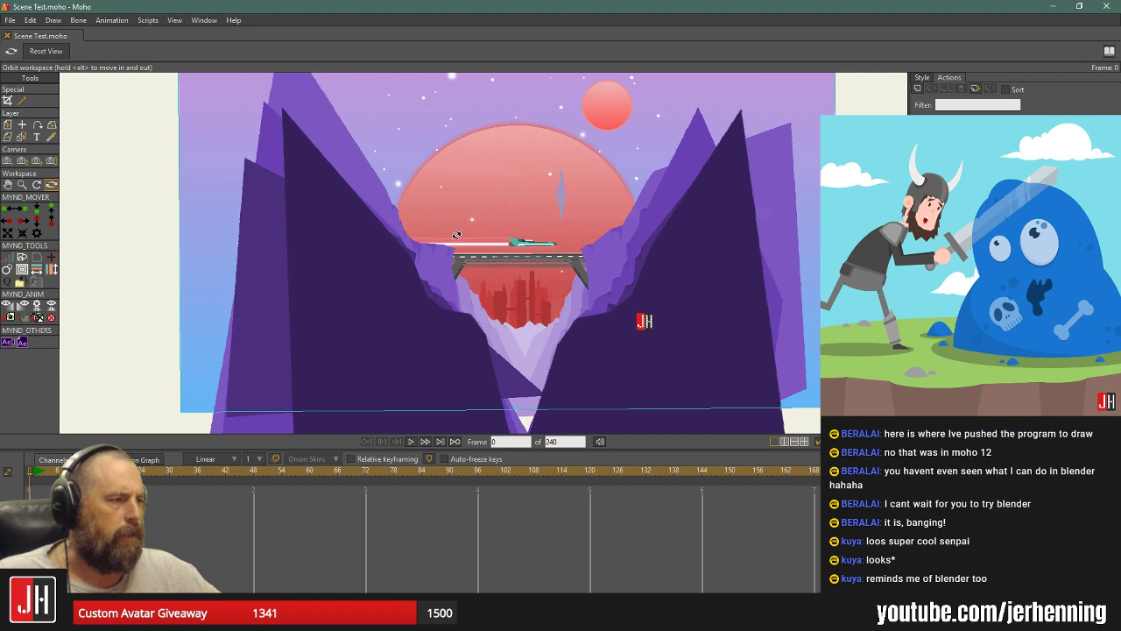
pyautogui.moveTo(456, 236)
pyautogui.mouseDown()
pyautogui.moveTo(511, 240)
pyautogui.moveTo(440, 235)
pyautogui.mouseUp()
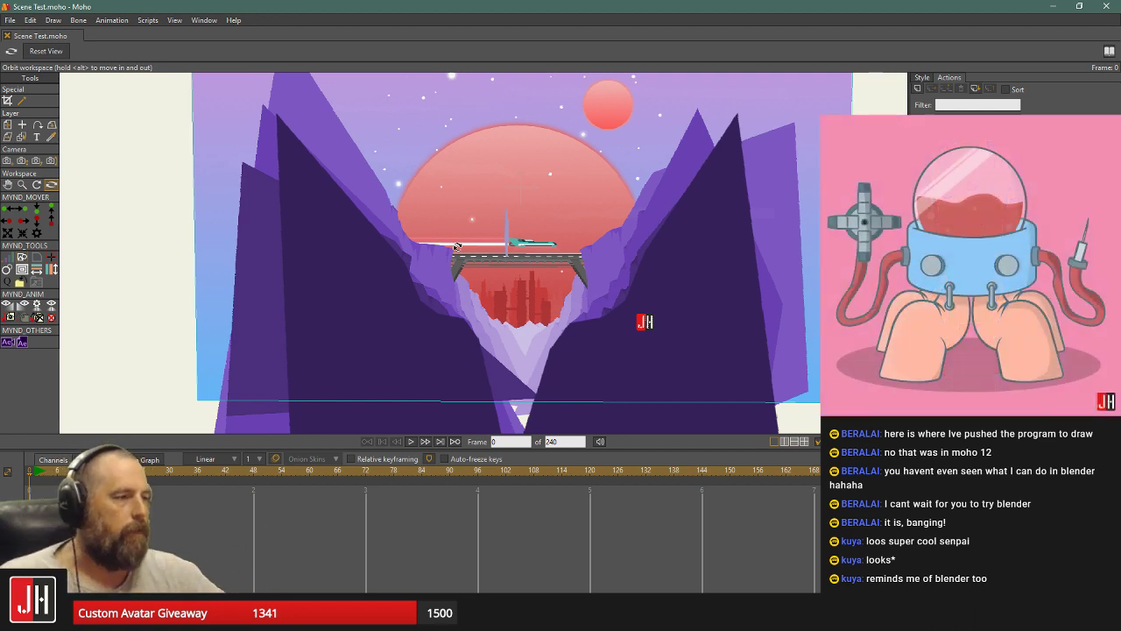
pyautogui.moveTo(417, 226); pyautogui.dragTo(653, 326)
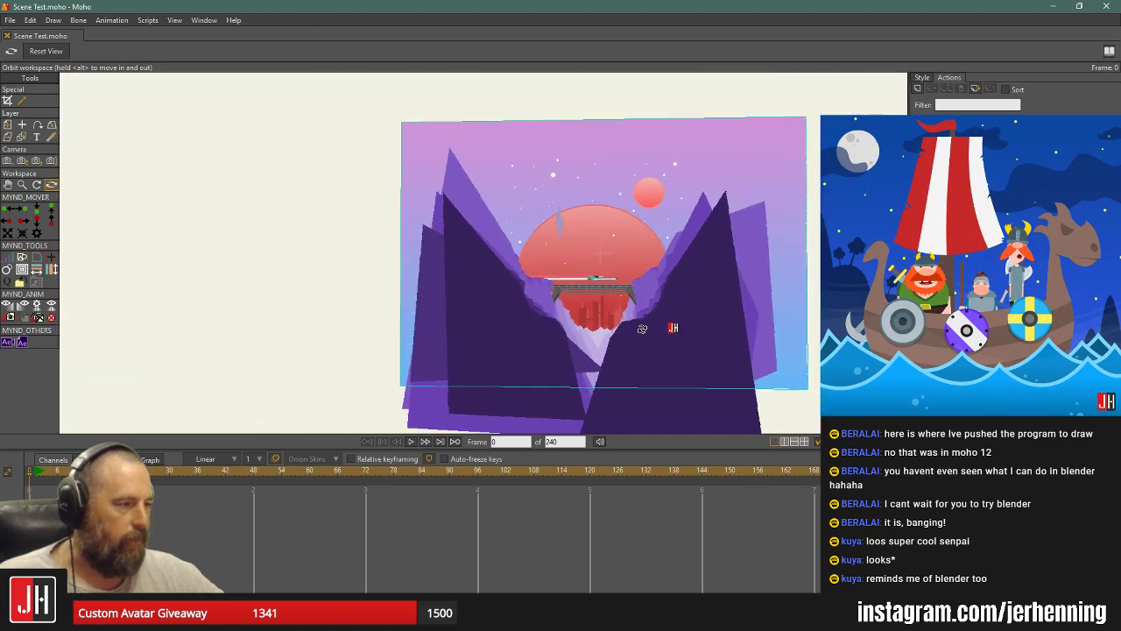
pyautogui.click(49, 52)
pyautogui.scroll(2, 493, 363)
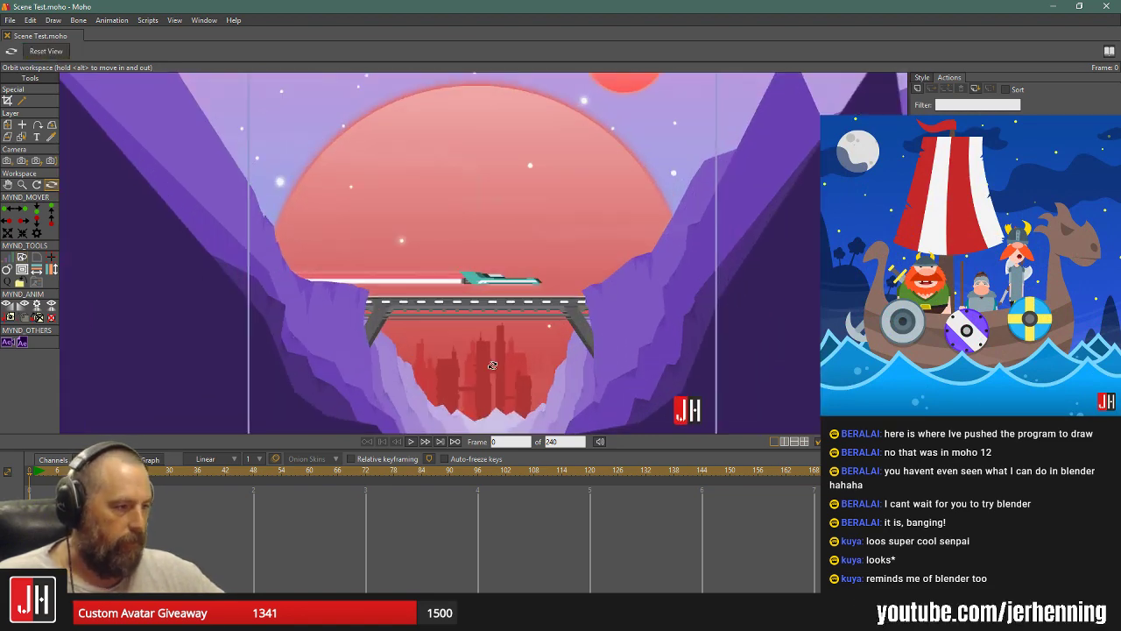
# Push the selected upper sky layer back to Z about -0.28 at constant visual size and check the layer spacing from the side.
pyautogui.moveTo(493, 352); pyautogui.dragTo(681, 263)
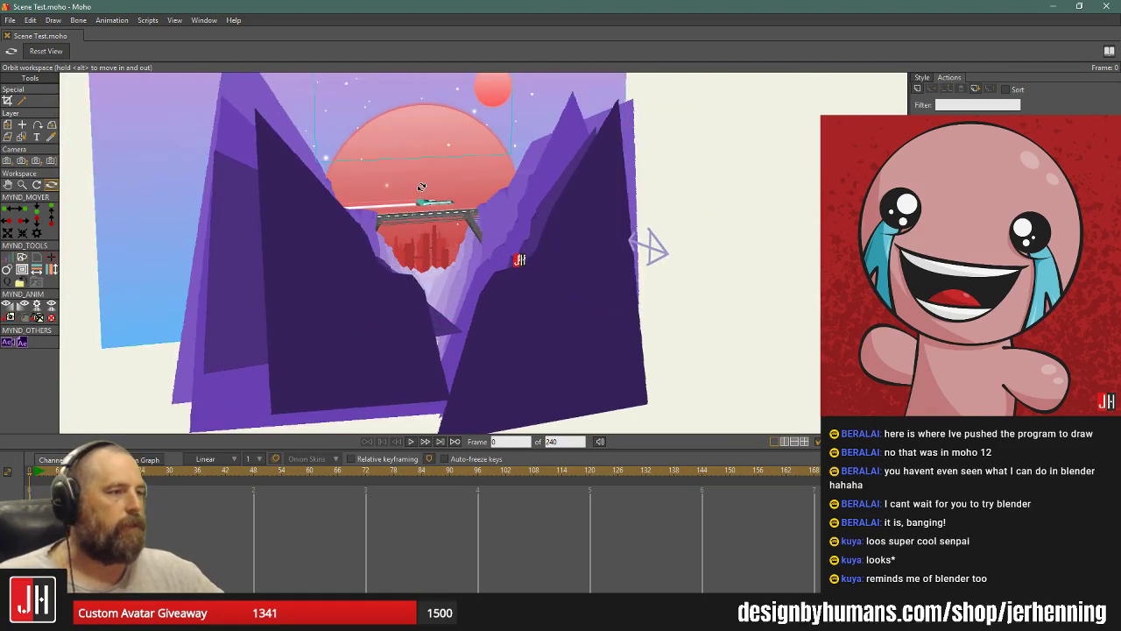
pyautogui.moveTo(444, 178); pyautogui.dragTo(426, 193)
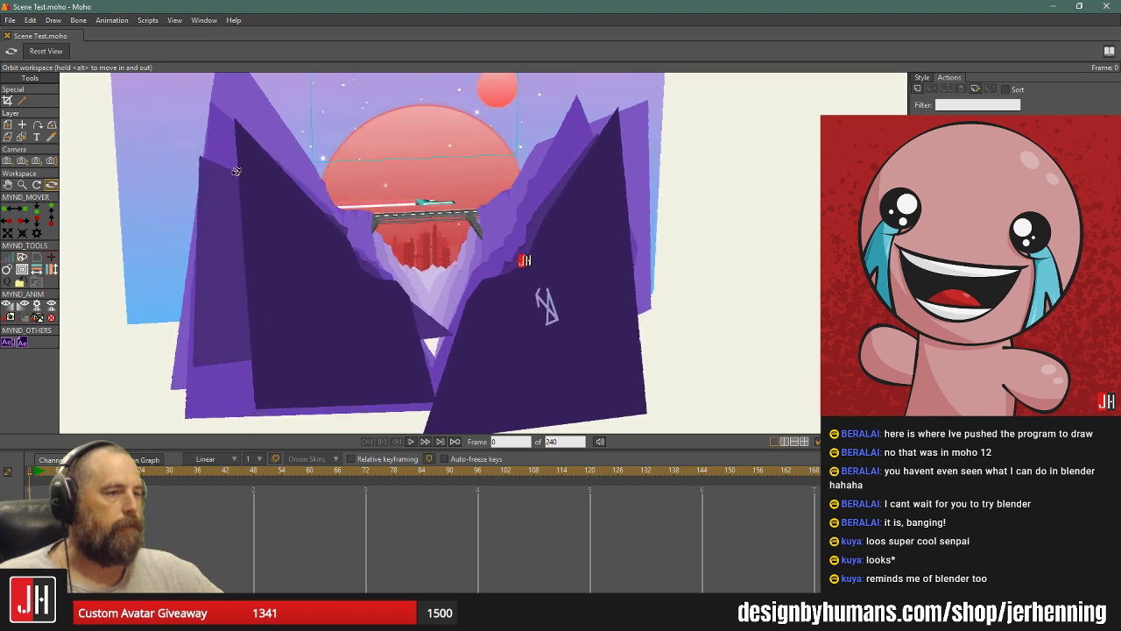
pyautogui.click(10, 128)
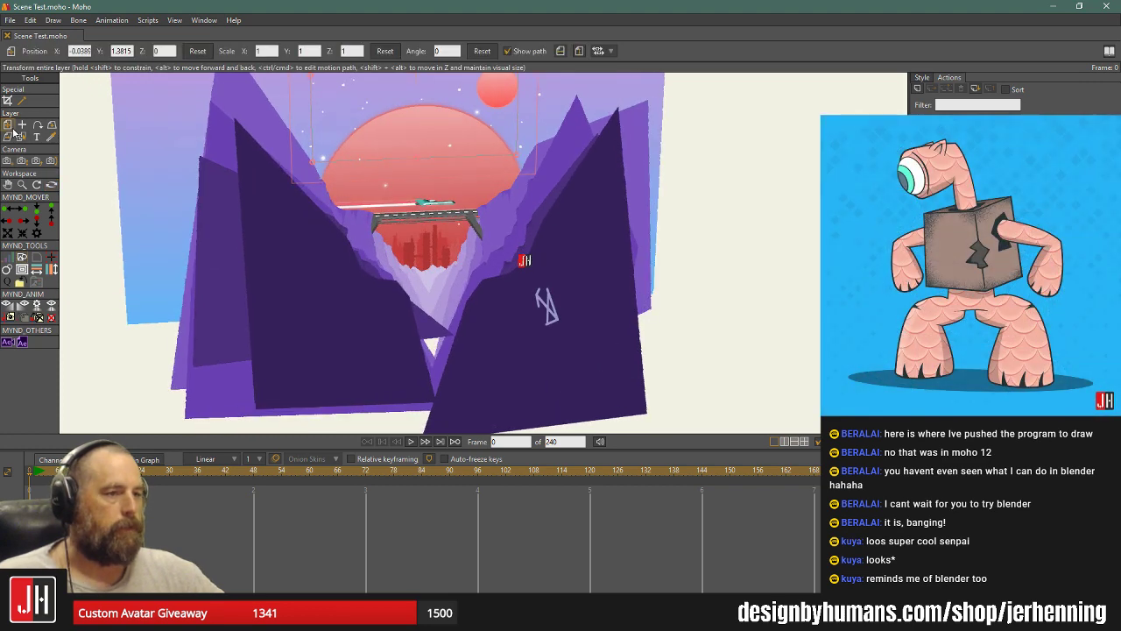
pyautogui.click(429, 118)
pyautogui.moveTo(417, 87); pyautogui.dragTo(402, 112)
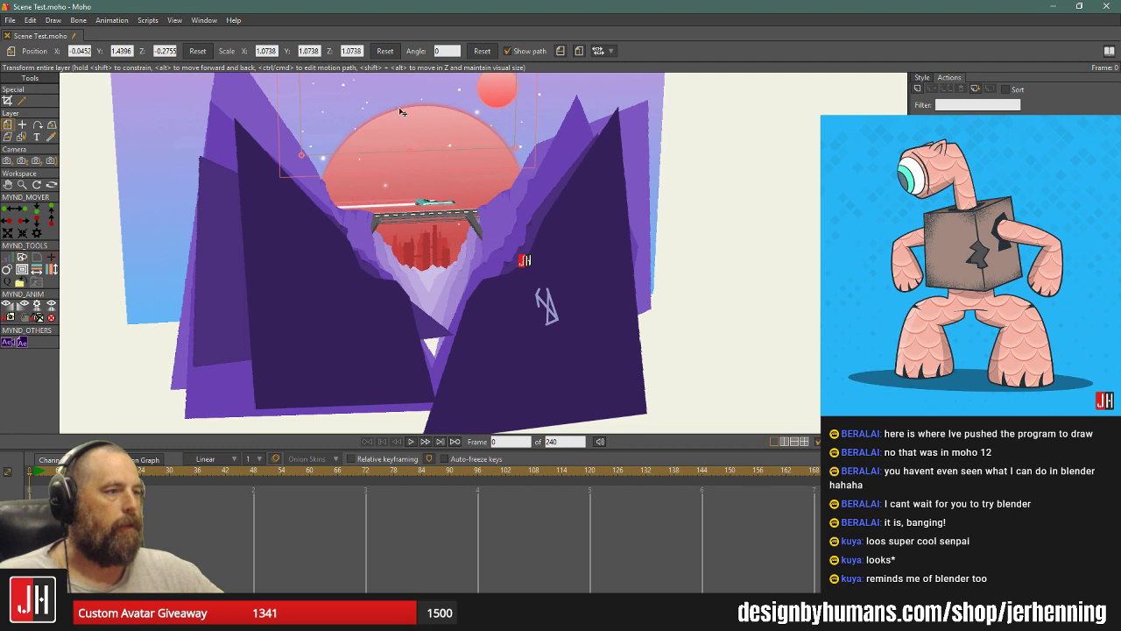
pyautogui.click(52, 185)
pyautogui.moveTo(238, 183); pyautogui.dragTo(92, 269)
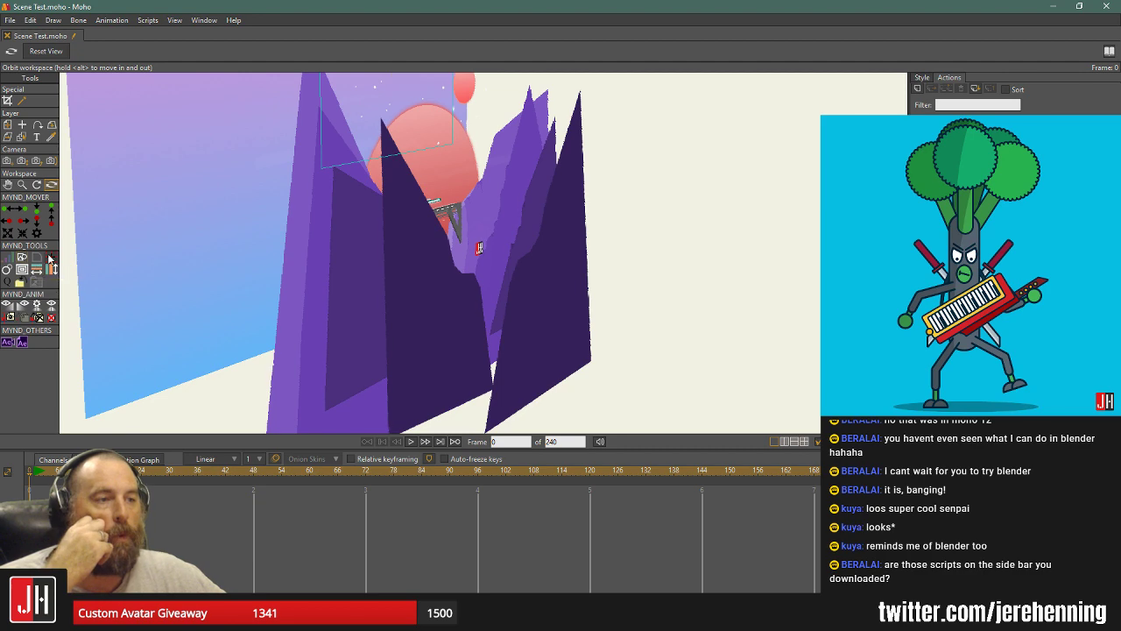
# Create a new document and draw a tall filled rectangle just left of the frame's centre.
pyautogui.click(11, 20)
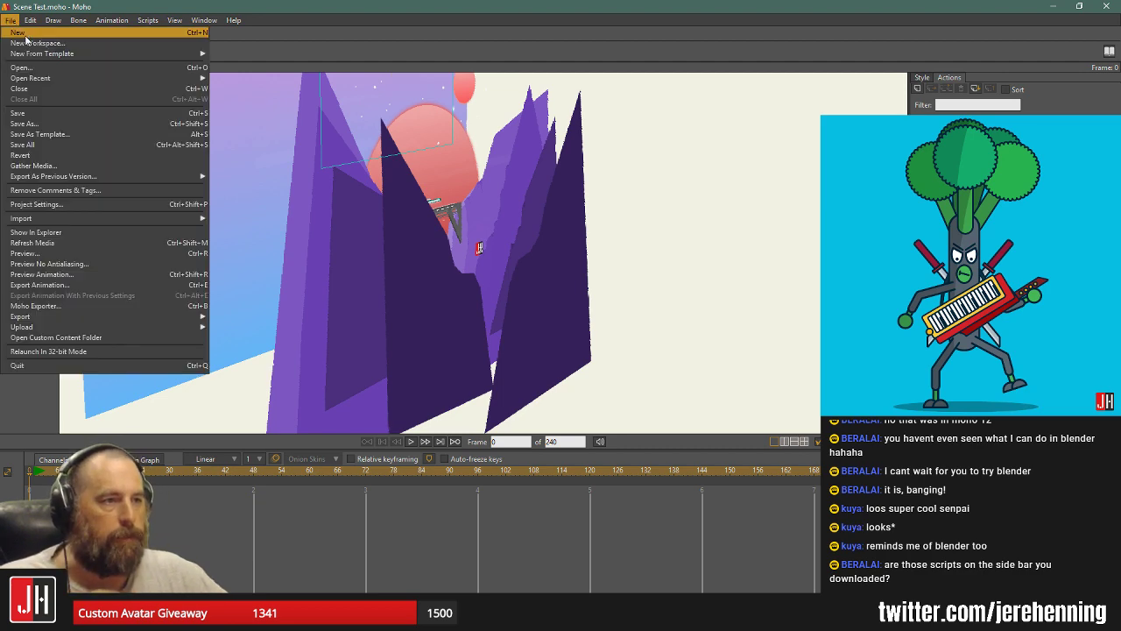
pyautogui.click(28, 30)
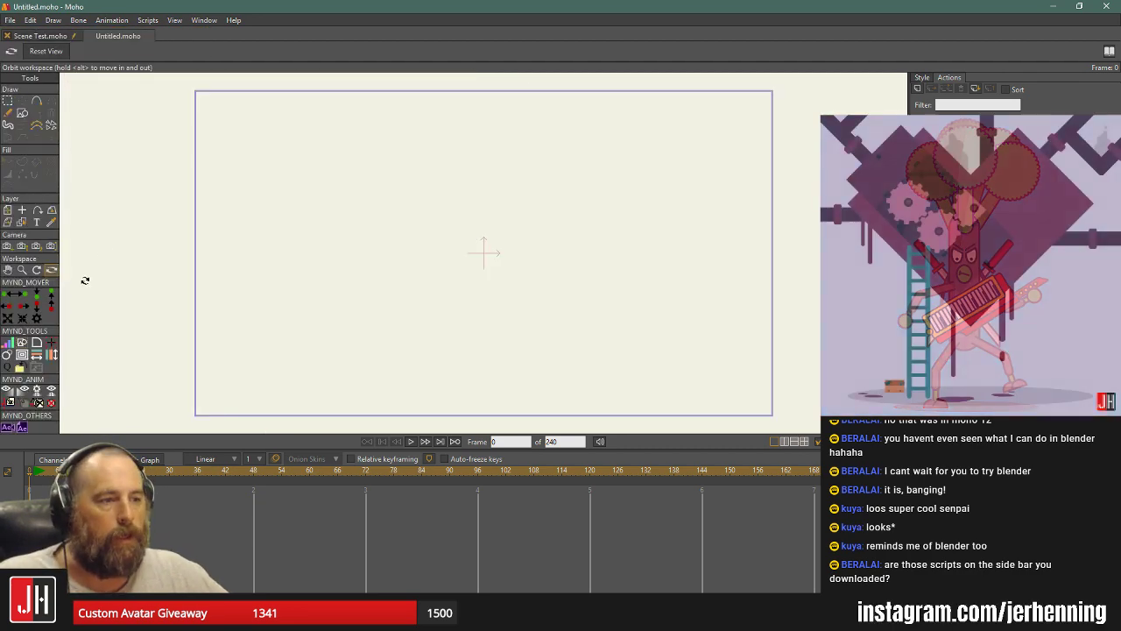
pyautogui.click(22, 113)
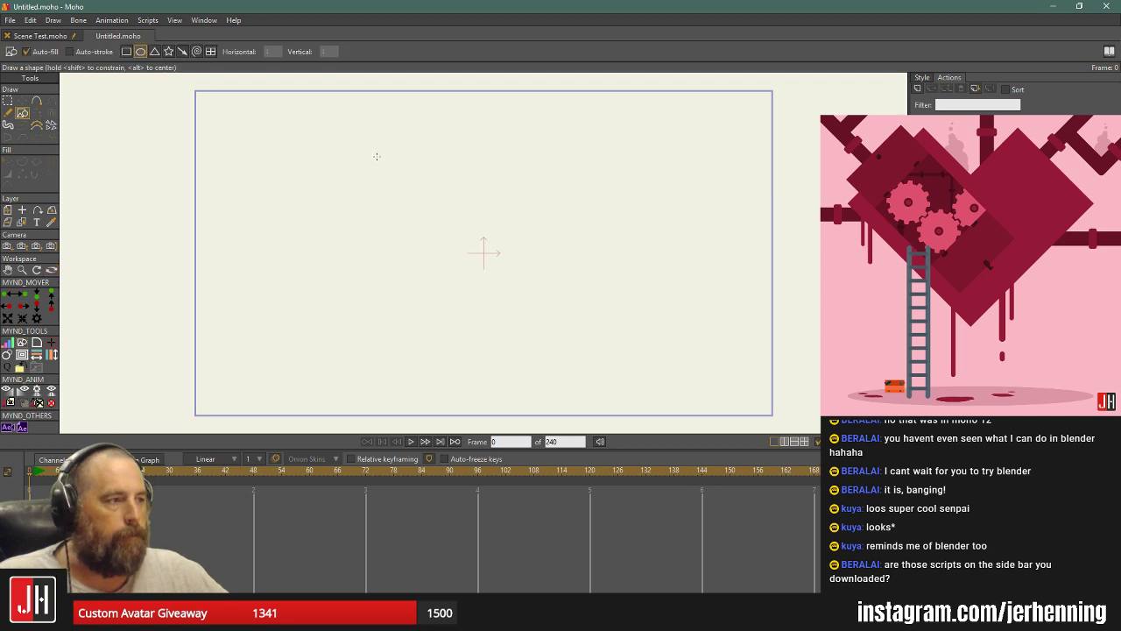
pyautogui.moveTo(377, 156)
pyautogui.mouseDown()
pyautogui.moveTo(488, 358)
pyautogui.moveTo(514, 384)
pyautogui.mouseUp()
pyautogui.hotkey('ctrl', 'z')
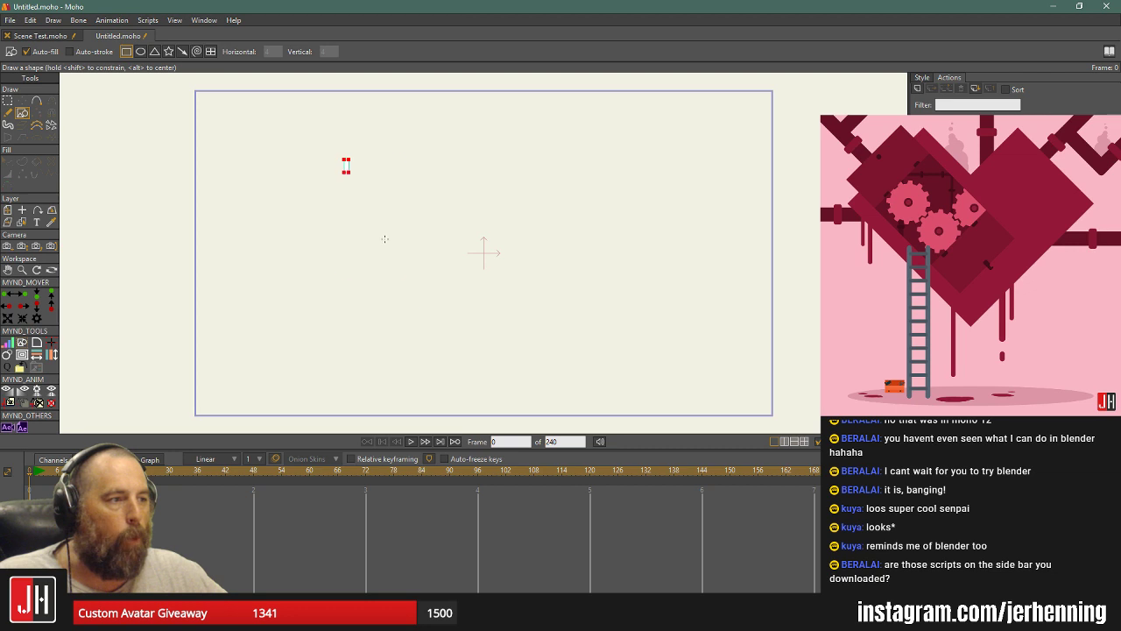
pyautogui.moveTo(385, 239); pyautogui.dragTo(477, 388)
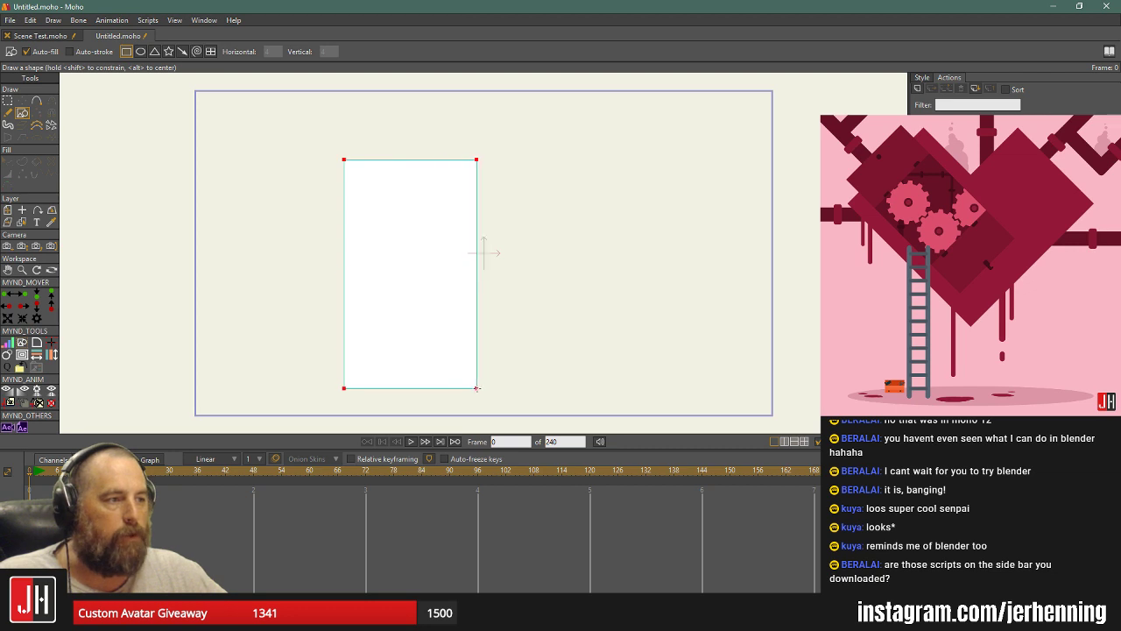
# Round the rectangle's corners with the Circle option and set the layer's origin to the shape's centre.
pyautogui.click(37, 343)
pyautogui.moveTo(474, 162); pyautogui.dragTo(406, 237)
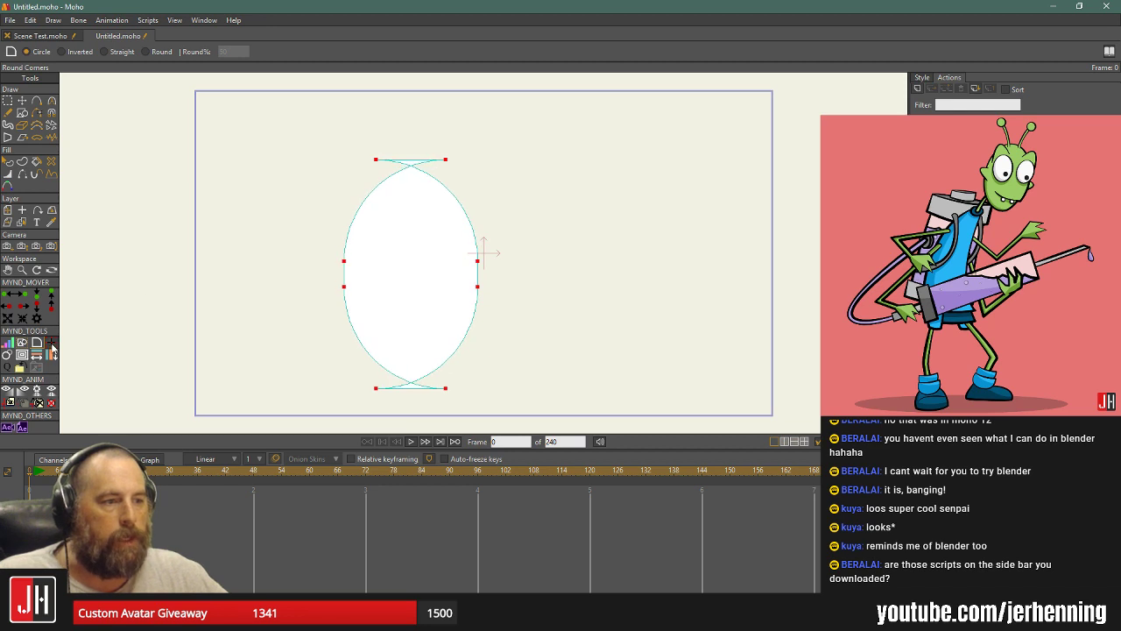
pyautogui.click(52, 348)
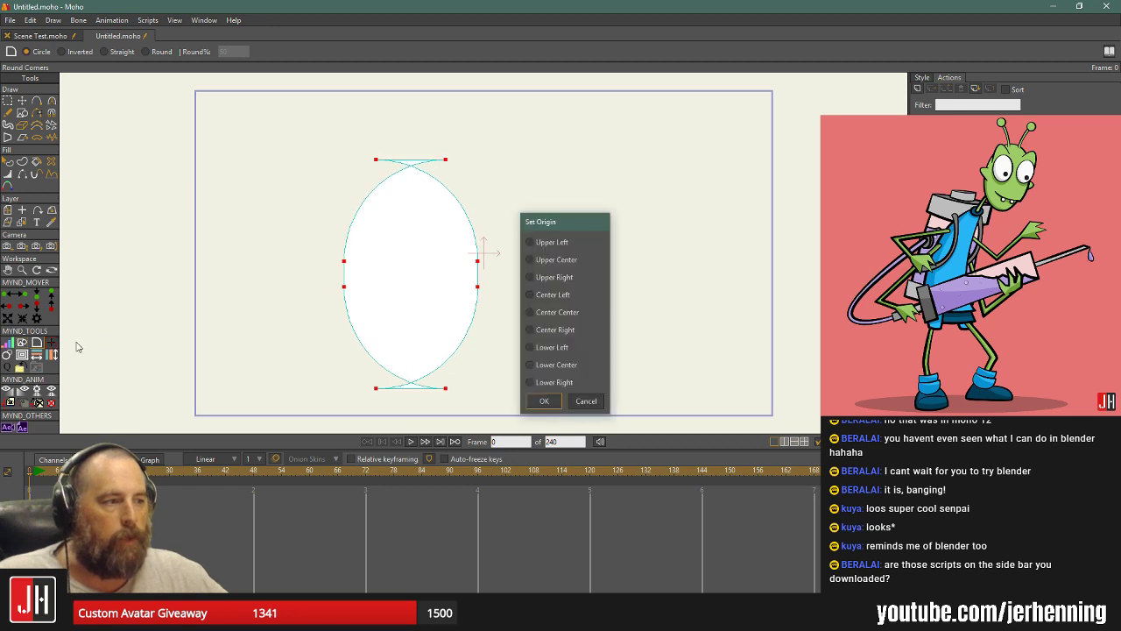
pyautogui.click(544, 401)
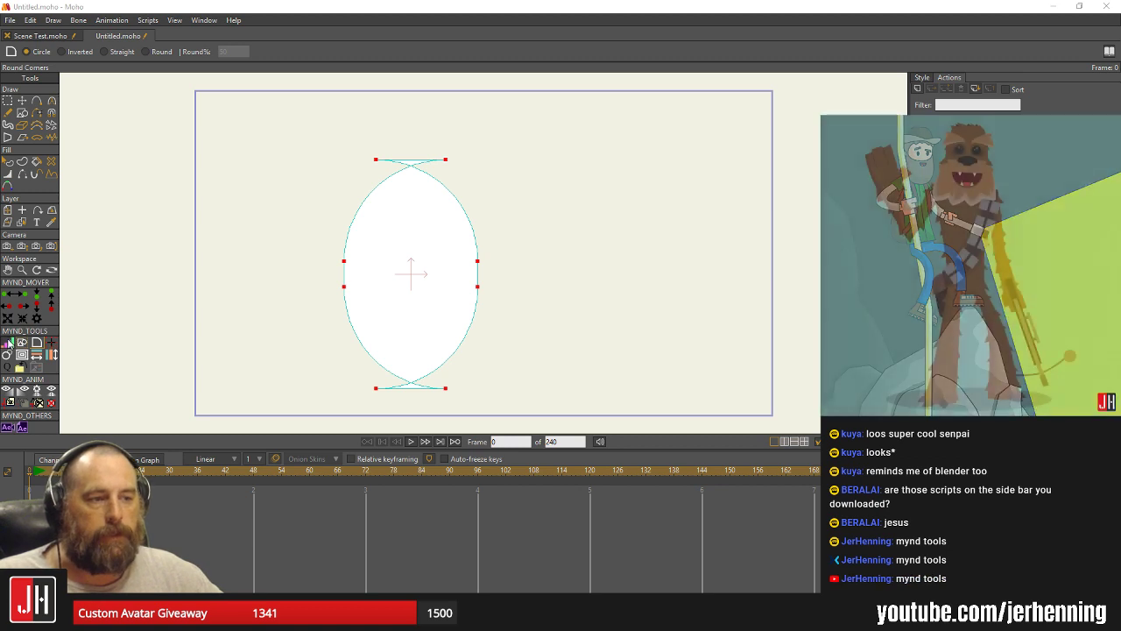
# Turn the rounded shape's curves into straight segments and close the untitled test document without saving.
pyautogui.click(36, 358)
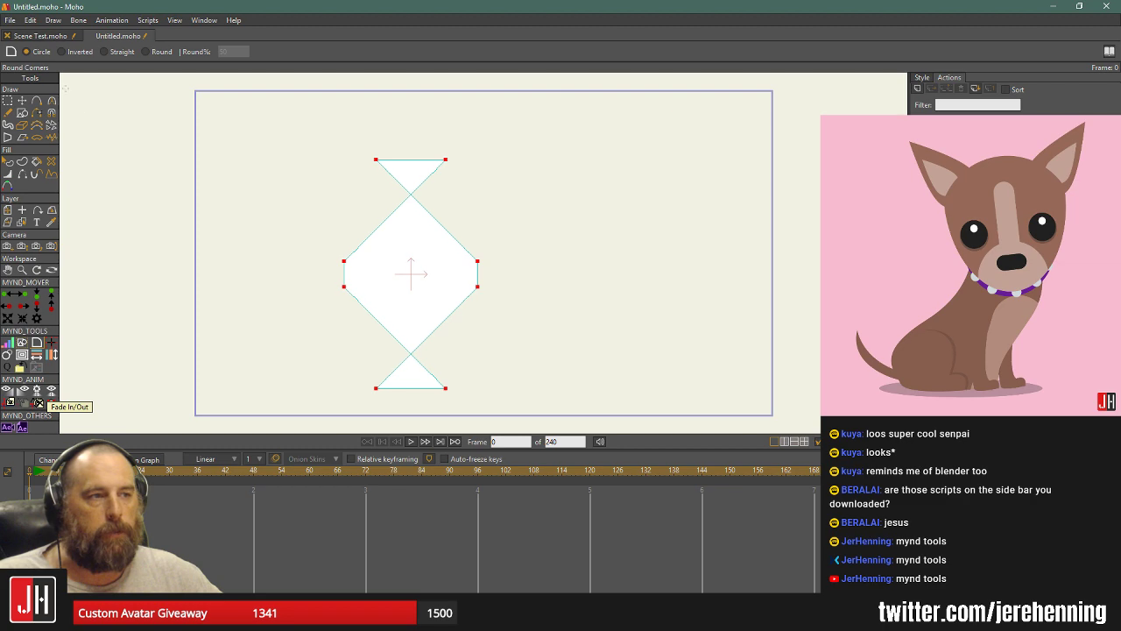
pyautogui.click(89, 36)
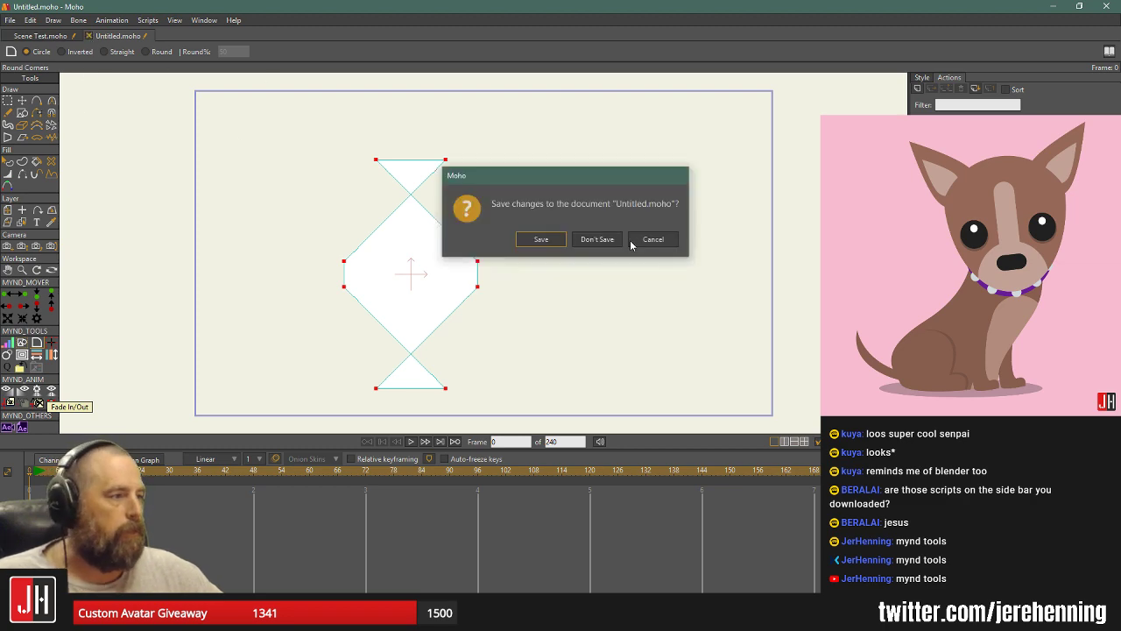
pyautogui.click(603, 240)
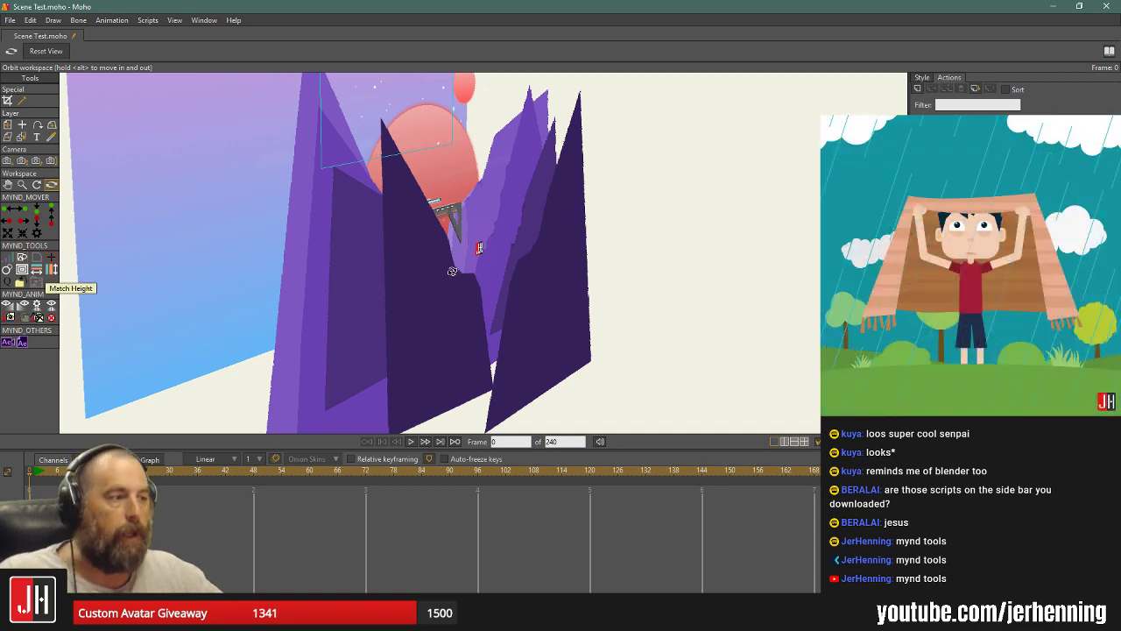
# Push the selected upper sky layer further back to Z about -0.45 while maintaining its visual size.
pyautogui.moveTo(440, 275); pyautogui.dragTo(317, 252)
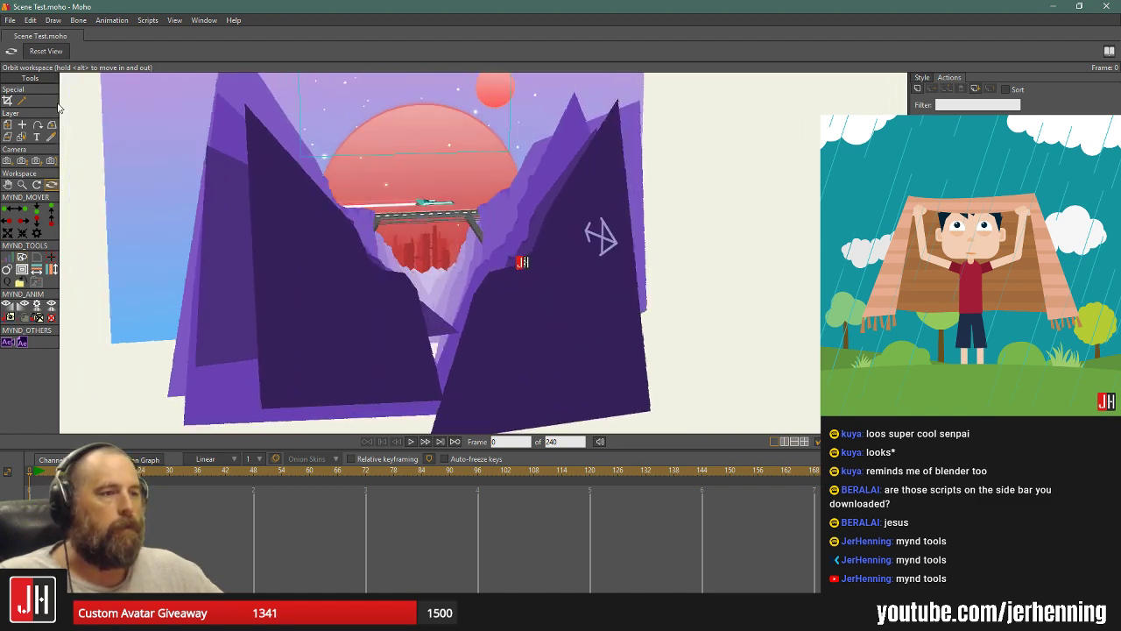
pyautogui.click(7, 125)
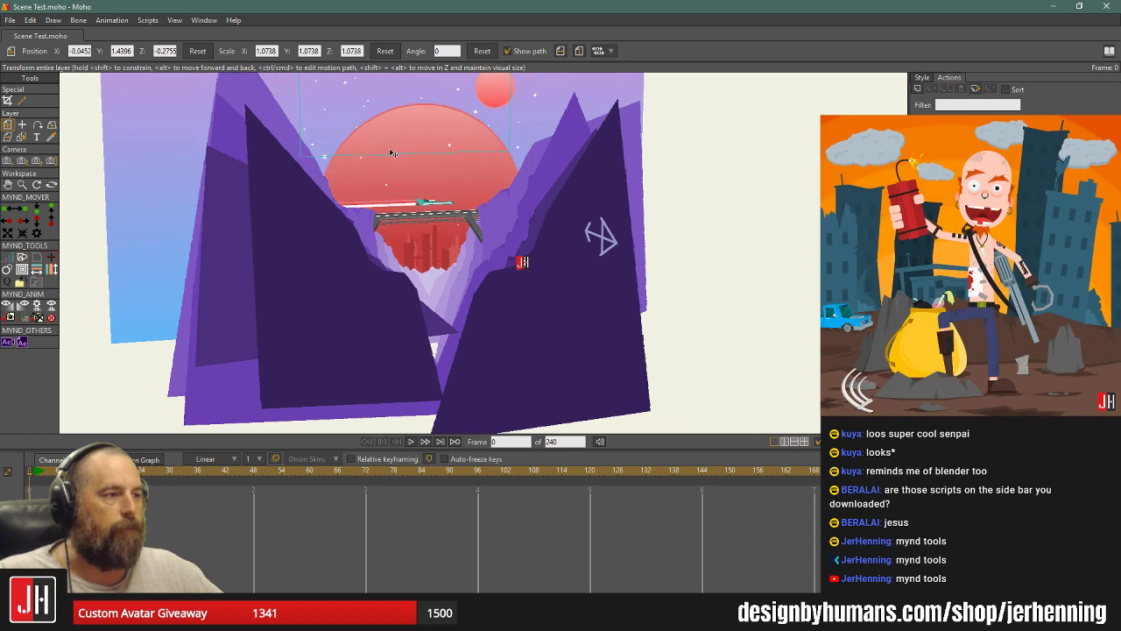
pyautogui.moveTo(383, 128); pyautogui.dragTo(315, 193)
pyautogui.click(51, 185)
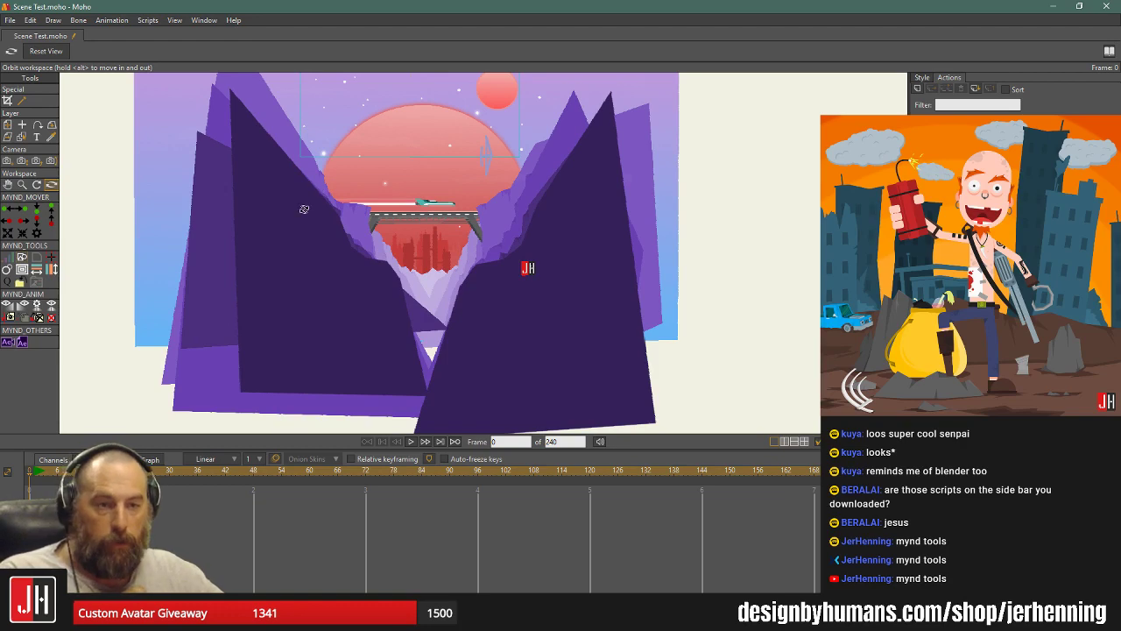
# Switch to Affinity Designer, open the Character Test file and view its Instagram artboard up close.
pyautogui.hotkey('alt', 'Tab')
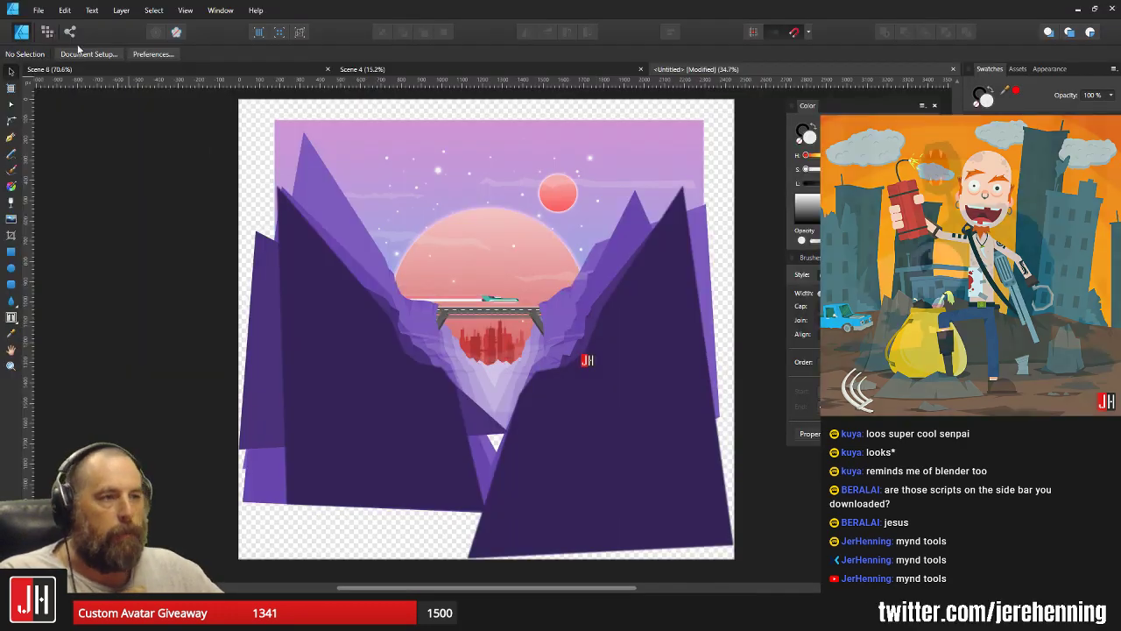
pyautogui.click(38, 10)
pyautogui.click(23, 64)
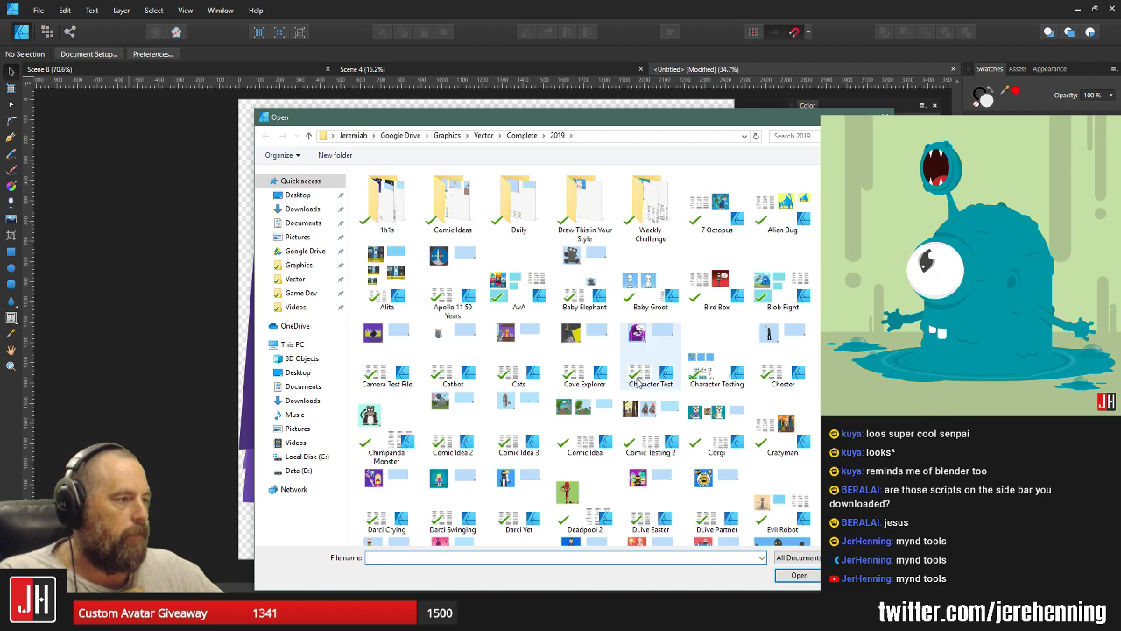
pyautogui.doubleClick(639, 337)
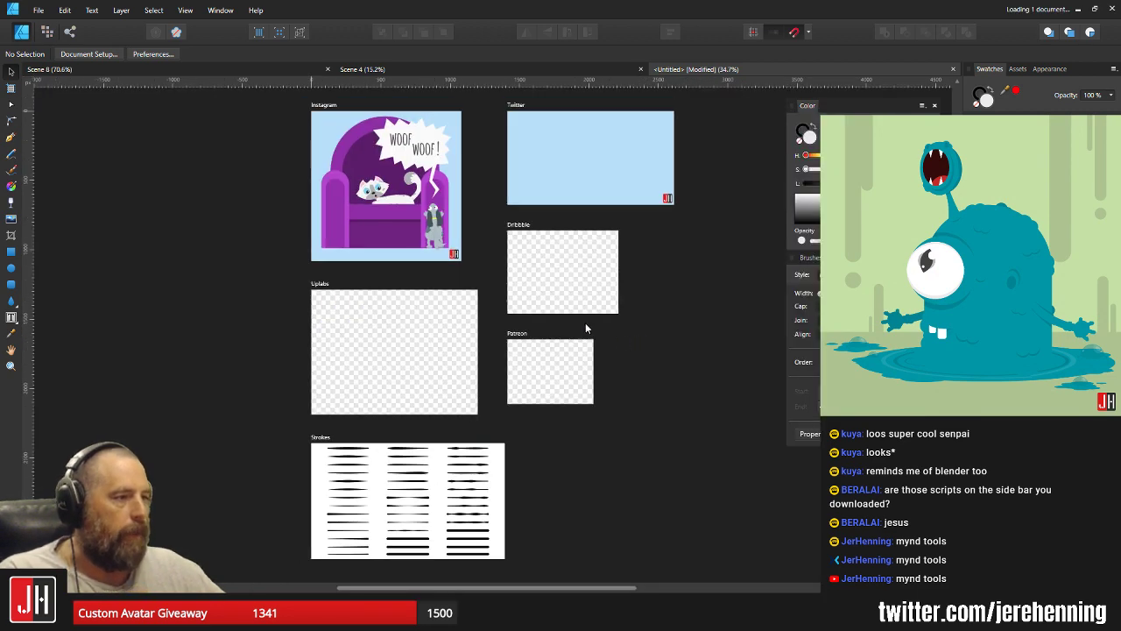
pyautogui.scroll(5, 463, 242)
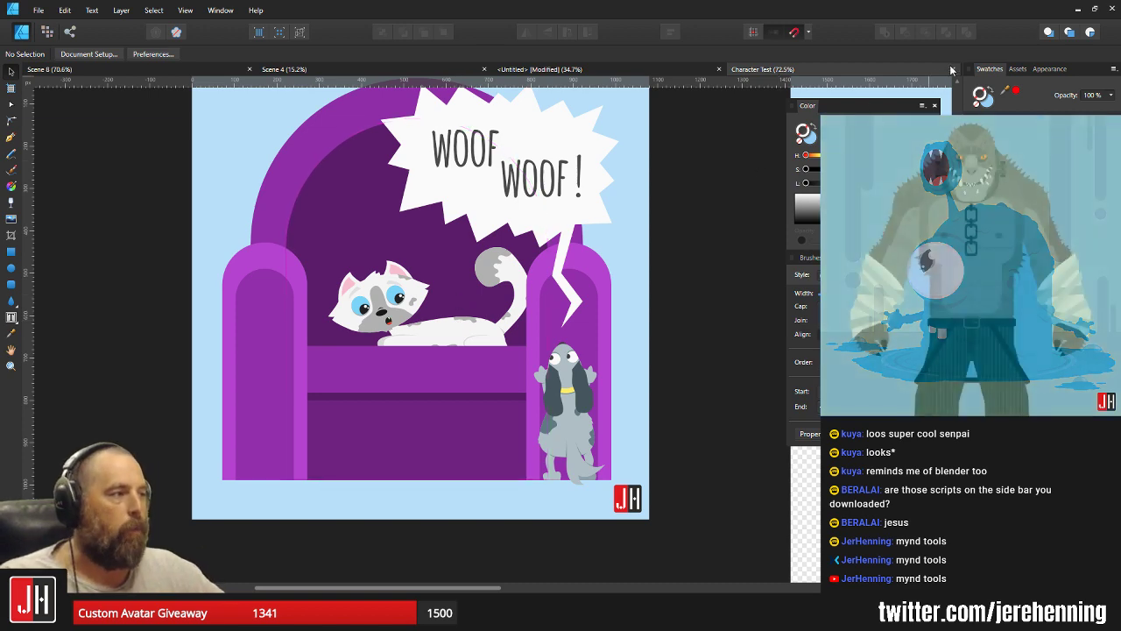
# Close Character Test and the modified untitled bridge document without saving, and bring up the Scene 8 artwork.
pyautogui.click(951, 69)
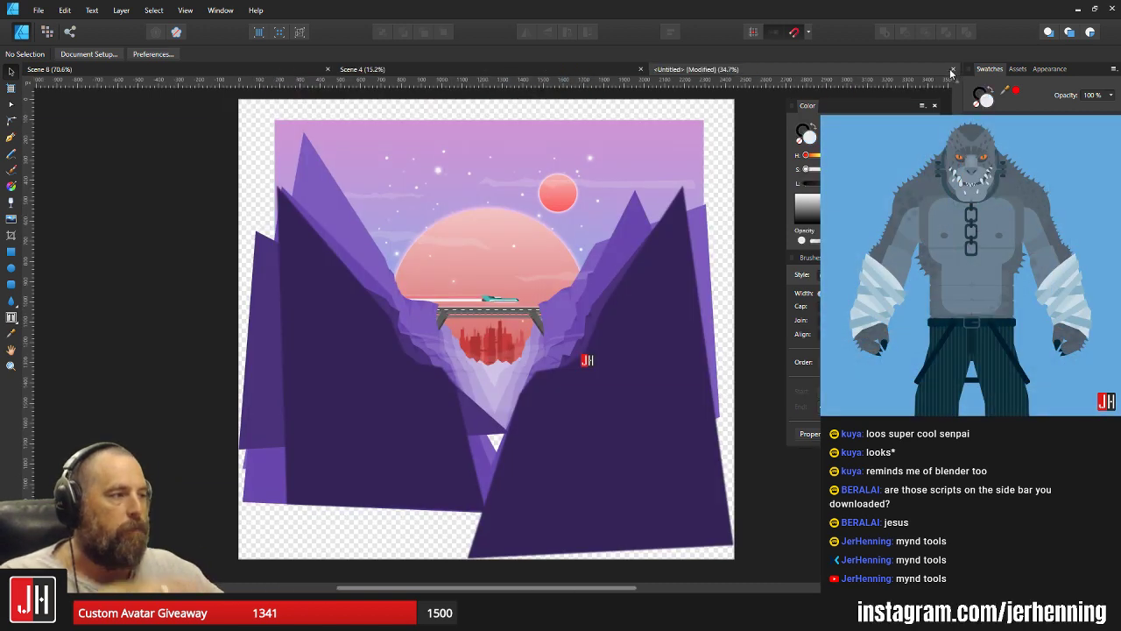
pyautogui.click(953, 70)
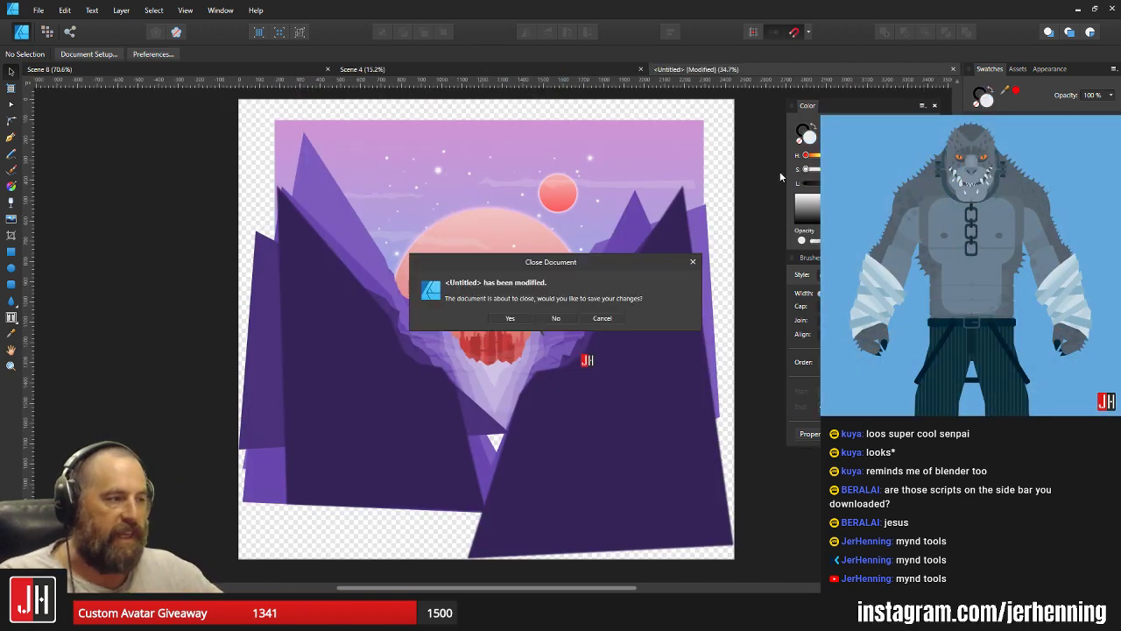
pyautogui.click(556, 319)
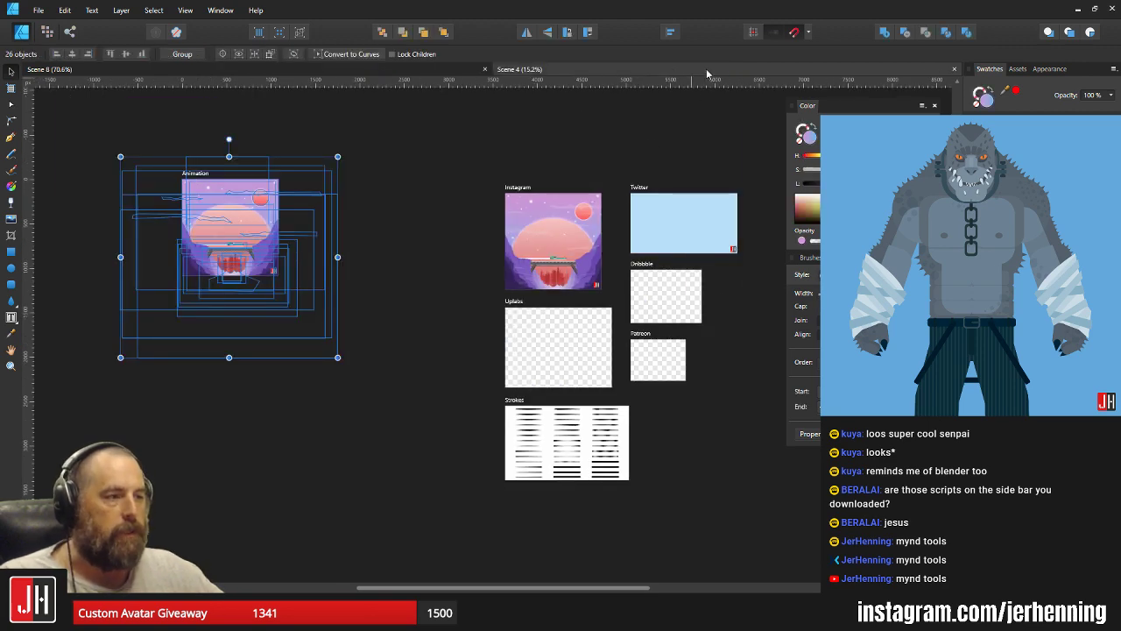
pyautogui.click(433, 70)
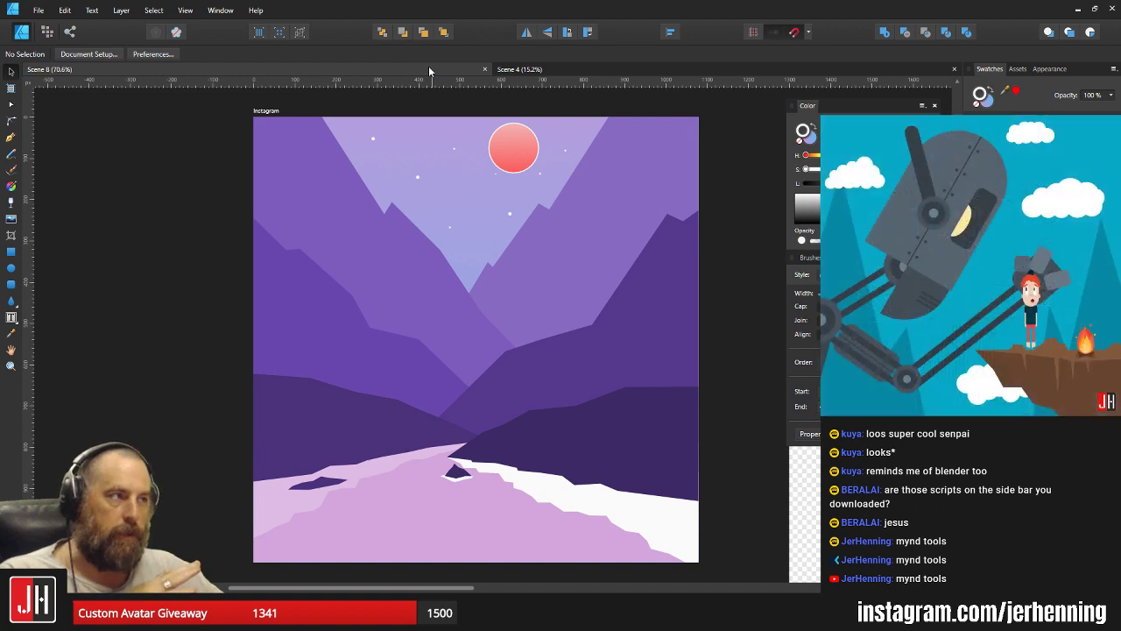
# Switch back to Moho and push the small red moon layer back to Z about -0.30 at constant visual size.
pyautogui.click(578, 617)
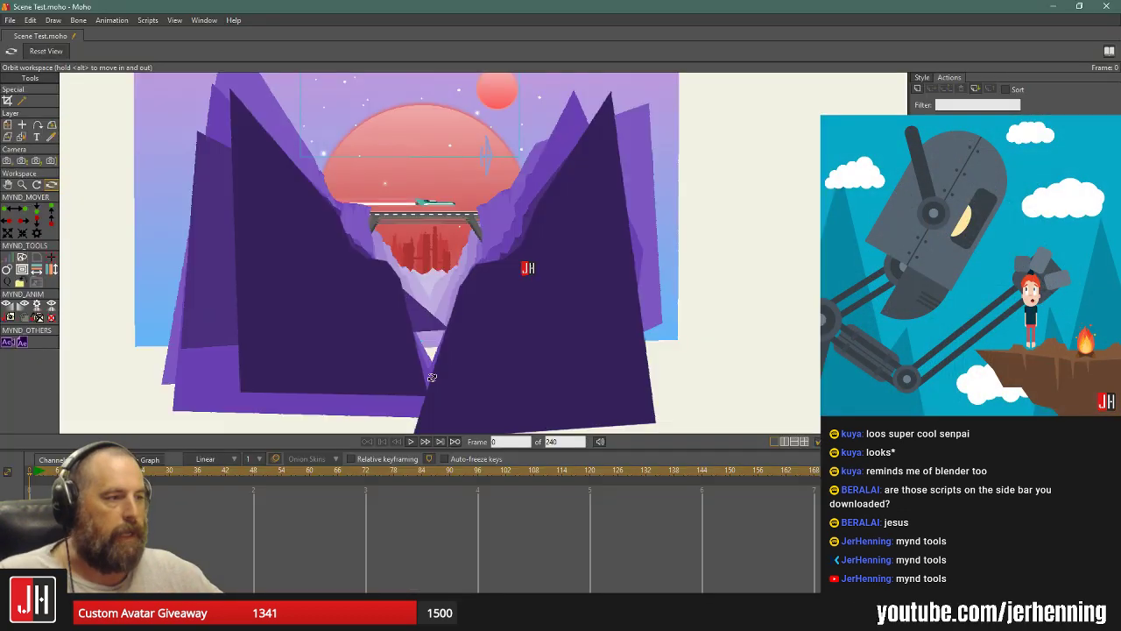
pyautogui.moveTo(386, 221); pyautogui.dragTo(469, 248)
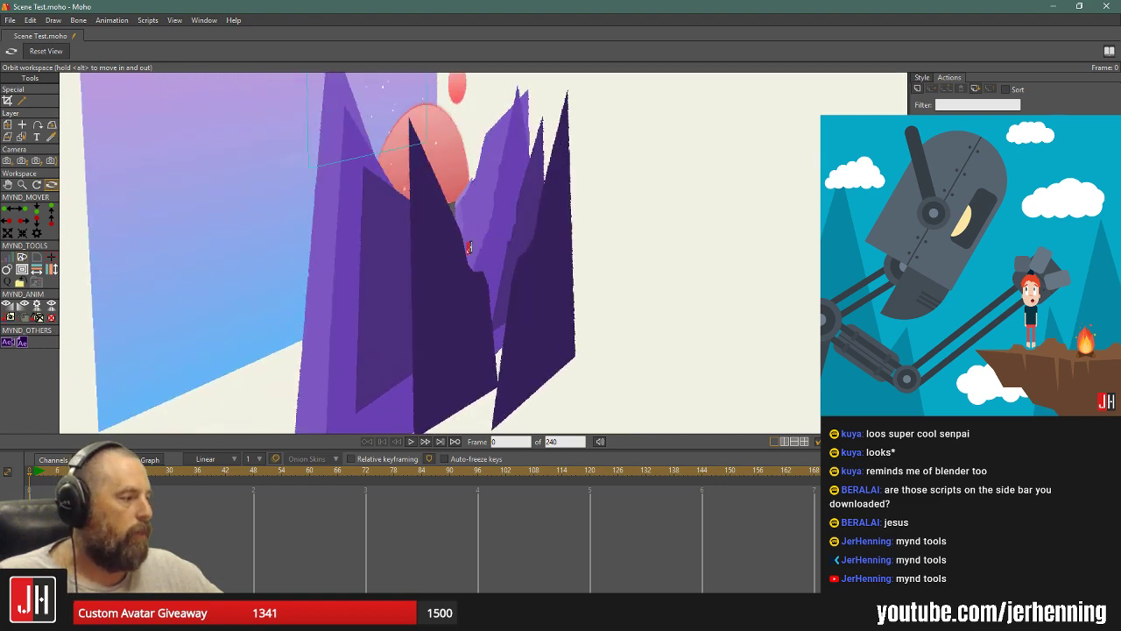
pyautogui.click(9, 125)
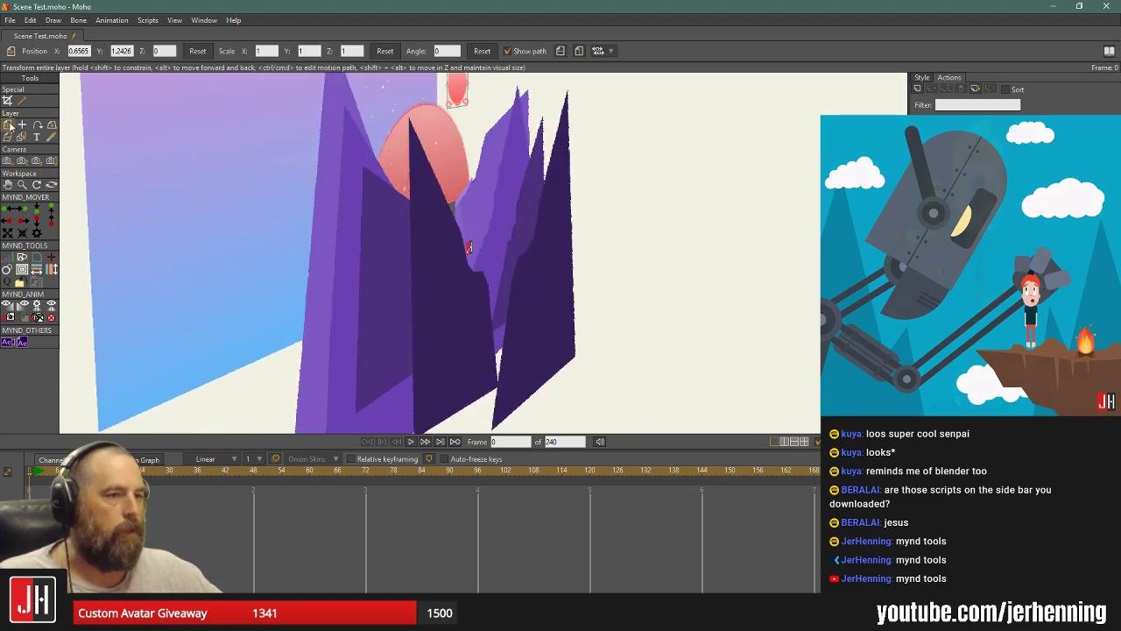
pyautogui.click(52, 185)
pyautogui.moveTo(415, 195); pyautogui.dragTo(340, 183)
pyautogui.click(8, 125)
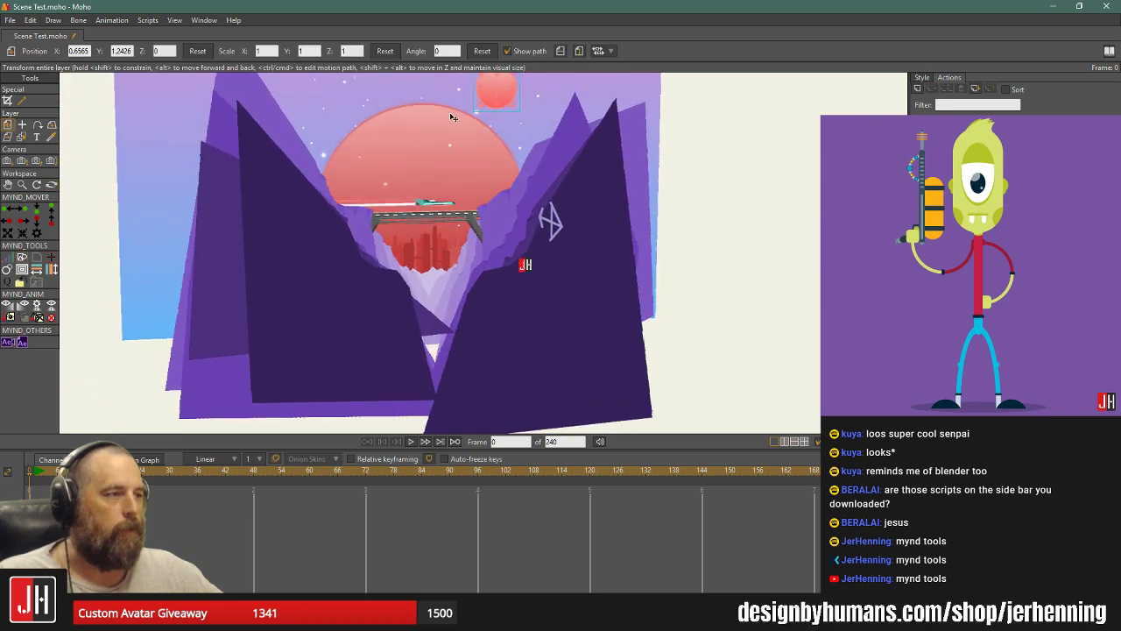
pyautogui.moveTo(539, 117); pyautogui.dragTo(517, 89)
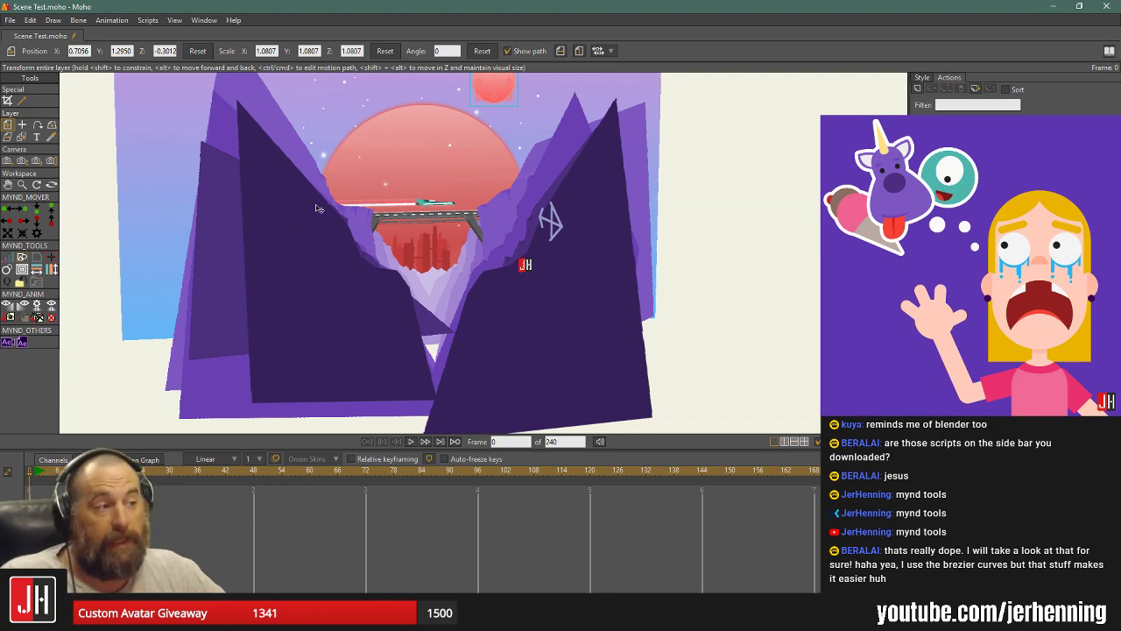
# Push the large sun layer back to Z about -0.15 at constant visual size and check the scene from nearer the front.
pyautogui.click(51, 185)
pyautogui.moveTo(319, 188); pyautogui.dragTo(501, 235)
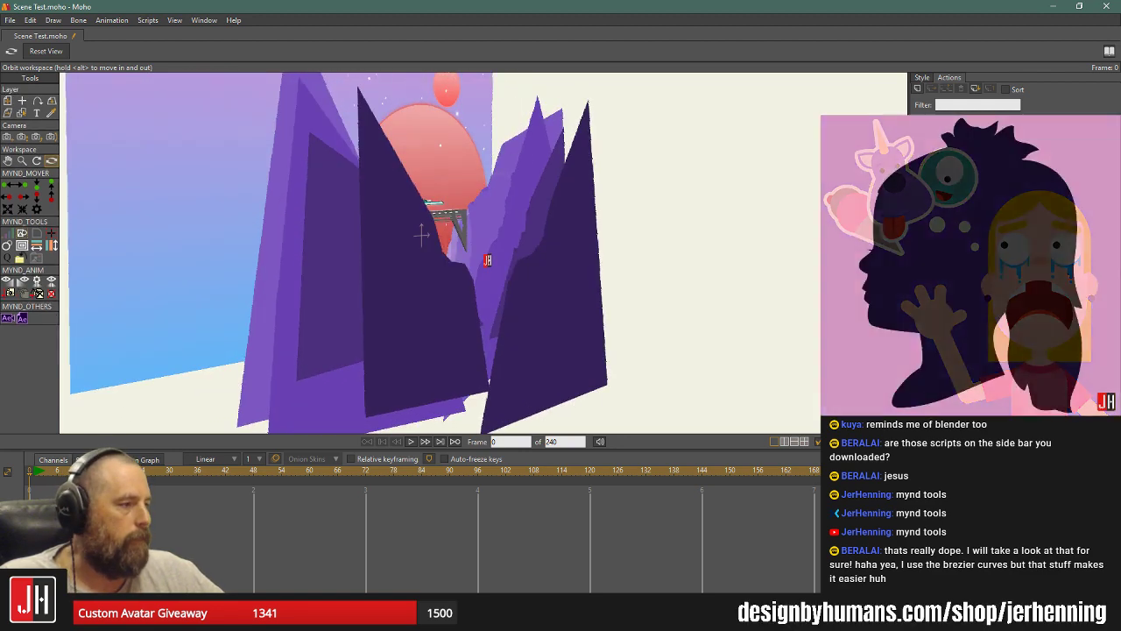
pyautogui.click(8, 102)
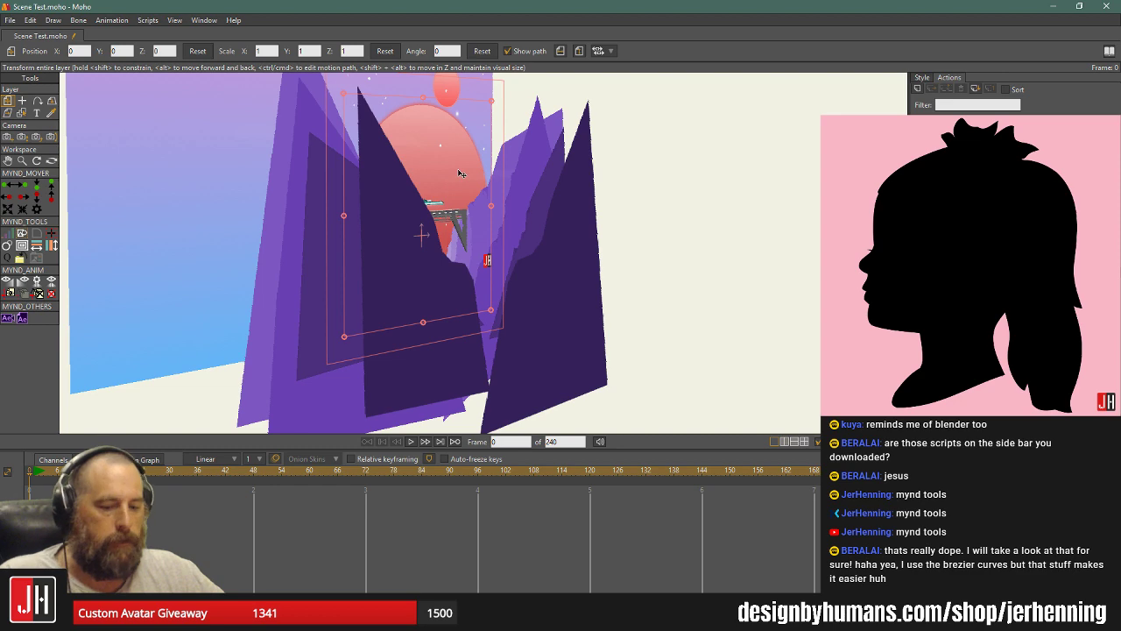
pyautogui.moveTo(457, 177); pyautogui.dragTo(403, 154)
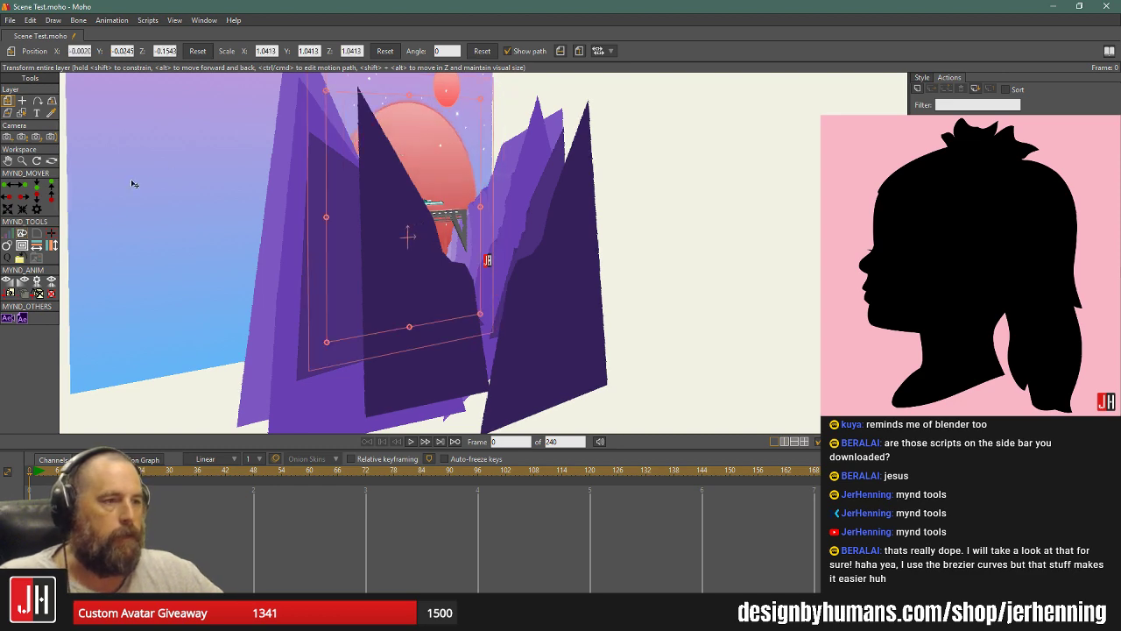
pyautogui.click(51, 161)
pyautogui.moveTo(181, 175); pyautogui.dragTo(140, 175)
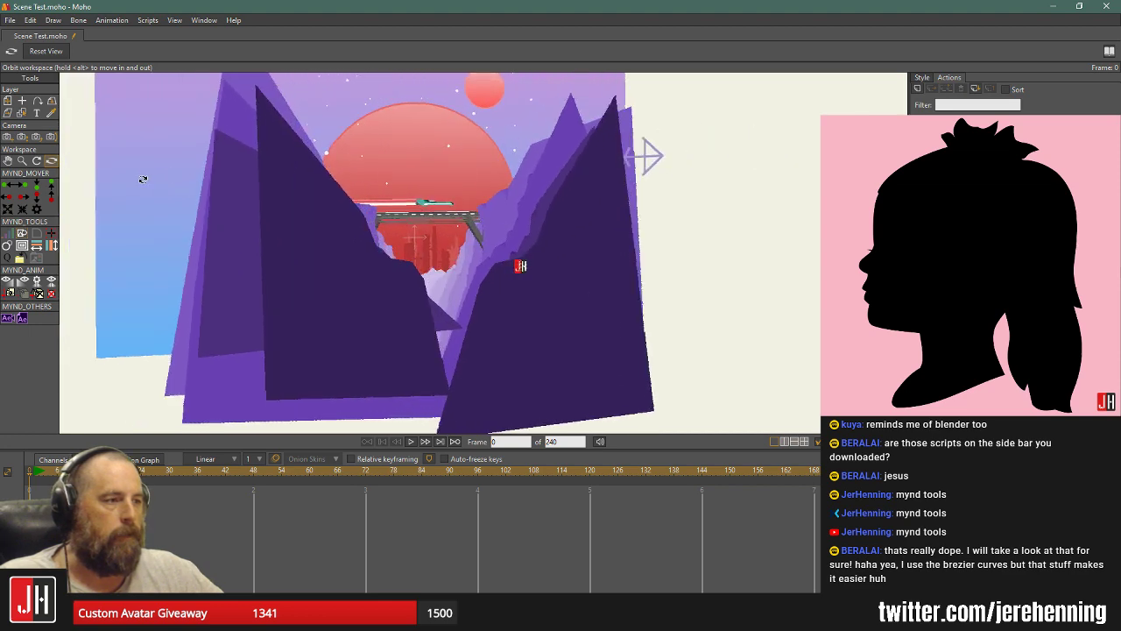
# Working from a side view, push the upper sky layer back to Z about -0.57 while maintaining its visual size.
pyautogui.click(40, 53)
pyautogui.moveTo(441, 277); pyautogui.dragTo(539, 287)
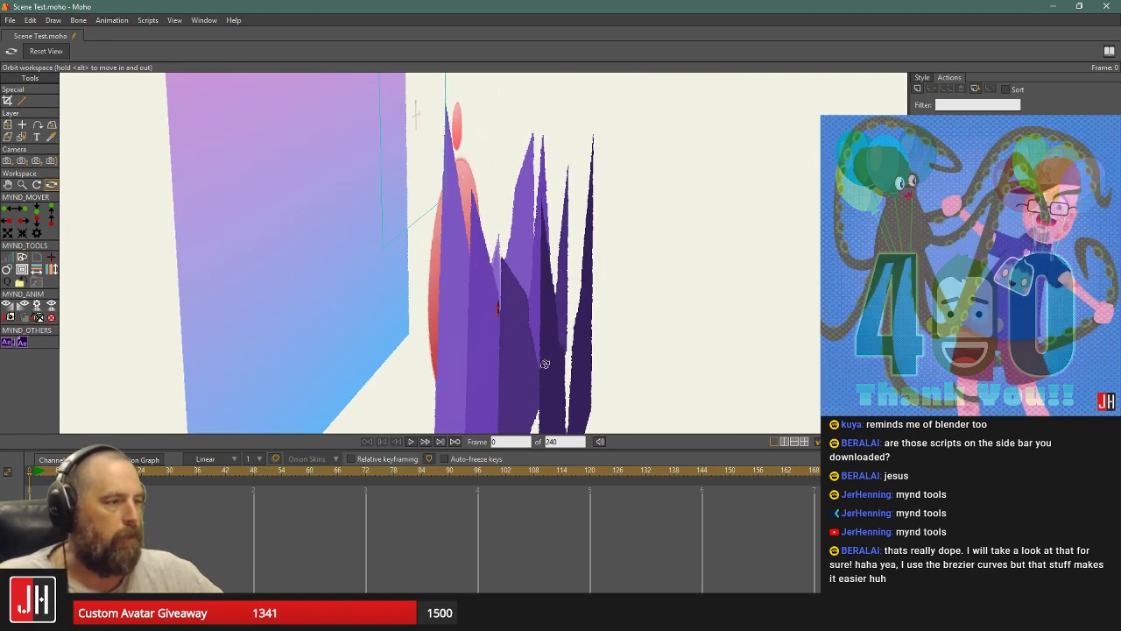
pyautogui.click(8, 125)
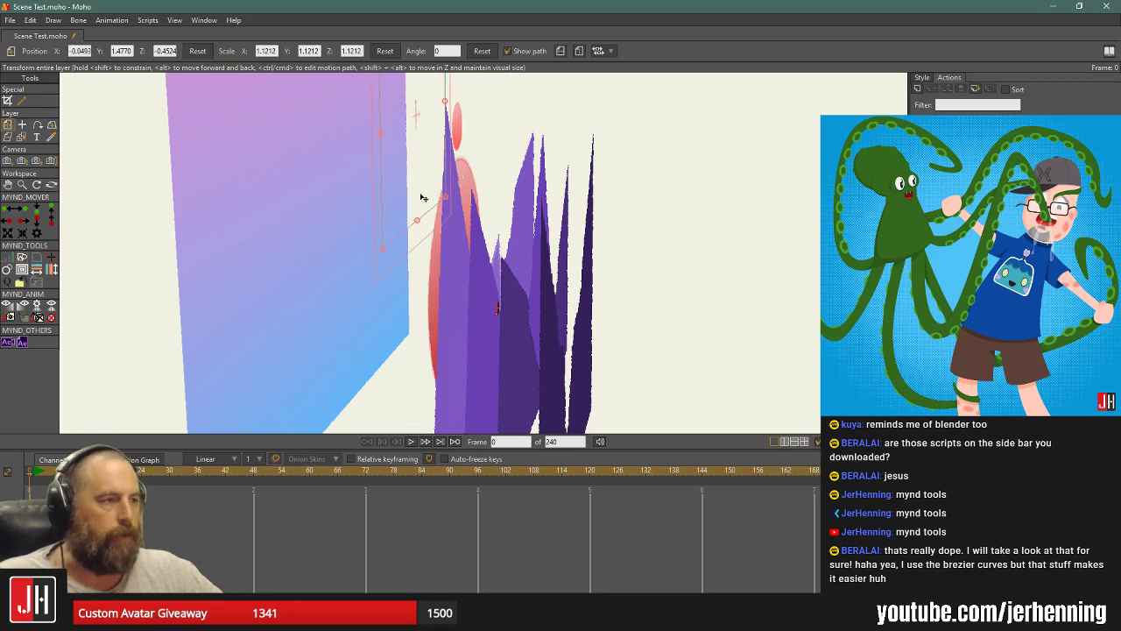
pyautogui.moveTo(423, 198); pyautogui.dragTo(251, 176)
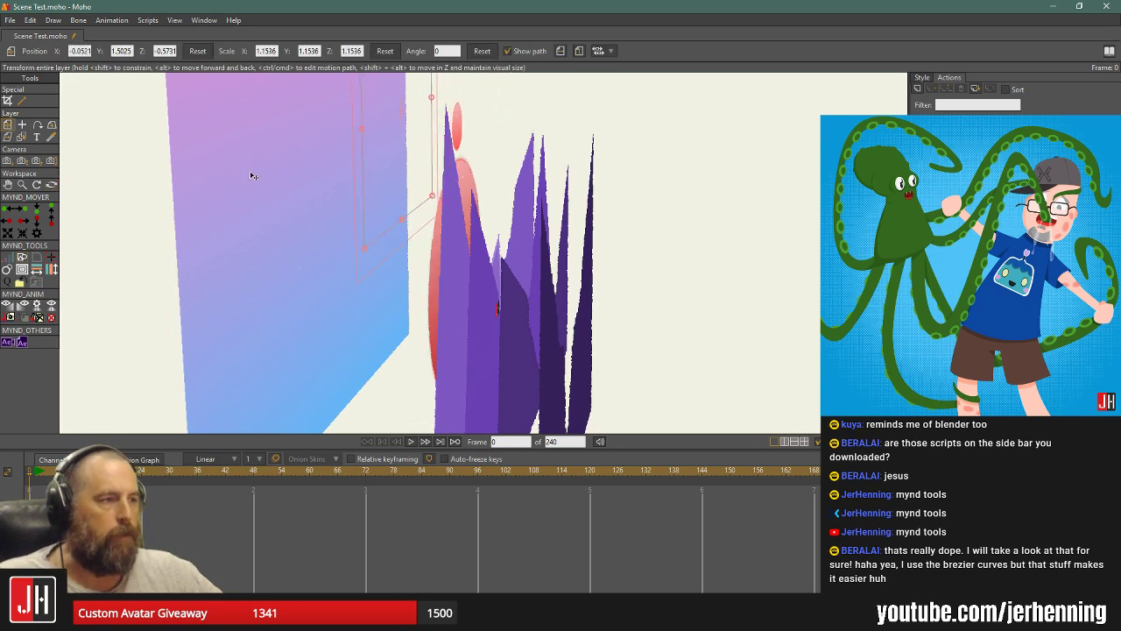
pyautogui.hotkey('ctrl', 'z')
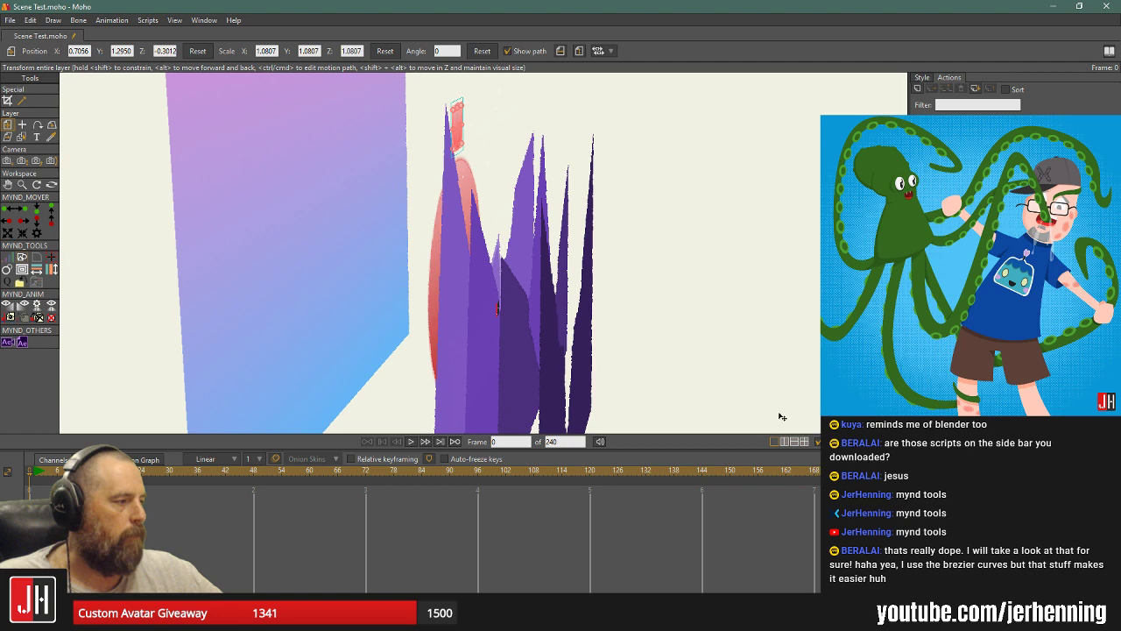
# Push the small moon back to Z about -0.44 and the large sun to Z about -0.21, maintaining their visual sizes.
pyautogui.moveTo(478, 202); pyautogui.dragTo(350, 176)
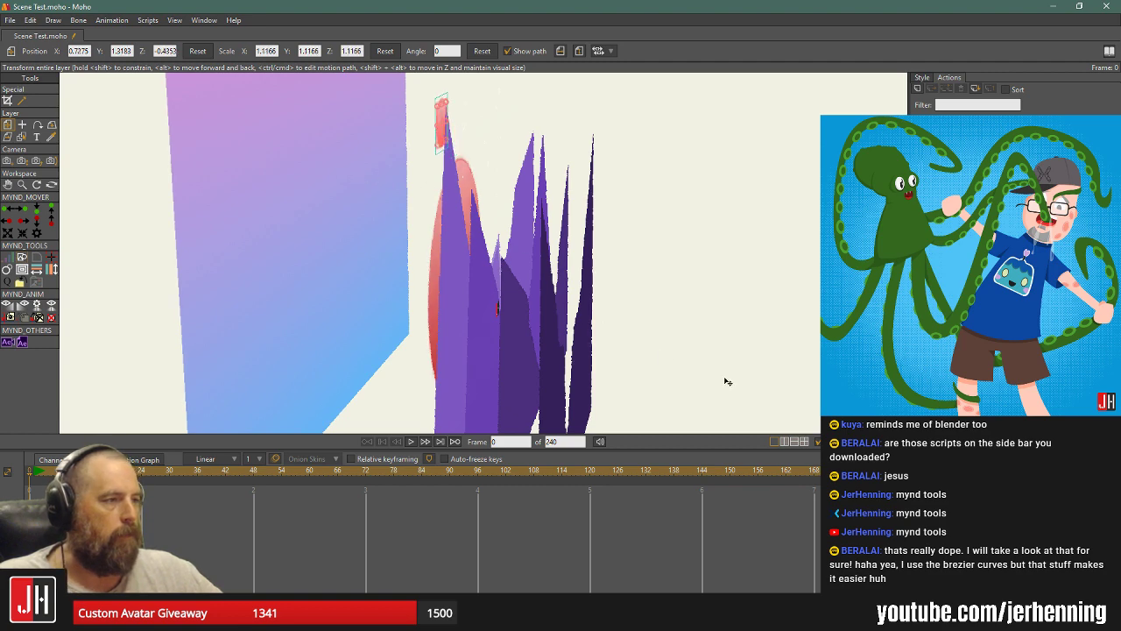
pyautogui.moveTo(514, 281); pyautogui.dragTo(417, 274)
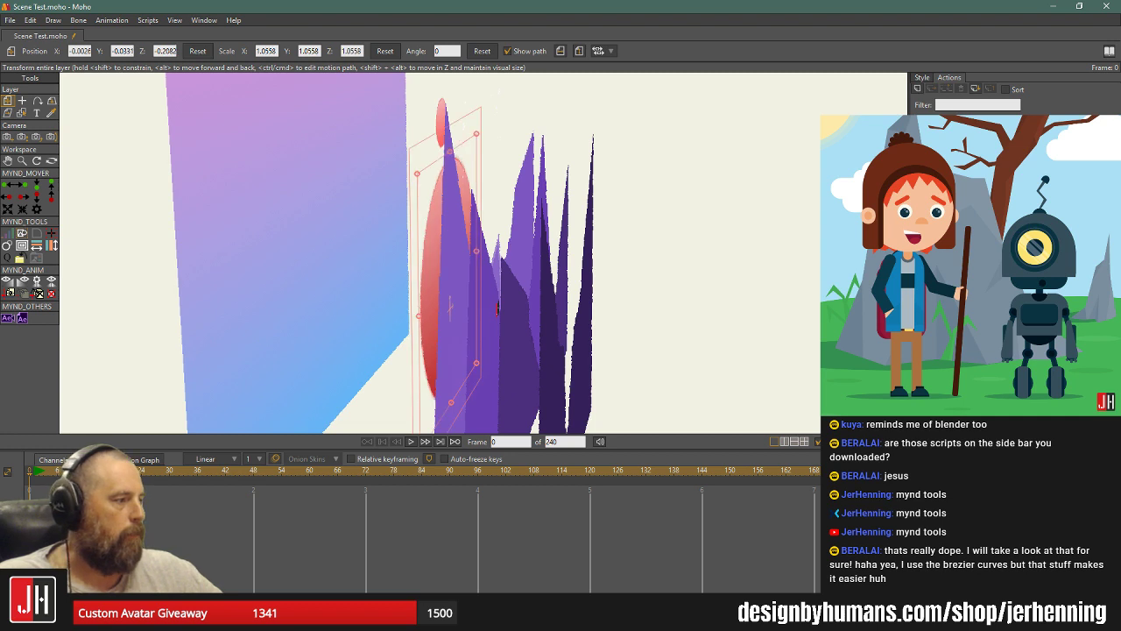
pyautogui.hotkey('ctrl', 'z')
# Push the layer just in front of the sun back to Z about -0.07 at constant visual size and check the default view.
pyautogui.moveTo(496, 252); pyautogui.dragTo(405, 253)
pyautogui.press('pagedown')
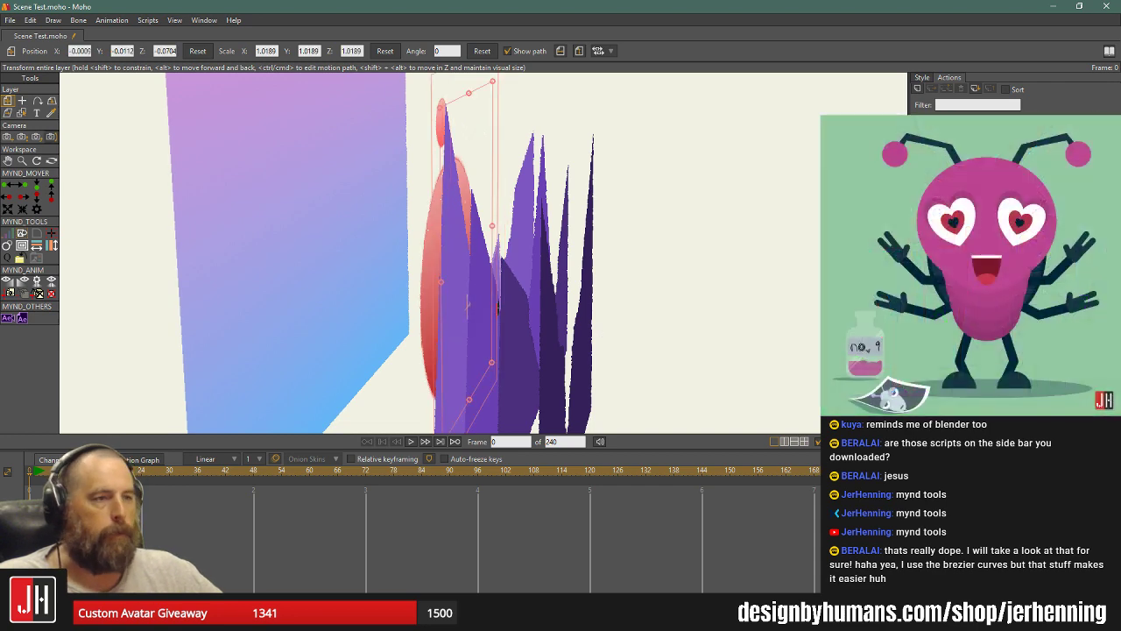
pyautogui.click(51, 161)
pyautogui.moveTo(155, 180); pyautogui.dragTo(406, 213)
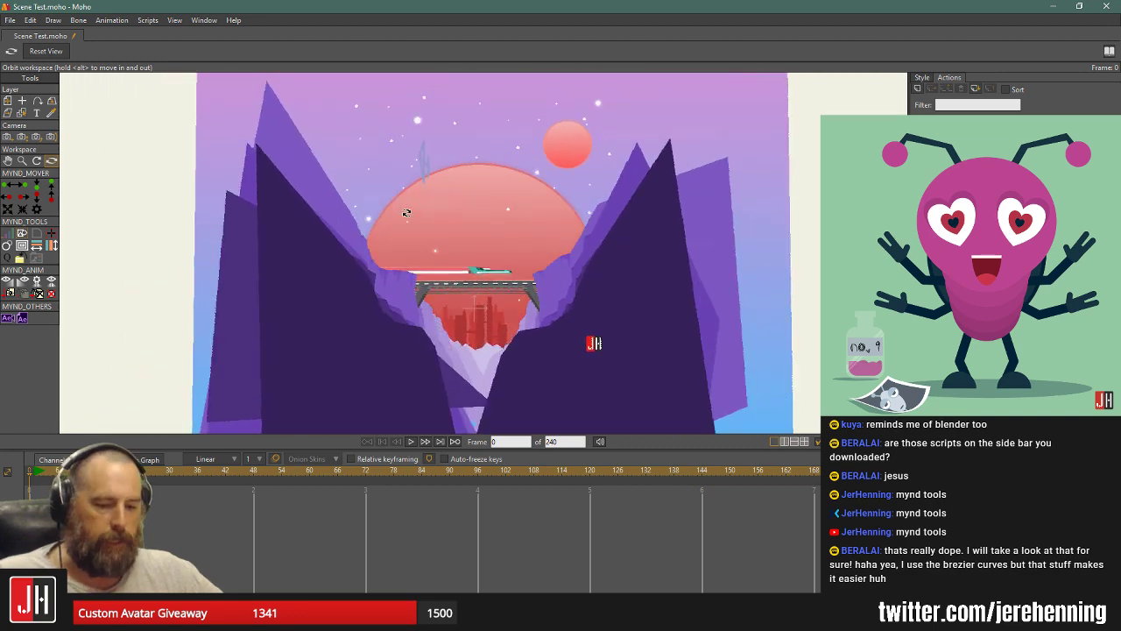
pyautogui.click(47, 51)
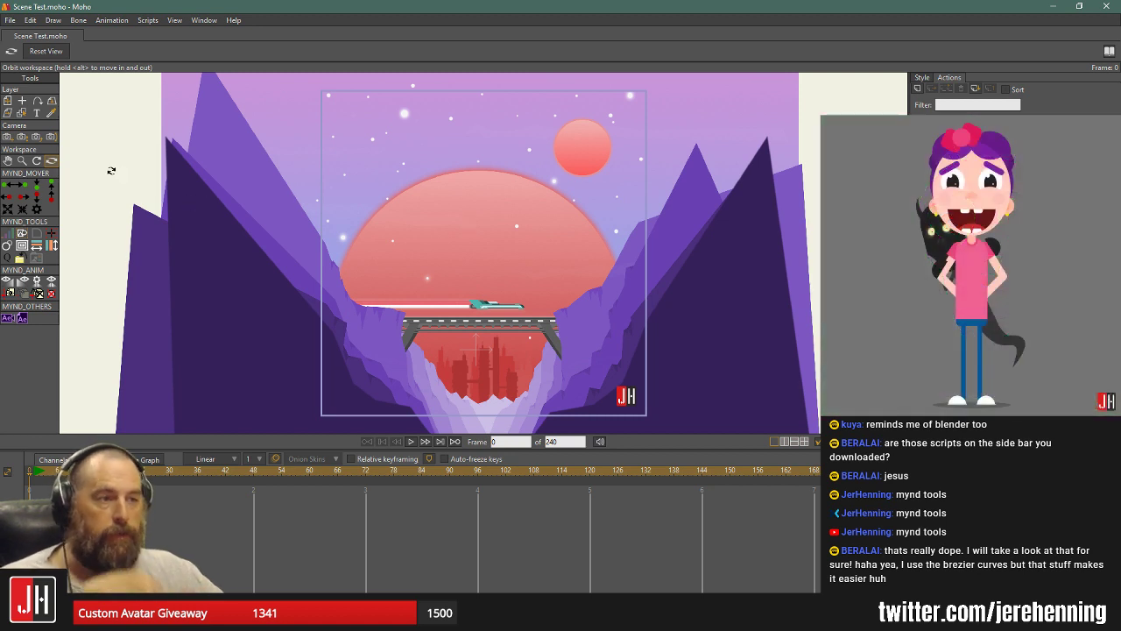
# Try rolling the camera and then panning and tilting it on the train-bridge scene.
pyautogui.click(36, 136)
pyautogui.moveTo(488, 254); pyautogui.dragTo(220, 187)
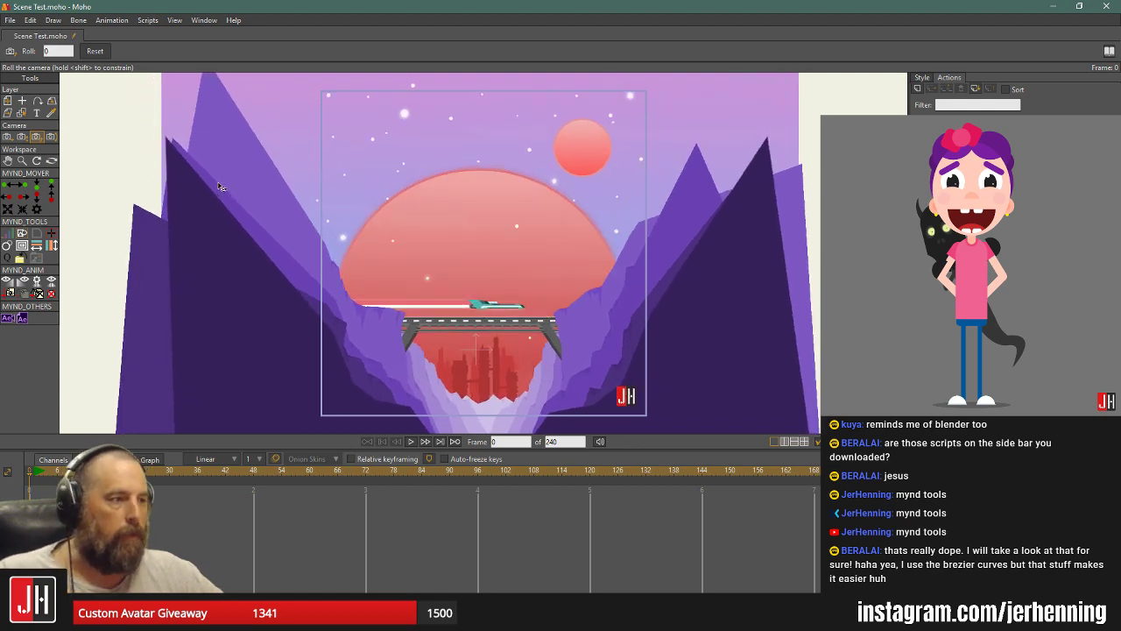
pyautogui.click(50, 137)
pyautogui.moveTo(411, 242)
pyautogui.mouseDown()
pyautogui.moveTo(504, 242)
pyautogui.moveTo(394, 240)
pyautogui.mouseUp()
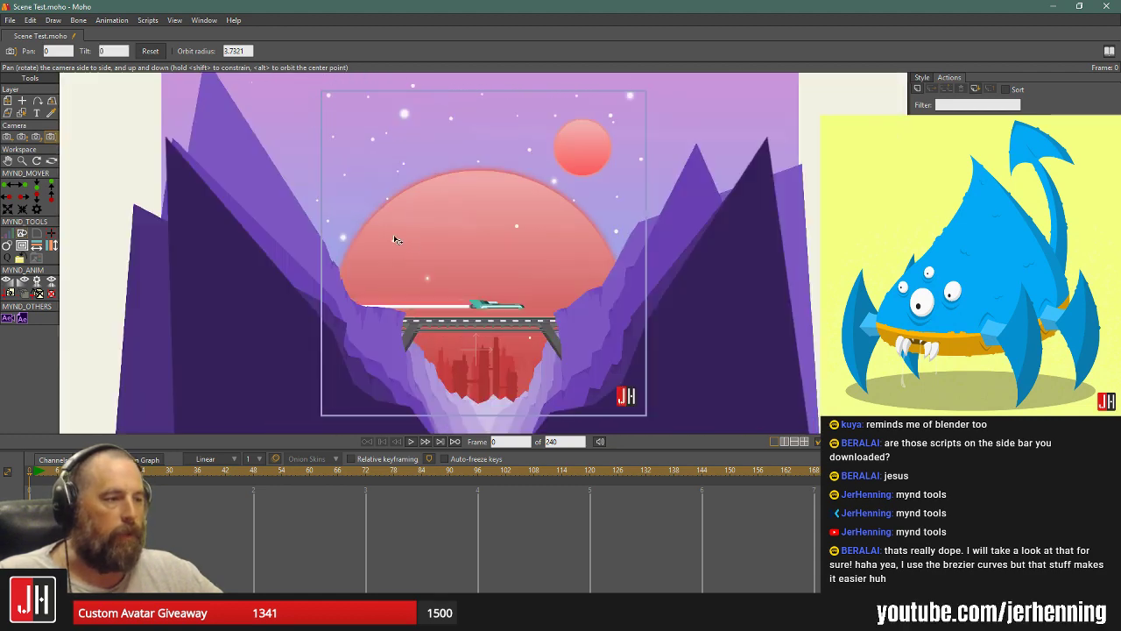
pyautogui.scroll(5, 450, 271)
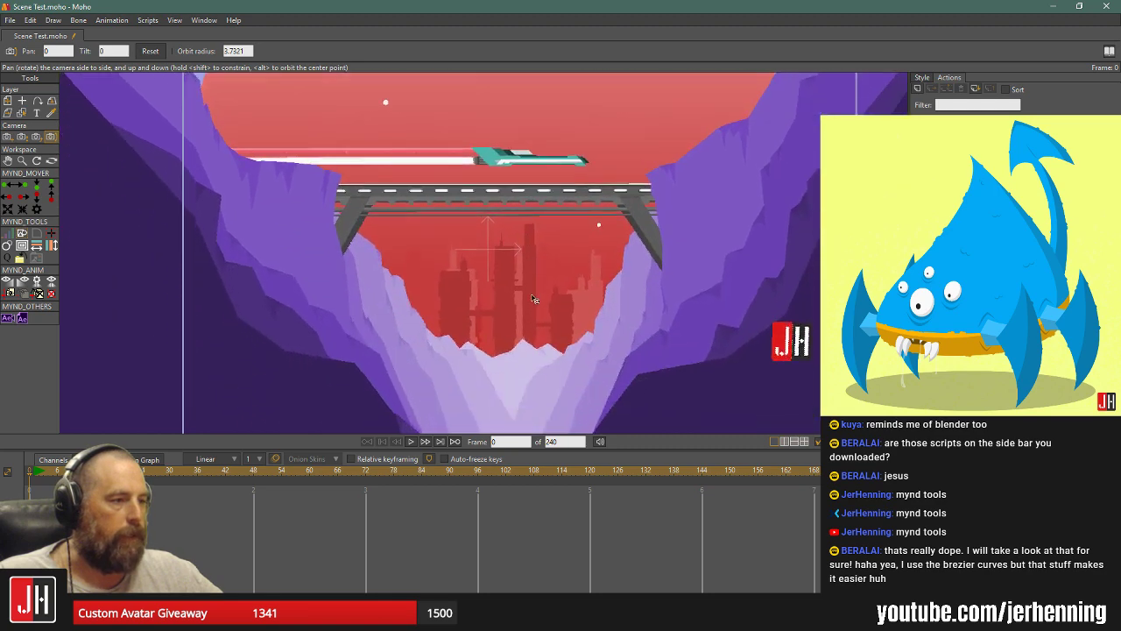
pyautogui.moveTo(531, 296)
pyautogui.mouseDown()
pyautogui.moveTo(542, 279)
pyautogui.moveTo(539, 313)
pyautogui.mouseUp()
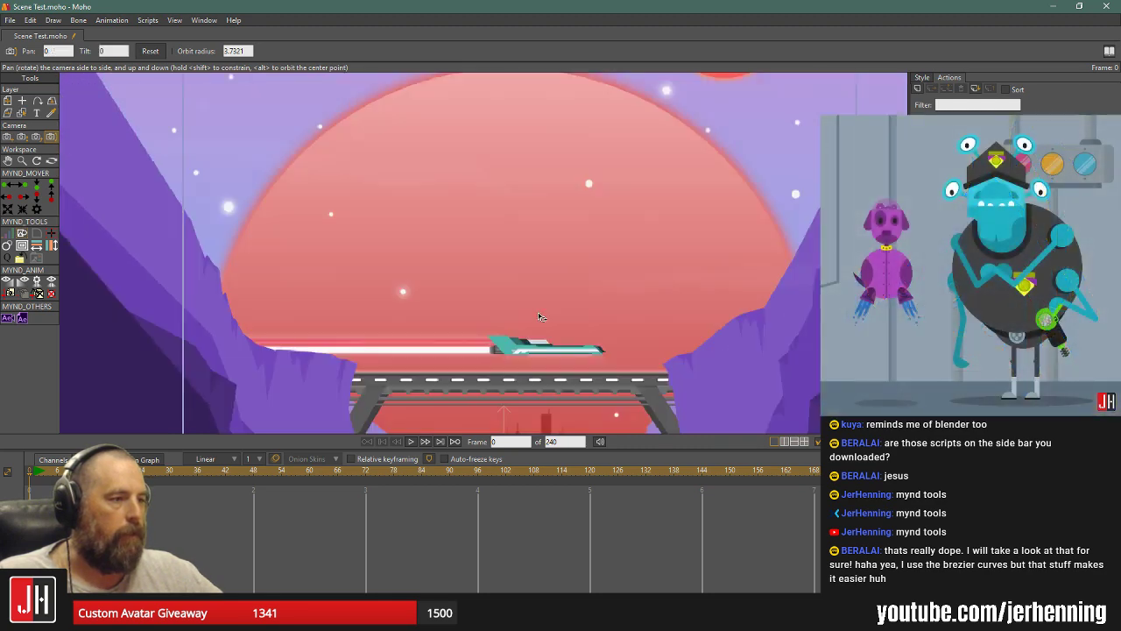
pyautogui.scroll(-6, 538, 313)
pyautogui.scroll(3, 539, 312)
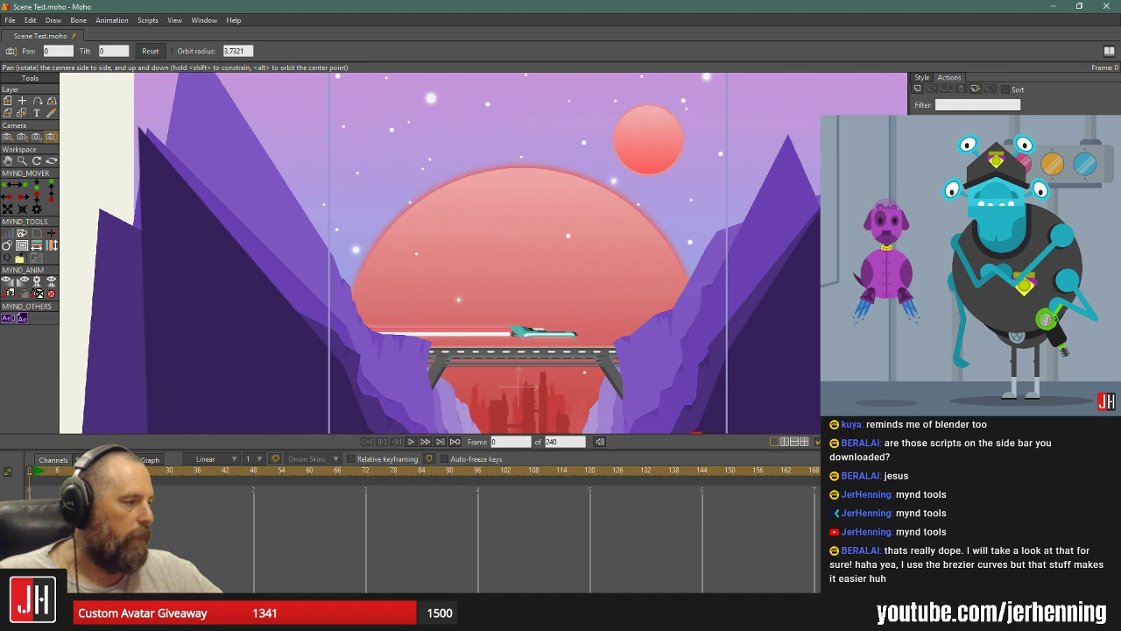
# Examine the depth spacing between the sky, sun, bridge and mountain layers from angled views.
pyautogui.click(51, 160)
pyautogui.moveTo(368, 263); pyautogui.dragTo(338, 230)
pyautogui.scroll(3, 442, 312)
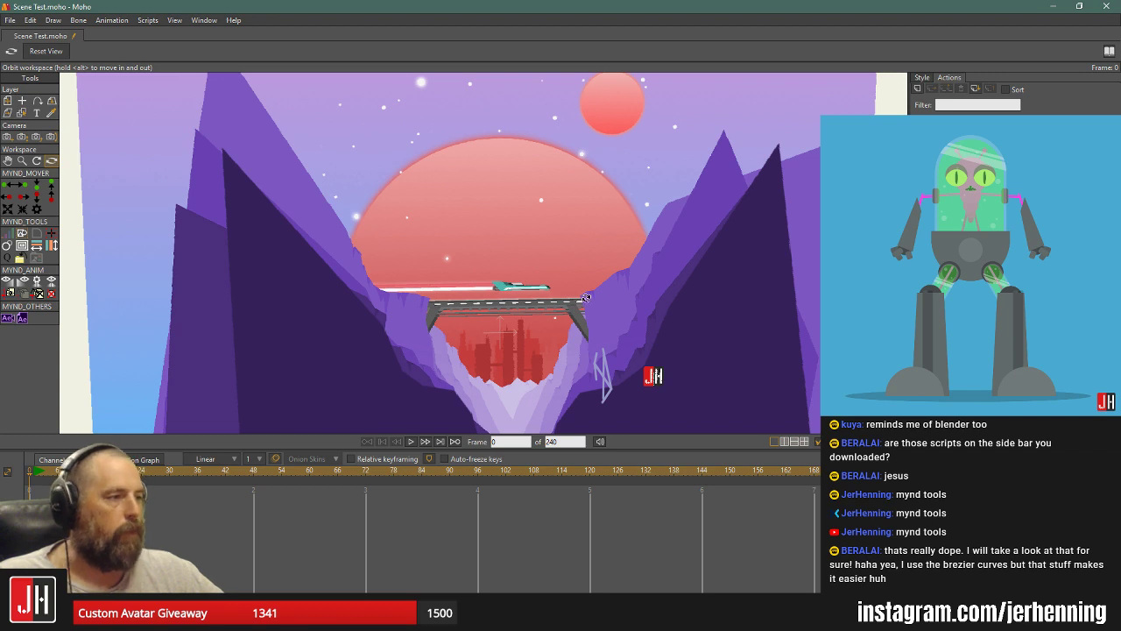
pyautogui.scroll(-6, 578, 308)
pyautogui.scroll(3, 579, 312)
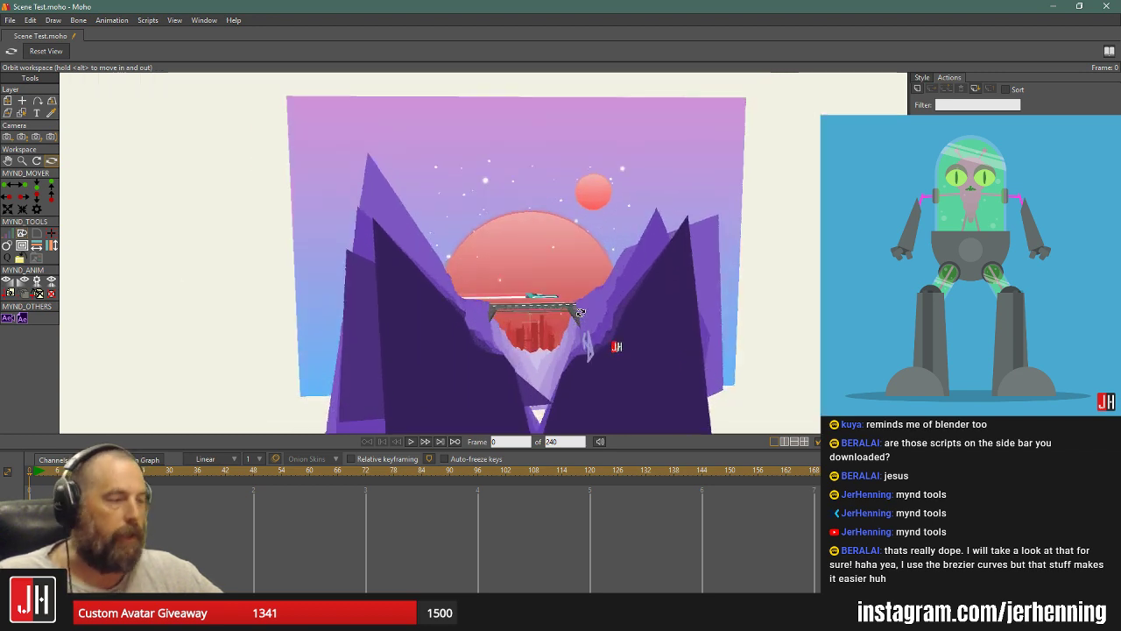
pyautogui.press('t')
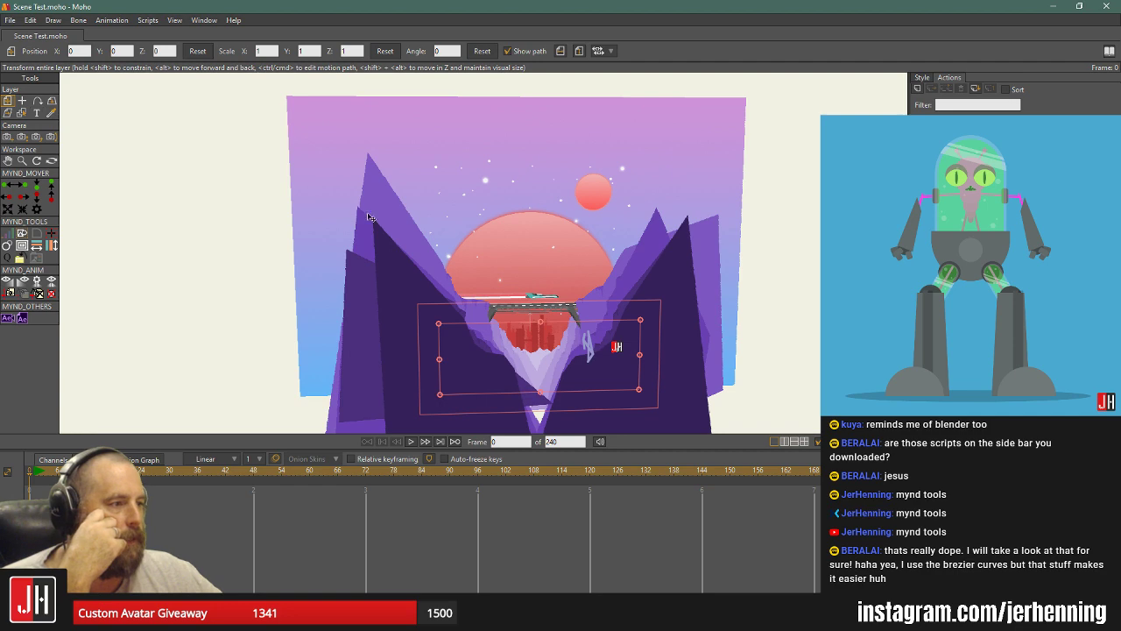
pyautogui.scroll(2, 558, 352)
pyautogui.scroll(1, 560, 355)
pyautogui.scroll(-2, 561, 355)
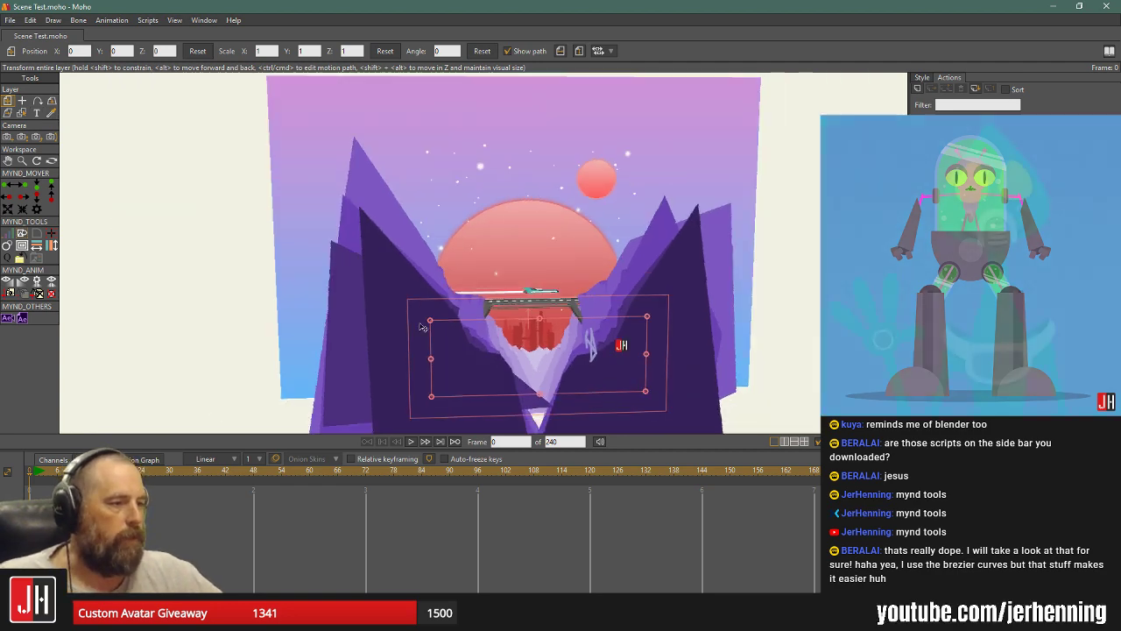
# Working from a side view, bring the selected layer forward to Z about 0.55 while maintaining its visual size.
pyautogui.click(51, 161)
pyautogui.moveTo(515, 328); pyautogui.dragTo(706, 320)
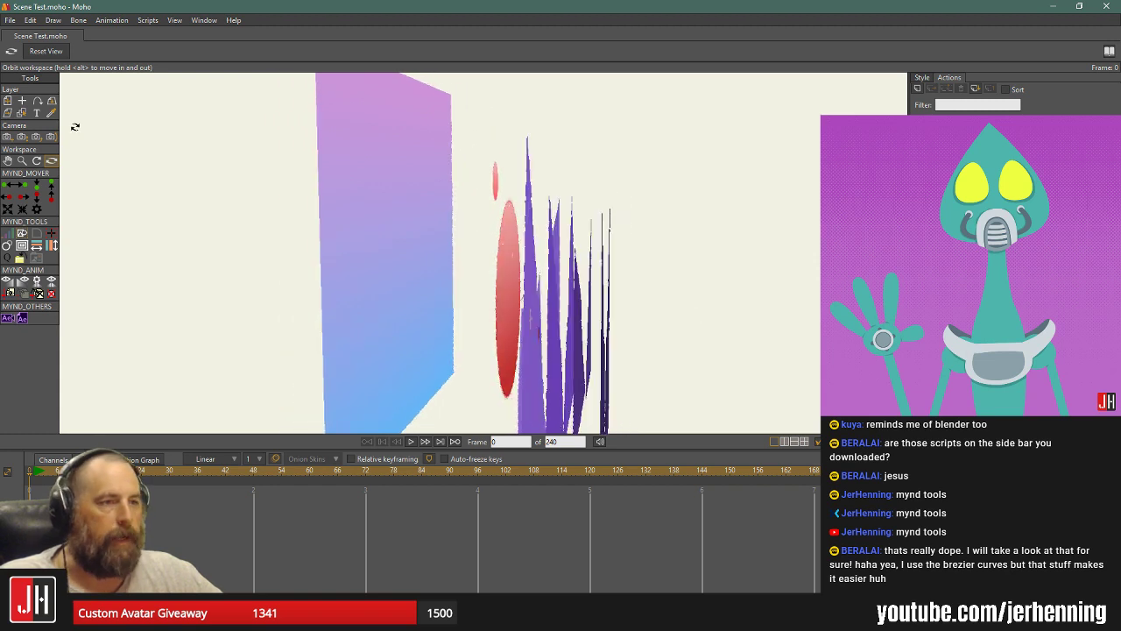
pyautogui.click(7, 101)
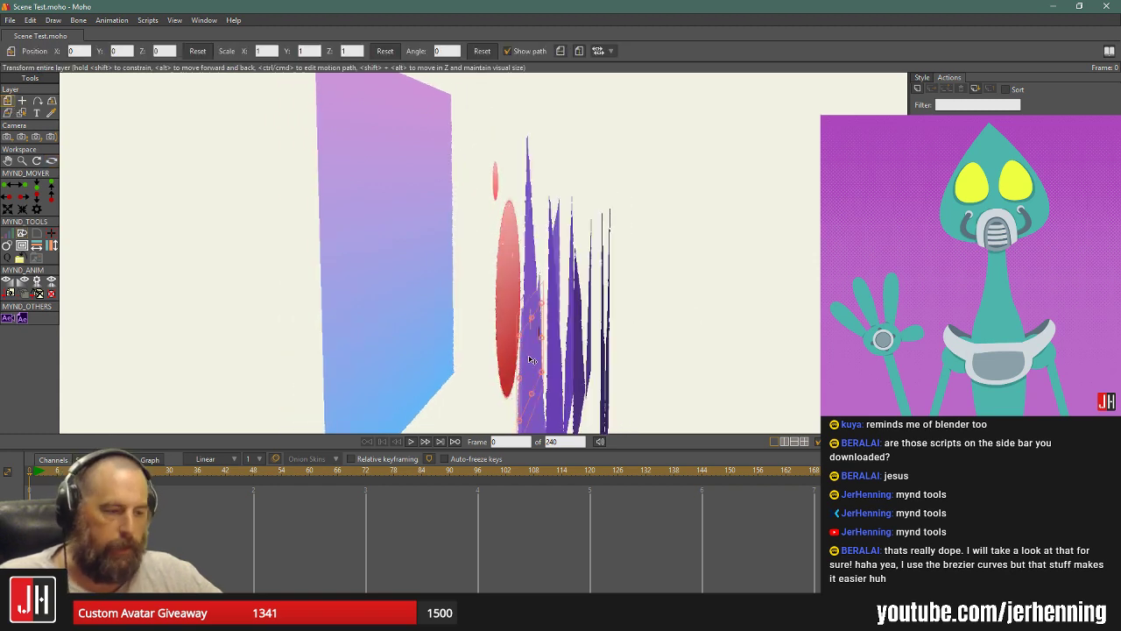
pyautogui.moveTo(529, 359); pyautogui.dragTo(819, 375)
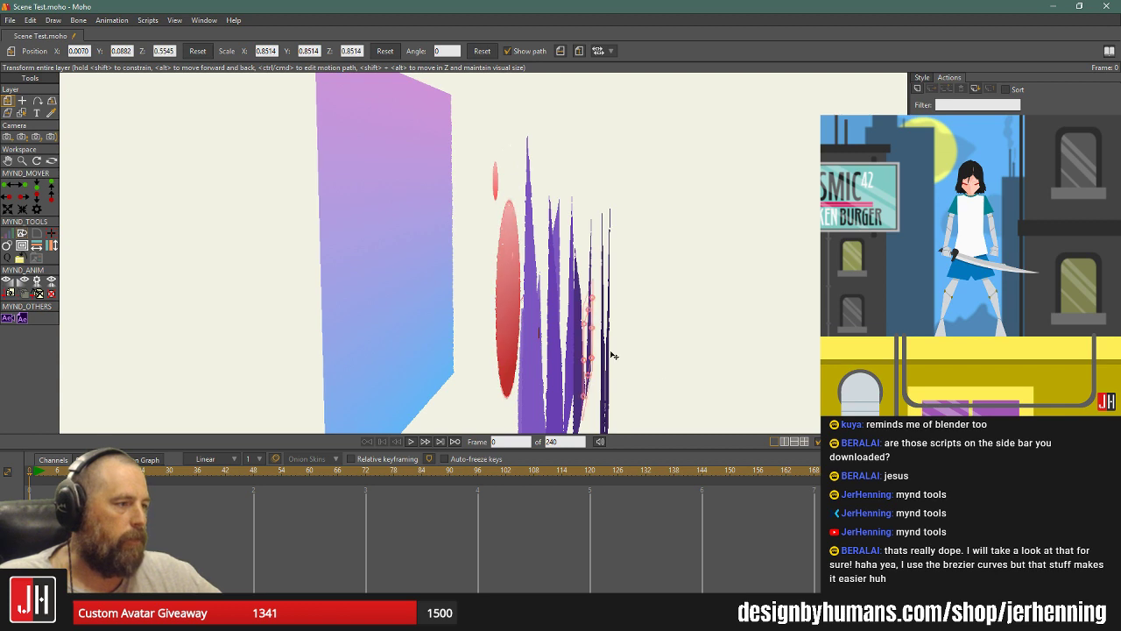
pyautogui.moveTo(592, 343); pyautogui.dragTo(655, 344)
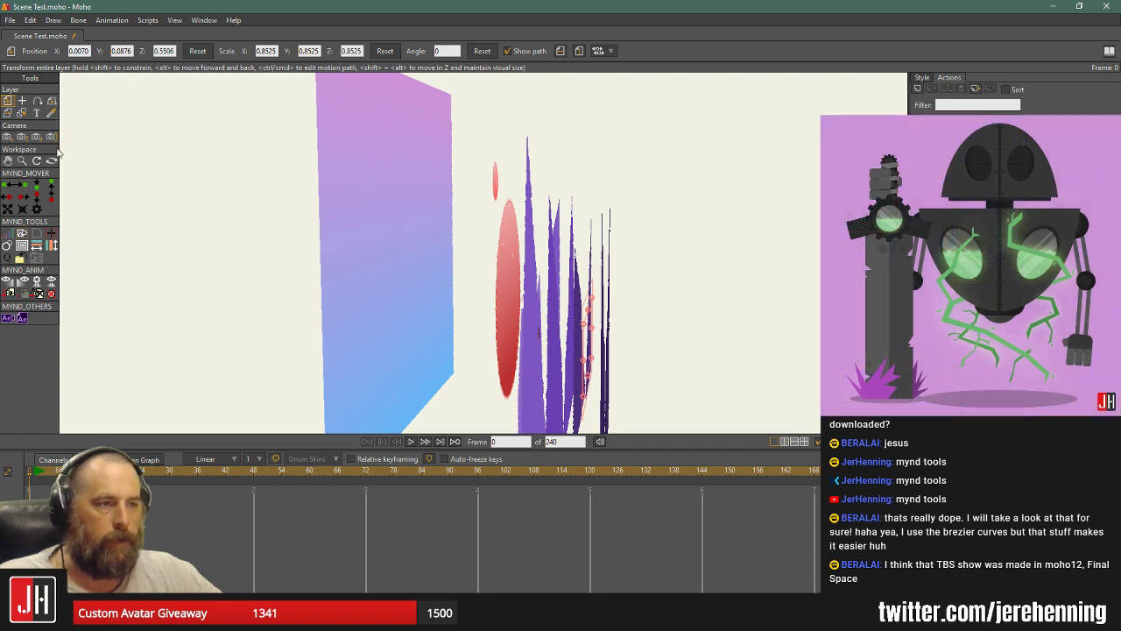
# Examine the bridge, train and city skyline between the mountains from slightly rotated views and up close.
pyautogui.click(51, 161)
pyautogui.moveTo(561, 266); pyautogui.dragTo(359, 260)
pyautogui.scroll(4, 442, 331)
pyautogui.moveTo(583, 369); pyautogui.dragTo(619, 344)
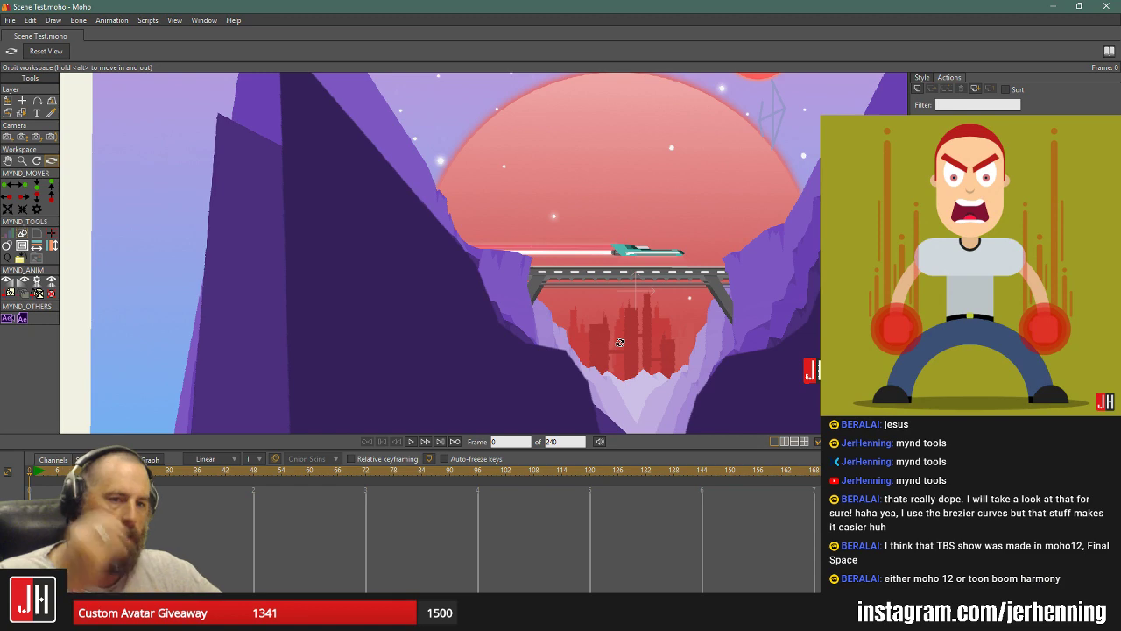
pyautogui.moveTo(635, 347)
pyautogui.mouseDown()
pyautogui.moveTo(621, 337)
pyautogui.moveTo(537, 362)
pyautogui.moveTo(462, 356)
pyautogui.moveTo(620, 345)
pyautogui.mouseUp()
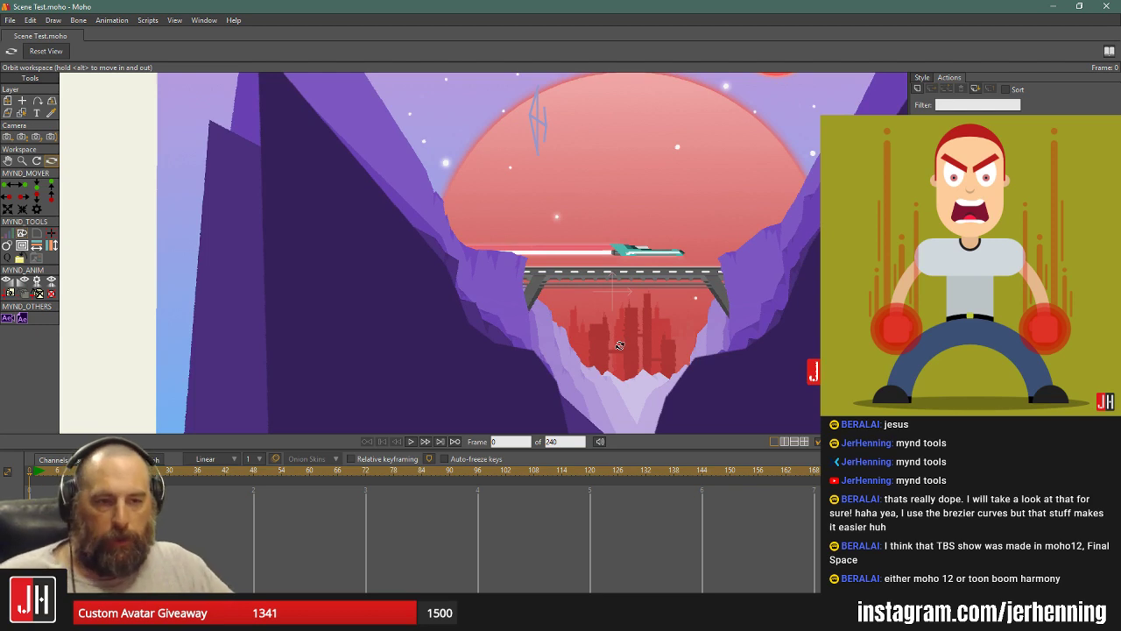
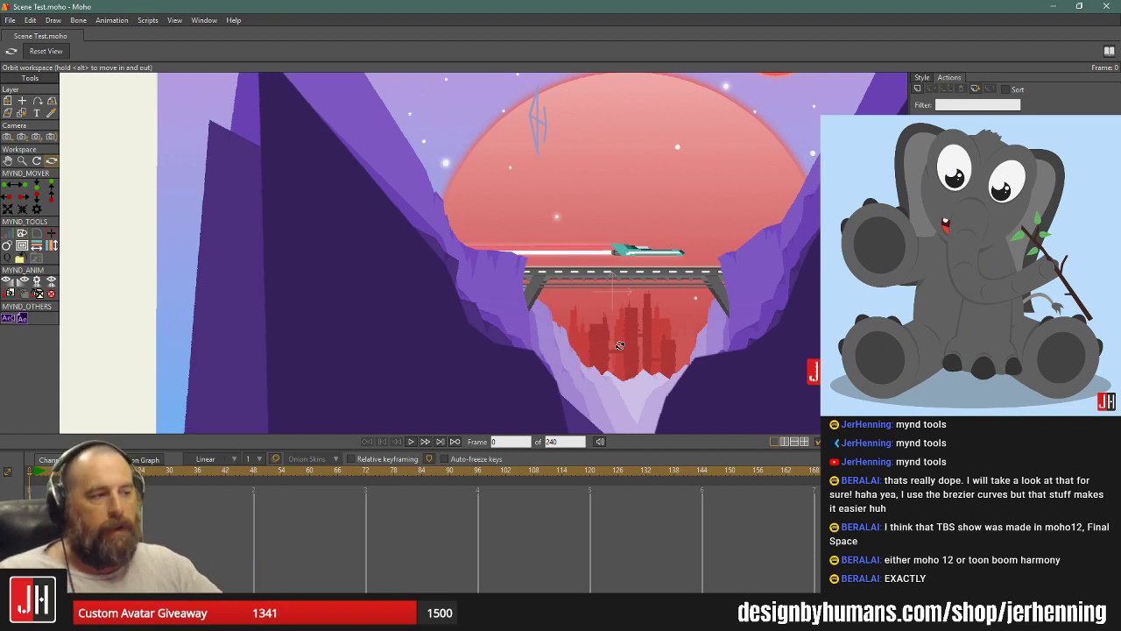
pyautogui.moveTo(657, 241)
pyautogui.mouseDown()
pyautogui.moveTo(453, 250)
pyautogui.moveTo(642, 251)
pyautogui.mouseUp()
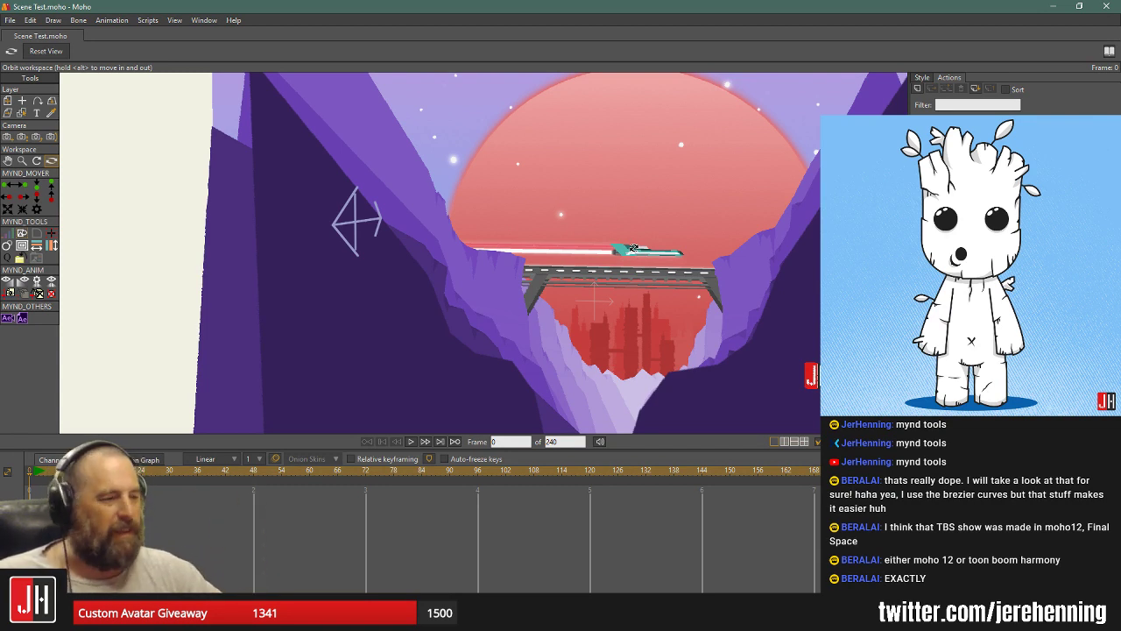
pyautogui.moveTo(602, 237); pyautogui.dragTo(651, 333)
pyautogui.scroll(4, 705, 312)
pyautogui.scroll(2, 603, 354)
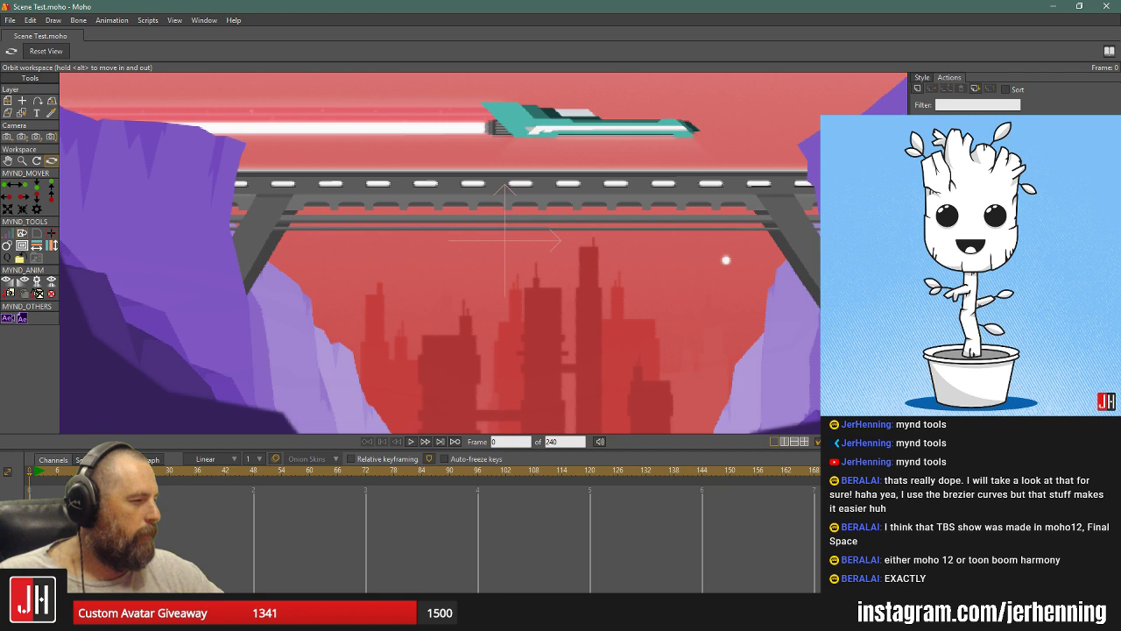
# Select the city skyline layer below the bridge and push it back to Z about -0.69 at constant visual size.
pyautogui.keyDown('alt'); pyautogui.rightClick(469, 364); pyautogui.keyUp('alt')
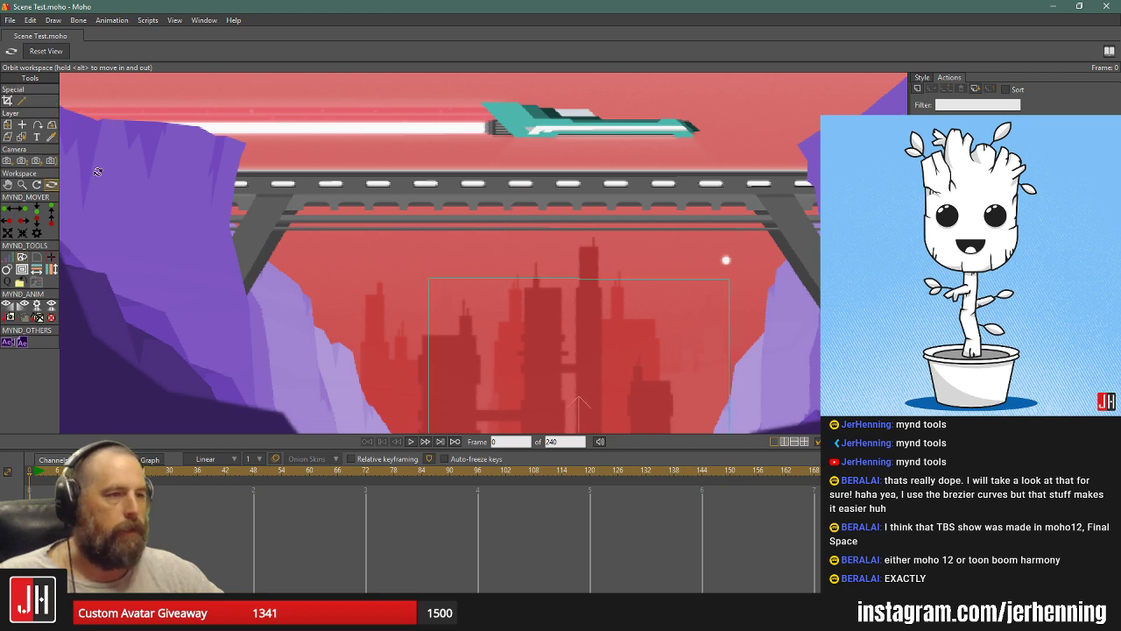
pyautogui.click(8, 124)
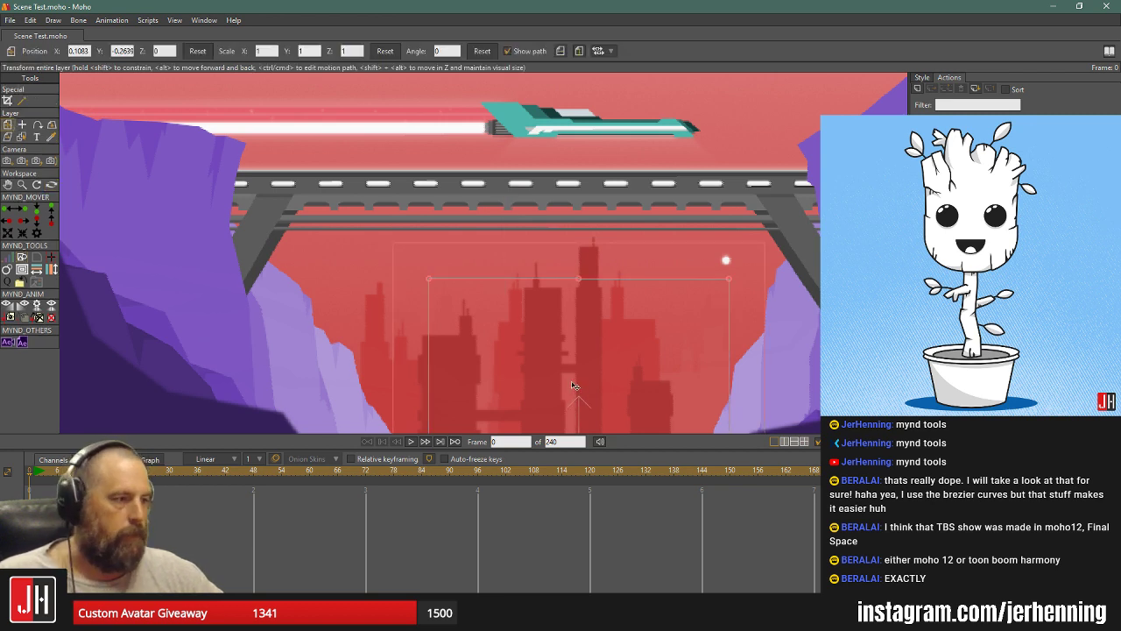
pyautogui.moveTo(572, 382); pyautogui.dragTo(653, 433)
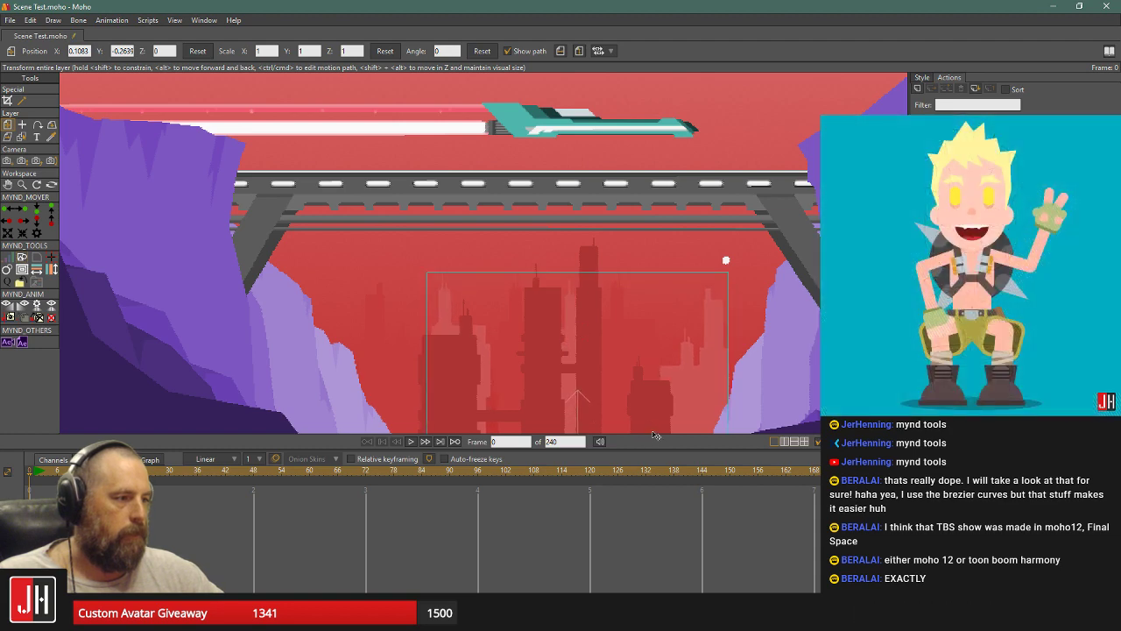
pyautogui.click(51, 184)
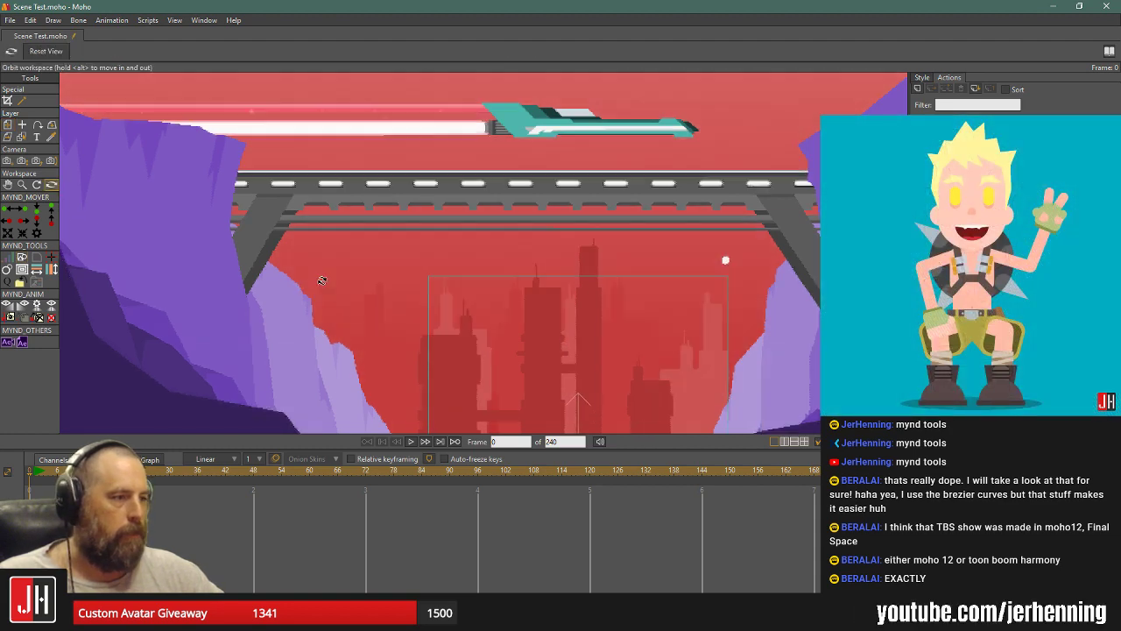
pyautogui.moveTo(321, 281); pyautogui.dragTo(408, 317)
pyautogui.click(8, 125)
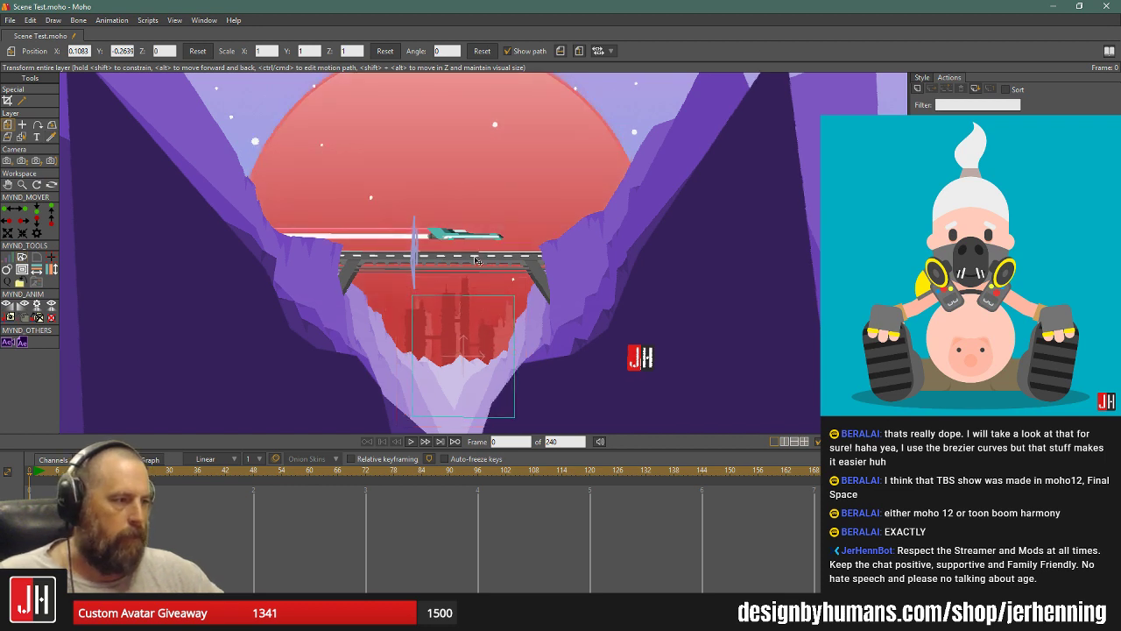
pyautogui.moveTo(475, 260); pyautogui.dragTo(468, 188)
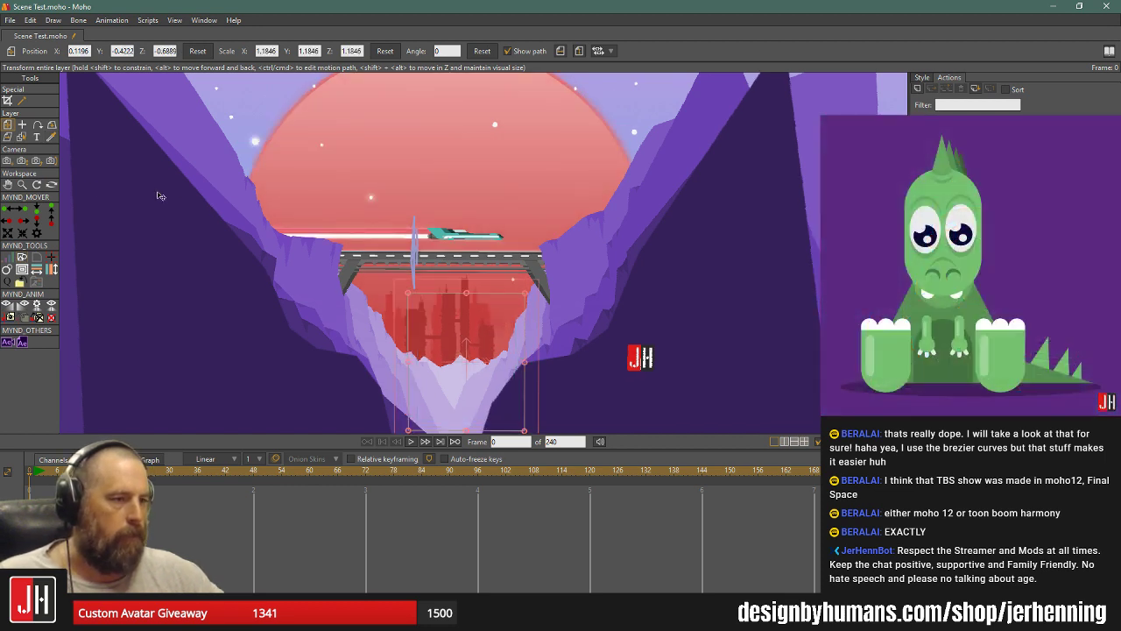
# Bring the city skyline layer forward to Z about -0.28 while maintaining its visual size.
pyautogui.click(51, 184)
pyautogui.moveTo(377, 298)
pyautogui.mouseDown()
pyautogui.moveTo(628, 303)
pyautogui.moveTo(512, 316)
pyautogui.moveTo(361, 310)
pyautogui.mouseUp()
pyautogui.click(9, 125)
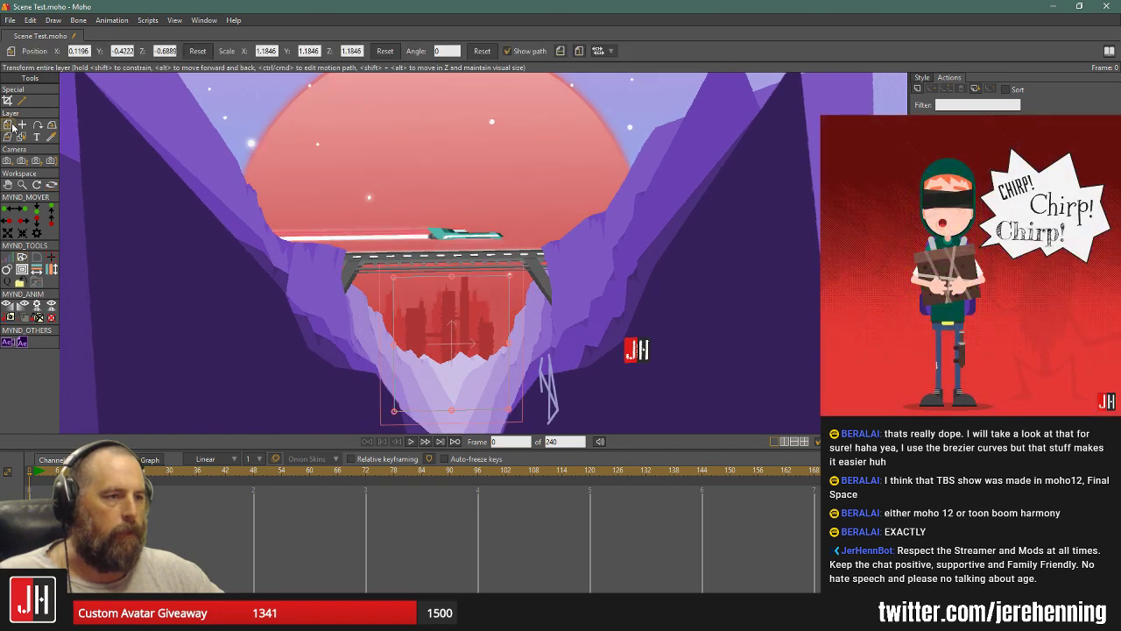
pyautogui.moveTo(473, 291); pyautogui.dragTo(559, 455)
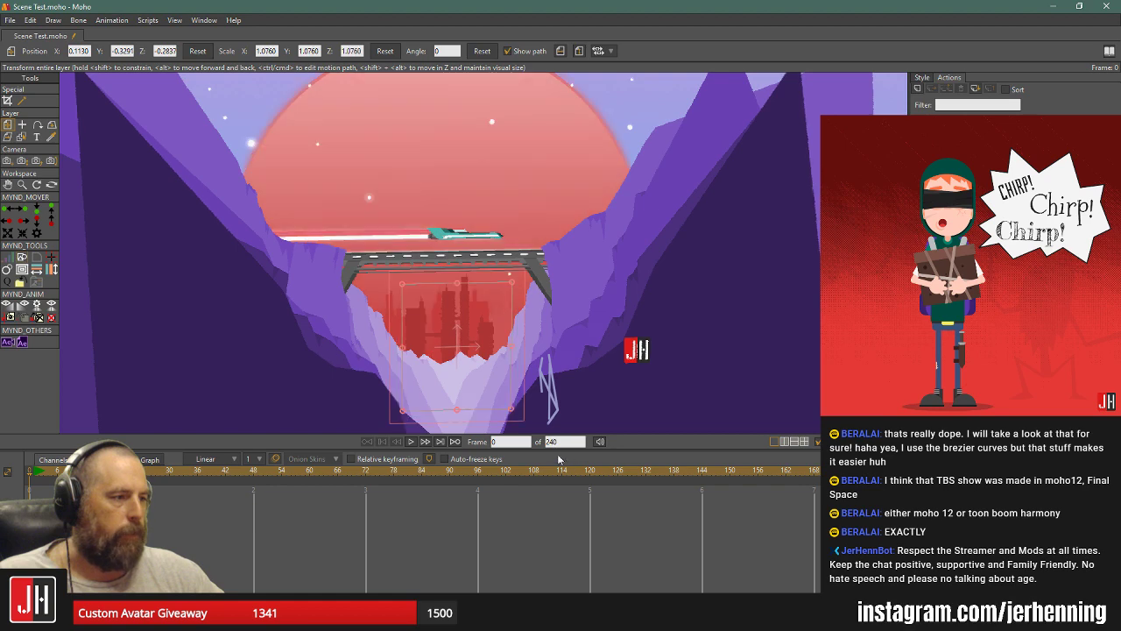
# Try a further depth adjustment of the city skyline layer and check it from different angles.
pyautogui.click(51, 185)
pyautogui.moveTo(326, 275)
pyautogui.mouseDown()
pyautogui.moveTo(536, 266)
pyautogui.moveTo(337, 265)
pyautogui.mouseUp()
pyautogui.click(7, 125)
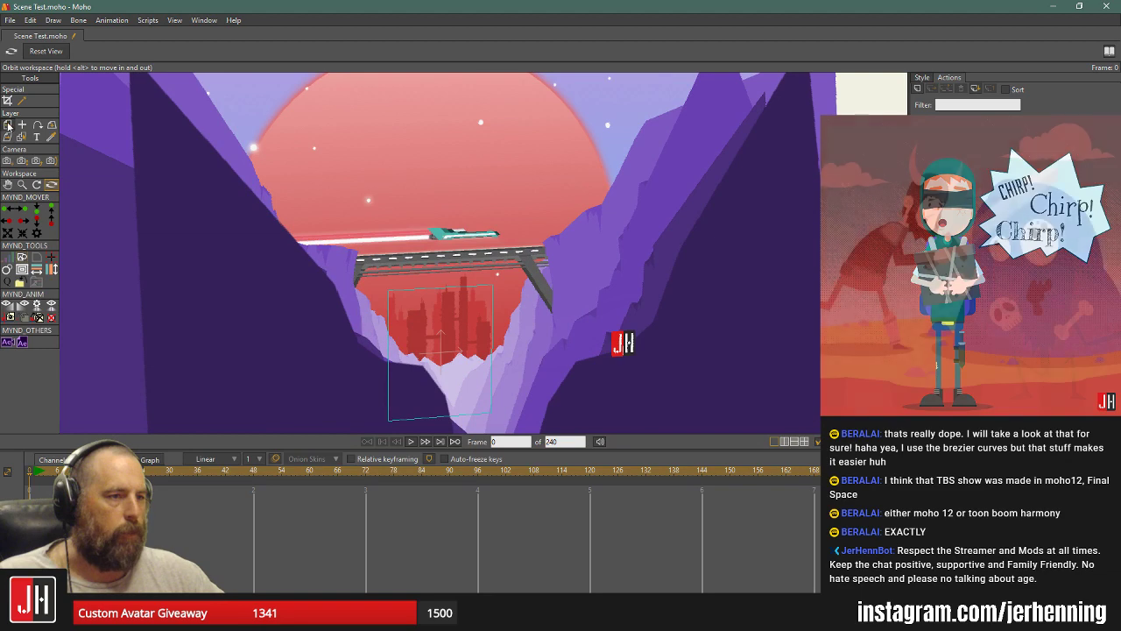
pyautogui.moveTo(473, 355); pyautogui.dragTo(497, 374)
pyautogui.click(52, 184)
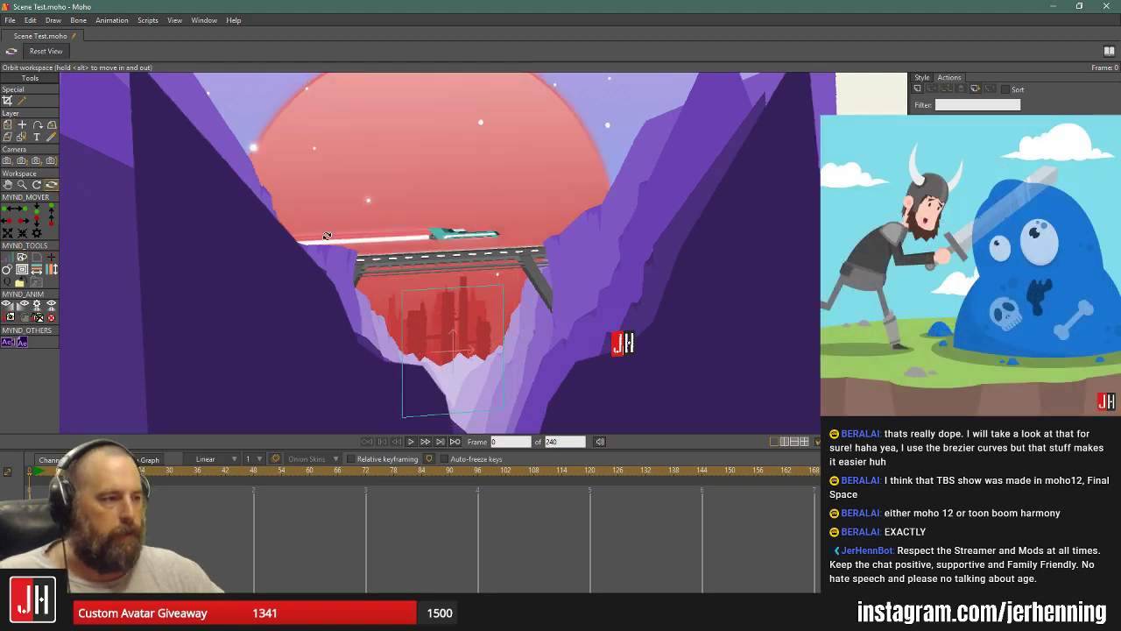
pyautogui.moveTo(328, 236); pyautogui.dragTo(255, 217)
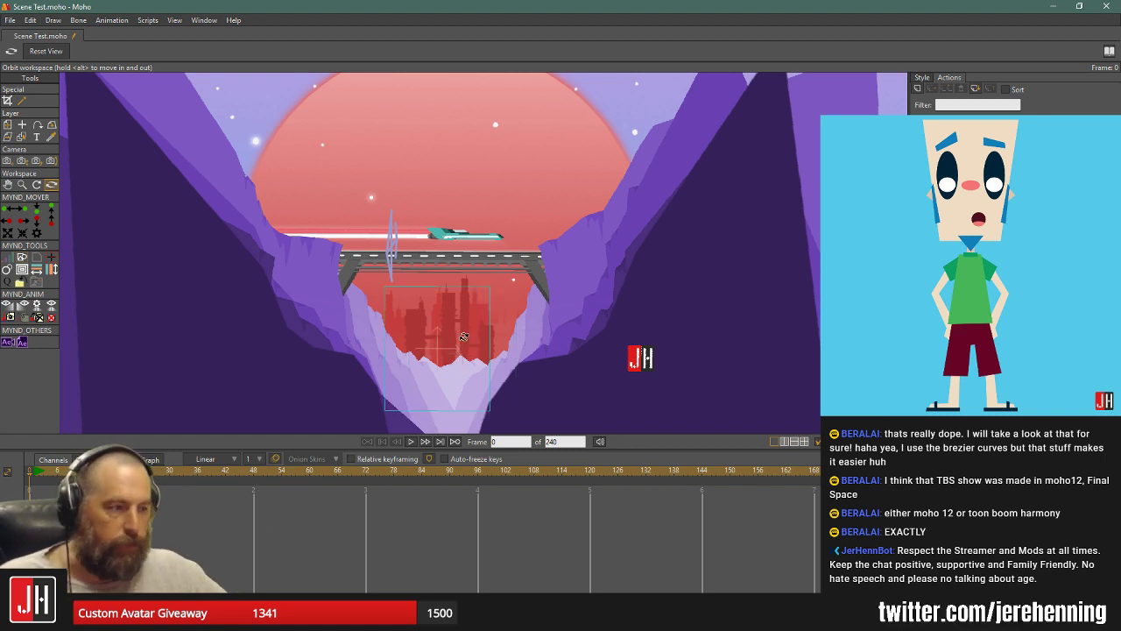
pyautogui.moveTo(464, 336); pyautogui.dragTo(468, 348)
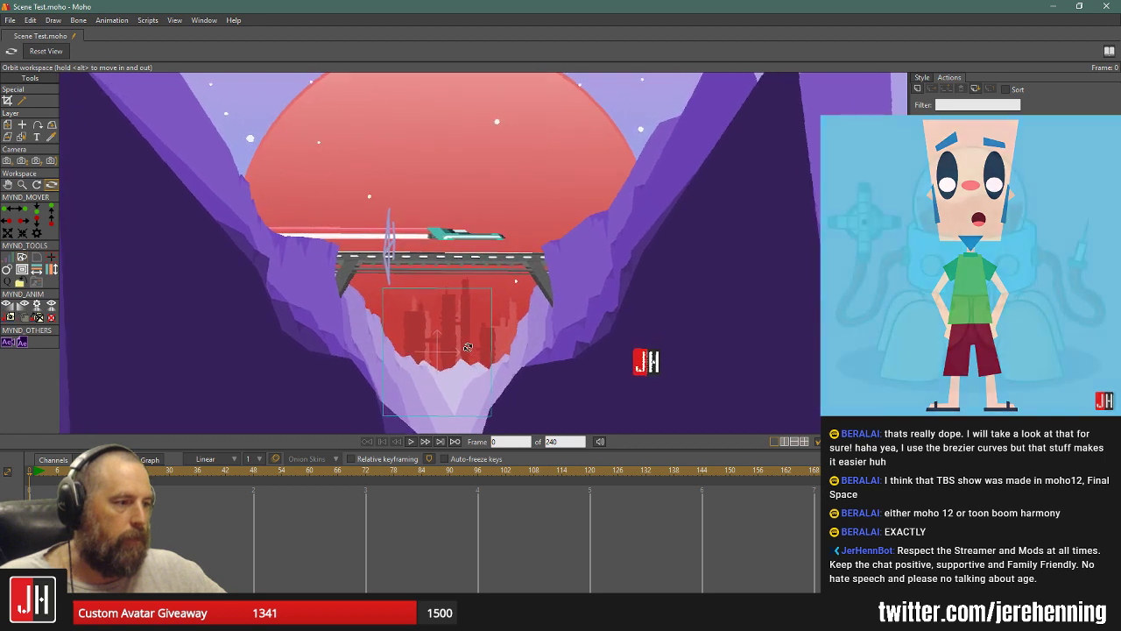
pyautogui.press('m')
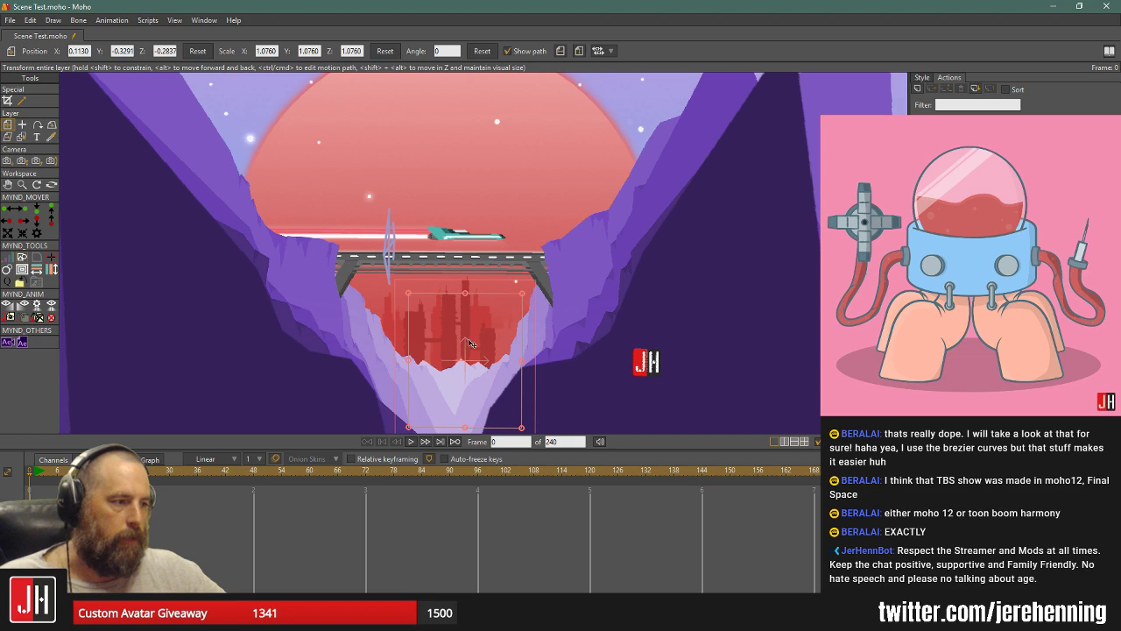
# Fine-tune the depth of the city skyline layer from a slightly rotated view and check its placement behind the valley.
pyautogui.click(51, 184)
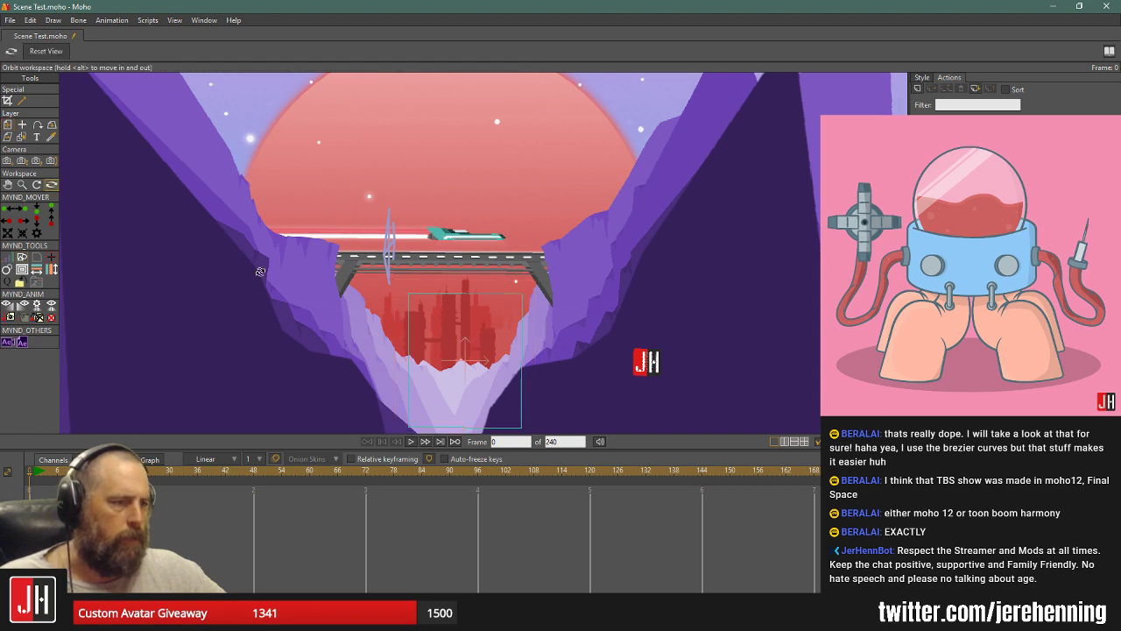
pyautogui.moveTo(421, 254); pyautogui.dragTo(341, 294)
pyautogui.click(7, 126)
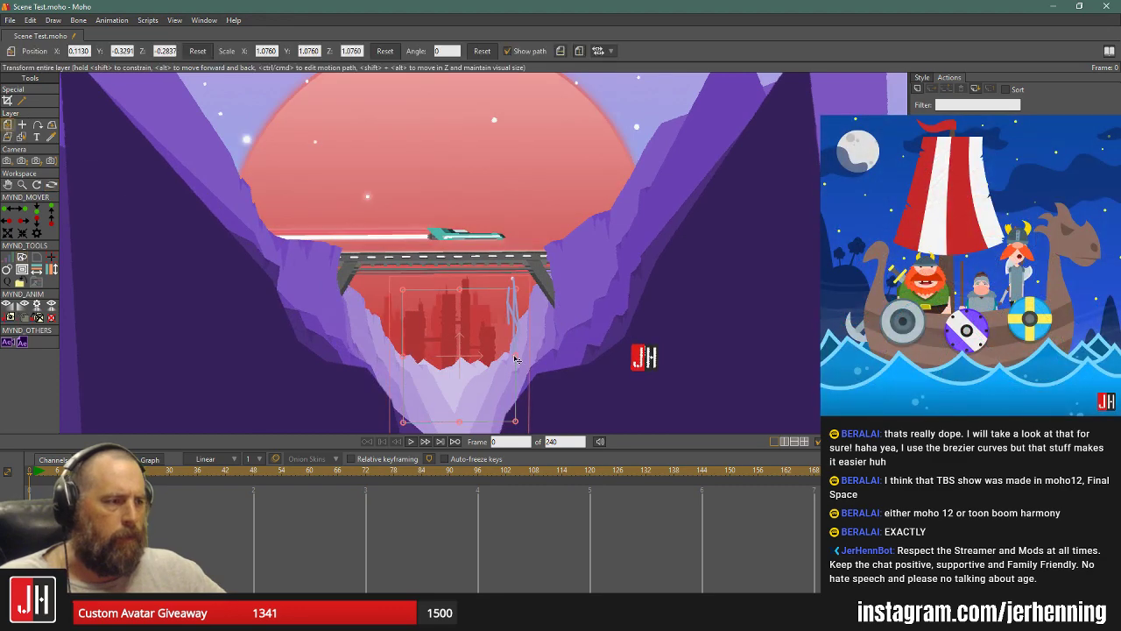
pyautogui.moveTo(487, 332); pyautogui.dragTo(488, 334)
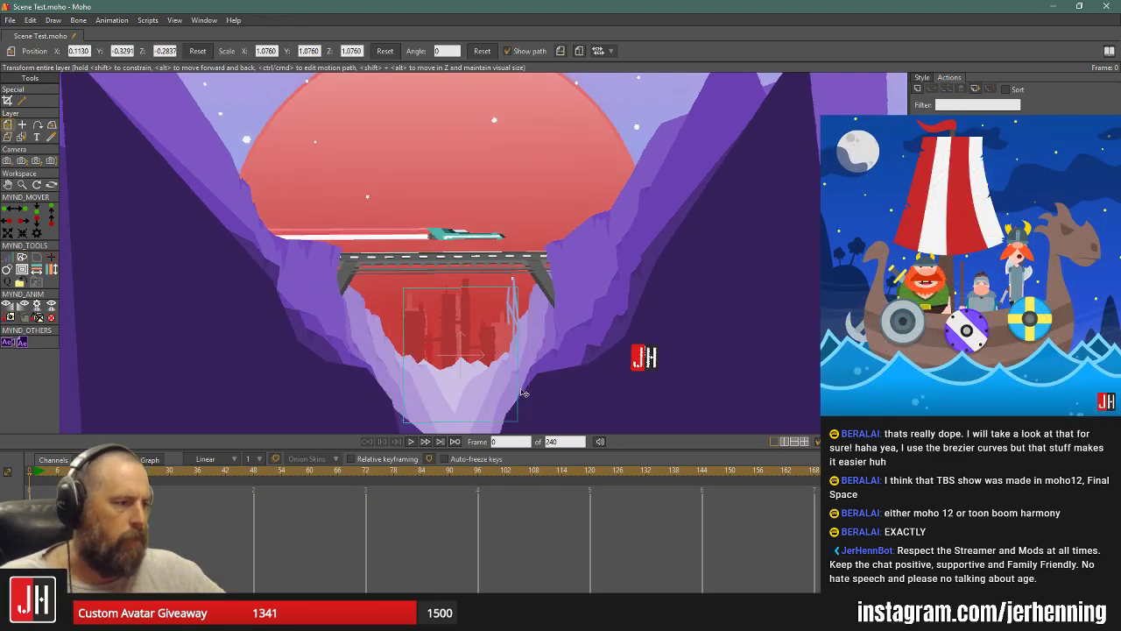
pyautogui.moveTo(521, 393); pyautogui.dragTo(522, 392)
pyautogui.click(50, 184)
pyautogui.moveTo(377, 229); pyautogui.dragTo(188, 222)
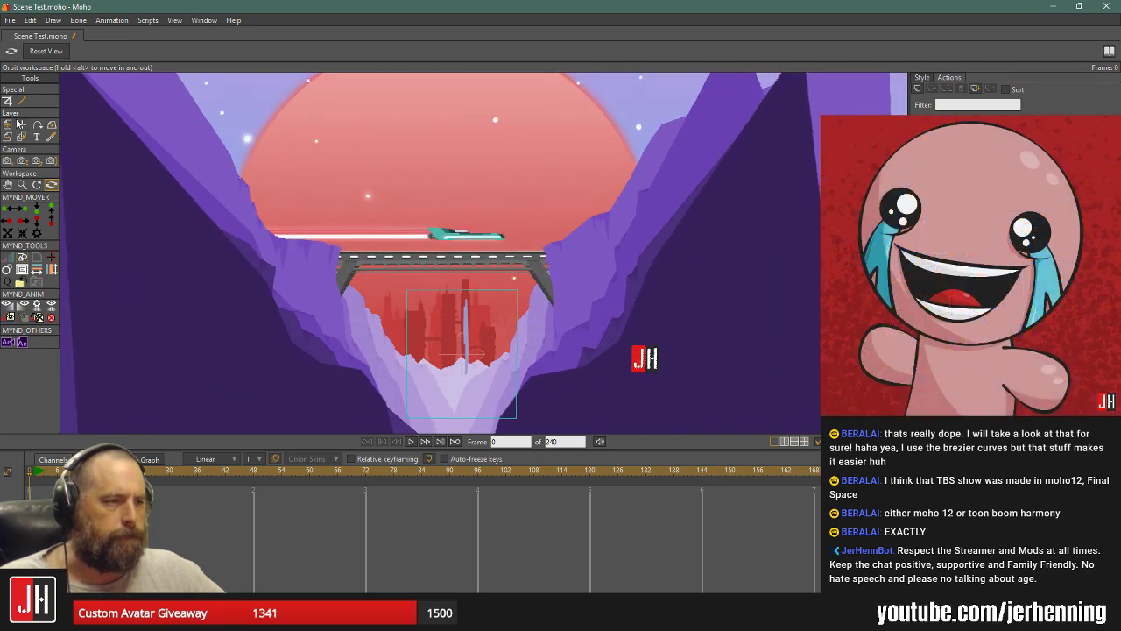
# Set the selected city skyline layer to Z about -0.16 while maintaining its visual size.
pyautogui.press('m')
pyautogui.moveTo(444, 325); pyautogui.dragTo(442, 308)
# Split the workspace into two side-by-side views and orbit only the second one to see the layers' depth.
pyautogui.click(795, 443)
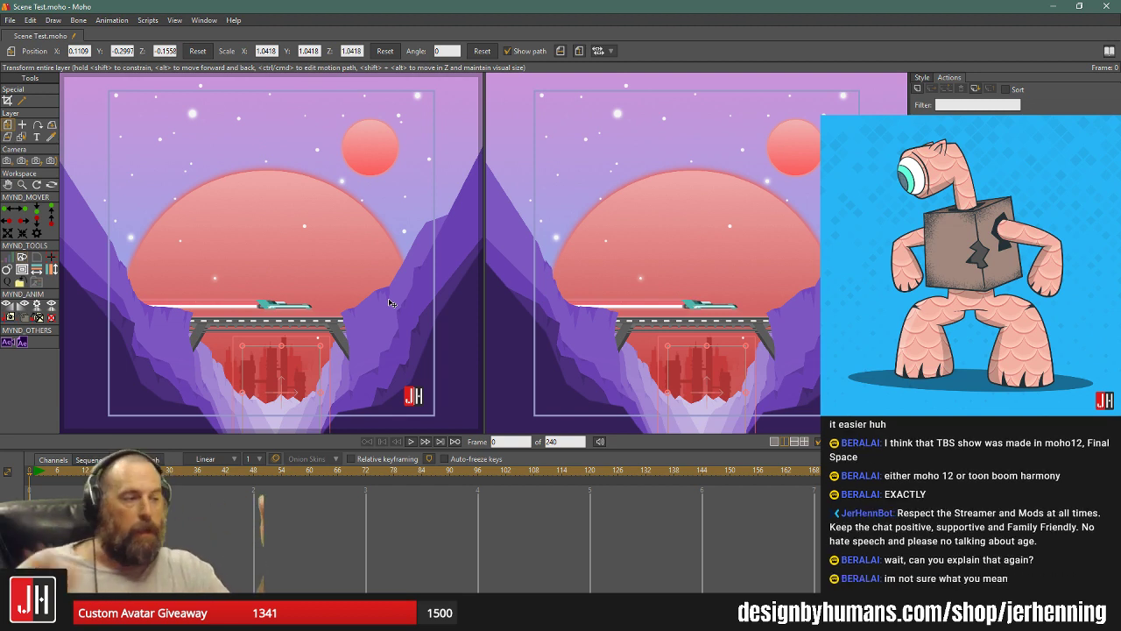
pyautogui.click(737, 283)
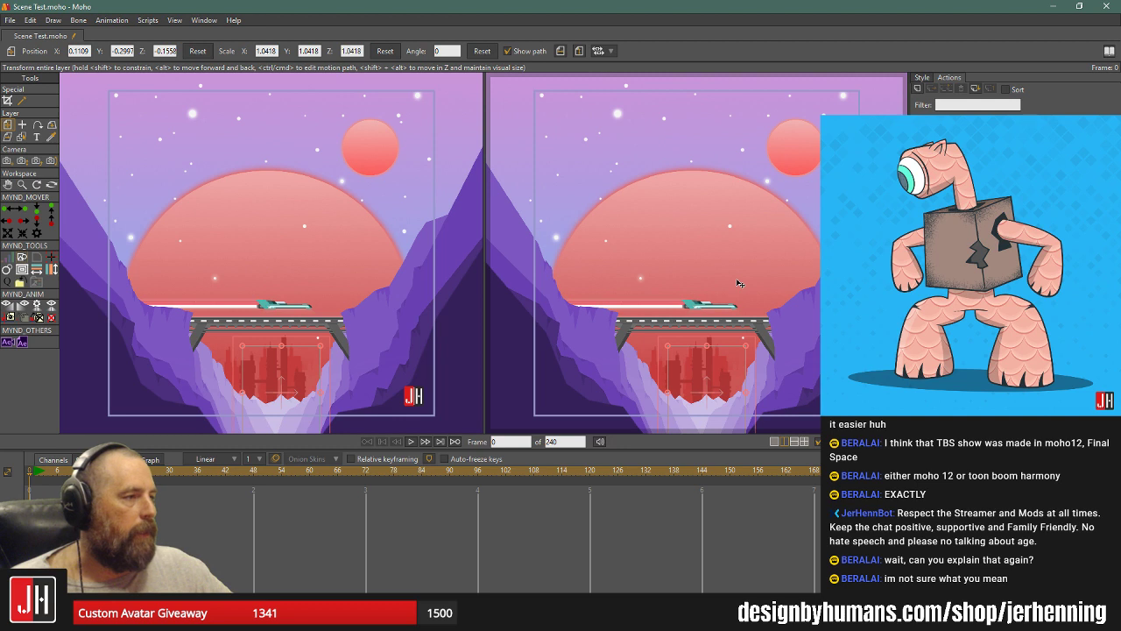
pyautogui.click(51, 184)
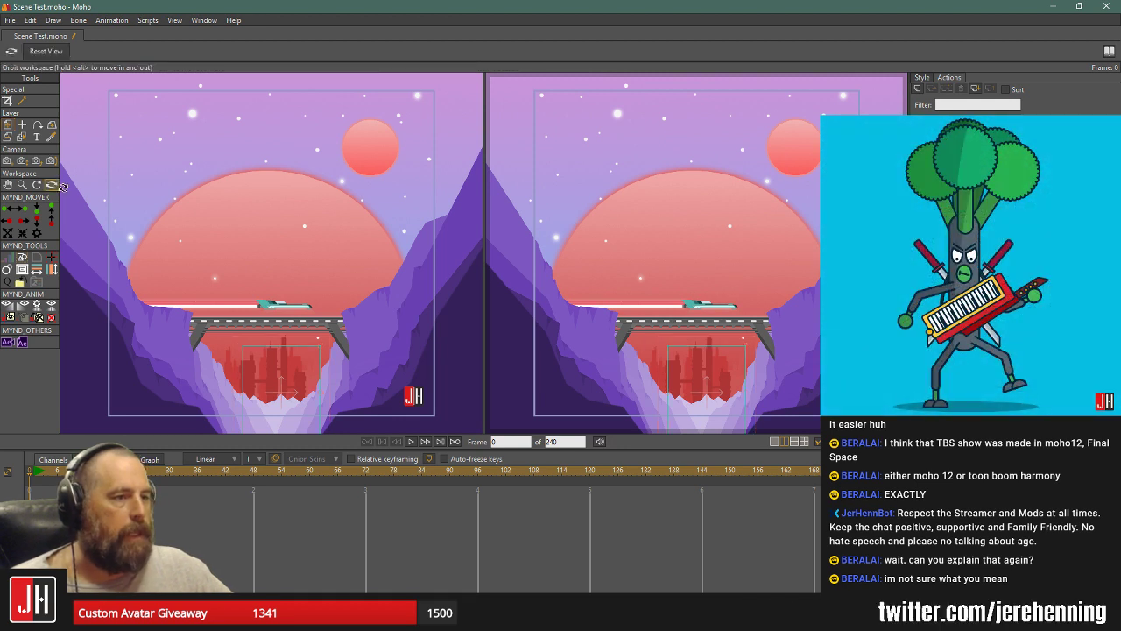
pyautogui.moveTo(607, 254); pyautogui.dragTo(806, 267)
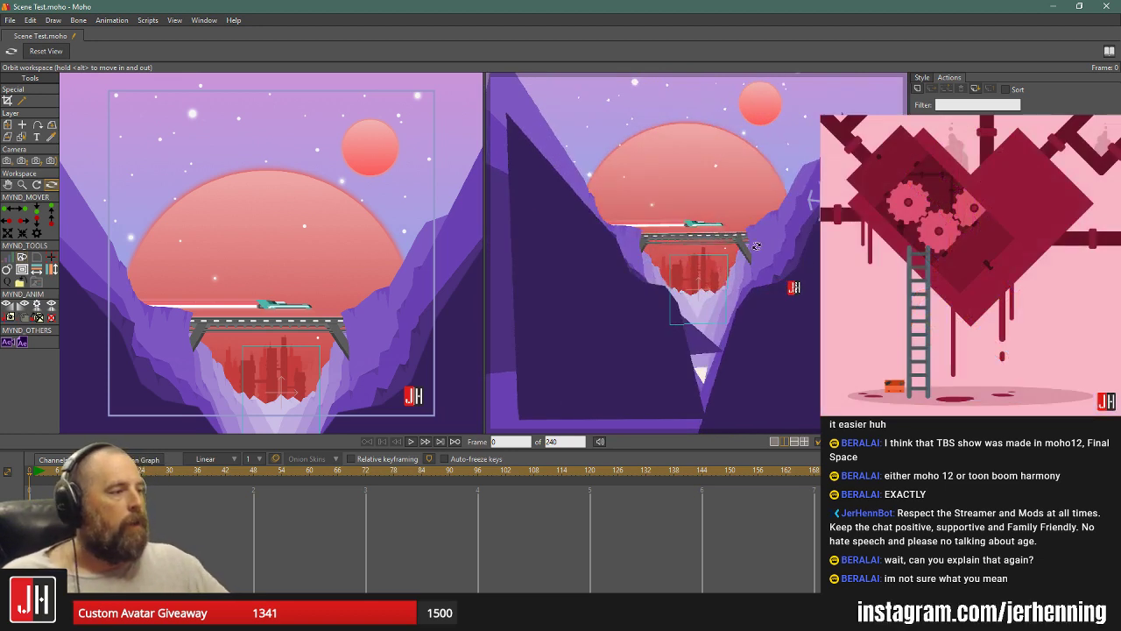
pyautogui.moveTo(790, 303); pyautogui.dragTo(741, 292)
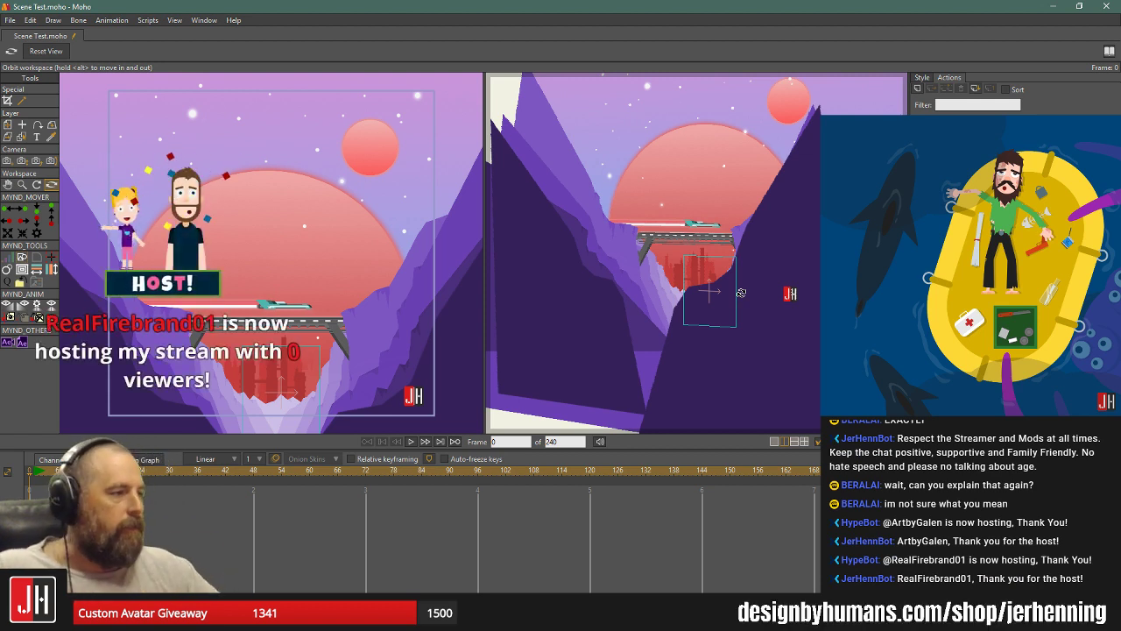
pyautogui.moveTo(740, 291); pyautogui.dragTo(821, 294)
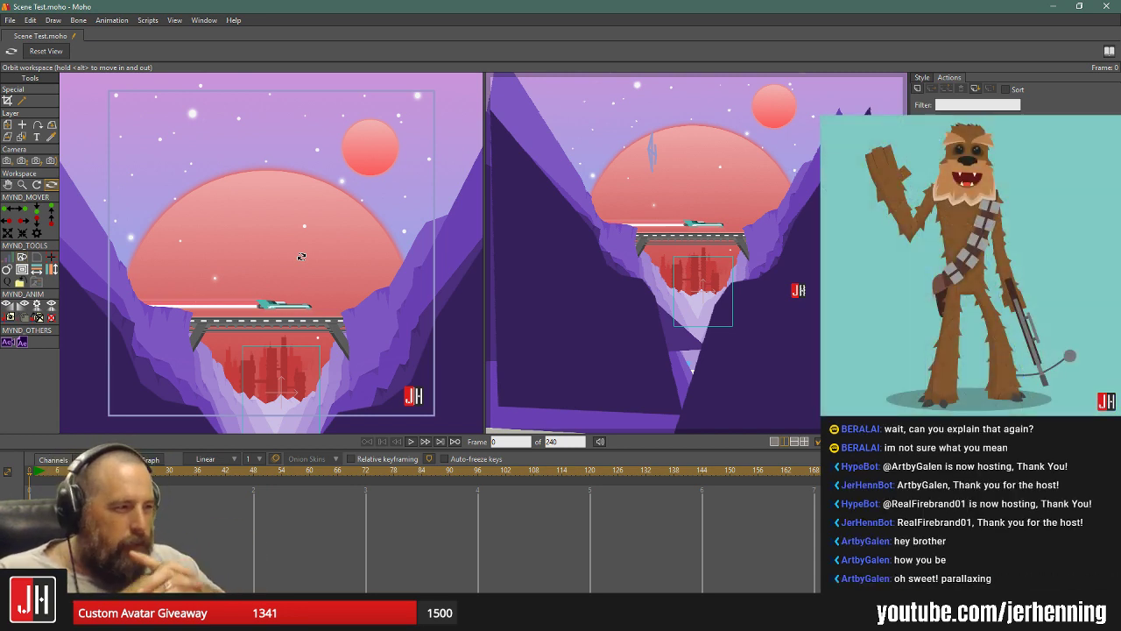
pyautogui.moveTo(736, 274); pyautogui.dragTo(808, 224)
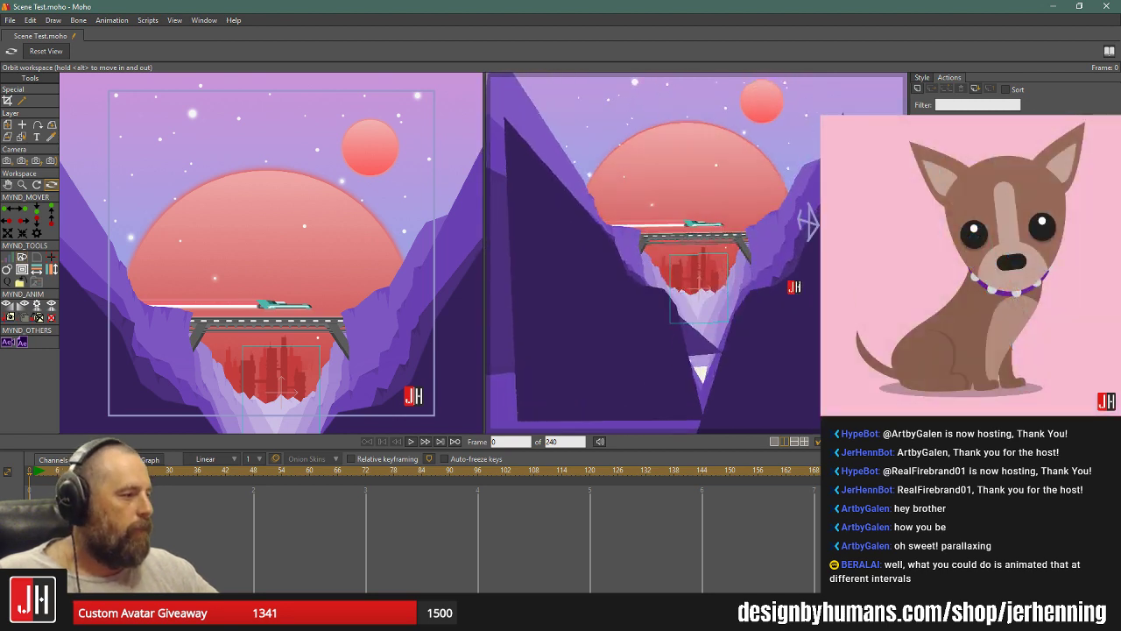
# Select the small and large sun layers in turn and examine the scene's depth spacing from front and side angles.
pyautogui.click(8, 125)
pyautogui.moveTo(758, 111); pyautogui.dragTo(746, 94)
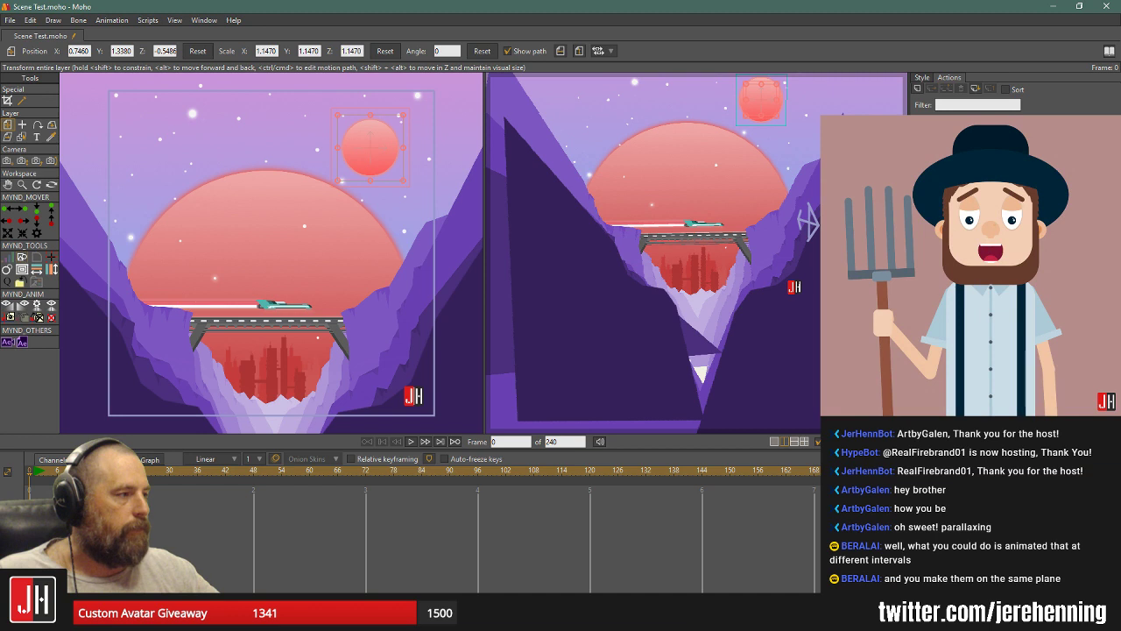
pyautogui.click(703, 245)
pyautogui.click(698, 235)
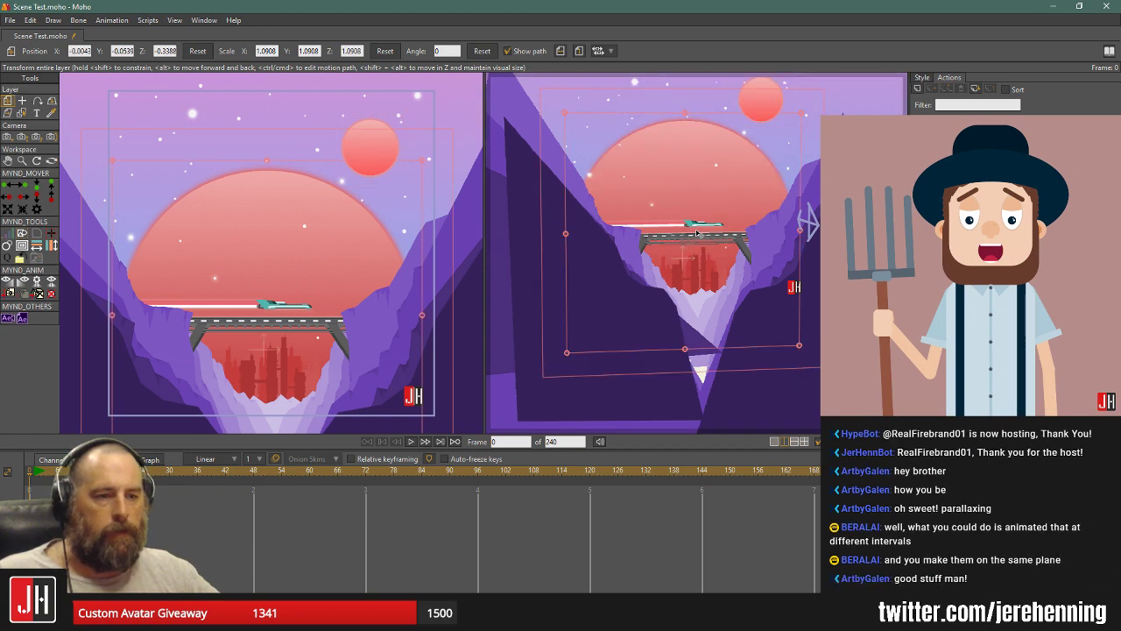
pyautogui.click(51, 160)
pyautogui.moveTo(675, 229); pyautogui.dragTo(746, 228)
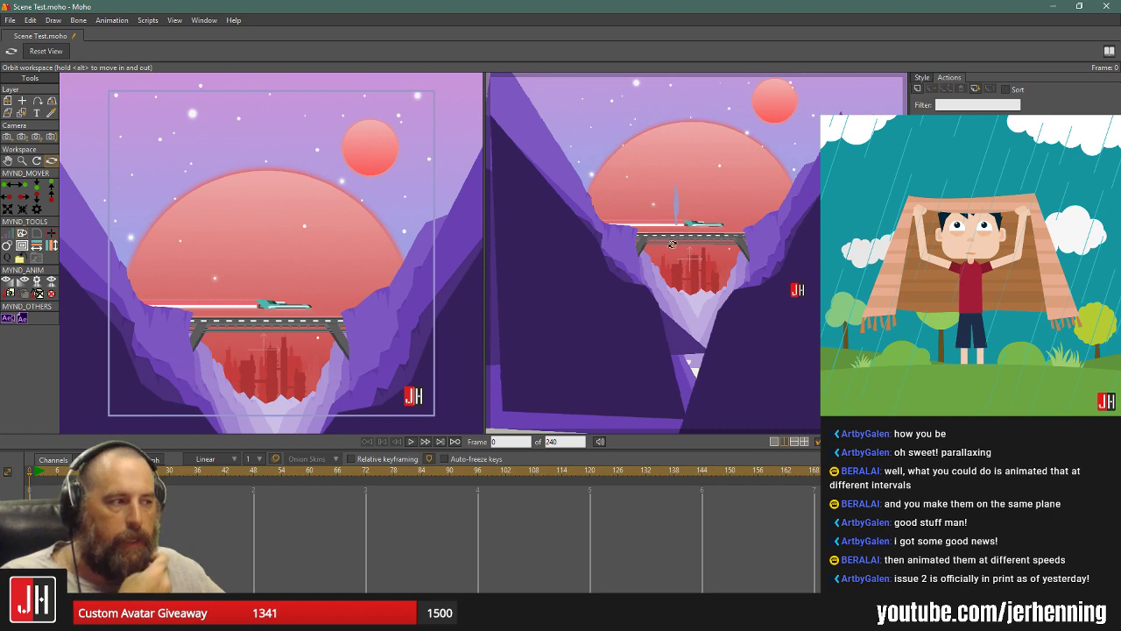
pyautogui.moveTo(672, 243); pyautogui.dragTo(729, 253)
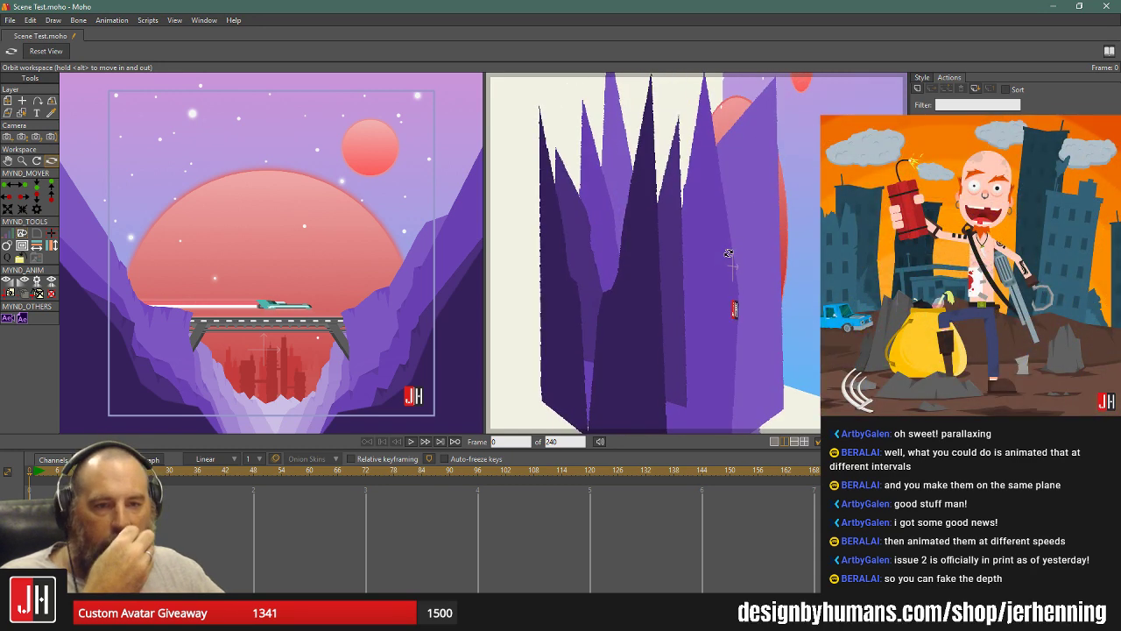
pyautogui.moveTo(728, 253); pyautogui.dragTo(830, 278)
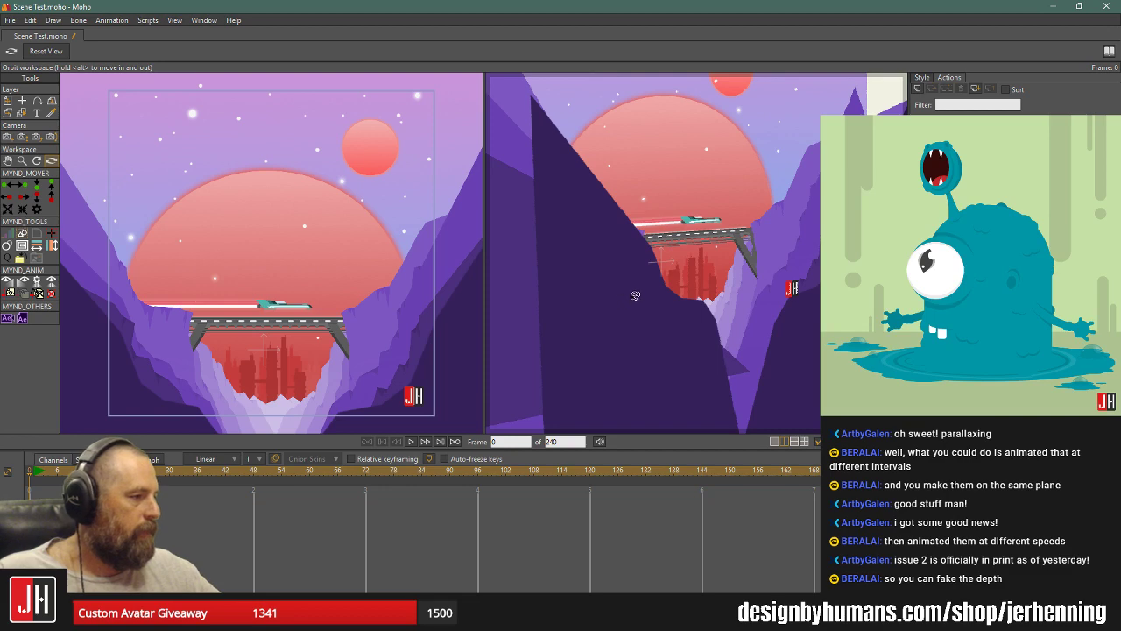
# Push the rightmost city skyline layer back to Z about -0.23 at constant visual size in the angled view.
pyautogui.moveTo(635, 296); pyautogui.dragTo(738, 331)
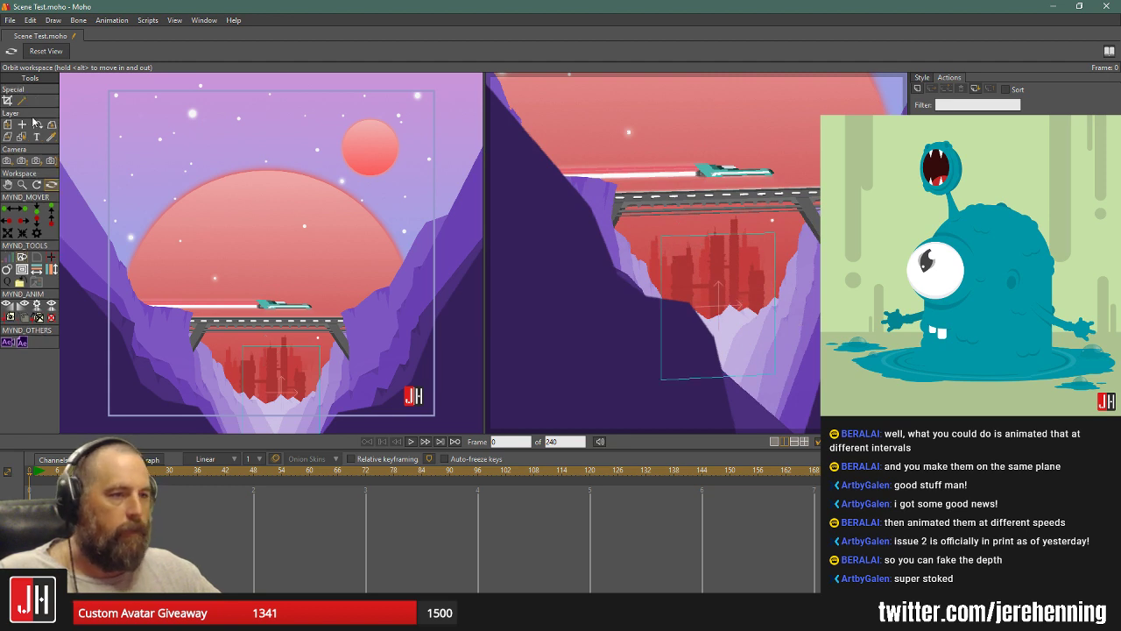
pyautogui.press('0')
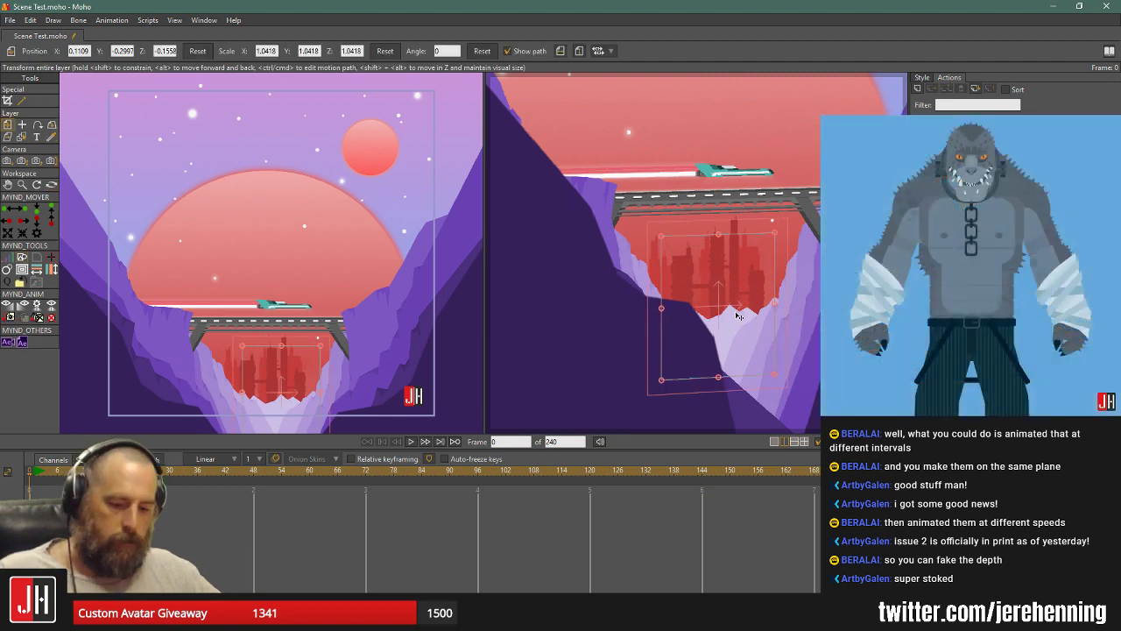
pyautogui.moveTo(734, 311); pyautogui.dragTo(734, 311)
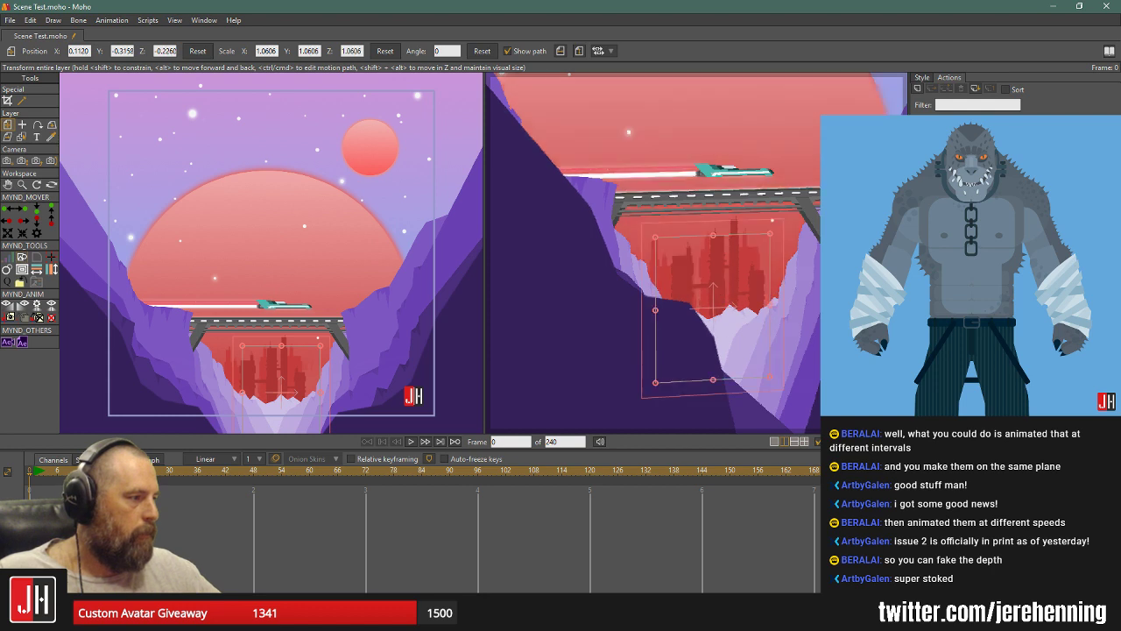
# Push the remaining city skyline layers back from the zero plane at constant visual size, the middle one to Z about -0.09.
pyautogui.hotkey('ctrl', 'z')
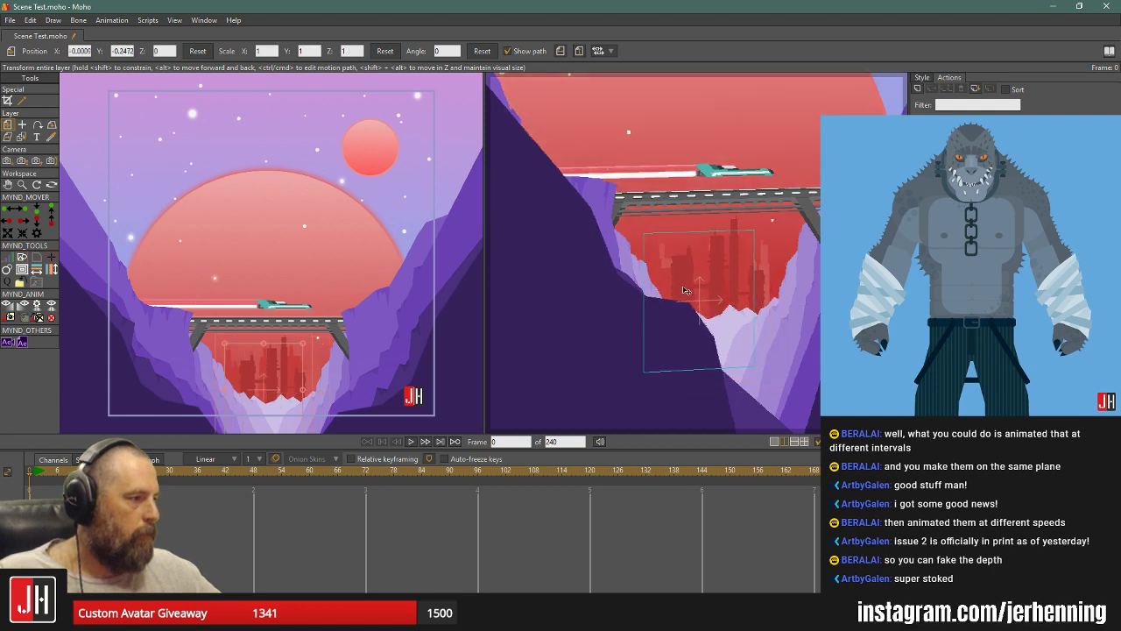
pyautogui.hotkey('ctrl', 'shift', 'z')
pyautogui.hotkey('ctrl', 'shift', 'z')
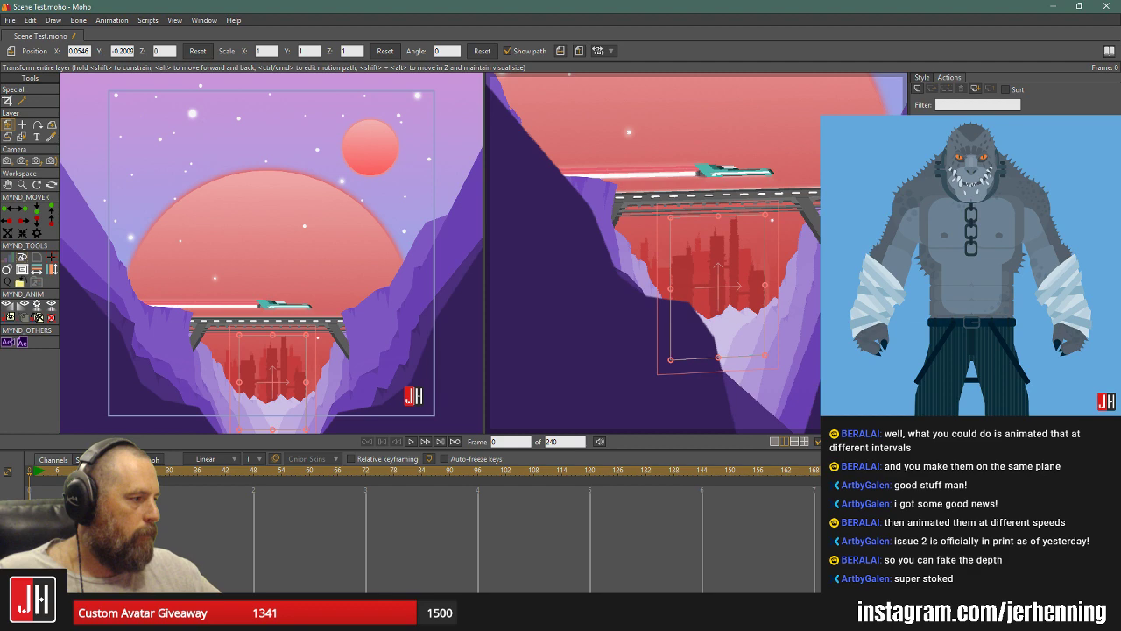
pyautogui.moveTo(709, 336); pyautogui.dragTo(682, 307)
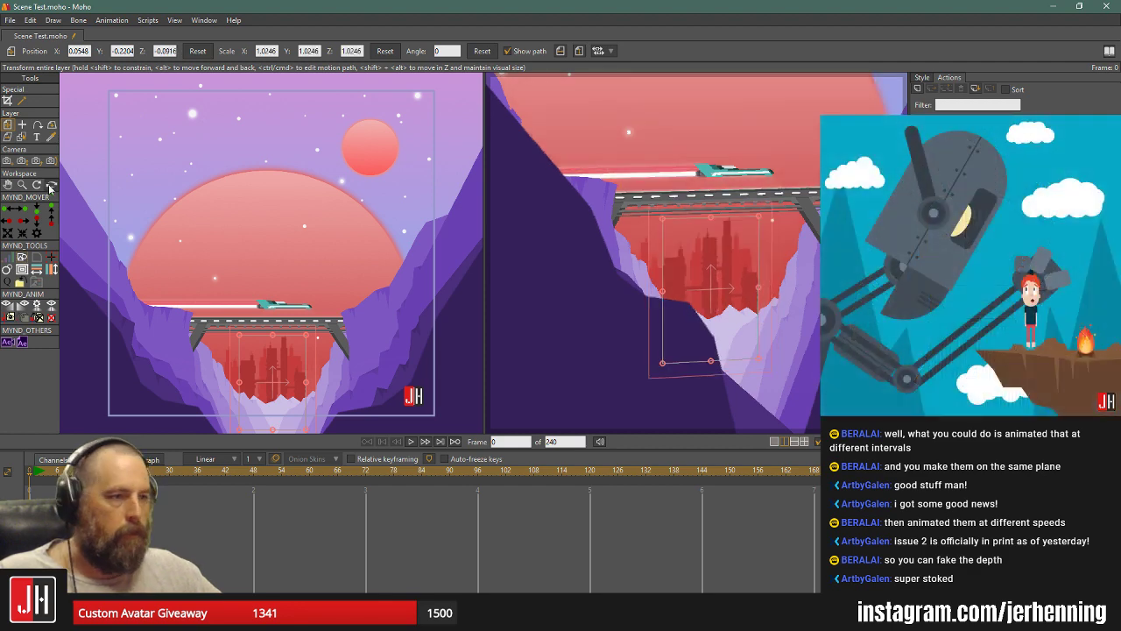
# From a side view, push the leftmost city skyline layer back to Z about -0.15, between the other two skyline layers.
pyautogui.click(51, 185)
pyautogui.moveTo(543, 285); pyautogui.dragTo(661, 294)
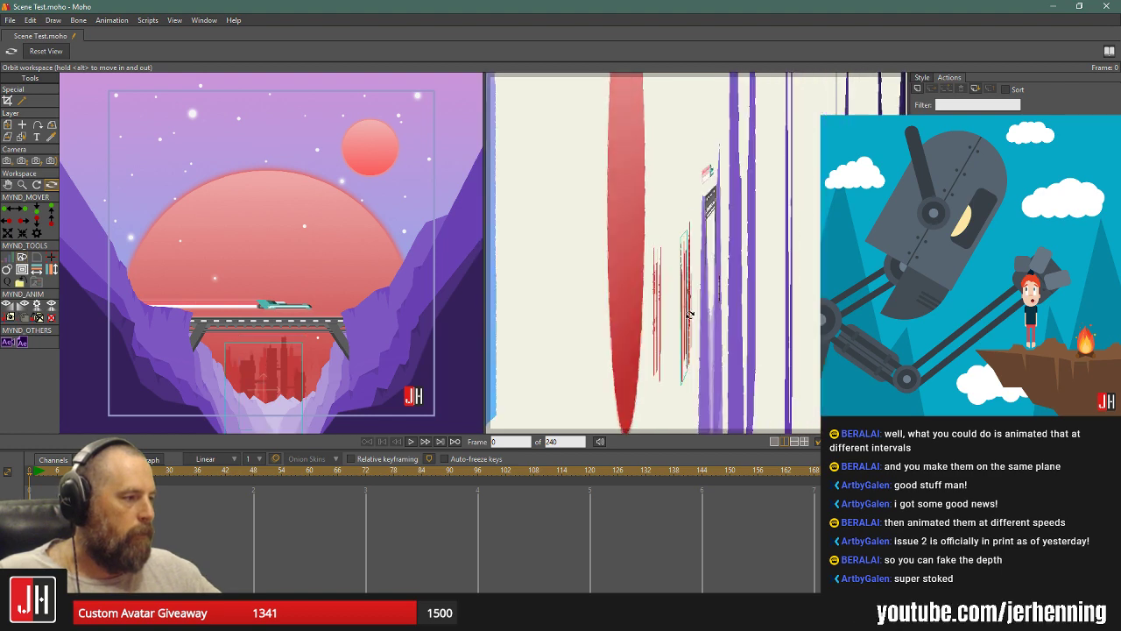
pyautogui.press('m')
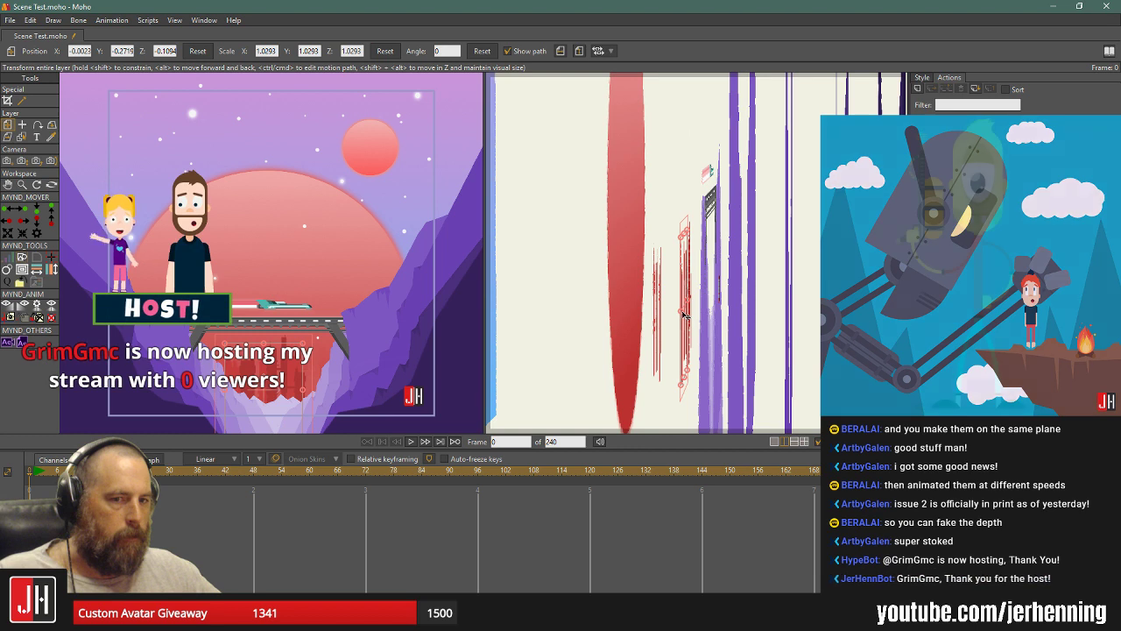
pyautogui.moveTo(683, 314); pyautogui.dragTo(644, 299)
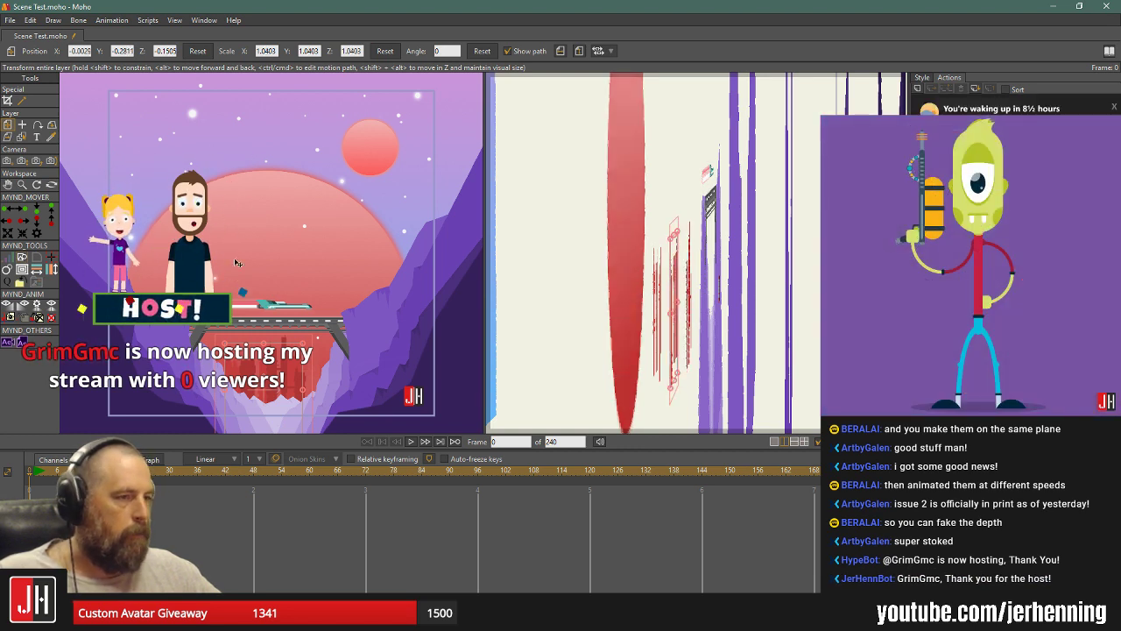
# Examine the spaced city skyline layers from slightly rotated front angles and look at the default keyframe interpolation choices.
pyautogui.click(52, 184)
pyautogui.moveTo(712, 282); pyautogui.dragTo(615, 280)
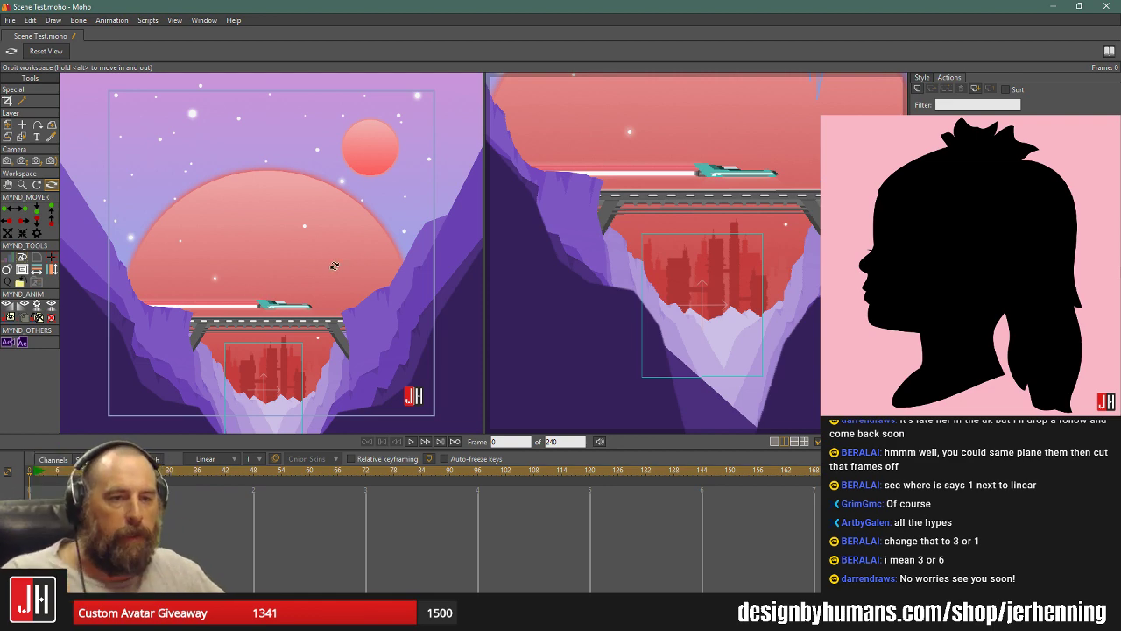
pyautogui.click(7, 125)
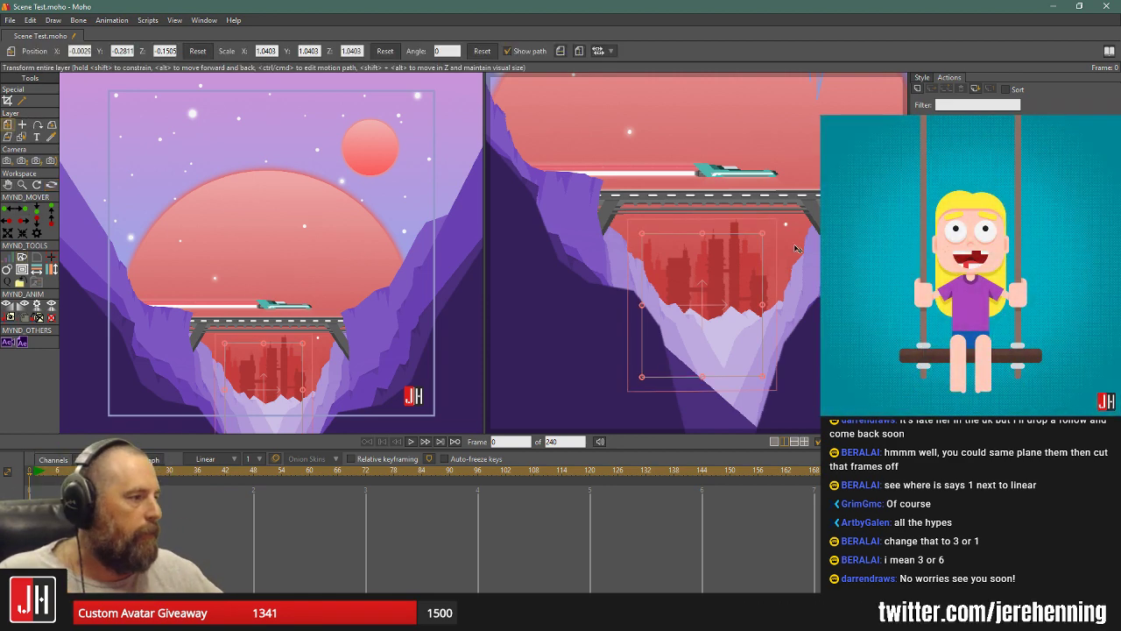
pyautogui.click(51, 185)
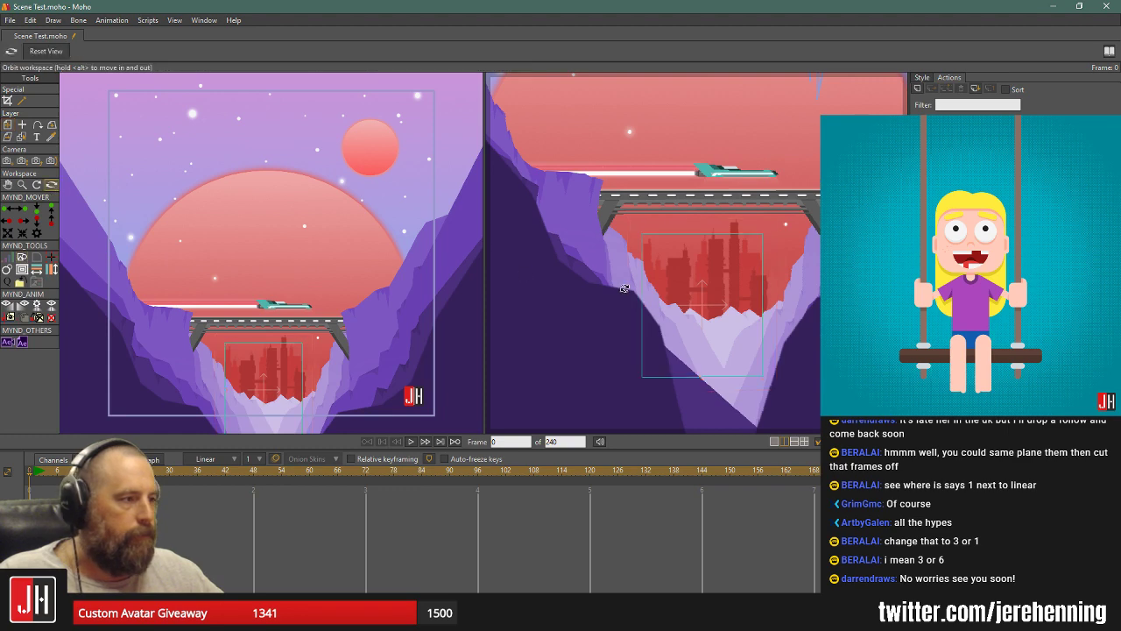
pyautogui.moveTo(724, 291); pyautogui.dragTo(748, 333)
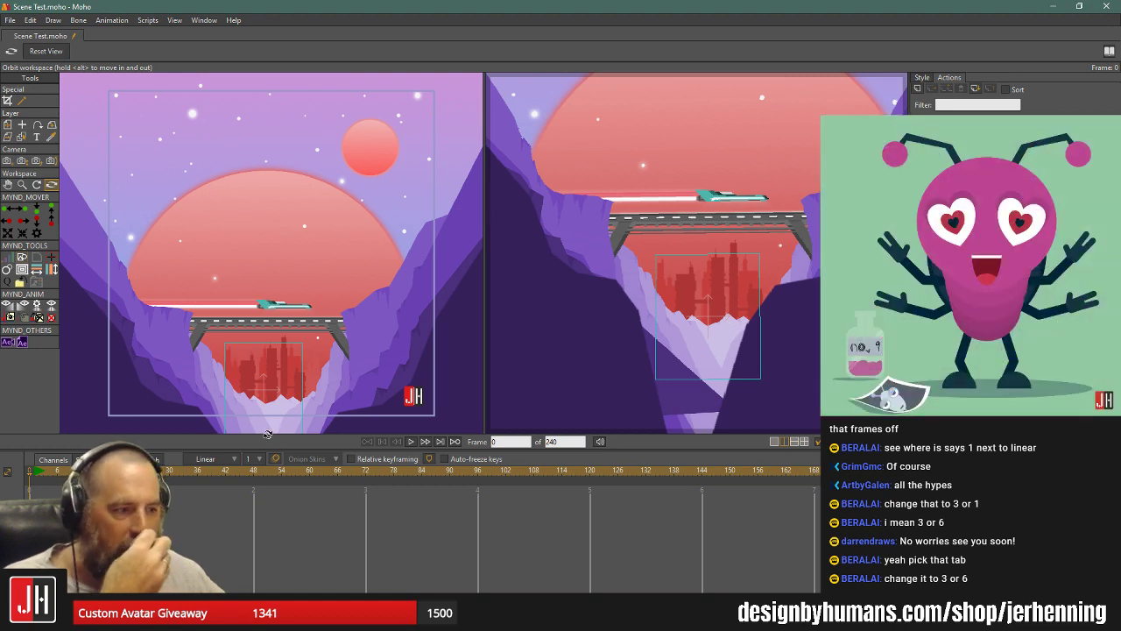
pyautogui.click(235, 462)
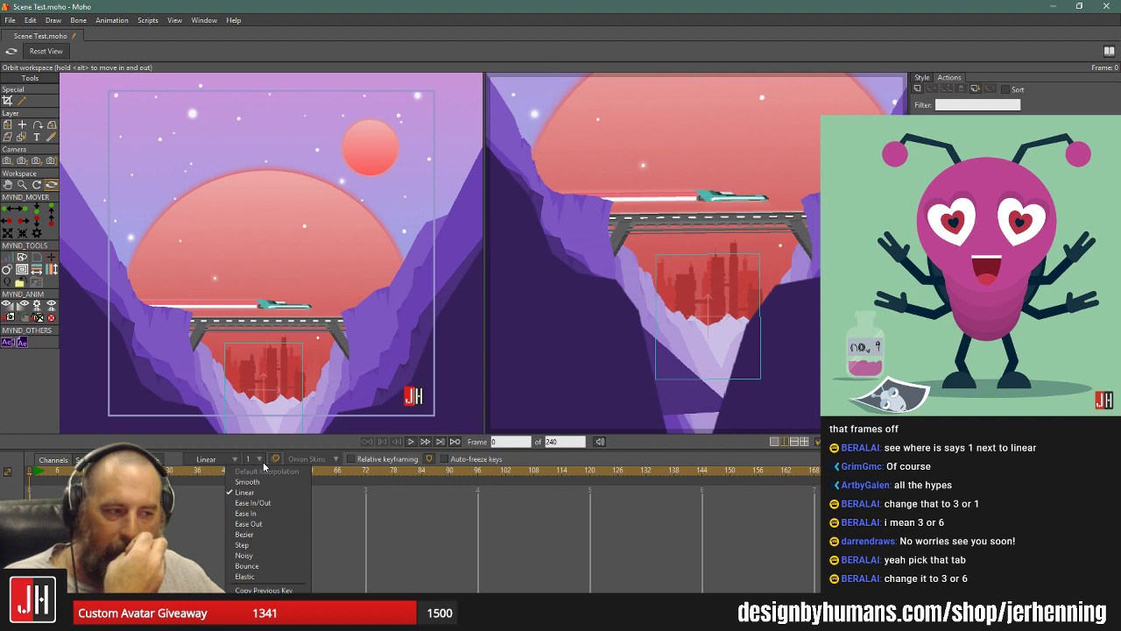
pyautogui.click(260, 462)
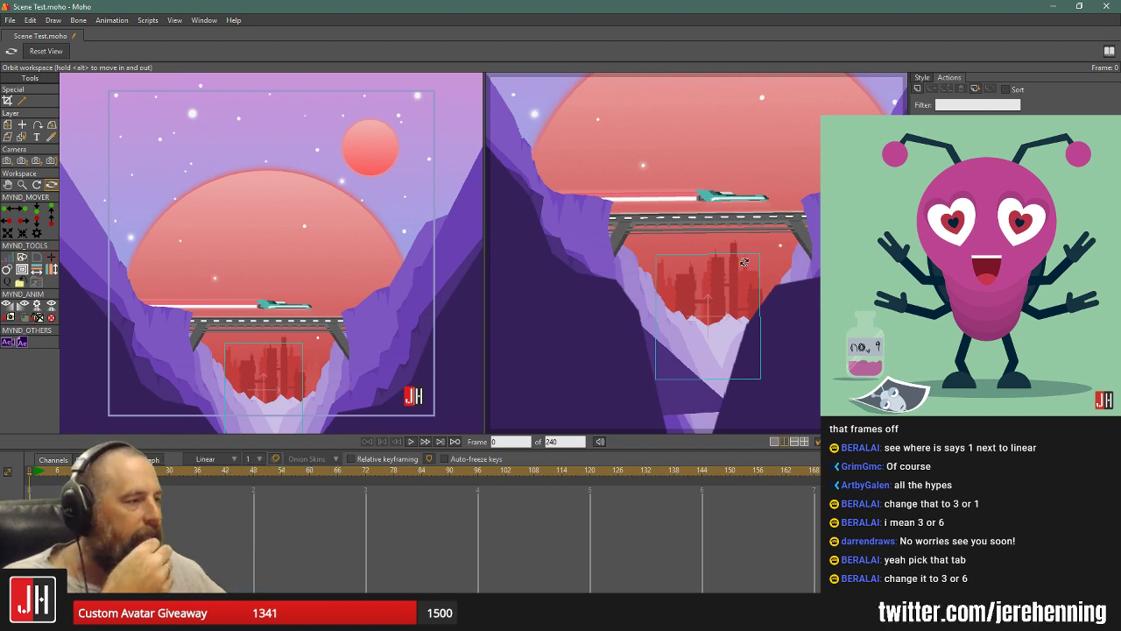
# Try shifting the small sun layer in depth from a side view, and undo the move.
pyautogui.moveTo(725, 260); pyautogui.dragTo(669, 287)
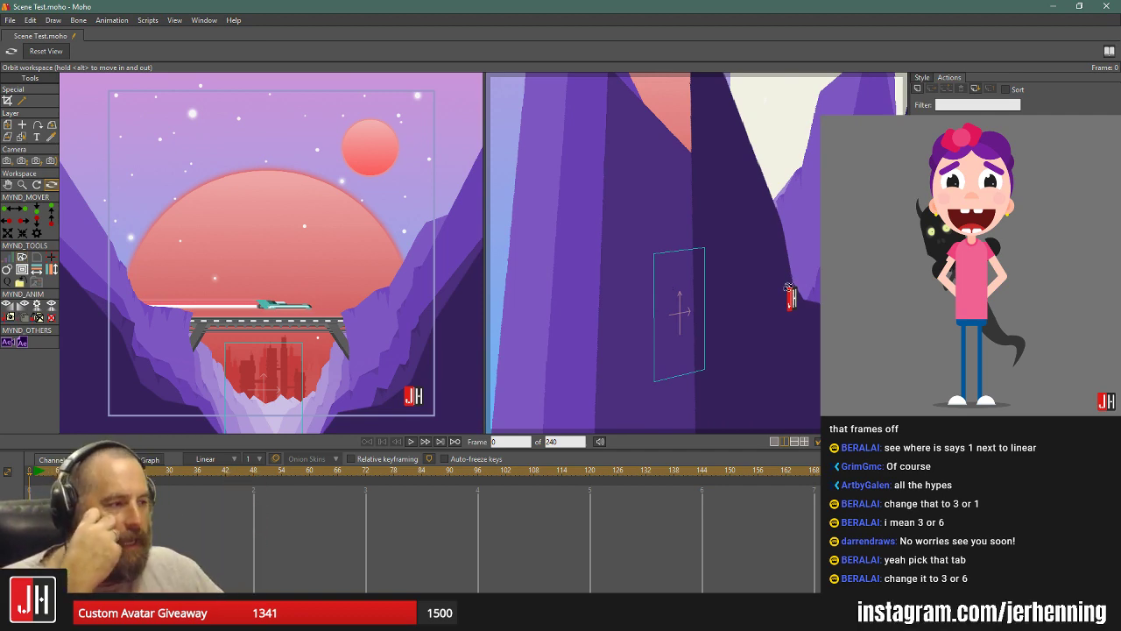
pyautogui.moveTo(785, 294); pyautogui.dragTo(752, 289)
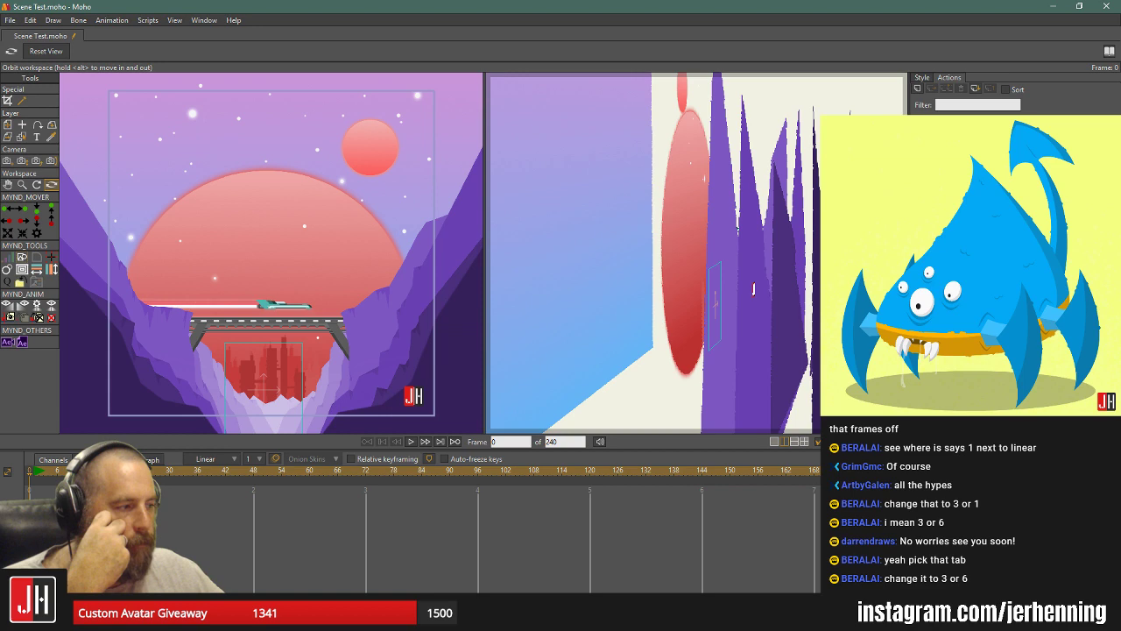
pyautogui.press('0')
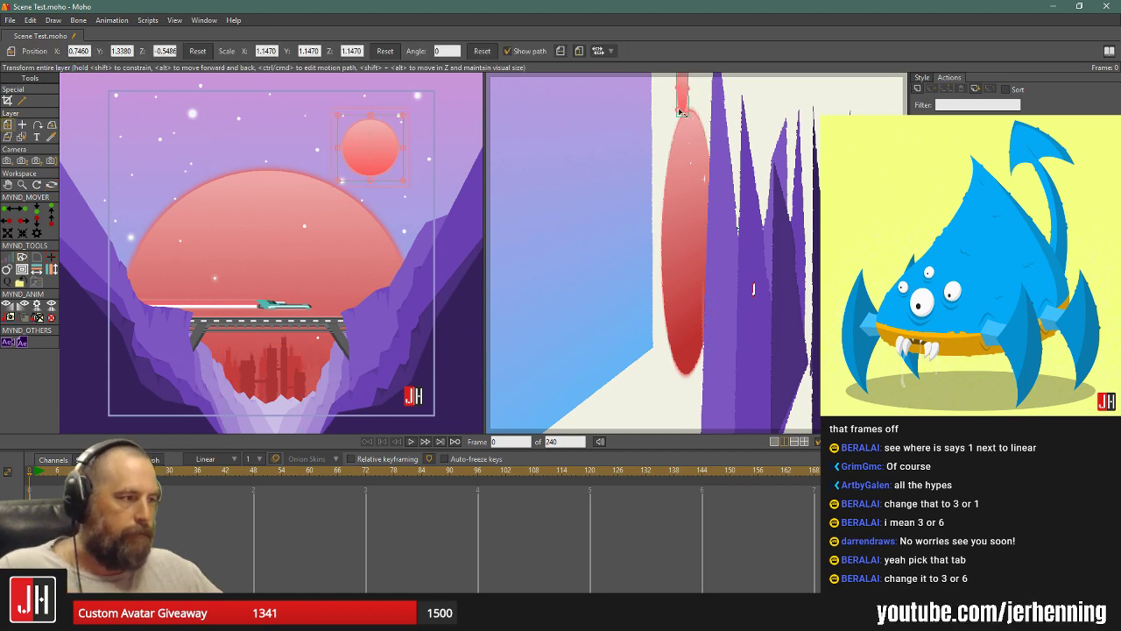
pyautogui.moveTo(681, 112)
pyautogui.mouseDown()
pyautogui.moveTo(636, 102)
pyautogui.moveTo(704, 111)
pyautogui.mouseUp()
pyautogui.hotkey('ctrl', 'z')
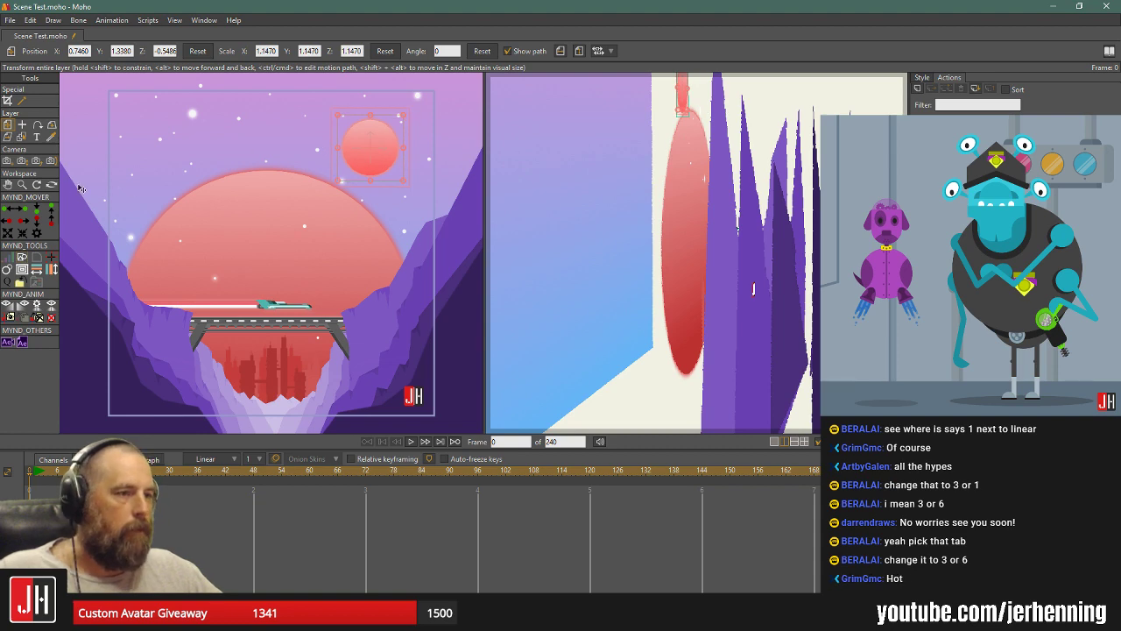
# From an angled overview of the scene, push the small sun layer farther back while maintaining its visual size.
pyautogui.click(51, 185)
pyautogui.moveTo(546, 178); pyautogui.dragTo(684, 150)
pyautogui.press('t')
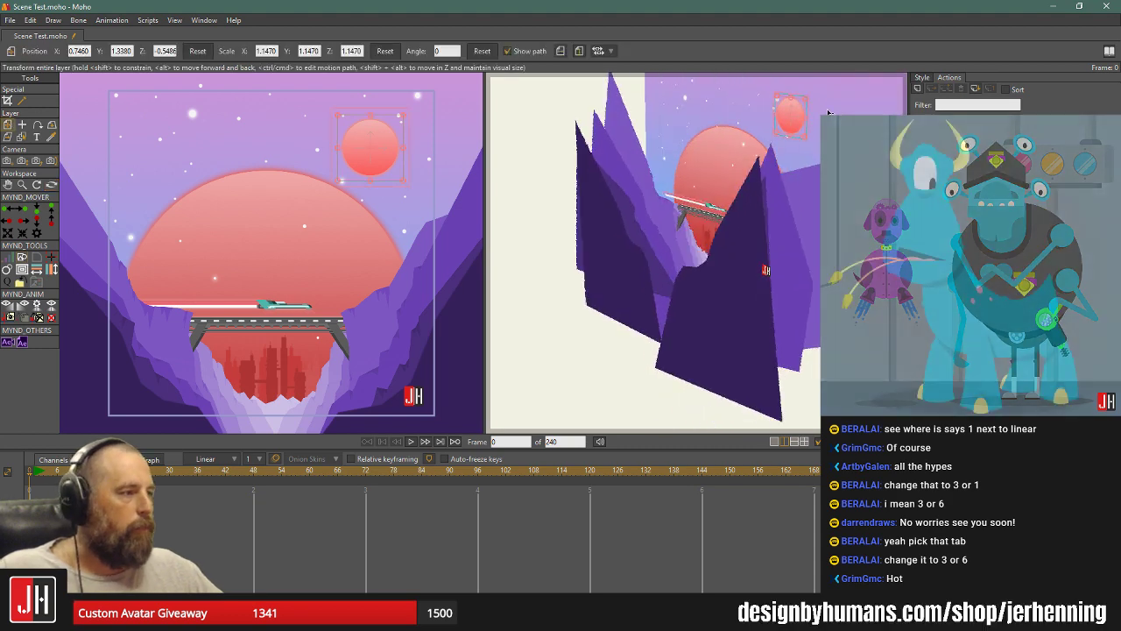
pyautogui.moveTo(793, 121); pyautogui.dragTo(822, 97)
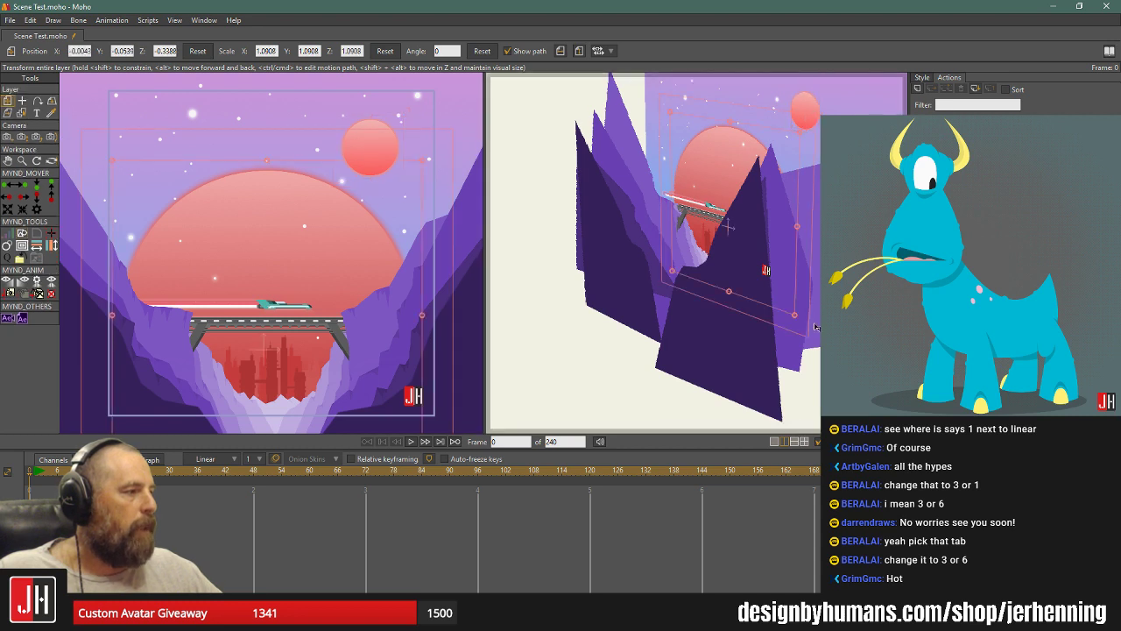
# Push the large sun layer back to Z about -0.64 at constant visual size and check its depth from the side.
pyautogui.moveTo(779, 253); pyautogui.dragTo(817, 212)
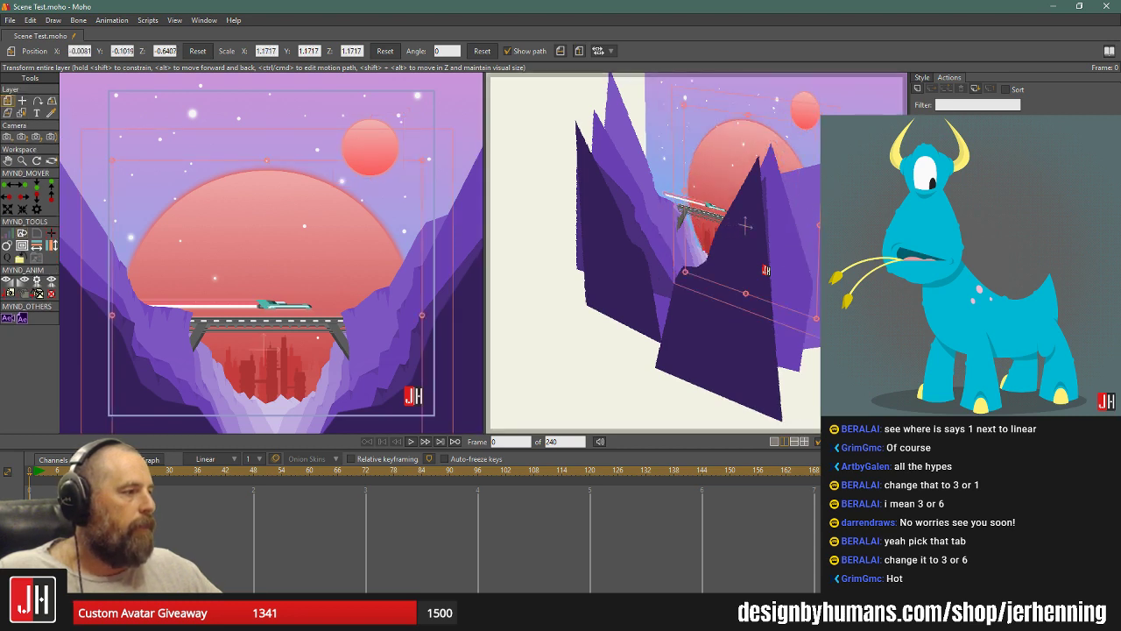
pyautogui.moveTo(737, 226); pyautogui.dragTo(742, 276)
pyautogui.hotkey('ctrl', 'z')
pyautogui.click(51, 161)
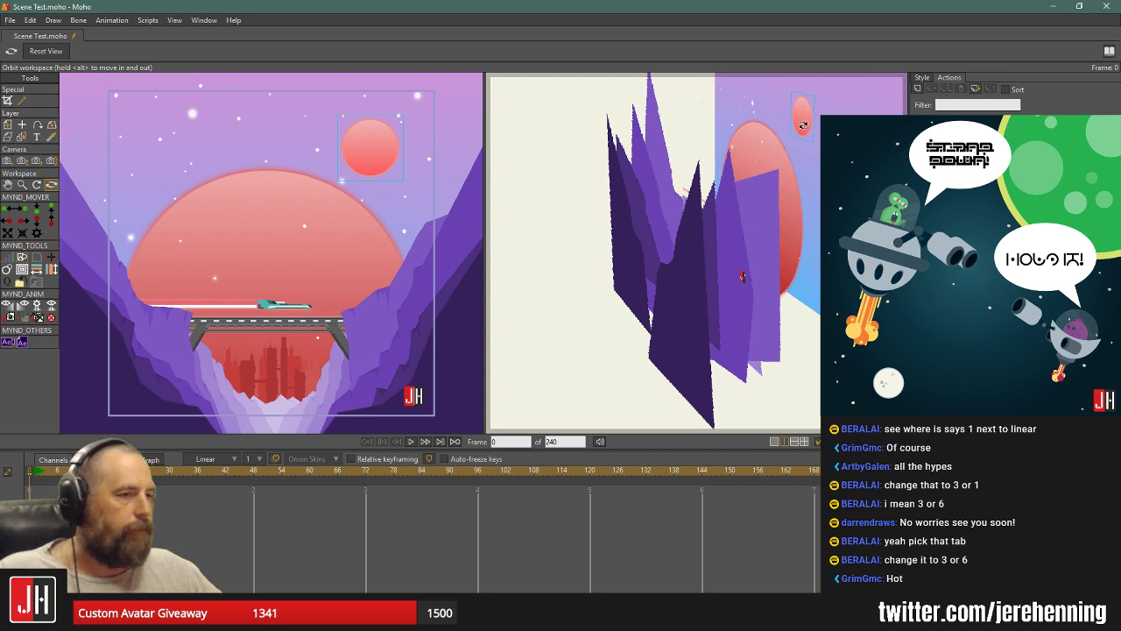
# Push the small sun layer back to Z about -0.80 at constant visual size and return to a front angle.
pyautogui.press('0')
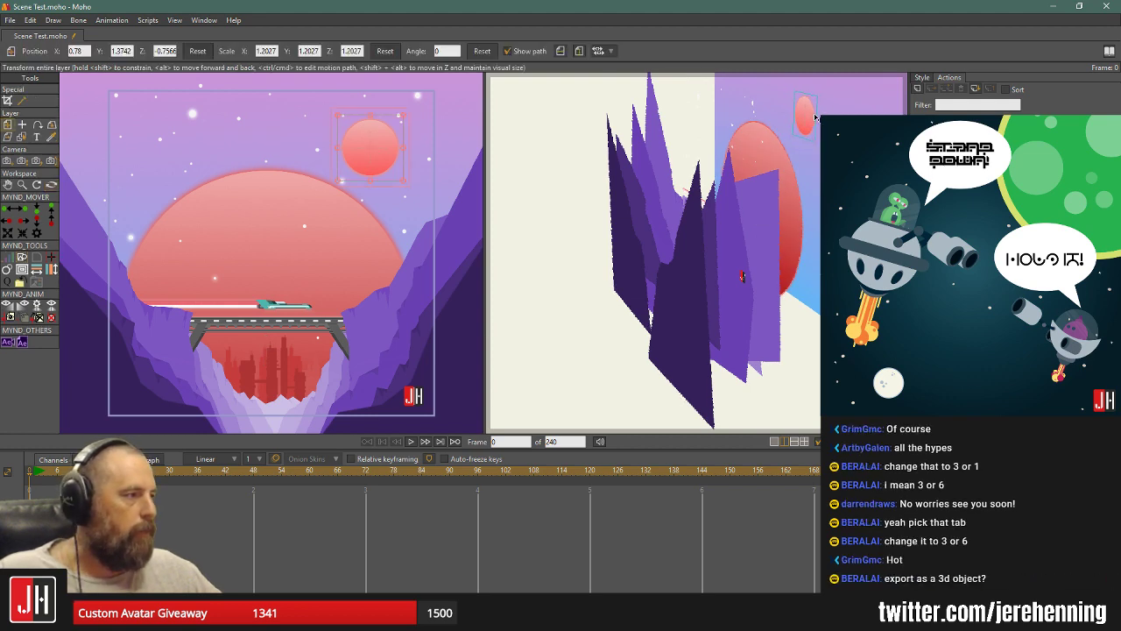
pyautogui.moveTo(819, 113); pyautogui.dragTo(820, 116)
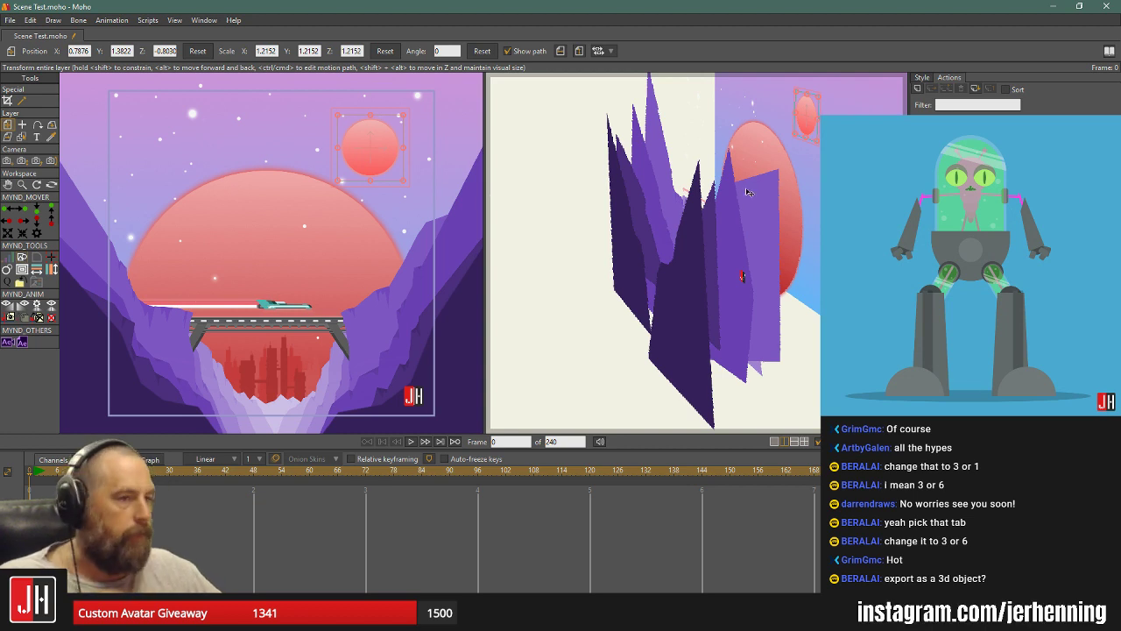
pyautogui.click(52, 185)
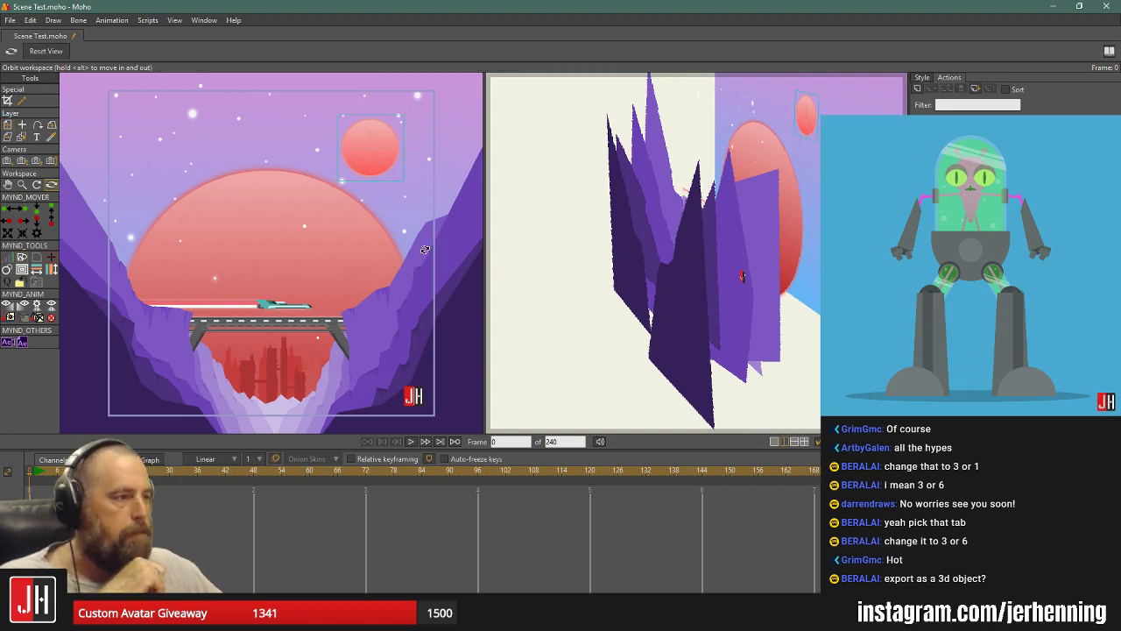
pyautogui.moveTo(641, 248); pyautogui.dragTo(666, 194)
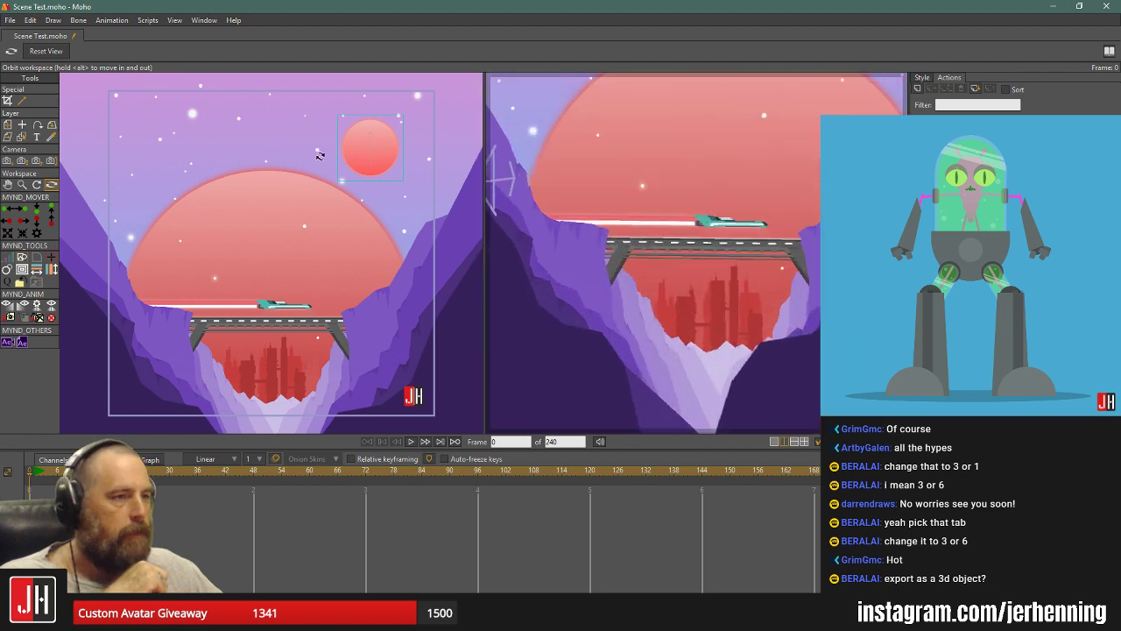
# Open the Comic Test project from the Comic folder to review its animation, and close the file.
pyautogui.click(10, 19)
pyautogui.click(35, 76)
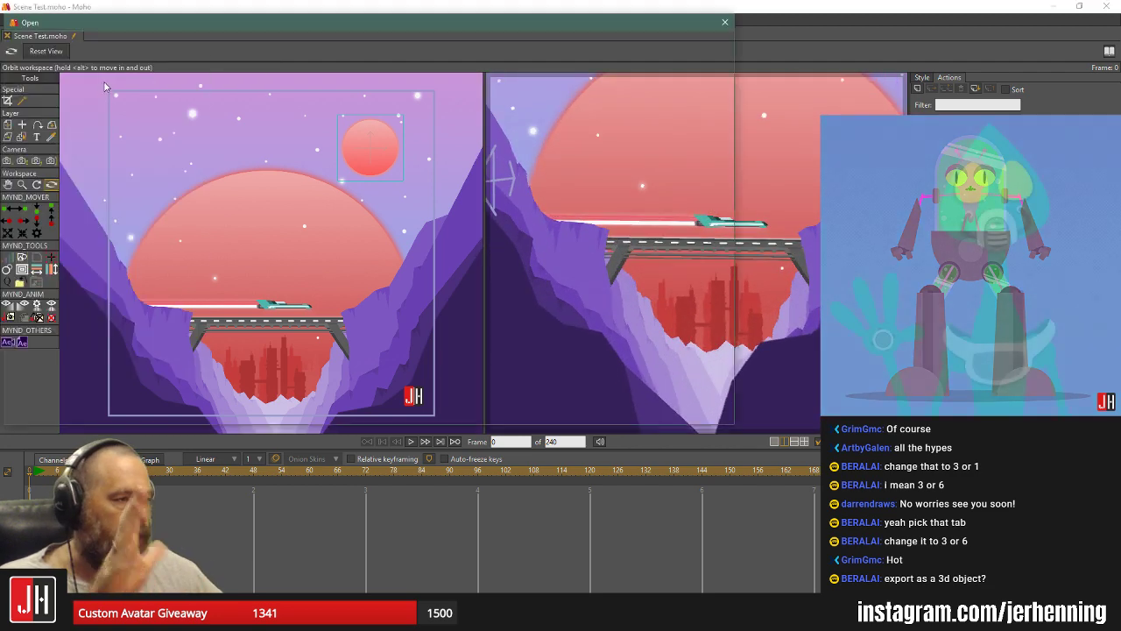
pyautogui.click(279, 41)
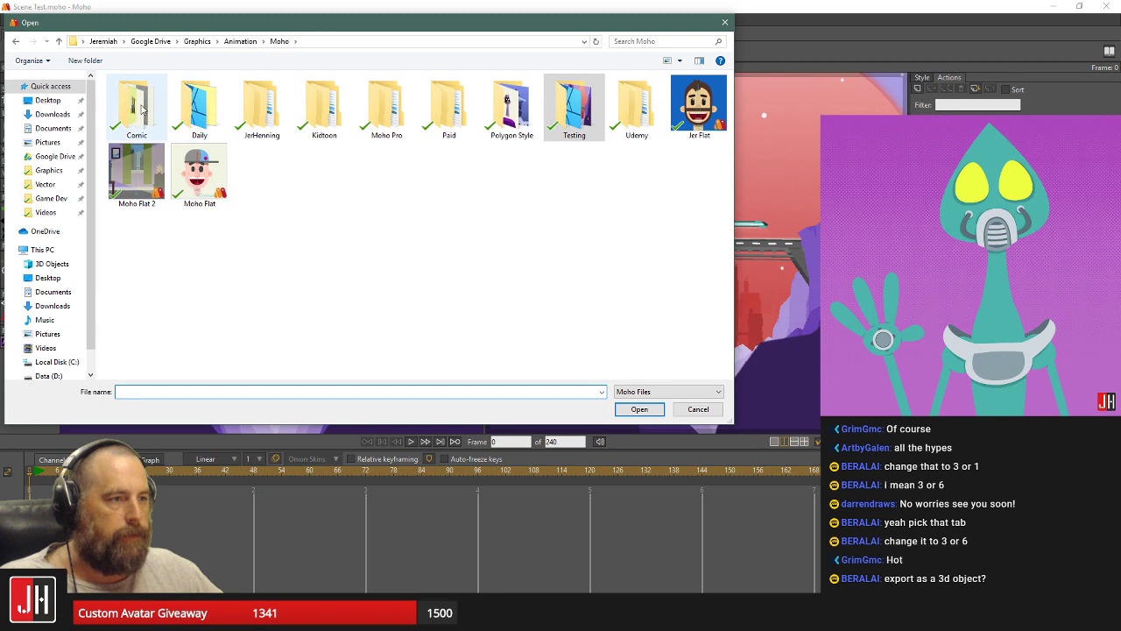
pyautogui.doubleClick(575, 105)
pyautogui.doubleClick(261, 105)
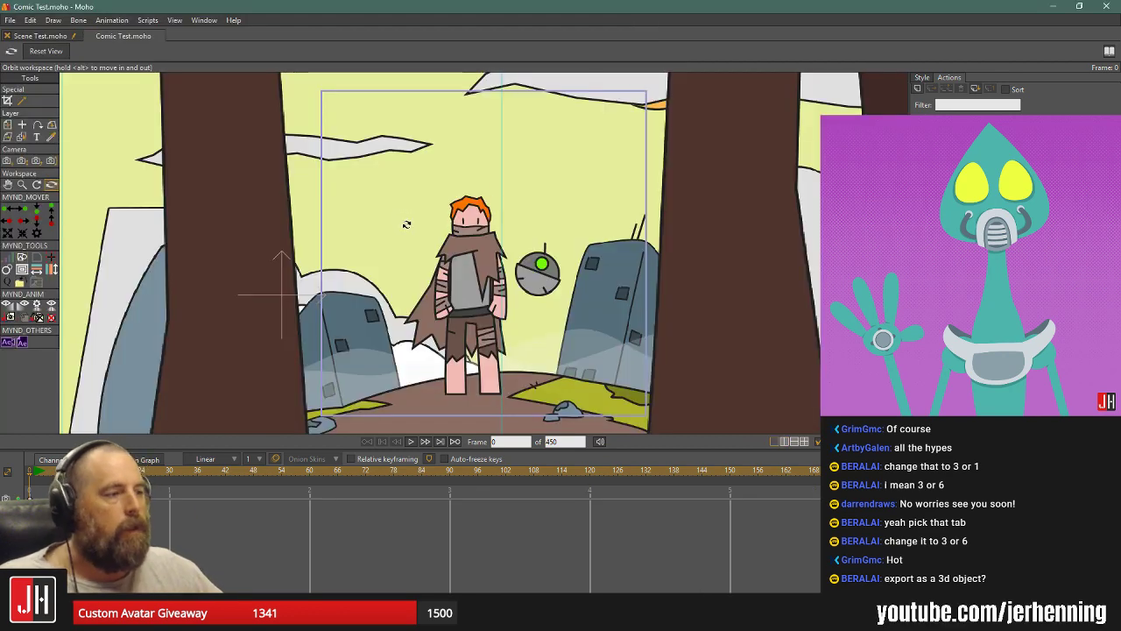
pyautogui.moveTo(406, 224); pyautogui.dragTo(385, 244)
pyautogui.click(54, 56)
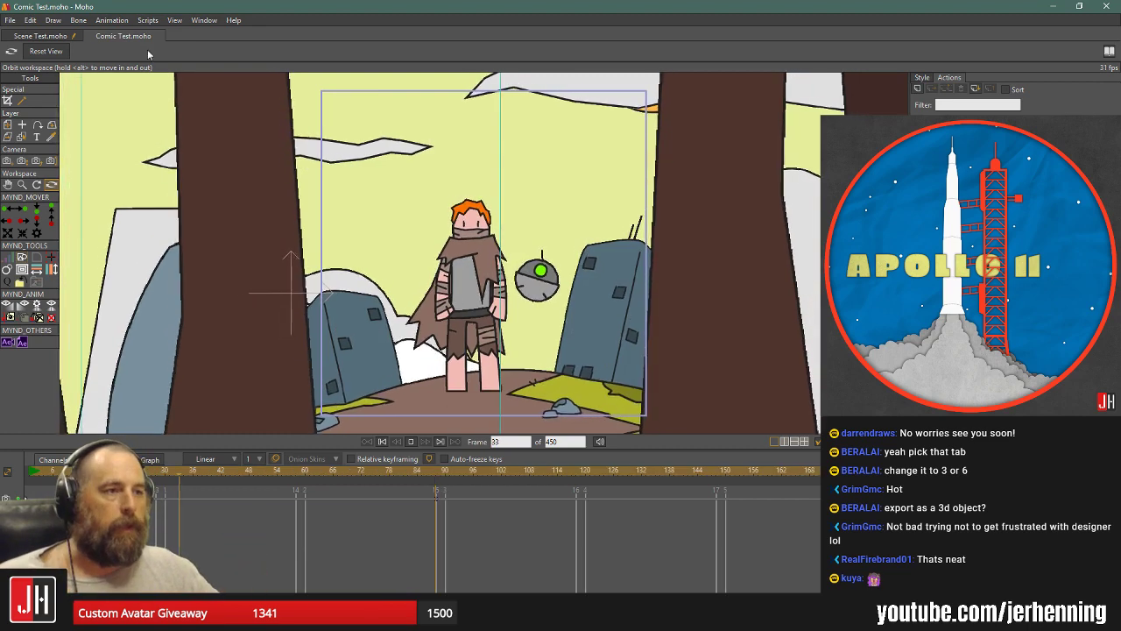
pyautogui.hotkey('ctrl', 'w')
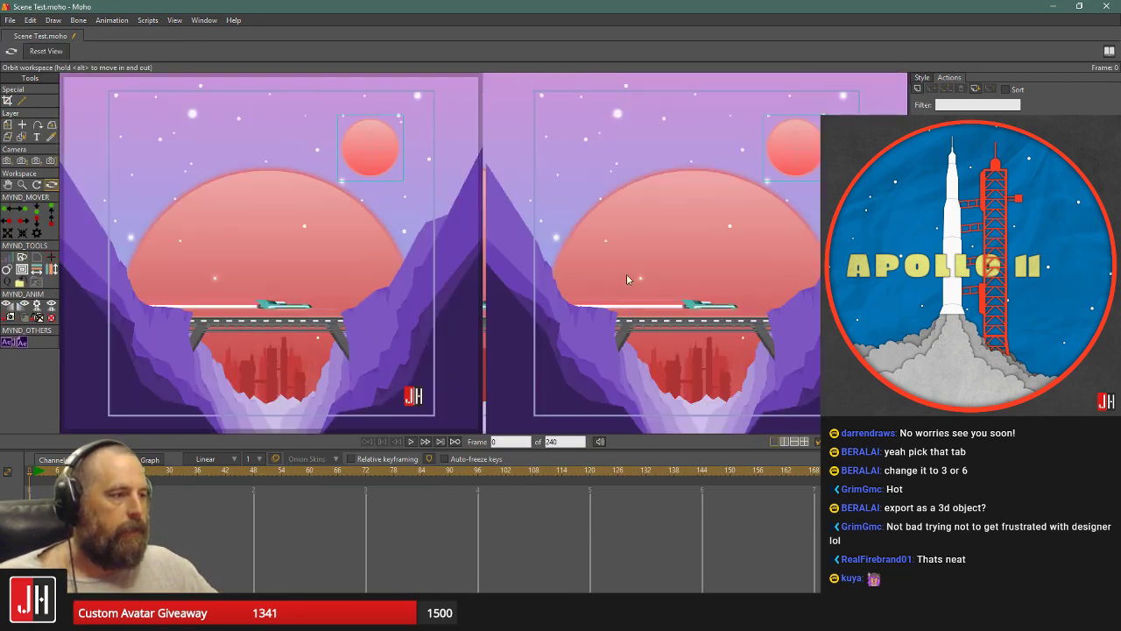
# Shift the pale mountain layer below the bridge to Z about -0.07 at constant visual size.
pyautogui.moveTo(662, 271); pyautogui.dragTo(690, 248)
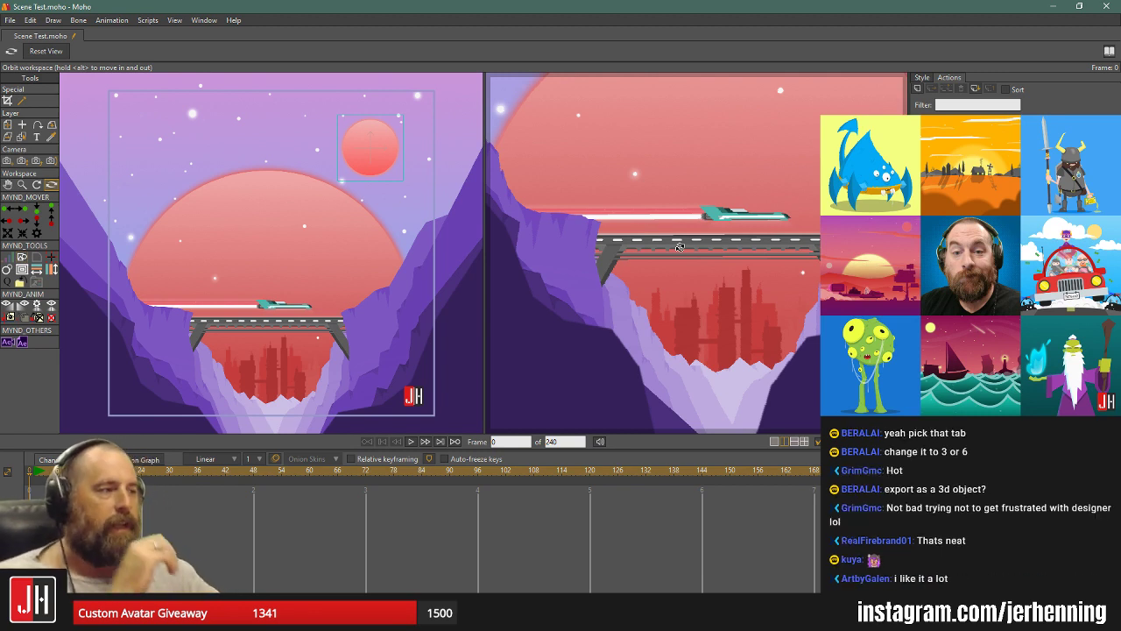
pyautogui.moveTo(706, 271)
pyautogui.mouseDown()
pyautogui.moveTo(679, 296)
pyautogui.moveTo(724, 268)
pyautogui.moveTo(699, 278)
pyautogui.moveTo(716, 284)
pyautogui.moveTo(706, 278)
pyautogui.mouseUp()
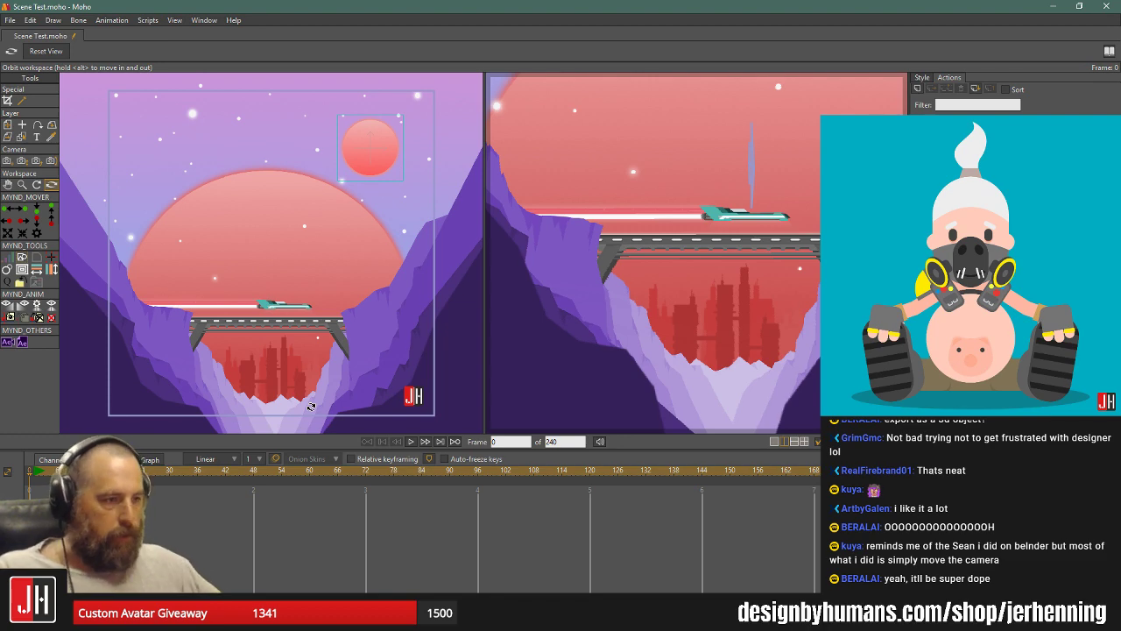
pyautogui.moveTo(742, 214); pyautogui.dragTo(700, 230)
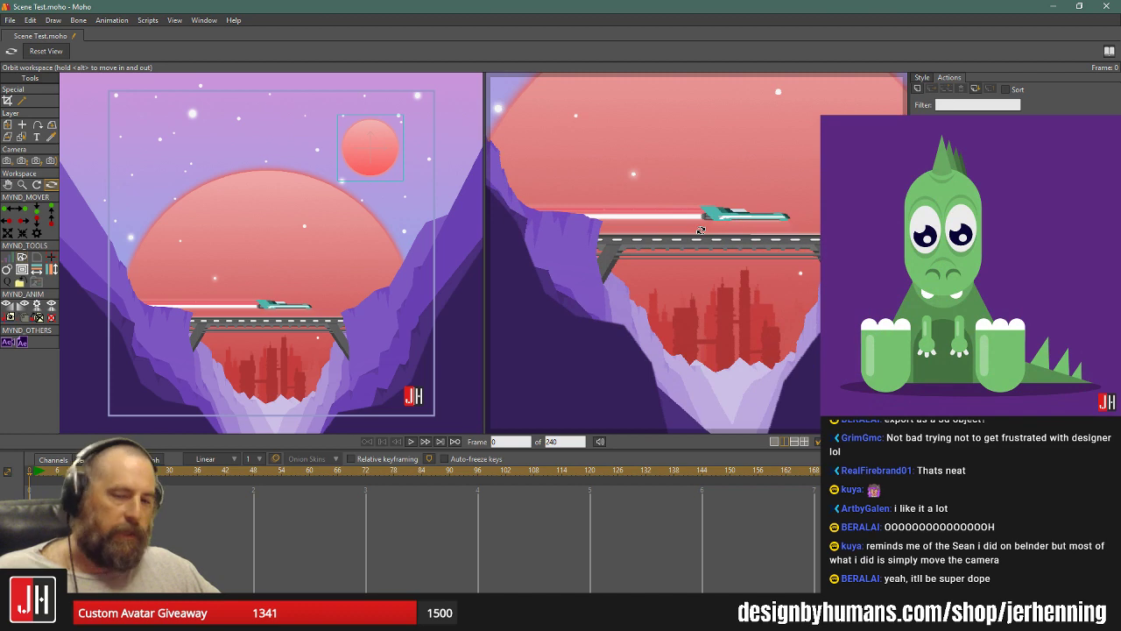
pyautogui.moveTo(699, 271); pyautogui.dragTo(779, 379)
pyautogui.scroll(3, 780, 379)
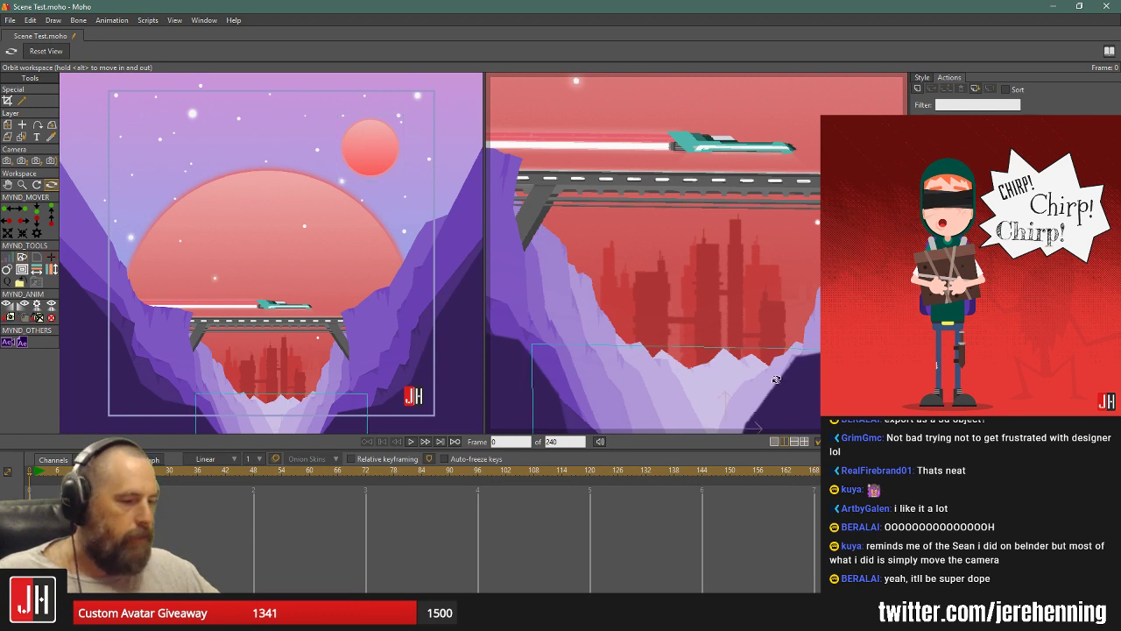
pyautogui.press('0')
pyautogui.moveTo(718, 386); pyautogui.dragTo(714, 347)
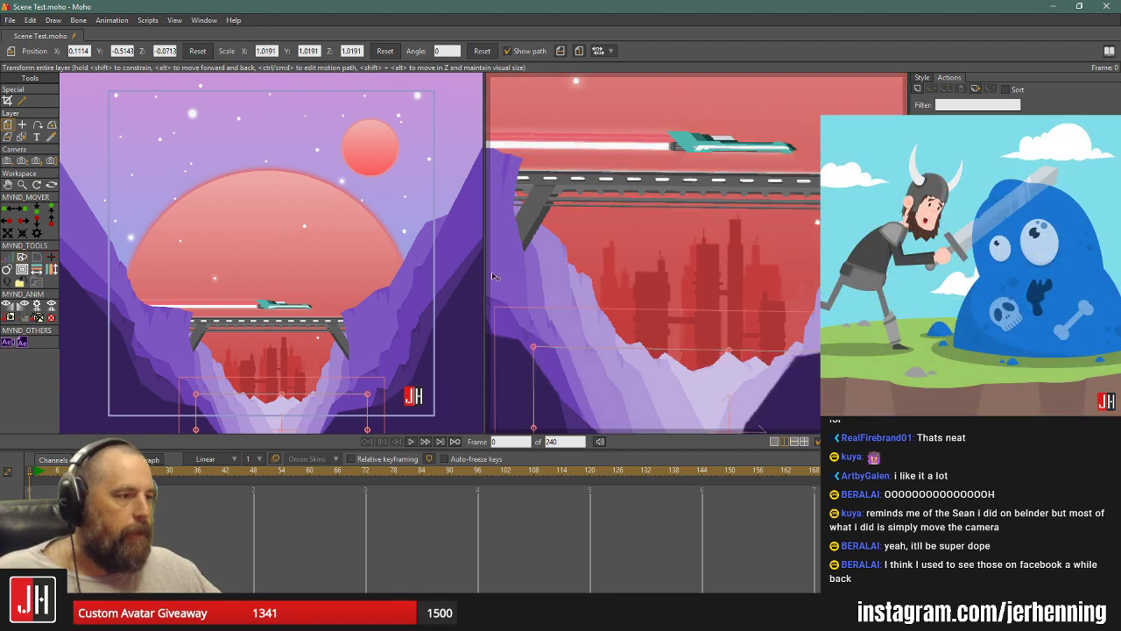
# From a side view, space the red city skyline layers in depth at constant visual size, with one at Z about -0.12.
pyautogui.click(52, 185)
pyautogui.moveTo(552, 306); pyautogui.dragTo(684, 304)
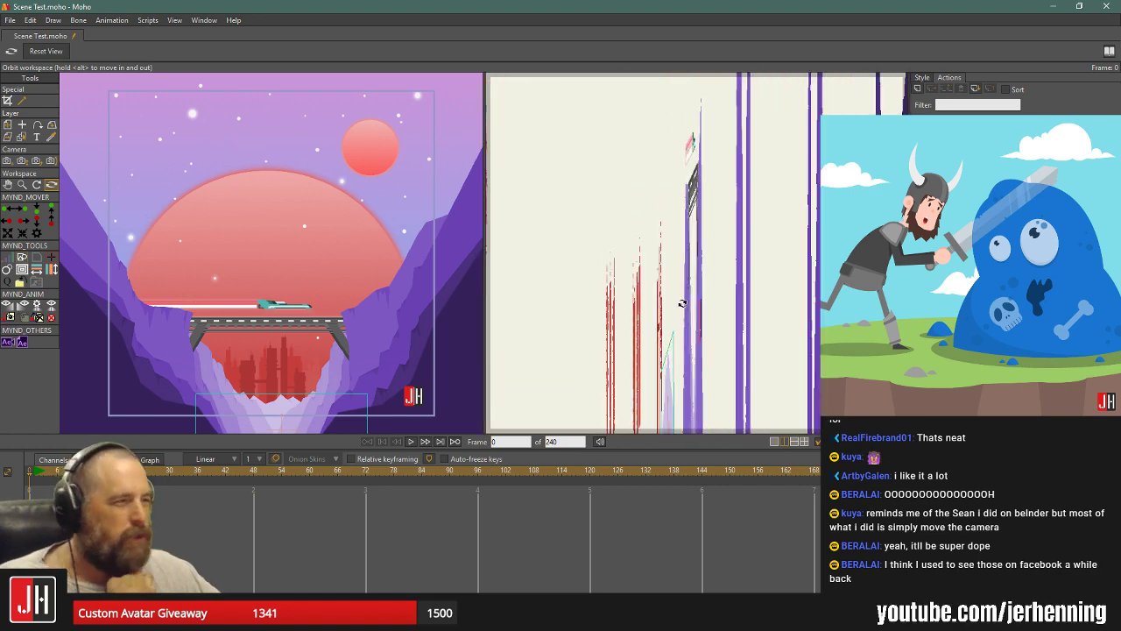
pyautogui.moveTo(683, 303); pyautogui.dragTo(668, 317)
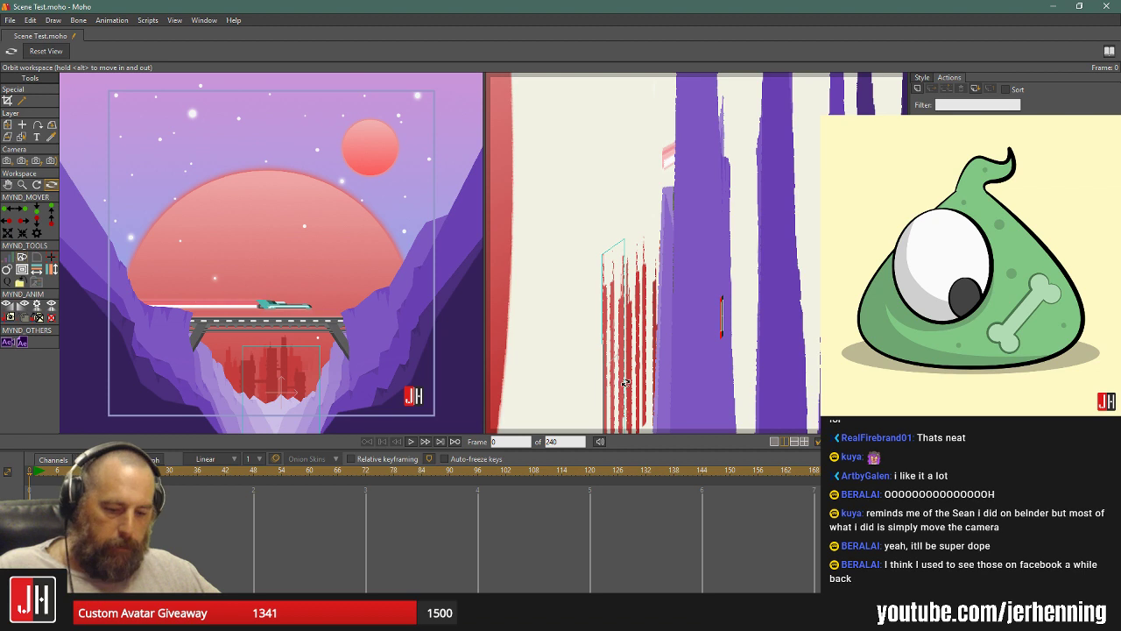
pyautogui.moveTo(616, 380); pyautogui.dragTo(613, 378)
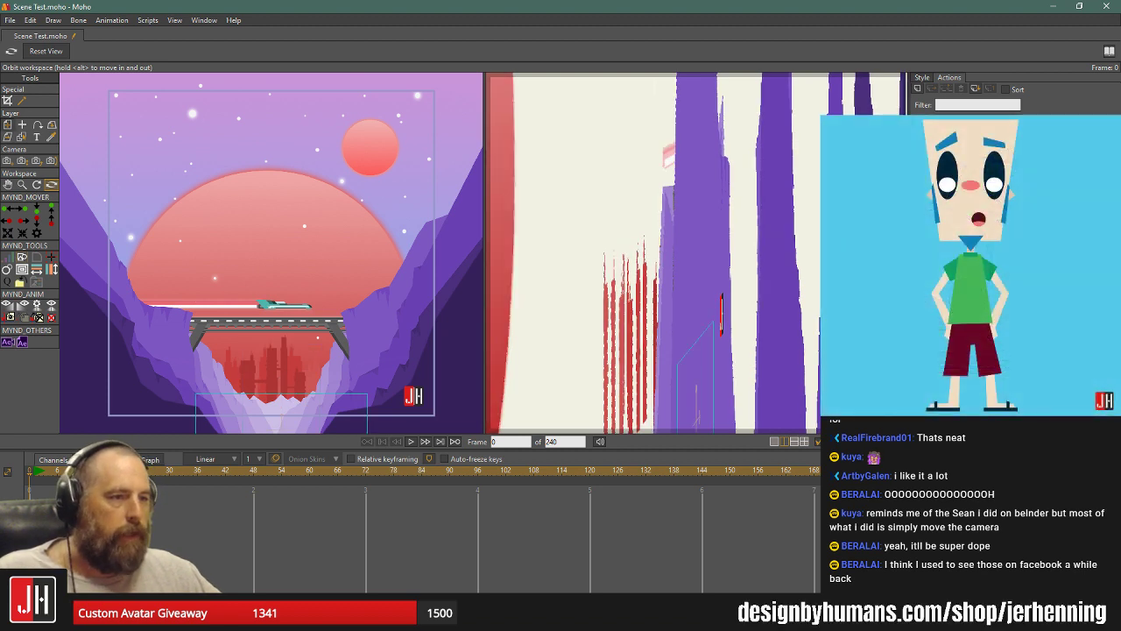
pyautogui.click(7, 125)
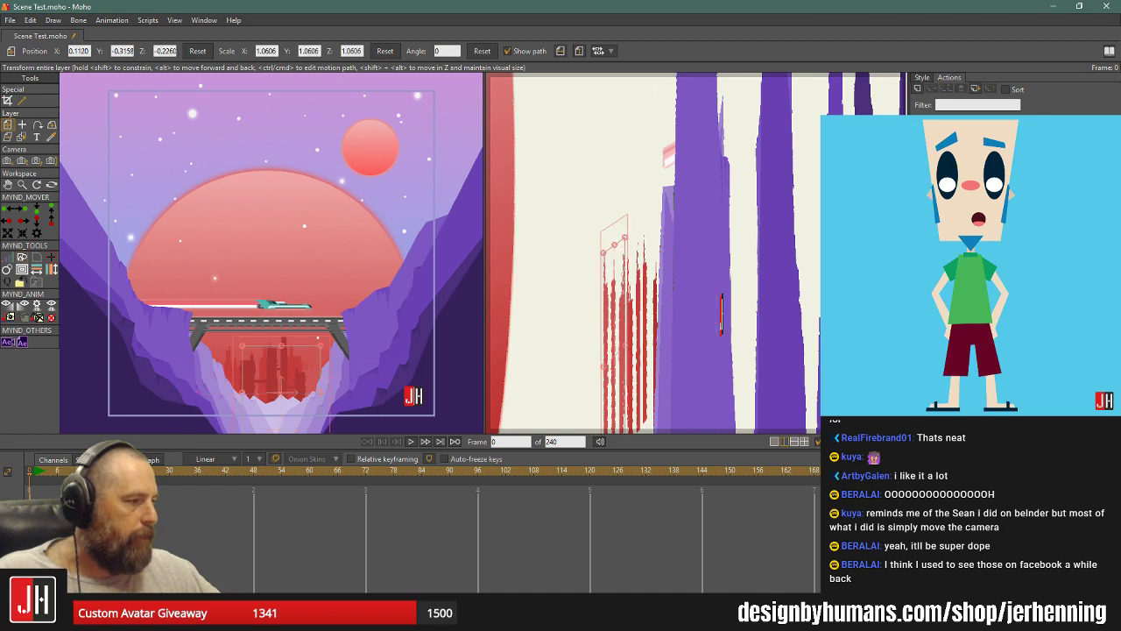
pyautogui.moveTo(614, 342); pyautogui.dragTo(645, 338)
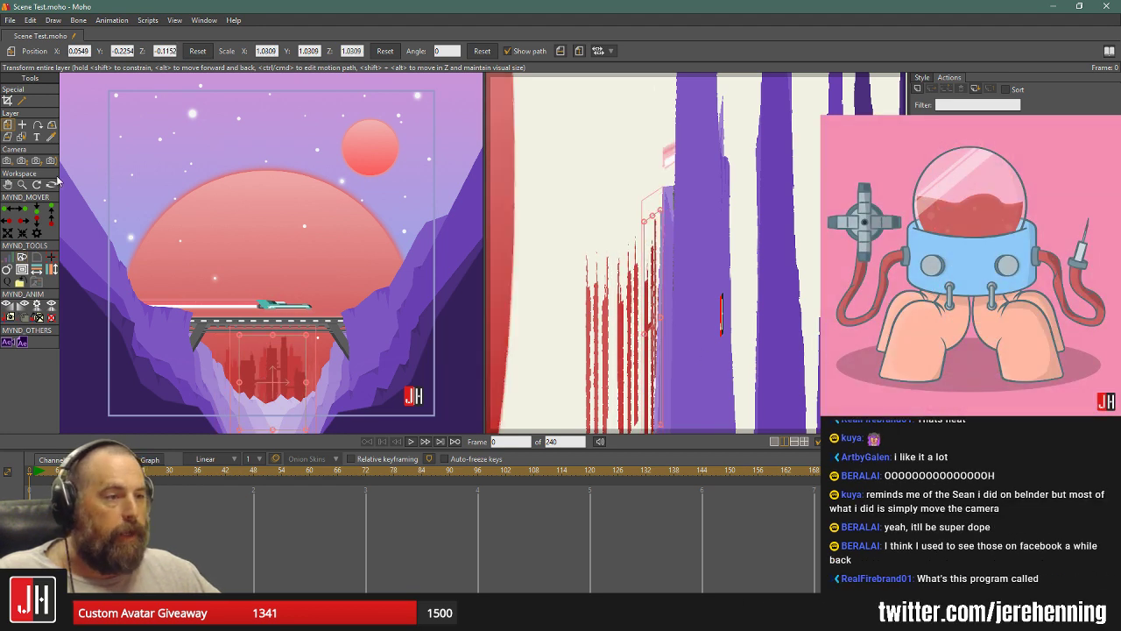
# Nudge a middle city skyline layer back to Z about -0.18 at constant visual size and check the scene from the front.
pyautogui.click(51, 183)
pyautogui.moveTo(498, 291)
pyautogui.mouseDown()
pyautogui.moveTo(515, 289)
pyautogui.moveTo(502, 290)
pyautogui.mouseUp()
pyautogui.click(635, 364)
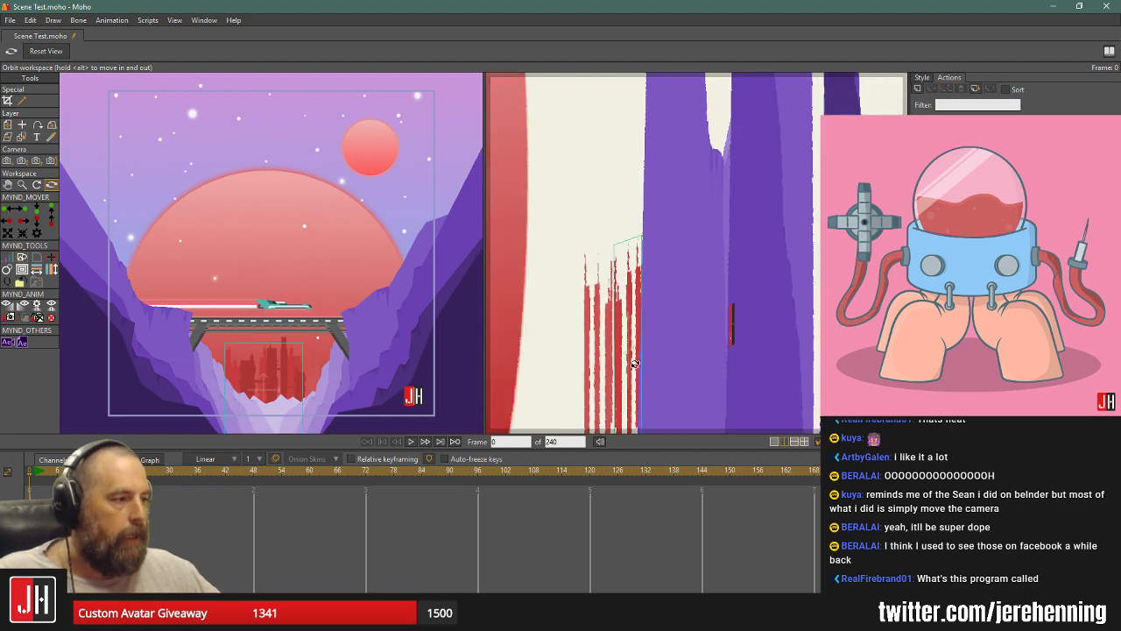
pyautogui.press('m')
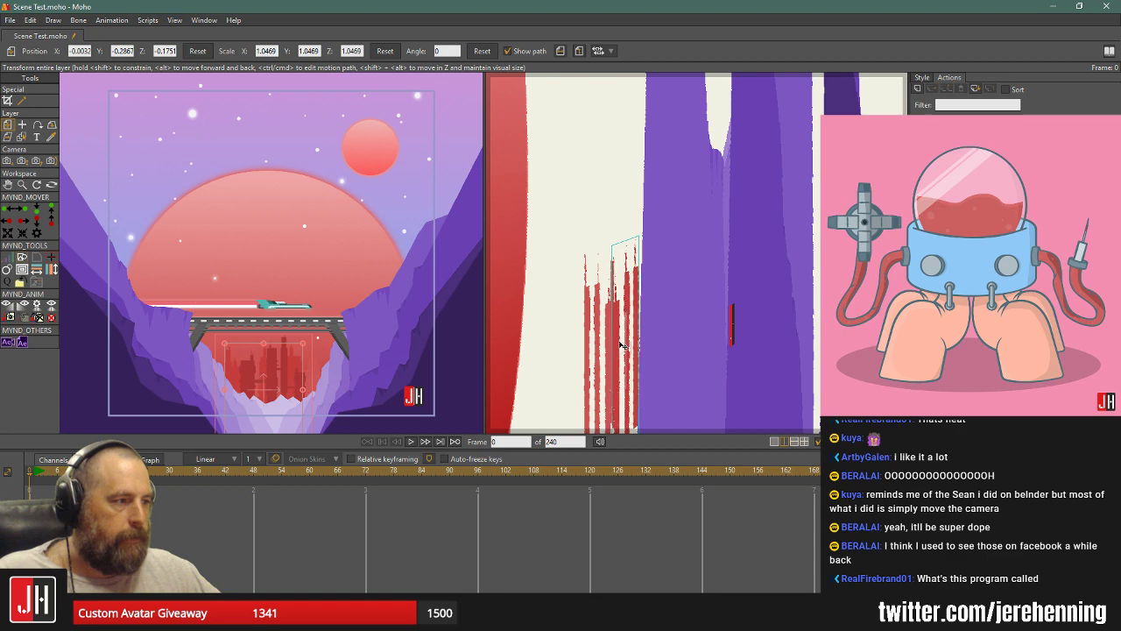
pyautogui.press('o')
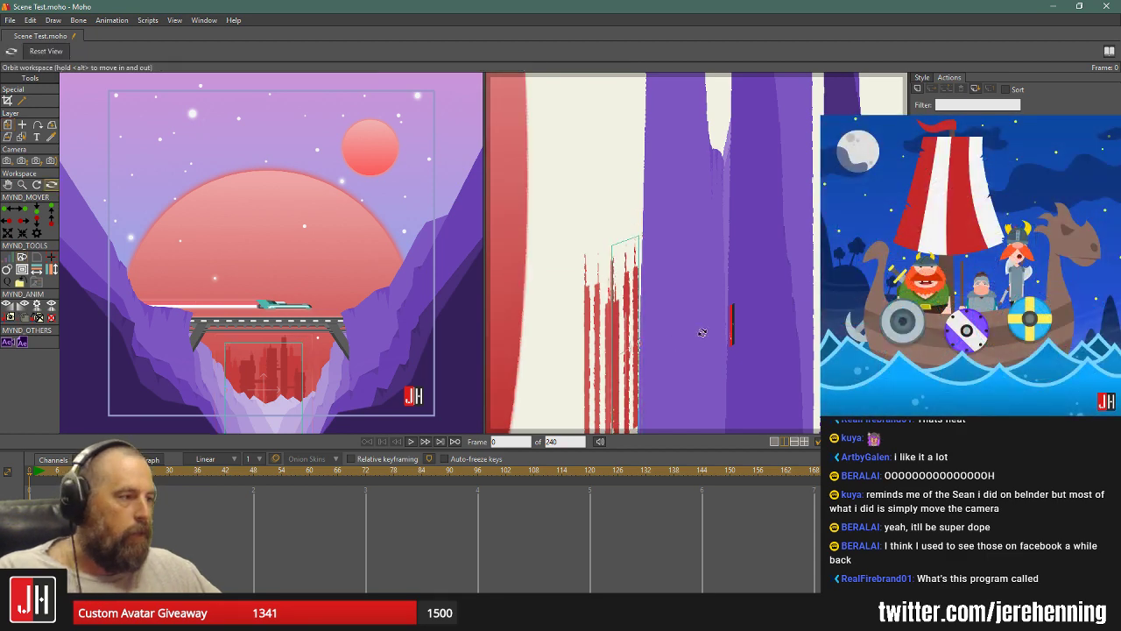
pyautogui.moveTo(676, 341); pyautogui.dragTo(607, 333)
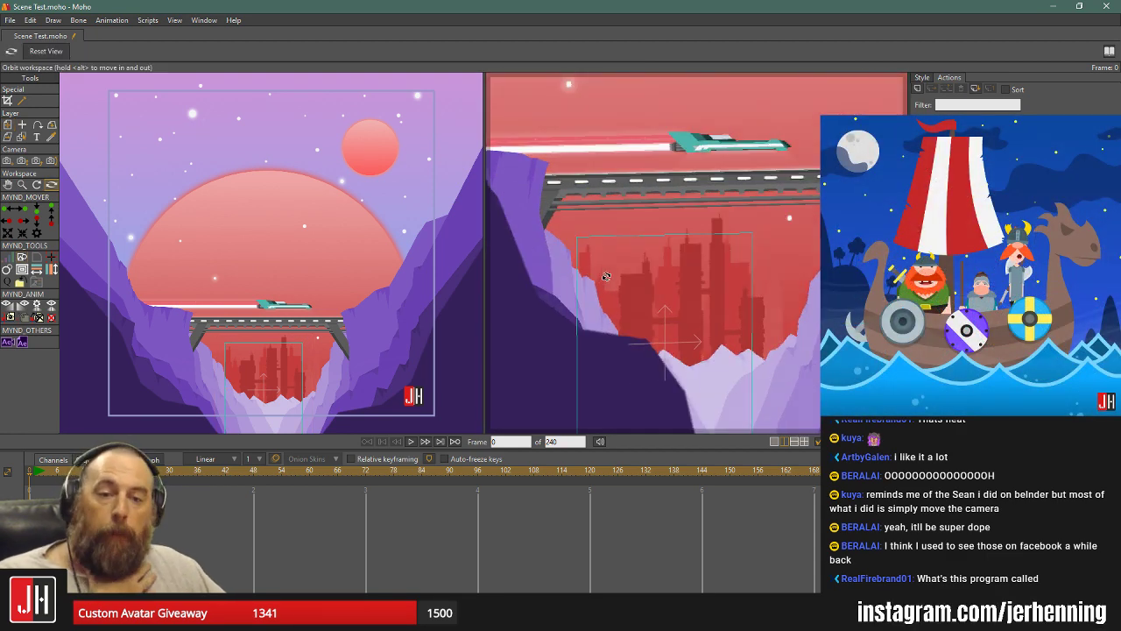
pyautogui.scroll(-5, 607, 276)
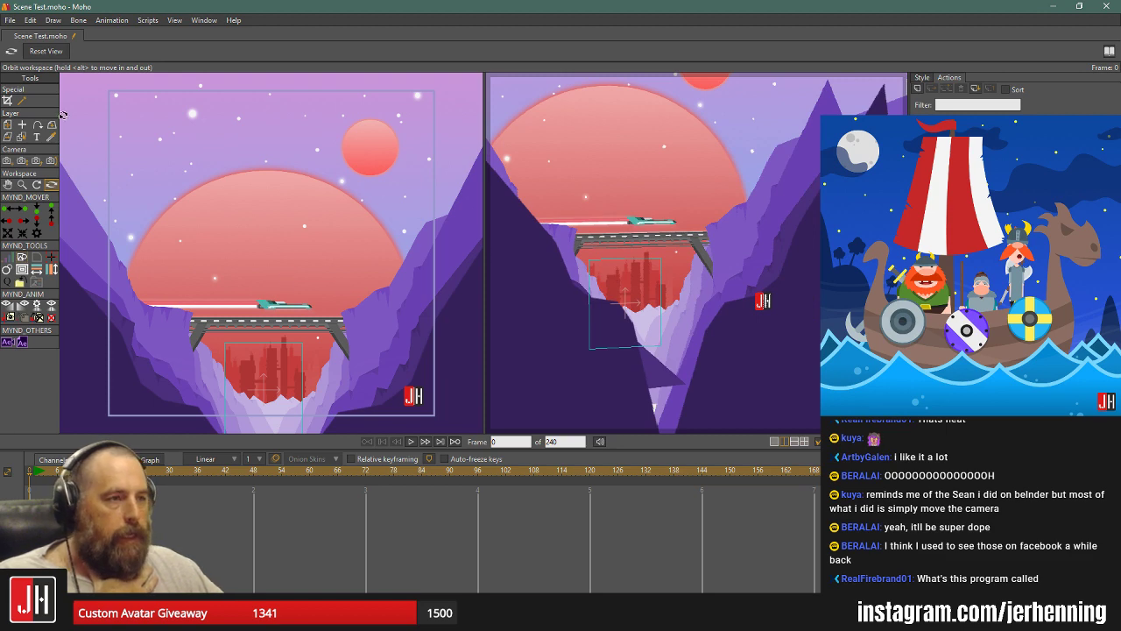
# Open the Jer Flat project from the Moho folder and play its face animation.
pyautogui.click(12, 19)
pyautogui.click(29, 68)
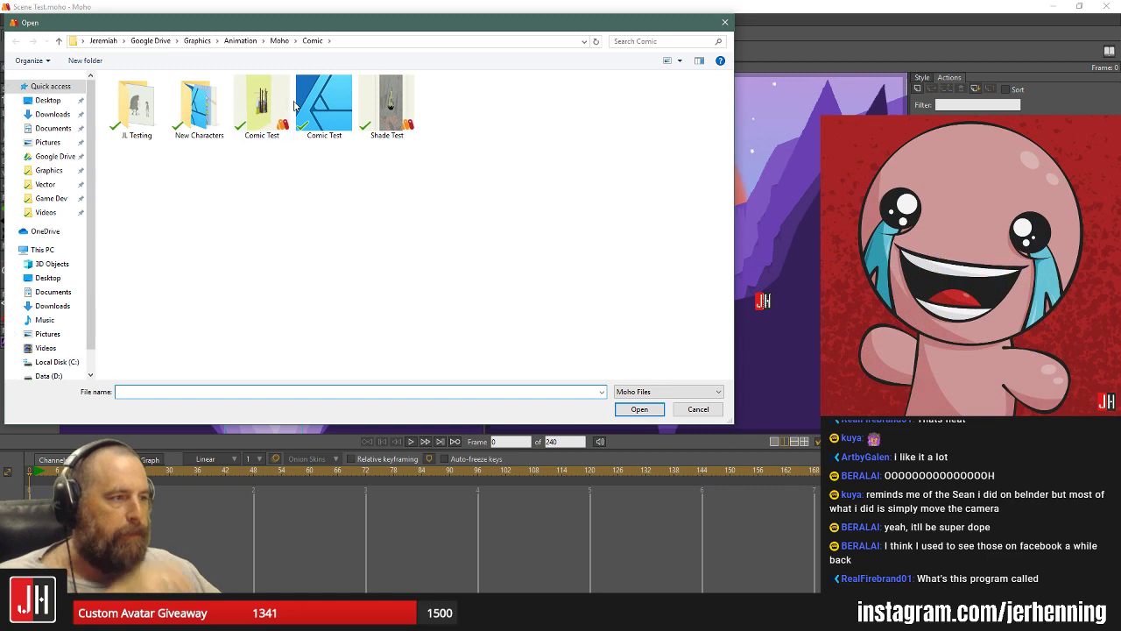
pyautogui.click(280, 41)
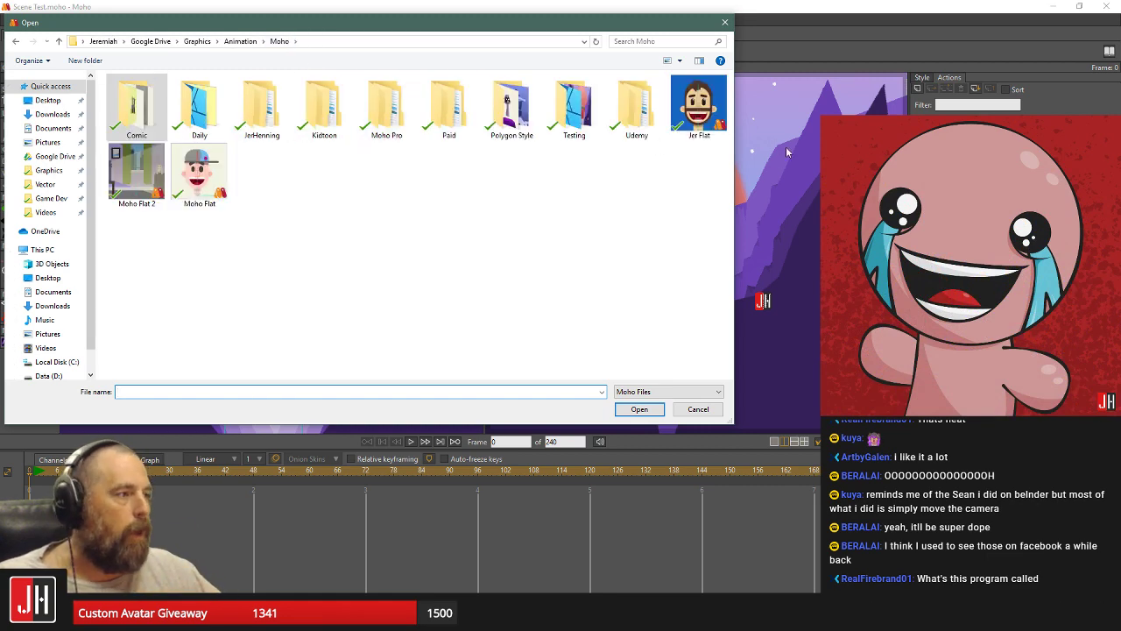
pyautogui.doubleClick(699, 105)
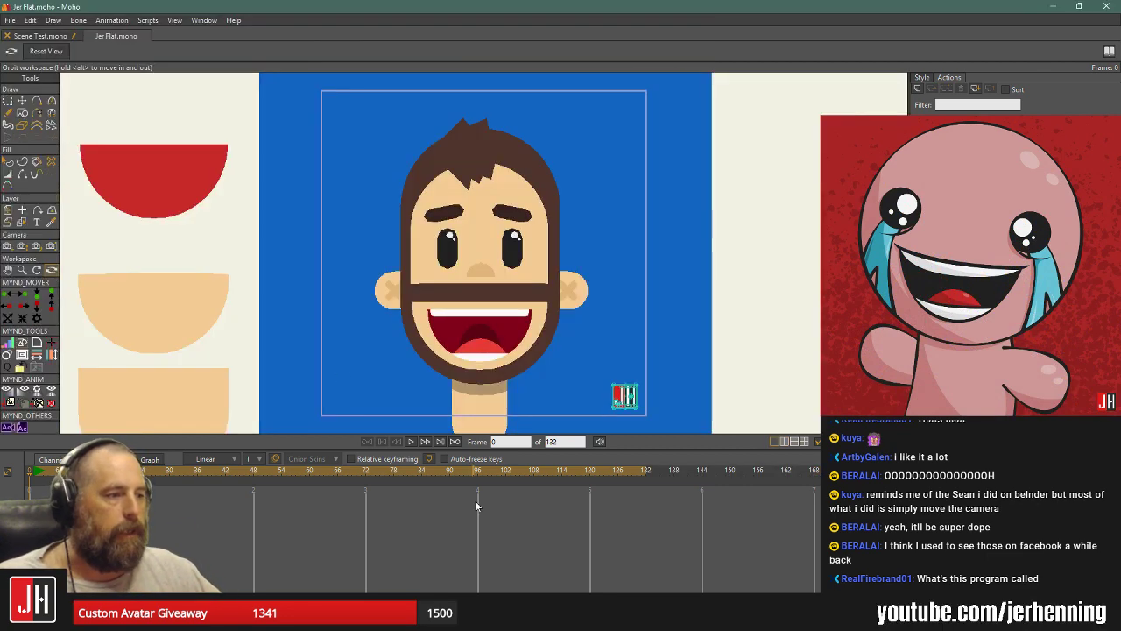
pyautogui.click(412, 442)
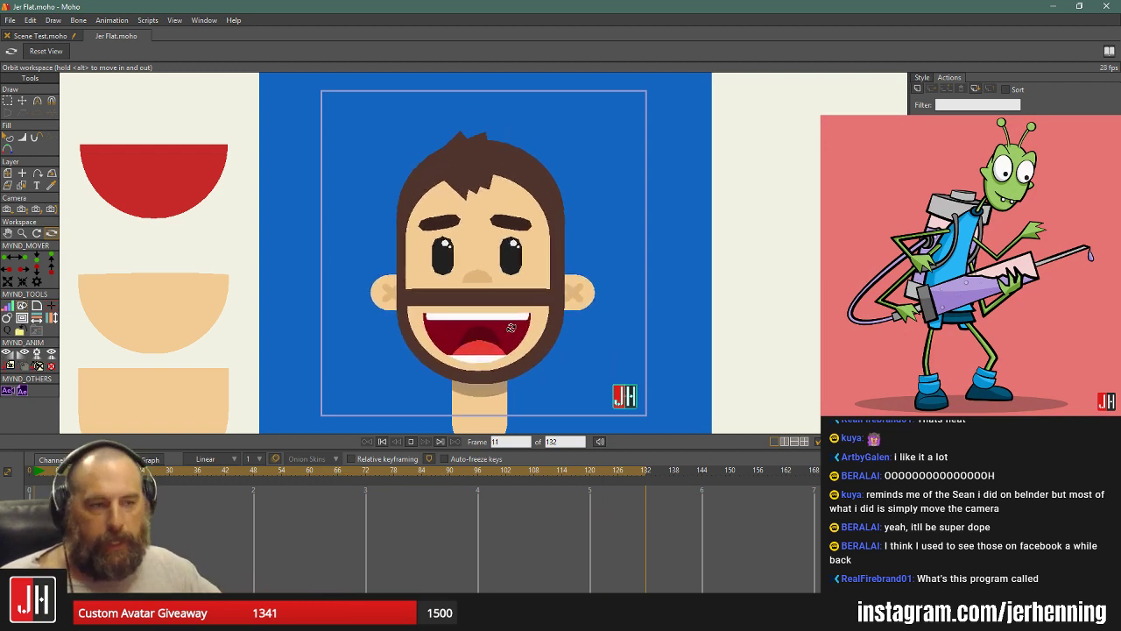
# Open the Daily 4 project from the Daily folder to play its one-eyed character animation, and close the file.
pyautogui.click(10, 19)
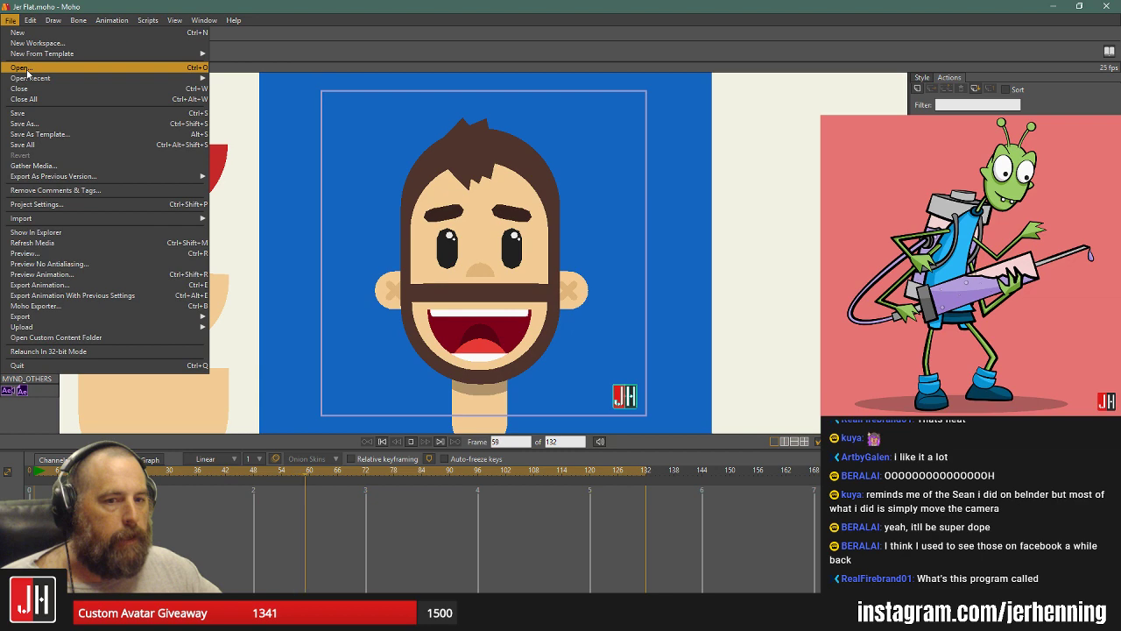
pyautogui.click(21, 68)
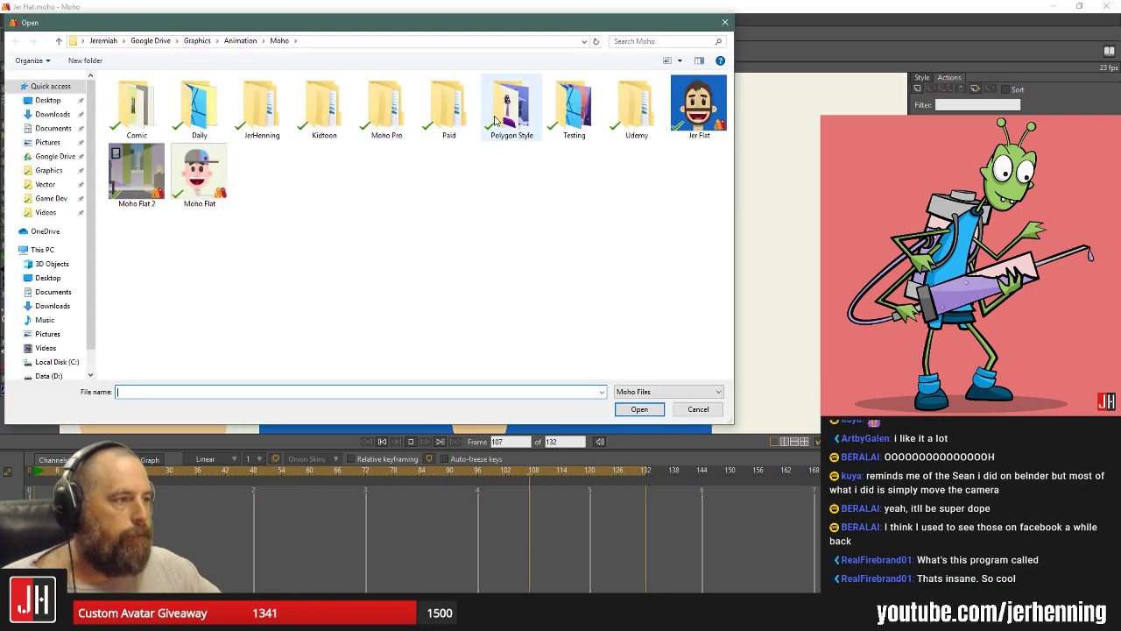
pyautogui.doubleClick(199, 110)
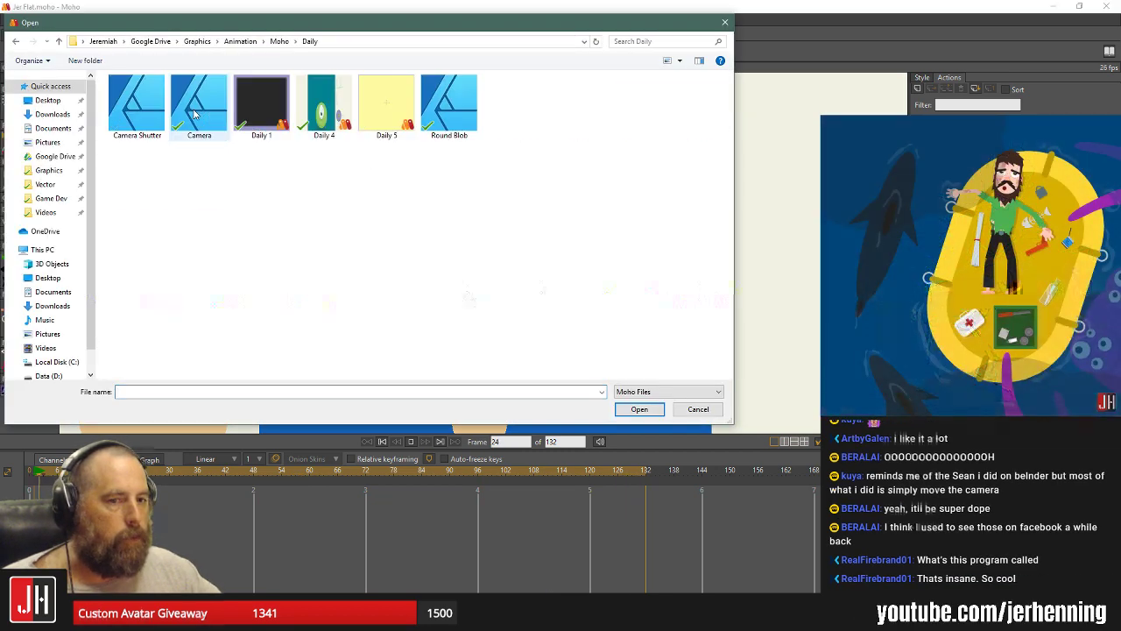
pyautogui.doubleClick(318, 119)
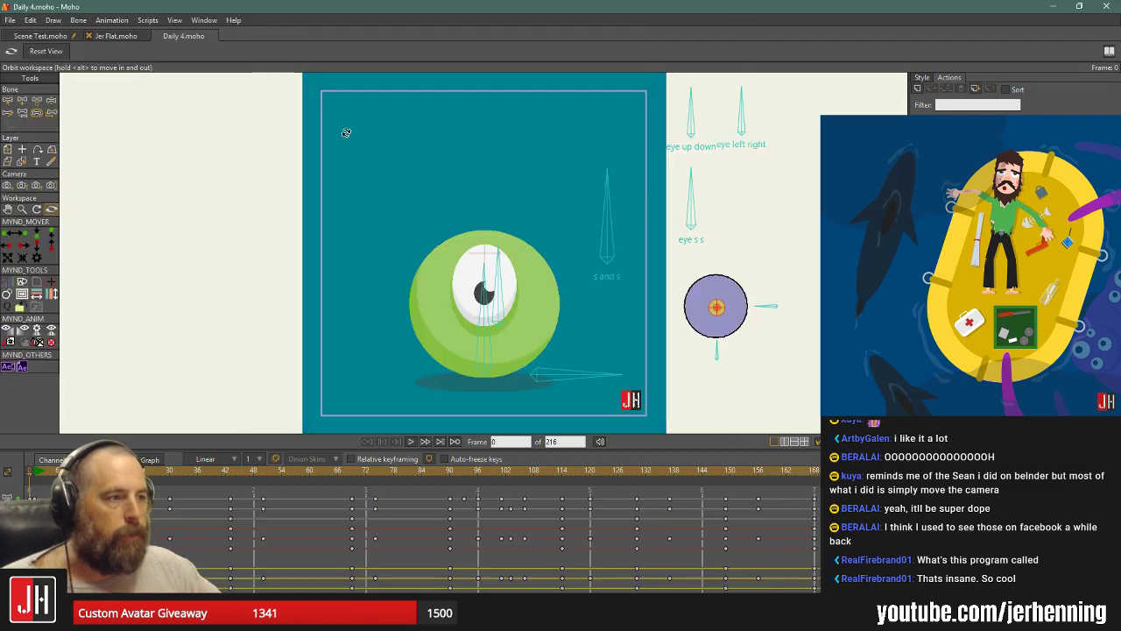
pyautogui.moveTo(555, 270); pyautogui.dragTo(397, 266)
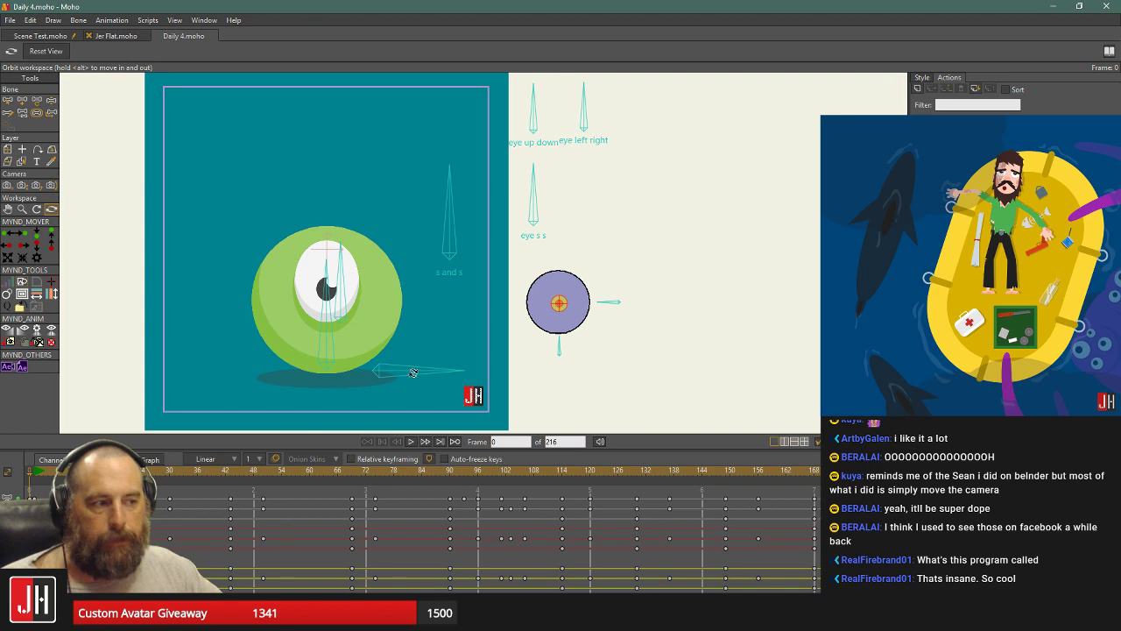
pyautogui.click(410, 441)
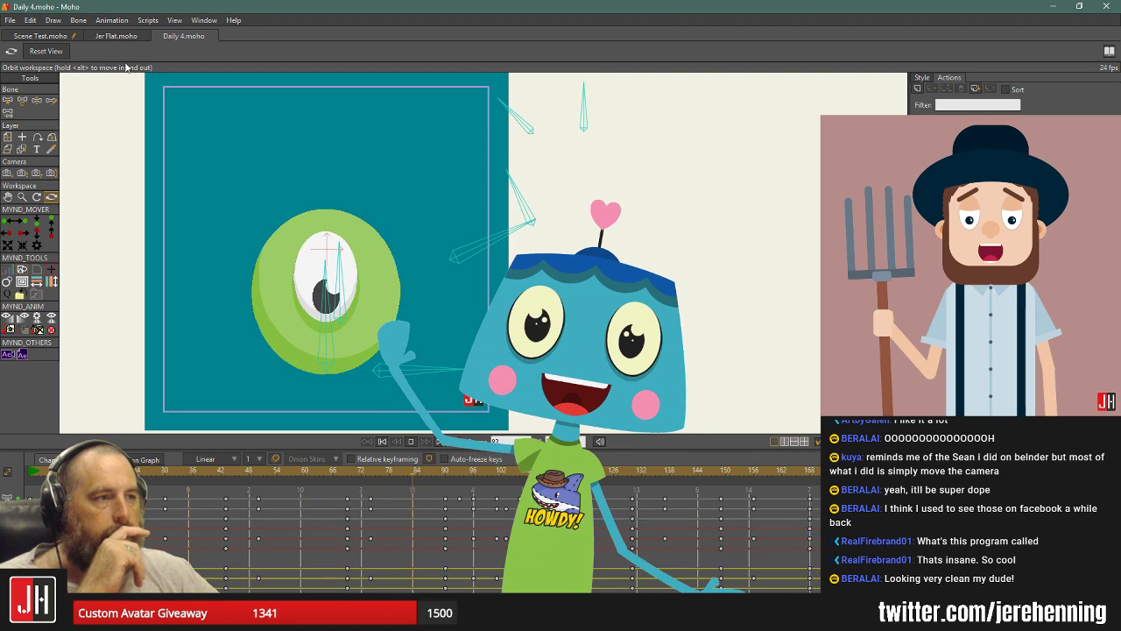
pyautogui.click(158, 36)
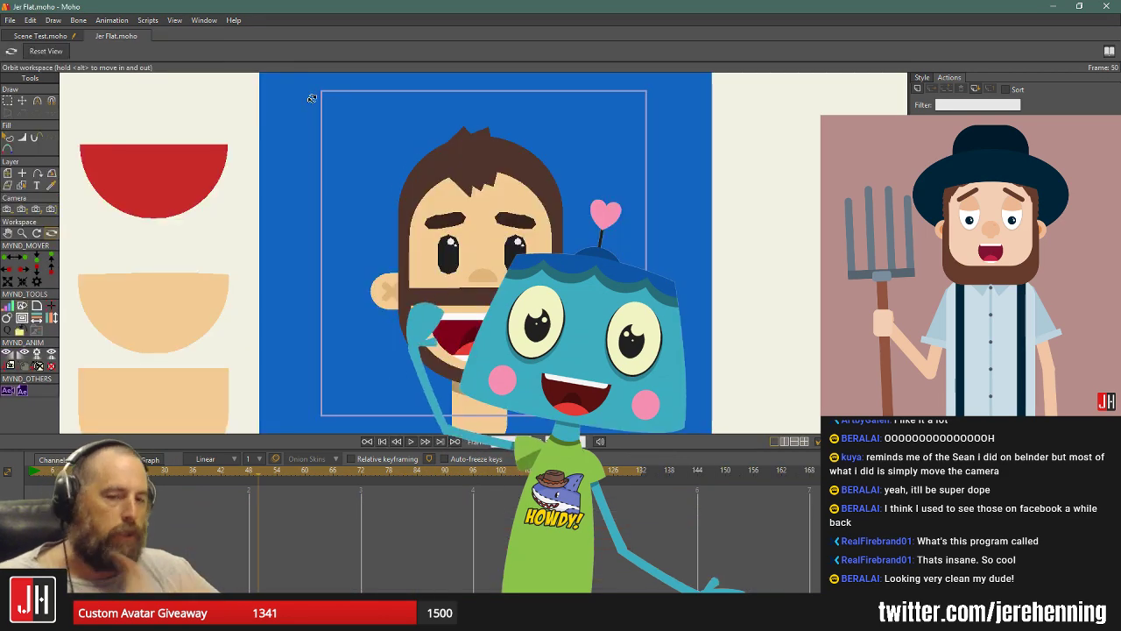
# Return to the Scene Test project and show its layer stack from the side alongside the front view.
pyautogui.click(58, 37)
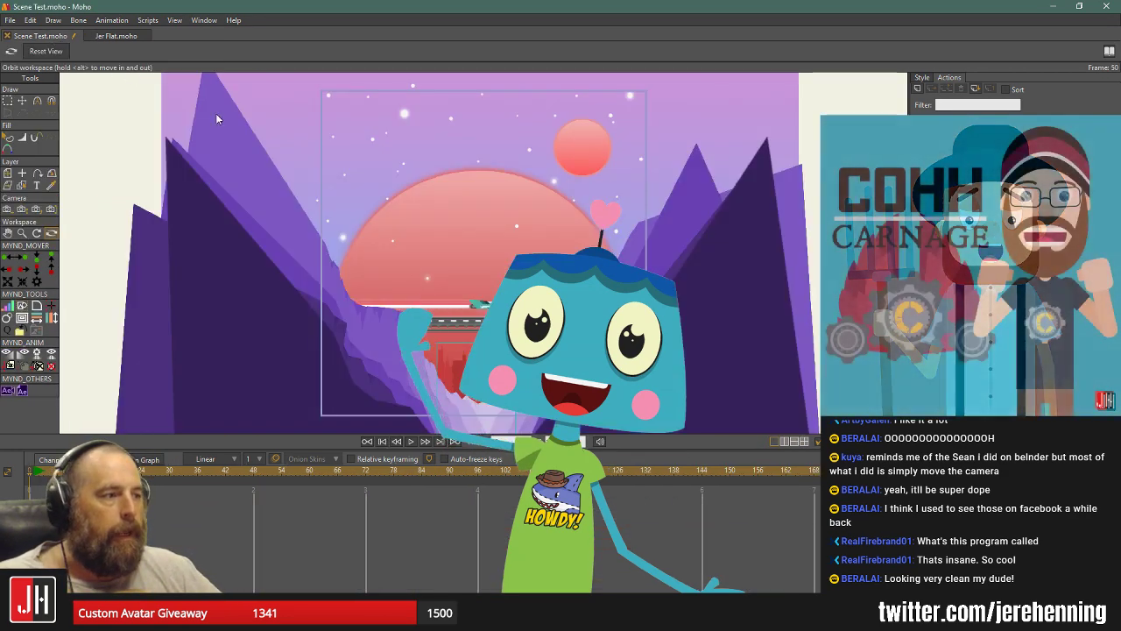
pyautogui.moveTo(487, 275); pyautogui.dragTo(657, 256)
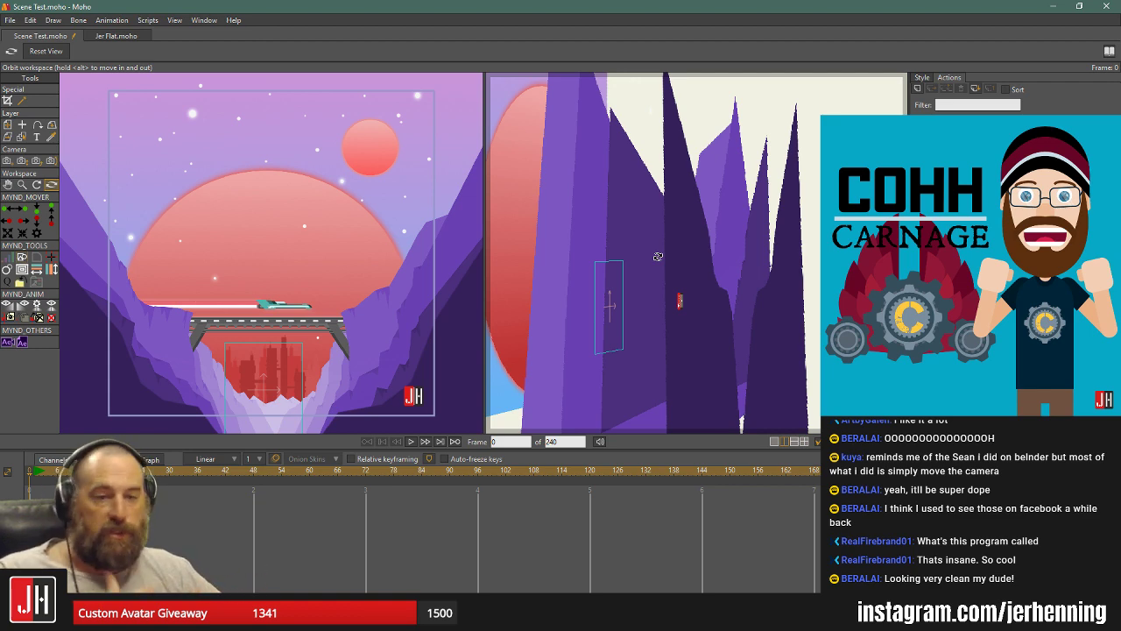
pyautogui.moveTo(658, 256); pyautogui.dragTo(783, 345)
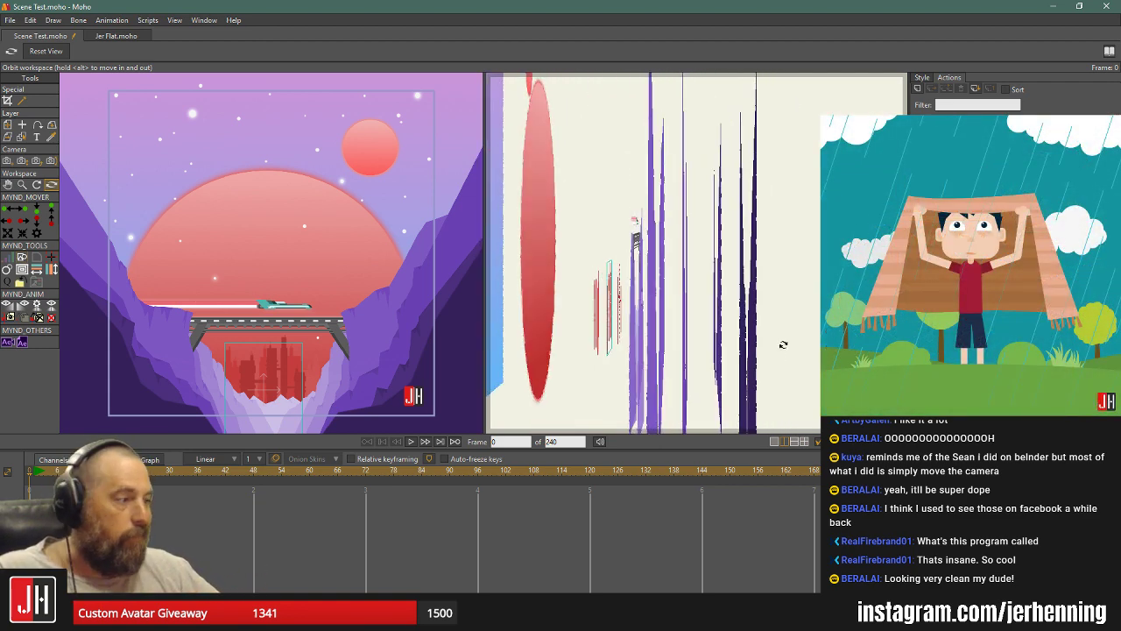
# Push the three red city skyline layers back at constant visual size, to Z about -0.35, -0.24 and -0.14.
pyautogui.press('pagedown')
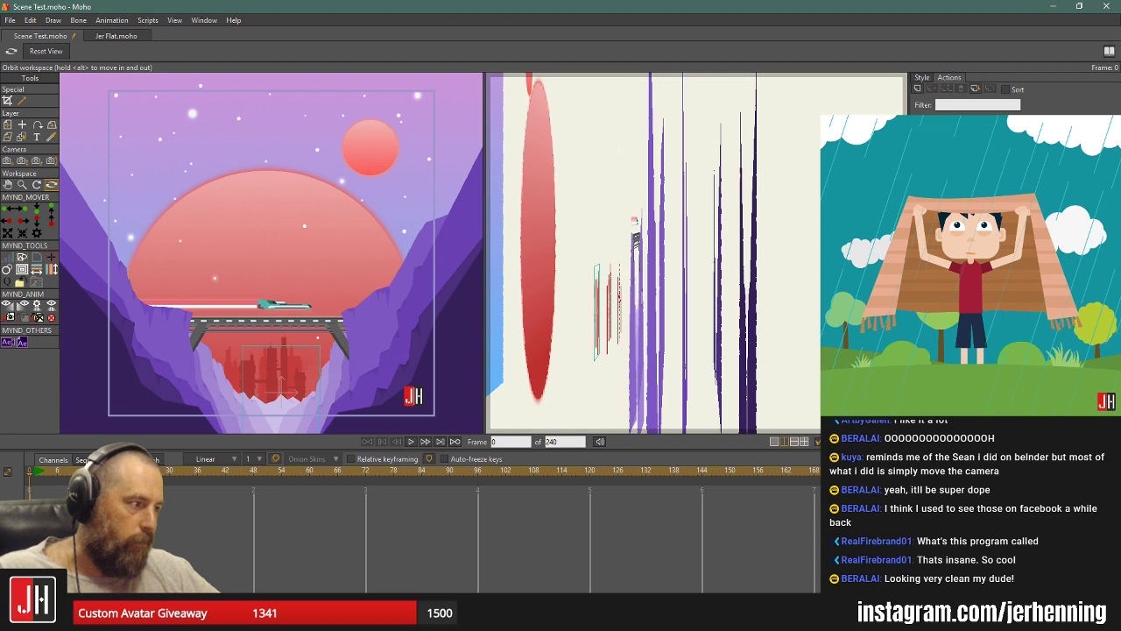
pyautogui.click(18, 127)
pyautogui.click(587, 324)
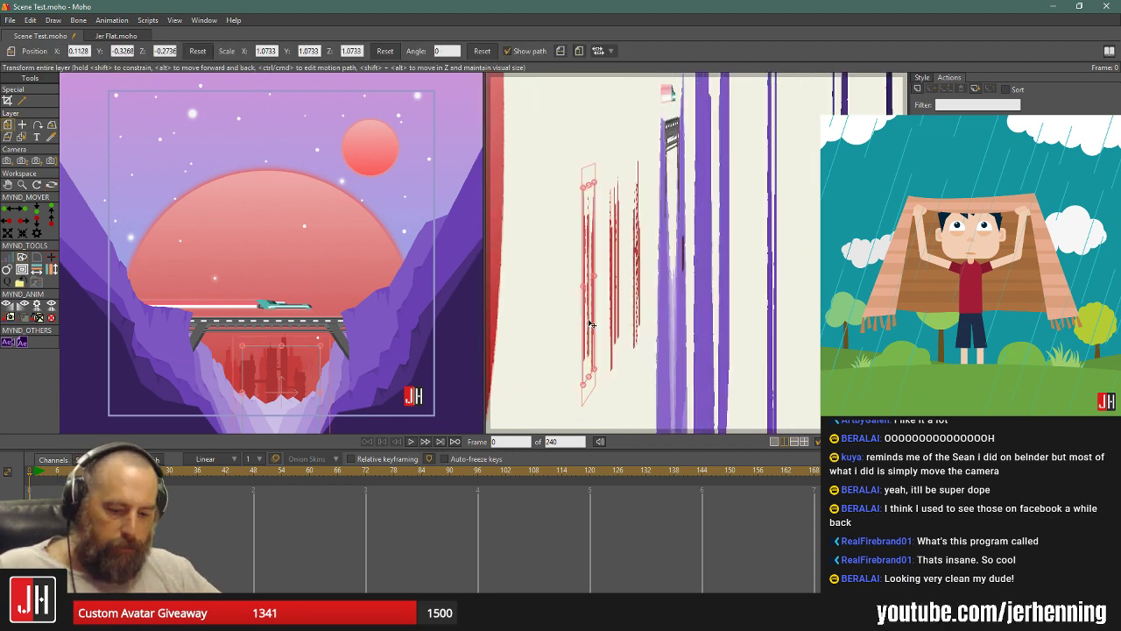
pyautogui.moveTo(592, 324); pyautogui.dragTo(490, 290)
pyautogui.press('pageup')
pyautogui.press('pageup')
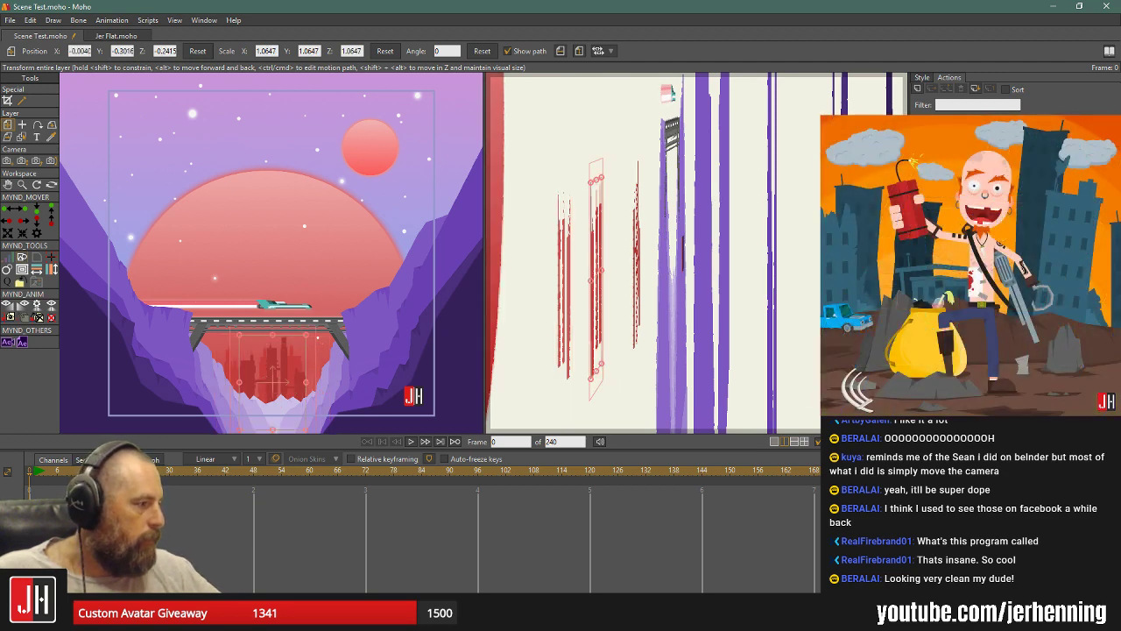
pyautogui.moveTo(648, 314); pyautogui.dragTo(541, 287)
# From a straighter side view, push the two palest lavender rock layers slightly back at constant visual size, the rearmost to Z about -0.09.
pyautogui.press('pageup')
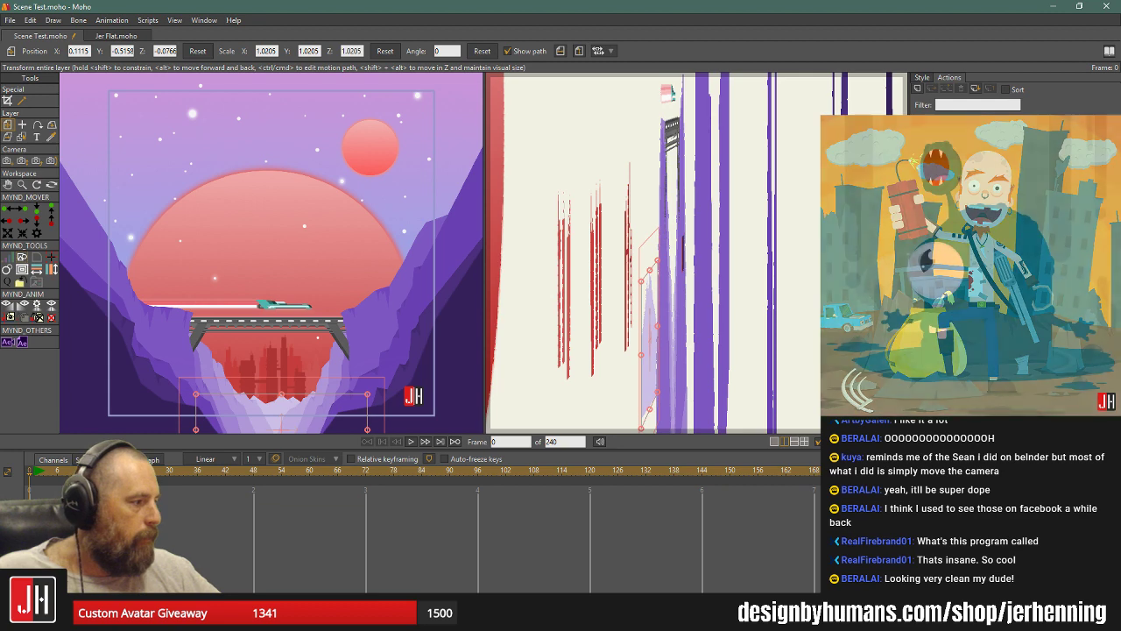
pyautogui.press('pageup')
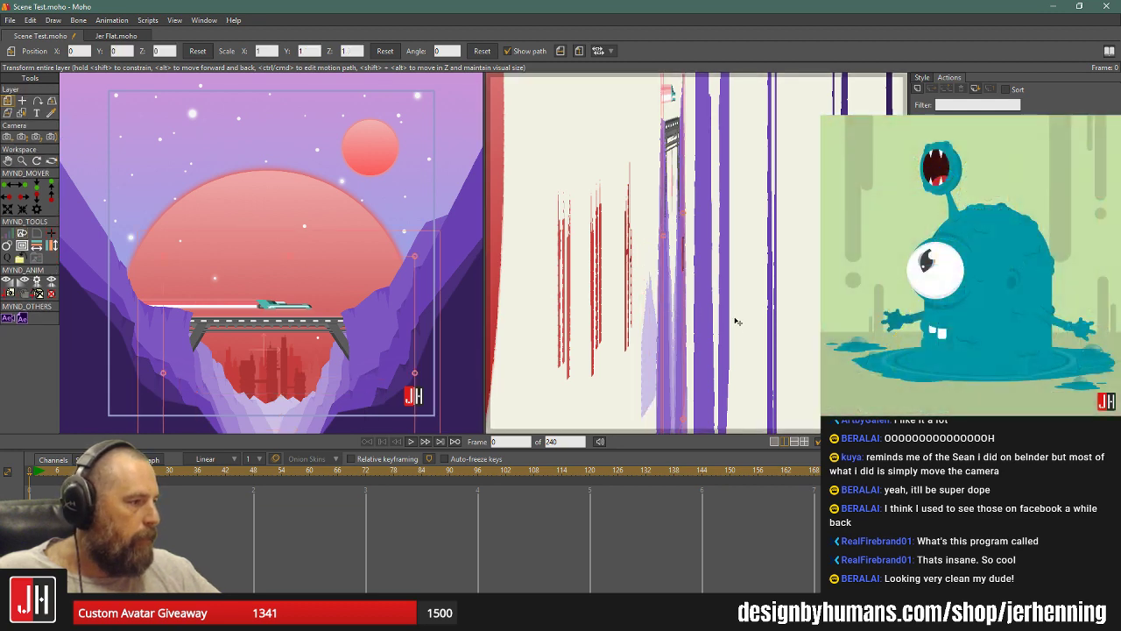
pyautogui.click(679, 315)
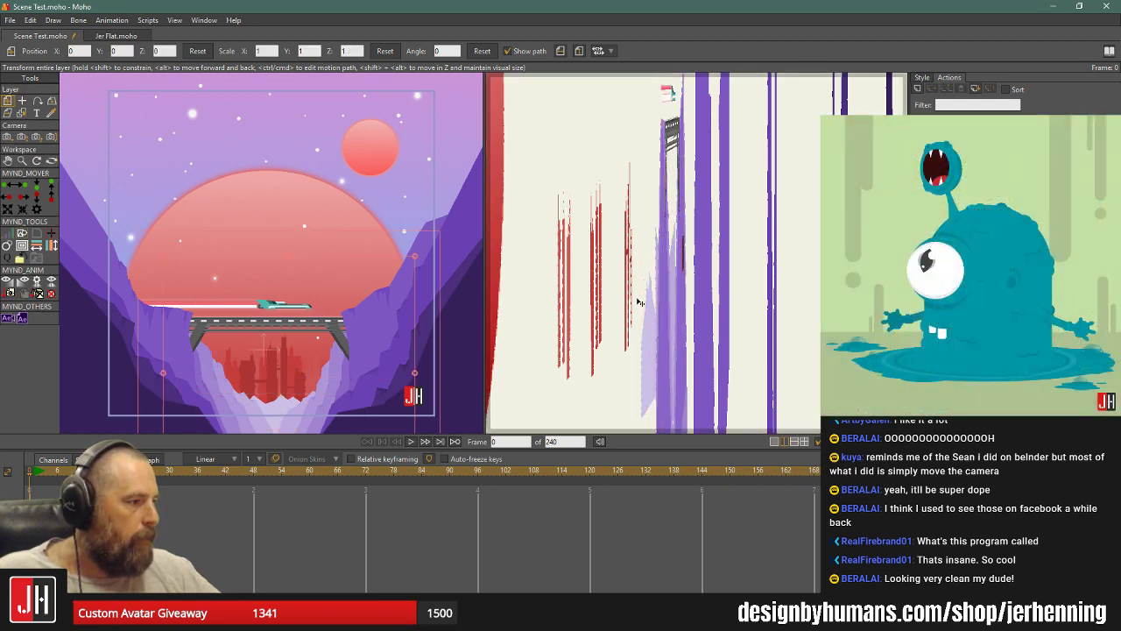
pyautogui.click(51, 160)
pyautogui.moveTo(560, 263); pyautogui.dragTo(638, 275)
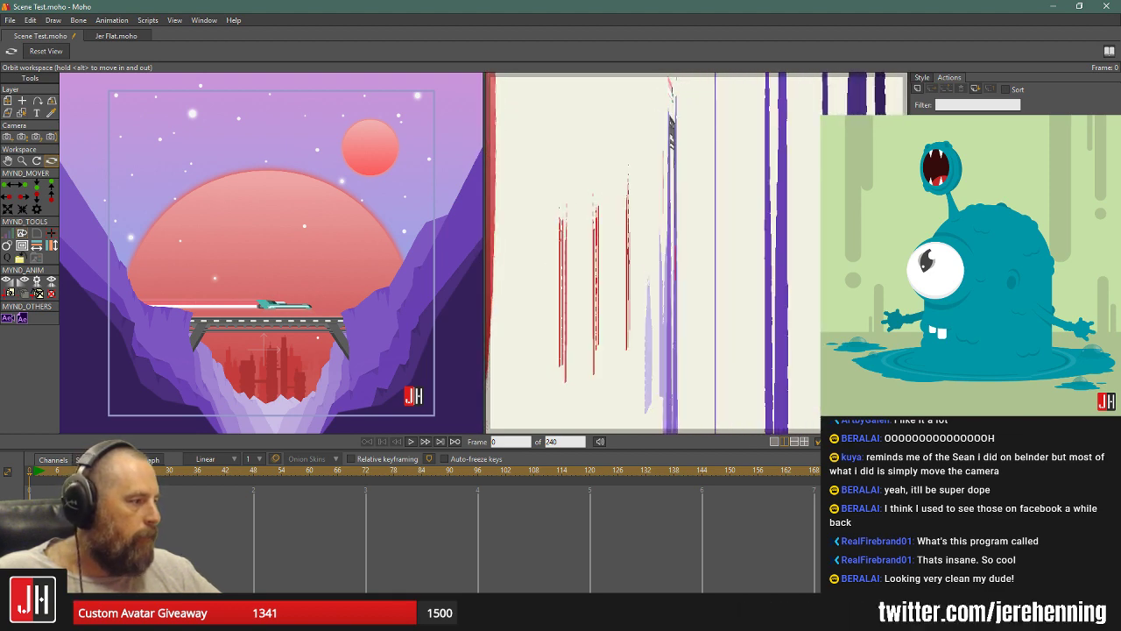
pyautogui.keyDown('alt'); pyautogui.rightClick(650, 350); pyautogui.keyUp('alt')
pyautogui.press('m')
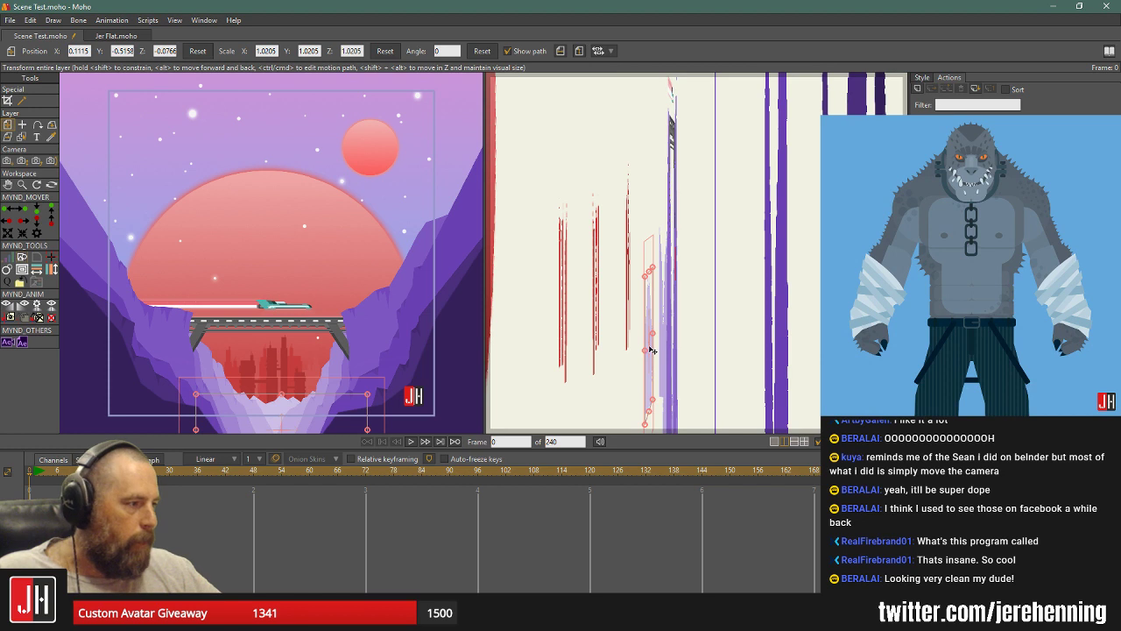
pyautogui.moveTo(651, 350); pyautogui.dragTo(759, 369)
pyautogui.keyDown('alt'); pyautogui.rightClick(661, 345); pyautogui.keyUp('alt')
# Select the bridge layer among the overlapping layers and bring it forward to Z about 0.045 at constant visual size.
pyautogui.keyDown('alt'); pyautogui.rightClick(672, 341); pyautogui.keyUp('alt')
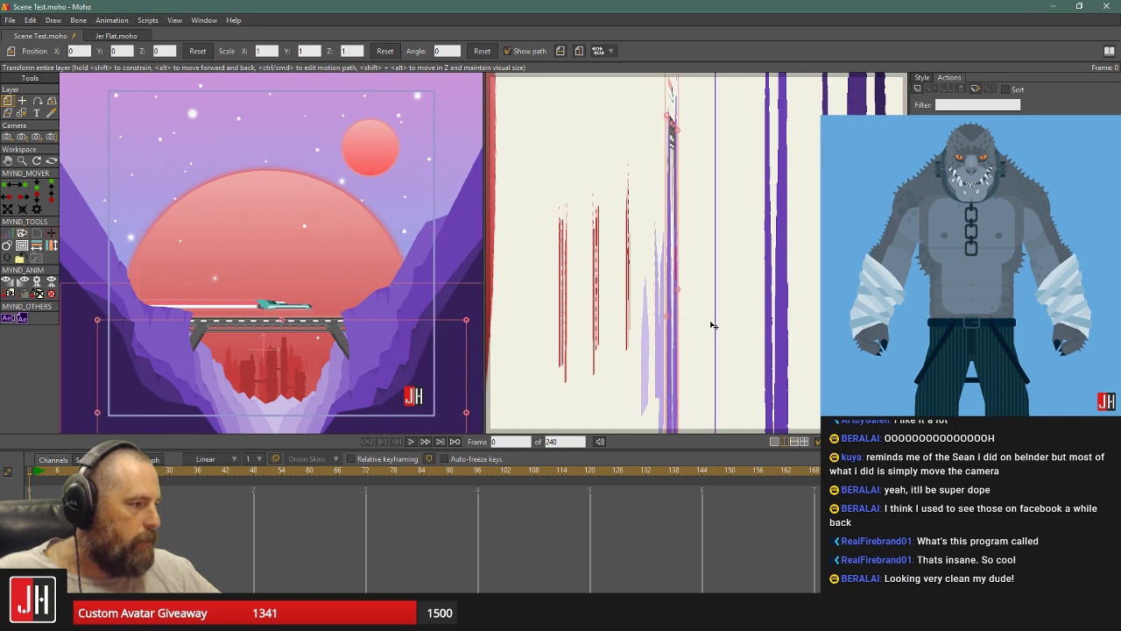
pyautogui.keyDown('alt'); pyautogui.rightClick(671, 140); pyautogui.keyUp('alt')
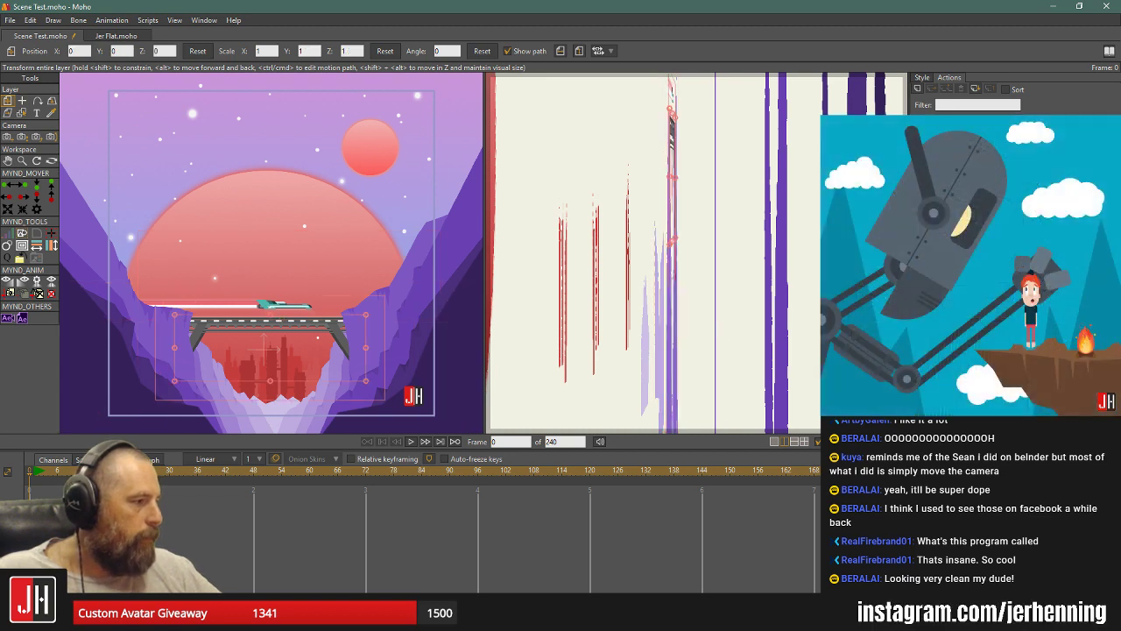
pyautogui.keyDown('alt'); pyautogui.rightClick(715, 153); pyautogui.keyUp('alt')
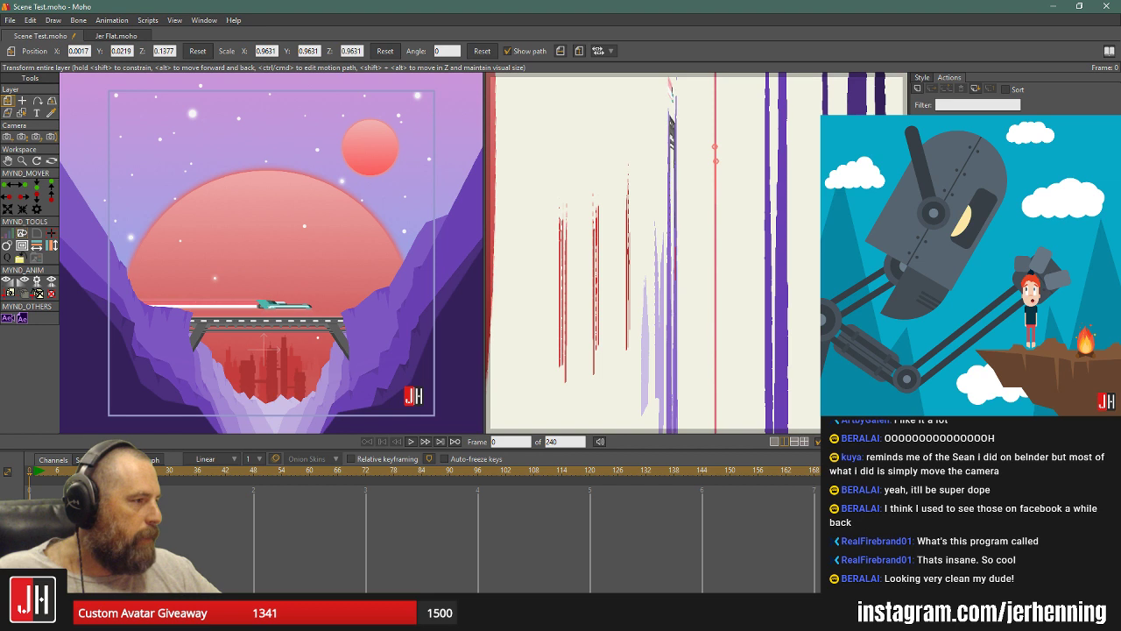
pyautogui.keyDown('alt'); pyautogui.rightClick(672, 140); pyautogui.keyUp('alt')
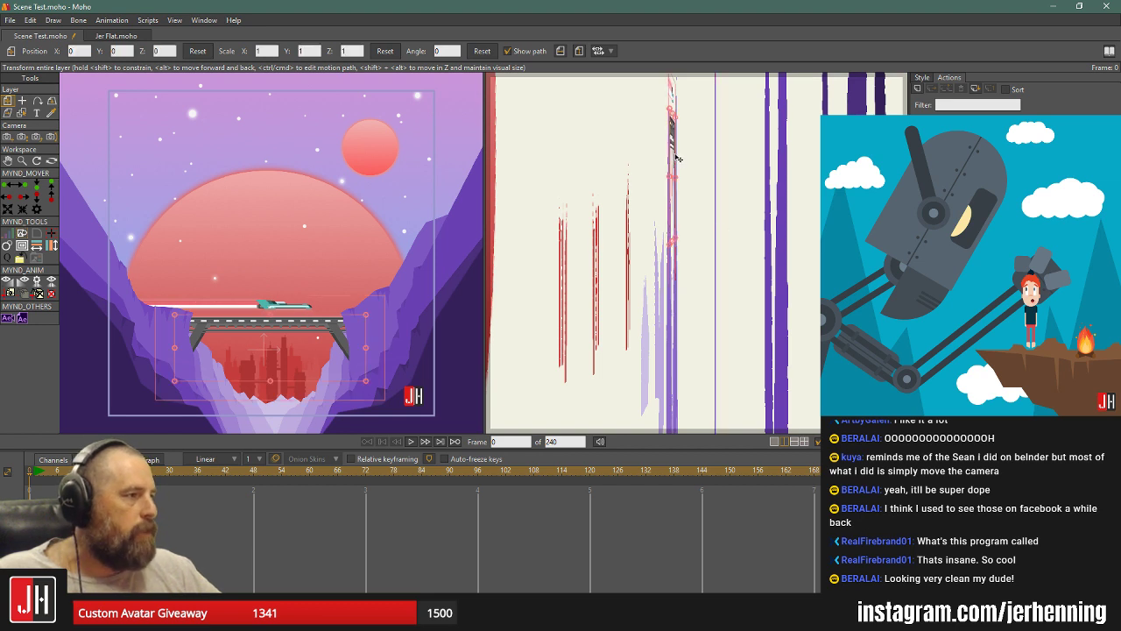
pyautogui.moveTo(677, 157); pyautogui.dragTo(837, 170)
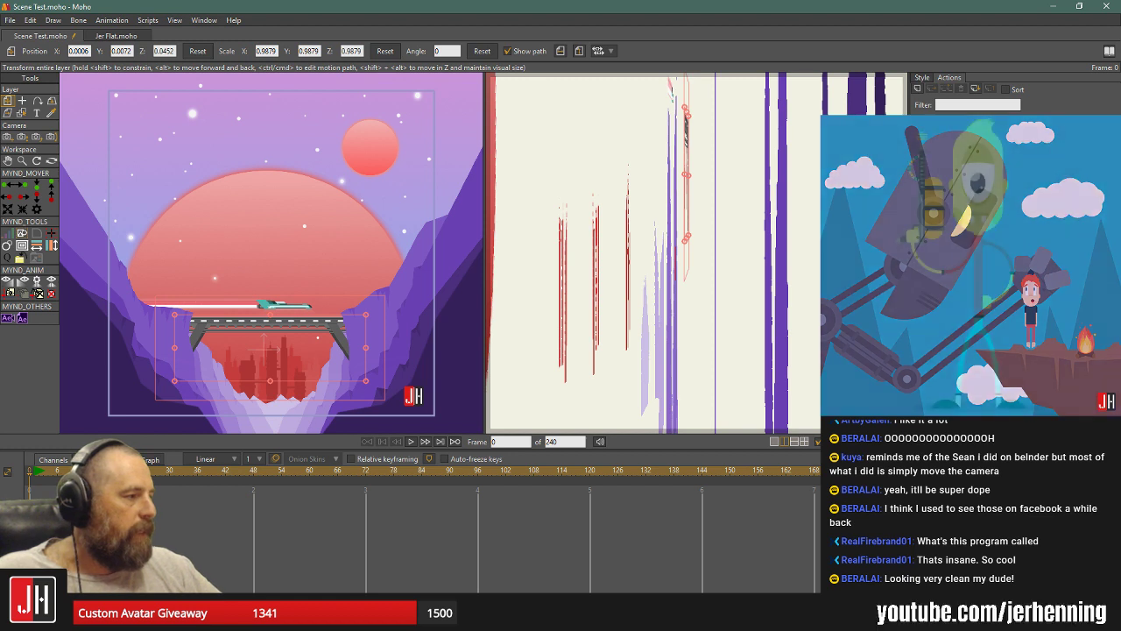
# Push the purple rock layer just behind the bridge back to Z about -0.014 at constant visual size.
pyautogui.hotkey('ctrl', 'z')
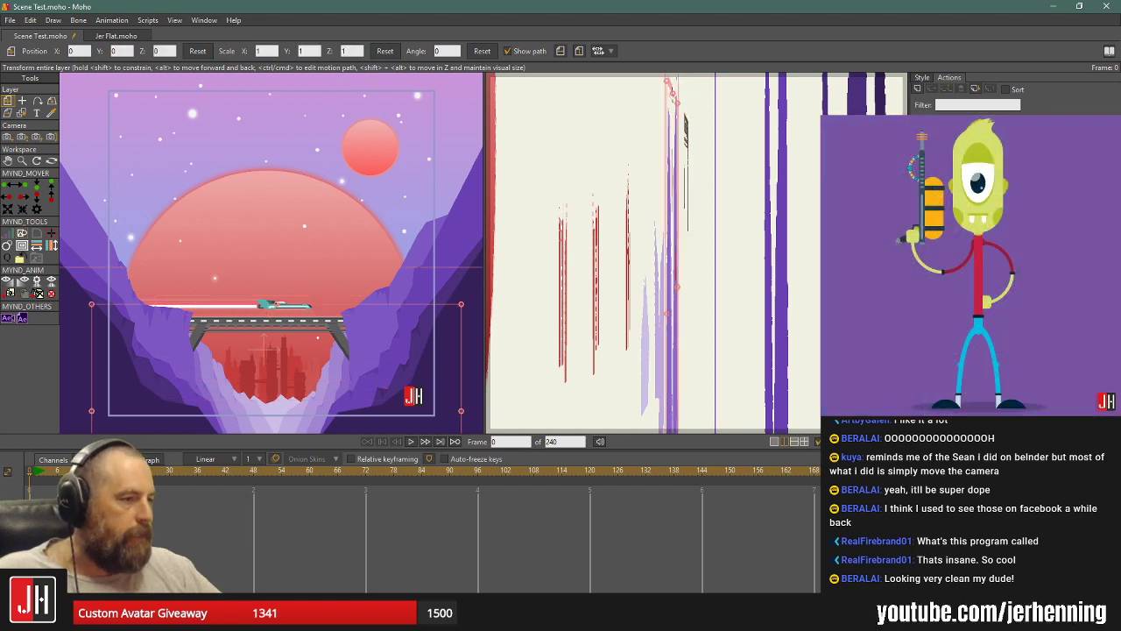
pyautogui.hotkey('ctrl', 'z')
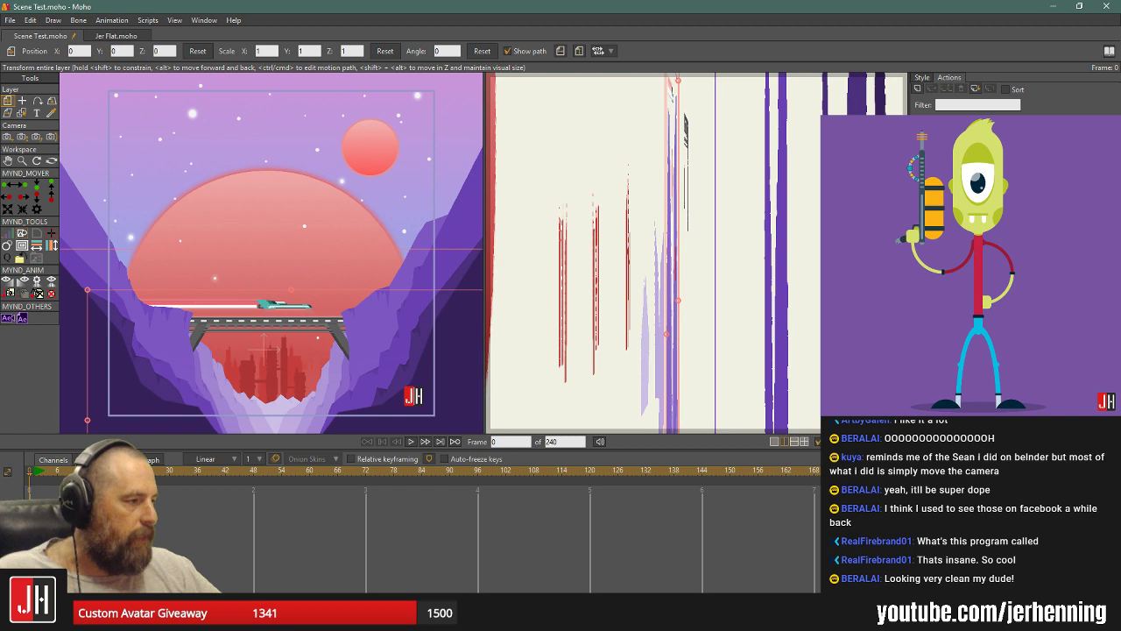
pyautogui.hotkey('ctrl', 'z')
pyautogui.moveTo(675, 312); pyautogui.dragTo(713, 371)
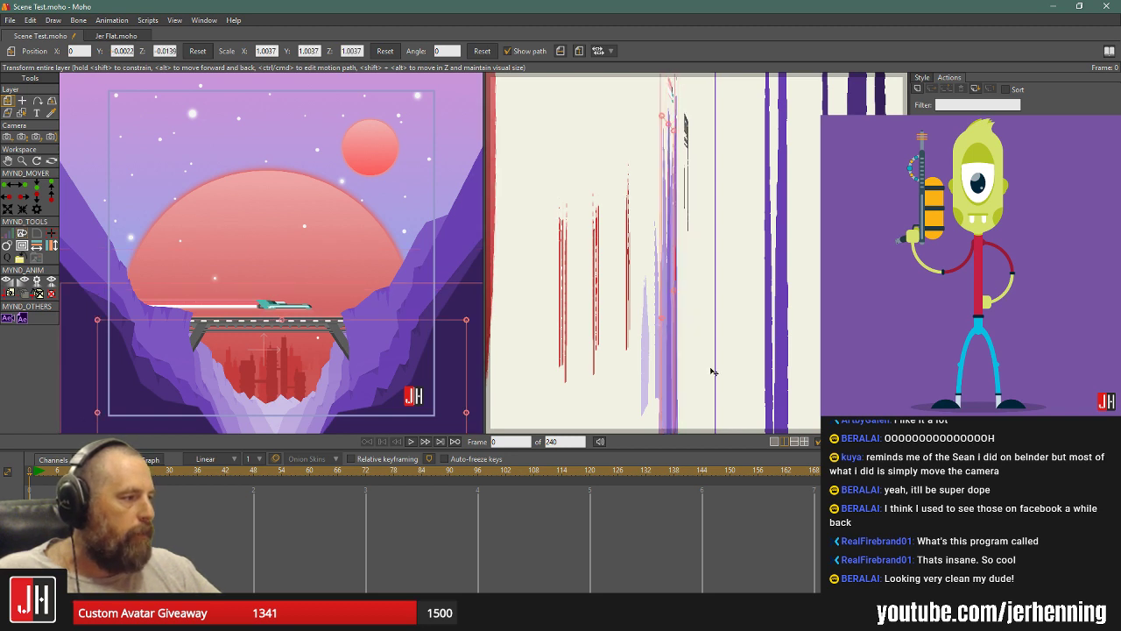
# Space the red city skyline layers further back at constant visual size, with the front one at Z about -0.19.
pyautogui.hotkey('ctrl', 'z')
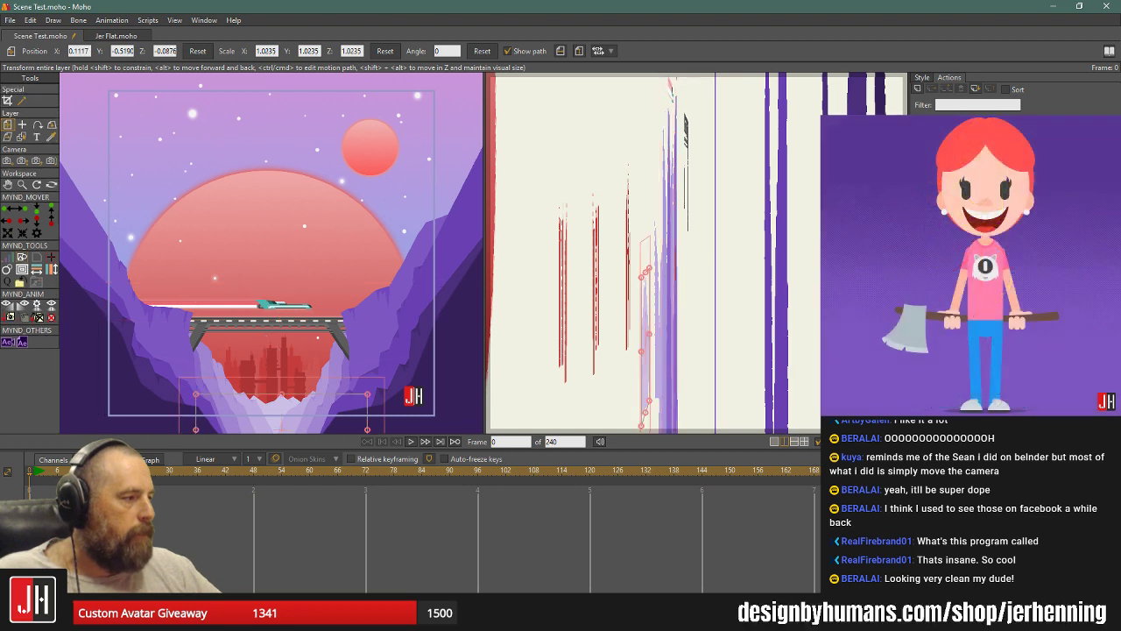
pyautogui.click(563, 289)
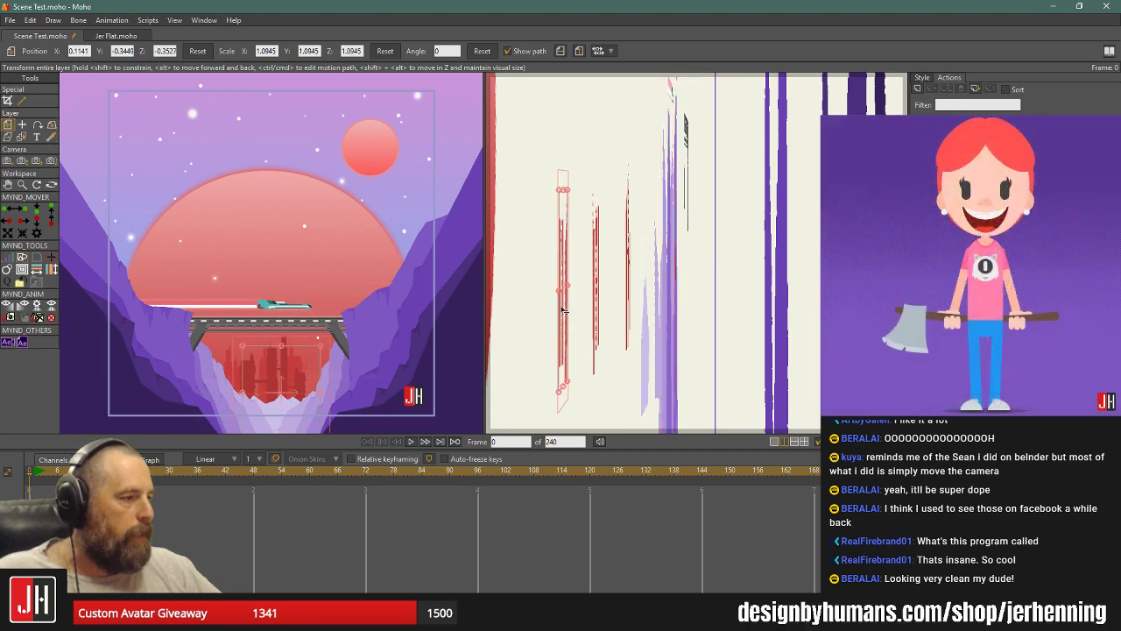
pyautogui.moveTo(566, 323)
pyautogui.mouseDown()
pyautogui.moveTo(548, 323)
pyautogui.moveTo(542, 303)
pyautogui.moveTo(336, 286)
pyautogui.mouseUp()
pyautogui.hotkey('ctrl', 'z')
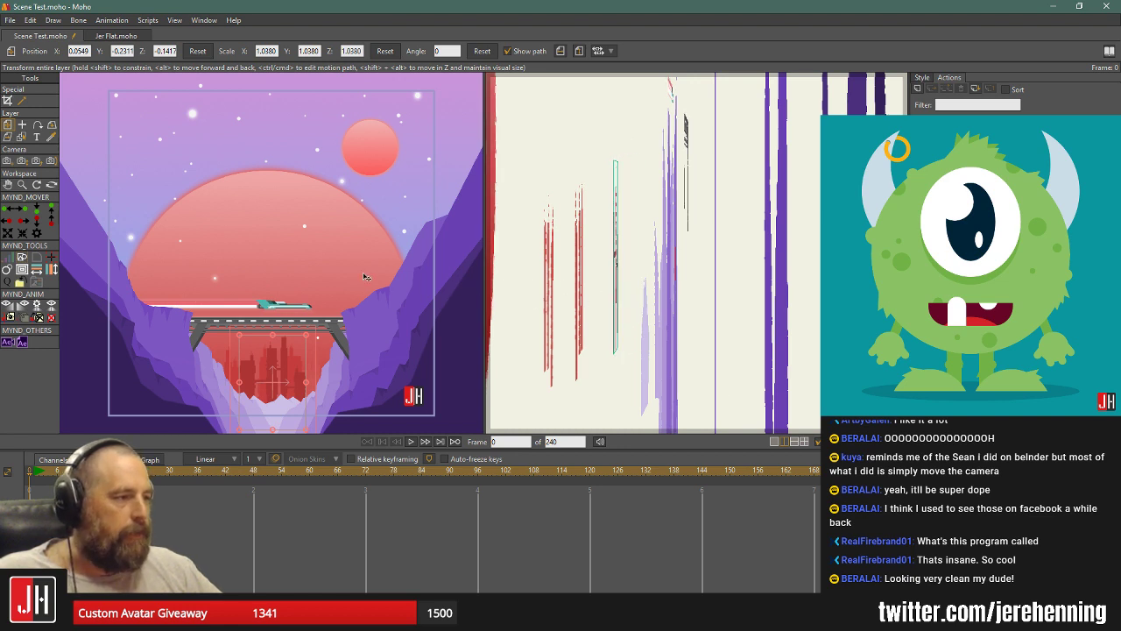
pyautogui.moveTo(617, 279); pyautogui.dragTo(538, 271)
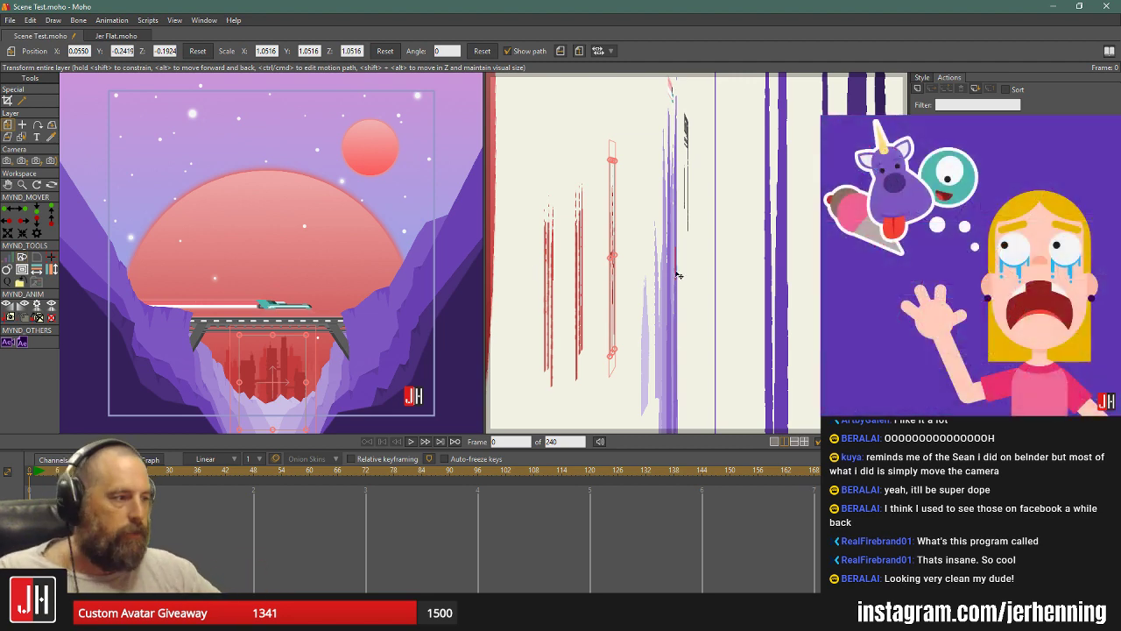
# Push the palest lavender rock layer back to Z about -0.13 at constant visual size.
pyautogui.press('Down')
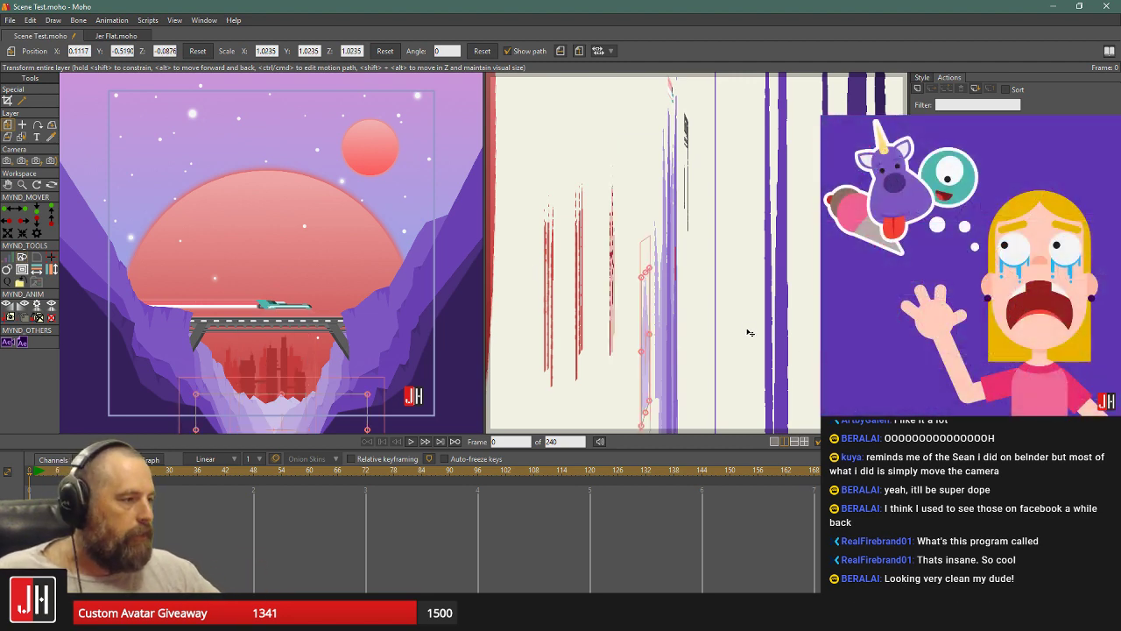
pyautogui.moveTo(641, 344); pyautogui.dragTo(538, 321)
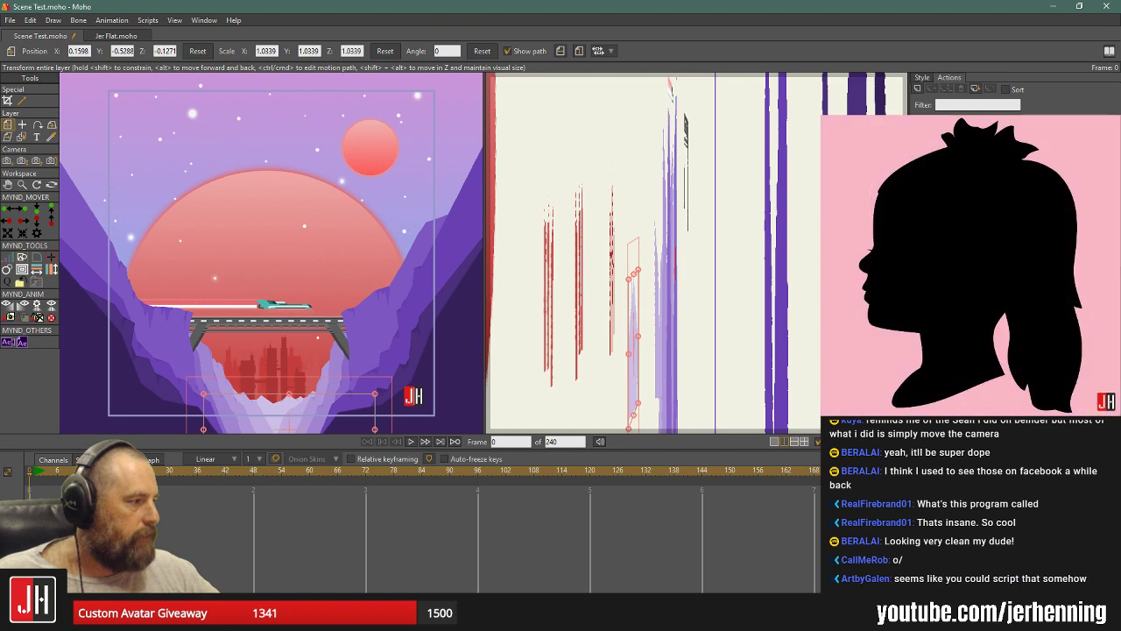
# Move the pale canyon mountain layers and the bridge layer in depth within the side view to adjust their spacing.
pyautogui.press('Down')
pyautogui.moveTo(663, 330); pyautogui.dragTo(610, 304)
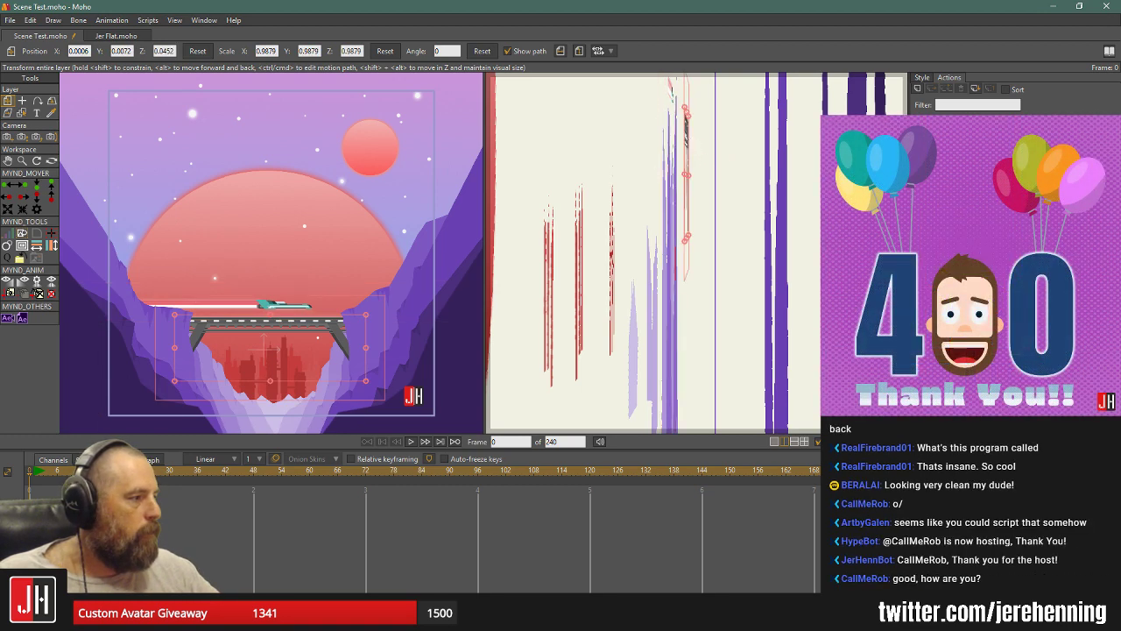
pyautogui.moveTo(713, 232)
pyautogui.mouseDown()
pyautogui.moveTo(743, 232)
pyautogui.moveTo(739, 221)
pyautogui.moveTo(734, 240)
pyautogui.moveTo(698, 229)
pyautogui.moveTo(711, 229)
pyautogui.moveTo(560, 234)
pyautogui.moveTo(611, 232)
pyautogui.moveTo(648, 184)
pyautogui.moveTo(661, 295)
pyautogui.moveTo(633, 286)
pyautogui.moveTo(677, 278)
pyautogui.moveTo(669, 263)
pyautogui.moveTo(667, 273)
pyautogui.mouseUp()
# Orbit the second view around the canyon scene to examine how its layers are spaced in depth.
pyautogui.press('o')
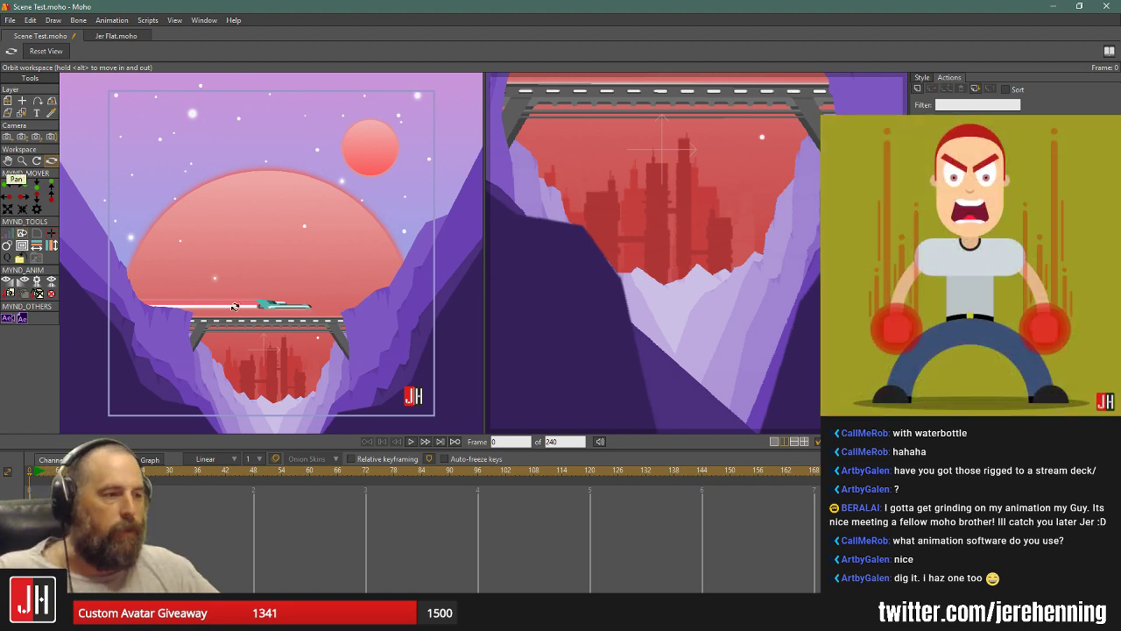
pyautogui.moveTo(580, 301); pyautogui.dragTo(689, 287)
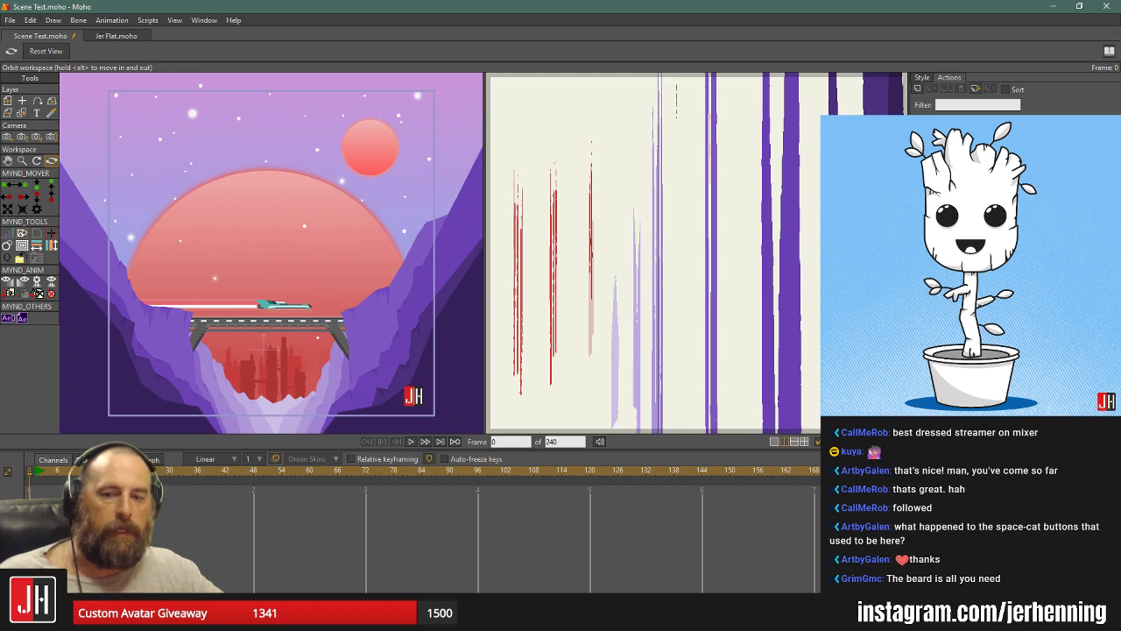
pyautogui.moveTo(596, 274)
pyautogui.mouseDown()
pyautogui.moveTo(621, 268)
pyautogui.moveTo(558, 271)
pyautogui.moveTo(612, 275)
pyautogui.moveTo(599, 275)
pyautogui.mouseUp()
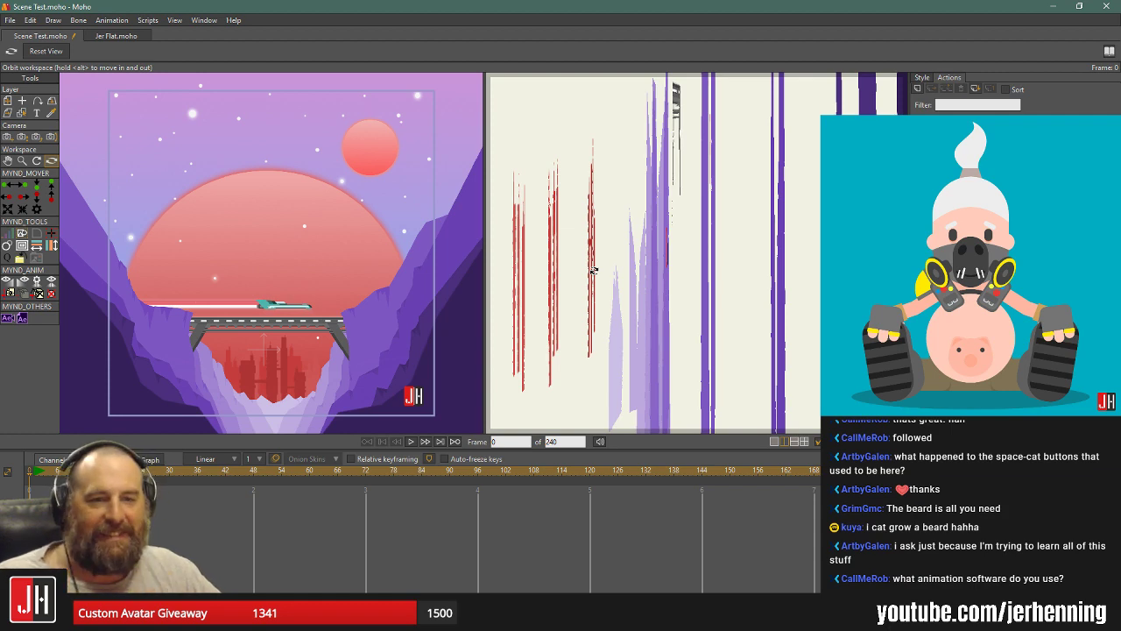
pyautogui.moveTo(588, 267); pyautogui.dragTo(594, 225)
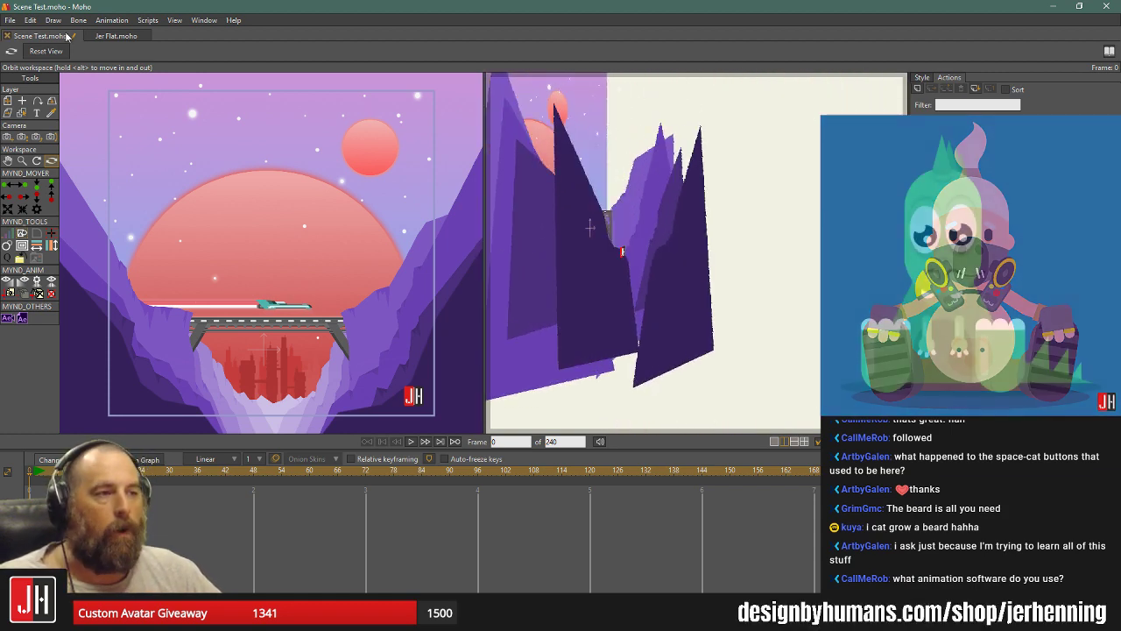
# Show the Jer Flat character project rewound to frame 0, and look at the Scene 8 artwork in Affinity Designer.
pyautogui.click(116, 35)
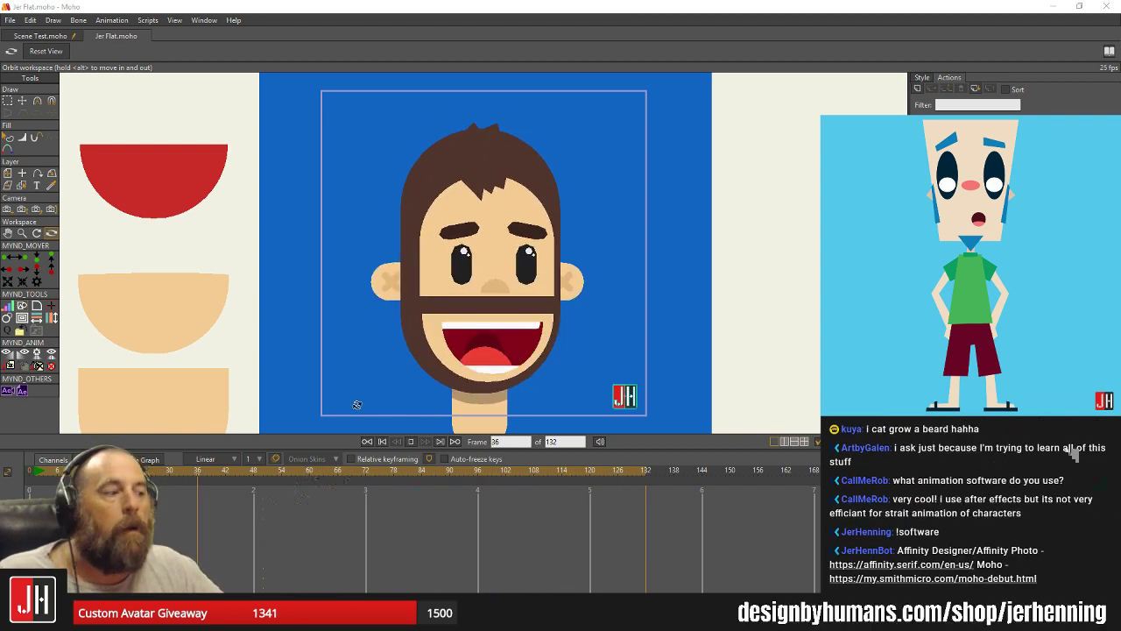
pyautogui.click(369, 442)
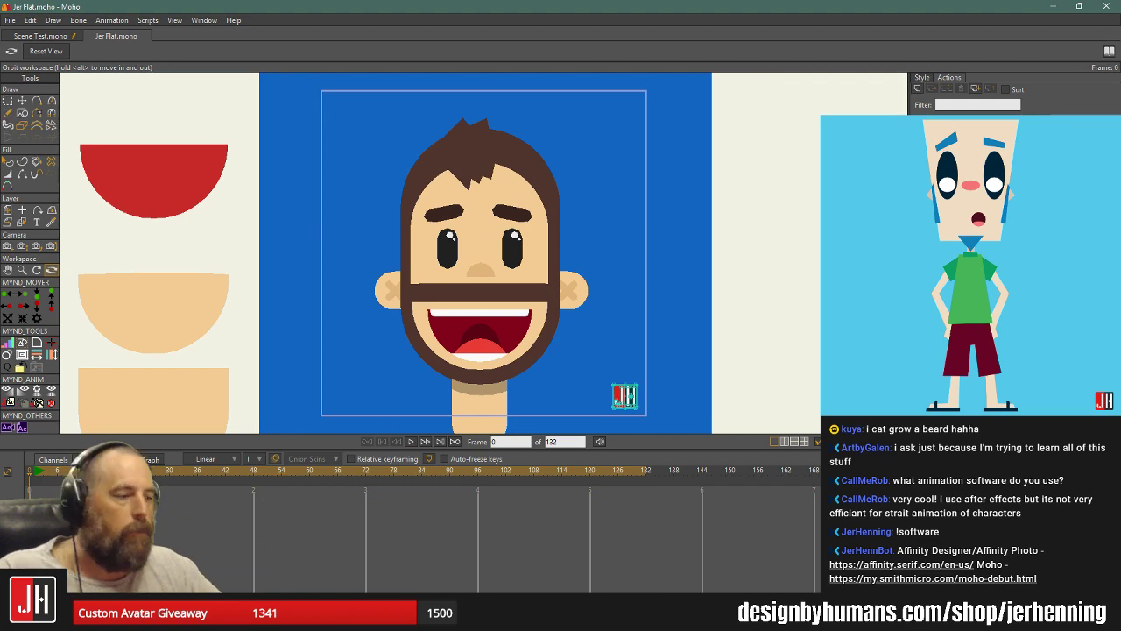
pyautogui.hotkey('alt', 'Tab')
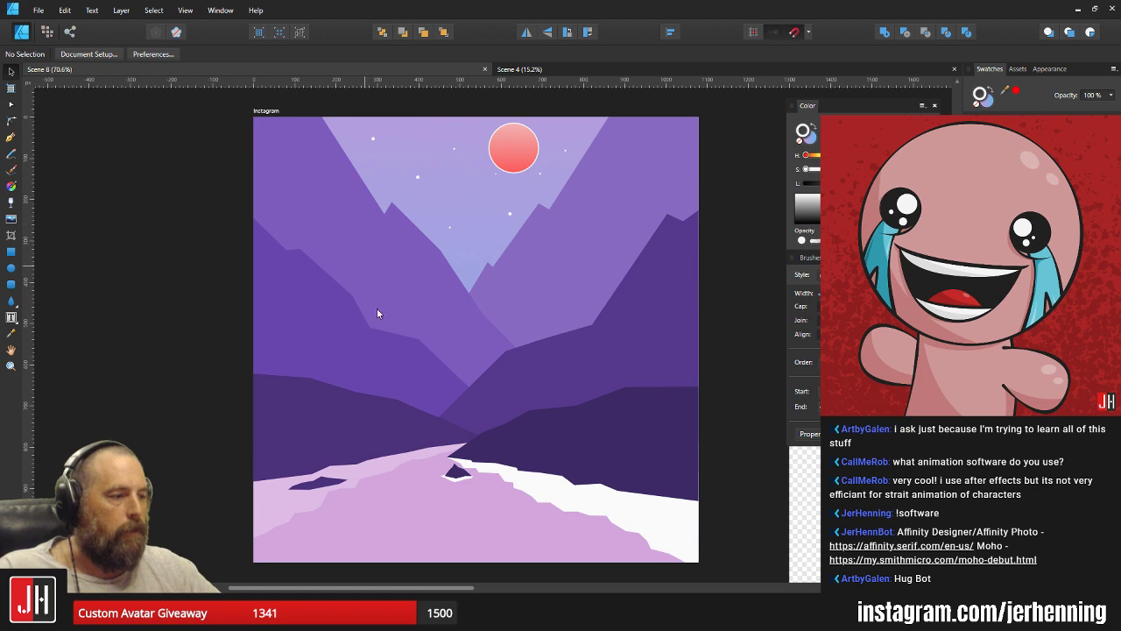
pyautogui.hotkey('alt', 'Tab')
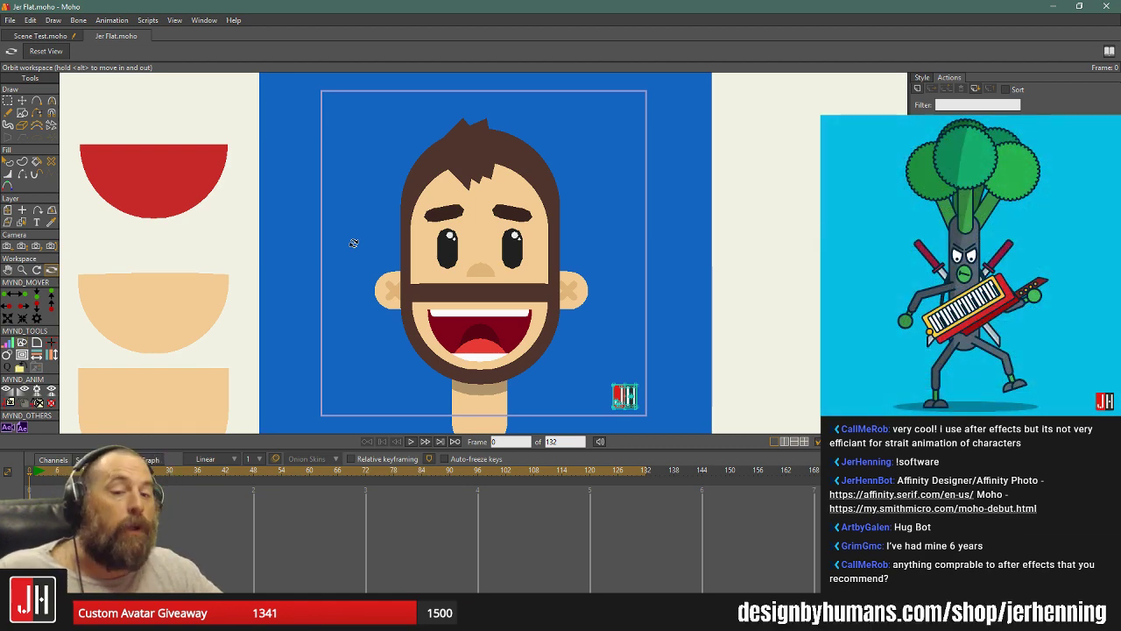
# Look through the Media, Edit and Fusion pages of the untitled project in DaVinci Resolve and close the program.
pyautogui.press('super')
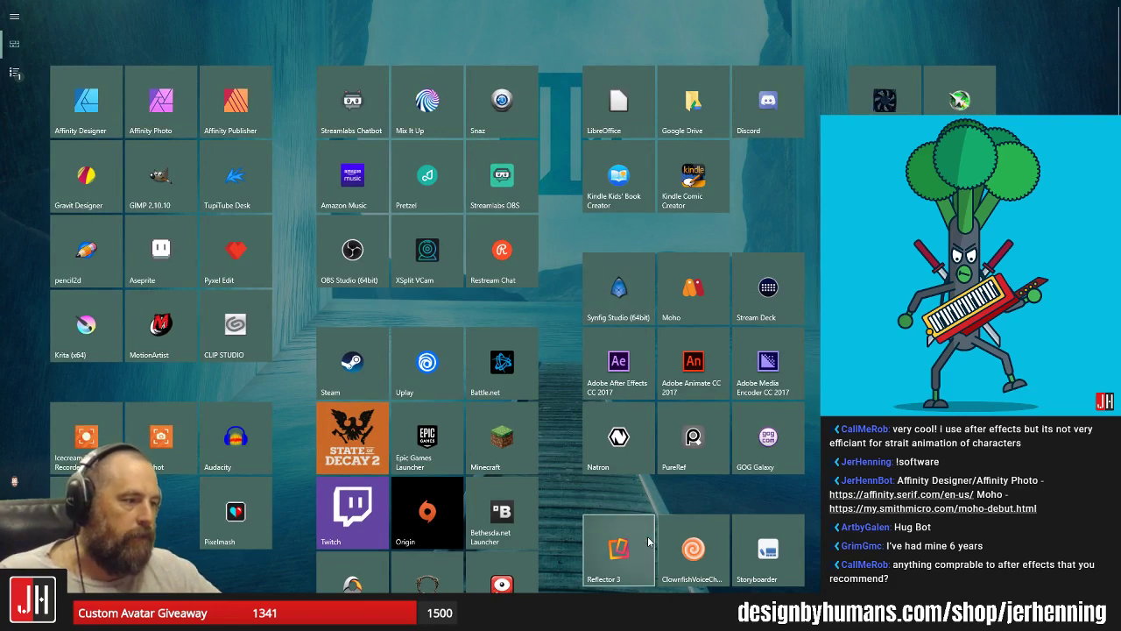
pyautogui.press('super')
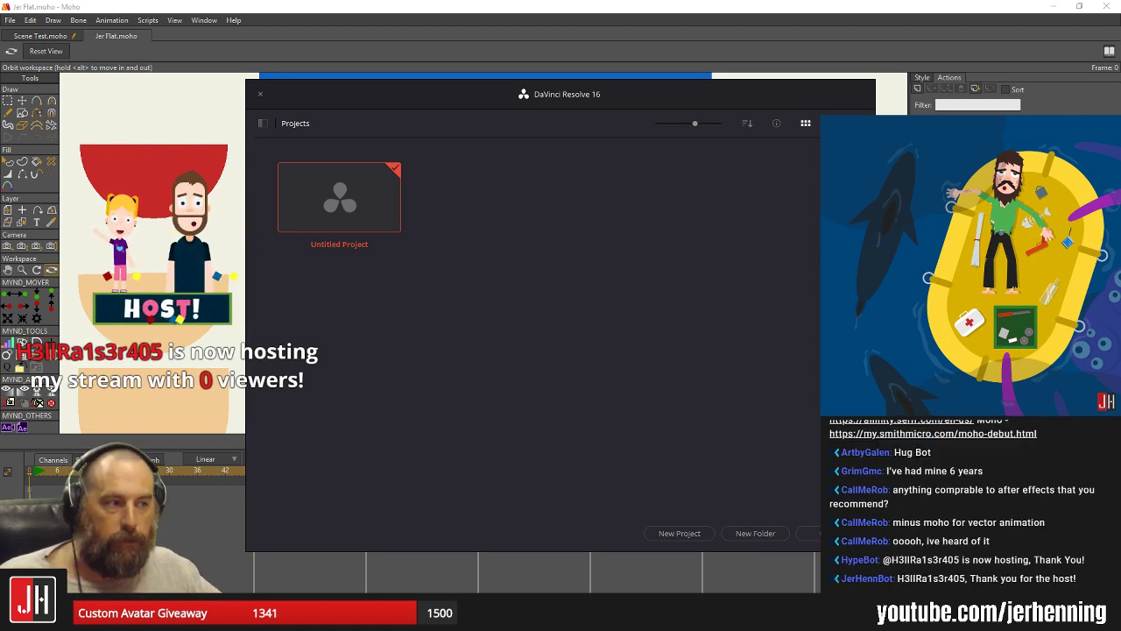
pyautogui.doubleClick(343, 198)
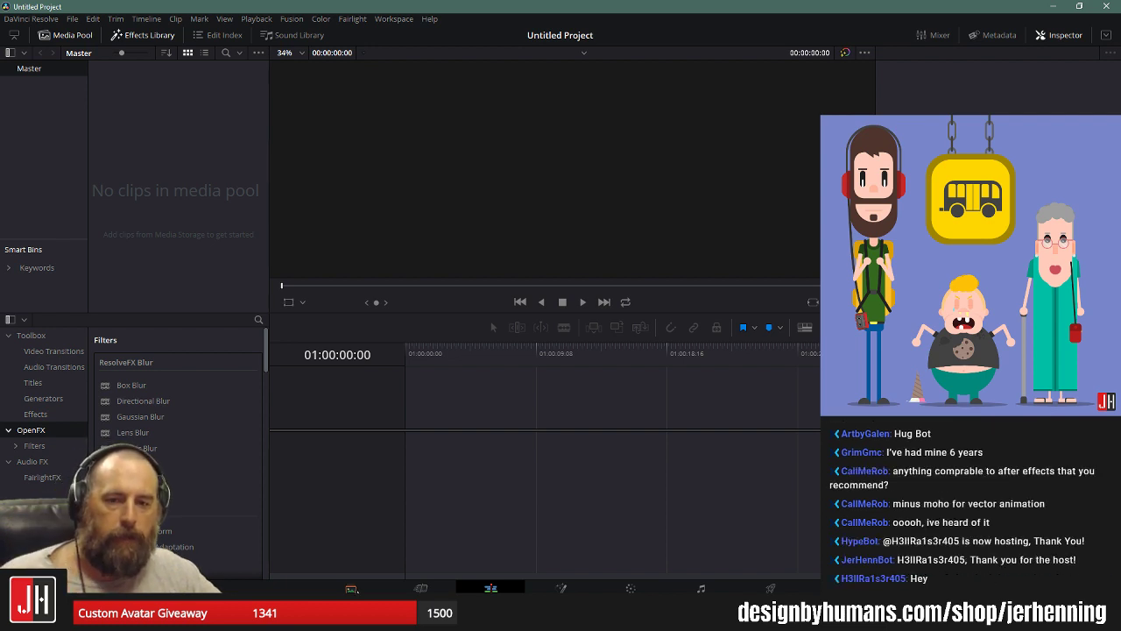
pyautogui.click(351, 587)
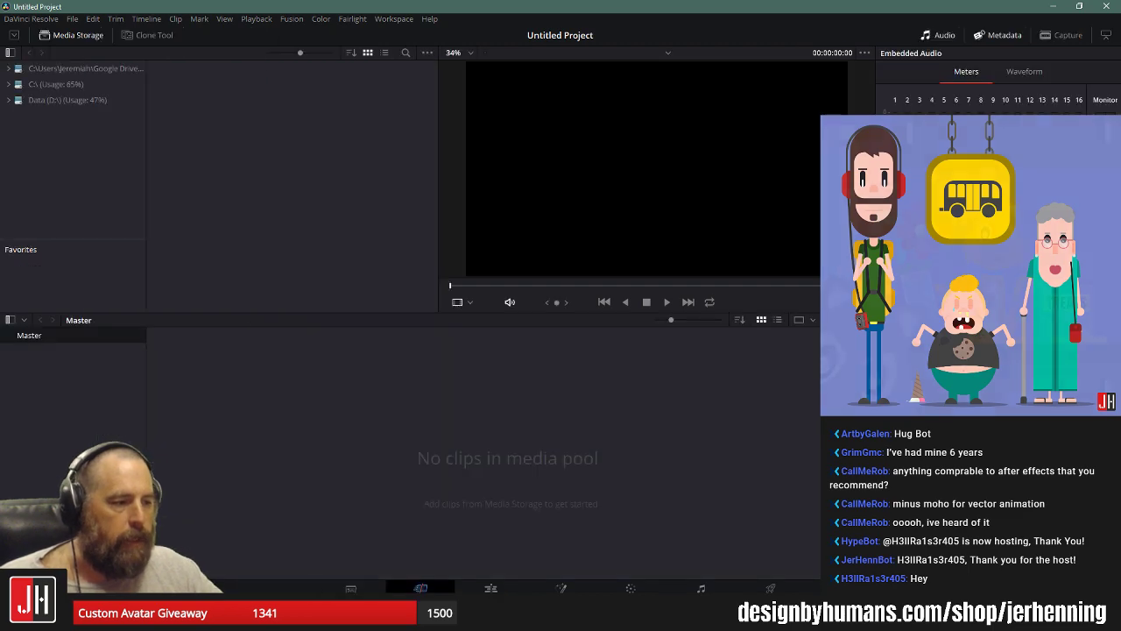
pyautogui.click(490, 588)
pyautogui.click(561, 588)
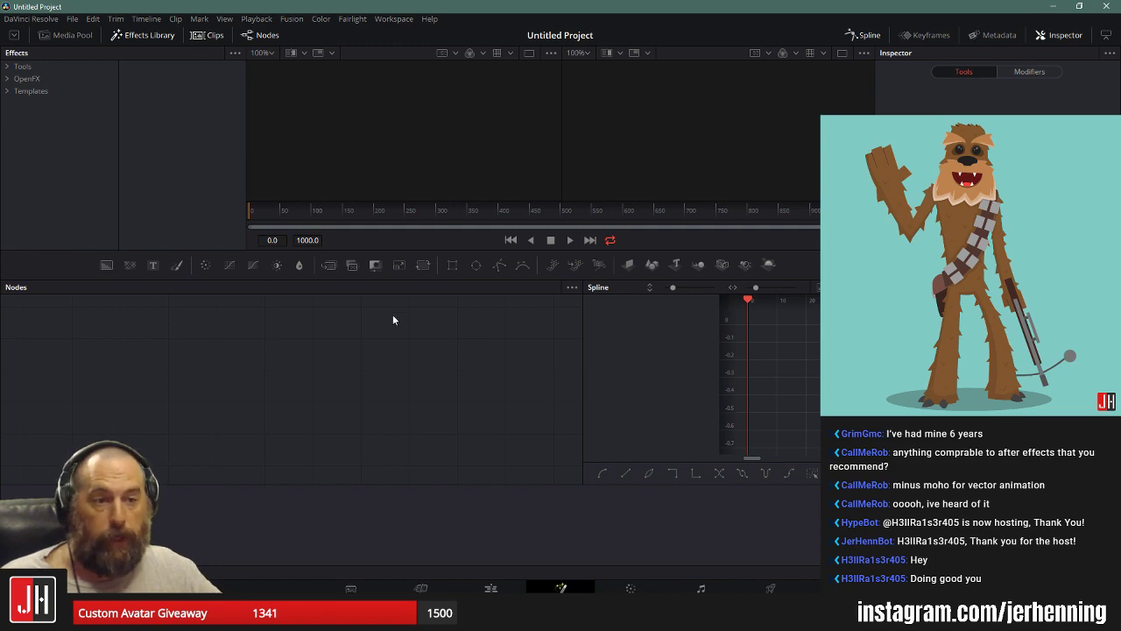
pyautogui.click(1108, 13)
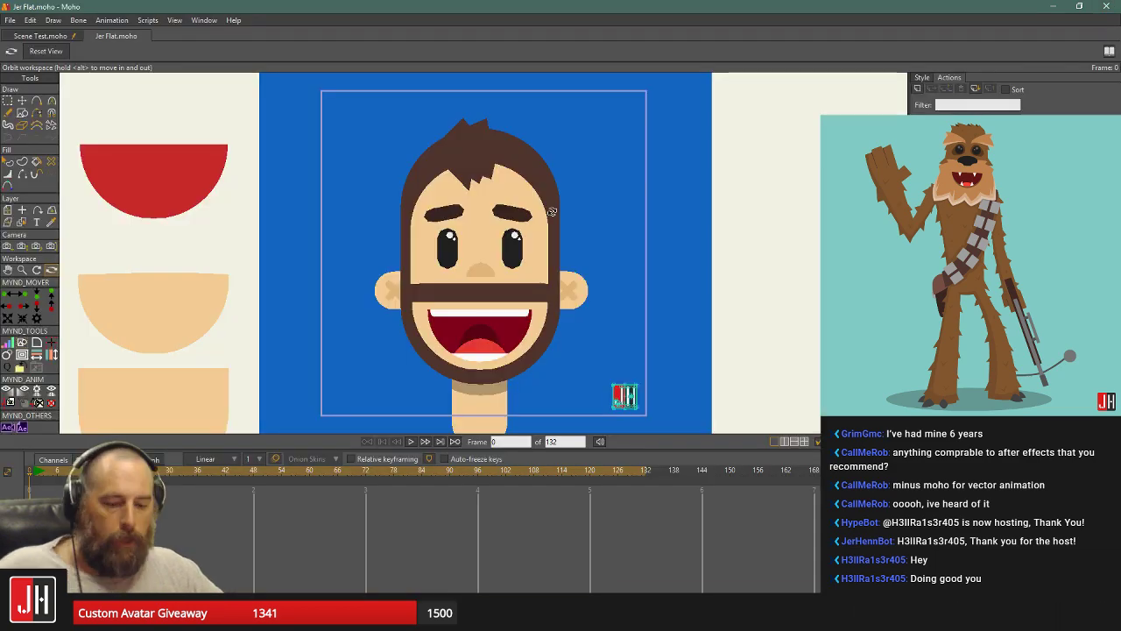
# Open Natron to view its viewer and node graph workspace, and minimize it.
pyautogui.press('super')
pyautogui.click(618, 438)
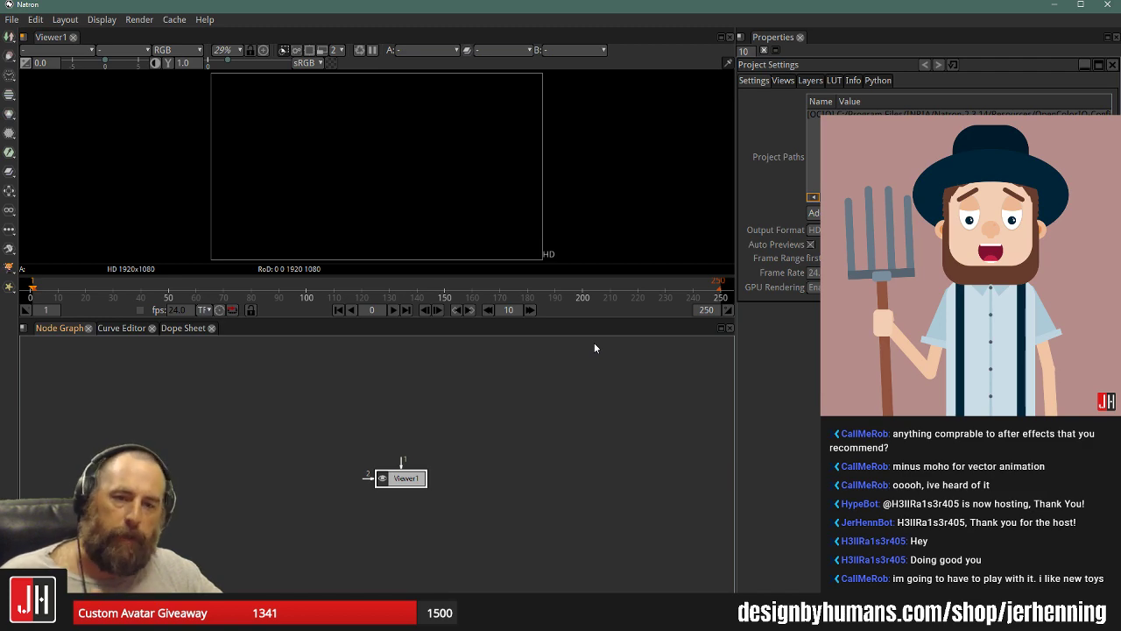
pyautogui.click(1056, 7)
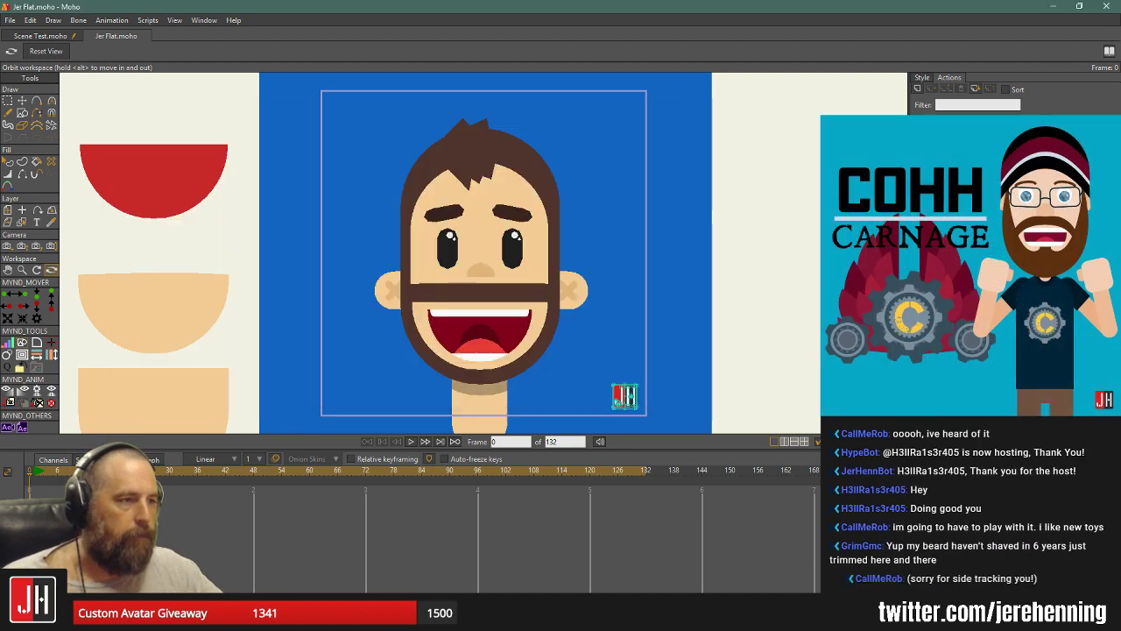
# In the Scene Test project, move the JH logo layer forward to Z 1.3113 at scale 0.6486, keeping its visual size.
pyautogui.click(41, 36)
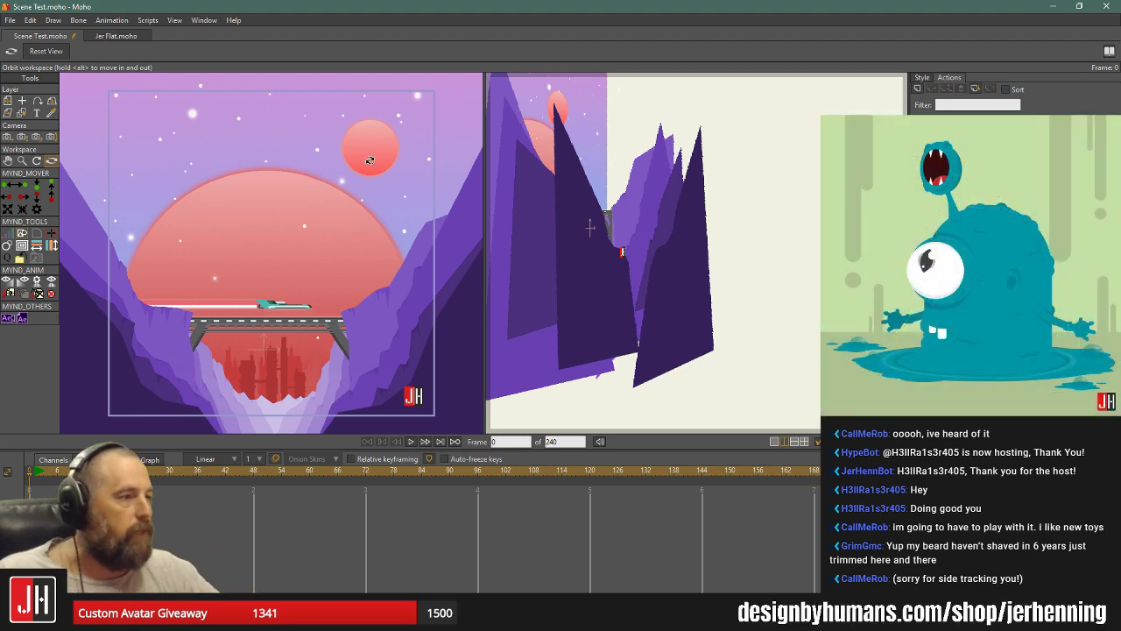
pyautogui.moveTo(575, 276); pyautogui.dragTo(600, 257)
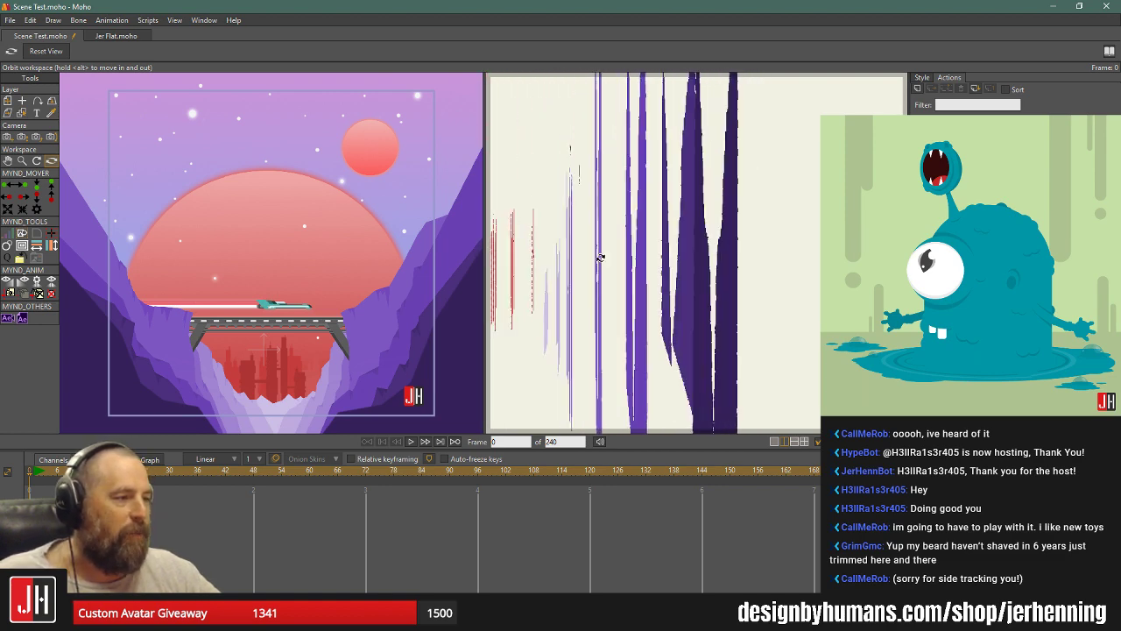
pyautogui.moveTo(527, 285); pyautogui.dragTo(642, 271)
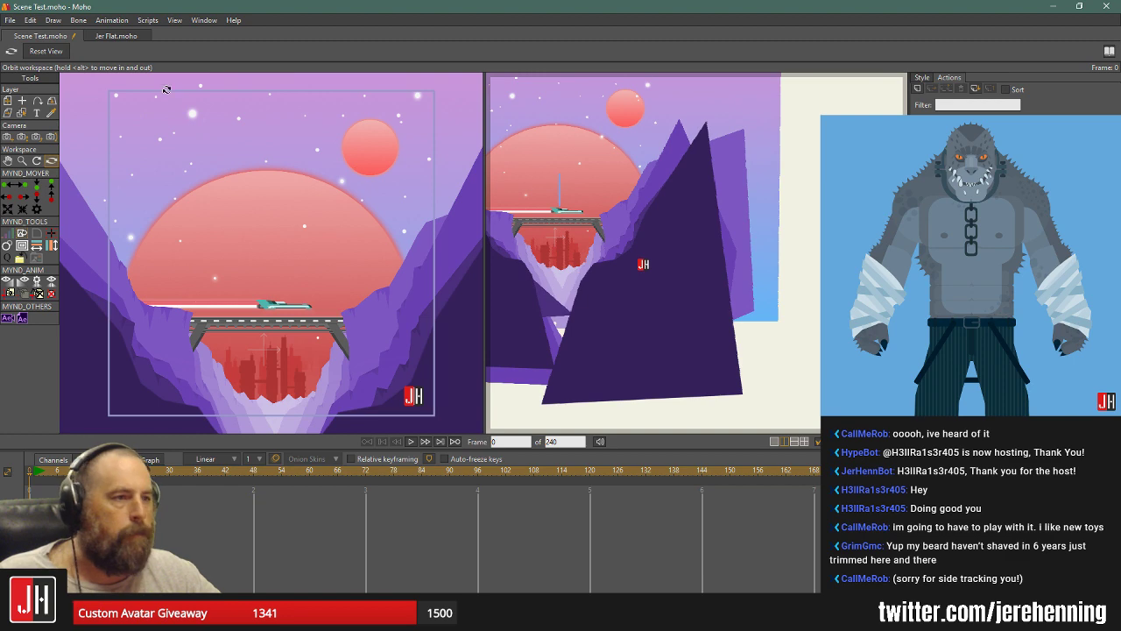
pyautogui.click(9, 100)
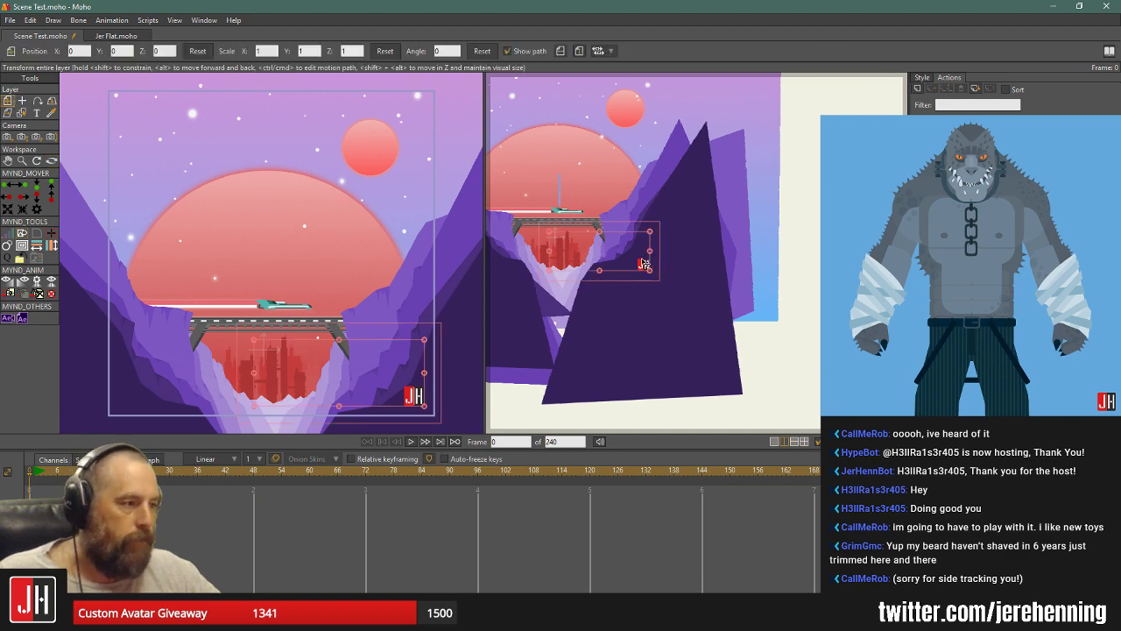
pyautogui.moveTo(643, 263)
pyautogui.mouseDown()
pyautogui.moveTo(716, 405)
pyautogui.moveTo(641, 260)
pyautogui.moveTo(657, 291)
pyautogui.moveTo(633, 273)
pyautogui.mouseUp()
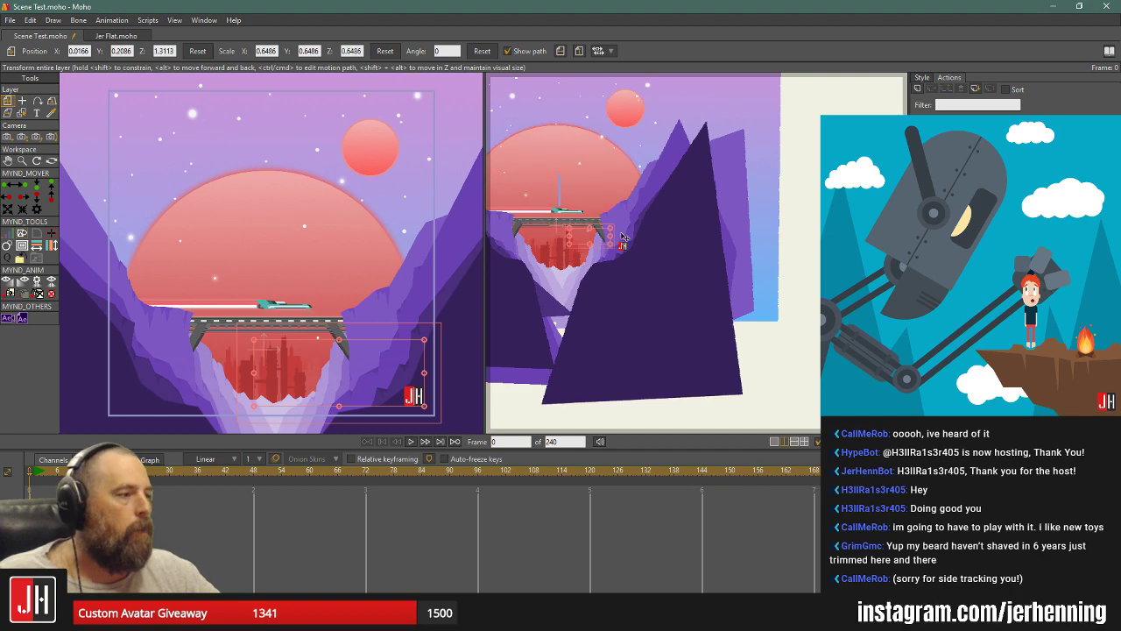
# Adjust the JH logo layer's depth relative to the camera, checking its placement from close, orbited angles.
pyautogui.scroll(2, 623, 236)
pyautogui.click(51, 160)
pyautogui.moveTo(771, 167); pyautogui.dragTo(600, 200)
pyautogui.scroll(2, 652, 244)
pyautogui.press('m')
pyautogui.click(49, 161)
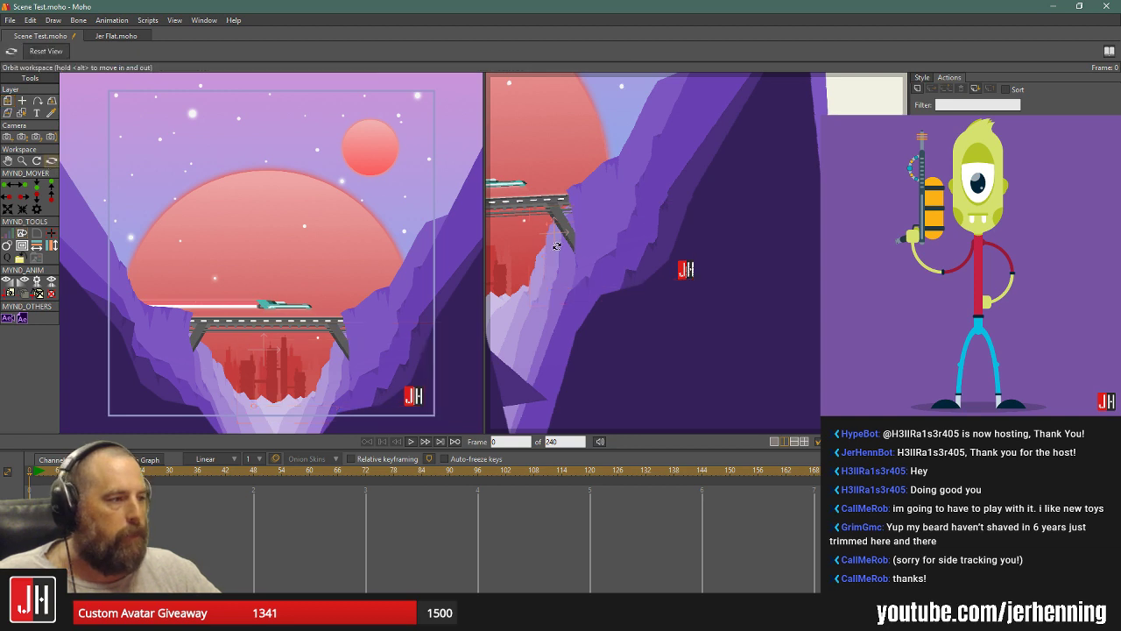
pyautogui.moveTo(558, 246)
pyautogui.mouseDown()
pyautogui.moveTo(569, 247)
pyautogui.moveTo(539, 249)
pyautogui.mouseUp()
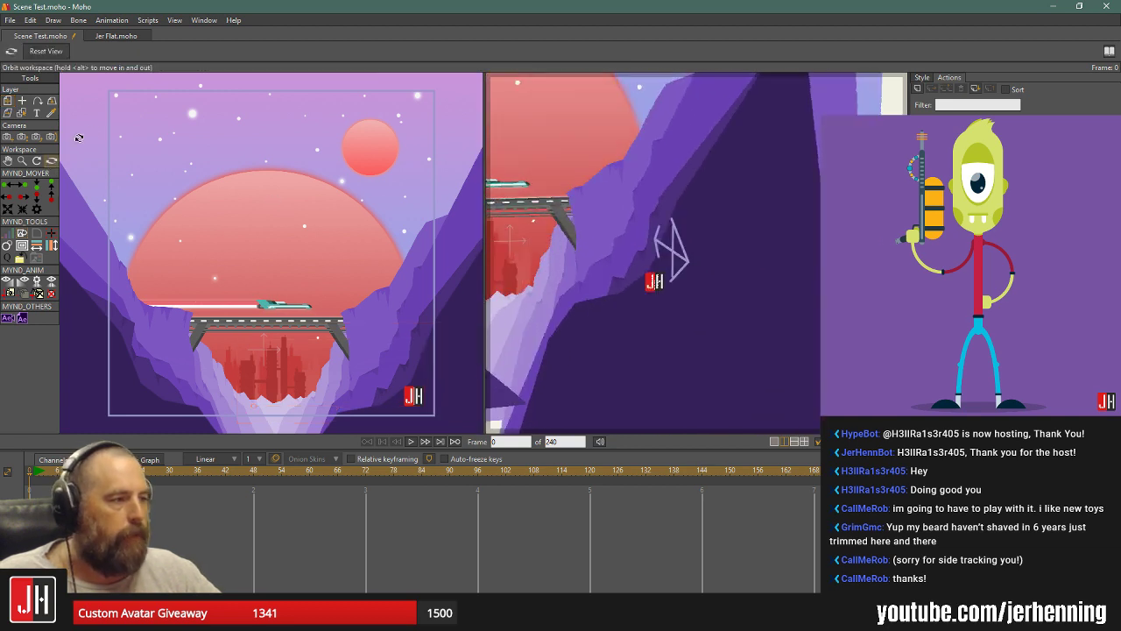
pyautogui.press('0')
pyautogui.moveTo(654, 291); pyautogui.dragTo(561, 231)
pyautogui.click(50, 162)
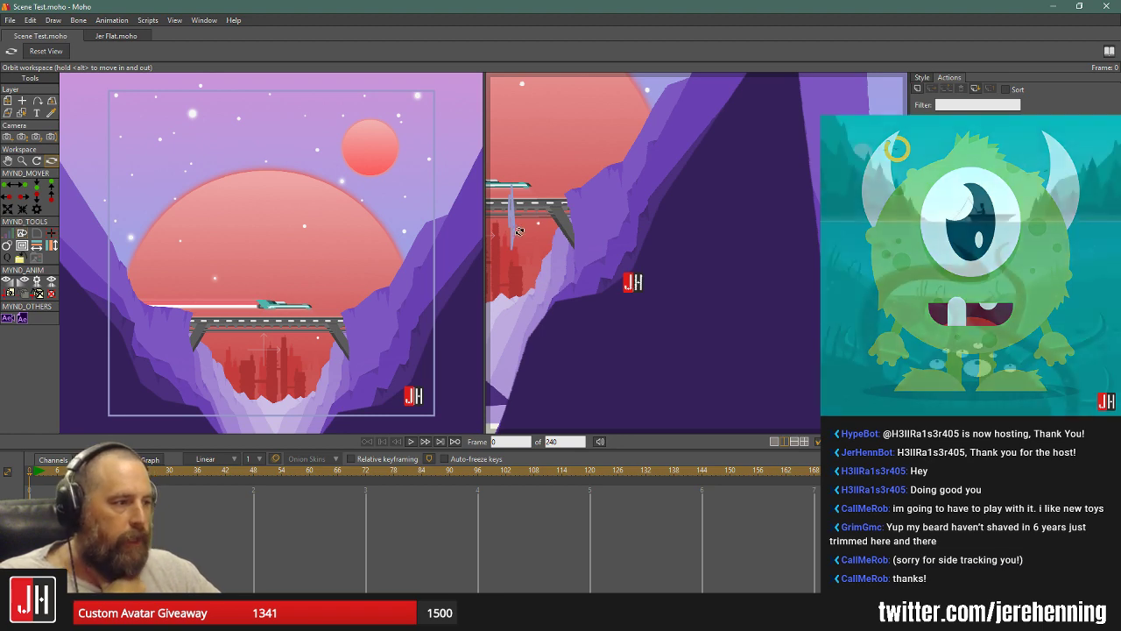
# Reset the second view and orbit it to the side to examine the full stack of scene layers.
pyautogui.click(46, 51)
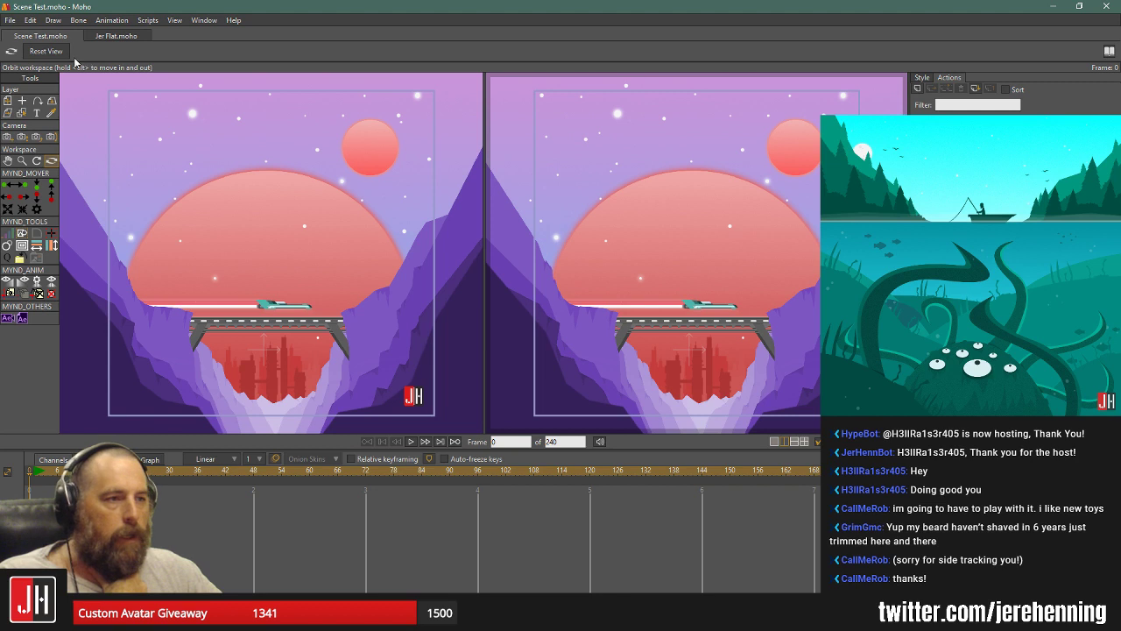
pyautogui.moveTo(666, 300); pyautogui.dragTo(701, 246)
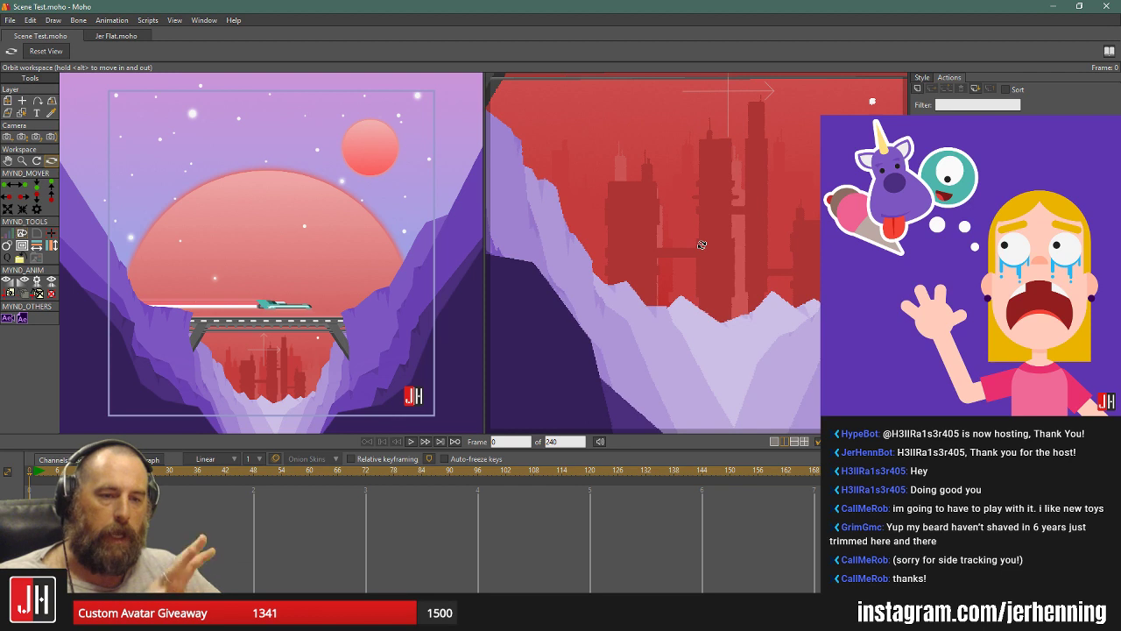
pyautogui.moveTo(702, 244)
pyautogui.mouseDown()
pyautogui.moveTo(664, 241)
pyautogui.moveTo(741, 245)
pyautogui.moveTo(723, 275)
pyautogui.moveTo(709, 264)
pyautogui.mouseUp()
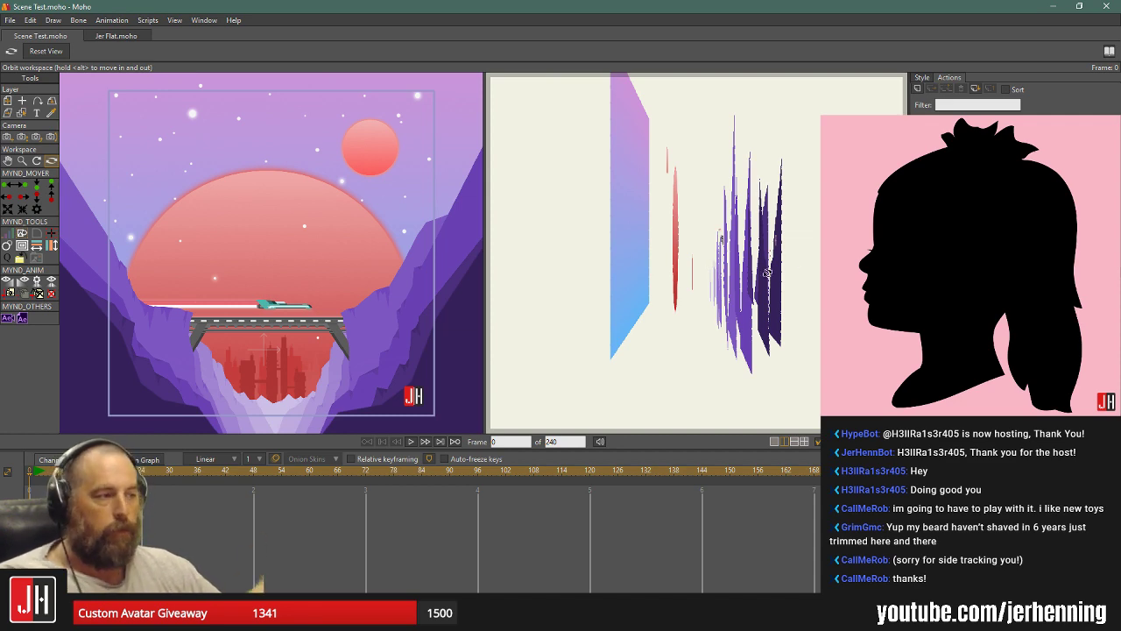
pyautogui.moveTo(767, 273); pyautogui.dragTo(765, 275)
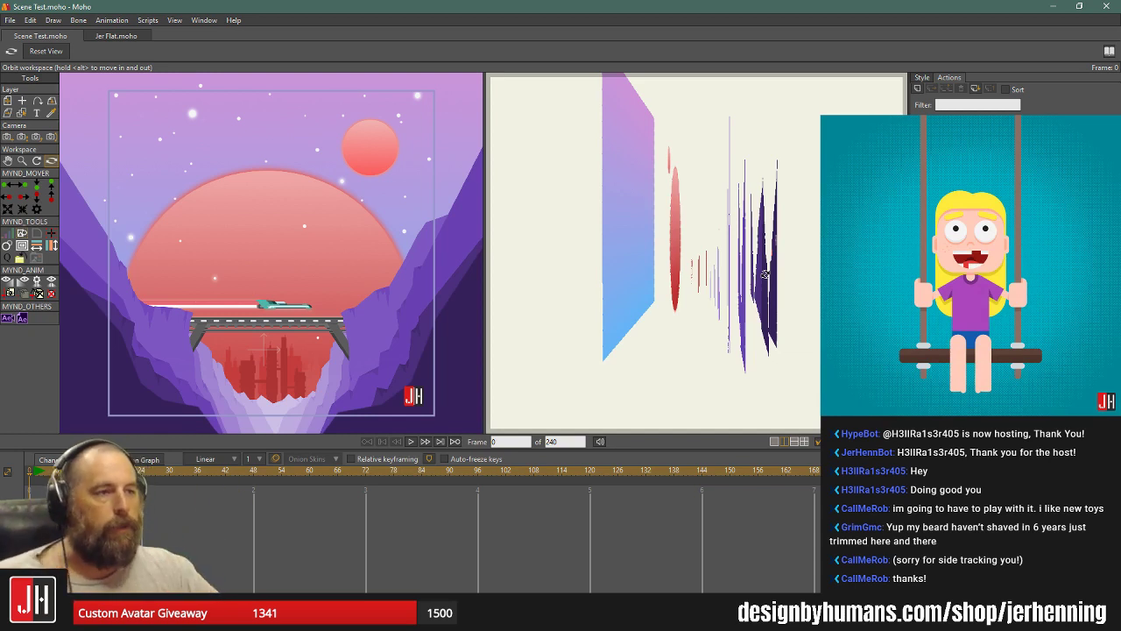
# Open the Comic Test project from the Comic folder inside the Moho folder.
pyautogui.click(10, 23)
pyautogui.click(39, 72)
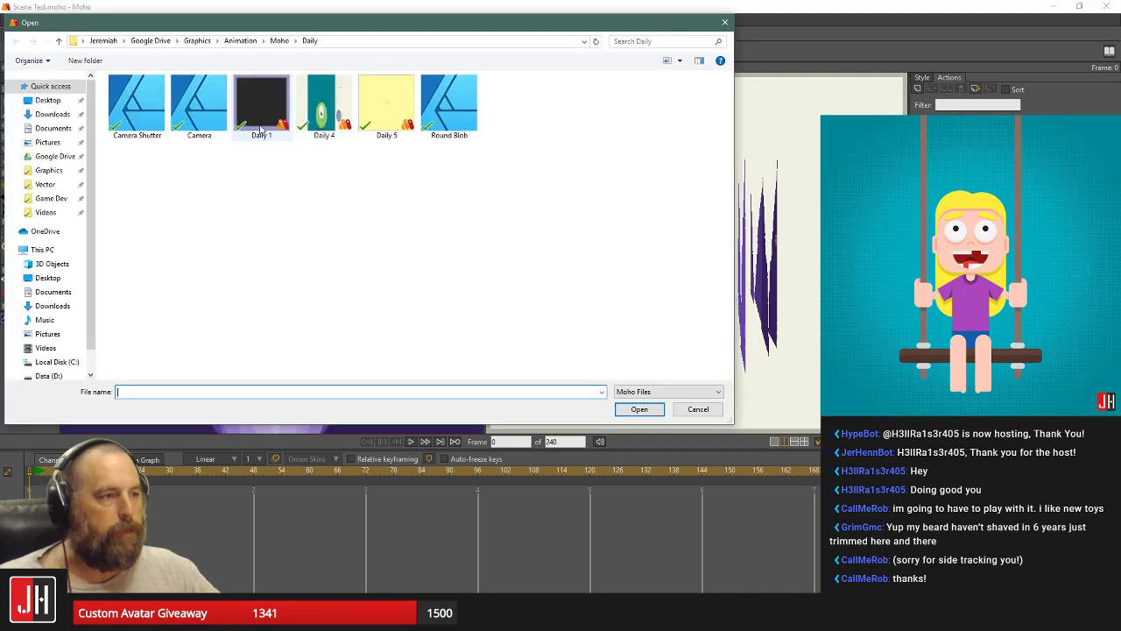
pyautogui.click(273, 44)
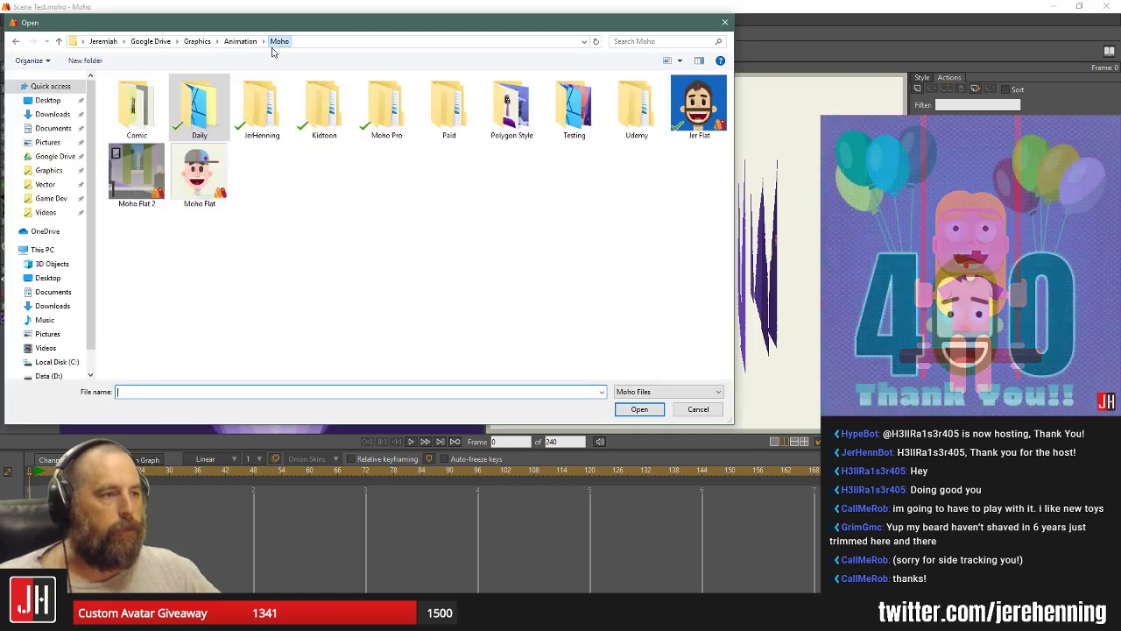
pyautogui.doubleClick(152, 114)
pyautogui.doubleClick(240, 116)
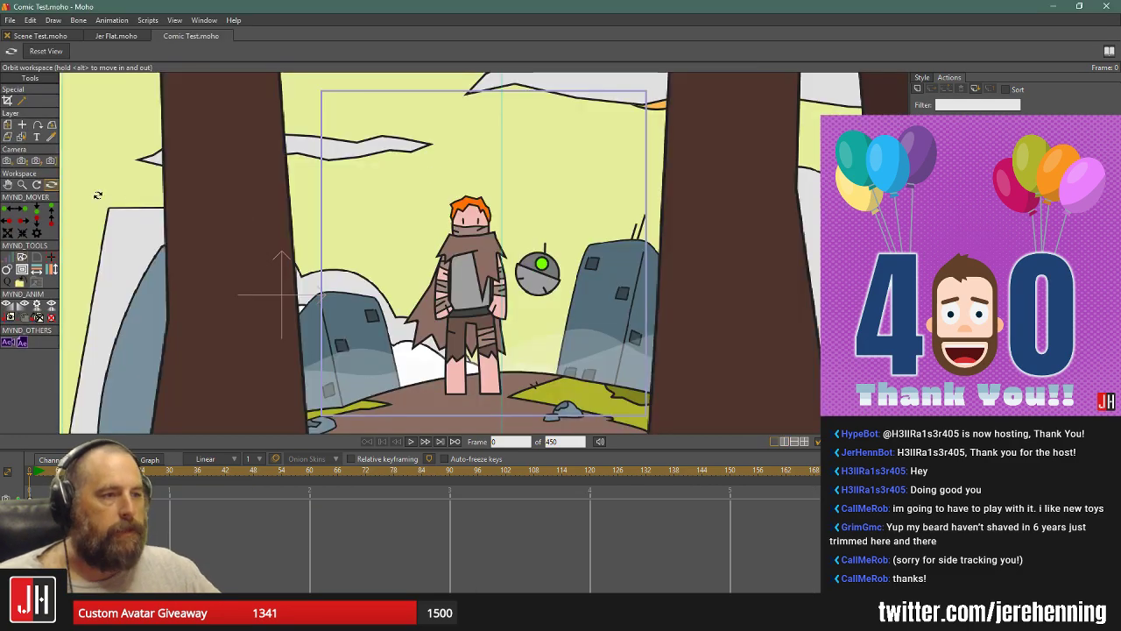
# Examine the Comic Test scene's layered depth from an orbited angle, and play its animation in the reset view.
pyautogui.moveTo(97, 194); pyautogui.dragTo(521, 263)
pyautogui.moveTo(572, 298); pyautogui.dragTo(488, 263)
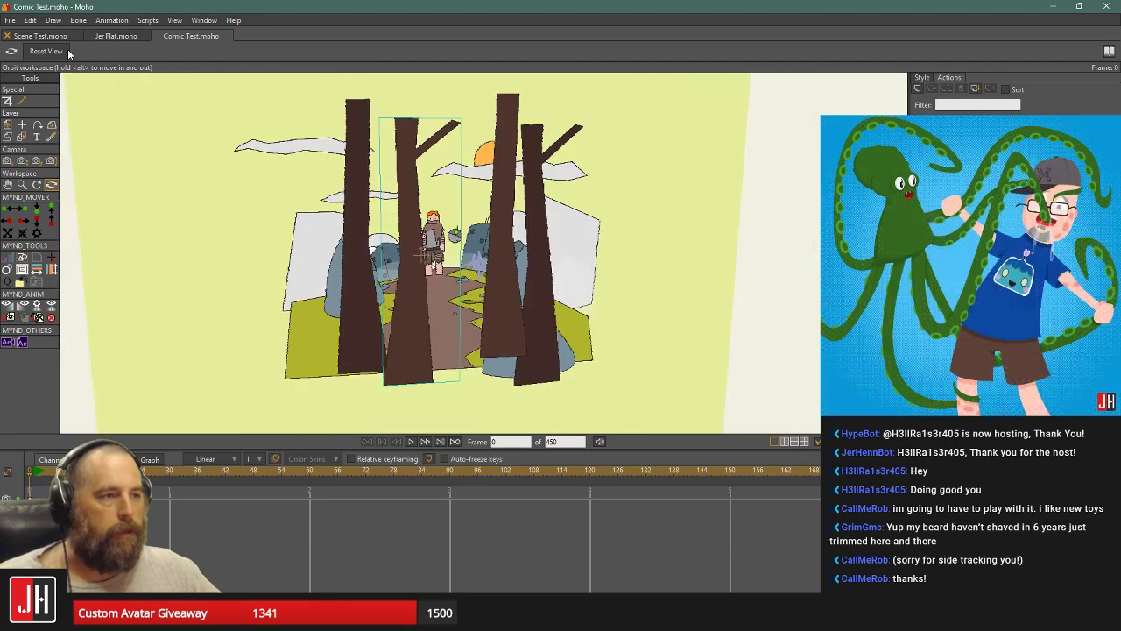
pyautogui.click(45, 51)
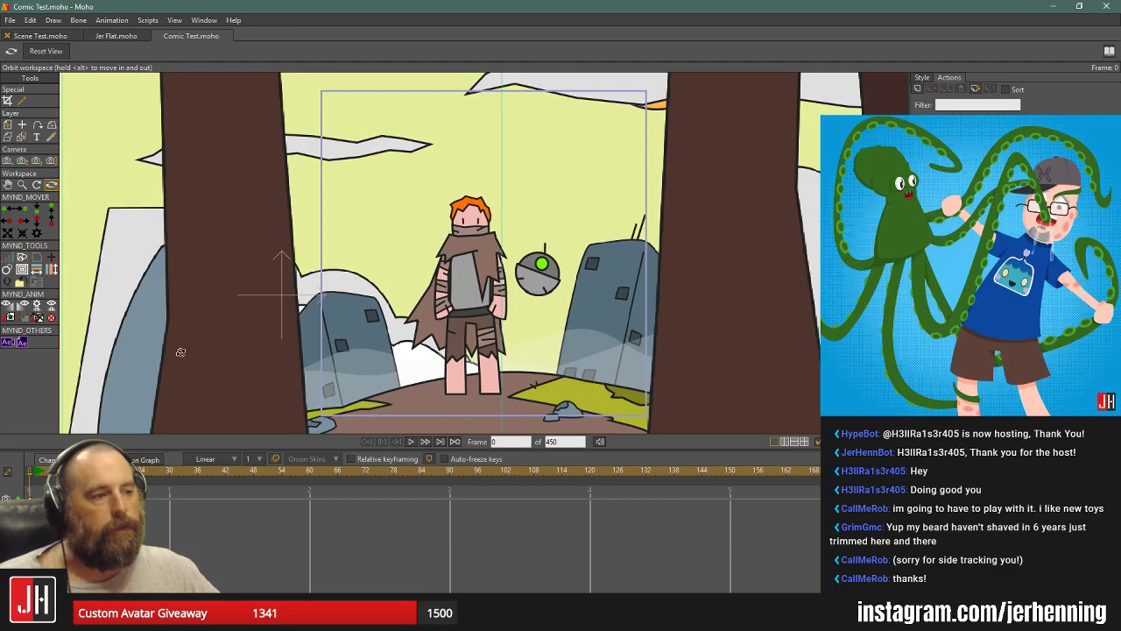
pyautogui.click(412, 442)
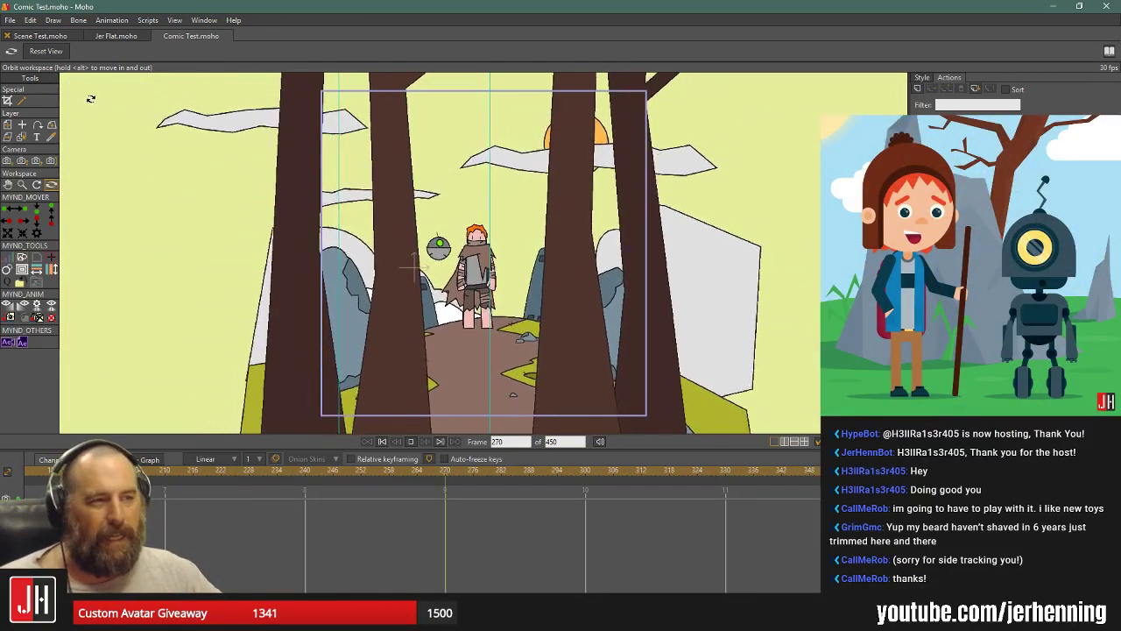
# Stop the Comic Test playback and return to the Scene Test project, orbiting its second view to examine the layers from an angle.
pyautogui.click(408, 441)
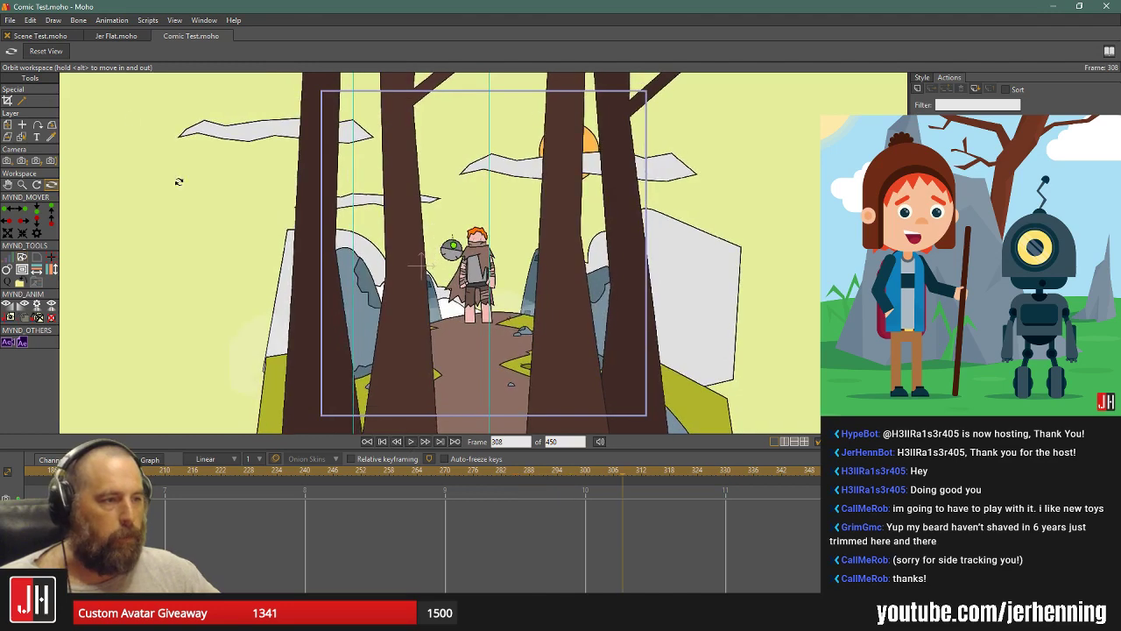
pyautogui.click(43, 37)
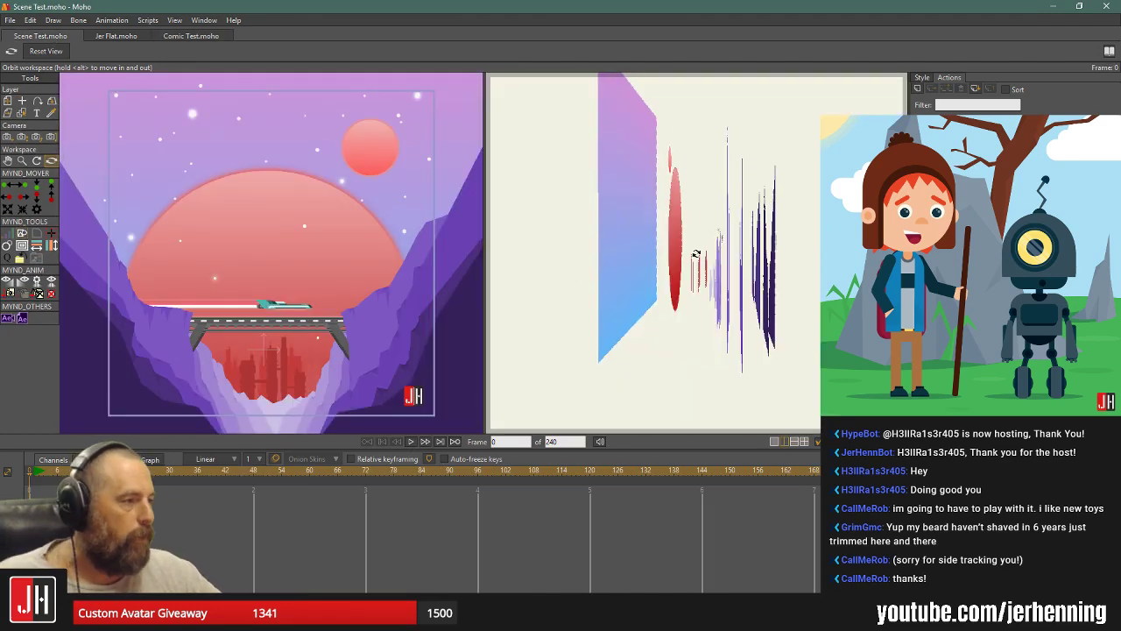
pyautogui.moveTo(707, 252); pyautogui.dragTo(741, 243)
pyautogui.scroll(6, 708, 261)
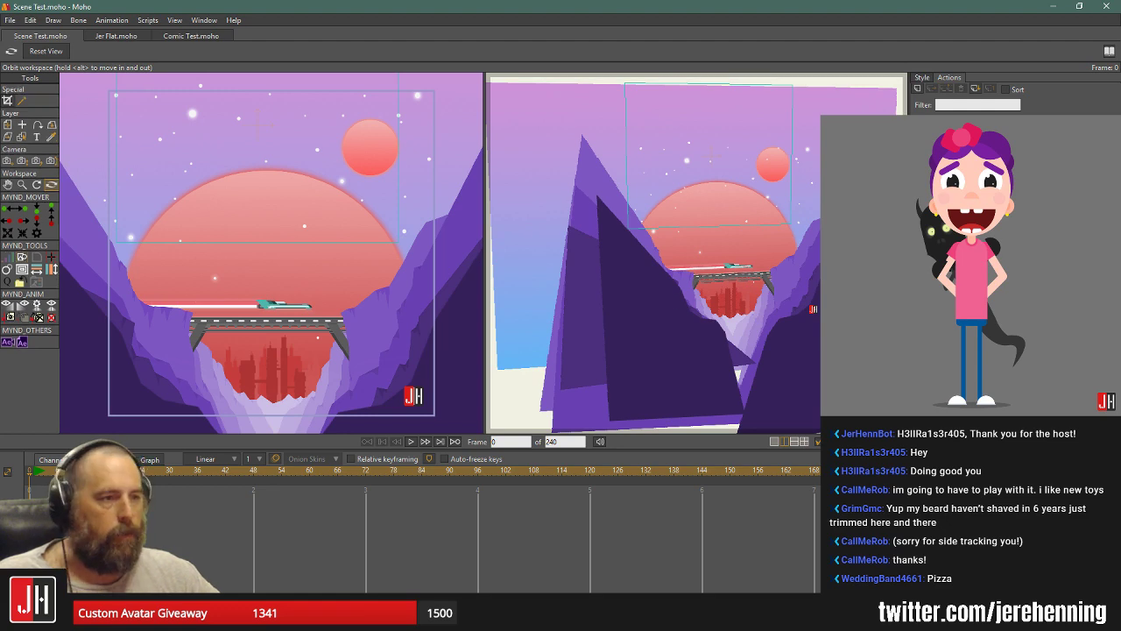
# Push the selected star layer farther back in depth while maintaining its visual size, checking its placement from an orbited angle.
pyautogui.press('0')
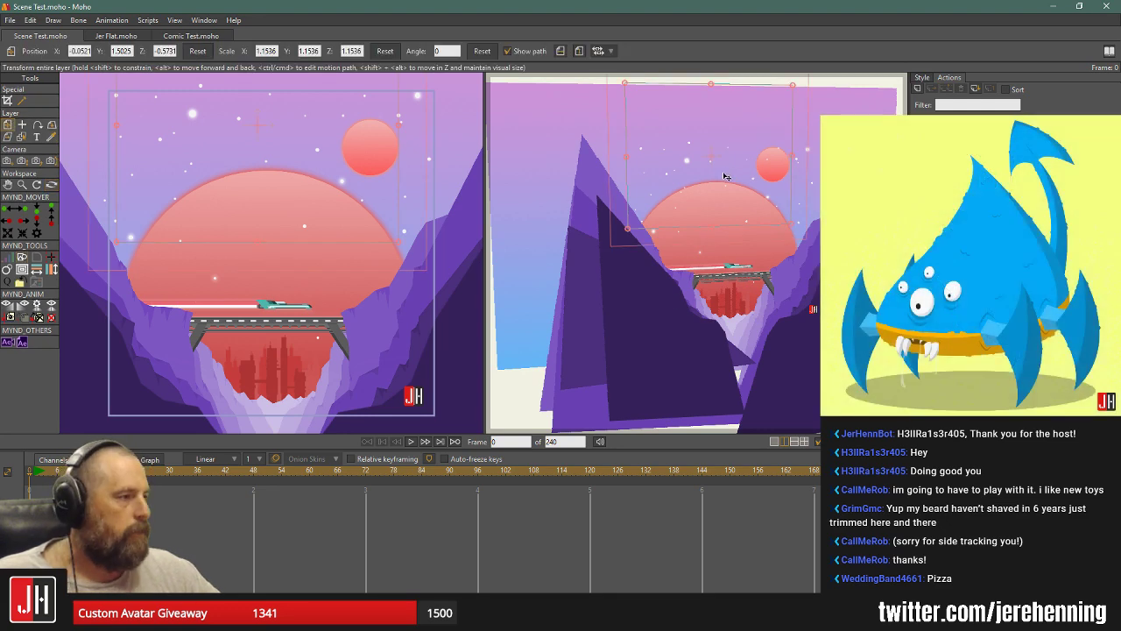
pyautogui.keyDown('alt'); pyautogui.keyDown('shift'); pyautogui.moveTo(724, 173); pyautogui.dragTo(700, 140); pyautogui.keyUp('shift'); pyautogui.keyUp('alt')
pyautogui.scroll(2, 705, 164)
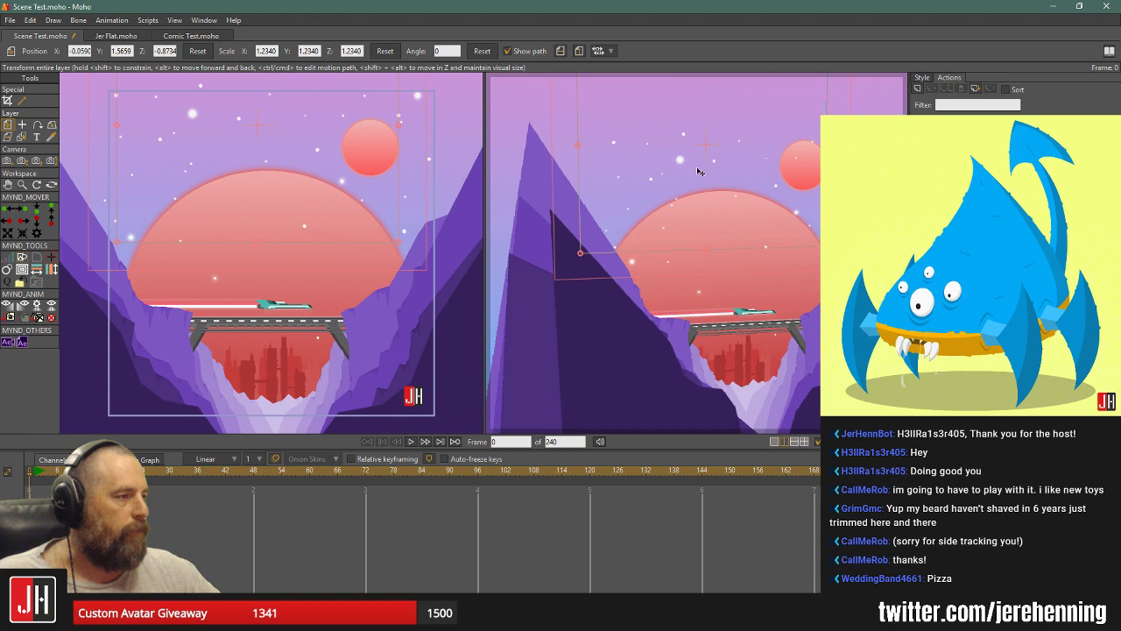
pyautogui.click(51, 185)
pyautogui.moveTo(671, 240); pyautogui.dragTo(713, 223)
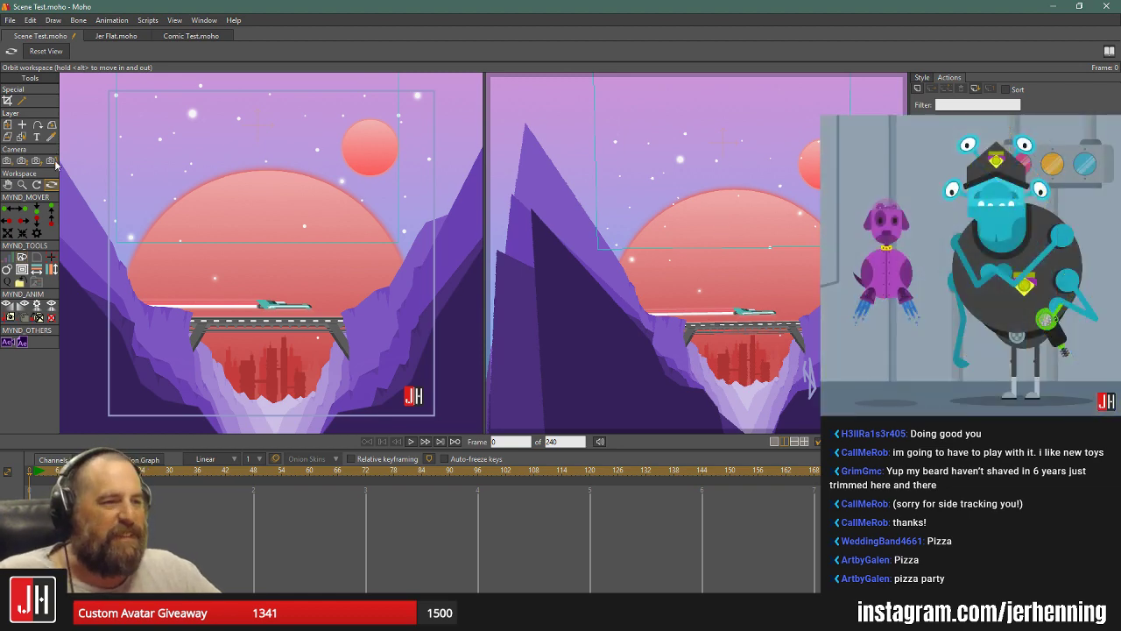
pyautogui.click(7, 125)
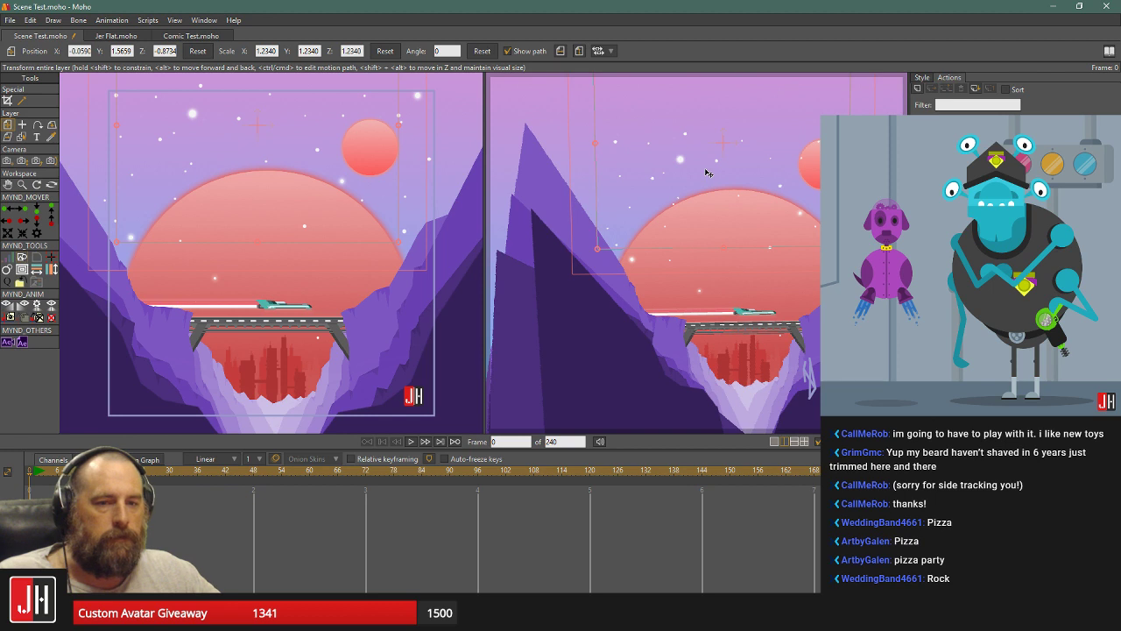
pyautogui.moveTo(706, 173); pyautogui.dragTo(664, 208)
# Orbit the second view to the side and examine the spacing of the red city layers up close.
pyautogui.click(51, 184)
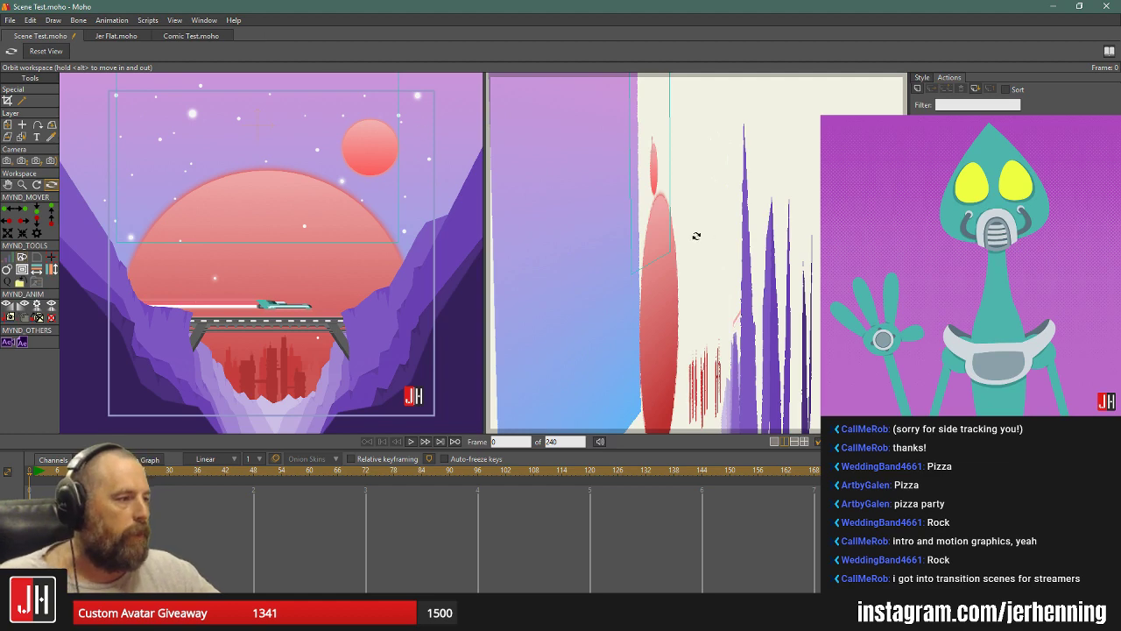
pyautogui.moveTo(697, 236)
pyautogui.mouseDown()
pyautogui.moveTo(706, 233)
pyautogui.moveTo(697, 227)
pyautogui.mouseUp()
pyautogui.moveTo(747, 327); pyautogui.dragTo(656, 366)
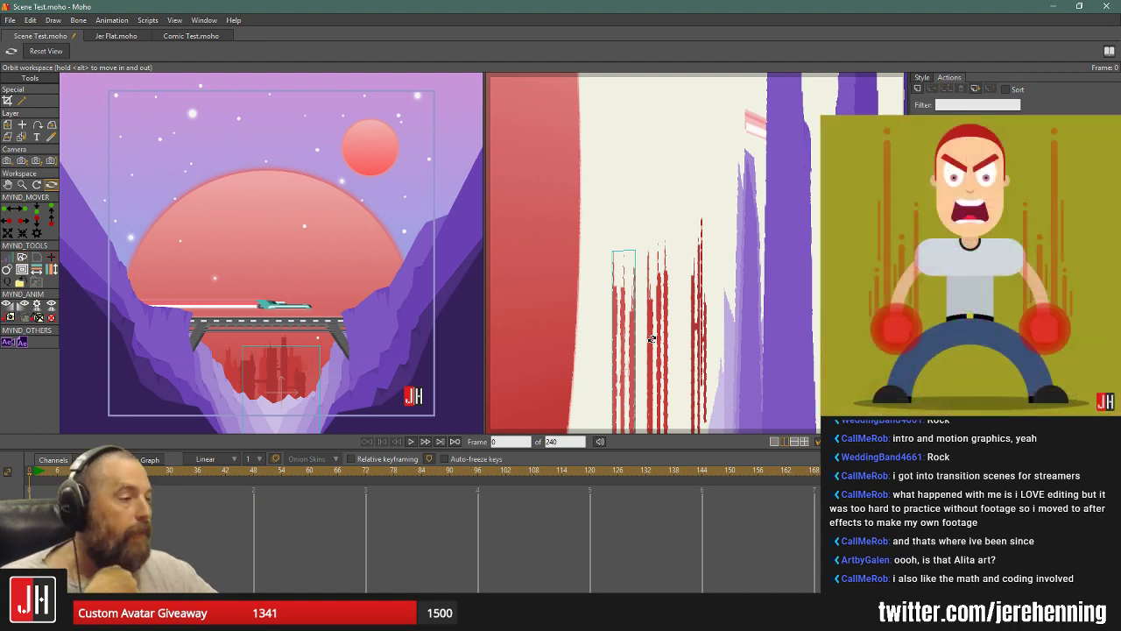
# Switch to Affinity Designer and open the Alita document from the 2019 folder, viewing its Instagram artboard up close.
pyautogui.hotkey('alt', 'Tab')
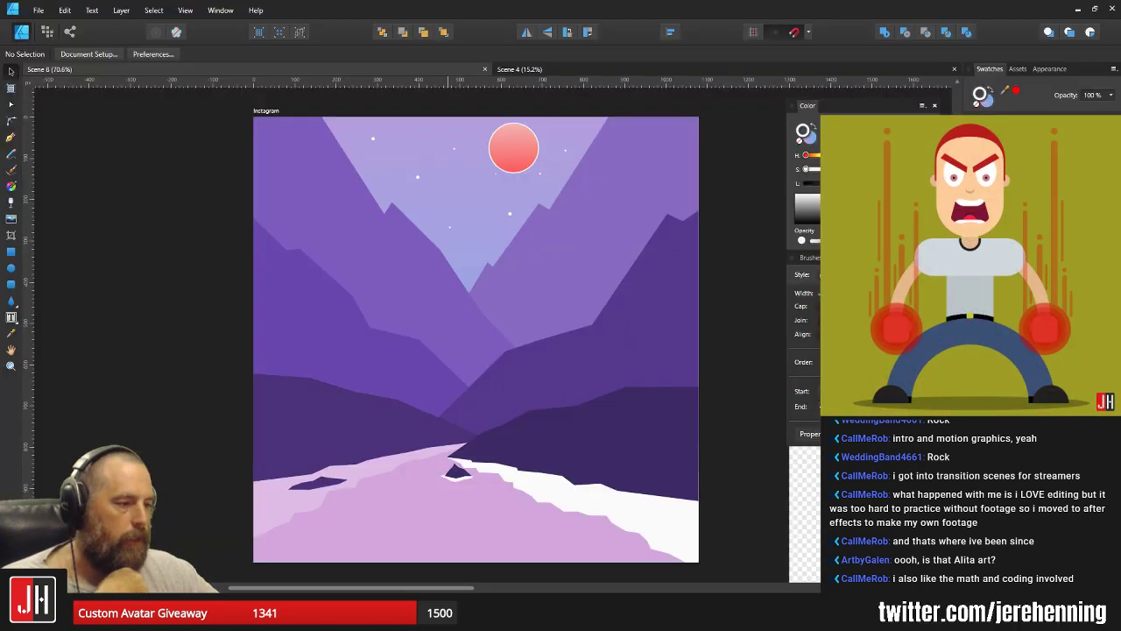
pyautogui.click(38, 10)
pyautogui.click(35, 24)
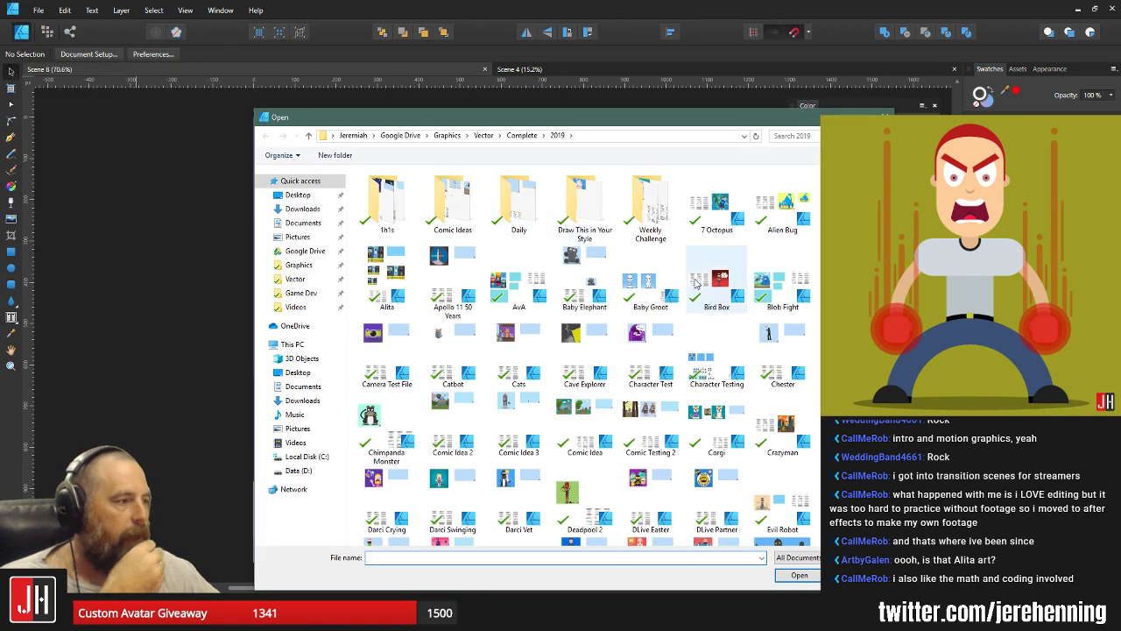
pyautogui.doubleClick(650, 208)
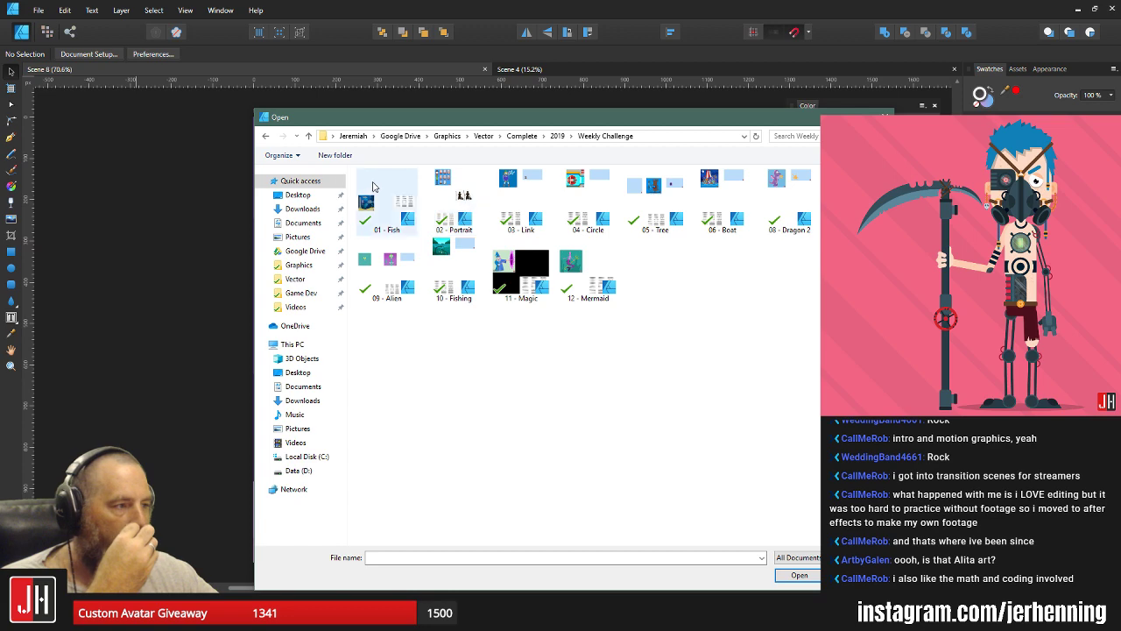
pyautogui.click(266, 137)
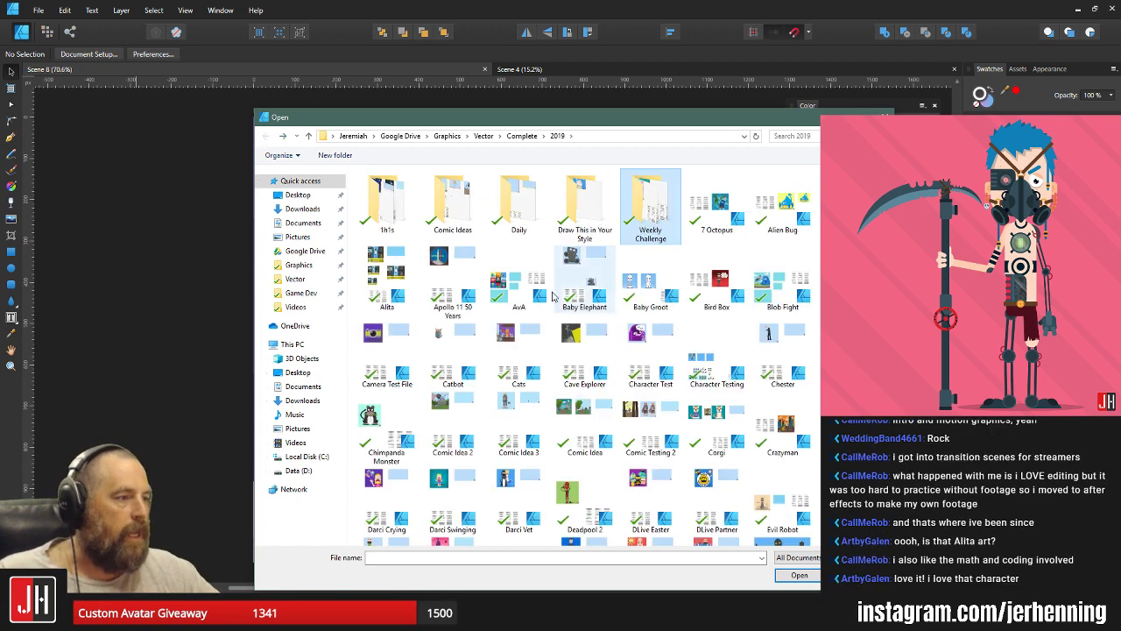
pyautogui.click(534, 289)
pyautogui.doubleClick(409, 279)
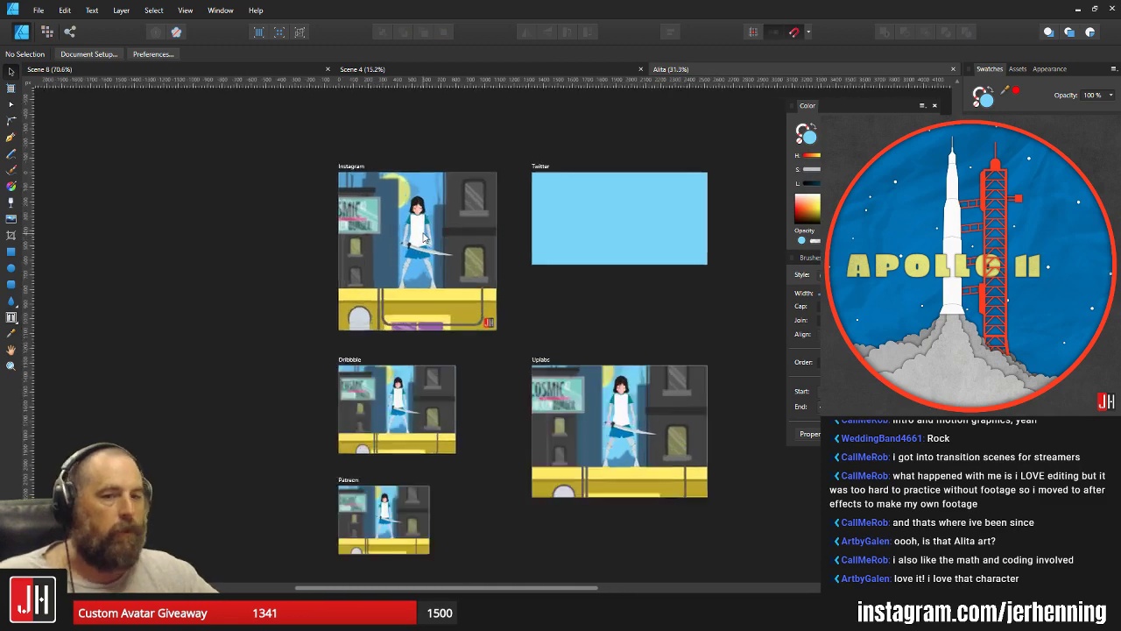
pyautogui.scroll(5, 454, 199)
pyautogui.moveTo(480, 233); pyautogui.dragTo(481, 226)
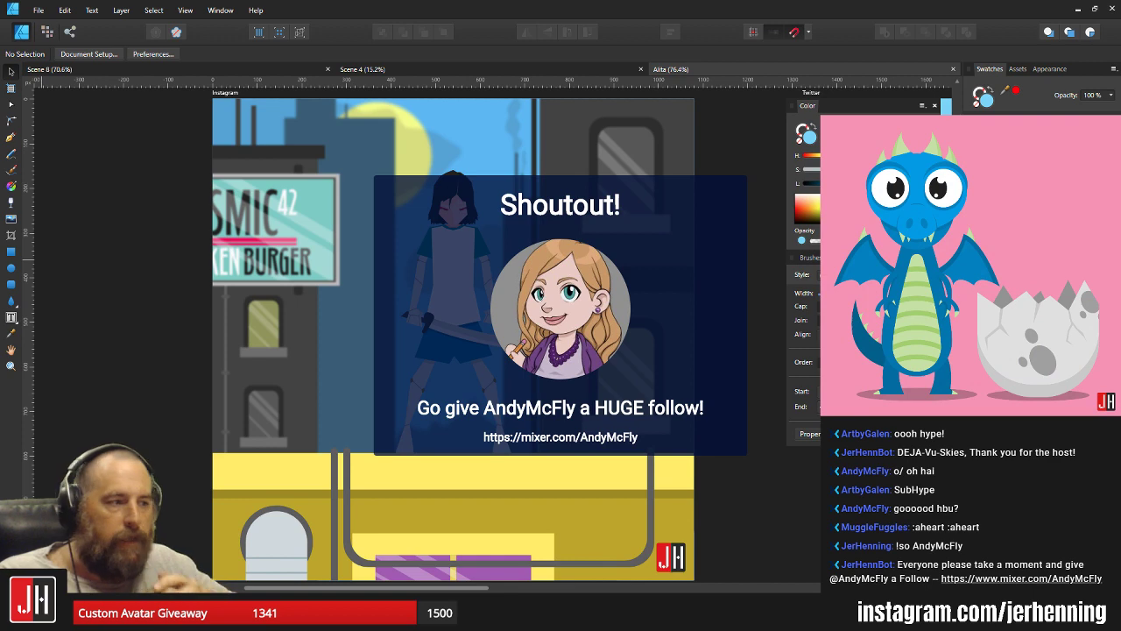
# Switch back to Moho and play the Jer Flat project's head animation, examining the face at frame 0 after stopping playback.
pyautogui.hotkey('alt', 'Tab')
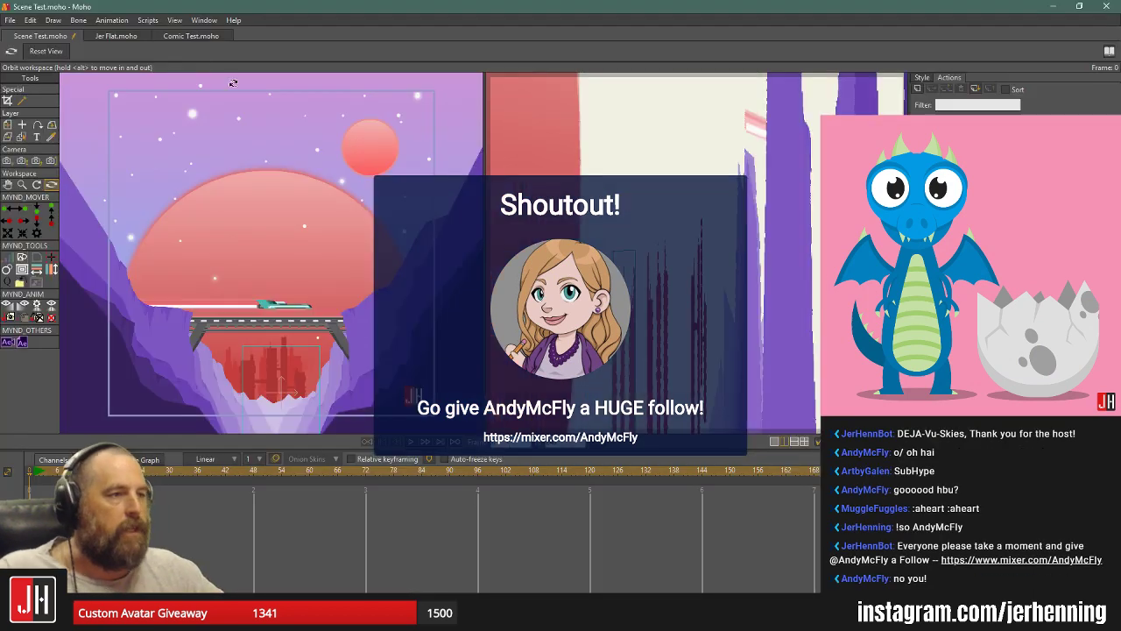
pyautogui.click(119, 38)
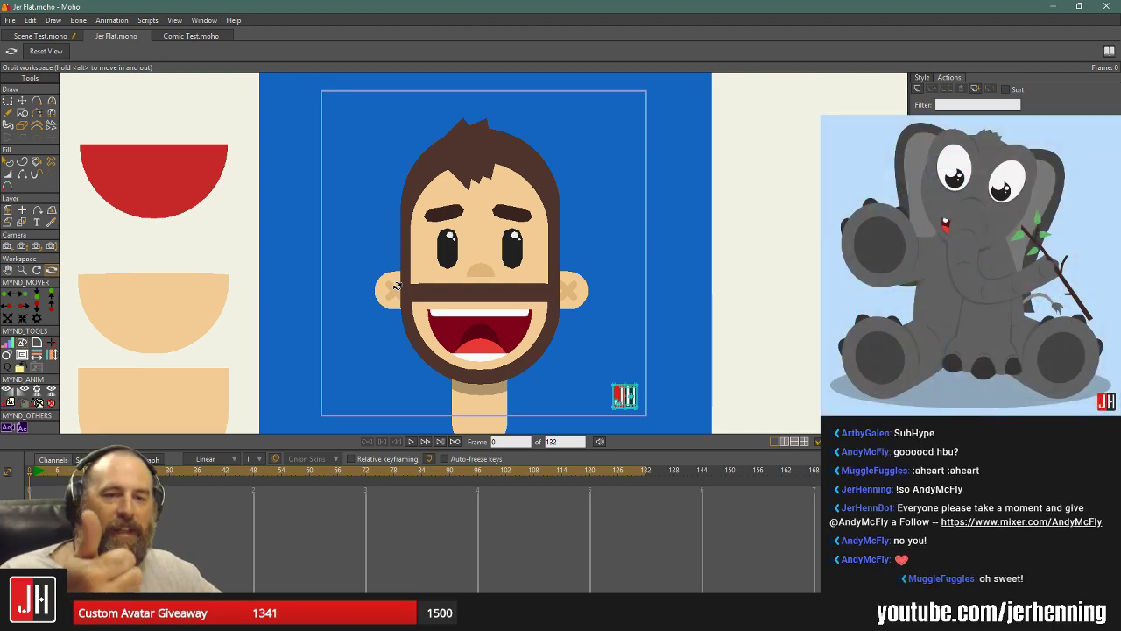
pyautogui.click(410, 441)
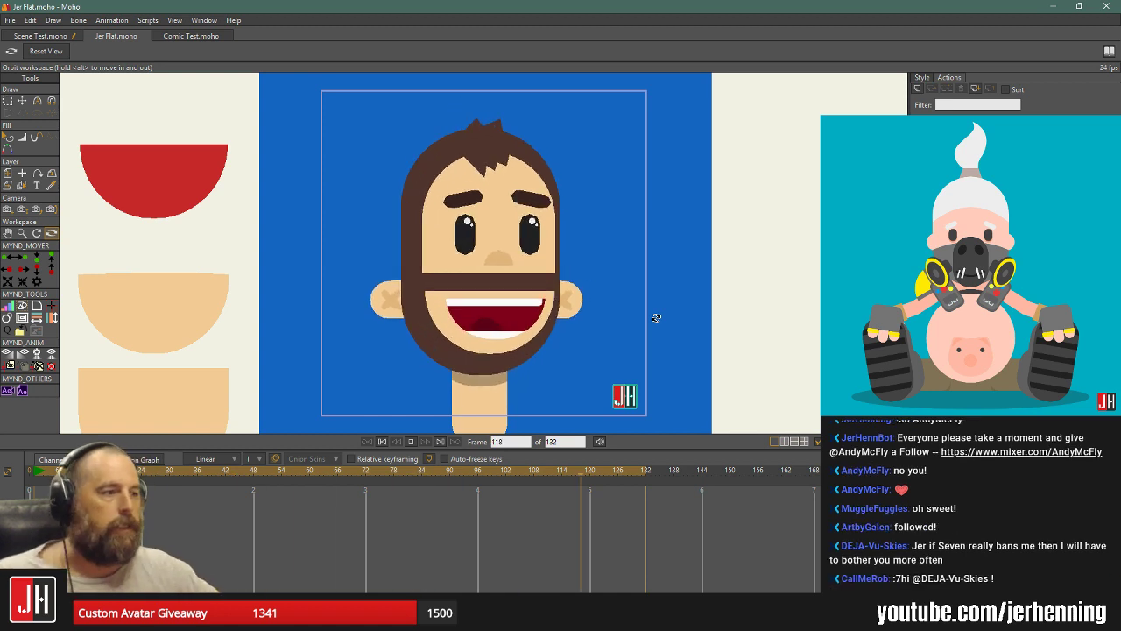
pyautogui.click(383, 443)
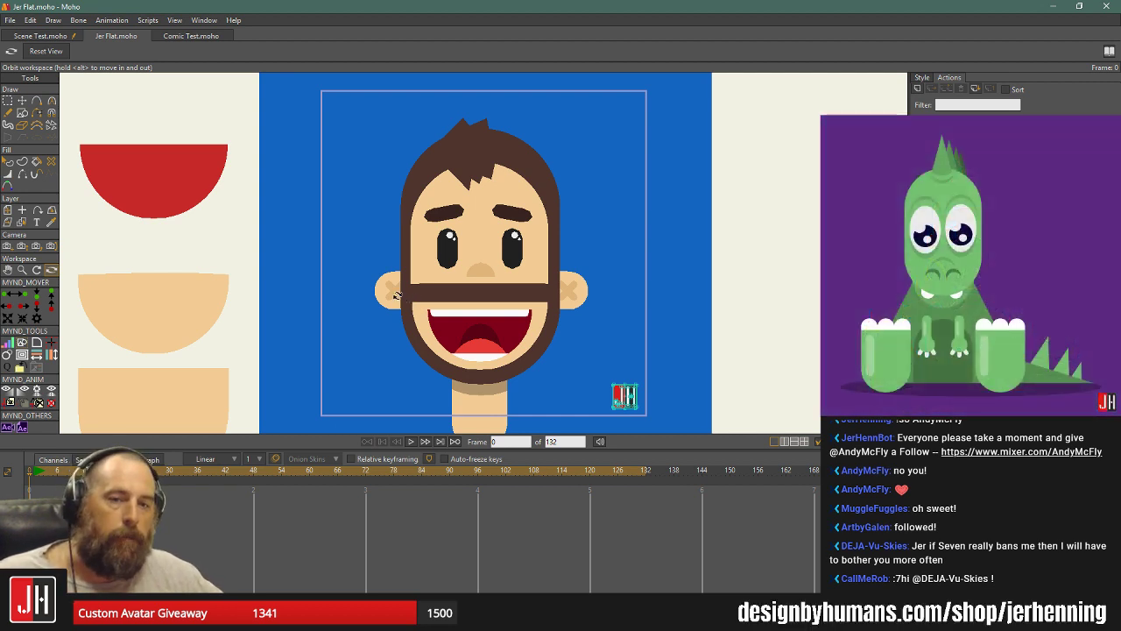
pyautogui.scroll(-2, 408, 300)
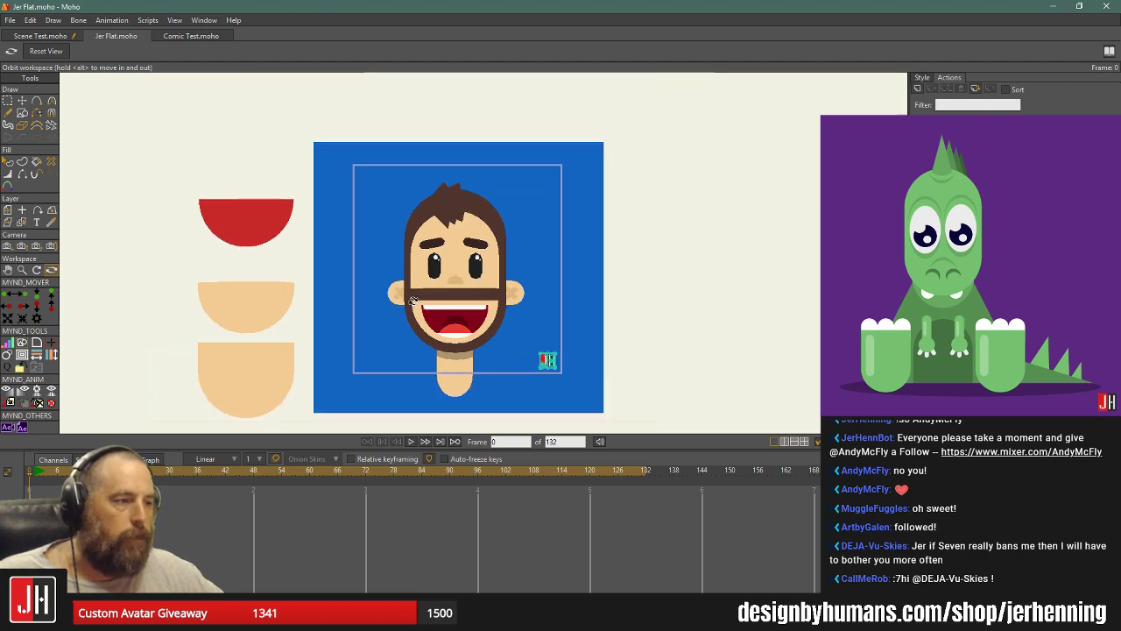
pyautogui.scroll(3, 447, 321)
pyautogui.scroll(-3, 449, 321)
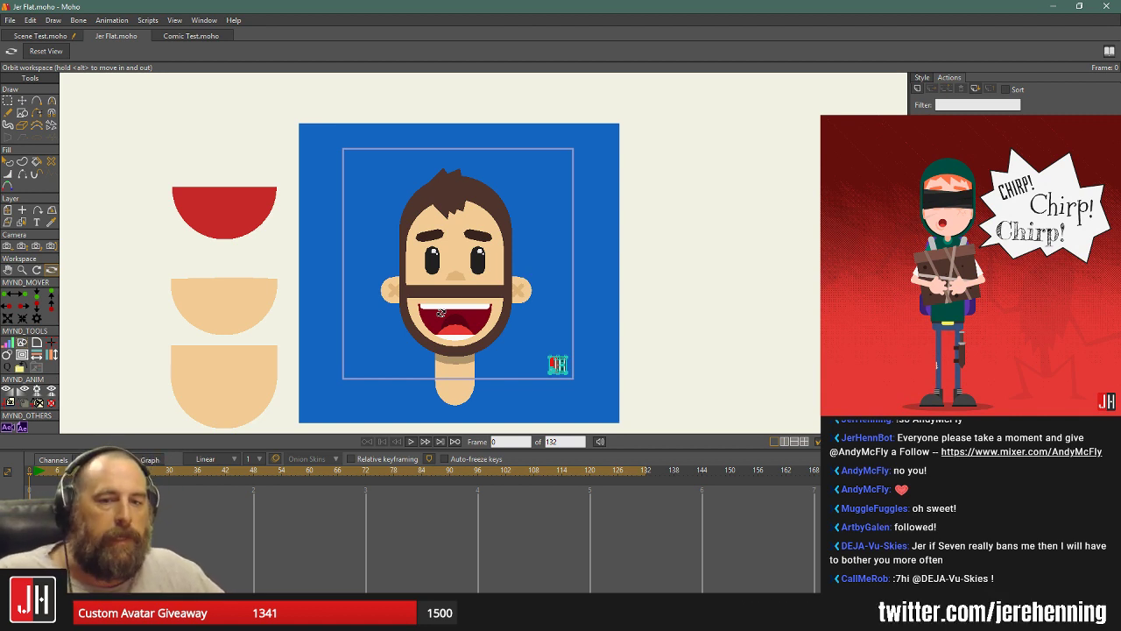
pyautogui.scroll(3, 442, 313)
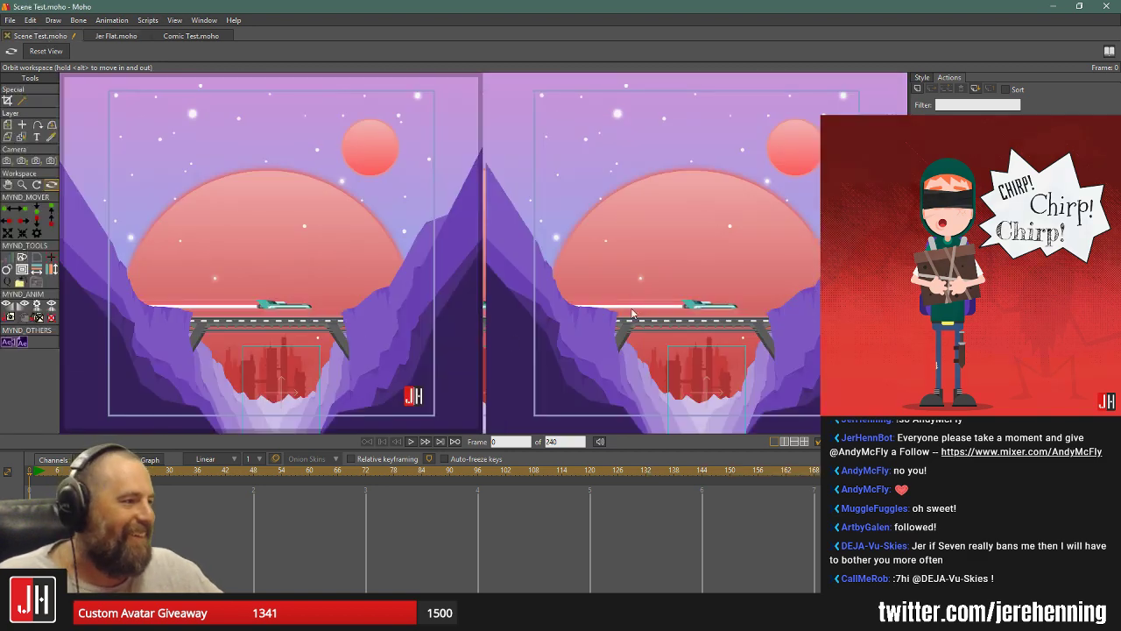
# Examine the Scene Test layer stack from the side, and briefly view the Alita artwork in Affinity Designer before returning to Moho.
pyautogui.moveTo(783, 325); pyautogui.dragTo(713, 296)
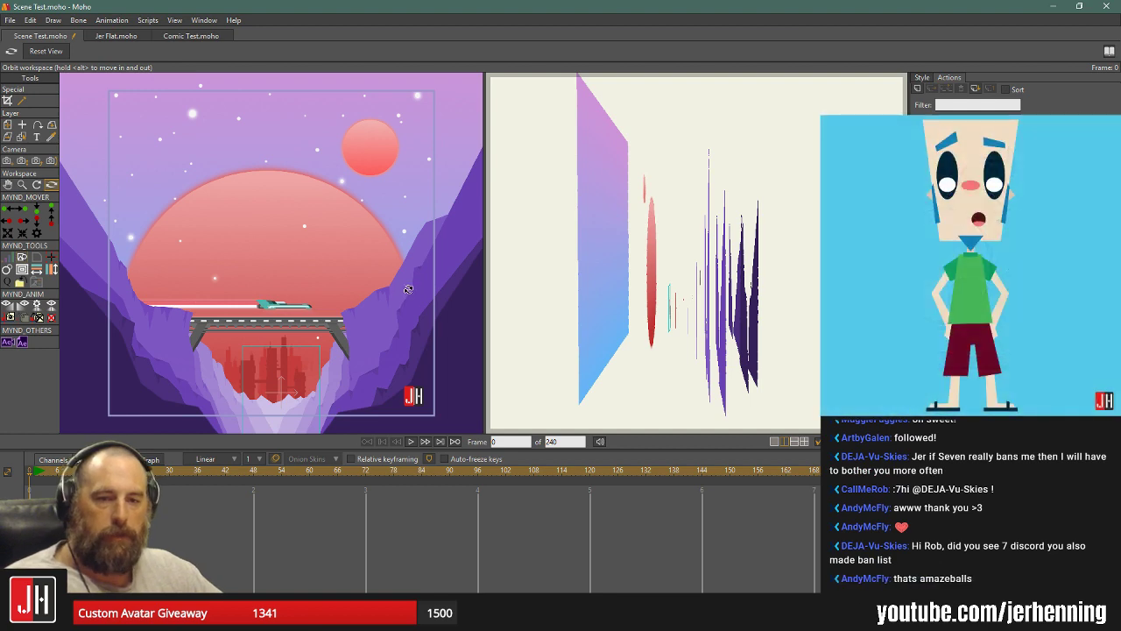
pyautogui.moveTo(738, 301); pyautogui.dragTo(713, 286)
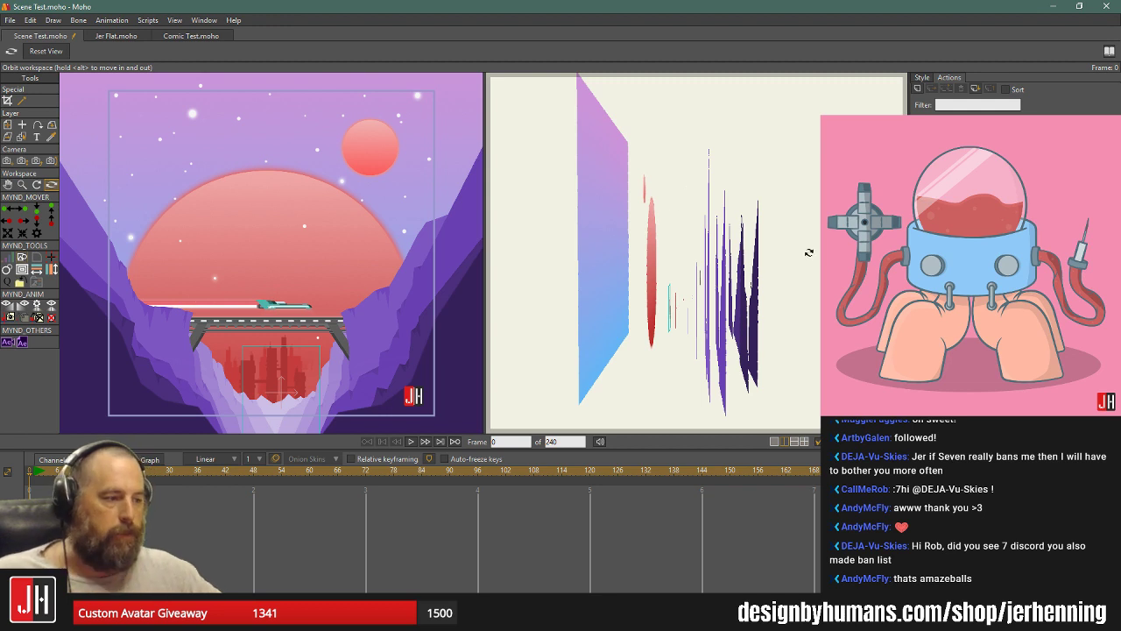
pyautogui.hotkey('alt', 'Tab')
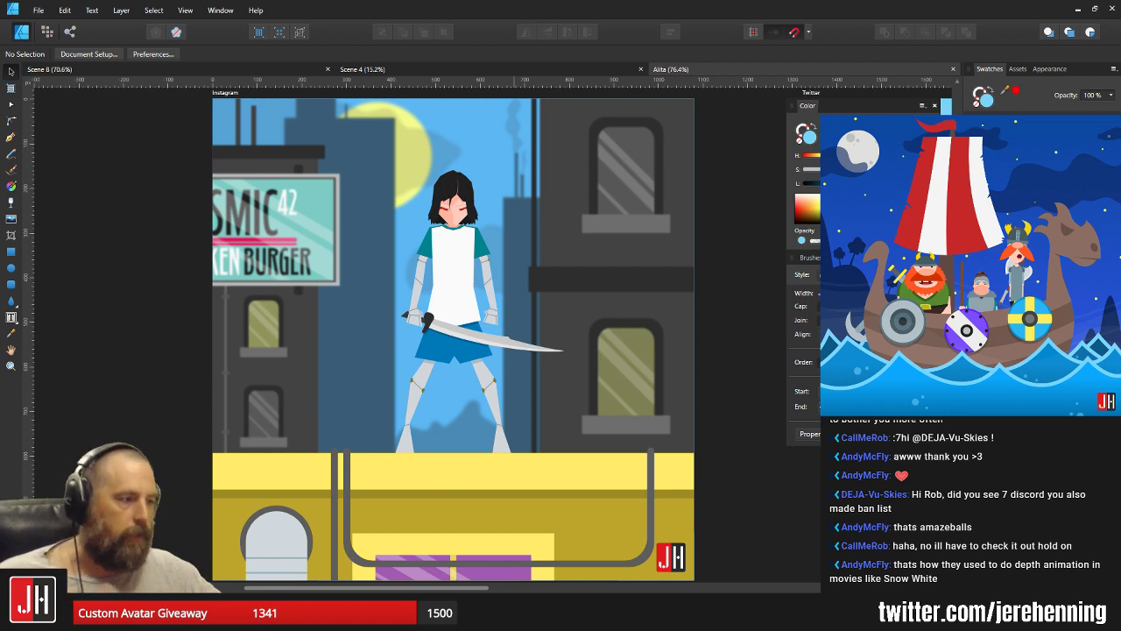
pyautogui.hotkey('alt', 'Tab')
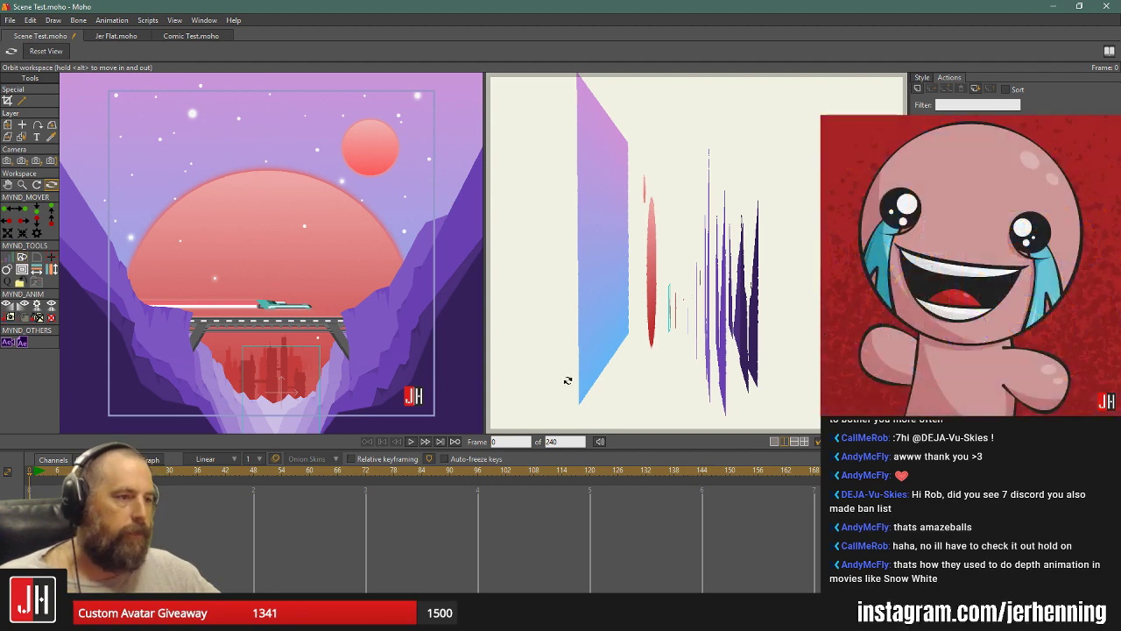
# Inspect the Comic Test layers from several orbited angles, and replay the animation in the reset view before rewinding to frame 0.
pyautogui.click(190, 36)
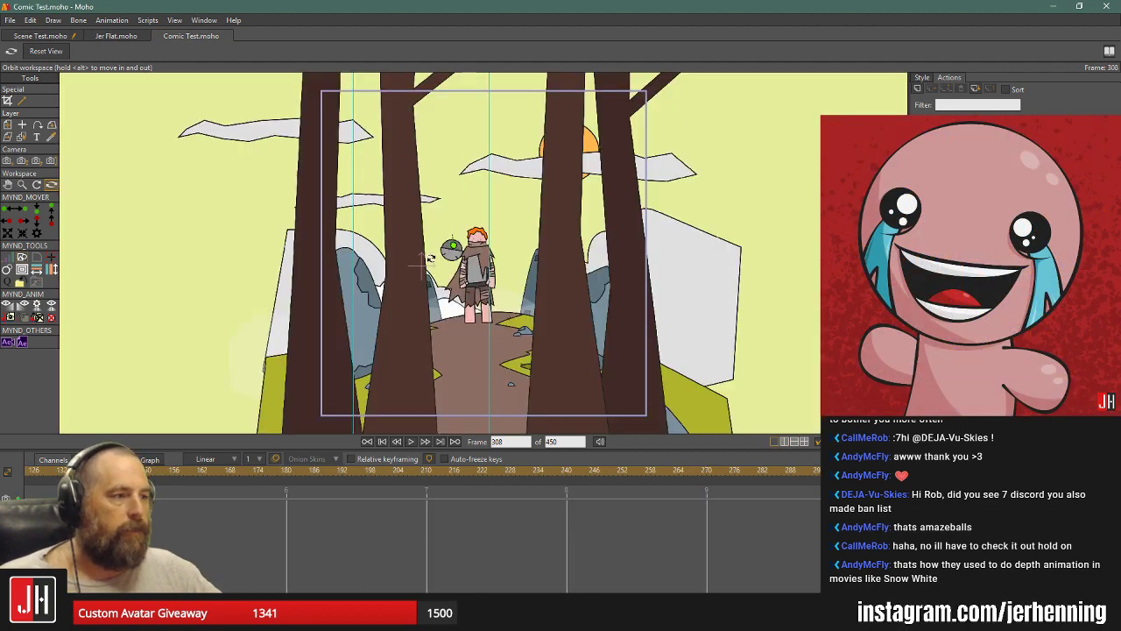
pyautogui.moveTo(430, 259); pyautogui.dragTo(534, 193)
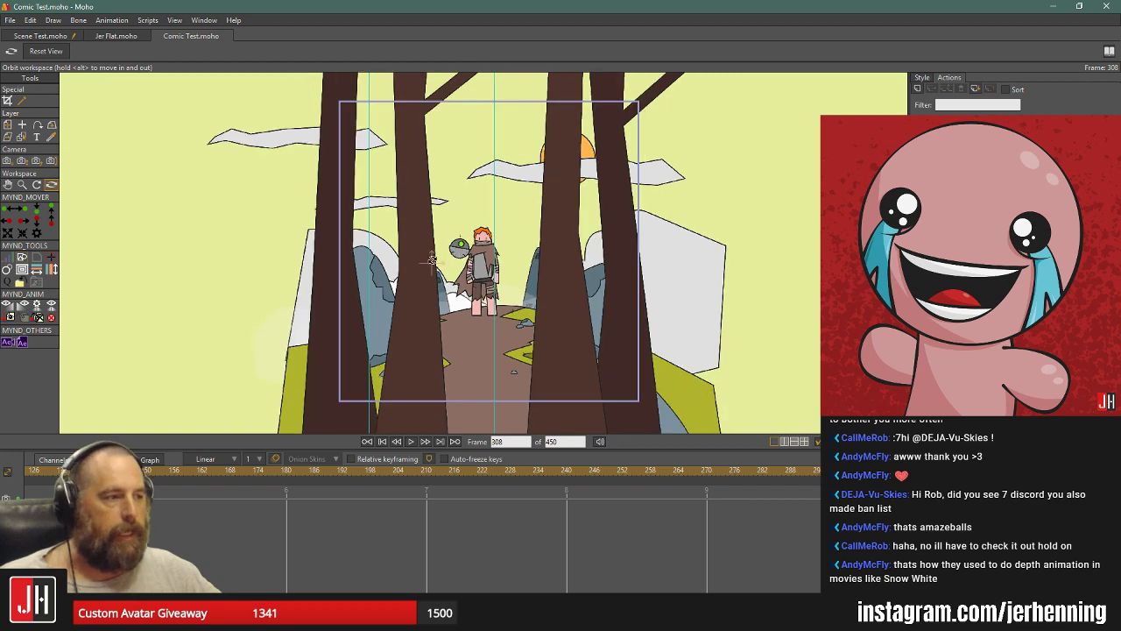
pyautogui.moveTo(430, 260); pyautogui.dragTo(806, 320)
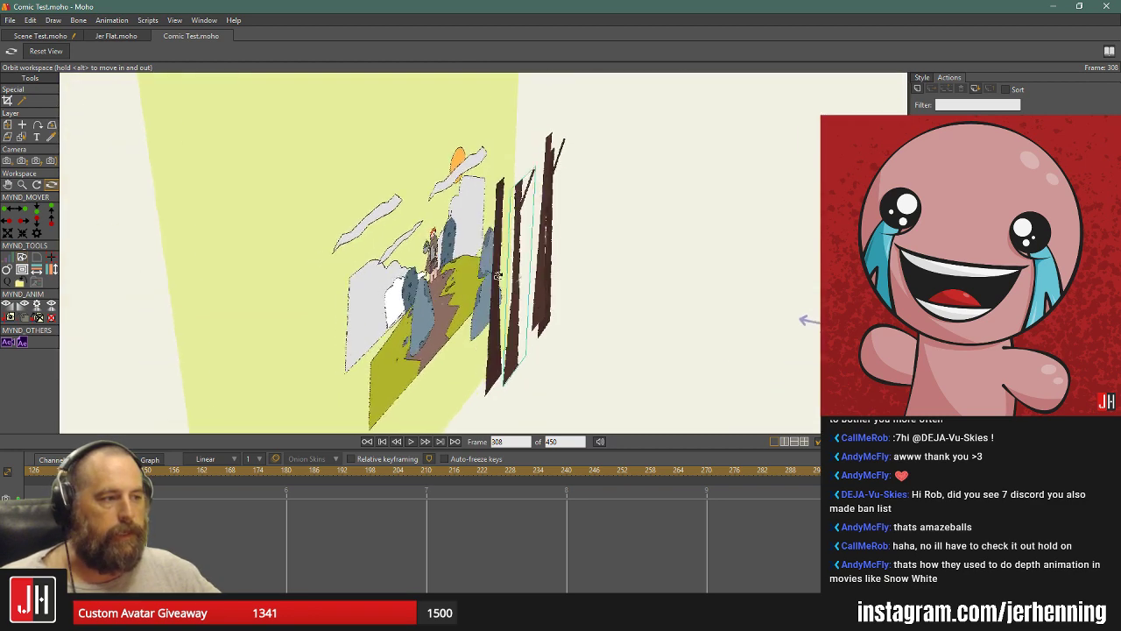
pyautogui.moveTo(497, 276); pyautogui.dragTo(433, 273)
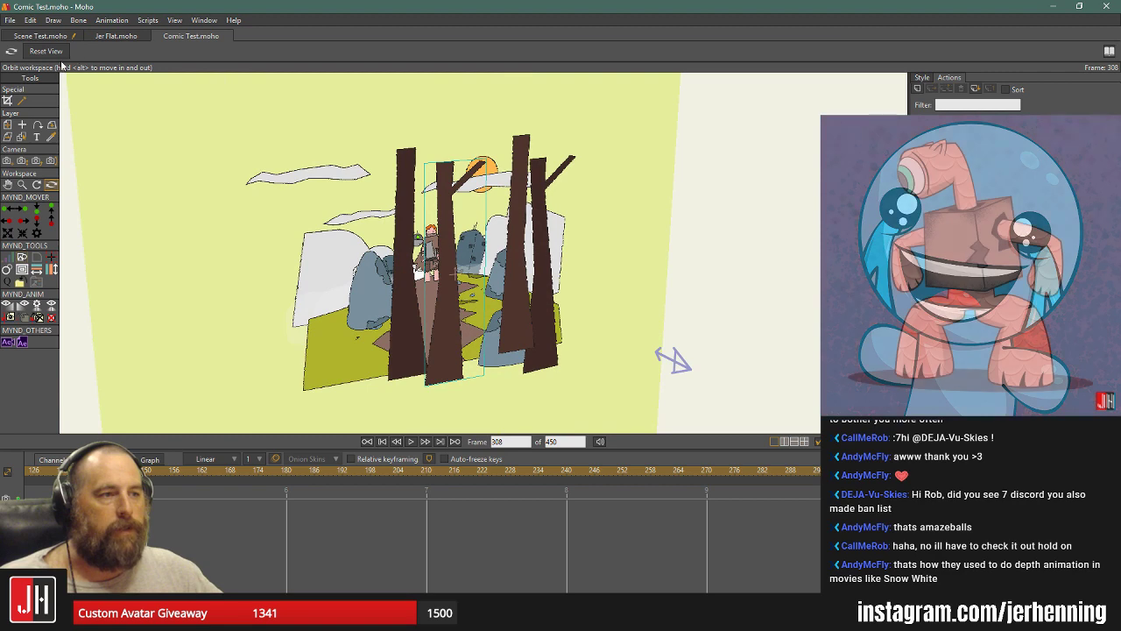
pyautogui.click(56, 52)
pyautogui.click(411, 441)
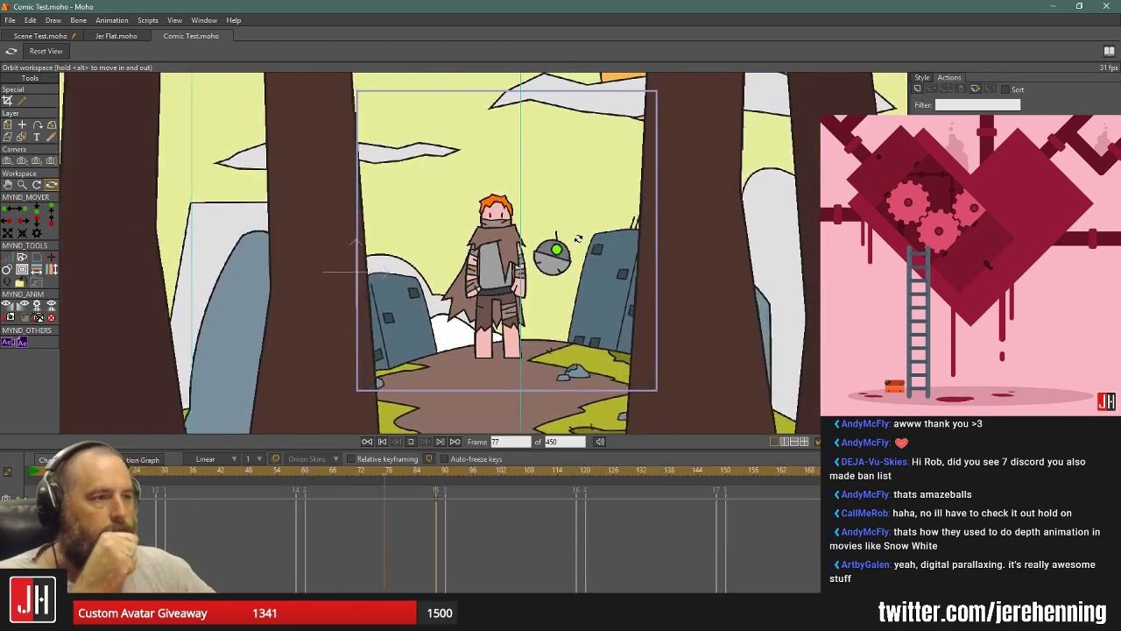
pyautogui.click(367, 442)
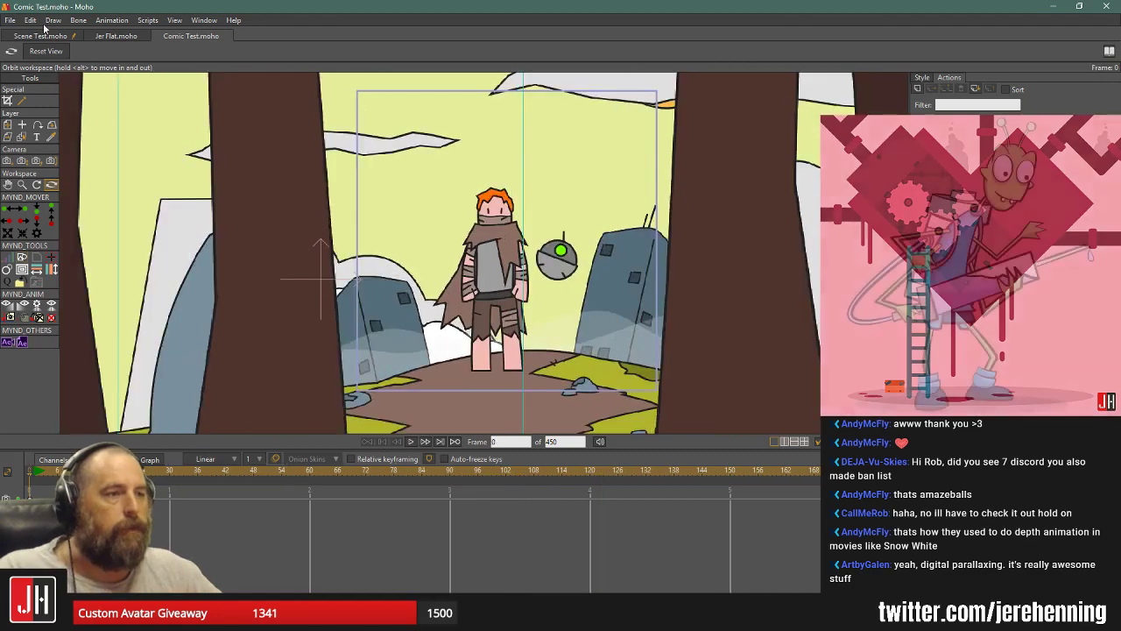
# Return to Scene Test and space the red city layers in depth, moving the rearmost to Z -0.4403 and the nearest to Z -0.2269.
pyautogui.click(54, 37)
pyautogui.moveTo(536, 270); pyautogui.dragTo(701, 289)
pyautogui.moveTo(773, 338); pyautogui.dragTo(613, 255)
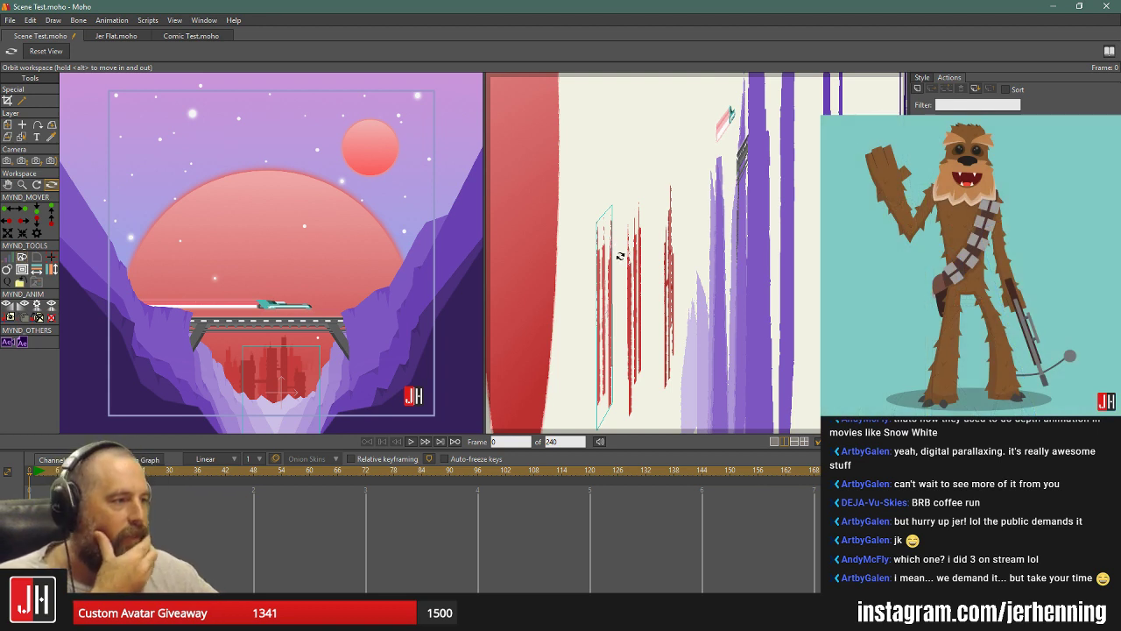
pyautogui.scroll(2, 609, 250)
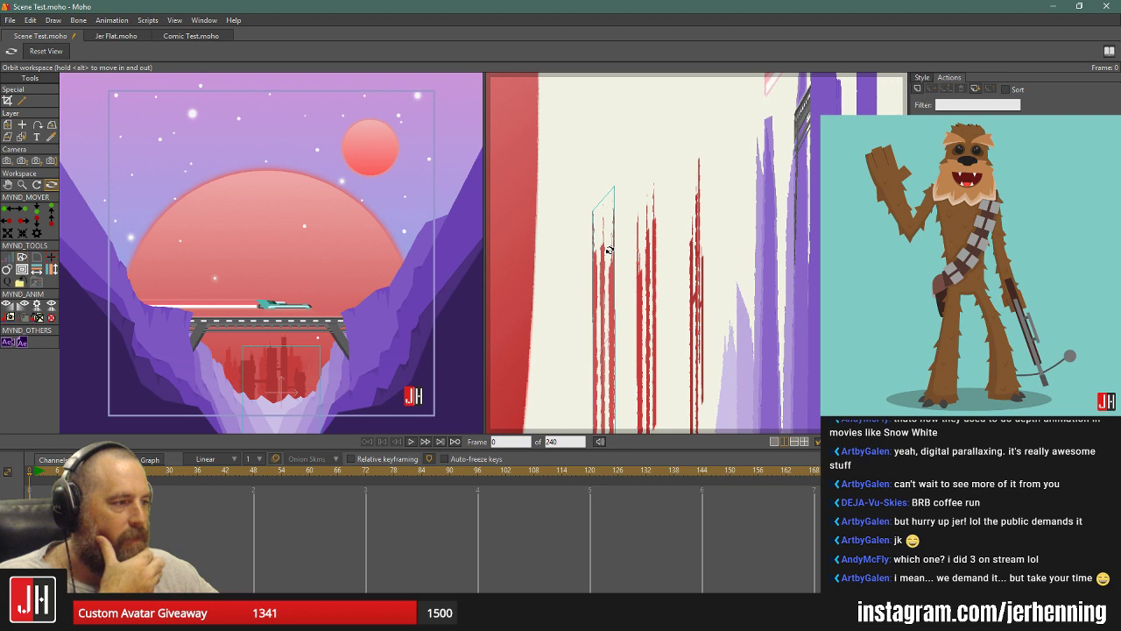
pyautogui.click(8, 125)
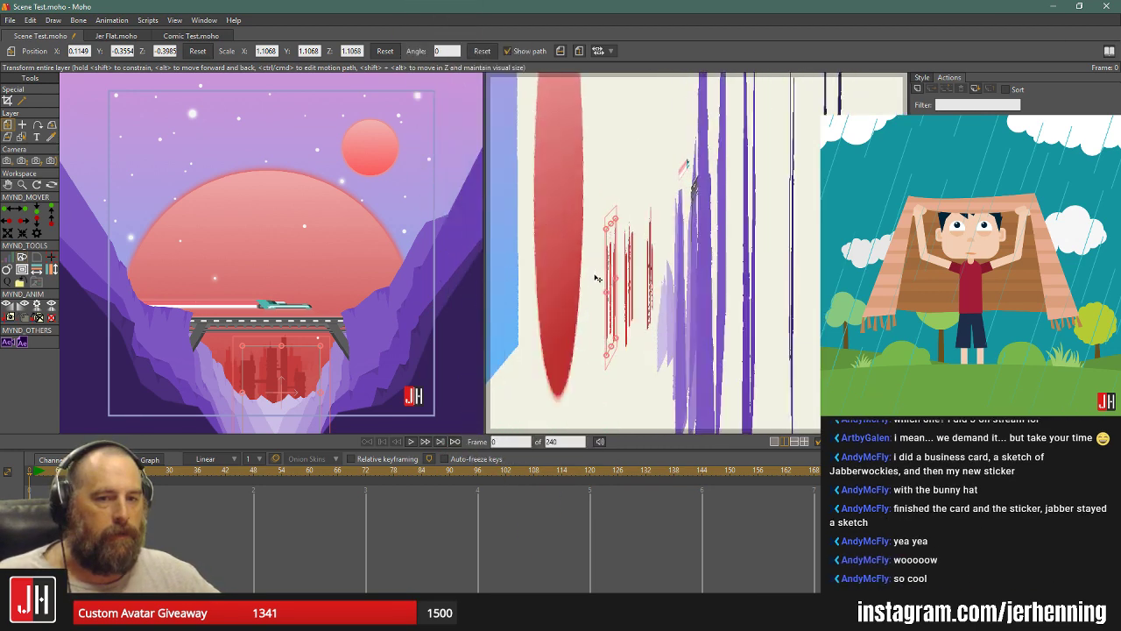
pyautogui.moveTo(598, 279)
pyautogui.mouseDown()
pyautogui.moveTo(610, 278)
pyautogui.moveTo(597, 274)
pyautogui.mouseUp()
pyautogui.hotkey('ctrl', 'z')
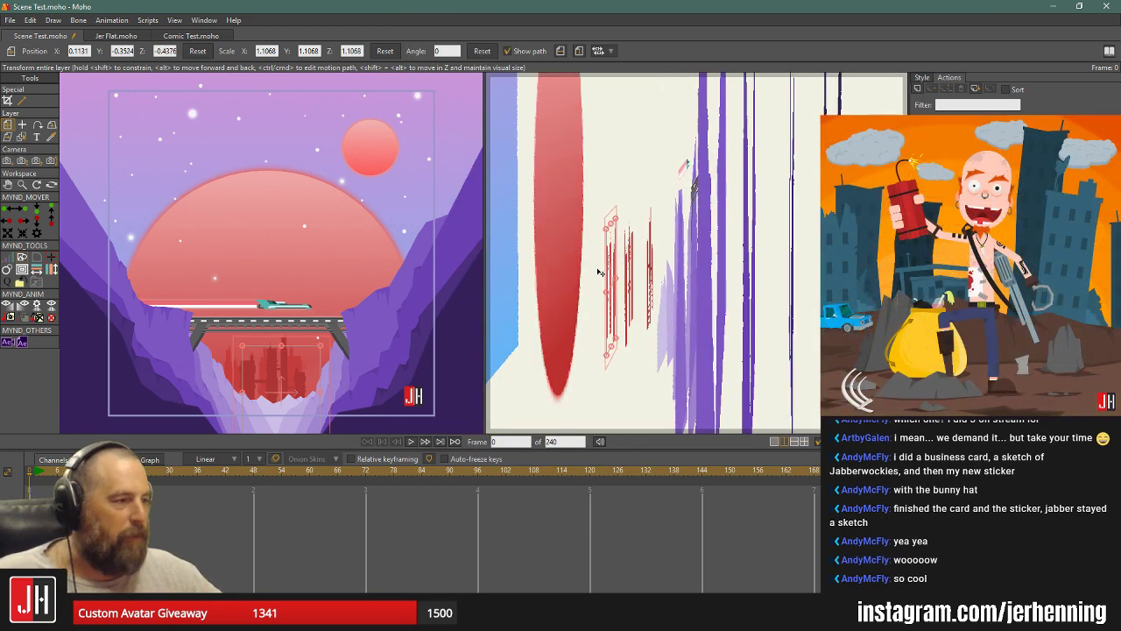
pyautogui.hotkey('ctrl', 'z')
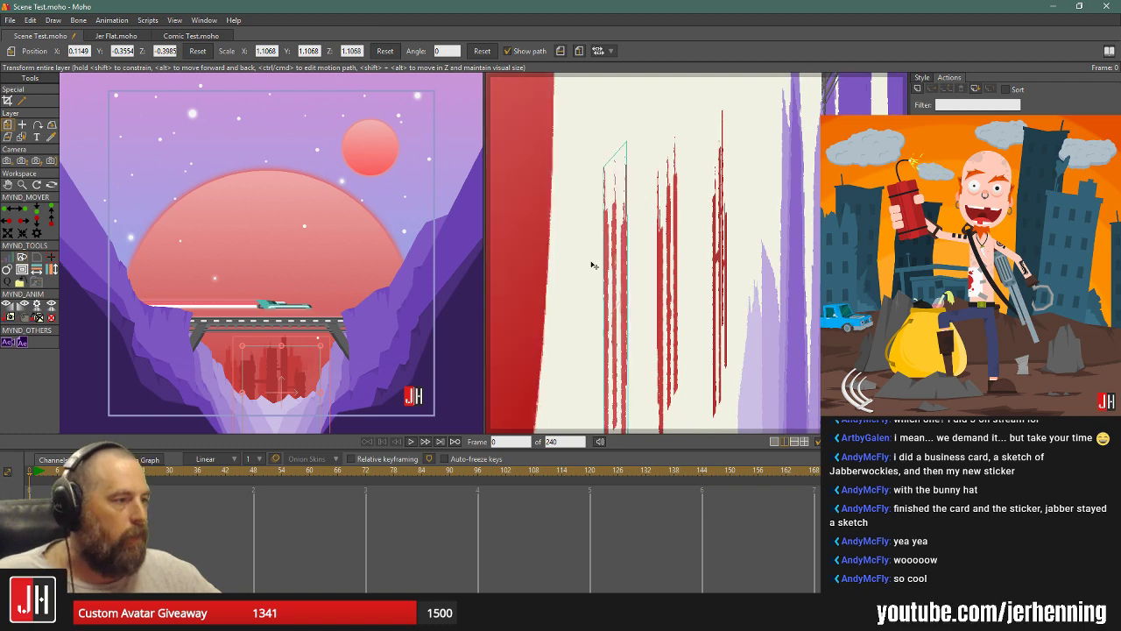
pyautogui.moveTo(592, 265); pyautogui.dragTo(589, 257)
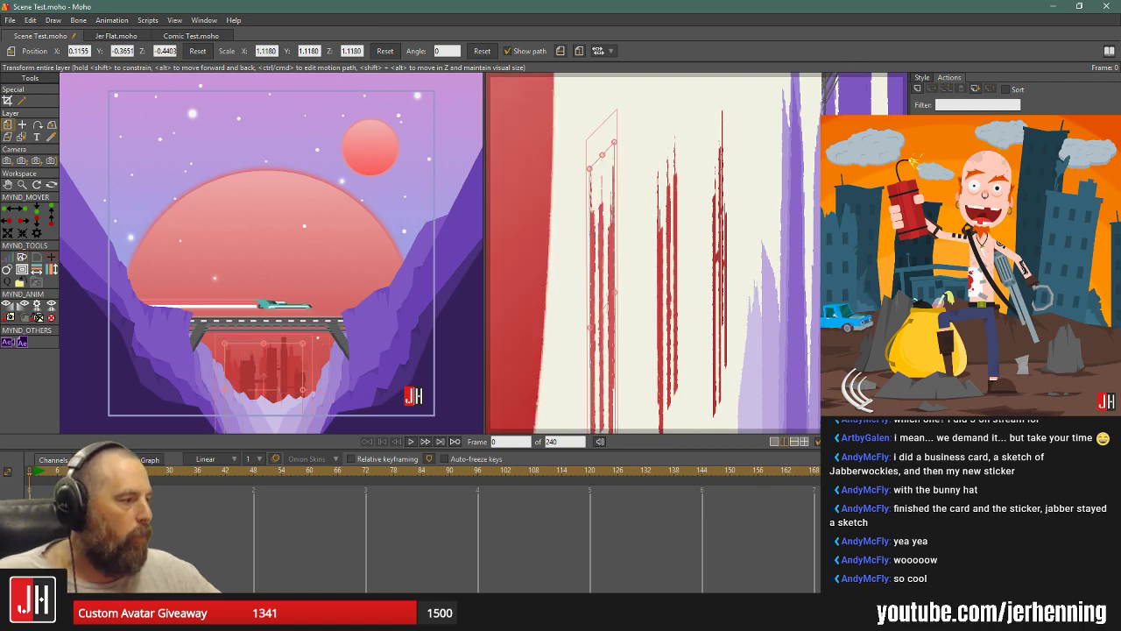
pyautogui.moveTo(663, 277)
pyautogui.mouseDown()
pyautogui.moveTo(634, 251)
pyautogui.moveTo(736, 300)
pyautogui.moveTo(683, 275)
pyautogui.moveTo(693, 278)
pyautogui.mouseUp()
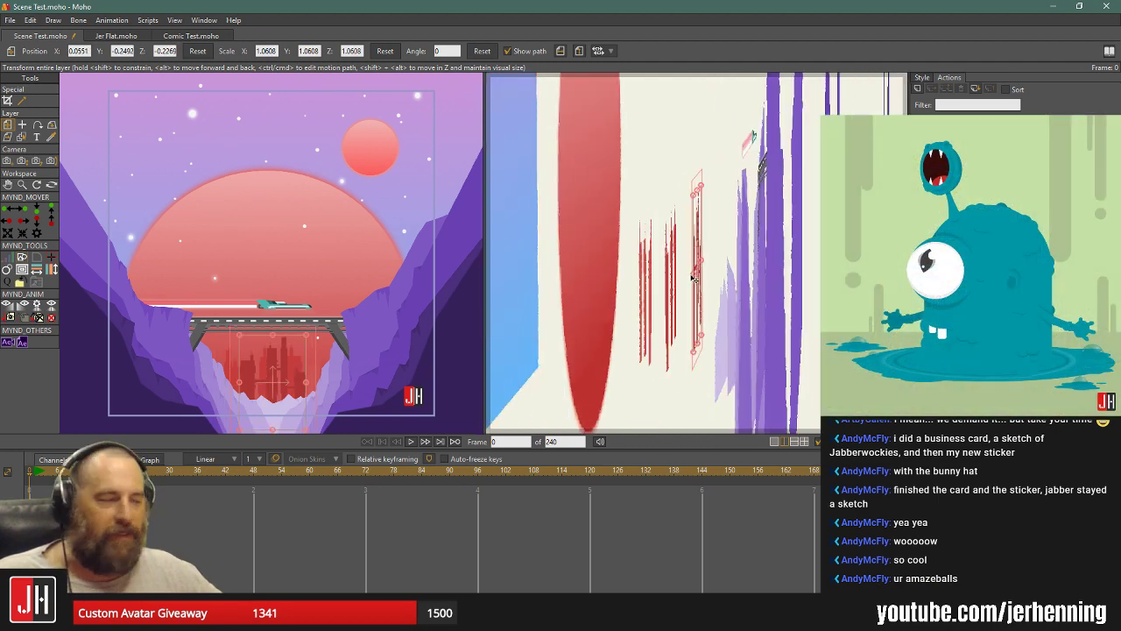
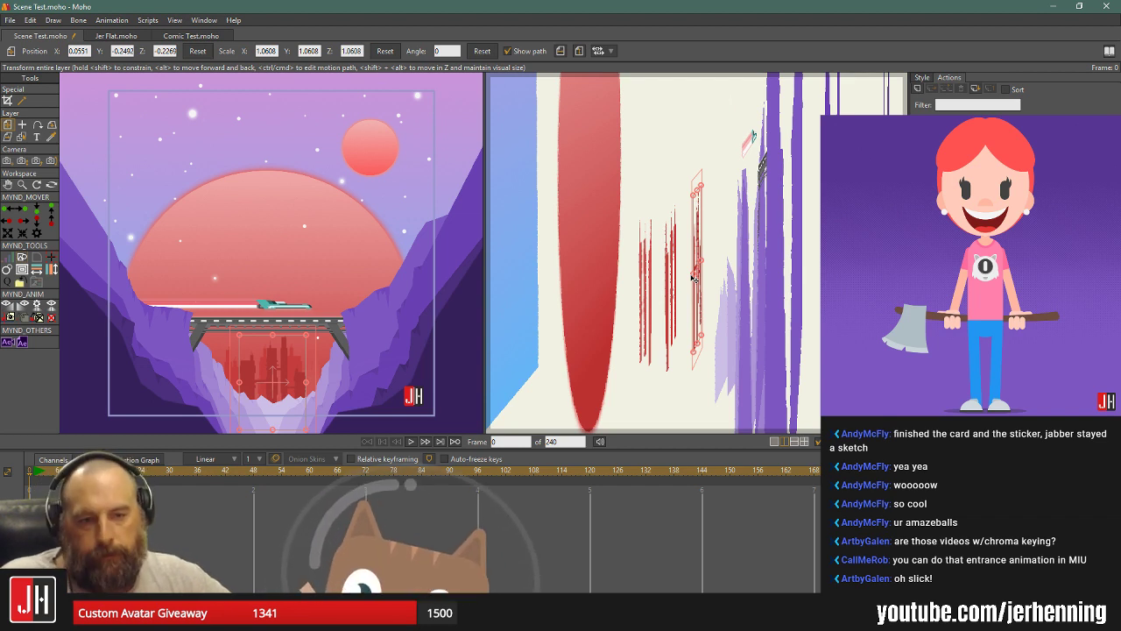
# Spread the light purple canyon layers behind the bridge along the depth axis, placing the one nearest the bridge at Z -0.0224.
pyautogui.scroll(3, 713, 270)
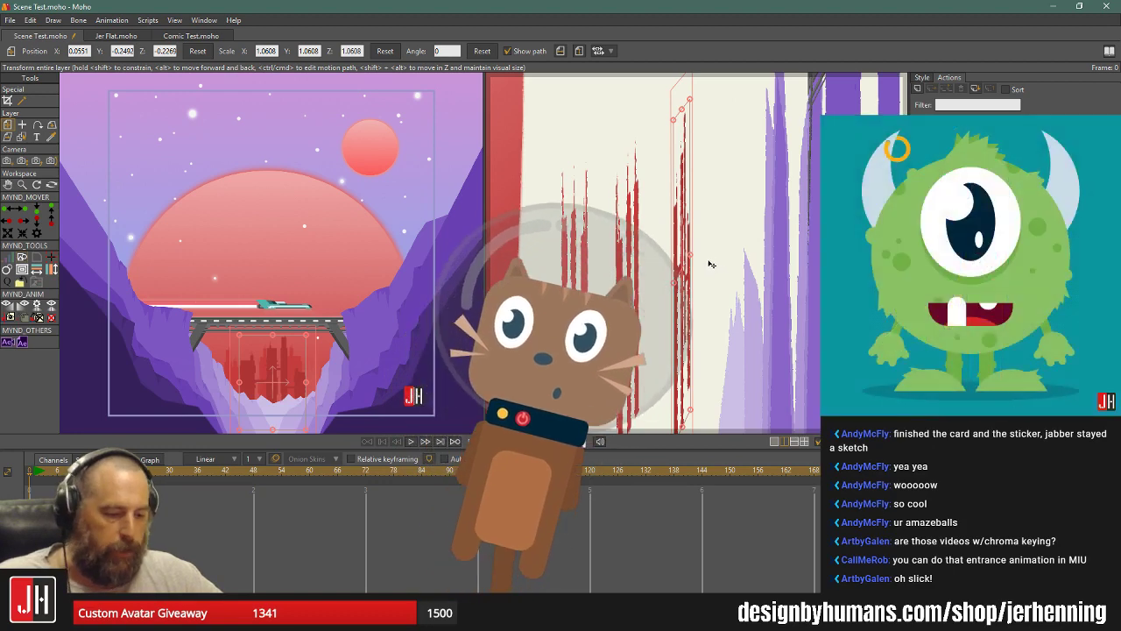
pyautogui.press('o')
pyautogui.moveTo(709, 263)
pyautogui.mouseDown()
pyautogui.moveTo(711, 281)
pyautogui.moveTo(731, 287)
pyautogui.moveTo(727, 313)
pyautogui.mouseUp()
pyautogui.press('Up')
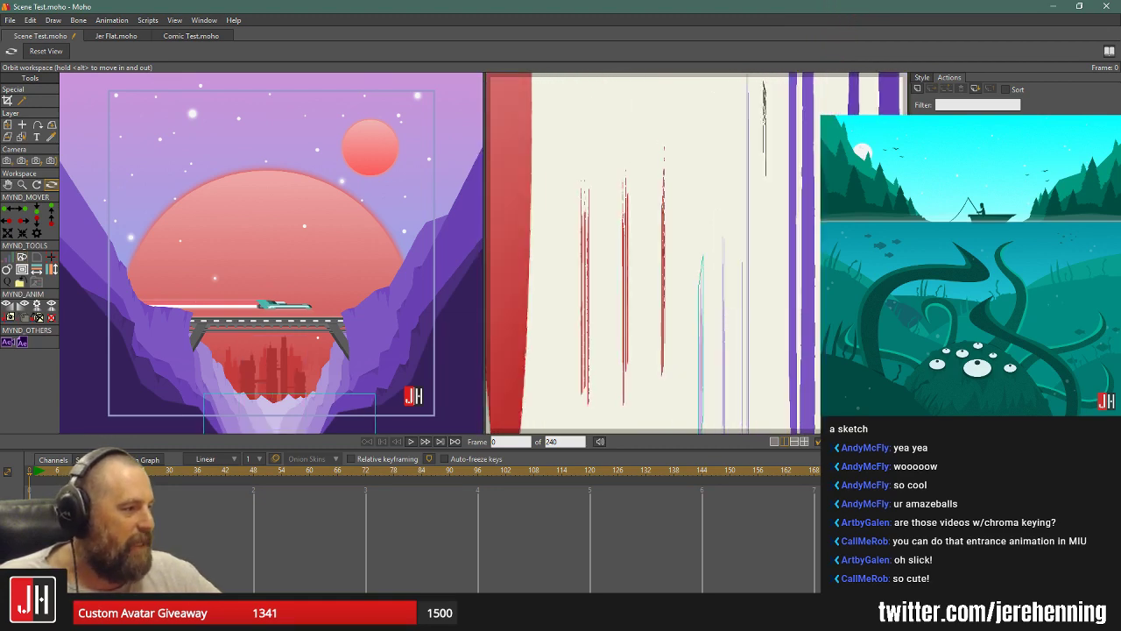
pyautogui.click(7, 124)
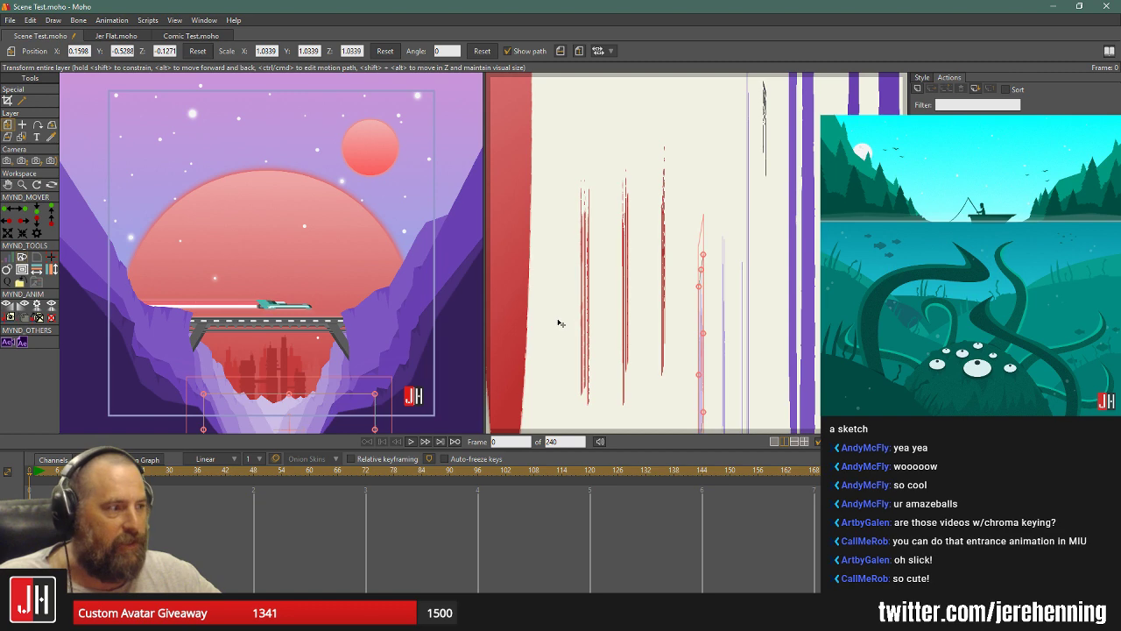
pyautogui.moveTo(701, 323); pyautogui.dragTo(763, 306)
pyautogui.click(769, 335)
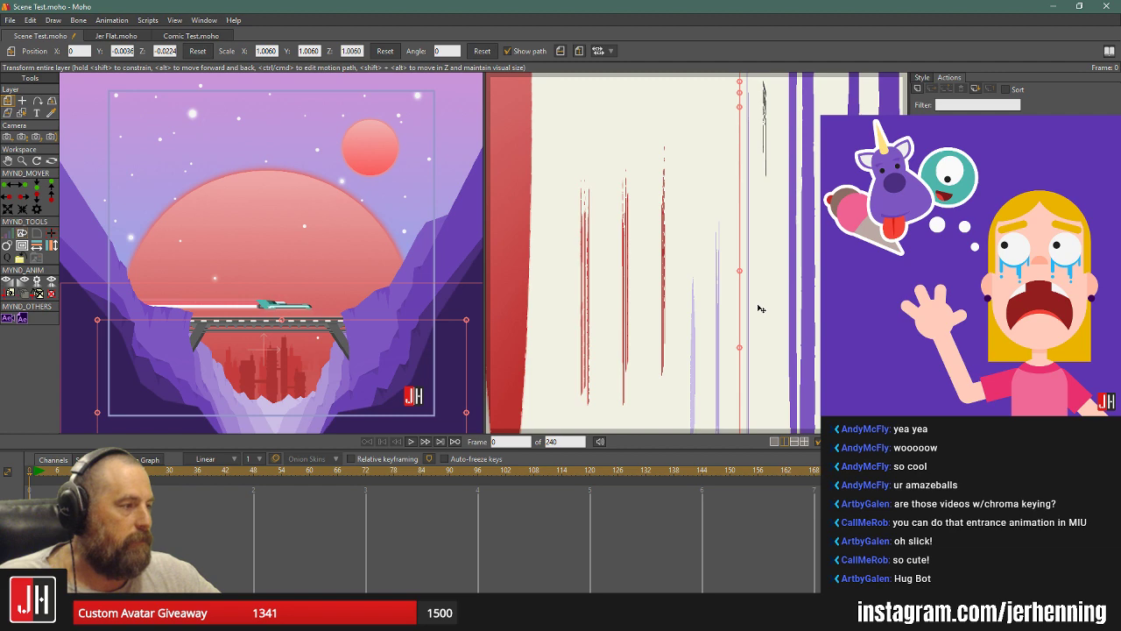
# Examine the depth separation of the canyon, planet and star layers from several orbited angles in the second view.
pyautogui.scroll(-3, 759, 308)
pyautogui.scroll(2, 763, 303)
pyautogui.press('o')
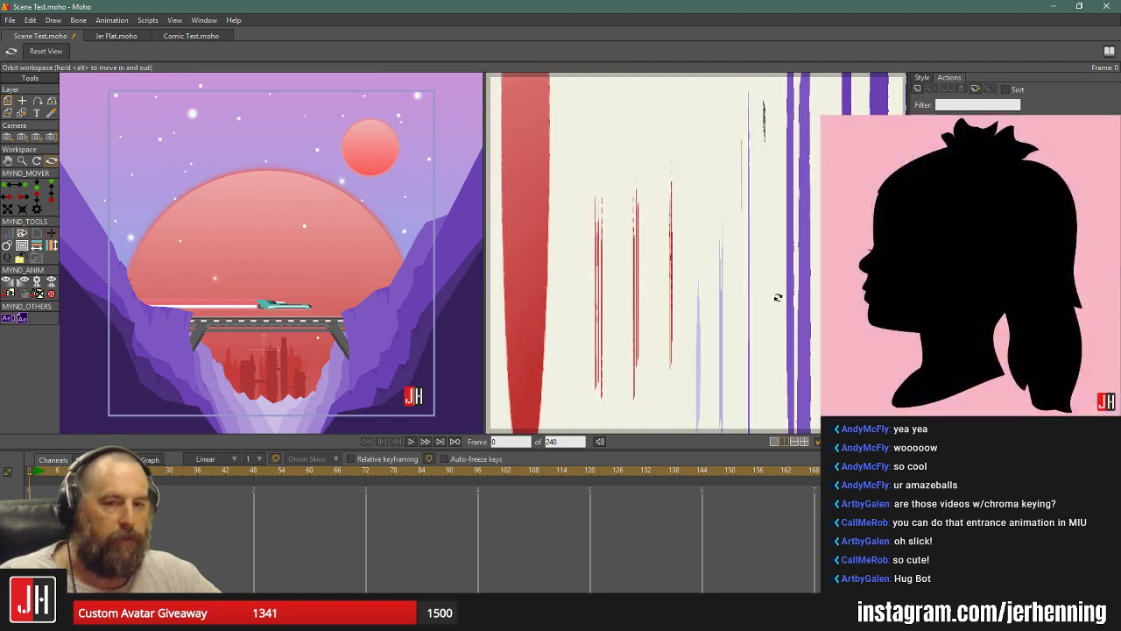
pyautogui.moveTo(777, 298); pyautogui.dragTo(714, 275)
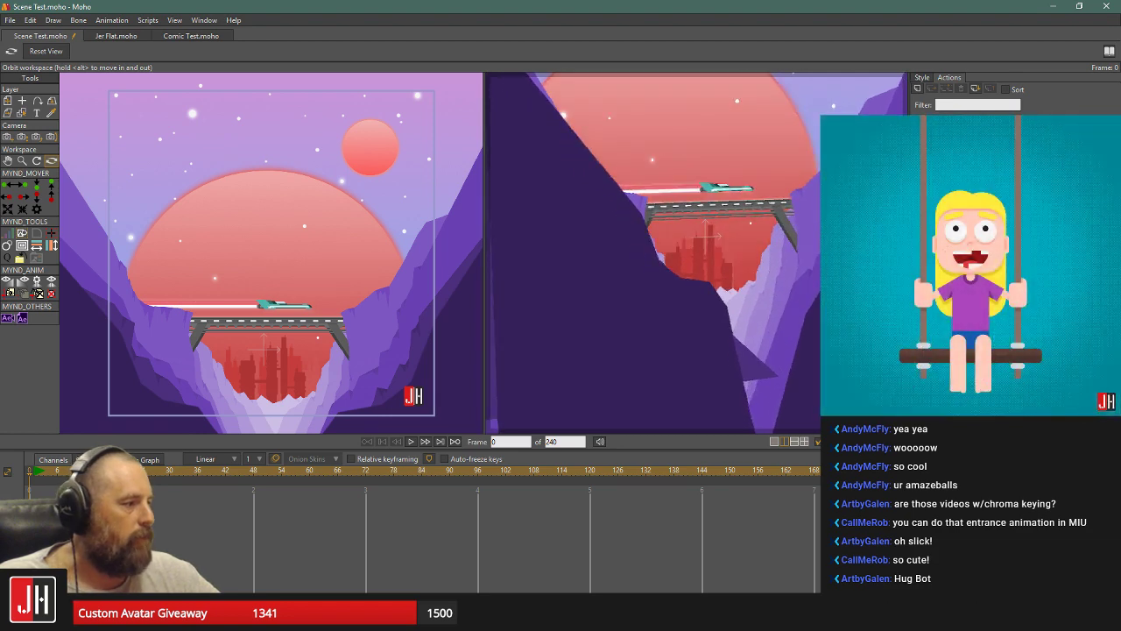
pyautogui.moveTo(694, 220); pyautogui.dragTo(687, 169)
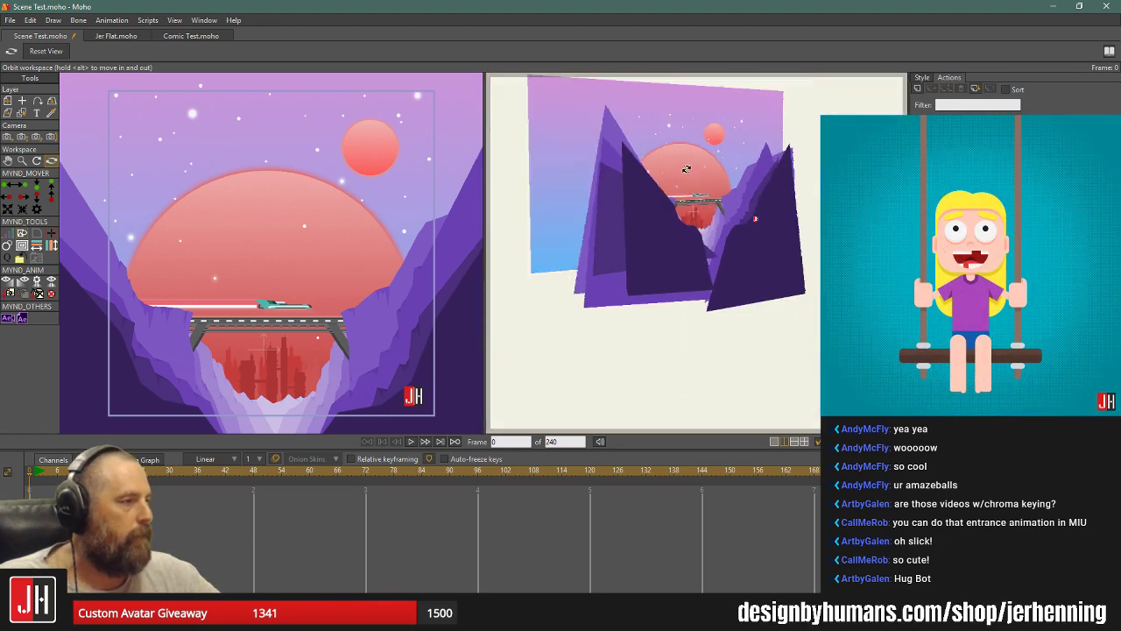
pyautogui.press('m')
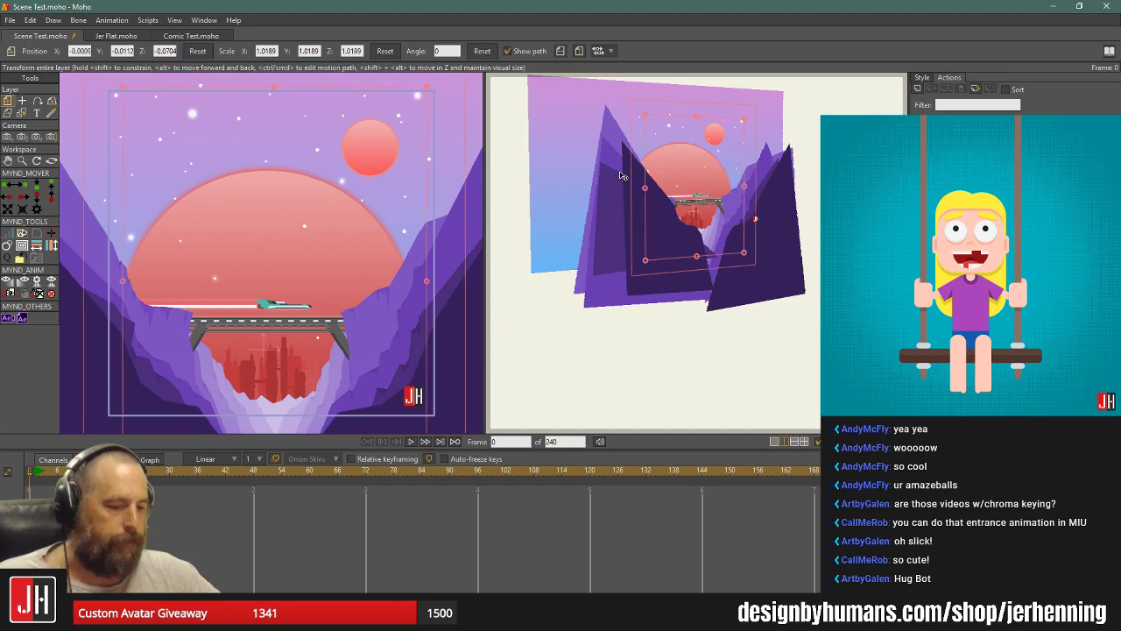
pyautogui.press('o')
pyautogui.moveTo(613, 174); pyautogui.dragTo(643, 193)
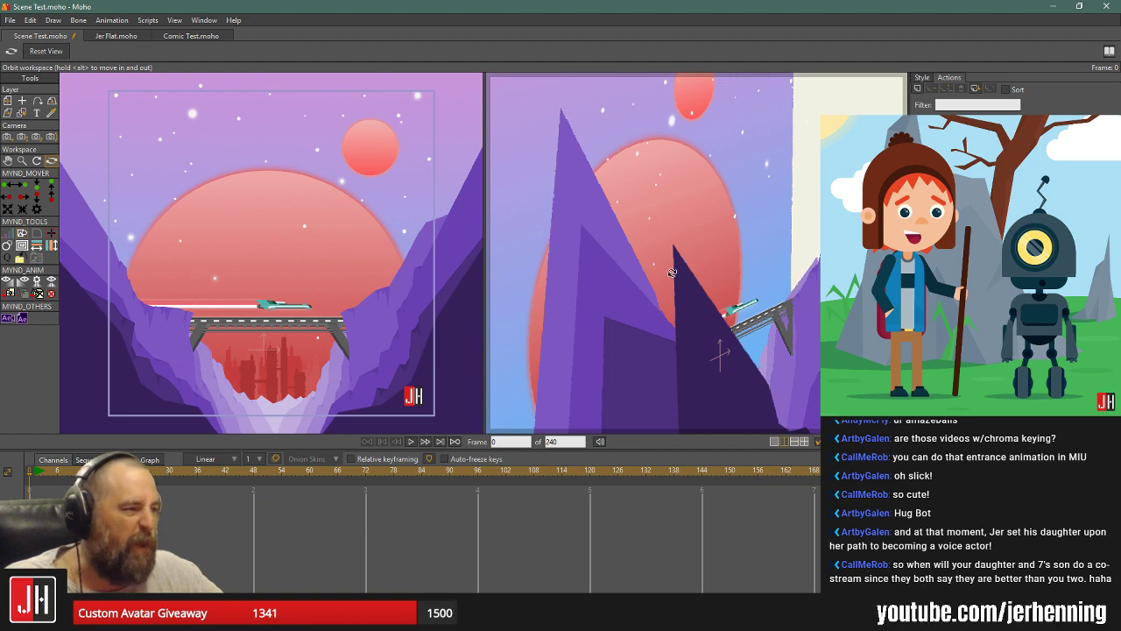
pyautogui.moveTo(672, 273)
pyautogui.mouseDown()
pyautogui.moveTo(699, 276)
pyautogui.moveTo(672, 282)
pyautogui.mouseUp()
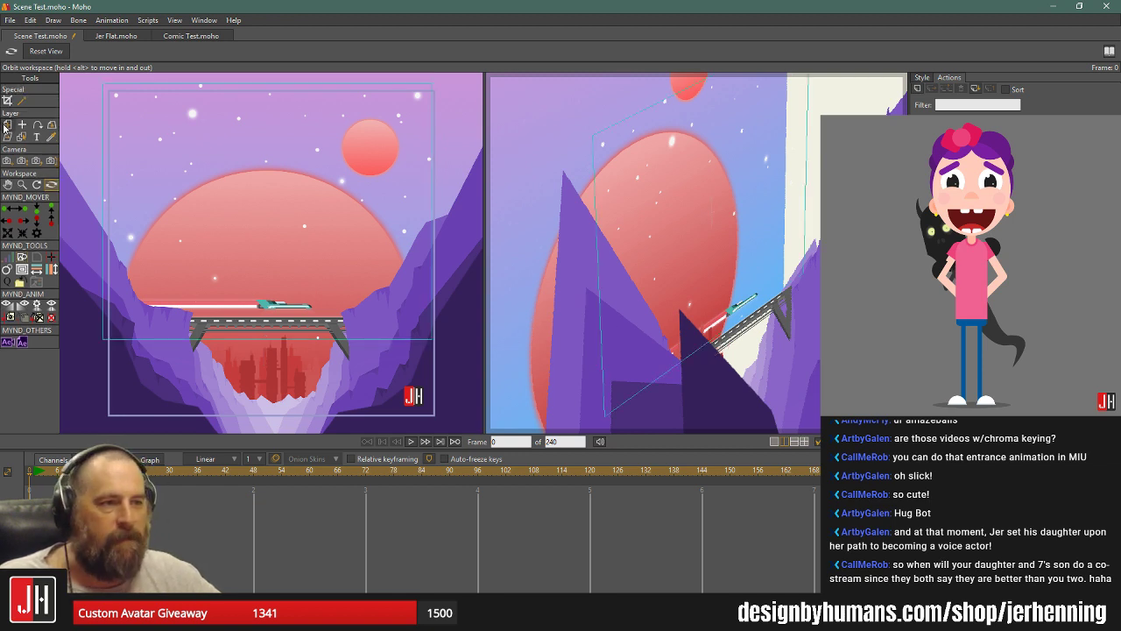
# Push the selected star layer back in depth to Z -0.2770 while maintaining its visual size.
pyautogui.click(22, 126)
pyautogui.click(671, 220)
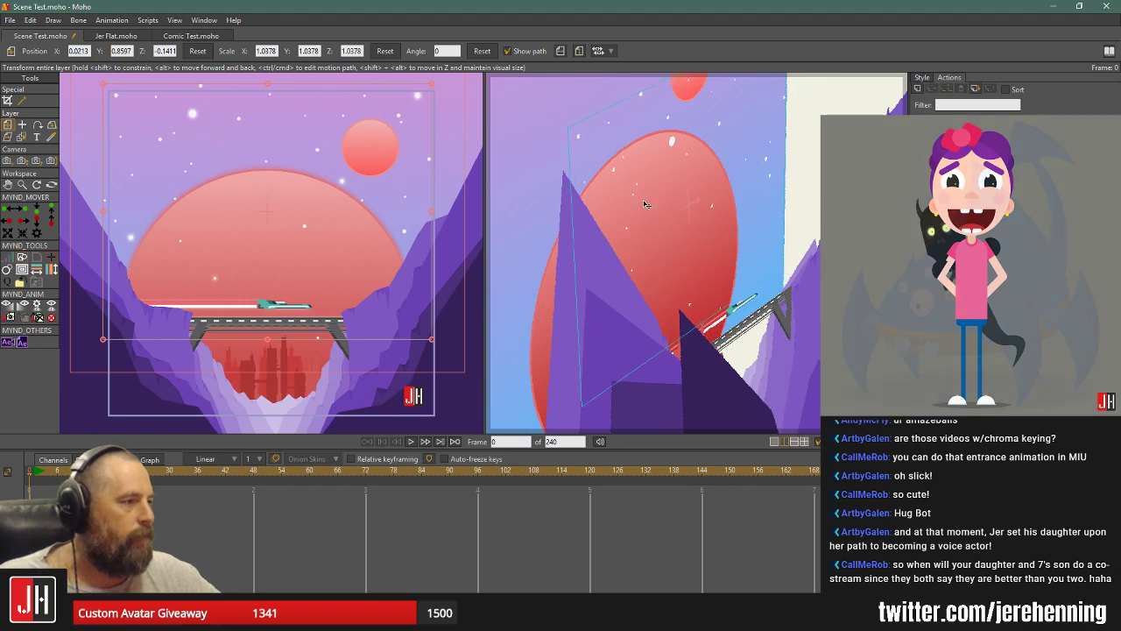
pyautogui.moveTo(638, 202); pyautogui.dragTo(624, 209)
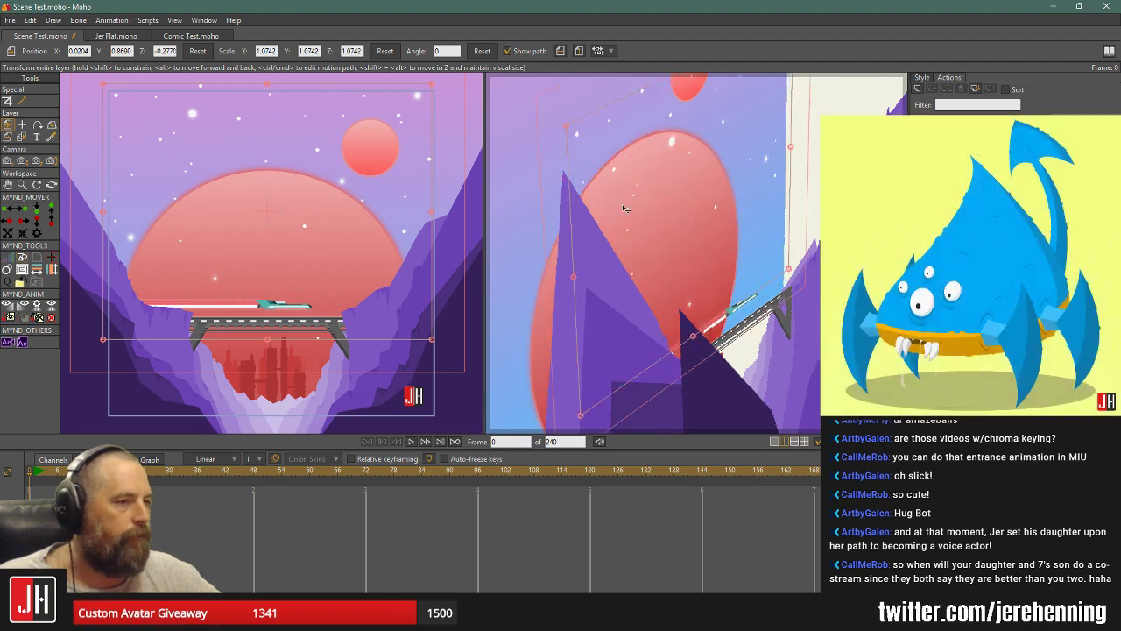
# Push the other star layer back to Z -0.1277 with its visual size preserved.
pyautogui.click(51, 185)
pyautogui.moveTo(671, 254); pyautogui.dragTo(648, 235)
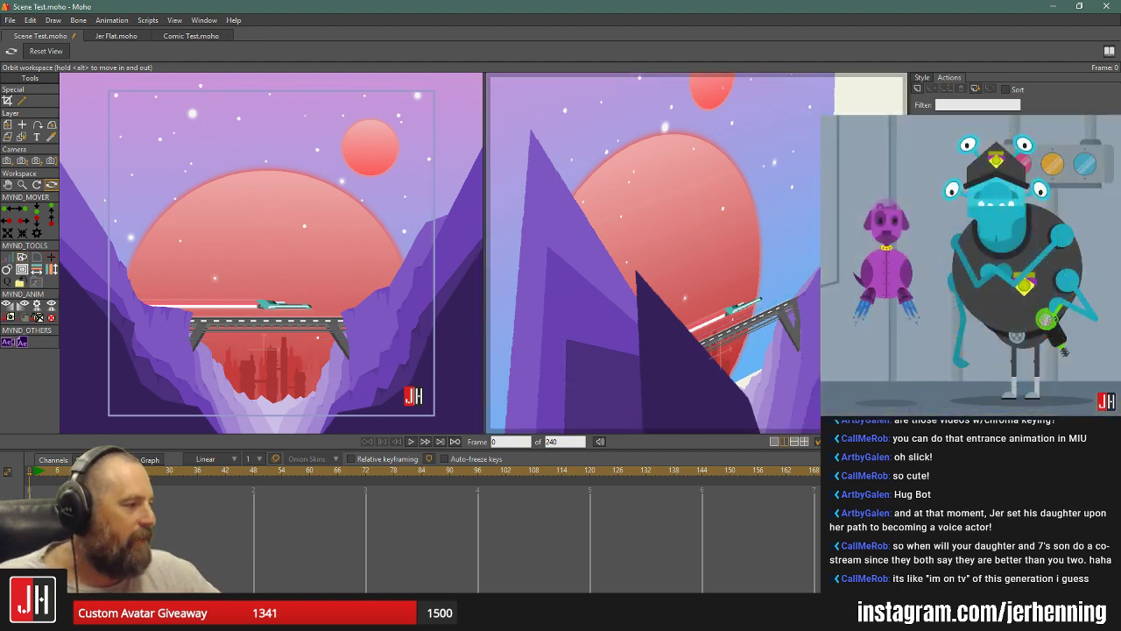
pyautogui.click(8, 100)
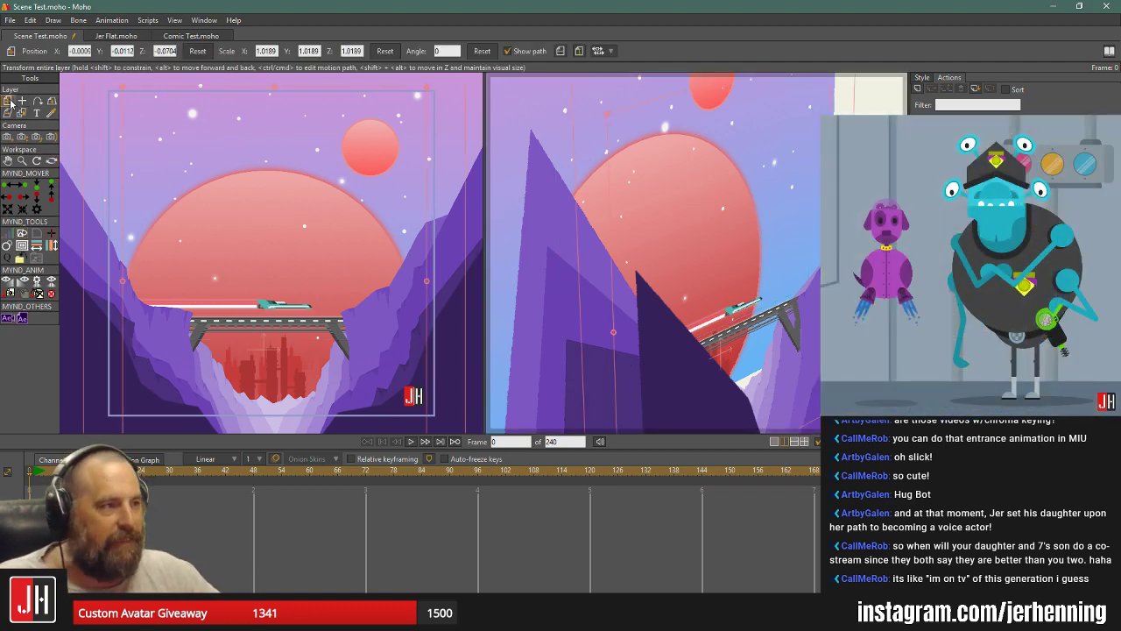
pyautogui.moveTo(734, 190); pyautogui.dragTo(701, 188)
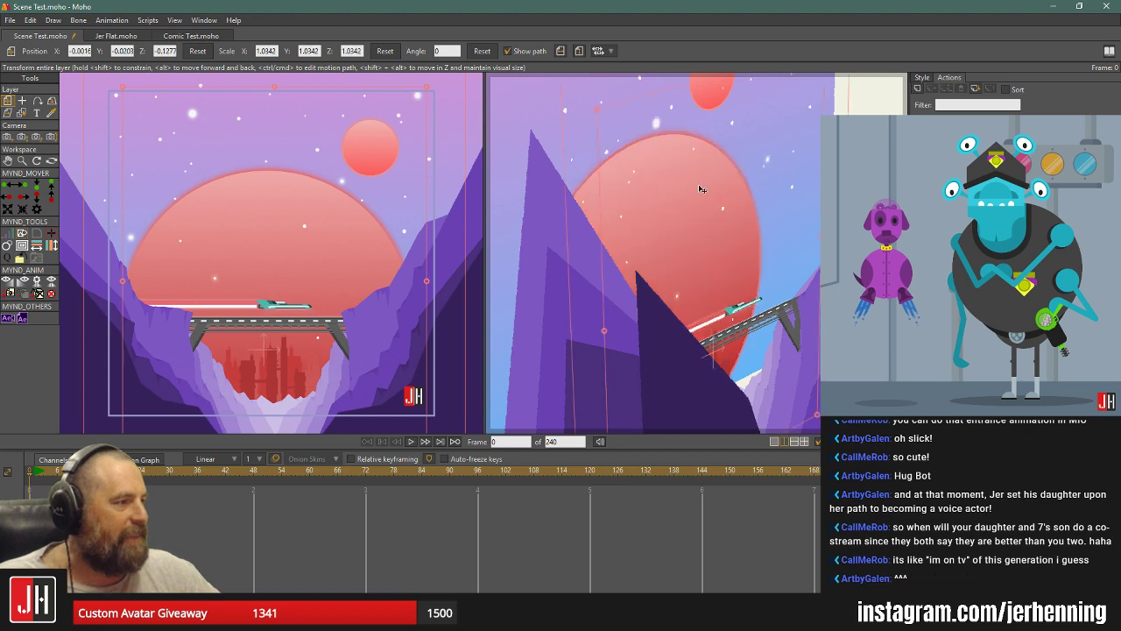
# Bring the background sky gradient layer forward to Z -1.0543 while keeping its apparent size.
pyautogui.press('o')
pyautogui.moveTo(518, 207); pyautogui.dragTo(694, 210)
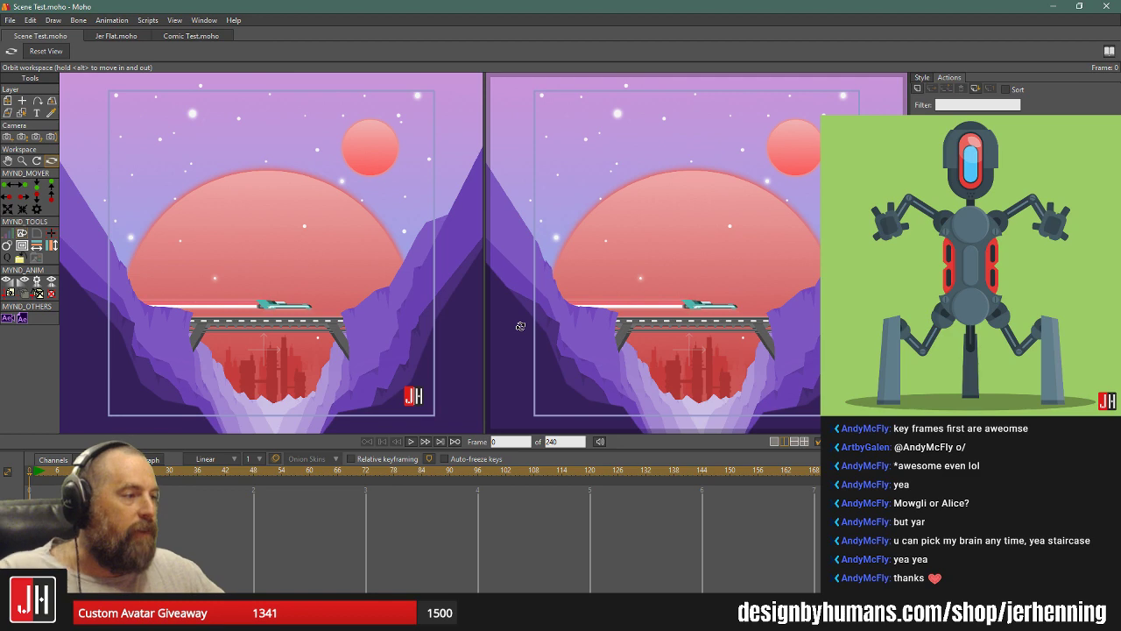
pyautogui.moveTo(594, 323); pyautogui.dragTo(814, 284)
pyautogui.keyDown('alt'); pyautogui.rightClick(683, 367); pyautogui.keyUp('alt')
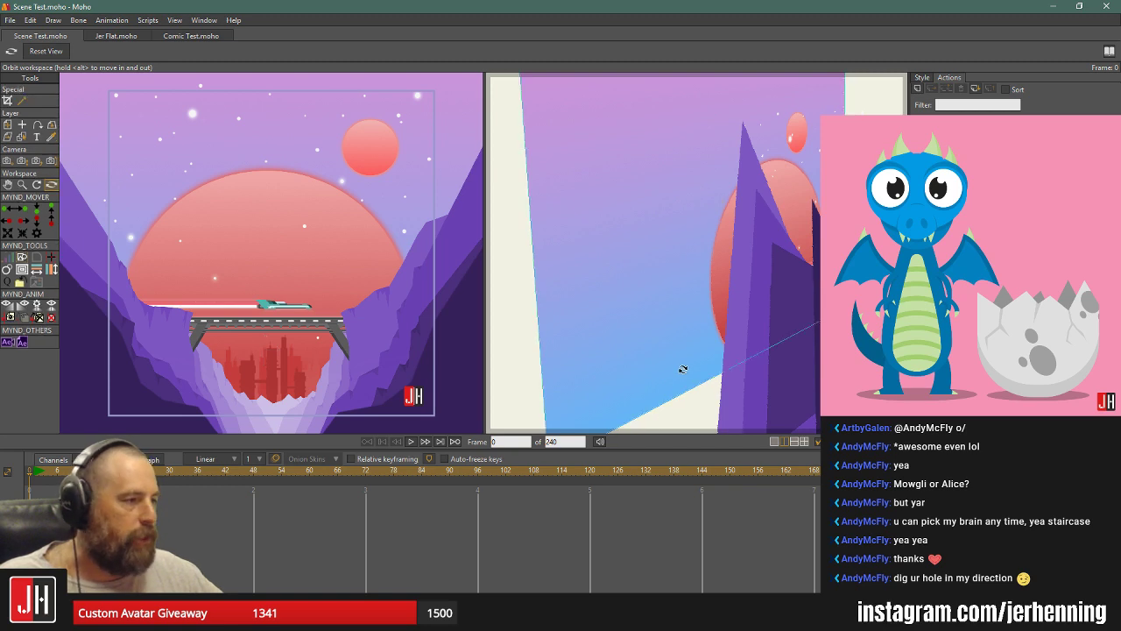
pyautogui.press('m')
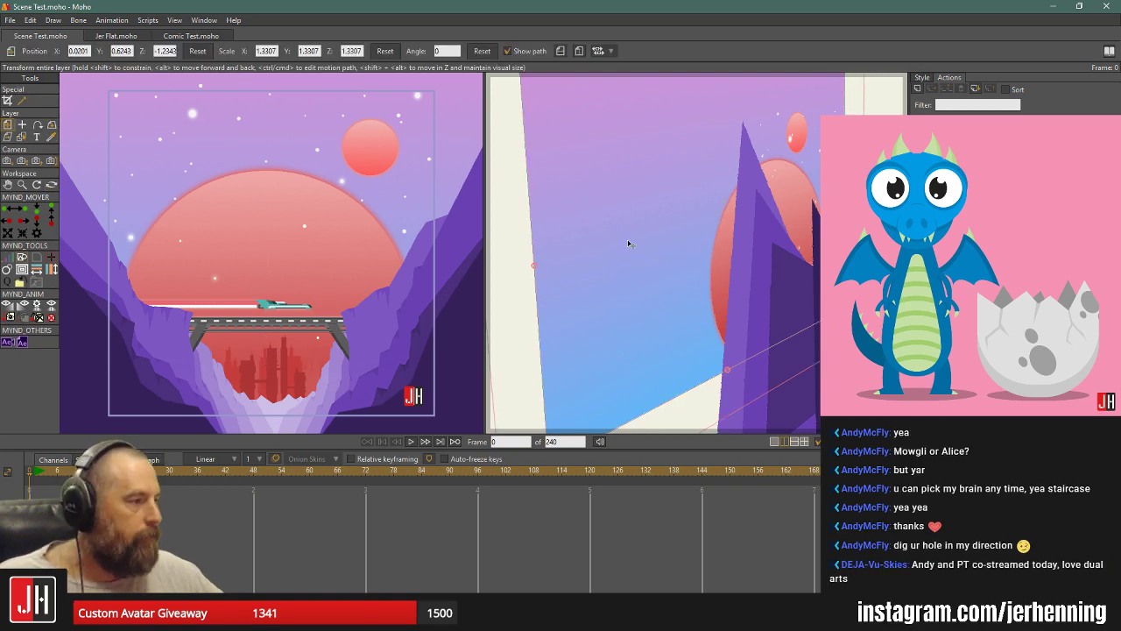
pyautogui.moveTo(628, 243); pyautogui.dragTo(679, 273)
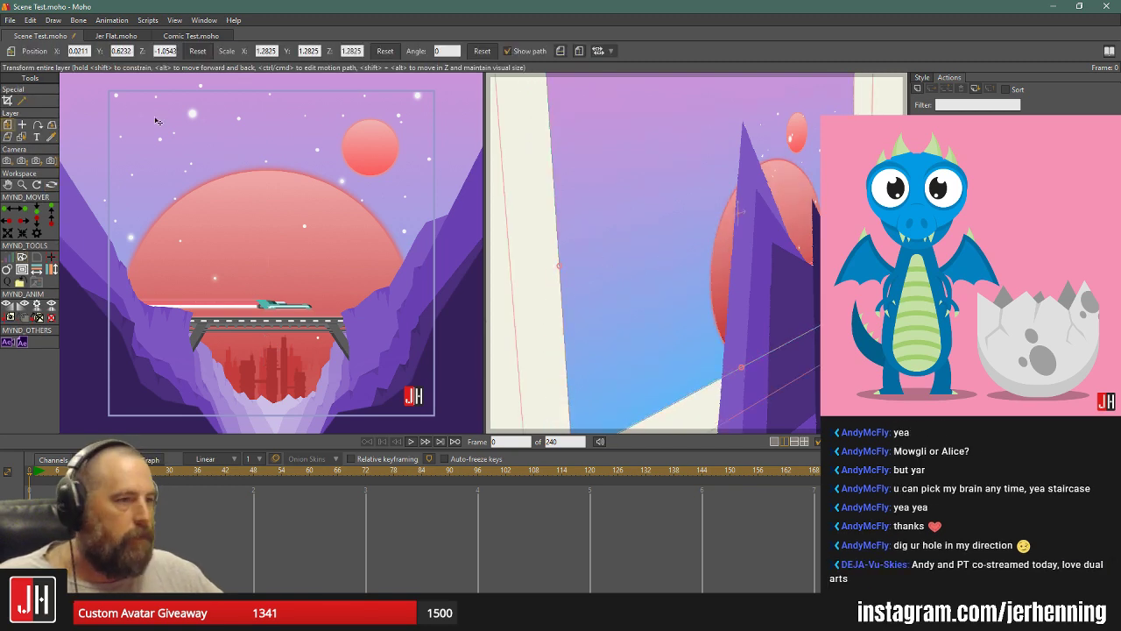
# Check the layered scene from an orbited angle, and restore the second view to its default front orientation.
pyautogui.click(50, 184)
pyautogui.moveTo(612, 253); pyautogui.dragTo(560, 242)
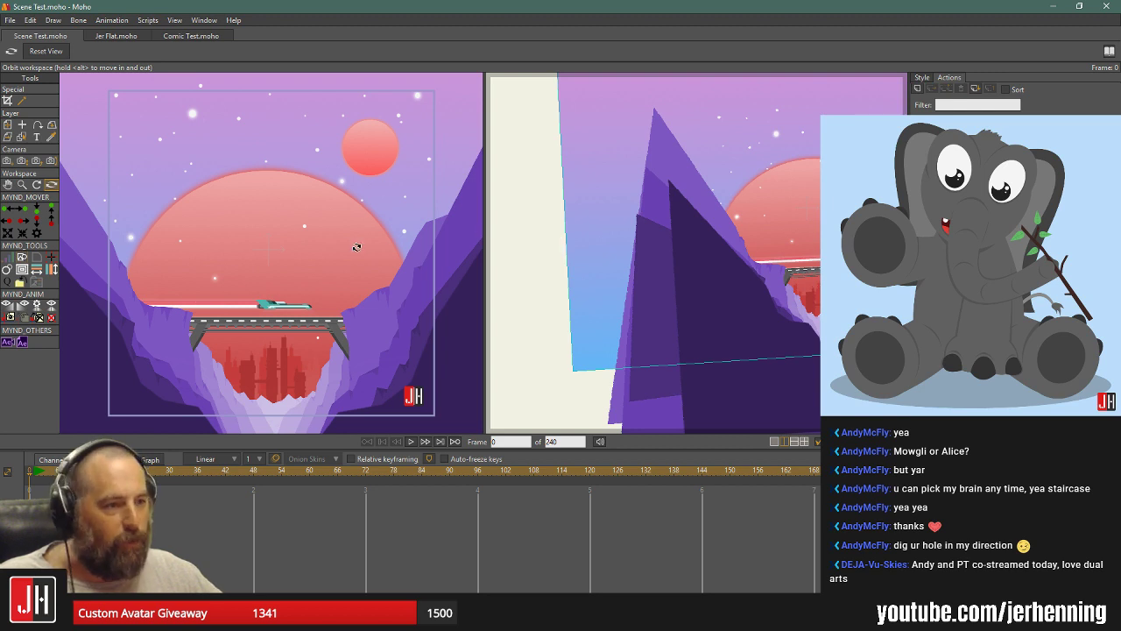
pyautogui.click(49, 53)
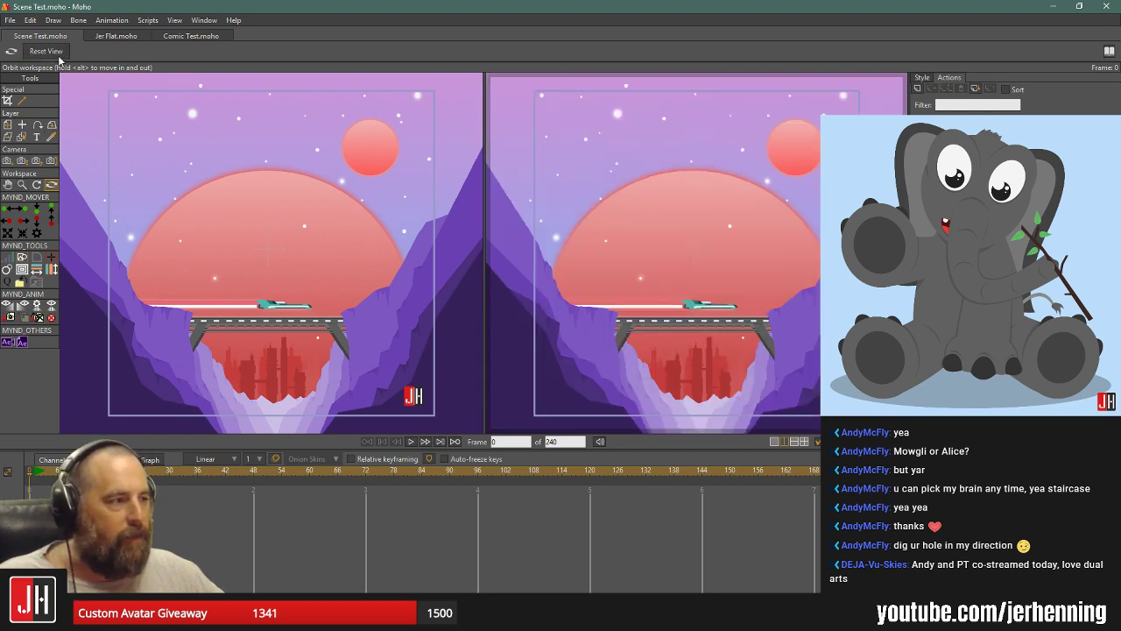
pyautogui.scroll(-2, 678, 235)
pyautogui.scroll(2, 678, 235)
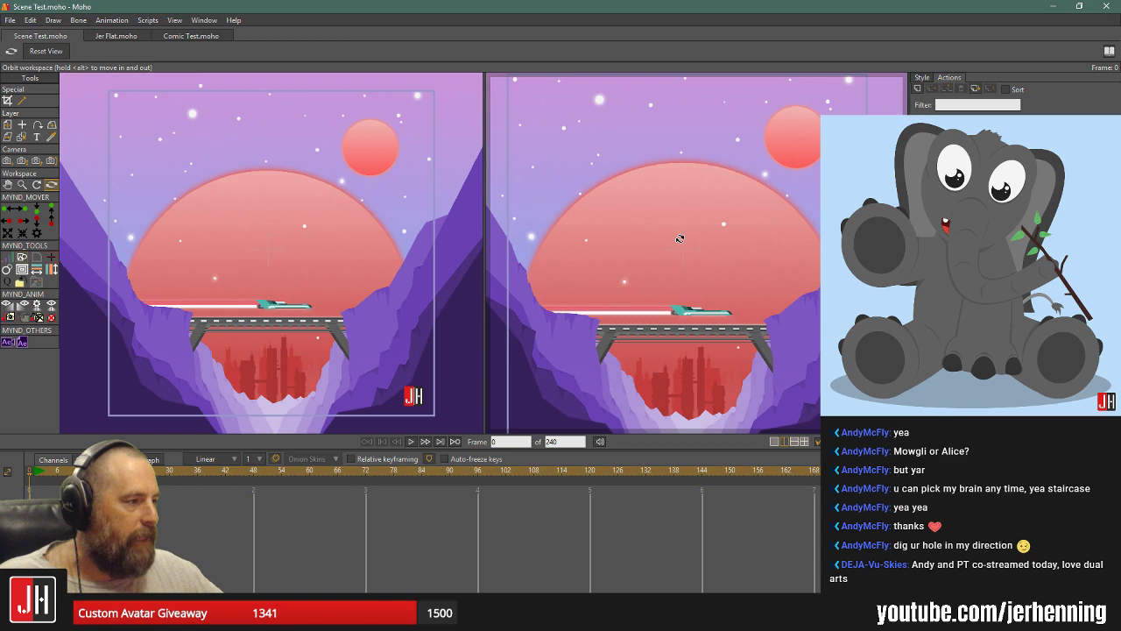
pyautogui.scroll(-1, 683, 258)
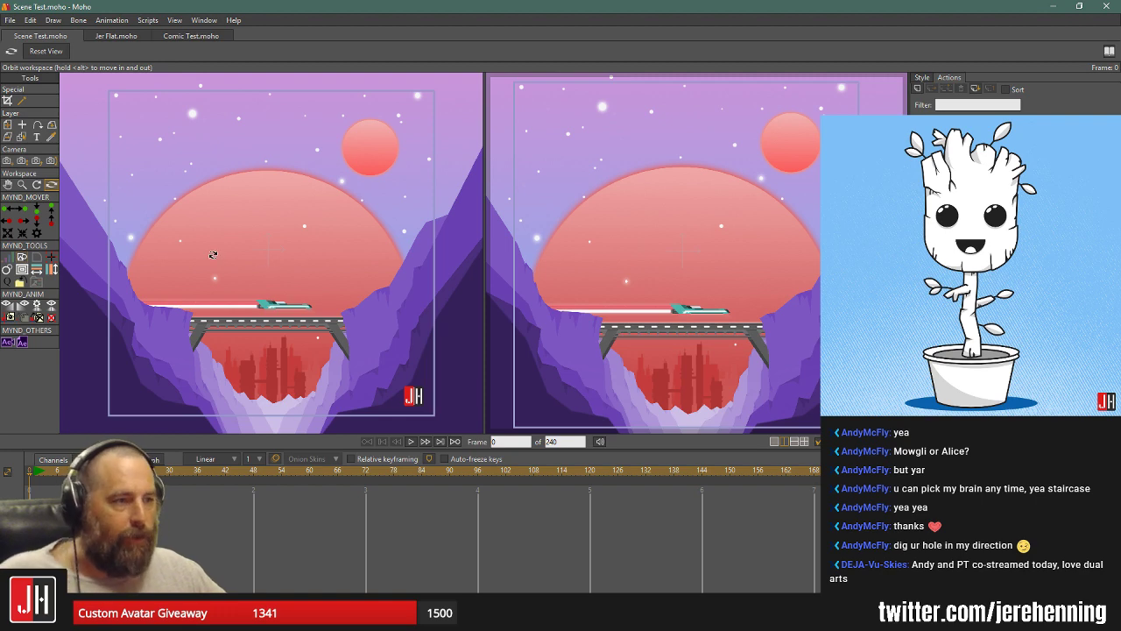
# Go to frame 144 and set the project's end frame to 144.
pyautogui.click(702, 471)
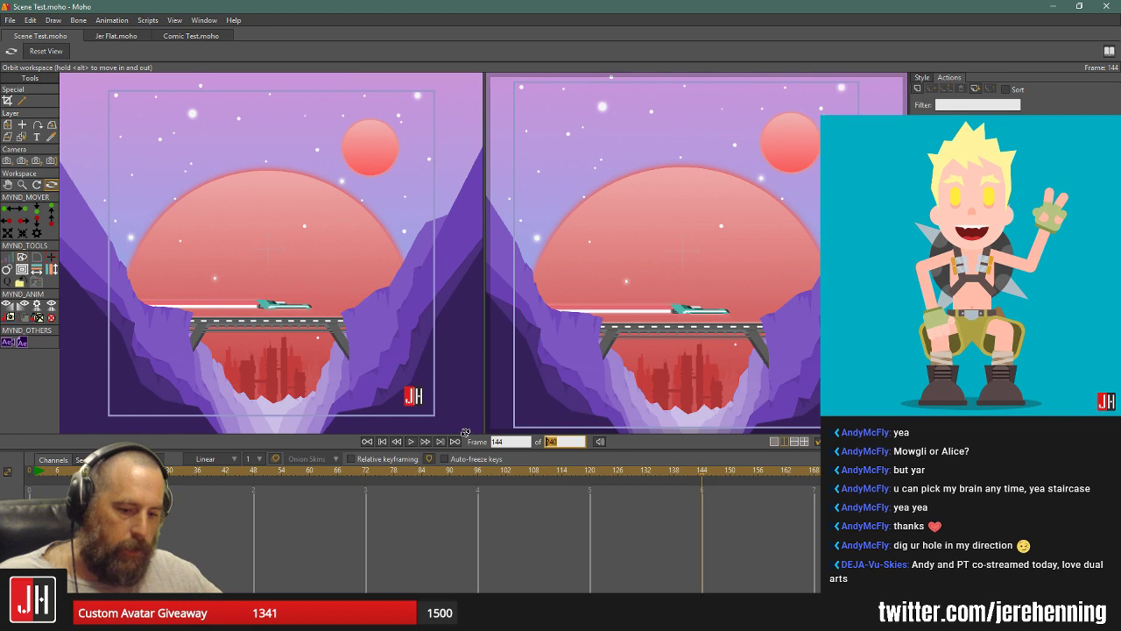
pyautogui.write('14')
pyautogui.press('Return')
pyautogui.moveTo(570, 441); pyautogui.dragTo(470, 435)
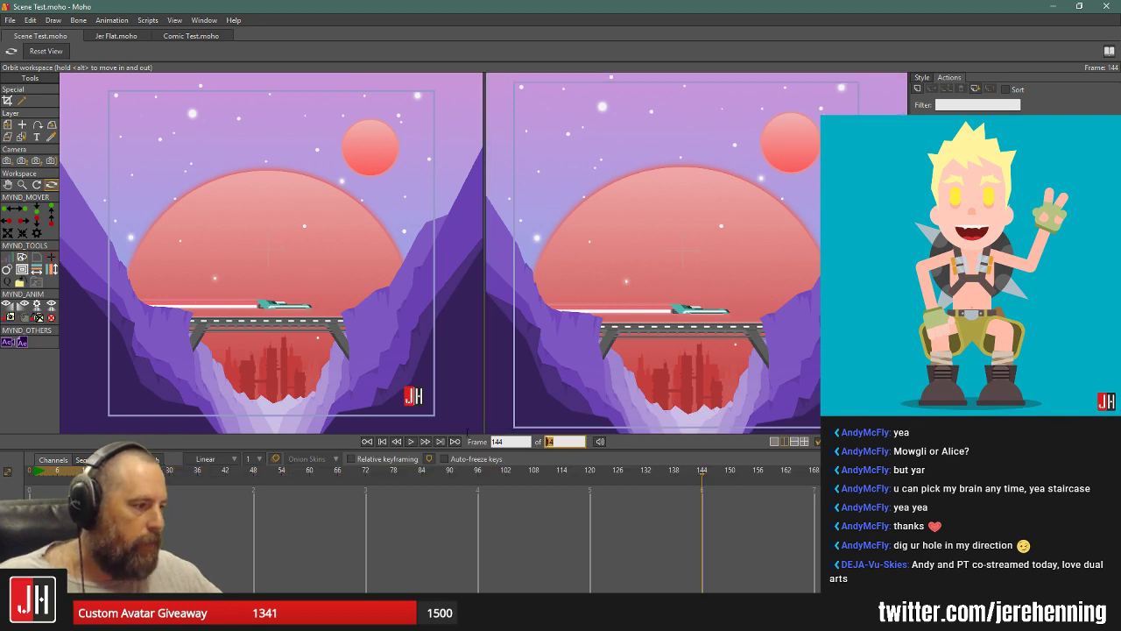
pyautogui.write('15')
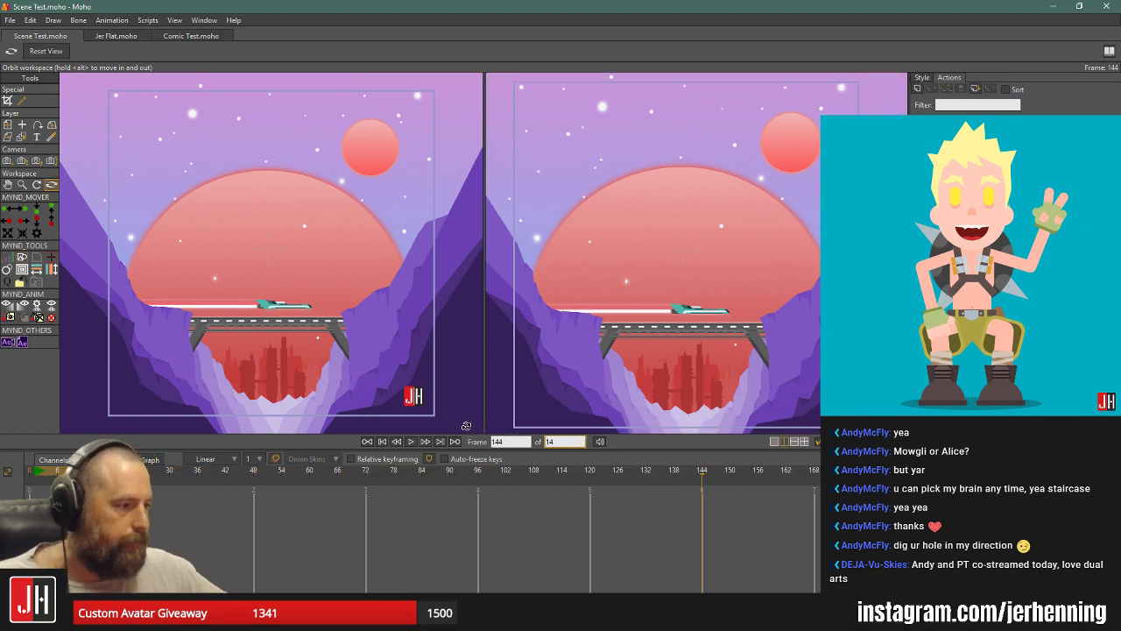
pyautogui.write('4')
pyautogui.press('Return')
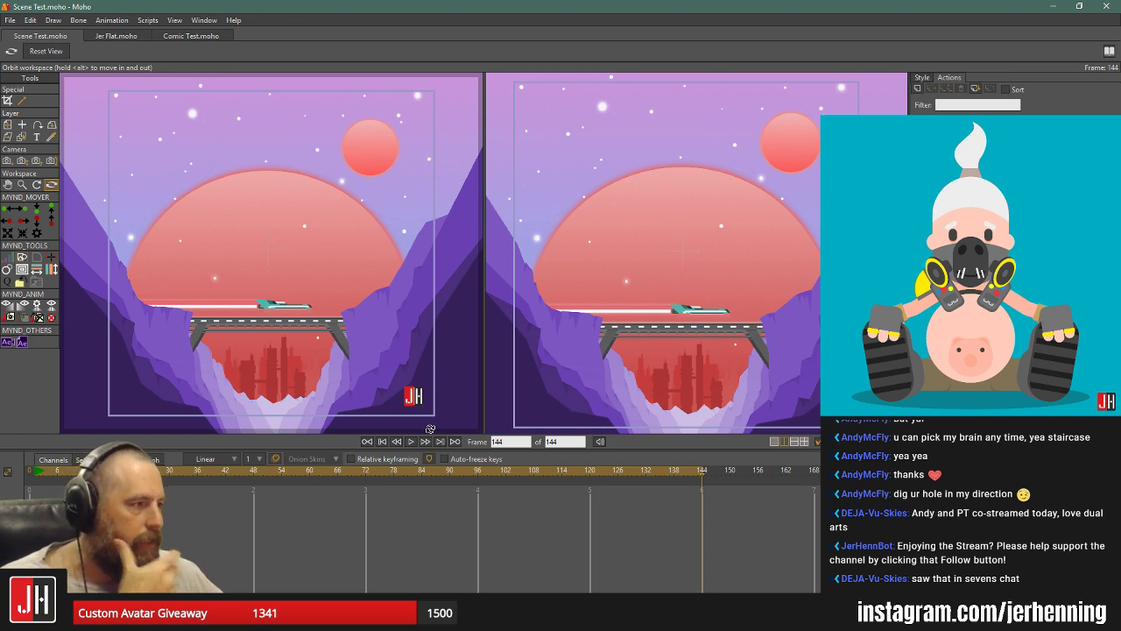
# Examine the scene's depth separation in the second view from an orbited angle and at several zoom levels, and reset that view.
pyautogui.moveTo(639, 312); pyautogui.dragTo(660, 281)
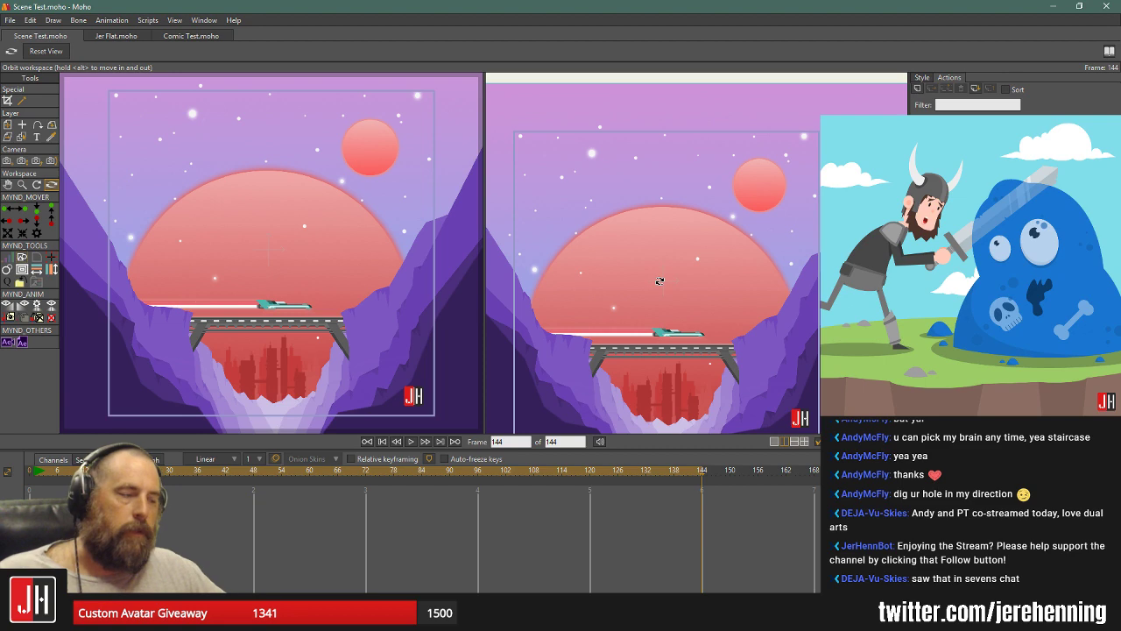
pyautogui.scroll(-3, 654, 290)
pyautogui.scroll(4, 671, 301)
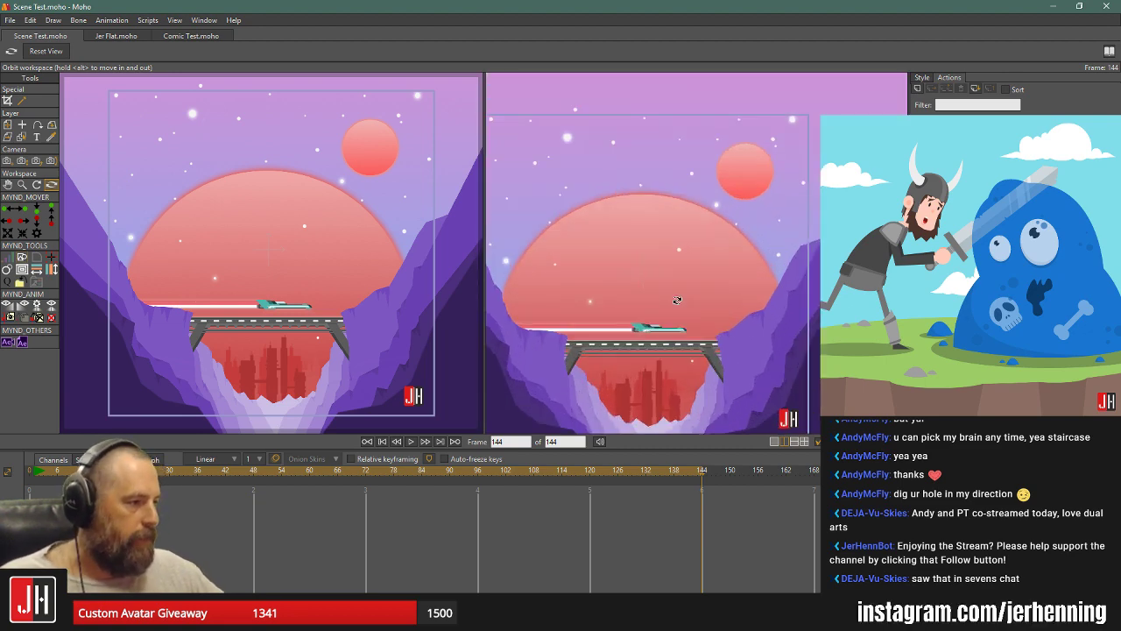
pyautogui.scroll(-2, 677, 301)
pyautogui.scroll(2, 648, 263)
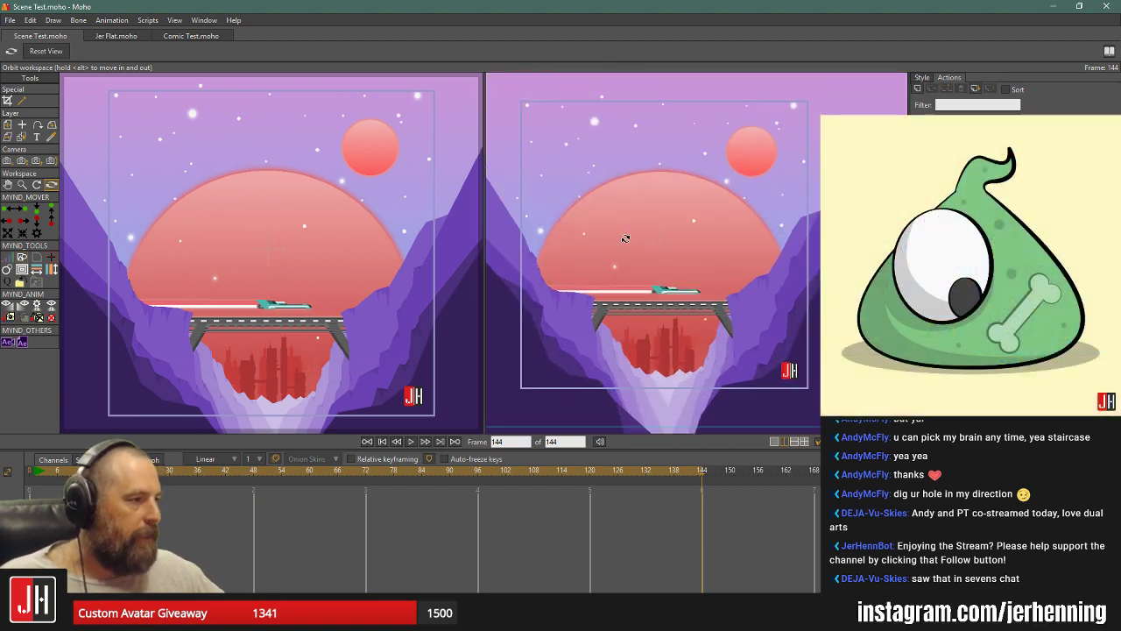
pyautogui.scroll(3, 625, 238)
pyautogui.moveTo(625, 238); pyautogui.dragTo(652, 213)
pyautogui.scroll(4, 696, 255)
pyautogui.click(55, 51)
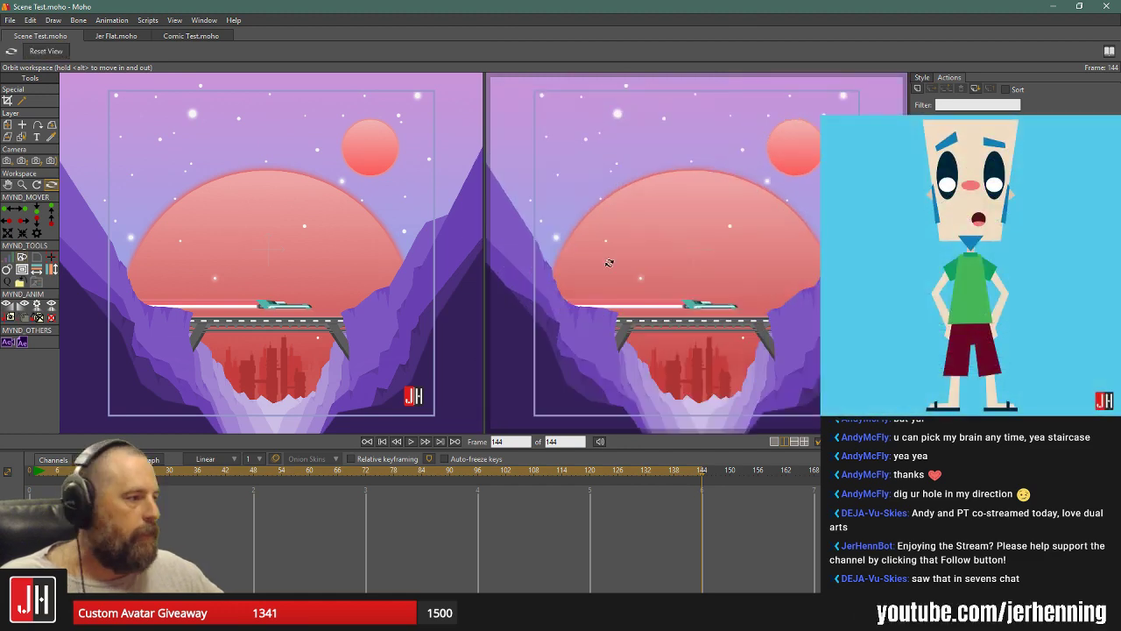
# Set the timeline to frame 1 with the whole scene framed in the second view.
pyautogui.scroll(1, 666, 292)
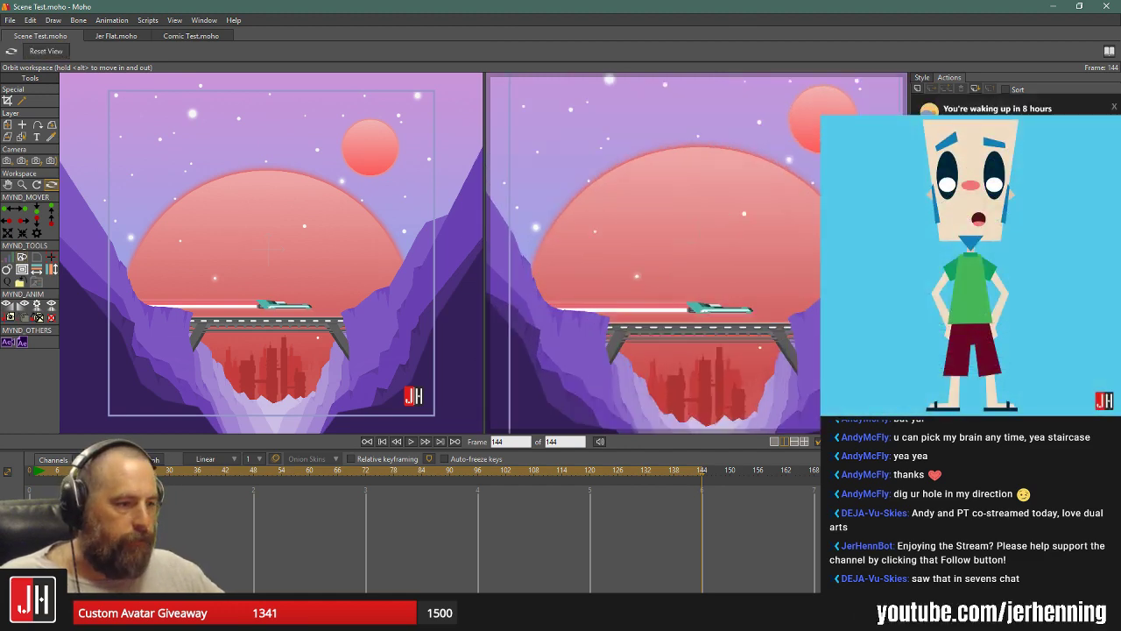
pyautogui.click(141, 471)
pyautogui.scroll(-2, 657, 233)
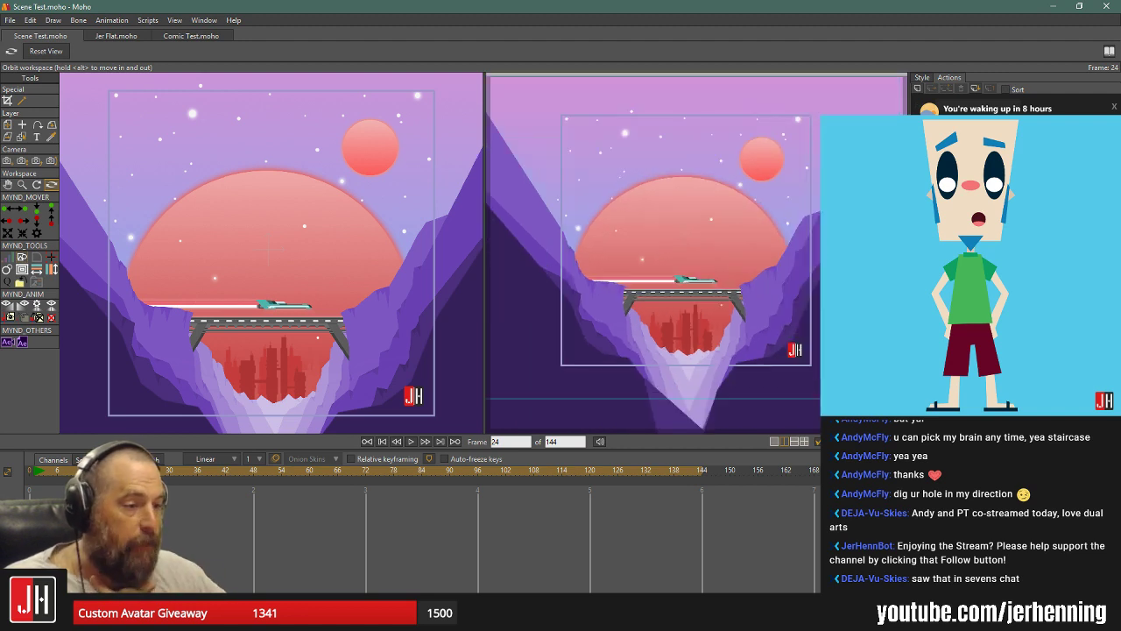
pyautogui.click(29, 470)
pyautogui.click(36, 473)
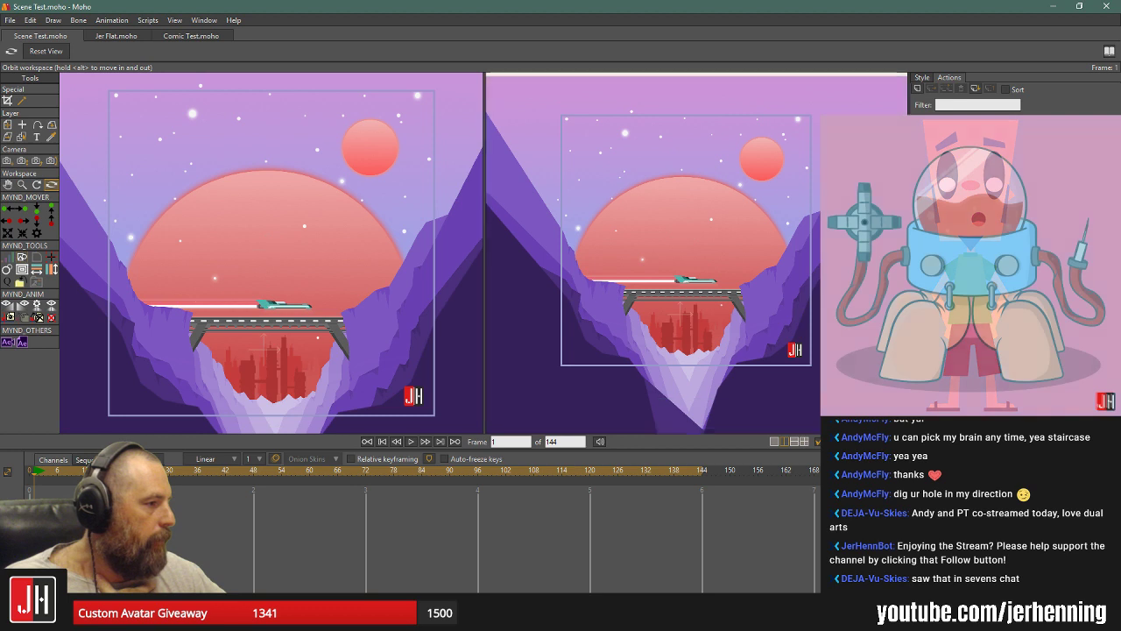
pyautogui.scroll(-2, 699, 268)
pyautogui.scroll(3, 698, 267)
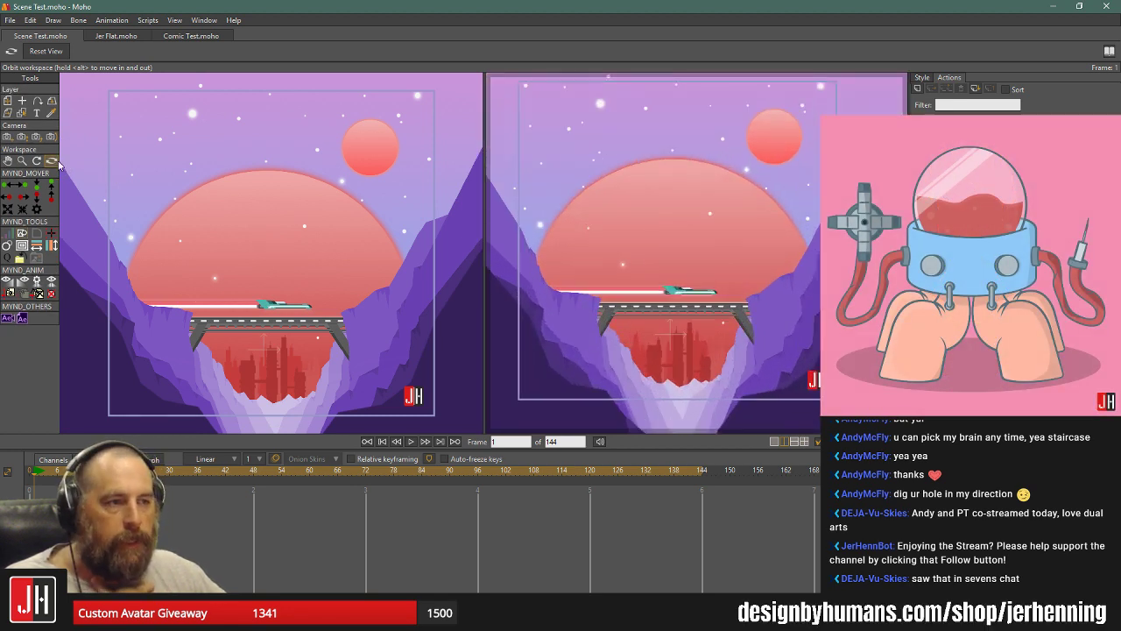
# Try tracking the camera at frame 1 to about X -0.12, Y -0.18, and undo the move.
pyautogui.click(7, 137)
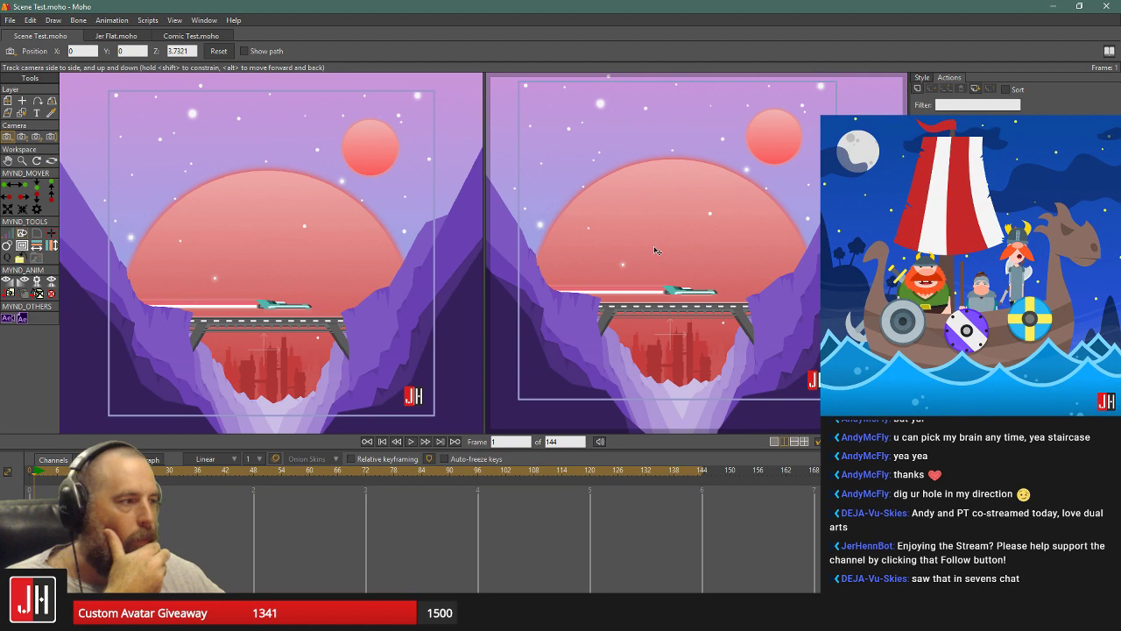
pyautogui.moveTo(656, 251)
pyautogui.mouseDown()
pyautogui.moveTo(632, 248)
pyautogui.moveTo(671, 244)
pyautogui.mouseUp()
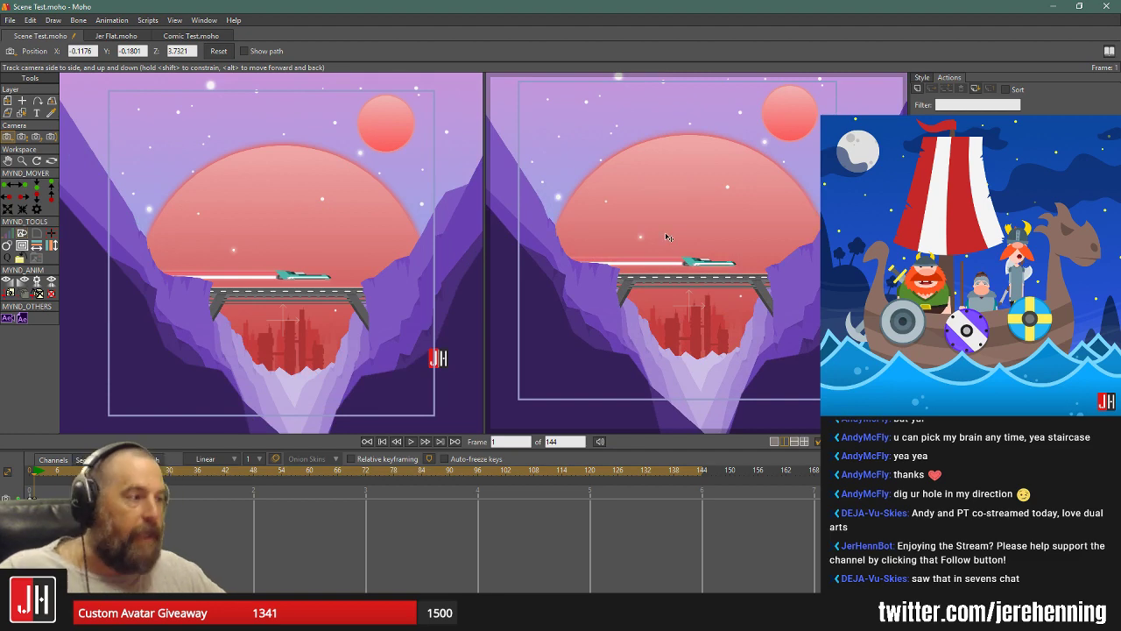
pyautogui.hotkey('ctrl', 'z')
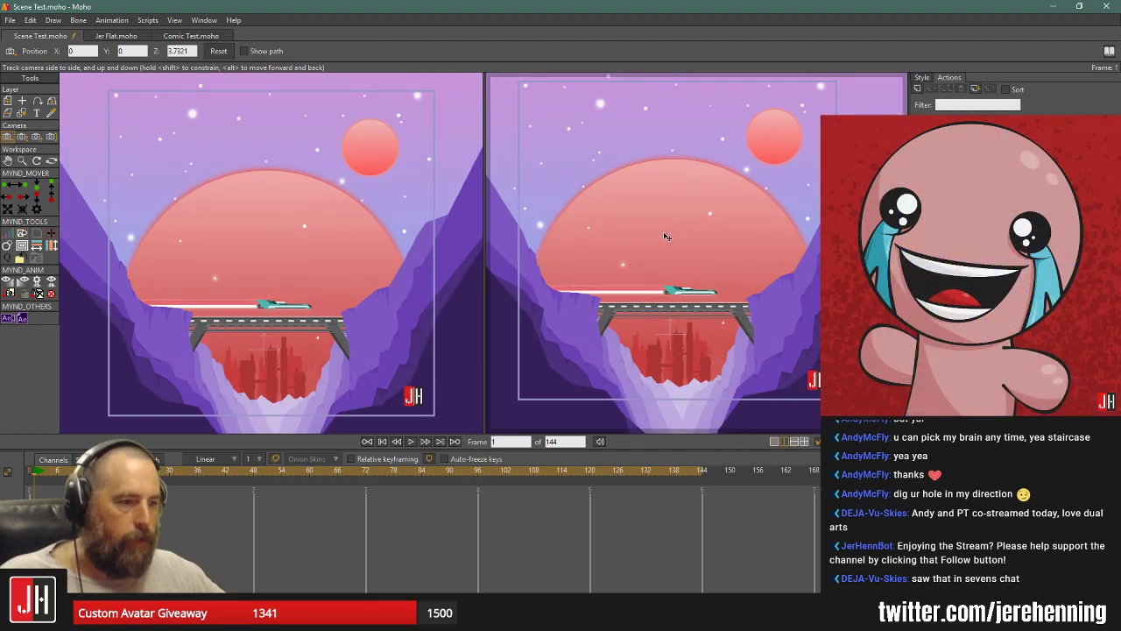
# Try zooming the camera to a vertical field of view of about 30.9 degrees, and undo the zoom.
pyautogui.click(25, 138)
pyautogui.moveTo(707, 229); pyautogui.dragTo(729, 182)
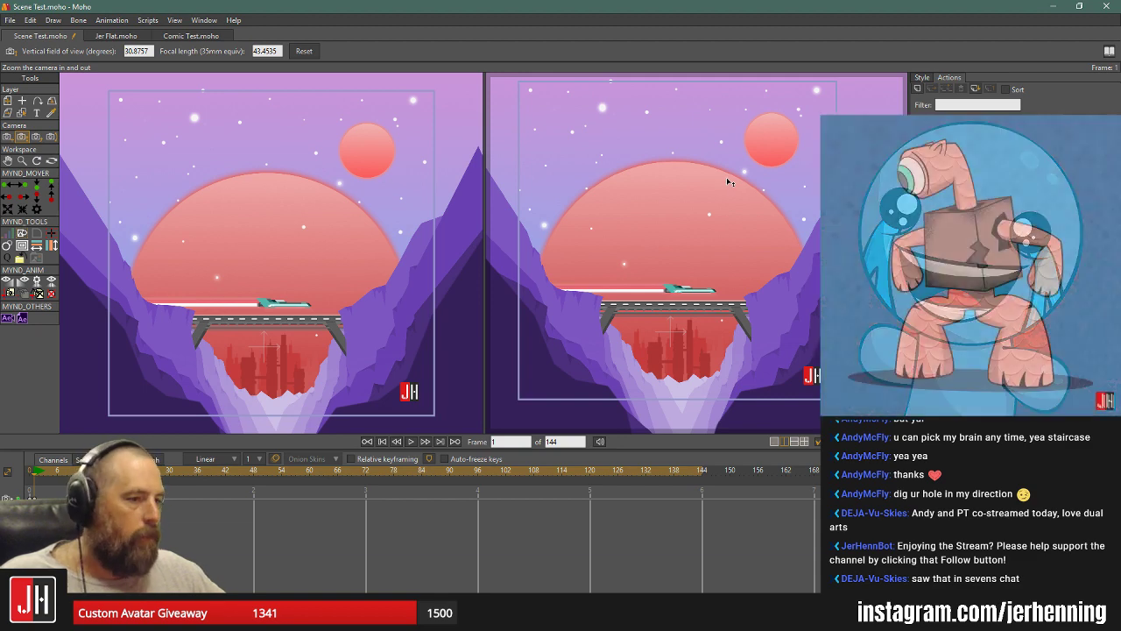
pyautogui.hotkey('ctrl', 'z')
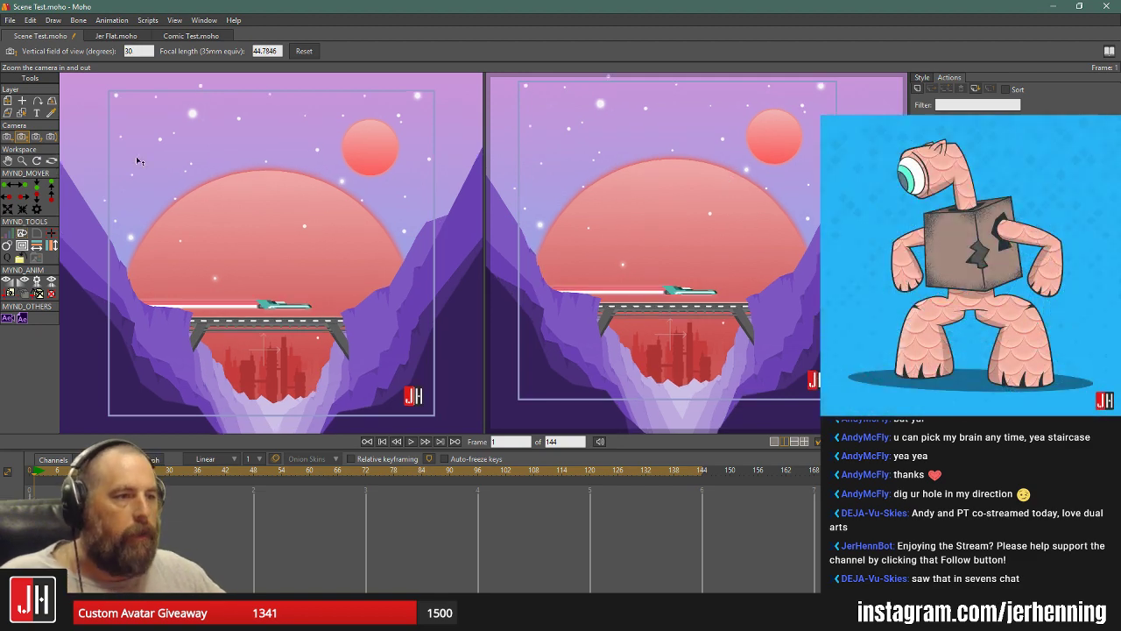
# Try rolling the camera to about -43 degrees, and undo the roll.
pyautogui.click(36, 137)
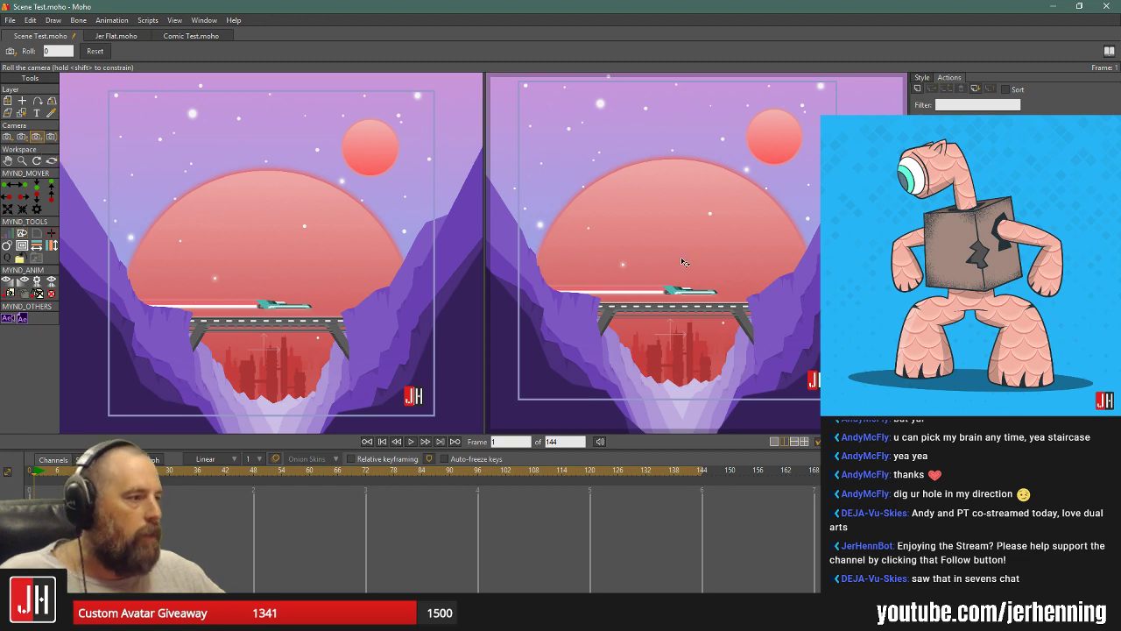
pyautogui.click(775, 320)
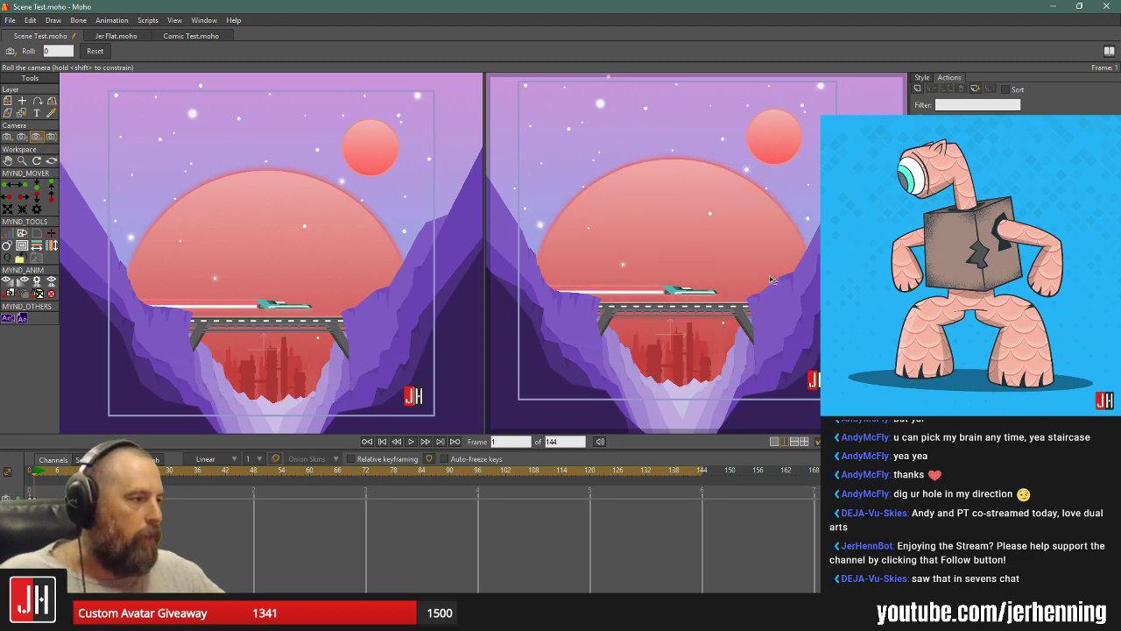
pyautogui.moveTo(785, 301); pyautogui.dragTo(704, 330)
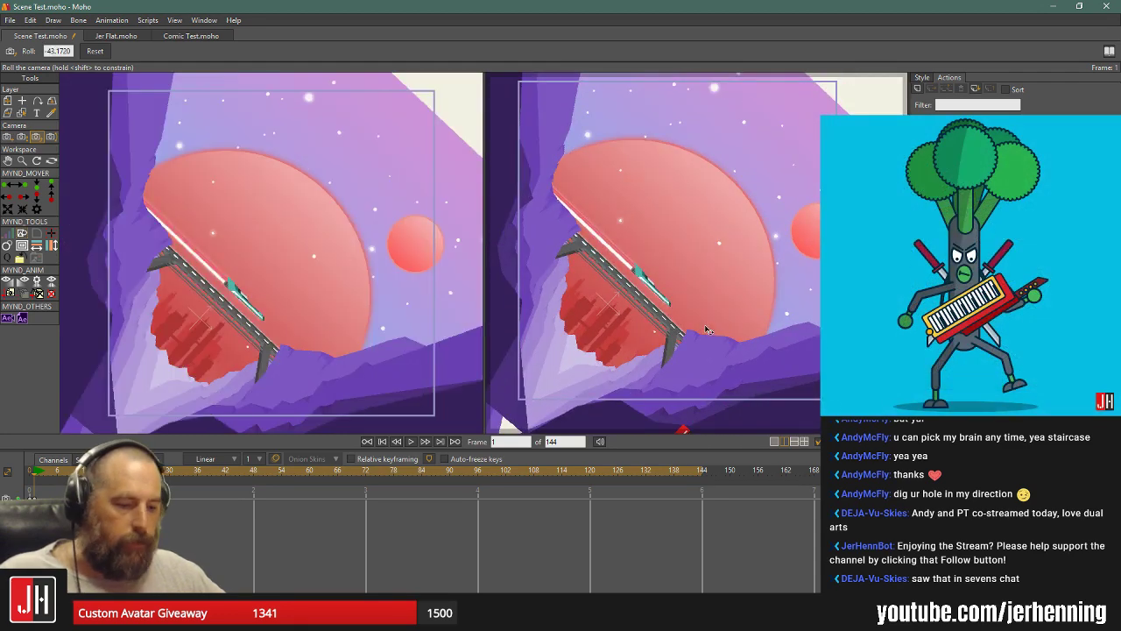
pyautogui.hotkey('ctrl', 'z')
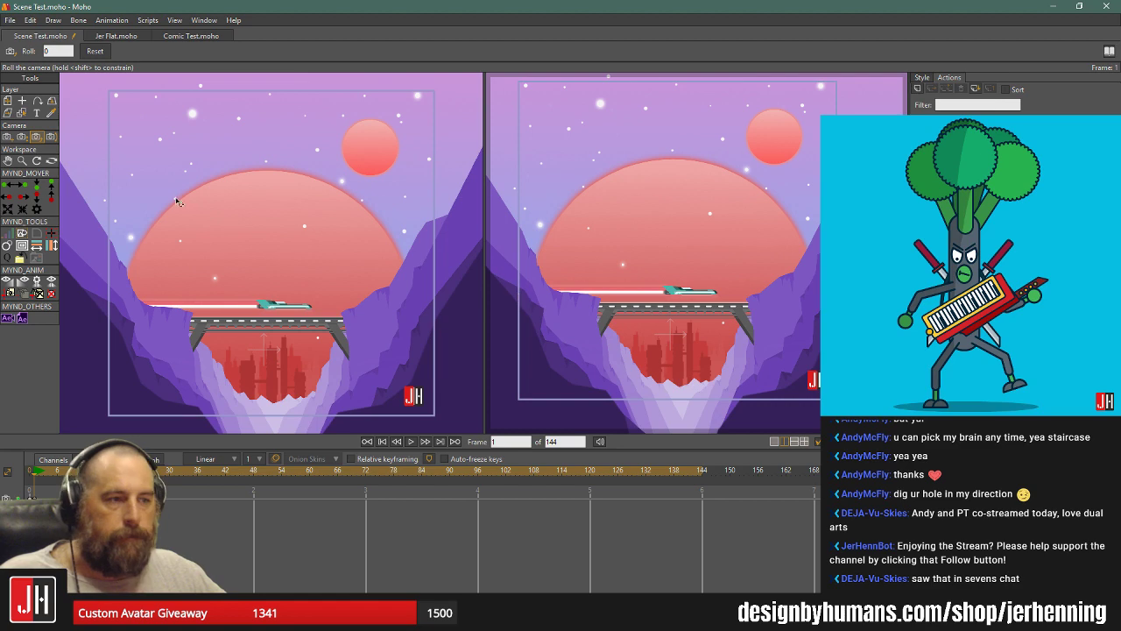
# Try panning, tilting and orbiting the camera at frame 1, undoing each move.
pyautogui.click(51, 138)
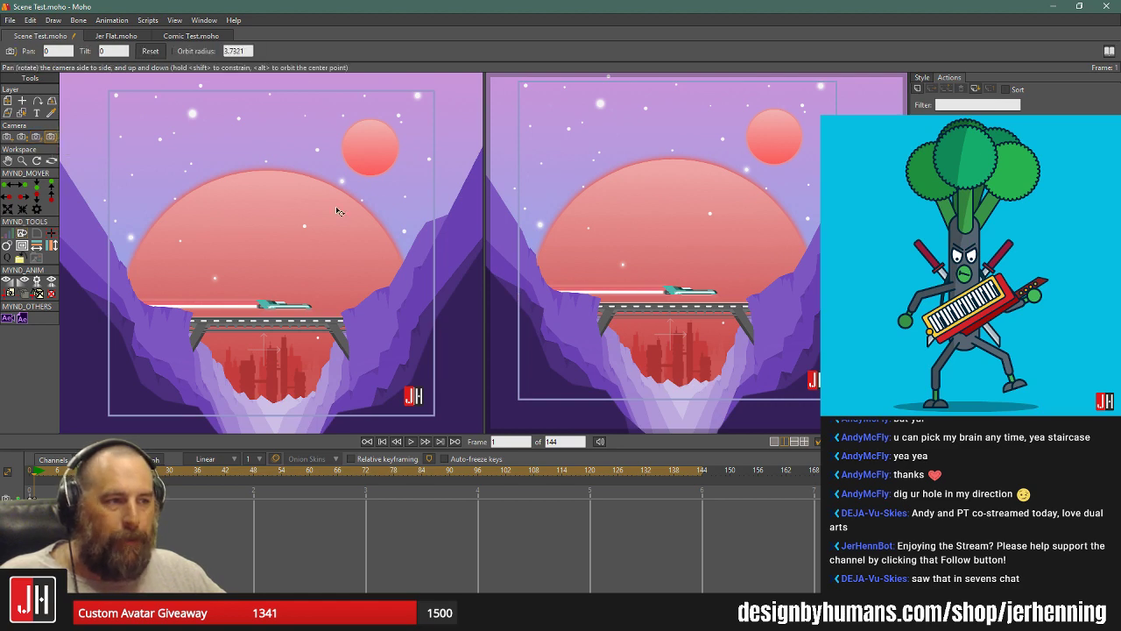
pyautogui.moveTo(690, 258)
pyautogui.mouseDown()
pyautogui.moveTo(699, 235)
pyautogui.moveTo(638, 196)
pyautogui.moveTo(552, 273)
pyautogui.moveTo(745, 253)
pyautogui.moveTo(644, 251)
pyautogui.moveTo(669, 253)
pyautogui.mouseUp()
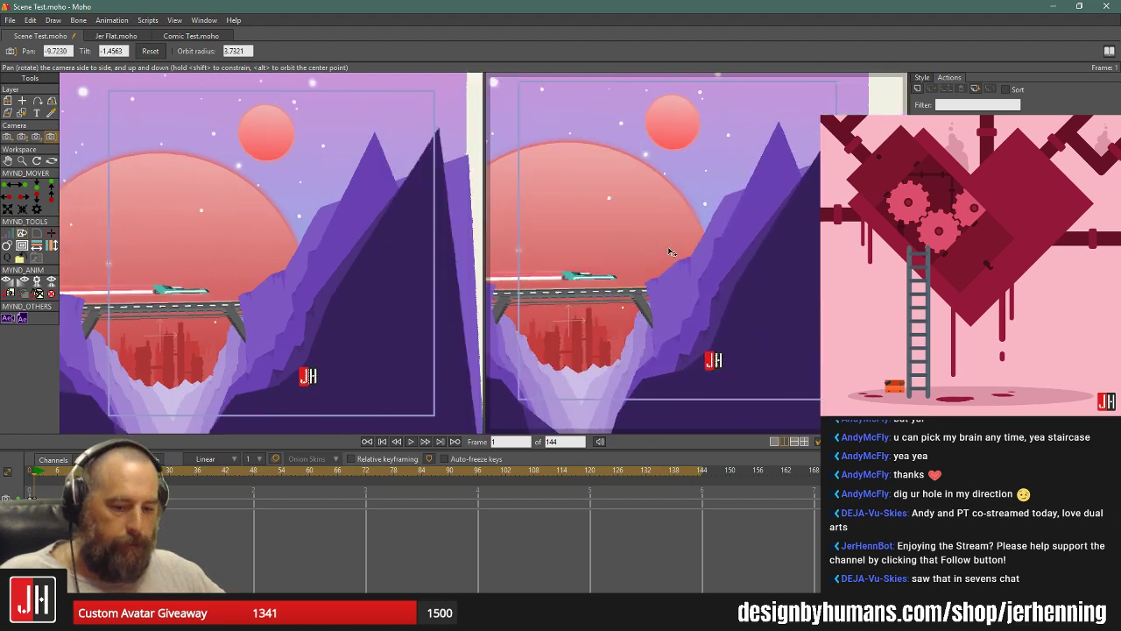
pyautogui.hotkey('ctrl', 'z')
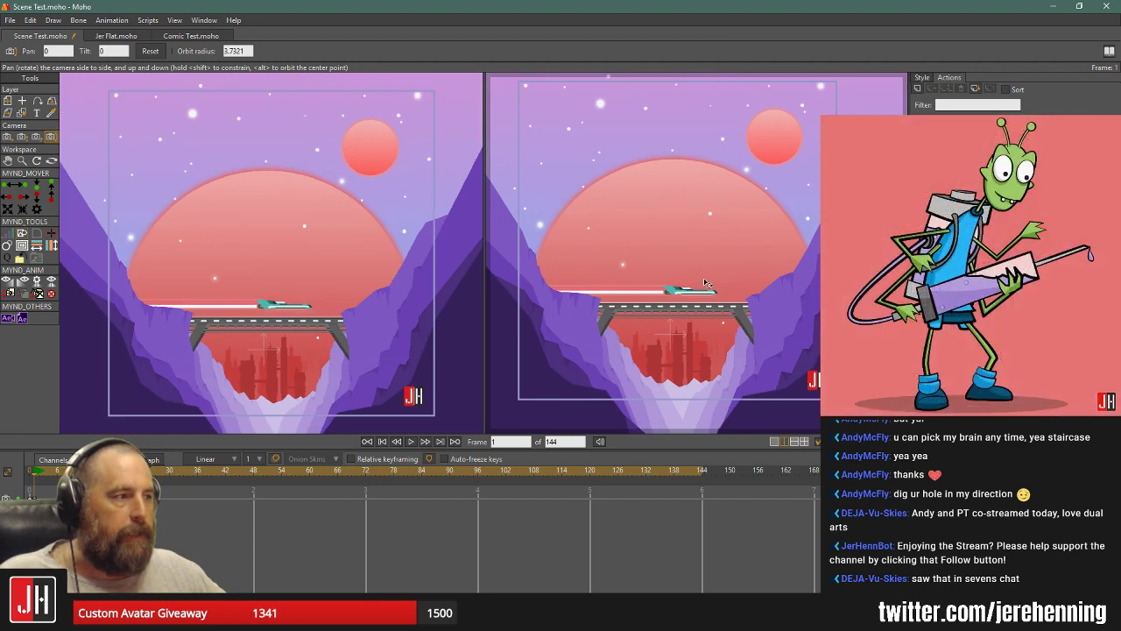
pyautogui.moveTo(705, 280)
pyautogui.mouseDown()
pyautogui.moveTo(708, 253)
pyautogui.moveTo(711, 305)
pyautogui.moveTo(709, 267)
pyautogui.mouseUp()
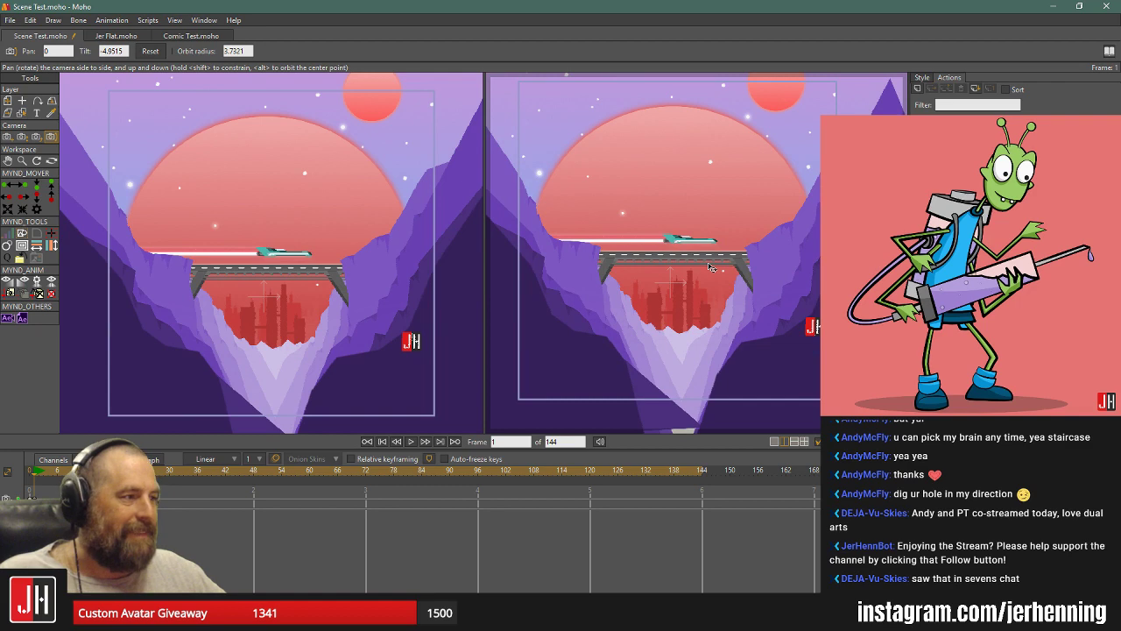
pyautogui.hotkey('ctrl', 'z')
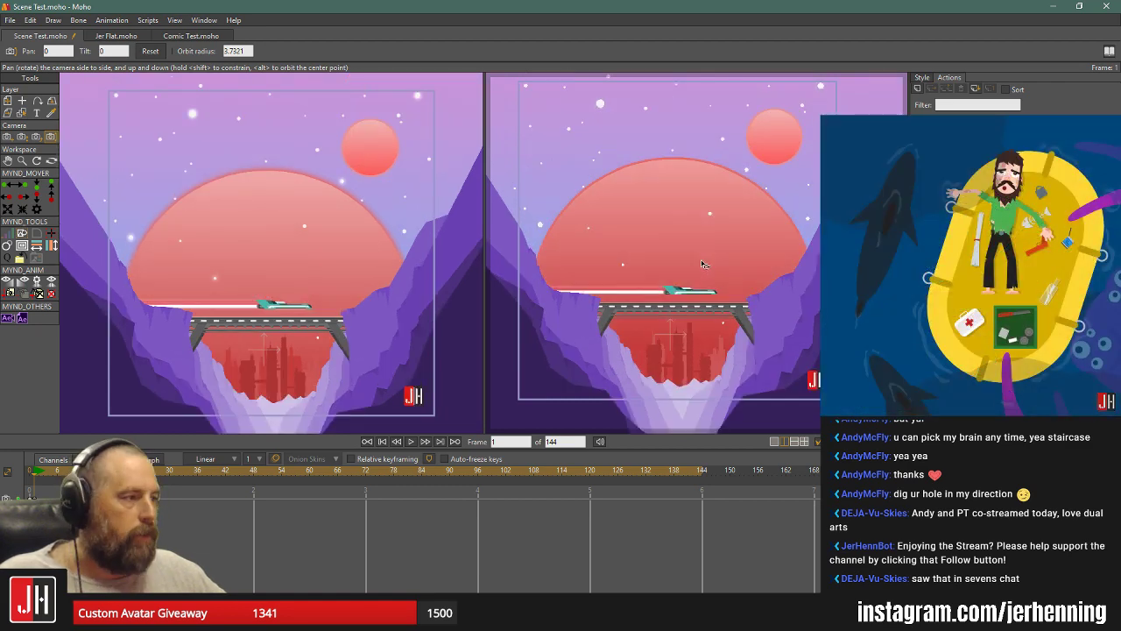
pyautogui.moveTo(719, 269); pyautogui.dragTo(689, 251)
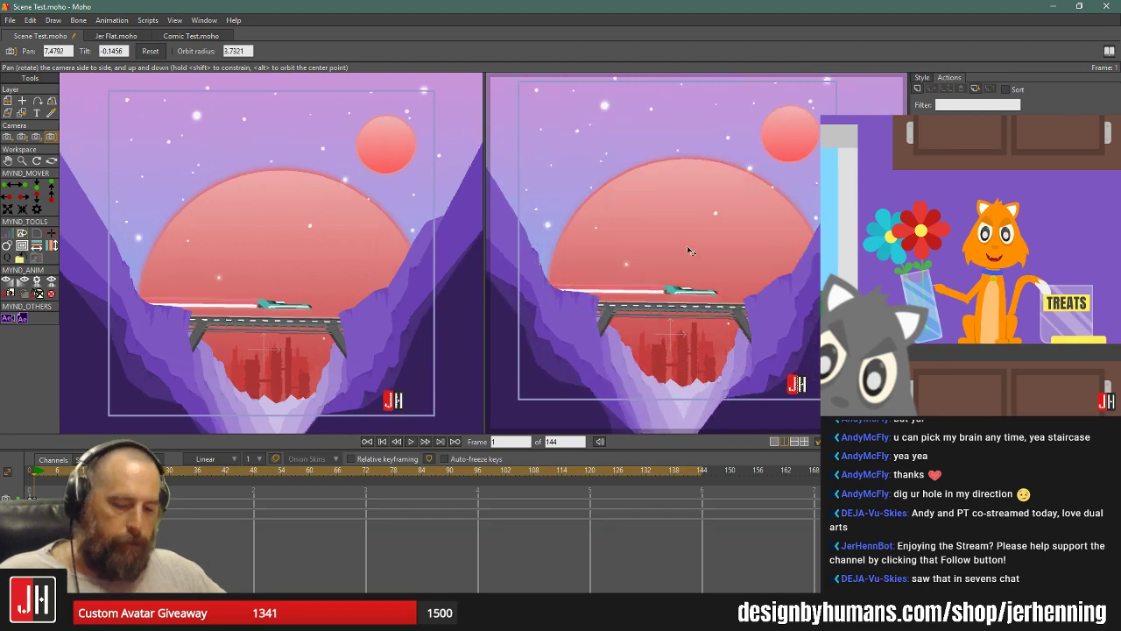
pyautogui.hotkey('ctrl', 'z')
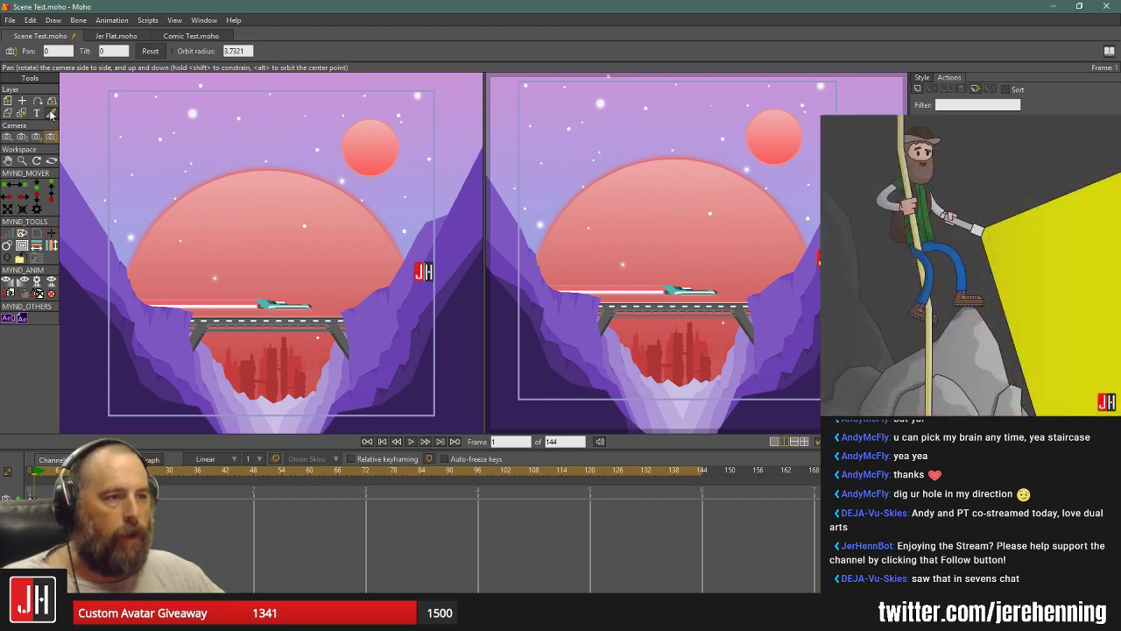
# Move the JH logo layer at frame 0 to the lower-right corner of the camera frame, at about X -0.02, Y -0.47.
pyautogui.click(8, 100)
pyautogui.moveTo(832, 258); pyautogui.dragTo(810, 379)
pyautogui.hotkey('ctrl', 'z')
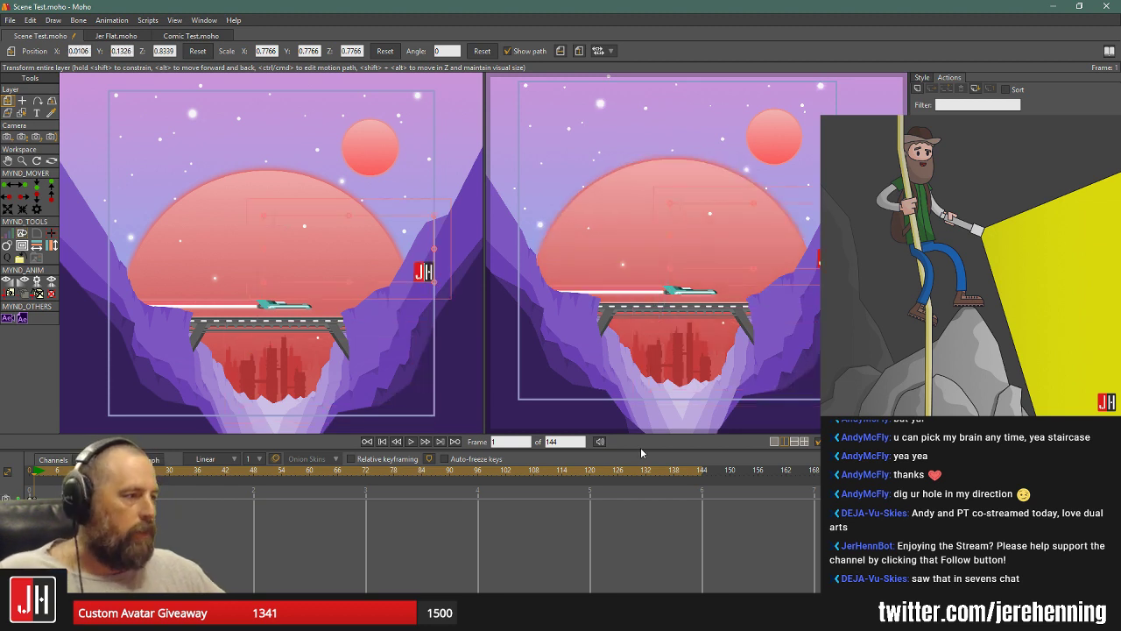
pyautogui.click(382, 444)
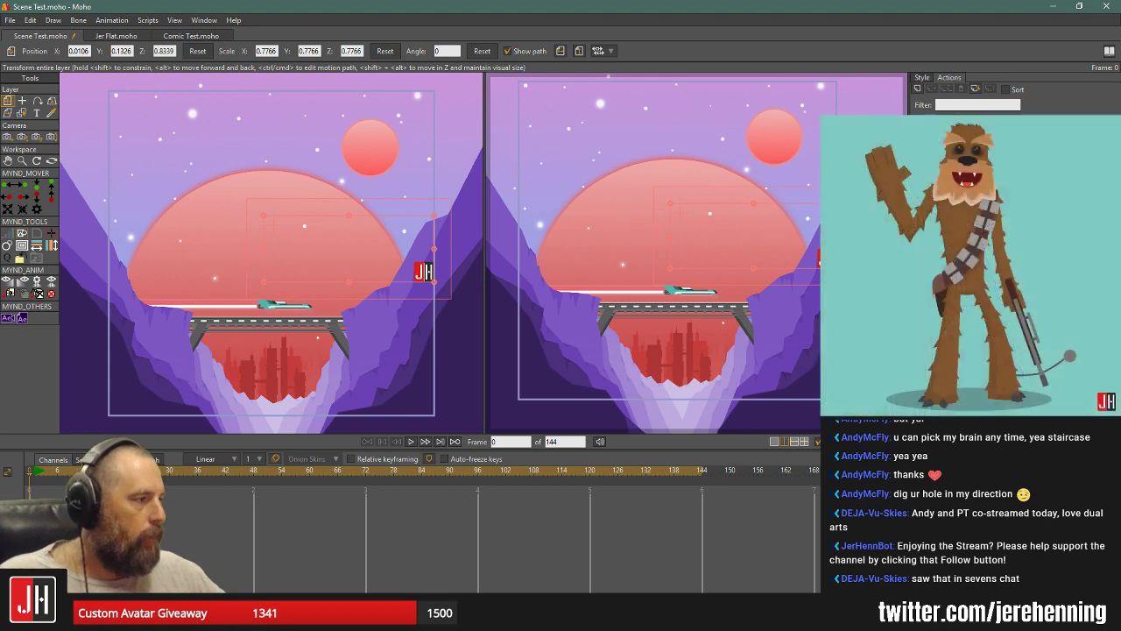
pyautogui.moveTo(813, 379); pyautogui.dragTo(797, 361)
# Try orbiting the camera around the bridge to about -21 degrees pan and -2 degrees tilt, and undo the move.
pyautogui.scroll(5, 820, 387)
pyautogui.scroll(-4, 801, 359)
pyautogui.scroll(5, 816, 373)
pyautogui.scroll(-6, 798, 361)
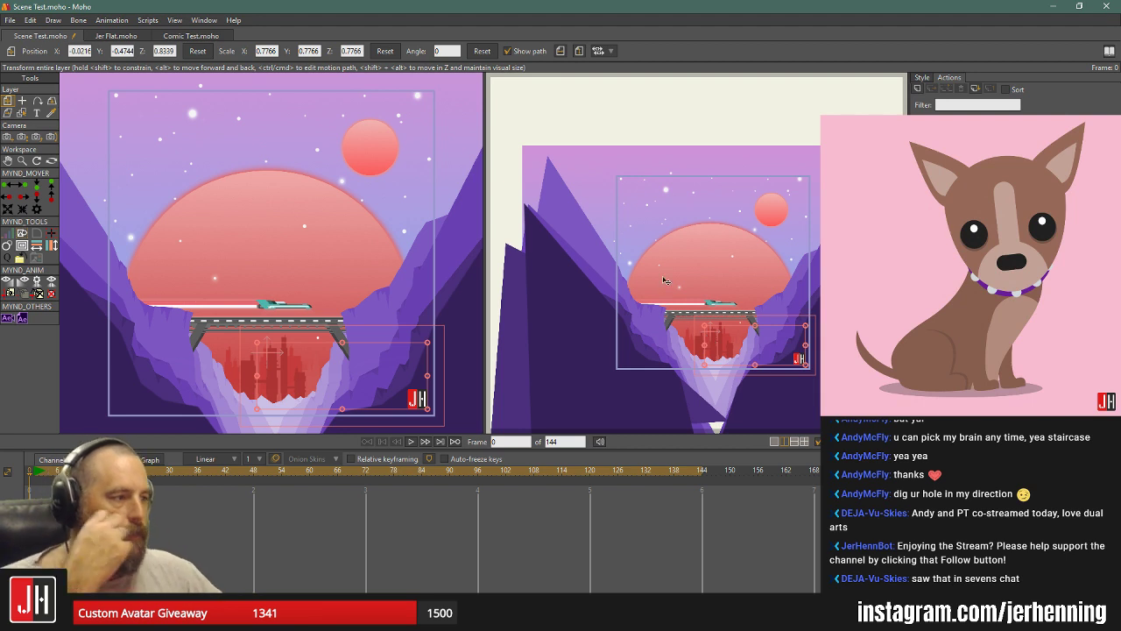
pyautogui.scroll(4, 664, 281)
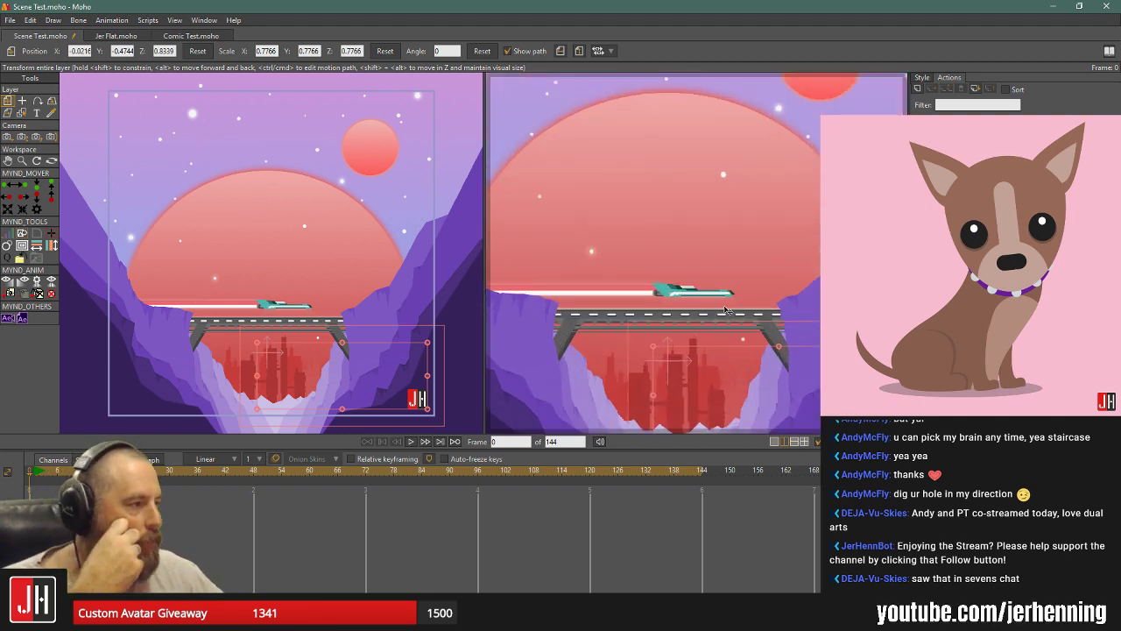
pyautogui.press('7')
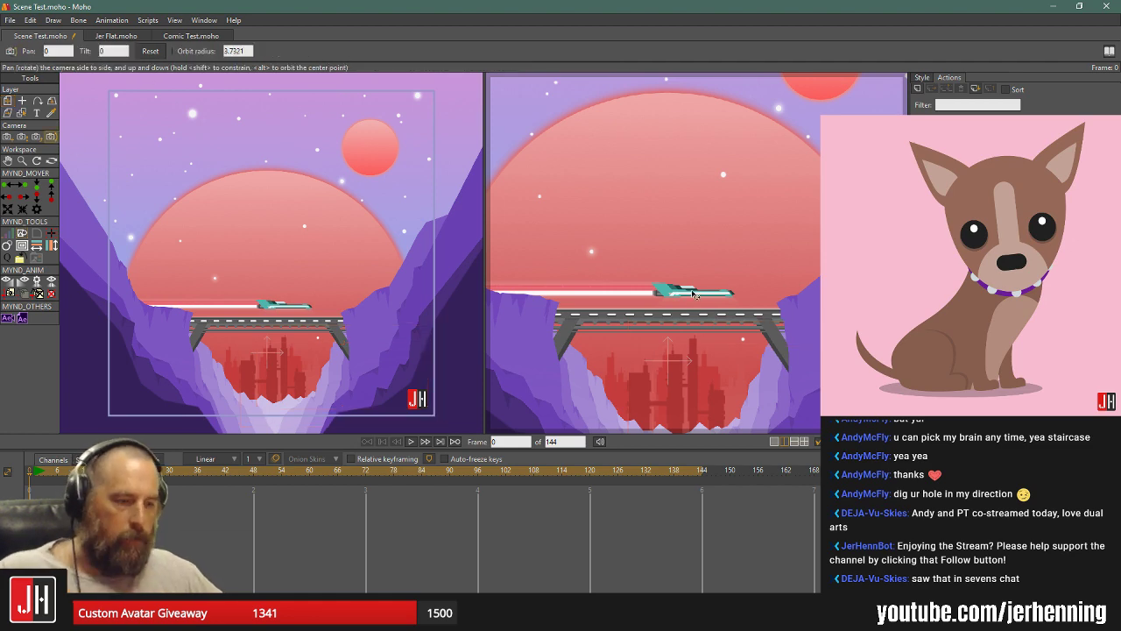
pyautogui.moveTo(693, 294); pyautogui.dragTo(740, 303)
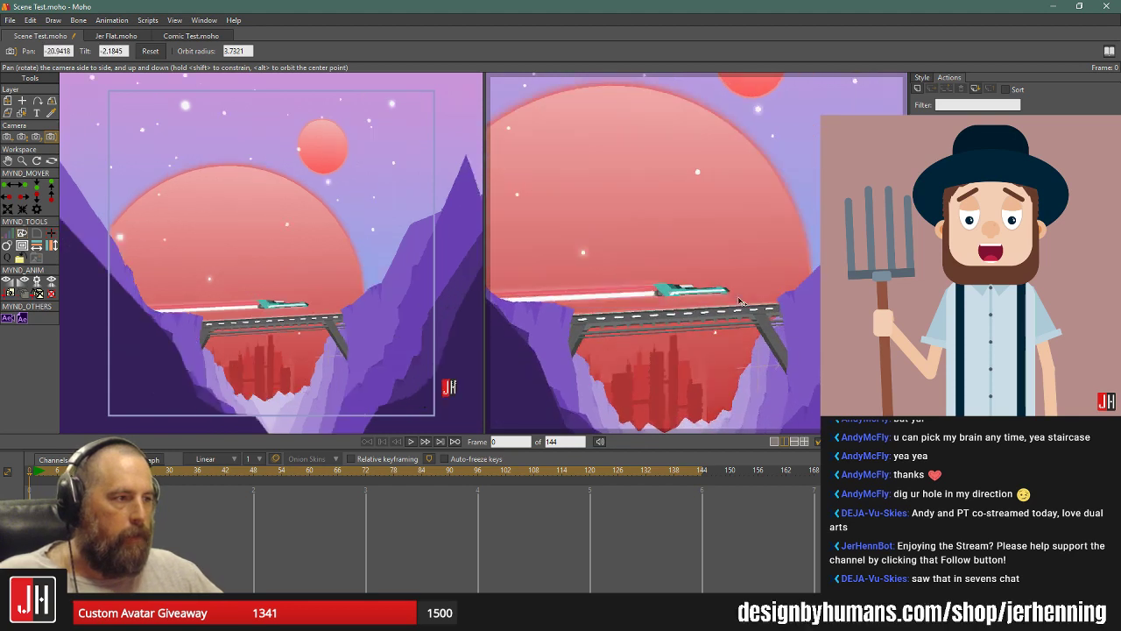
pyautogui.hotkey('ctrl', 'z')
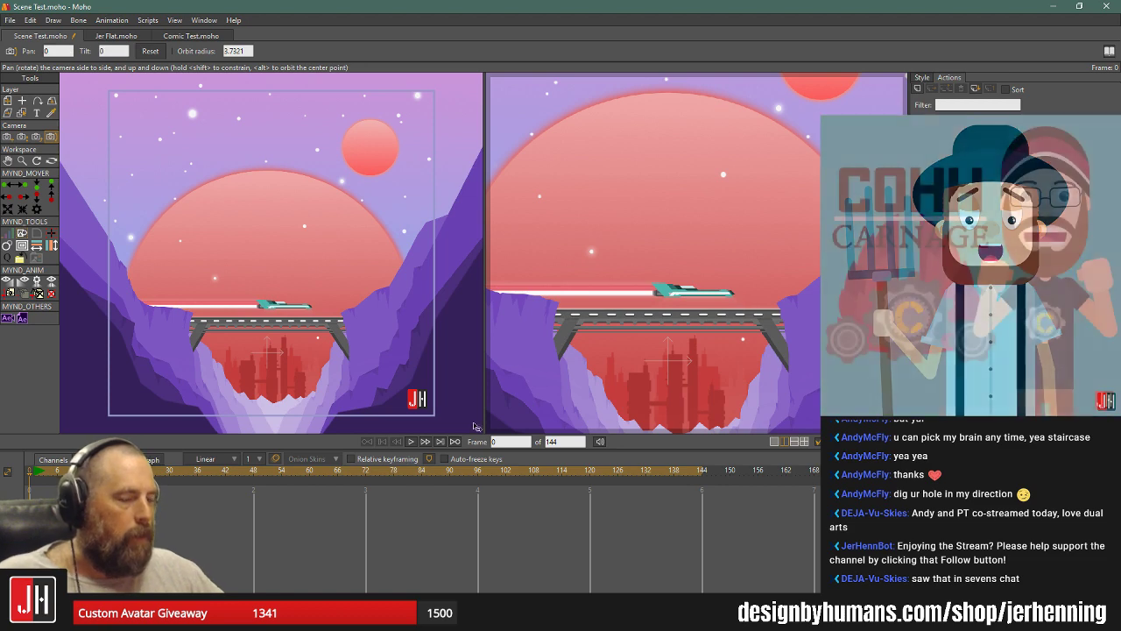
pyautogui.scroll(-3, 673, 220)
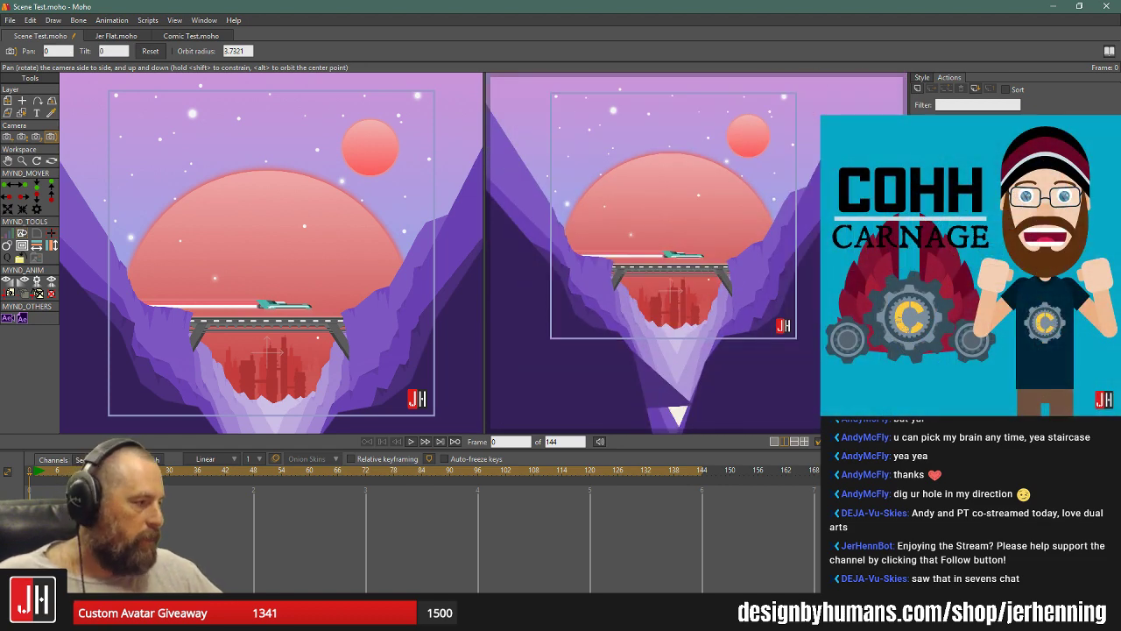
pyautogui.scroll(-2, 712, 198)
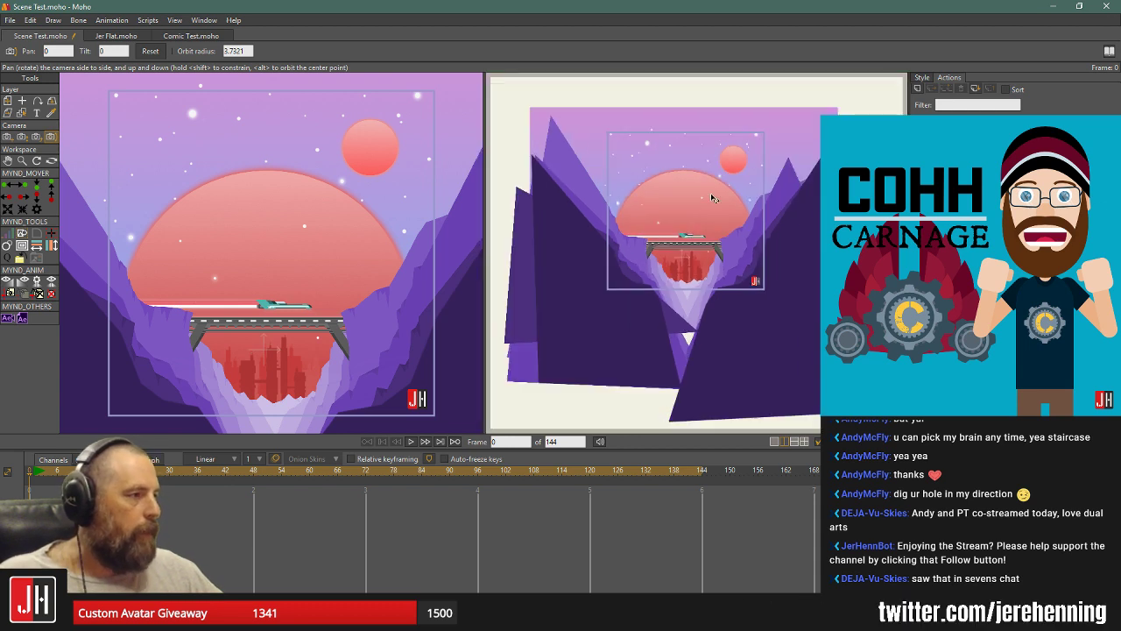
pyautogui.scroll(1, 726, 157)
pyautogui.press('t')
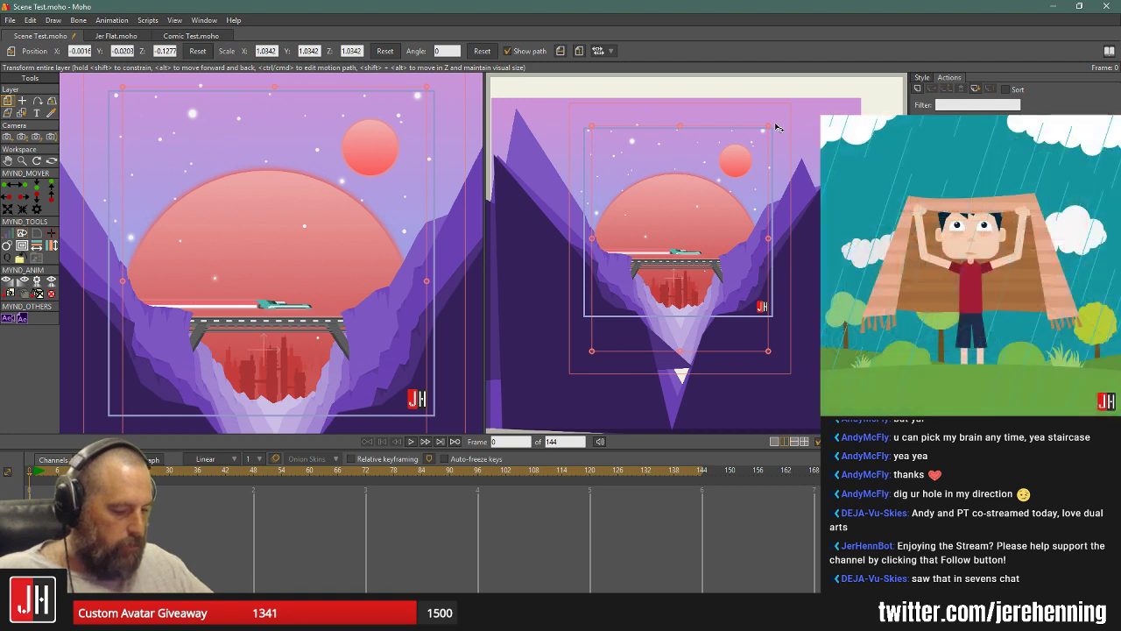
pyautogui.scroll(1, 775, 128)
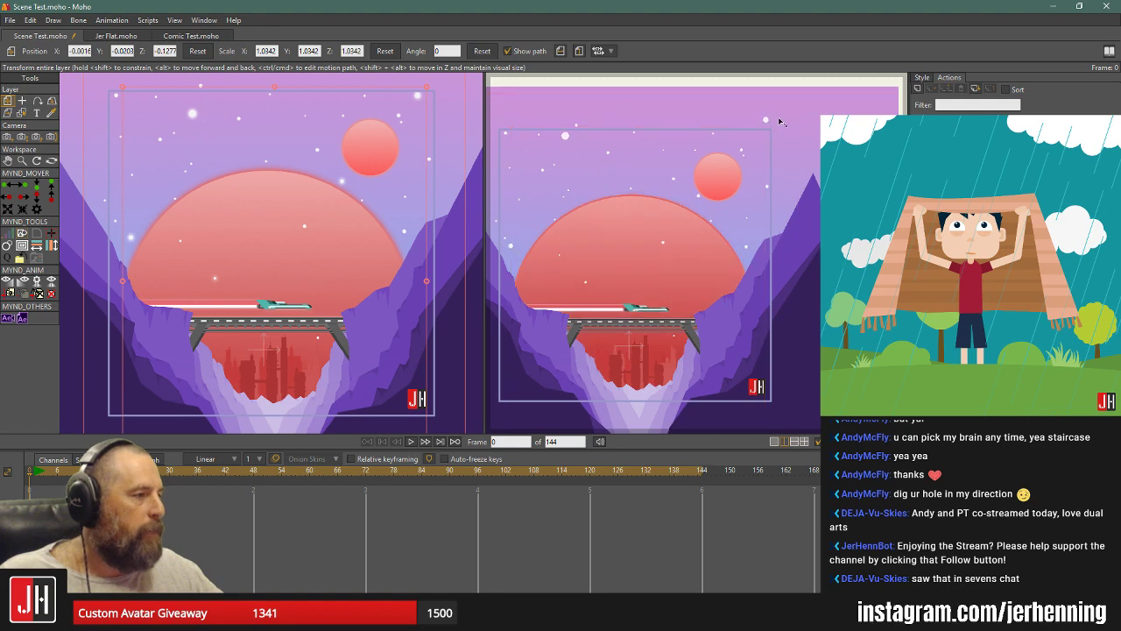
# Enlarge the first star layer to a scale of about 1.105 and the next star layer to about 1.193.
pyautogui.moveTo(780, 121); pyautogui.dragTo(792, 134)
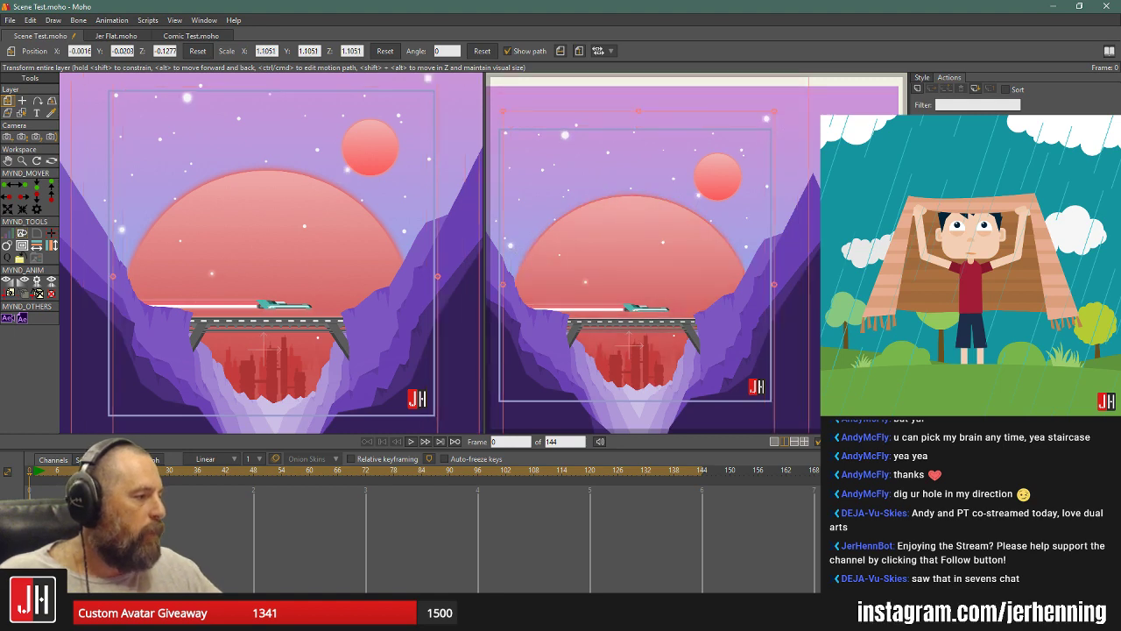
pyautogui.click(971, 262)
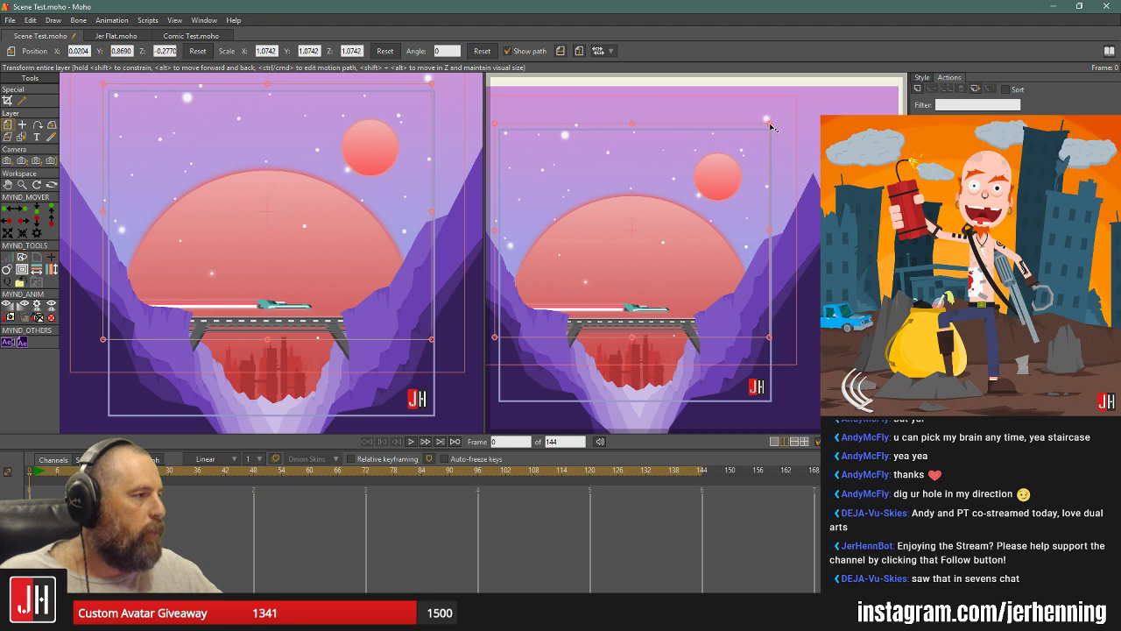
pyautogui.moveTo(769, 123); pyautogui.dragTo(794, 127)
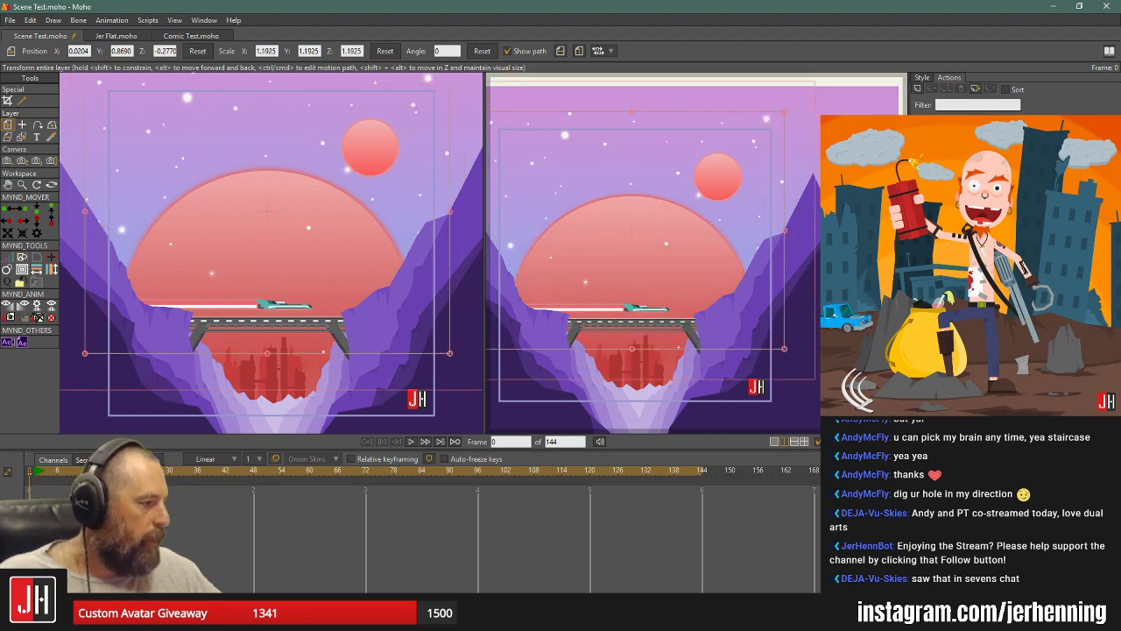
# Enlarge the farthest star layer to a scale of about 1.34 and move it to about X 0.047, Y 1.430.
pyautogui.click(971, 246)
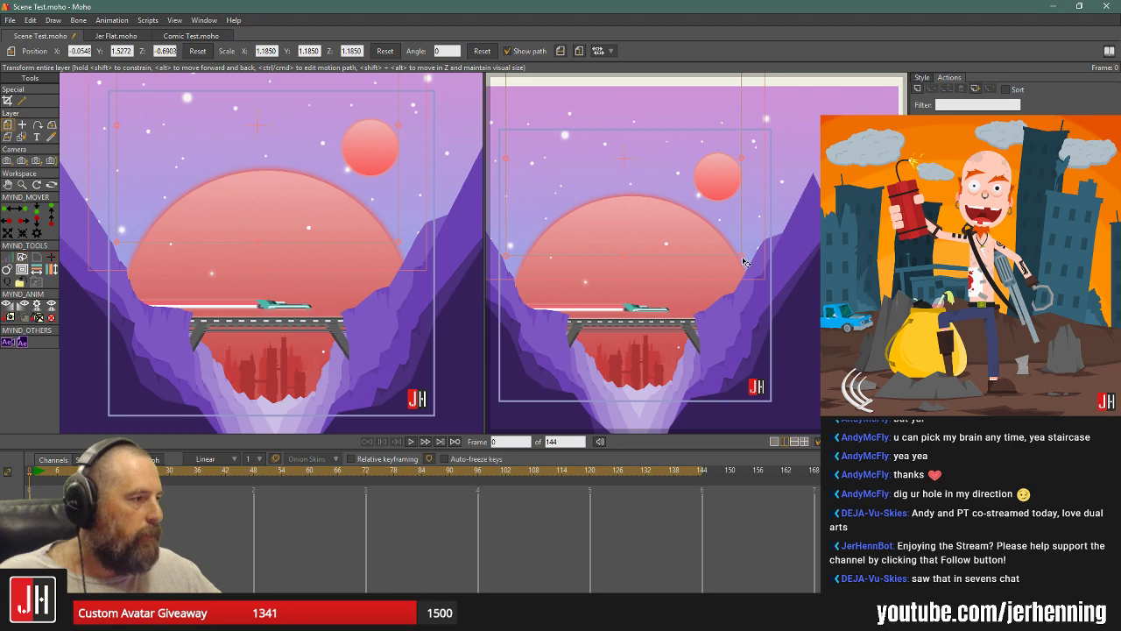
pyautogui.moveTo(742, 258); pyautogui.dragTo(757, 268)
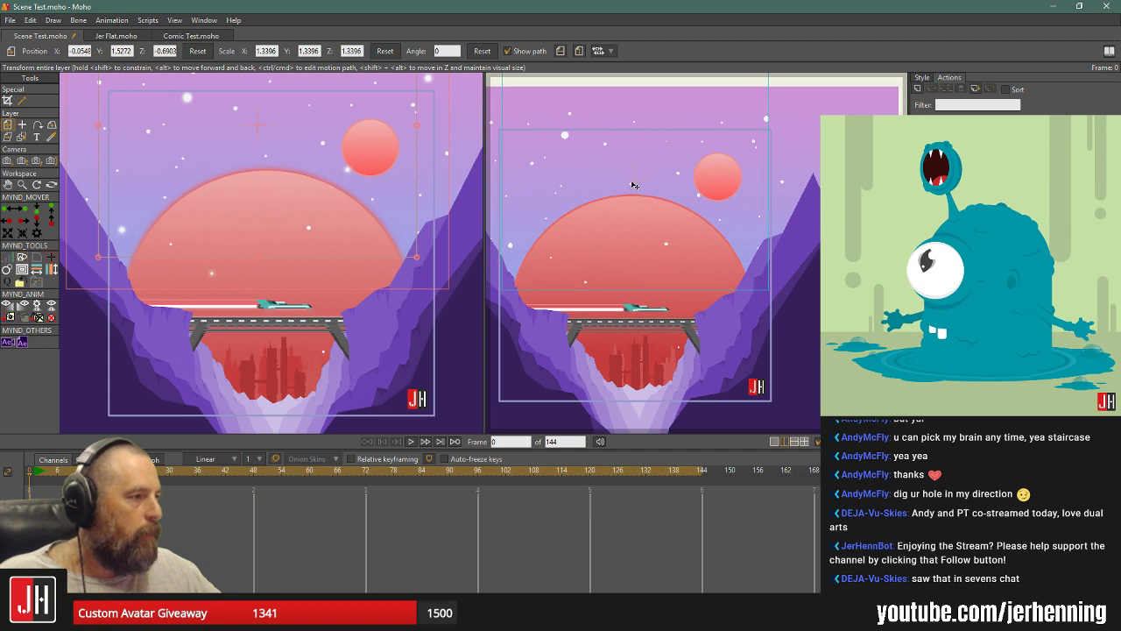
pyautogui.moveTo(632, 172); pyautogui.dragTo(632, 171)
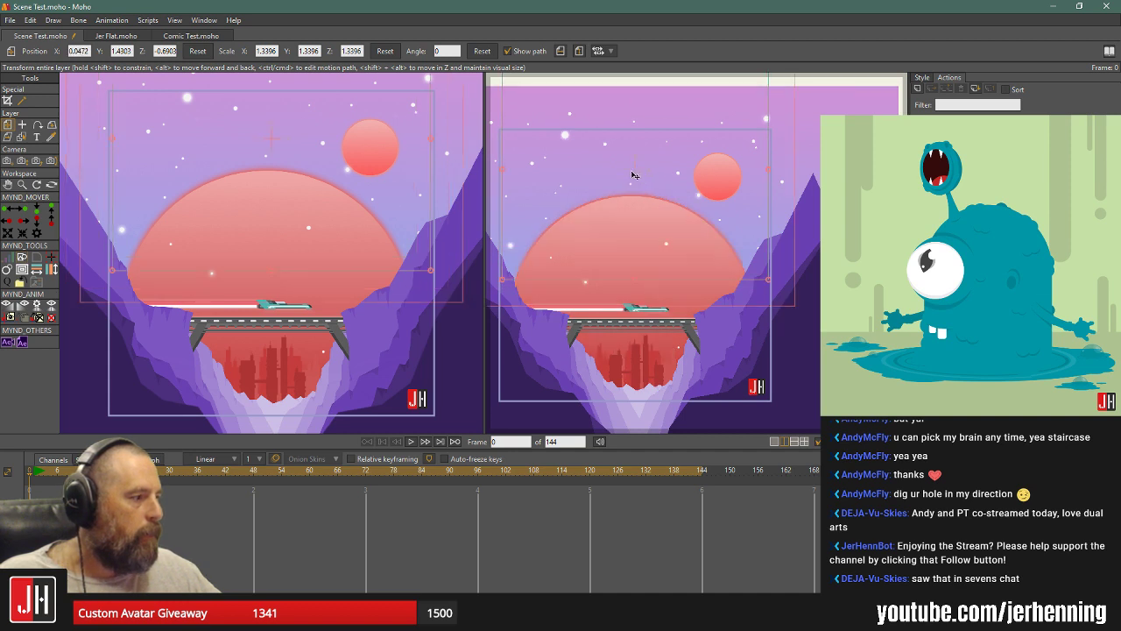
pyautogui.scroll(-5, 660, 251)
pyautogui.scroll(4, 650, 206)
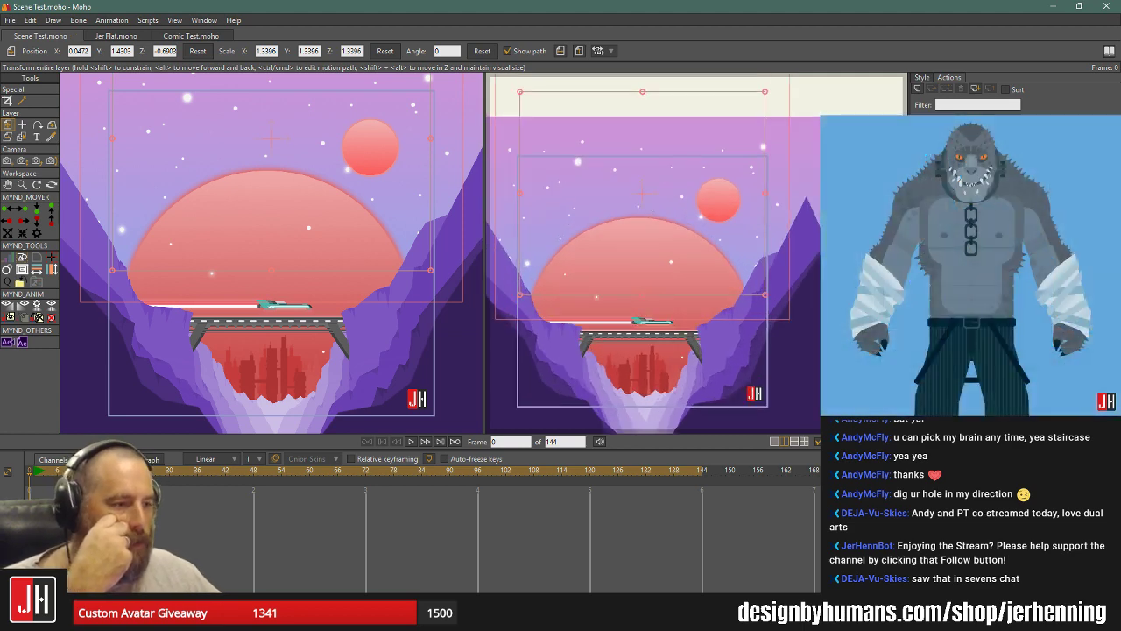
# Try tracking the camera at frame 1 to about X 0.126, Y -0.162 and back to about Z 4.19, undoing the moves.
pyautogui.click(141, 473)
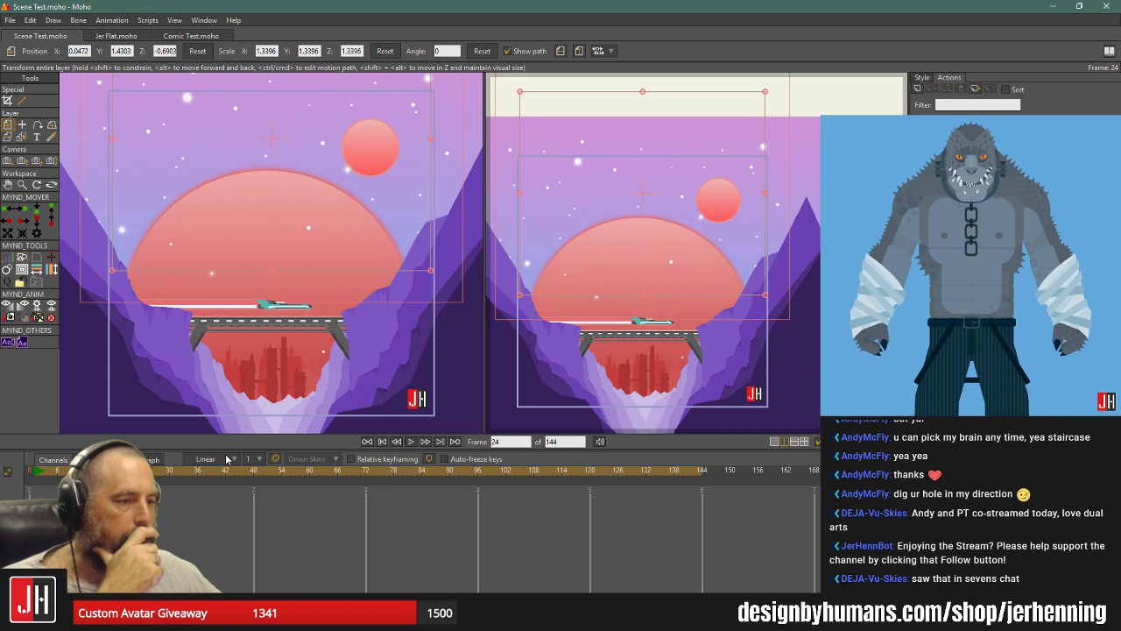
pyautogui.click(52, 472)
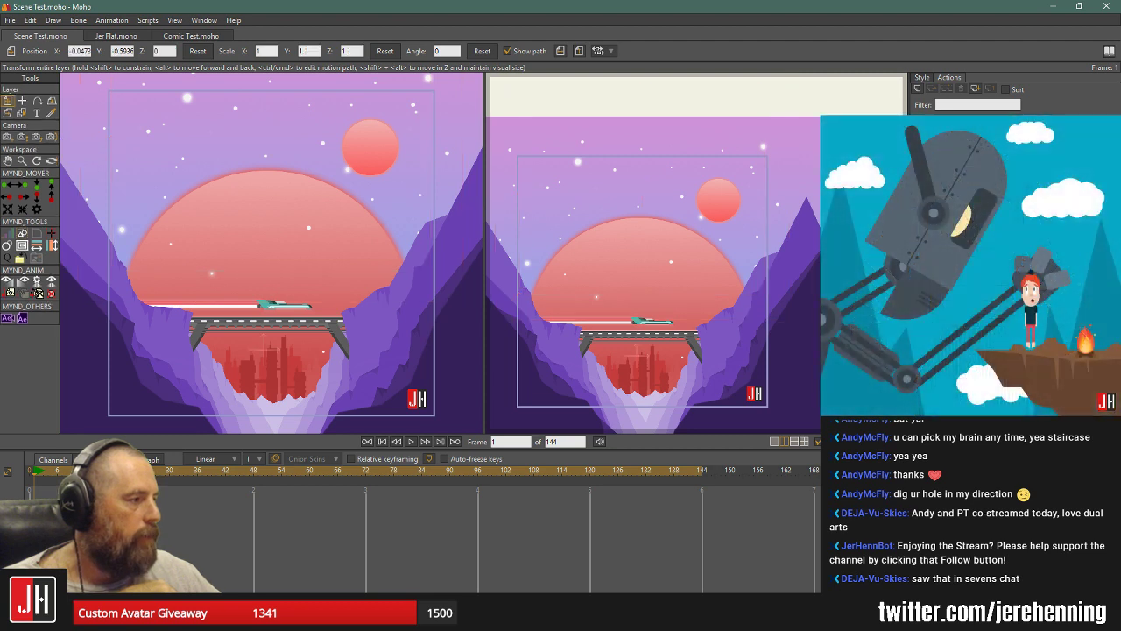
pyautogui.click(10, 138)
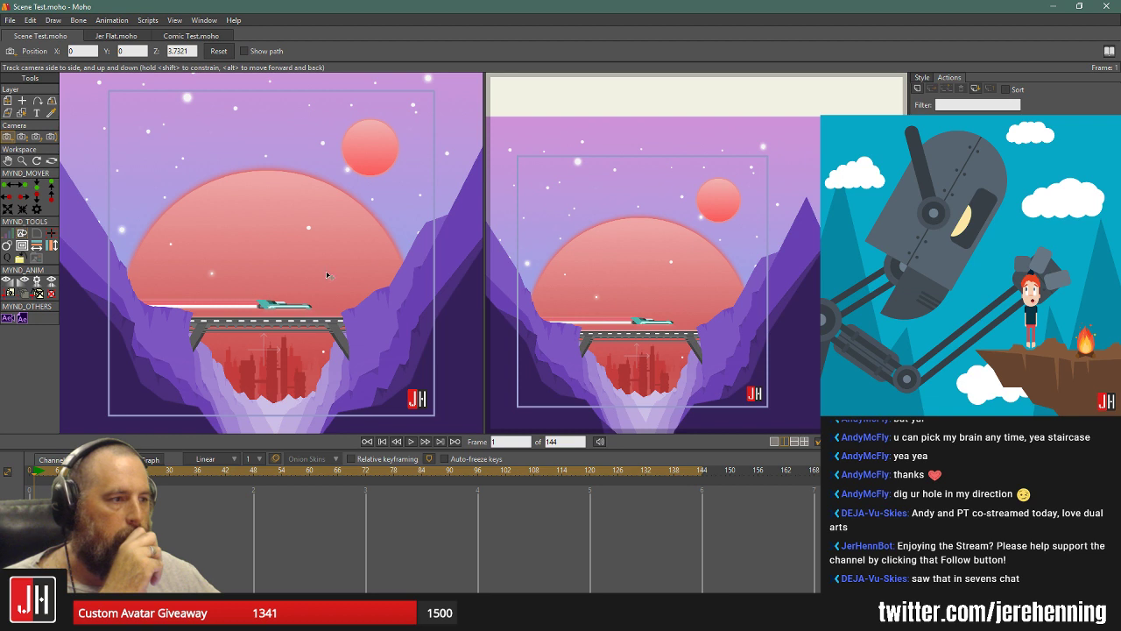
pyautogui.moveTo(329, 275); pyautogui.dragTo(300, 246)
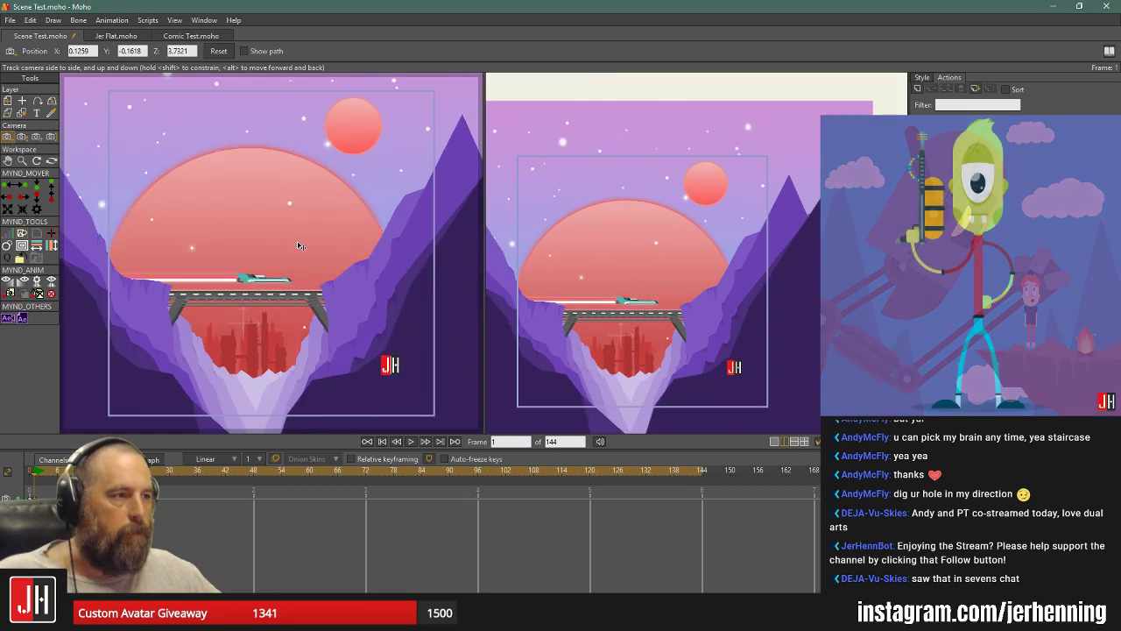
pyautogui.moveTo(297, 298); pyautogui.dragTo(298, 211)
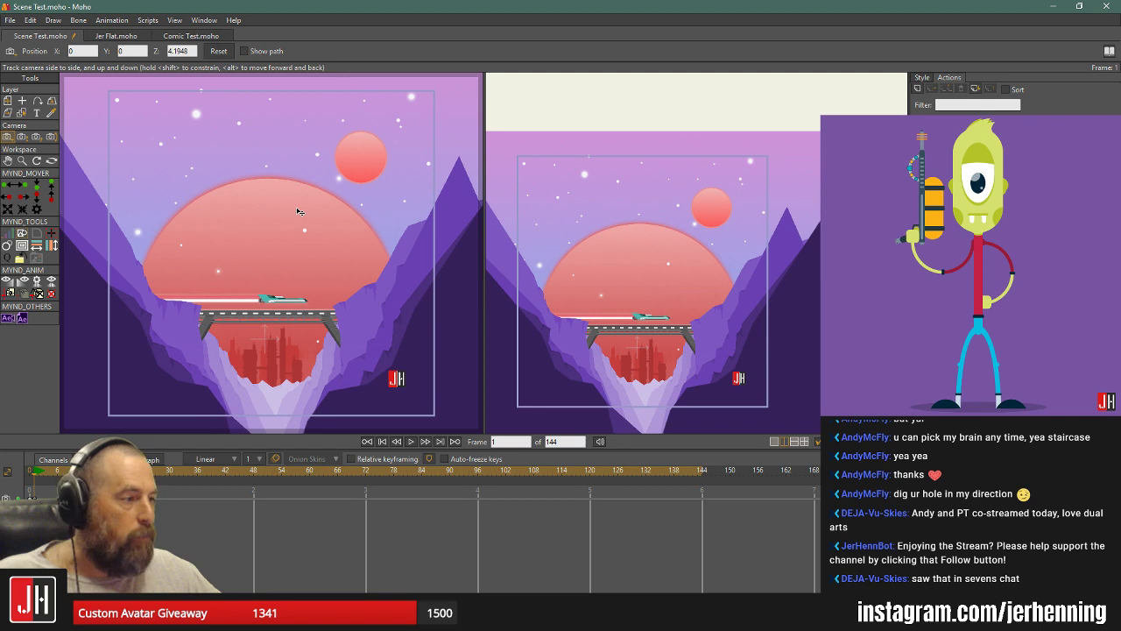
pyautogui.hotkey('ctrl', 'z')
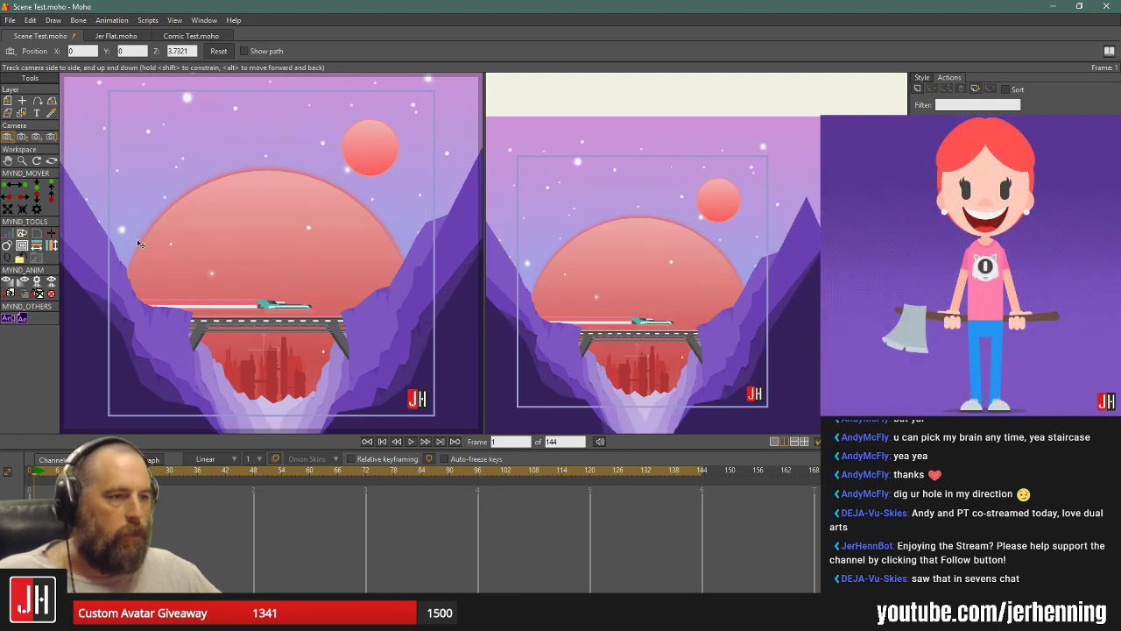
# Try orbiting the camera at frame 1 to about 2.7 degrees pan and 1.2 degrees tilt, and undo the move.
pyautogui.click(50, 137)
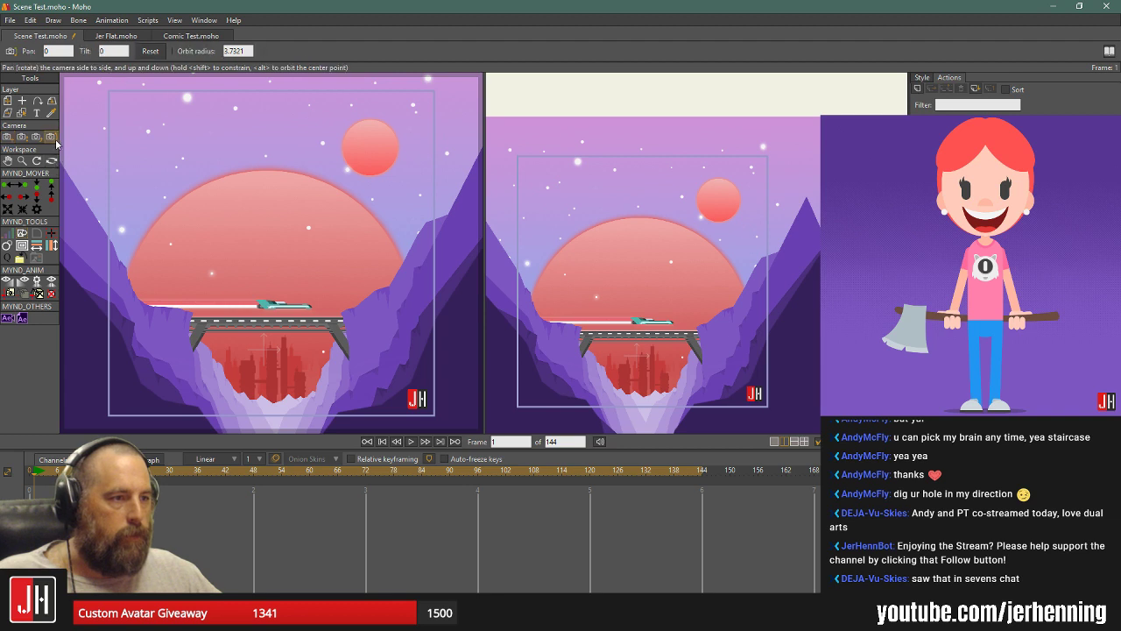
pyautogui.moveTo(264, 292)
pyautogui.mouseDown()
pyautogui.moveTo(250, 289)
pyautogui.moveTo(259, 285)
pyautogui.mouseUp()
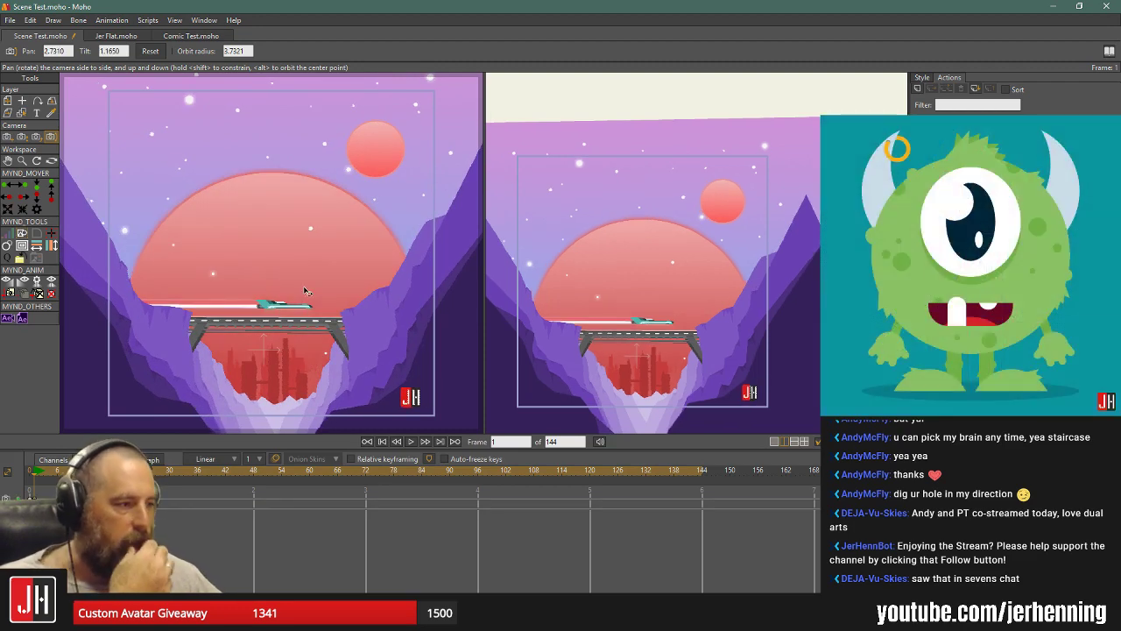
pyautogui.hotkey('ctrl', 'z')
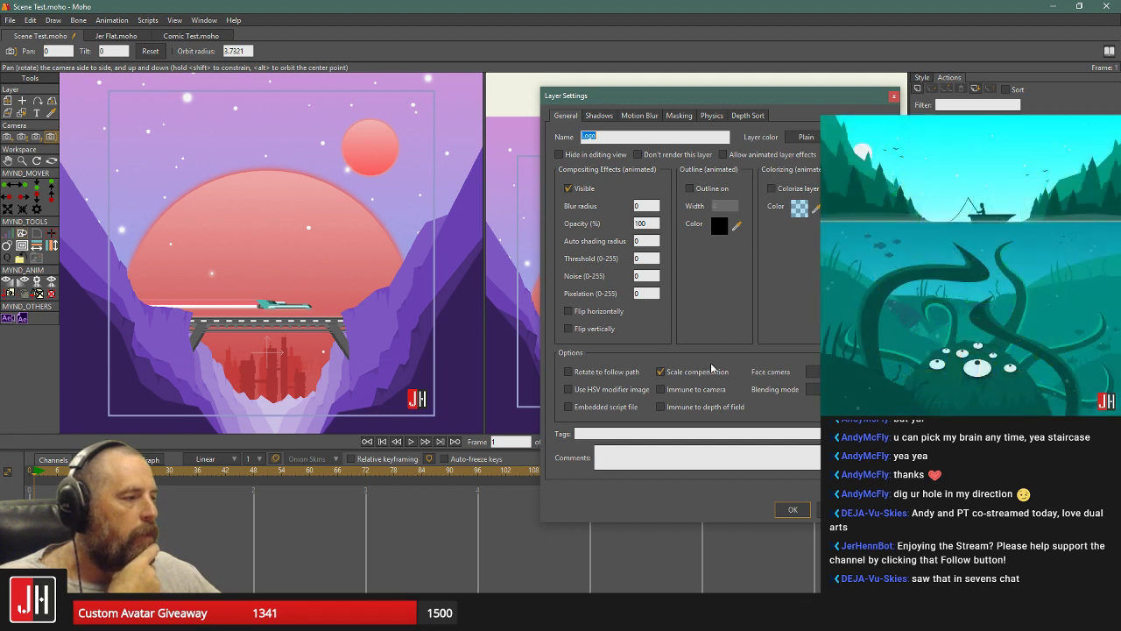
# Try making the Logo layer immune to depth of field, and look through its shadow, motion blur, masking, physics and depth sort settings.
pyautogui.click(704, 408)
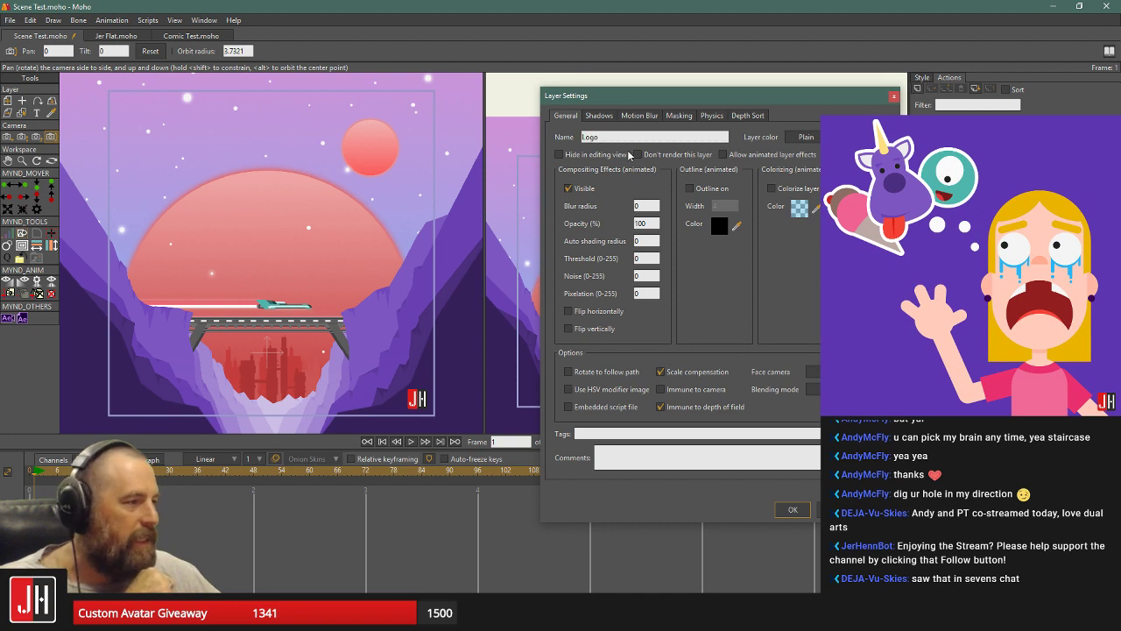
pyautogui.click(607, 118)
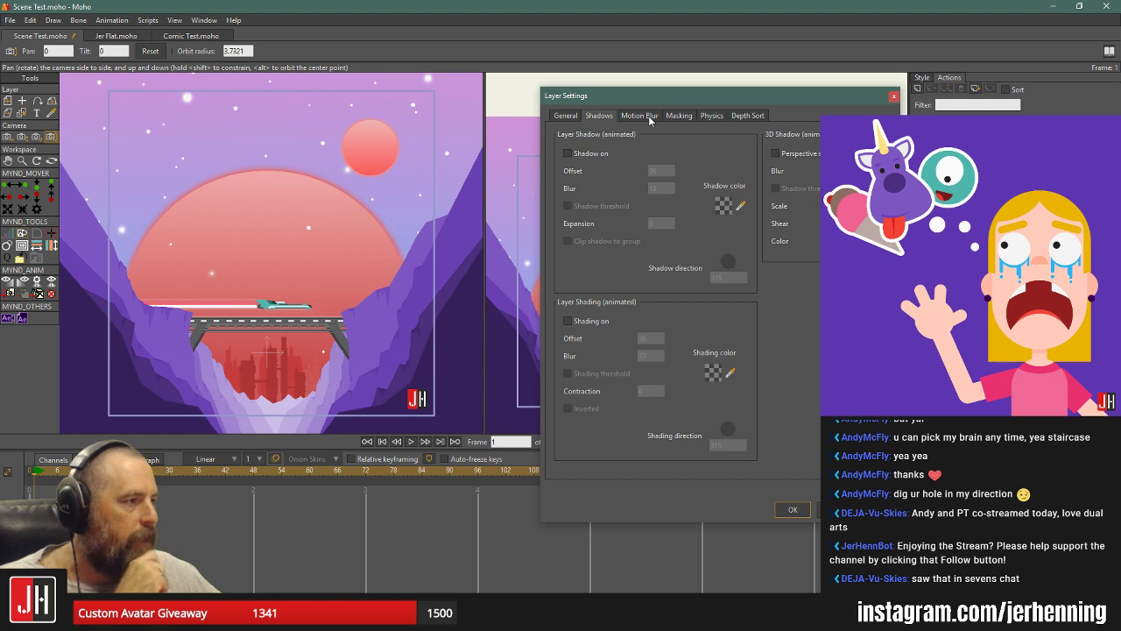
pyautogui.click(649, 119)
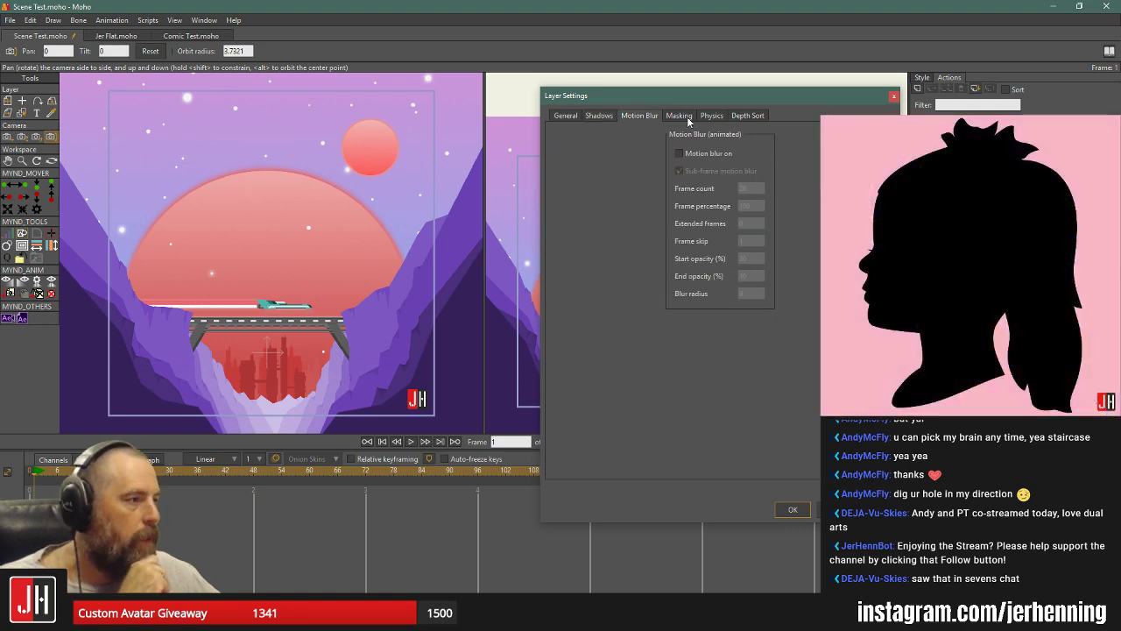
pyautogui.click(688, 121)
pyautogui.click(732, 122)
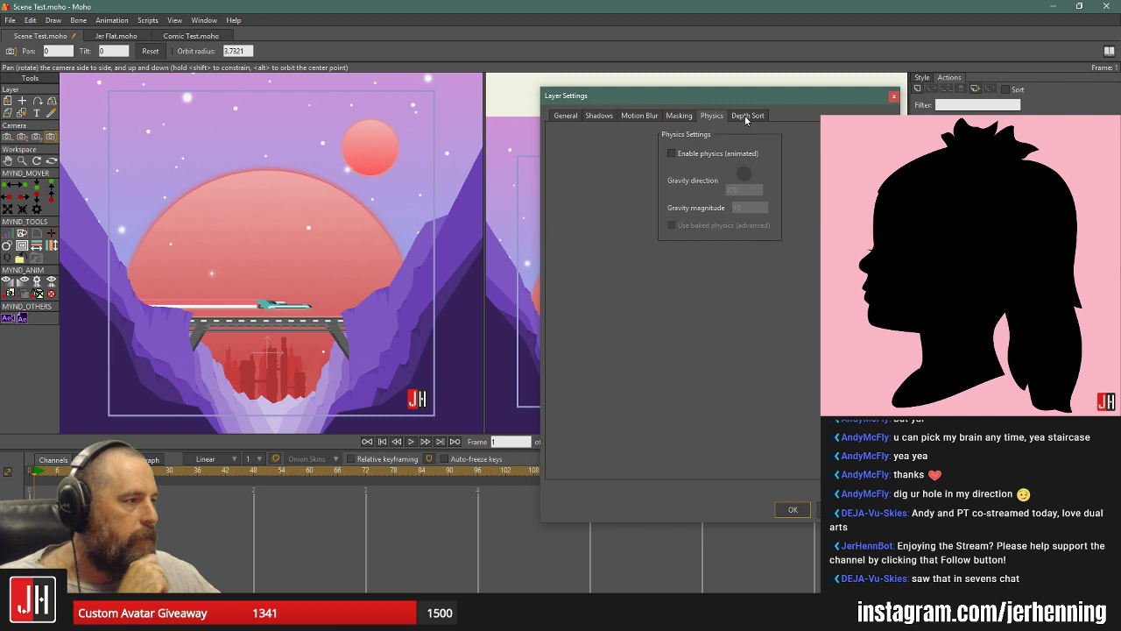
pyautogui.click(747, 117)
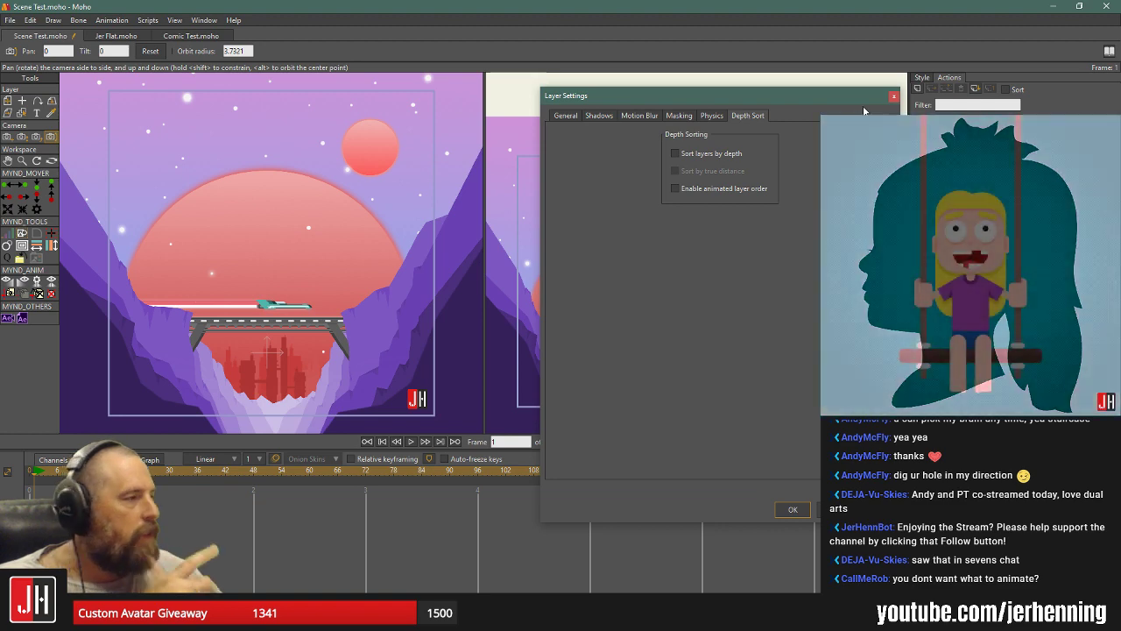
pyautogui.click(893, 96)
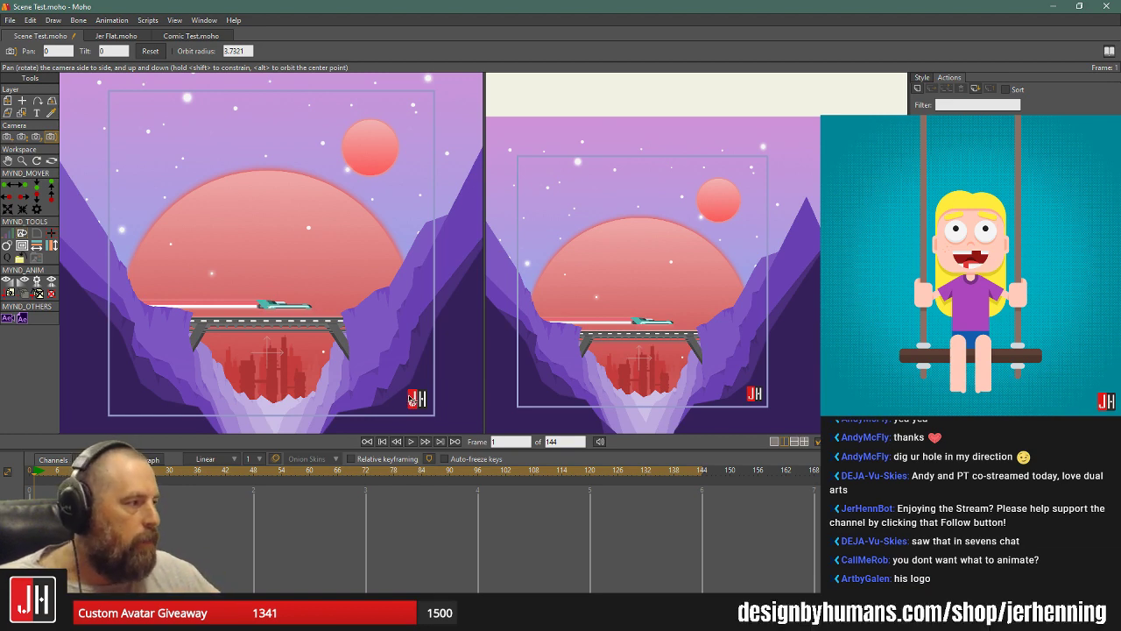
# Make the Logo layer immune to the camera instead of immune to depth of field.
pyautogui.doubleClick(764, 405)
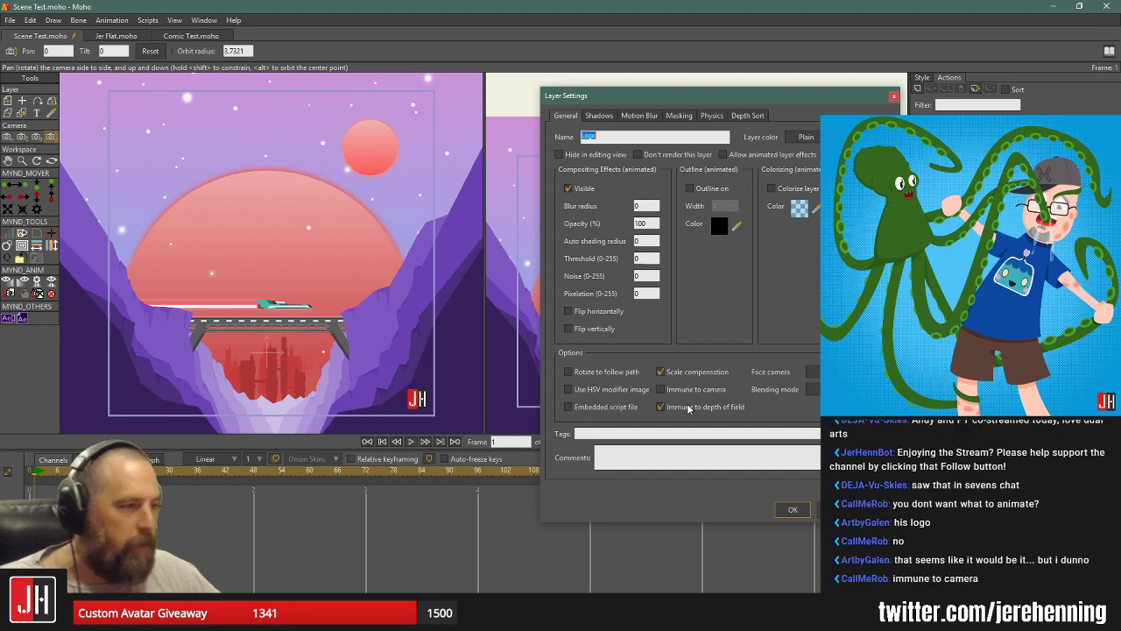
pyautogui.click(690, 408)
pyautogui.click(686, 390)
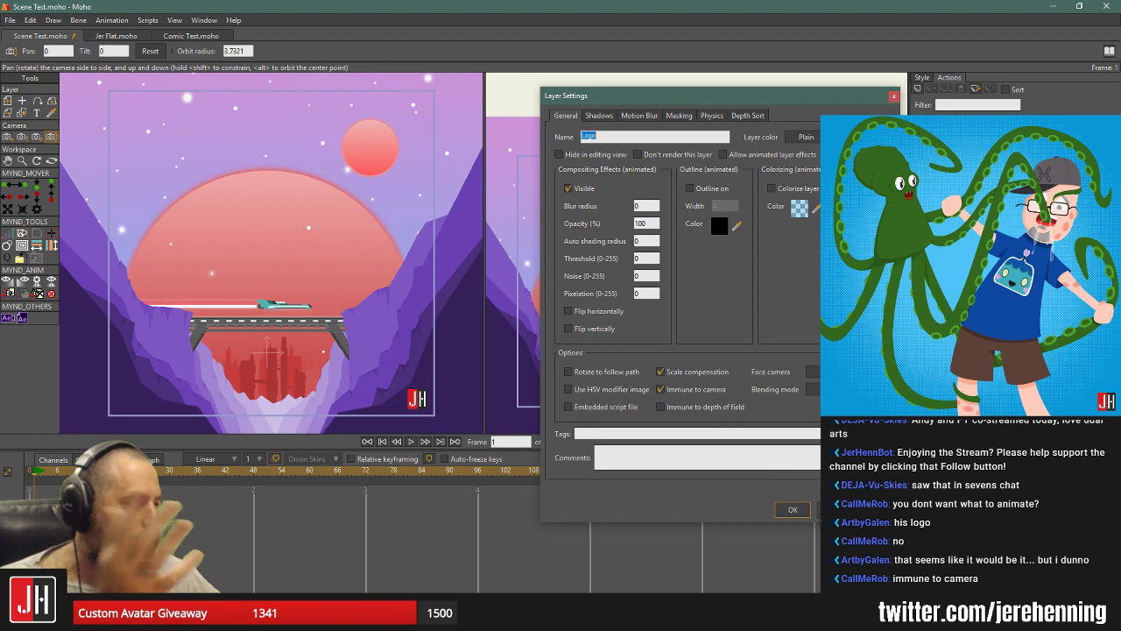
pyautogui.click(785, 509)
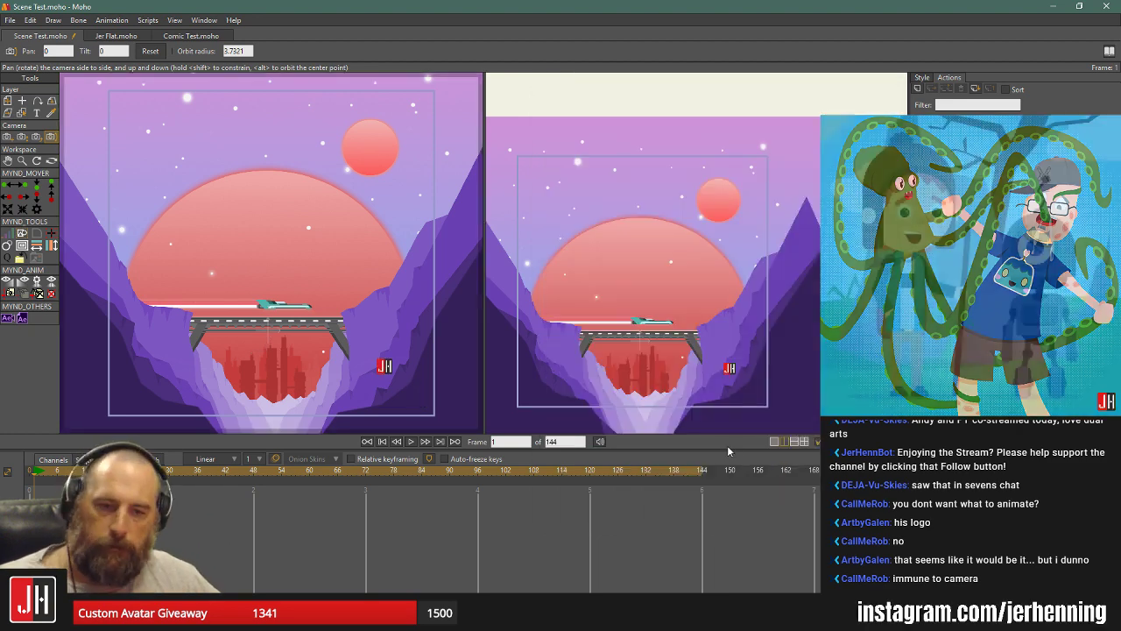
# Move the Logo layer at frame 0 into the lower-right corner of the camera frame, at about X 0.186, Y -0.686.
pyautogui.click(382, 440)
pyautogui.click(10, 102)
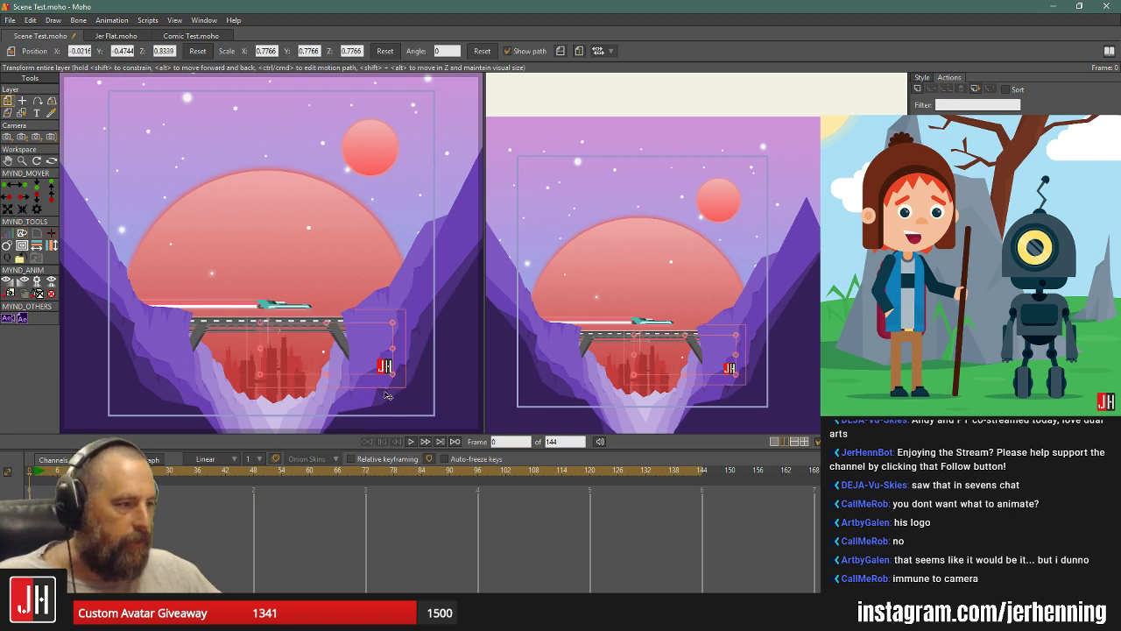
pyautogui.scroll(3, 383, 352)
pyautogui.moveTo(386, 350); pyautogui.dragTo(440, 406)
pyautogui.scroll(4, 426, 384)
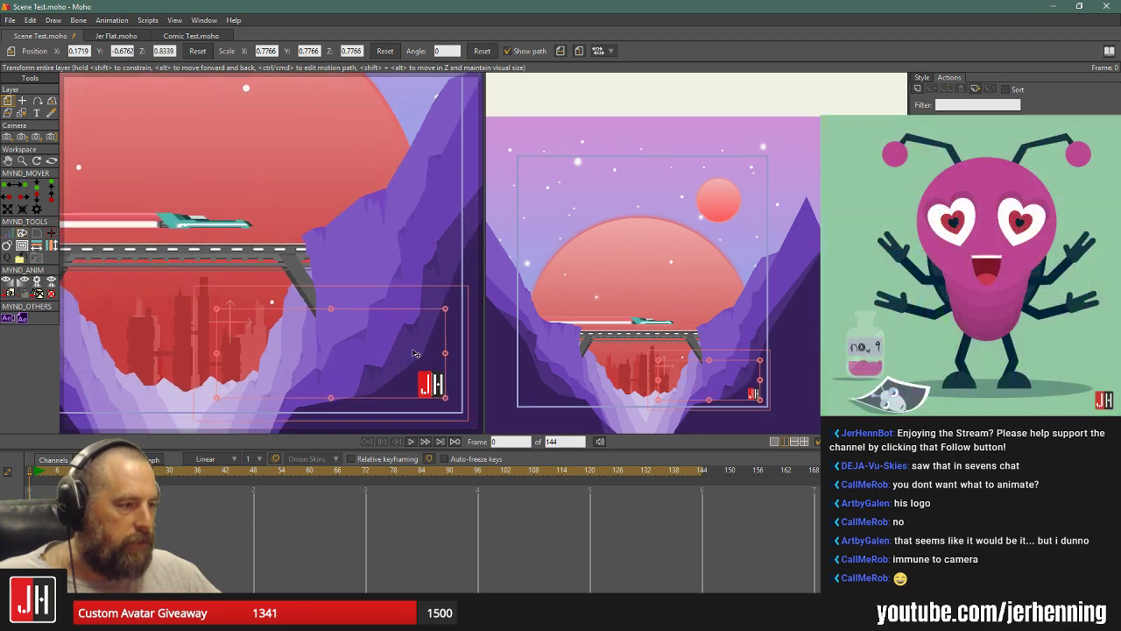
pyautogui.moveTo(426, 362); pyautogui.dragTo(425, 356)
pyautogui.scroll(-5, 424, 356)
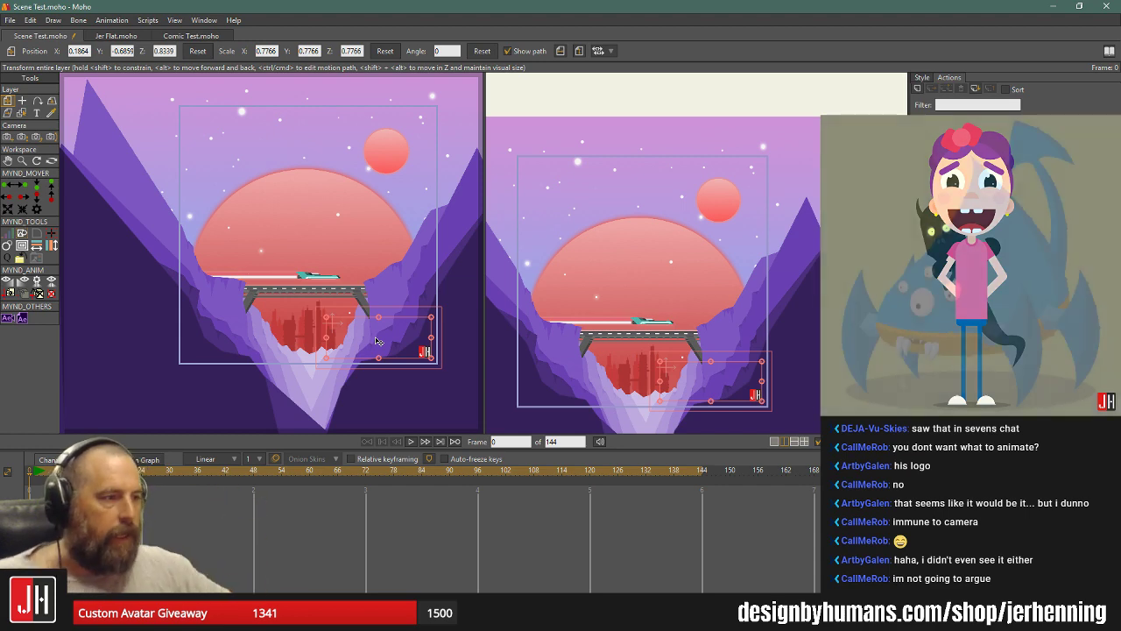
# Try orbiting the camera at frame 0 to about 9 degrees pan and 5.5 degrees tilt, and undo the orbit moves.
pyautogui.scroll(3, 657, 282)
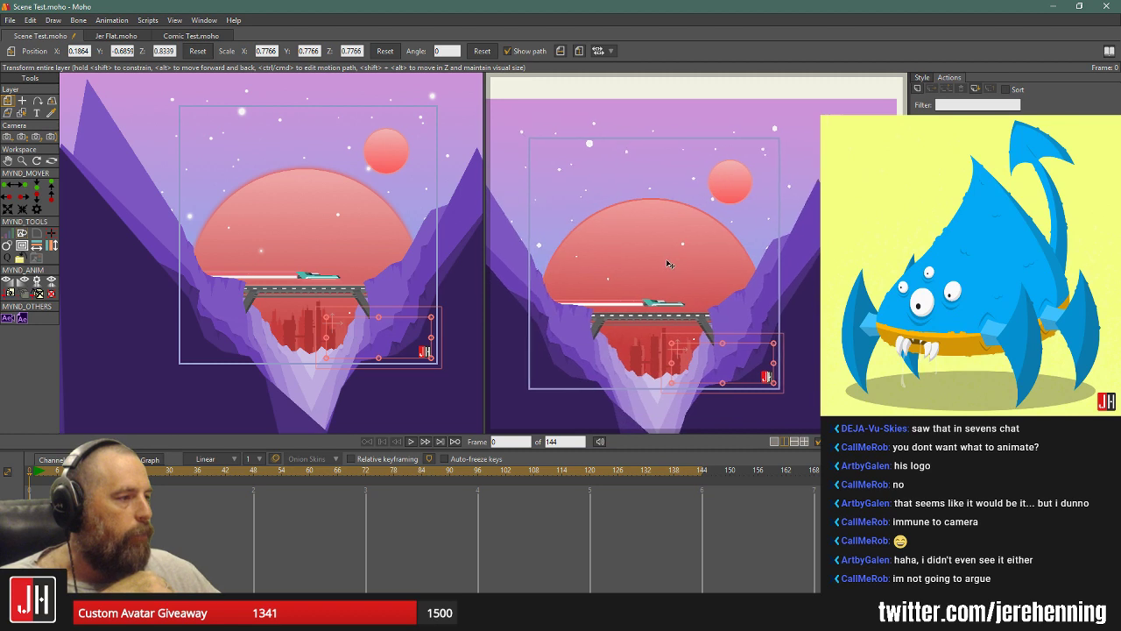
pyautogui.scroll(2, 677, 294)
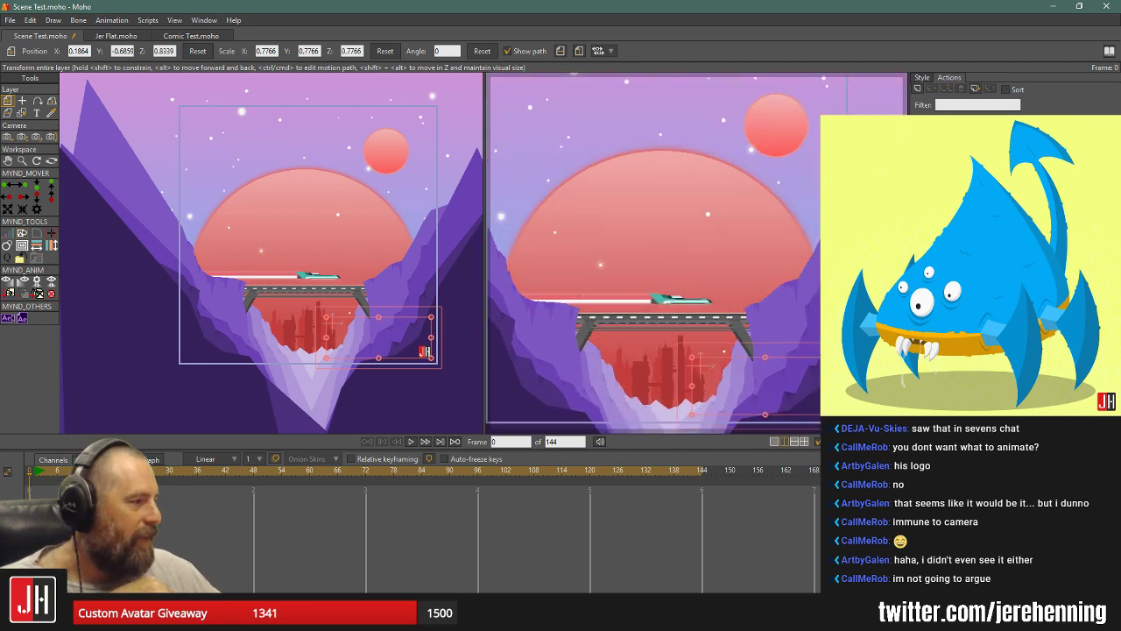
pyautogui.click(50, 136)
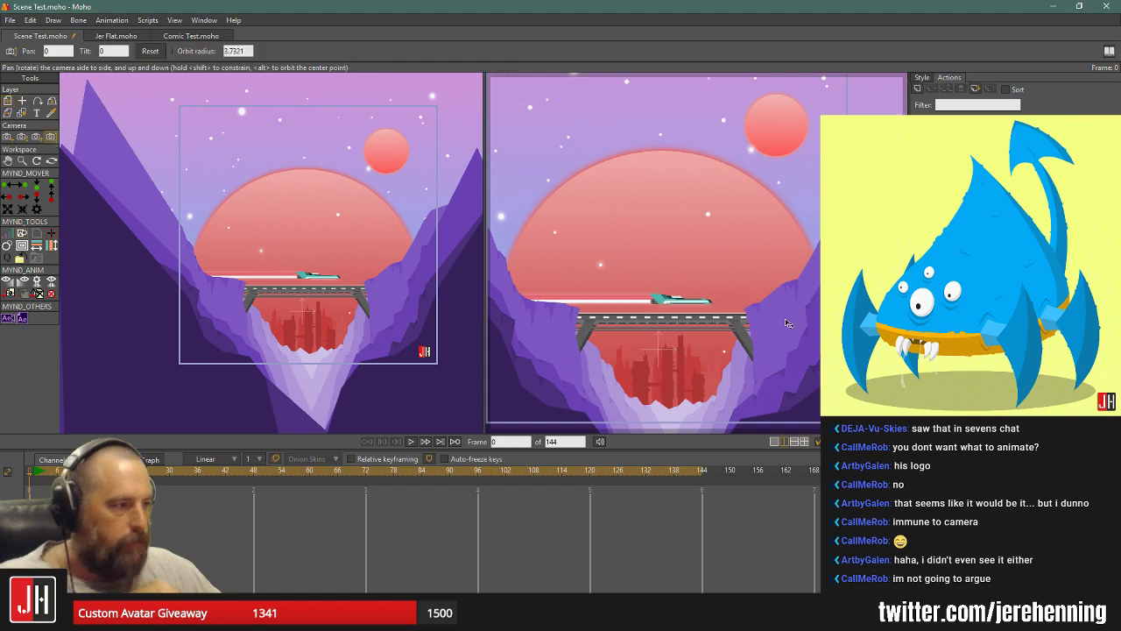
pyautogui.moveTo(705, 285); pyautogui.dragTo(677, 273)
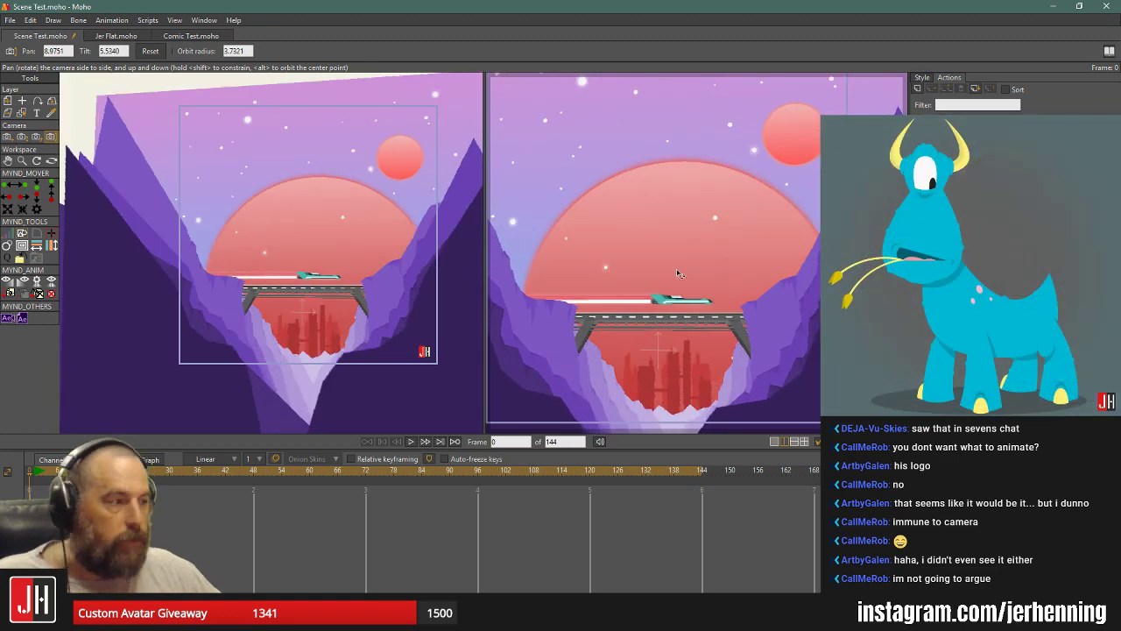
pyautogui.hotkey('ctrl', 'z')
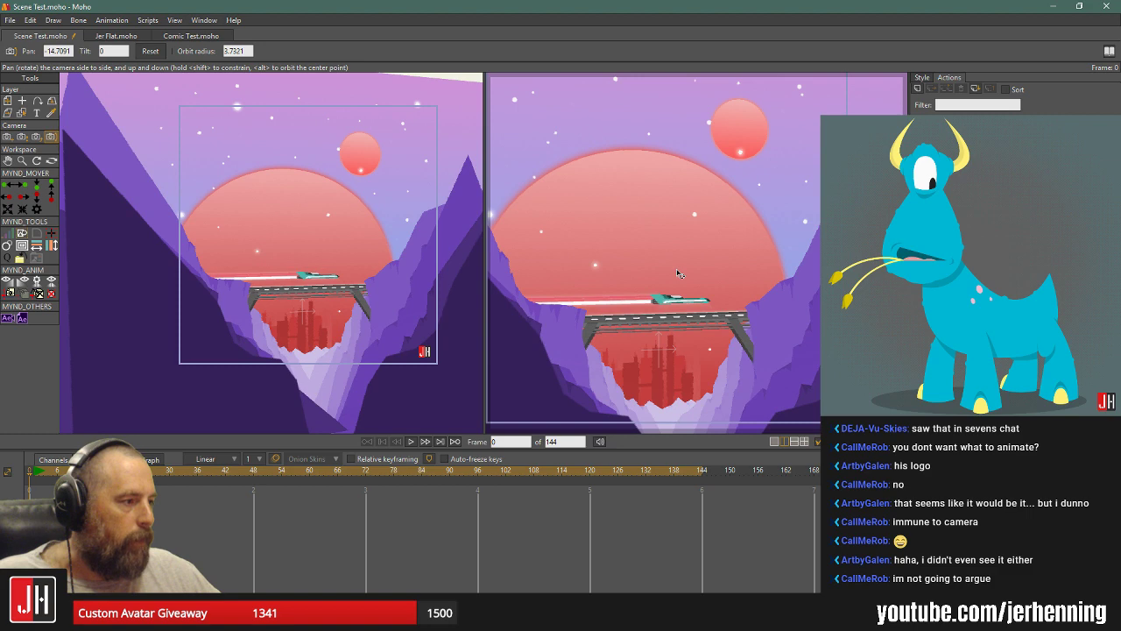
pyautogui.hotkey('ctrl', 'z')
pyautogui.scroll(-1, 677, 273)
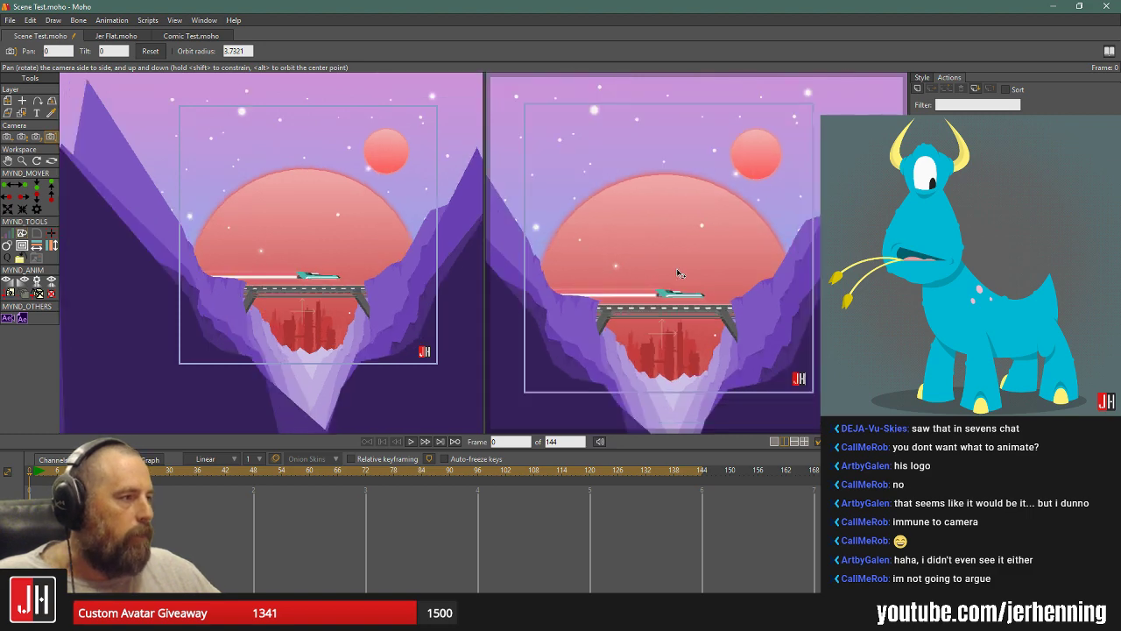
pyautogui.scroll(1, 663, 259)
pyautogui.scroll(-1, 663, 259)
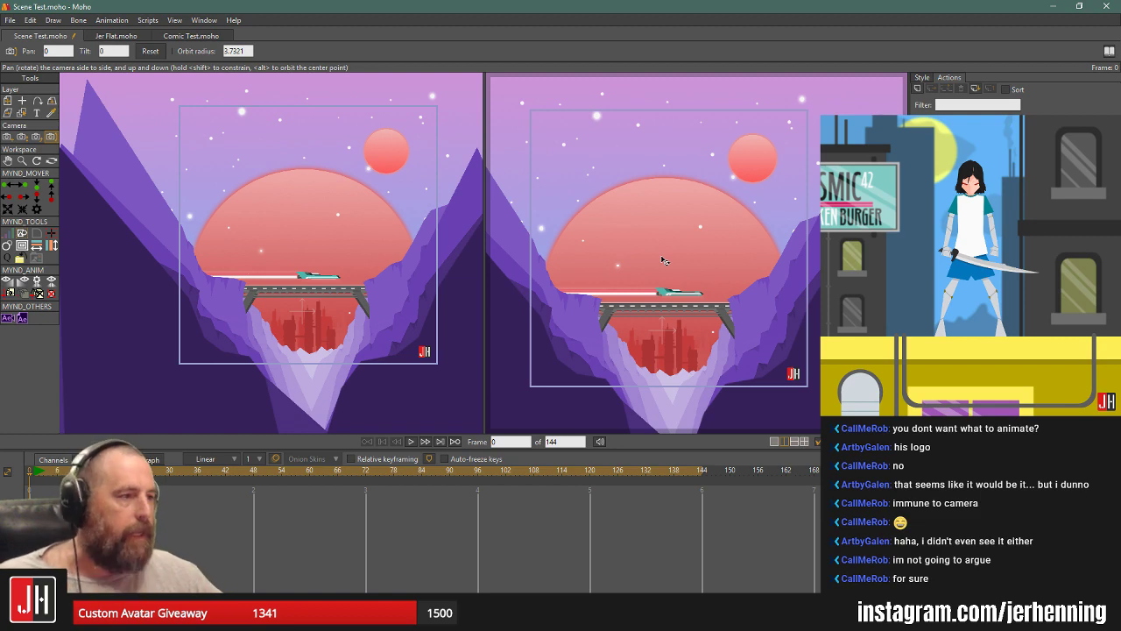
# Copy the camera keyframes from frame 1 to frame 144 so the animation ends on its starting view.
pyautogui.scroll(3, 680, 281)
pyautogui.scroll(-4, 683, 282)
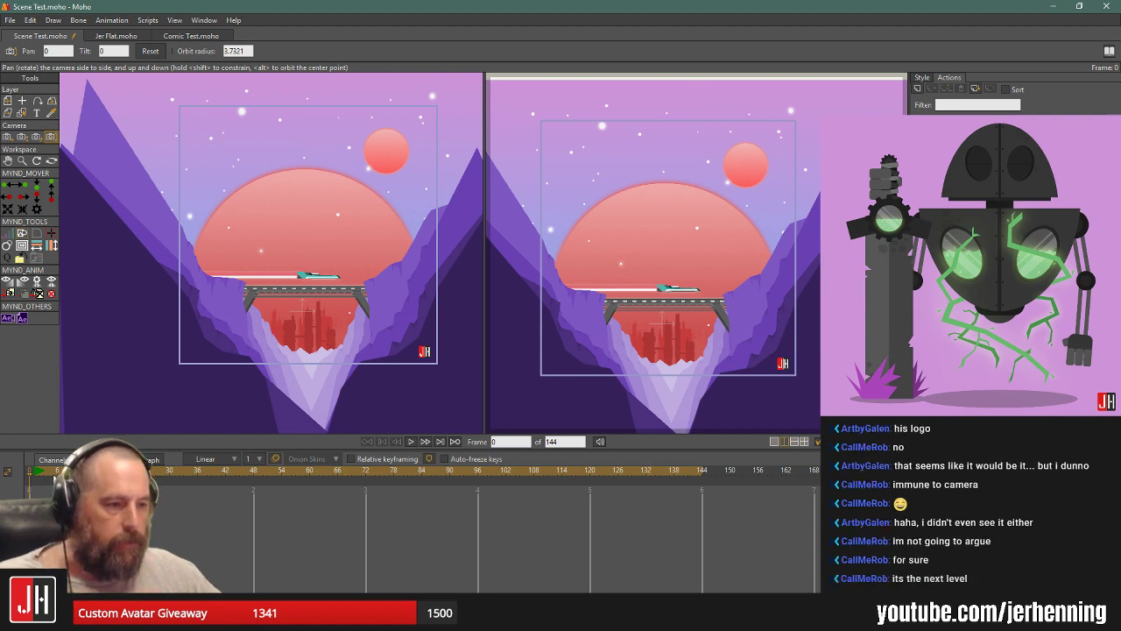
pyautogui.moveTo(29, 472); pyautogui.dragTo(34, 471)
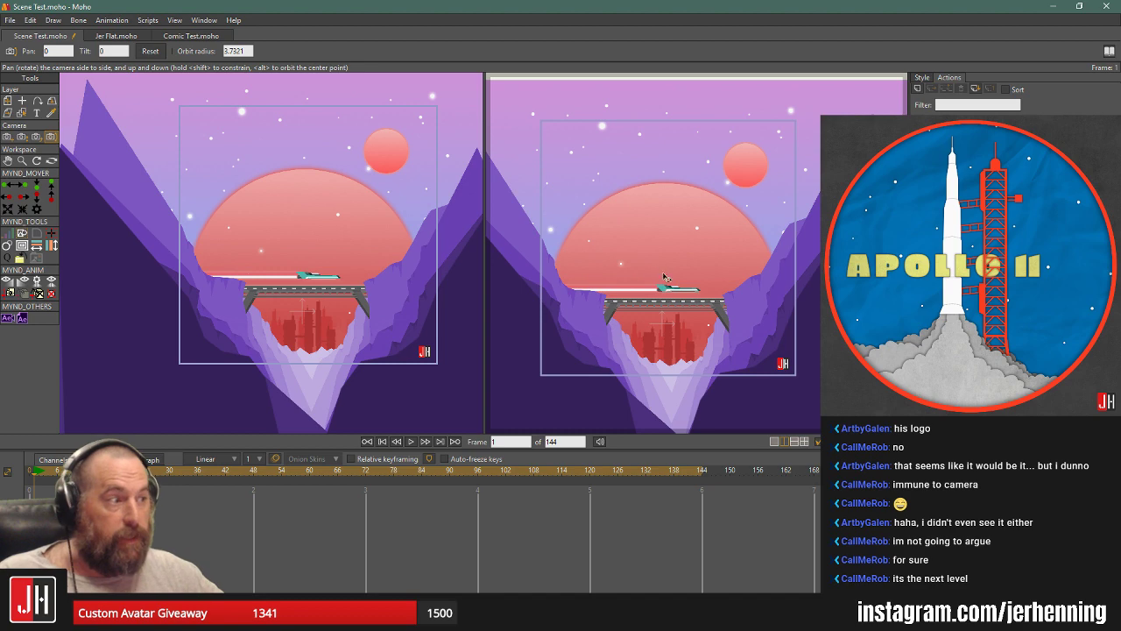
pyautogui.scroll(6, 665, 277)
pyautogui.scroll(-6, 674, 286)
pyautogui.scroll(2, 693, 331)
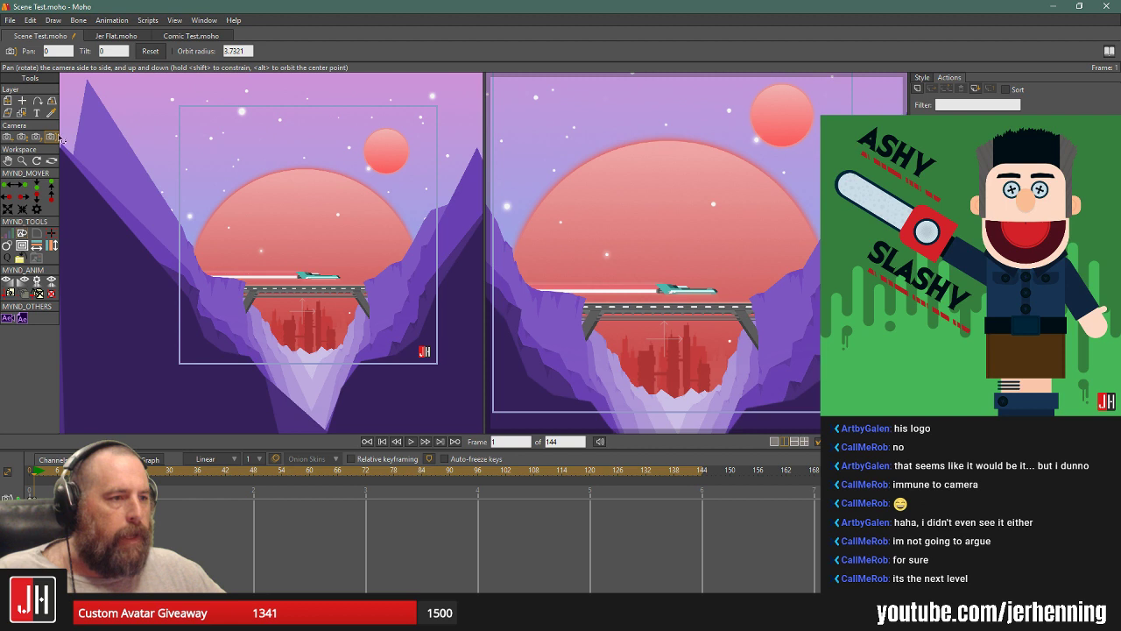
pyautogui.click(11, 138)
pyautogui.click(657, 204)
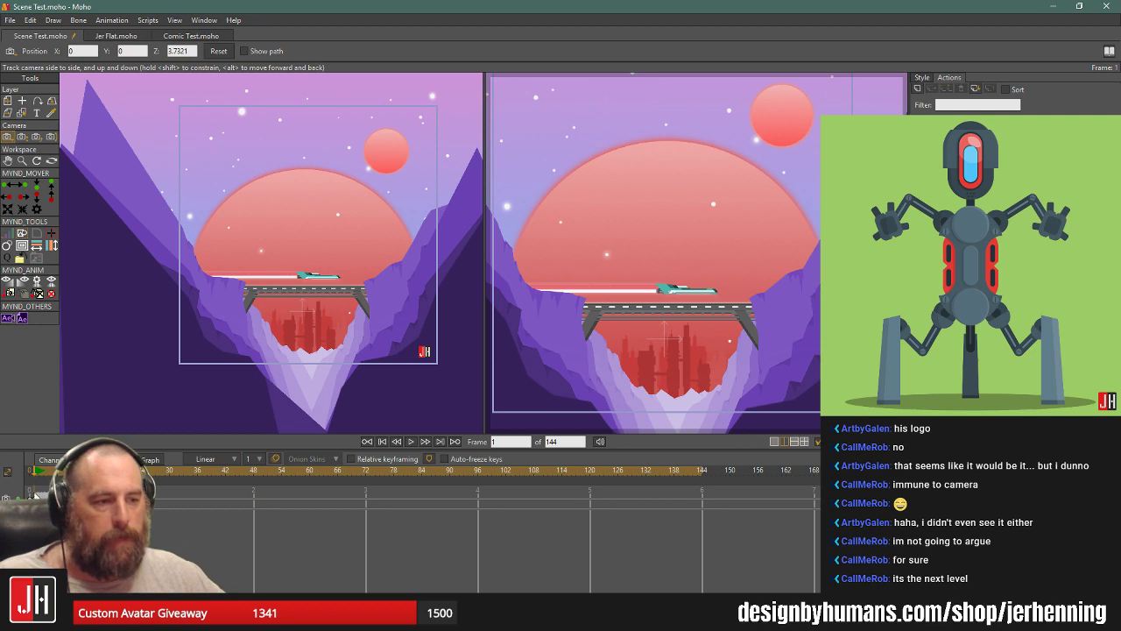
pyautogui.click(701, 471)
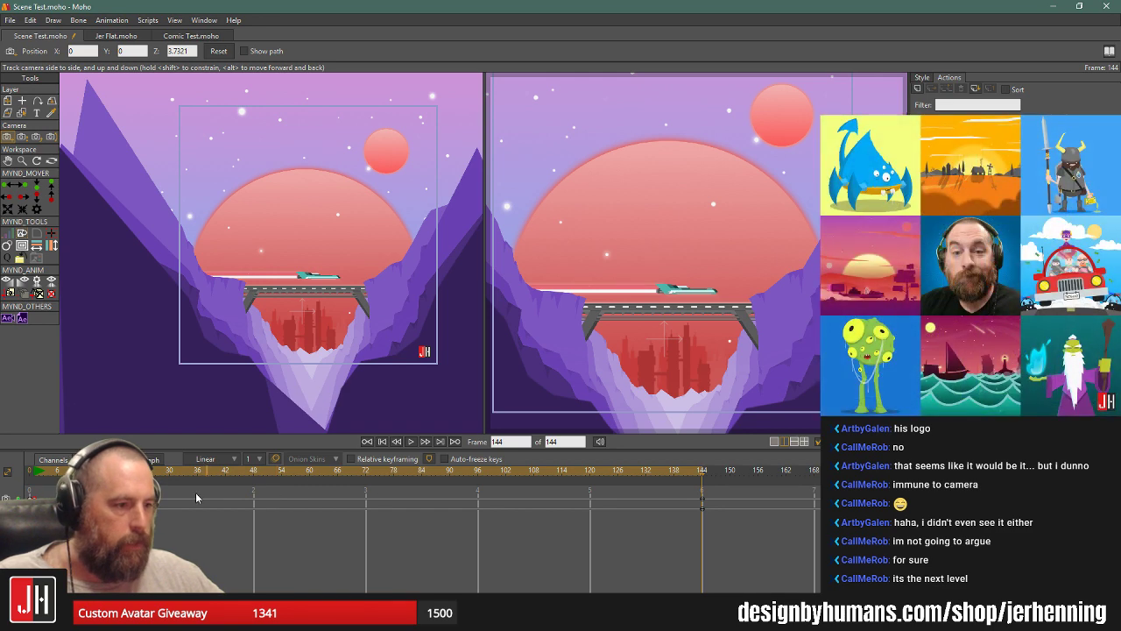
# Try tracking the camera at frame 72 to about X 0.026, Y -0.133, and undo the move.
pyautogui.click(253, 475)
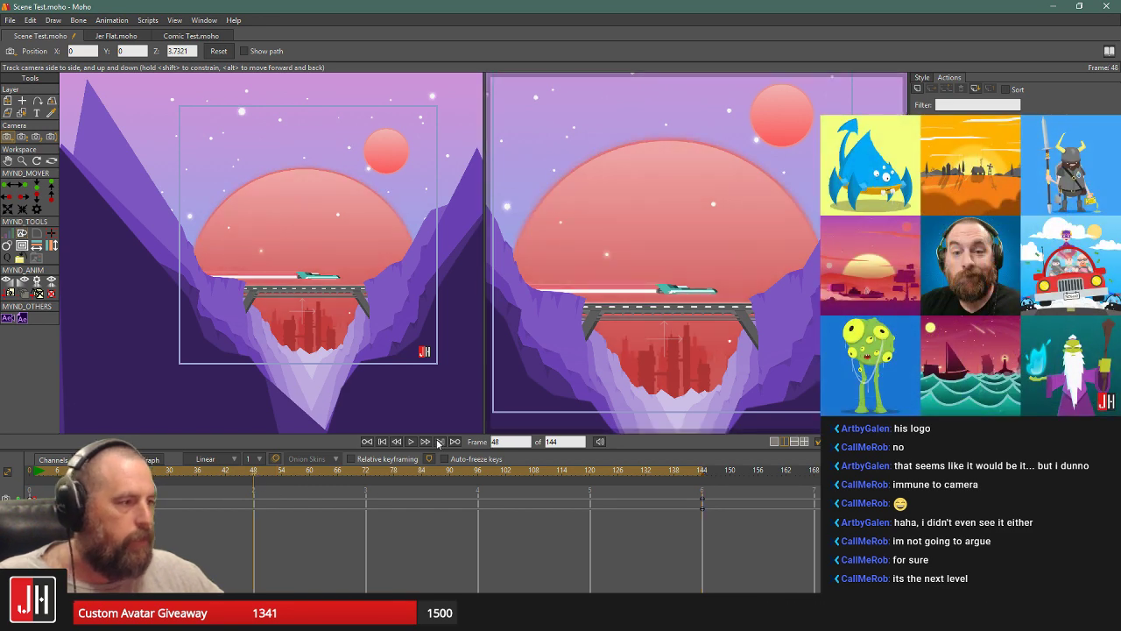
pyautogui.click(52, 137)
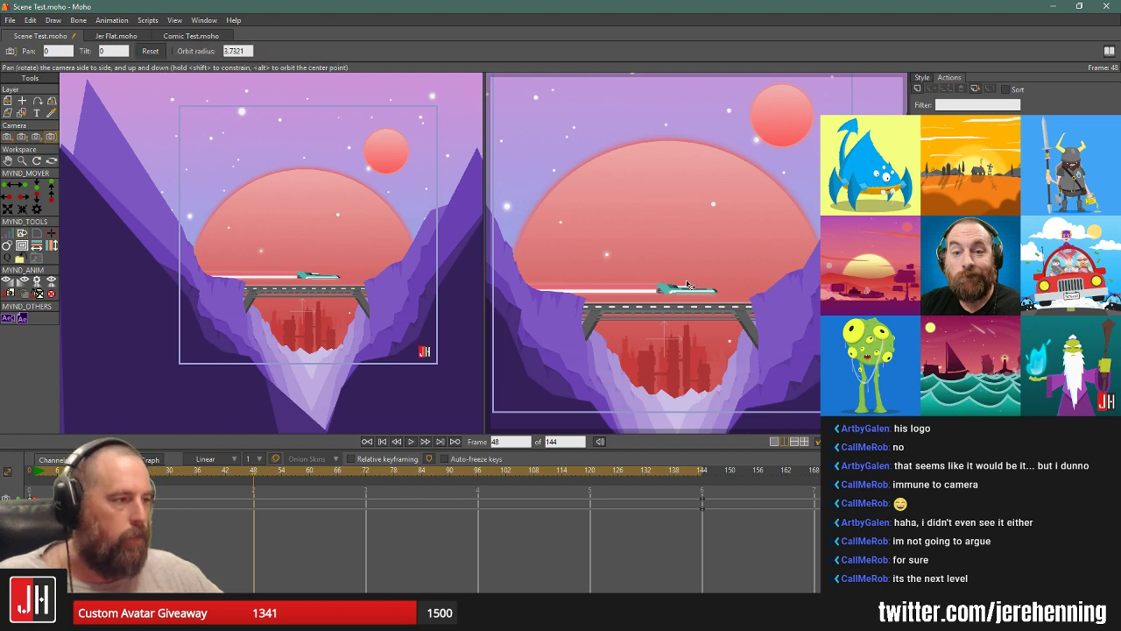
pyautogui.click(367, 473)
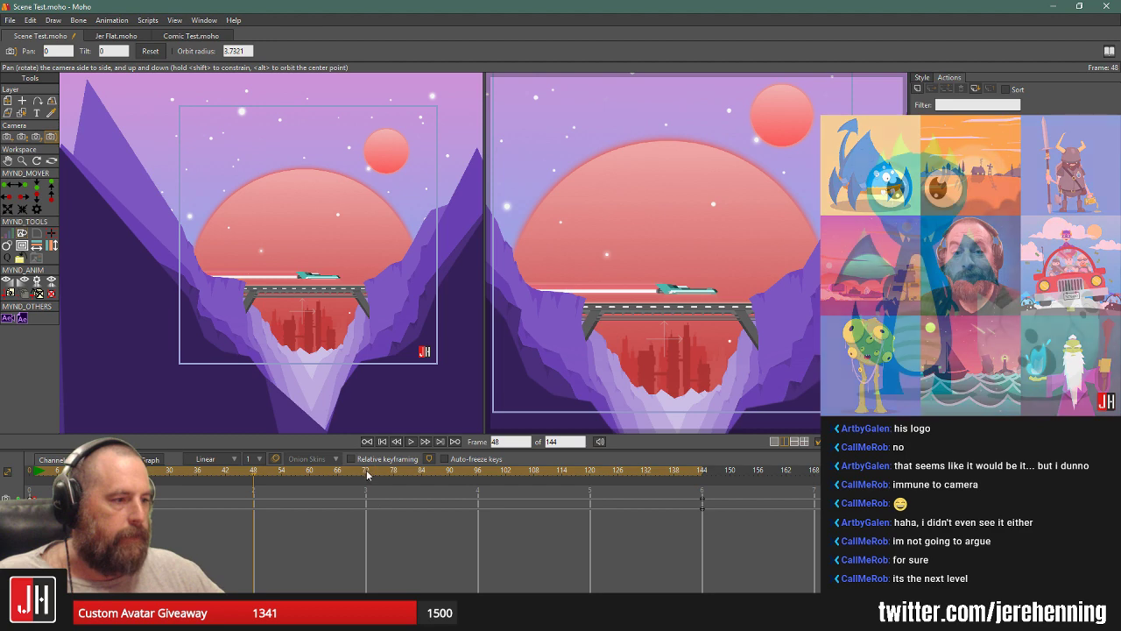
pyautogui.click(9, 143)
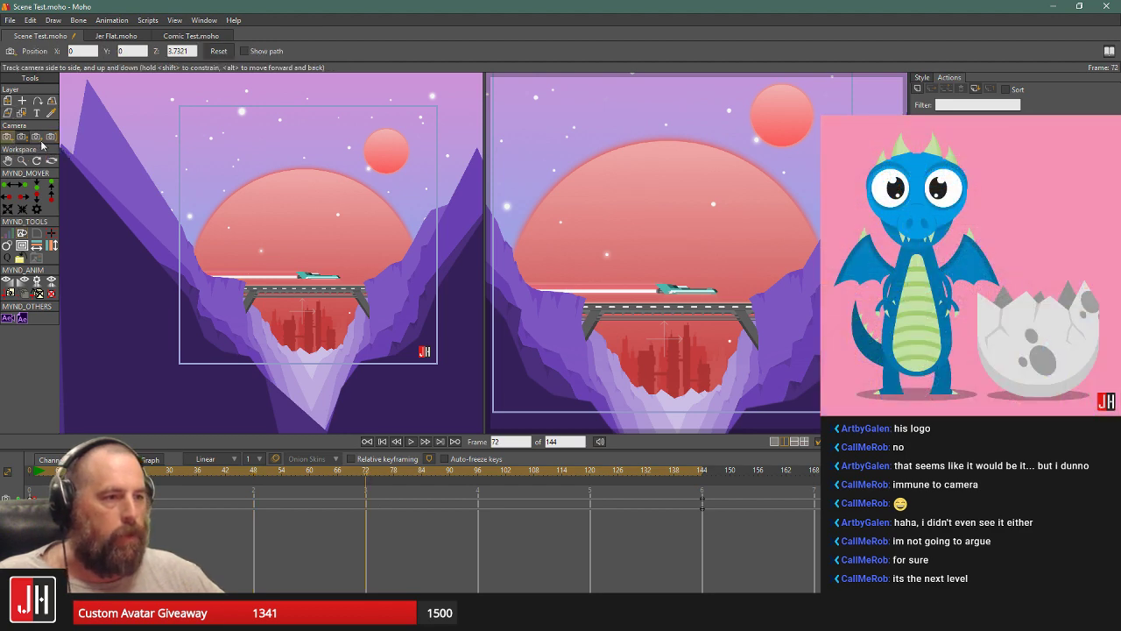
pyautogui.moveTo(654, 294); pyautogui.dragTo(646, 270)
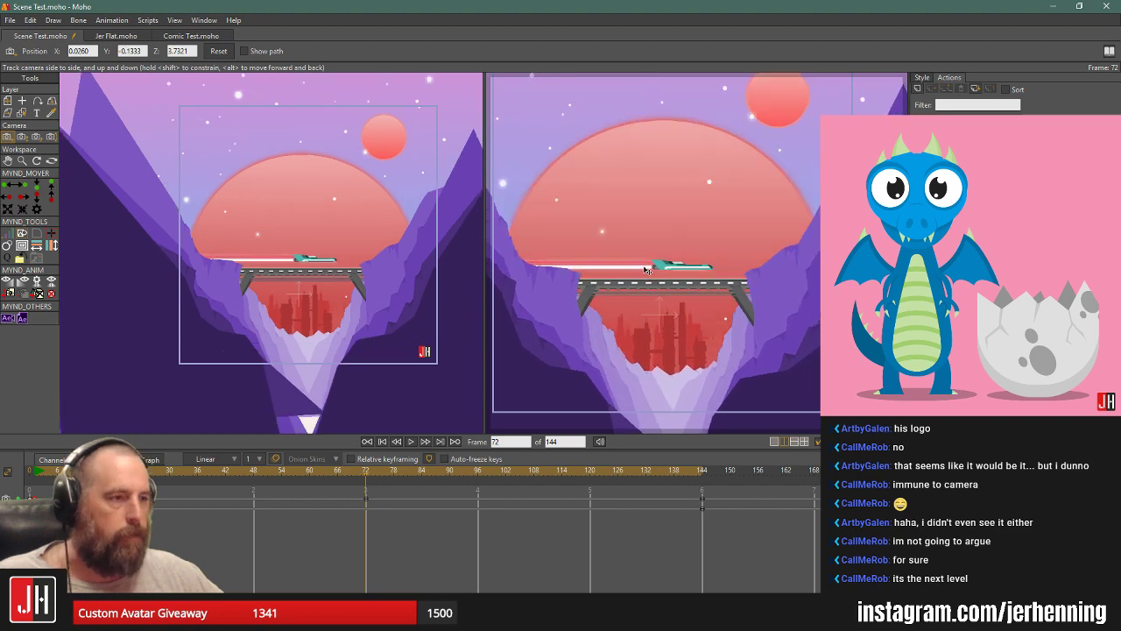
pyautogui.hotkey('ctrl', 'z')
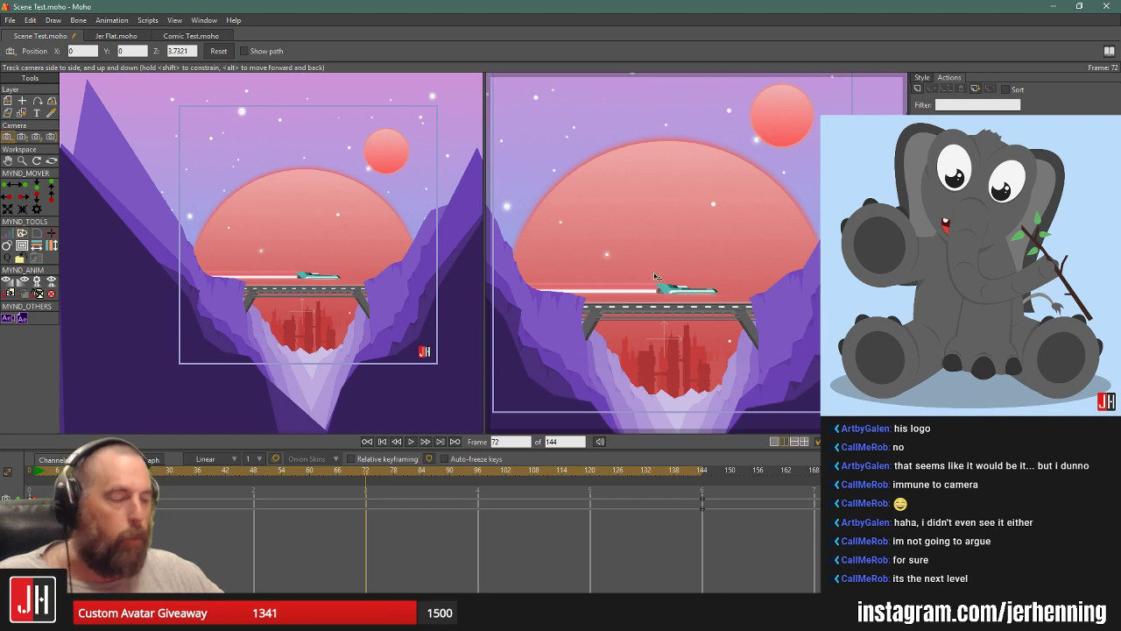
# Try pulling the camera back at frame 72 to about Z 4.25, and review the motion in playback.
pyautogui.moveTo(664, 283); pyautogui.dragTo(676, 234)
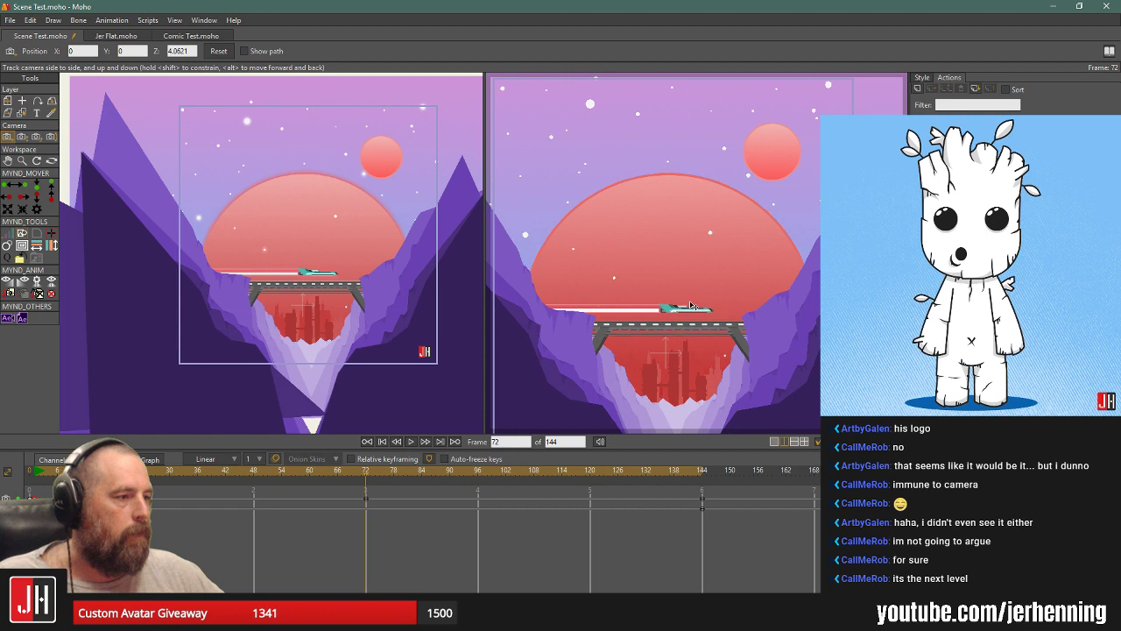
pyautogui.moveTo(690, 296); pyautogui.dragTo(714, 336)
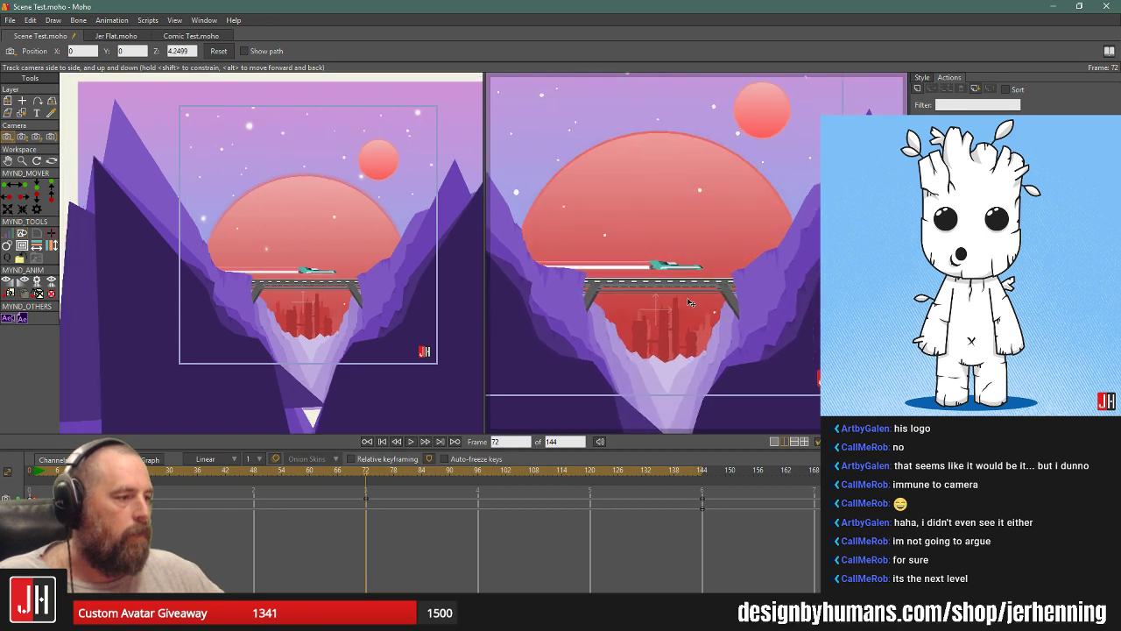
pyautogui.moveTo(692, 314); pyautogui.dragTo(687, 298)
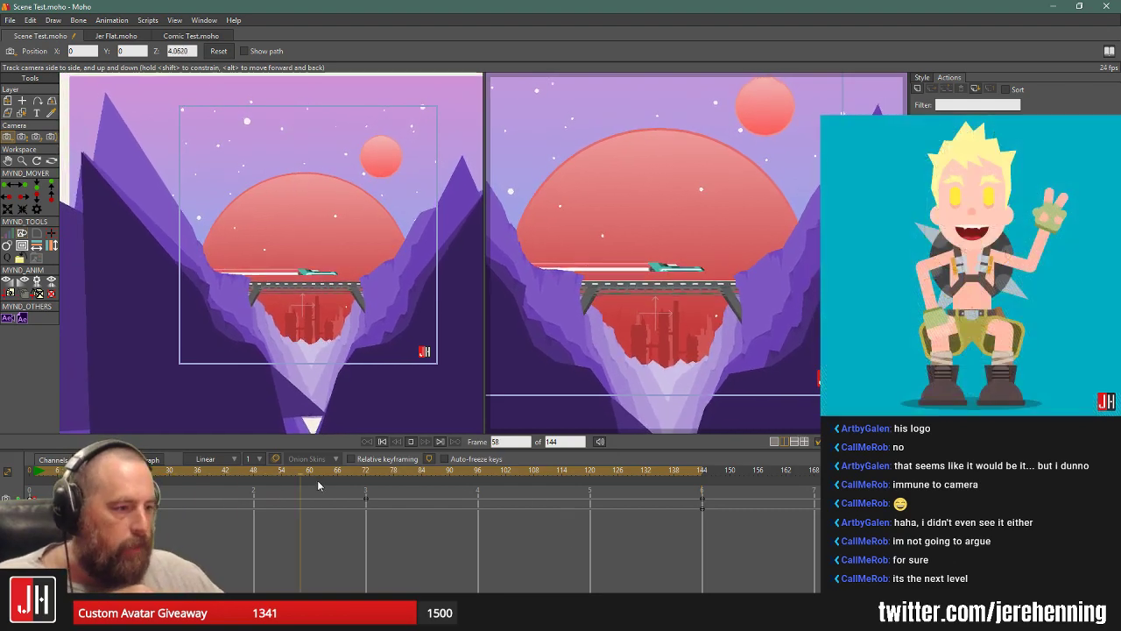
pyautogui.moveTo(343, 475); pyautogui.dragTo(254, 474)
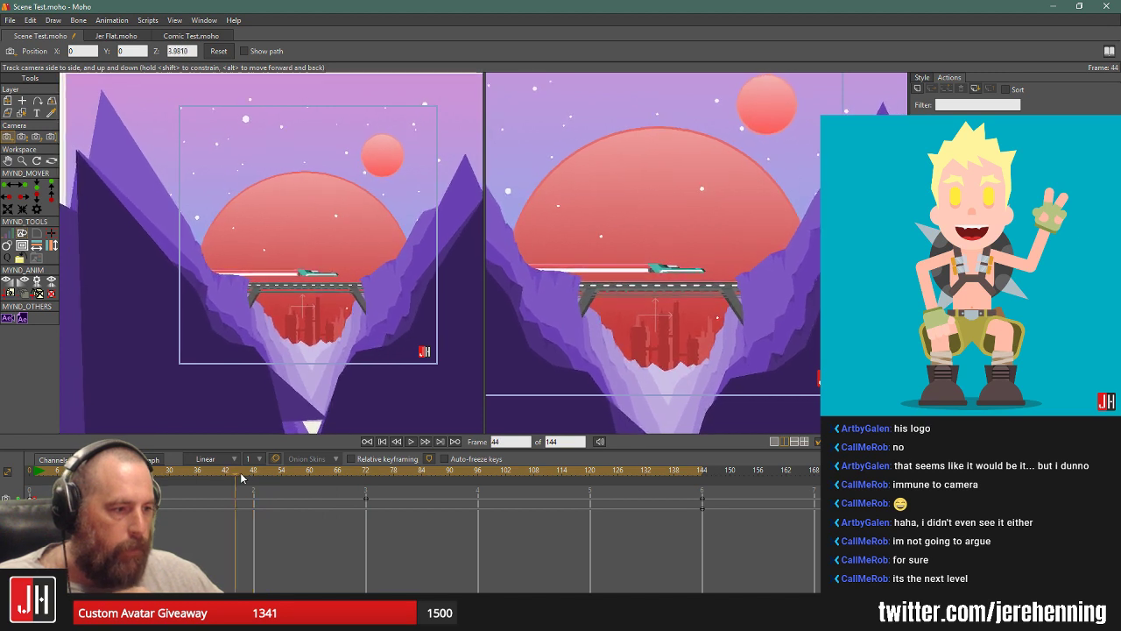
# Try orbiting the camera at frame 48 to about -9 pan and -0.6 tilt, play it, and undo both the orbit and the frame 72 pull-back.
pyautogui.click(51, 137)
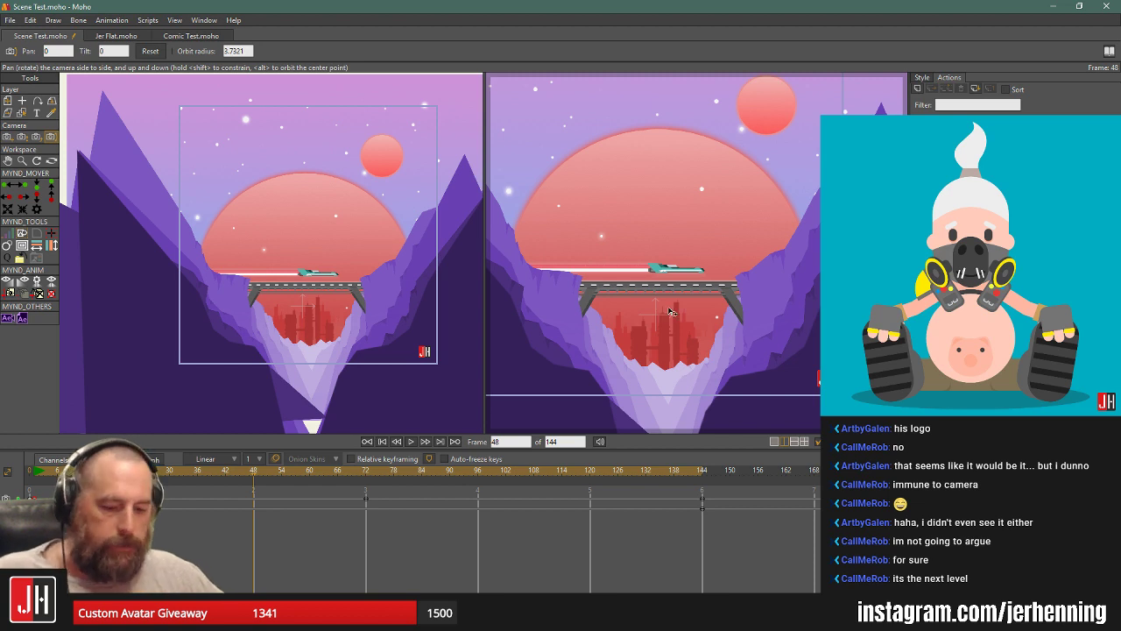
pyautogui.moveTo(666, 308); pyautogui.dragTo(670, 309)
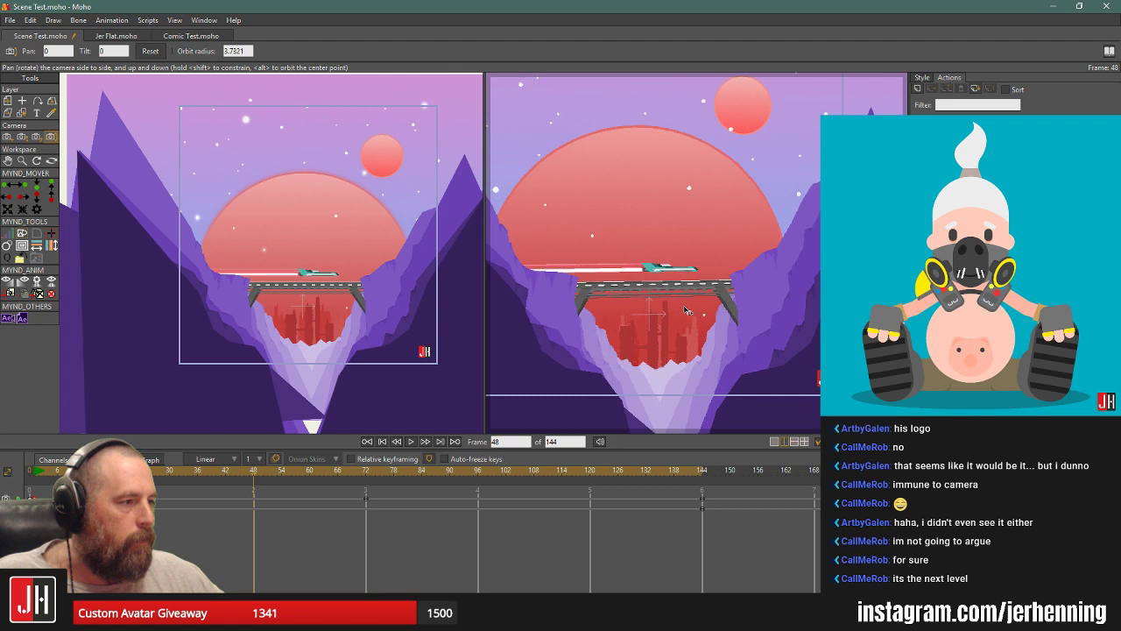
pyautogui.moveTo(688, 310); pyautogui.dragTo(688, 309)
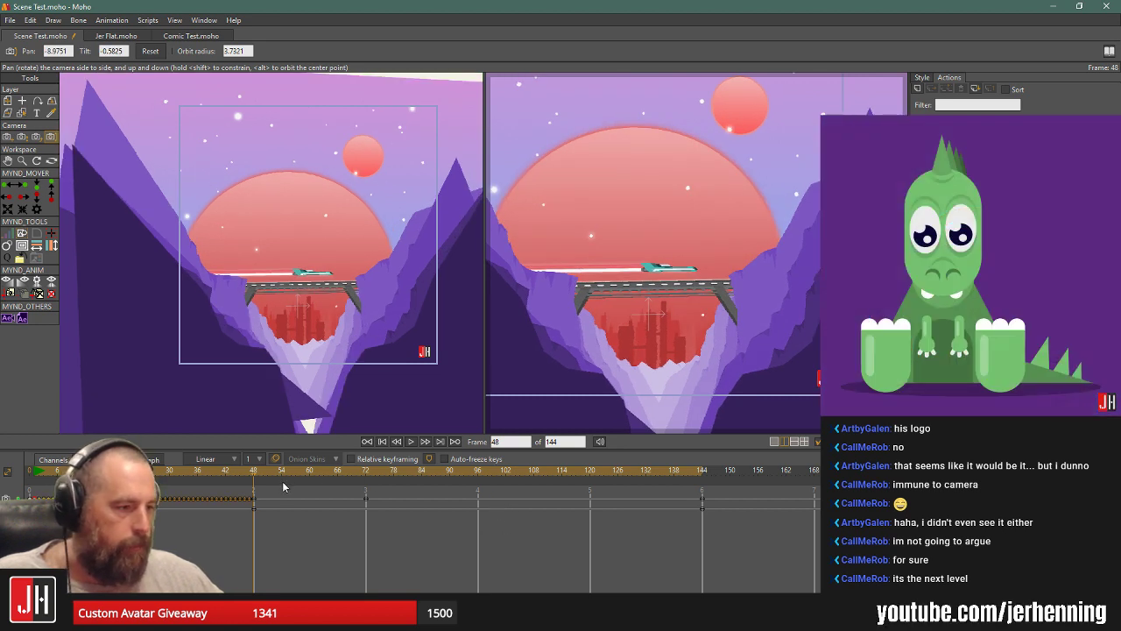
pyautogui.click(383, 445)
pyautogui.click(411, 441)
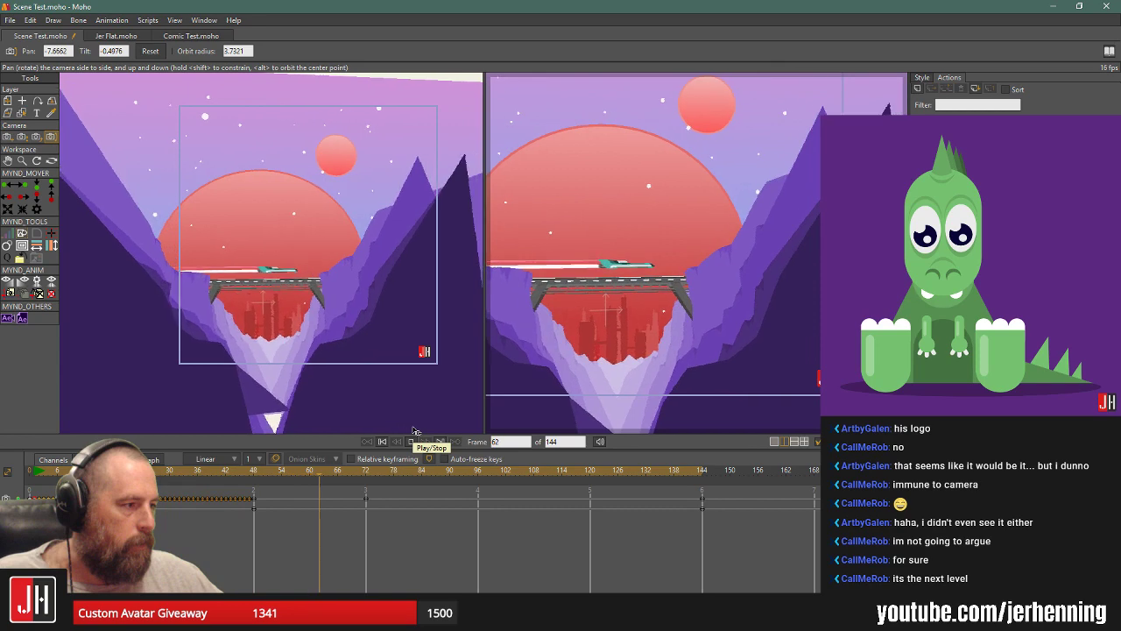
pyautogui.click(359, 474)
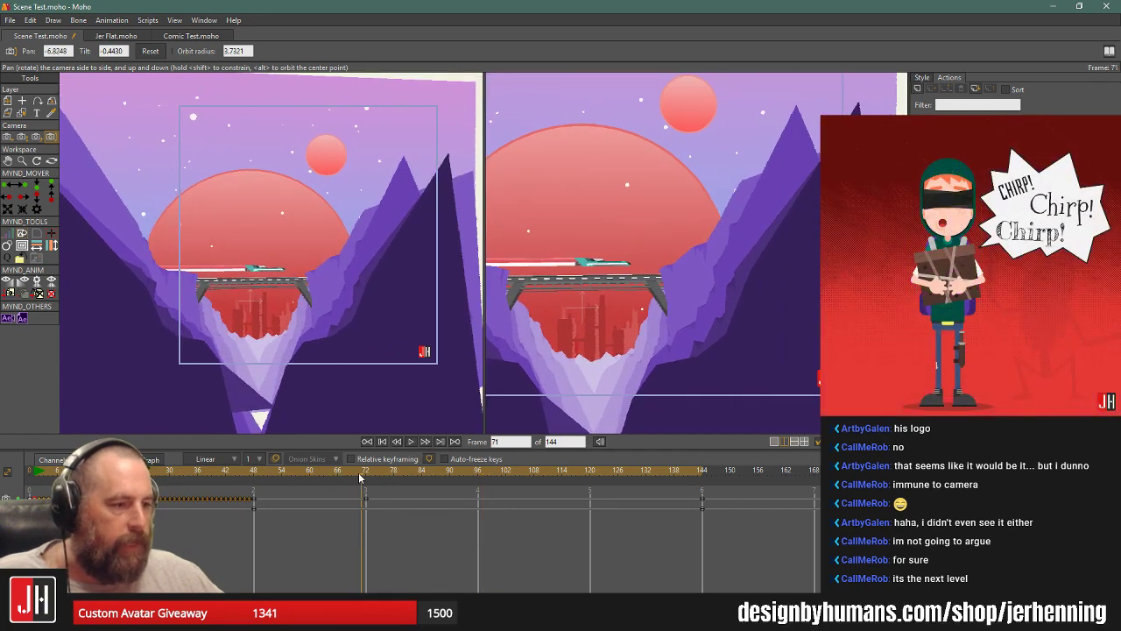
pyautogui.hotkey('ctrl', 'z')
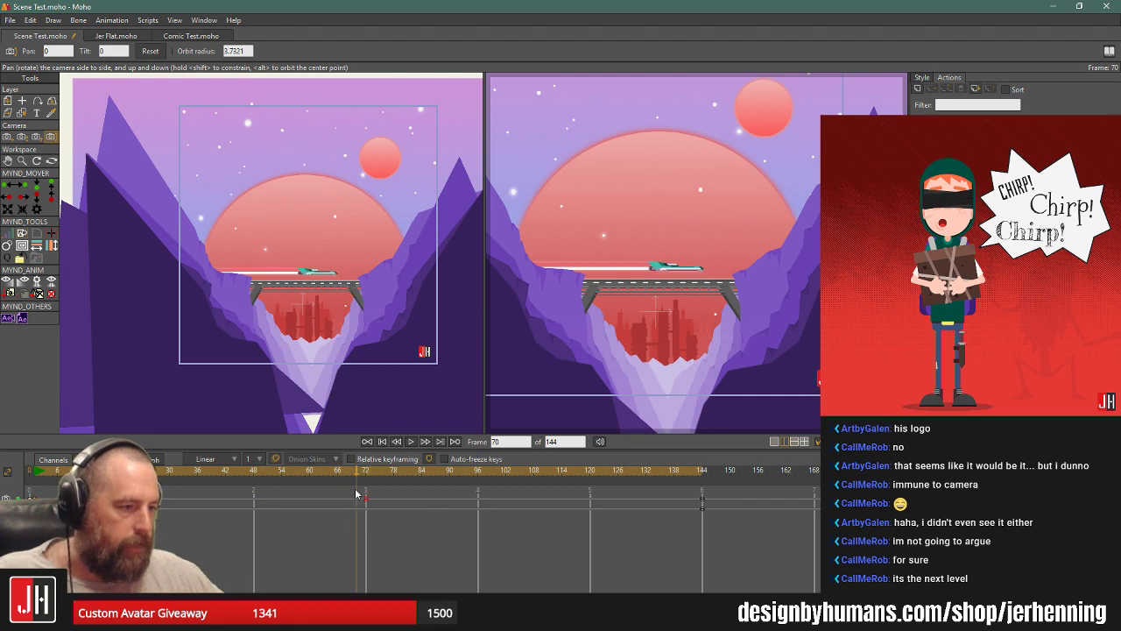
pyautogui.hotkey('ctrl', 'z')
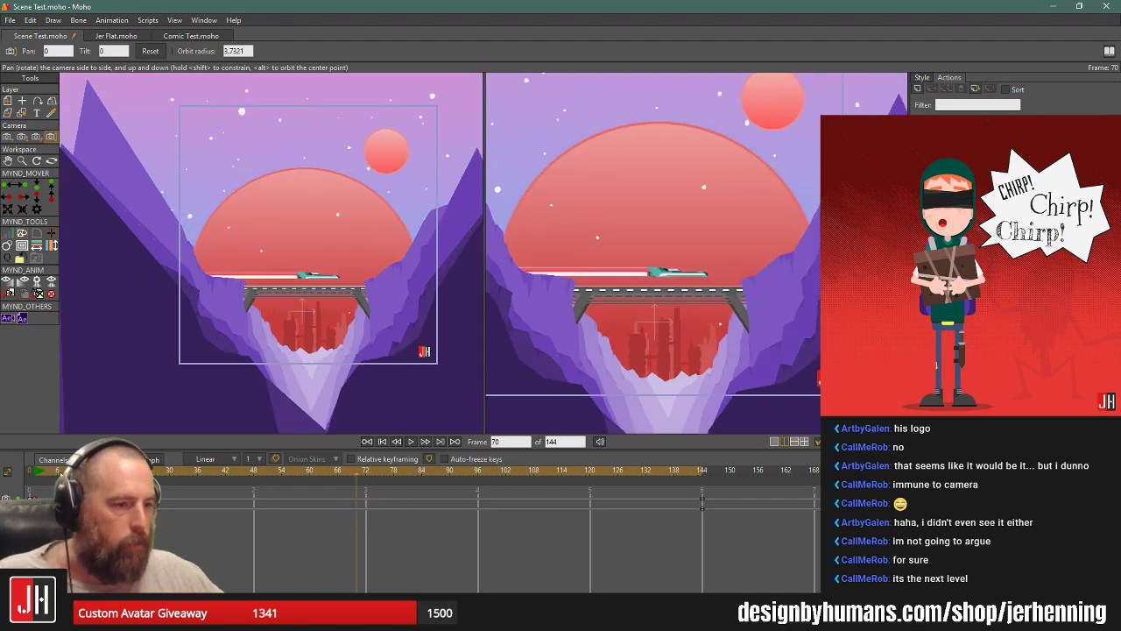
# Try orbiting the camera at frame 48 to about -12.2 pan and -1.2 tilt, and pull it back to about Z 3.98.
pyautogui.moveTo(329, 483); pyautogui.dragTo(247, 483)
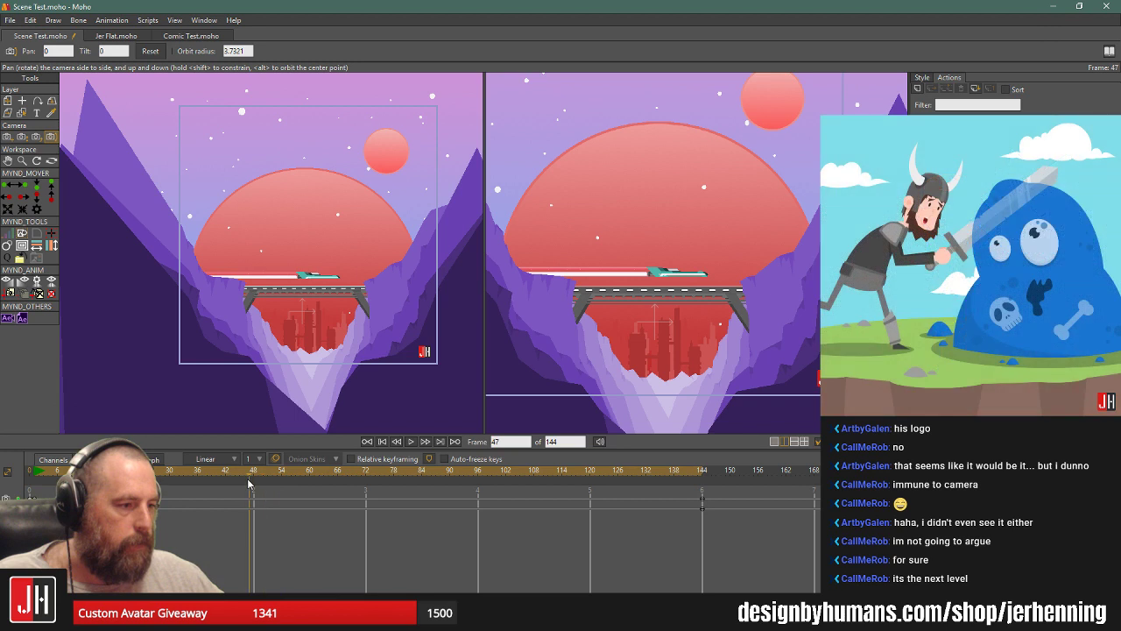
pyautogui.moveTo(689, 274); pyautogui.dragTo(568, 317)
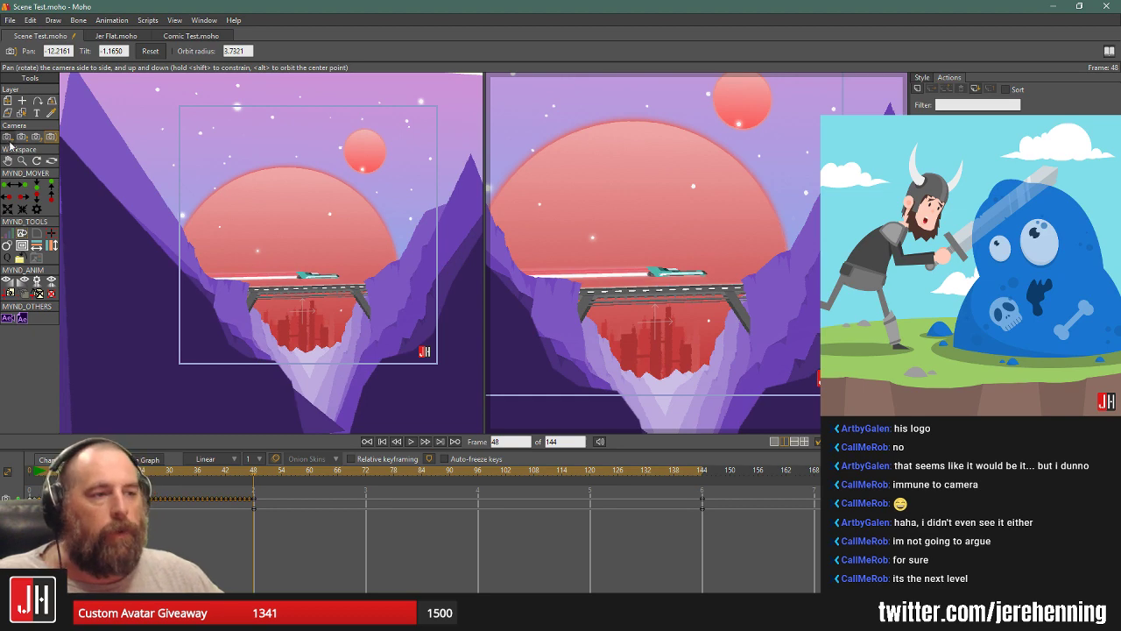
pyautogui.click(8, 137)
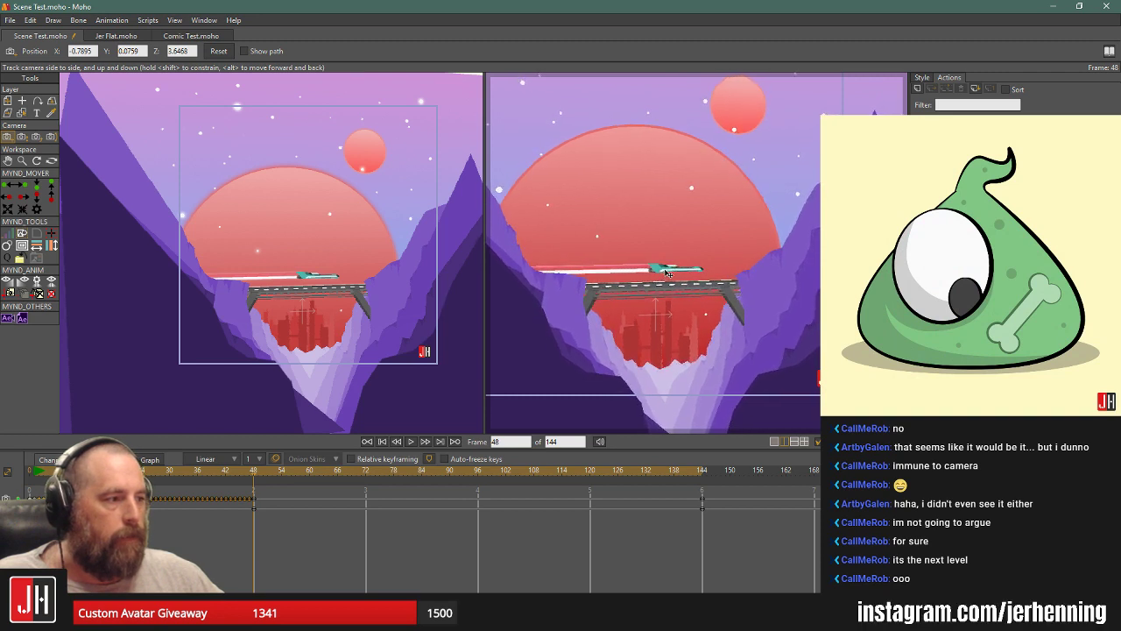
pyautogui.moveTo(667, 261); pyautogui.dragTo(652, 279)
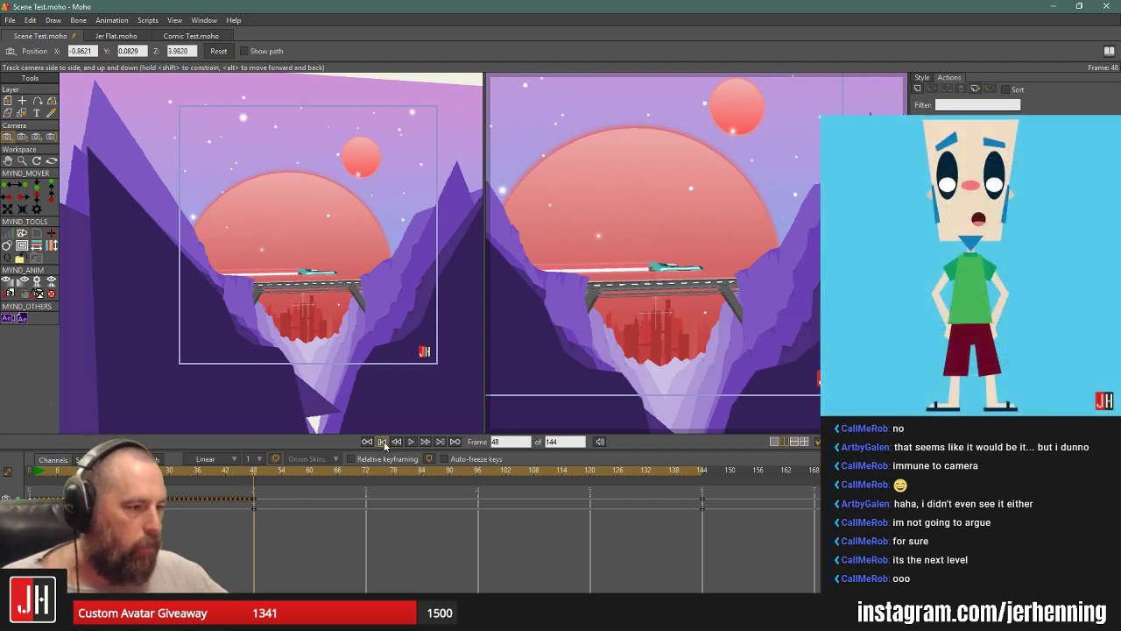
# Play the camera move from the start, and delete the camera keyframes at frame 48.
pyautogui.click(382, 441)
pyautogui.click(411, 441)
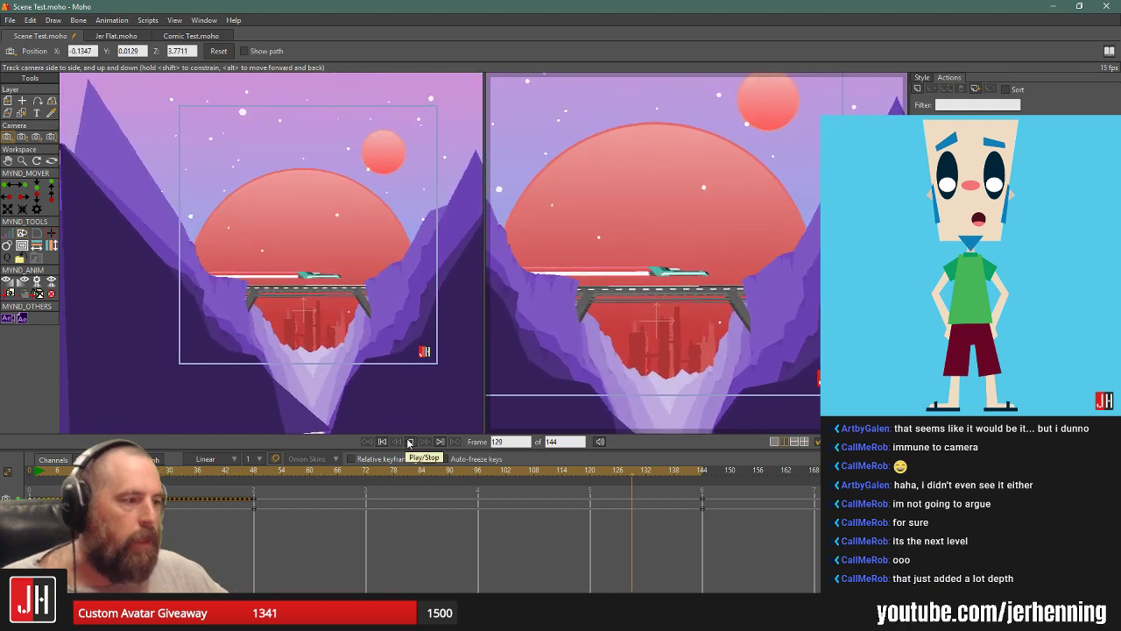
pyautogui.click(382, 442)
pyautogui.moveTo(336, 557); pyautogui.dragTo(35, 496)
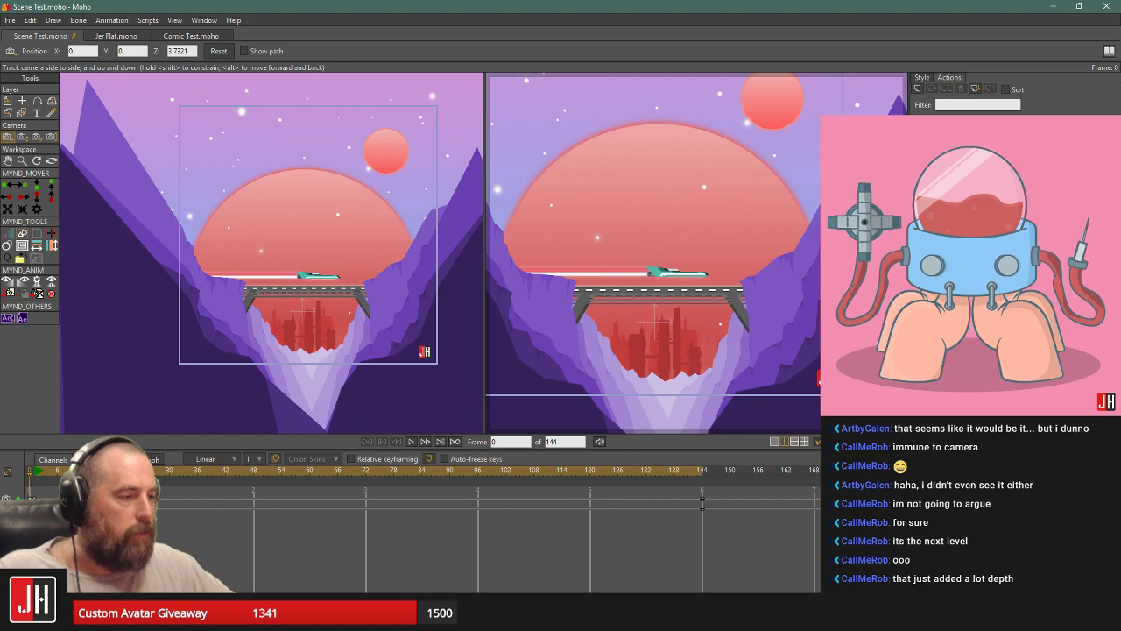
# Orbit the camera to about -13.2 pan and -2.2 tilt at frame 48, and about 12.6 pan and -10.8 tilt at frame 96.
pyautogui.click(366, 474)
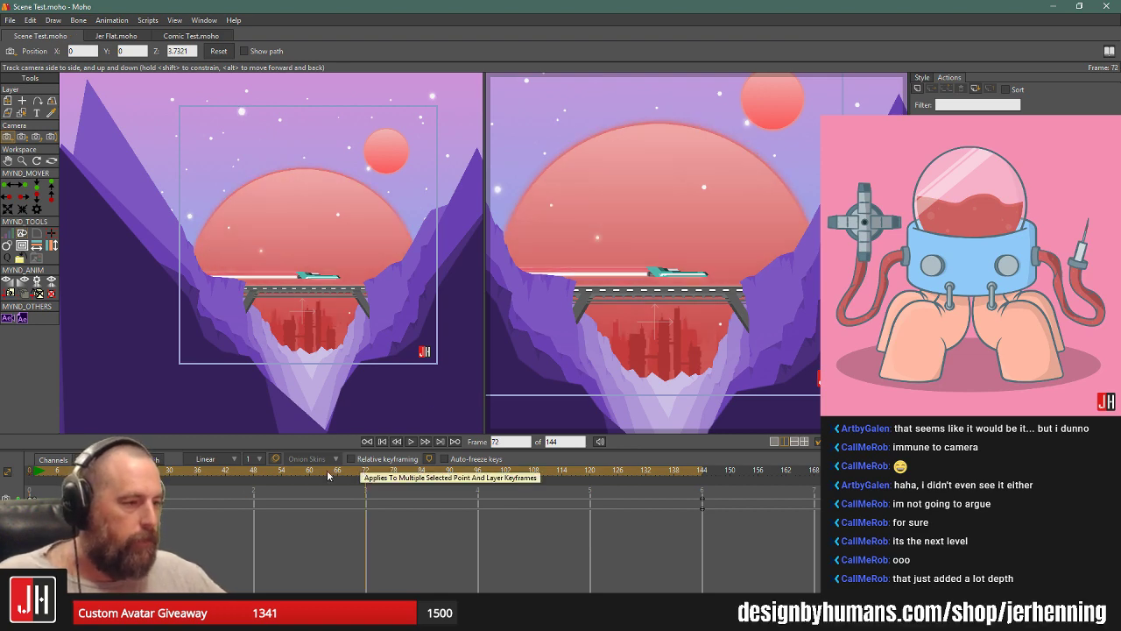
pyautogui.click(50, 138)
pyautogui.moveTo(664, 272)
pyautogui.mouseDown()
pyautogui.moveTo(679, 271)
pyautogui.moveTo(659, 302)
pyautogui.moveTo(698, 265)
pyautogui.moveTo(661, 265)
pyautogui.moveTo(701, 280)
pyautogui.moveTo(682, 278)
pyautogui.mouseUp()
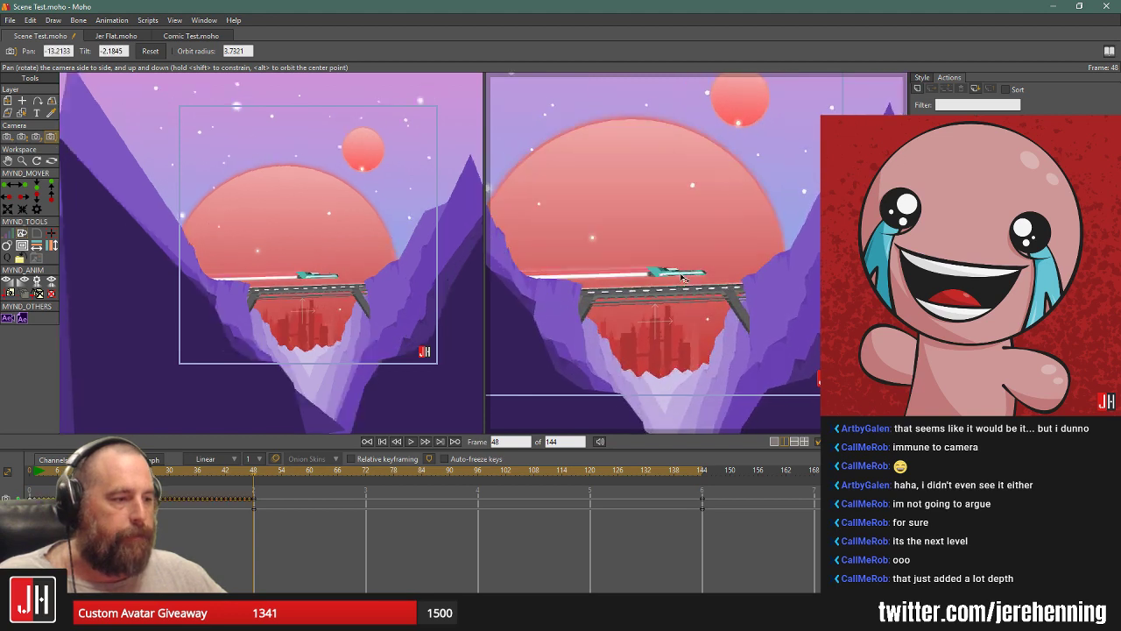
pyautogui.click(479, 476)
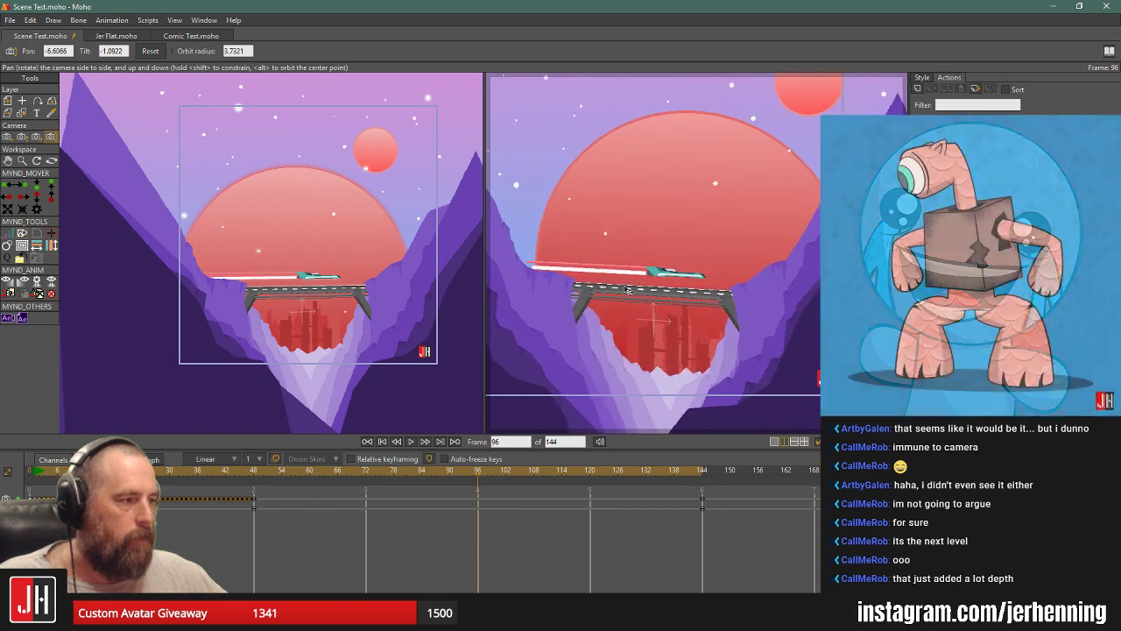
pyautogui.moveTo(634, 311); pyautogui.dragTo(542, 474)
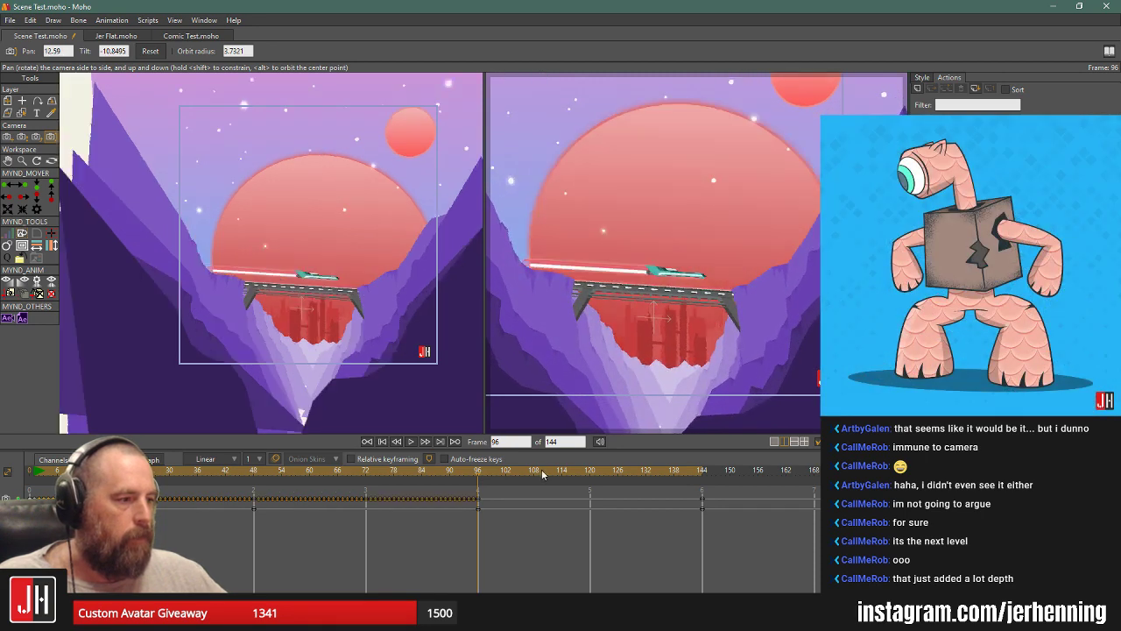
# Play the camera move from the start, and delete the camera keyframes at frames 48 and 96.
pyautogui.click(382, 442)
pyautogui.click(411, 441)
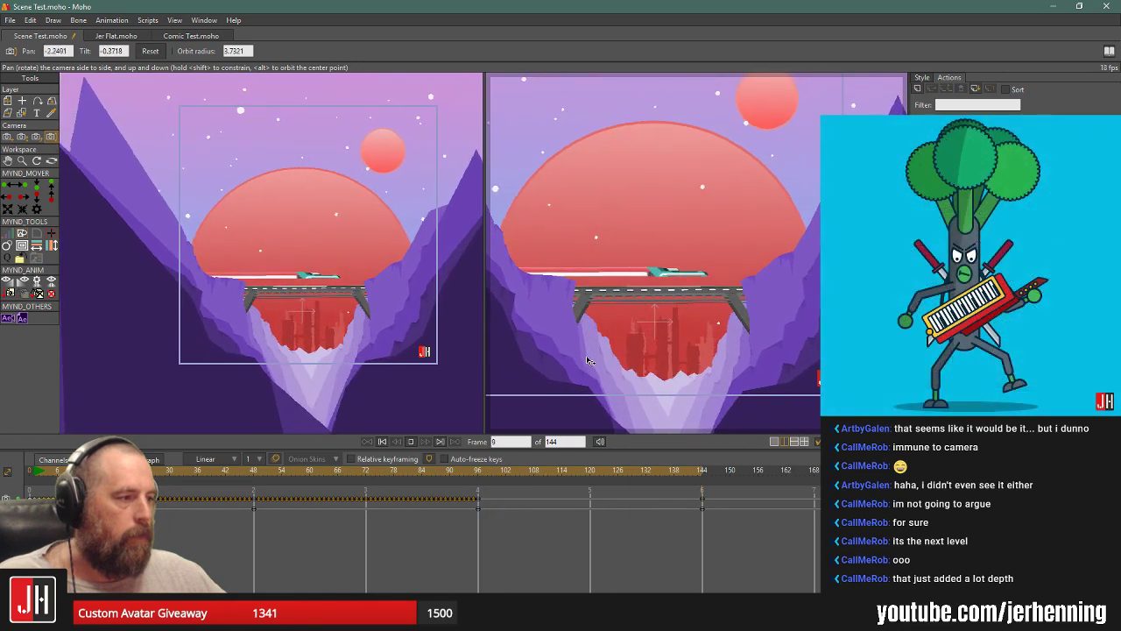
pyautogui.click(384, 442)
pyautogui.moveTo(532, 565); pyautogui.dragTo(38, 492)
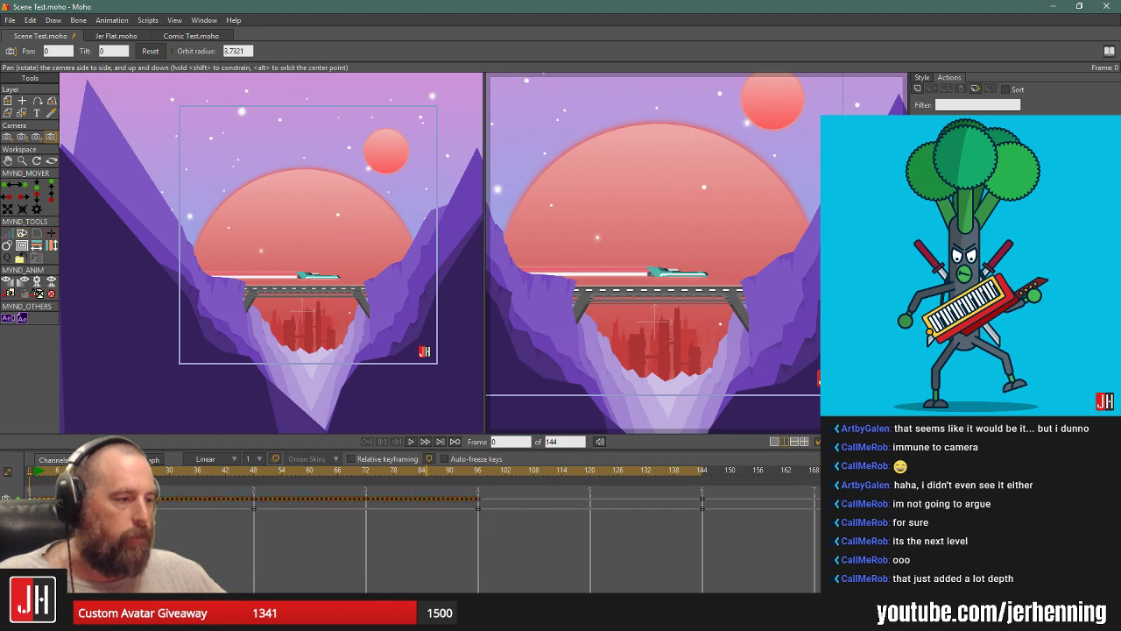
pyautogui.moveTo(539, 585); pyautogui.dragTo(40, 492)
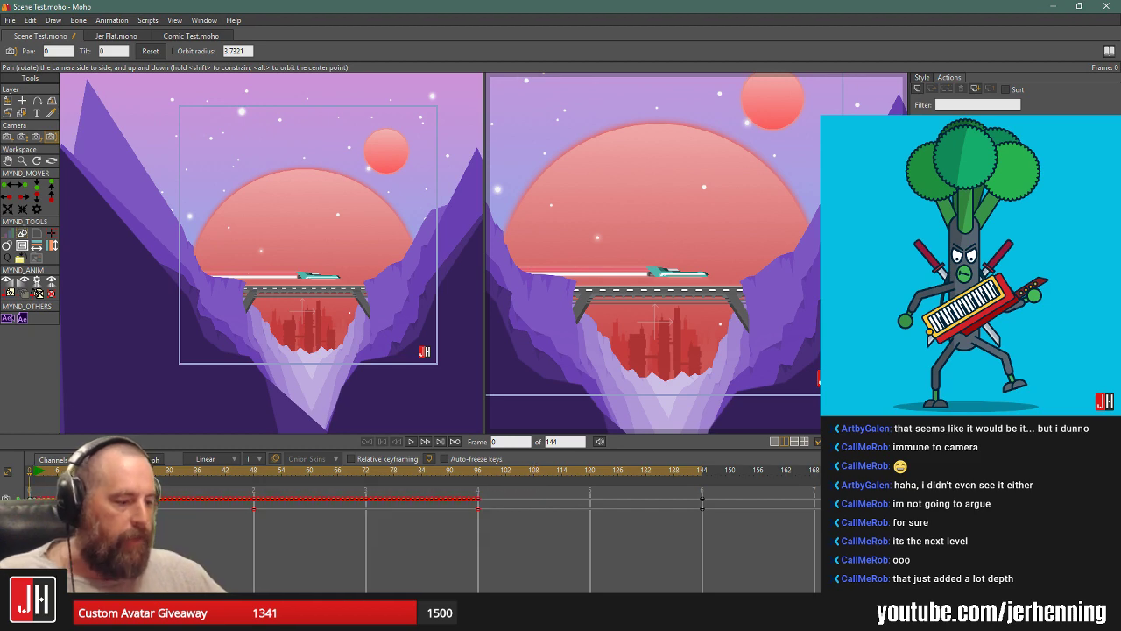
# Try orbiting the camera at frame 48 to about 14.2 pan and 0.15 tilt, and pull it back to about Z 3.93.
pyautogui.click(368, 472)
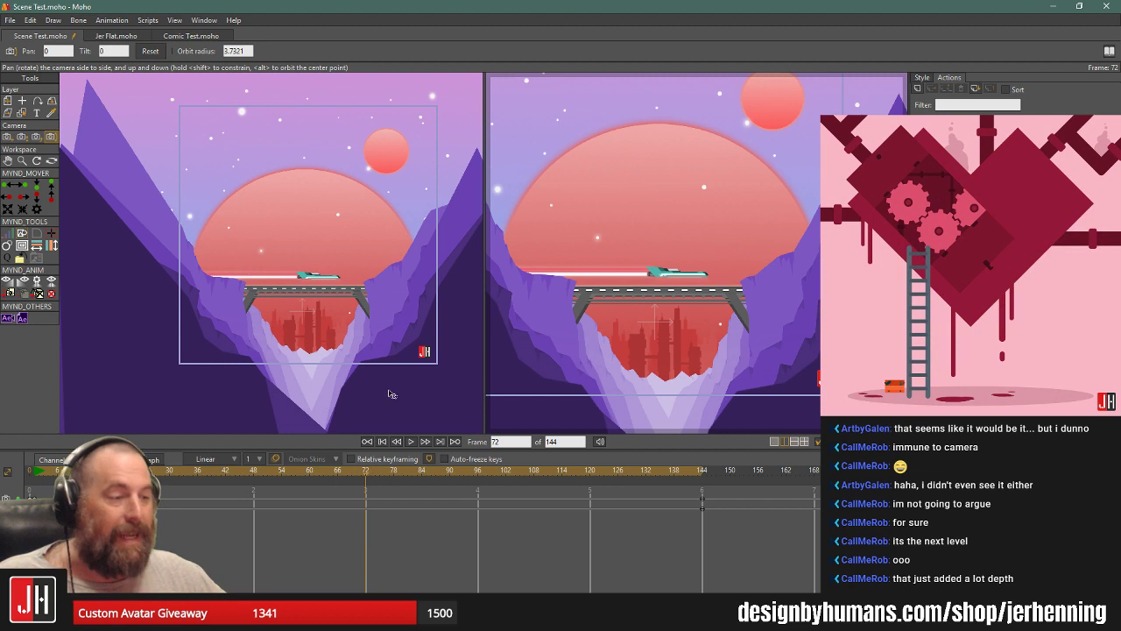
pyautogui.click(254, 471)
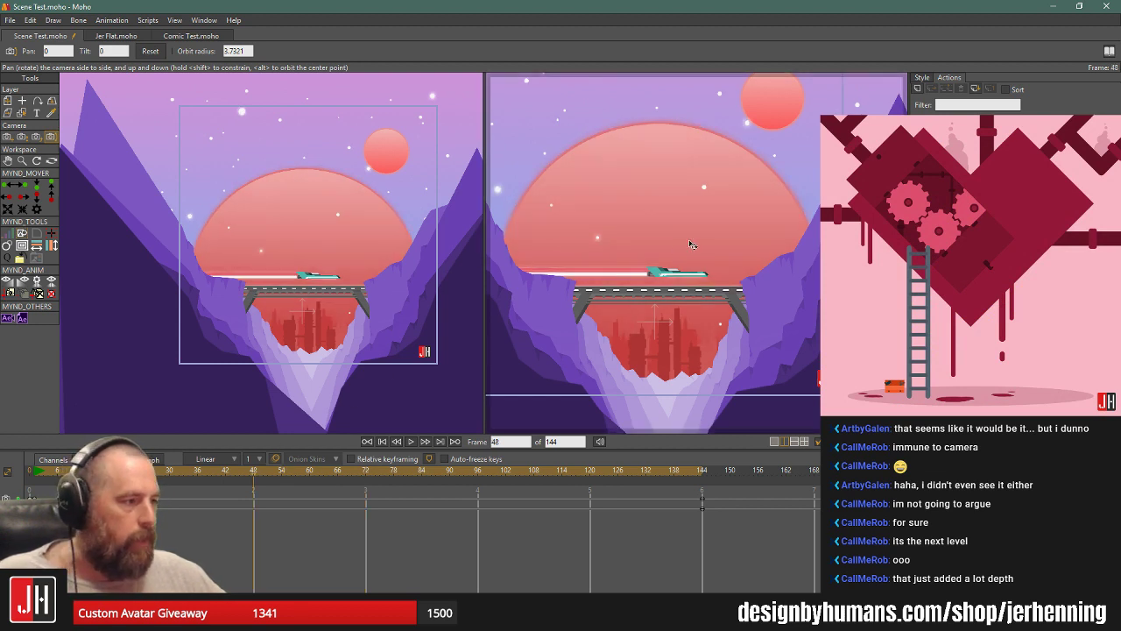
pyautogui.moveTo(689, 245); pyautogui.dragTo(634, 268)
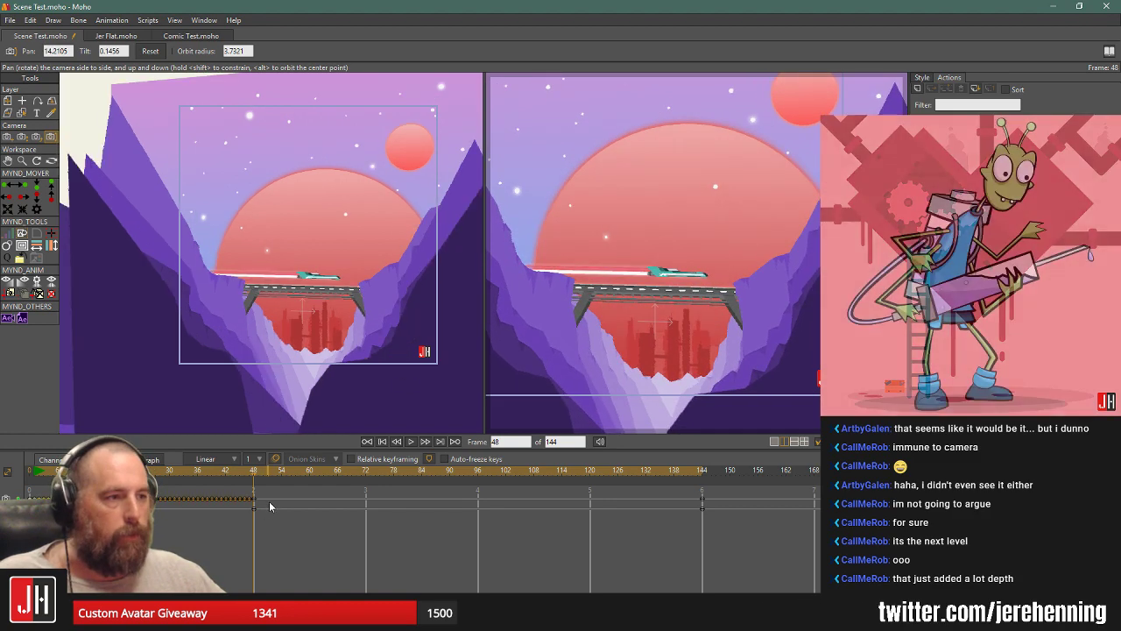
pyautogui.click(6, 138)
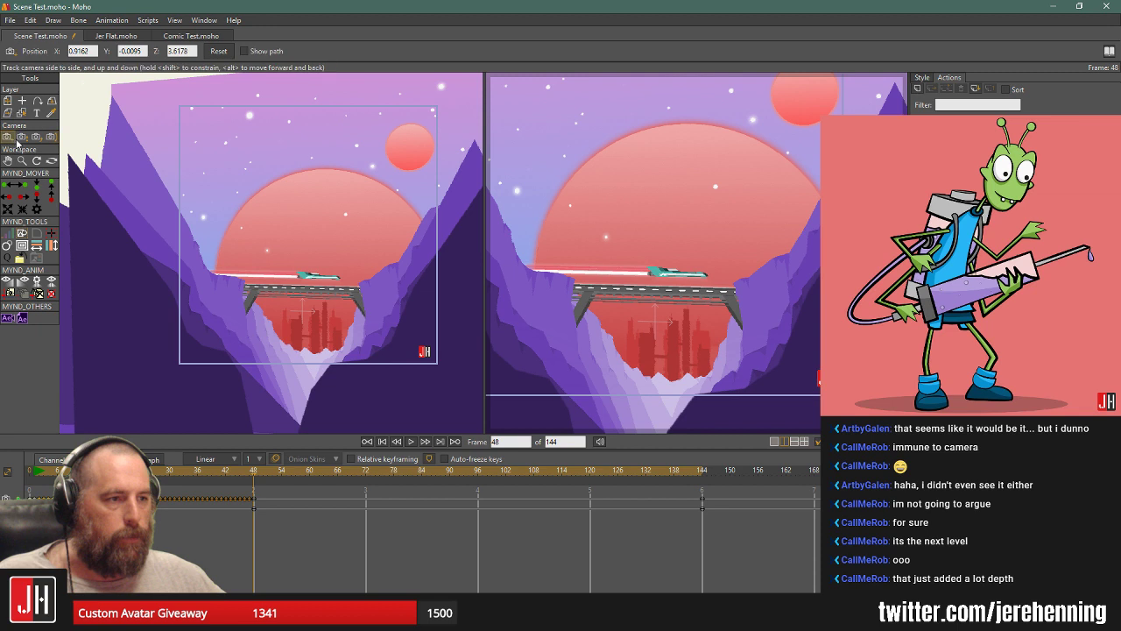
pyautogui.moveTo(716, 312); pyautogui.dragTo(747, 254)
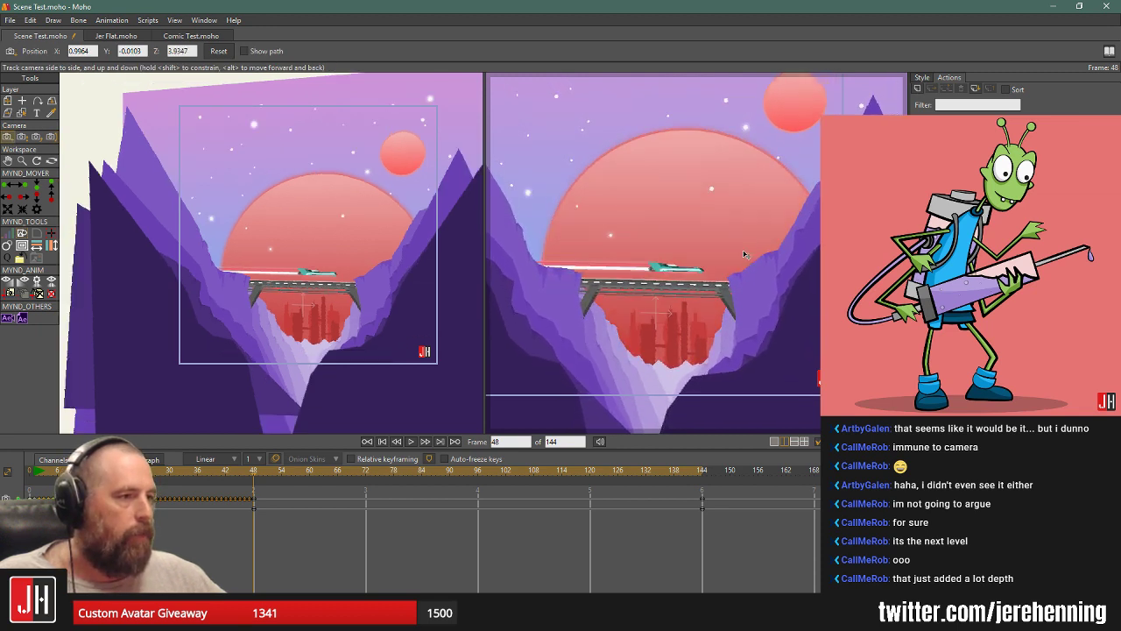
# Play and scrub through the pulled-back orbit, and delete its camera keyframes at frame 48.
pyautogui.click(411, 442)
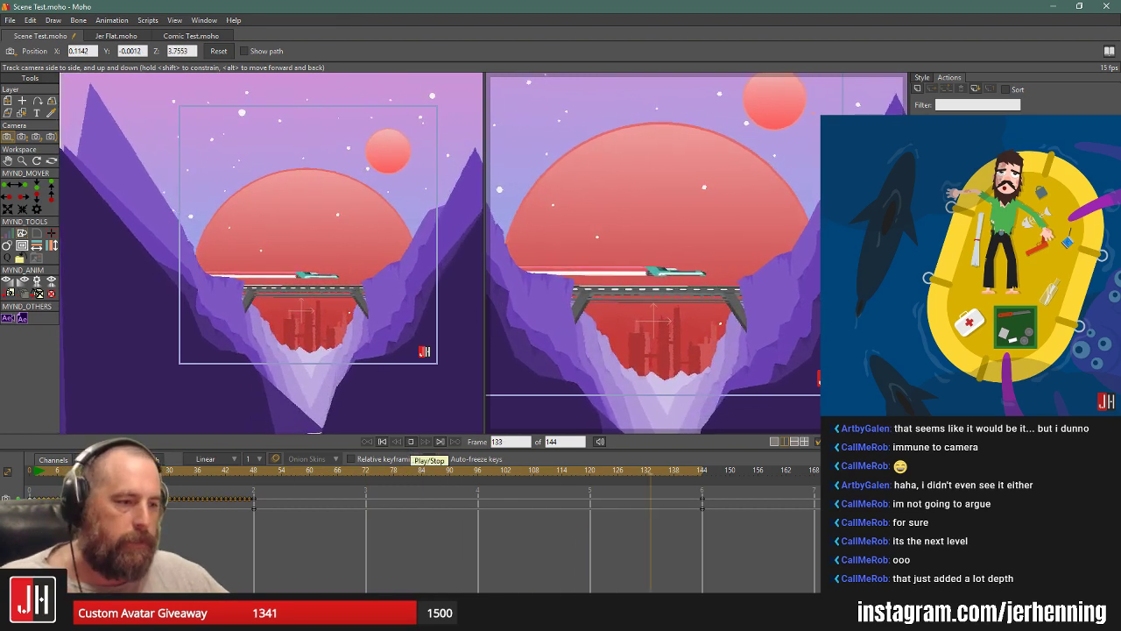
pyautogui.click(31, 473)
pyautogui.moveTo(40, 474); pyautogui.dragTo(165, 478)
pyautogui.moveTo(294, 552); pyautogui.dragTo(159, 496)
# Try pulling the camera back to about Z 4.14 at frame 48, play it, and move that keyframe to frame 24.
pyautogui.click(253, 478)
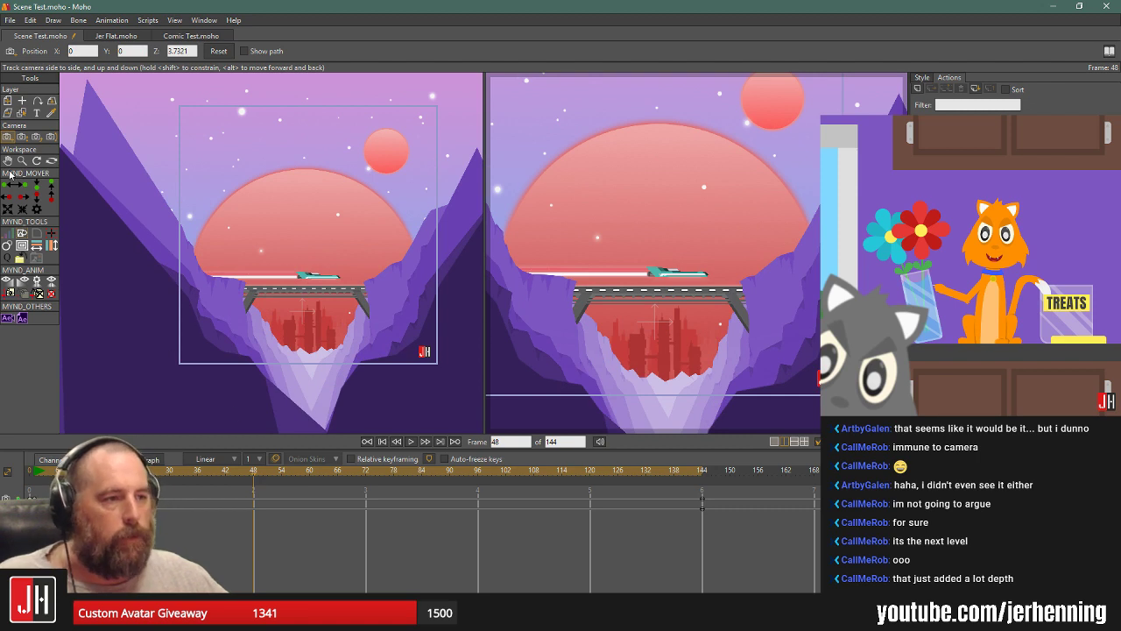
pyautogui.click(22, 137)
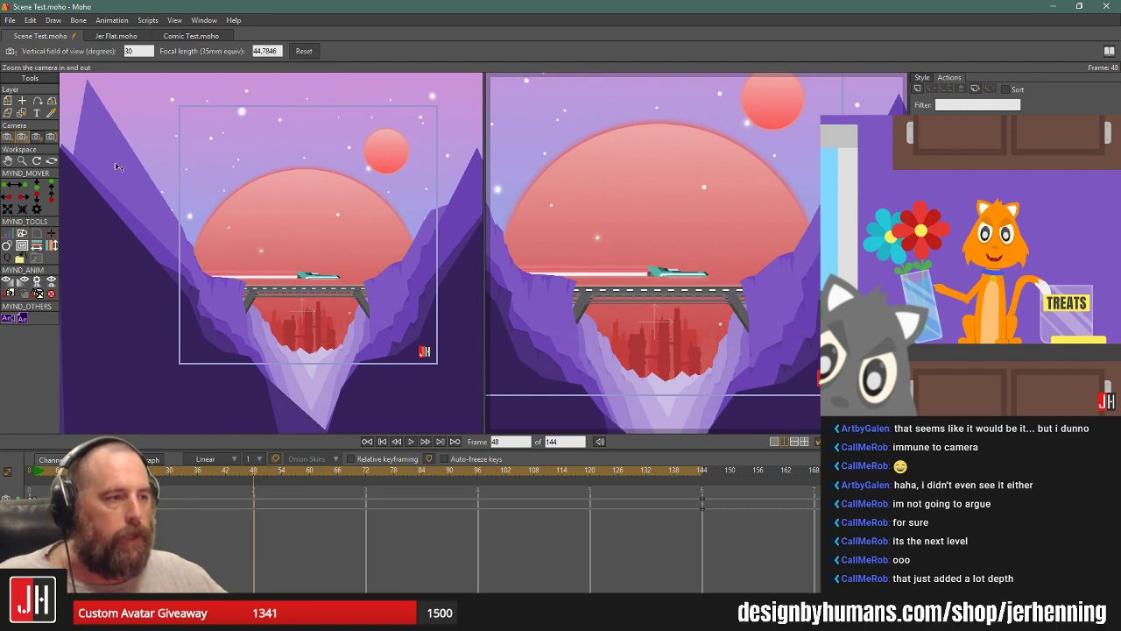
pyautogui.click(6, 137)
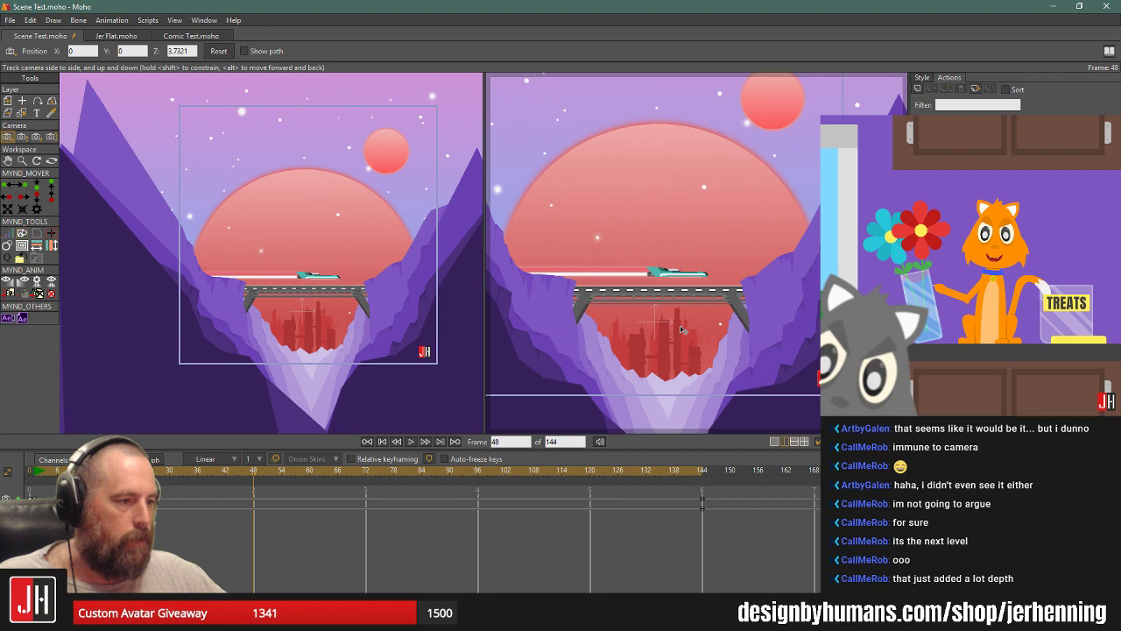
pyautogui.moveTo(680, 329); pyautogui.dragTo(676, 257)
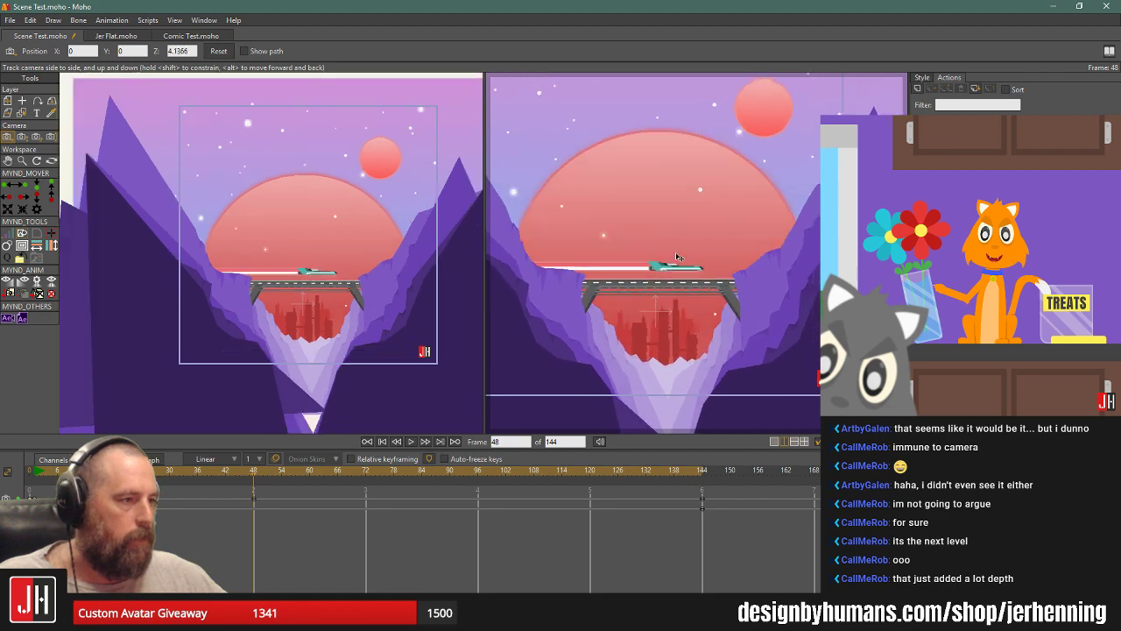
pyautogui.click(368, 442)
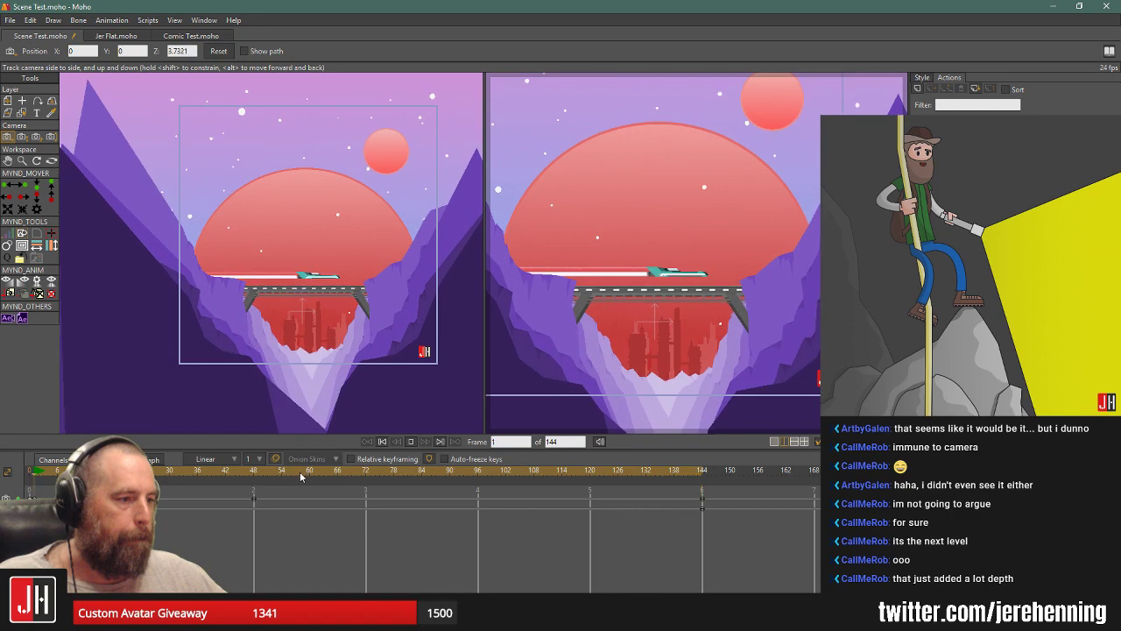
pyautogui.moveTo(262, 476); pyautogui.dragTo(141, 476)
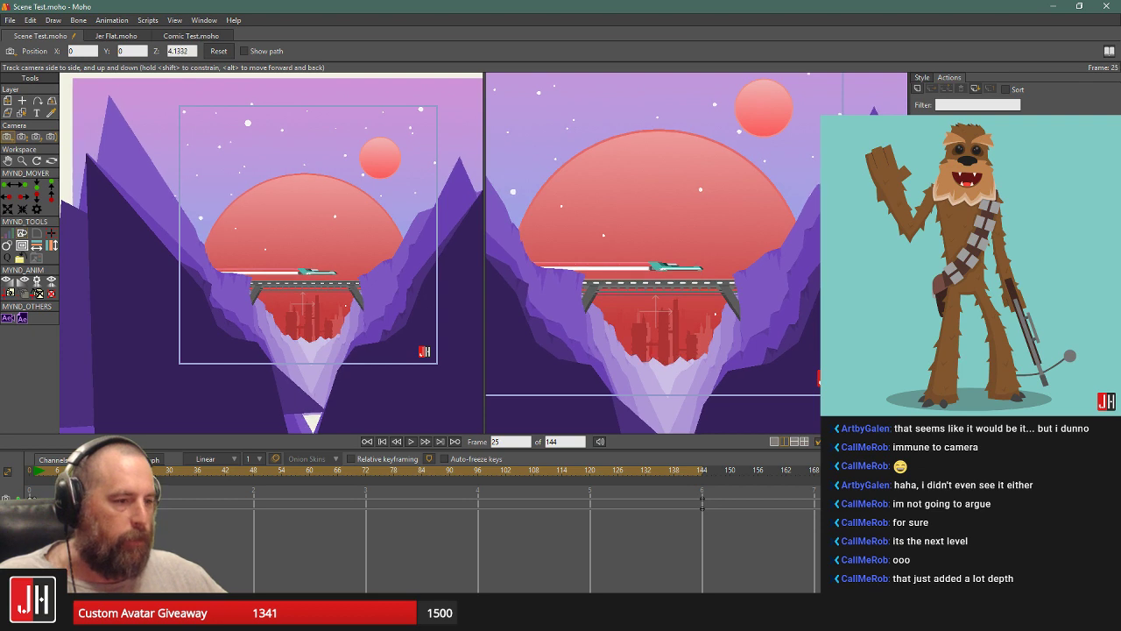
# Try orbiting the camera to about -12.2 pan and -0.15 tilt at frame 72, and about 7.4 pan and -0.19 tilt at frame 120.
pyautogui.click(367, 473)
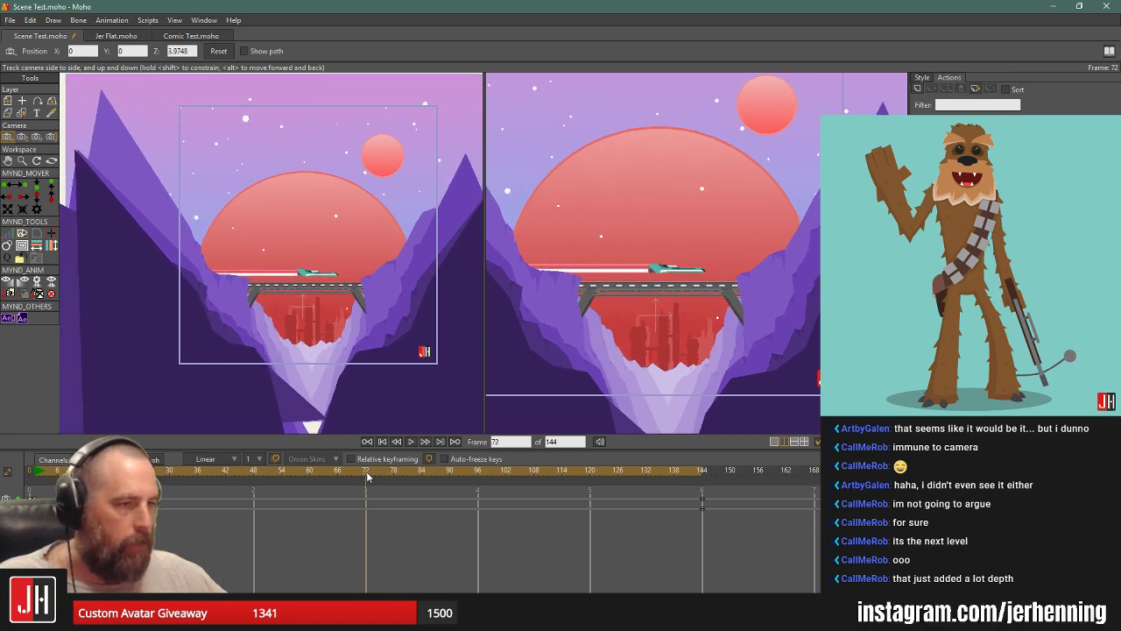
pyautogui.click(50, 137)
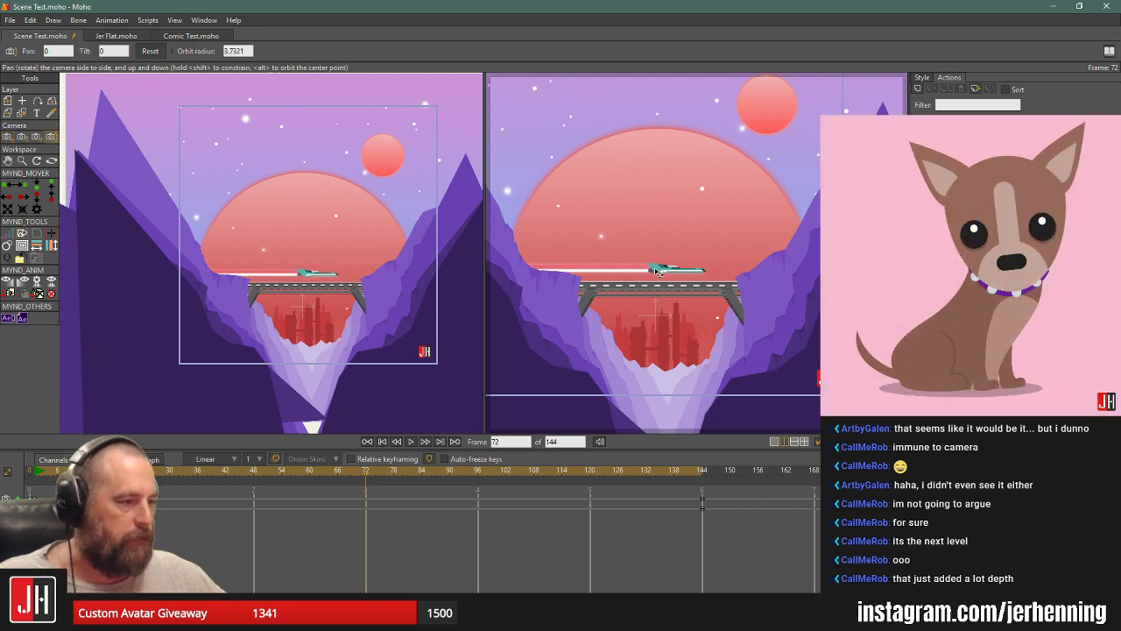
pyautogui.moveTo(658, 272); pyautogui.dragTo(694, 271)
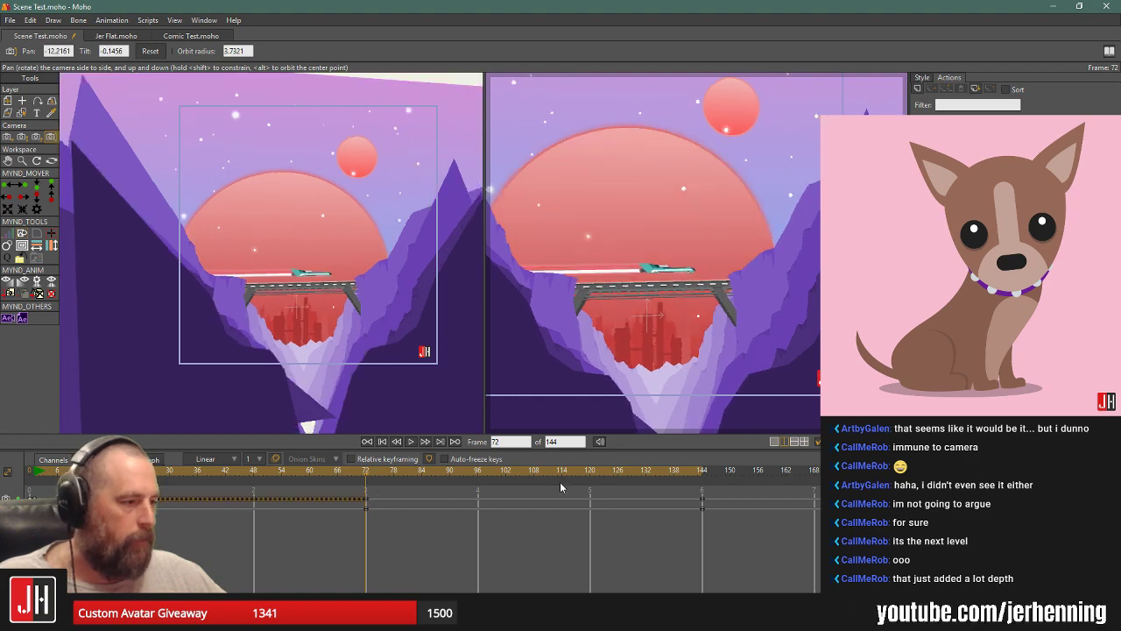
pyautogui.click(589, 481)
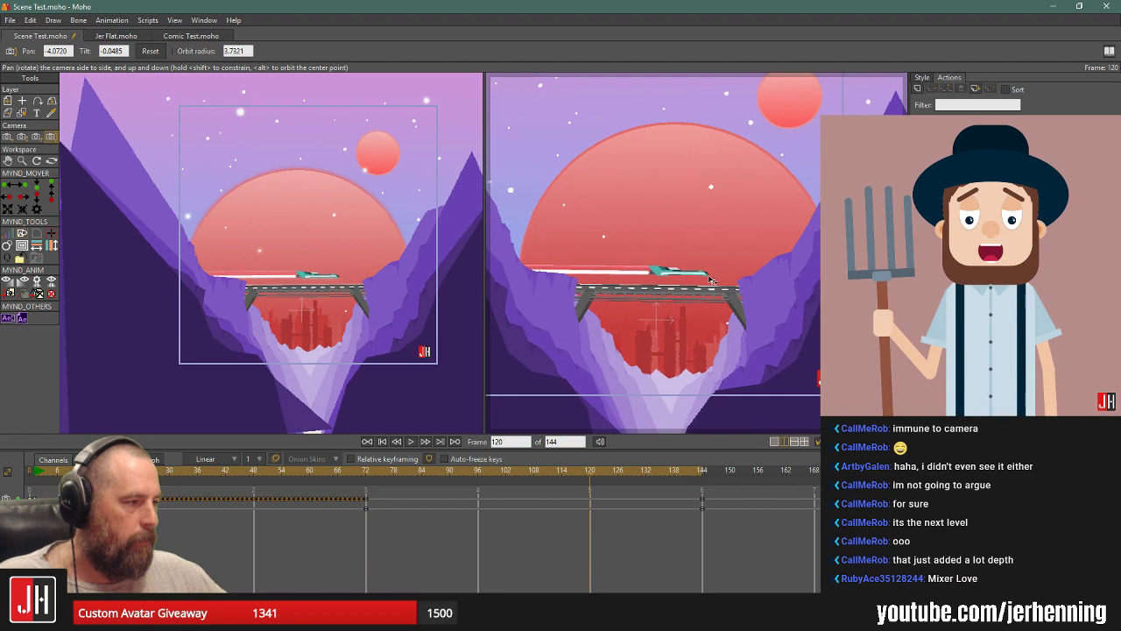
pyautogui.moveTo(711, 281); pyautogui.dragTo(464, 431)
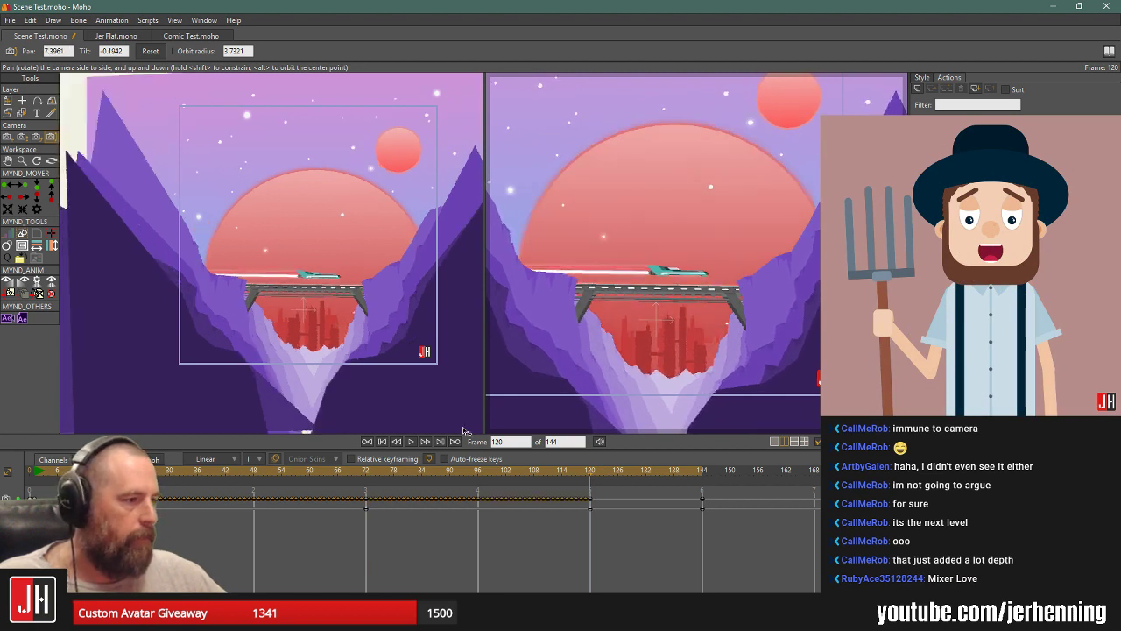
# Play the combined pull-back and orbit, and delete all camera keyframes between the first frame and frame 144.
pyautogui.click(382, 442)
pyautogui.click(411, 441)
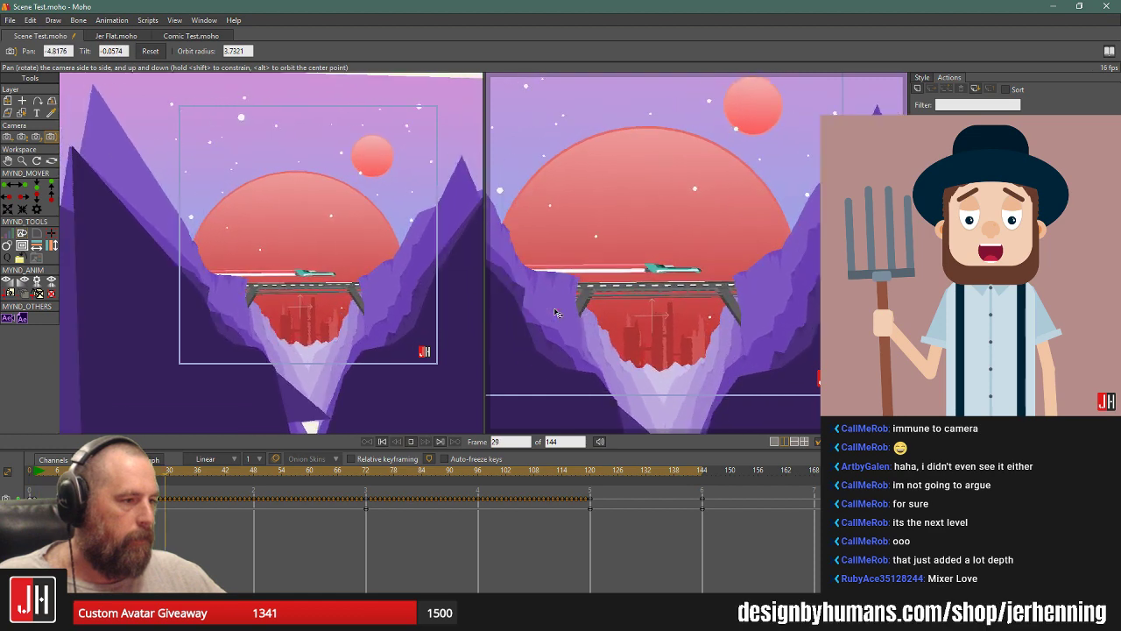
pyautogui.moveTo(644, 549); pyautogui.dragTo(194, 499)
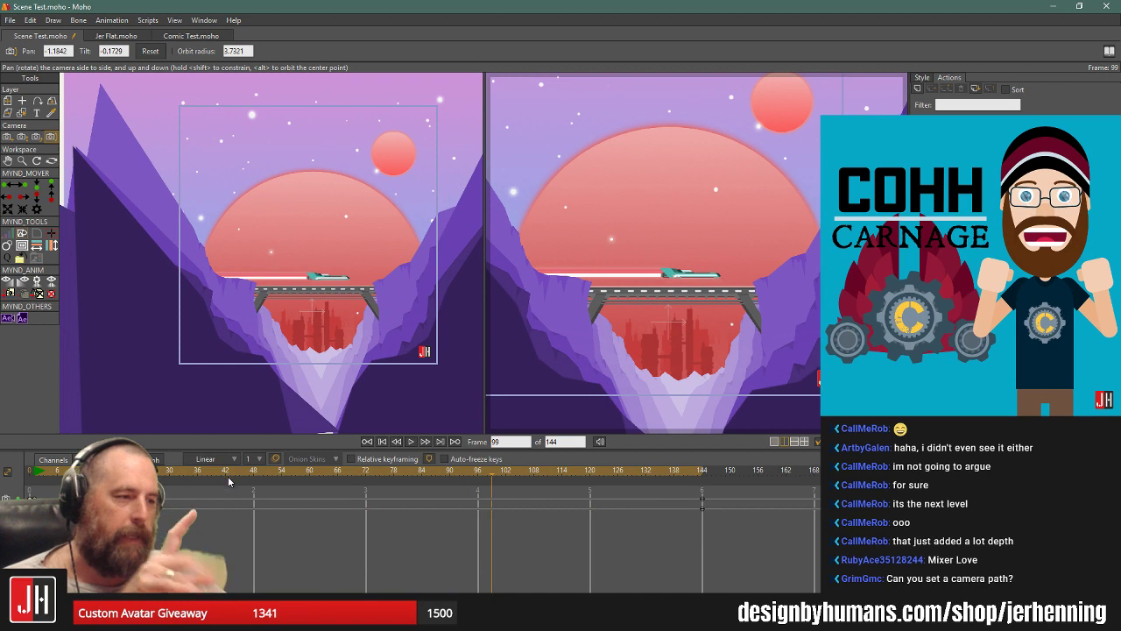
pyautogui.press('space')
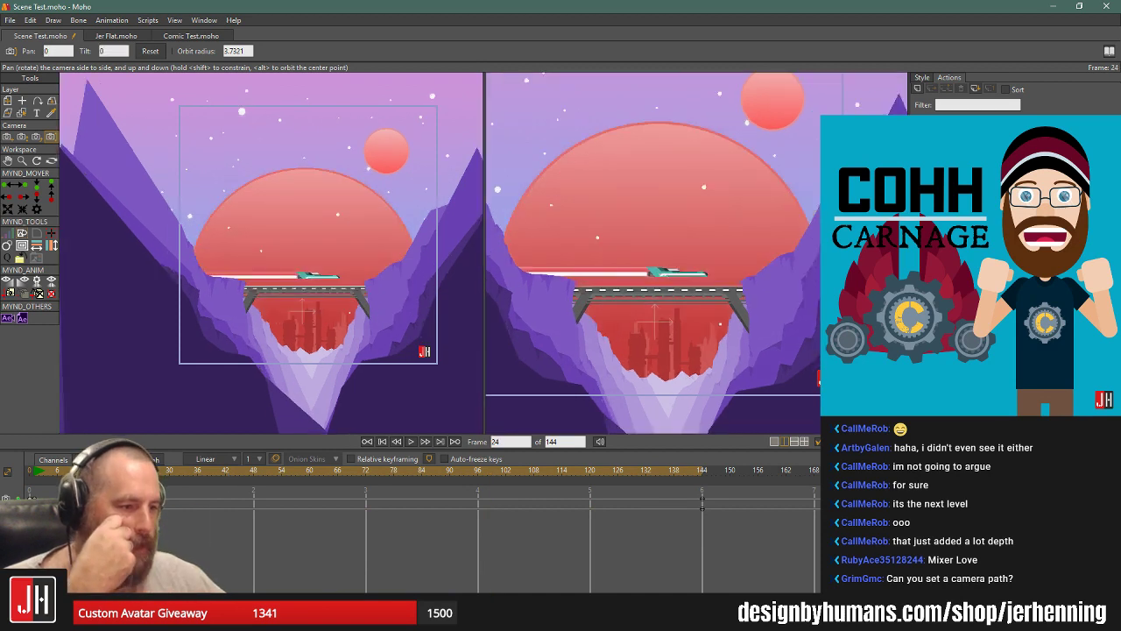
# Orbit the camera to about 10.2 pan and -0.15 tilt at frame 48, and about -10.8 pan and -0.22 tilt at frame 96.
pyautogui.moveTo(202, 482); pyautogui.dragTo(254, 481)
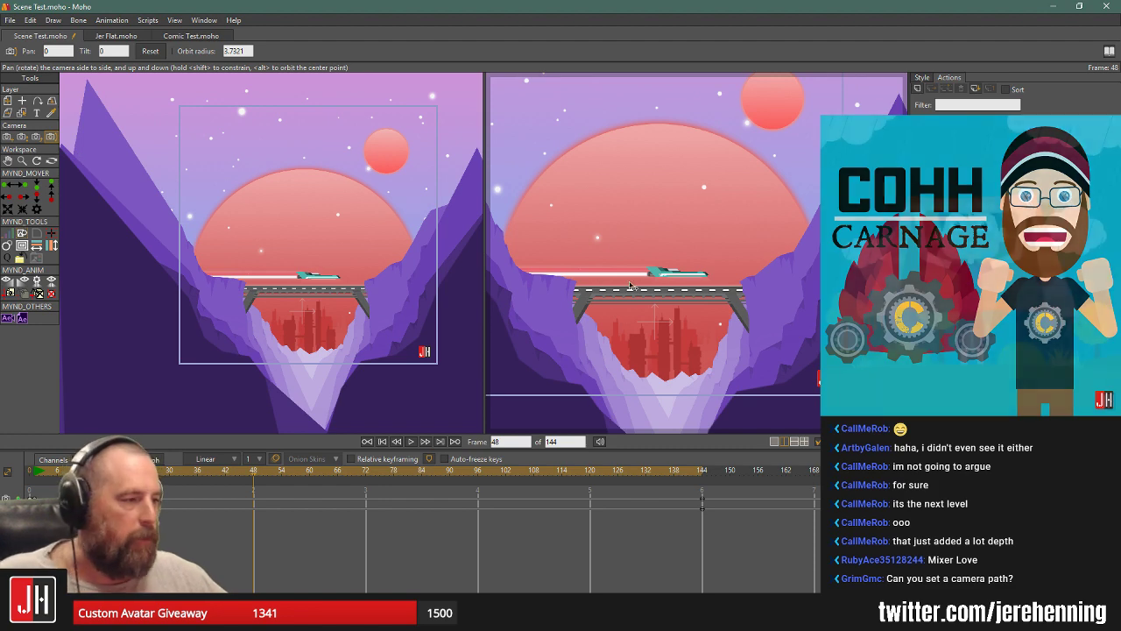
pyautogui.moveTo(660, 291); pyautogui.dragTo(647, 295)
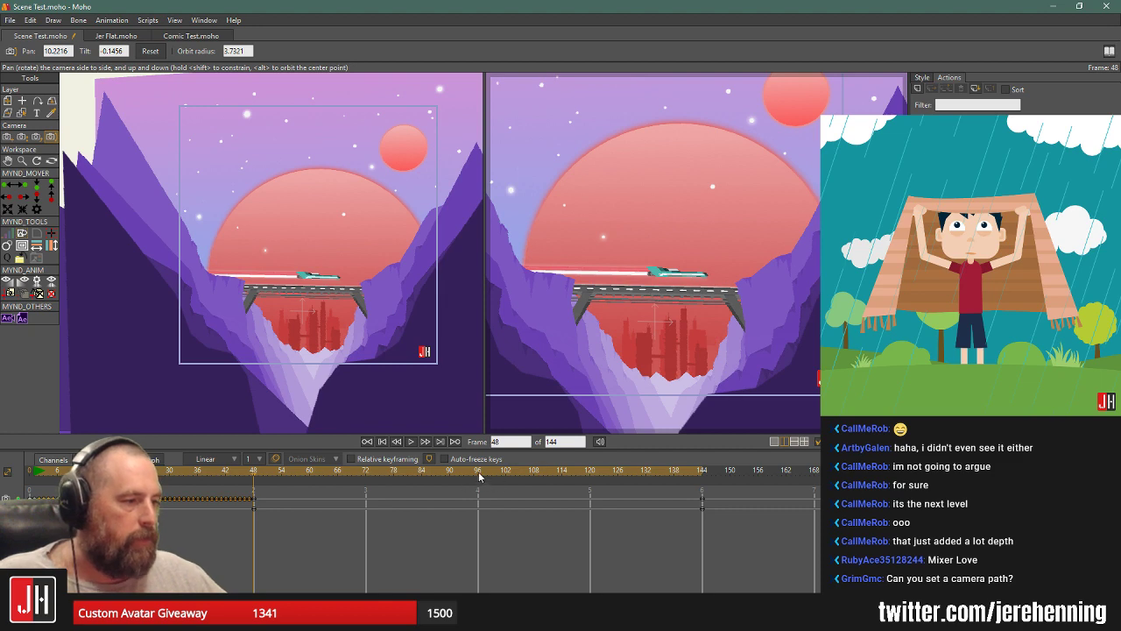
pyautogui.click(479, 475)
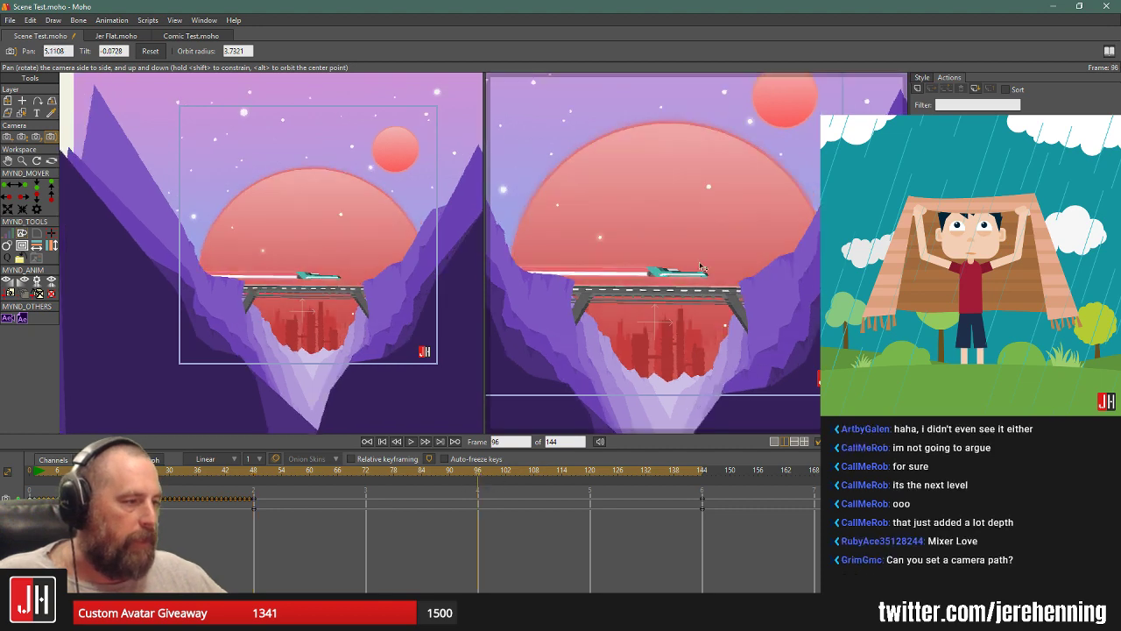
pyautogui.moveTo(709, 256); pyautogui.dragTo(723, 257)
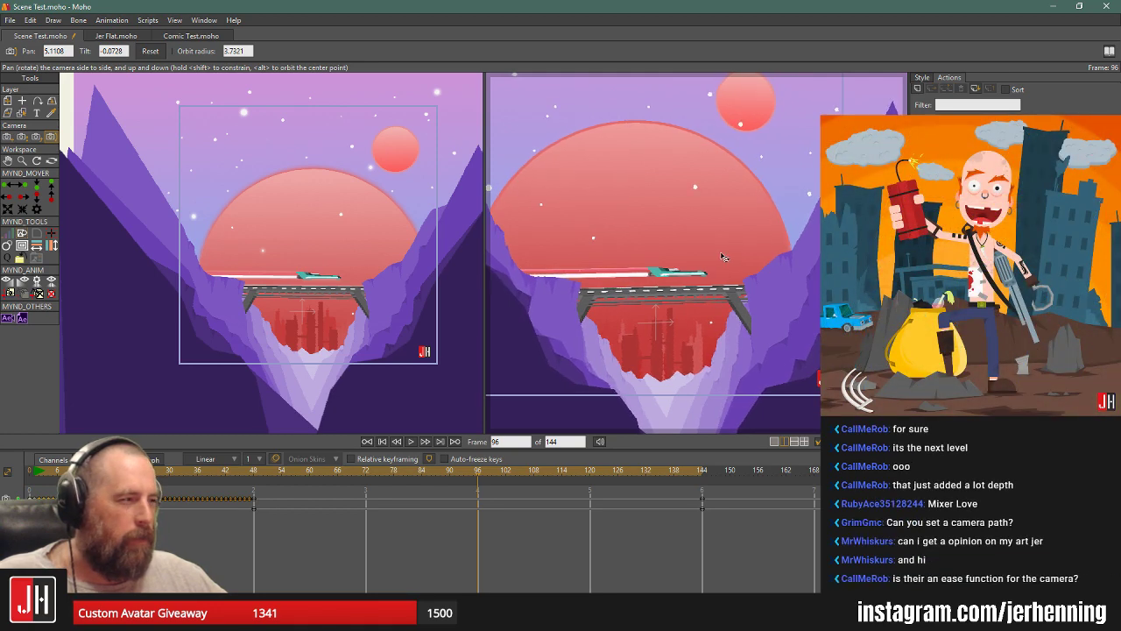
pyautogui.moveTo(723, 256); pyautogui.dragTo(713, 256)
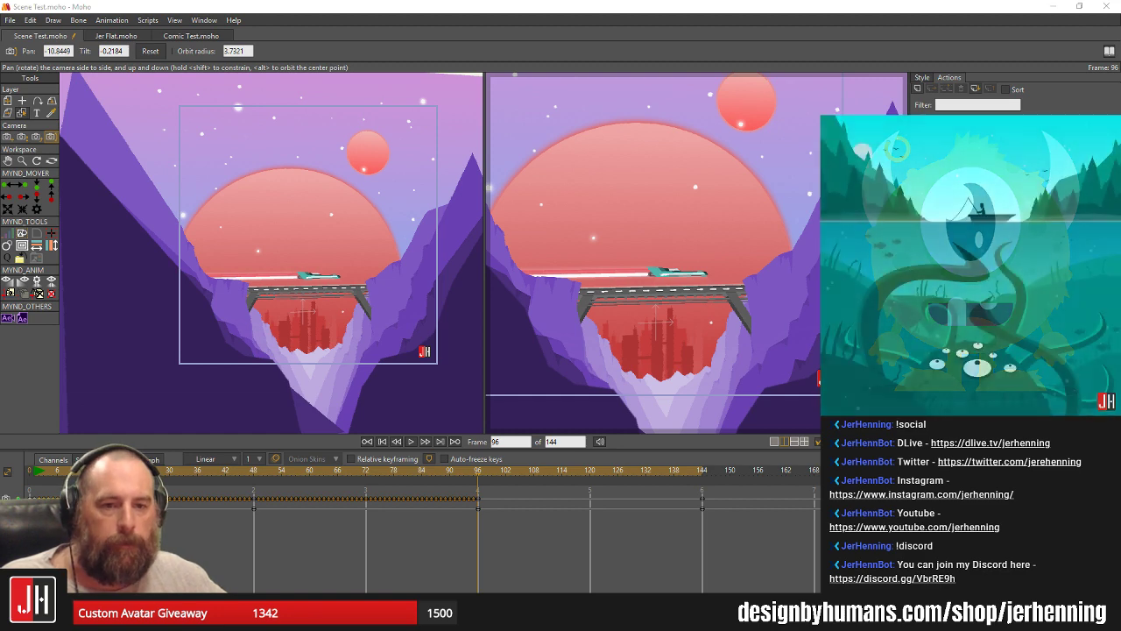
# Try deleting the camera keyframes at frames 48 and 96, reset the workspace view, and undo the deletion.
pyautogui.moveTo(508, 538); pyautogui.dragTo(41, 496)
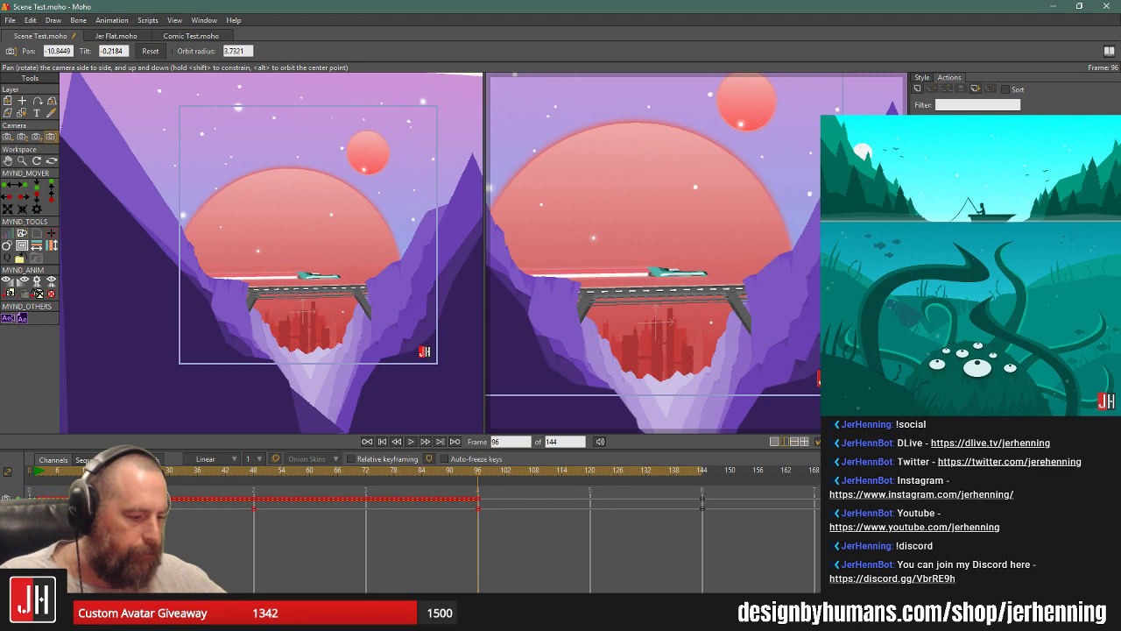
pyautogui.press('Delete')
pyautogui.moveTo(383, 244); pyautogui.dragTo(314, 229)
pyautogui.scroll(-5, 347, 231)
pyautogui.scroll(3, 347, 235)
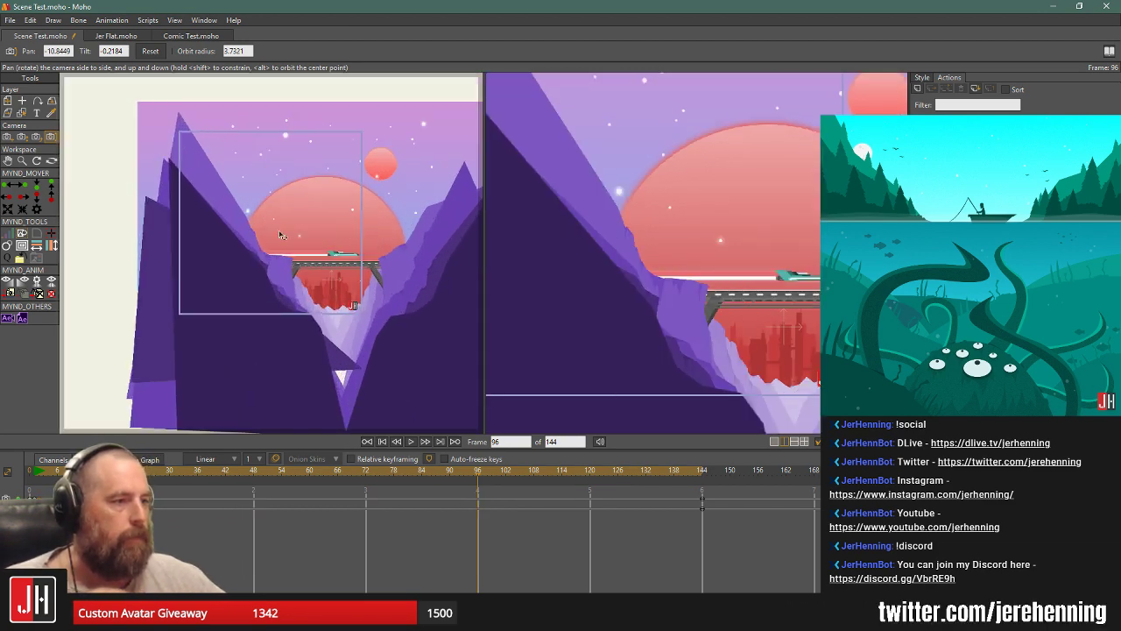
pyautogui.click(51, 161)
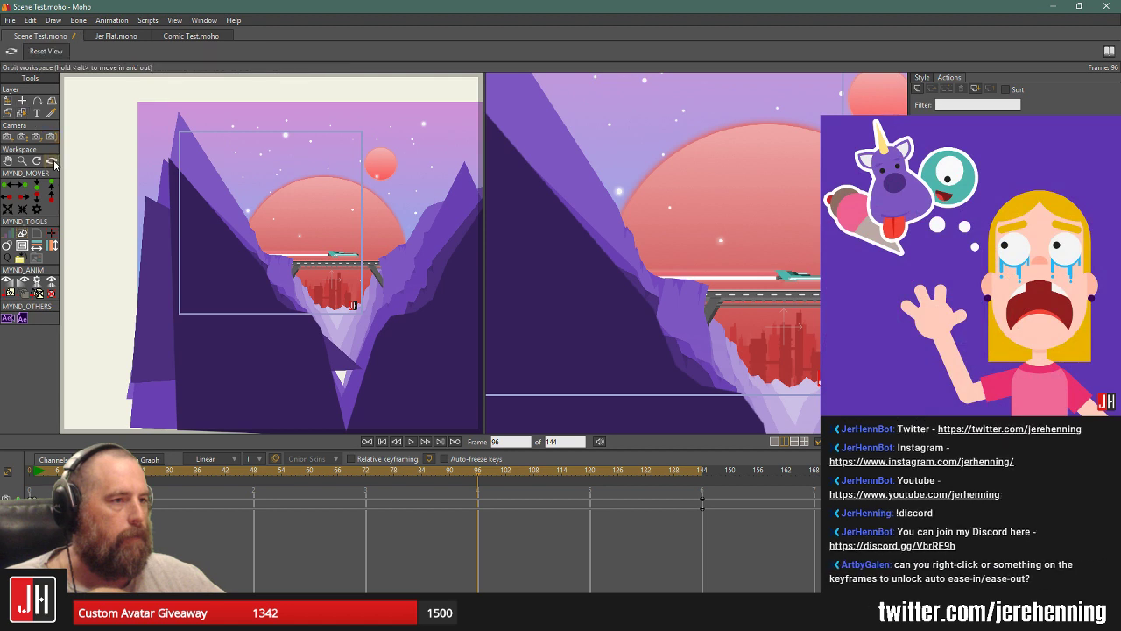
pyautogui.click(55, 53)
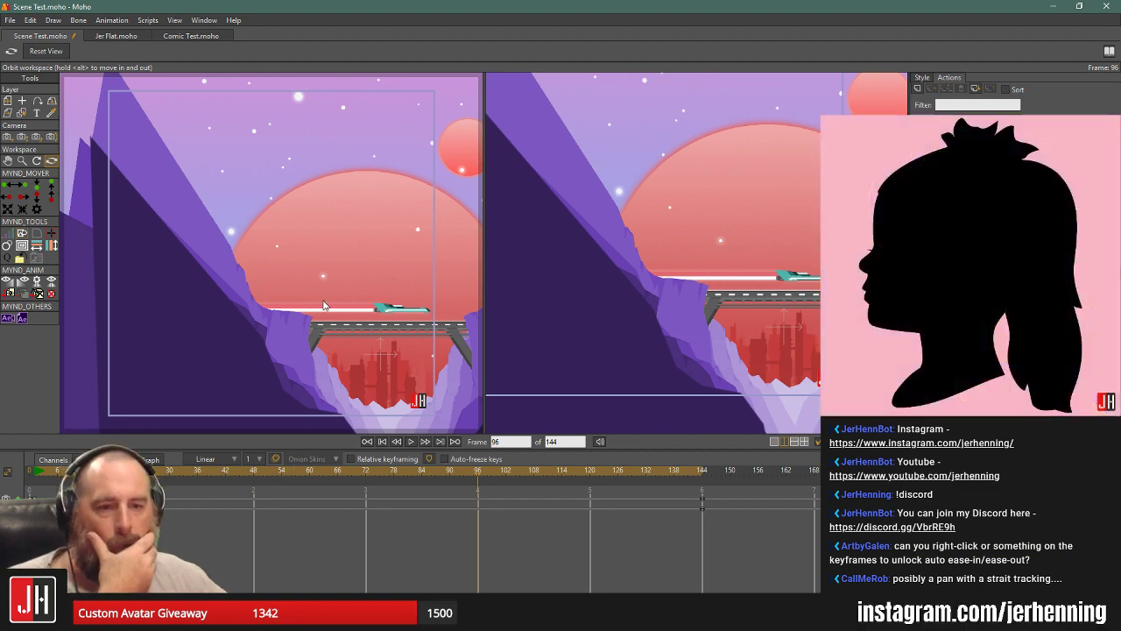
pyautogui.hotkey('ctrl', 'z')
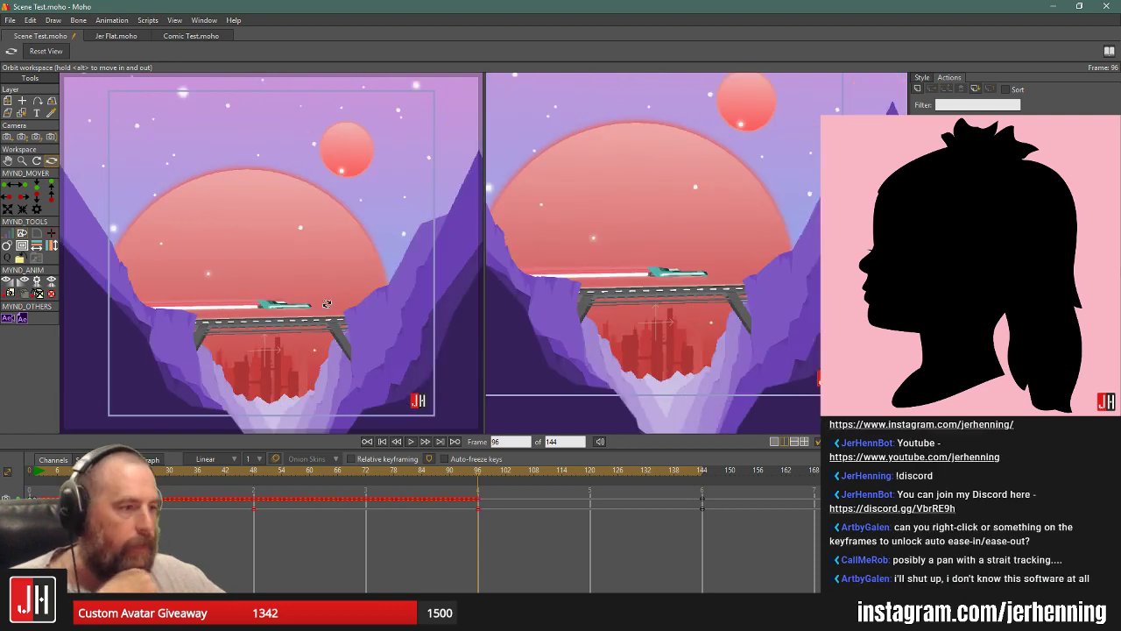
# Orbit the workspace to examine the layer depth and camera from the side, and reset the view.
pyautogui.moveTo(380, 303); pyautogui.dragTo(314, 243)
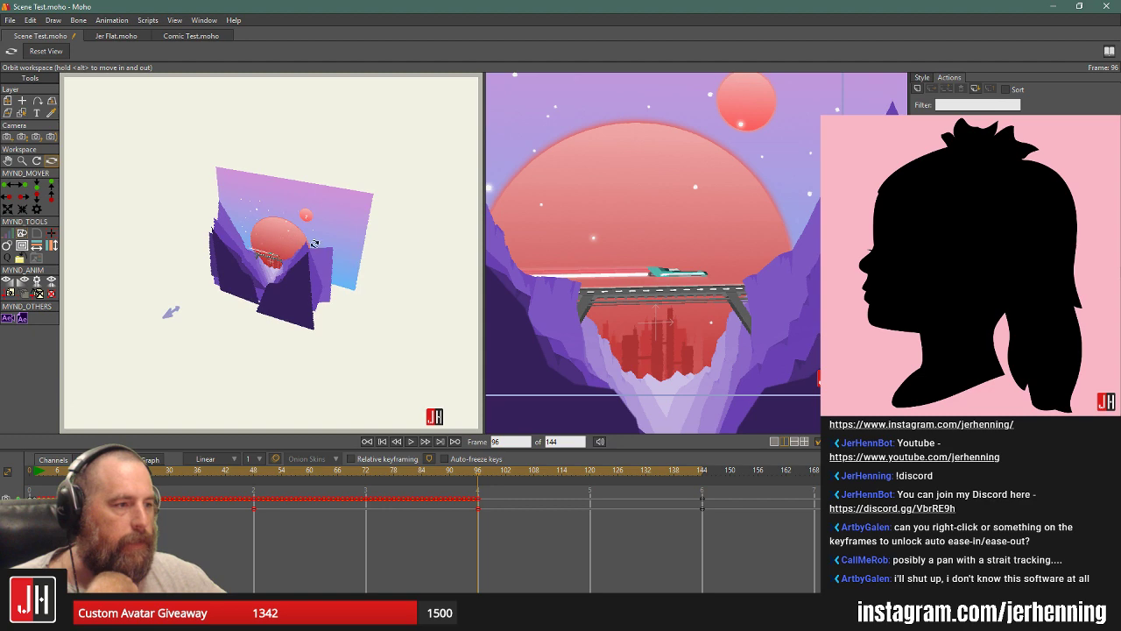
pyautogui.click(45, 51)
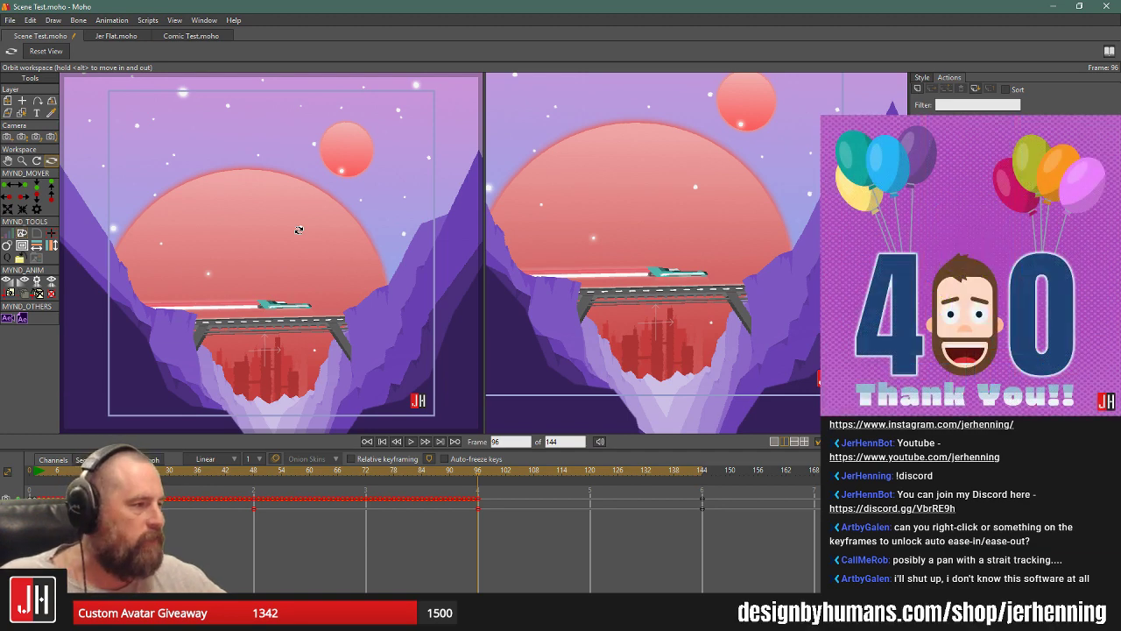
# Undo the recent camera orbit changes back past the keyframes at frames 96 and 48.
pyautogui.hotkey('ctrl', 'z')
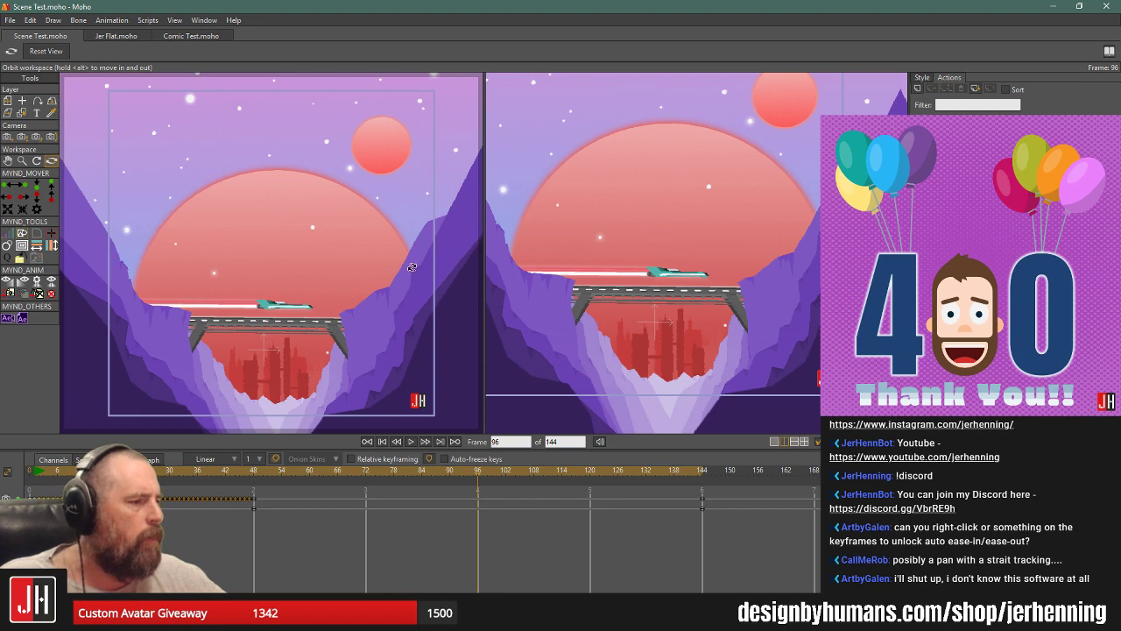
pyautogui.moveTo(412, 267); pyautogui.dragTo(348, 252)
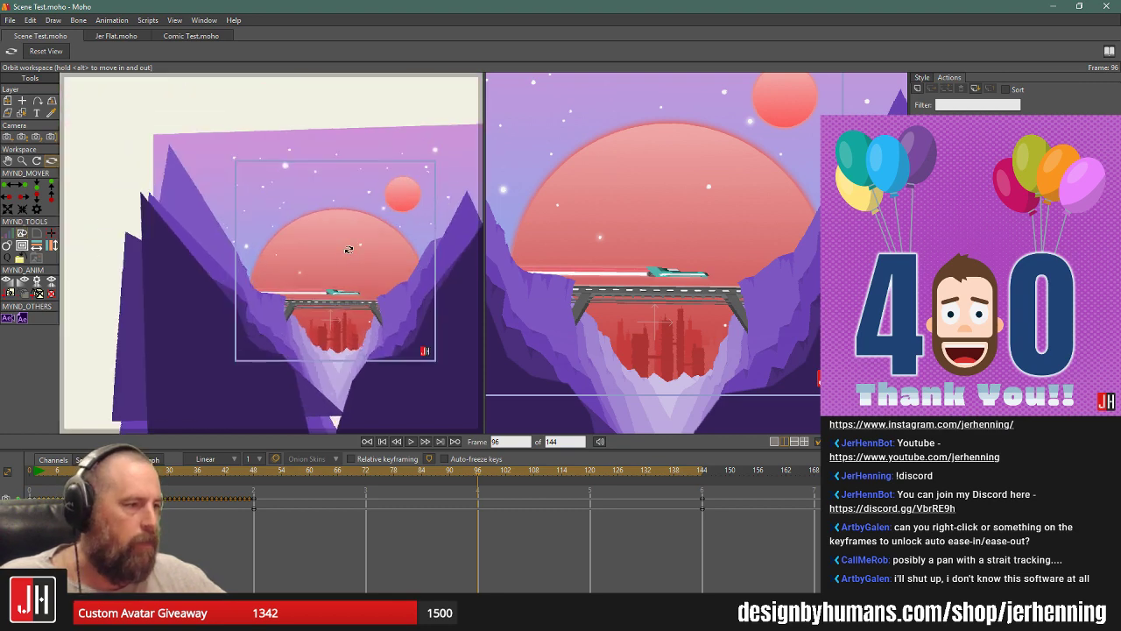
pyautogui.hotkey('ctrl', 'z')
pyautogui.scroll(5, 351, 252)
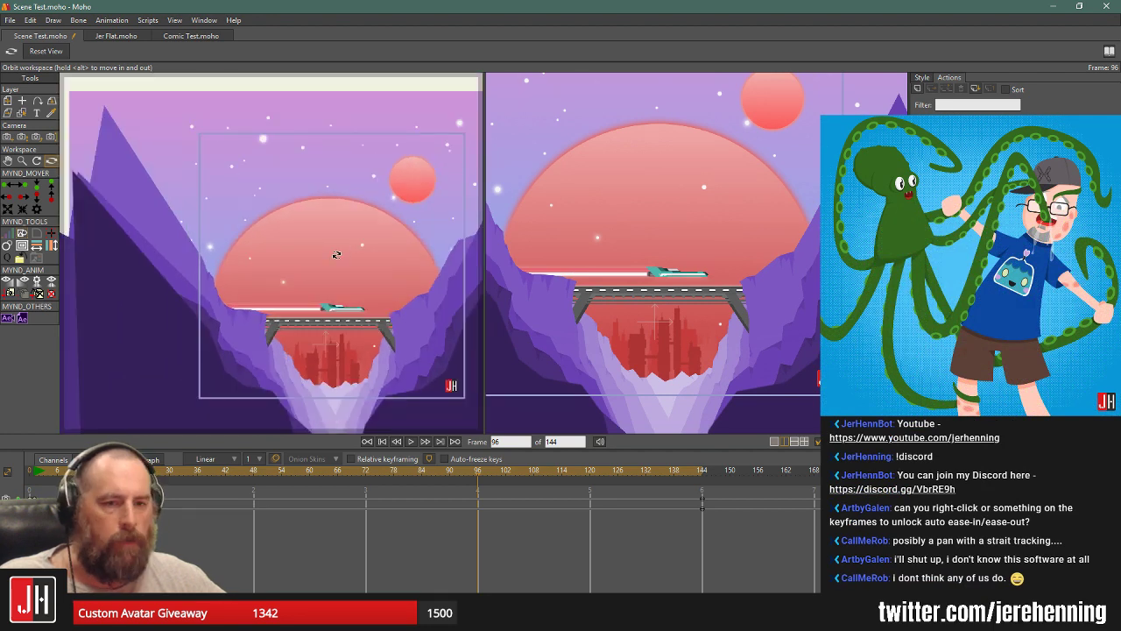
# Orbit the workspace in both viewports to examine the layer depth and camera at frame 96, resetting the views in between.
pyautogui.click(741, 241)
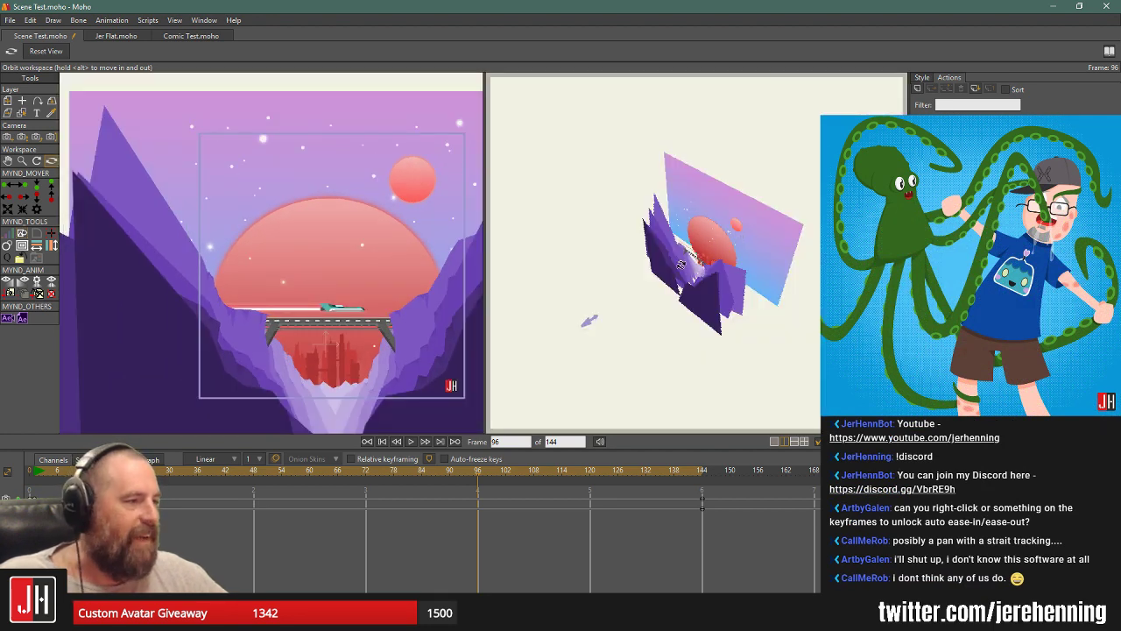
pyautogui.moveTo(680, 264)
pyautogui.mouseDown()
pyautogui.moveTo(748, 215)
pyautogui.moveTo(757, 257)
pyautogui.moveTo(700, 252)
pyautogui.mouseUp()
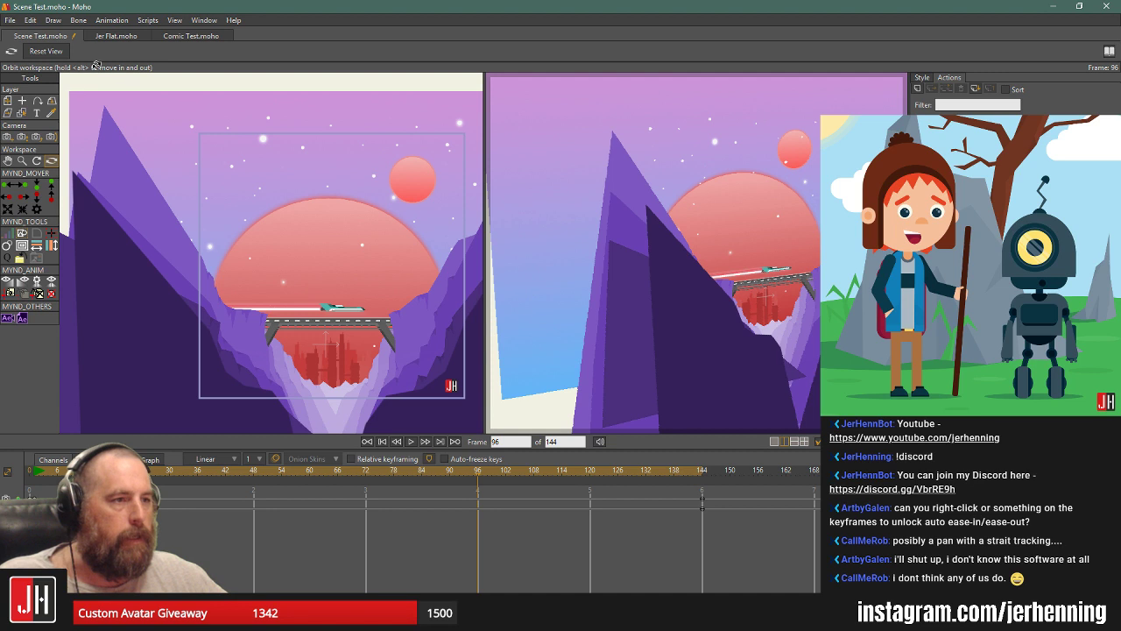
pyautogui.click(48, 52)
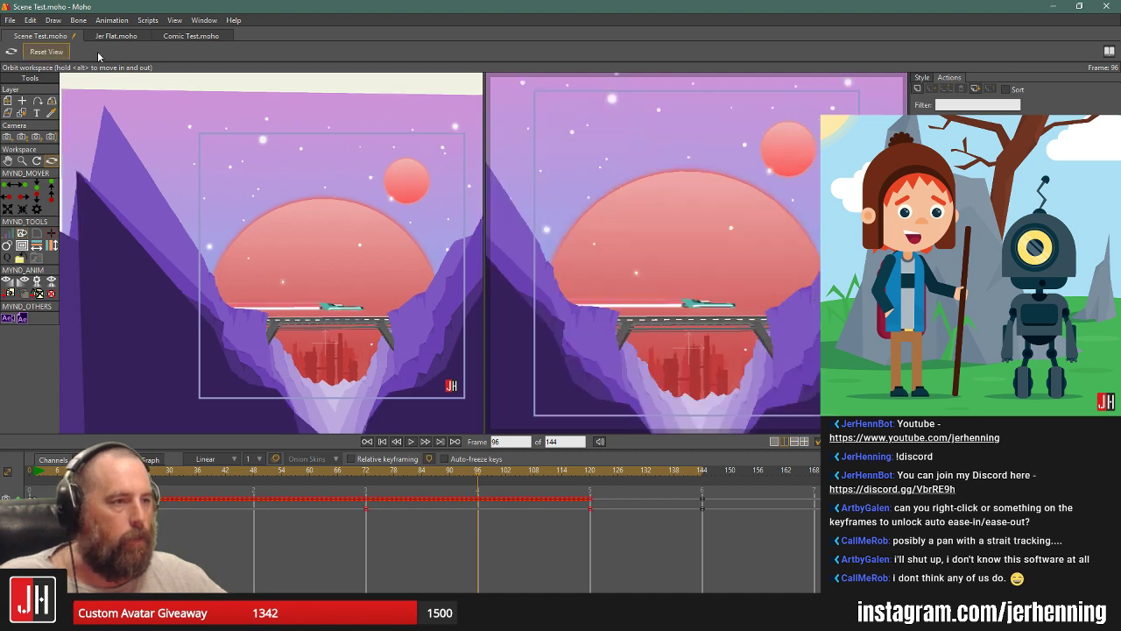
pyautogui.scroll(3, 614, 284)
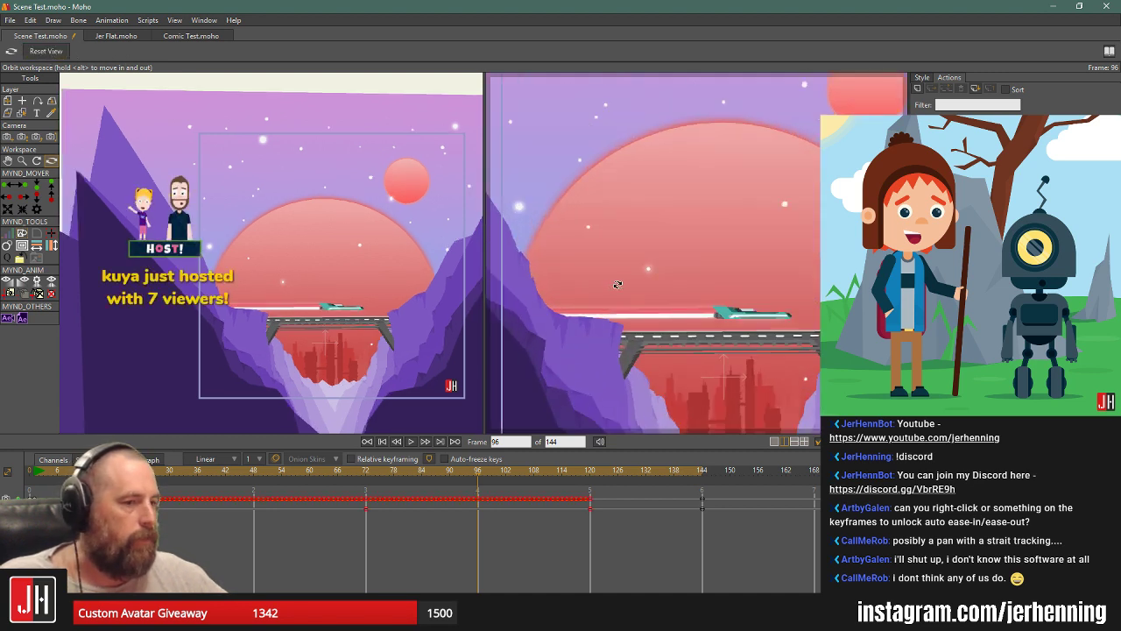
pyautogui.scroll(-1, 618, 284)
pyautogui.scroll(3, 299, 263)
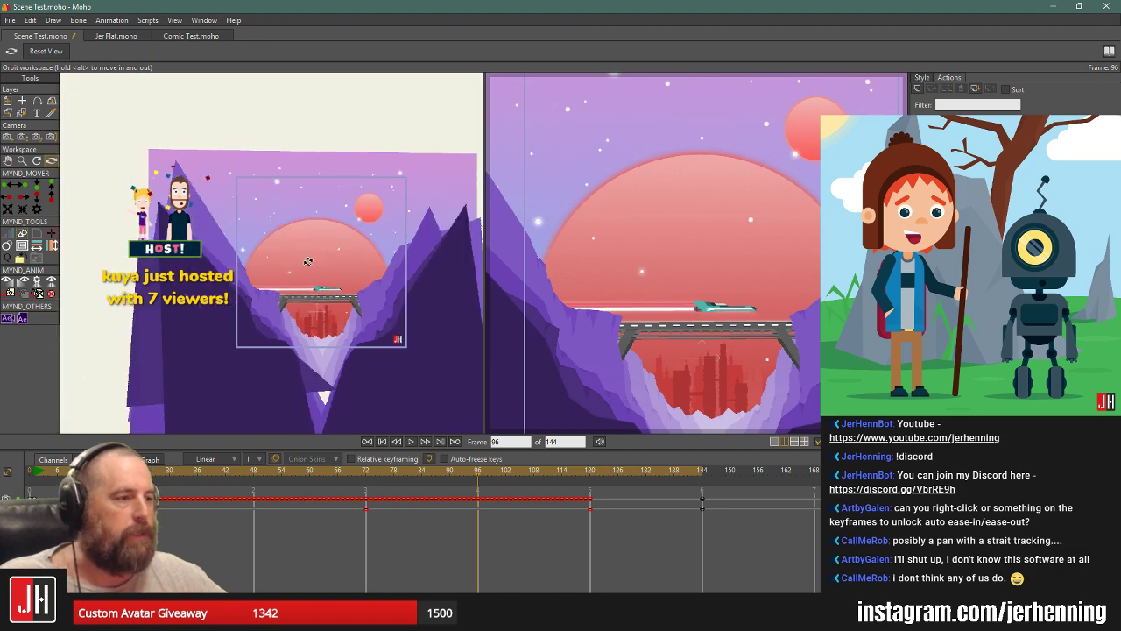
pyautogui.moveTo(271, 265); pyautogui.dragTo(321, 213)
pyautogui.click(45, 50)
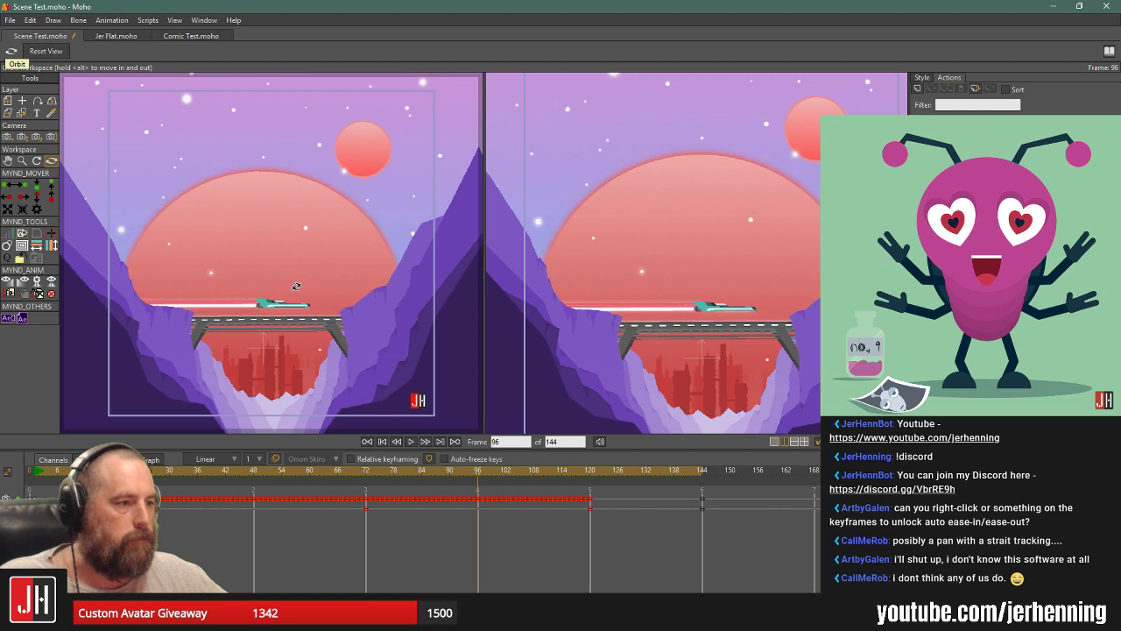
pyautogui.scroll(2, 298, 285)
pyautogui.scroll(-3, 297, 286)
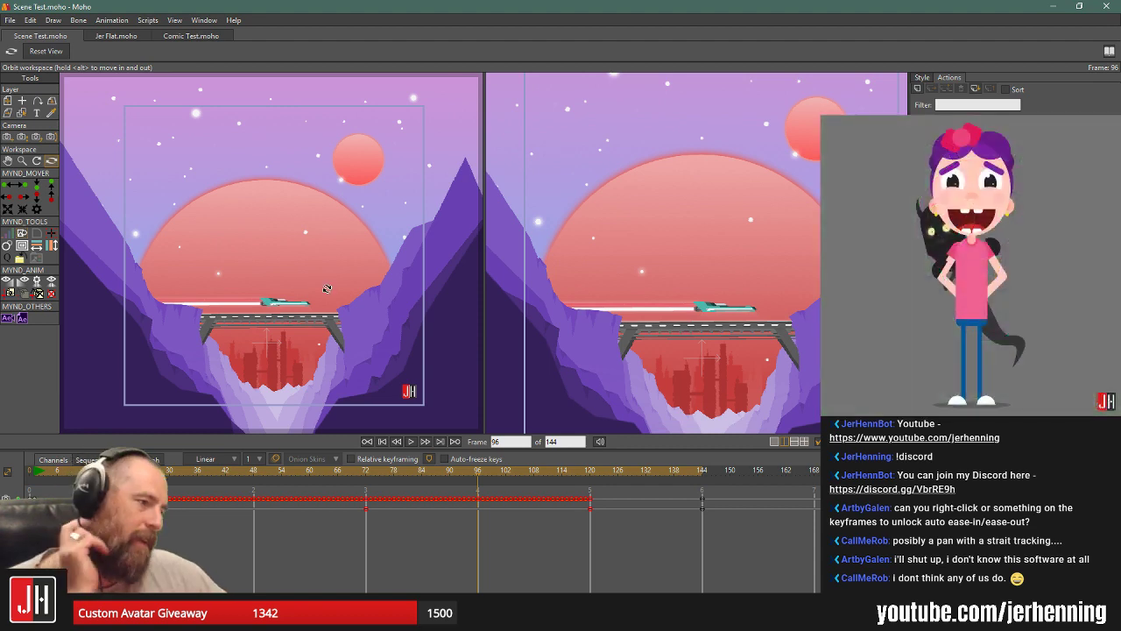
pyautogui.moveTo(575, 163); pyautogui.dragTo(699, 237)
pyautogui.scroll(6, 699, 245)
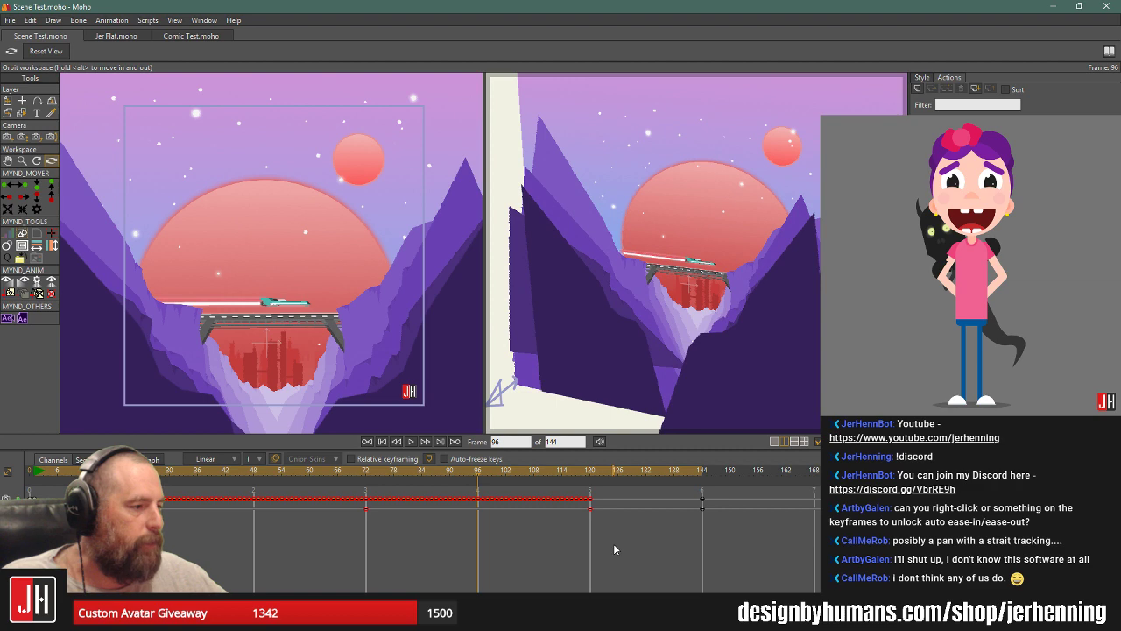
# Delete all camera keyframes, including those at frames 72, 120 and 144, and return the timeline to frame 0.
pyautogui.moveTo(614, 544); pyautogui.dragTo(167, 489)
pyautogui.press('Delete')
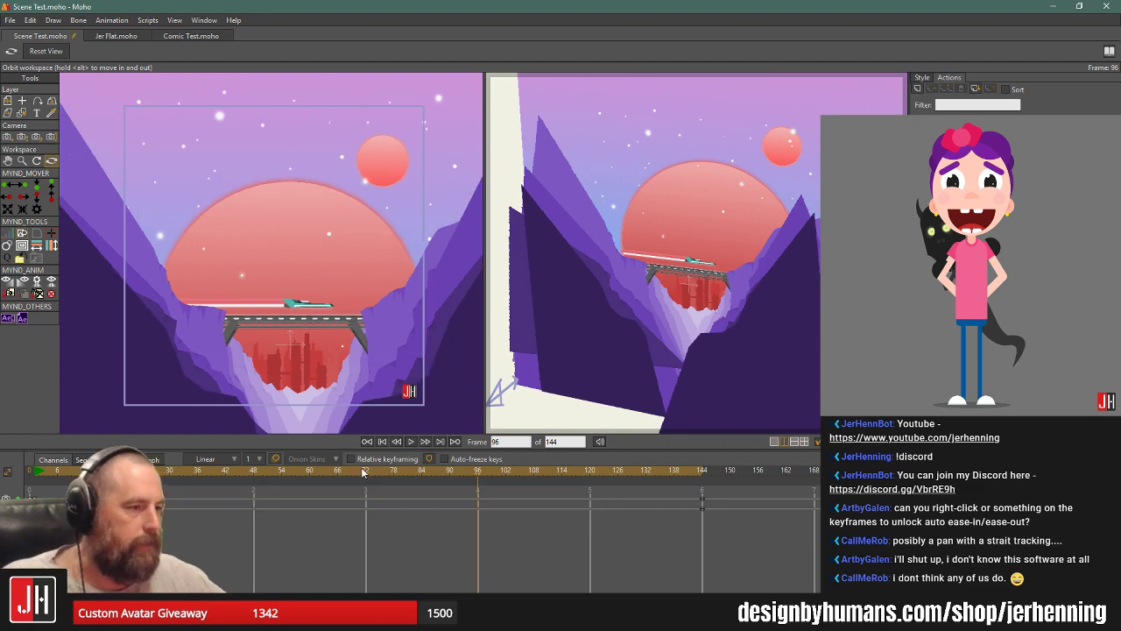
pyautogui.click(383, 442)
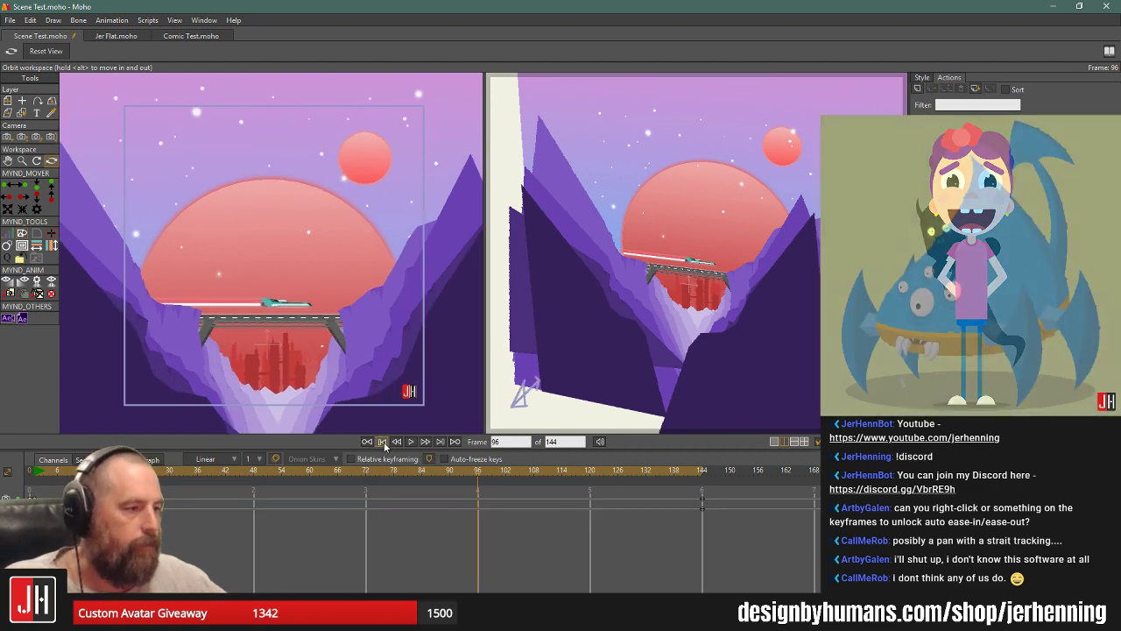
pyautogui.moveTo(747, 550); pyautogui.dragTo(29, 486)
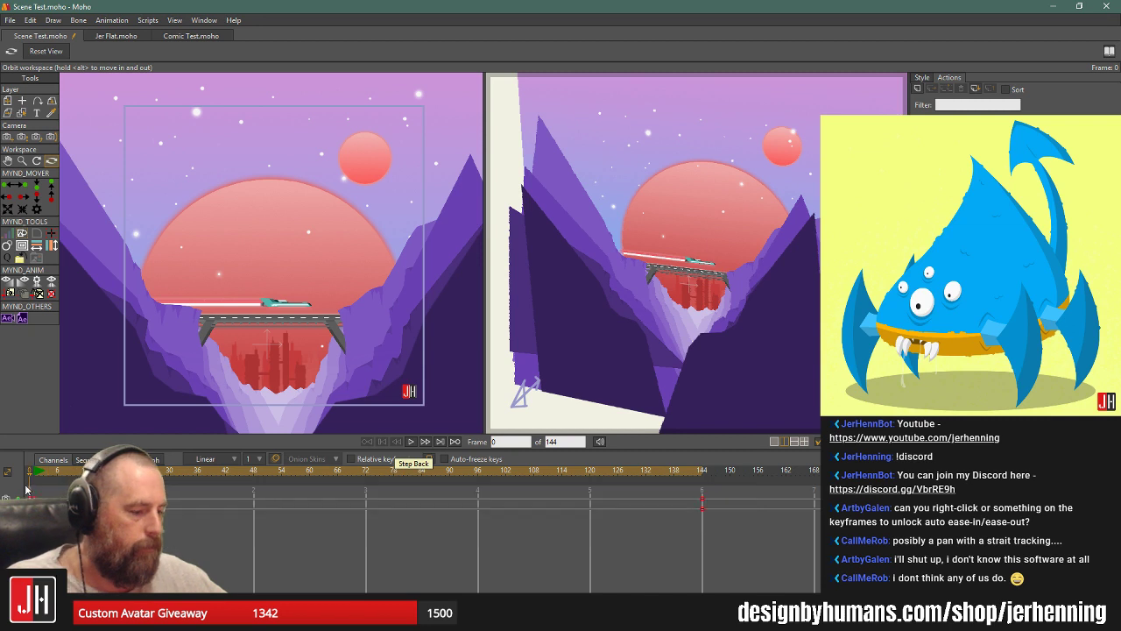
pyautogui.press('Delete')
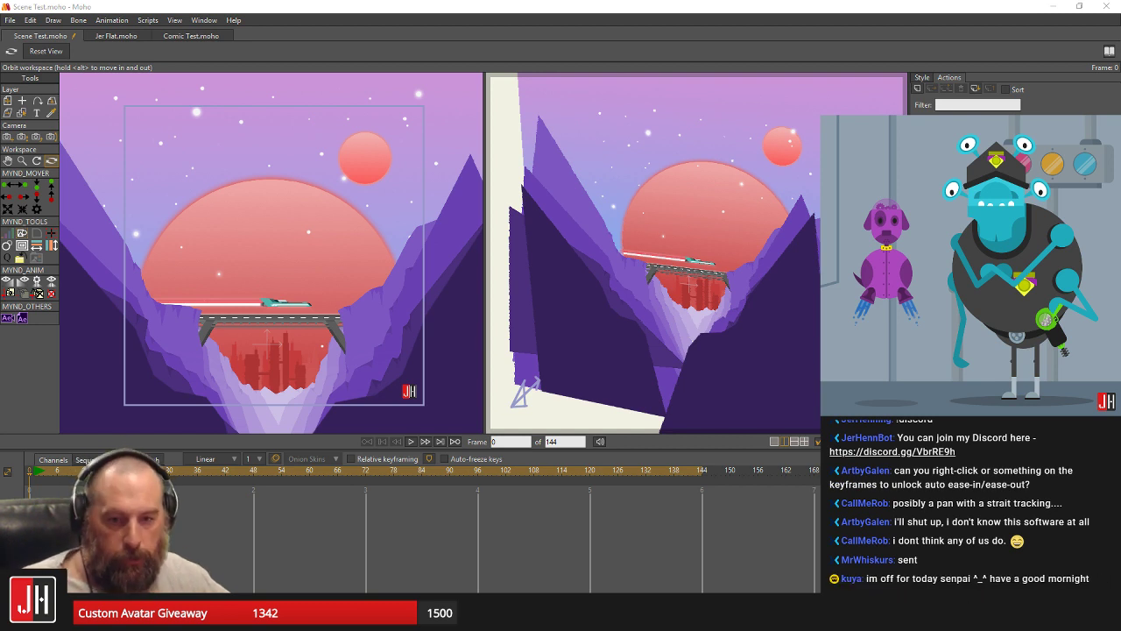
# Reset the orbited second viewport to the default workspace view.
pyautogui.hotkey('alt', 'Tab')
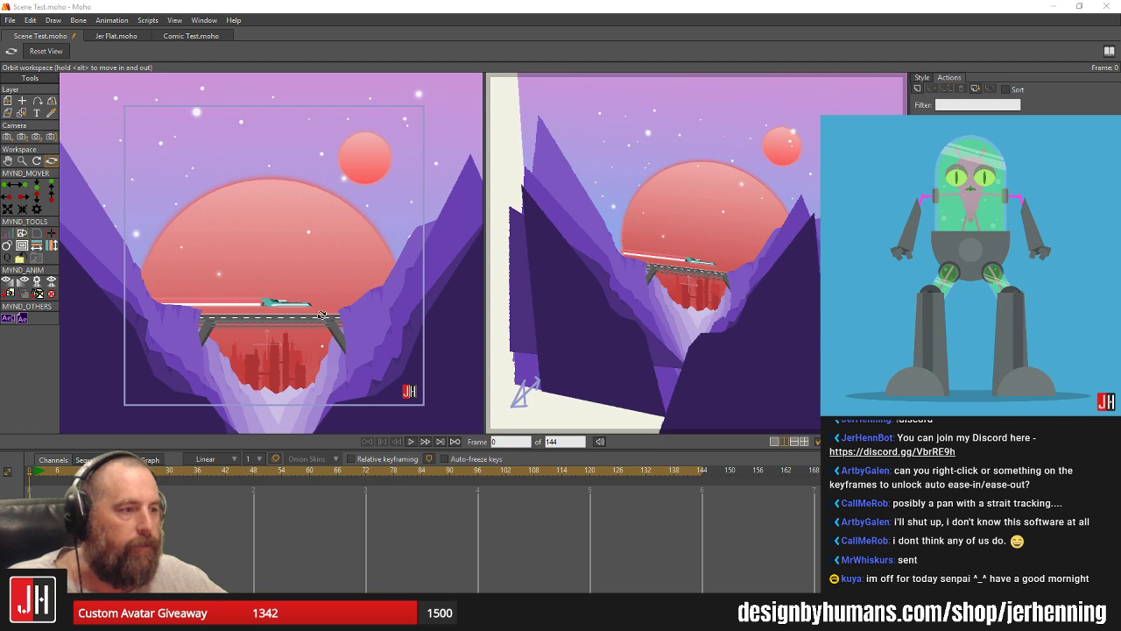
pyautogui.scroll(2, 210, 279)
pyautogui.scroll(-2, 219, 289)
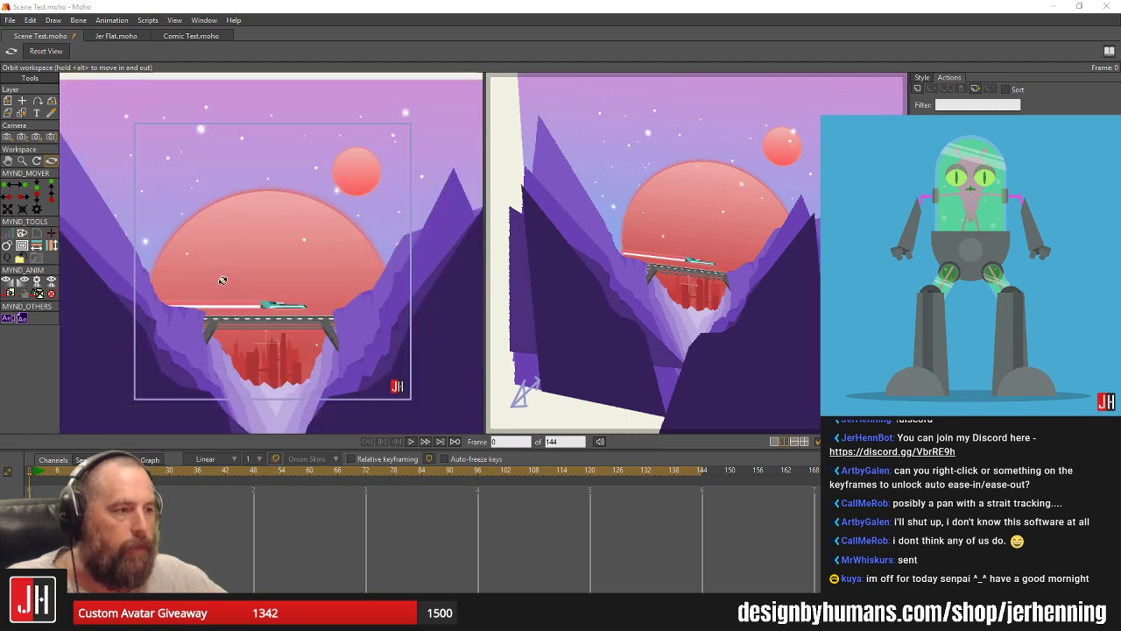
pyautogui.scroll(1, 222, 279)
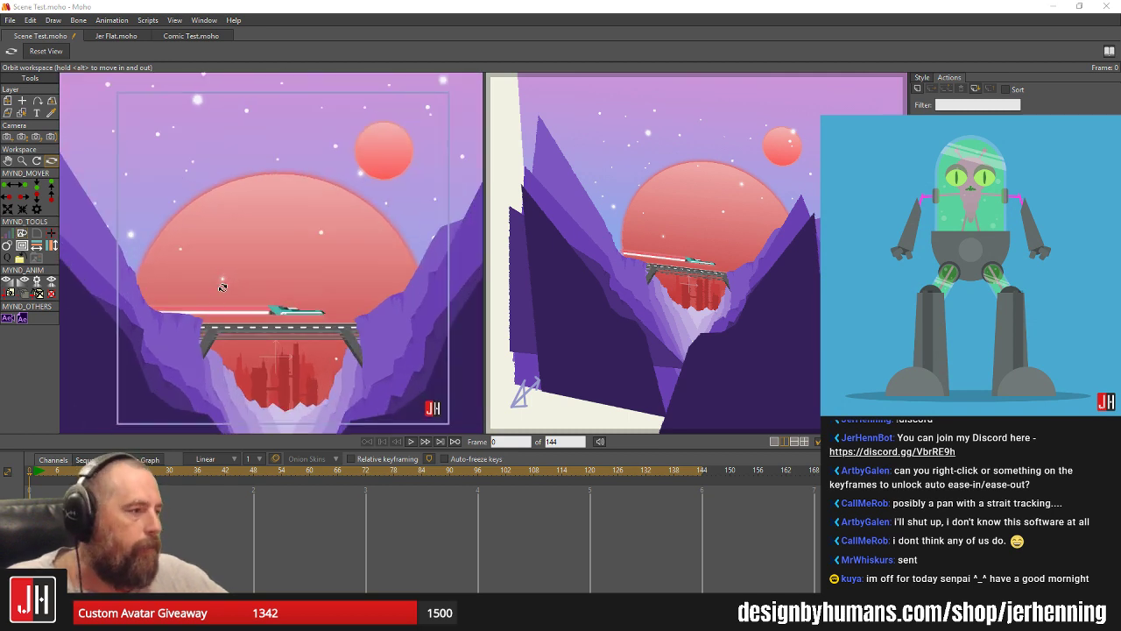
pyautogui.click(56, 53)
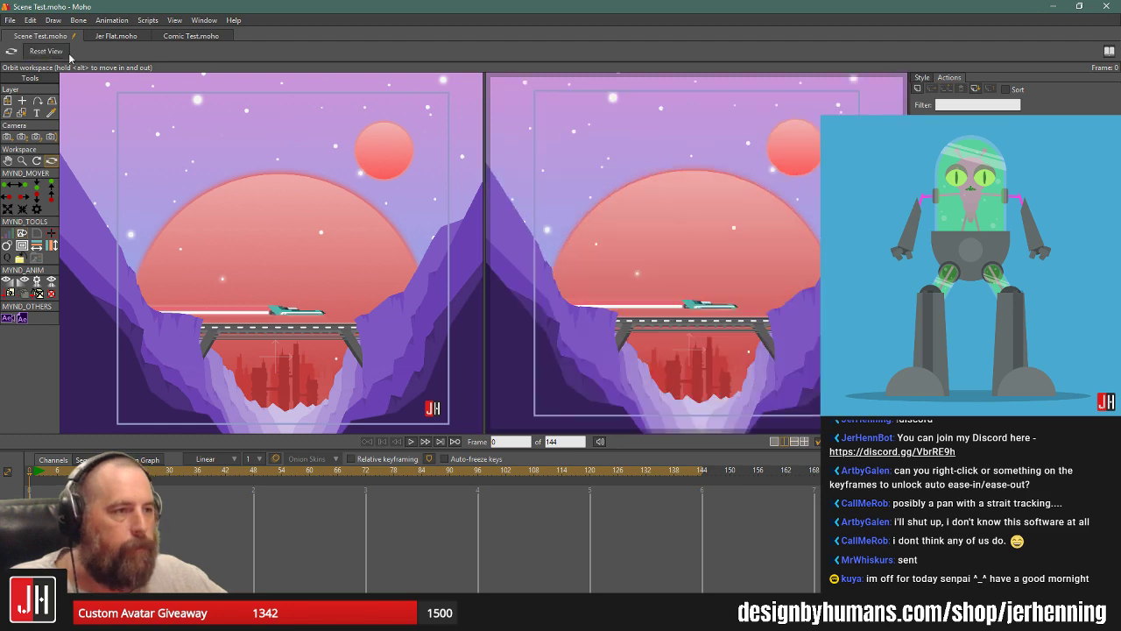
# Close the Jer Flat.moho and Comic Test.moho documents, keeping Scene Test.moho open.
pyautogui.click(158, 38)
pyautogui.click(159, 37)
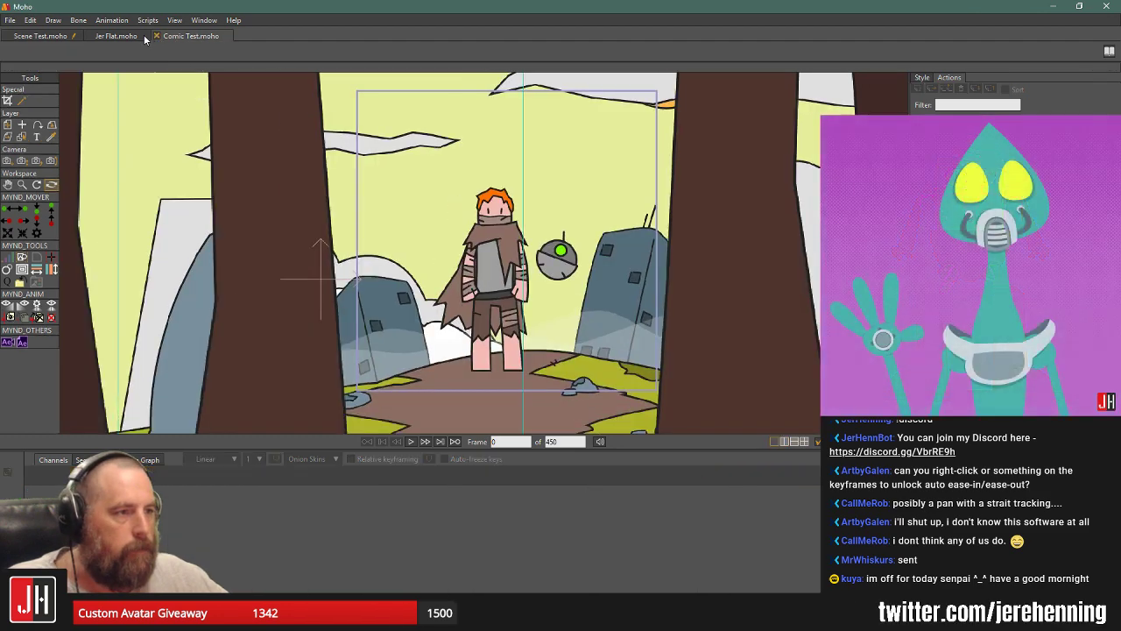
pyautogui.click(86, 38)
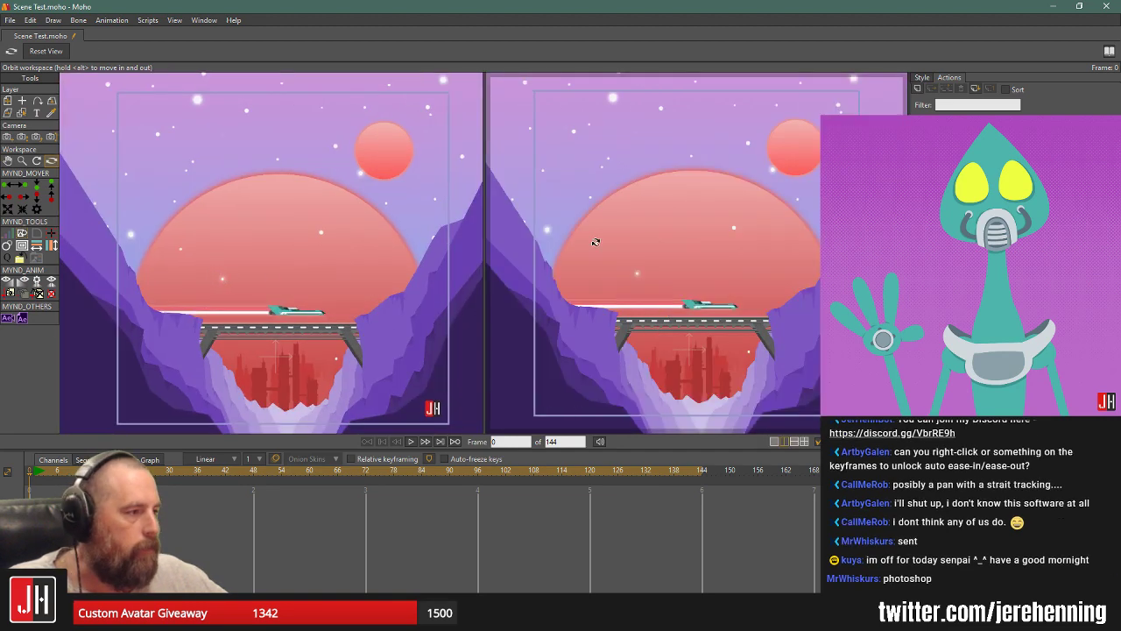
# Reset the workspace view of the second viewport and move the timeline to frame 1.
pyautogui.moveTo(610, 238); pyautogui.dragTo(601, 233)
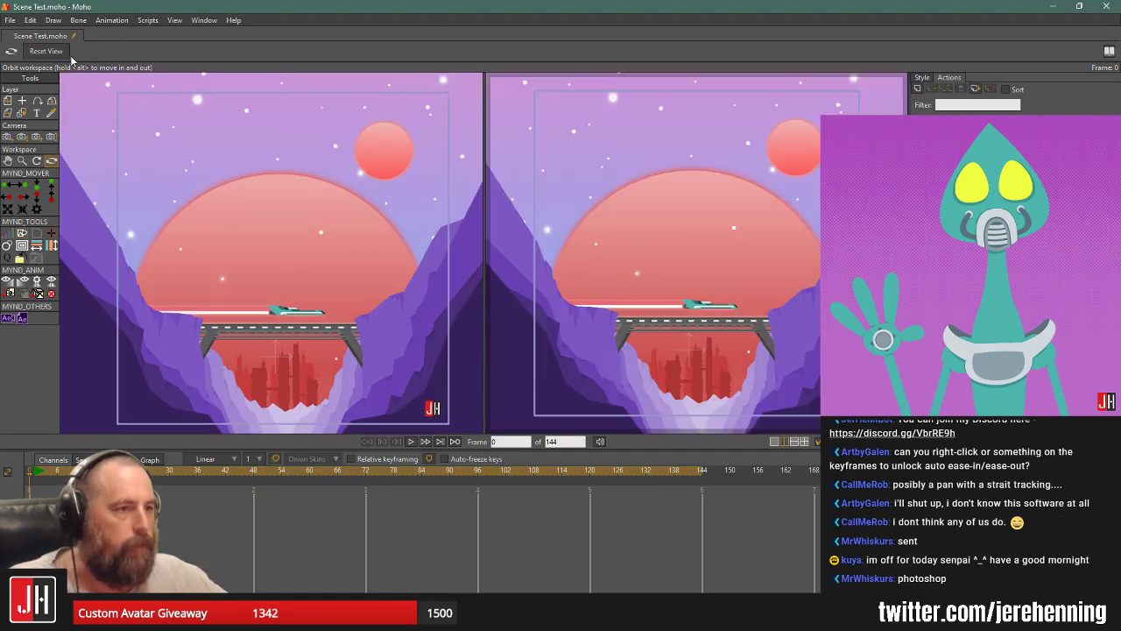
pyautogui.click(46, 51)
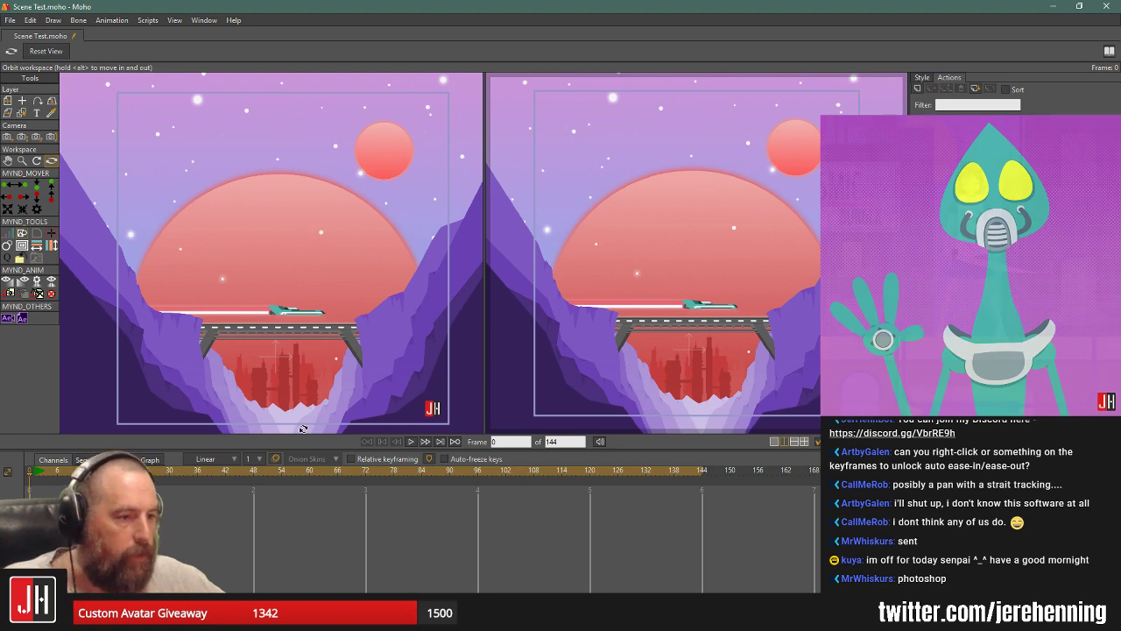
pyautogui.moveTo(56, 474); pyautogui.dragTo(35, 473)
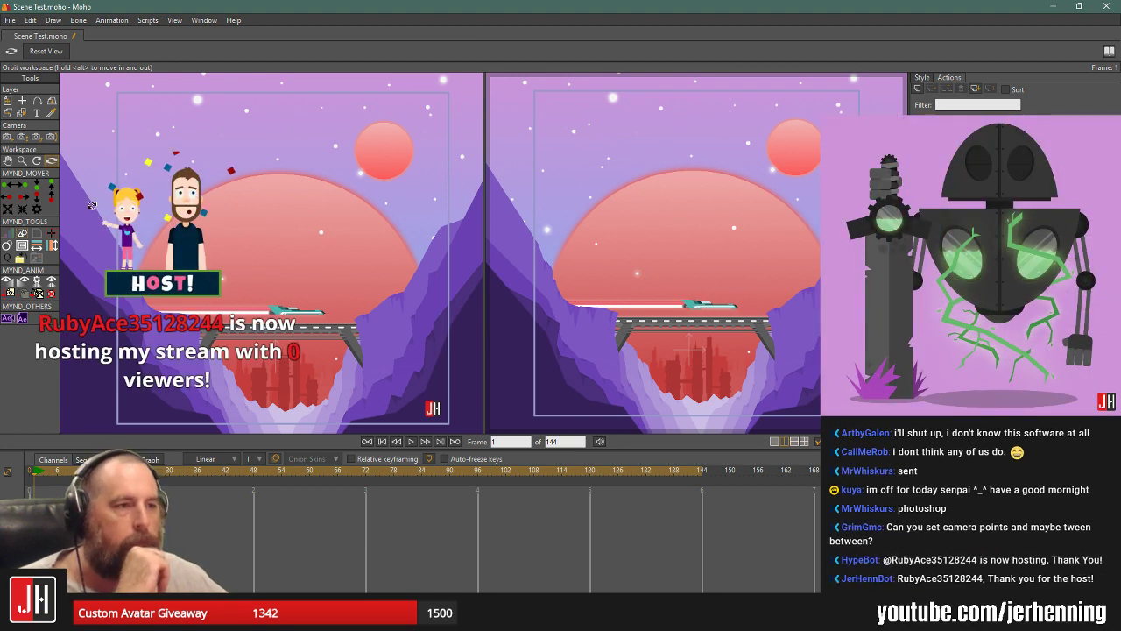
# Examine the settings of the Orbit Camera, Track Camera, Zoom Camera and Transform Layer tools at frame 1.
pyautogui.click(51, 138)
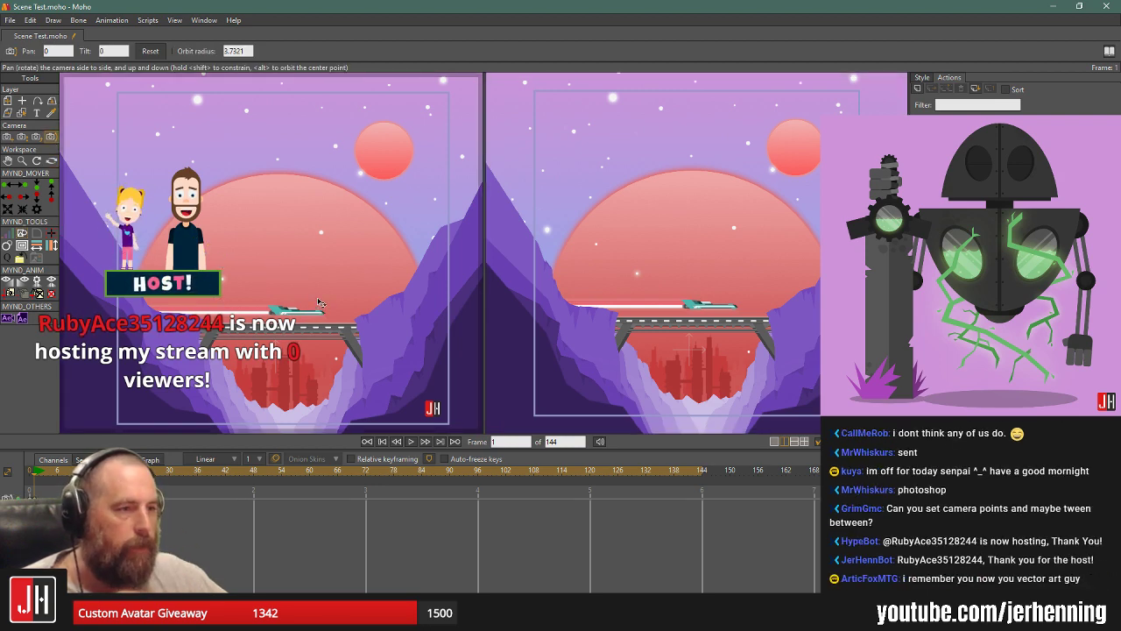
pyautogui.click(8, 137)
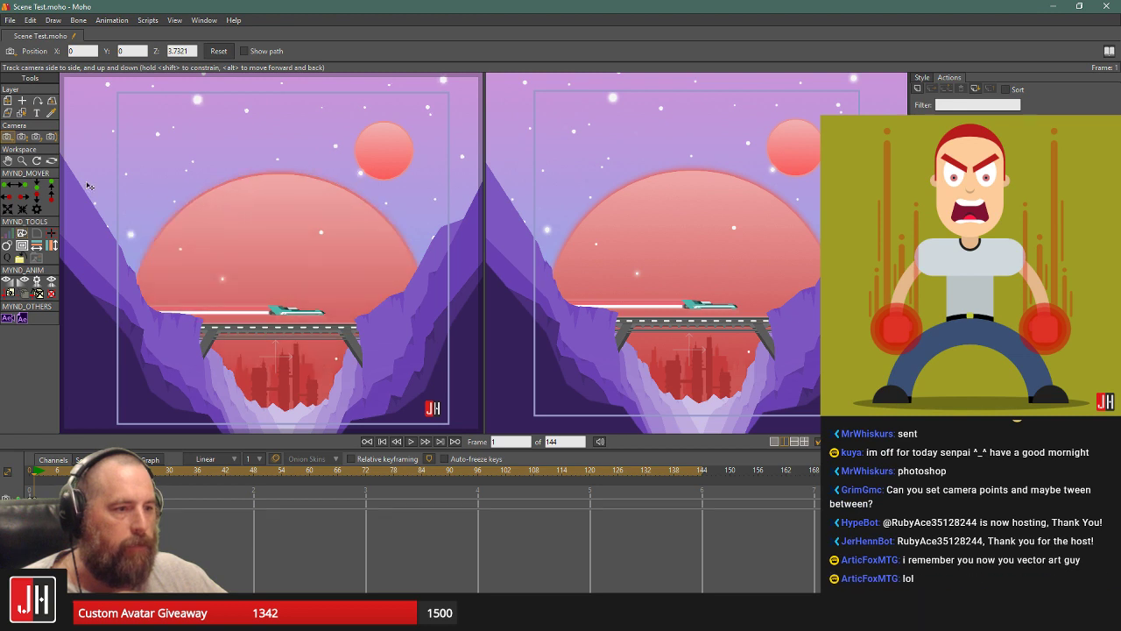
pyautogui.click(22, 138)
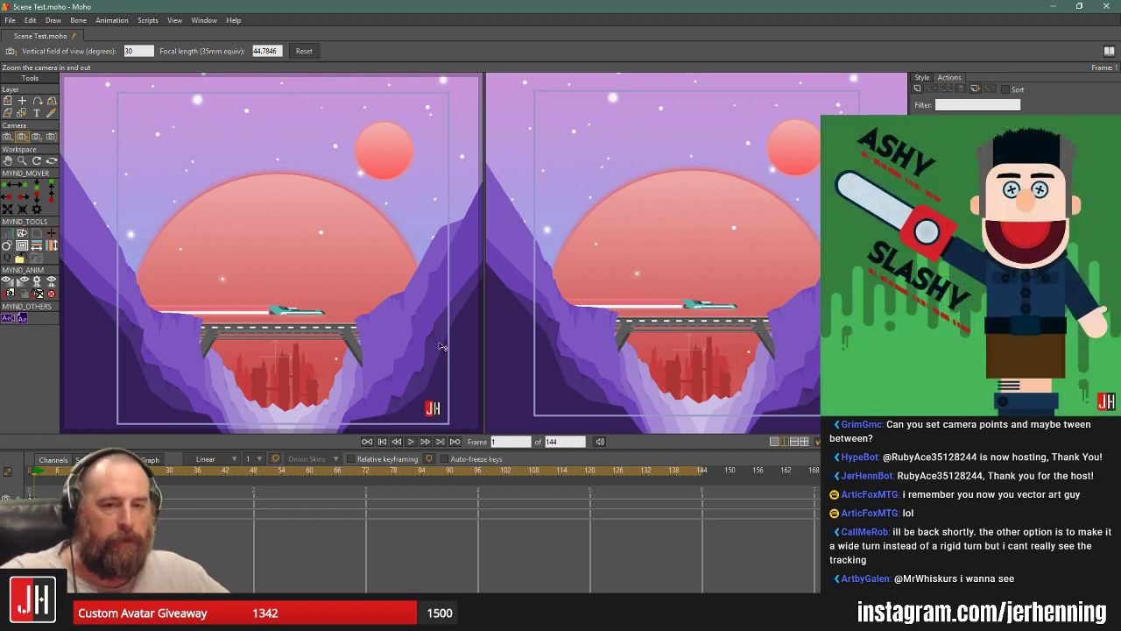
pyautogui.scroll(-4, 374, 299)
pyautogui.scroll(5, 249, 275)
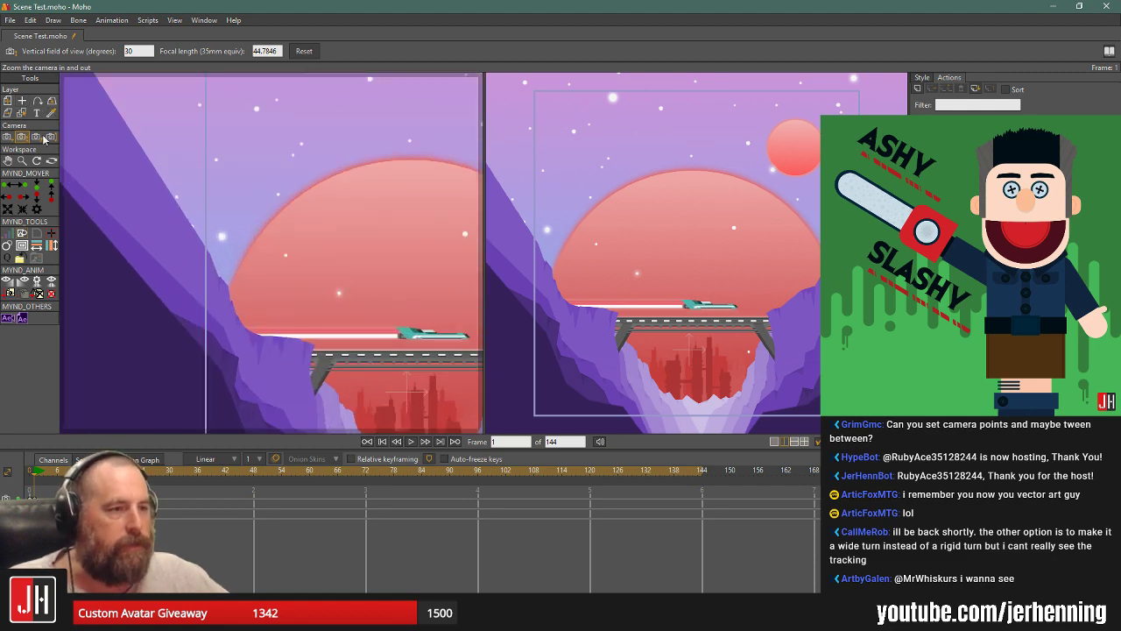
pyautogui.click(7, 100)
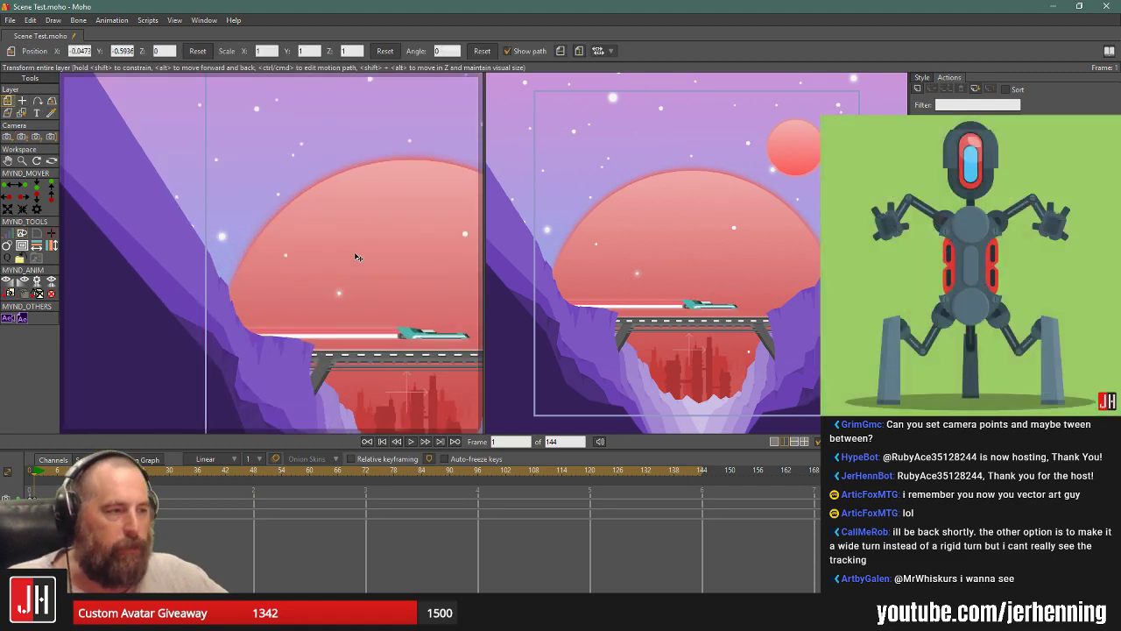
pyautogui.scroll(-4, 356, 257)
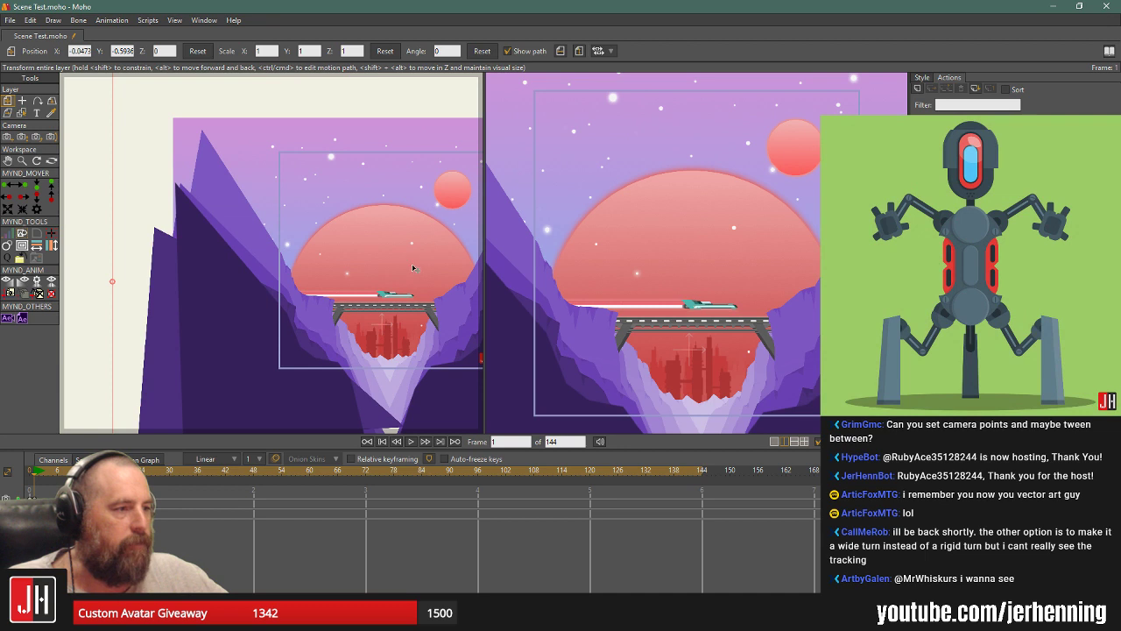
pyautogui.moveTo(412, 265); pyautogui.dragTo(305, 248)
pyautogui.scroll(3, 320, 253)
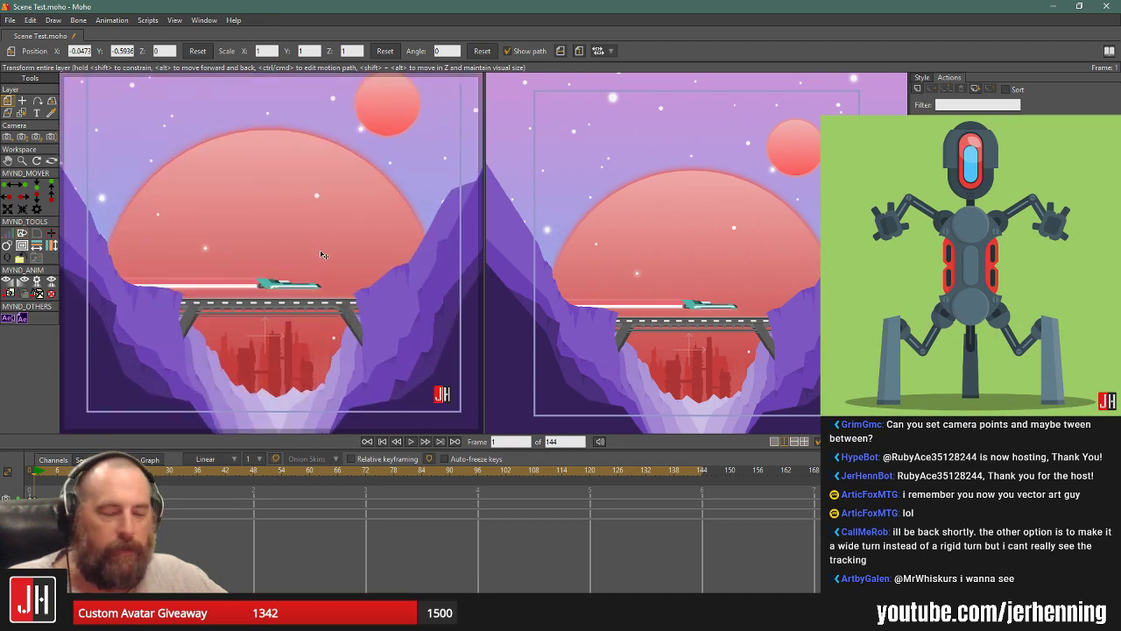
# Orbit one viewport to a side view of the layers, examine the scene in the other, and reset the other's view.
pyautogui.click(52, 160)
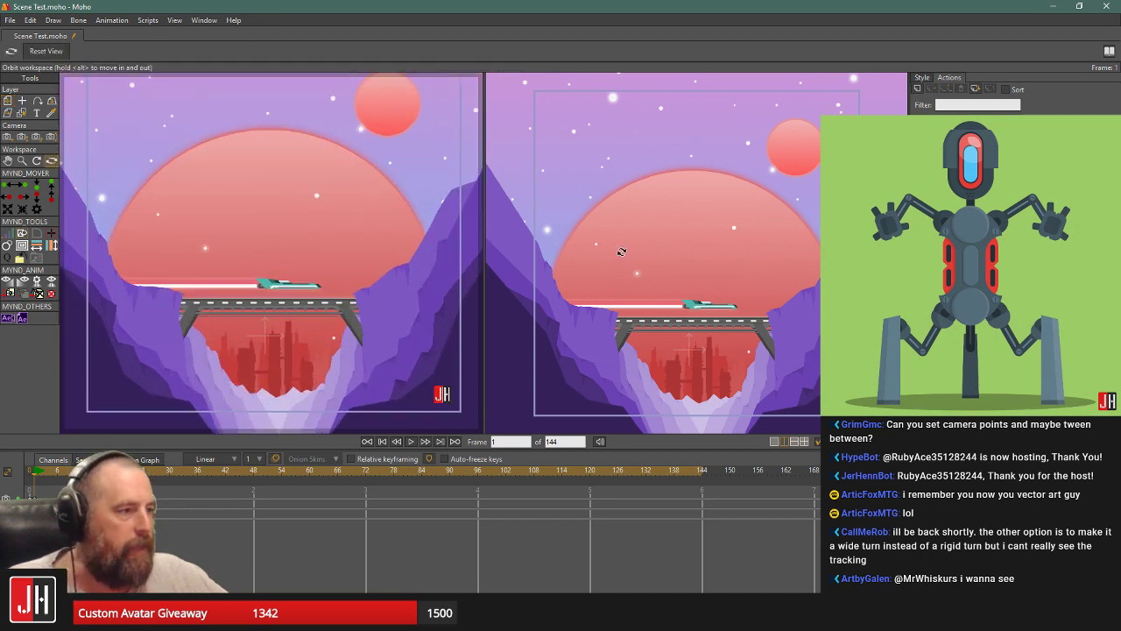
pyautogui.moveTo(621, 252); pyautogui.dragTo(724, 235)
pyautogui.scroll(5, 692, 254)
pyautogui.moveTo(427, 248); pyautogui.dragTo(397, 246)
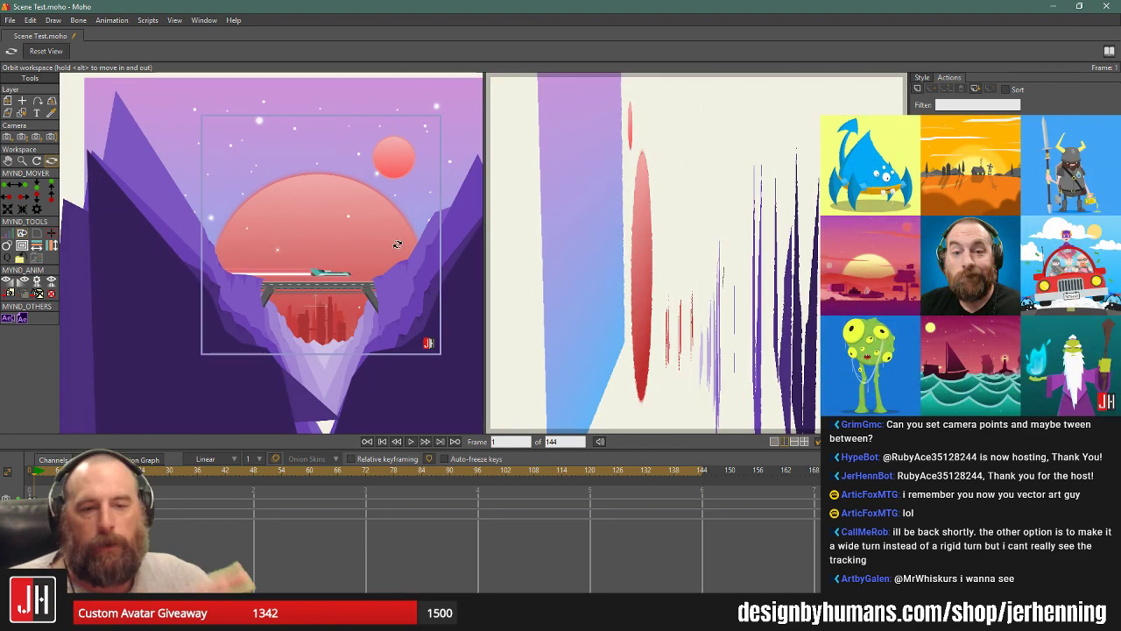
pyautogui.scroll(2, 384, 225)
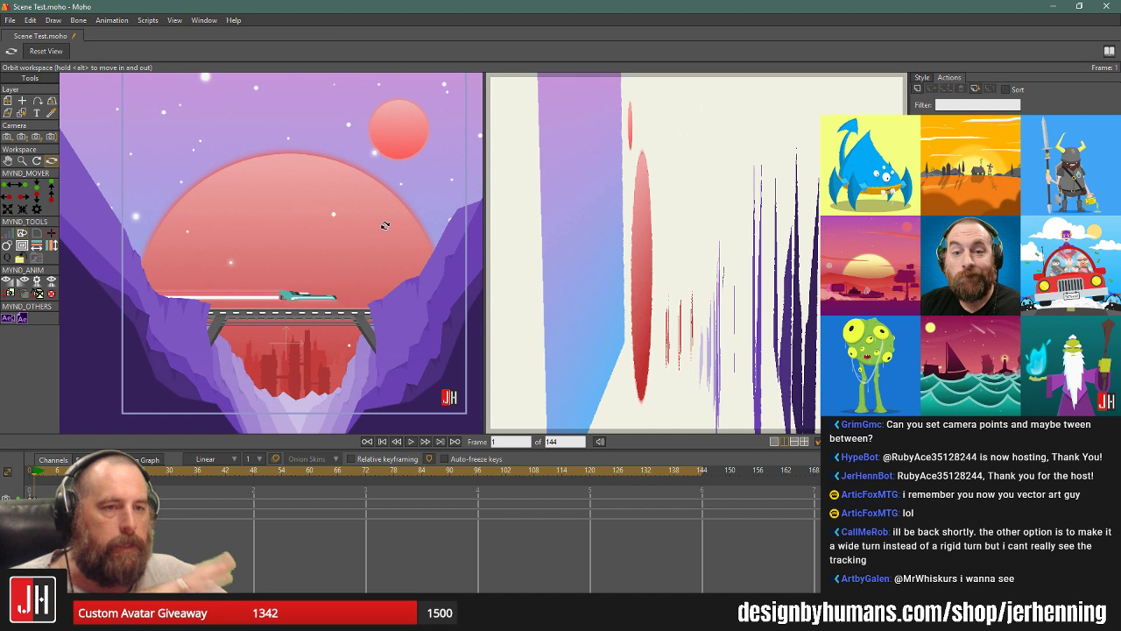
pyautogui.moveTo(368, 219); pyautogui.dragTo(270, 221)
pyautogui.click(43, 52)
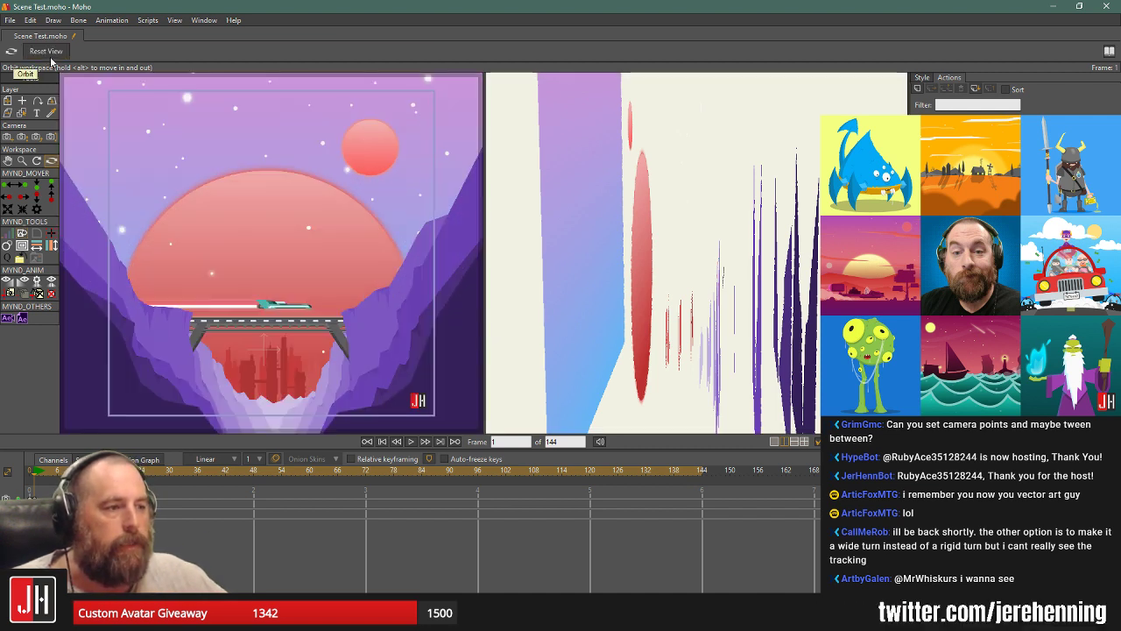
# Orbit the second viewport to a slanted side view of the scene layers.
pyautogui.moveTo(723, 252); pyautogui.dragTo(709, 237)
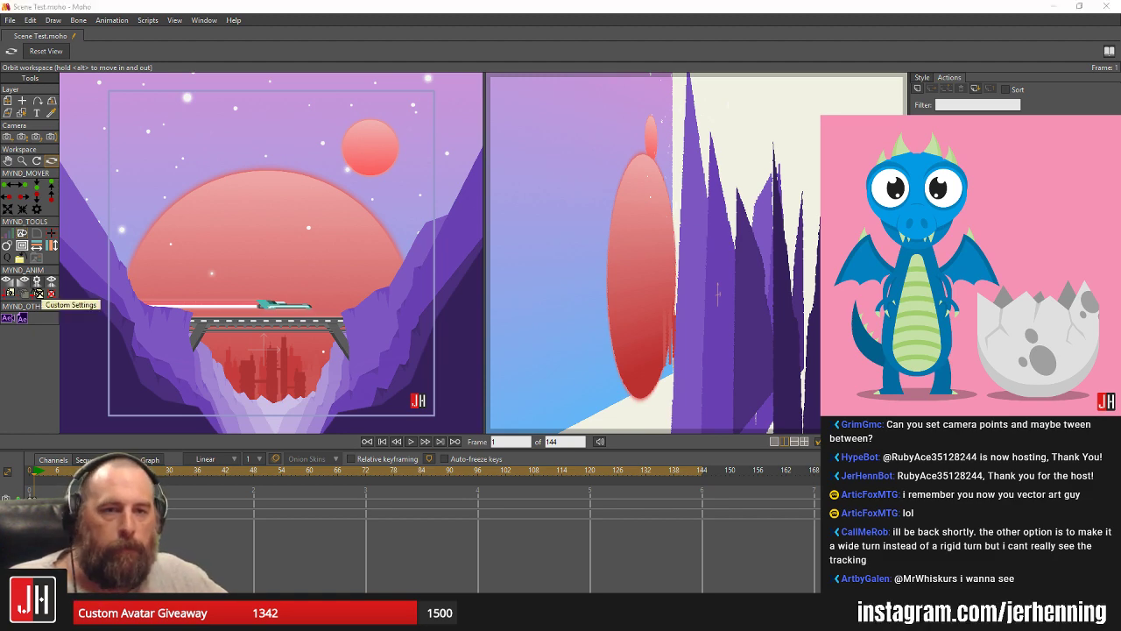
# Switch to Discord, examine the logo and banner images in the open direct message, and return to the Moho scene.
pyautogui.moveTo(0, 53); pyautogui.dragTo(352, 67)
pyautogui.doubleClick(352, 67)
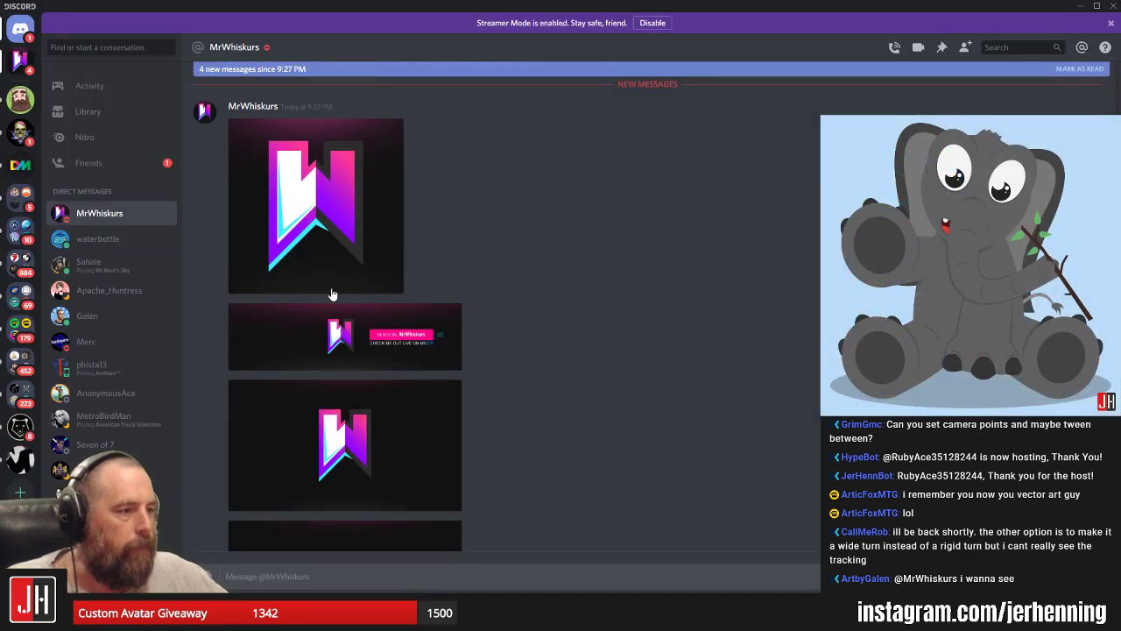
pyautogui.click(325, 208)
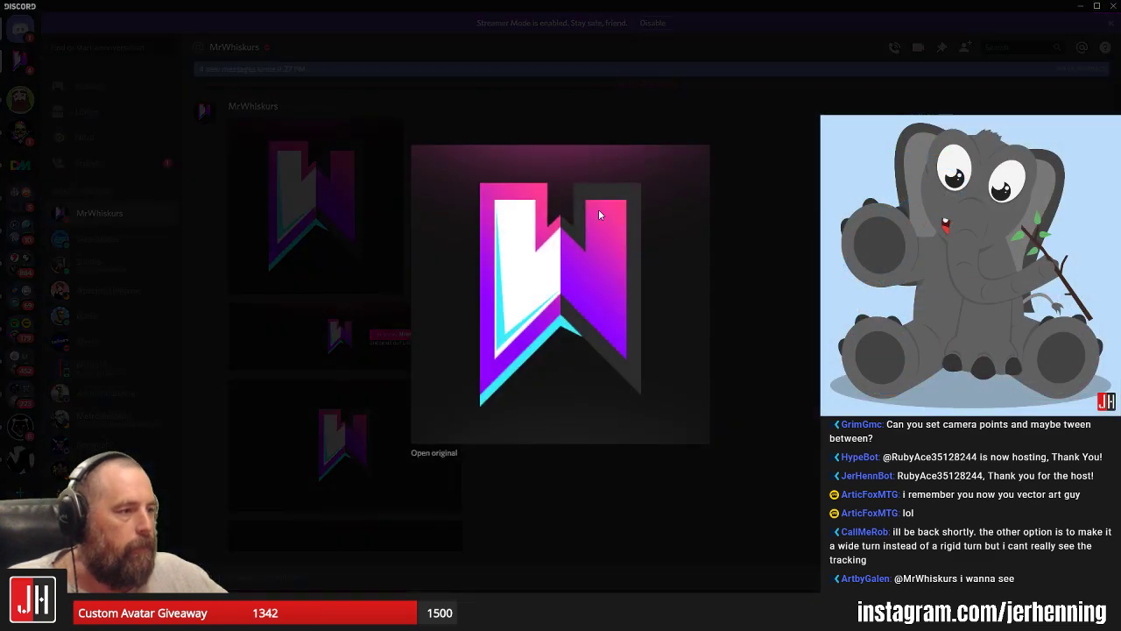
pyautogui.click(780, 247)
pyautogui.click(342, 338)
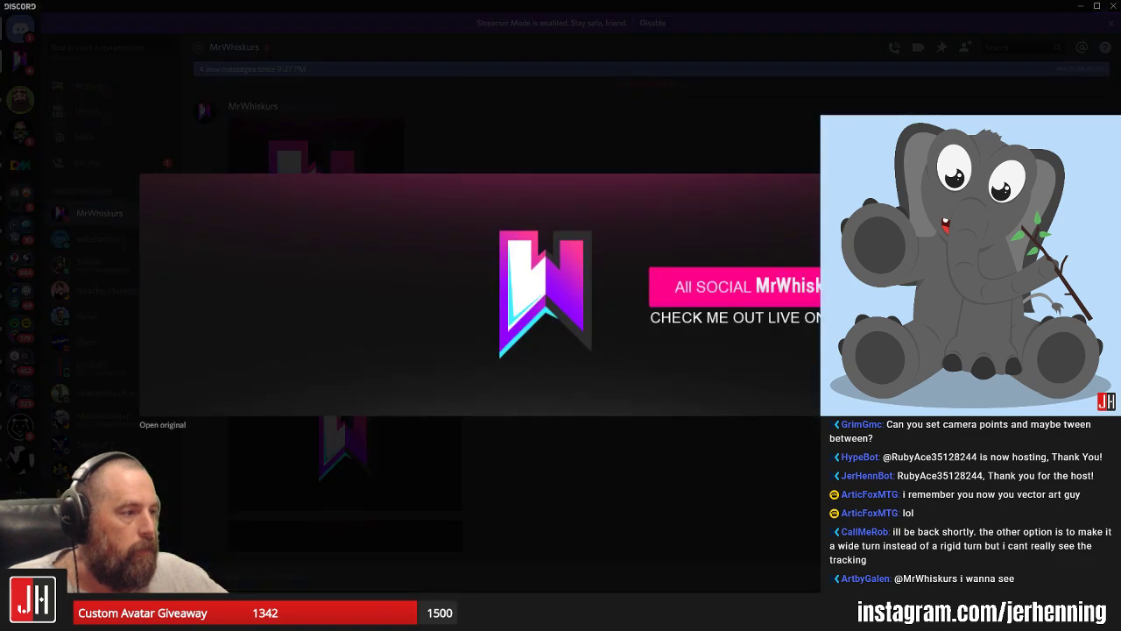
pyautogui.click(711, 460)
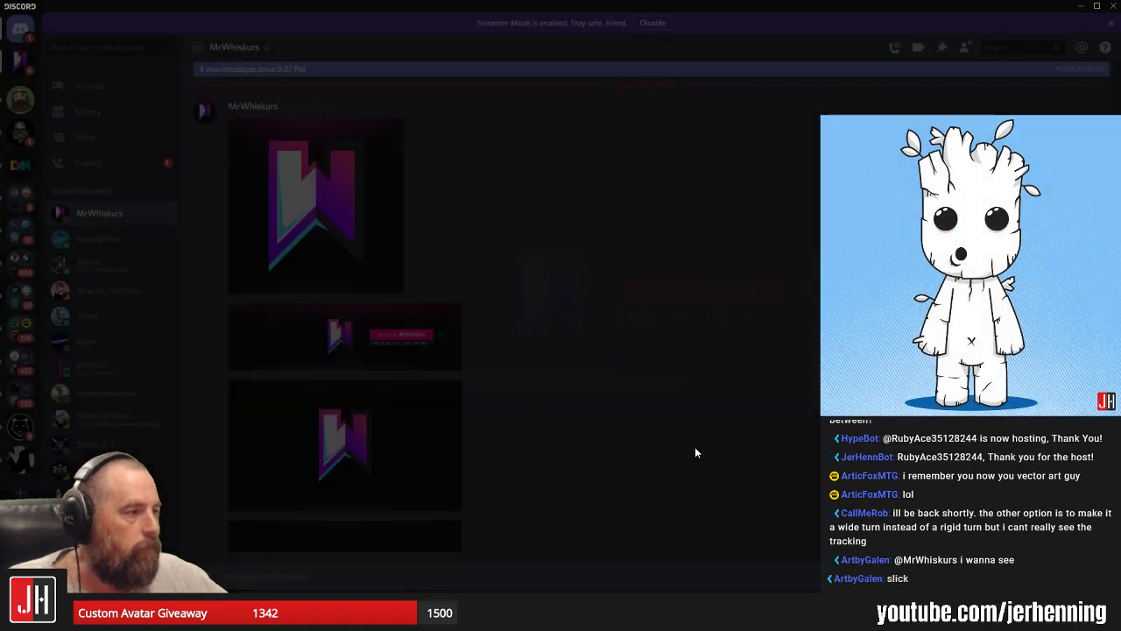
pyautogui.scroll(-1, 497, 356)
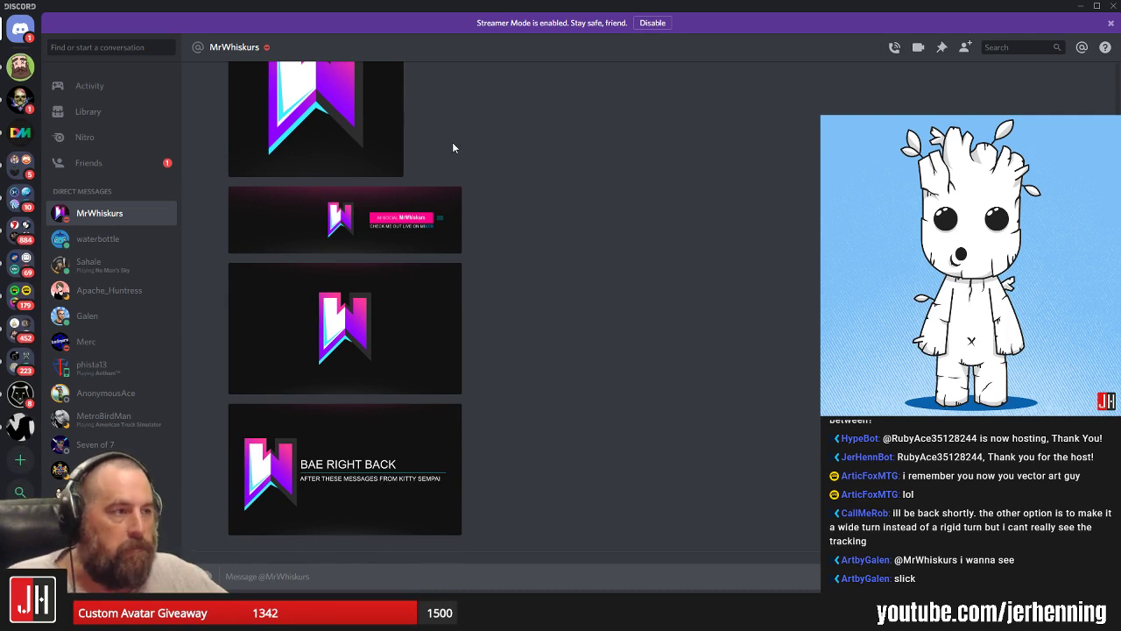
pyautogui.click(1113, 6)
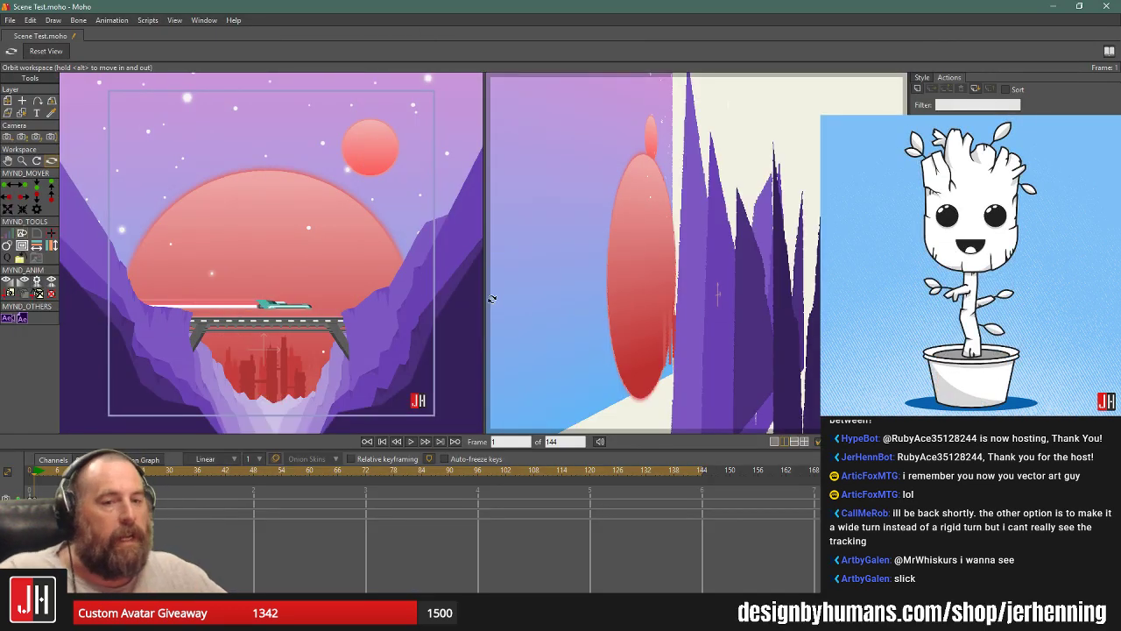
# Examine the layers from an angle in the second viewport, go to frame 144, and reset that viewport's view.
pyautogui.scroll(2, 309, 260)
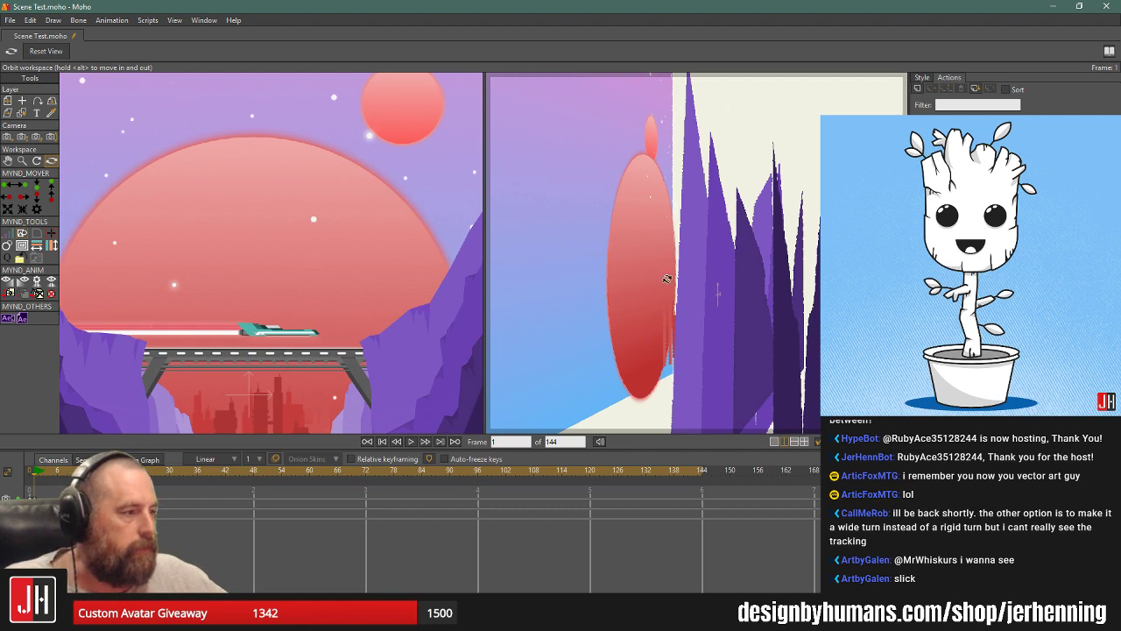
pyautogui.moveTo(667, 279); pyautogui.dragTo(585, 311)
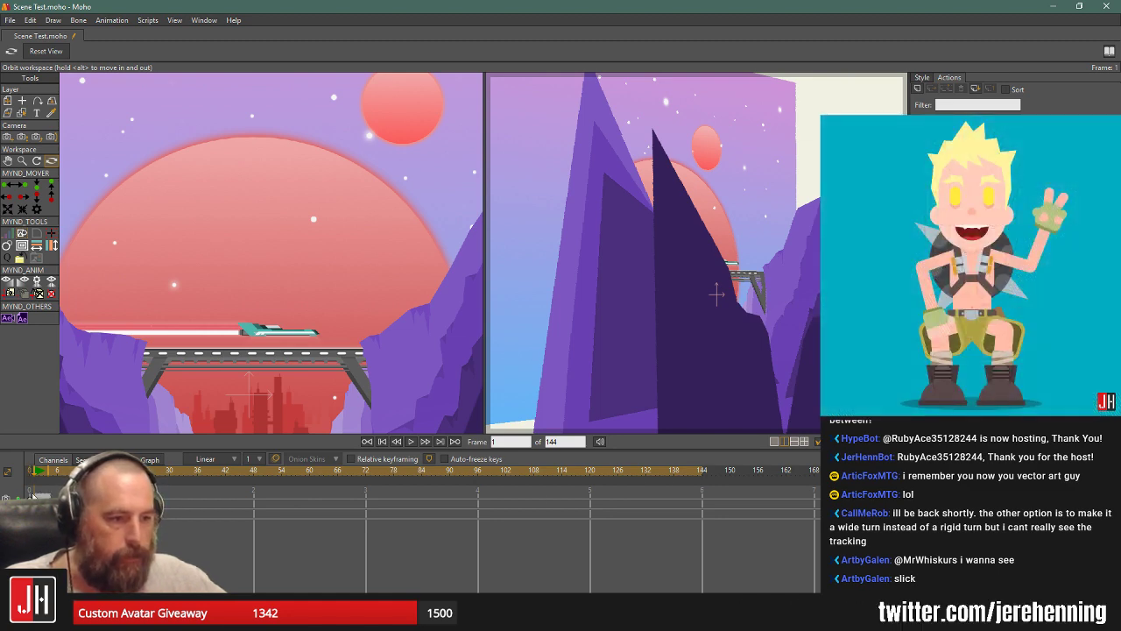
pyautogui.click(701, 472)
pyautogui.scroll(-3, 272, 267)
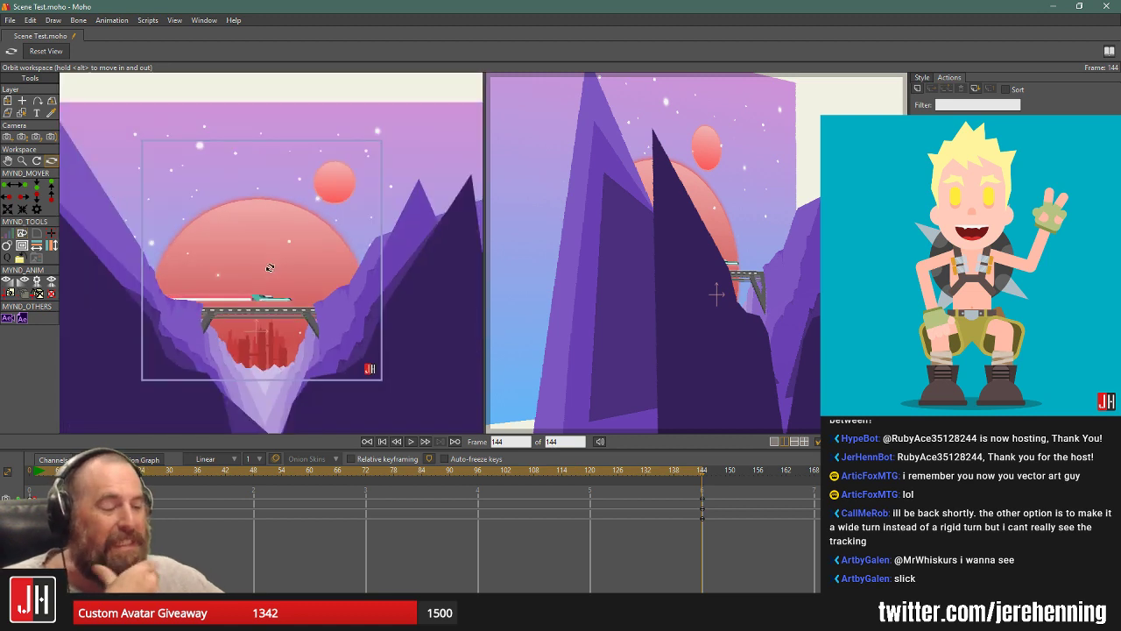
pyautogui.scroll(2, 270, 267)
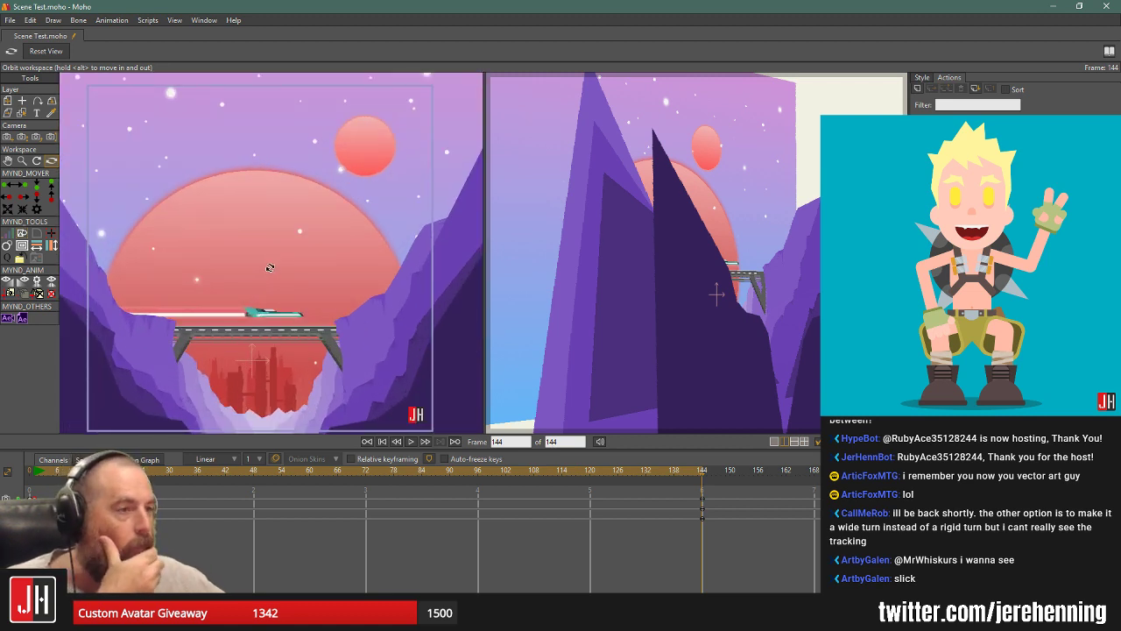
pyautogui.click(59, 53)
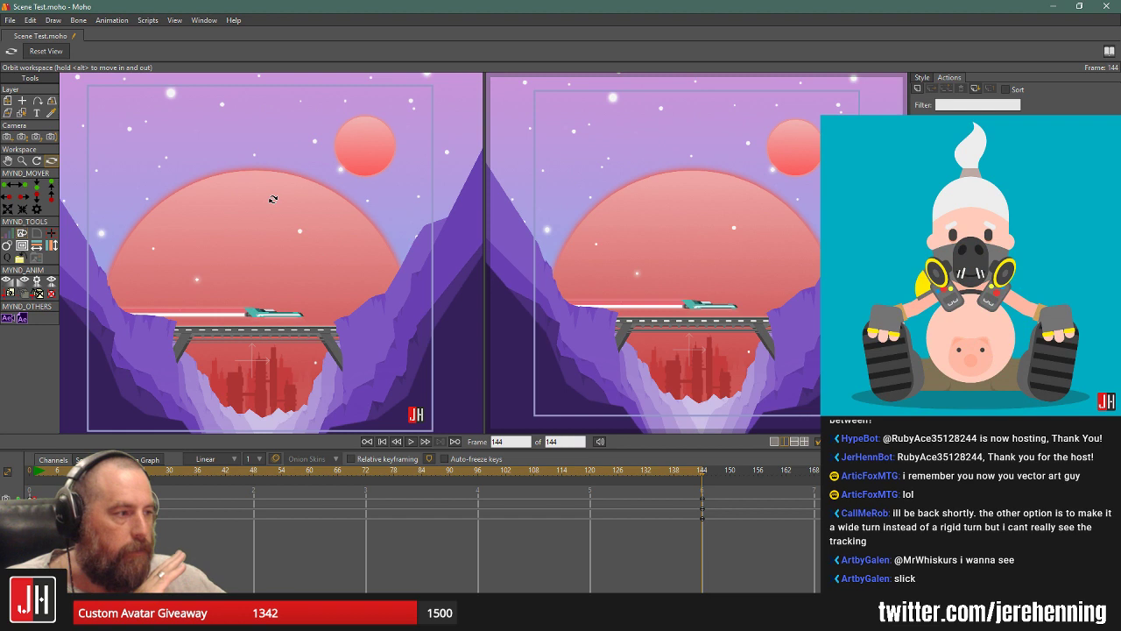
pyautogui.scroll(-4, 585, 271)
pyautogui.scroll(3, 630, 289)
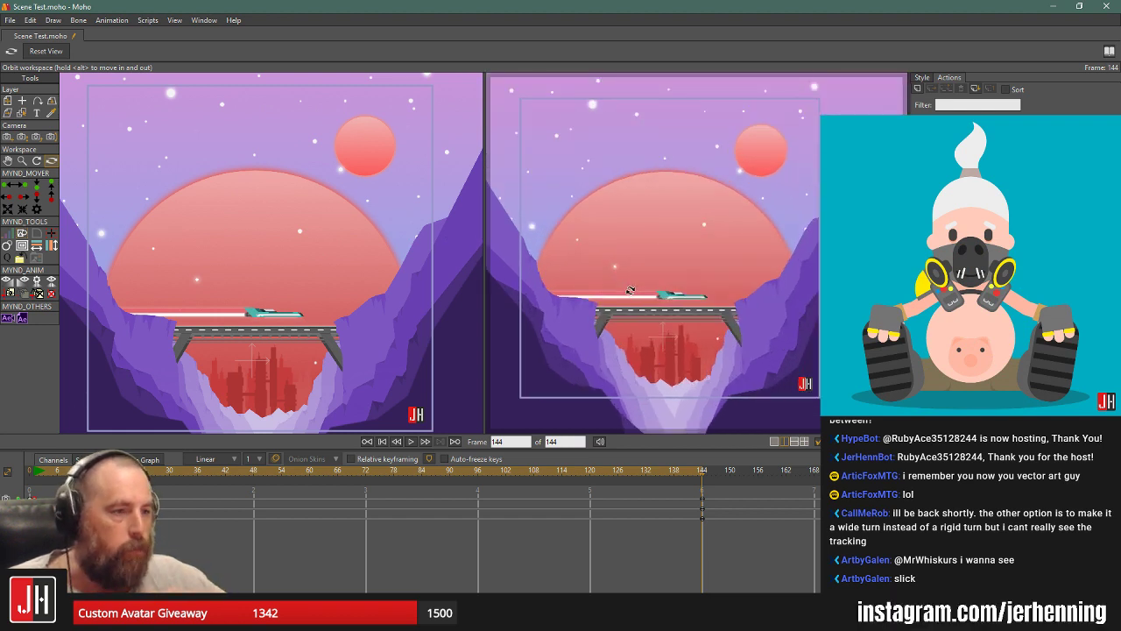
# Try orbiting the camera at frame 48 to a pan of about 16 and a tilt of about -0.3, and undo it.
pyautogui.click(53, 138)
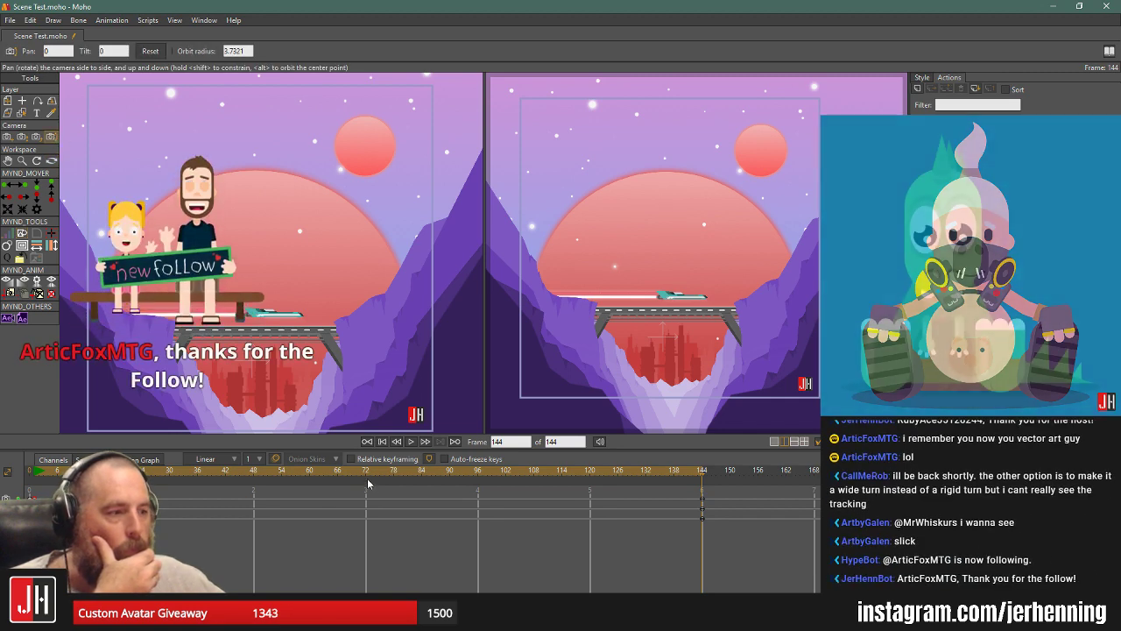
pyautogui.click(365, 508)
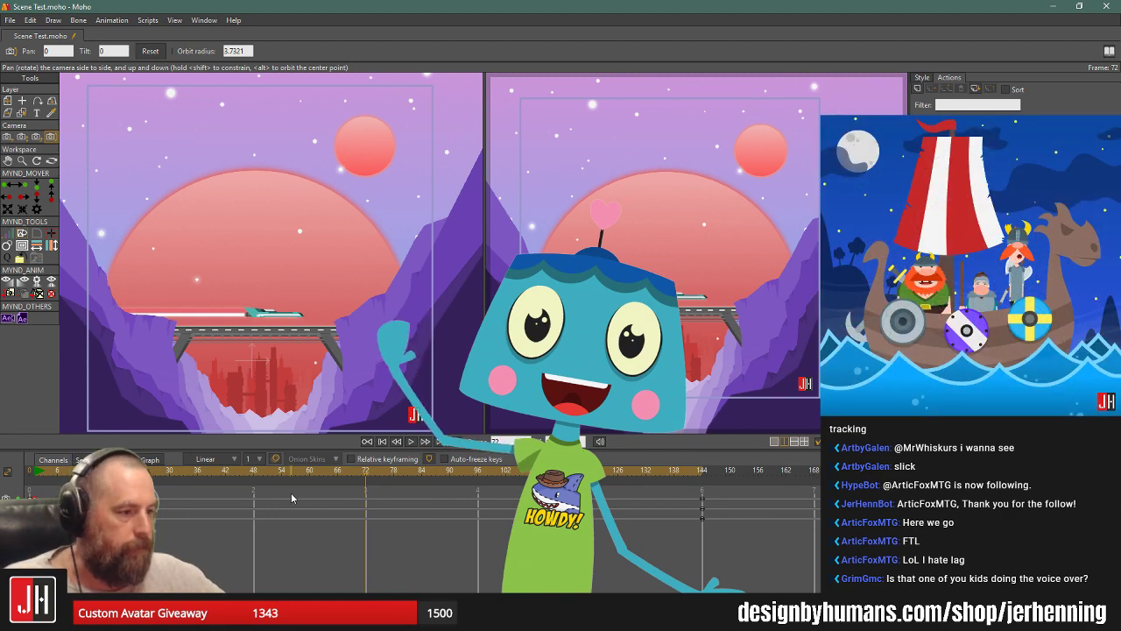
pyautogui.click(253, 471)
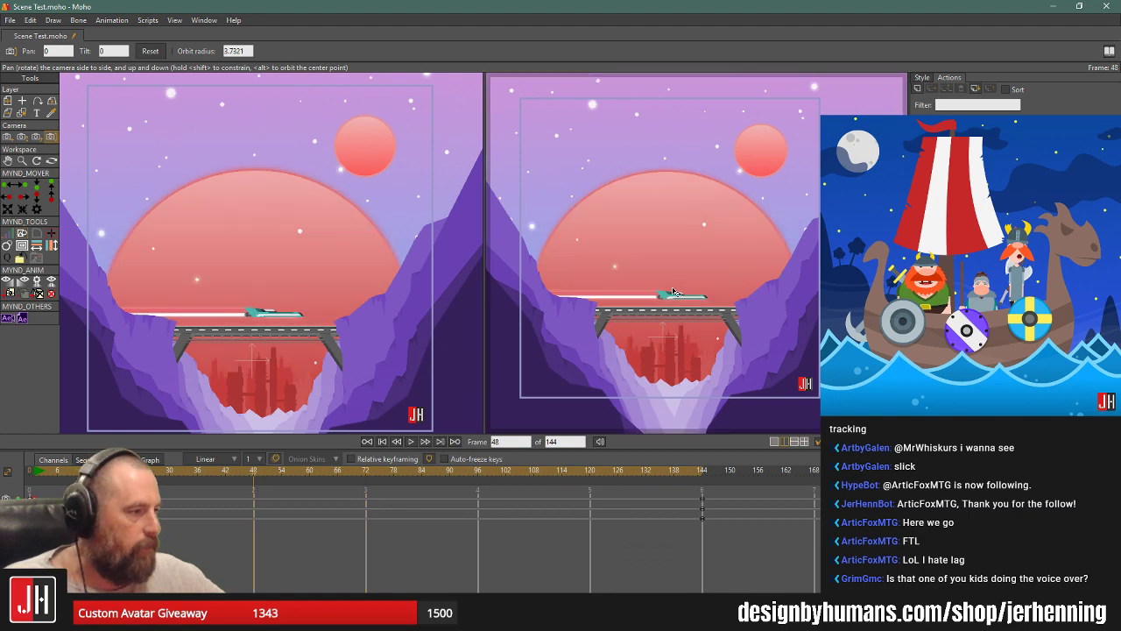
pyautogui.moveTo(673, 292); pyautogui.dragTo(713, 288)
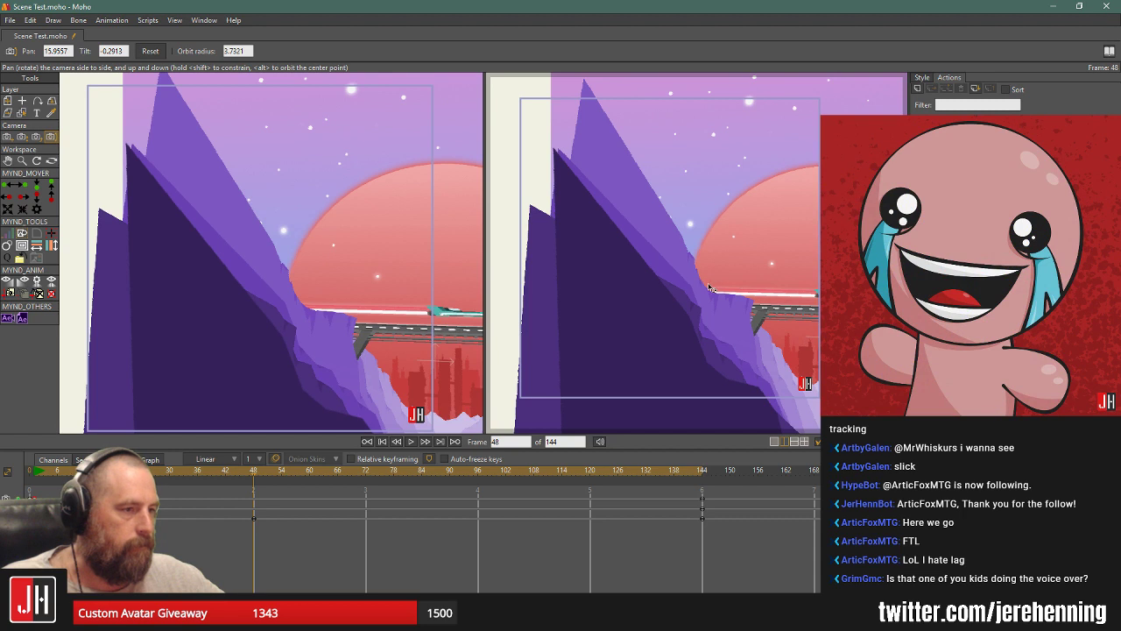
pyautogui.hotkey('ctrl', 'z')
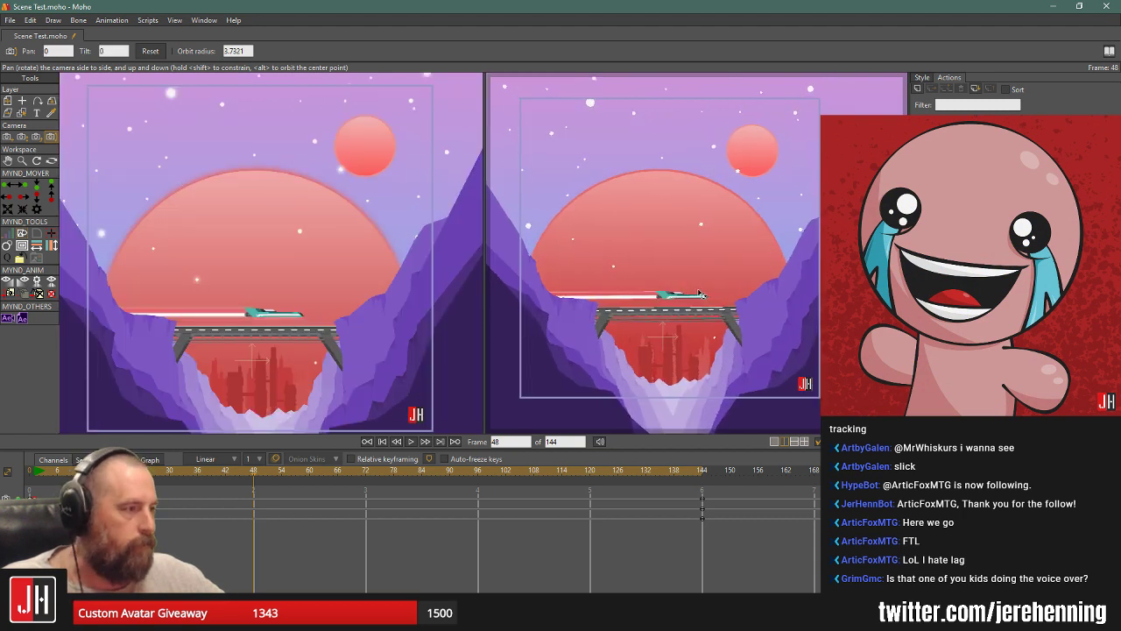
# Try a camera orbit at frame 48 with a pan of about -18.4 and a tilt of about -7.6, and remove its keyframes.
pyautogui.moveTo(699, 294); pyautogui.dragTo(733, 323)
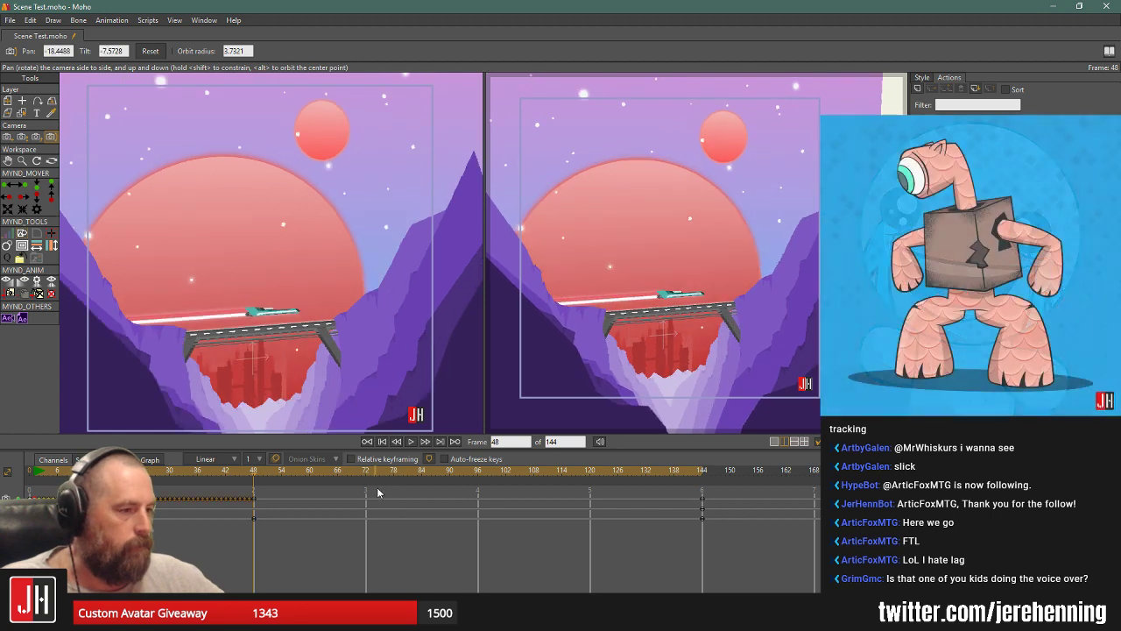
pyautogui.moveTo(276, 544); pyautogui.dragTo(254, 508)
pyautogui.moveTo(309, 571); pyautogui.dragTo(150, 496)
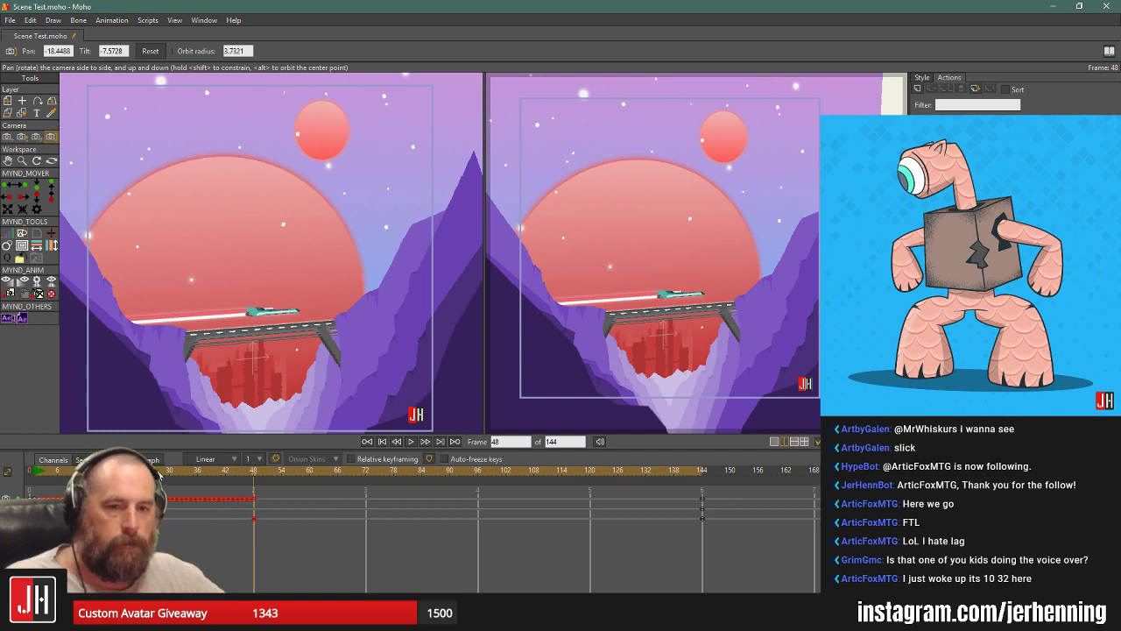
pyautogui.press('Delete')
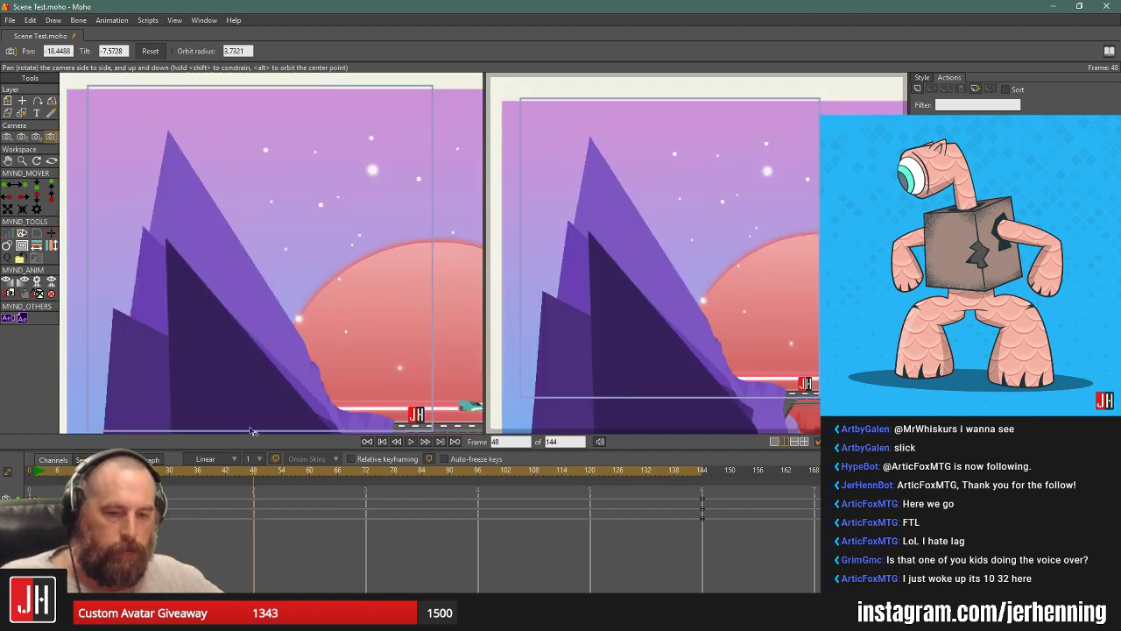
pyautogui.hotkey('ctrl', 'z')
pyautogui.scroll(-3, 343, 298)
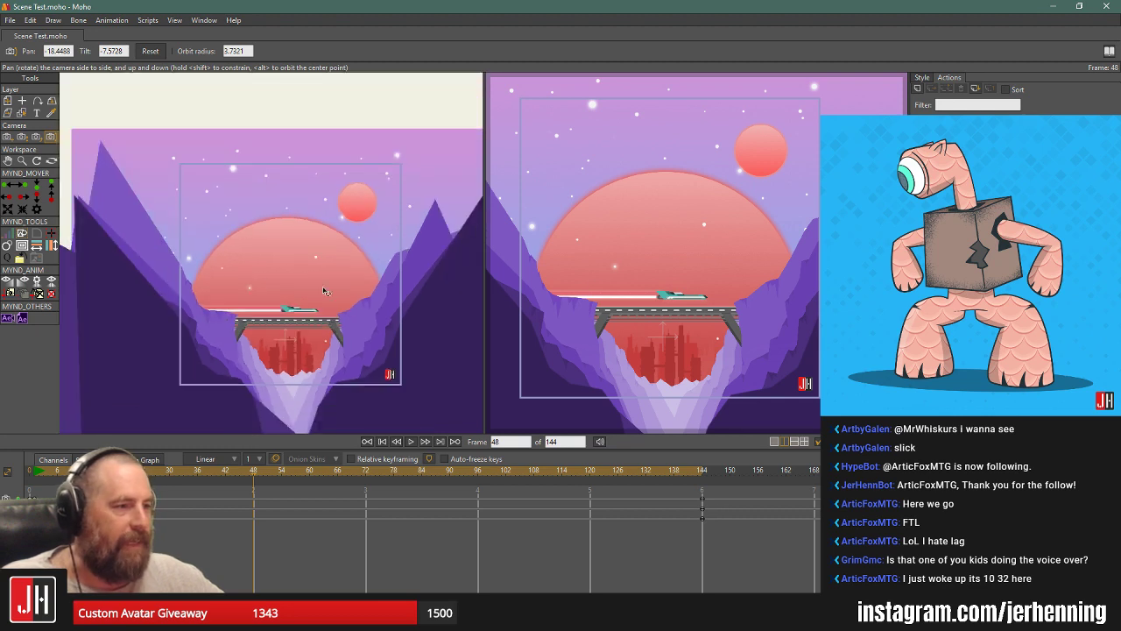
pyautogui.scroll(1, 305, 295)
pyautogui.scroll(2, 305, 303)
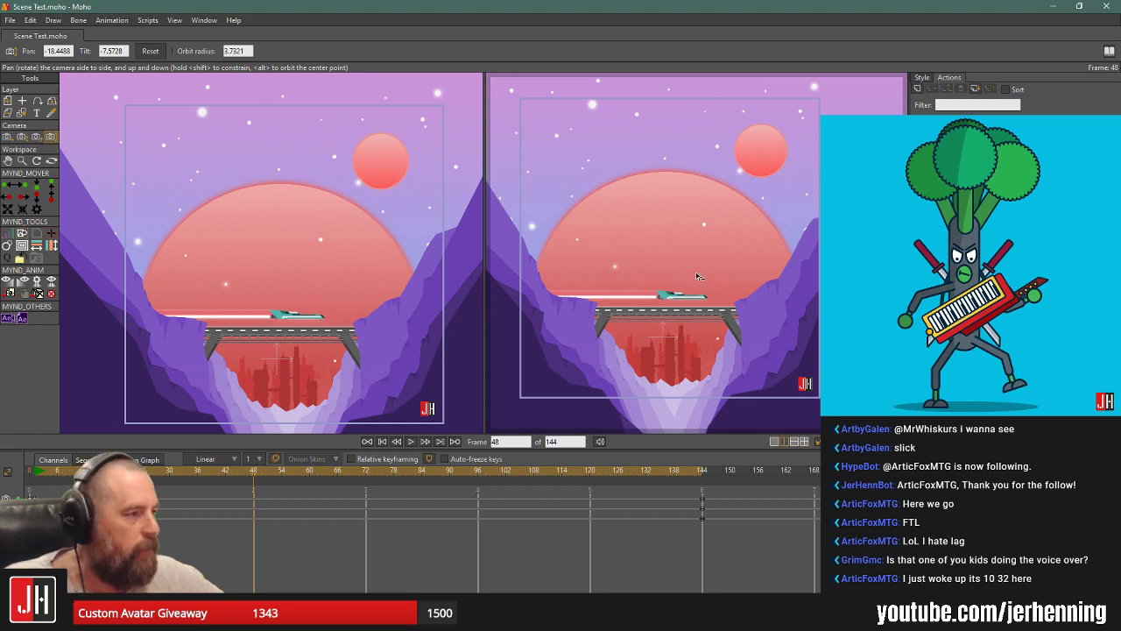
# Orbit the camera to about pan -18.2, tilt -5.0 at frame 36 and pan 19.6, tilt -7.8 at frame 84, and play the loop.
pyautogui.moveTo(253, 471); pyautogui.dragTo(198, 472)
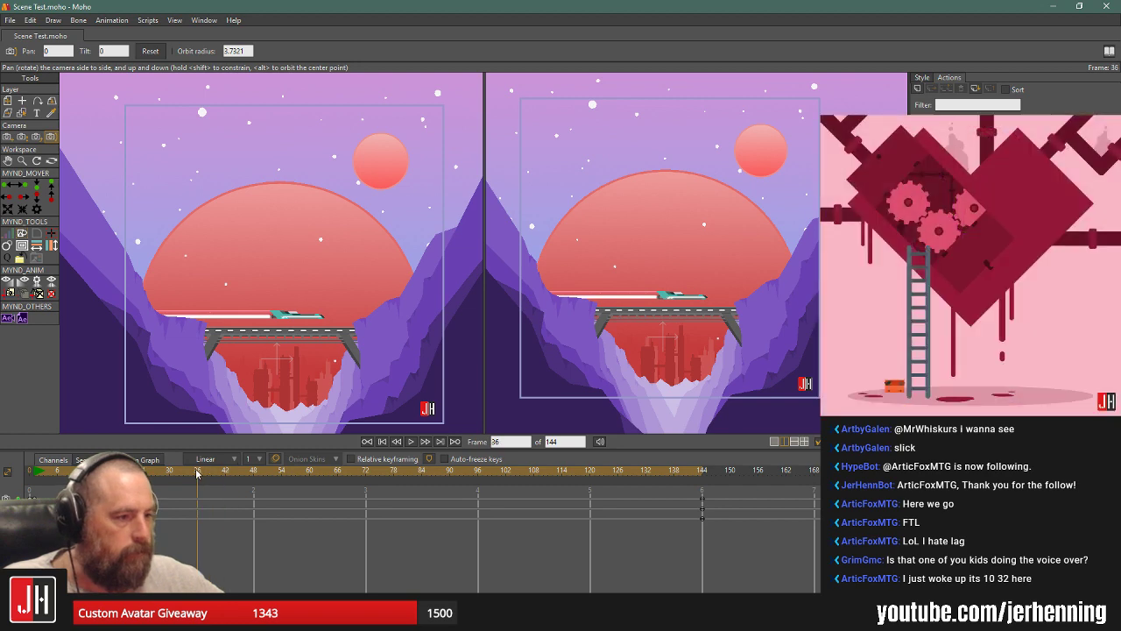
pyautogui.moveTo(724, 336); pyautogui.dragTo(768, 361)
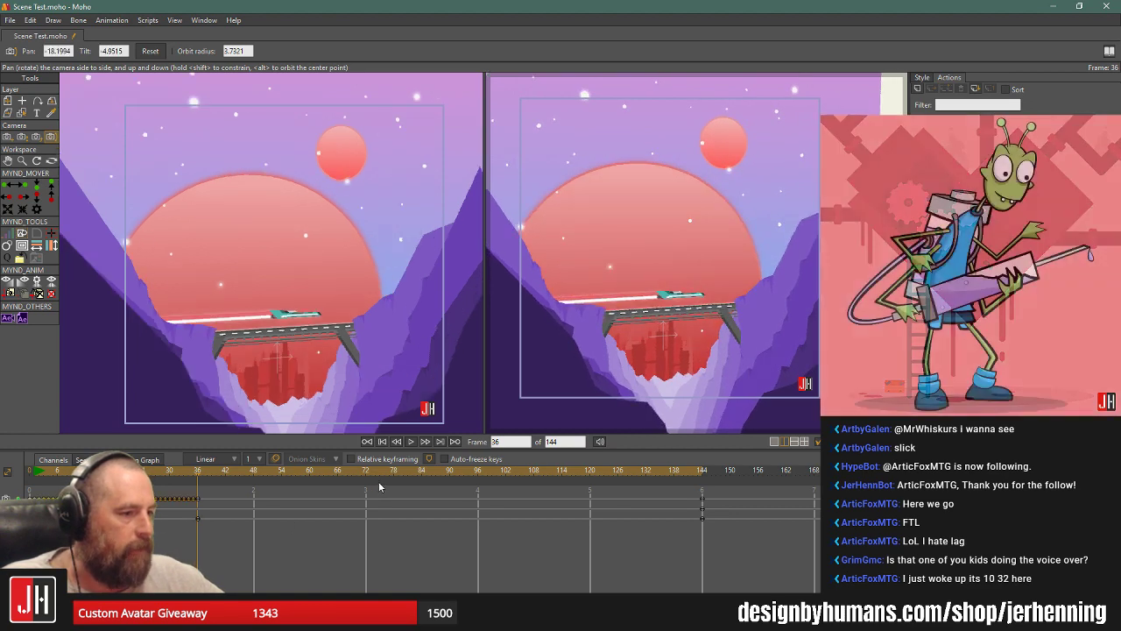
pyautogui.click(422, 474)
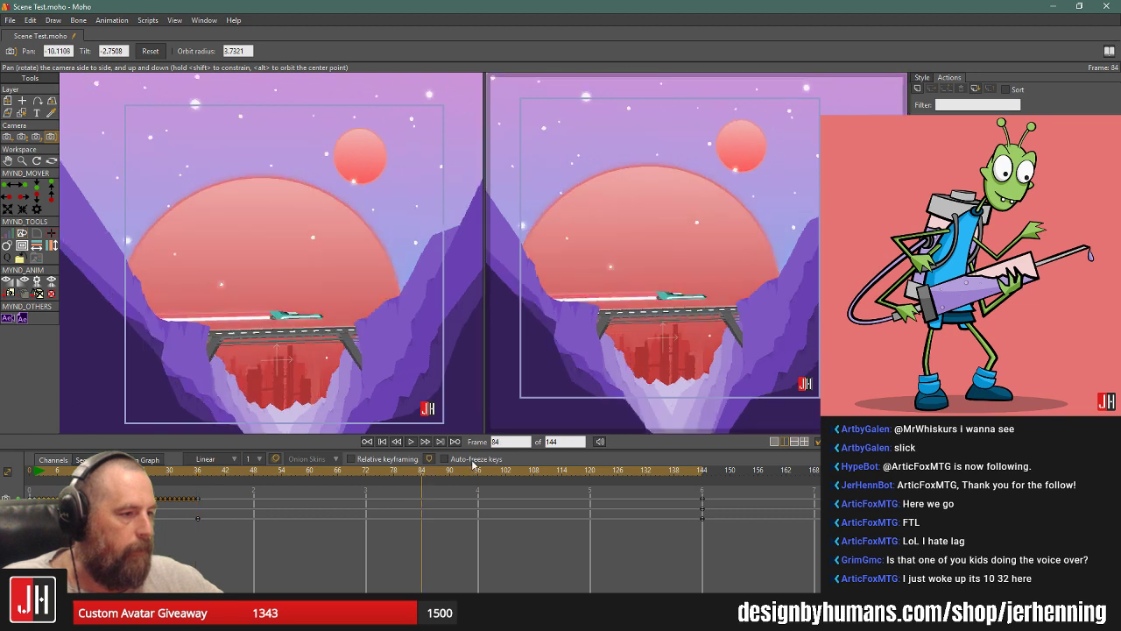
pyautogui.moveTo(703, 324); pyautogui.dragTo(646, 335)
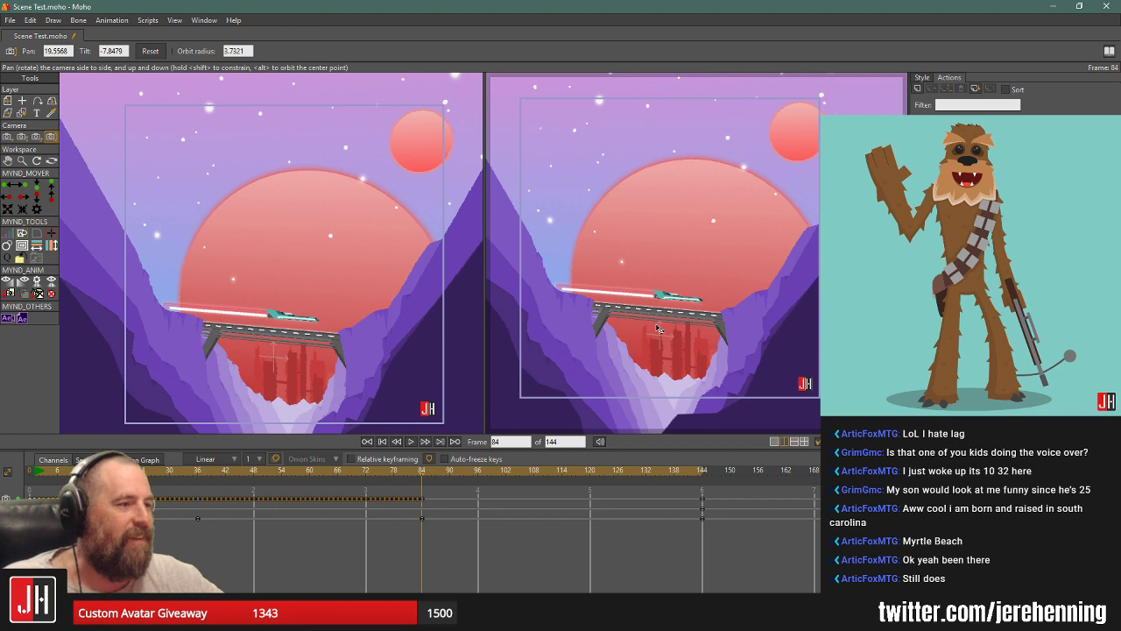
pyautogui.click(382, 443)
pyautogui.click(410, 441)
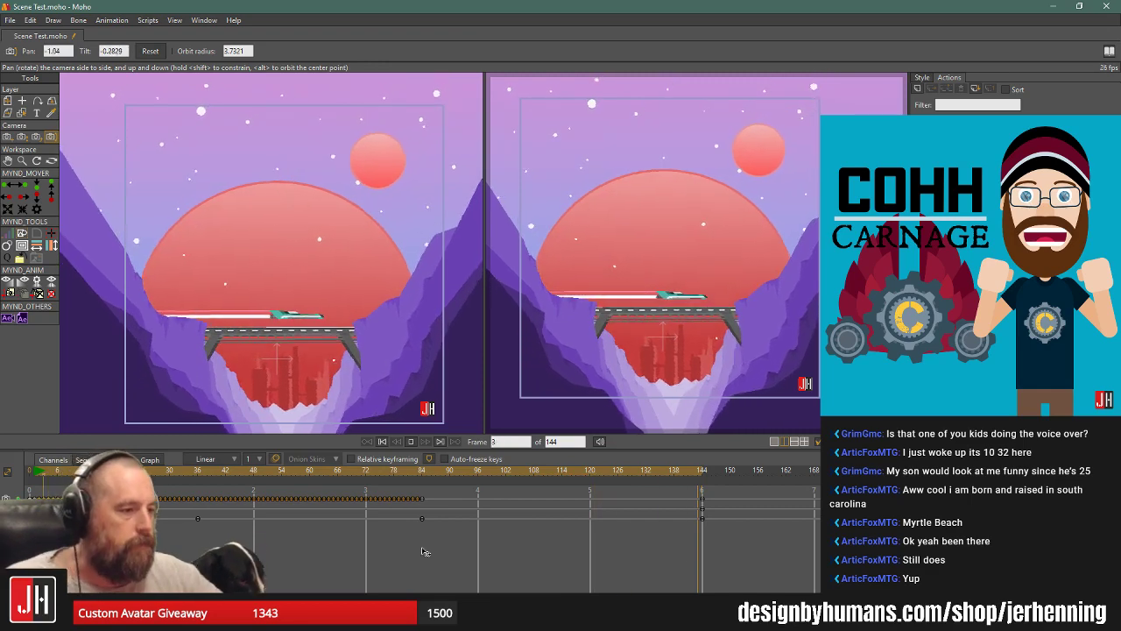
# Stop the playback, rewind, and delete the camera keyframes up to frame 84.
pyautogui.moveTo(471, 548); pyautogui.dragTo(184, 515)
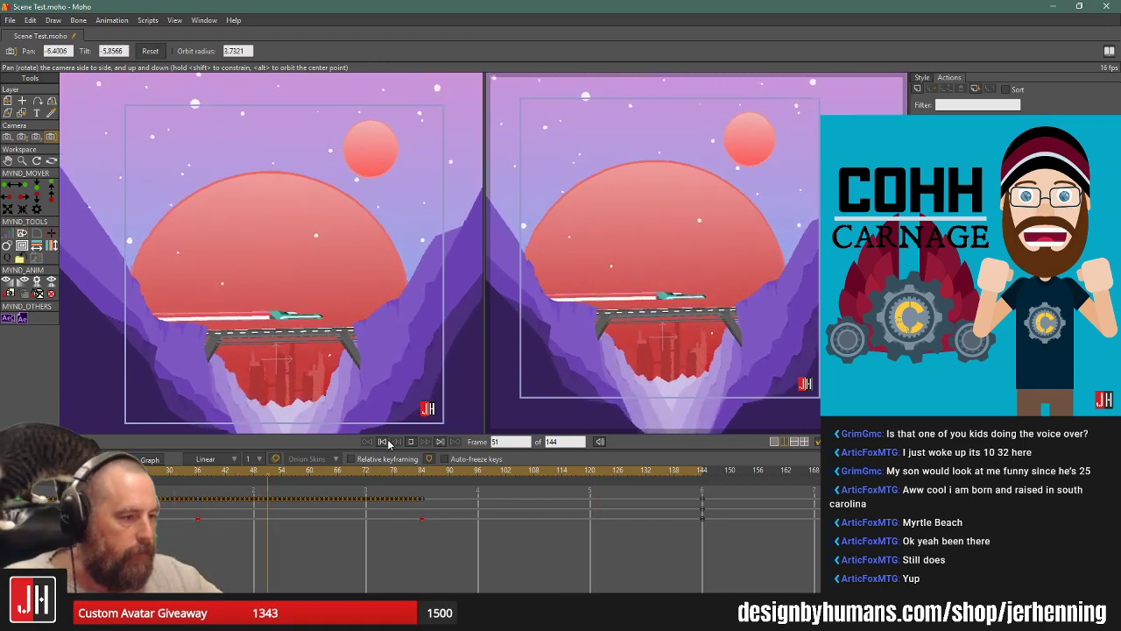
pyautogui.click(384, 441)
pyautogui.moveTo(478, 537); pyautogui.dragTo(27, 494)
pyautogui.press('Delete')
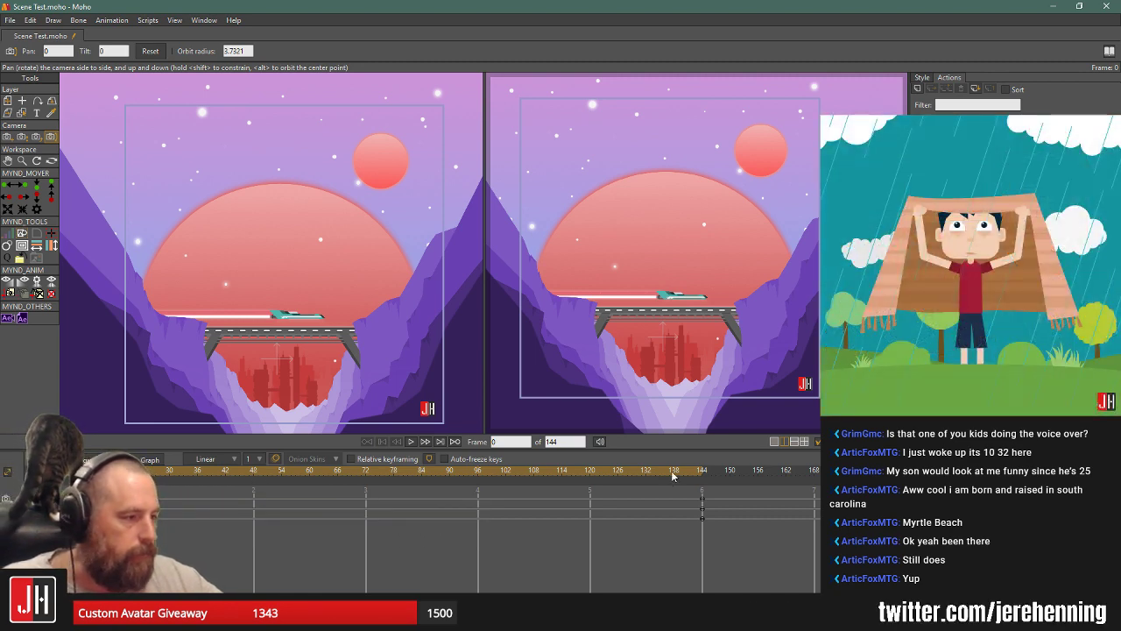
# Orbit the camera at frame 48 to a pan of about -20.2 and a tilt of about -1.0.
pyautogui.click(367, 473)
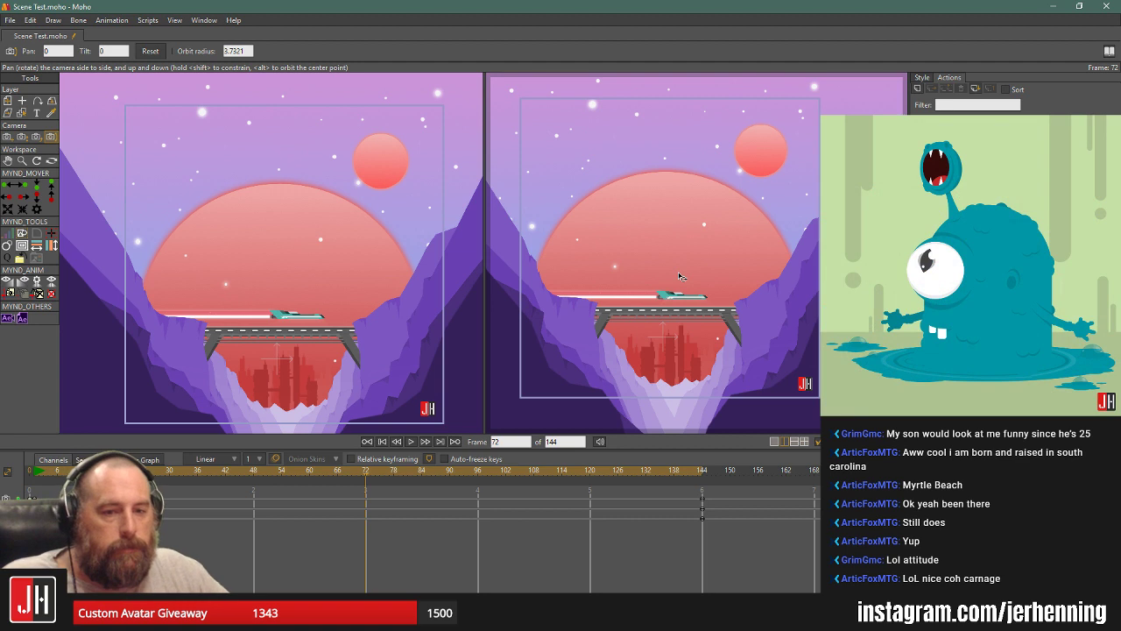
pyautogui.scroll(-2, 696, 280)
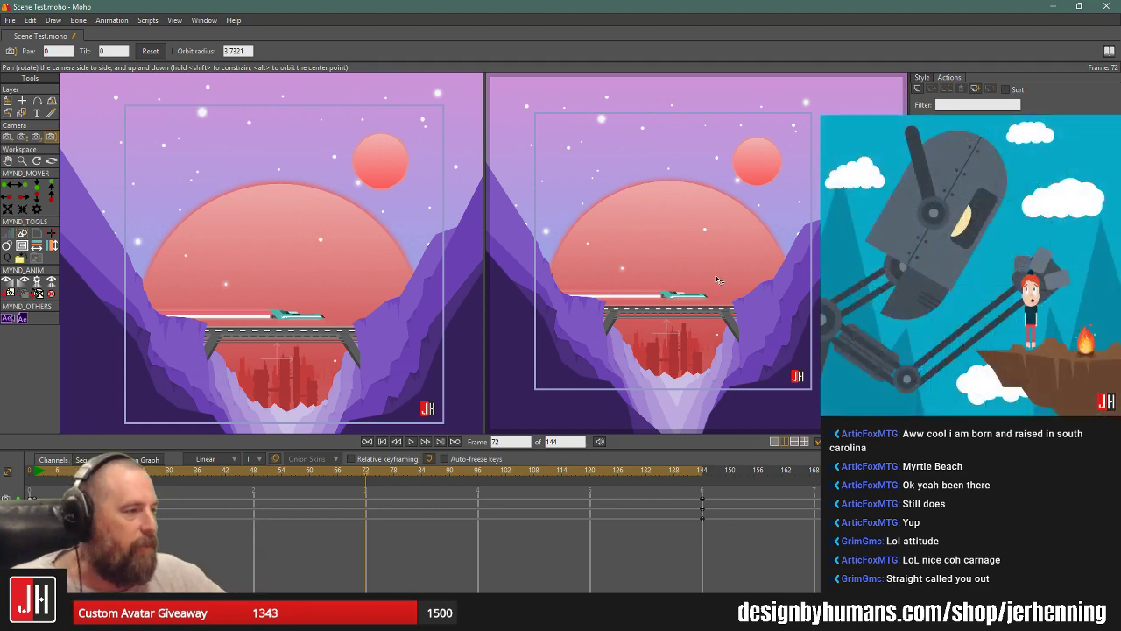
pyautogui.scroll(3, 716, 279)
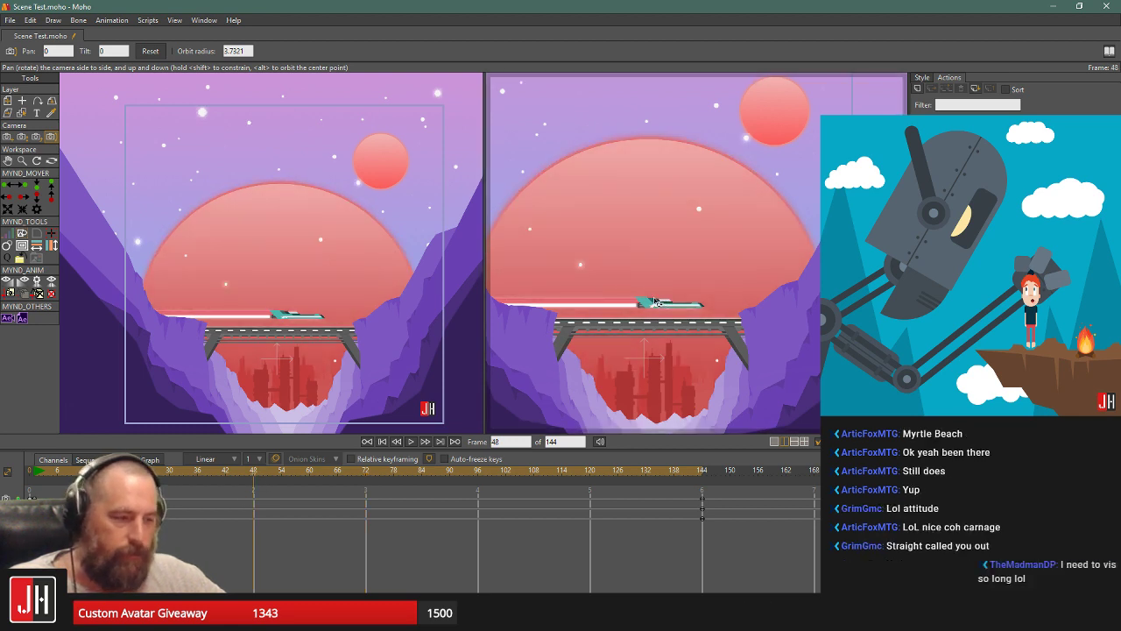
pyautogui.moveTo(676, 302); pyautogui.dragTo(705, 305)
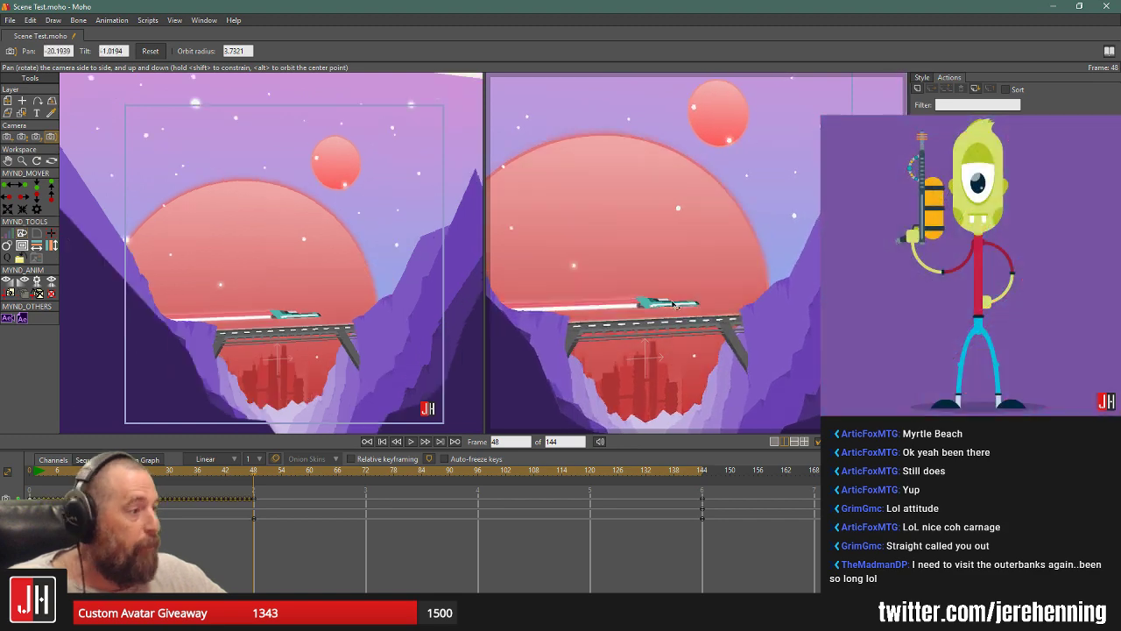
pyautogui.scroll(-6, 669, 305)
pyautogui.scroll(2, 670, 304)
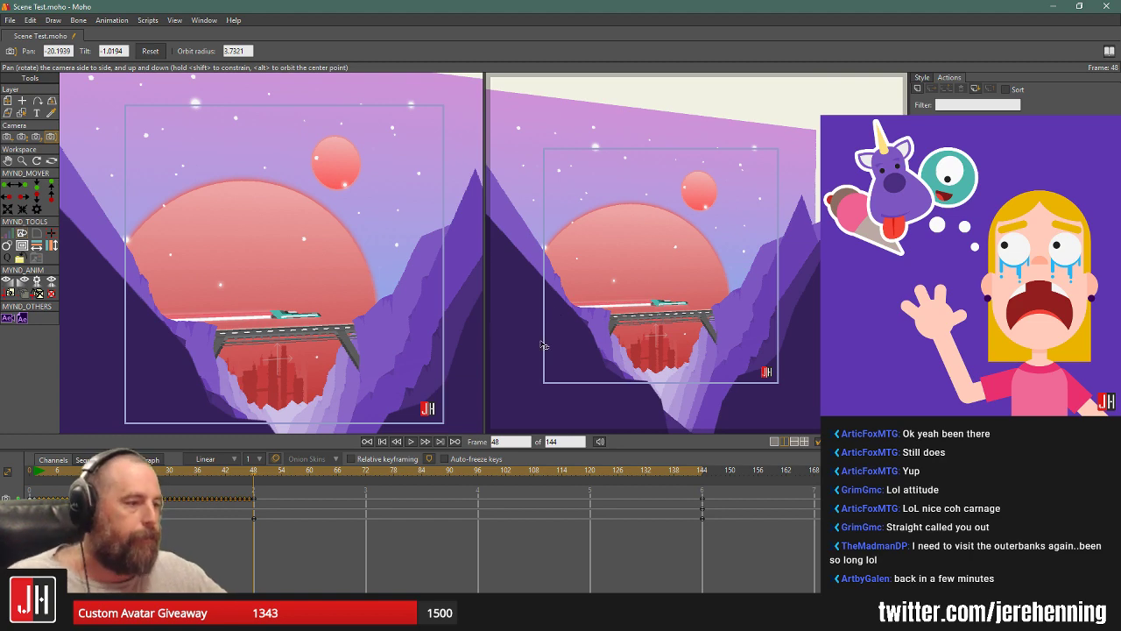
# Scrub the timeline from frame 49 to 66 to check the orbit's return, and delete the camera keyframes up to frame 48.
pyautogui.click(259, 474)
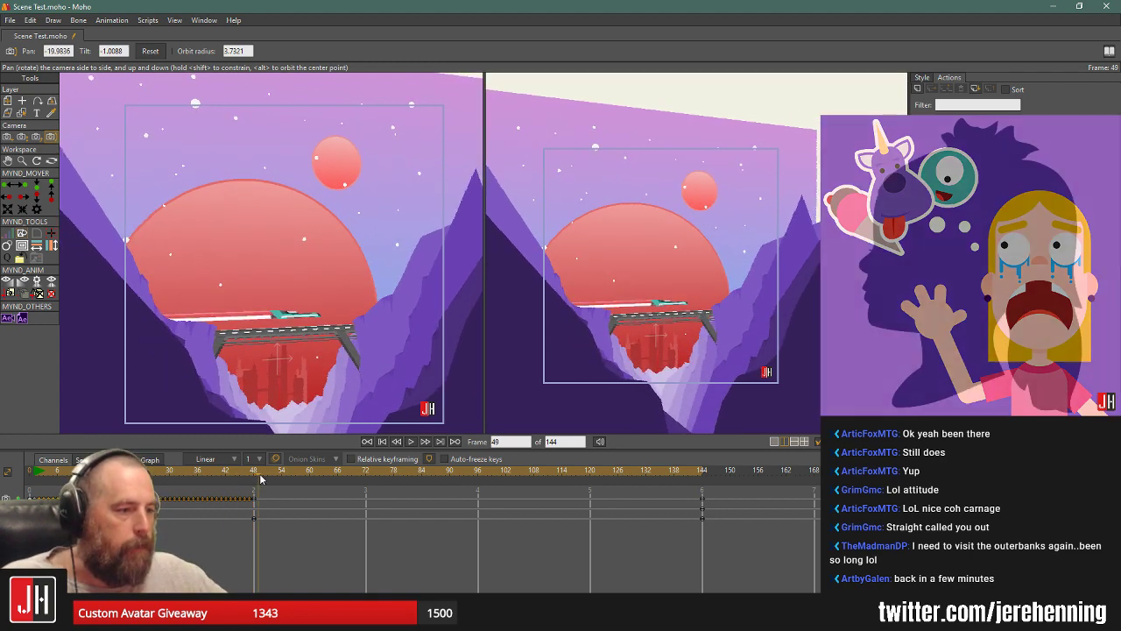
pyautogui.moveTo(260, 474); pyautogui.dragTo(337, 490)
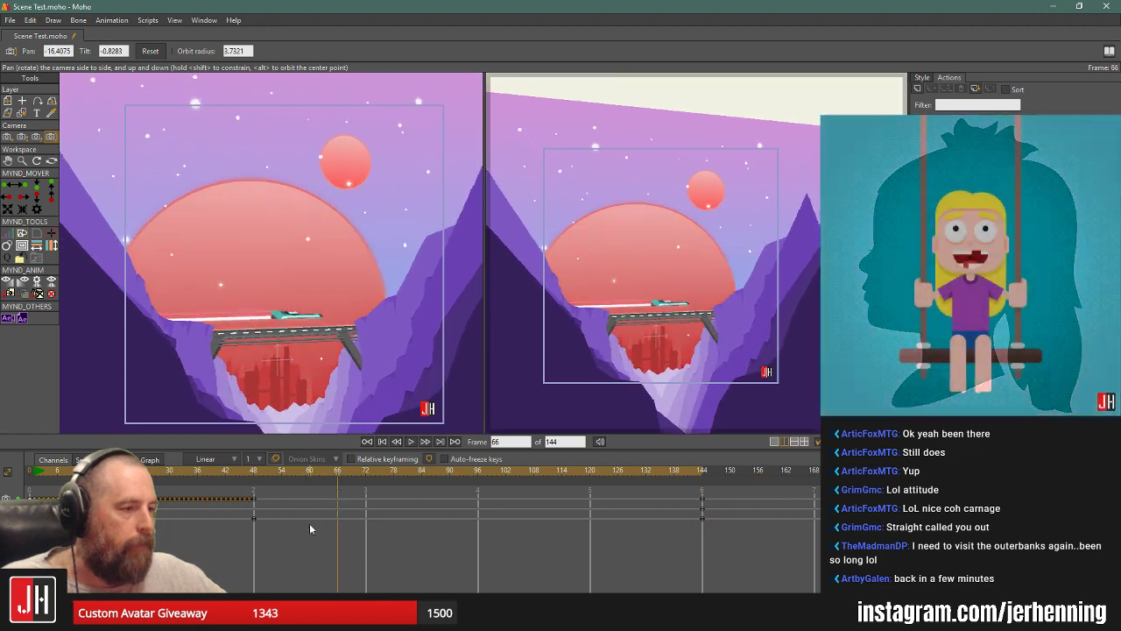
pyautogui.moveTo(304, 564); pyautogui.dragTo(254, 497)
pyautogui.moveTo(88, 486); pyautogui.dragTo(25, 492)
pyautogui.press('Delete')
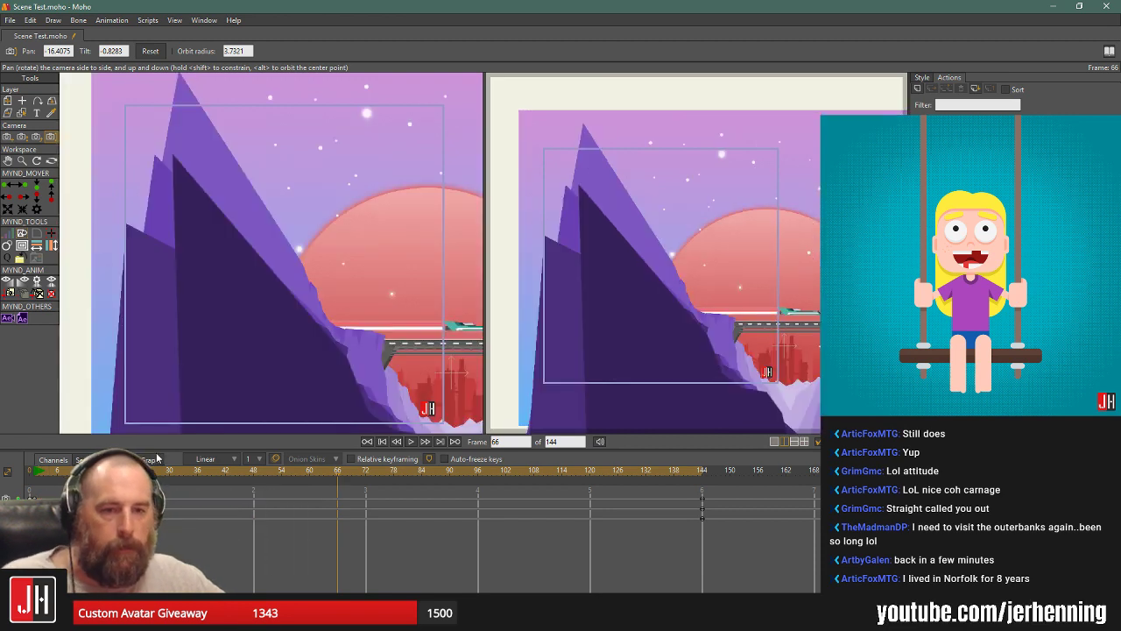
# Try a camera orbit at frame 72 with a pan of about -16.5 and a tilt of about 3.6, and undo it.
pyautogui.click(369, 474)
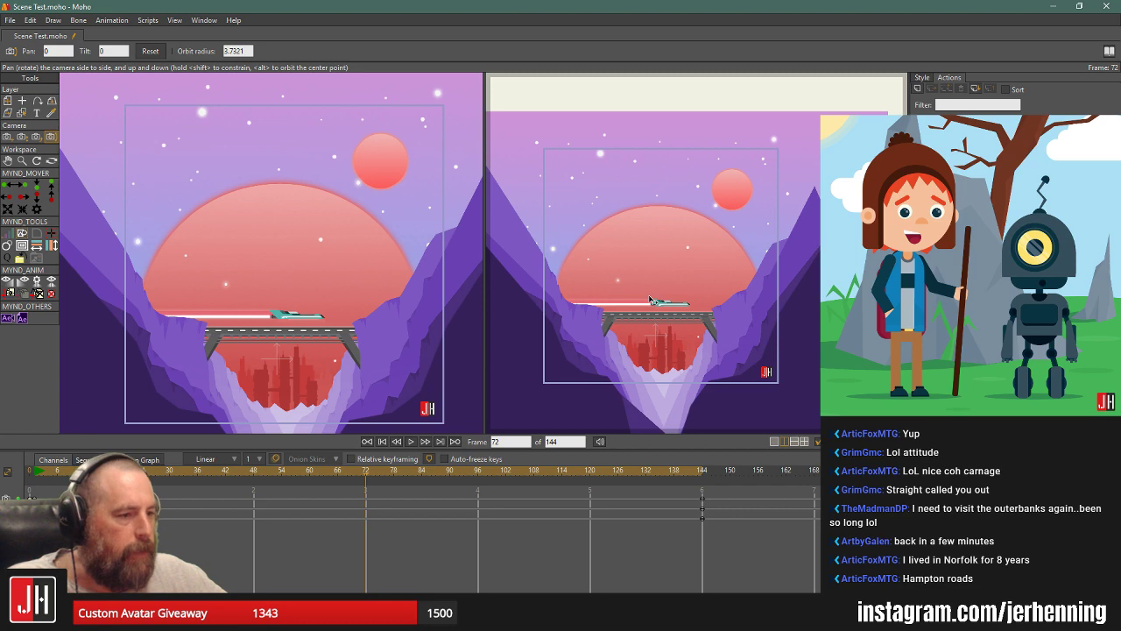
pyautogui.moveTo(663, 297); pyautogui.dragTo(697, 276)
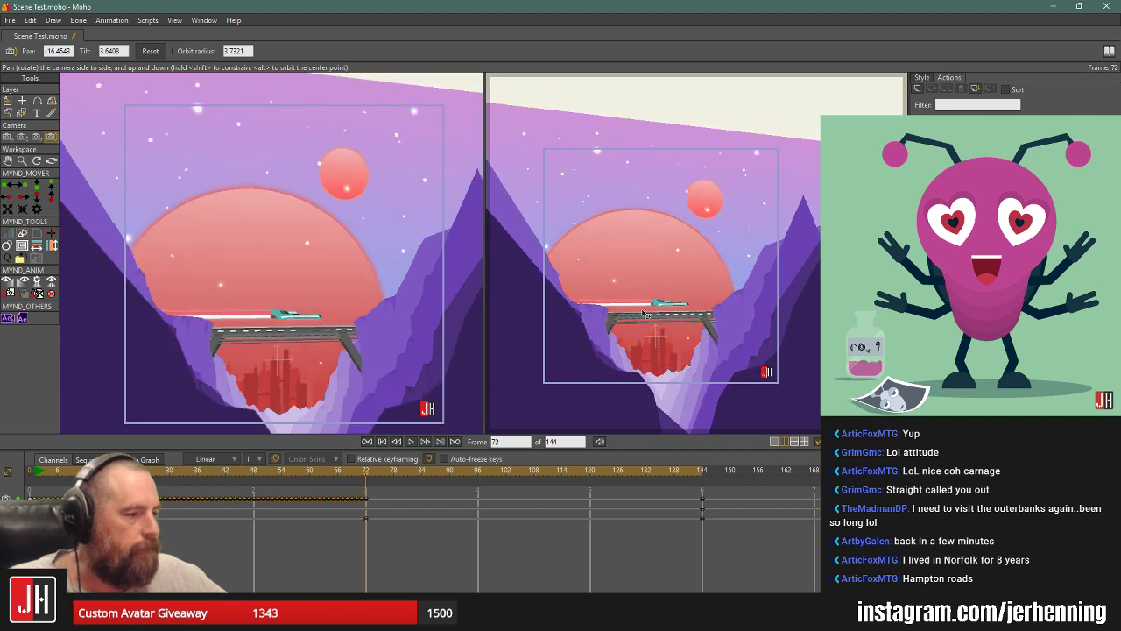
pyautogui.moveTo(366, 476); pyautogui.dragTo(622, 477)
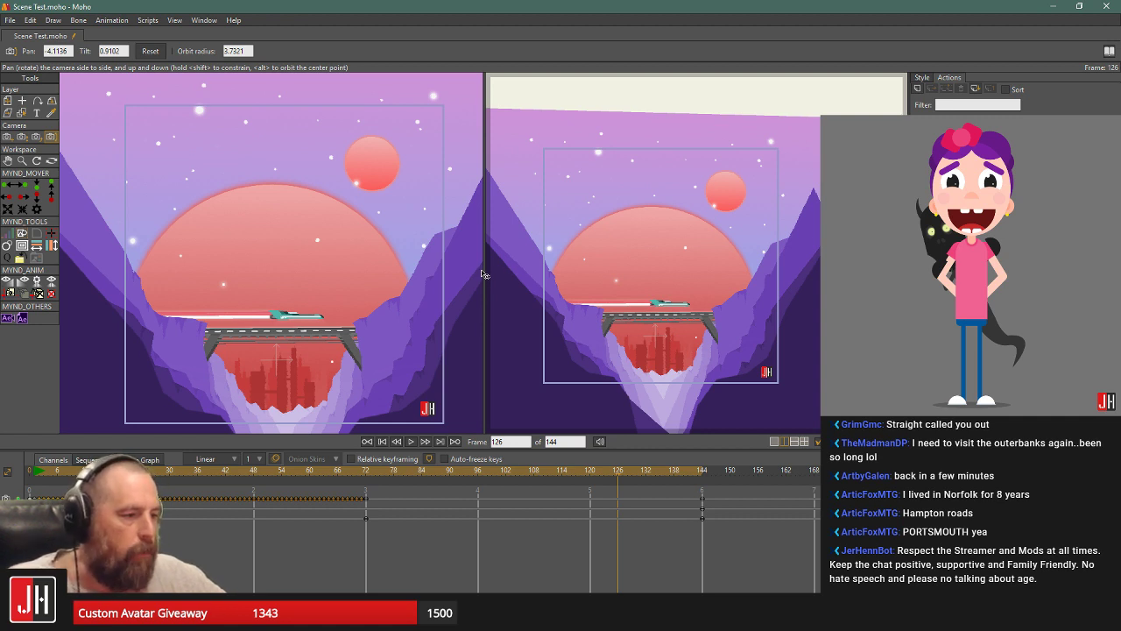
pyautogui.hotkey('ctrl', 'z')
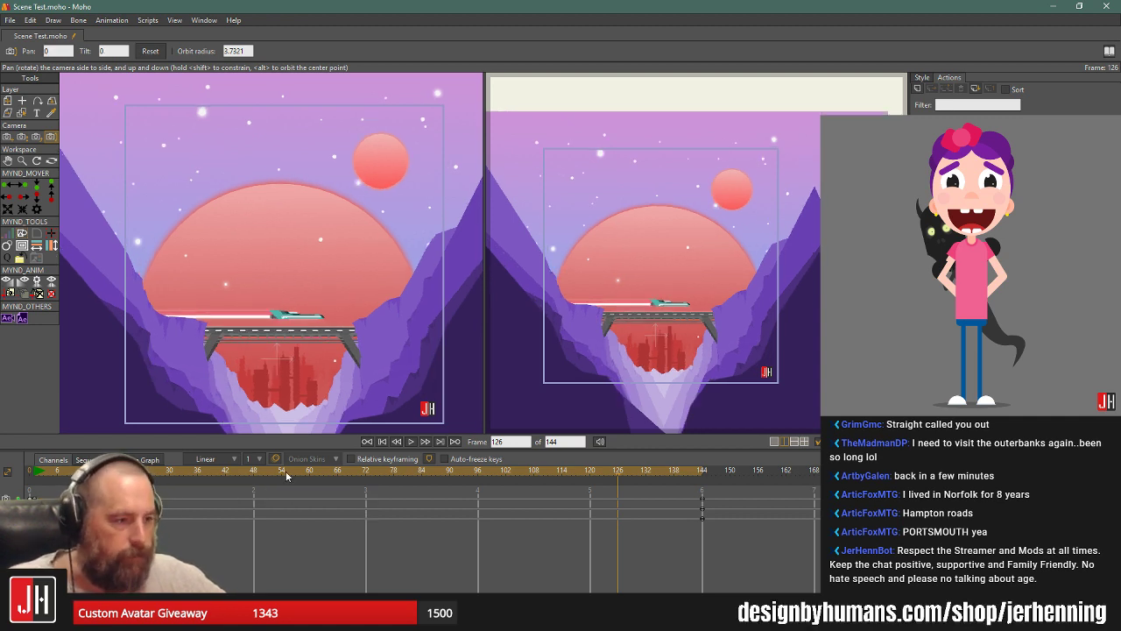
# Try slight camera pans in both directions at frame 72 and undo each one.
pyautogui.moveTo(286, 472); pyautogui.dragTo(365, 474)
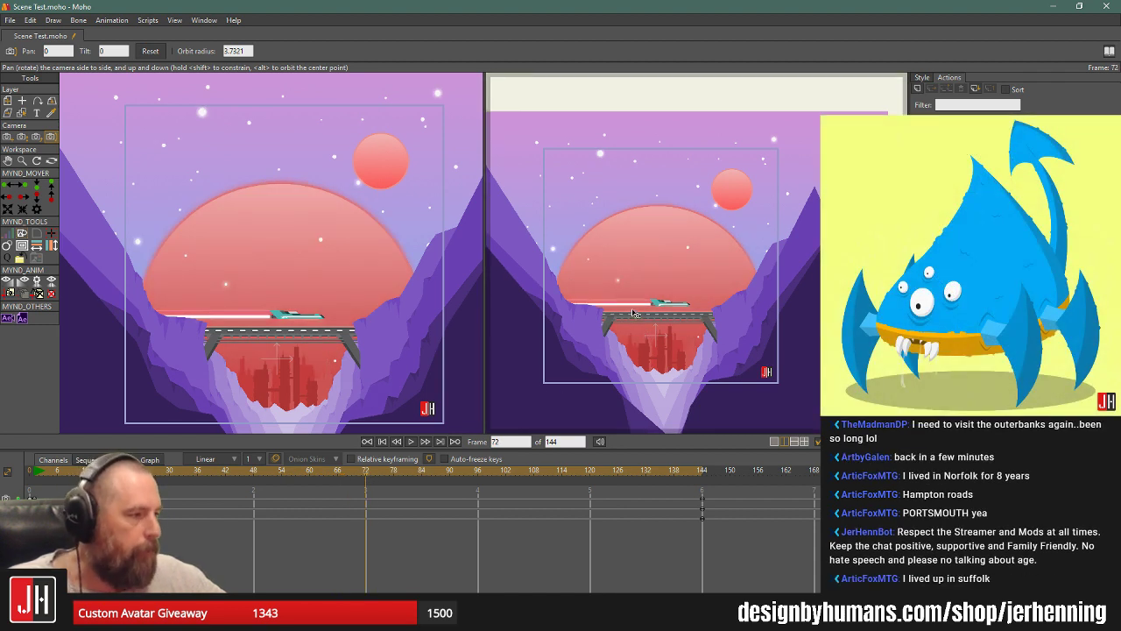
pyautogui.moveTo(630, 305); pyautogui.dragTo(634, 306)
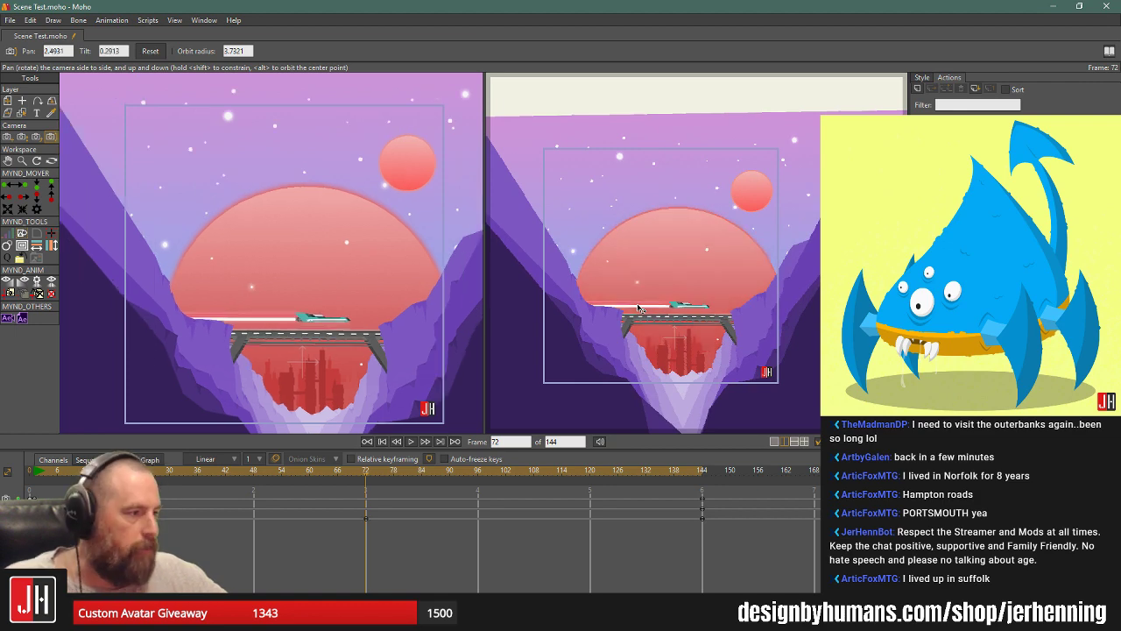
pyautogui.hotkey('ctrl', 'z')
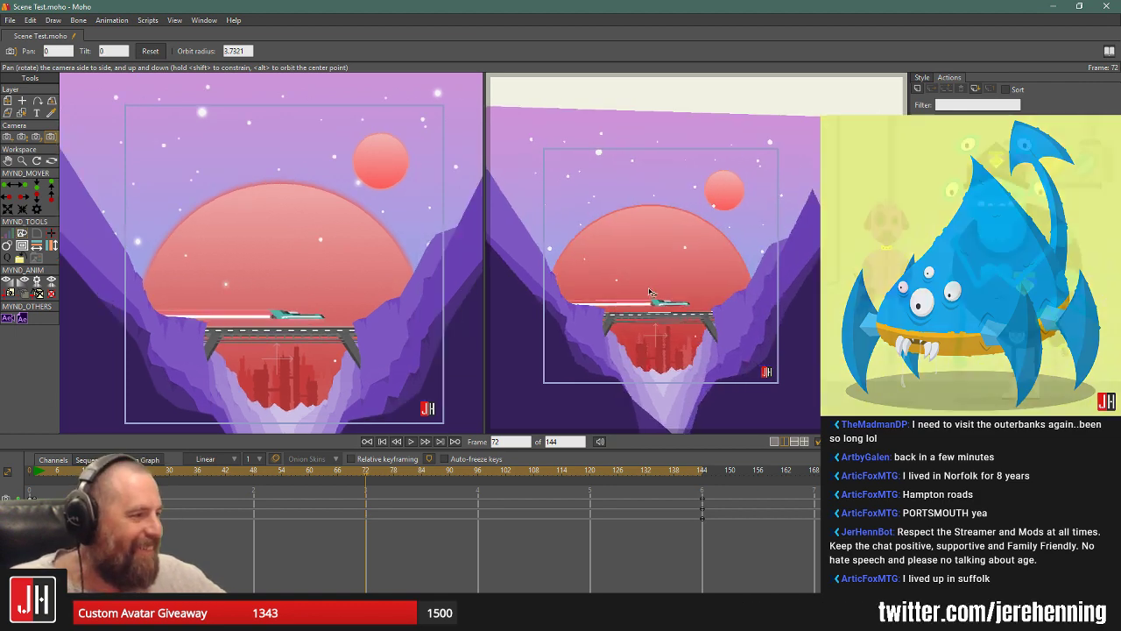
pyautogui.moveTo(649, 291); pyautogui.dragTo(655, 290)
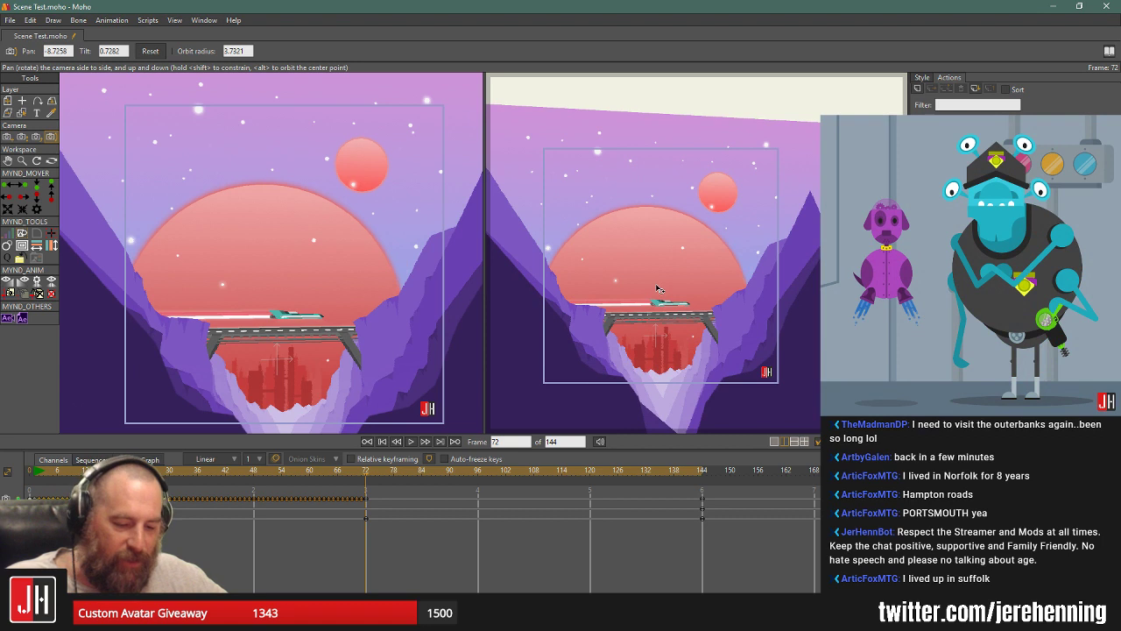
pyautogui.hotkey('ctrl', 'z')
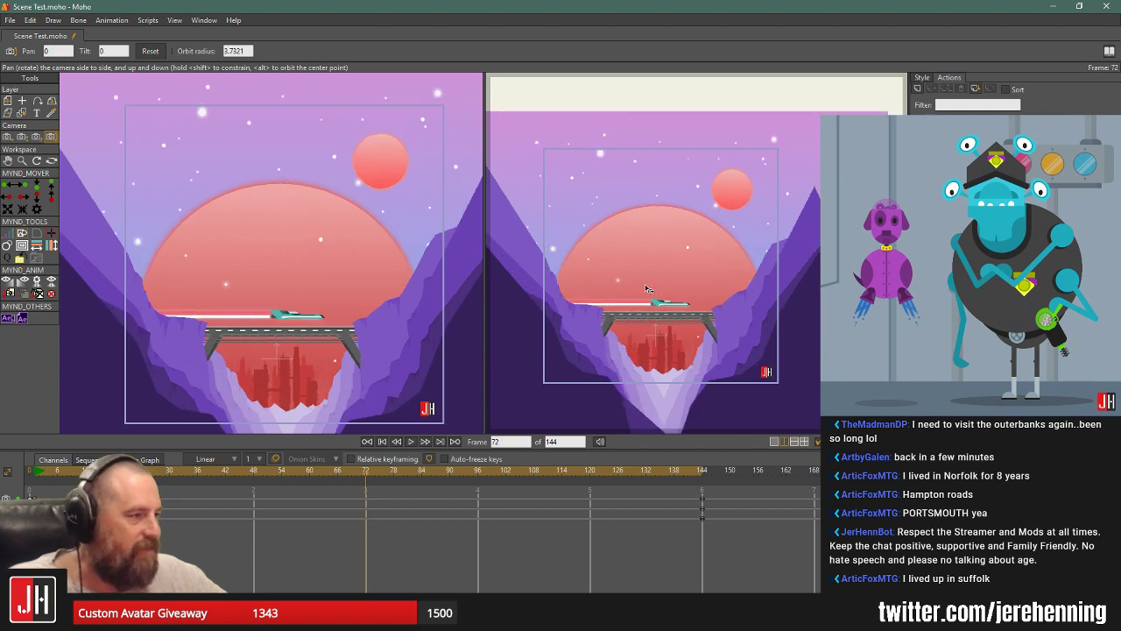
# Try a camera orbit at frame 72 with pan about -16.5 and tilt about 0.4, play it, and delete its keyframes.
pyautogui.moveTo(643, 288); pyautogui.dragTo(672, 290)
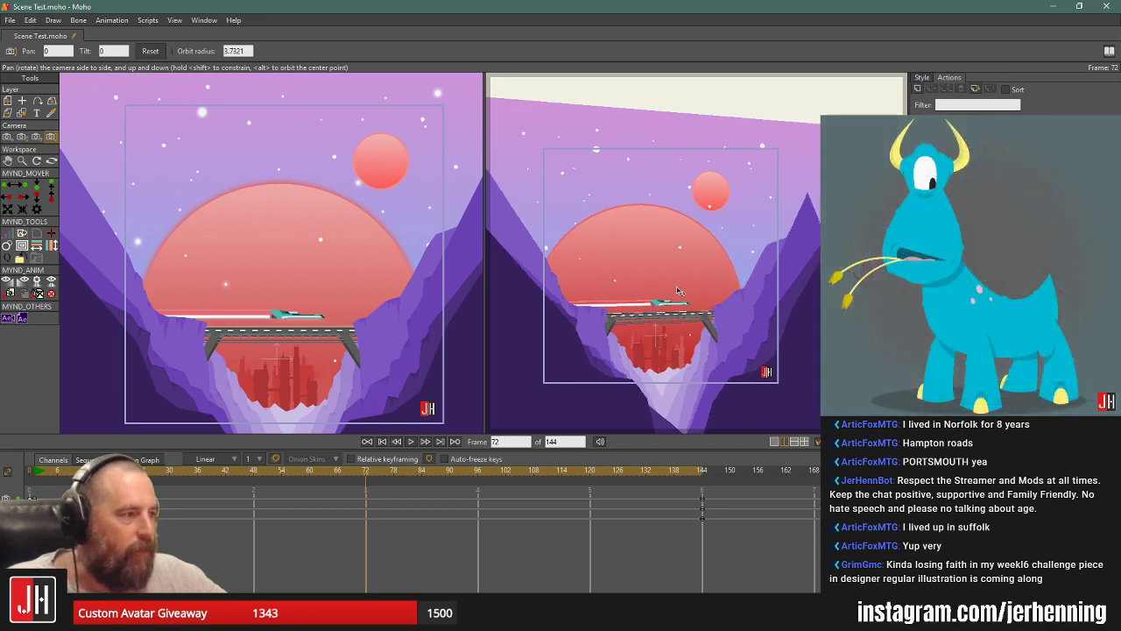
pyautogui.moveTo(673, 290); pyautogui.dragTo(686, 287)
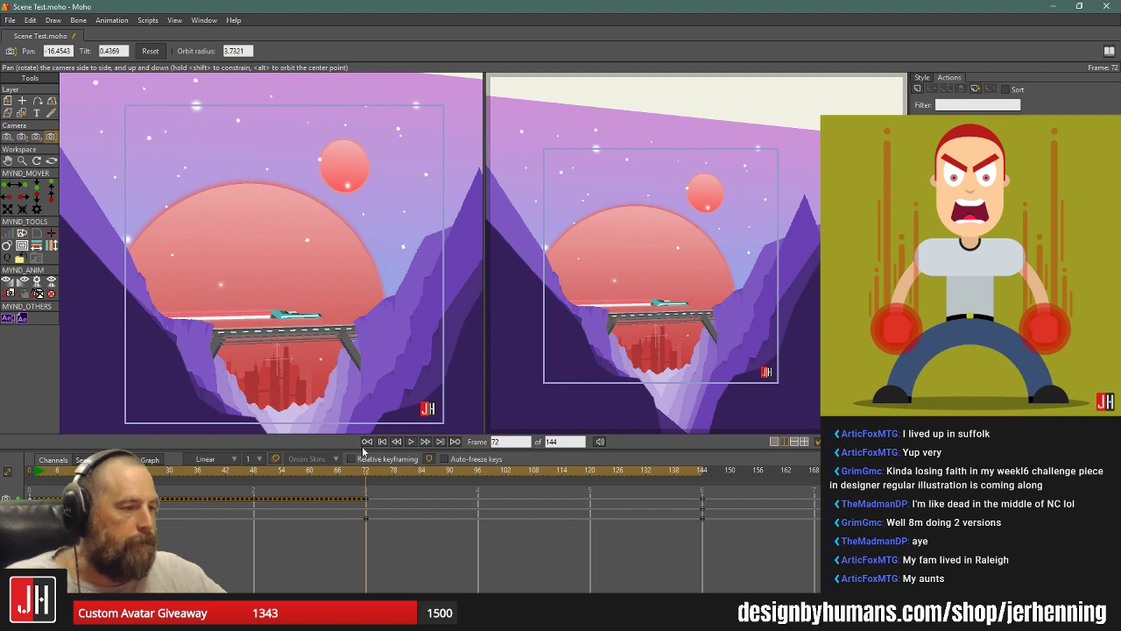
pyautogui.click(414, 443)
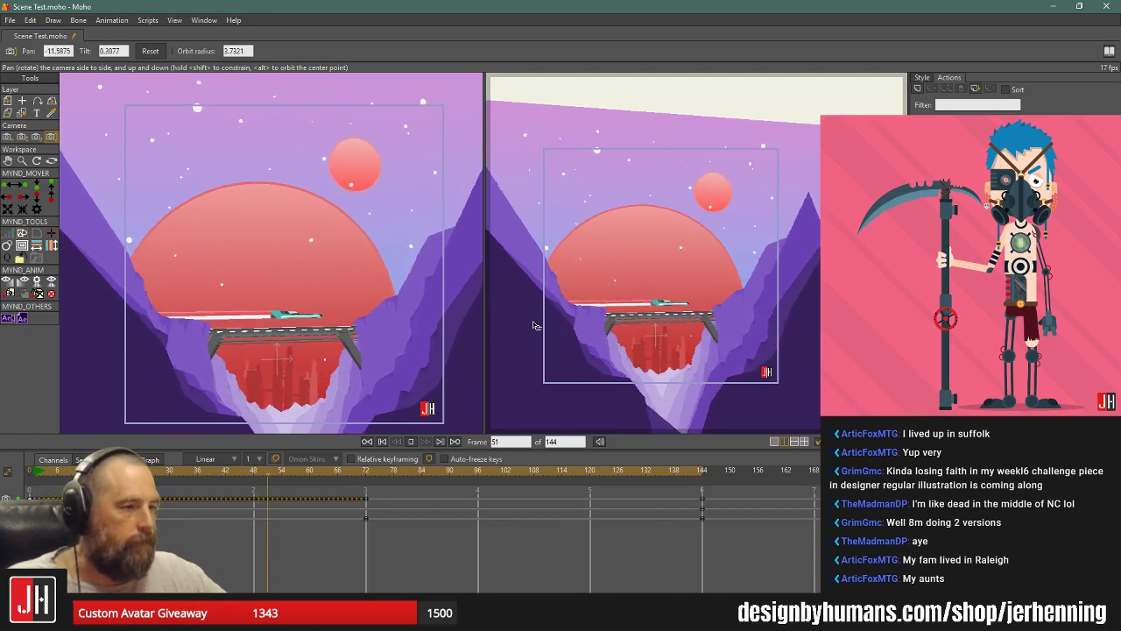
pyautogui.moveTo(375, 471); pyautogui.dragTo(366, 472)
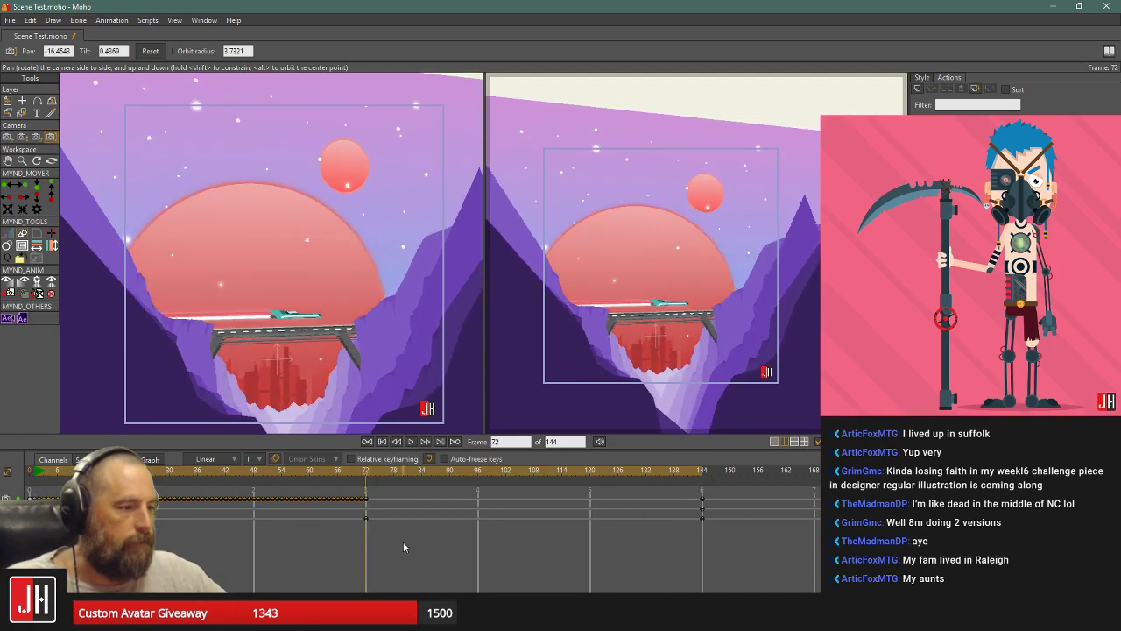
pyautogui.moveTo(396, 547); pyautogui.dragTo(39, 496)
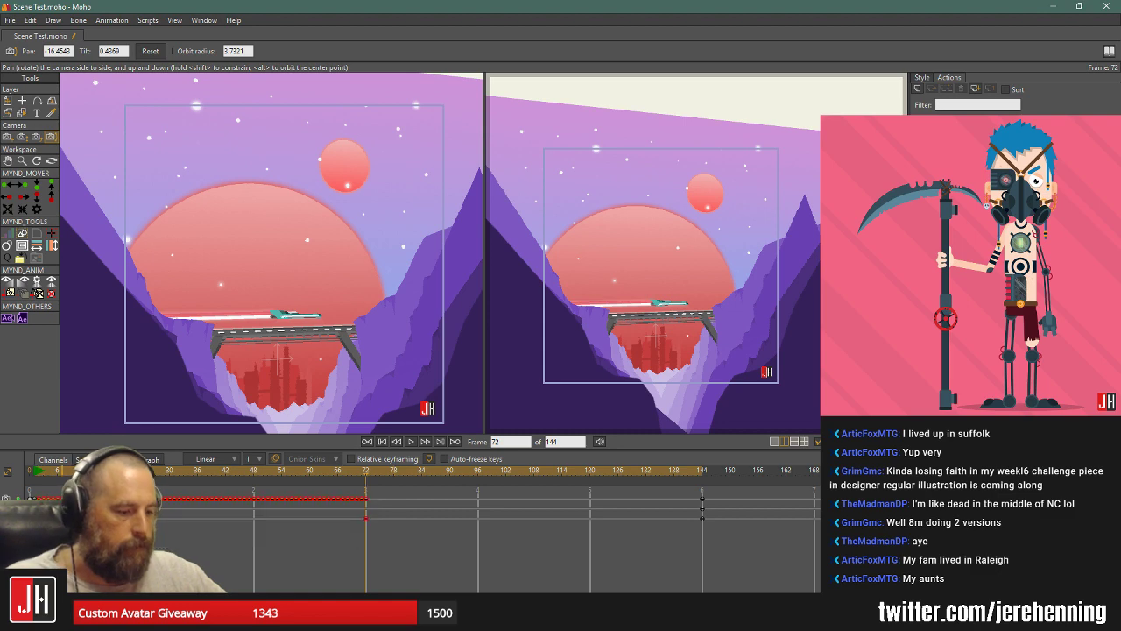
pyautogui.press('Delete')
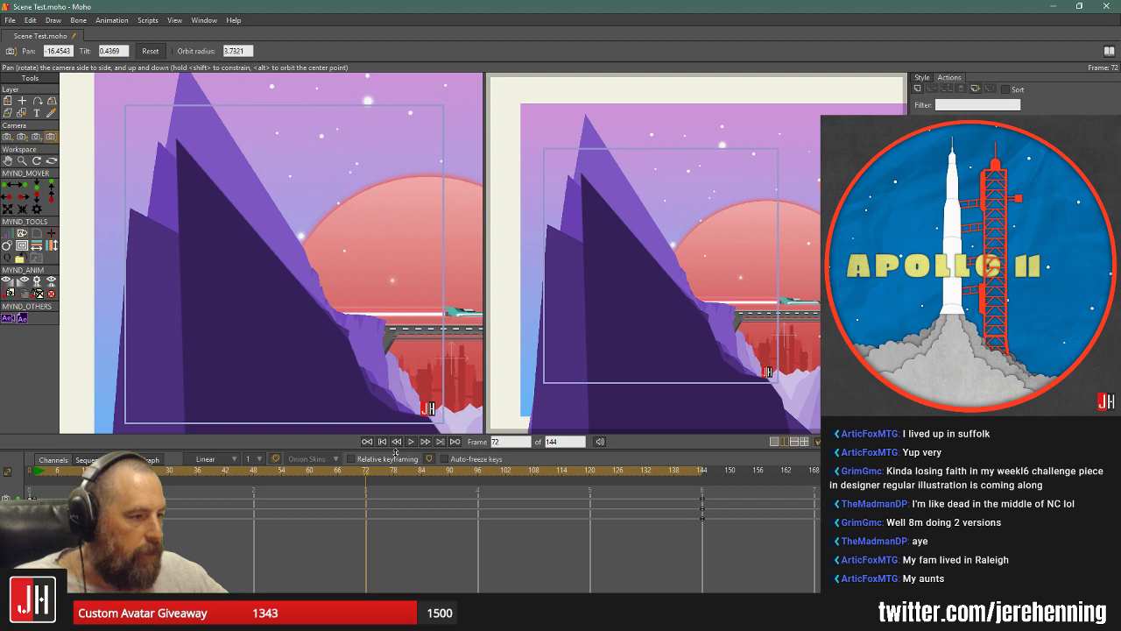
# Orbit the camera to about pan -14.0, tilt 0.4 at frame 48, and swing it to the opposite side at frame 96.
pyautogui.click(253, 474)
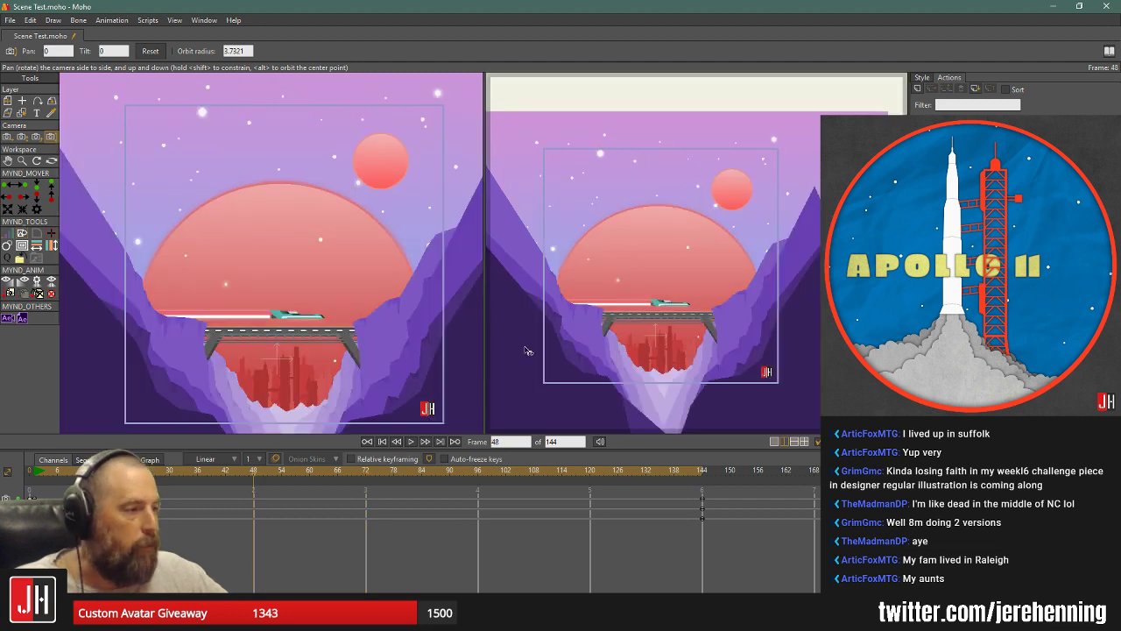
pyautogui.moveTo(620, 300); pyautogui.dragTo(653, 299)
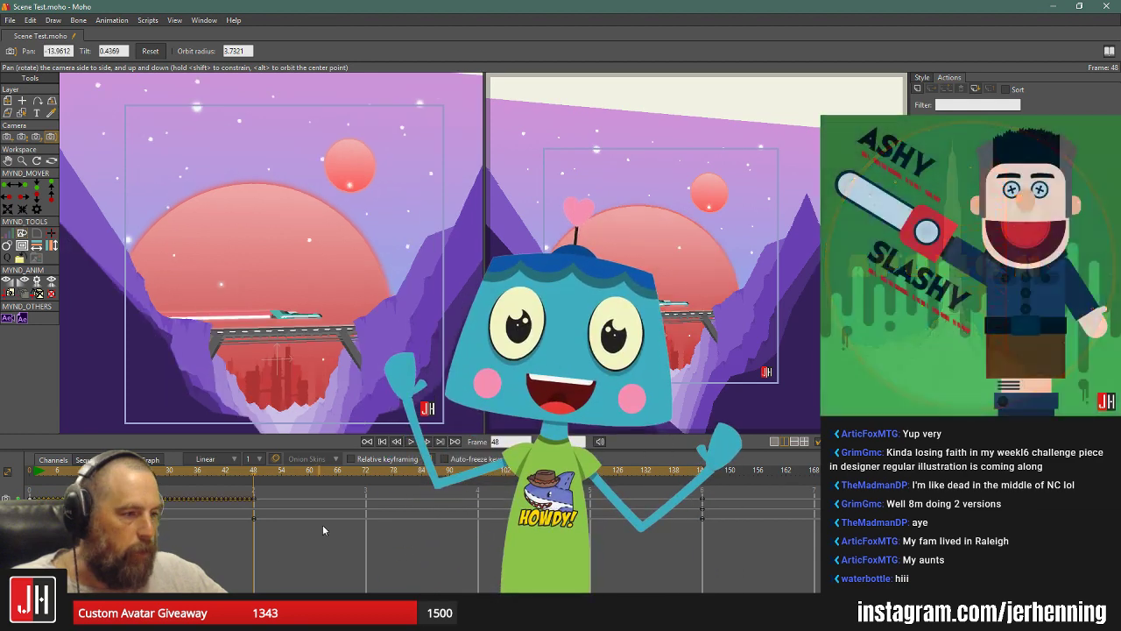
pyautogui.click(480, 476)
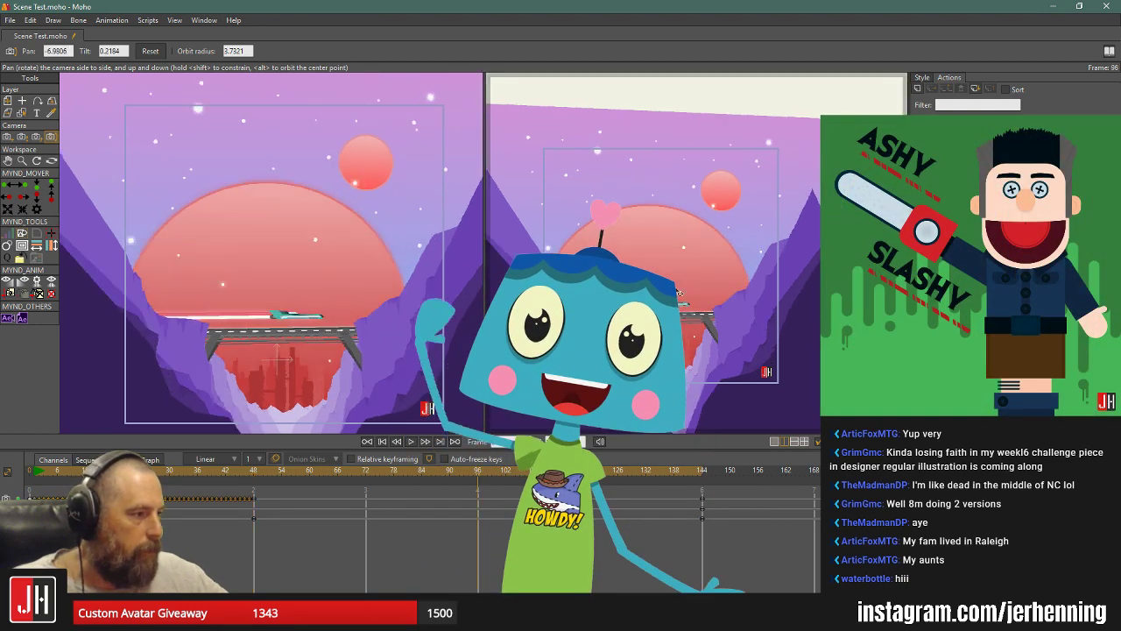
pyautogui.moveTo(652, 300); pyautogui.dragTo(530, 309)
# Play the looping camera orbit, scrub to frame 48 to check the pose, and rewind to frame 0.
pyautogui.click(411, 441)
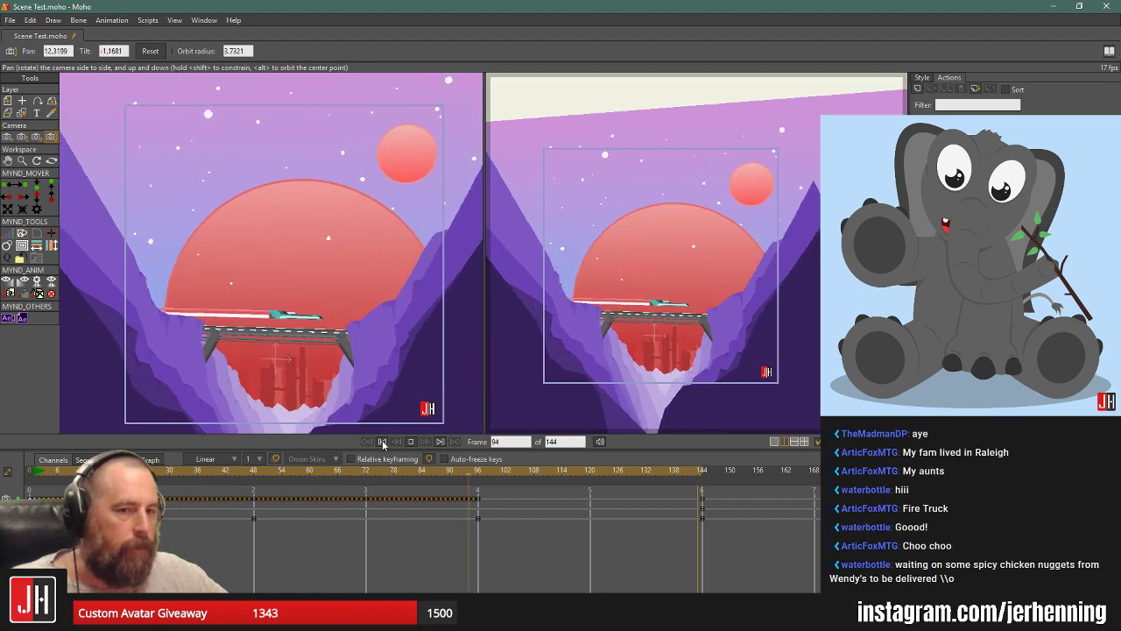
pyautogui.click(382, 442)
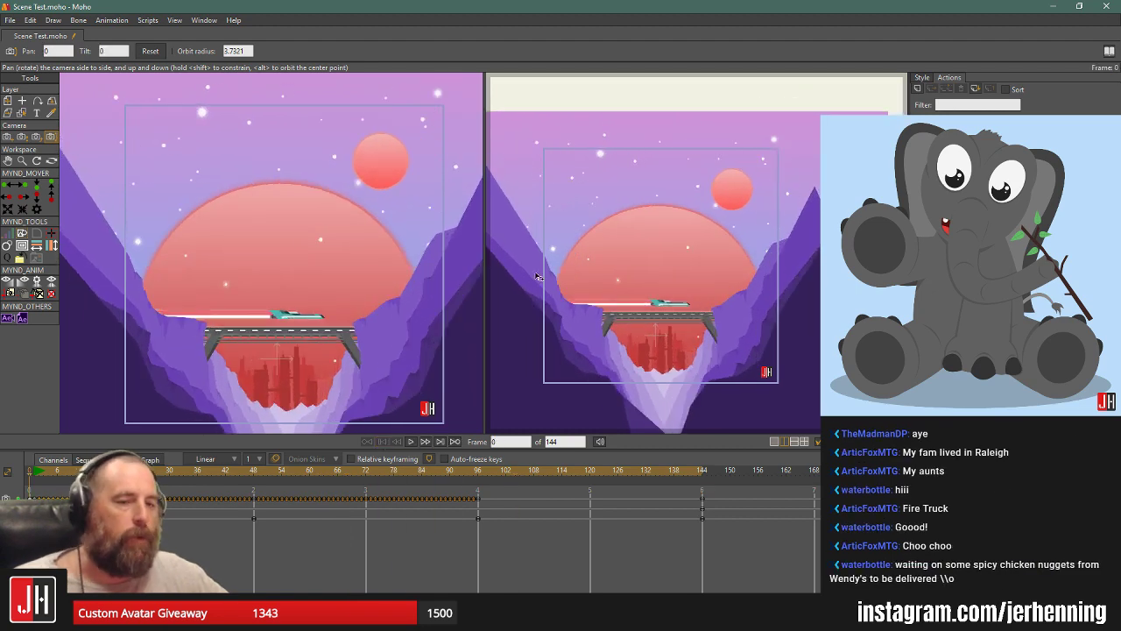
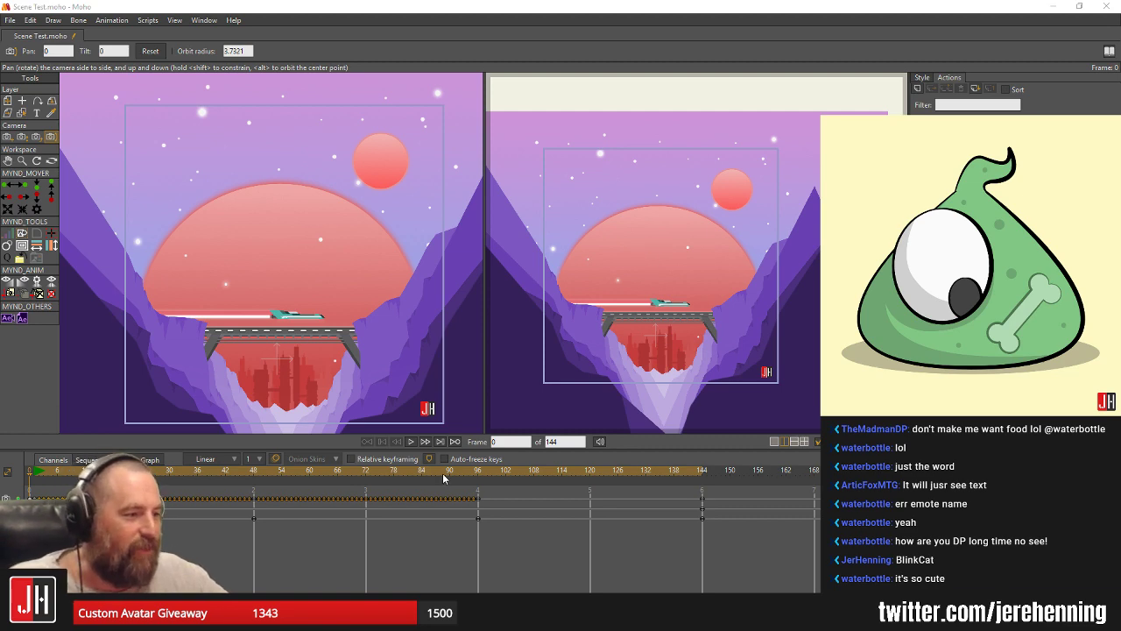
pyautogui.moveTo(442, 473); pyautogui.dragTo(253, 495)
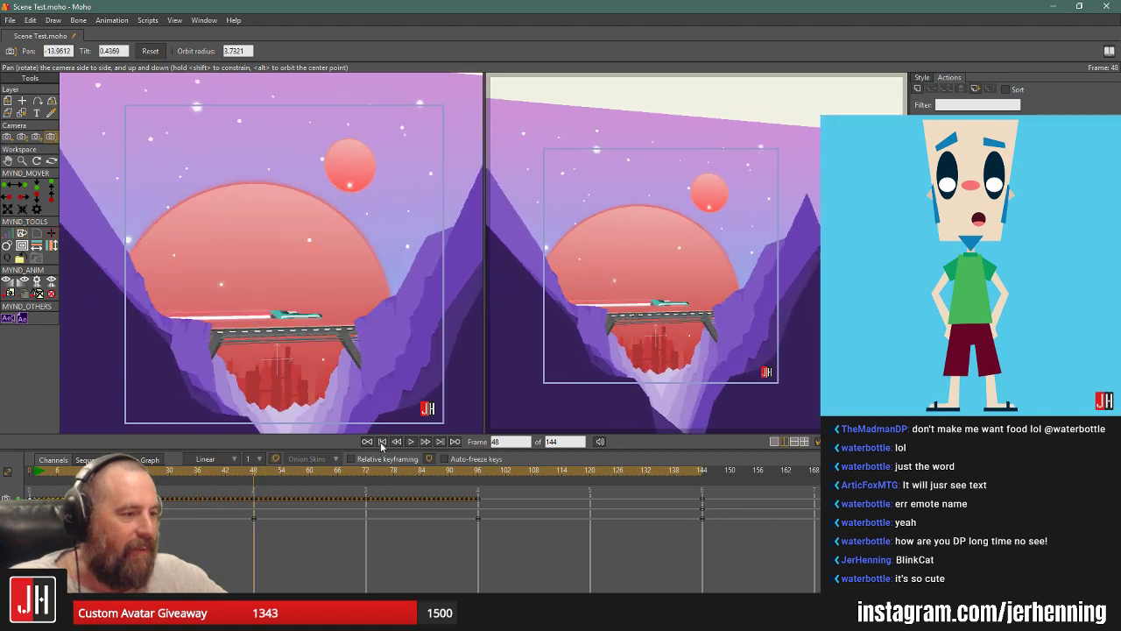
pyautogui.click(382, 442)
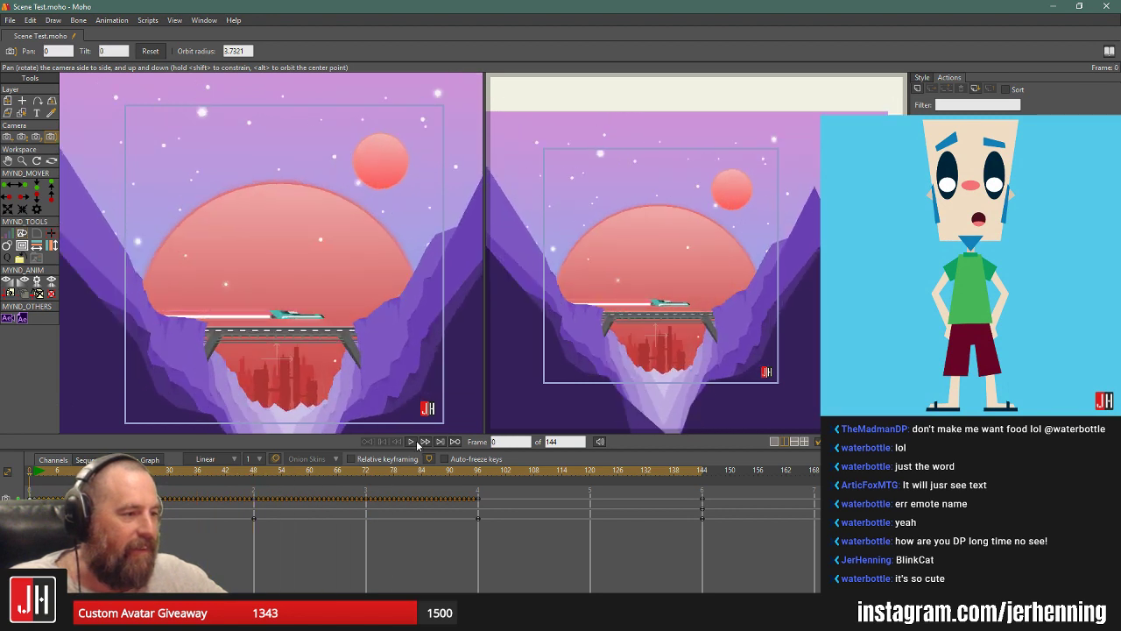
# Play the camera animation repeatedly from the start and inspect the pan motion around frame 48.
pyautogui.click(410, 442)
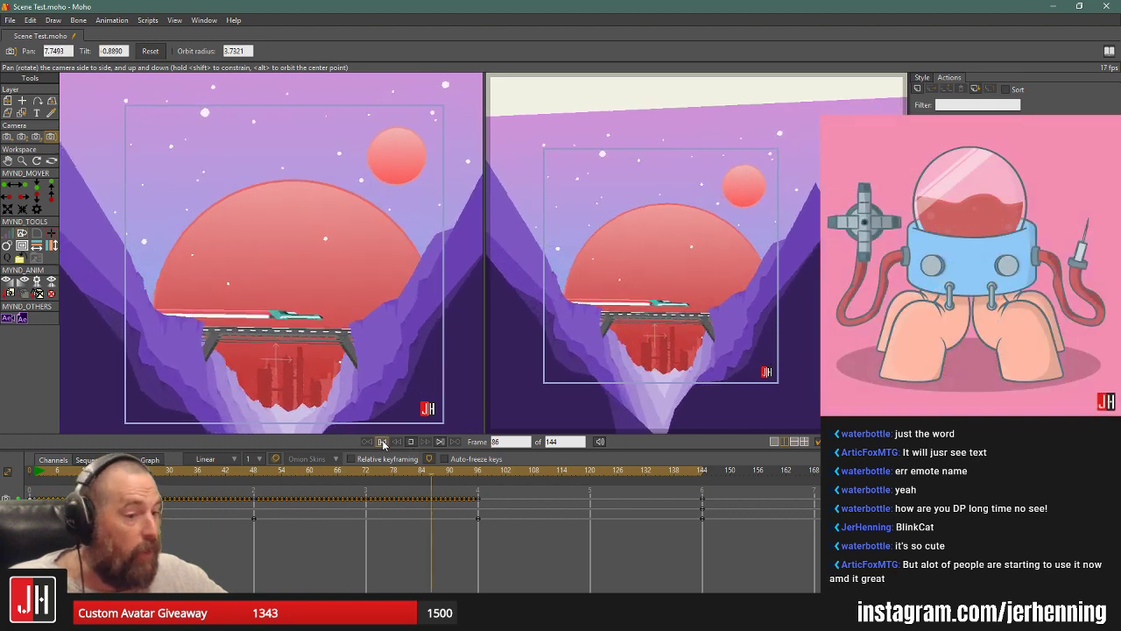
pyautogui.click(383, 443)
pyautogui.click(411, 443)
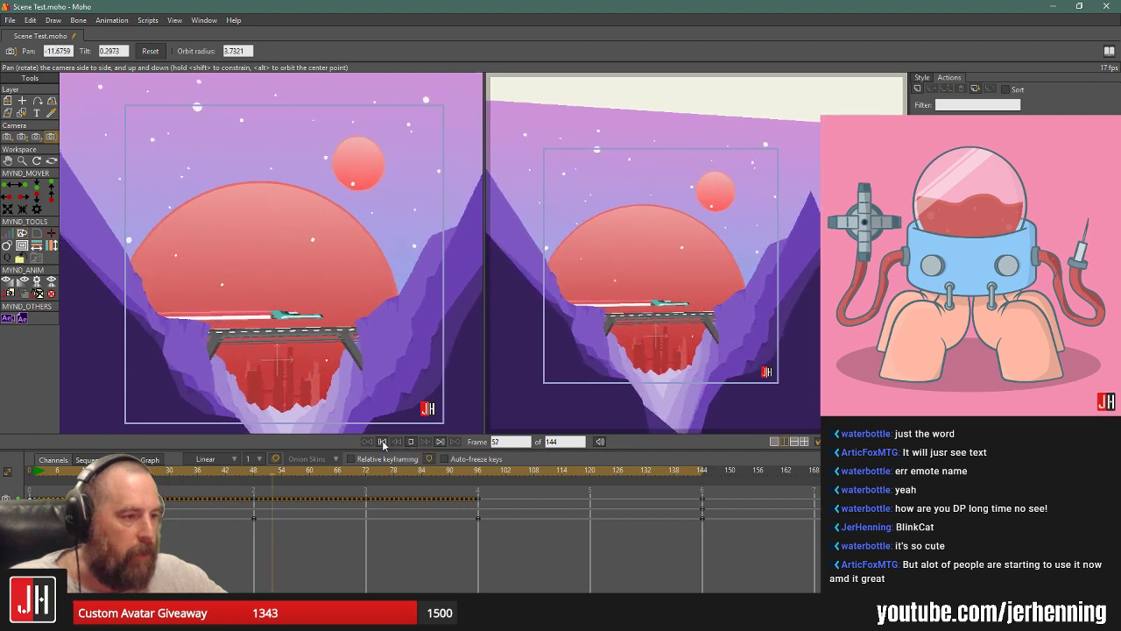
pyautogui.click(383, 443)
pyautogui.click(259, 471)
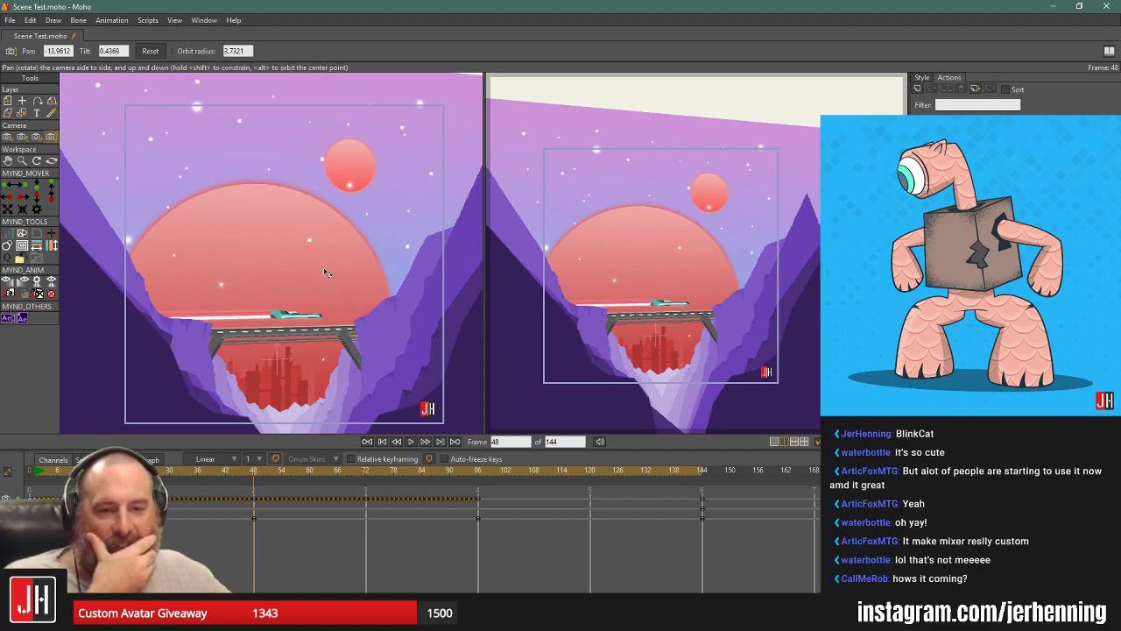
pyautogui.click(411, 442)
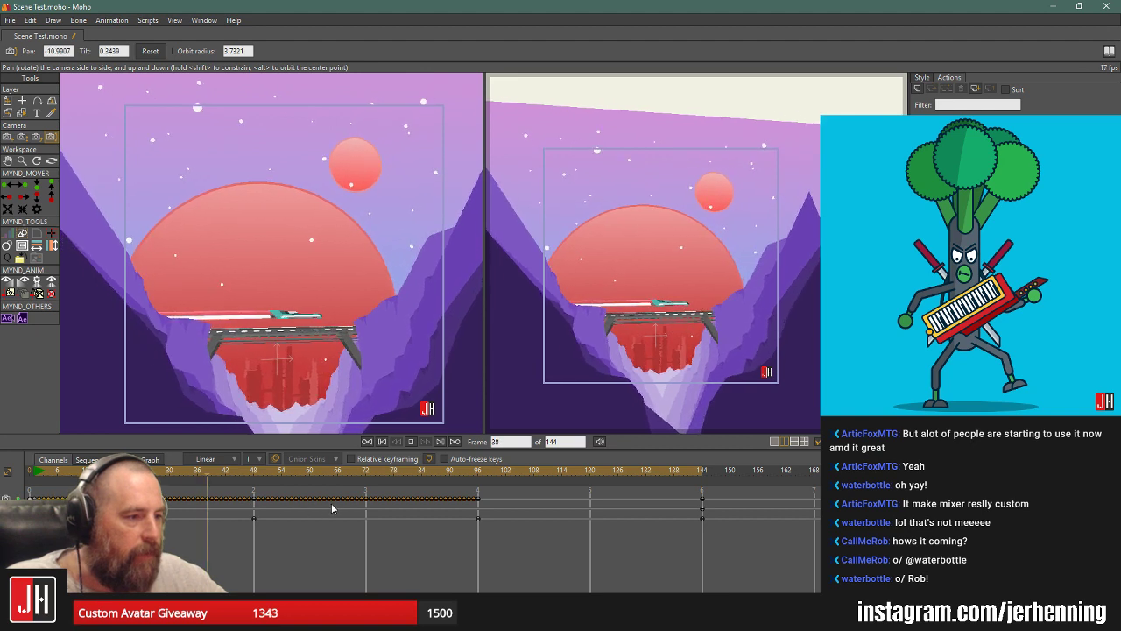
pyautogui.click(254, 473)
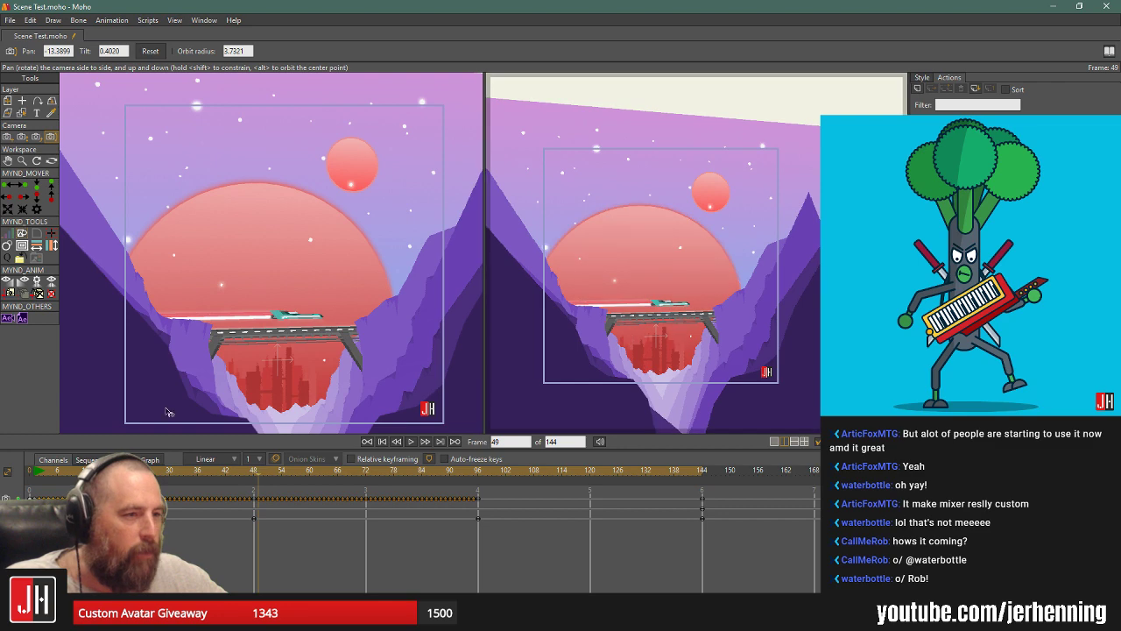
# Try a slight camera zoom at frame 49, to a field of view of about 30.17 degrees, and replay the shot.
pyautogui.click(22, 137)
pyautogui.click(261, 264)
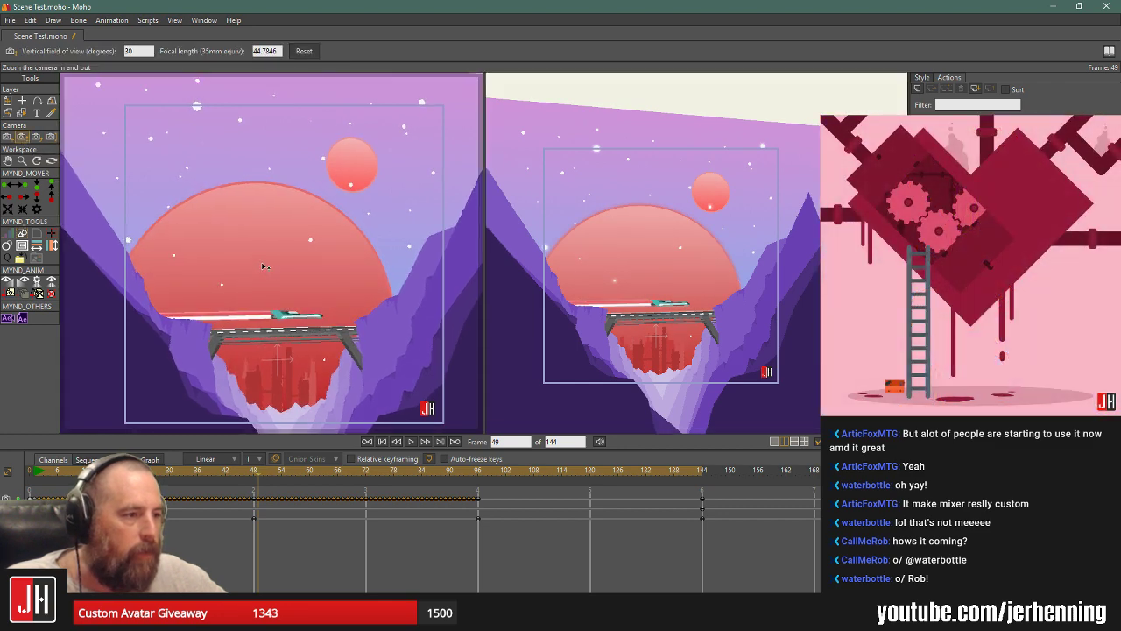
pyautogui.moveTo(264, 264); pyautogui.dragTo(347, 414)
pyautogui.click(383, 442)
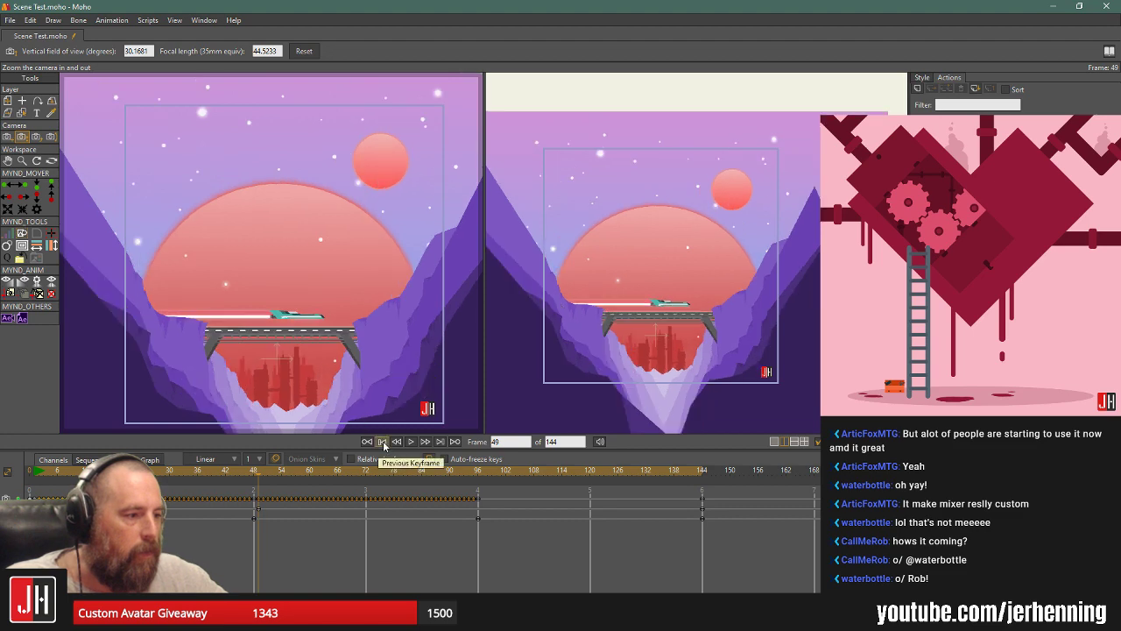
pyautogui.click(411, 442)
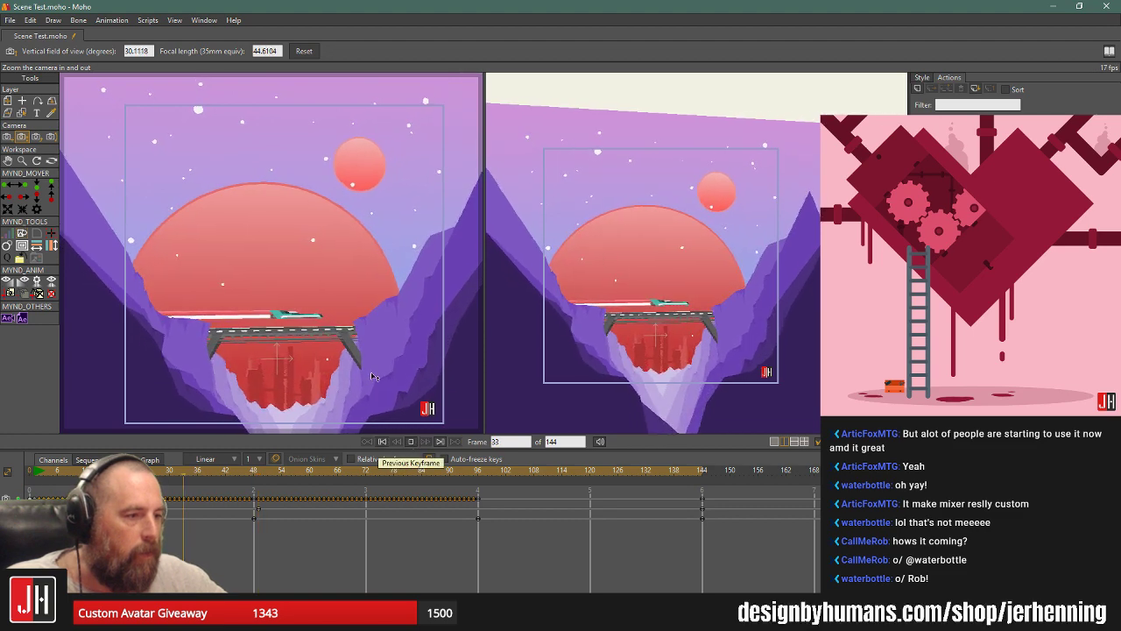
pyautogui.click(254, 471)
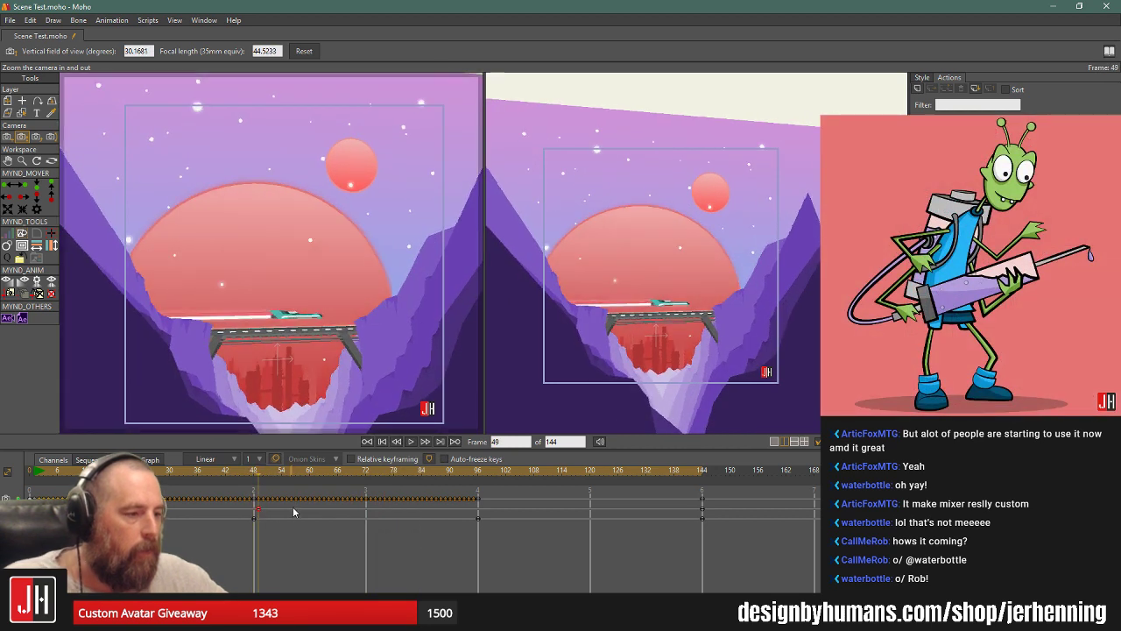
# Scrub back and forth across frames 37 to 50 to examine how the camera moves around frame 48.
pyautogui.moveTo(261, 478); pyautogui.dragTo(260, 475)
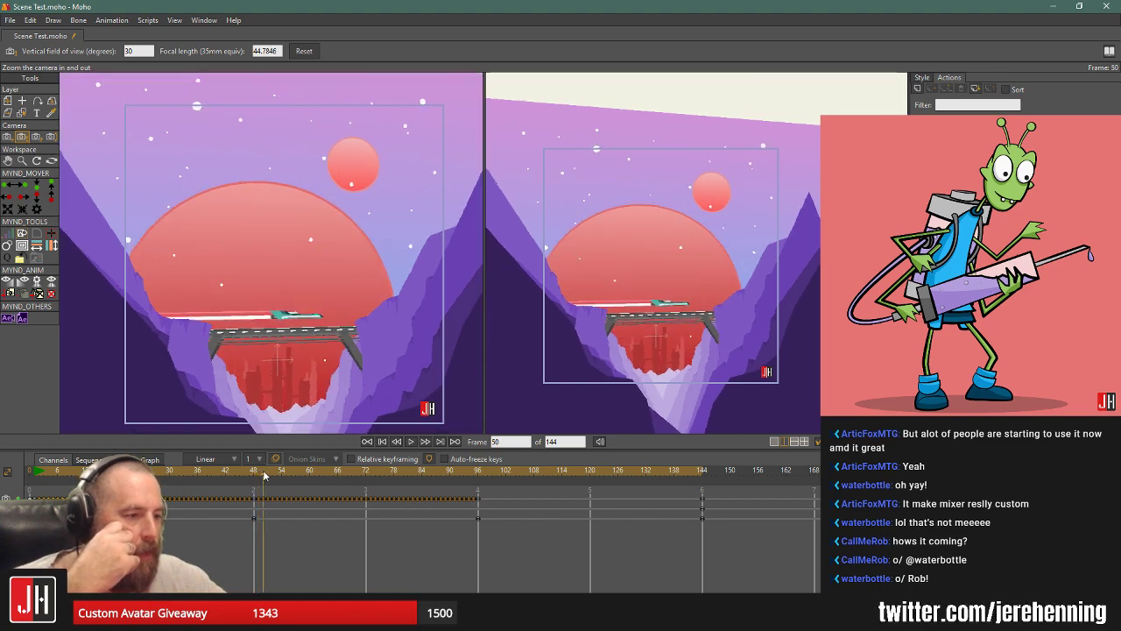
pyautogui.click(258, 474)
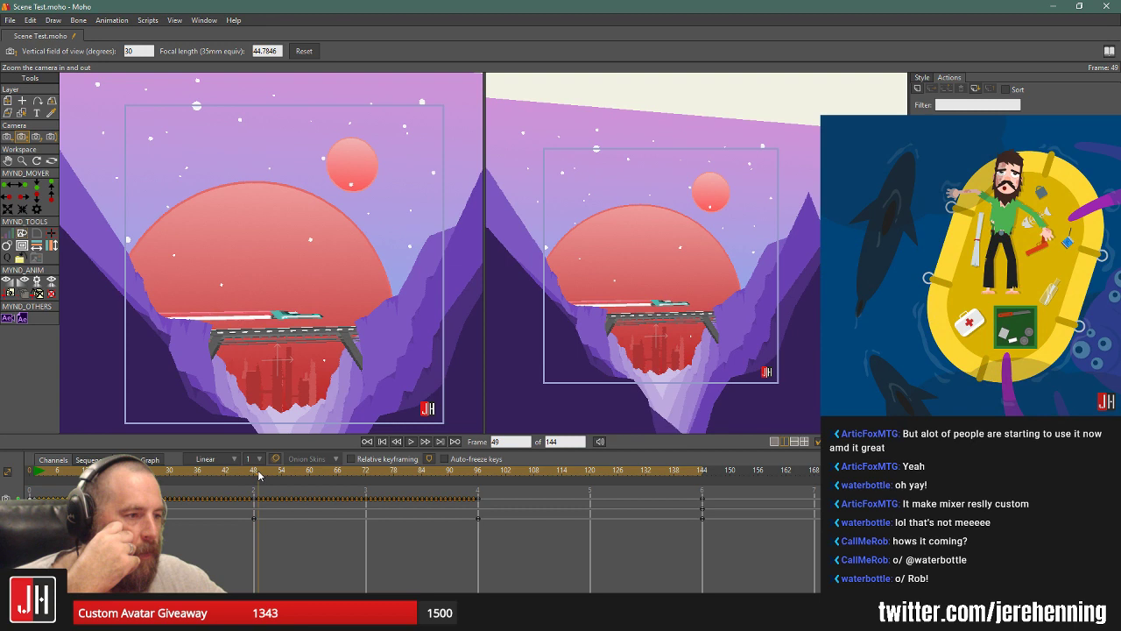
pyautogui.moveTo(257, 473)
pyautogui.mouseDown()
pyautogui.moveTo(30, 474)
pyautogui.moveTo(259, 478)
pyautogui.mouseUp()
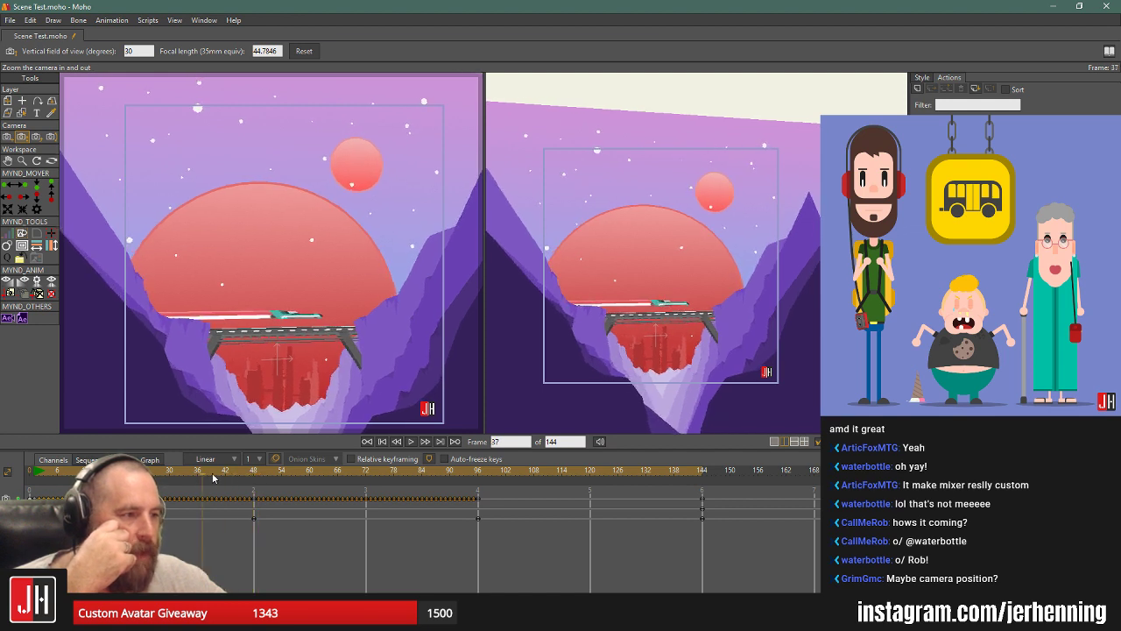
pyautogui.moveTo(270, 479)
pyautogui.mouseDown()
pyautogui.moveTo(236, 479)
pyautogui.moveTo(256, 479)
pyautogui.mouseUp()
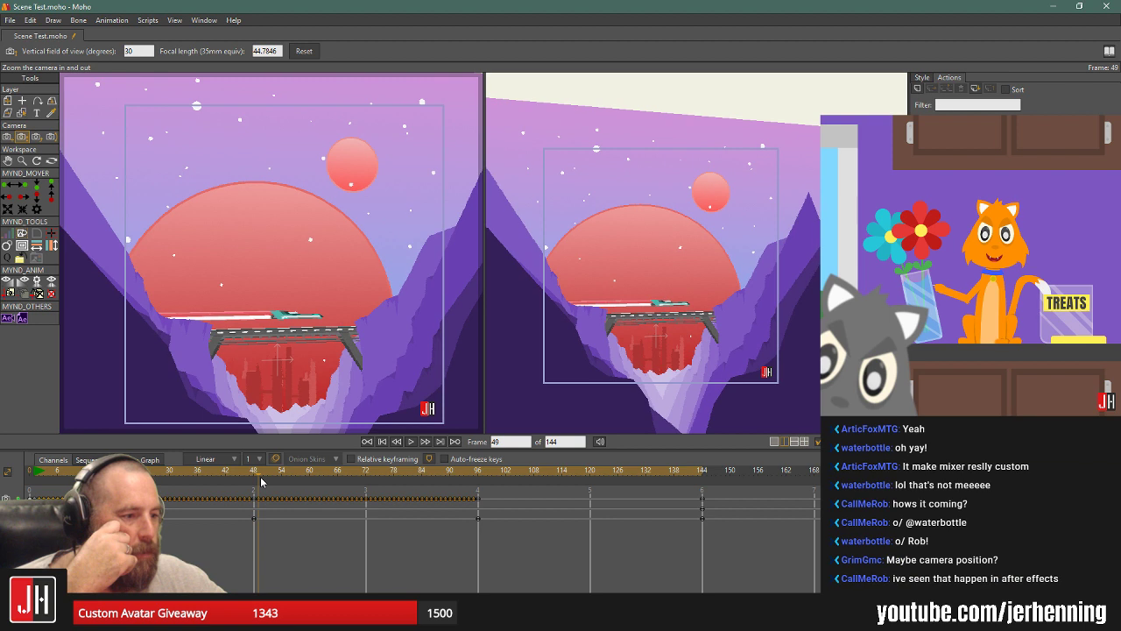
pyautogui.moveTo(258, 480); pyautogui.dragTo(256, 480)
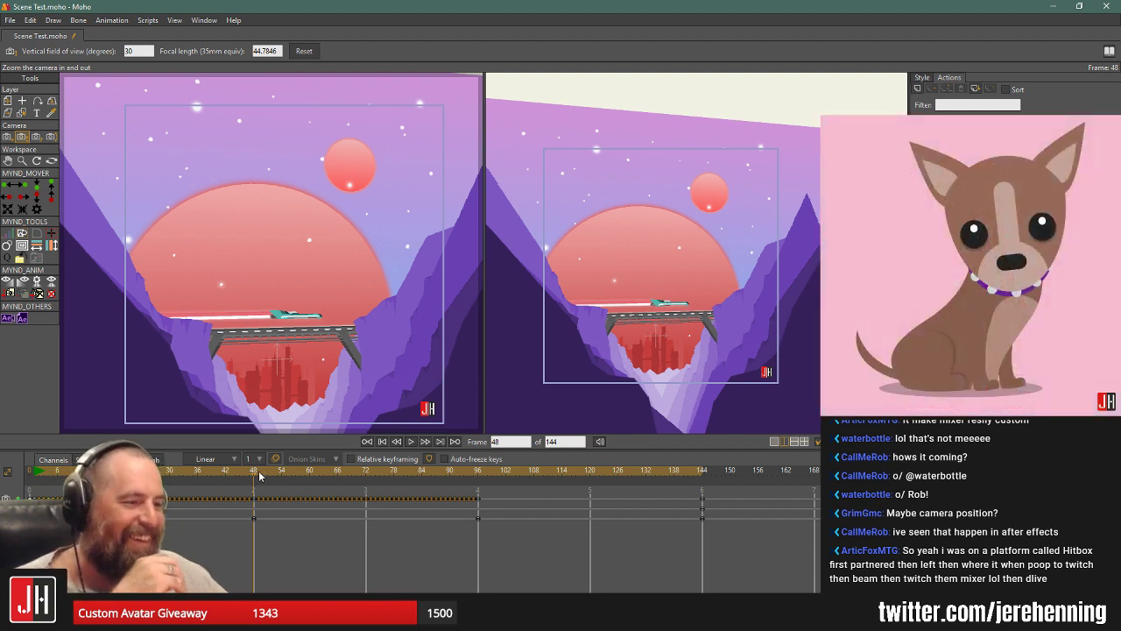
pyautogui.moveTo(259, 476)
pyautogui.mouseDown()
pyautogui.moveTo(454, 479)
pyautogui.moveTo(255, 488)
pyautogui.mouseUp()
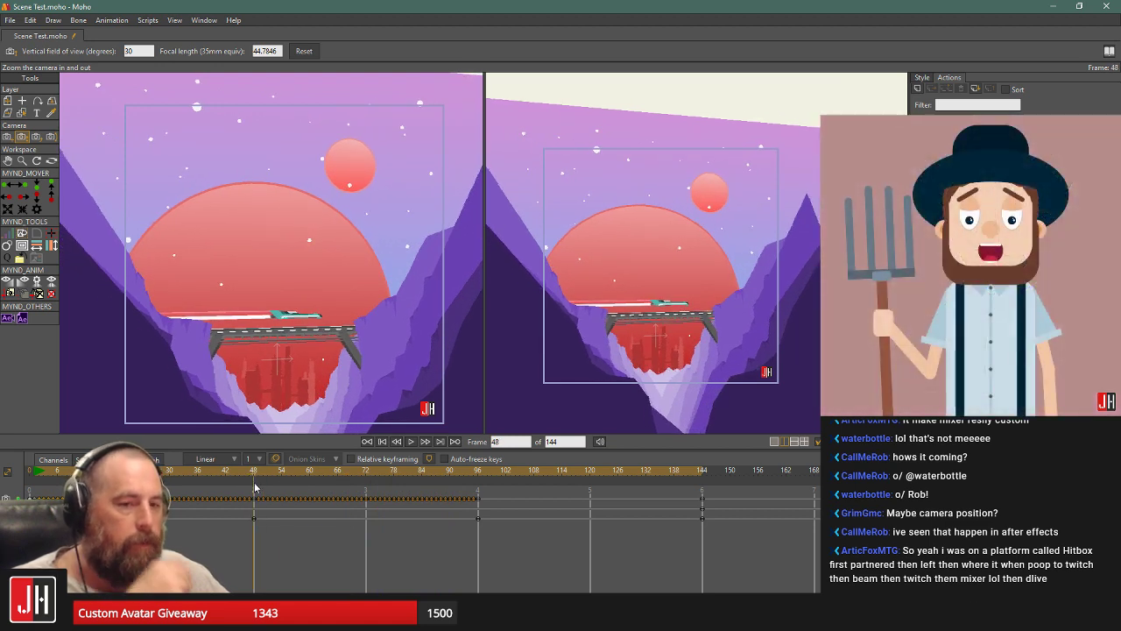
pyautogui.moveTo(254, 488); pyautogui.dragTo(258, 488)
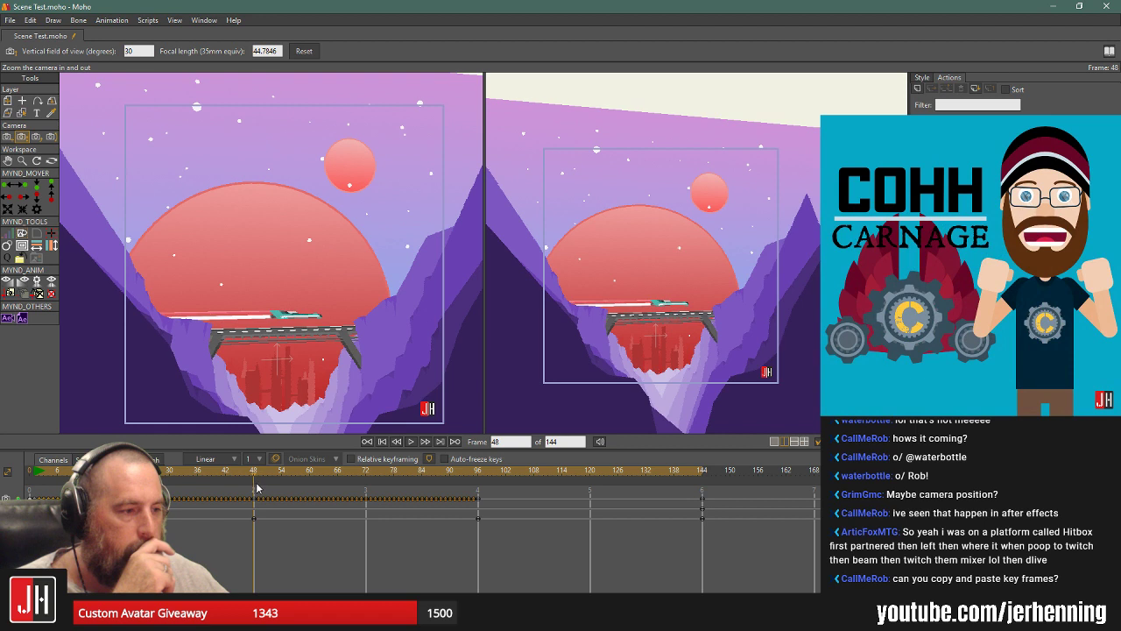
# Try shifting the camera keys between frames 49 and 96 one frame later and scrub around frame 49 to check the motion.
pyautogui.moveTo(491, 559); pyautogui.dragTo(261, 501)
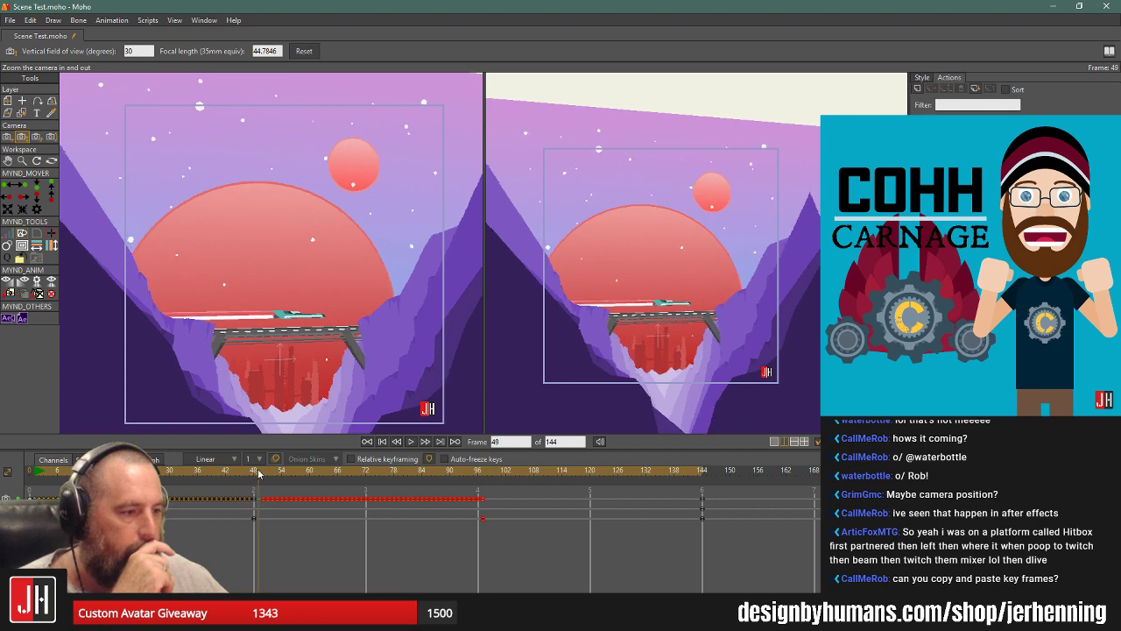
pyautogui.click(236, 471)
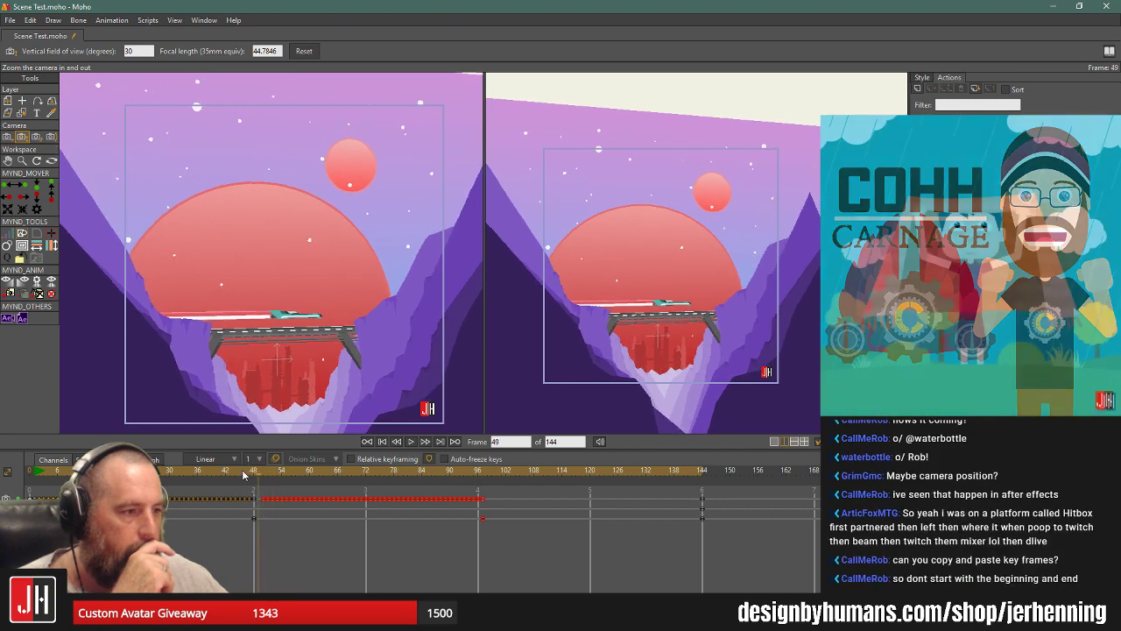
pyautogui.moveTo(247, 474); pyautogui.dragTo(277, 476)
pyautogui.moveTo(311, 477); pyautogui.dragTo(258, 479)
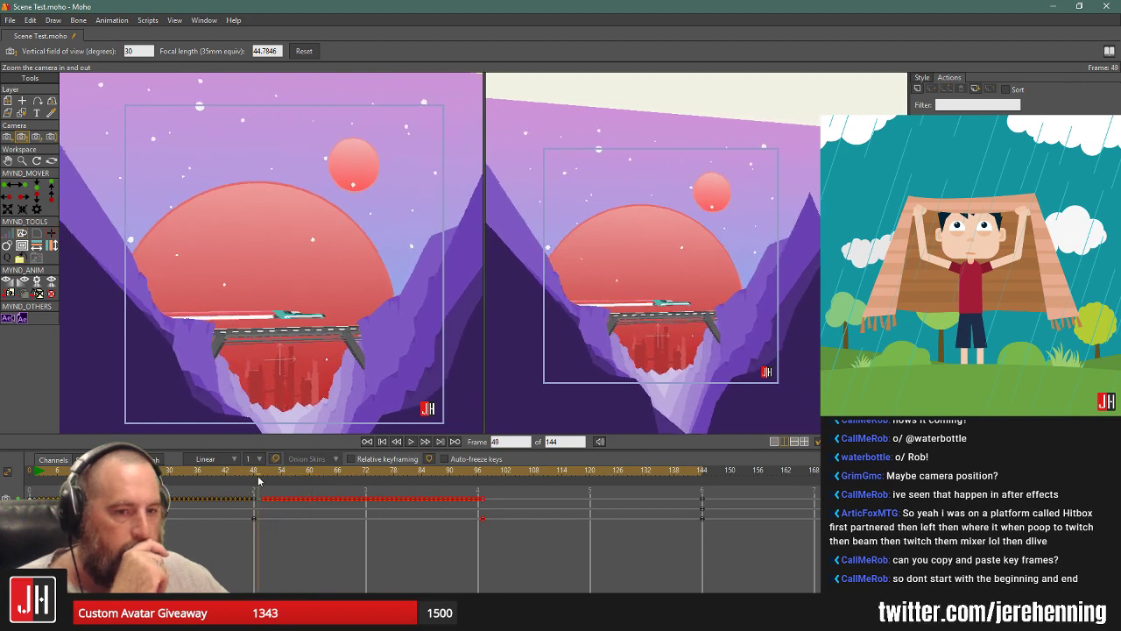
pyautogui.moveTo(523, 562); pyautogui.dragTo(255, 501)
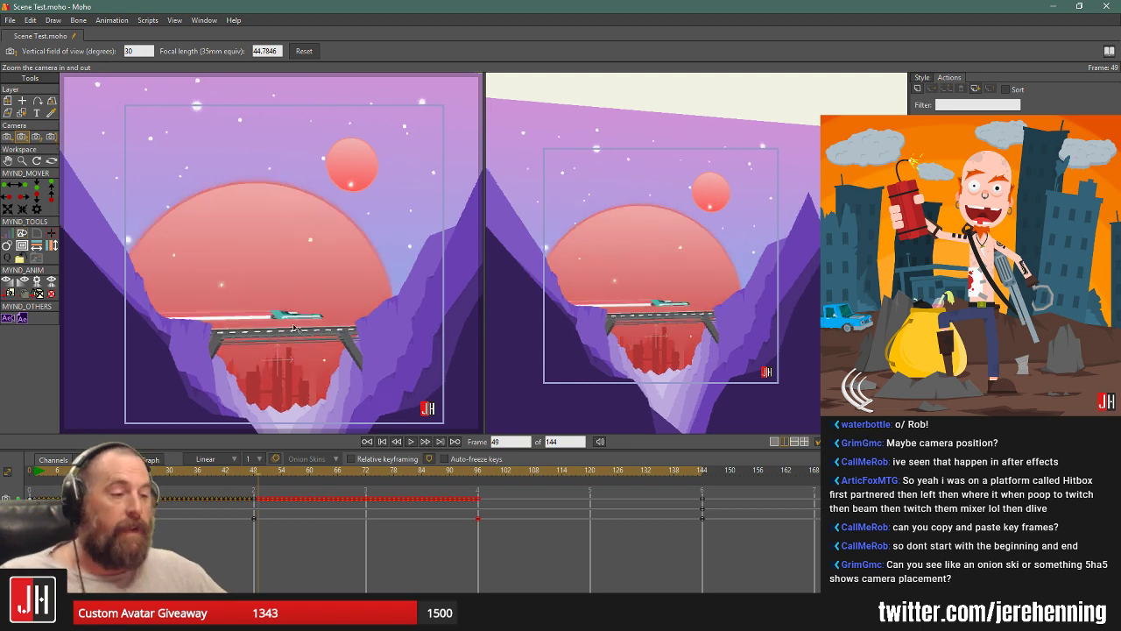
# Delete the camera keys after frame 48 up to and including frame 96.
pyautogui.click(277, 459)
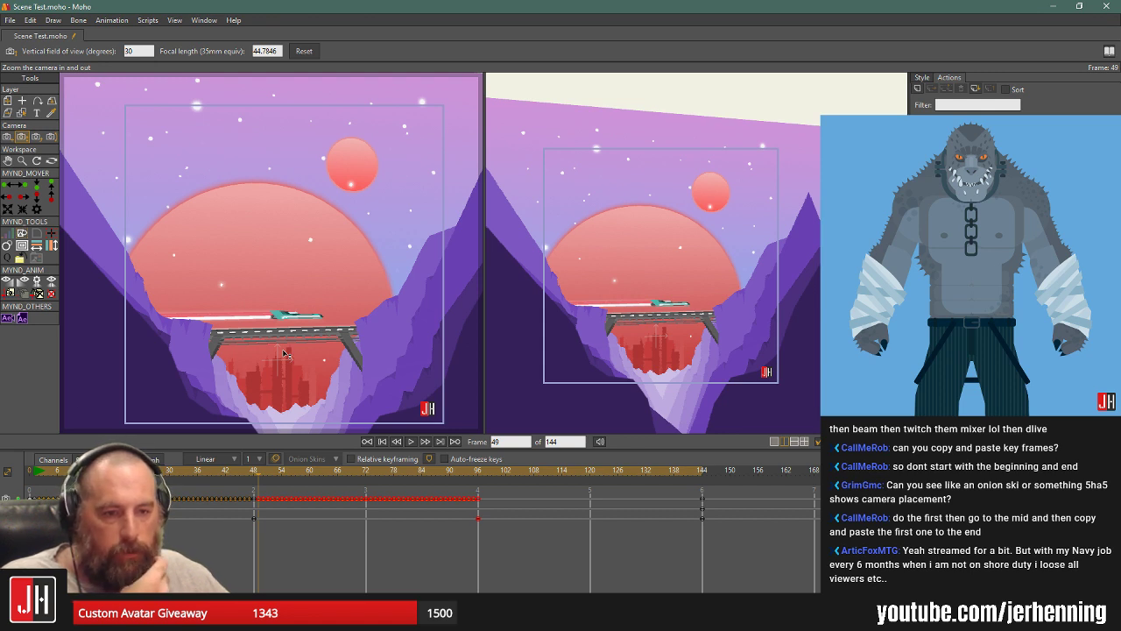
pyautogui.click(269, 476)
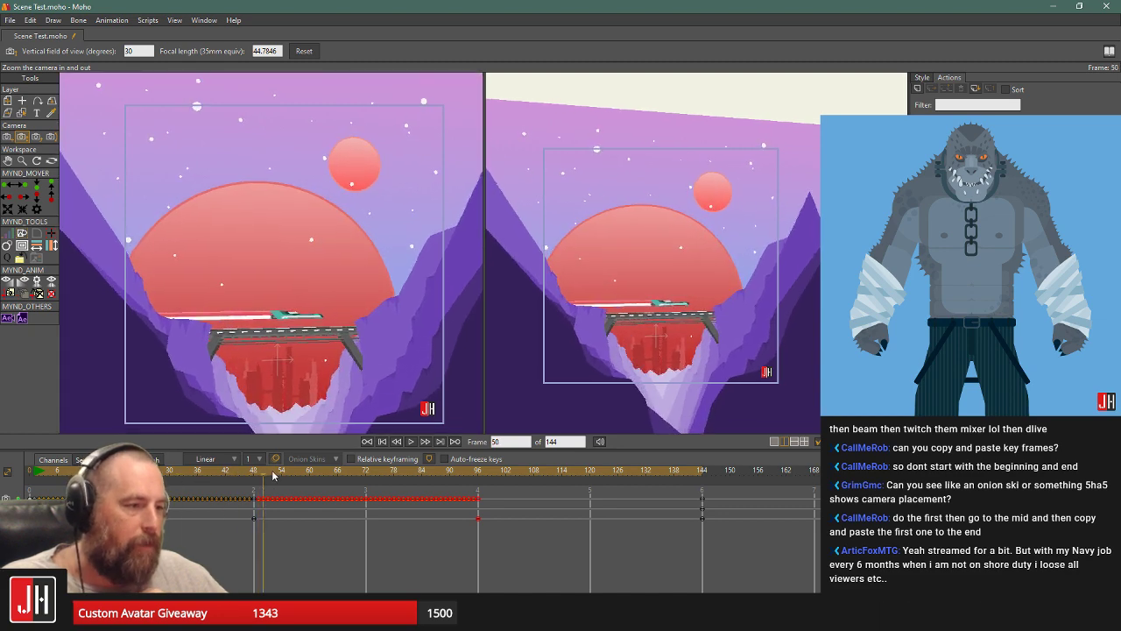
pyautogui.moveTo(272, 475); pyautogui.dragTo(260, 476)
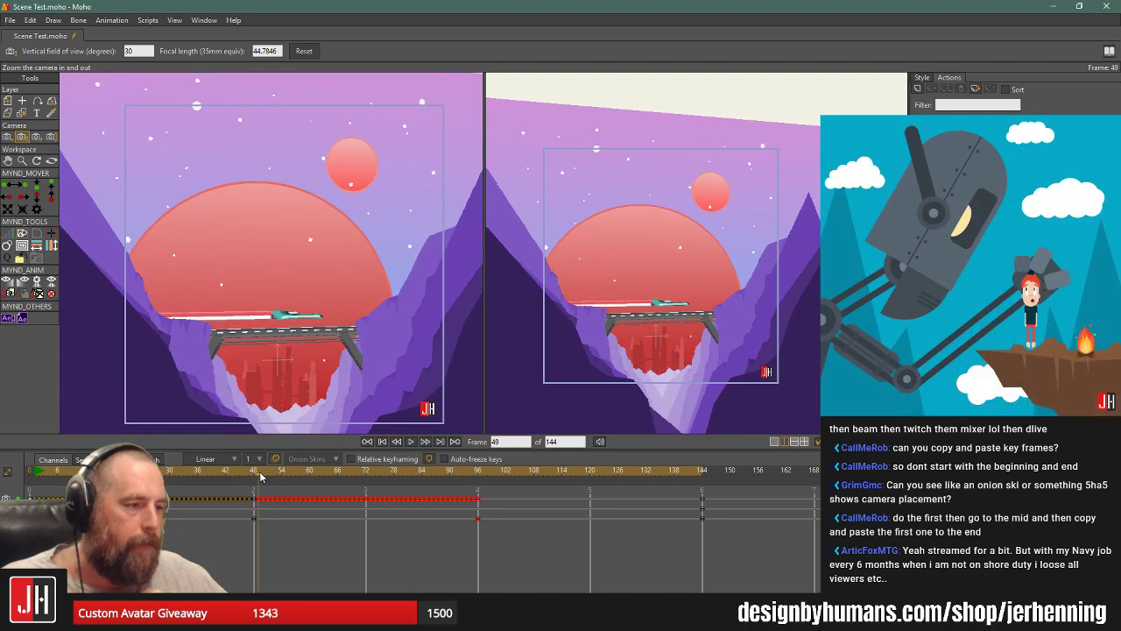
pyautogui.click(254, 476)
pyautogui.moveTo(603, 576); pyautogui.dragTo(263, 475)
pyautogui.press('Delete')
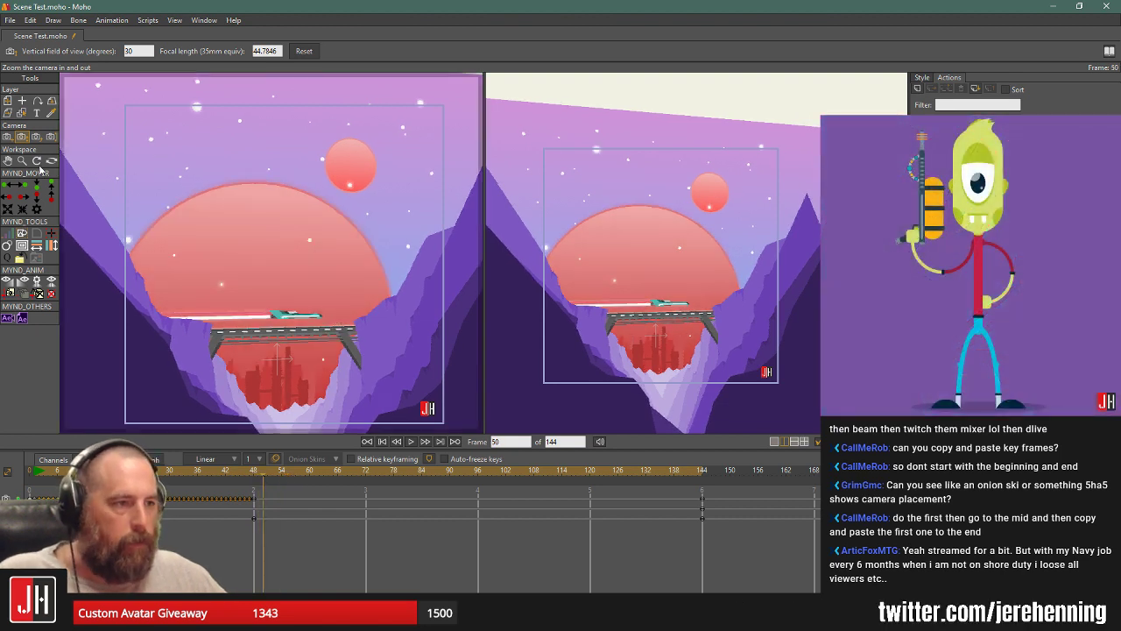
# Try panning the camera to about 14.75 with tilt about -6.42 at frame 50, play it back, and remove the trial keys.
pyautogui.click(51, 137)
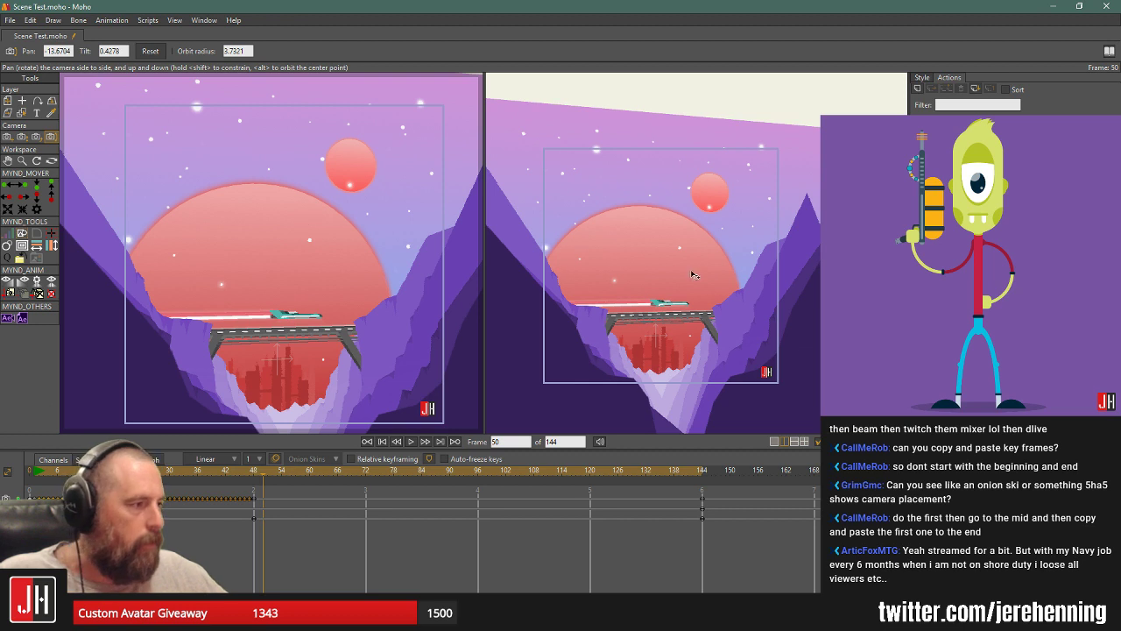
pyautogui.moveTo(692, 274); pyautogui.dragTo(626, 303)
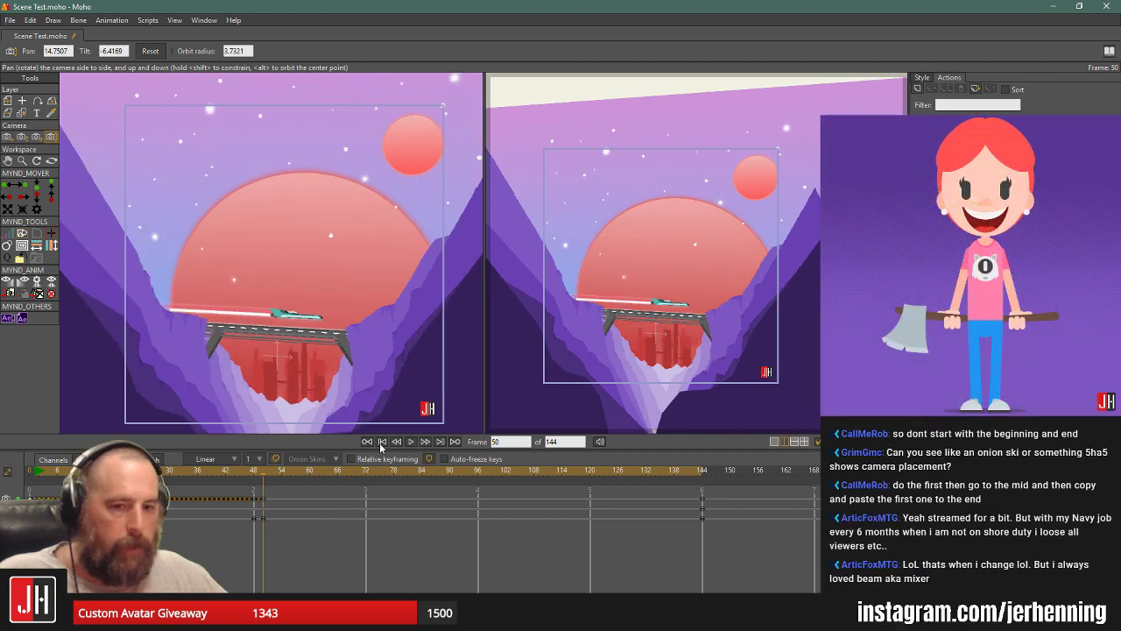
pyautogui.click(382, 442)
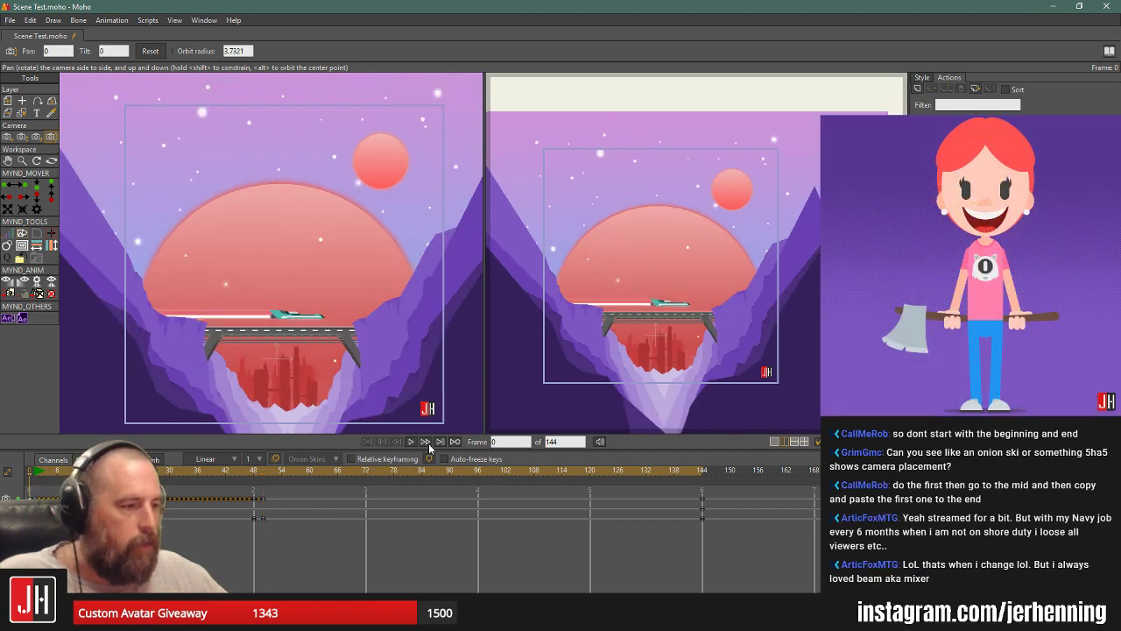
pyautogui.click(411, 441)
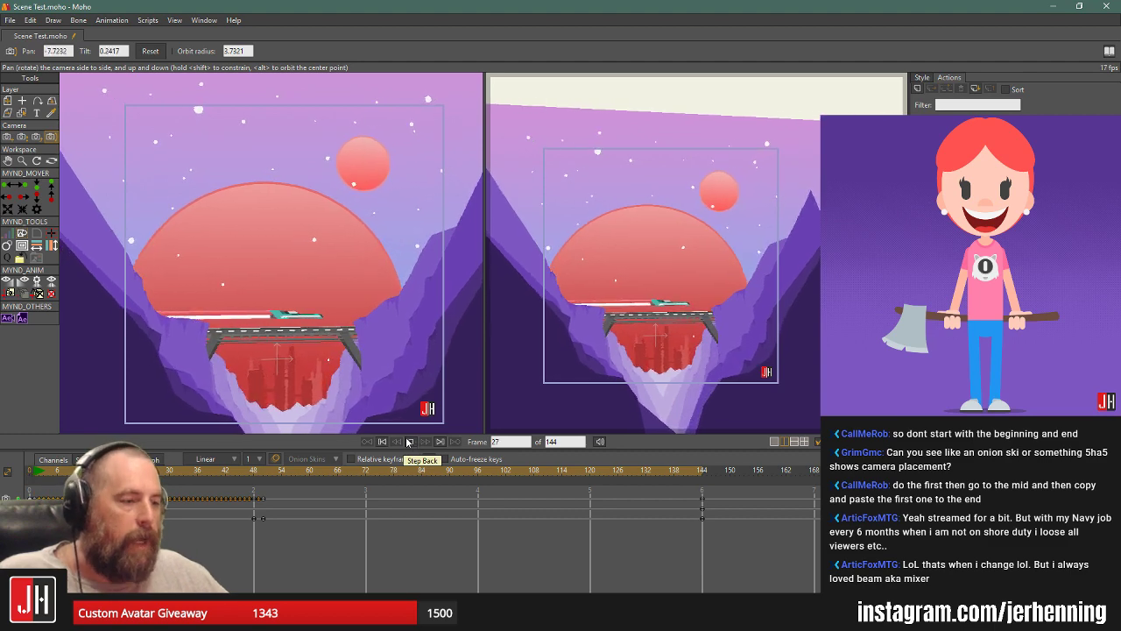
pyautogui.click(409, 442)
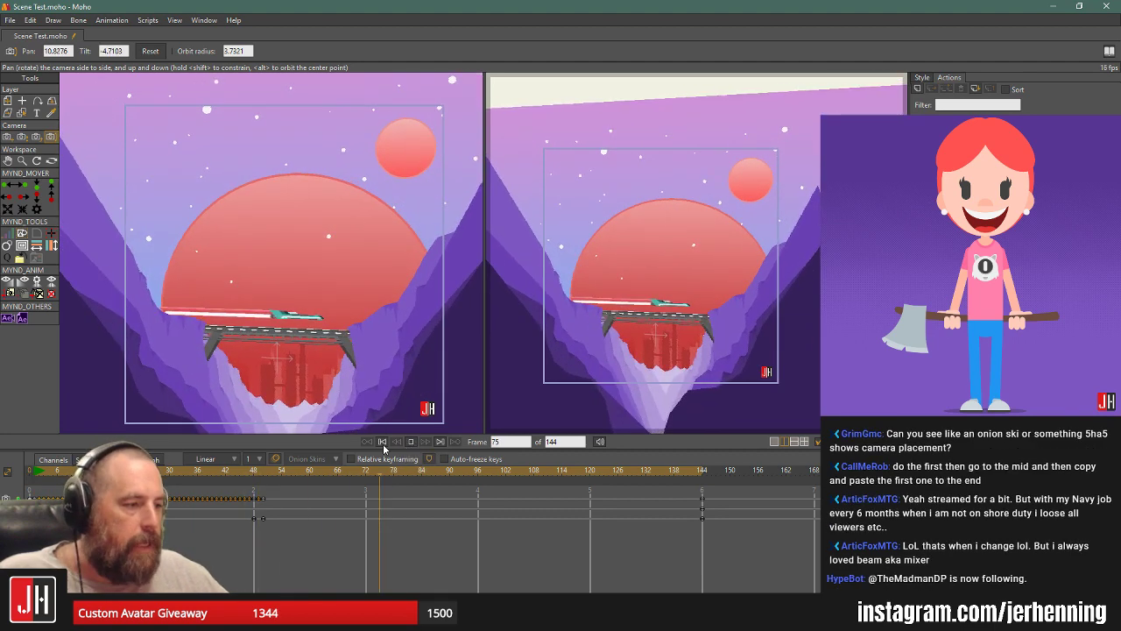
pyautogui.moveTo(305, 545); pyautogui.dragTo(261, 497)
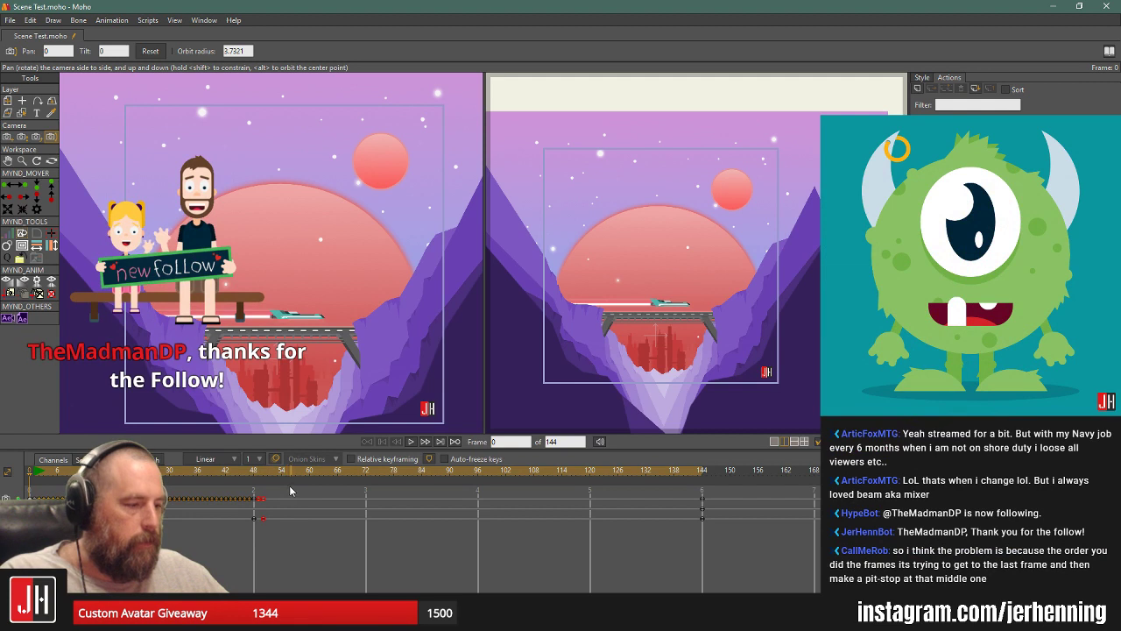
pyautogui.press('Delete')
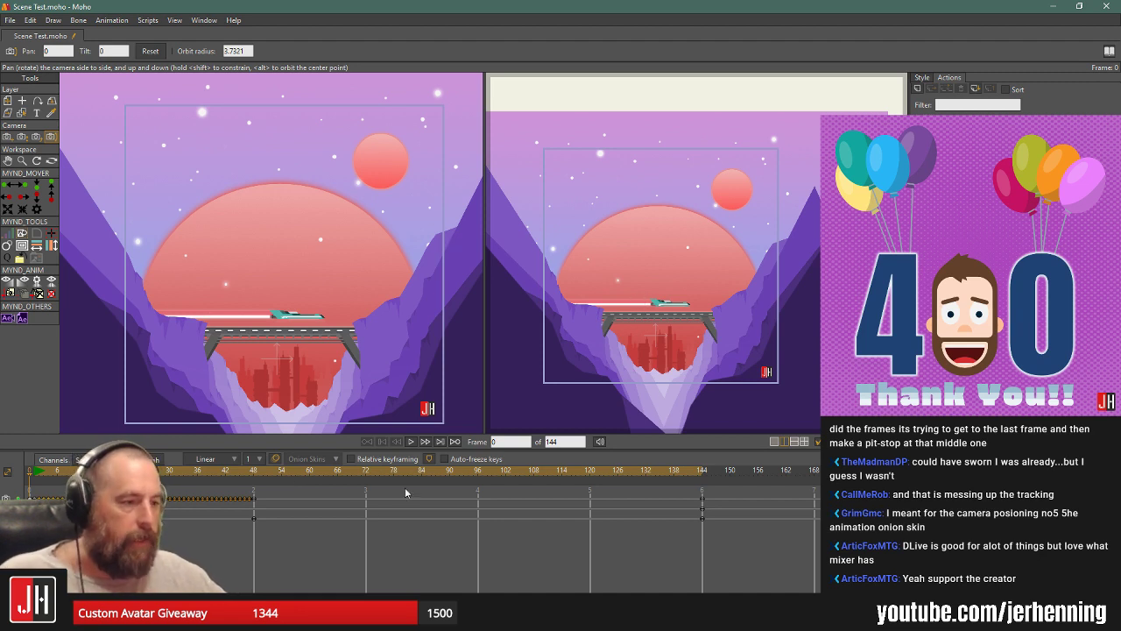
# Replay the remaining camera pan from the start and delete the camera keys up to frame 48.
pyautogui.click(412, 441)
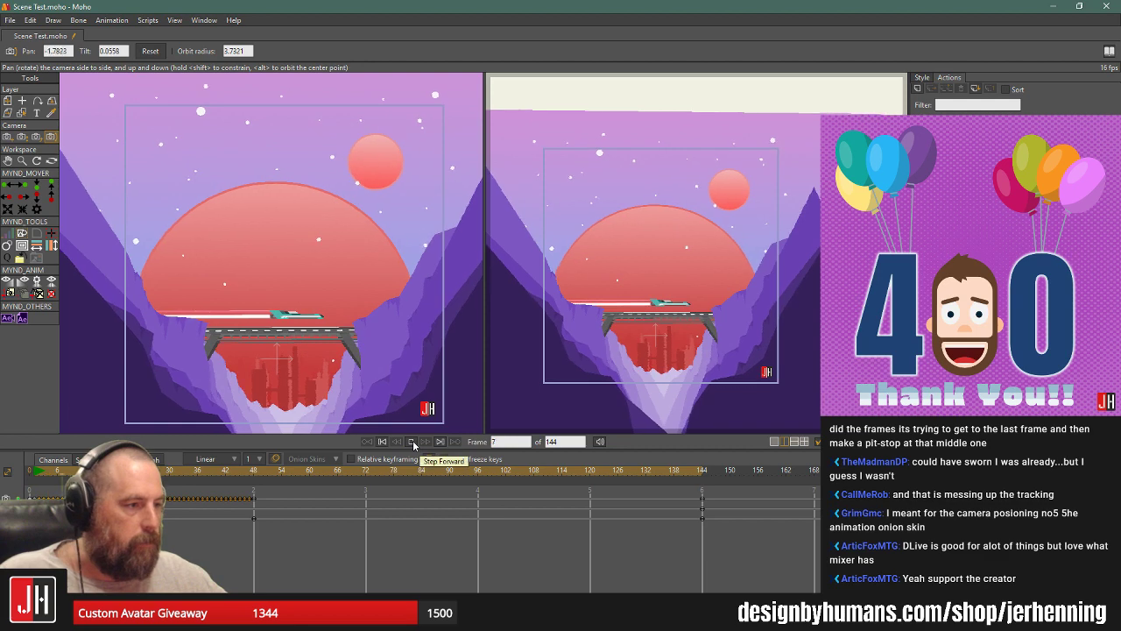
pyautogui.click(385, 442)
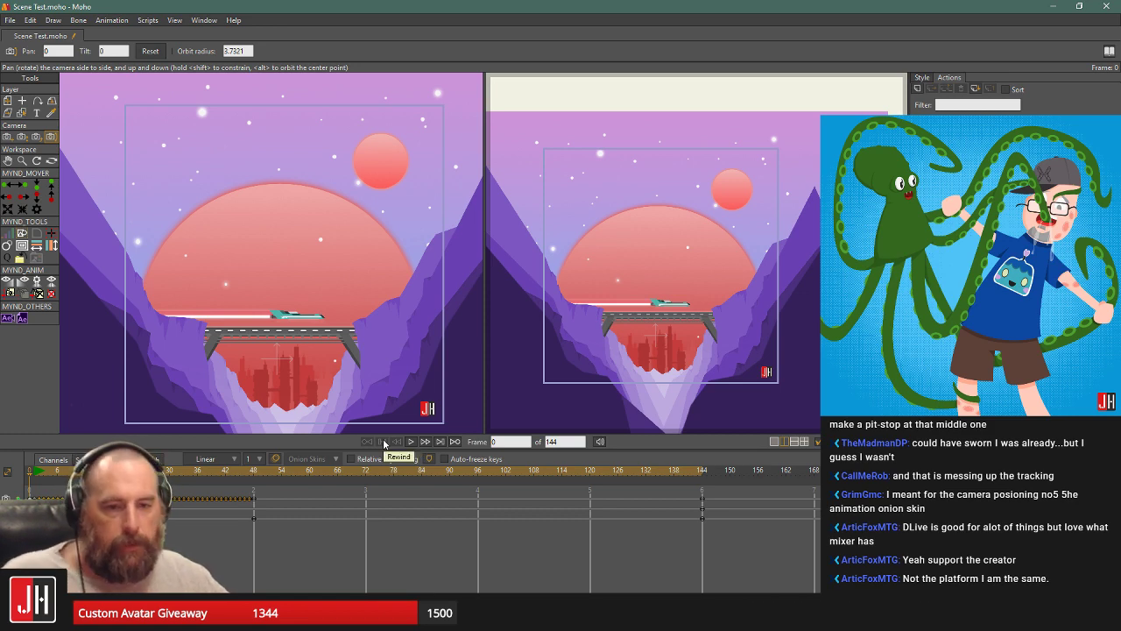
pyautogui.click(411, 442)
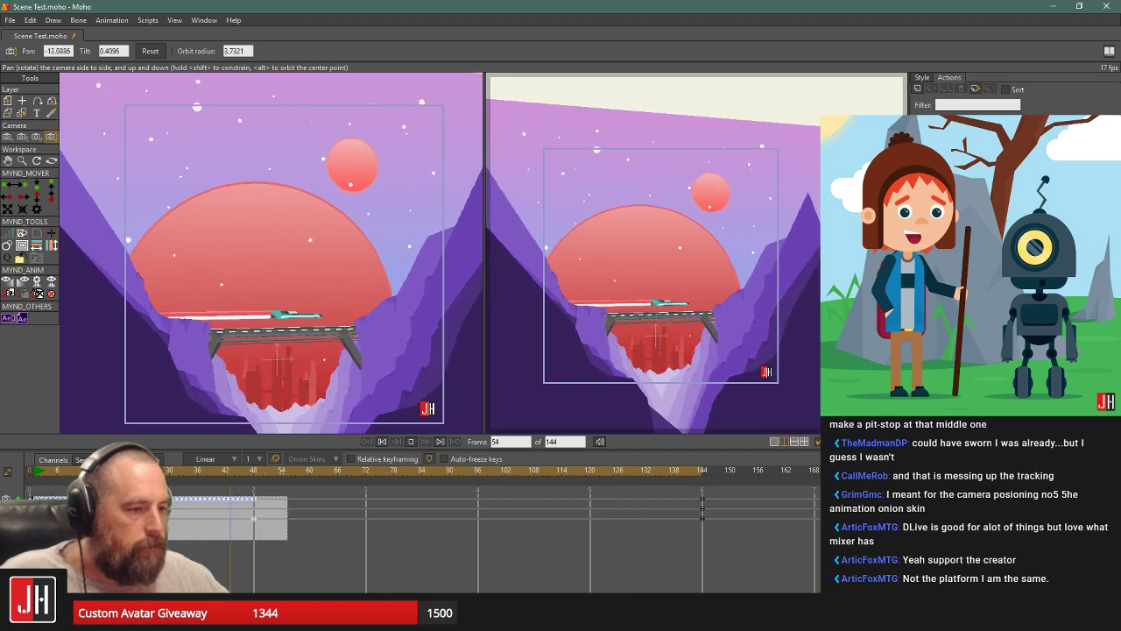
pyautogui.click(40, 471)
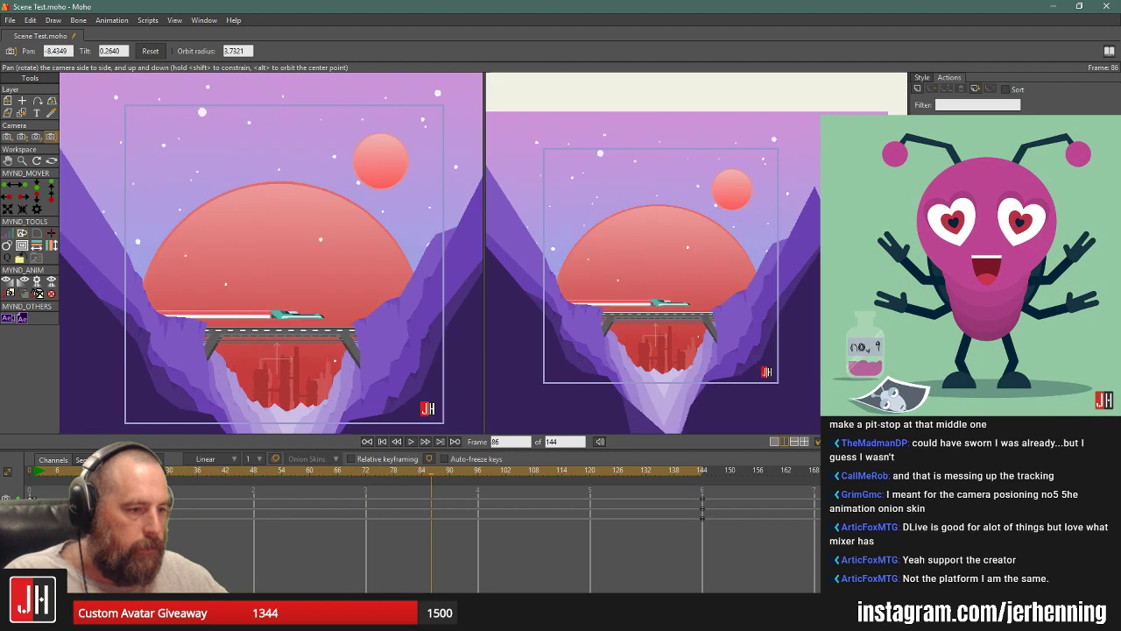
# Try panning the camera to about 15.71 with tilt about 0.58 at frame 72, and pan it the opposite way at frame 96.
pyautogui.moveTo(311, 481); pyautogui.dragTo(364, 481)
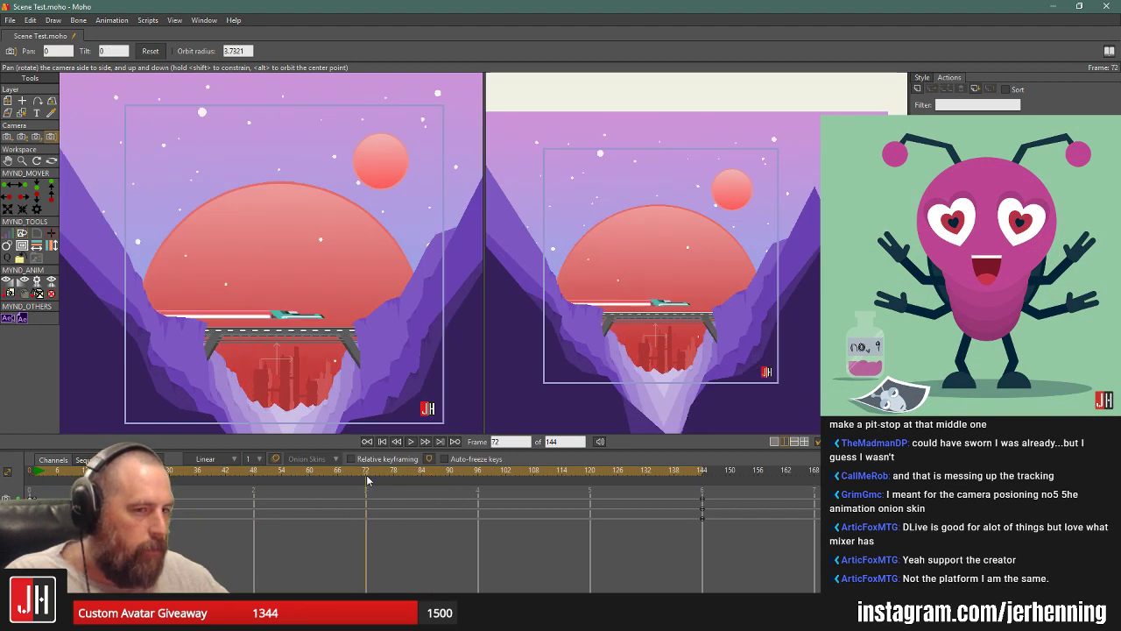
pyautogui.moveTo(367, 480)
pyautogui.mouseDown()
pyautogui.moveTo(597, 495)
pyautogui.moveTo(371, 497)
pyautogui.mouseUp()
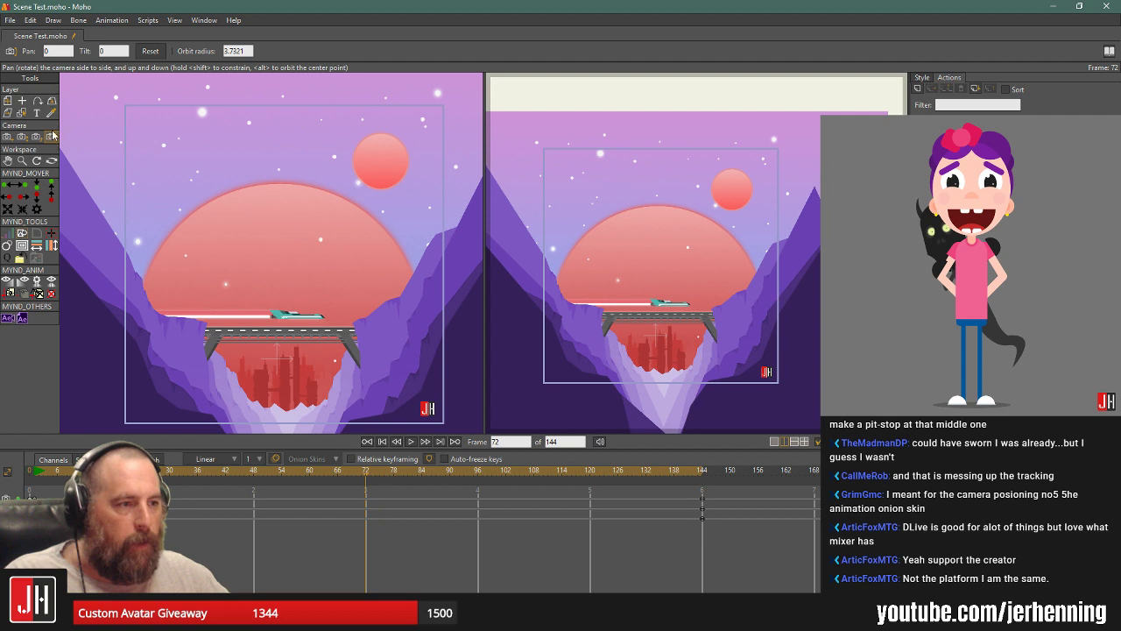
pyautogui.moveTo(686, 303); pyautogui.dragTo(649, 301)
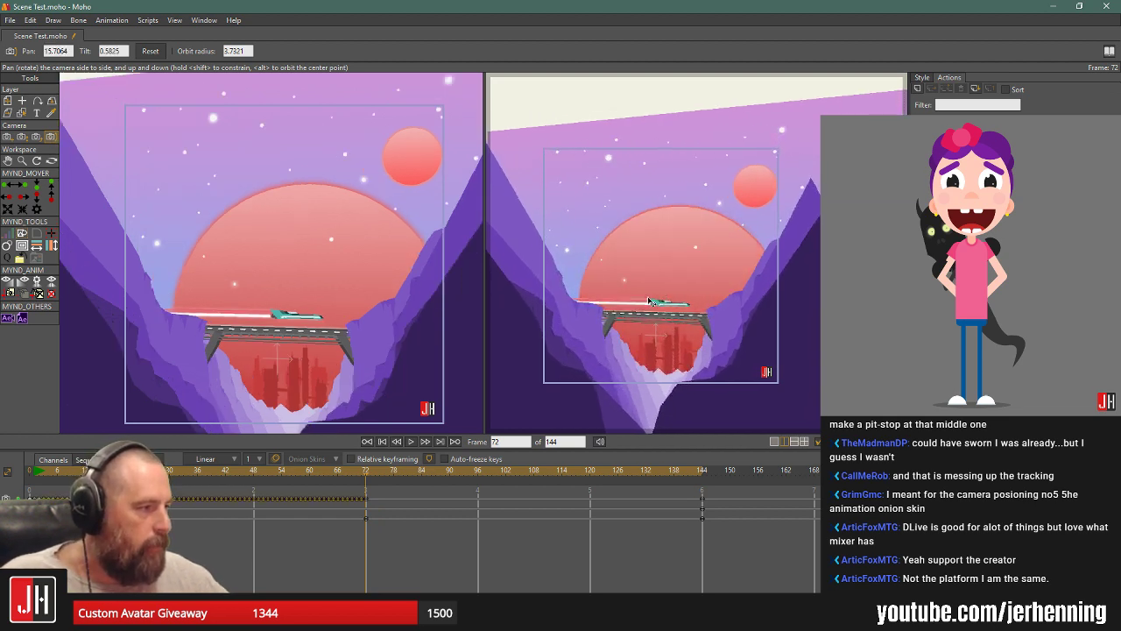
pyautogui.moveTo(384, 473); pyautogui.dragTo(479, 473)
pyautogui.moveTo(708, 295); pyautogui.dragTo(755, 321)
# Play the trial pan back from the start and delete the camera keys up to frame 96.
pyautogui.click(382, 441)
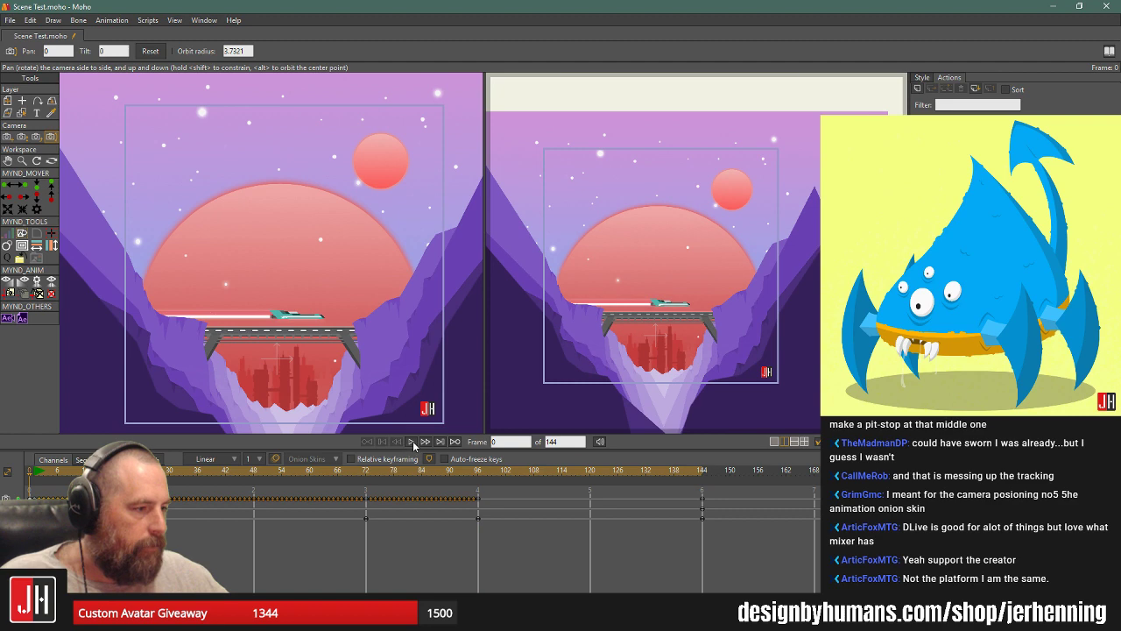
pyautogui.click(411, 442)
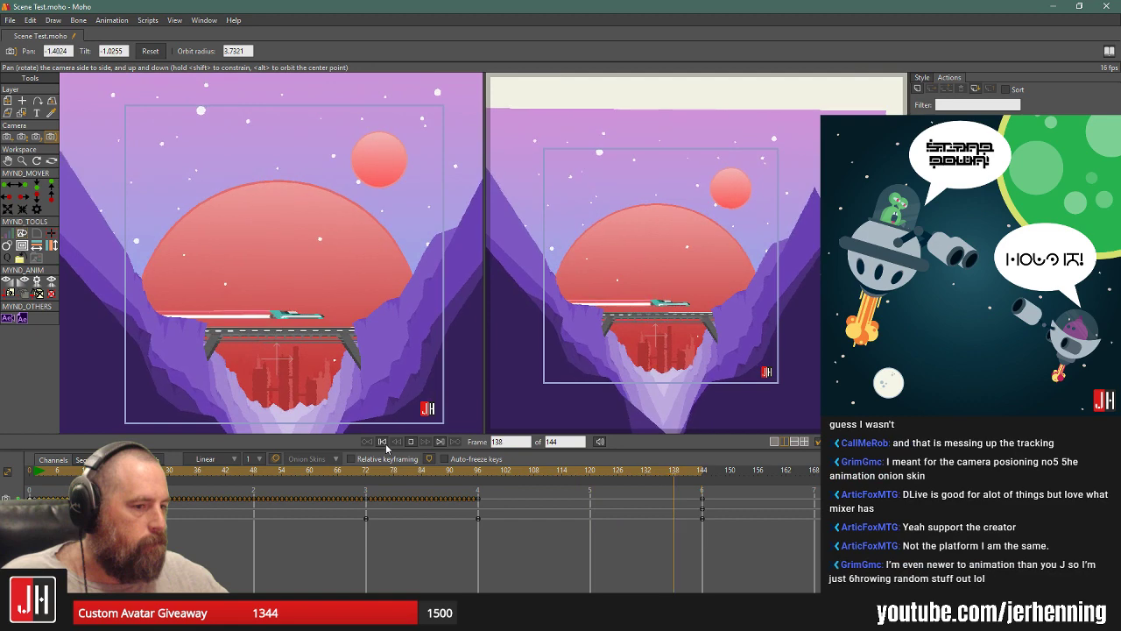
pyautogui.click(384, 442)
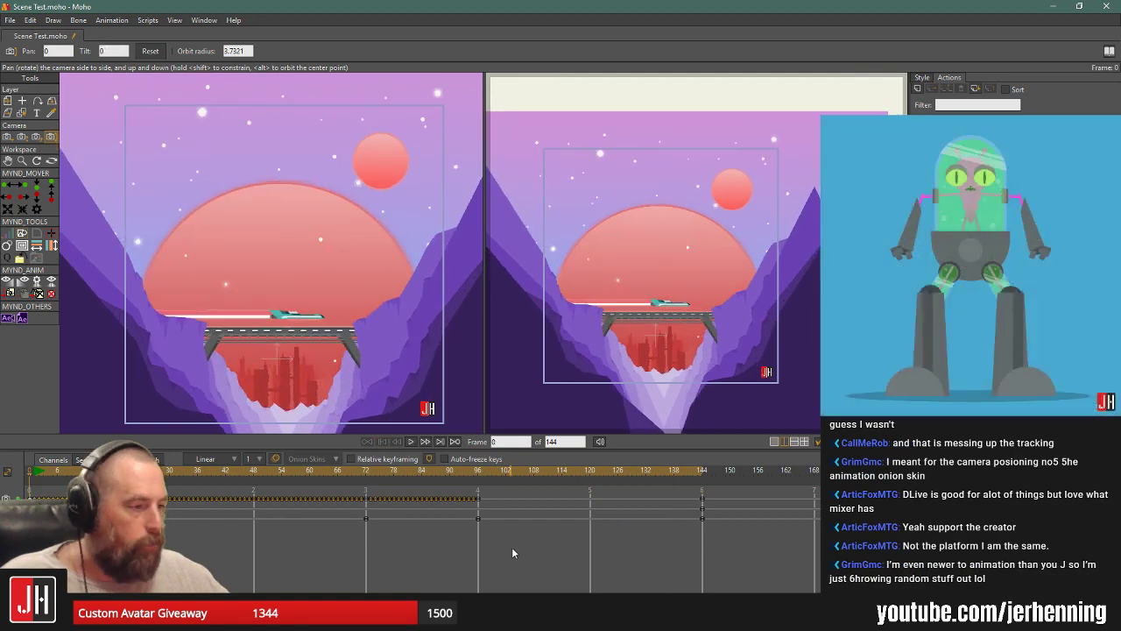
pyautogui.moveTo(513, 549); pyautogui.dragTo(197, 496)
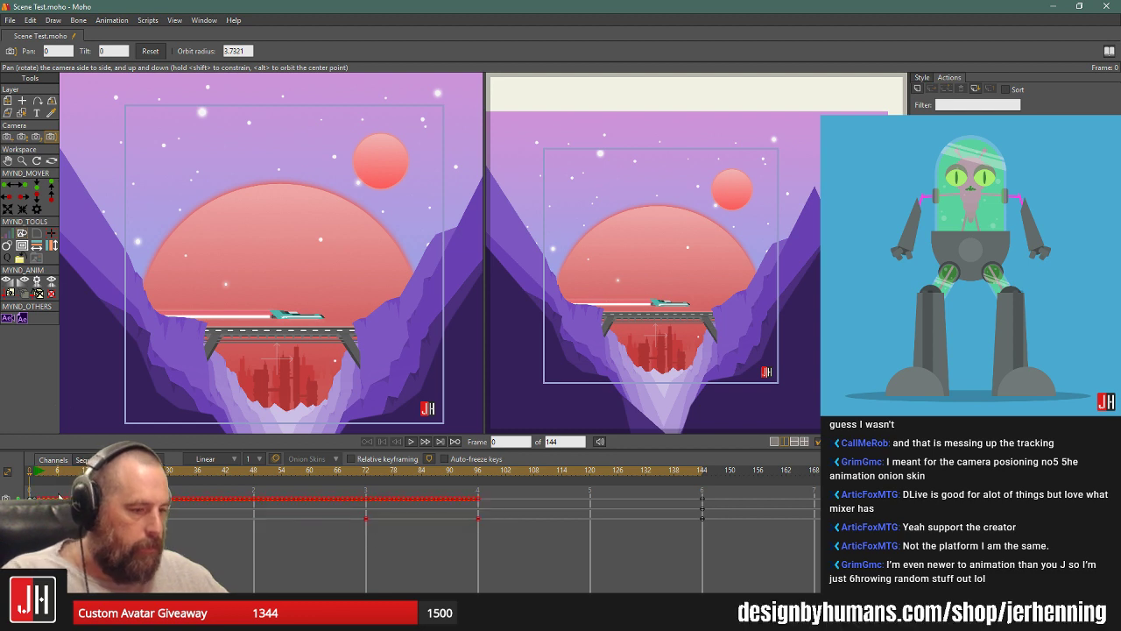
pyautogui.press('Delete')
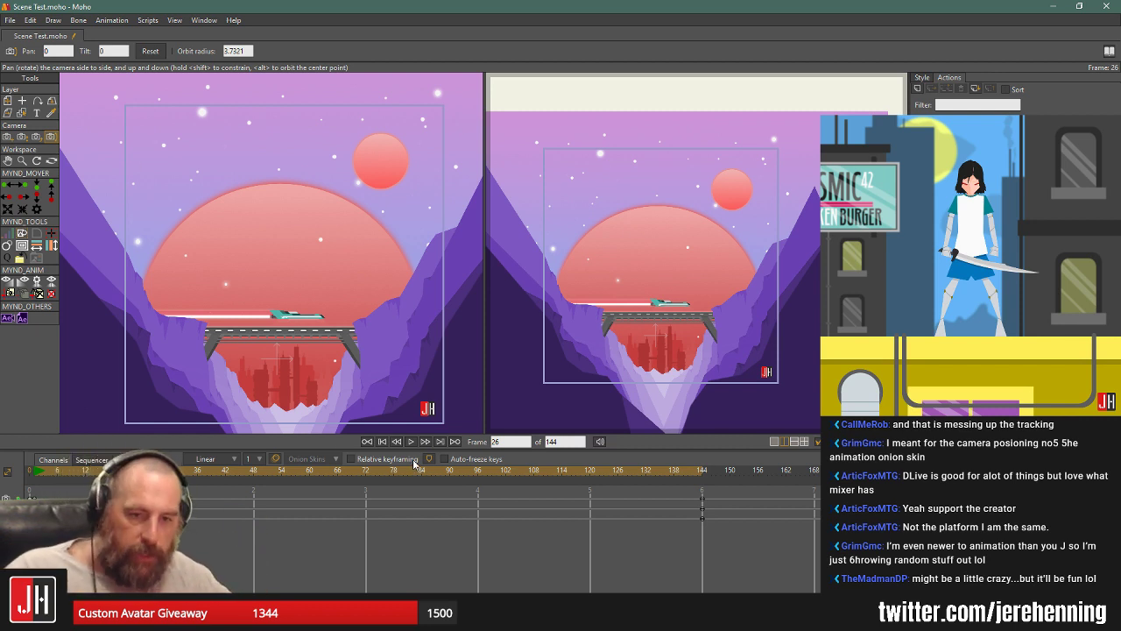
# Pan the camera to about -11.97 at frame 48, keeping the tilt at 0.
pyautogui.click(45, 471)
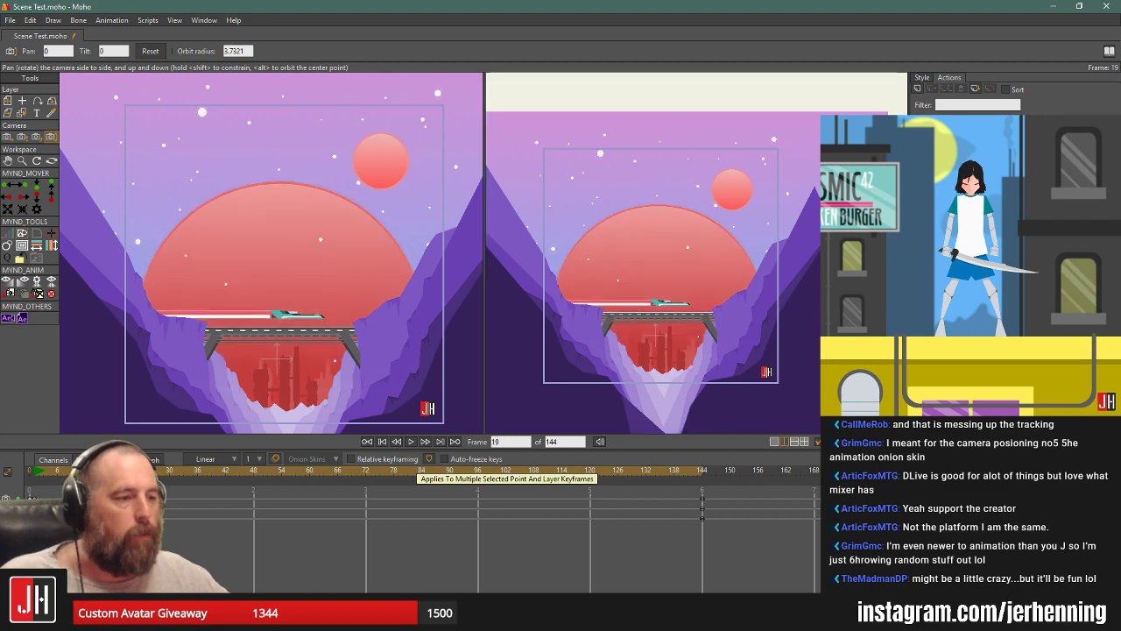
pyautogui.click(62, 471)
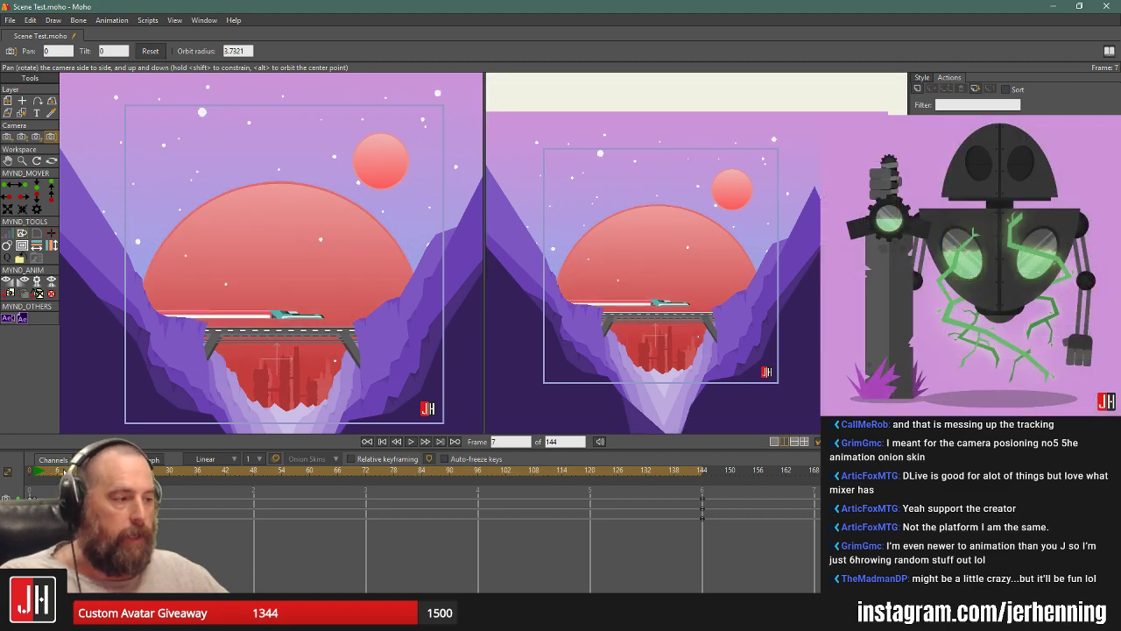
pyautogui.moveTo(66, 473); pyautogui.dragTo(254, 474)
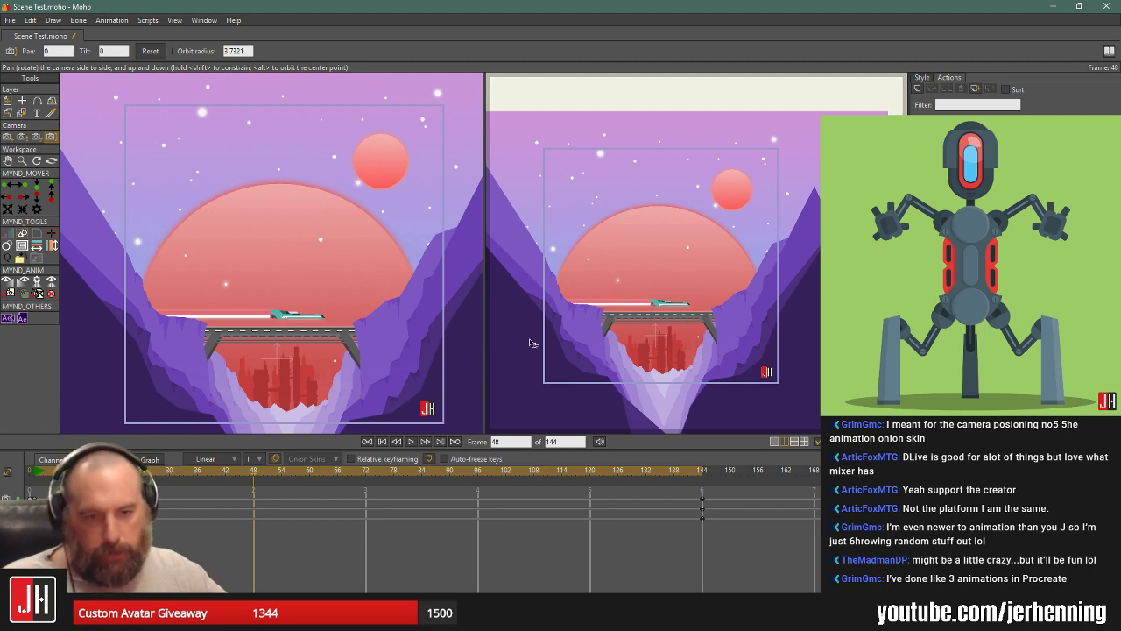
pyautogui.scroll(3, 641, 301)
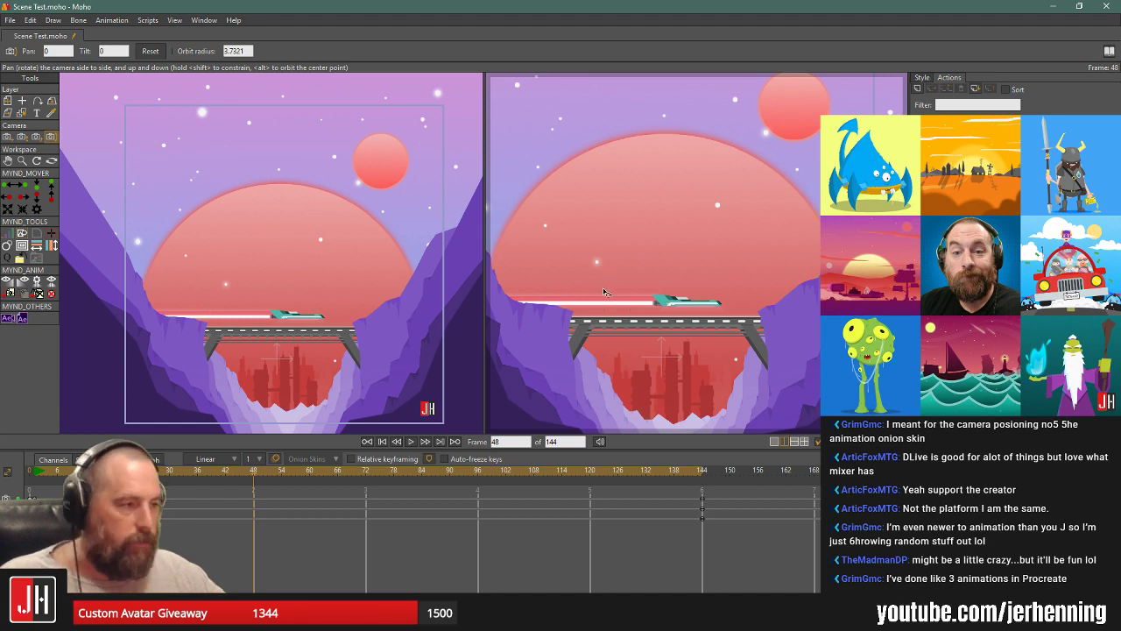
pyautogui.moveTo(608, 292); pyautogui.dragTo(630, 293)
pyautogui.scroll(-3, 628, 293)
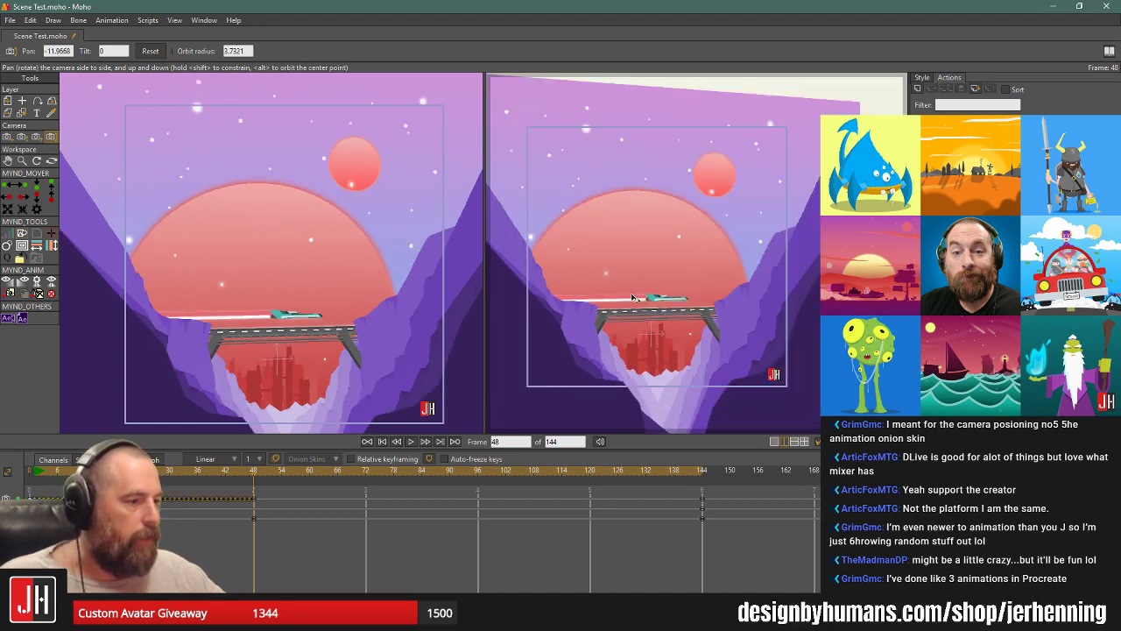
pyautogui.scroll(1, 628, 293)
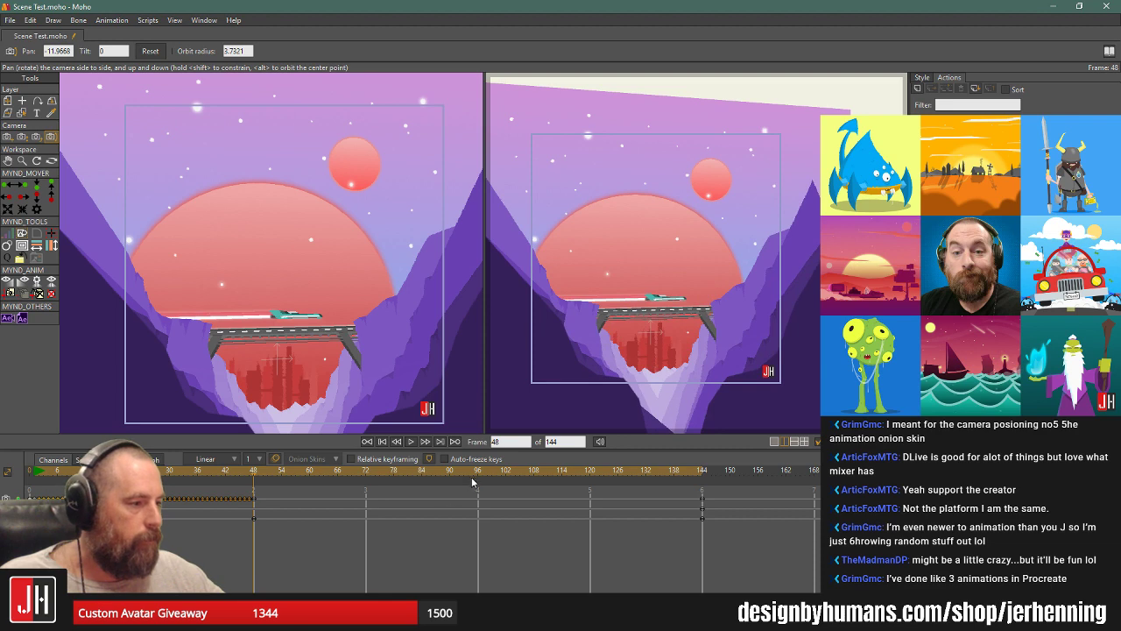
# Try panning the camera to about 12.96 with tilt about -2.77 at frame 96 and play it back from the start.
pyautogui.click(478, 480)
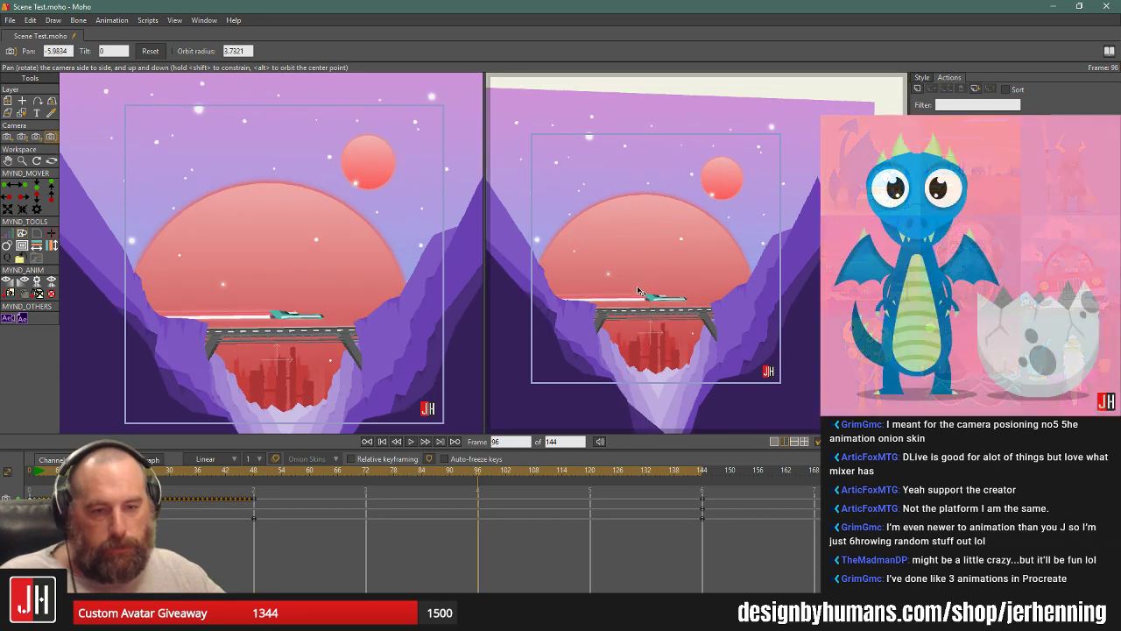
pyautogui.moveTo(694, 272); pyautogui.dragTo(661, 279)
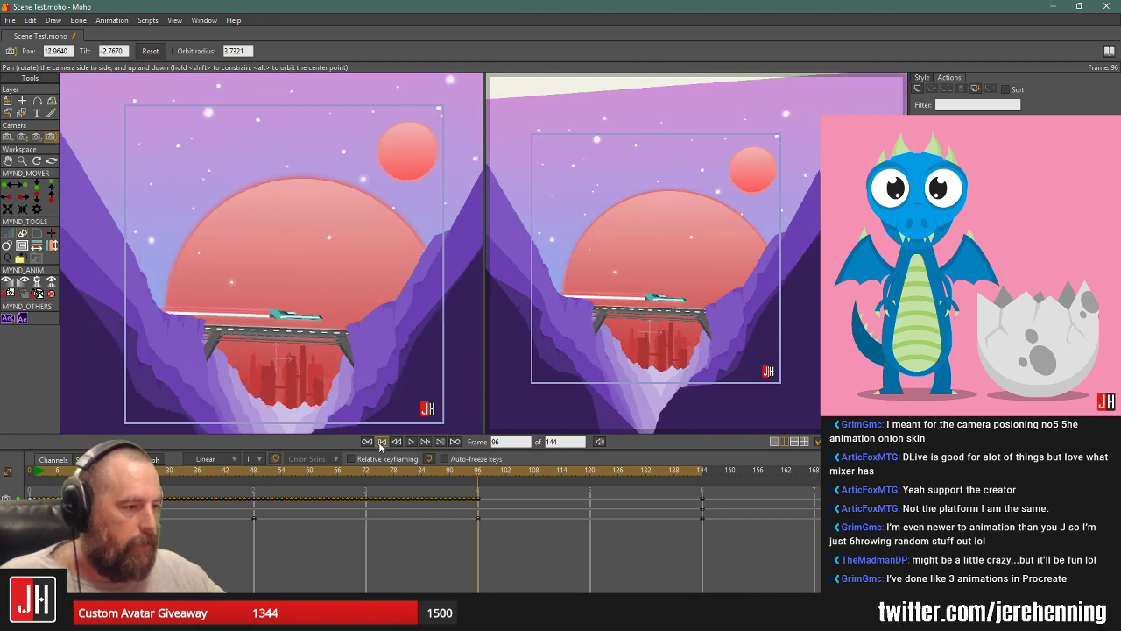
pyautogui.click(382, 441)
pyautogui.click(411, 442)
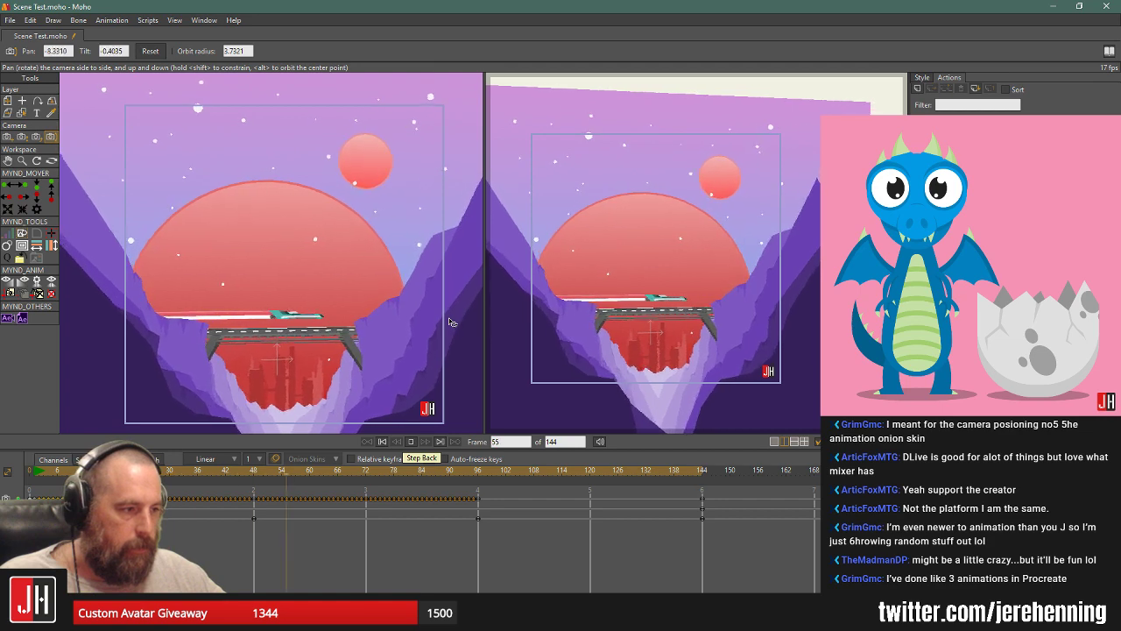
# Compare the camera motion between frames 48 and 49, and remove the camera keys after frame 48 up to frame 96.
pyautogui.click(254, 471)
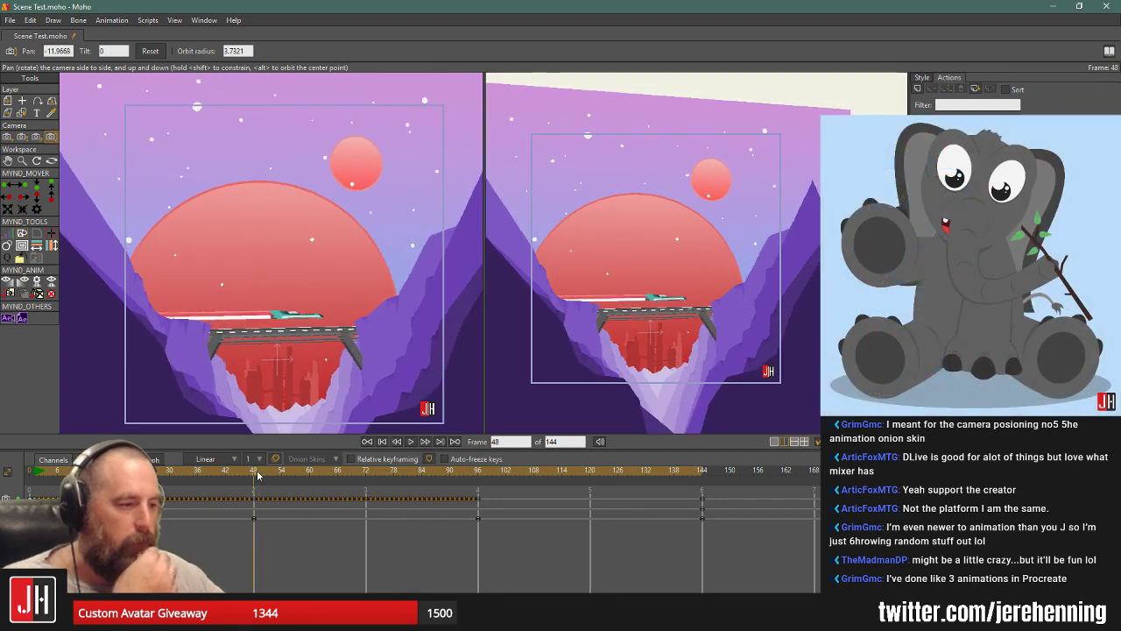
pyautogui.moveTo(252, 471); pyautogui.dragTo(257, 476)
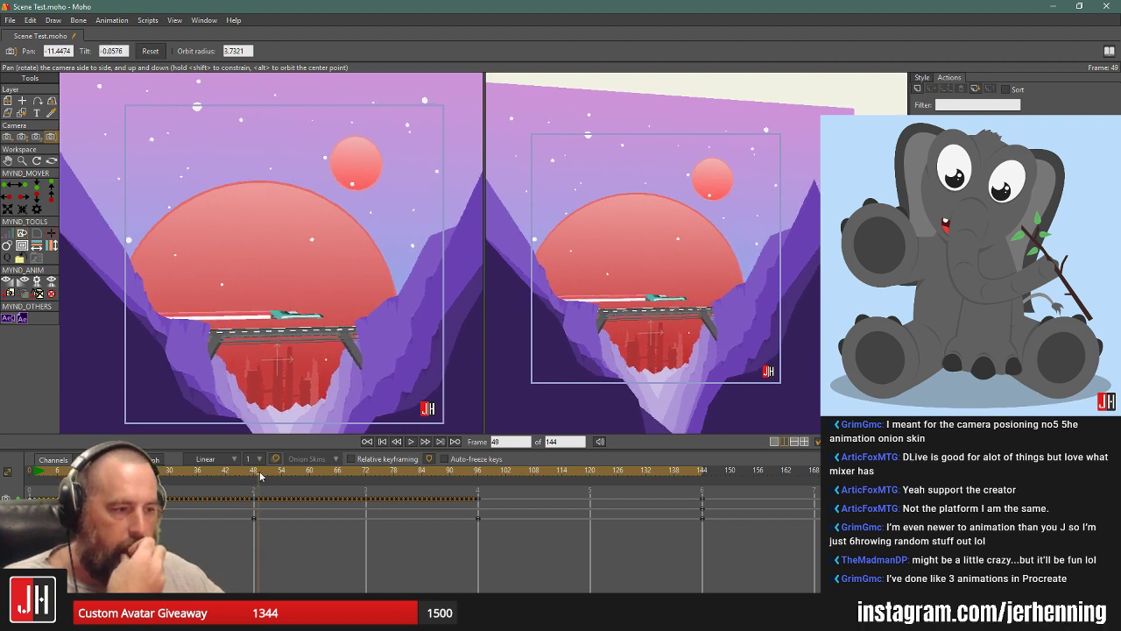
pyautogui.click(256, 474)
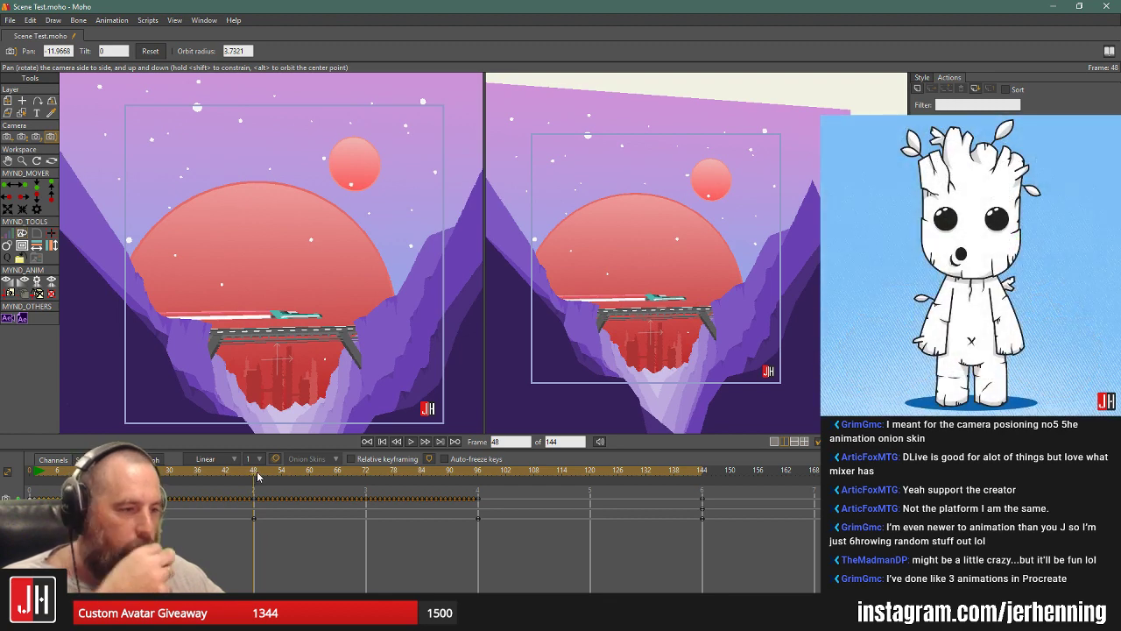
pyautogui.click(257, 475)
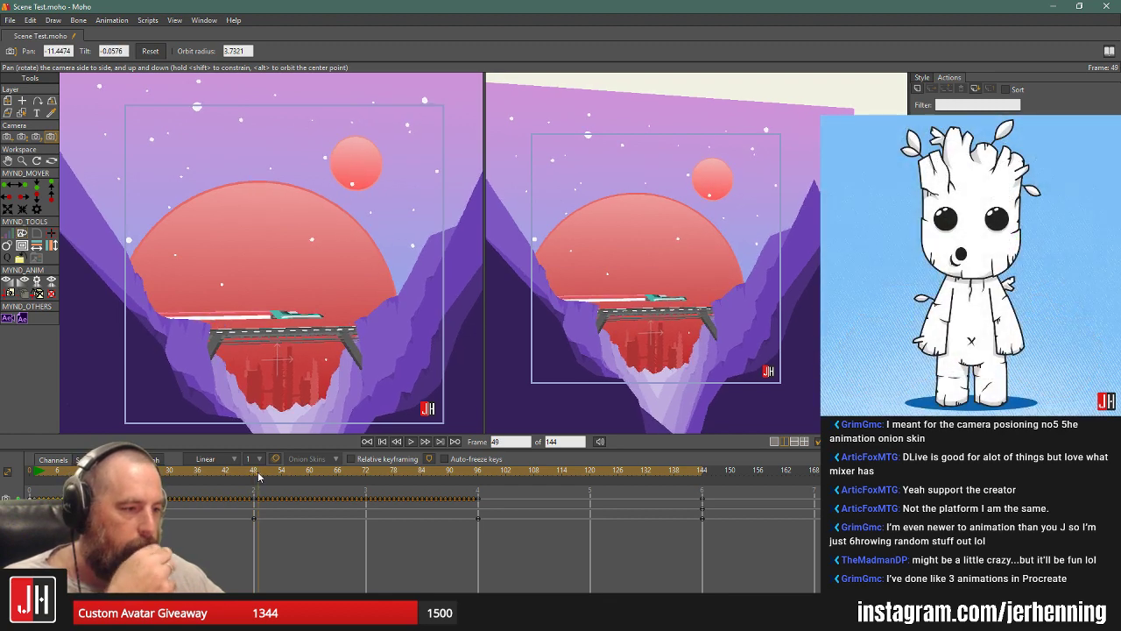
pyautogui.moveTo(517, 555); pyautogui.dragTo(255, 475)
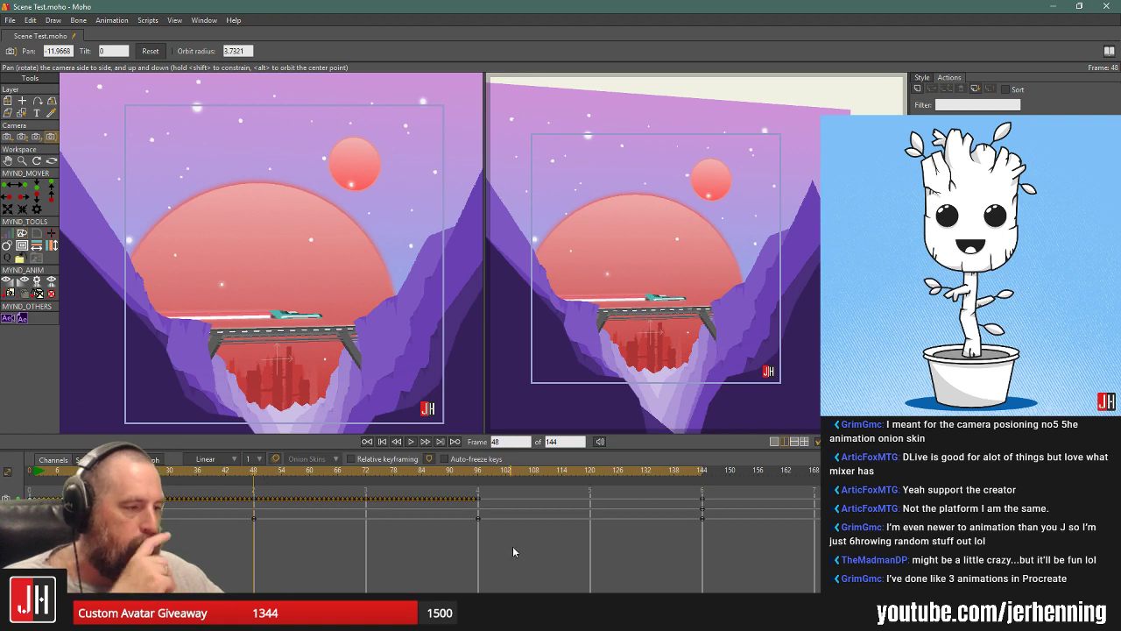
pyautogui.moveTo(511, 547); pyautogui.dragTo(469, 471)
pyautogui.click(263, 499)
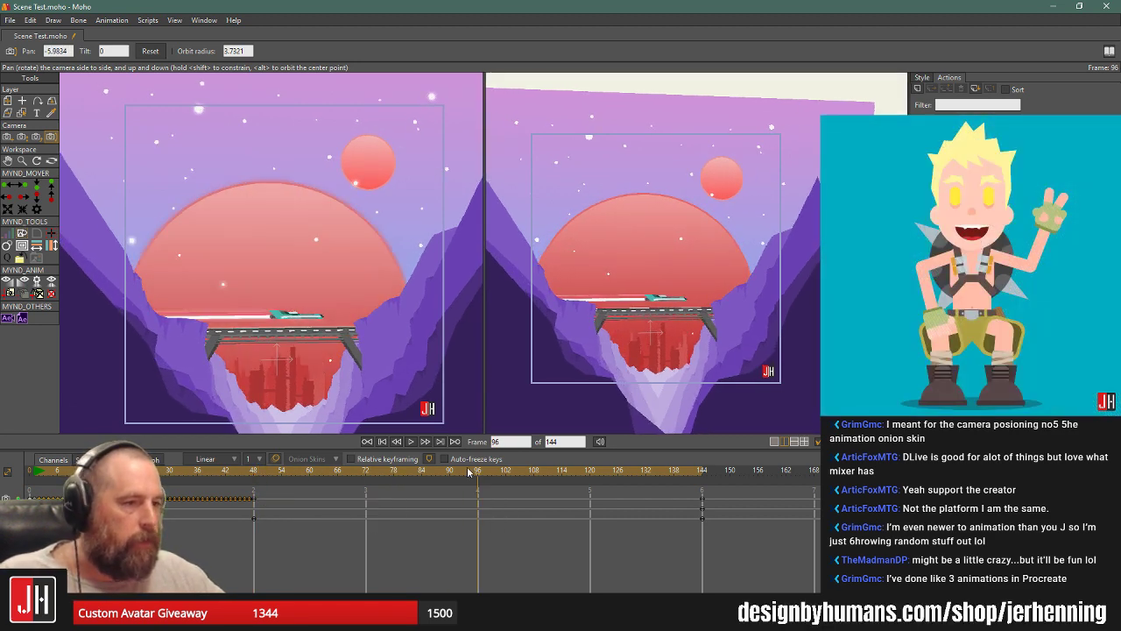
# Track the camera back to Z about 3.91 with X about -0.41 at frame 96, and replay the animation from the start.
pyautogui.click(10, 137)
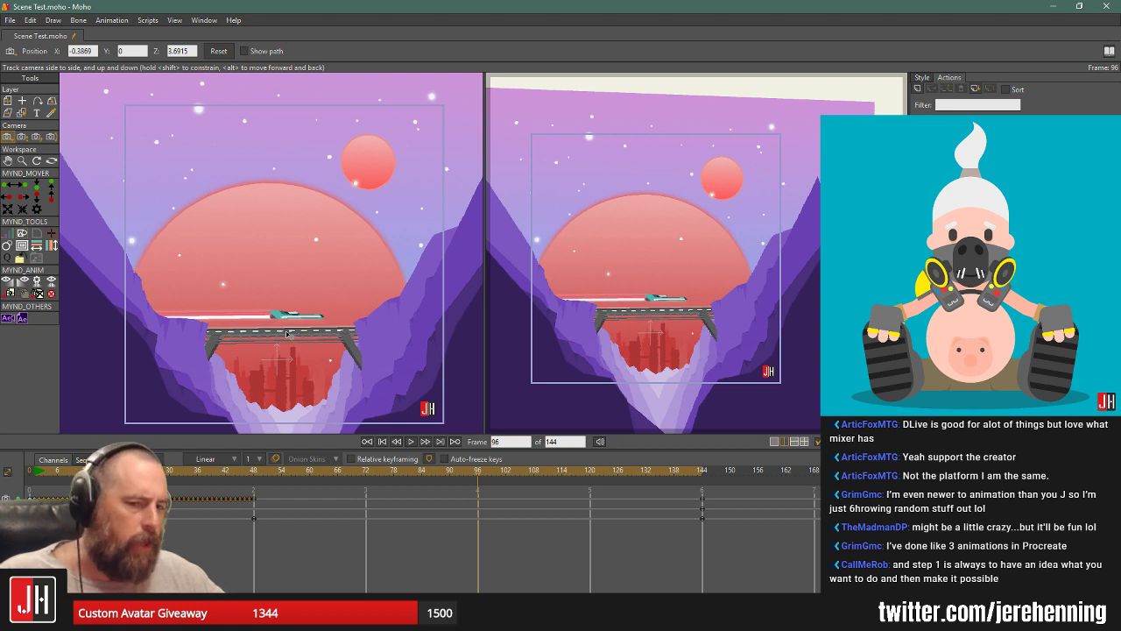
pyautogui.keyDown('alt'); pyautogui.moveTo(289, 345); pyautogui.dragTo(288, 312); pyautogui.keyUp('alt')
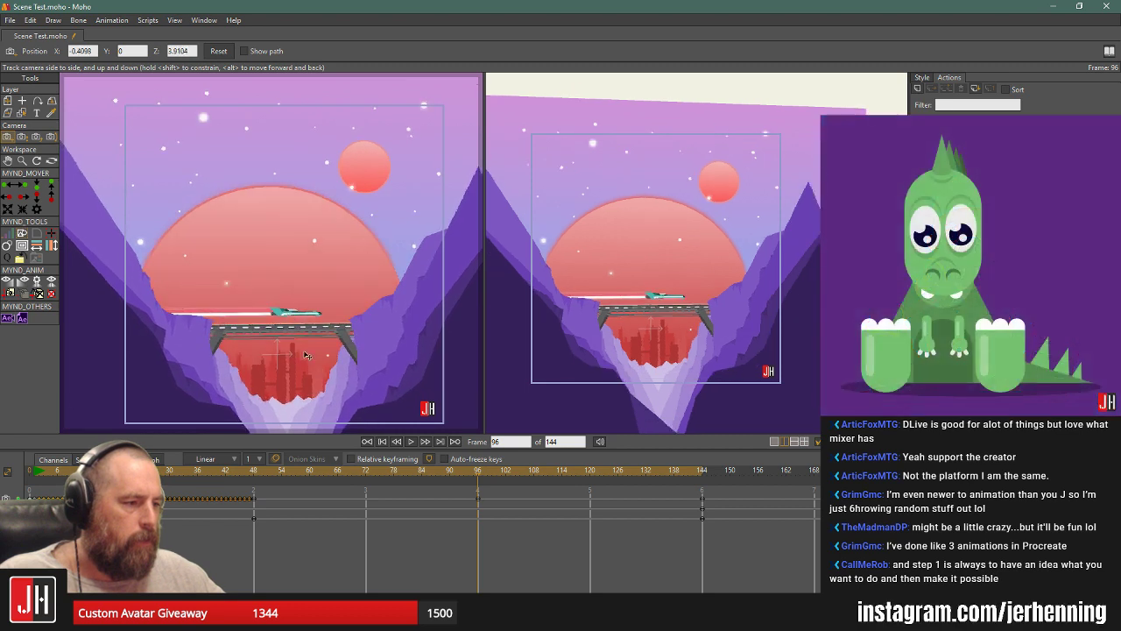
pyautogui.click(385, 442)
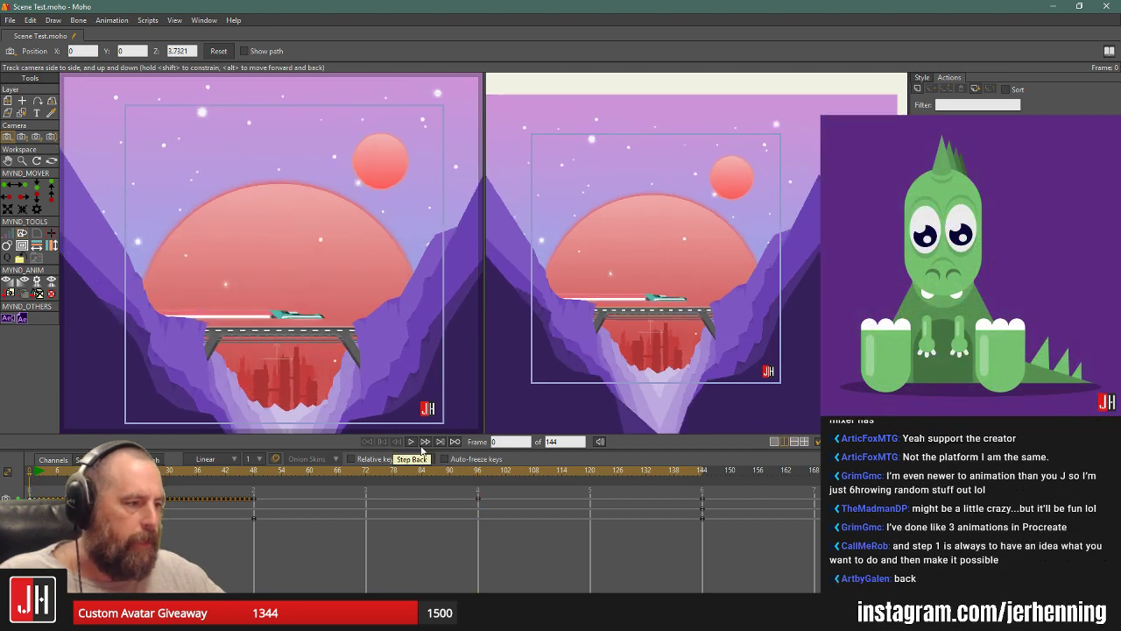
pyautogui.click(410, 442)
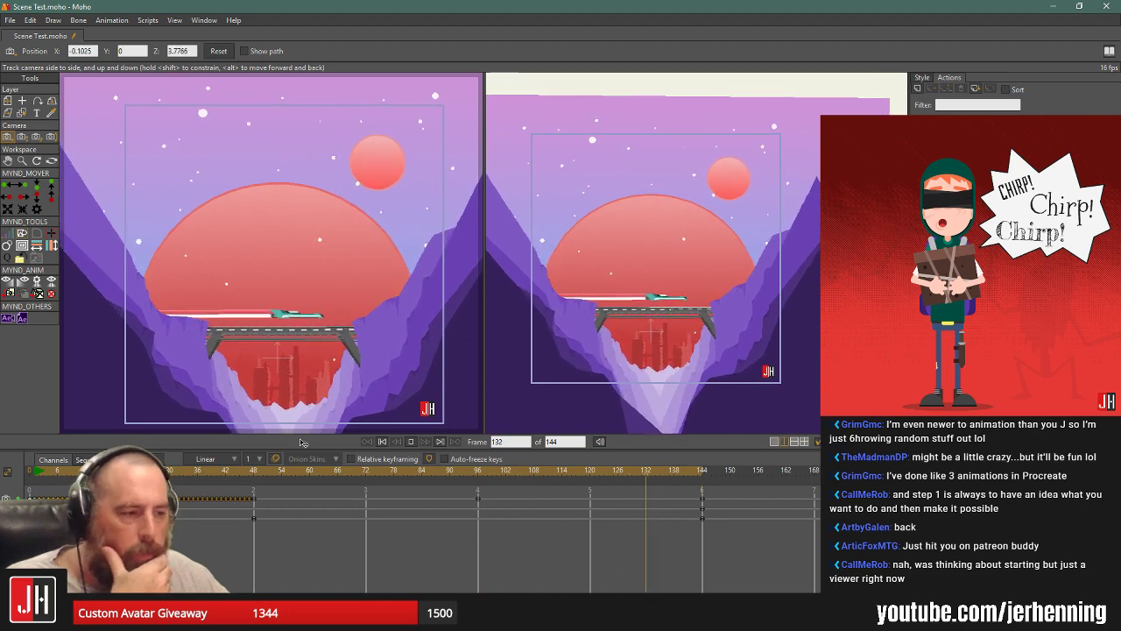
pyautogui.click(382, 442)
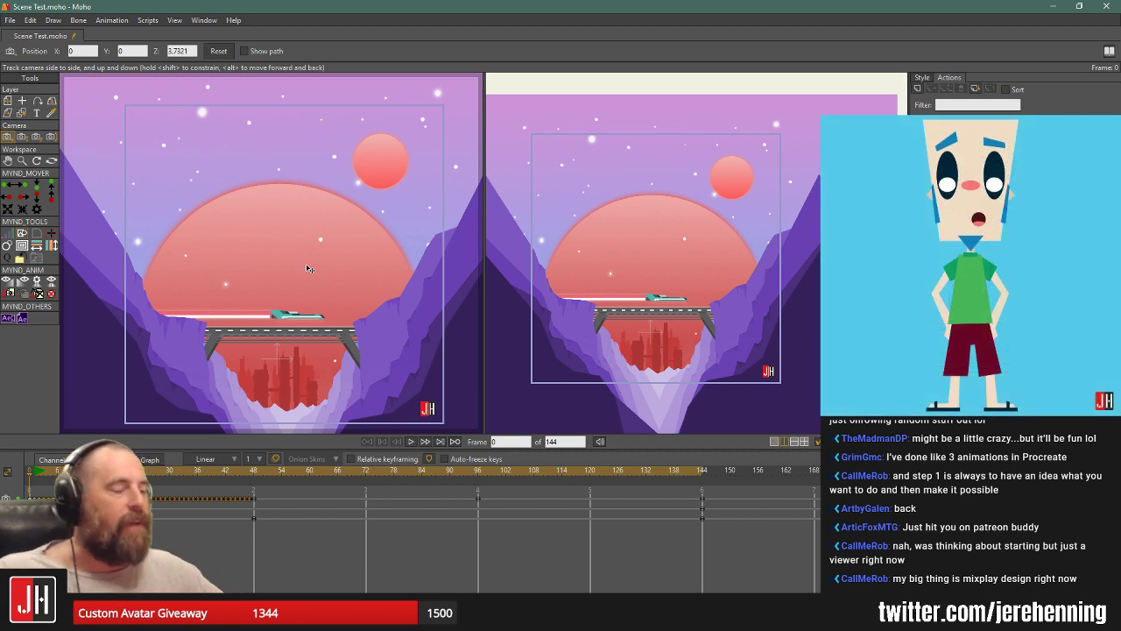
pyautogui.click(412, 444)
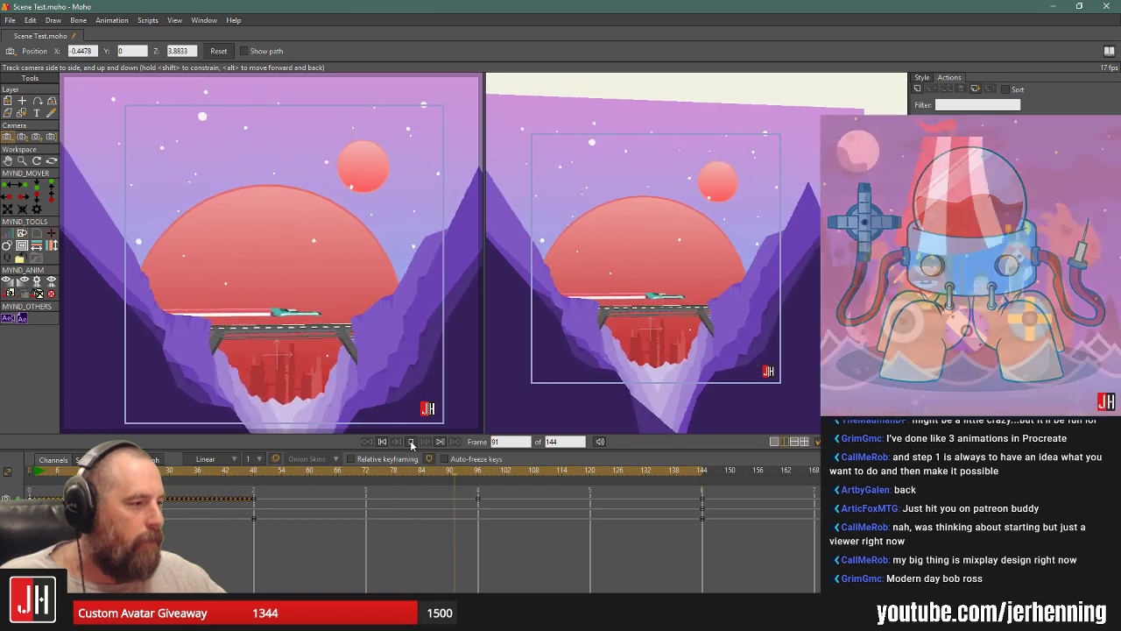
pyautogui.click(477, 471)
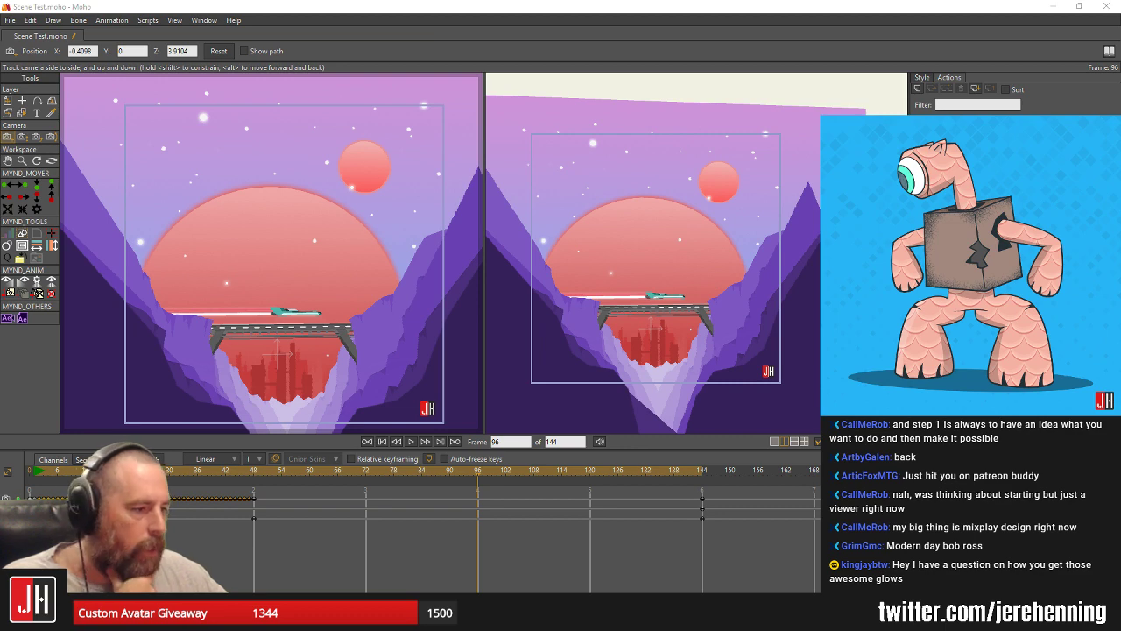
# Switch to Affinity Designer and close the Scene 4 document.
pyautogui.hotkey('alt', 'Tab')
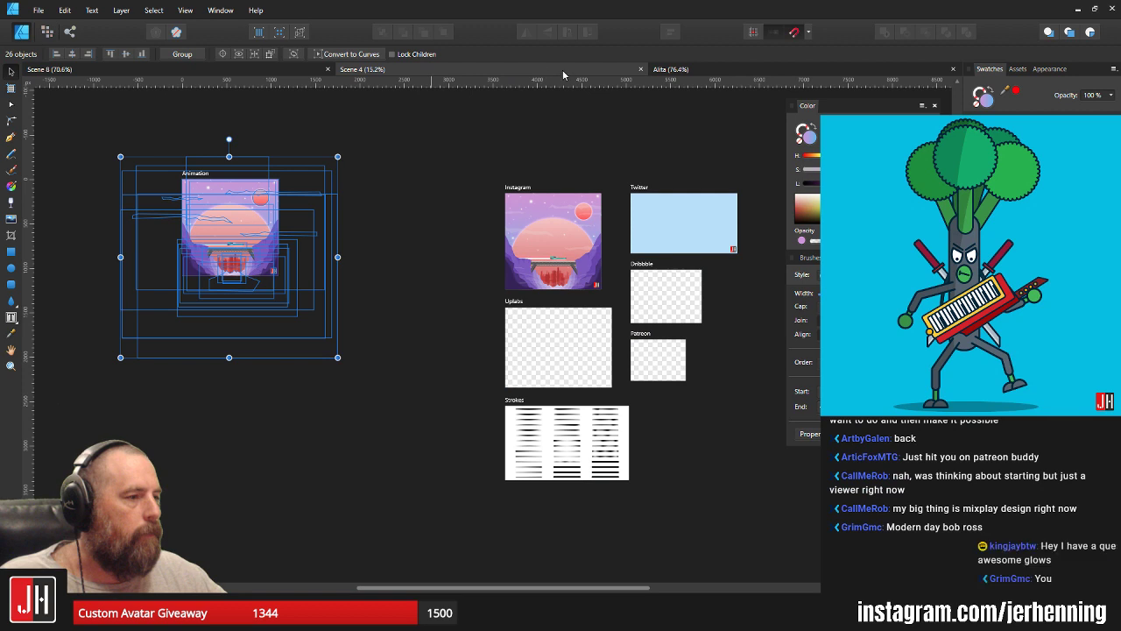
pyautogui.click(641, 71)
pyautogui.click(638, 69)
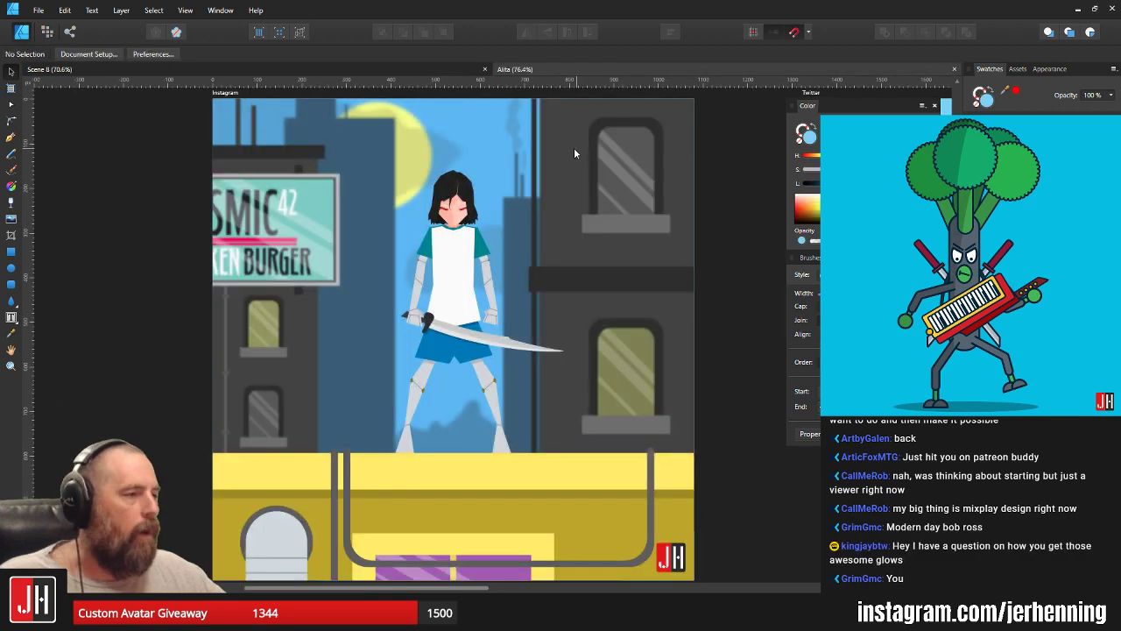
# View the Scene 8 artwork, and open the Scene 9 document from the 2019 folder.
pyautogui.click(349, 66)
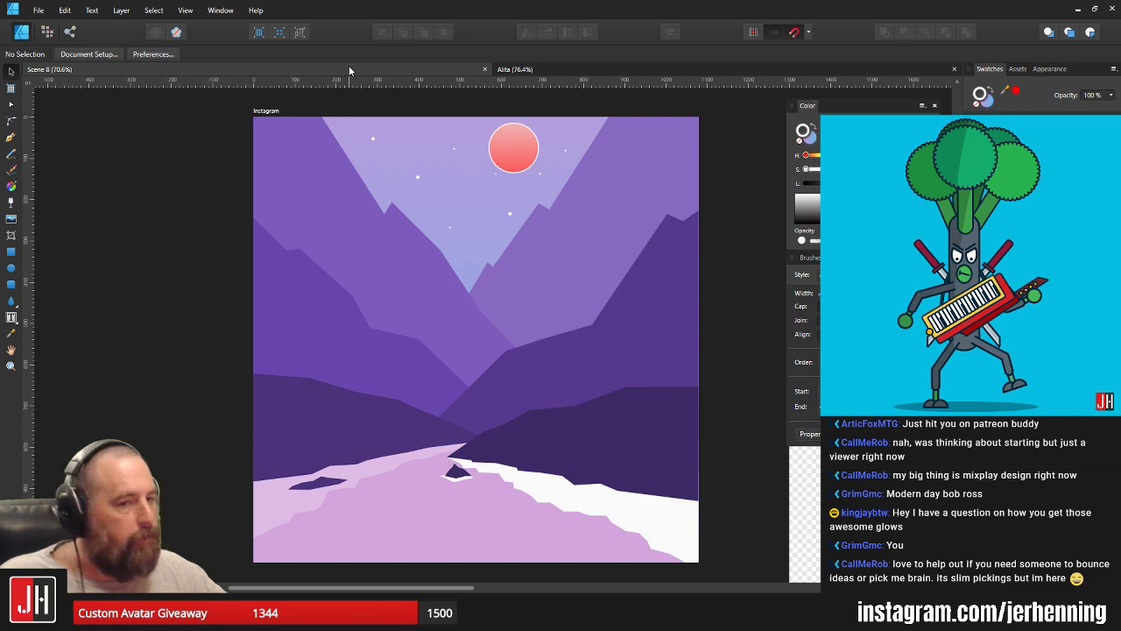
pyautogui.scroll(-2, 404, 194)
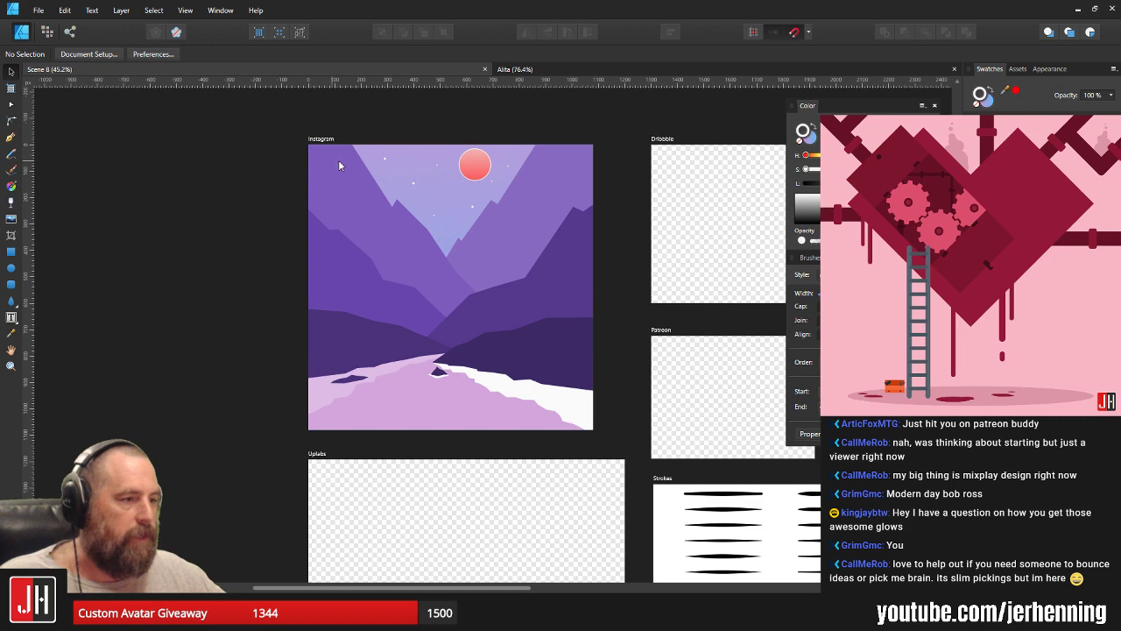
pyautogui.scroll(1, 343, 162)
pyautogui.click(44, 11)
pyautogui.click(54, 63)
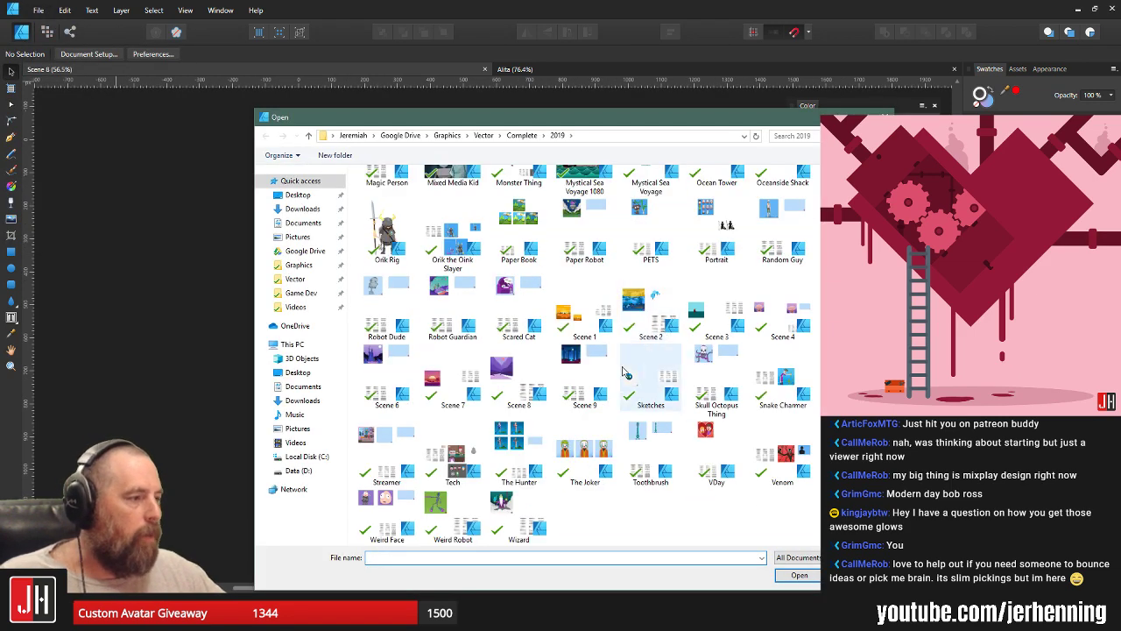
pyautogui.doubleClick(586, 378)
pyautogui.scroll(4, 384, 217)
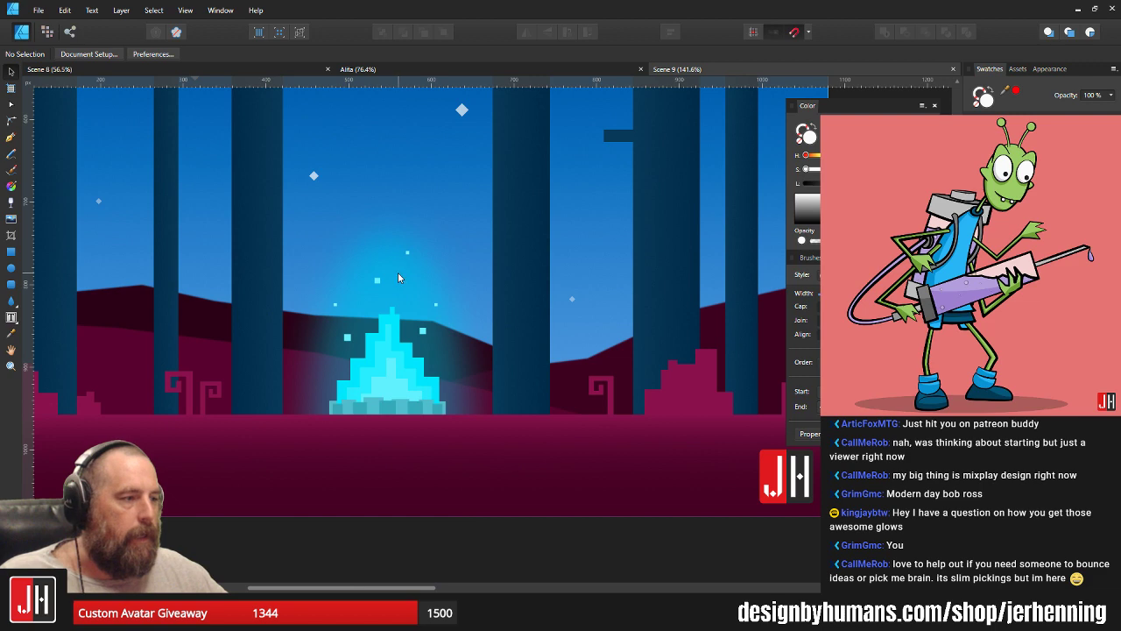
# Select the blurred cyan ellipse behind the campfire and examine how it creates the fire's glow.
pyautogui.click(397, 278)
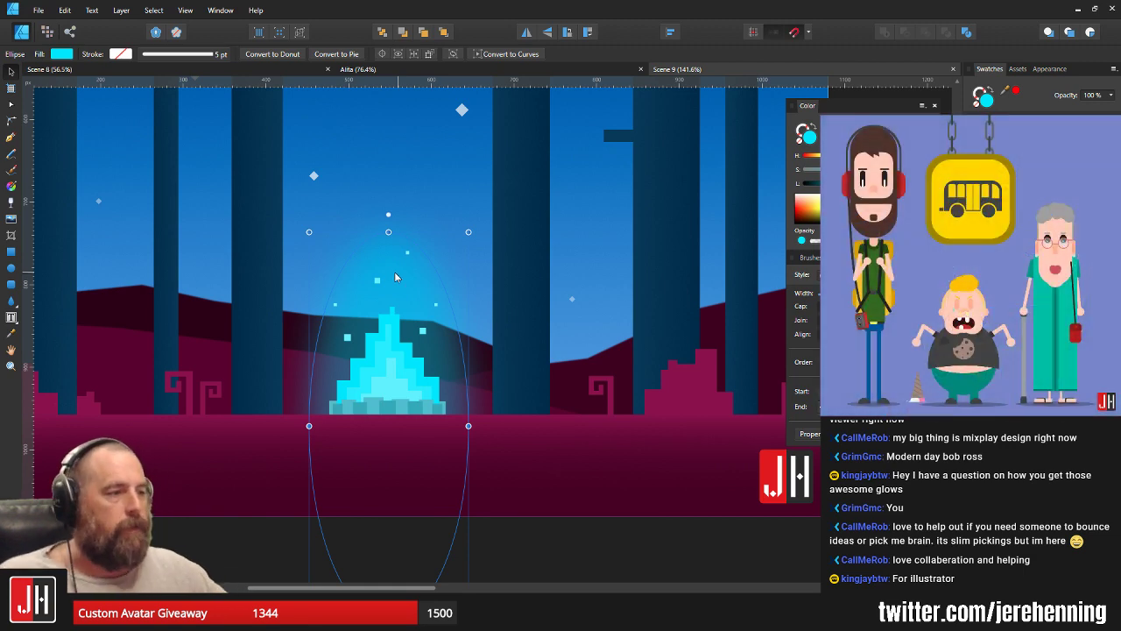
pyautogui.click(429, 210)
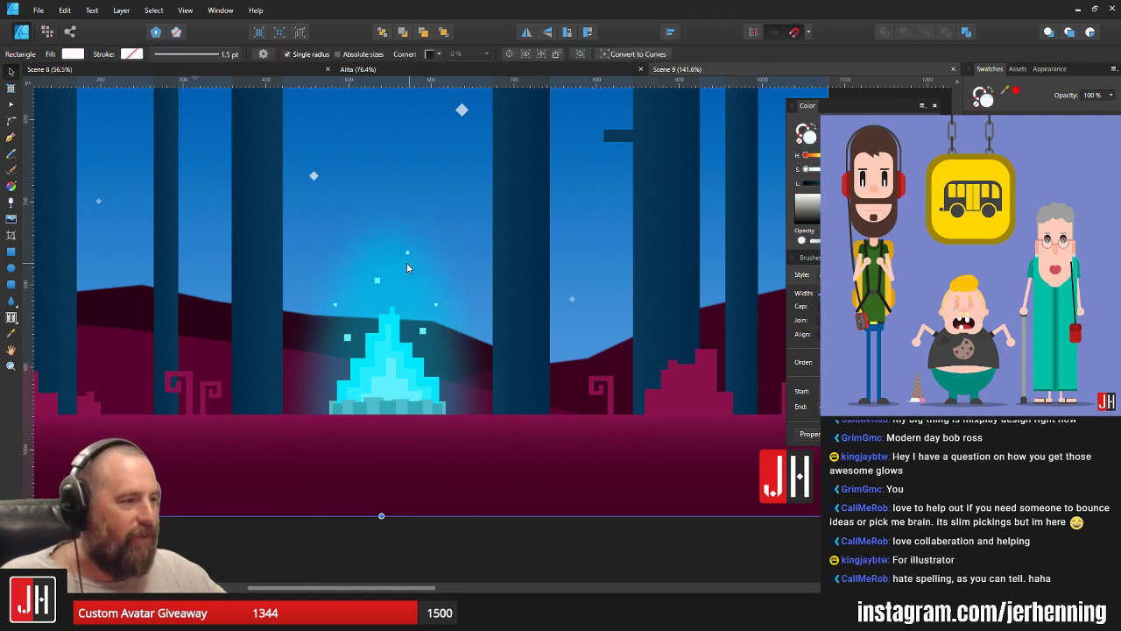
pyautogui.click(418, 237)
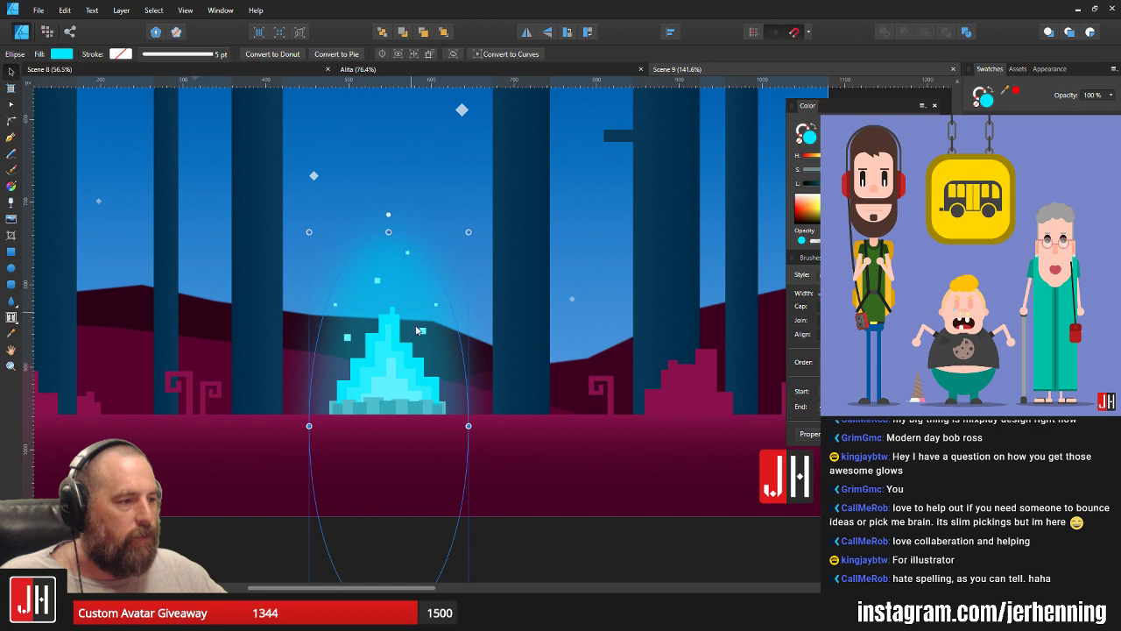
pyautogui.click(410, 193)
pyautogui.scroll(1, 437, 302)
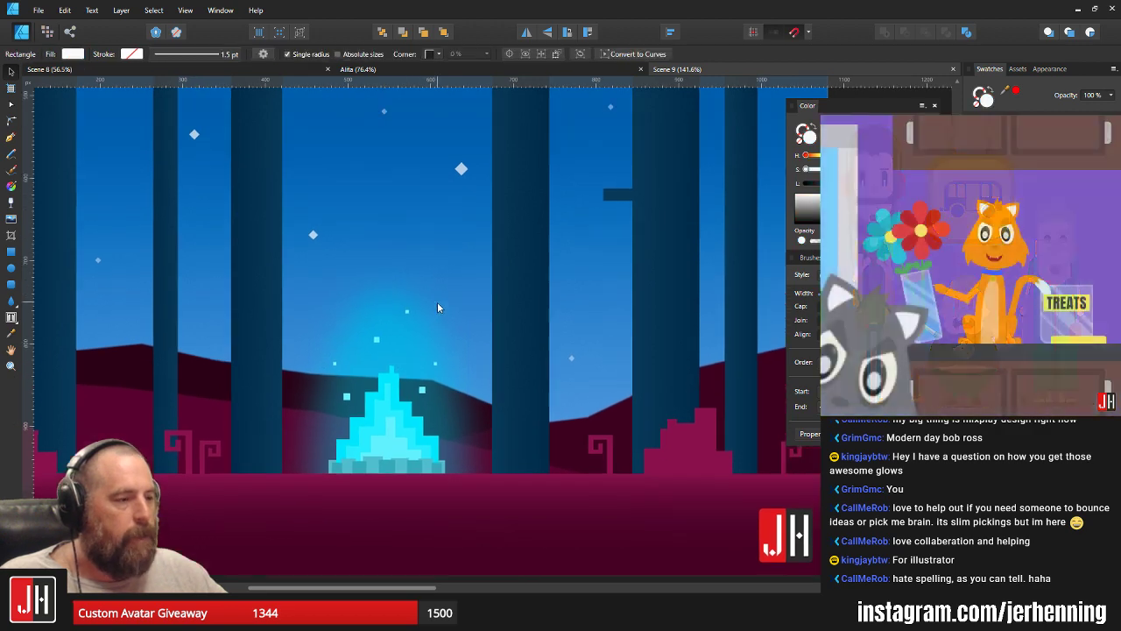
pyautogui.scroll(-2, 440, 333)
pyautogui.keyDown('ctrl'); pyautogui.scroll(3, 423, 336); pyautogui.keyUp('ctrl')
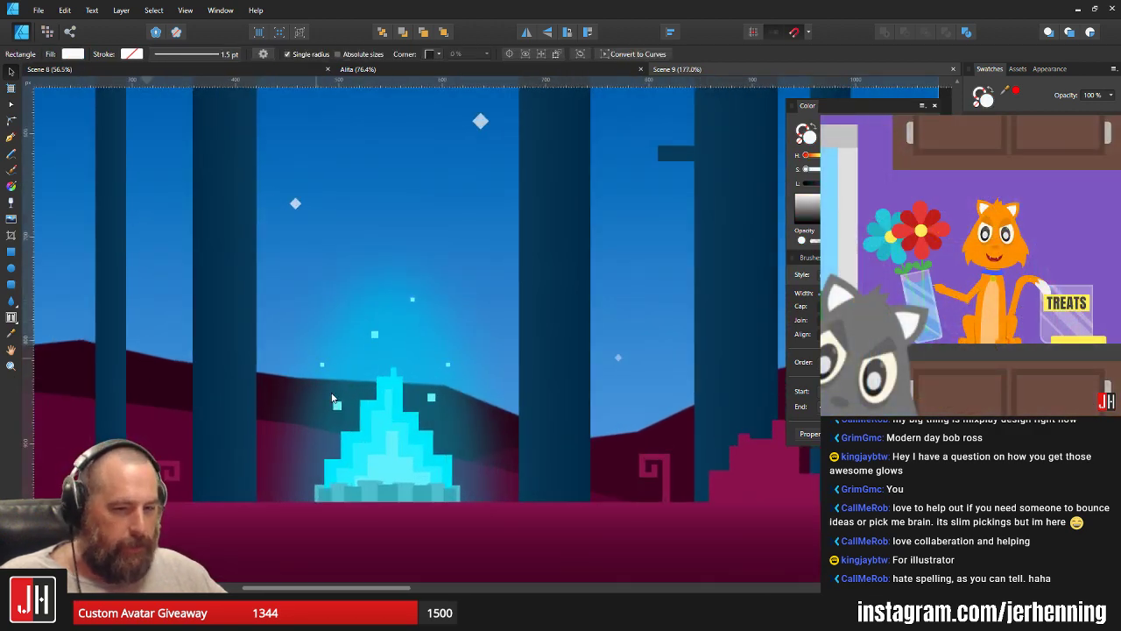
pyautogui.keyDown('ctrl'); pyautogui.scroll(-2, 417, 341); pyautogui.keyUp('ctrl')
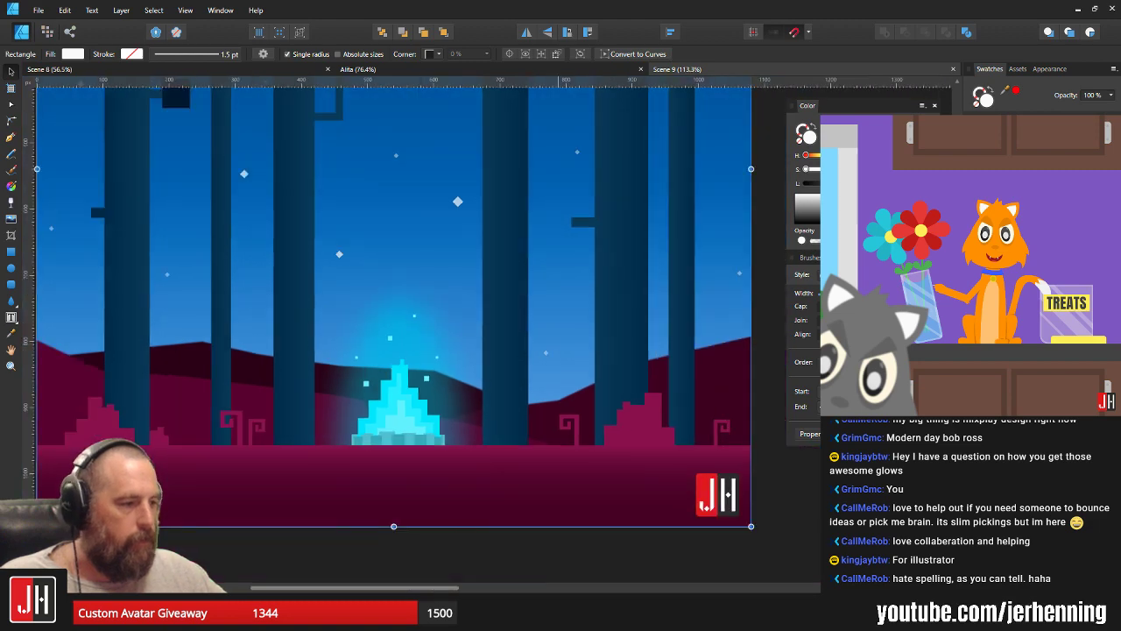
pyautogui.click(663, 561)
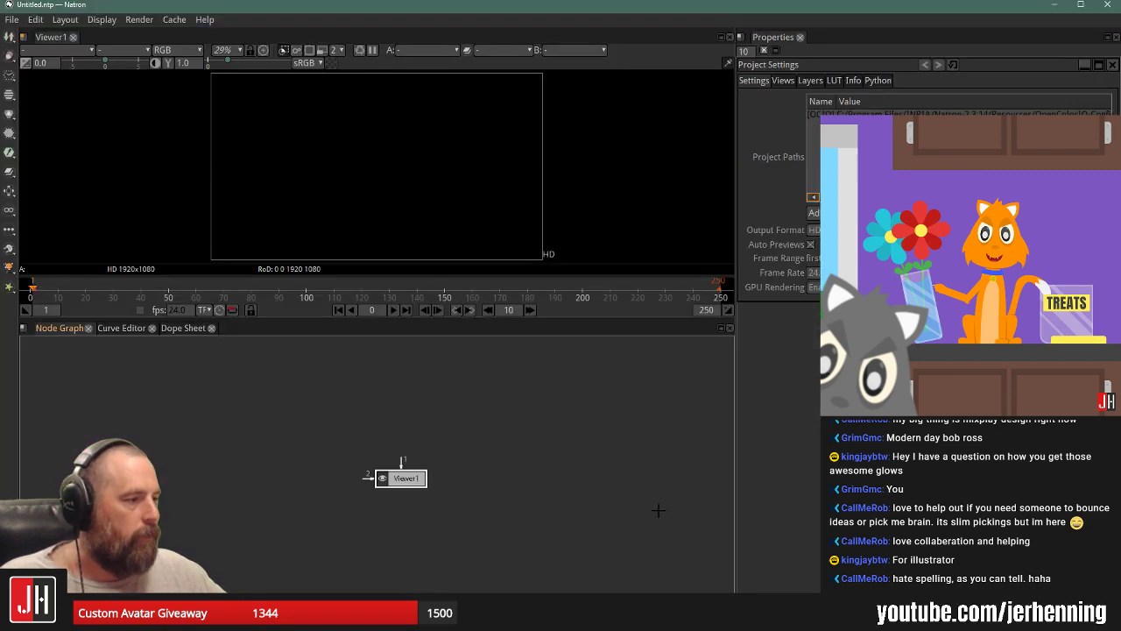
pyautogui.click(1108, 5)
pyautogui.click(579, 322)
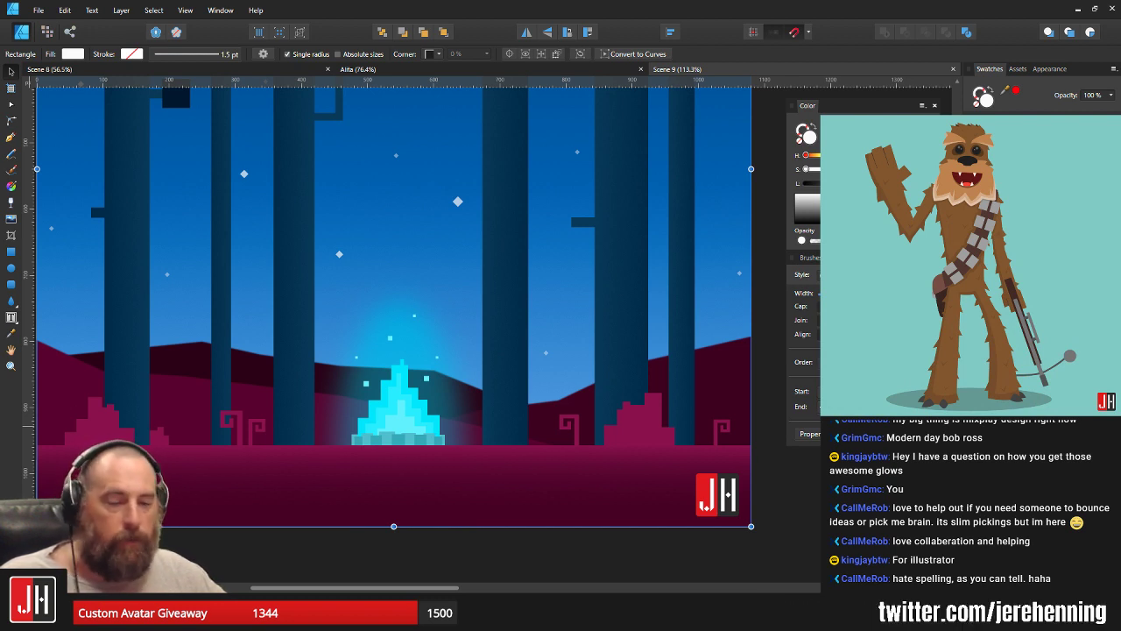
# Deselect the artwork and examine the campfire and moon glows across the whole Scene 9 artboard.
pyautogui.hotkey('ctrl', 'd')
pyautogui.scroll(-3, 431, 407)
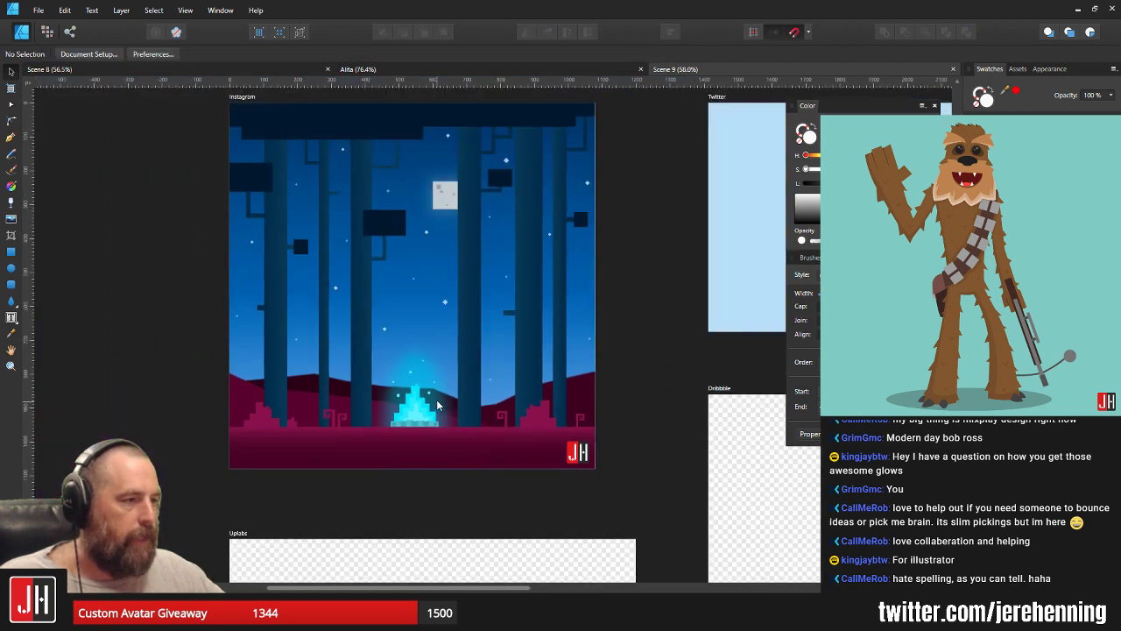
pyautogui.moveTo(460, 360); pyautogui.dragTo(460, 379)
pyautogui.scroll(2, 446, 390)
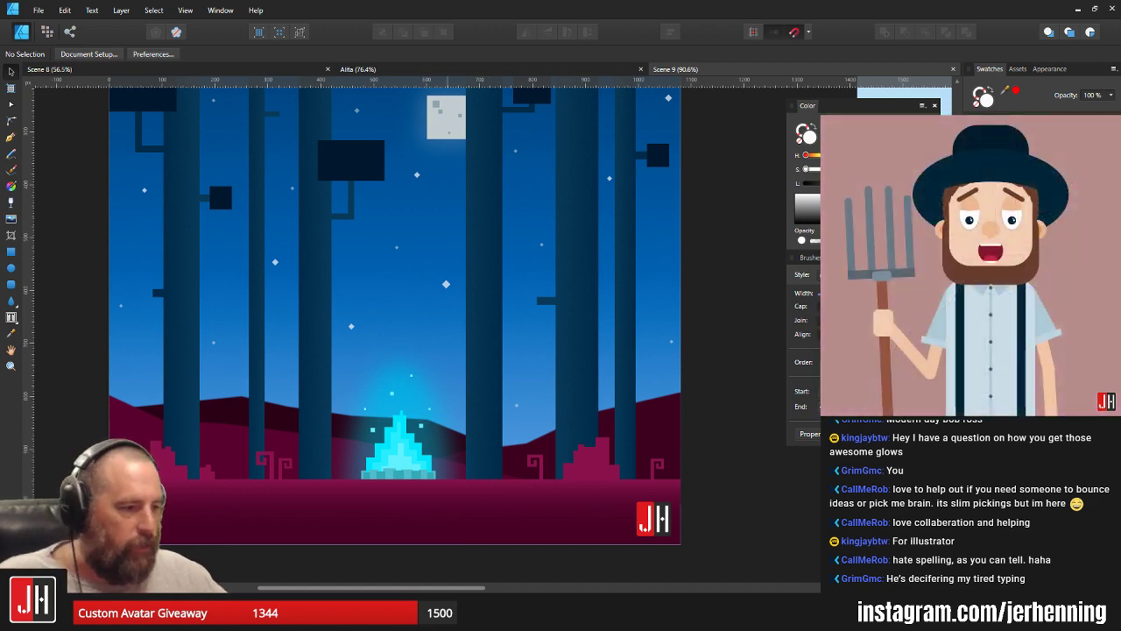
pyautogui.click(473, 614)
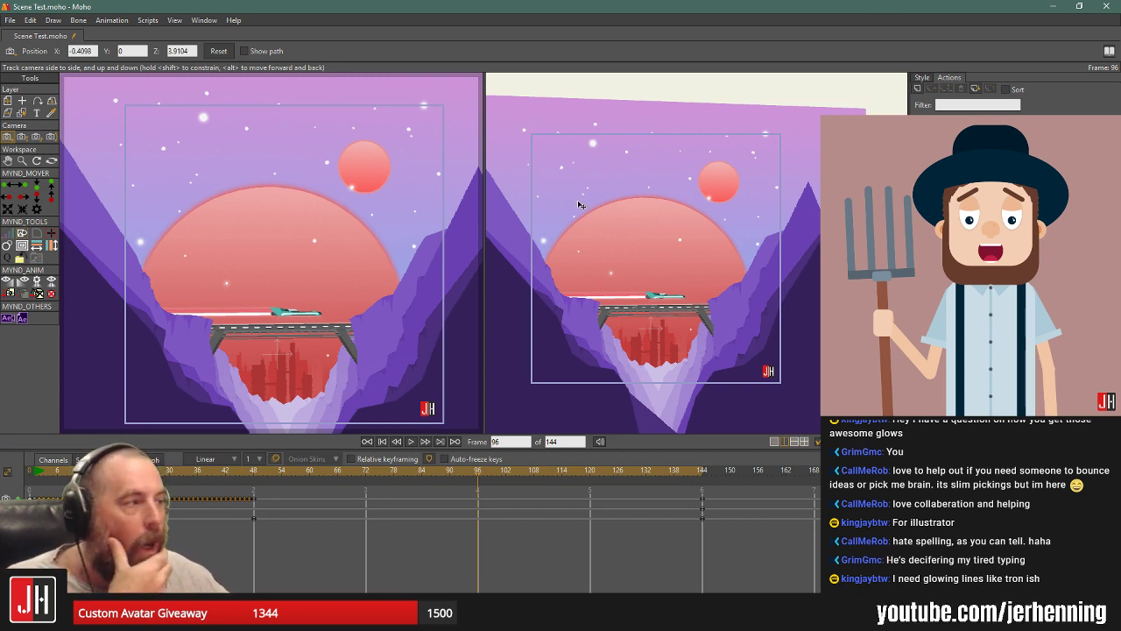
pyautogui.click(1055, 6)
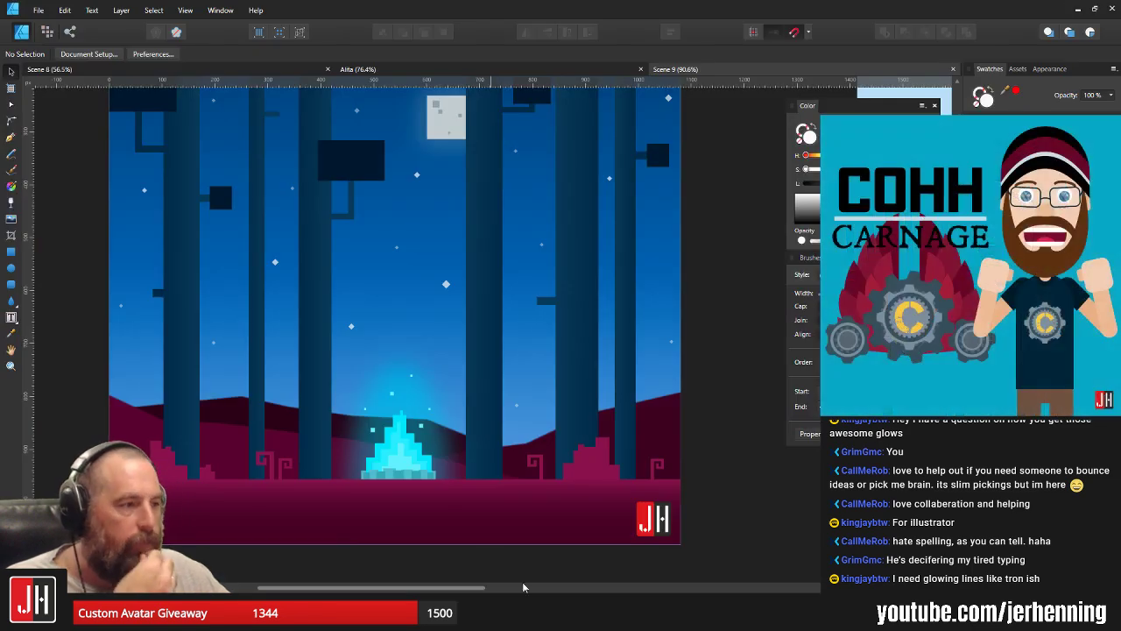
# Create a new 1080 × 1080 px web document at 72 DPI.
pyautogui.click(39, 10)
pyautogui.click(48, 38)
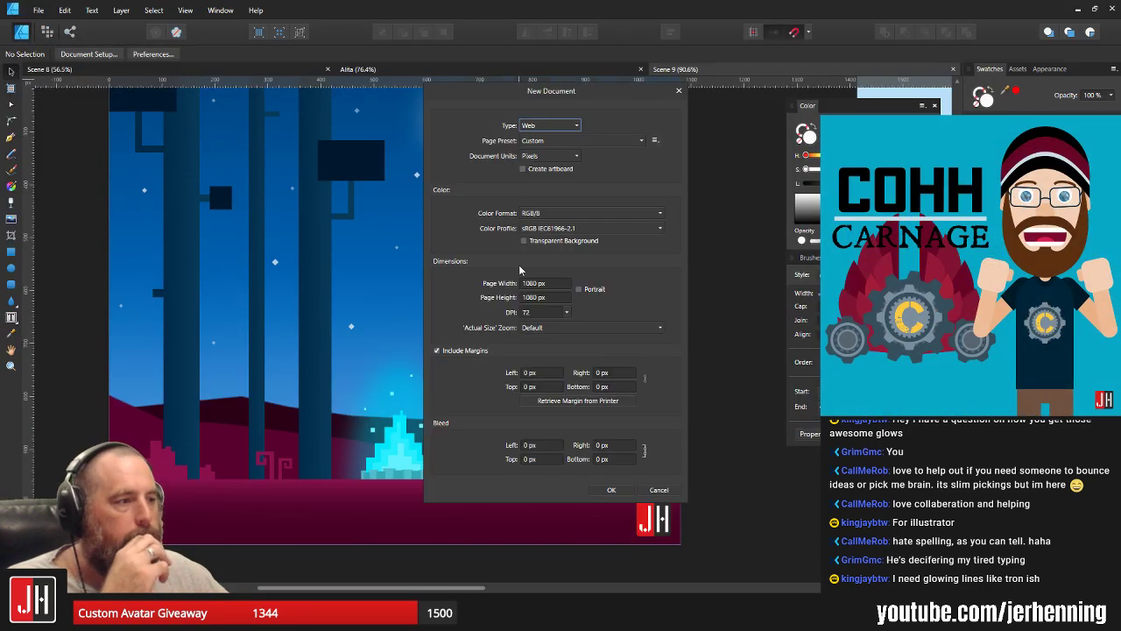
pyautogui.click(610, 489)
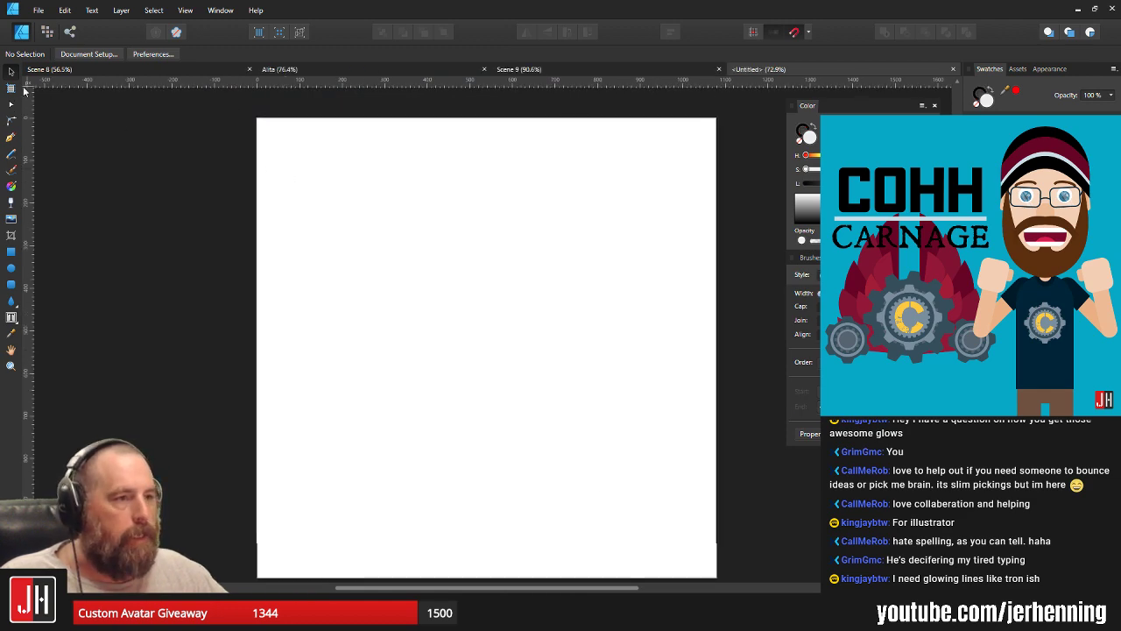
# Insert an artboard covering the blank document and fill it with dark grey.
pyautogui.click(11, 88)
pyautogui.click(155, 54)
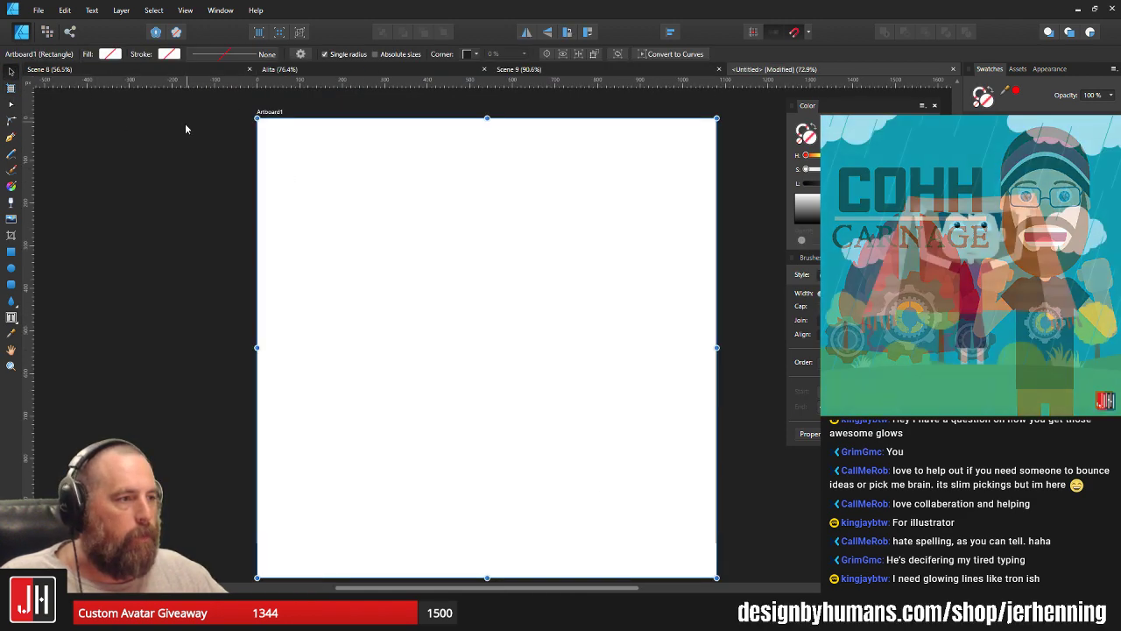
pyautogui.click(801, 216)
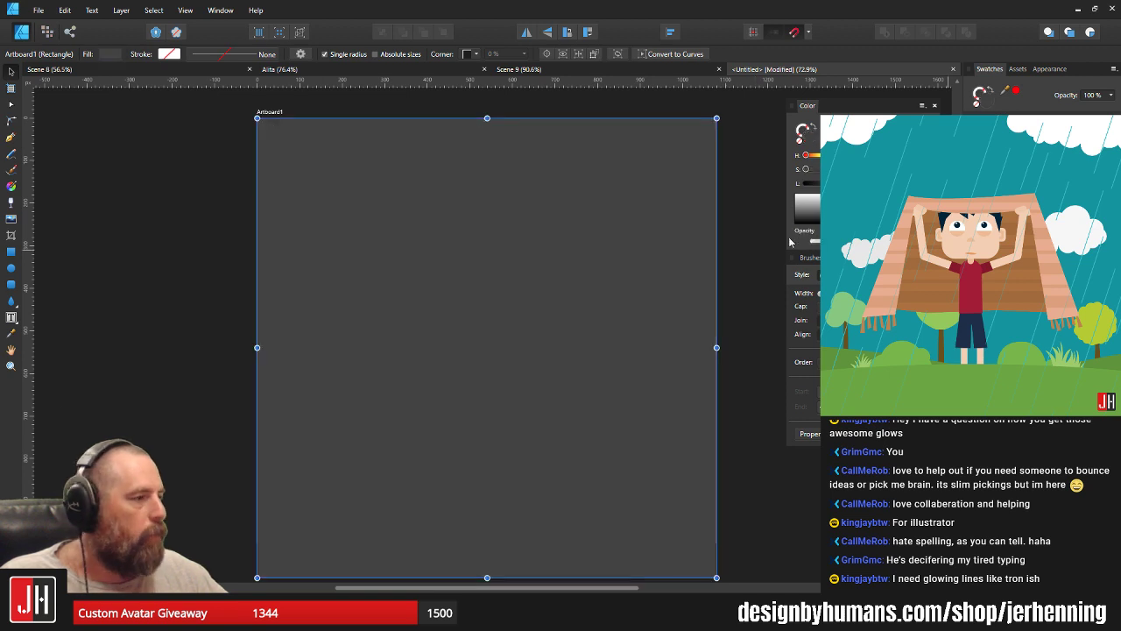
pyautogui.click(782, 236)
# Draw a tall, narrow rectangle about 37 px wide and 990 px high on the artboard and fill it with cyan.
pyautogui.click(11, 251)
pyautogui.moveTo(368, 142); pyautogui.dragTo(383, 564)
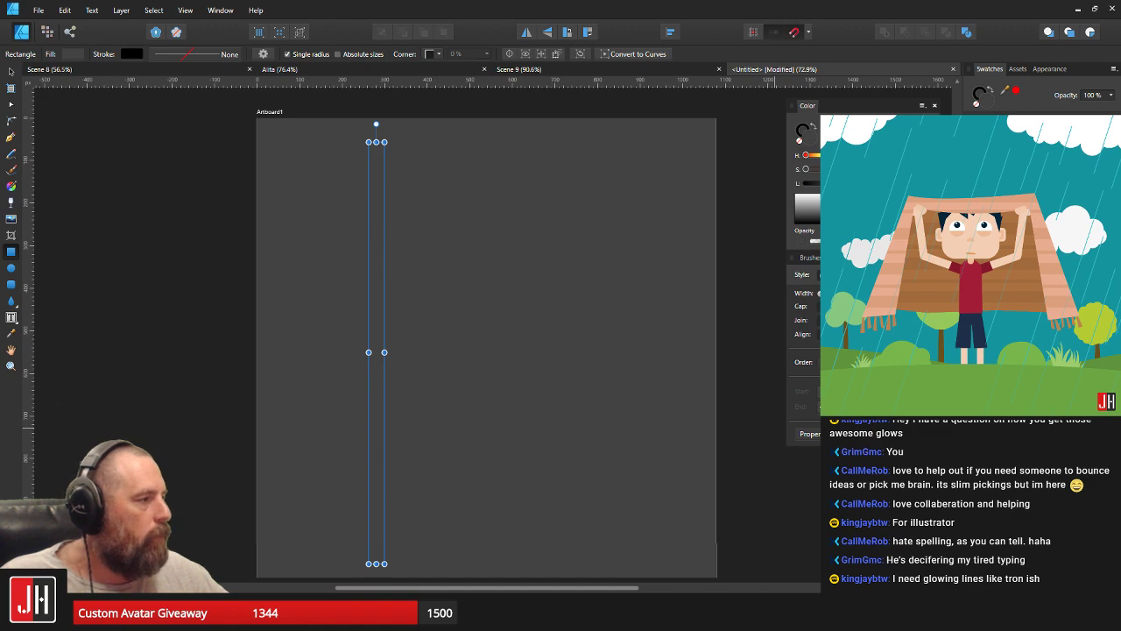
pyautogui.press('v')
pyautogui.scroll(3, 366, 219)
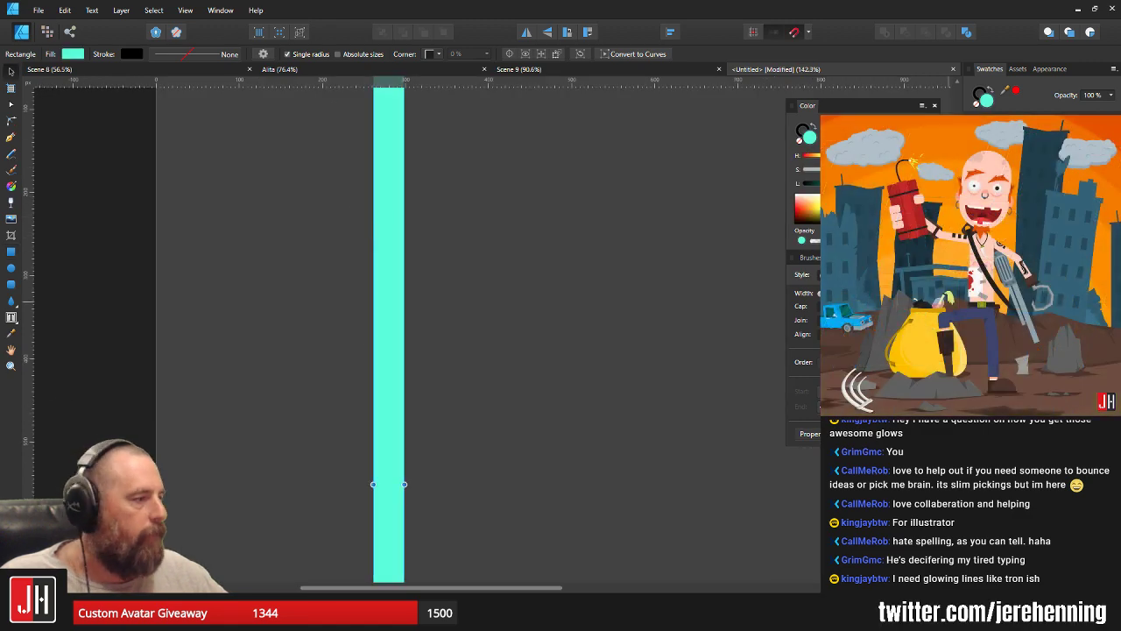
pyautogui.scroll(-3, 514, 211)
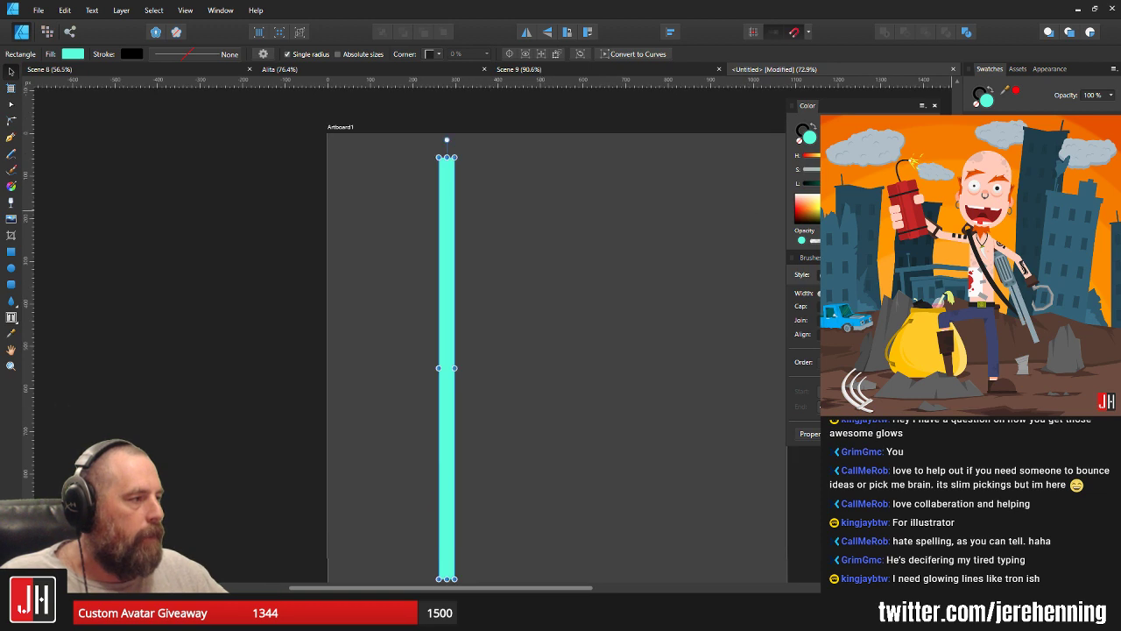
pyautogui.click(1008, 157)
pyautogui.hotkey('ctrl', 'z')
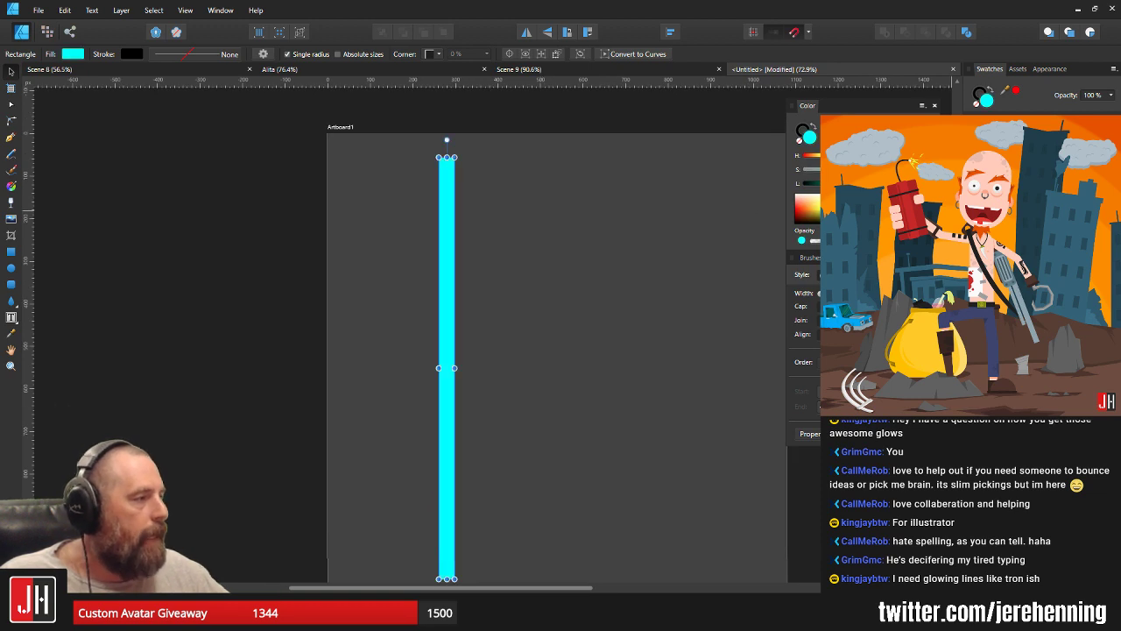
pyautogui.scroll(2, 451, 231)
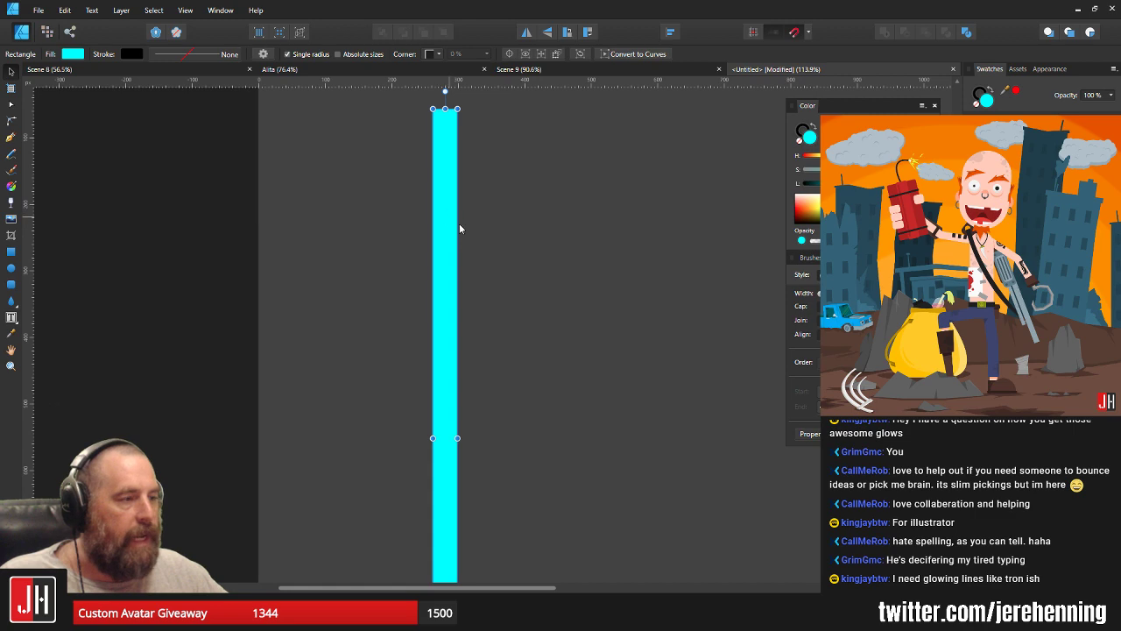
# Add an Outer Glow layer effect with an 18.9 px radius to the rectangle, using its sampled cyan as the glow colour.
pyautogui.click(1008, 600)
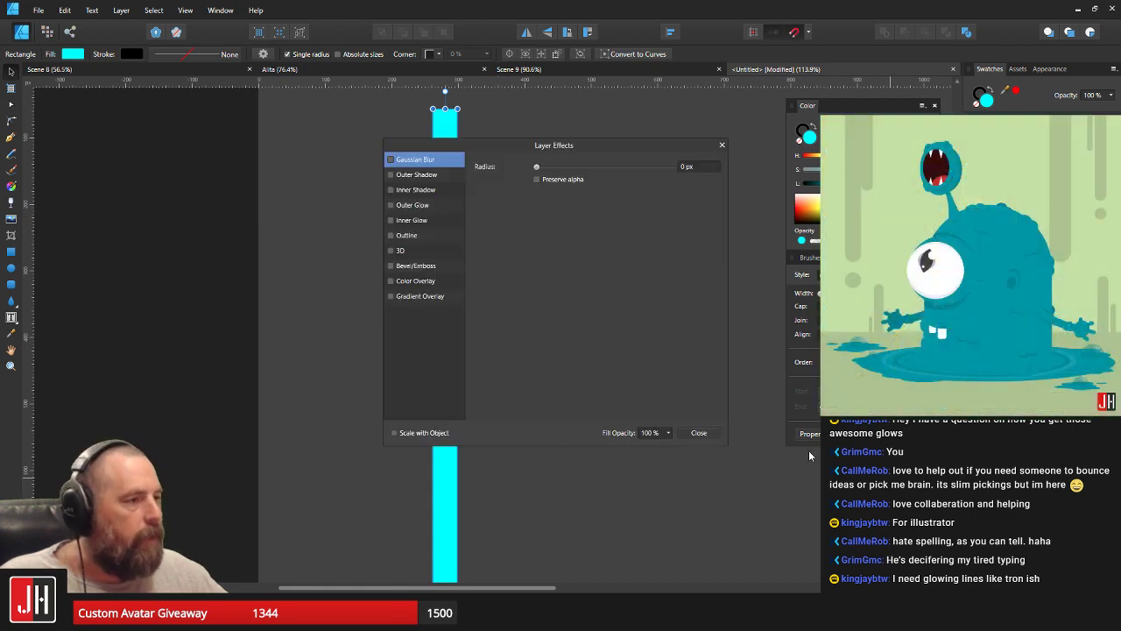
pyautogui.click(419, 207)
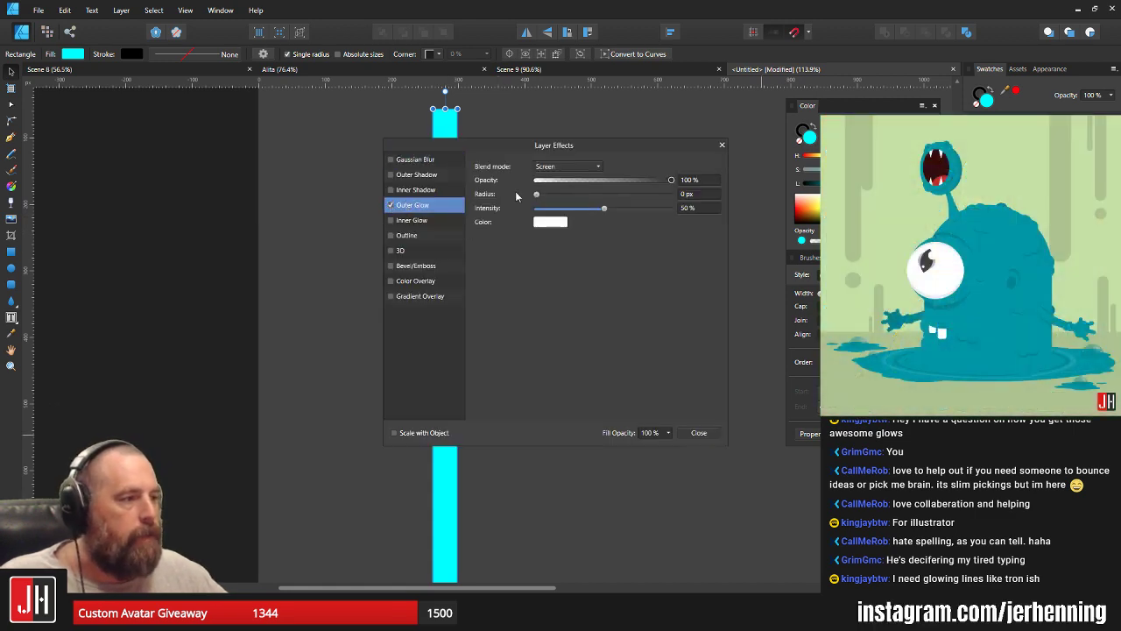
pyautogui.moveTo(537, 193); pyautogui.dragTo(608, 203)
pyautogui.click(555, 225)
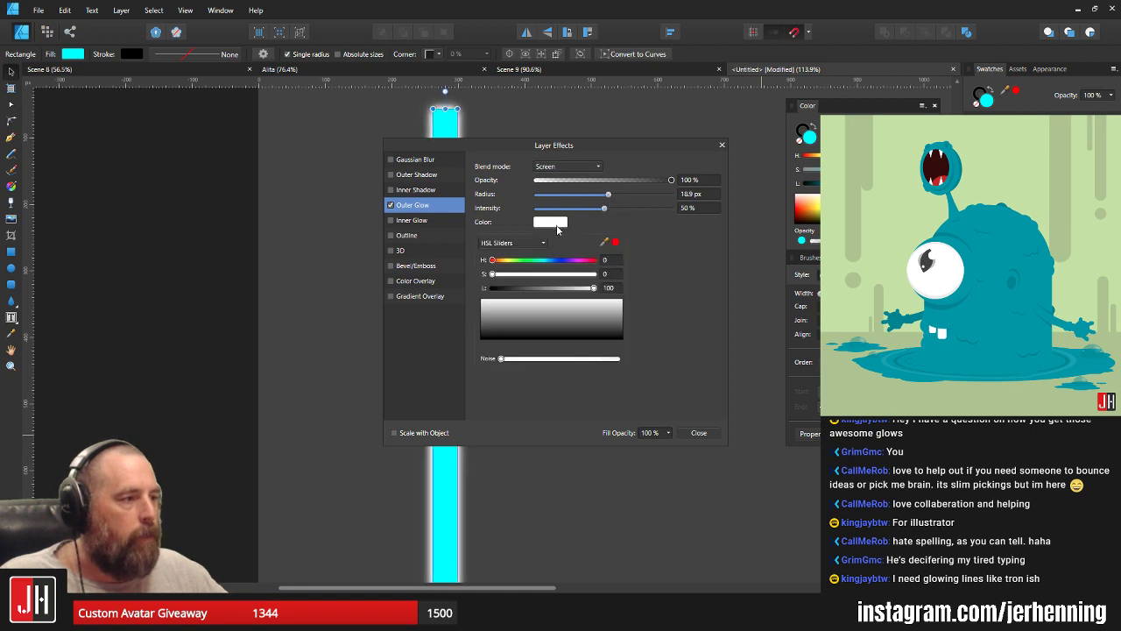
pyautogui.moveTo(604, 242); pyautogui.dragTo(440, 469)
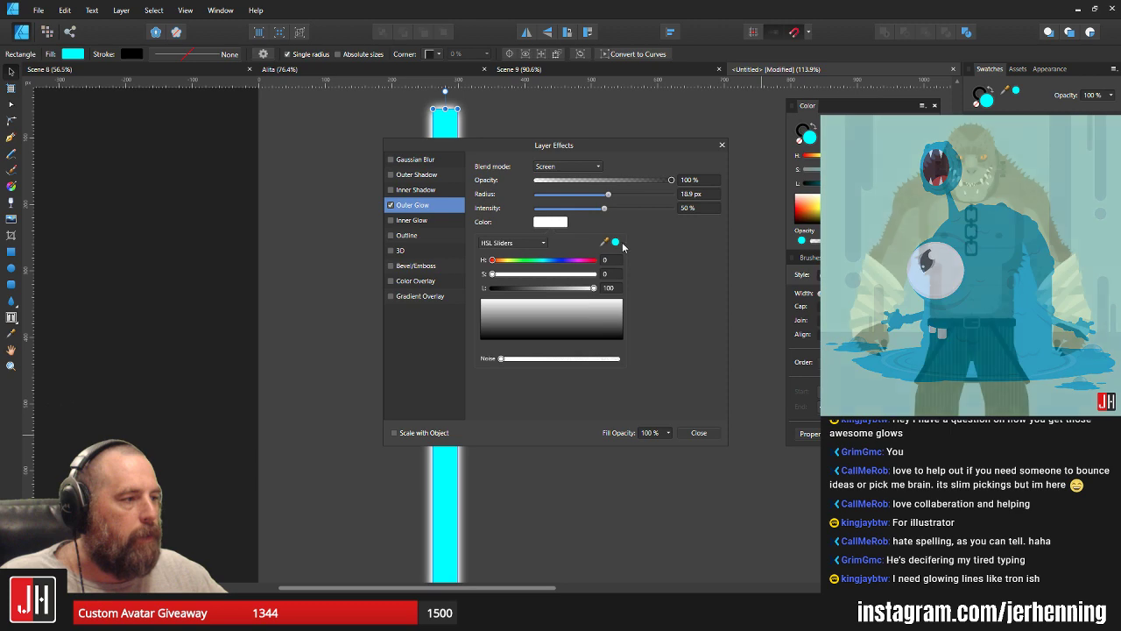
pyautogui.click(617, 243)
pyautogui.click(690, 437)
pyautogui.click(691, 433)
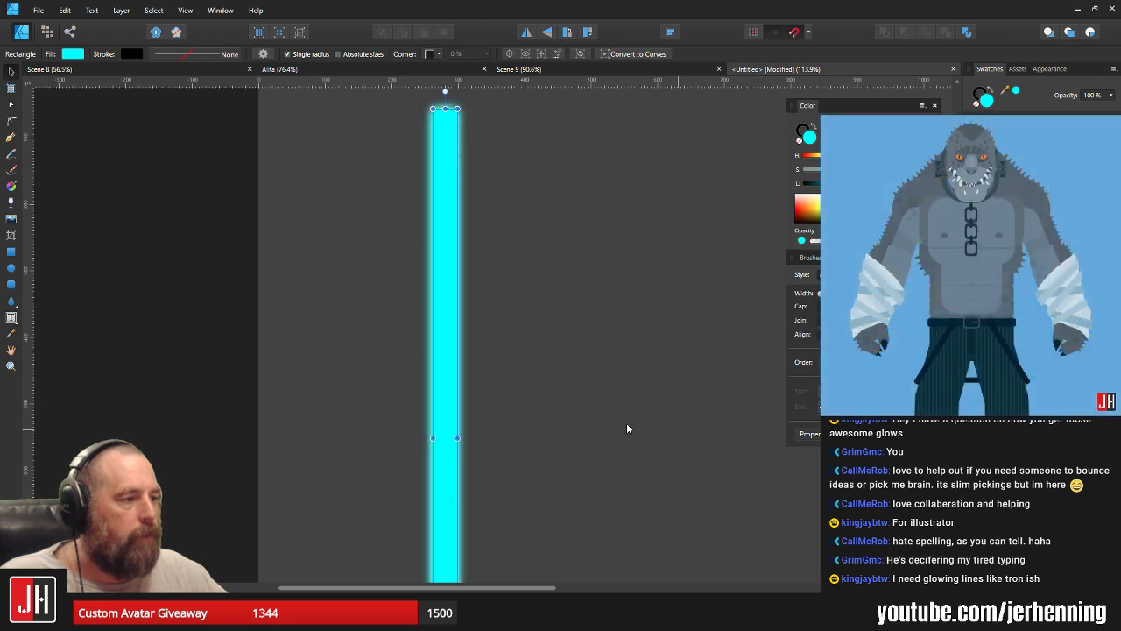
# Move the glowing bar closer to the artboard's centre and shorten it to about 820 px so both ends fit inside.
pyautogui.click(494, 365)
pyautogui.scroll(-4, 495, 363)
pyautogui.scroll(3, 527, 373)
pyautogui.click(443, 325)
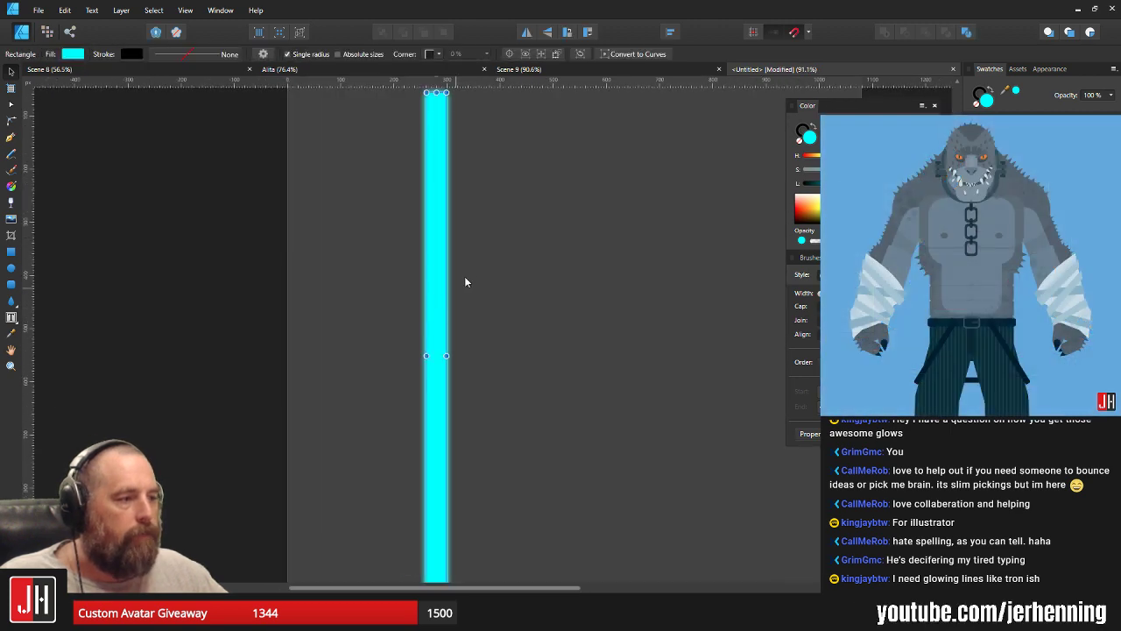
pyautogui.scroll(-1, 462, 267)
pyautogui.moveTo(447, 219); pyautogui.dragTo(499, 241)
pyautogui.scroll(-3, 499, 246)
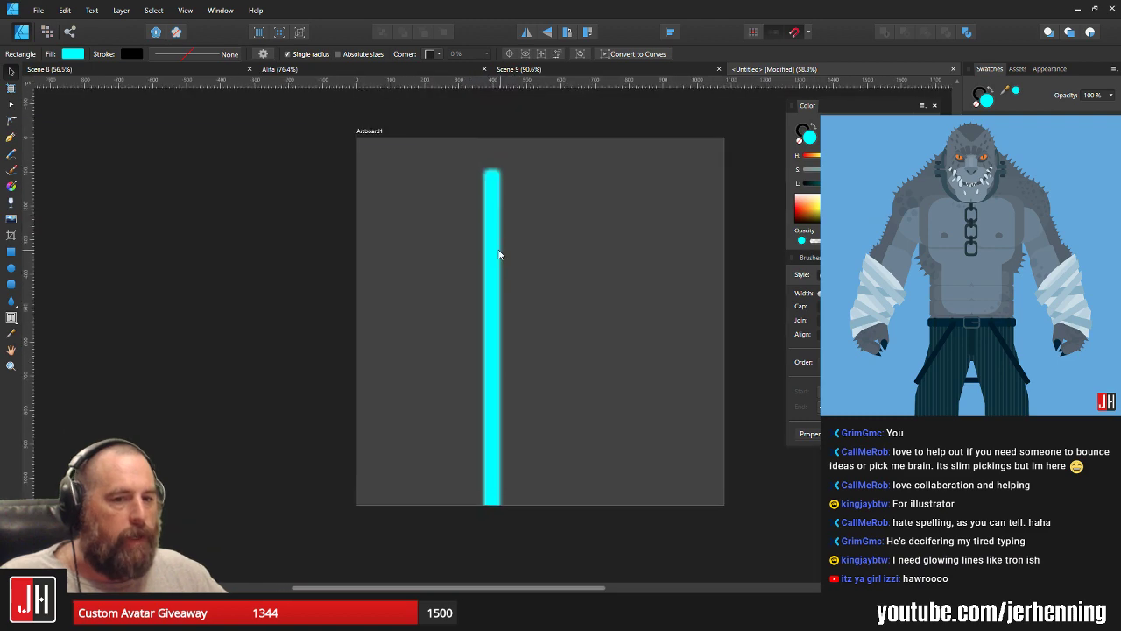
pyautogui.moveTo(499, 171); pyautogui.dragTo(498, 230)
pyautogui.moveTo(493, 278); pyautogui.dragTo(504, 245)
# Deselect the glowing bar and inspect its glow up close and across the artboard.
pyautogui.click(528, 261)
pyautogui.scroll(4, 529, 270)
pyautogui.hotkey('ctrl', 's')
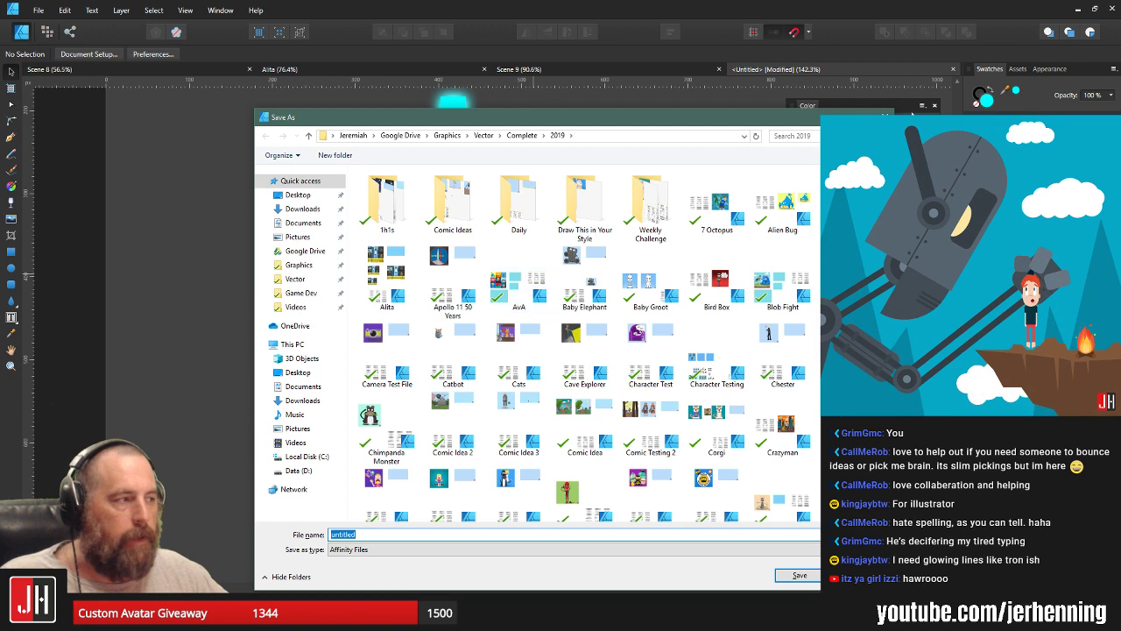
pyautogui.press('Escape')
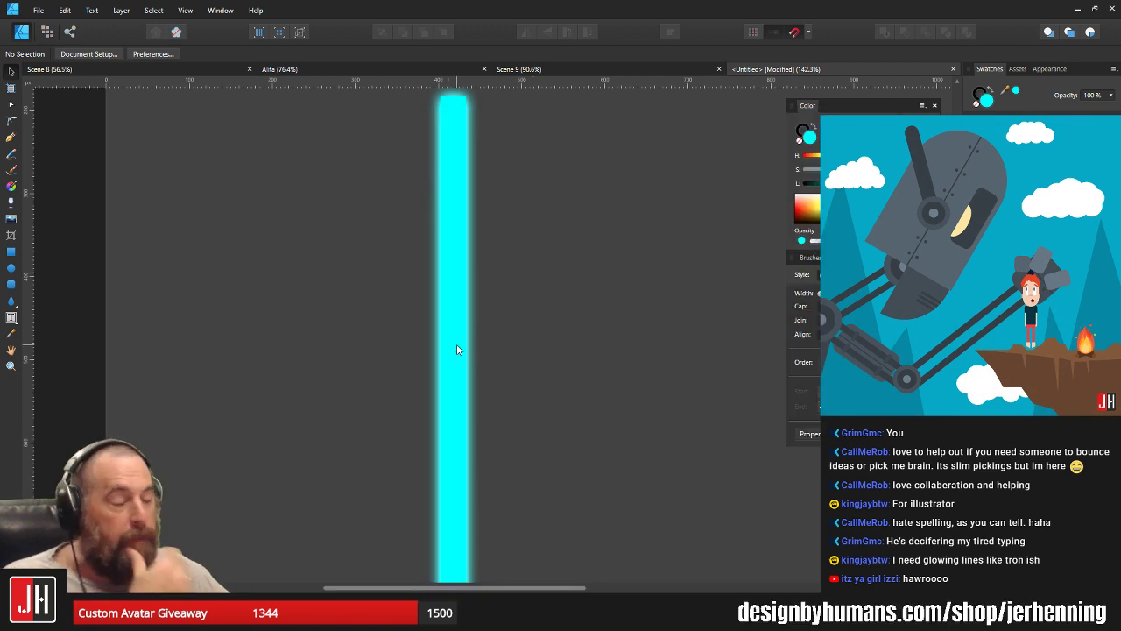
pyautogui.scroll(-3, 468, 333)
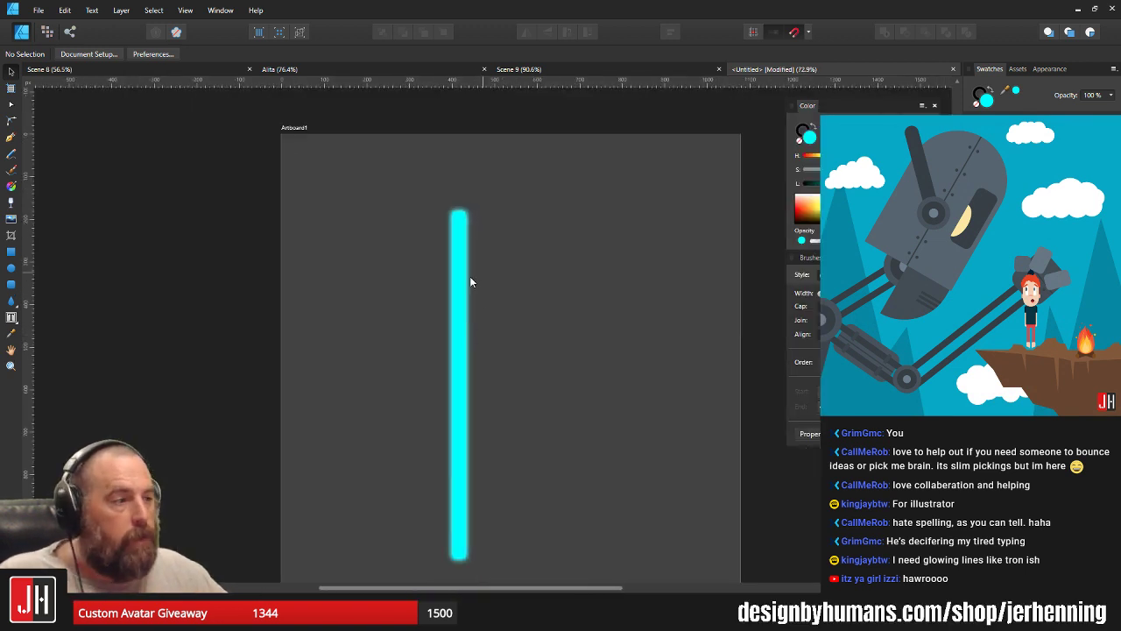
# Close the untitled glowing-bar document without saving it and switch back to the canyon scene in Moho.
pyautogui.scroll(1, 473, 298)
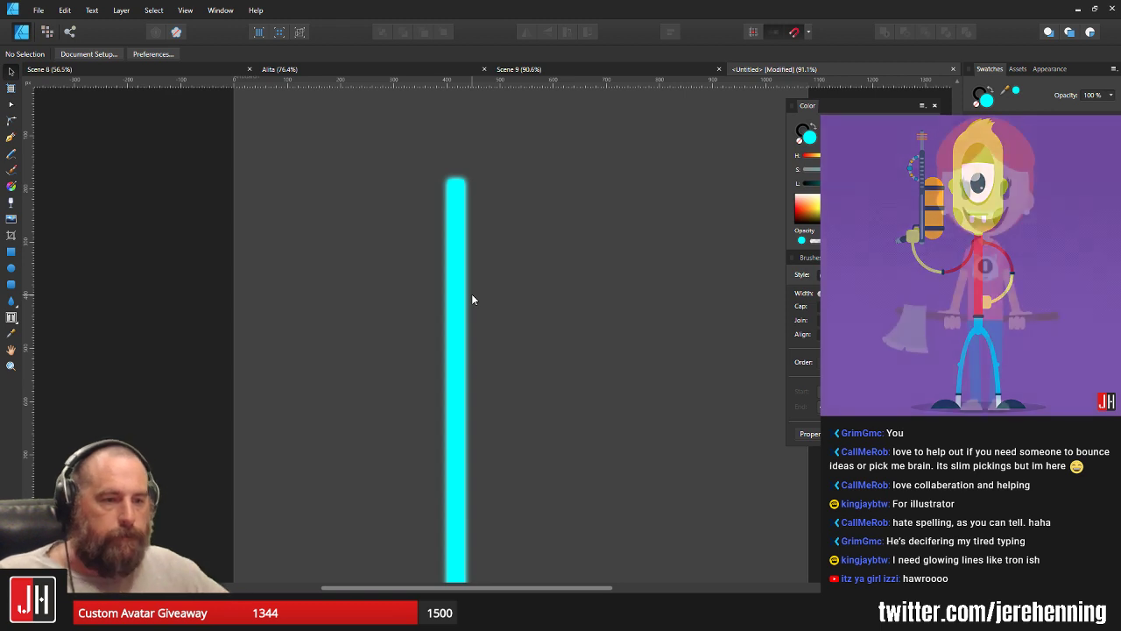
pyautogui.scroll(-5, 488, 293)
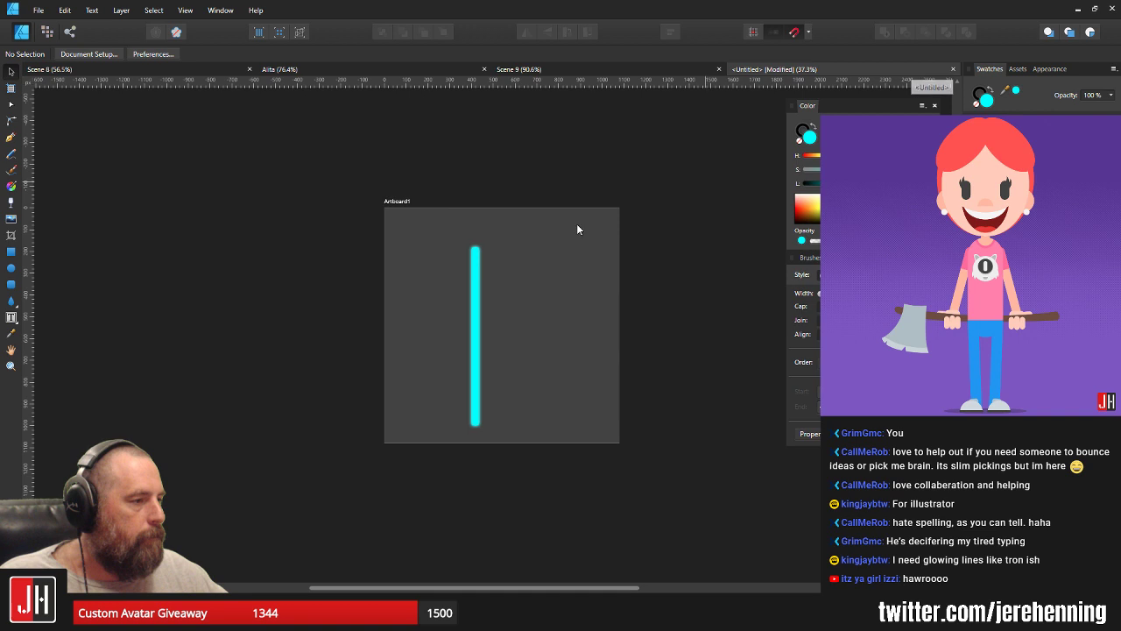
pyautogui.scroll(4, 543, 238)
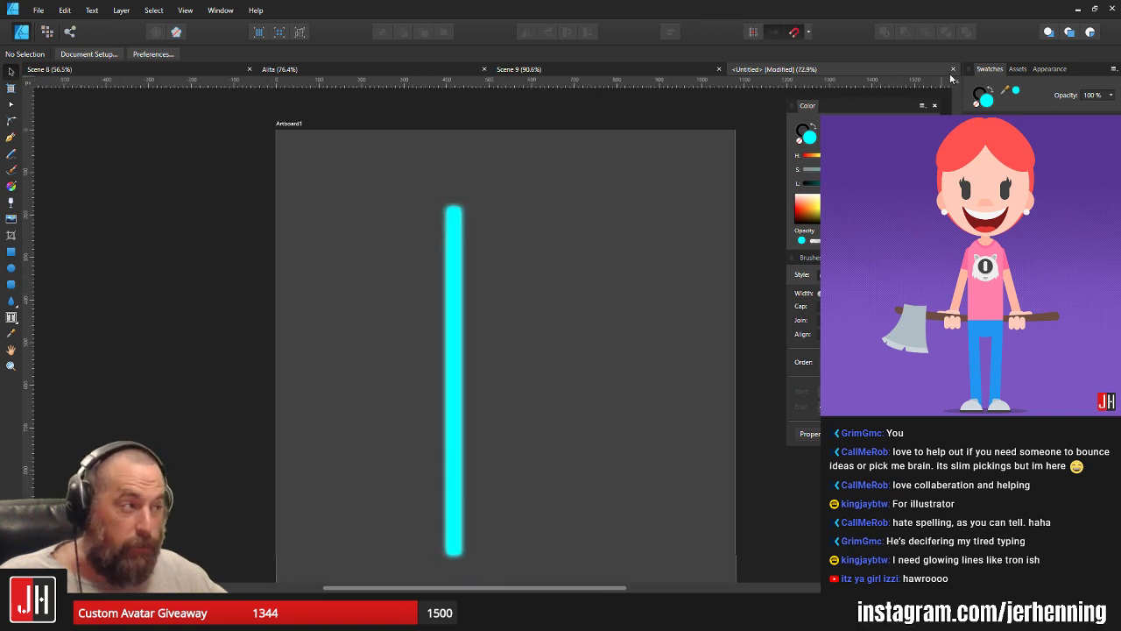
pyautogui.click(953, 69)
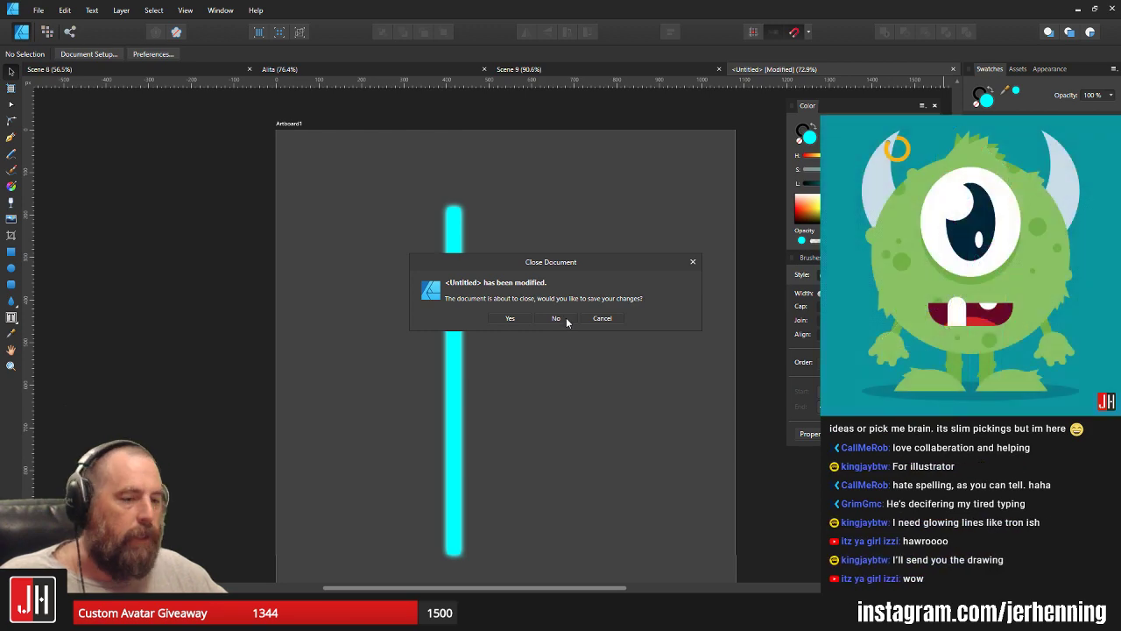
pyautogui.click(566, 317)
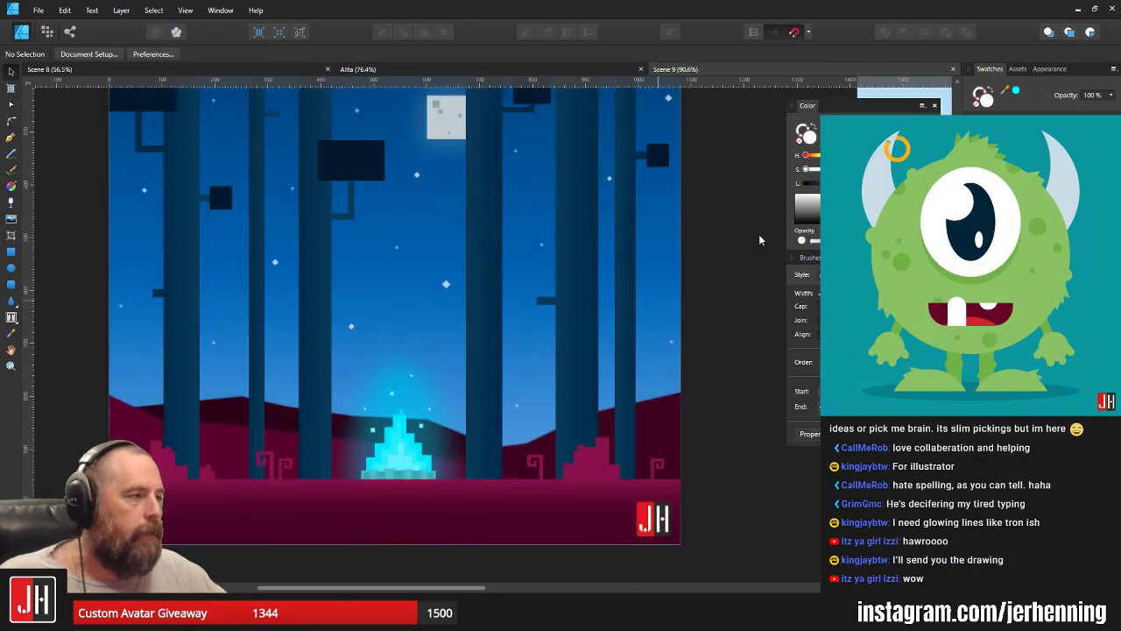
pyautogui.click(1077, 10)
pyautogui.hotkey('alt', 'Tab')
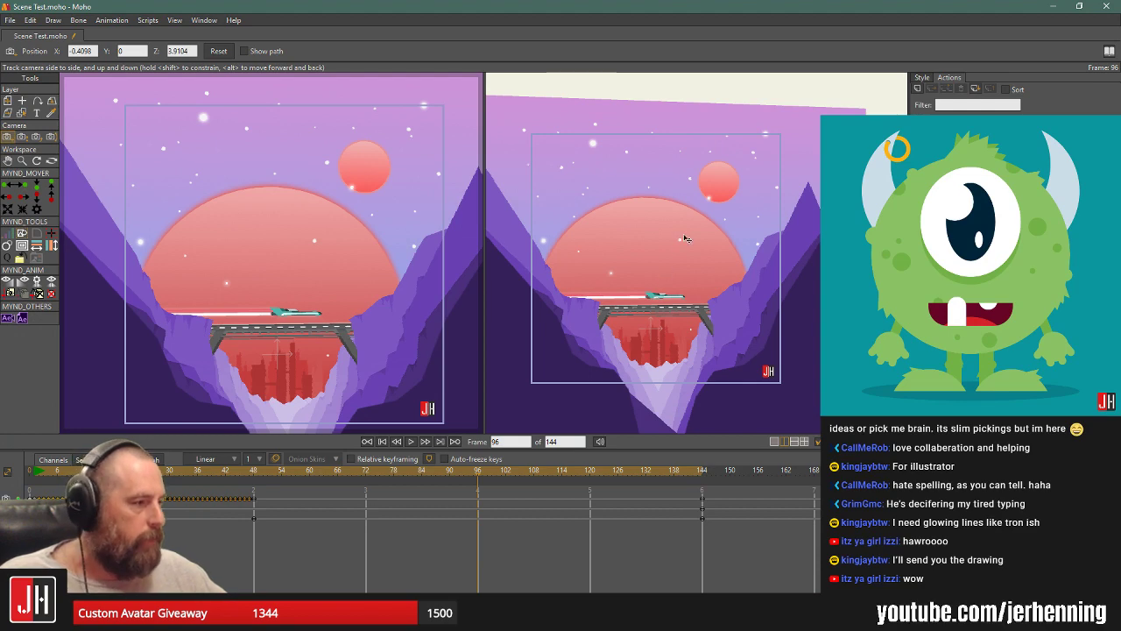
# At frame 96, pull the camera back to X -0.4470 and Z 4.2644 to widen the view of the canyon.
pyautogui.scroll(3, 674, 267)
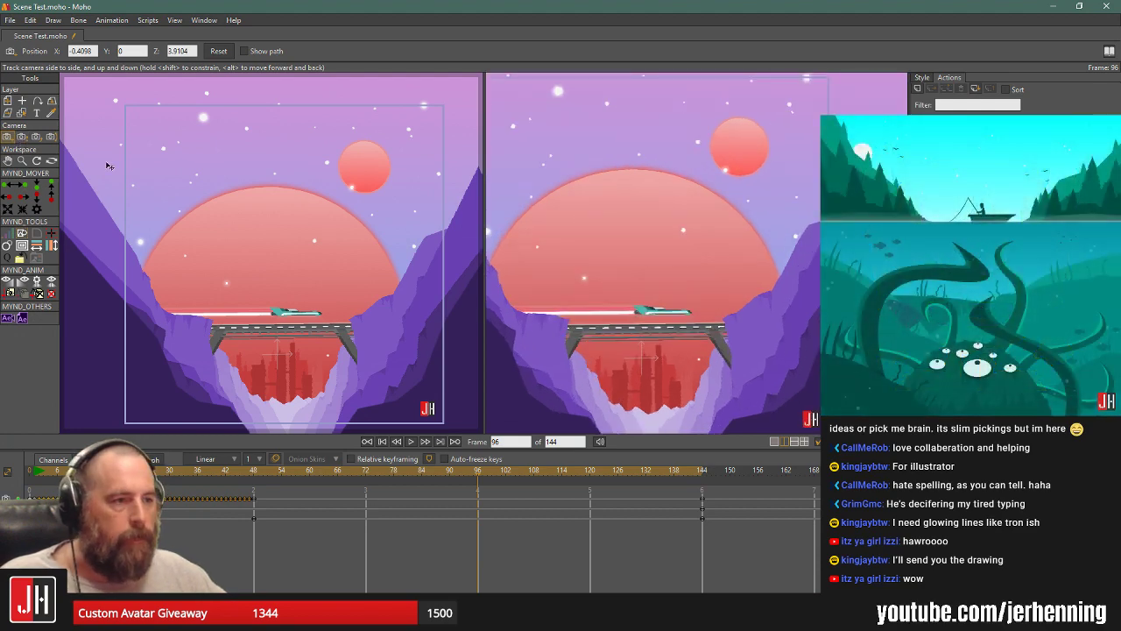
pyautogui.scroll(-3, 635, 300)
pyautogui.scroll(1, 637, 303)
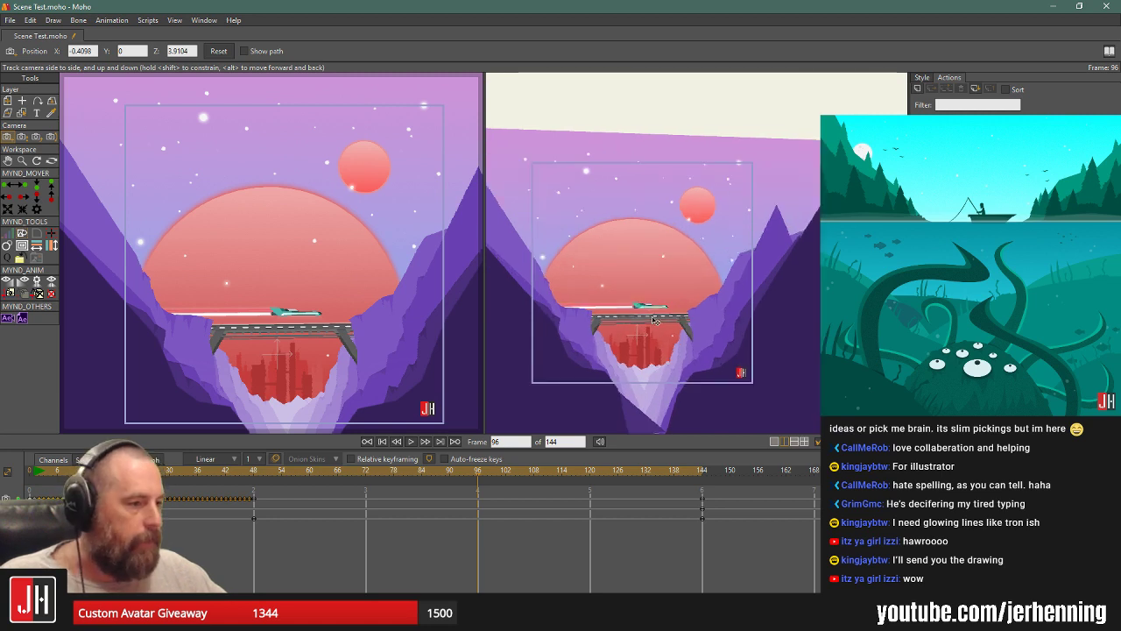
pyautogui.moveTo(268, 471); pyautogui.dragTo(105, 470)
pyautogui.click(480, 470)
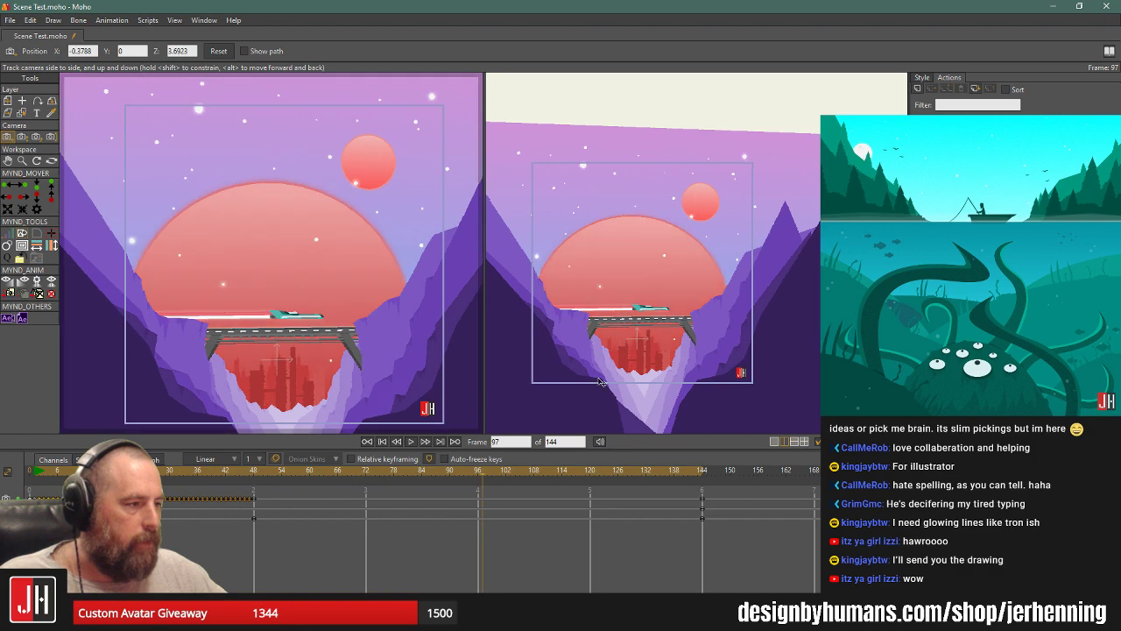
pyautogui.click(480, 474)
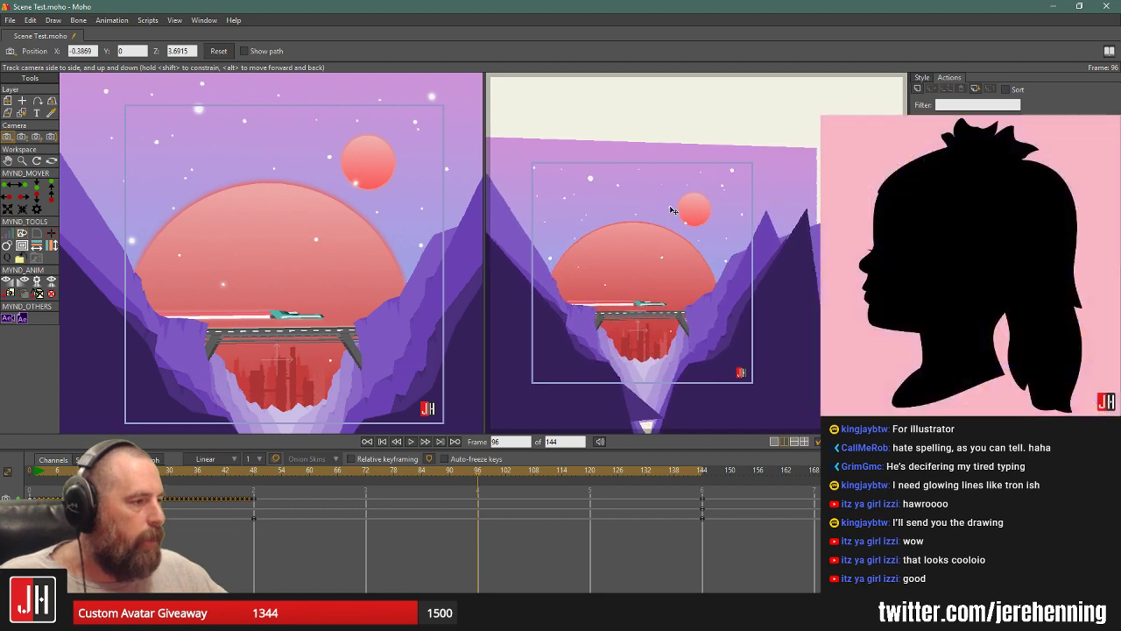
pyautogui.moveTo(670, 200); pyautogui.dragTo(671, 202)
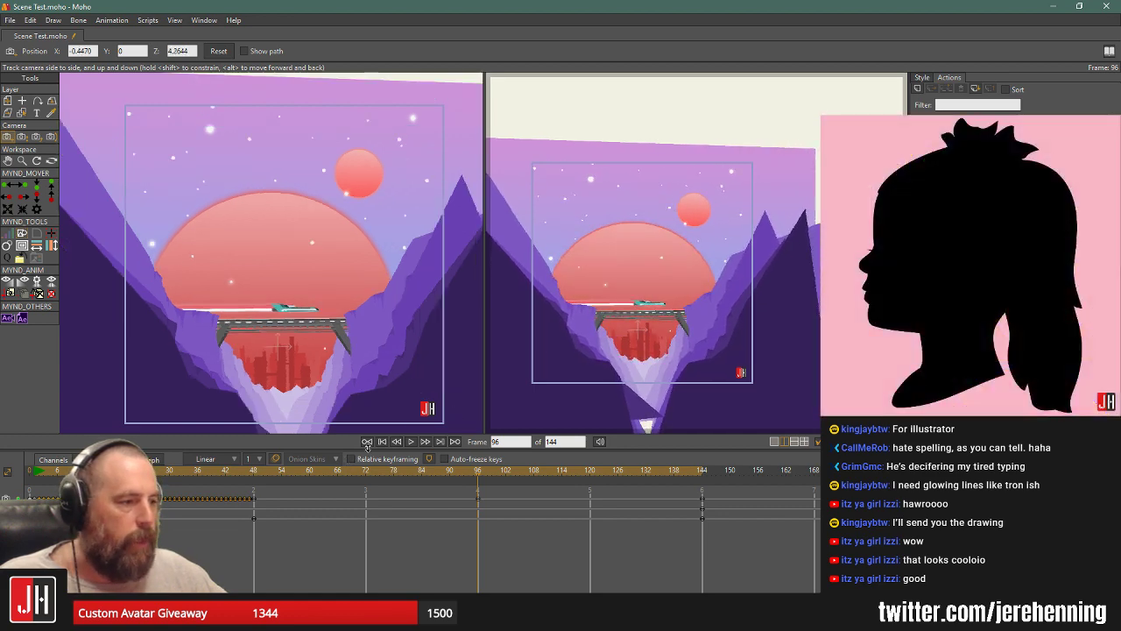
# Play the camera animation from the start, and return to frame 0.
pyautogui.click(382, 442)
pyautogui.click(410, 442)
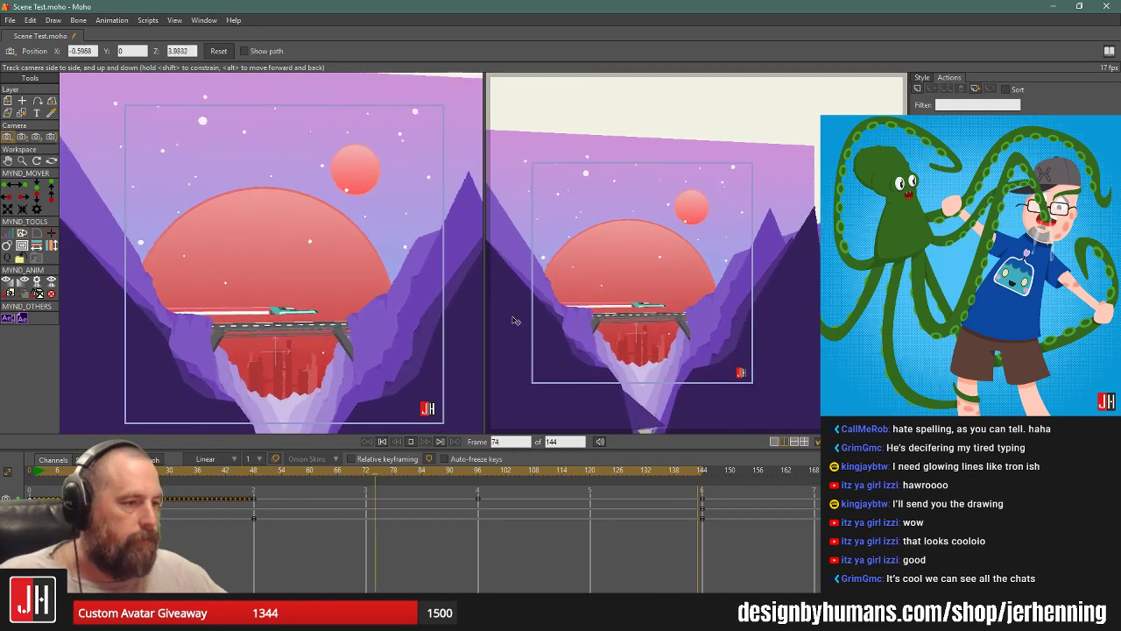
pyautogui.click(383, 443)
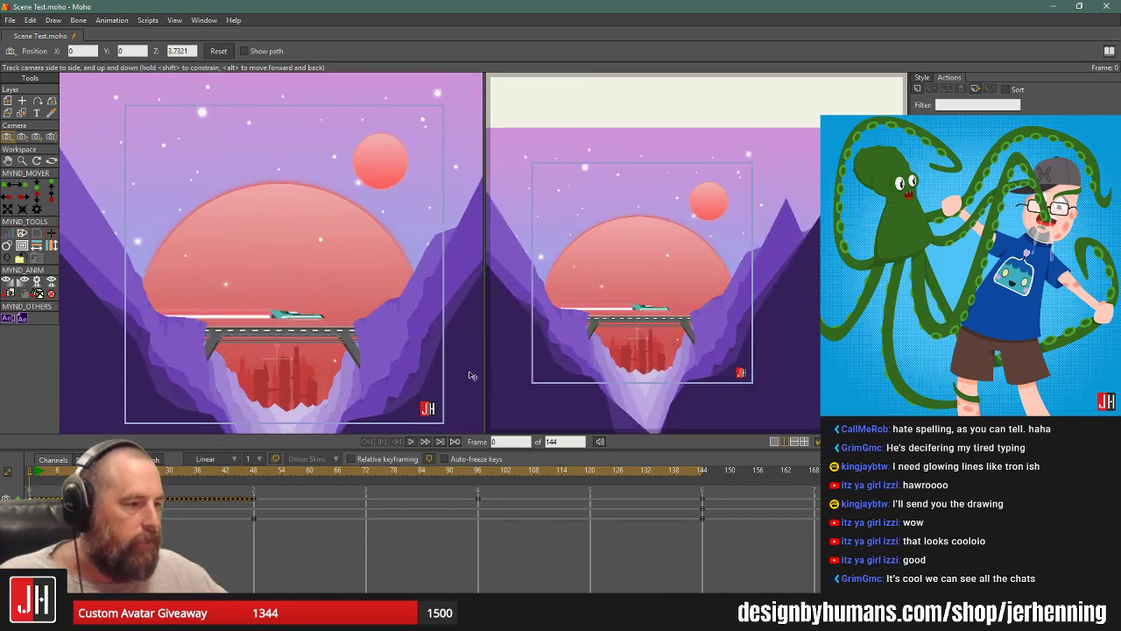
# Export frames 1 to 144 as Scene Test.mp4 to the Desktop folder, using the MP4 (H.264-AAC) preset.
pyautogui.click(9, 19)
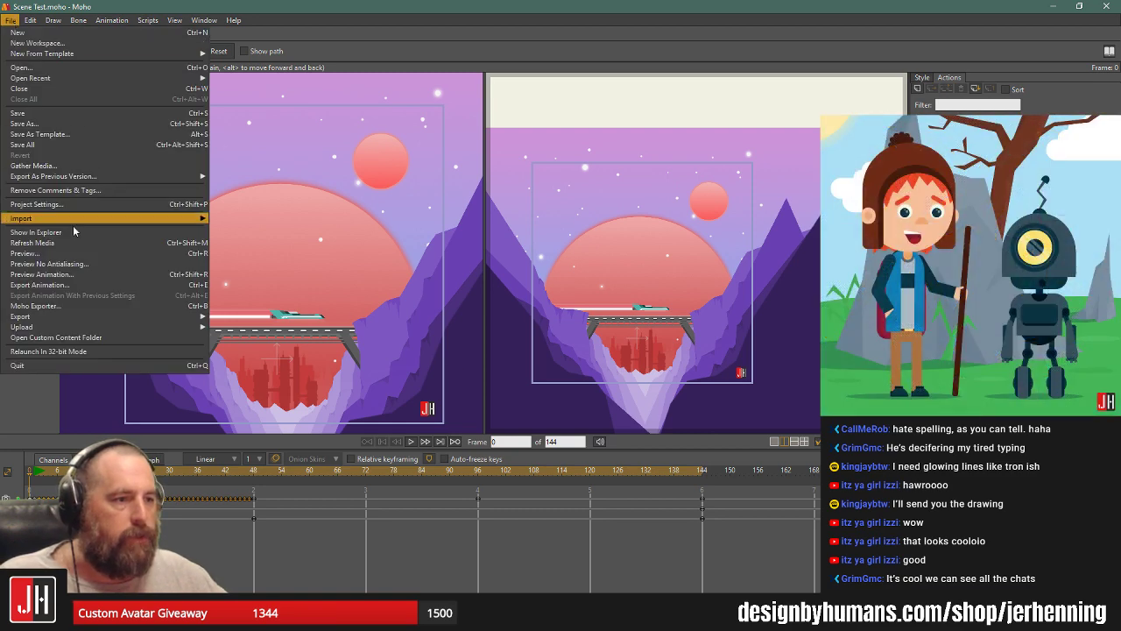
pyautogui.click(146, 286)
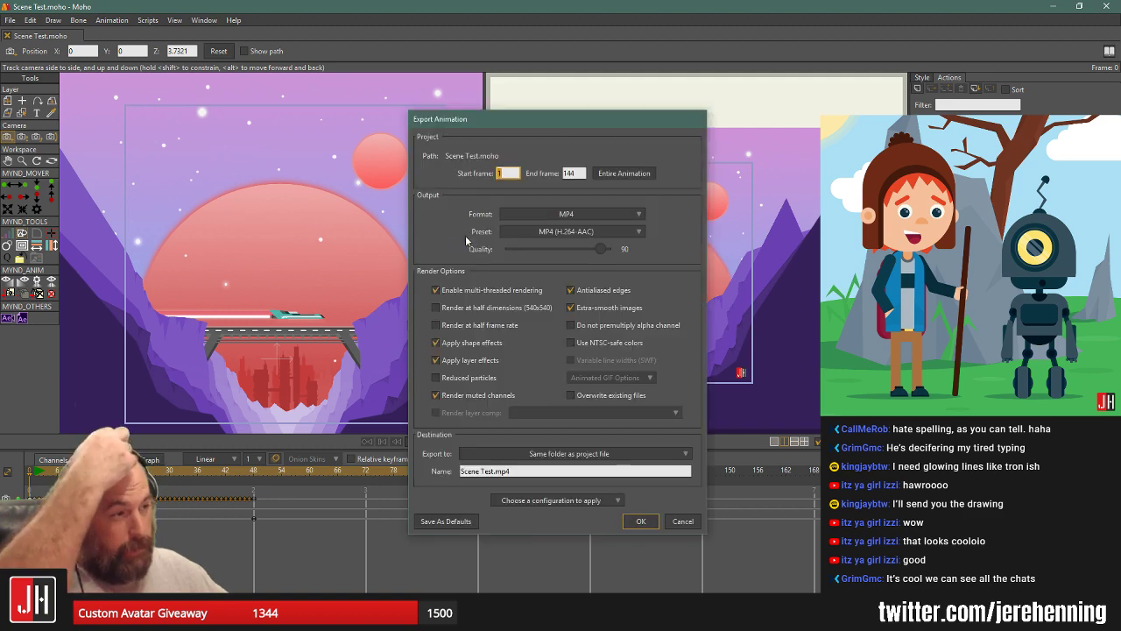
pyautogui.click(632, 454)
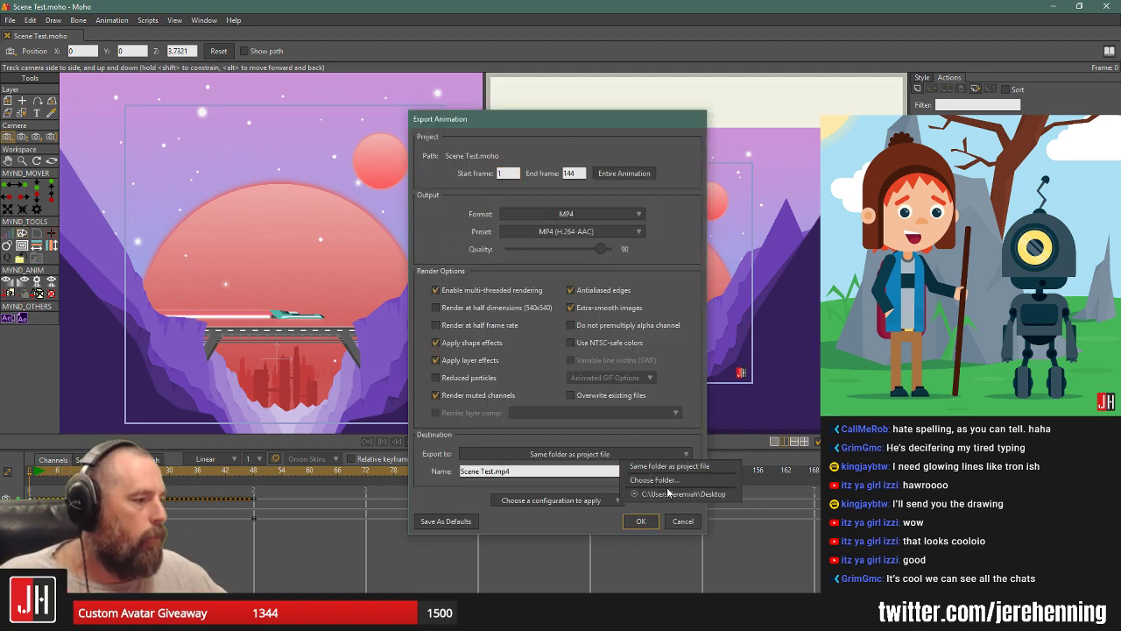
pyautogui.click(701, 496)
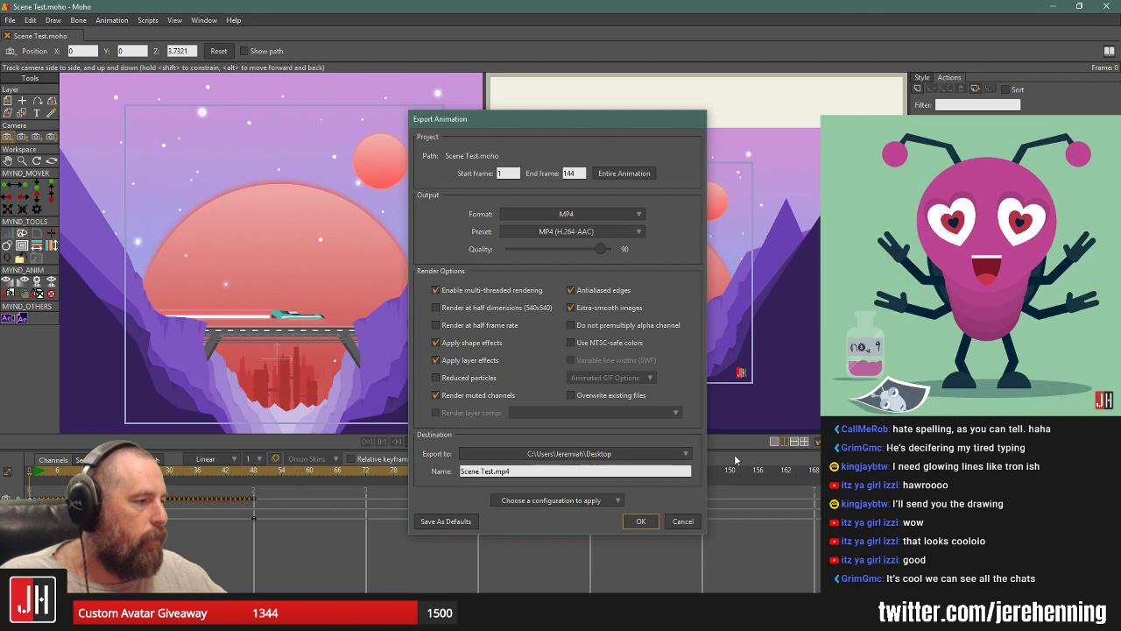
pyautogui.click(640, 521)
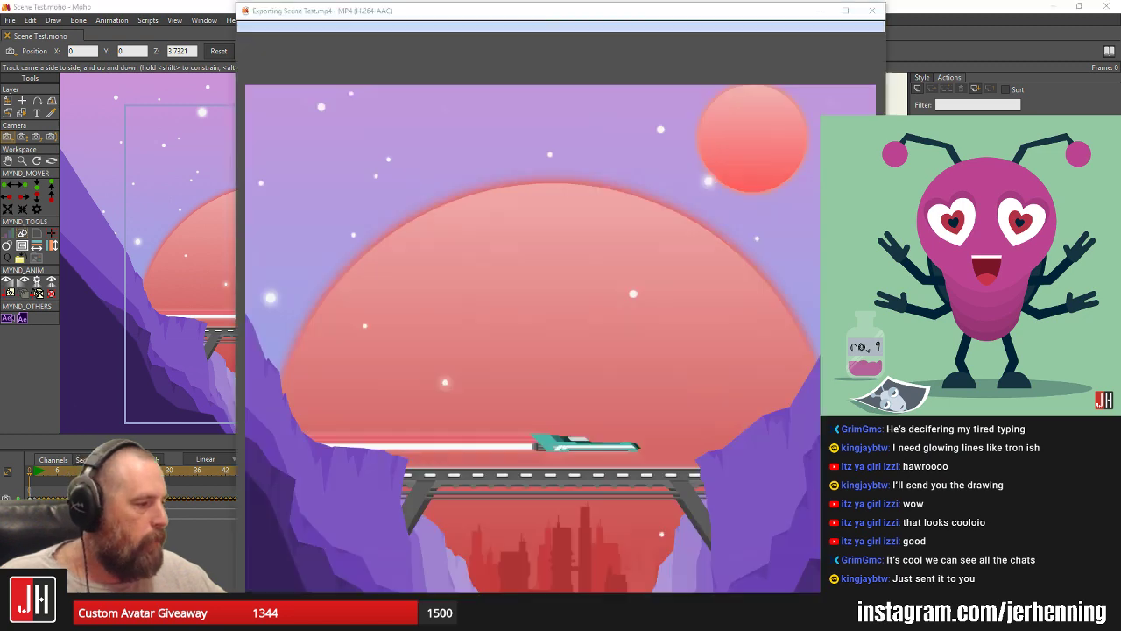
# Follow the render and review the exported Scene Test.mp4 in VLC, then return to the Moho scene.
pyautogui.click(504, 617)
pyautogui.moveTo(802, 12); pyautogui.dragTo(785, 0)
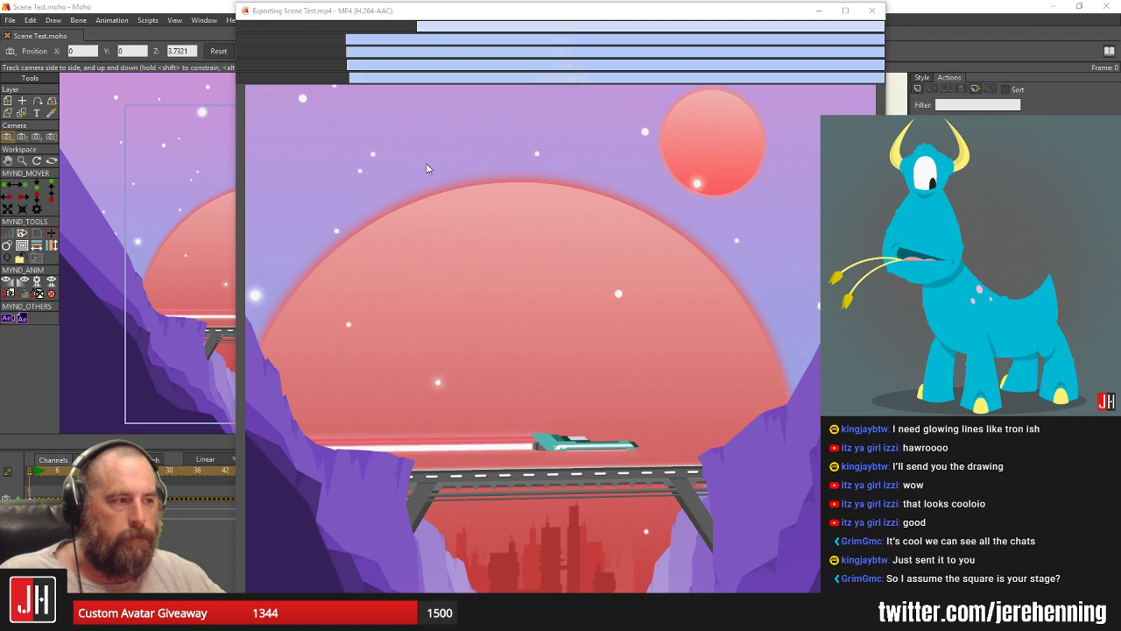
pyautogui.moveTo(421, 12); pyautogui.dragTo(758, 23)
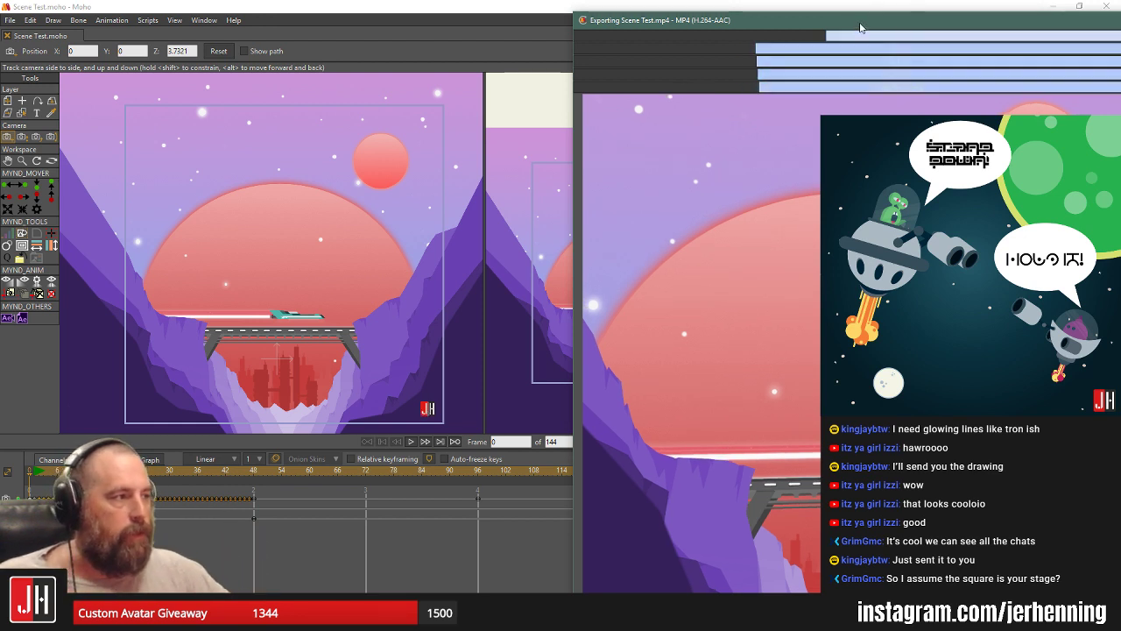
pyautogui.moveTo(860, 28); pyautogui.dragTo(605, 2)
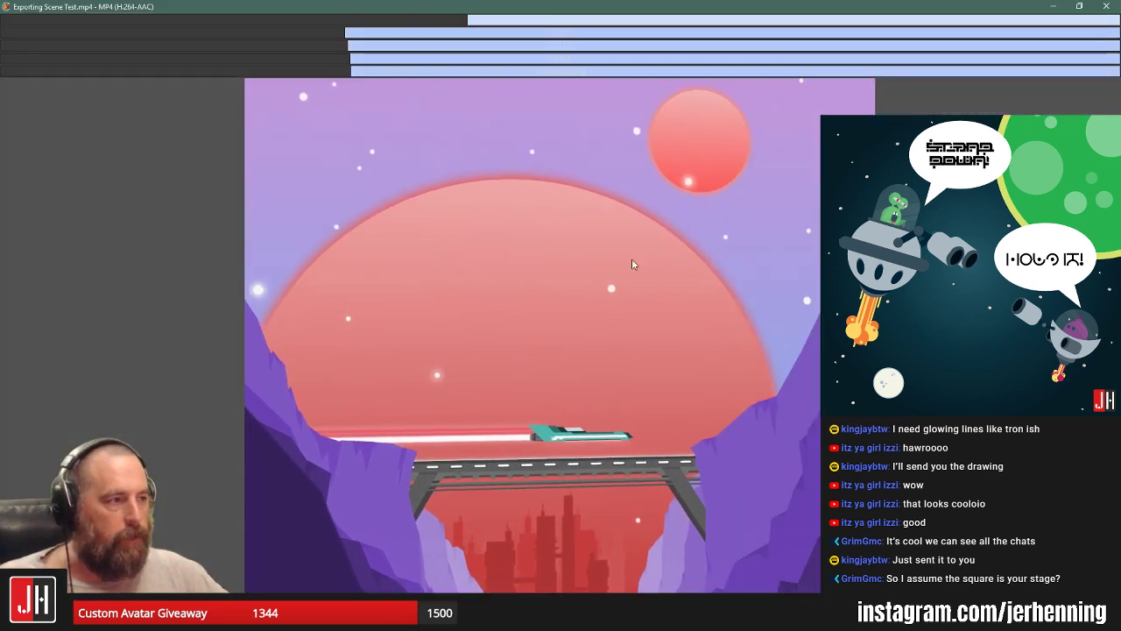
pyautogui.click(1079, 6)
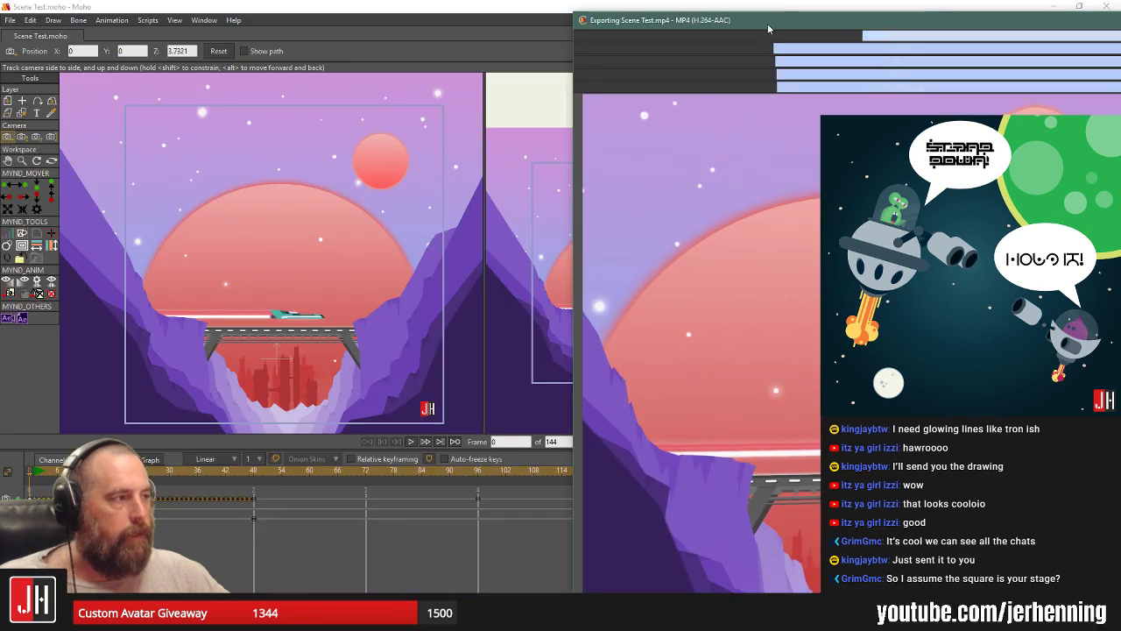
pyautogui.moveTo(769, 29); pyautogui.dragTo(628, 18)
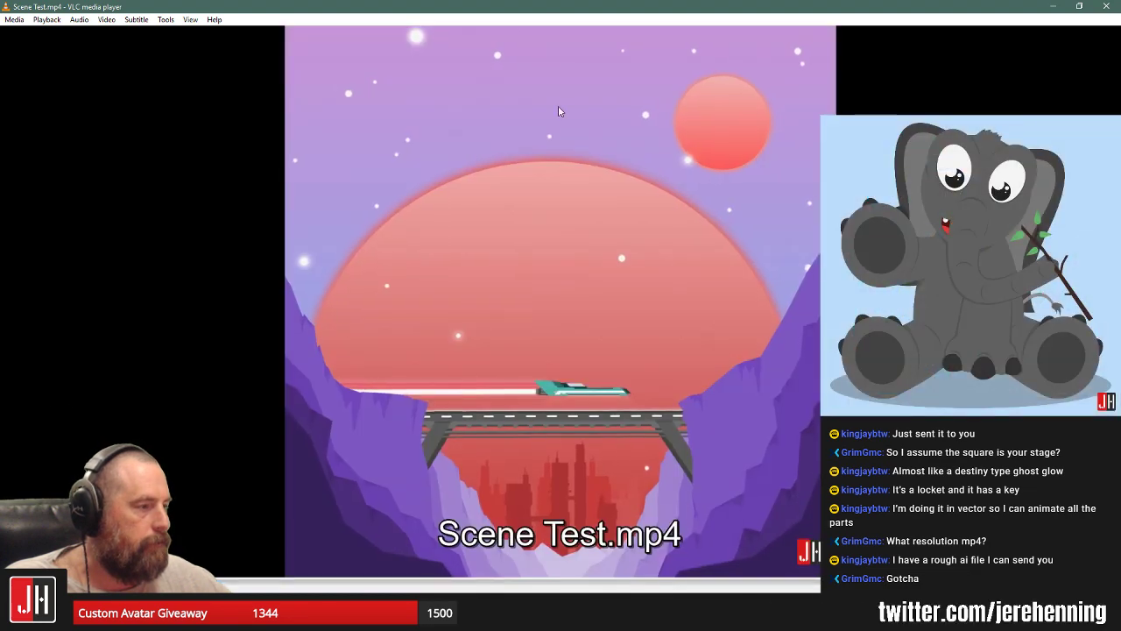
pyautogui.click(1108, 11)
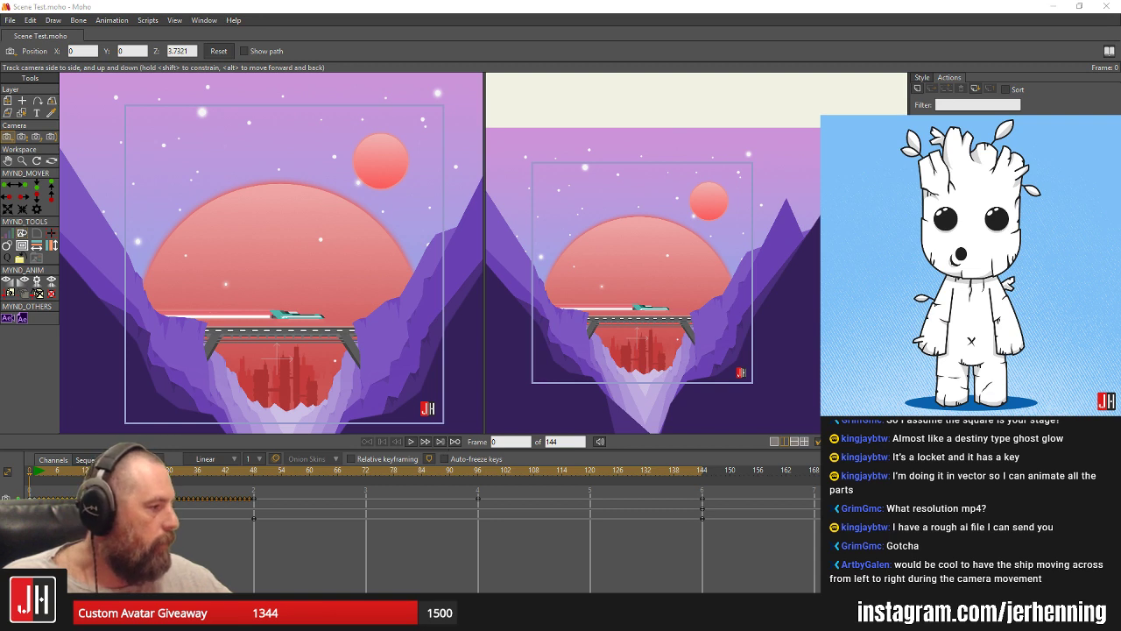
pyautogui.hotkey('alt', 'Tab')
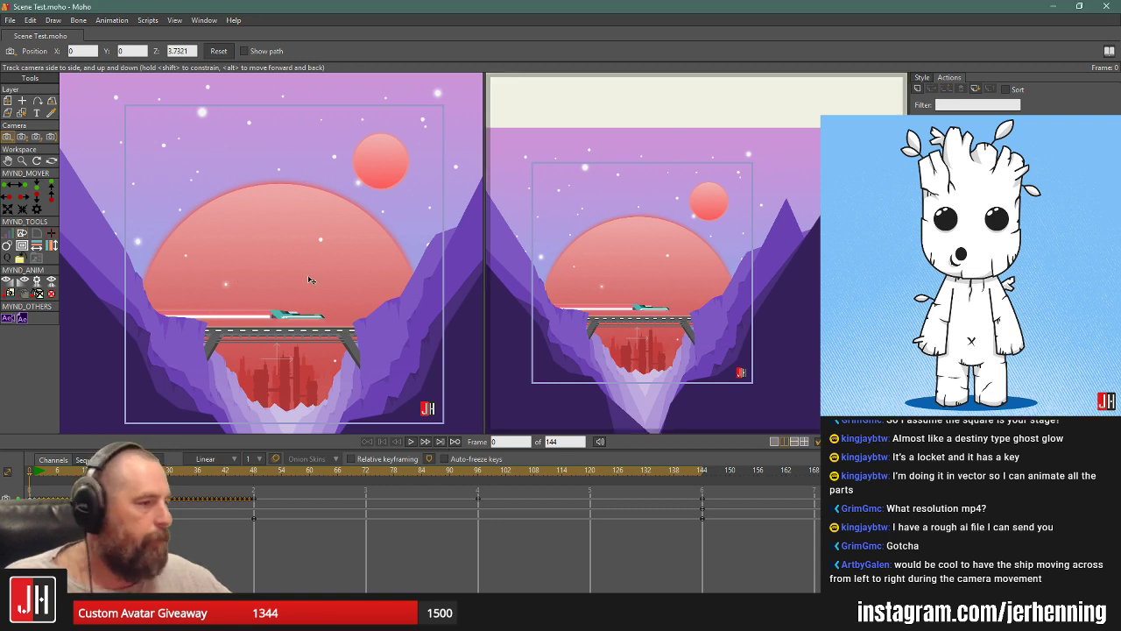
# At frame 0, transform the ship layer horizontally to X -1.1135 so it starts hidden behind the canyon's left wall.
pyautogui.moveTo(308, 280); pyautogui.dragTo(268, 254)
pyautogui.click(8, 101)
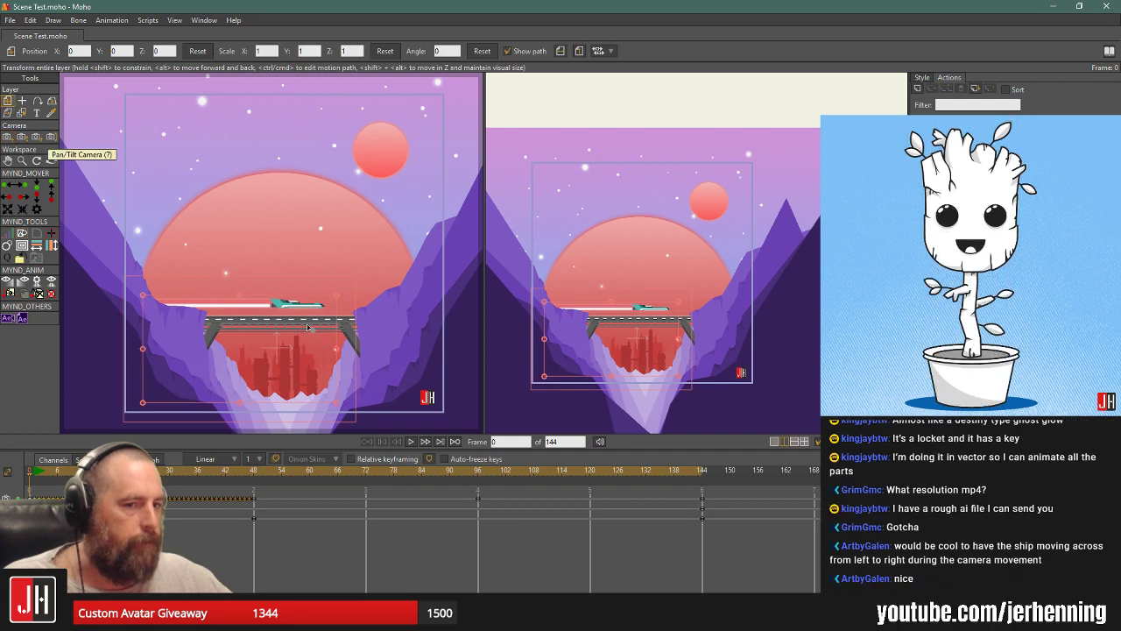
pyautogui.moveTo(307, 327); pyautogui.dragTo(228, 326)
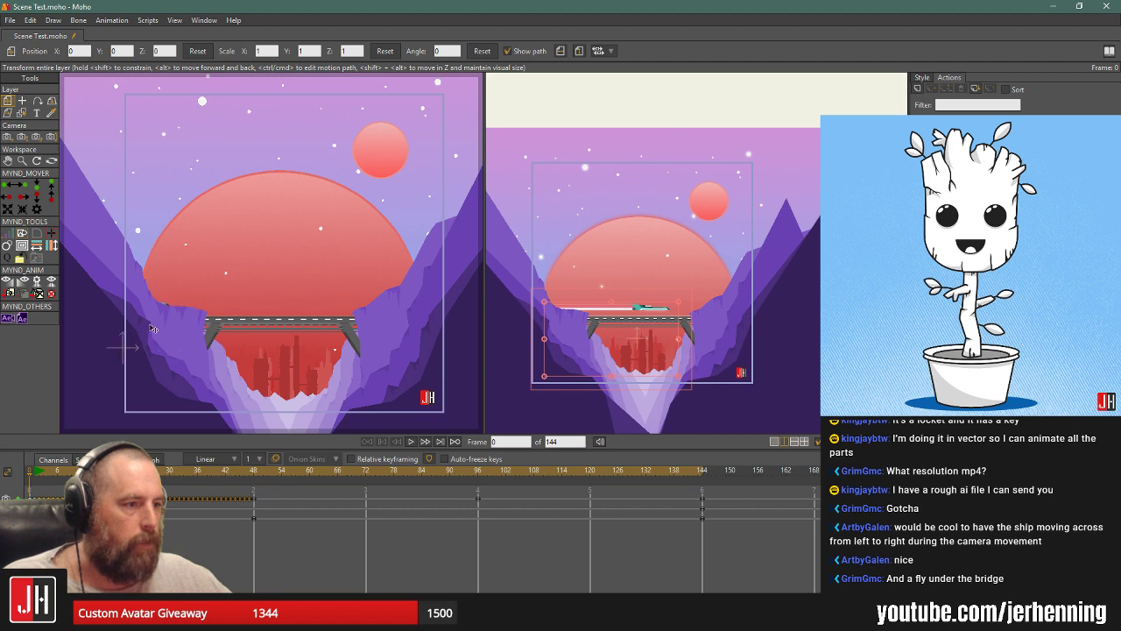
pyautogui.moveTo(128, 327); pyautogui.dragTo(128, 327)
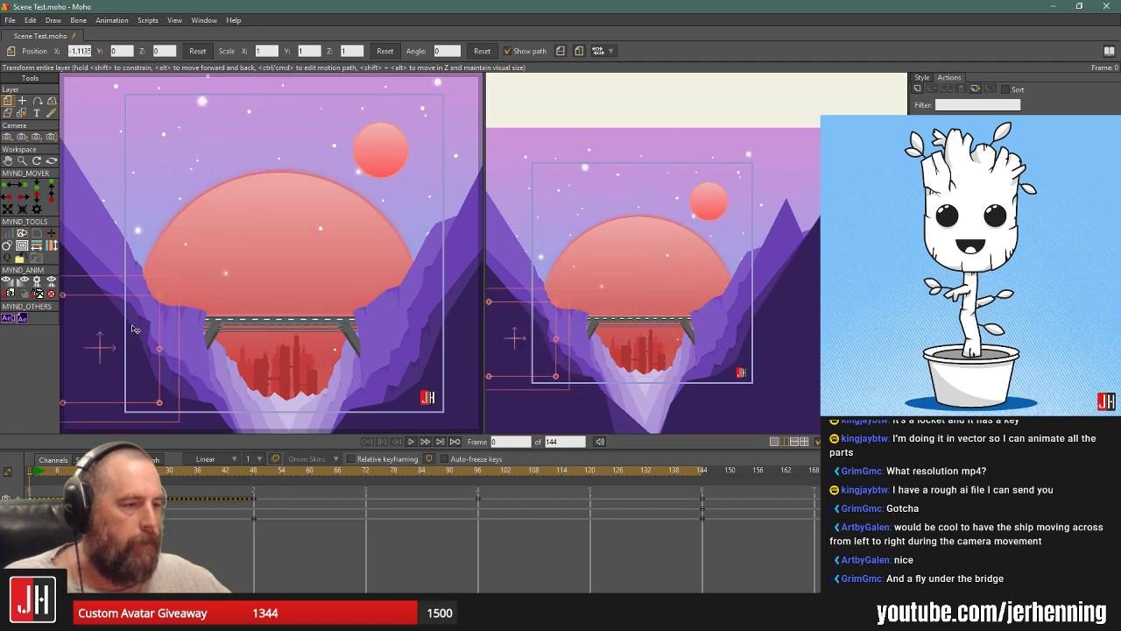
# Compress the scene's keyframes so the last ones land on frame 96, and set the animation's end frame to 96.
pyautogui.click(480, 476)
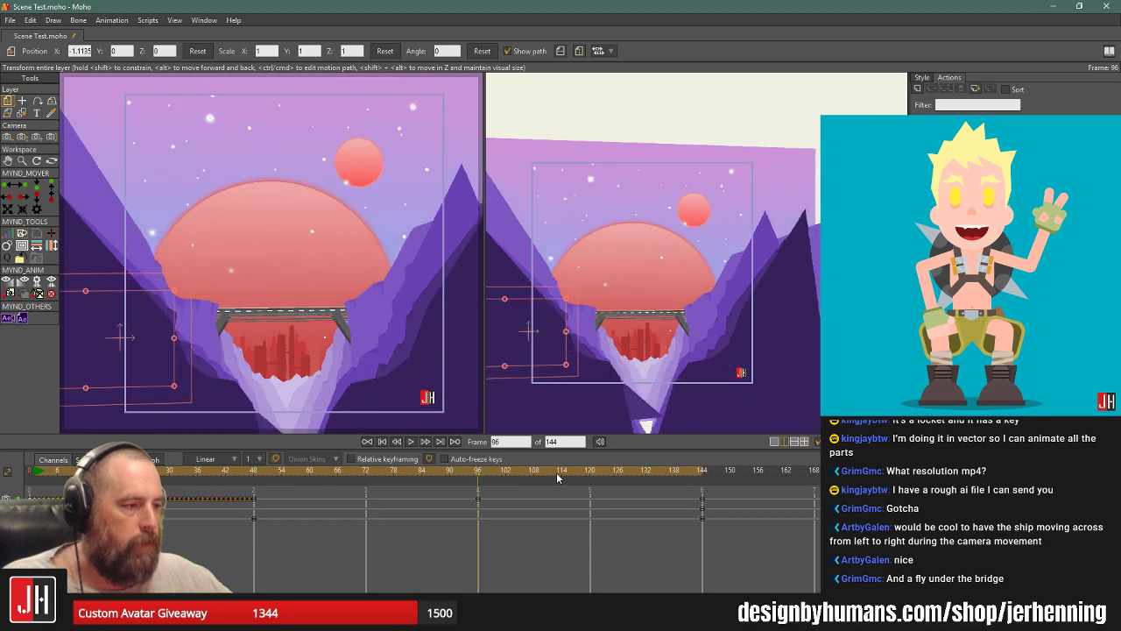
pyautogui.click(591, 476)
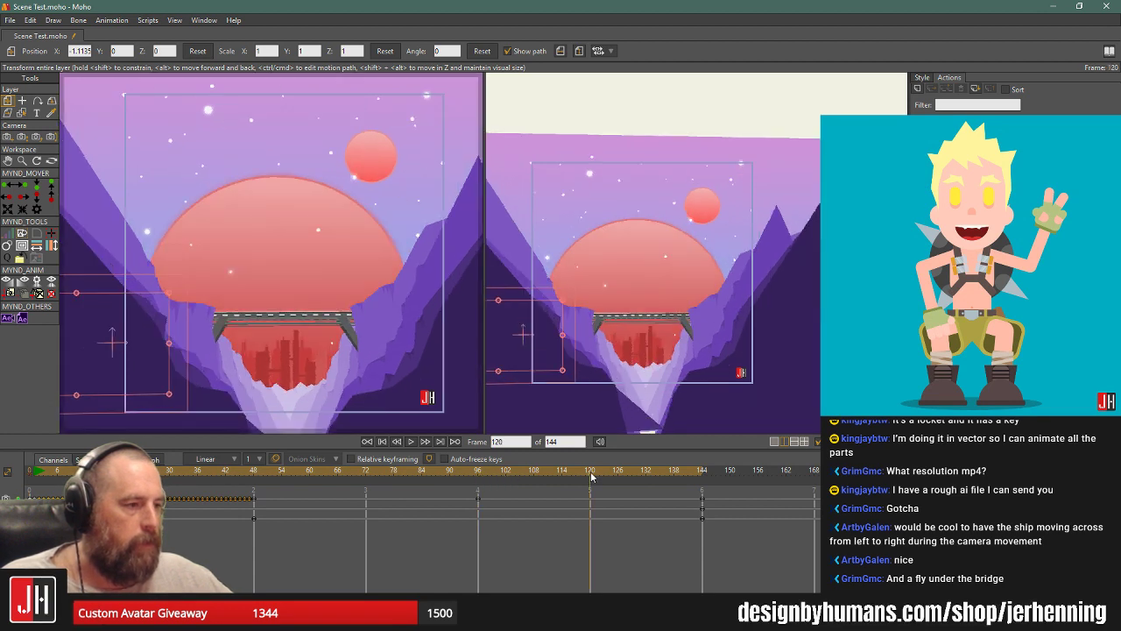
pyautogui.moveTo(750, 553); pyautogui.dragTo(167, 494)
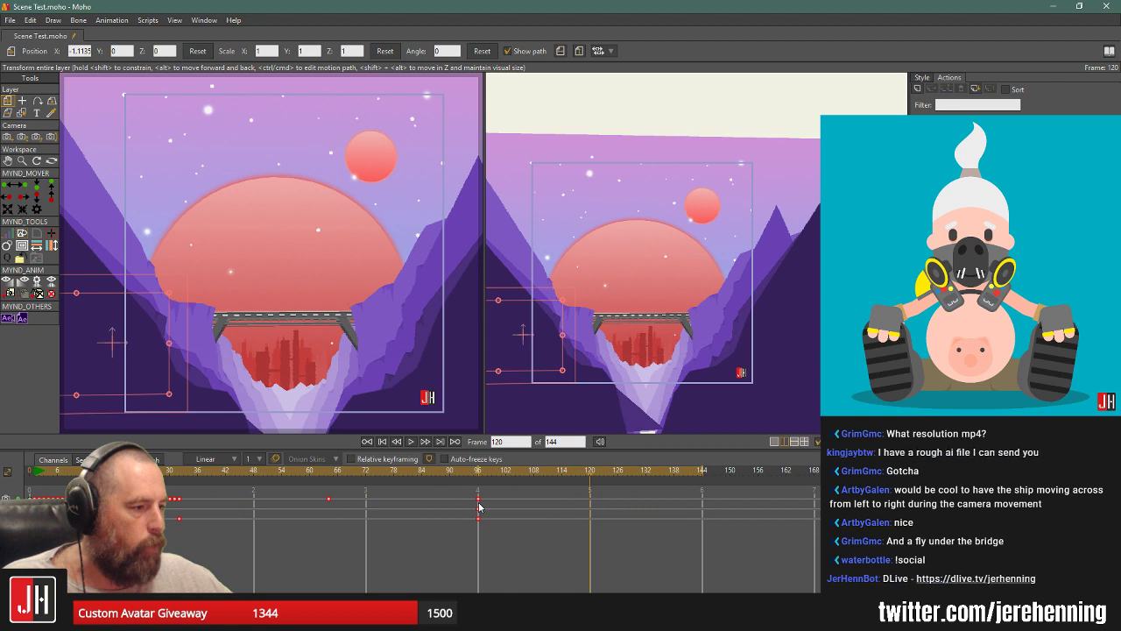
pyautogui.moveTo(670, 505); pyautogui.dragTo(474, 504)
pyautogui.moveTo(563, 441); pyautogui.dragTo(515, 441)
pyautogui.write('96')
pyautogui.press('Return')
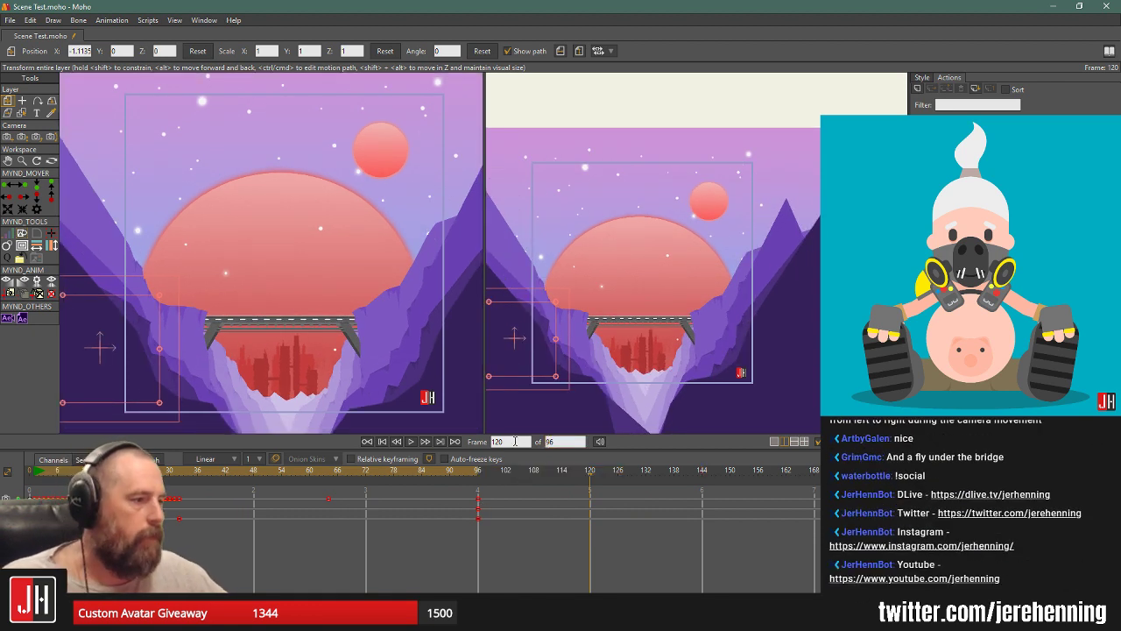
# Play the shortened animation, then go to frame 30 and inspect the scene in a wider view.
pyautogui.click(412, 442)
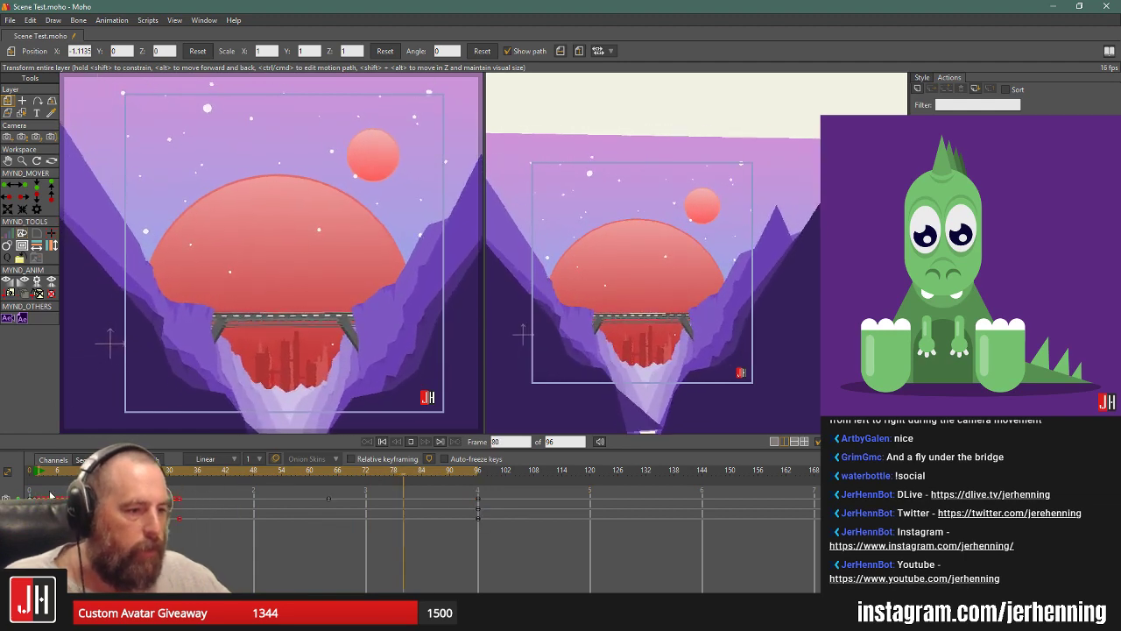
pyautogui.press('space')
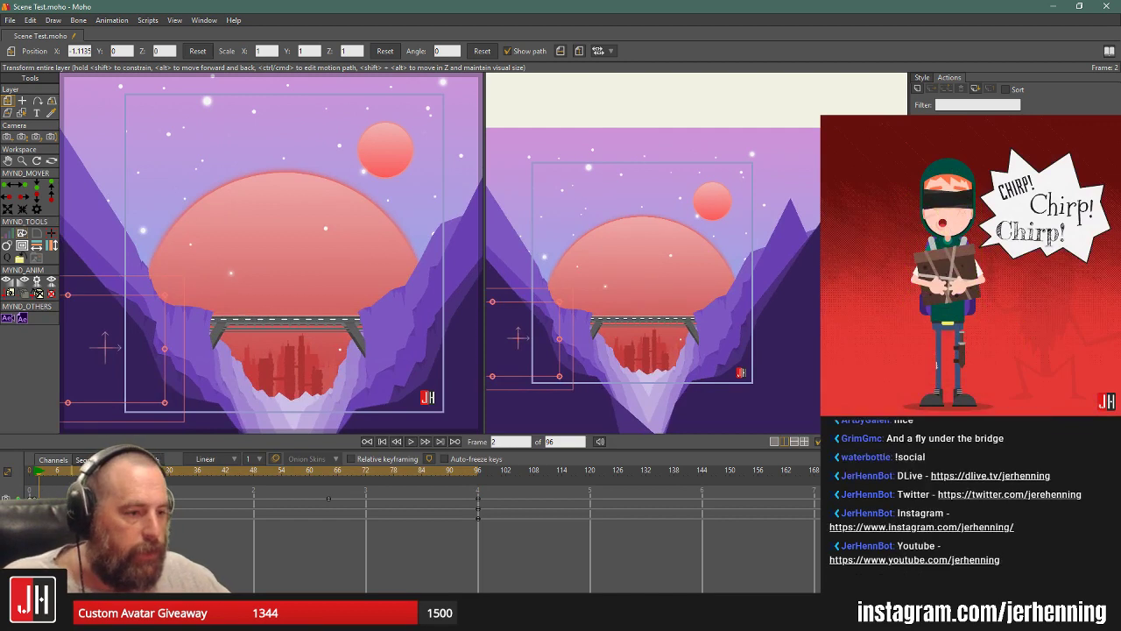
pyautogui.click(170, 473)
pyautogui.scroll(-3, 231, 269)
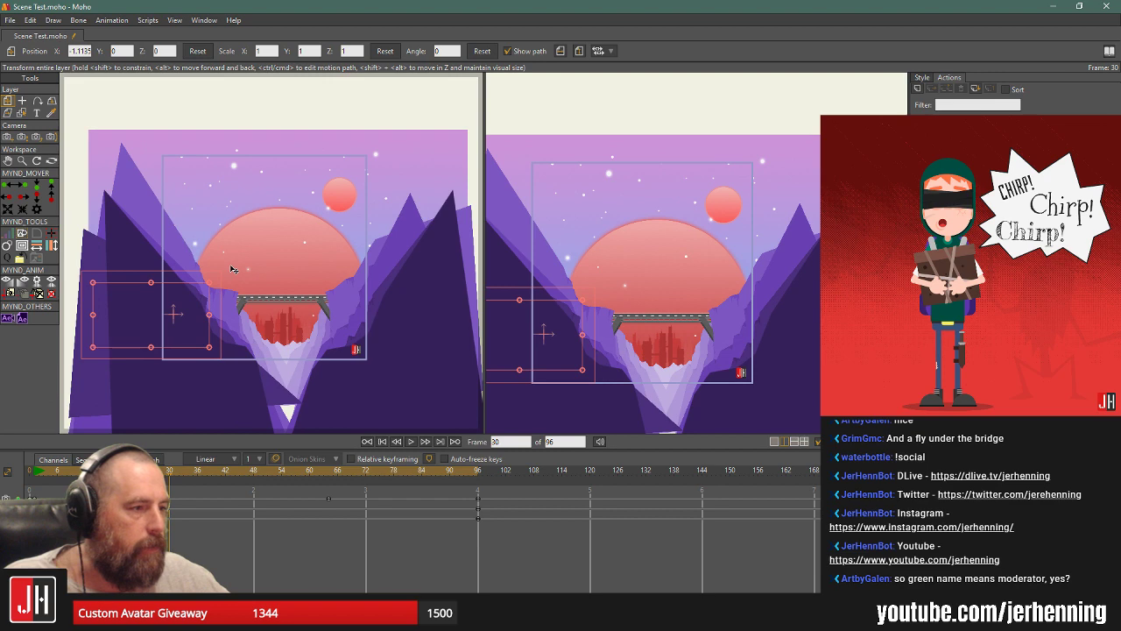
# At frame 36, orbit the camera around the canyon to pan -11.9172 and tilt -7.7184.
pyautogui.scroll(2, 235, 269)
pyautogui.scroll(2, 234, 269)
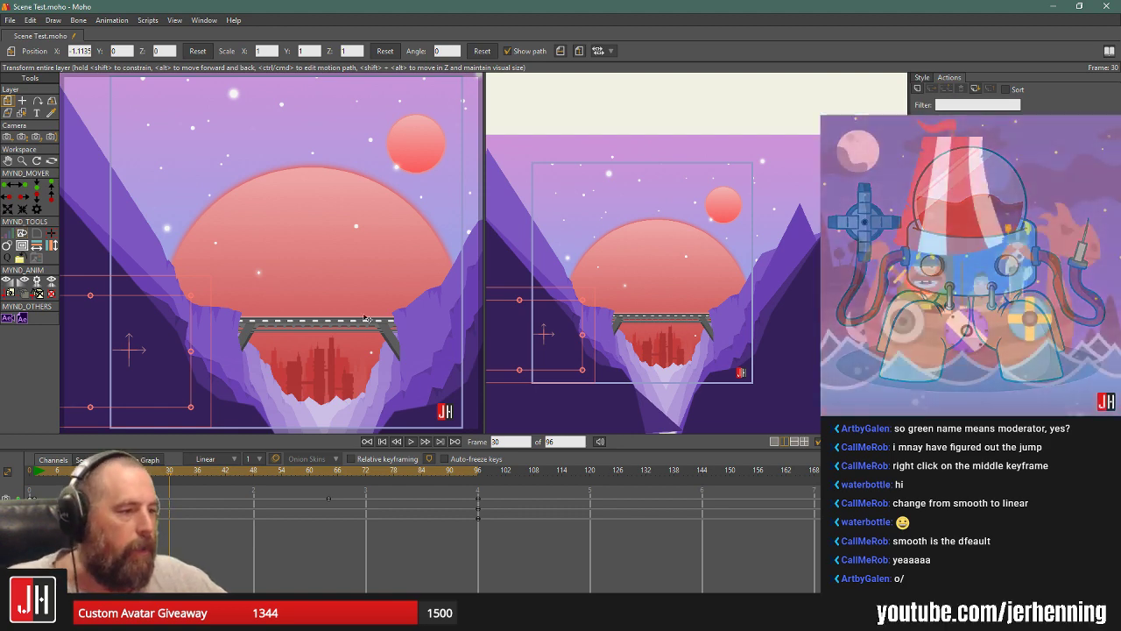
pyautogui.scroll(-3, 343, 304)
pyautogui.scroll(3, 343, 304)
pyautogui.moveTo(328, 476); pyautogui.dragTo(199, 473)
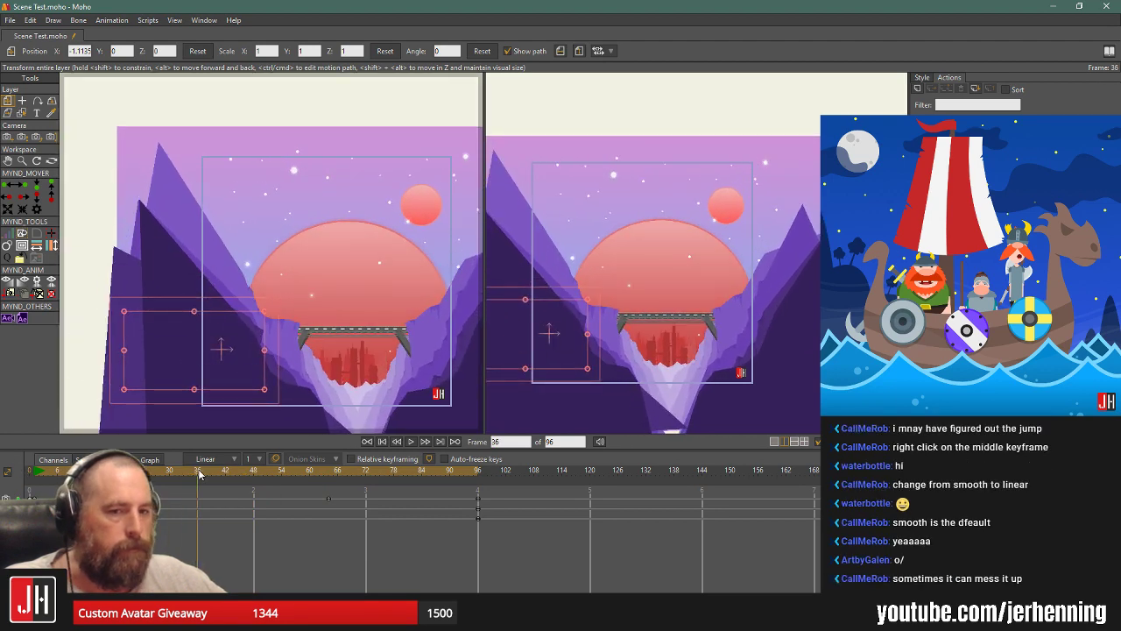
pyautogui.click(53, 160)
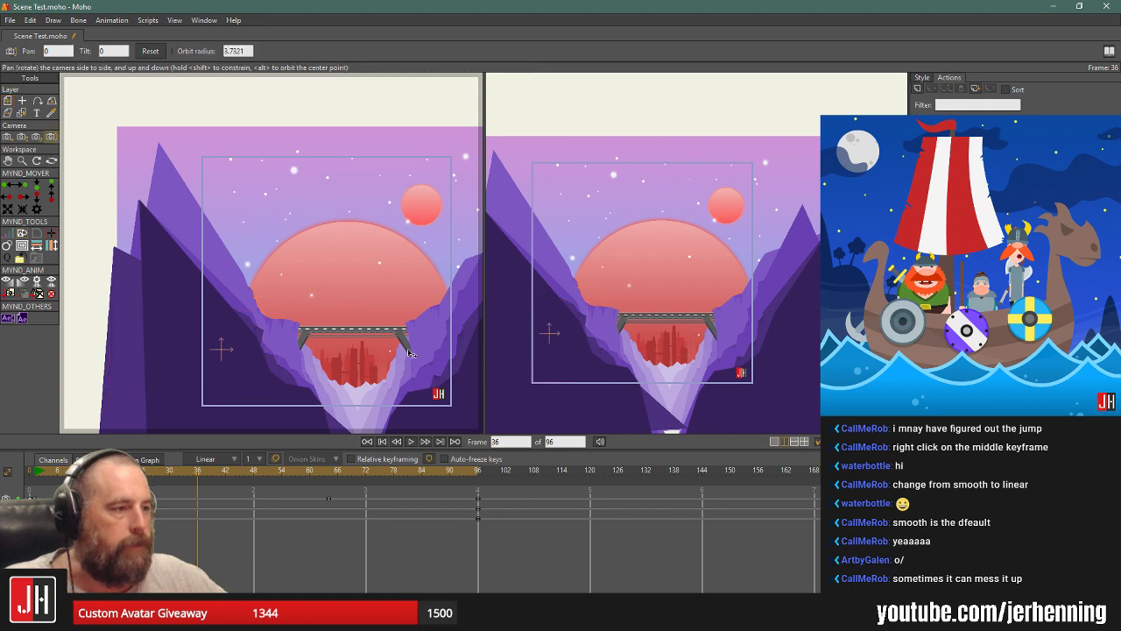
pyautogui.moveTo(375, 327); pyautogui.dragTo(401, 359)
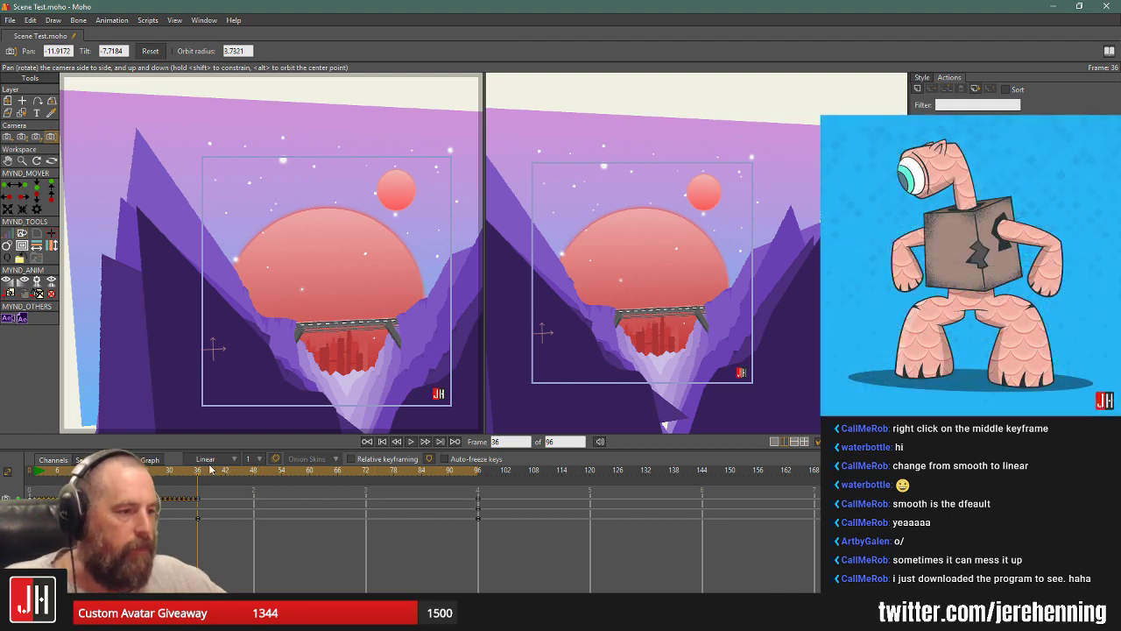
# Clear the camera keyframes after frame 0, including the orbit keyframes at frame 36.
pyautogui.click(380, 442)
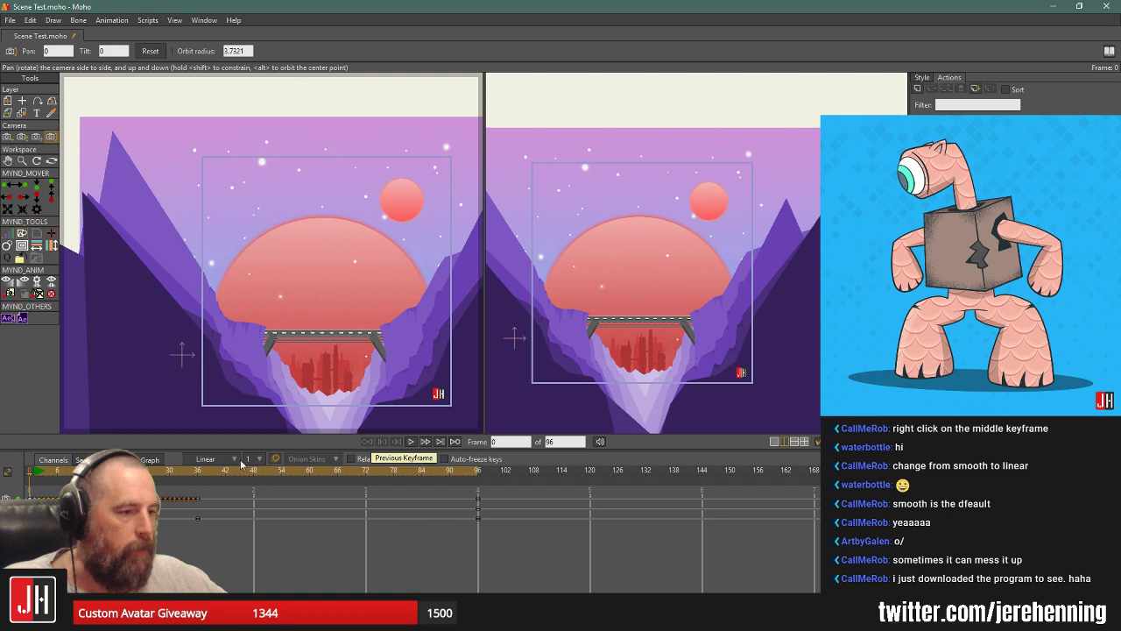
pyautogui.moveTo(200, 473); pyautogui.dragTo(169, 470)
pyautogui.moveTo(162, 526); pyautogui.dragTo(163, 494)
pyautogui.press('Delete')
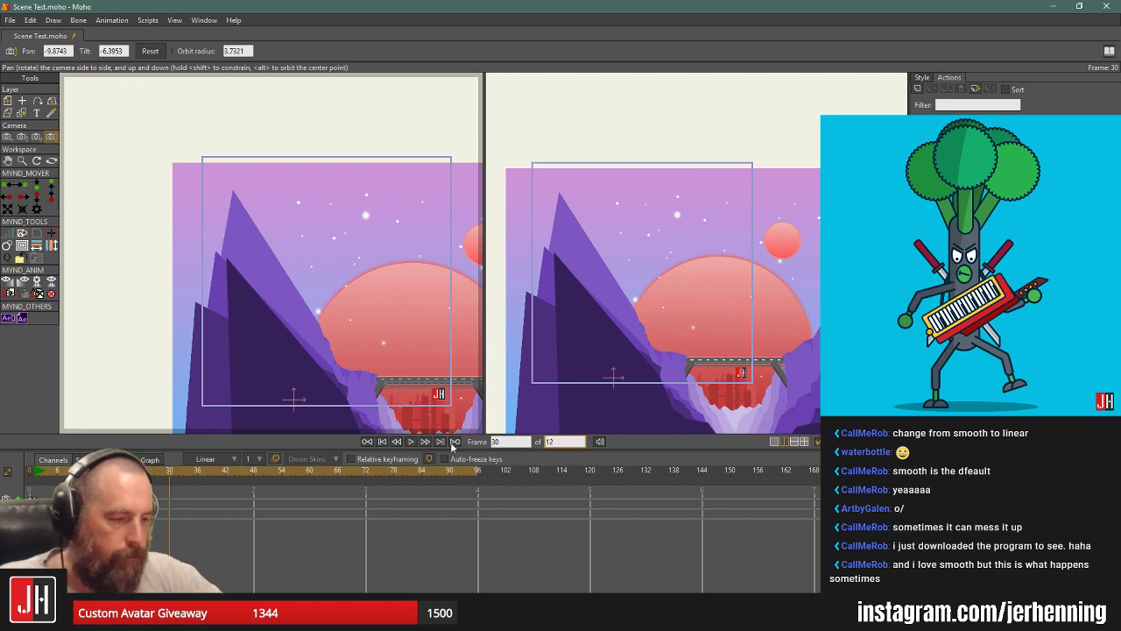
# Set the animation's end frame to 120 and place the closing keyframes on frame 120.
pyautogui.write('0')
pyautogui.press('Return')
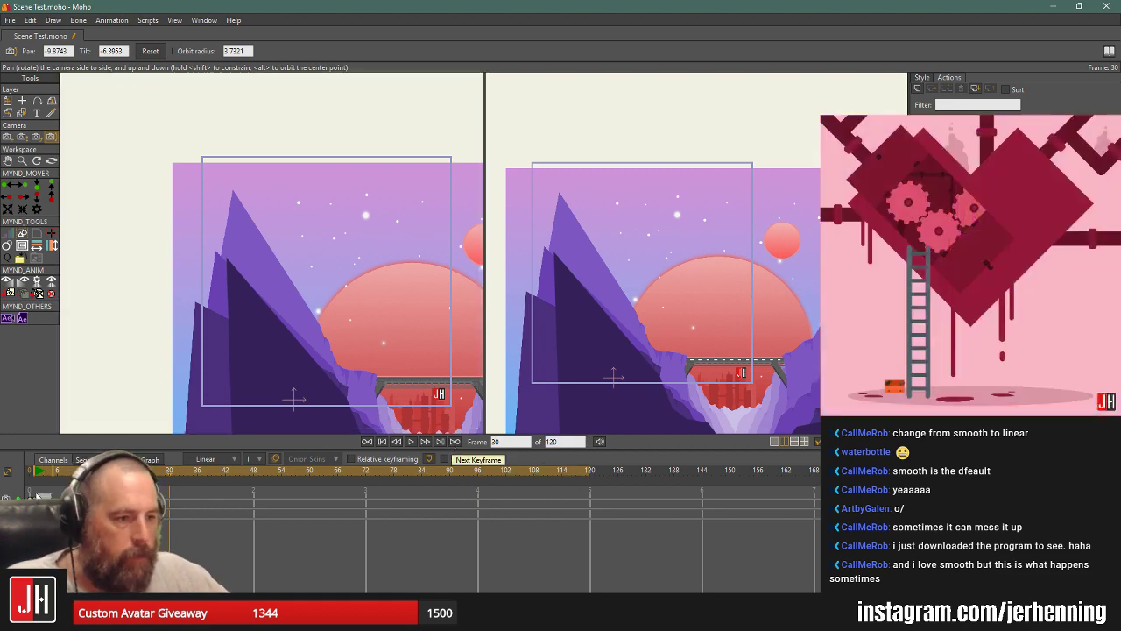
pyautogui.click(591, 471)
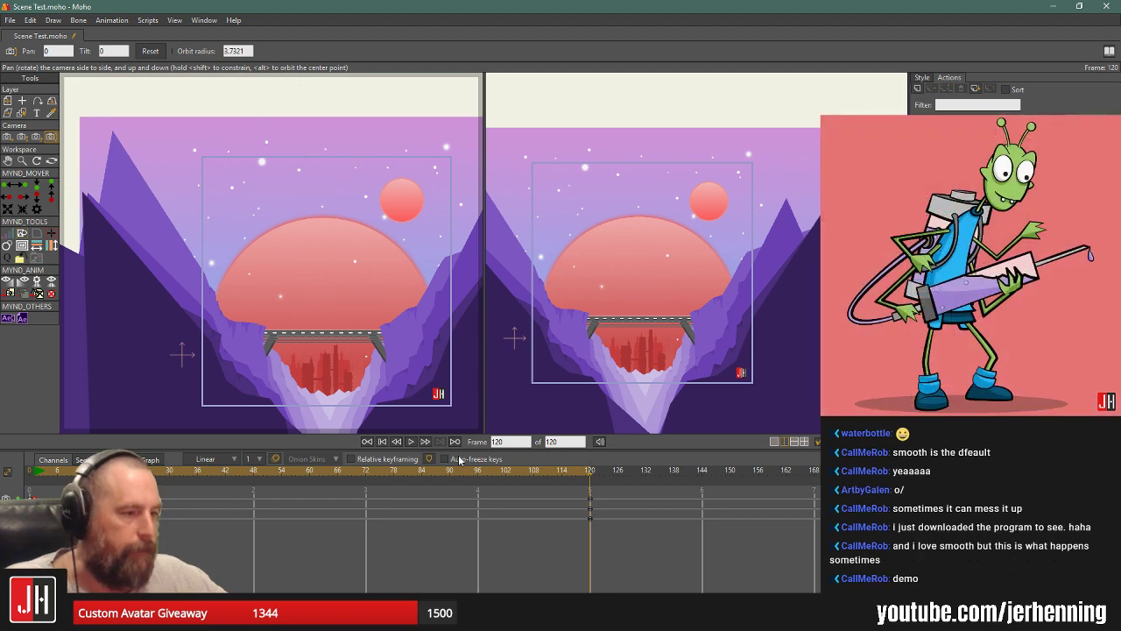
# At frame 96, move the ship layer horizontally to X 0.2198 so the ship flies out above the bridge.
pyautogui.click(379, 473)
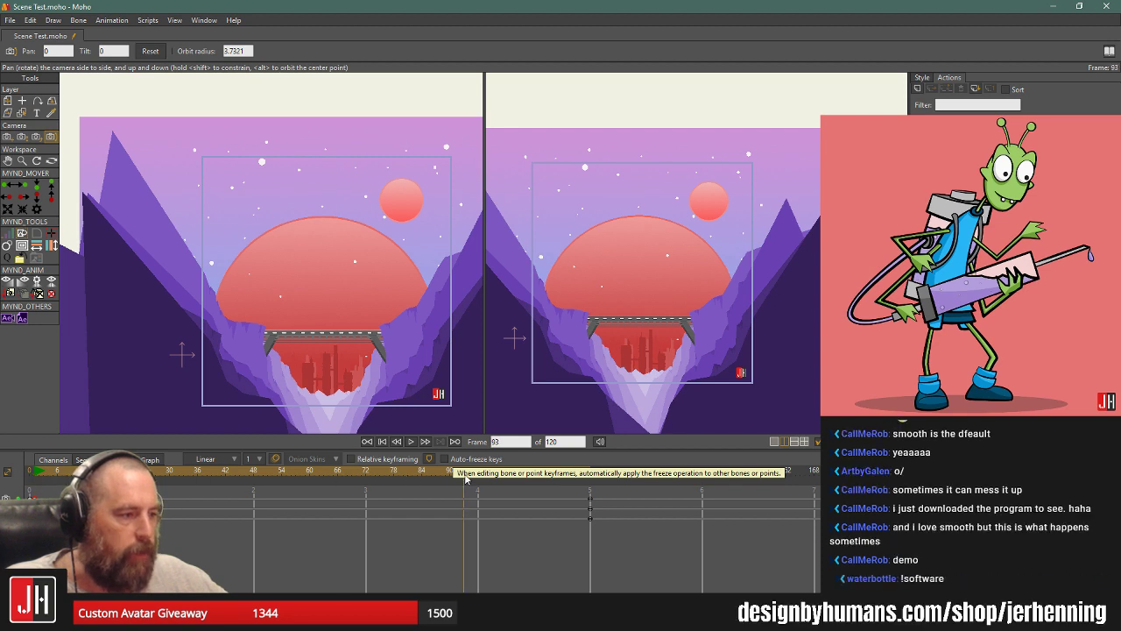
pyautogui.click(466, 473)
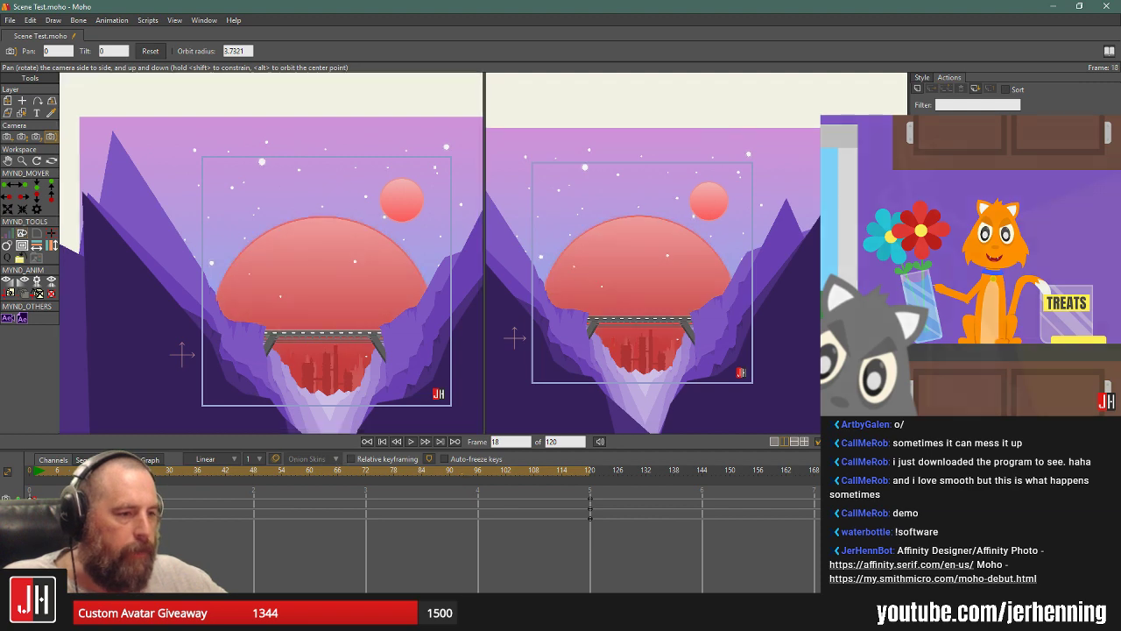
pyautogui.click(475, 483)
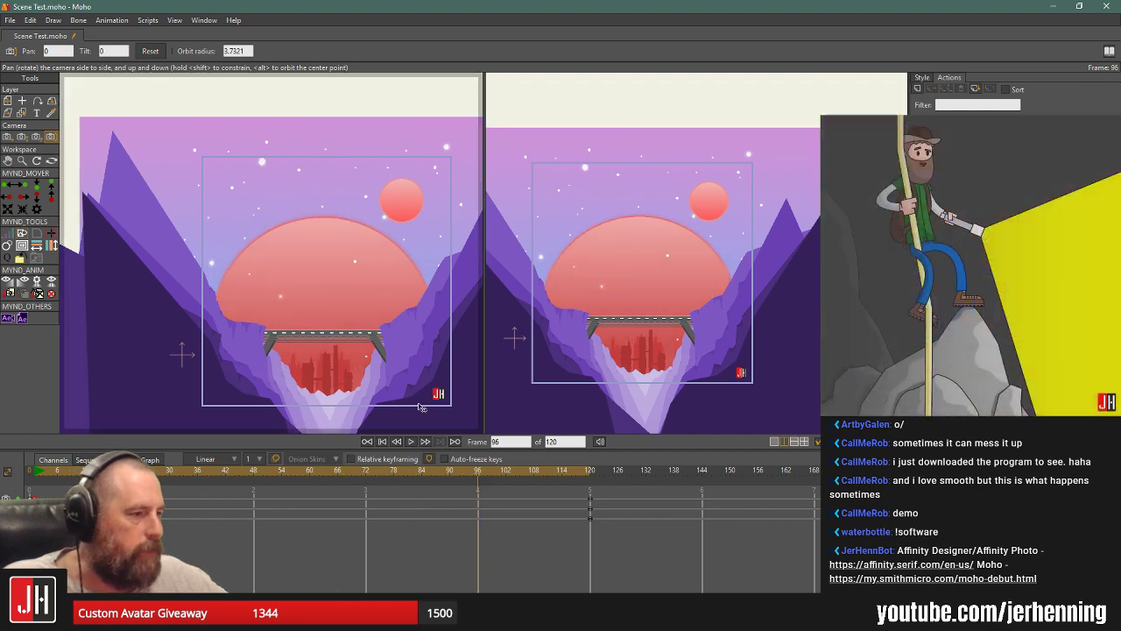
pyautogui.press('m')
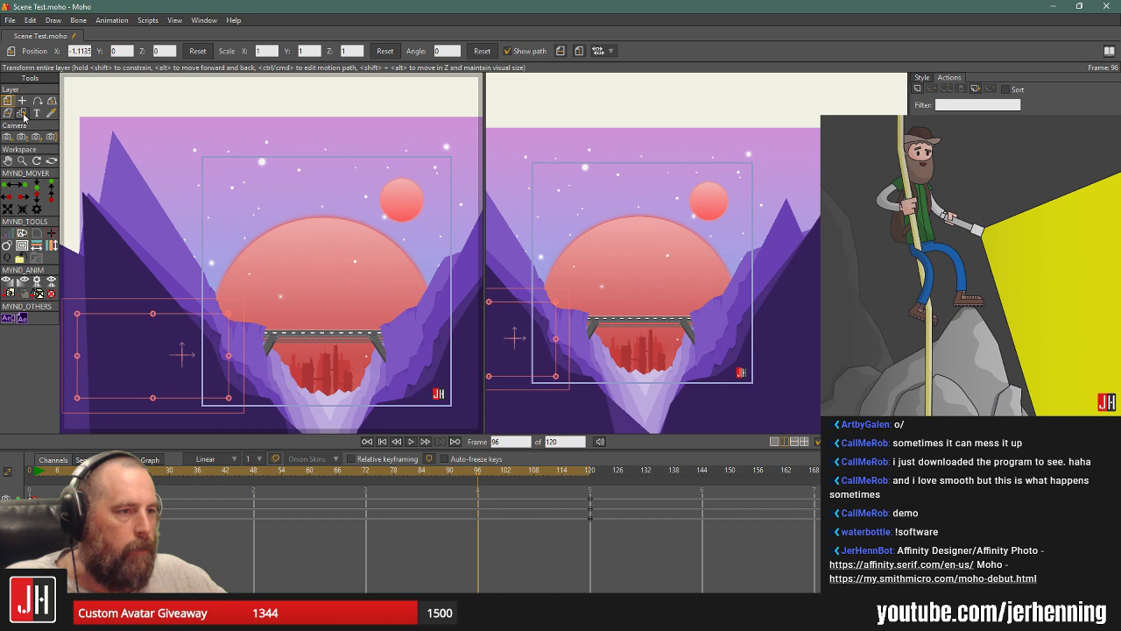
pyautogui.moveTo(219, 337); pyautogui.dragTo(392, 349)
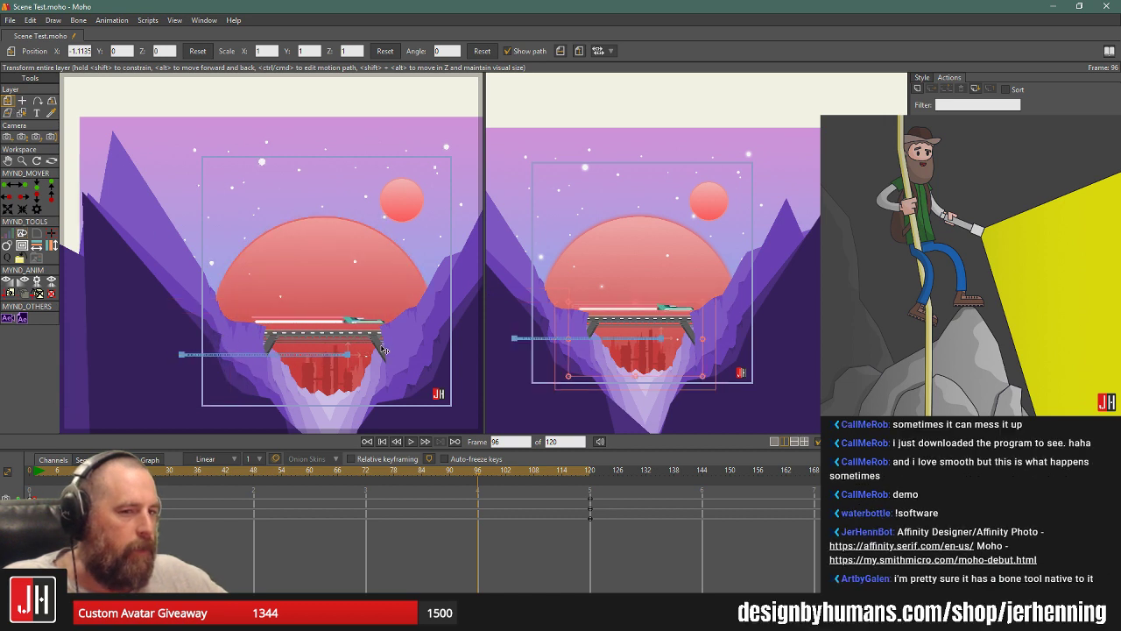
# Check the ship above the bridge up close, and try to delete its keyframe at frame 96.
pyautogui.scroll(2, 303, 324)
pyautogui.scroll(3, 303, 323)
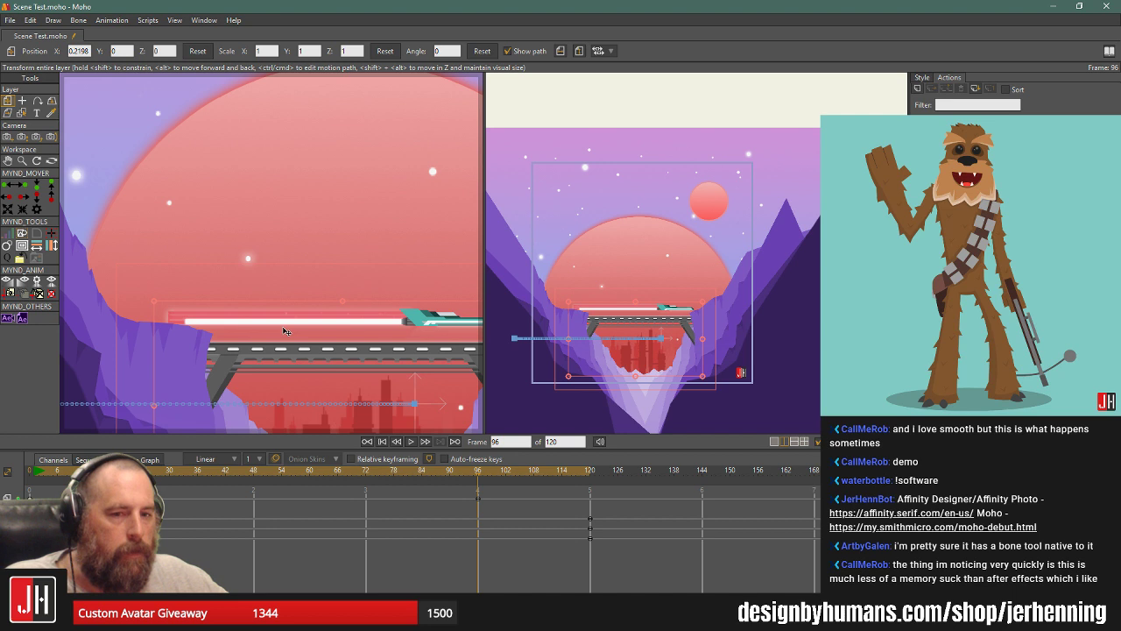
pyautogui.scroll(-4, 301, 343)
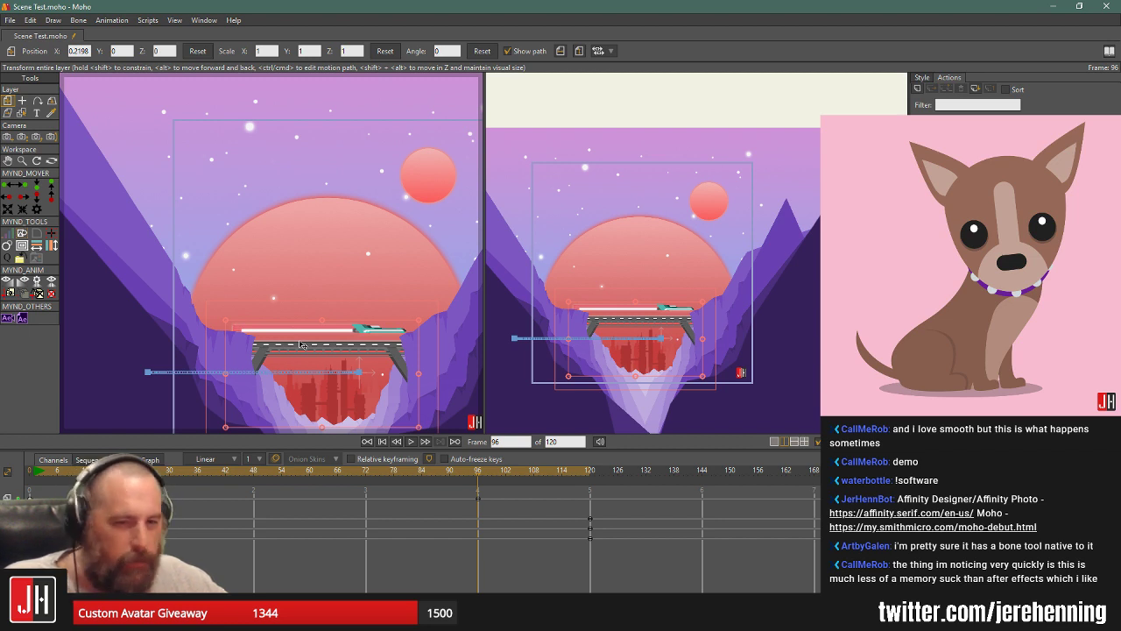
pyautogui.scroll(4, 301, 346)
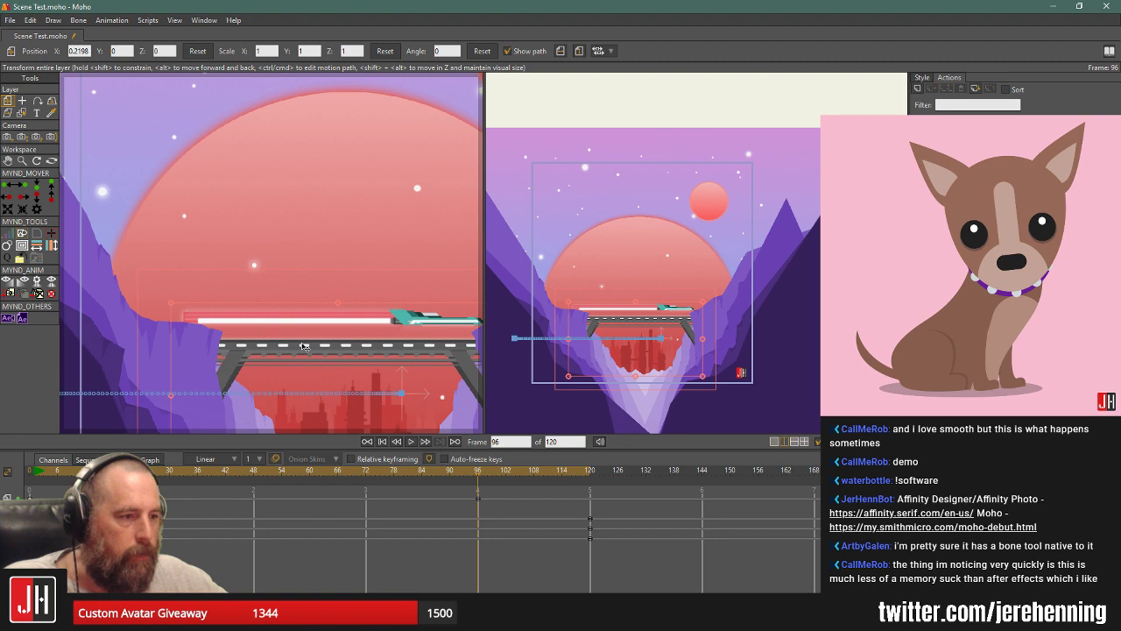
pyautogui.moveTo(483, 546); pyautogui.dragTo(464, 490)
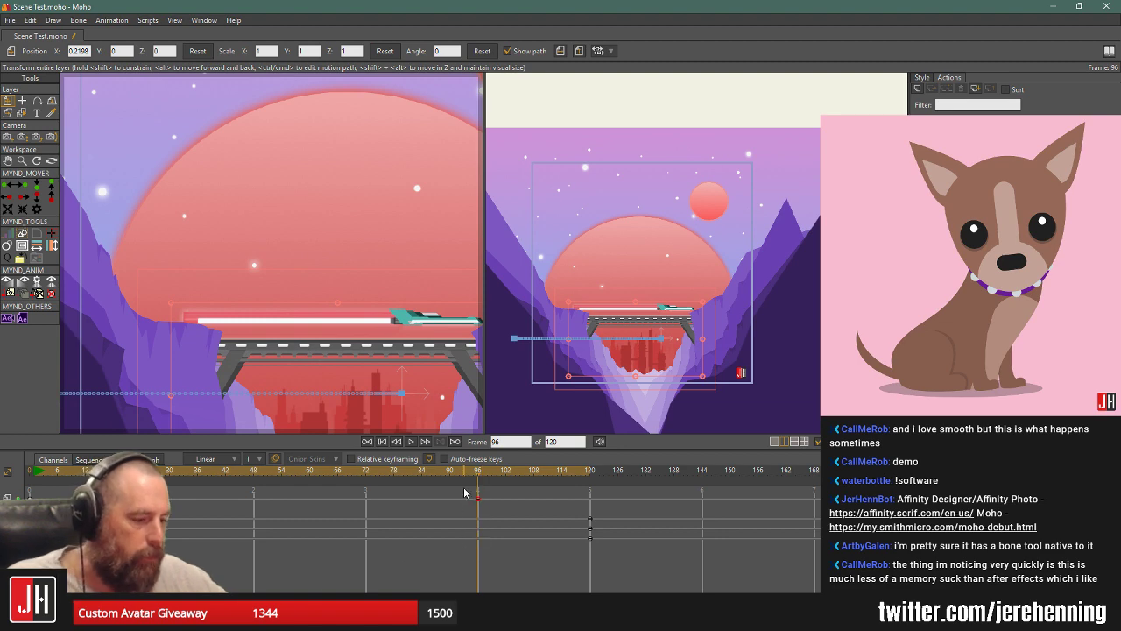
pyautogui.press('Delete')
pyautogui.scroll(-3, 317, 361)
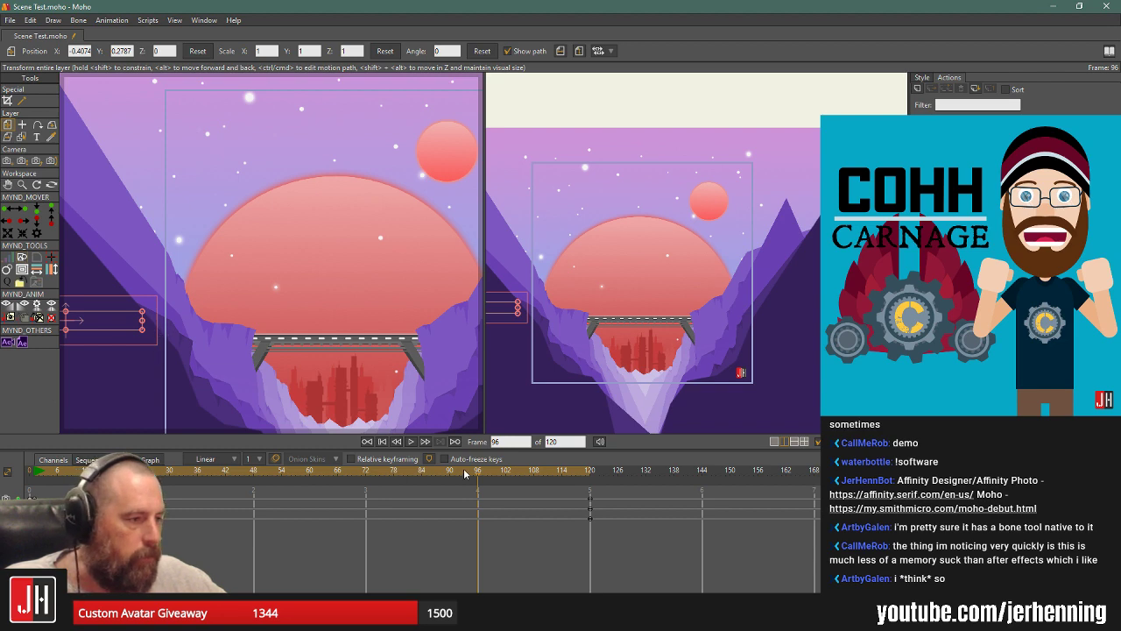
# At frame 0, inspect the ship's layers behind the canyon's left wall with the area outside the camera frame dimmed.
pyautogui.click(382, 441)
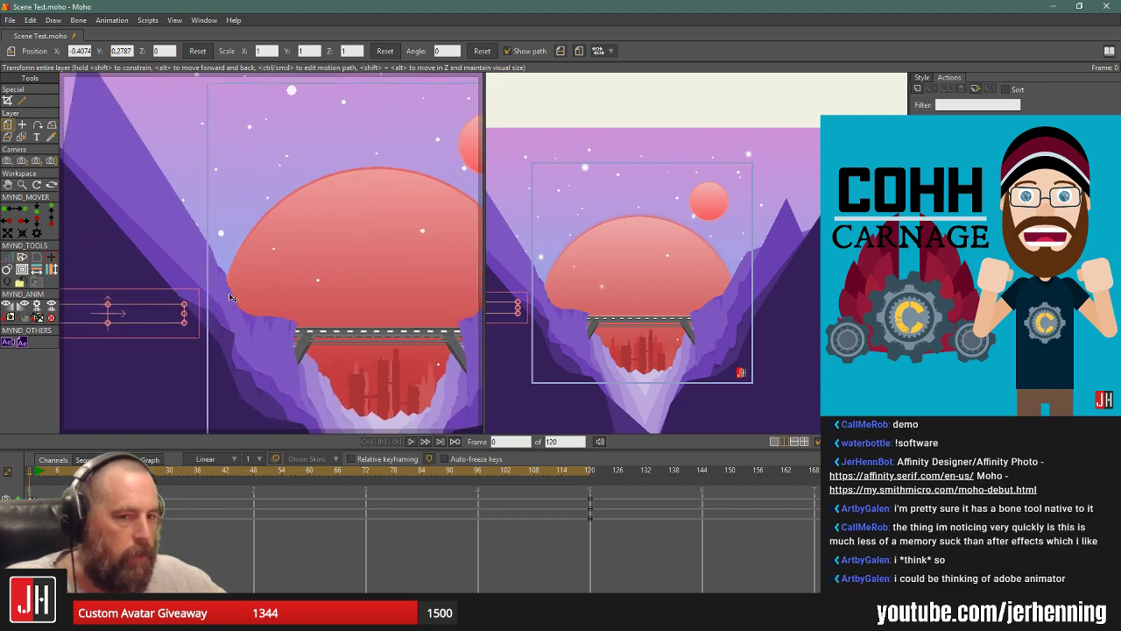
pyautogui.moveTo(344, 298); pyautogui.dragTo(361, 299)
pyautogui.scroll(3, 231, 316)
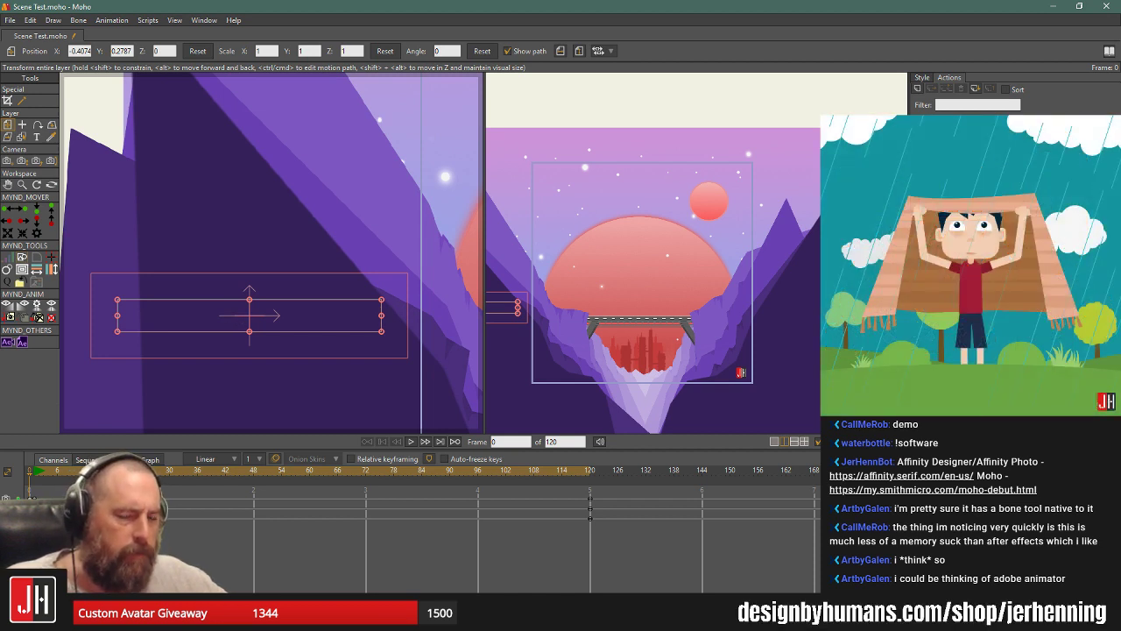
pyautogui.hotkey('ctrl', 'm')
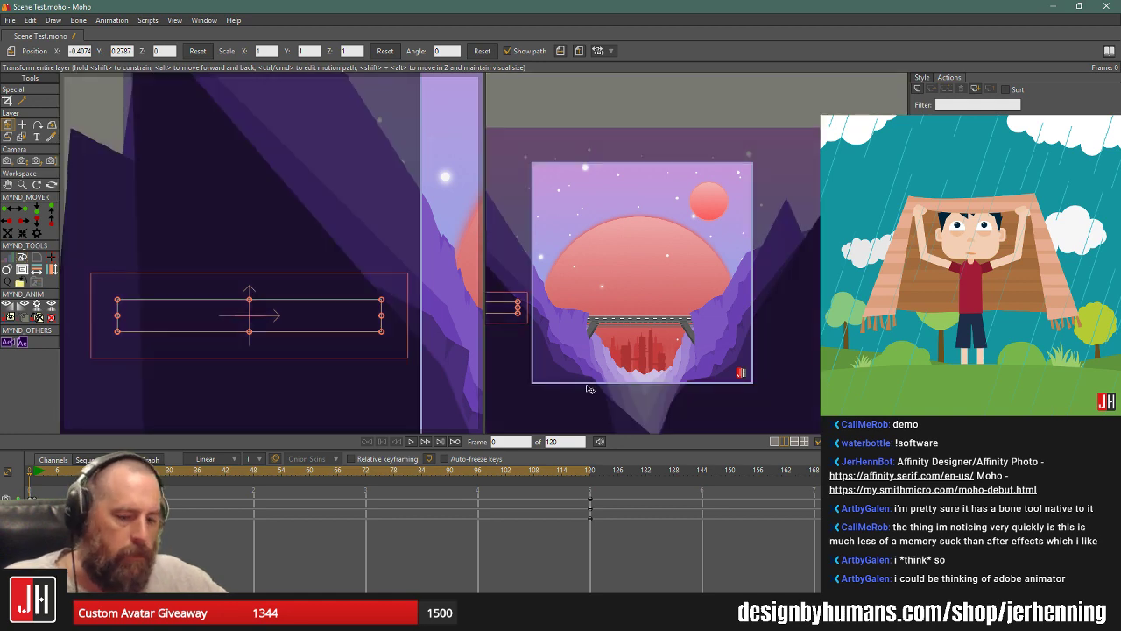
pyautogui.press('Up')
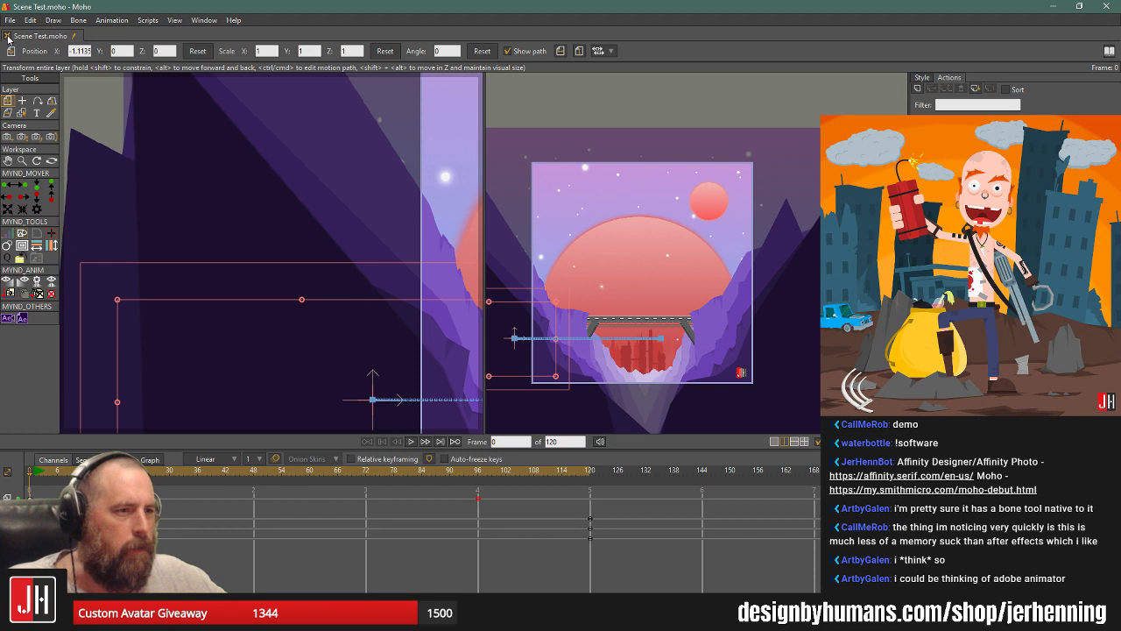
# Close Scene Test.moho without saving the changes and reopen it from the Testing folder.
pyautogui.click(7, 36)
pyautogui.click(608, 241)
pyautogui.click(12, 20)
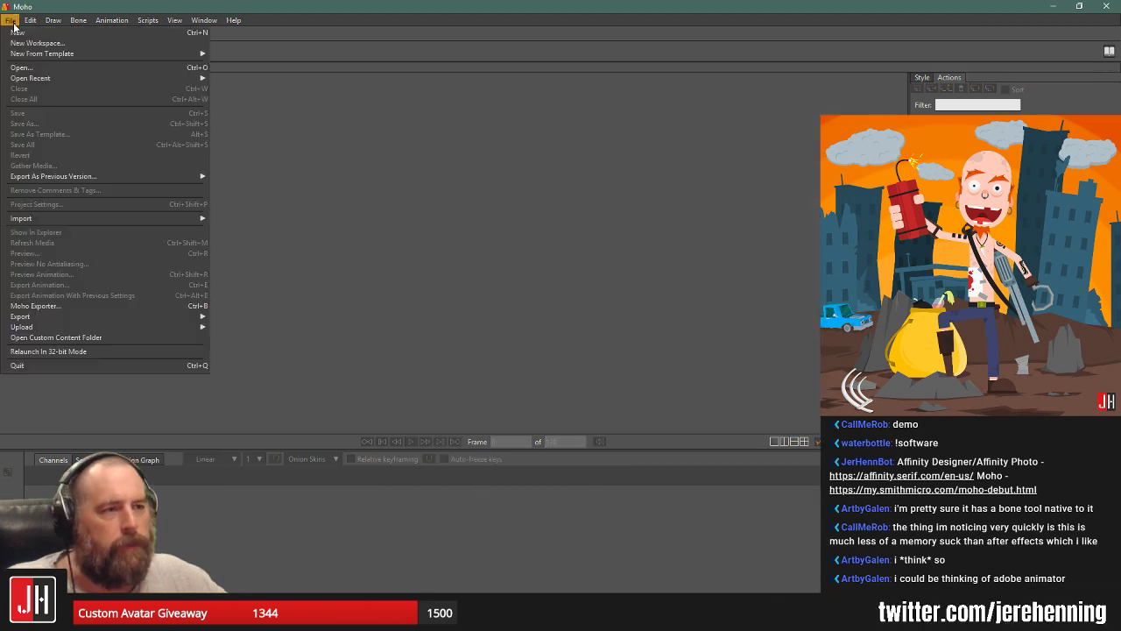
pyautogui.click(32, 69)
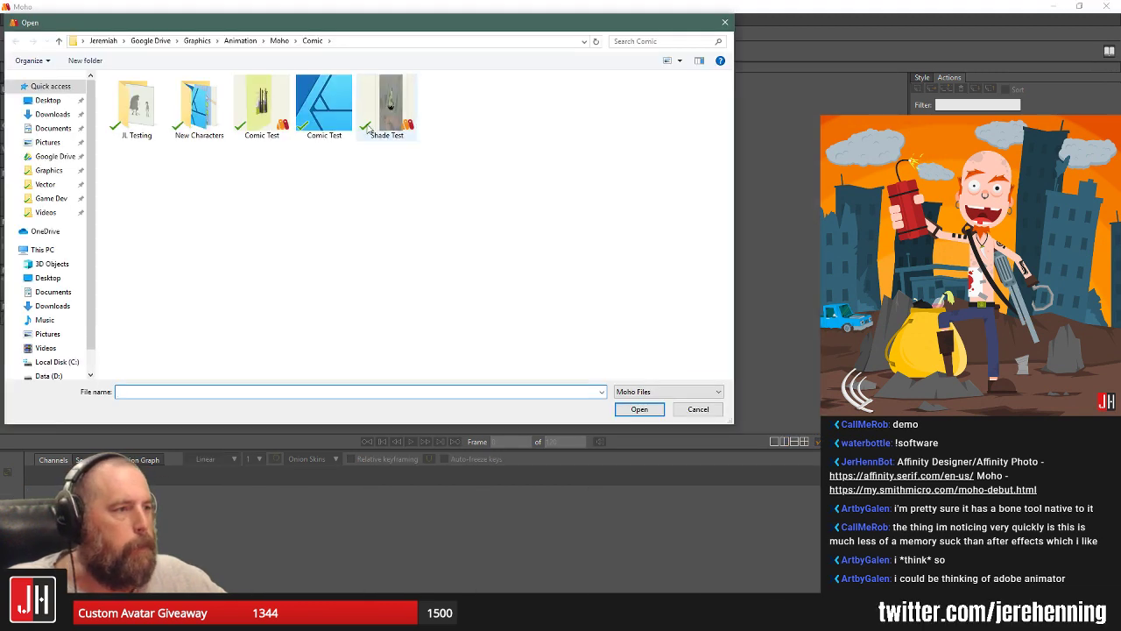
pyautogui.click(280, 40)
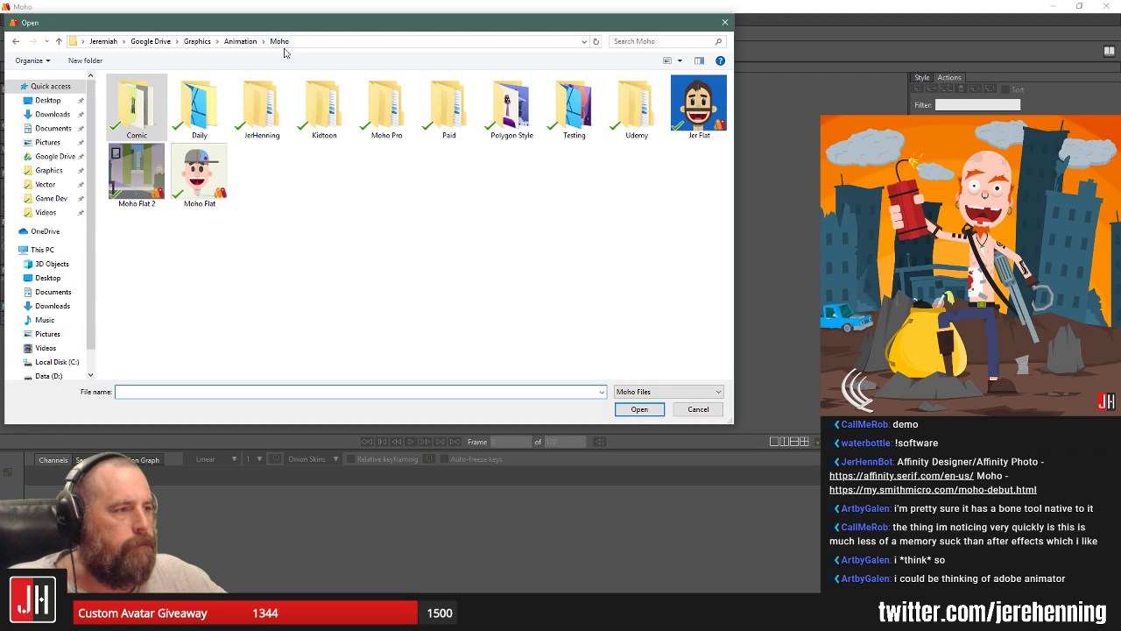
pyautogui.doubleClick(561, 121)
pyautogui.doubleClick(336, 110)
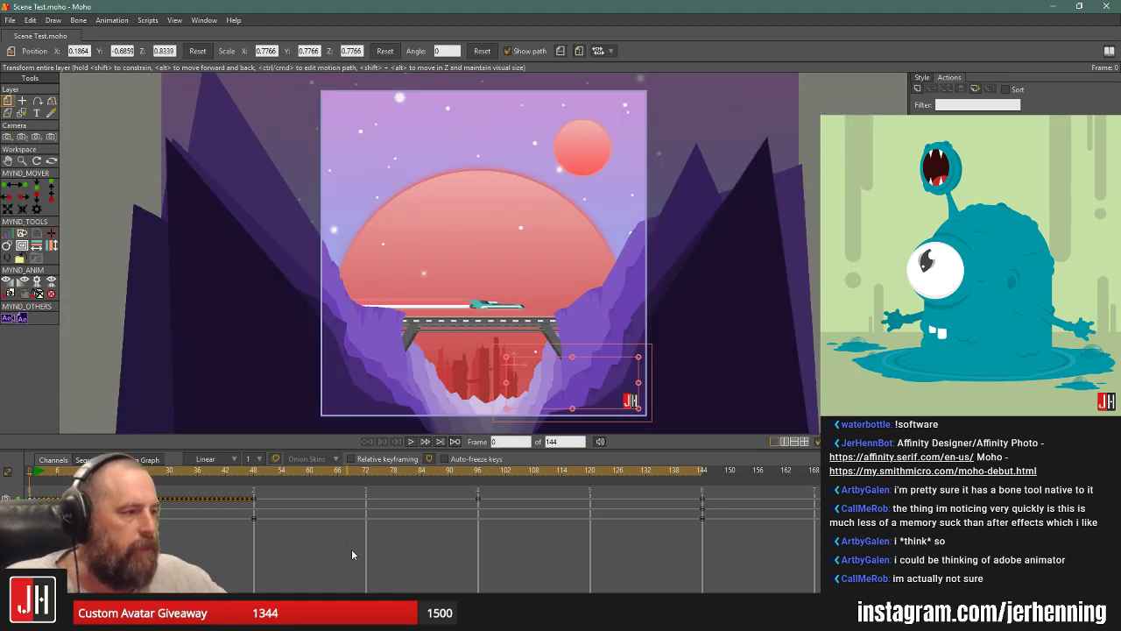
# Delete the keyframes from after frame 0 to frame 48 and the one at frame 96, and play back the animation.
pyautogui.moveTo(304, 550); pyautogui.dragTo(39, 495)
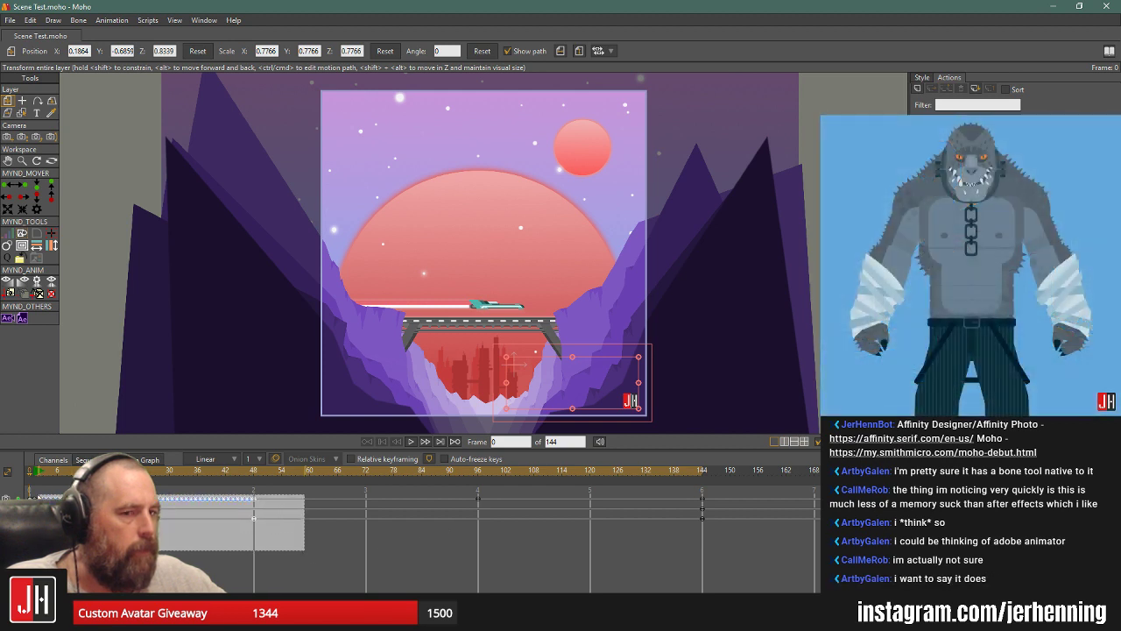
pyautogui.moveTo(35, 494); pyautogui.dragTo(35, 494)
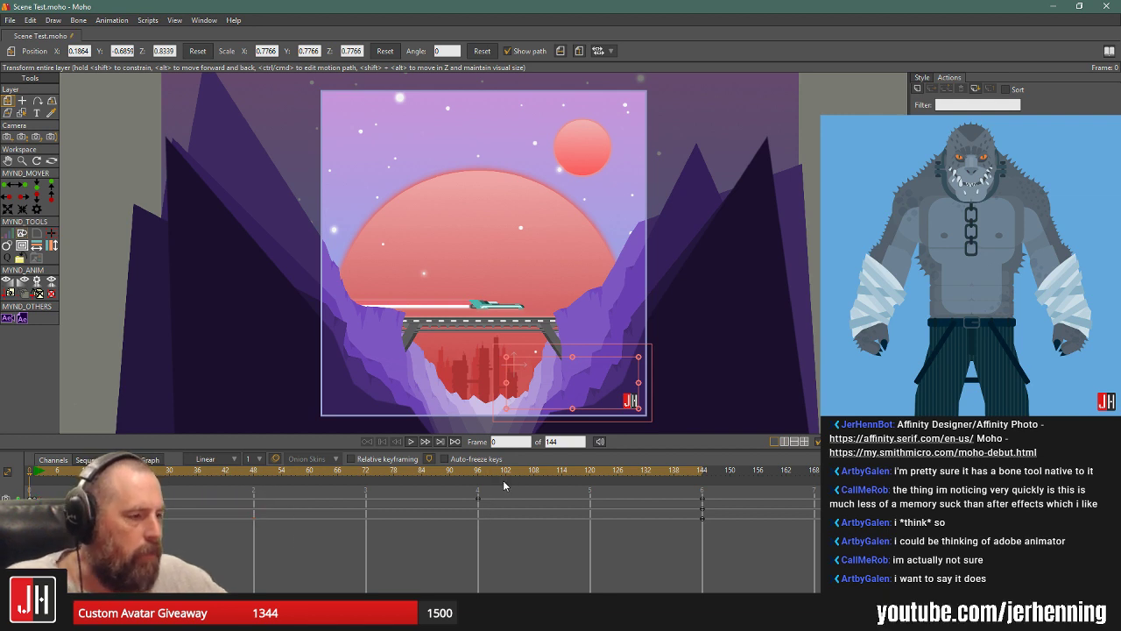
pyautogui.moveTo(707, 504); pyautogui.dragTo(701, 488)
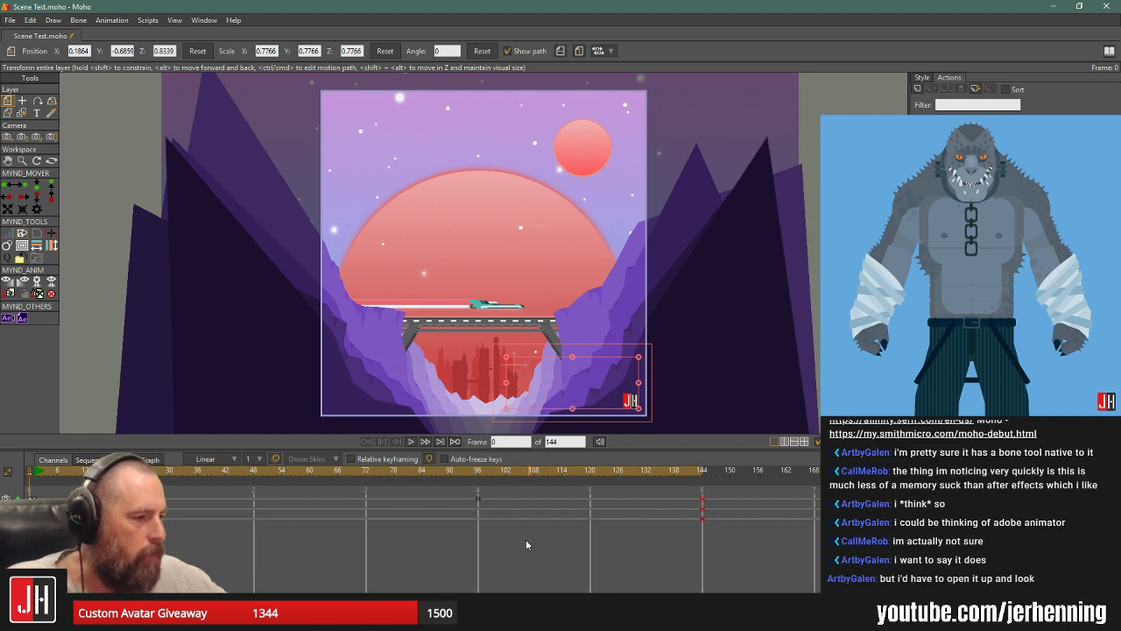
pyautogui.moveTo(524, 541); pyautogui.dragTo(453, 487)
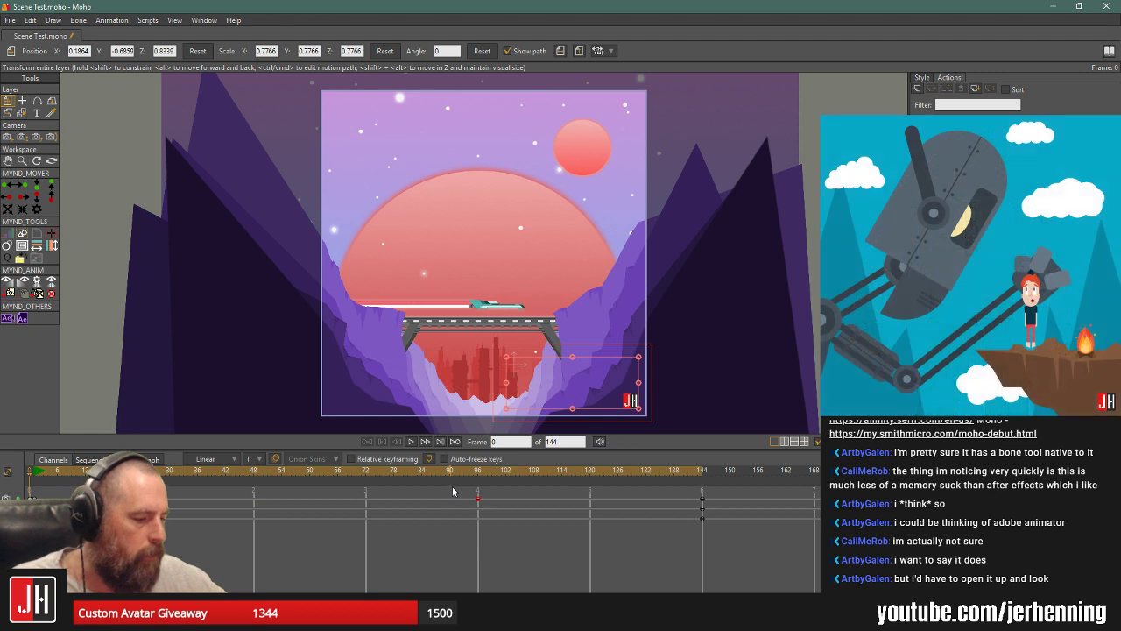
pyautogui.click(413, 442)
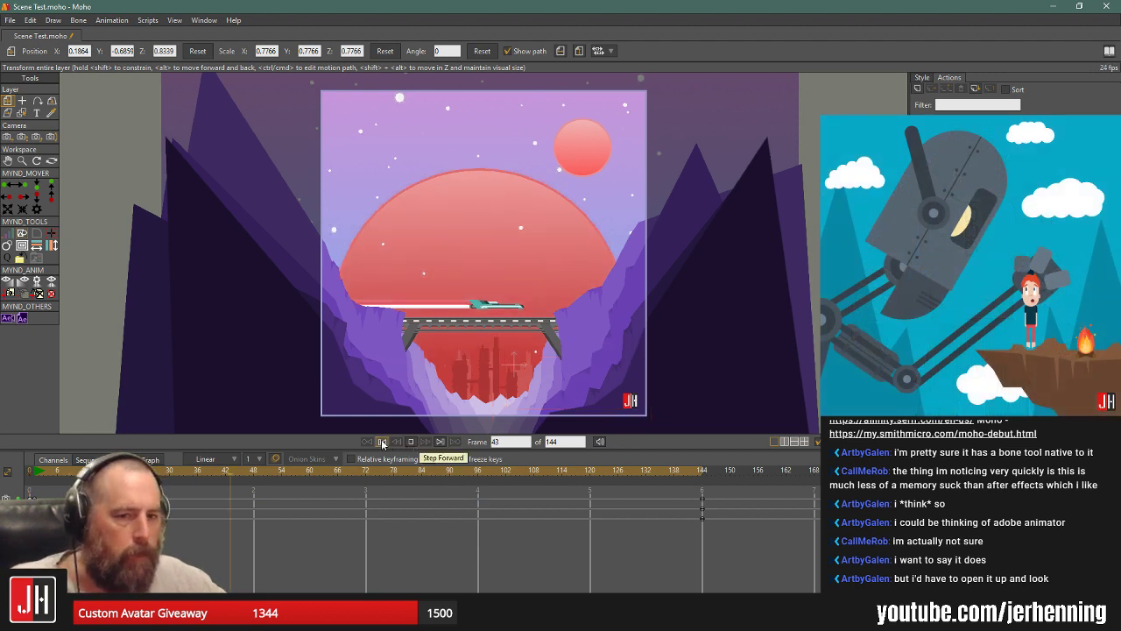
pyautogui.click(382, 443)
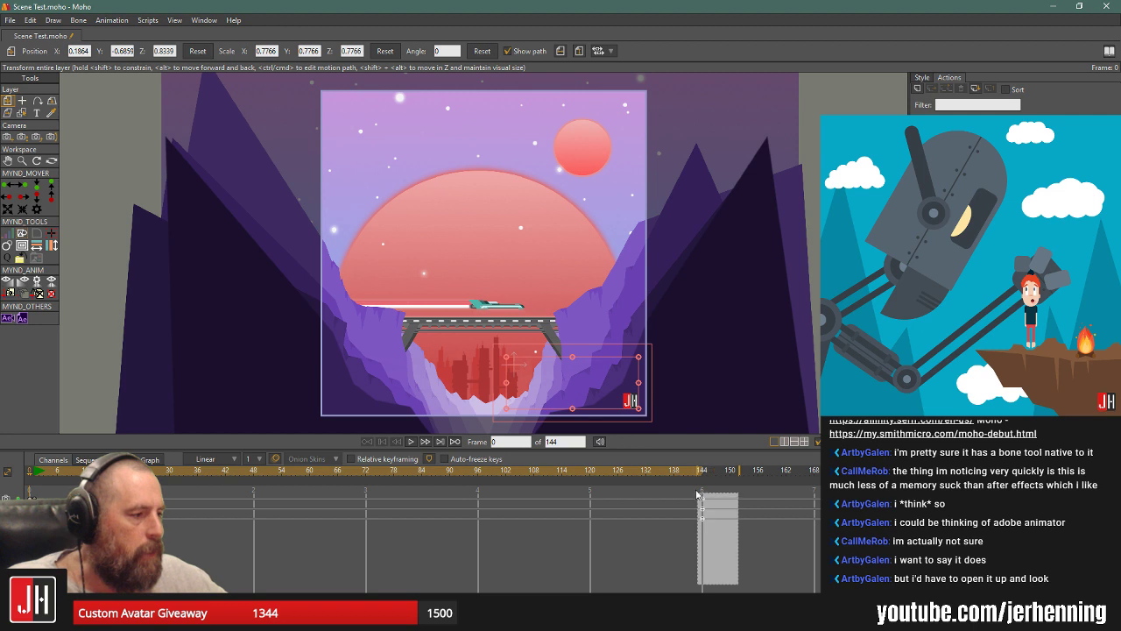
# Move the closing keyframes from frame 144 to frame 120 and set the animation's end frame to 120.
pyautogui.moveTo(702, 500); pyautogui.dragTo(673, 501)
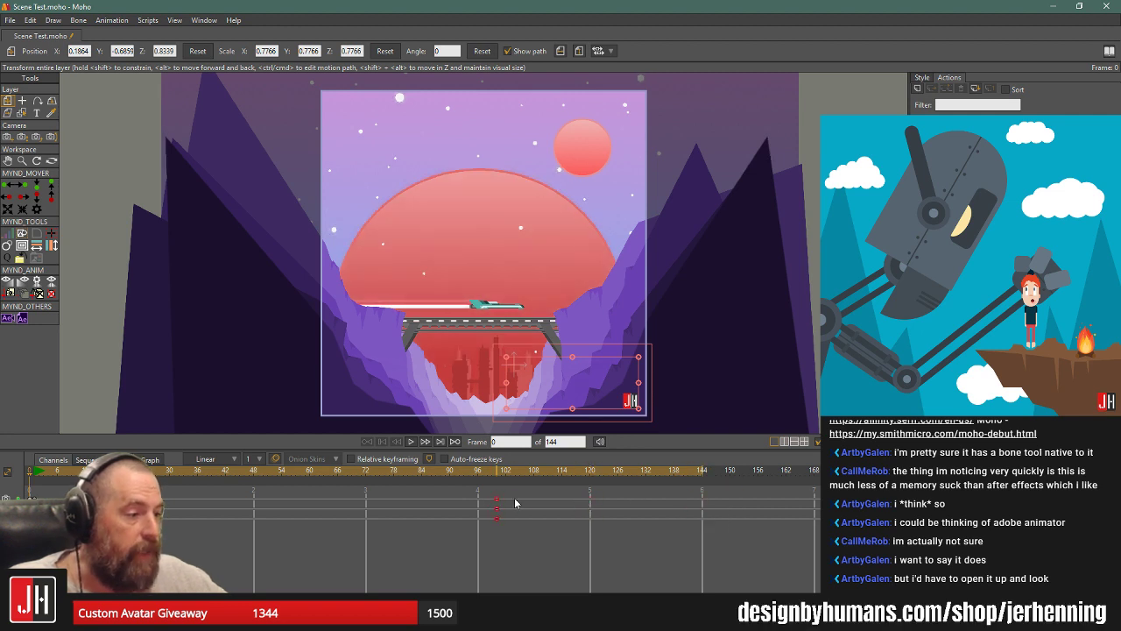
pyautogui.moveTo(586, 501); pyautogui.dragTo(591, 501)
pyautogui.moveTo(580, 443); pyautogui.dragTo(468, 443)
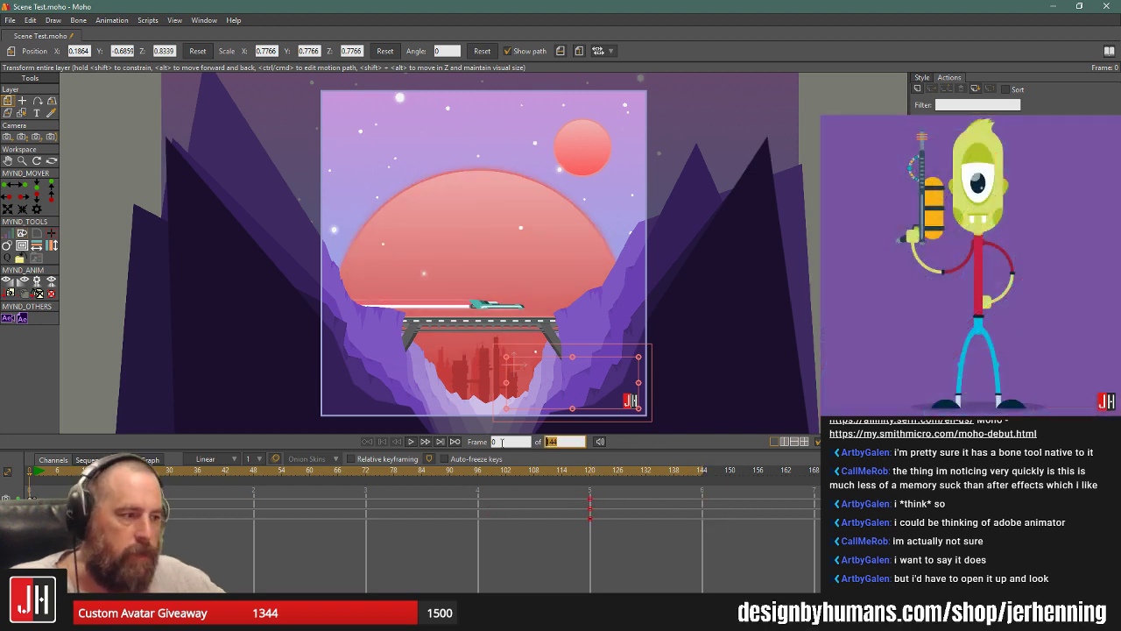
pyautogui.write('120')
pyautogui.press('Return')
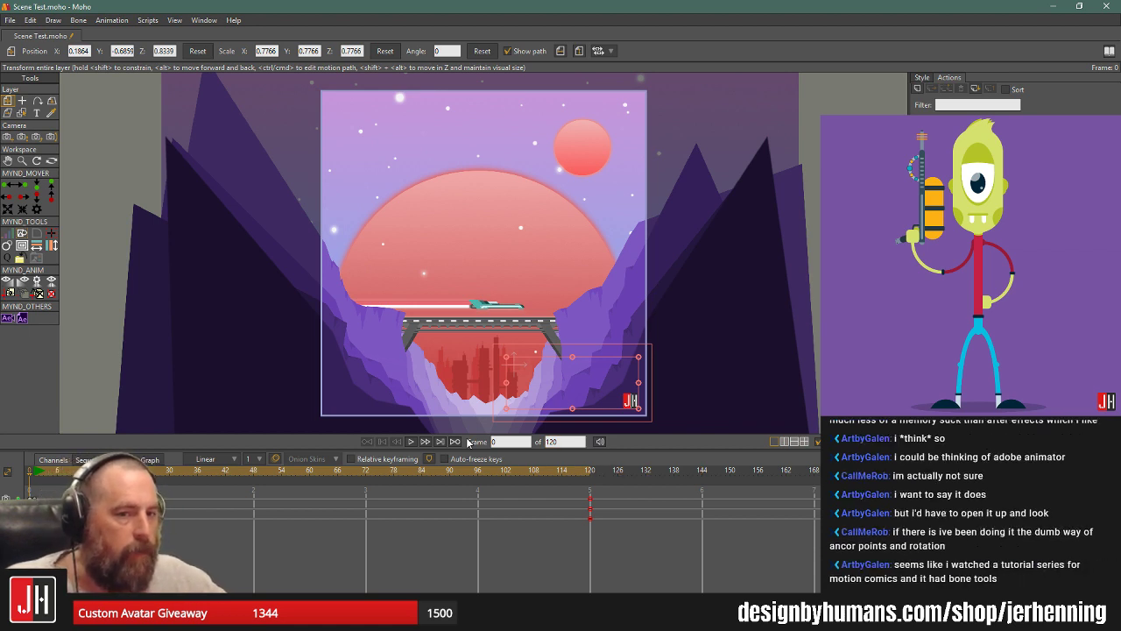
# Play back the 120-frame canyon animation, stop it midway and return to frame 0.
pyautogui.press('space')
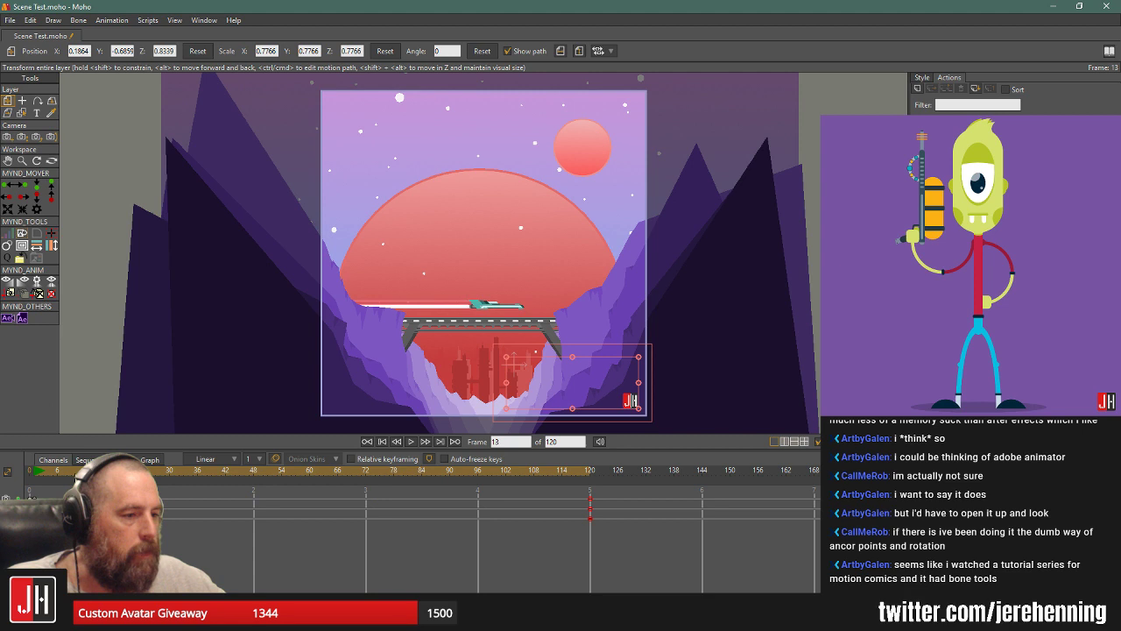
pyautogui.moveTo(43, 482); pyautogui.dragTo(72, 482)
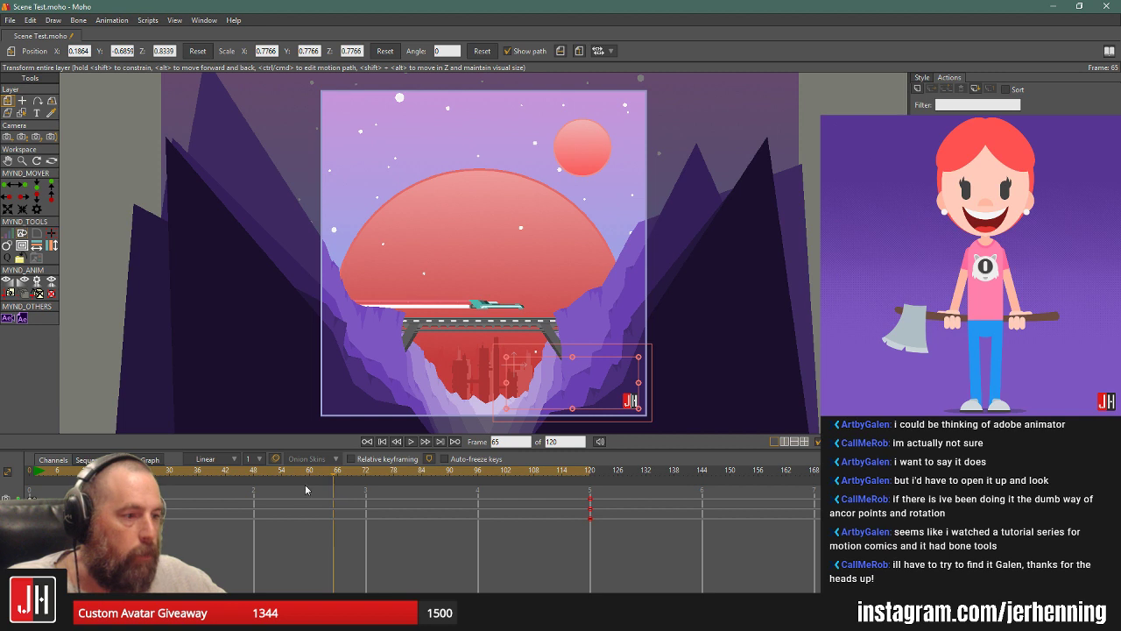
pyautogui.click(30, 488)
pyautogui.click(31, 486)
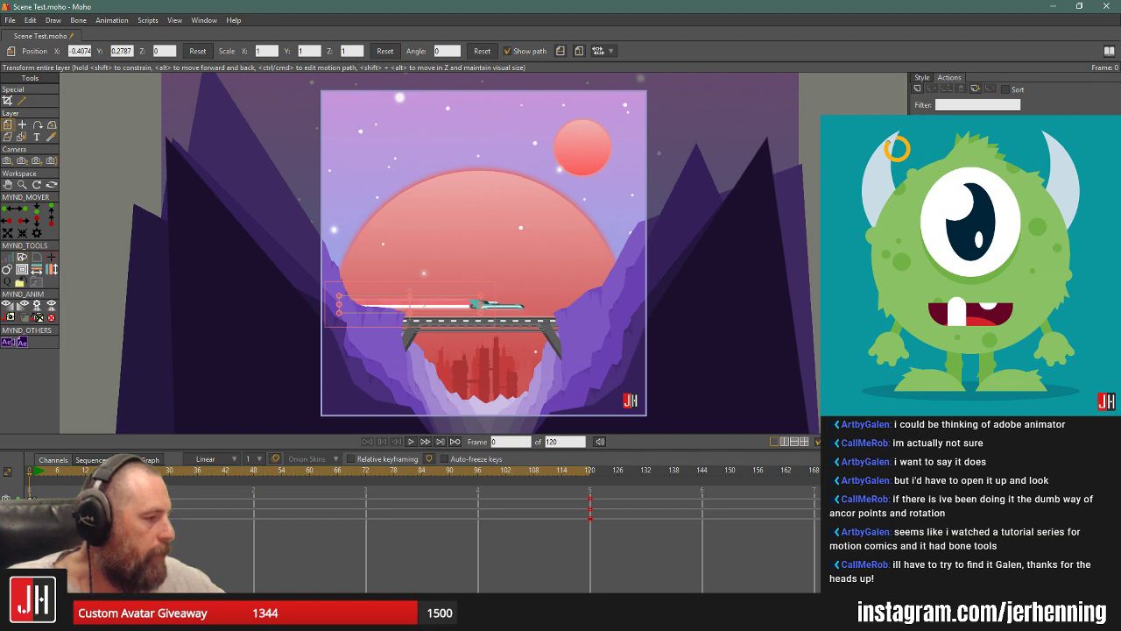
# At frame 0, shift the ship's trail layer farther left and move the whole ship behind the canyon's left wall, X about -1.05.
pyautogui.scroll(3, 398, 306)
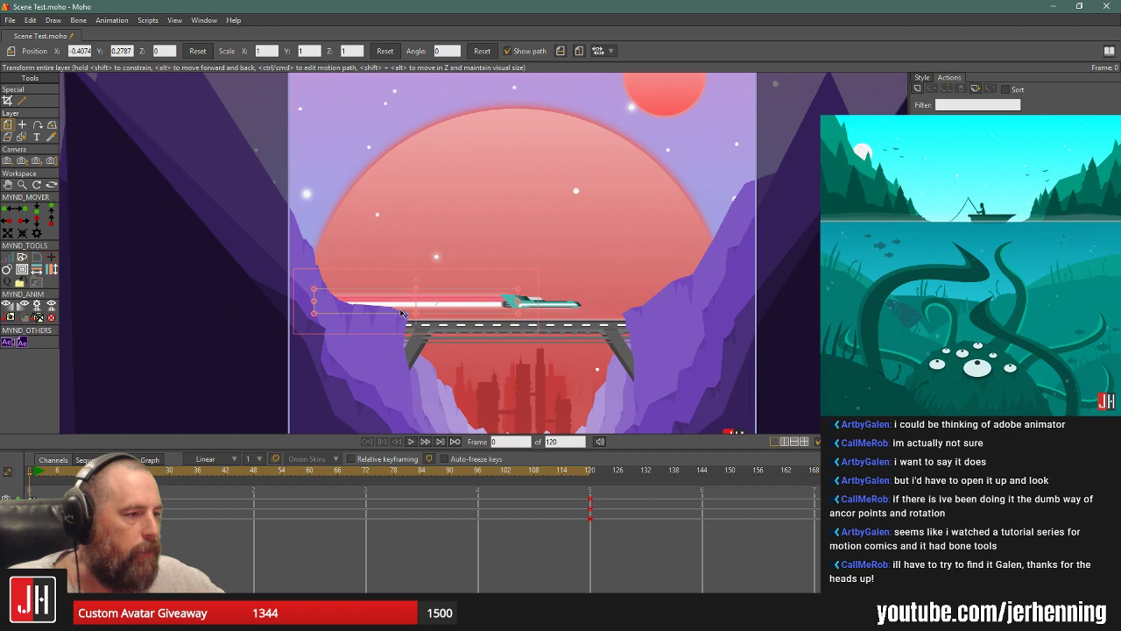
pyautogui.moveTo(459, 305); pyautogui.dragTo(345, 306)
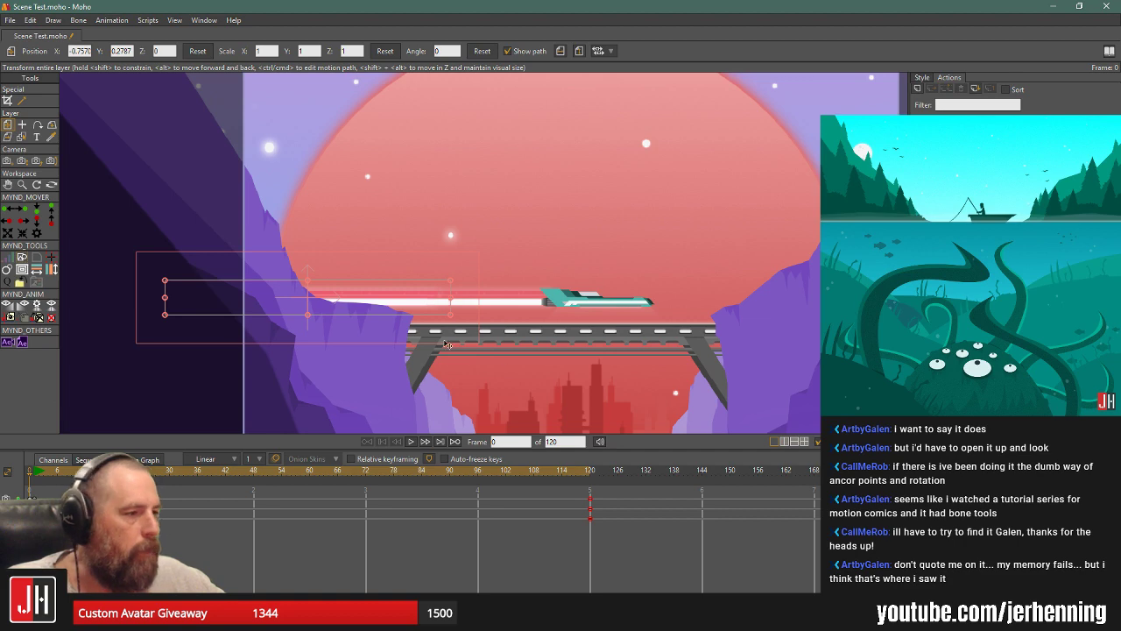
pyautogui.moveTo(396, 307)
pyautogui.mouseDown()
pyautogui.moveTo(326, 304)
pyautogui.moveTo(382, 304)
pyautogui.mouseUp()
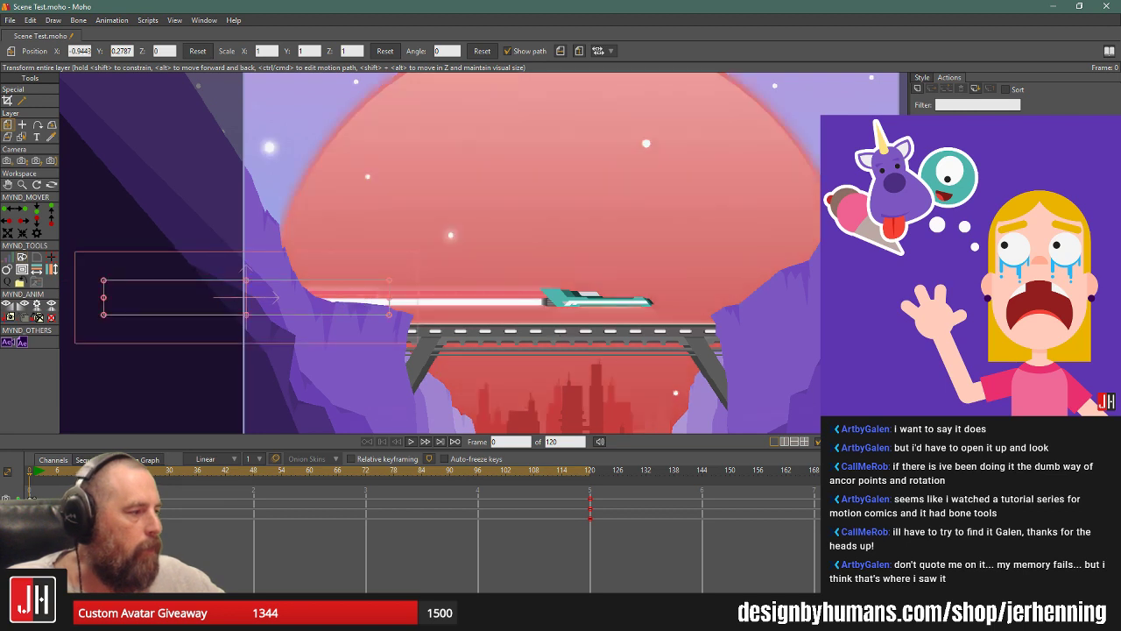
pyautogui.keyDown('ctrl'); pyautogui.keyDown('alt'); pyautogui.click(475, 320); pyautogui.keyUp('alt'); pyautogui.keyUp('ctrl')
pyautogui.moveTo(476, 320); pyautogui.dragTo(565, 319)
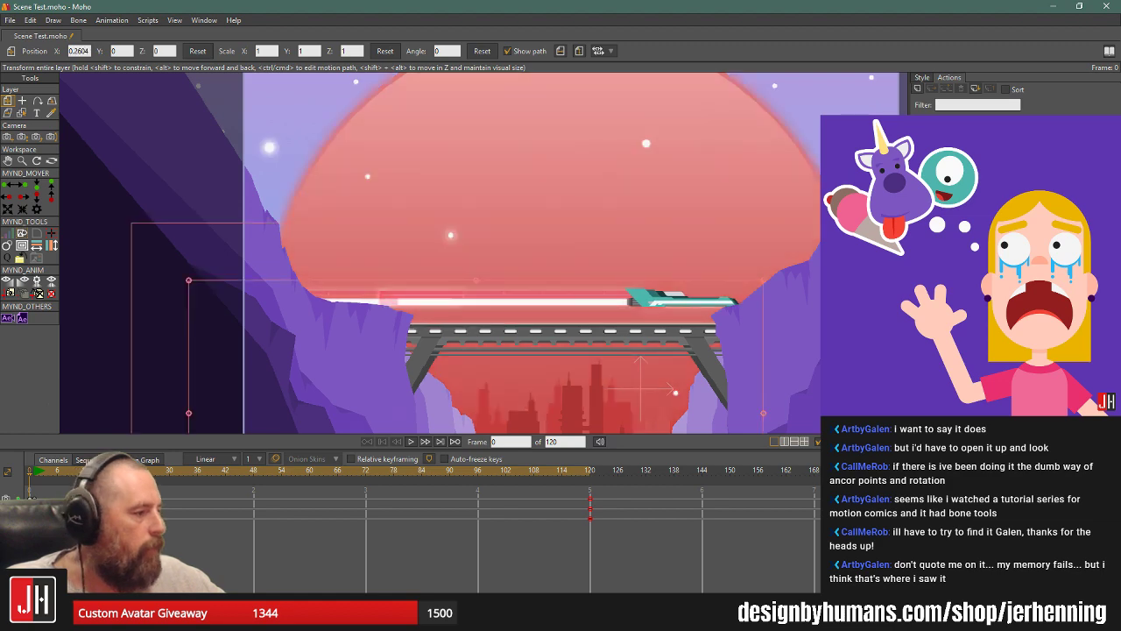
pyautogui.keyDown('ctrl'); pyautogui.keyDown('alt'); pyautogui.click(351, 302); pyautogui.keyUp('alt'); pyautogui.keyUp('ctrl')
pyautogui.moveTo(352, 301); pyautogui.dragTo(410, 306)
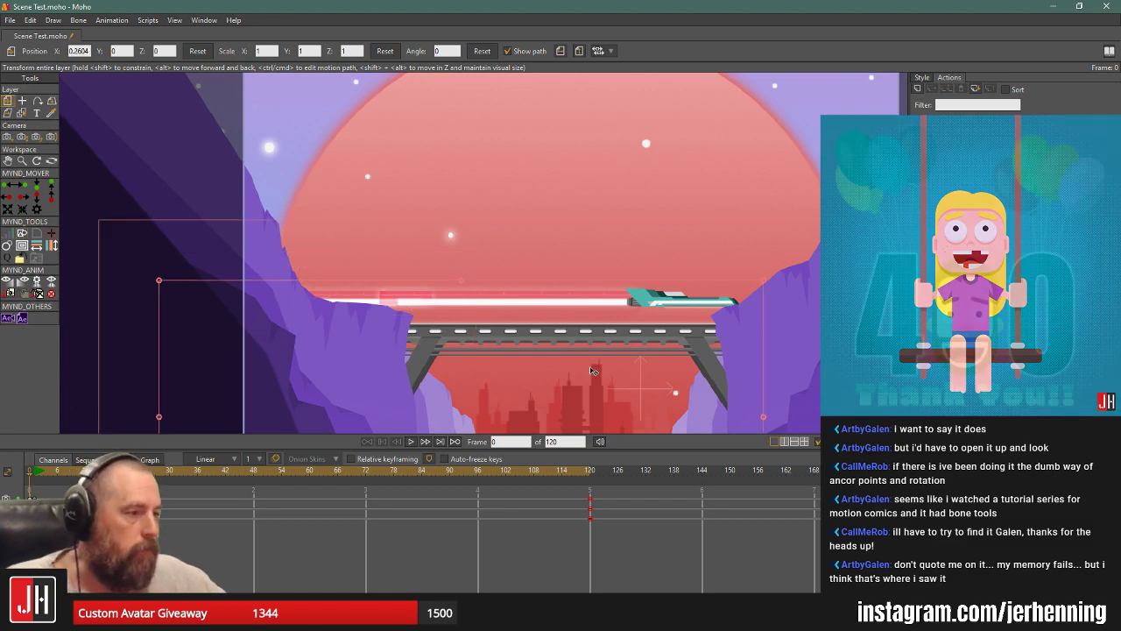
pyautogui.moveTo(636, 306); pyautogui.dragTo(210, 310)
pyautogui.scroll(-2, 291, 336)
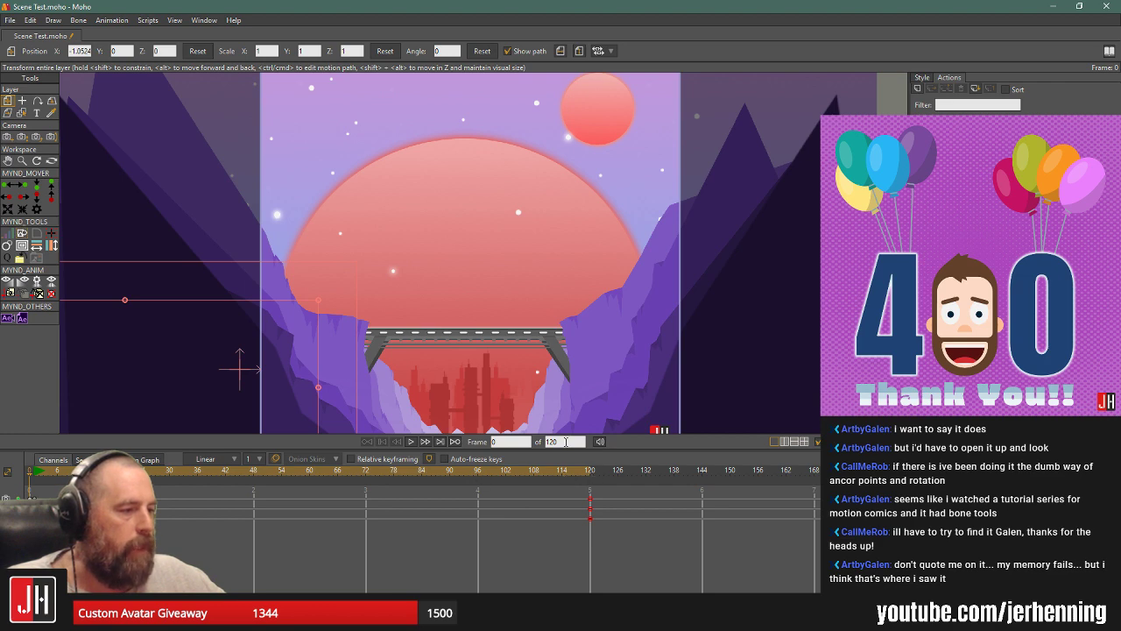
# Set the animation's end frame to 96 and move the closing keyframes from frame 120 to frame 96.
pyautogui.write('96')
pyautogui.press('Return')
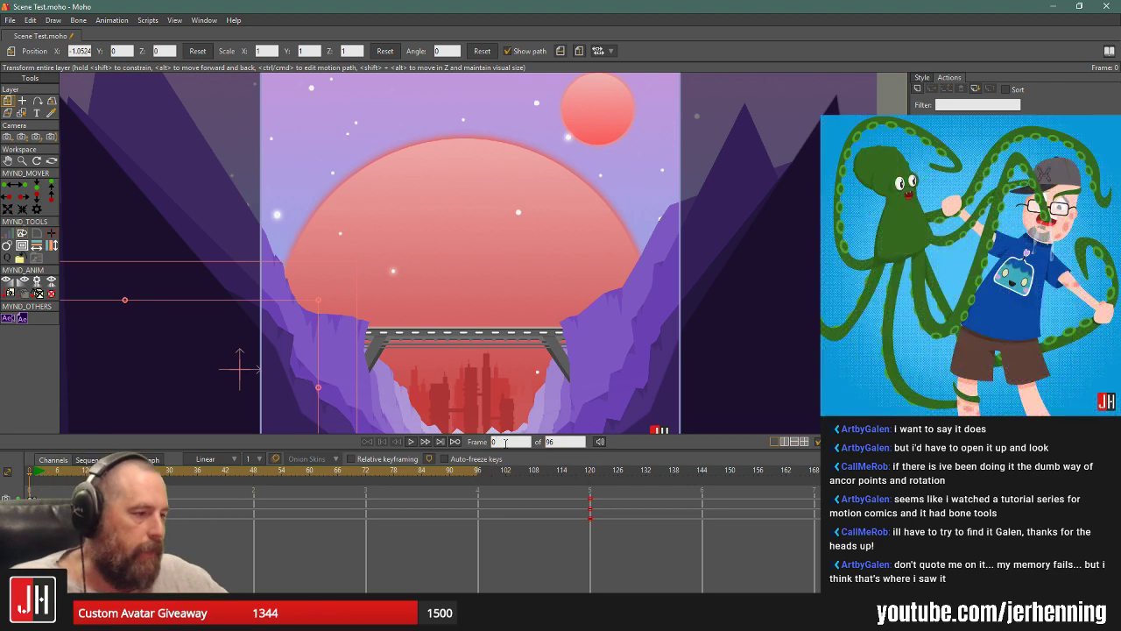
pyautogui.moveTo(622, 546); pyautogui.dragTo(493, 504)
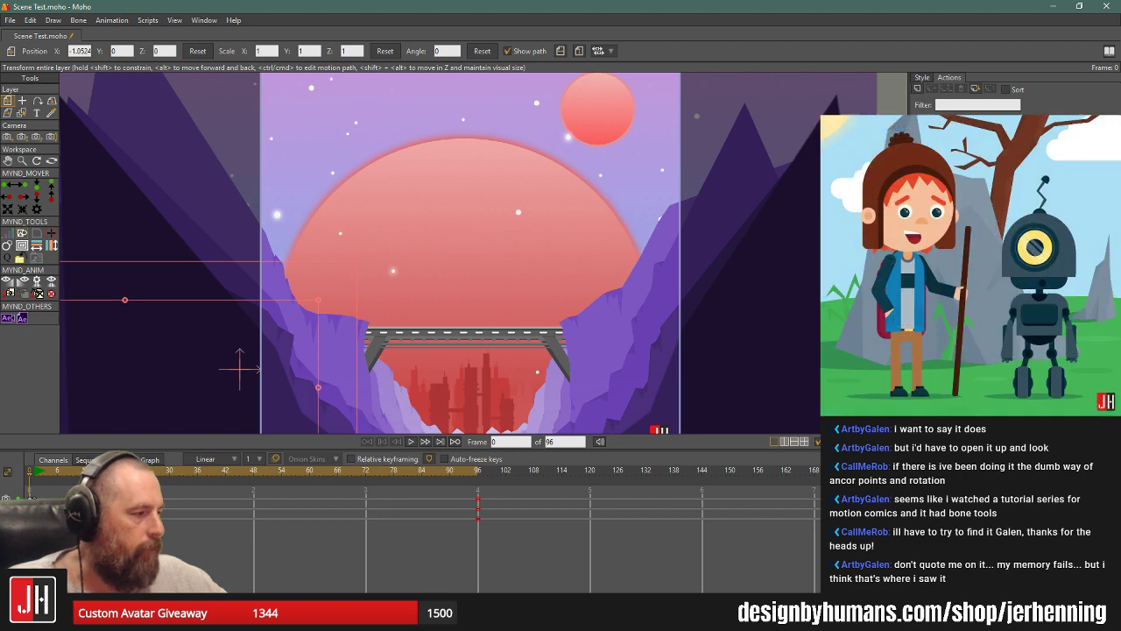
# Restore the ship's trail layer to X -0.4074 and select the whole ship layer again.
pyautogui.click(963, 263)
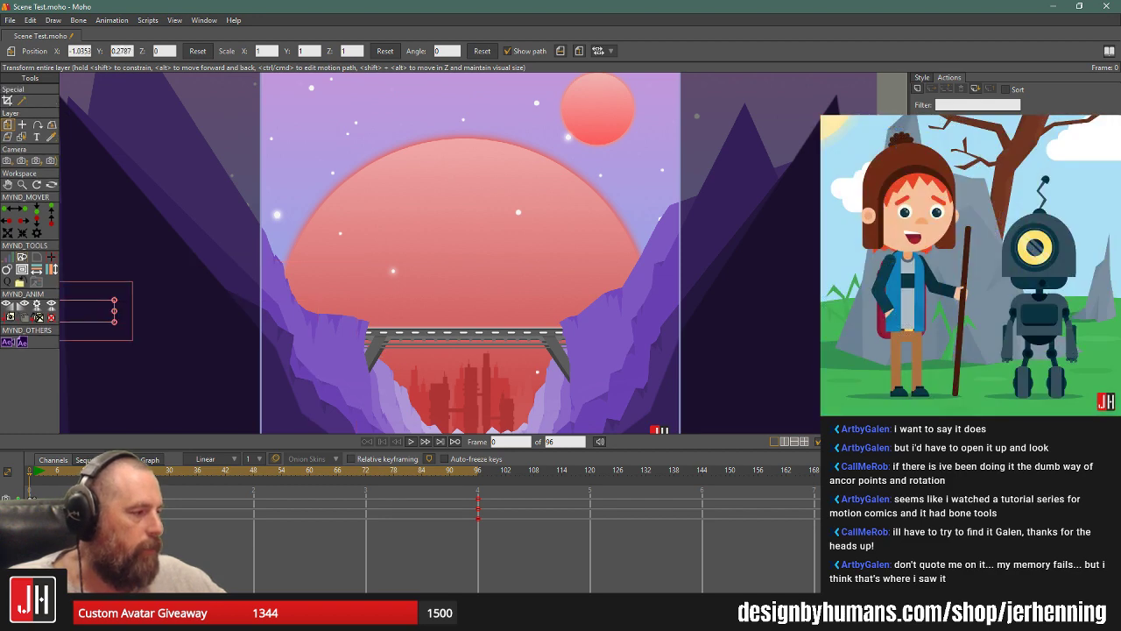
pyautogui.click(963, 263)
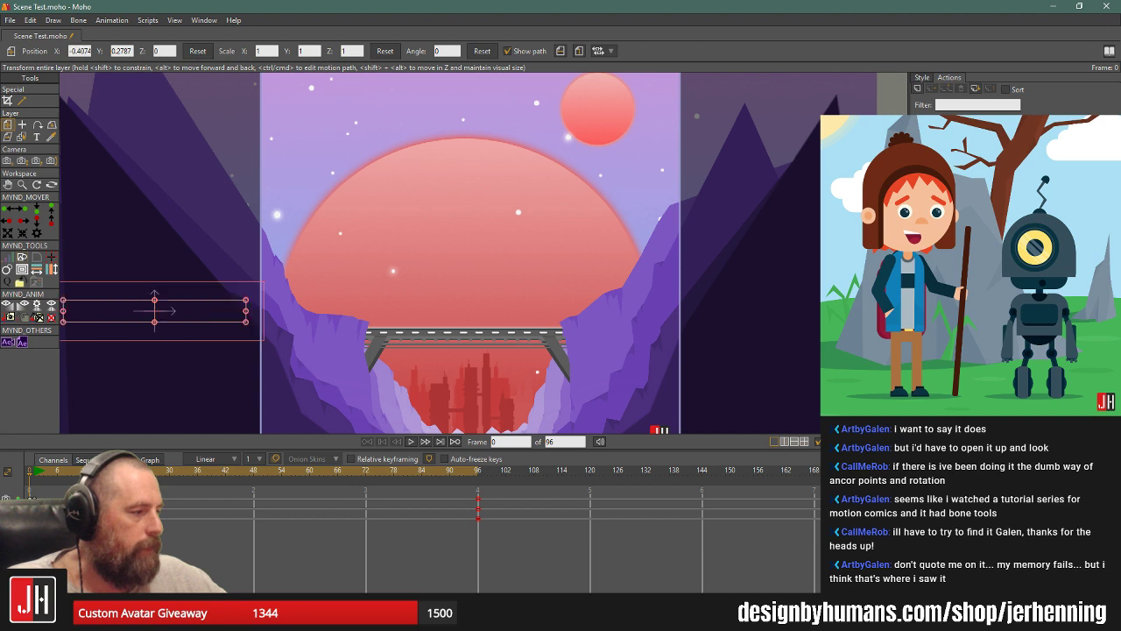
pyautogui.click(963, 280)
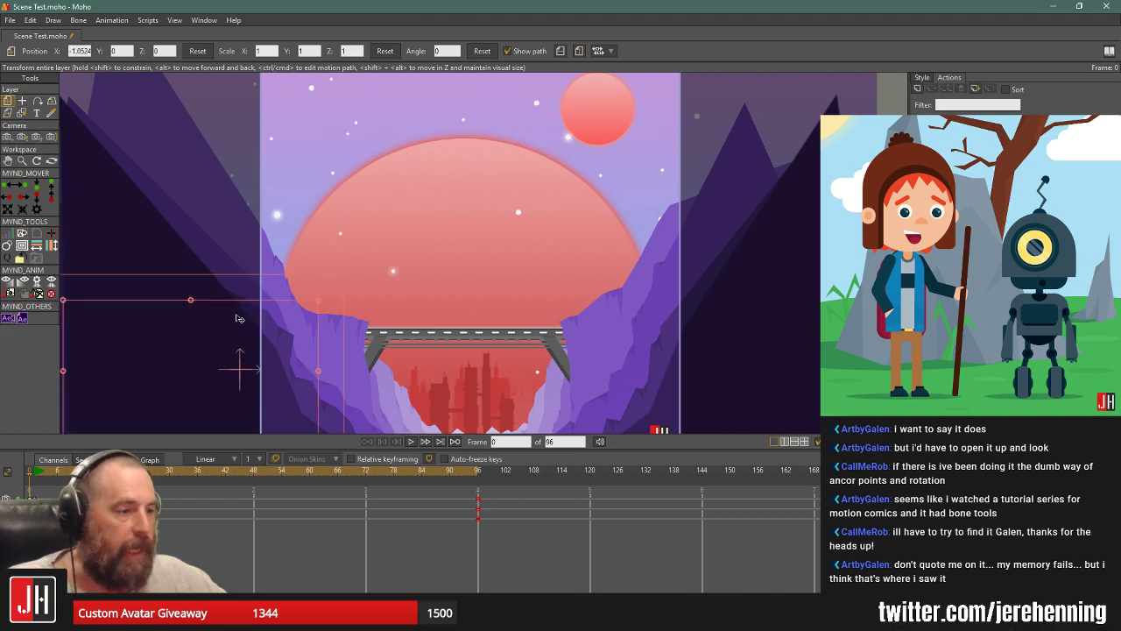
# Try placing the ship behind the canyon's right wall at frame 0, X about 1.43, and play back the animation.
pyautogui.moveTo(236, 318); pyautogui.dragTo(714, 328)
pyautogui.moveTo(613, 327)
pyautogui.mouseDown()
pyautogui.moveTo(663, 329)
pyautogui.moveTo(614, 330)
pyautogui.moveTo(642, 337)
pyautogui.mouseUp()
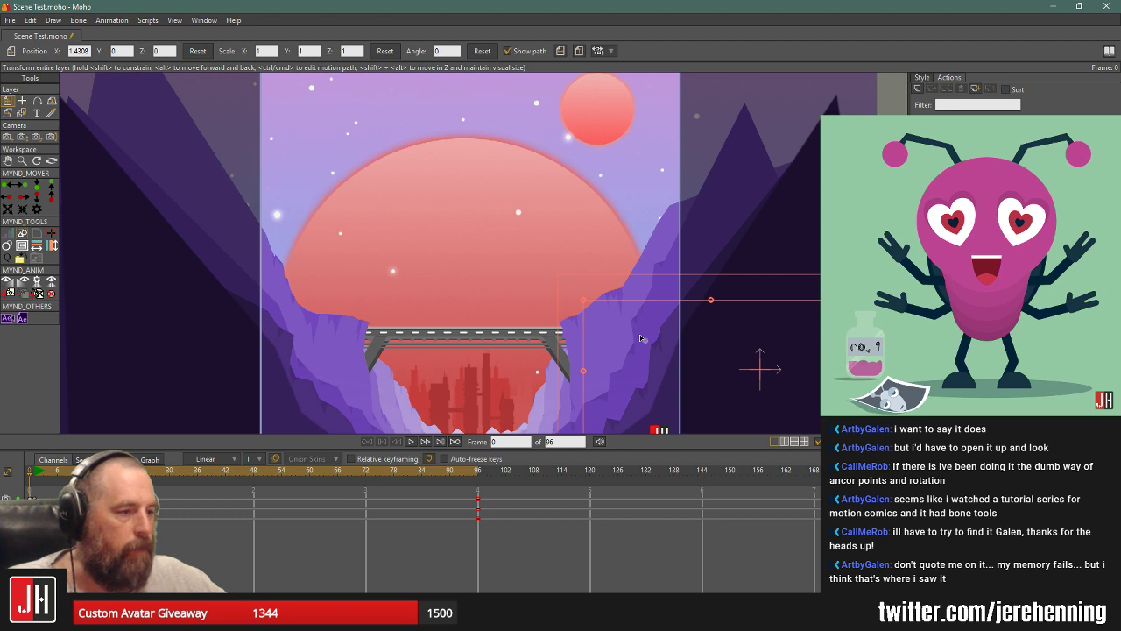
pyautogui.click(411, 441)
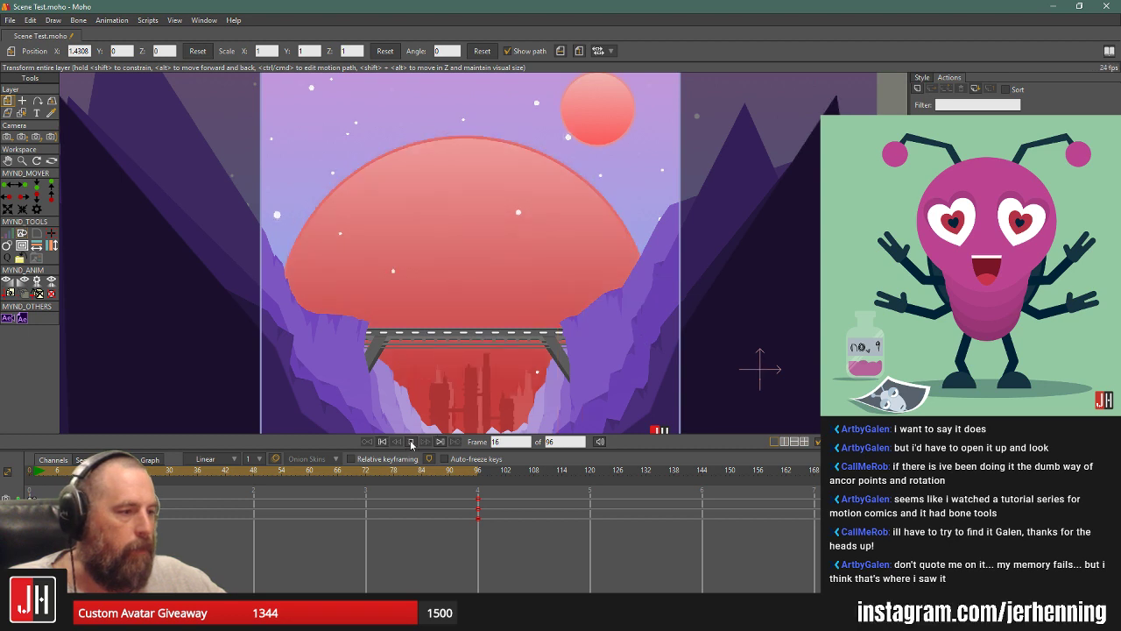
pyautogui.click(411, 442)
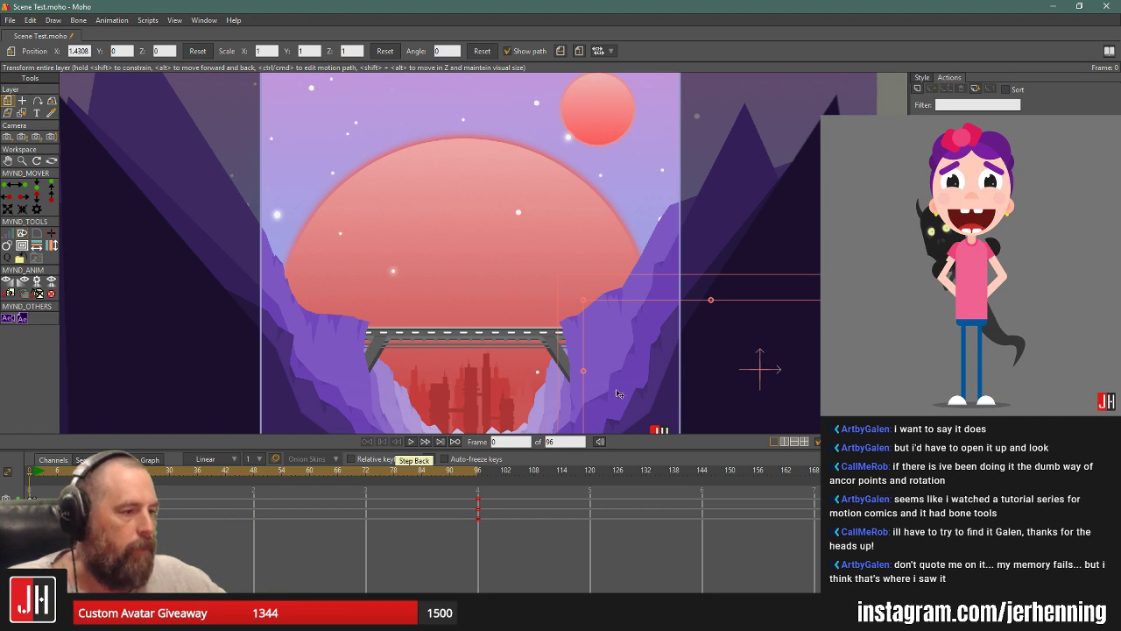
# Place the ship behind the left wall at frame 0 and behind the right wall at frame 96, X about 1.49, and play it back.
pyautogui.moveTo(782, 356); pyautogui.dragTo(253, 337)
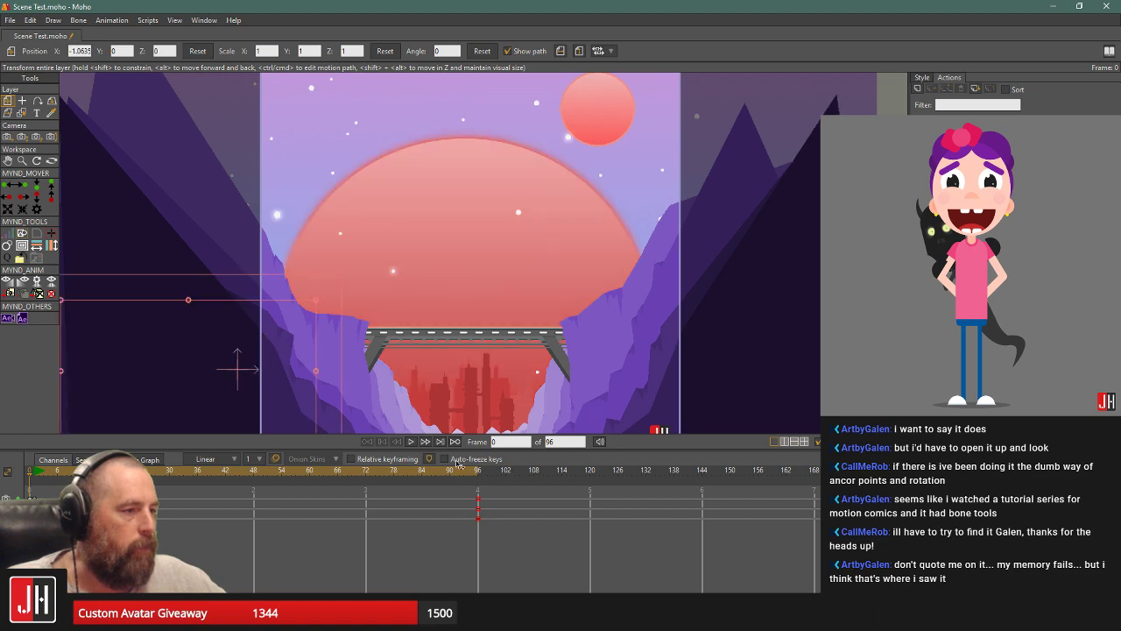
pyautogui.click(478, 476)
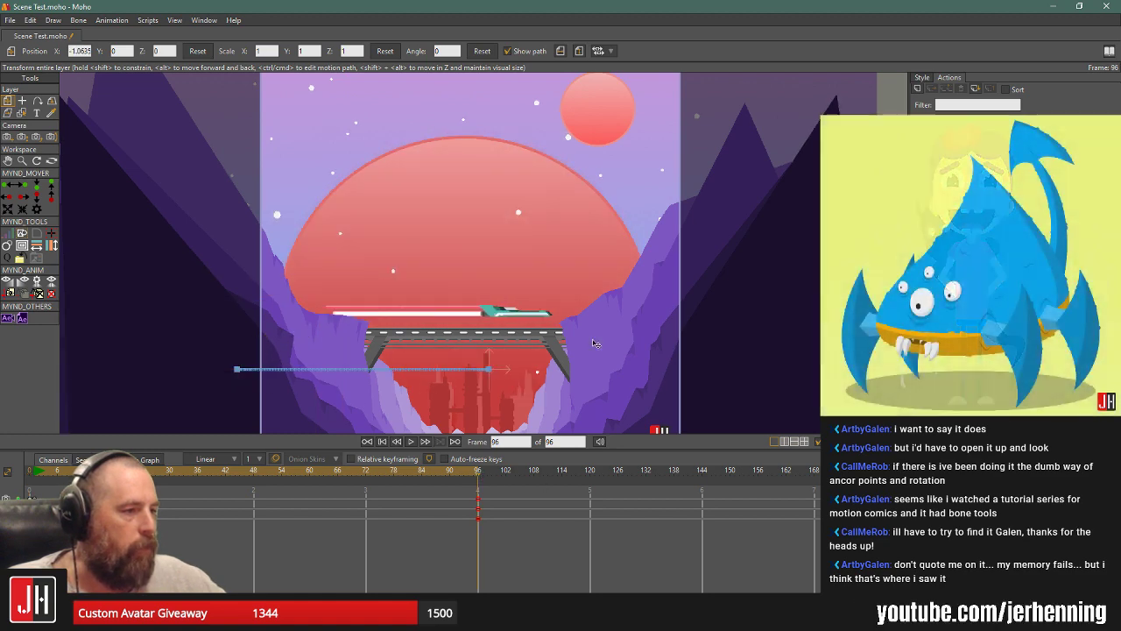
pyautogui.moveTo(787, 350); pyautogui.dragTo(829, 350)
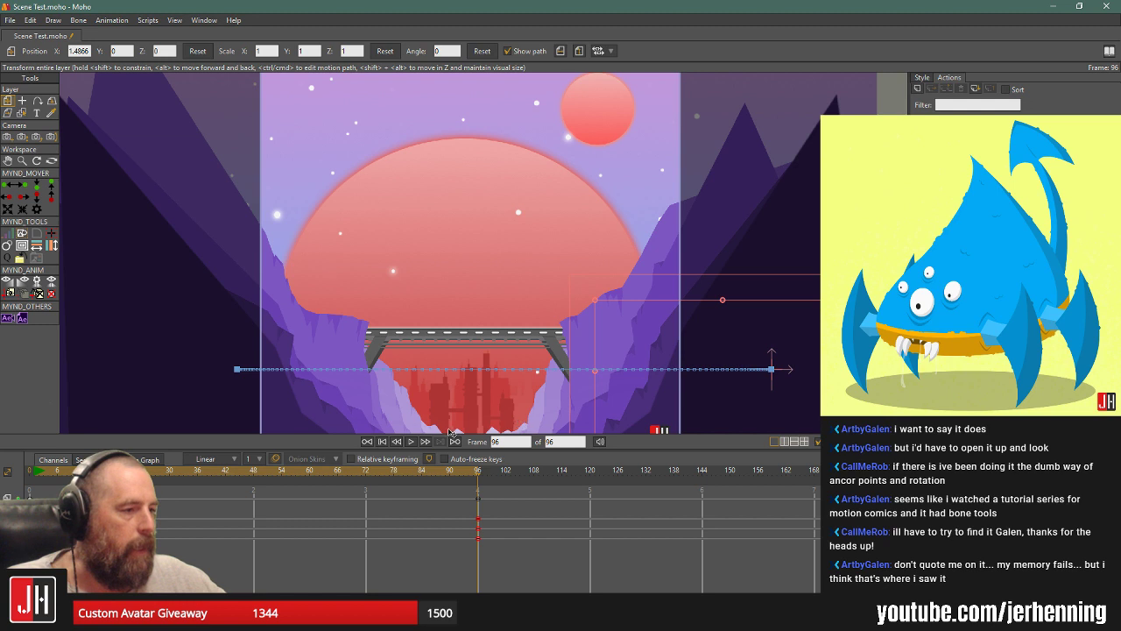
pyautogui.click(410, 441)
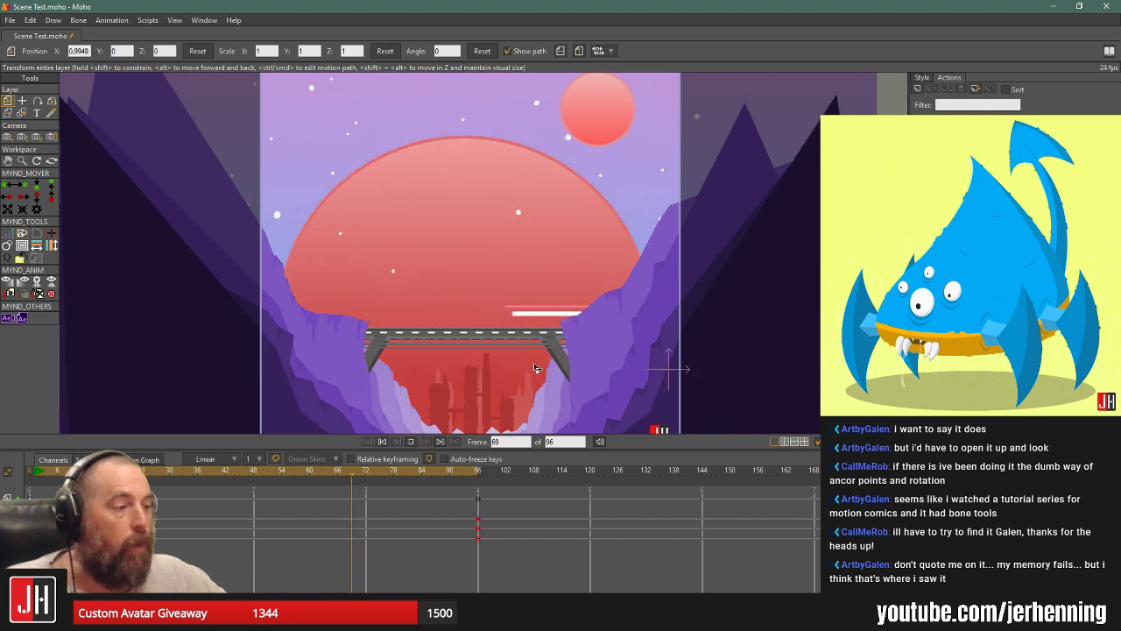
pyautogui.click(382, 441)
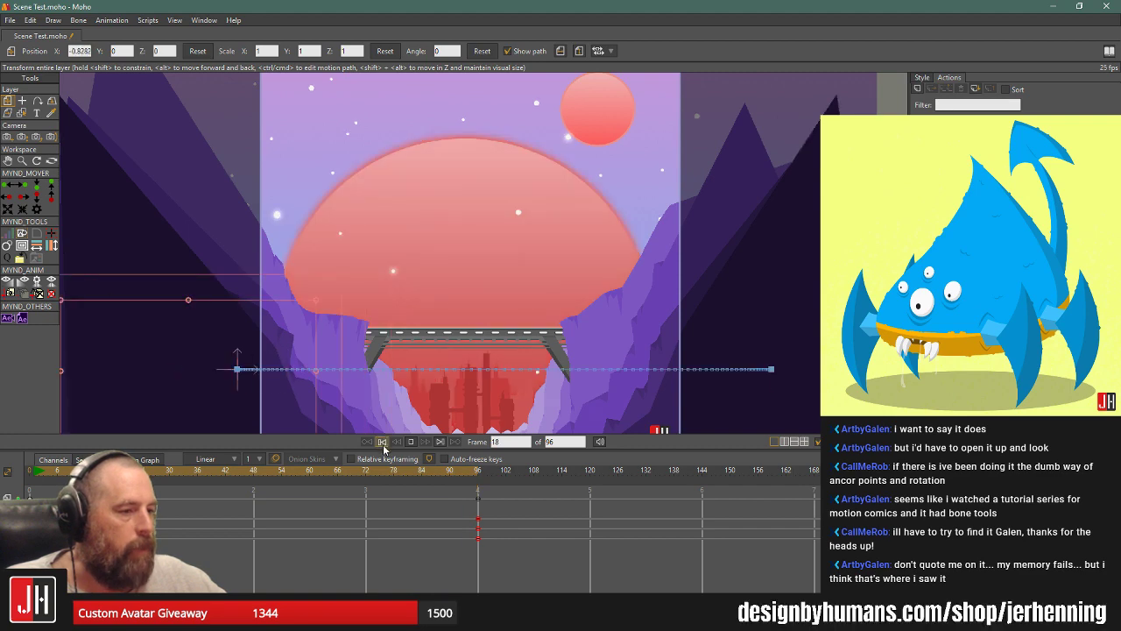
# Extend the ship's flight path to X about -1.94 at frame 0 and about 2.64 at frame 96, and play it back.
pyautogui.moveTo(251, 346); pyautogui.dragTo(114, 344)
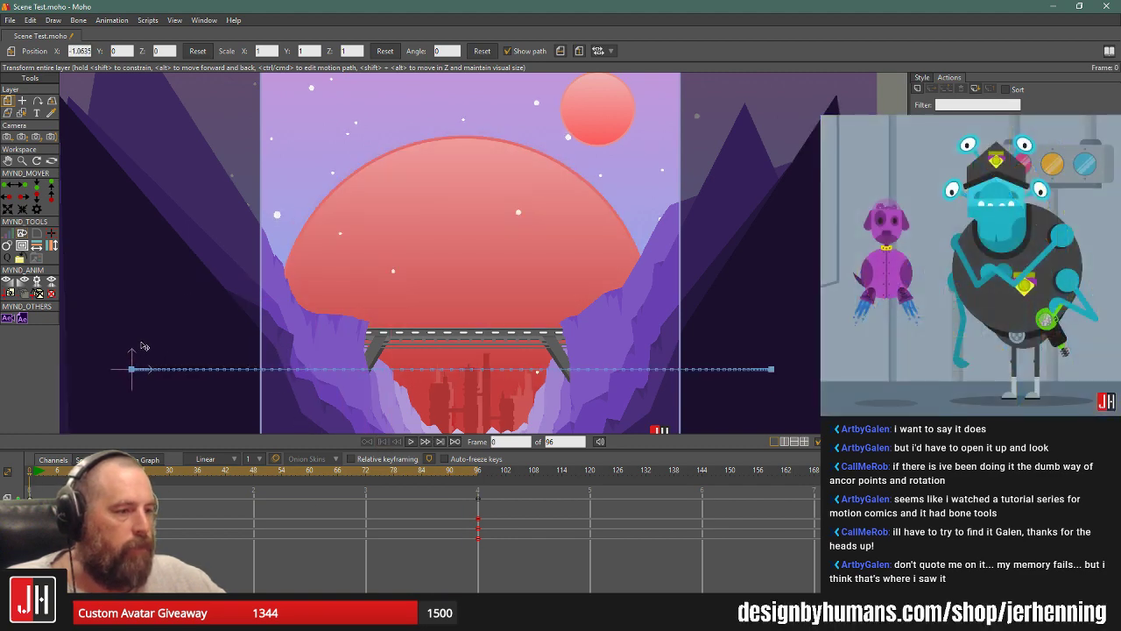
pyautogui.click(478, 474)
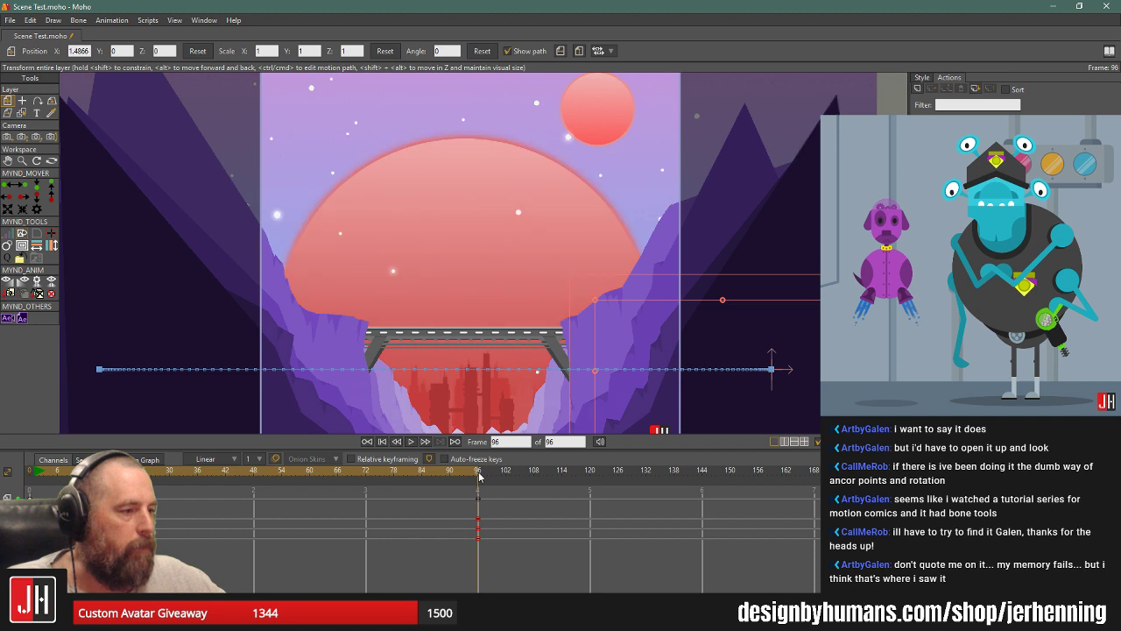
pyautogui.moveTo(671, 352); pyautogui.dragTo(823, 351)
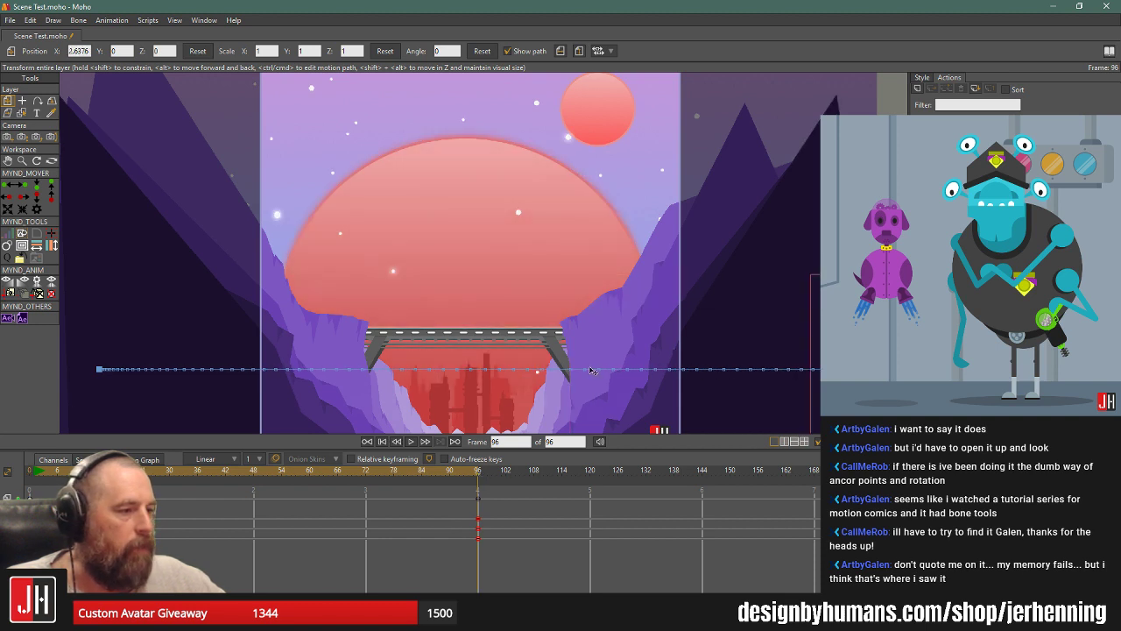
pyautogui.scroll(-2, 610, 371)
pyautogui.scroll(1, 588, 379)
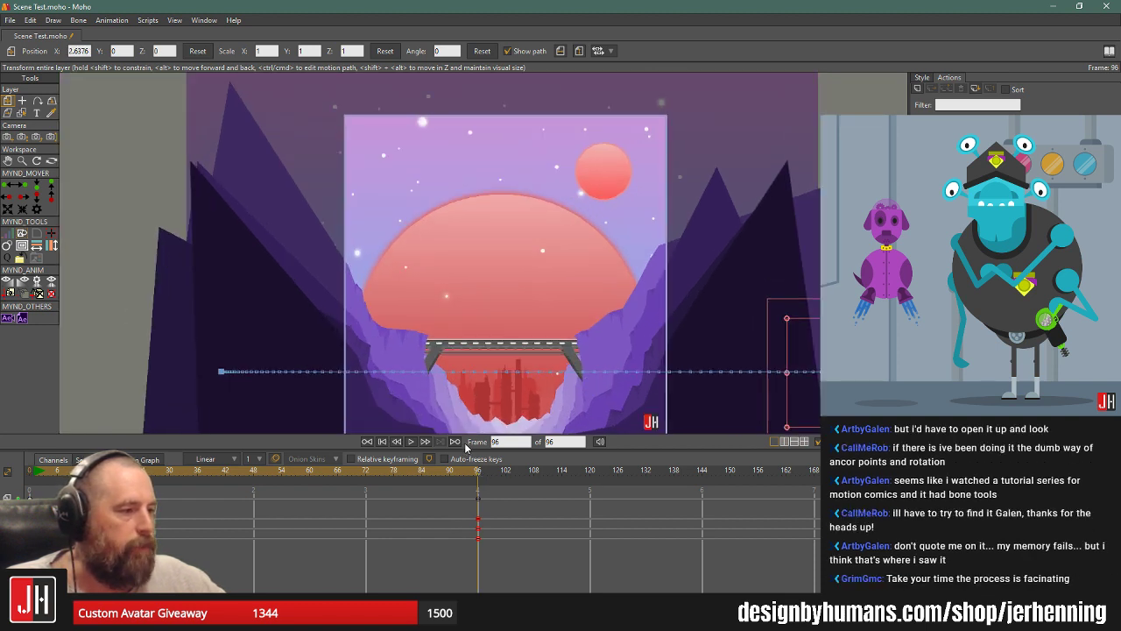
pyautogui.click(382, 441)
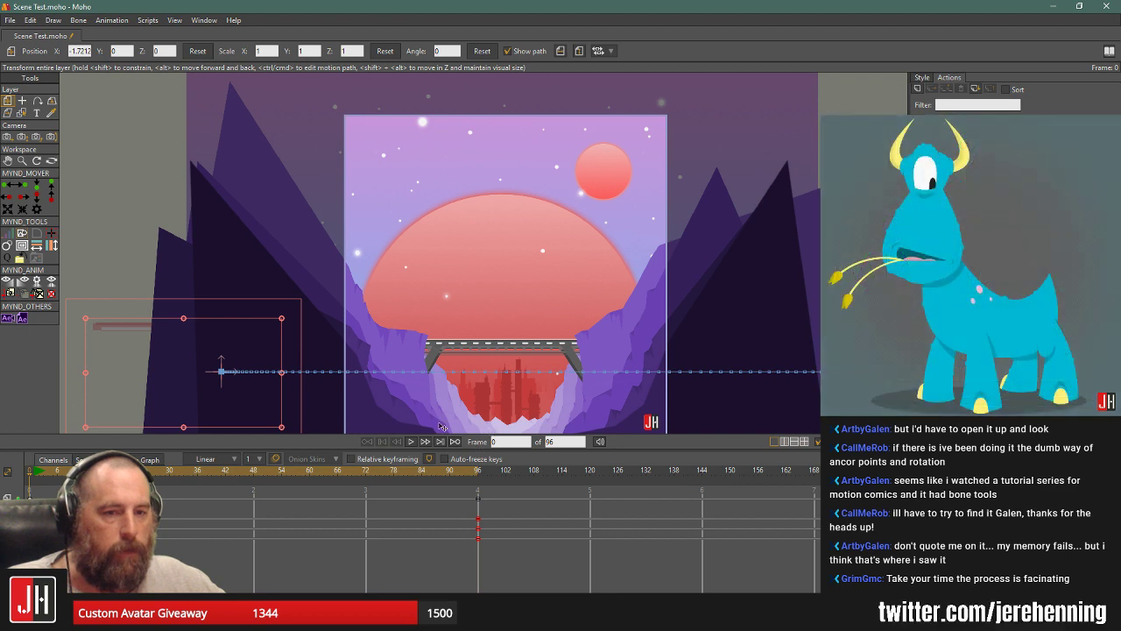
pyautogui.moveTo(274, 366); pyautogui.dragTo(233, 359)
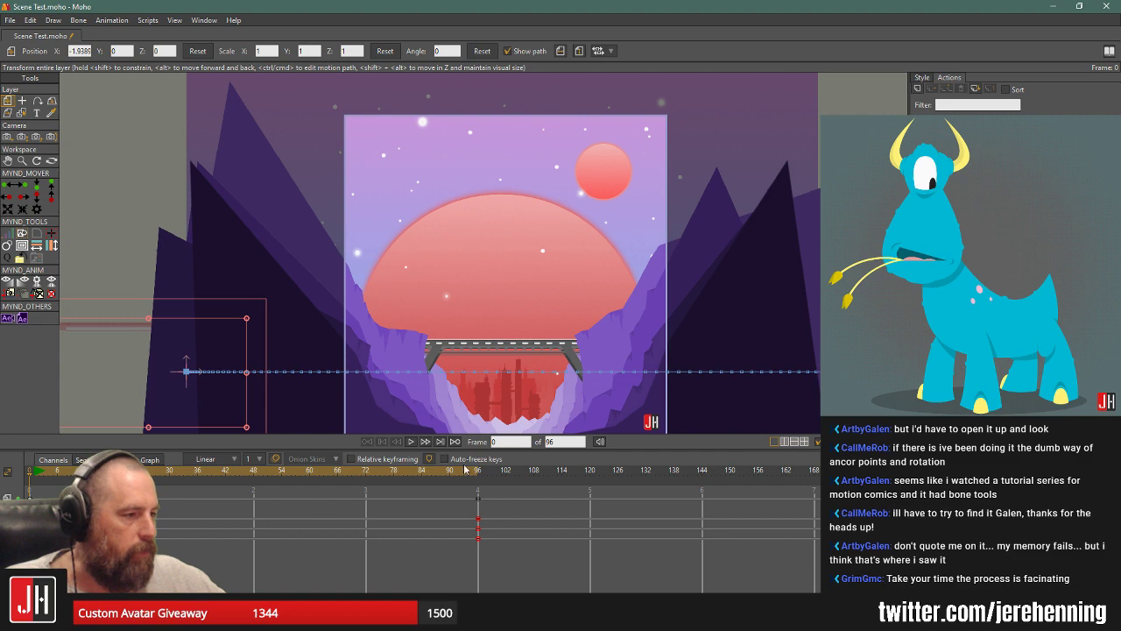
pyautogui.click(411, 441)
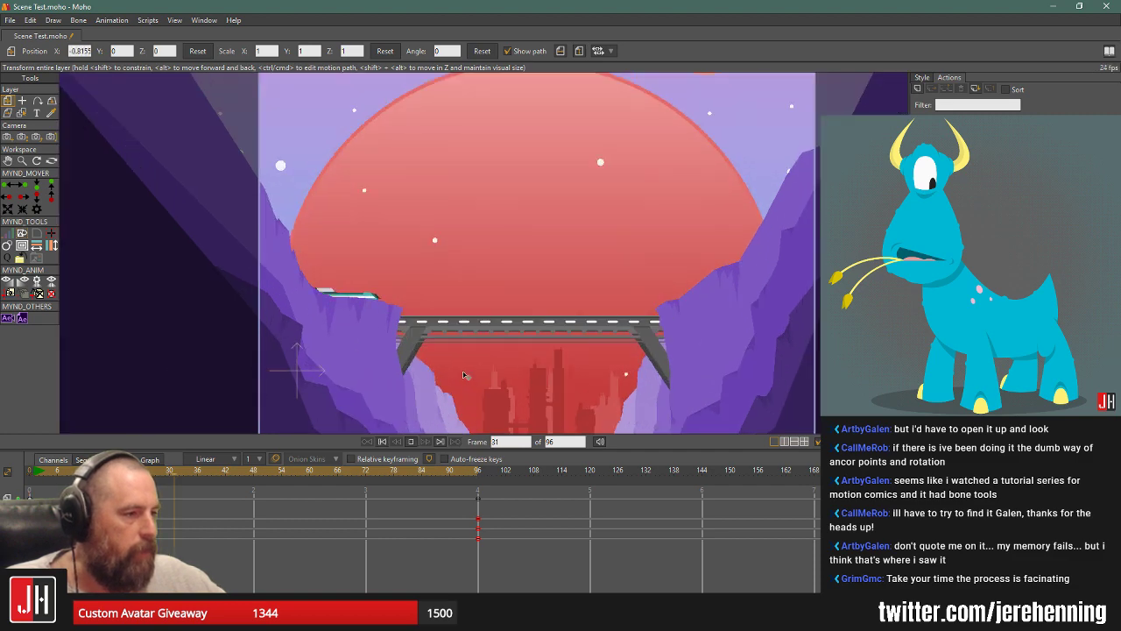
# Set the interpolation of the ship's movement keyframes at frames 0 and 96 to Linear and play back the flight.
pyautogui.moveTo(549, 579); pyautogui.dragTo(364, 546)
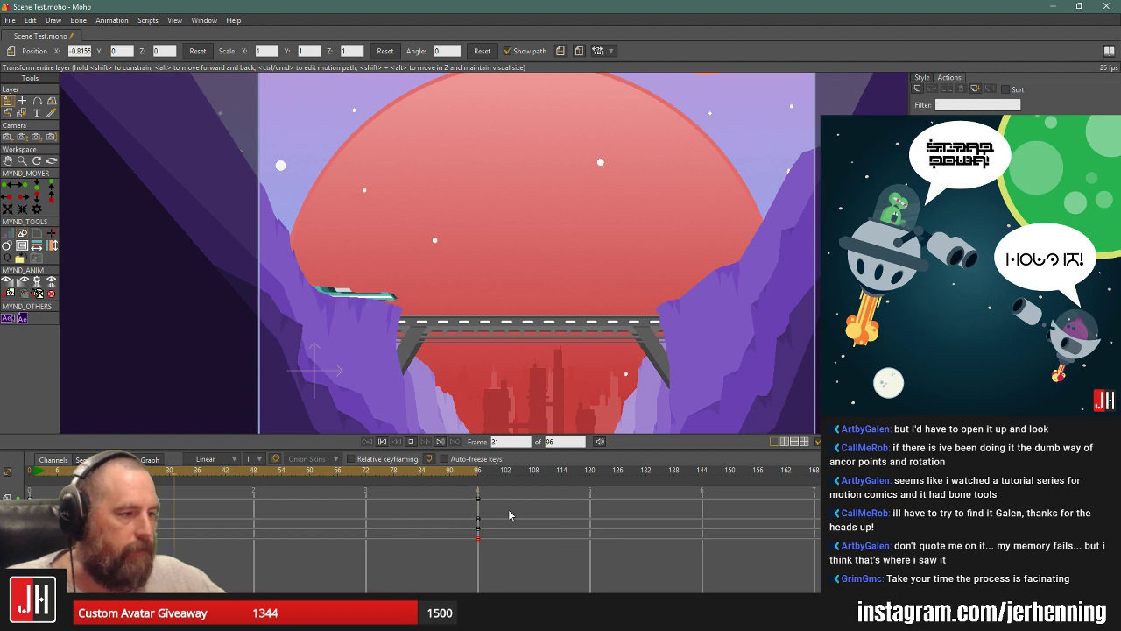
pyautogui.moveTo(531, 496); pyautogui.dragTo(26, 496)
pyautogui.rightClick(30, 498)
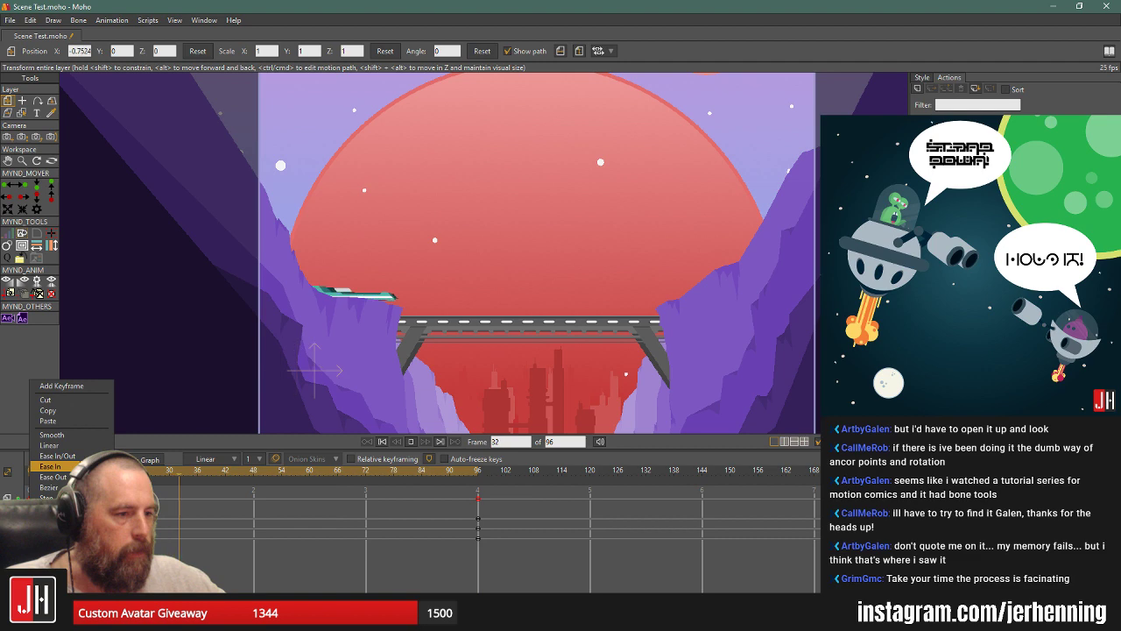
pyautogui.click(83, 455)
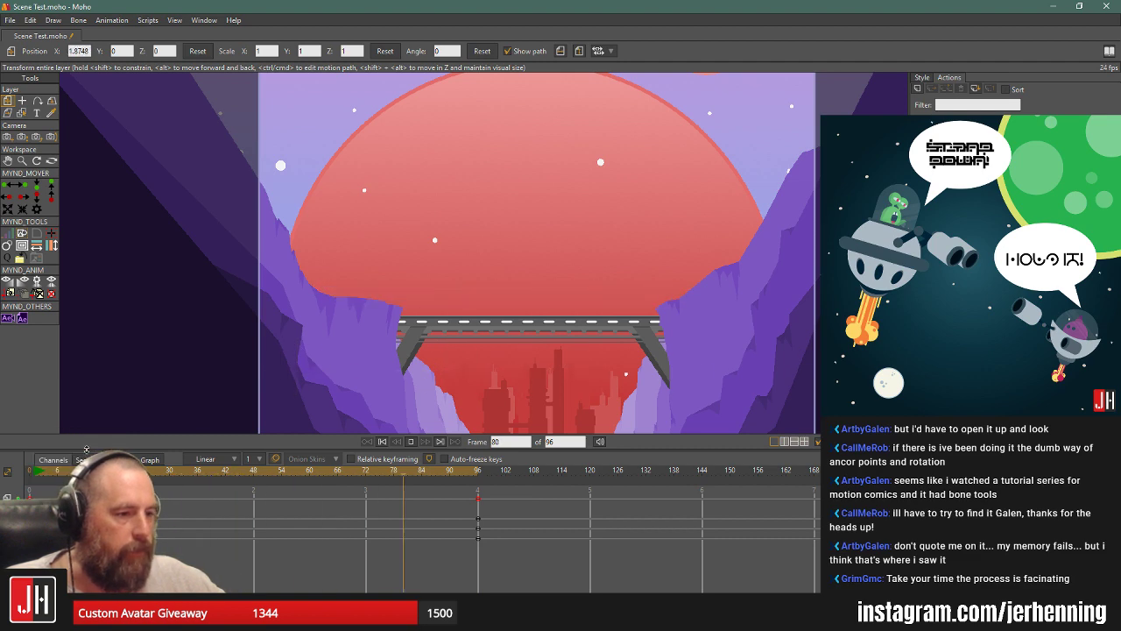
pyautogui.click(409, 443)
pyautogui.click(410, 443)
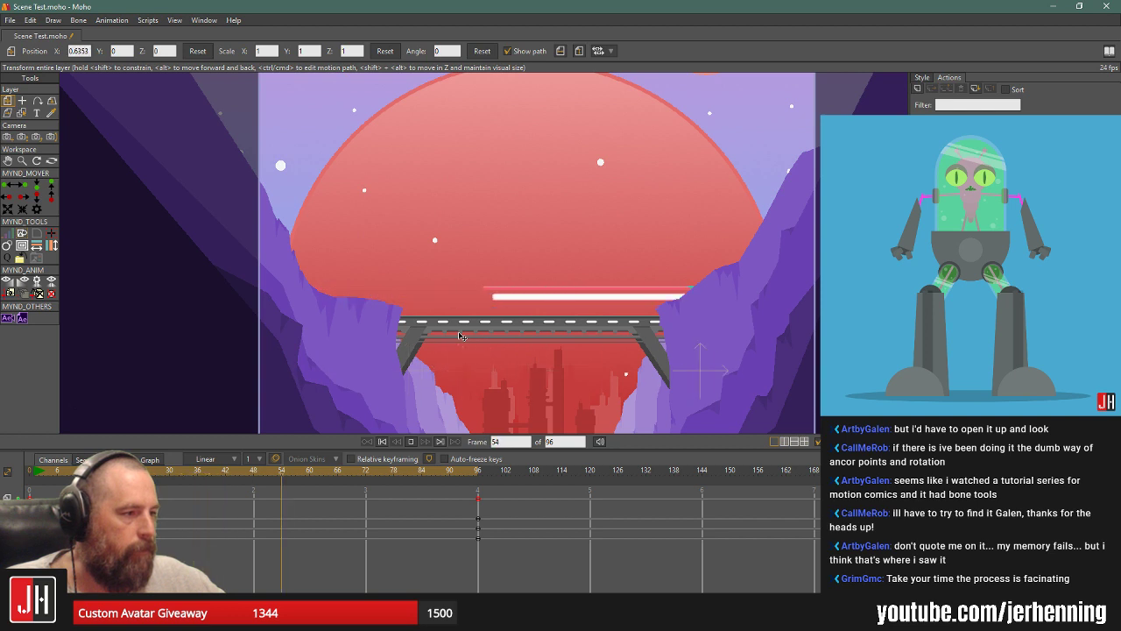
# At frame 48, lower the ship slightly toward the bridge, to Y about -0.03.
pyautogui.scroll(-1, 459, 335)
pyautogui.click(253, 473)
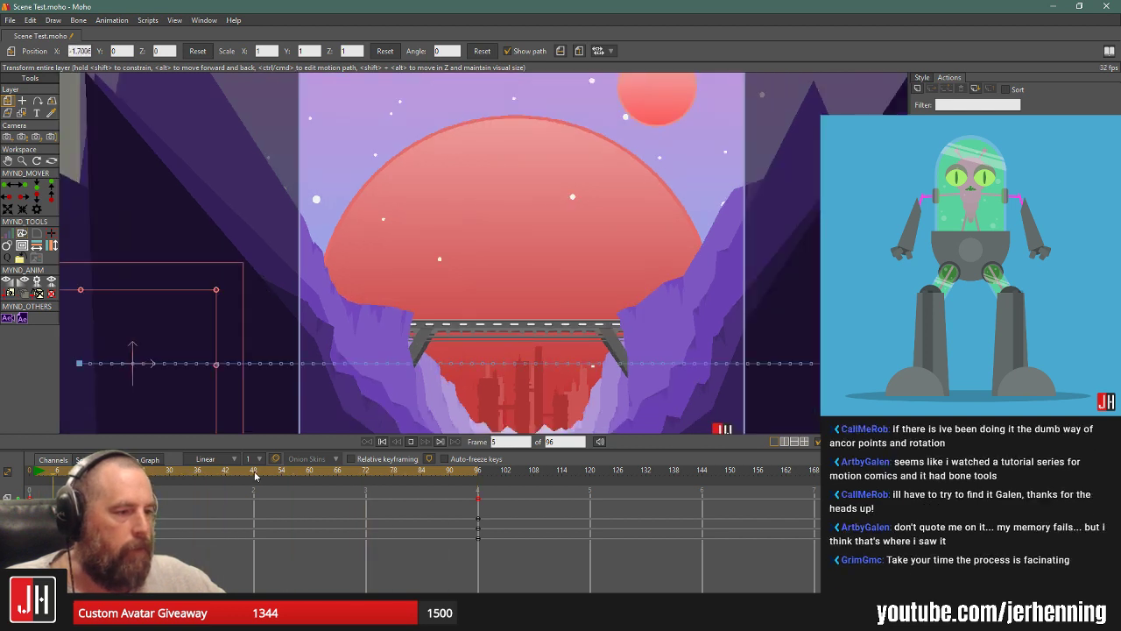
pyautogui.scroll(2, 547, 312)
pyautogui.moveTo(547, 312); pyautogui.dragTo(547, 327)
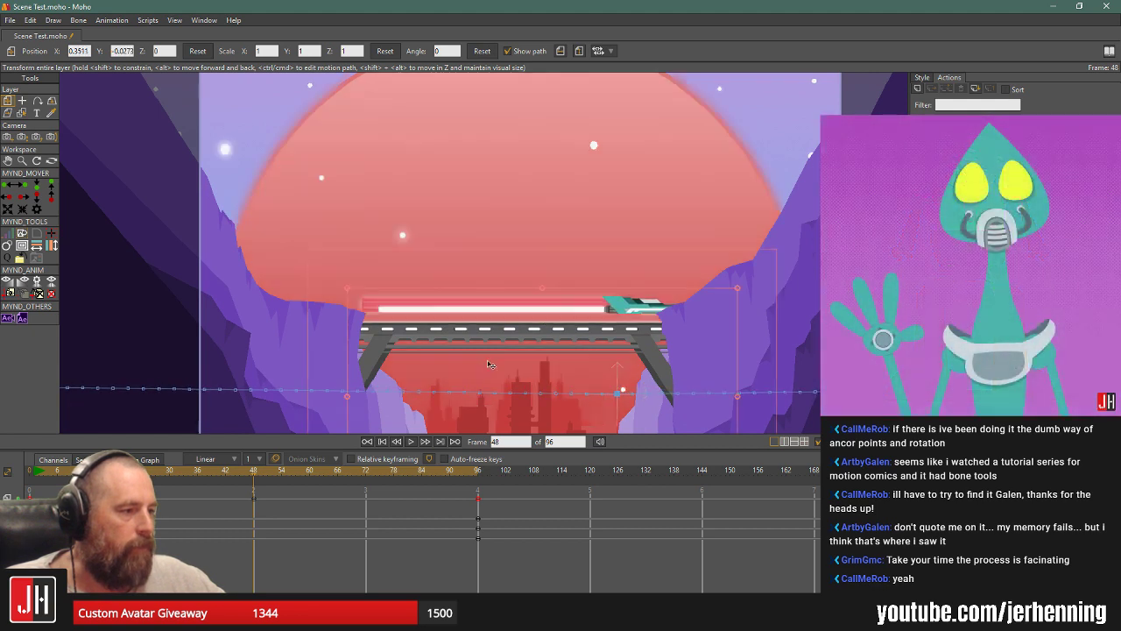
# Play back the ship's flight and raise the ship slightly above the bridge at frame 48, to Y about -0.02.
pyautogui.click(391, 441)
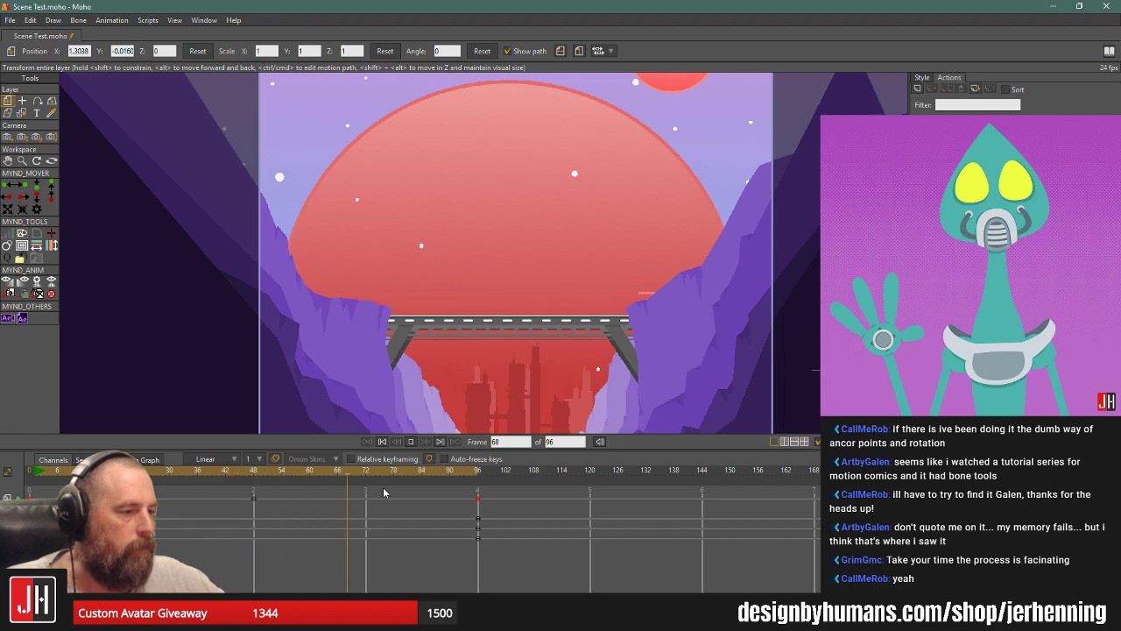
pyautogui.press('space')
pyautogui.scroll(3, 543, 311)
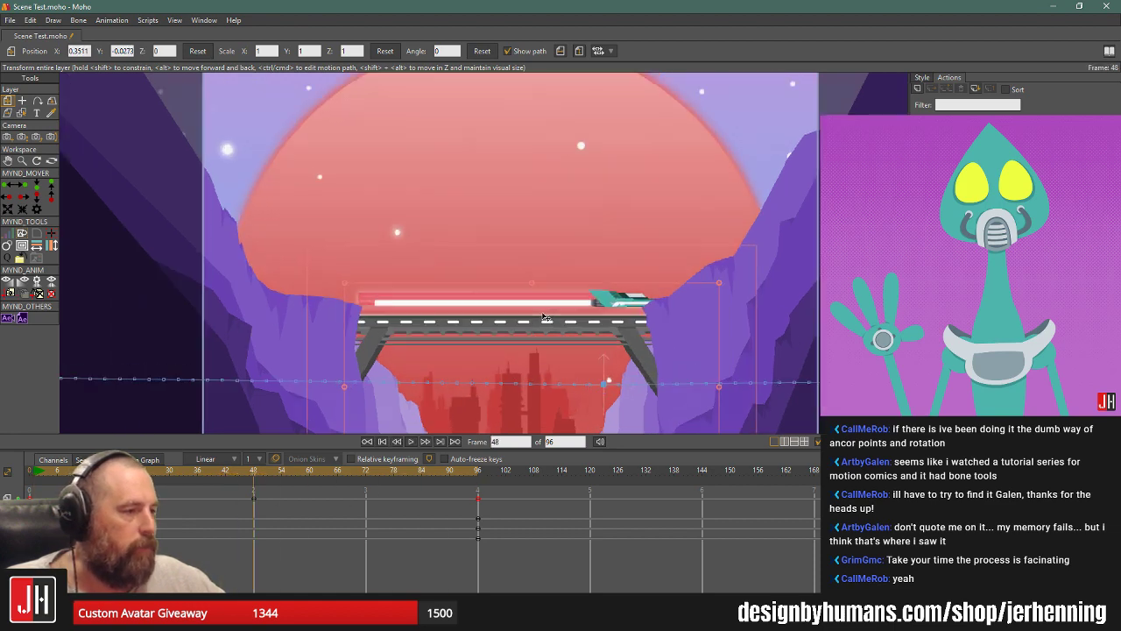
pyautogui.scroll(-3, 543, 311)
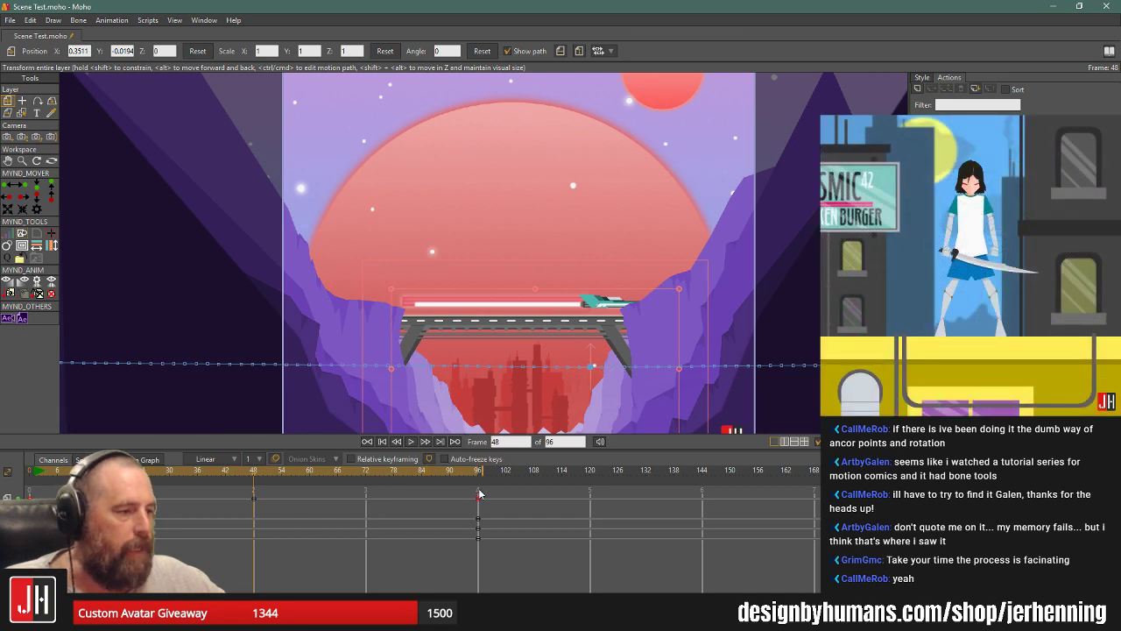
# Extend the ship's path to X about -3.82 at frame 0 and farther past the right wall at frame 96, and play it back.
pyautogui.scroll(-3, 549, 341)
pyautogui.click(384, 441)
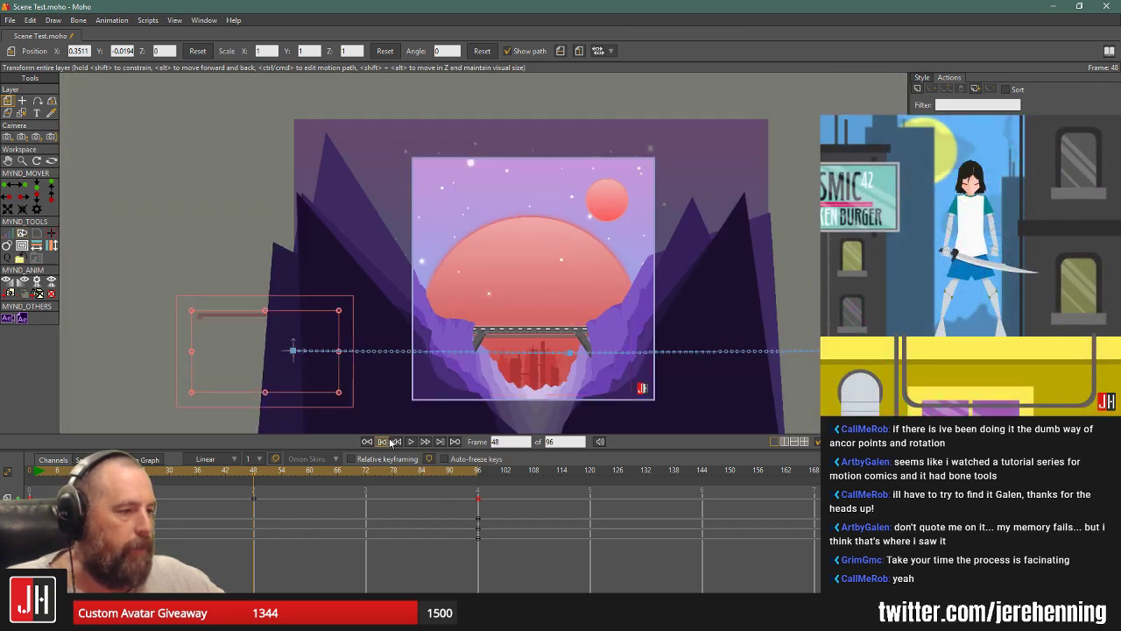
pyautogui.moveTo(312, 338); pyautogui.dragTo(97, 327)
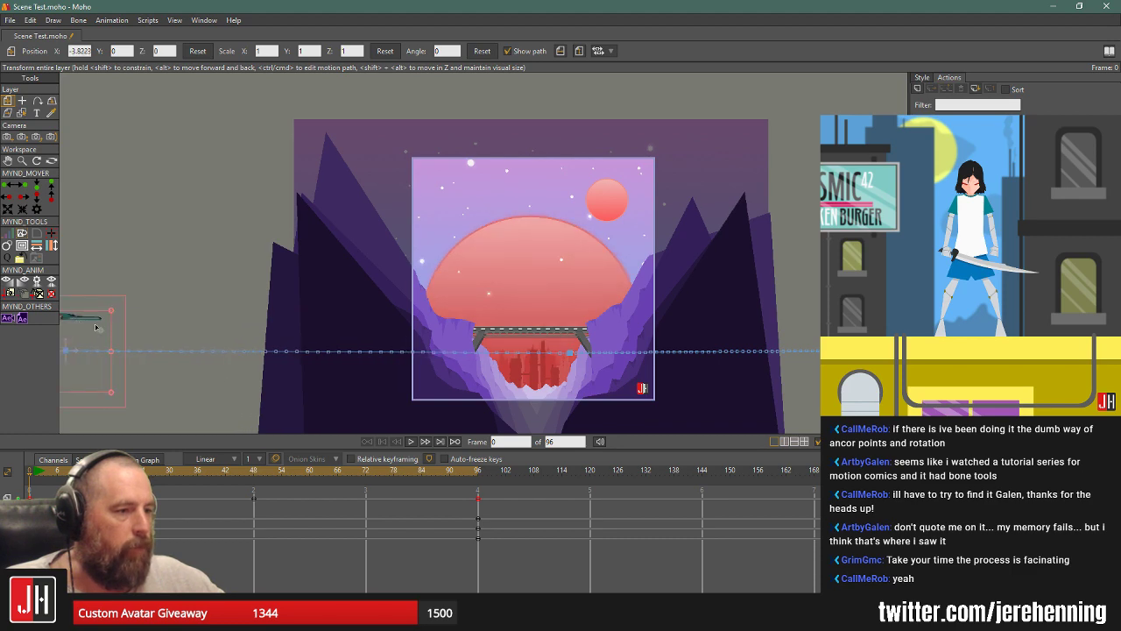
pyautogui.click(478, 472)
pyautogui.moveTo(783, 335); pyautogui.dragTo(1011, 336)
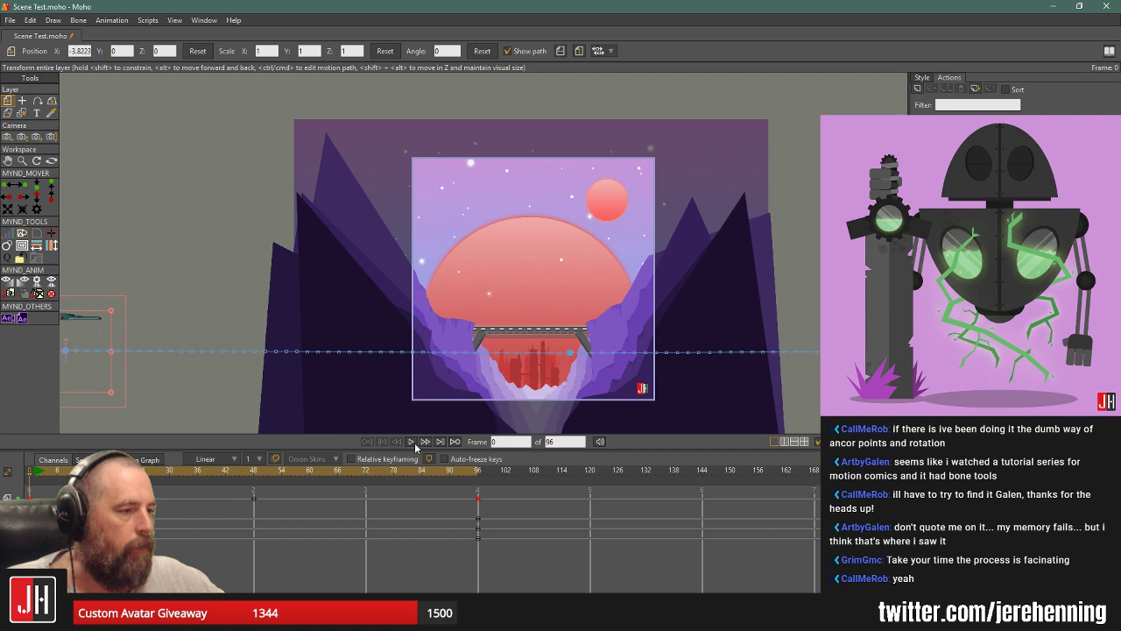
pyautogui.click(411, 441)
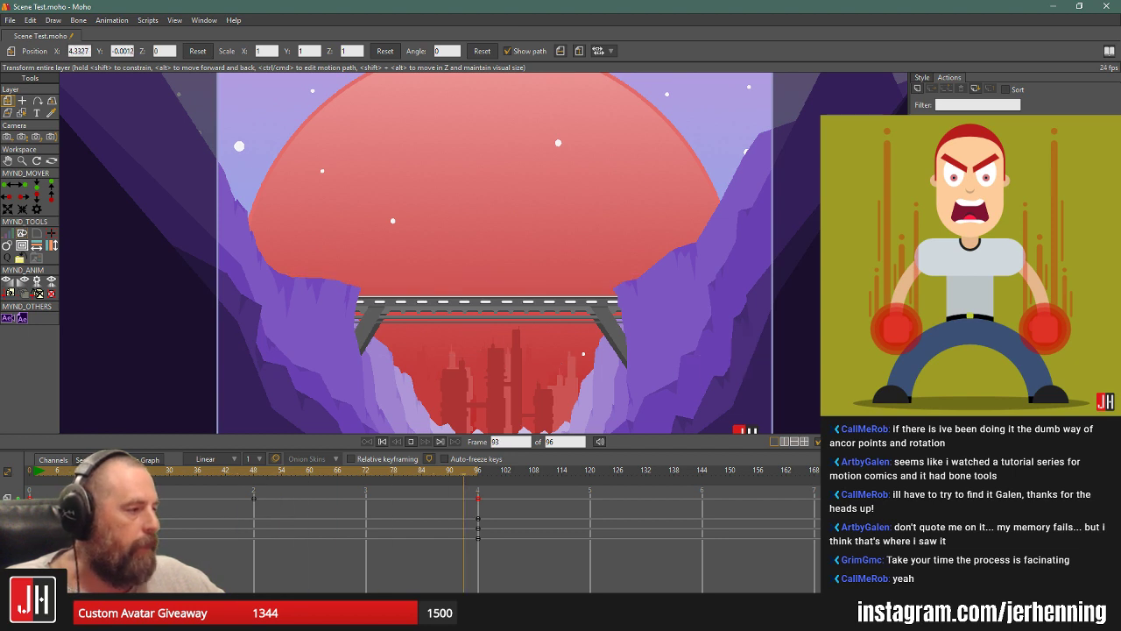
# Set the motion blur frame count of the Speeder layer to 10.
pyautogui.doubleClick(981, 157)
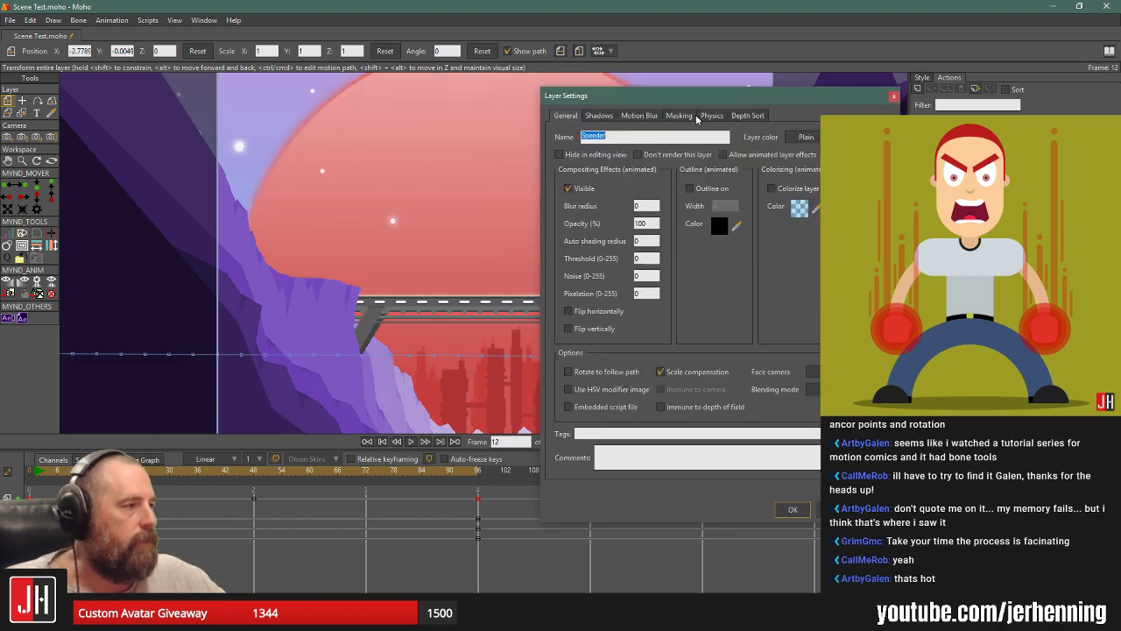
pyautogui.click(640, 116)
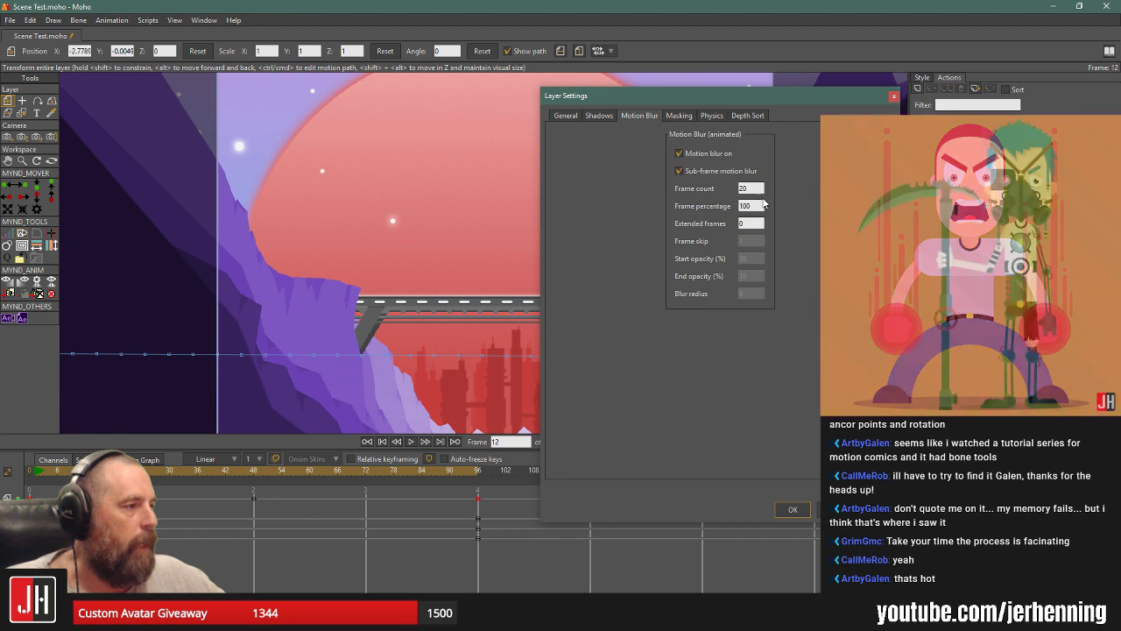
pyautogui.moveTo(758, 188); pyautogui.dragTo(597, 188)
pyautogui.write('10')
pyautogui.press('Tab')
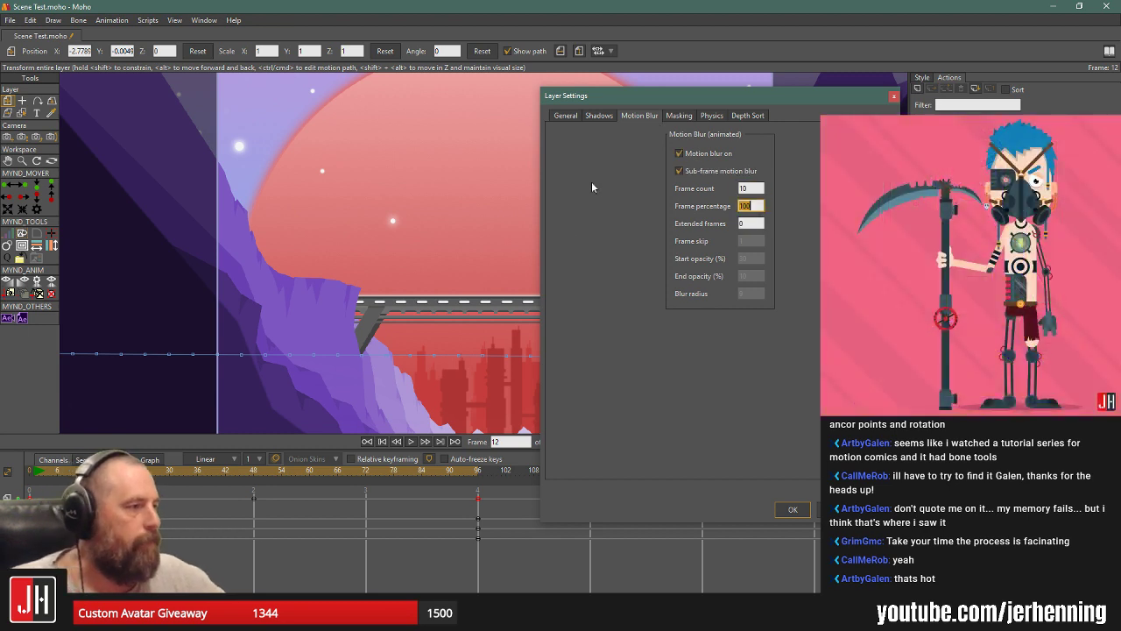
pyautogui.click(792, 510)
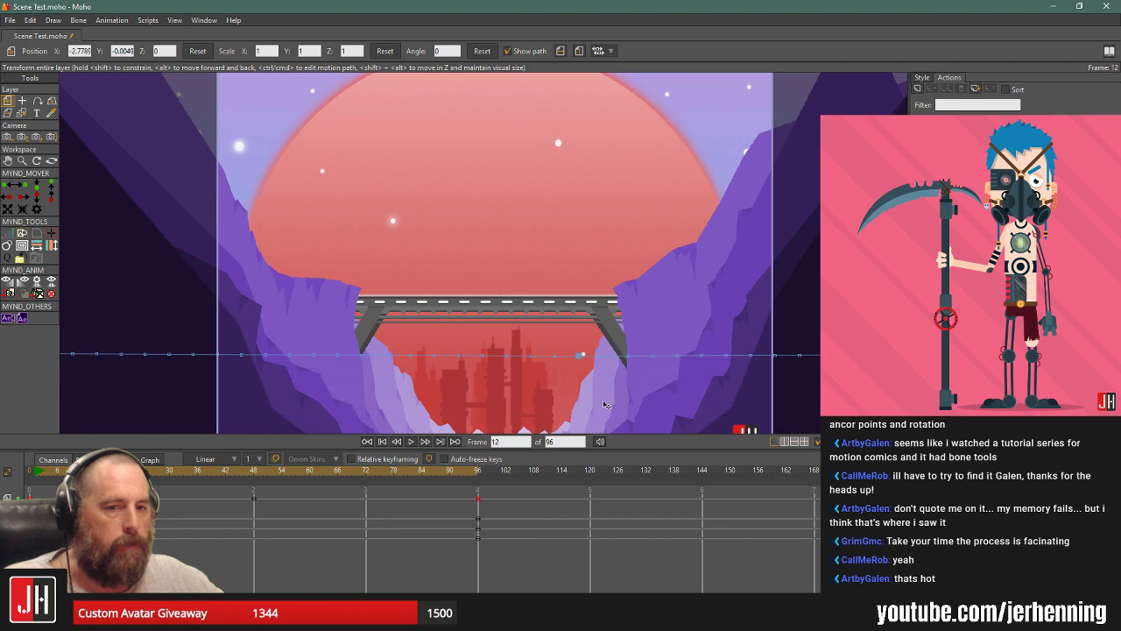
# Play back the flight from the start and examine the ship's motion blur at frame 48.
pyautogui.scroll(-2, 503, 305)
pyautogui.scroll(1, 506, 331)
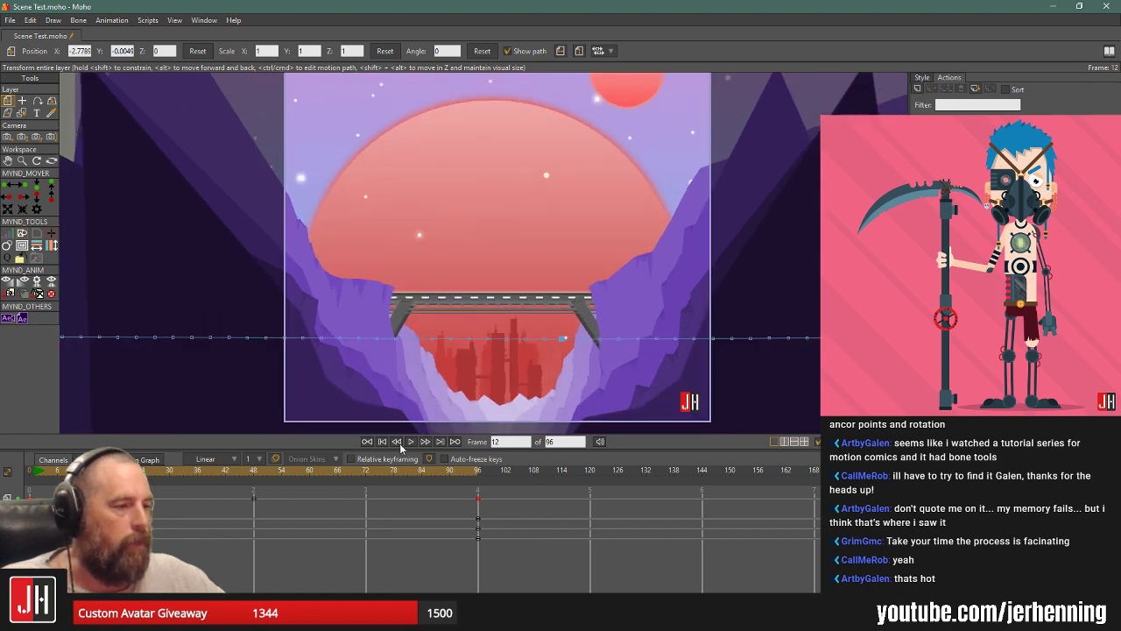
pyautogui.click(382, 442)
pyautogui.click(411, 441)
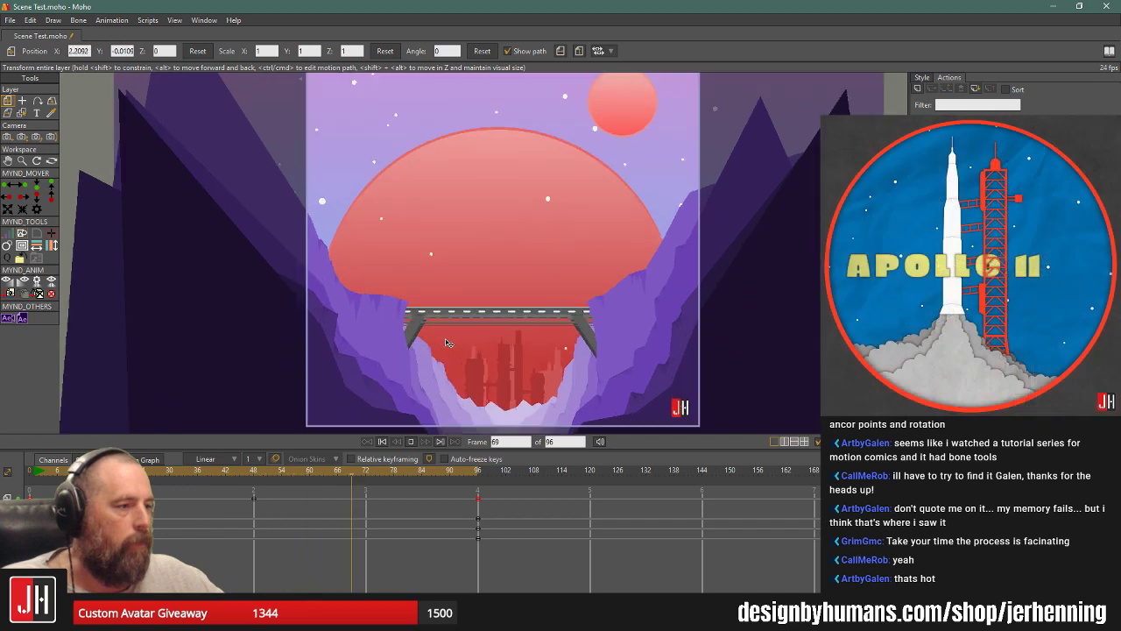
pyautogui.moveTo(310, 476); pyautogui.dragTo(254, 476)
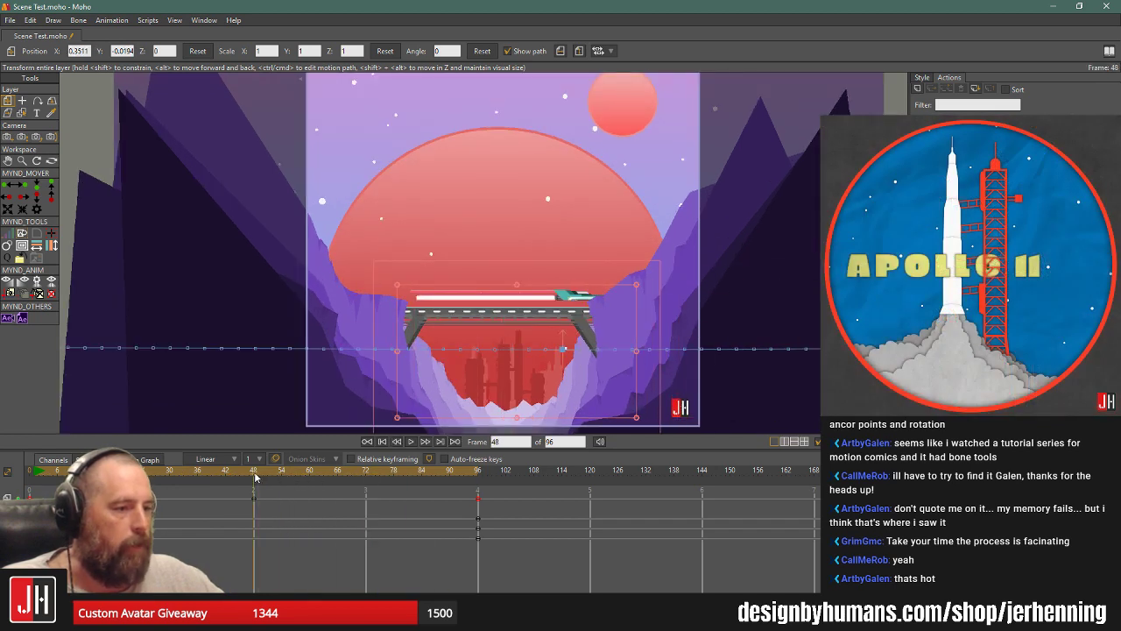
pyautogui.scroll(1, 495, 317)
pyautogui.scroll(1, 520, 322)
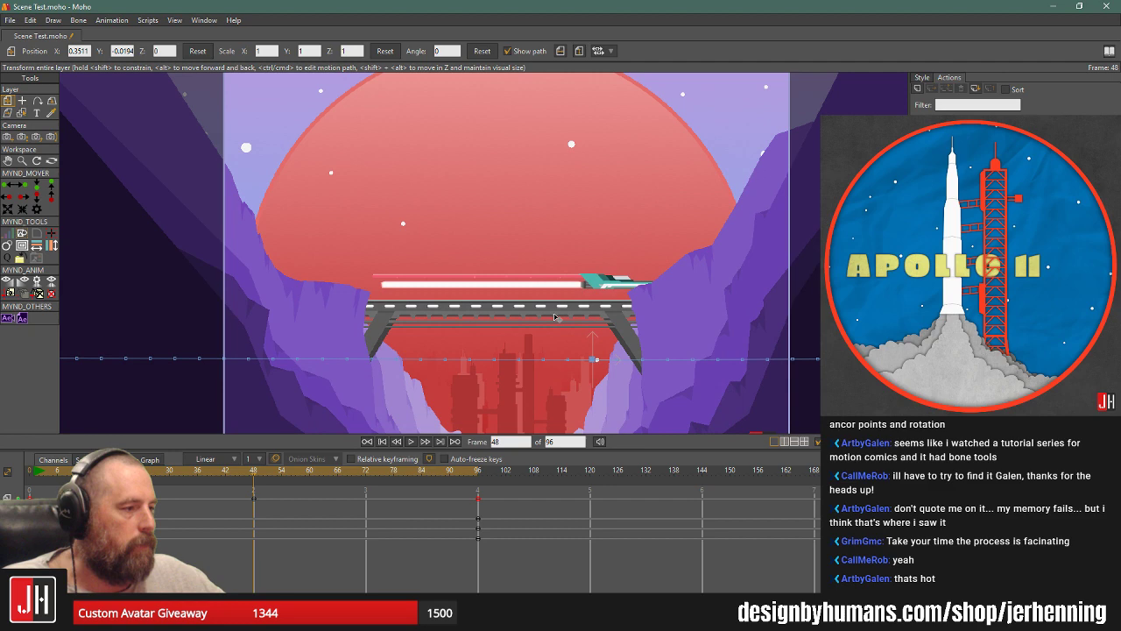
# Replay the flight from frame 0 and review the ship's whole path from wall to wall.
pyautogui.click(383, 444)
pyautogui.click(411, 441)
pyautogui.scroll(-5, 485, 344)
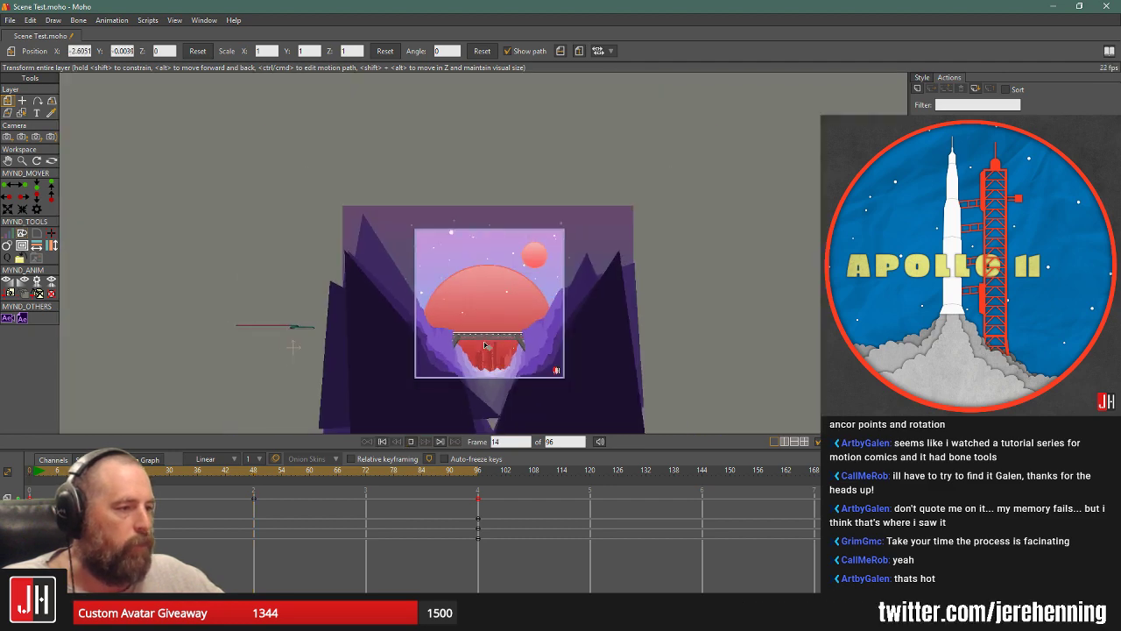
pyautogui.scroll(3, 485, 345)
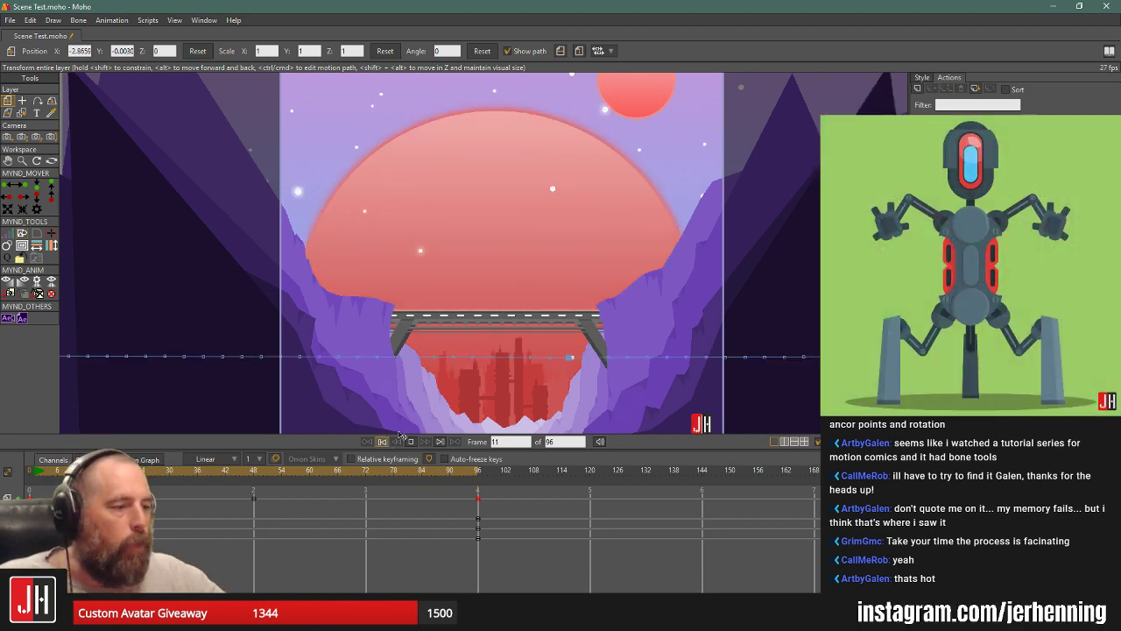
pyautogui.scroll(-3, 443, 283)
pyautogui.scroll(2, 464, 284)
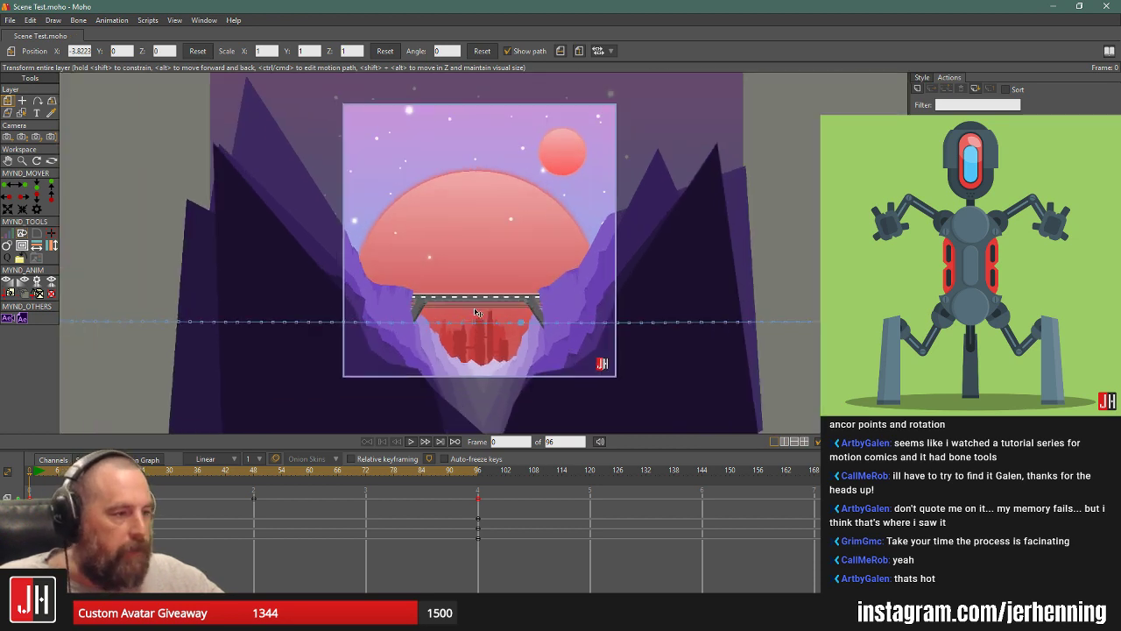
# At frame 36, rotate the camera to a pan of about -17.23 and a tilt of about -6.12, and play it back.
pyautogui.click(255, 473)
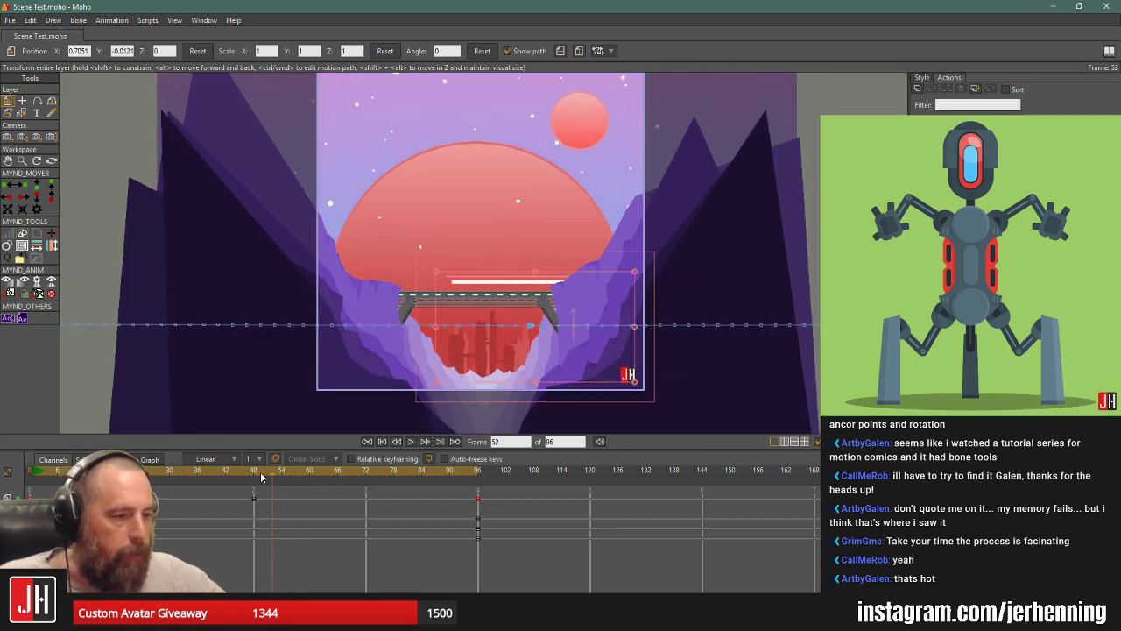
pyautogui.moveTo(255, 475); pyautogui.dragTo(199, 478)
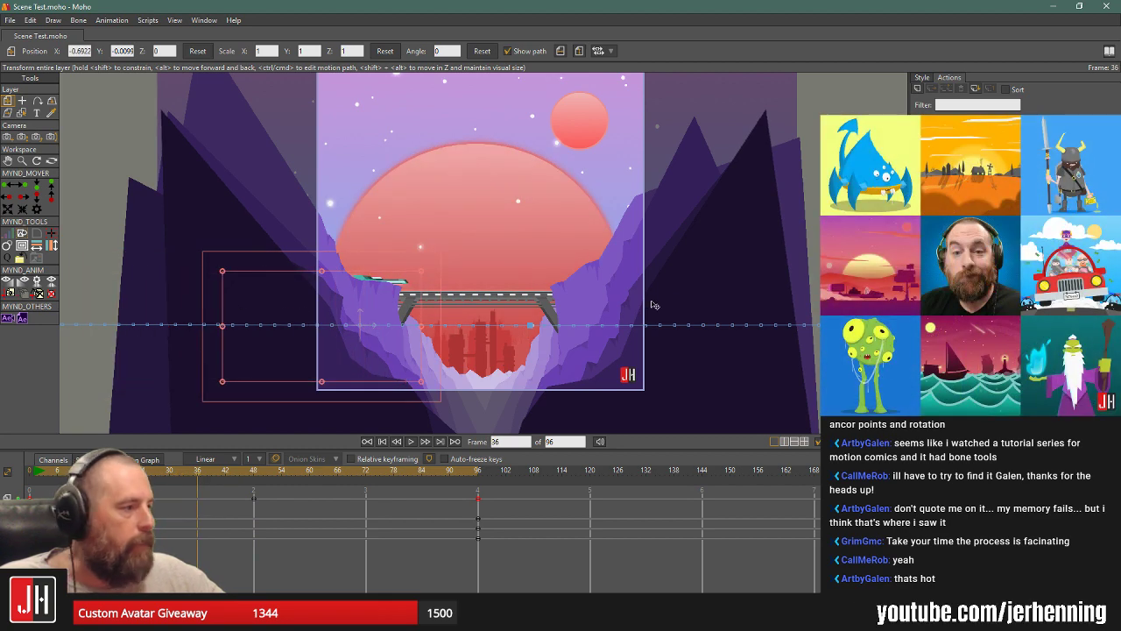
pyautogui.click(226, 265)
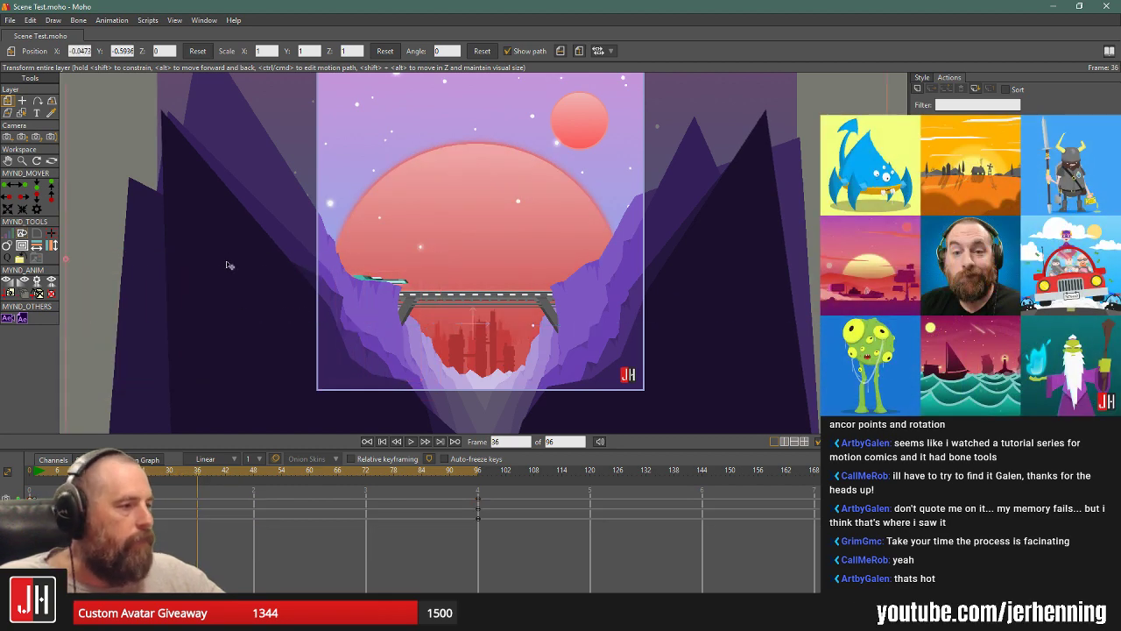
pyautogui.click(49, 138)
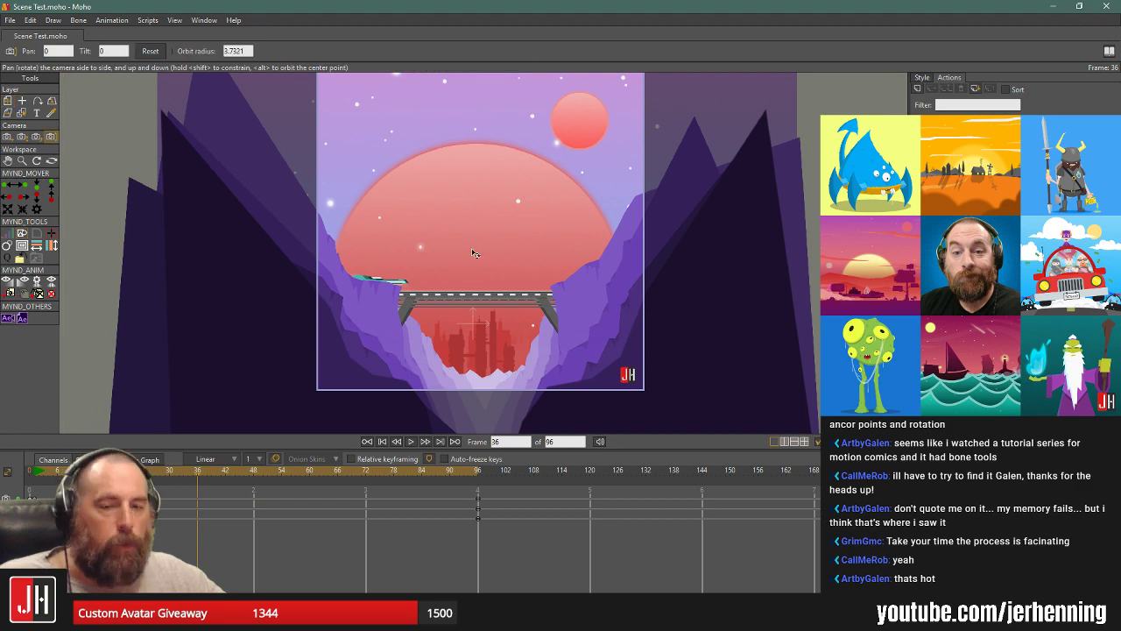
pyautogui.moveTo(458, 251); pyautogui.dragTo(511, 311)
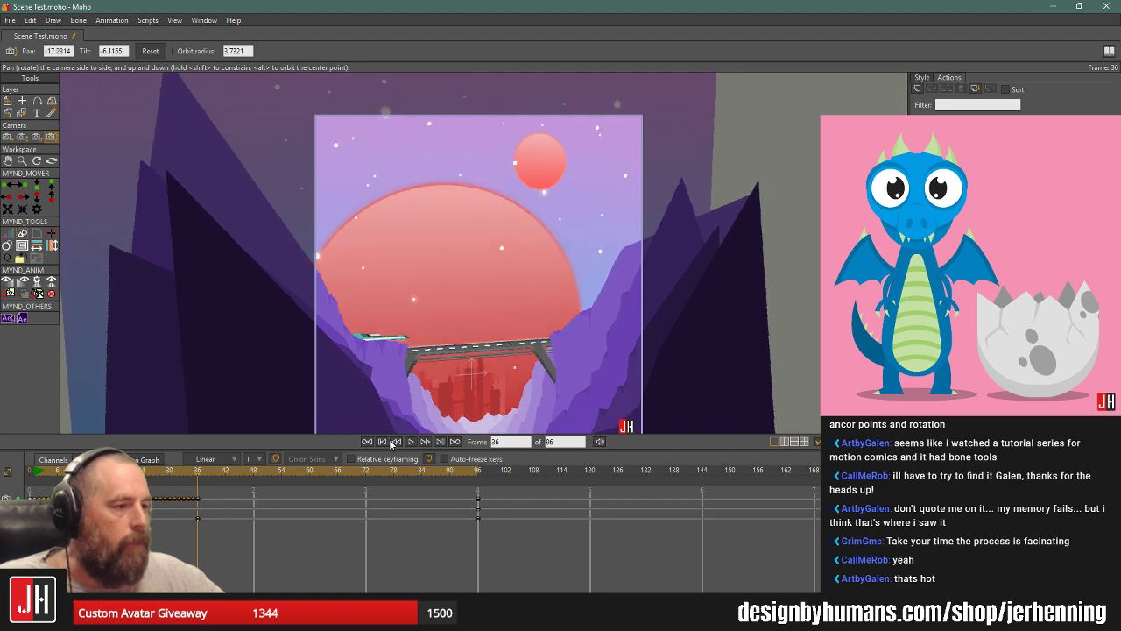
pyautogui.click(412, 442)
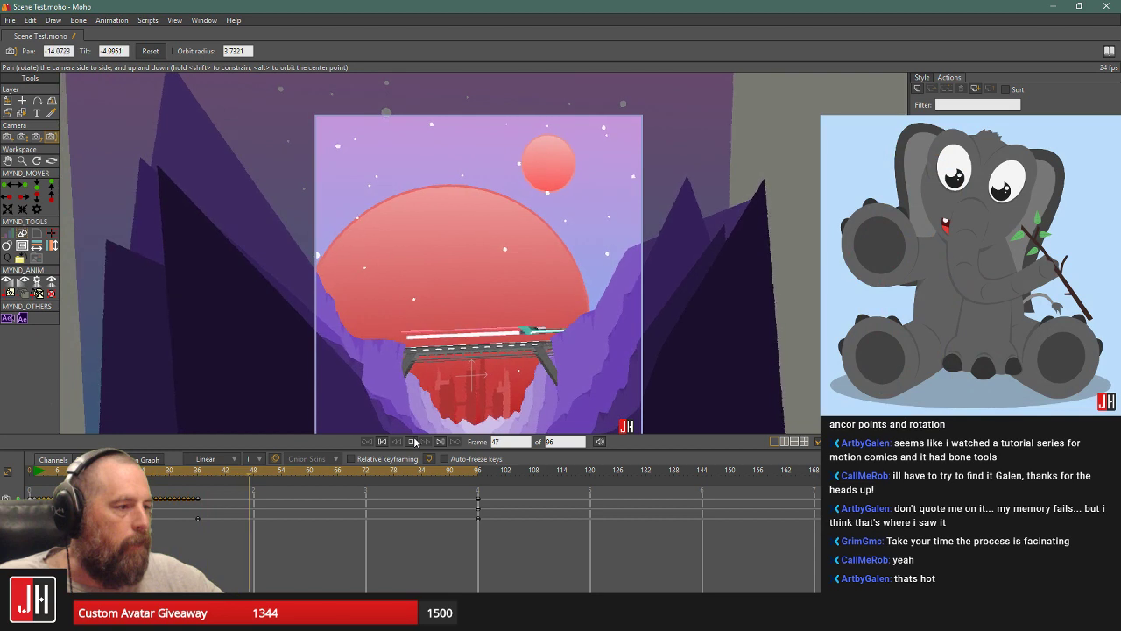
# At frame 72, rotate the camera to a pan of about 8.60 and a tilt of about -10.46.
pyautogui.moveTo(261, 470); pyautogui.dragTo(345, 479)
pyautogui.click(365, 479)
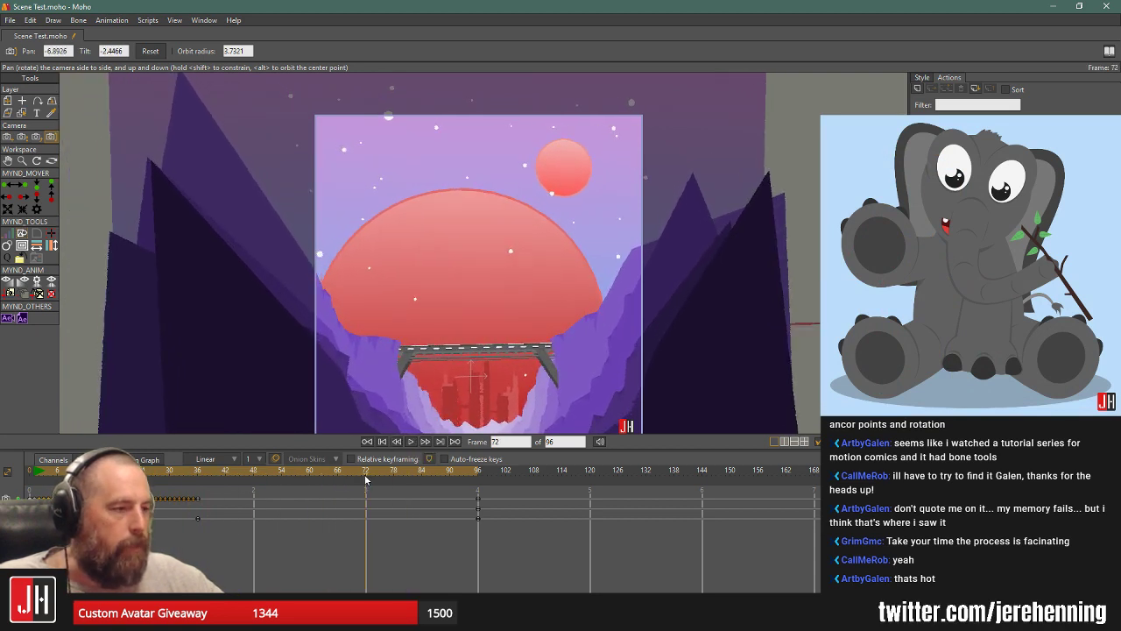
pyautogui.moveTo(533, 330)
pyautogui.mouseDown()
pyautogui.moveTo(470, 361)
pyautogui.moveTo(531, 360)
pyautogui.moveTo(538, 314)
pyautogui.mouseUp()
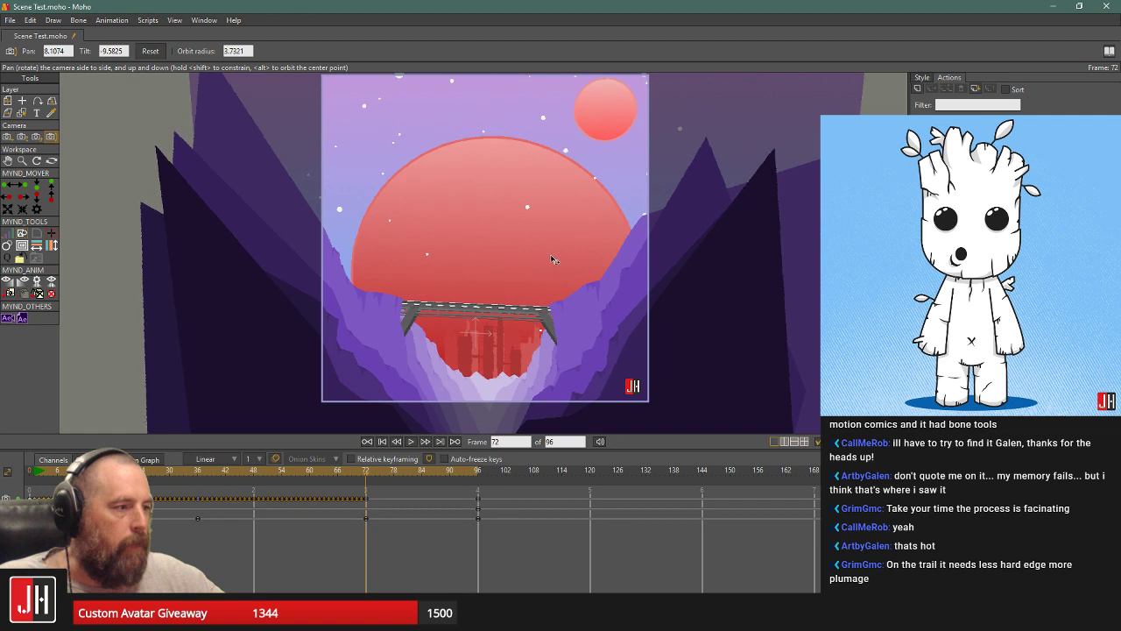
pyautogui.moveTo(553, 254)
pyautogui.mouseDown()
pyautogui.moveTo(559, 241)
pyautogui.moveTo(564, 251)
pyautogui.mouseUp()
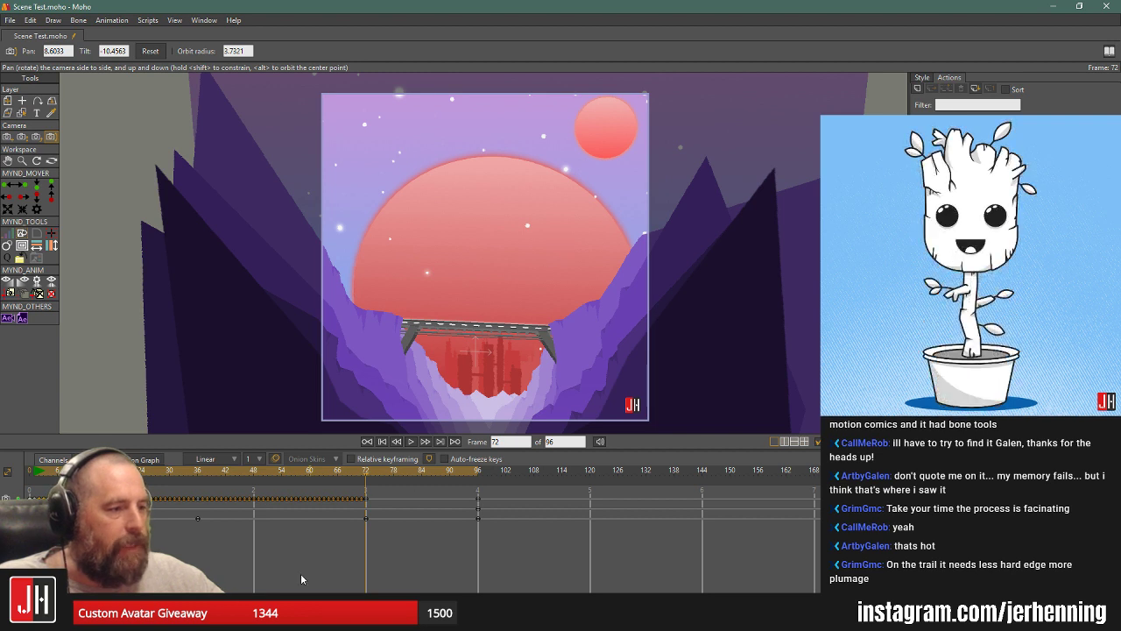
# Set the interpolation of the camera keyframes up to frame 72 to Linear and play back the camera move.
pyautogui.moveTo(386, 540); pyautogui.dragTo(147, 494)
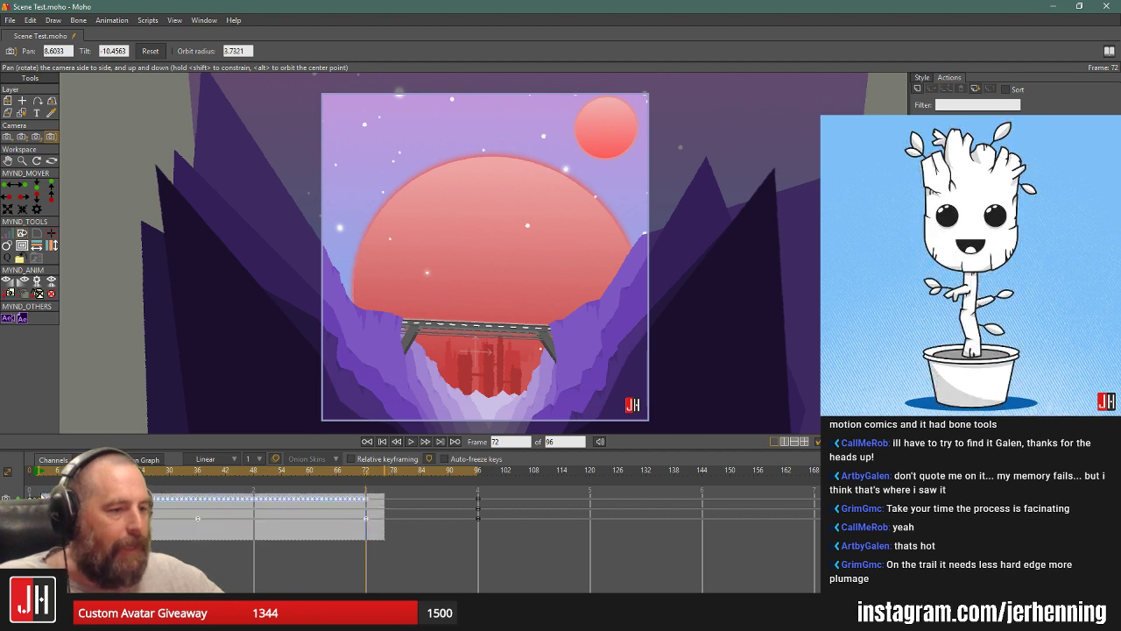
pyautogui.moveTo(38, 496); pyautogui.dragTo(35, 494)
pyautogui.rightClick(58, 497)
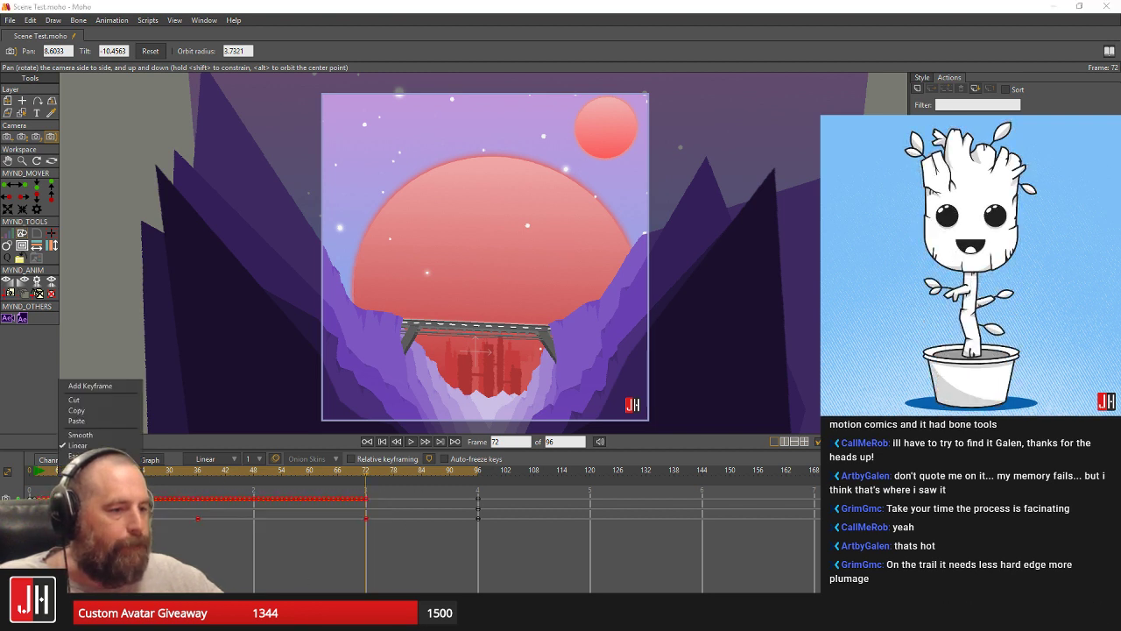
pyautogui.click(101, 446)
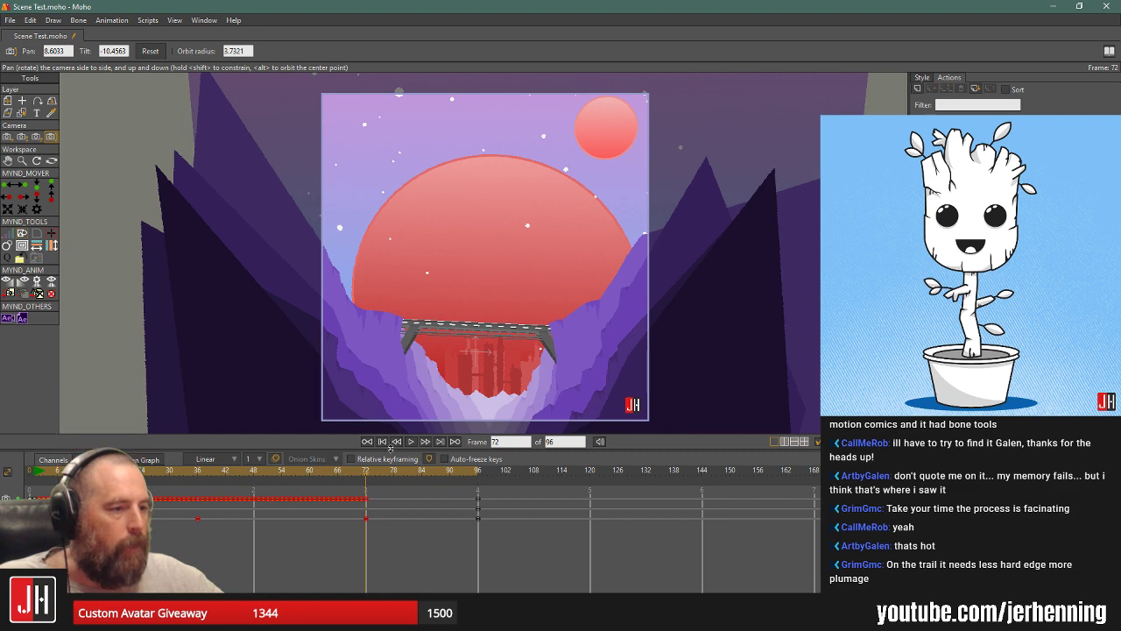
pyautogui.click(411, 442)
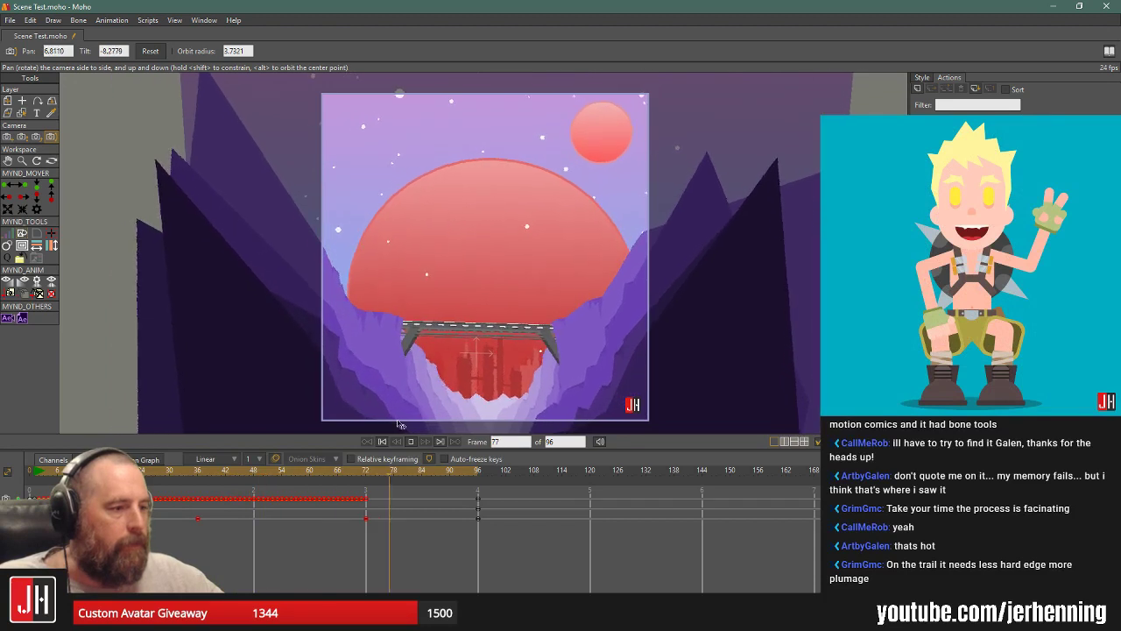
# Delete the camera keyframe at frame 72, play back the animation from the start and scrub to frame 72.
pyautogui.moveTo(408, 556); pyautogui.dragTo(203, 496)
pyautogui.press('Delete')
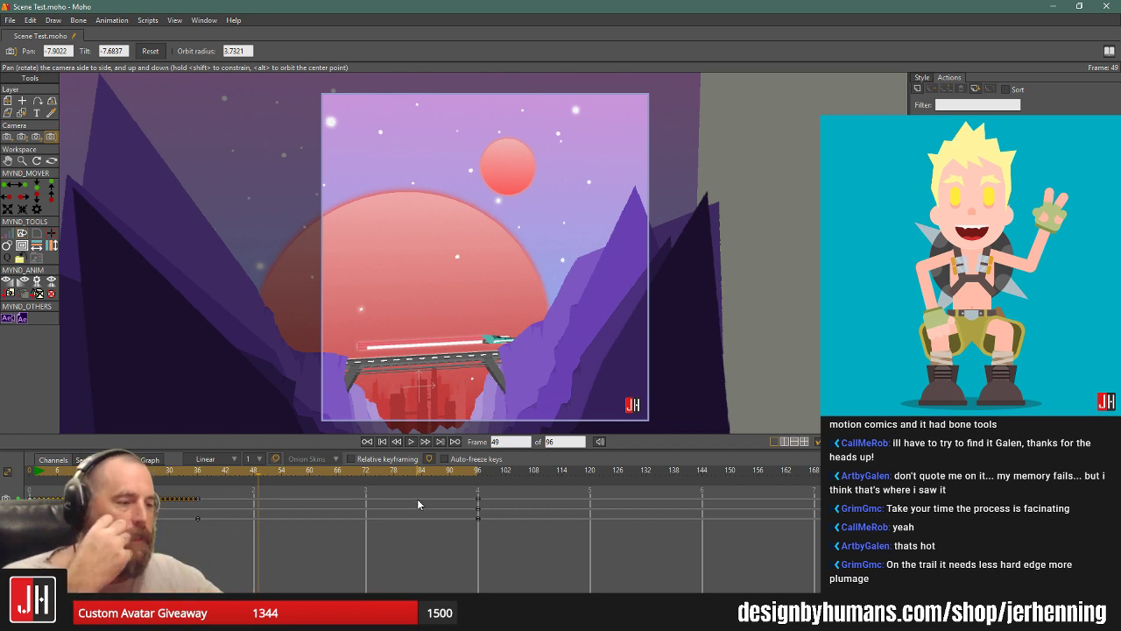
pyautogui.click(382, 440)
pyautogui.click(411, 441)
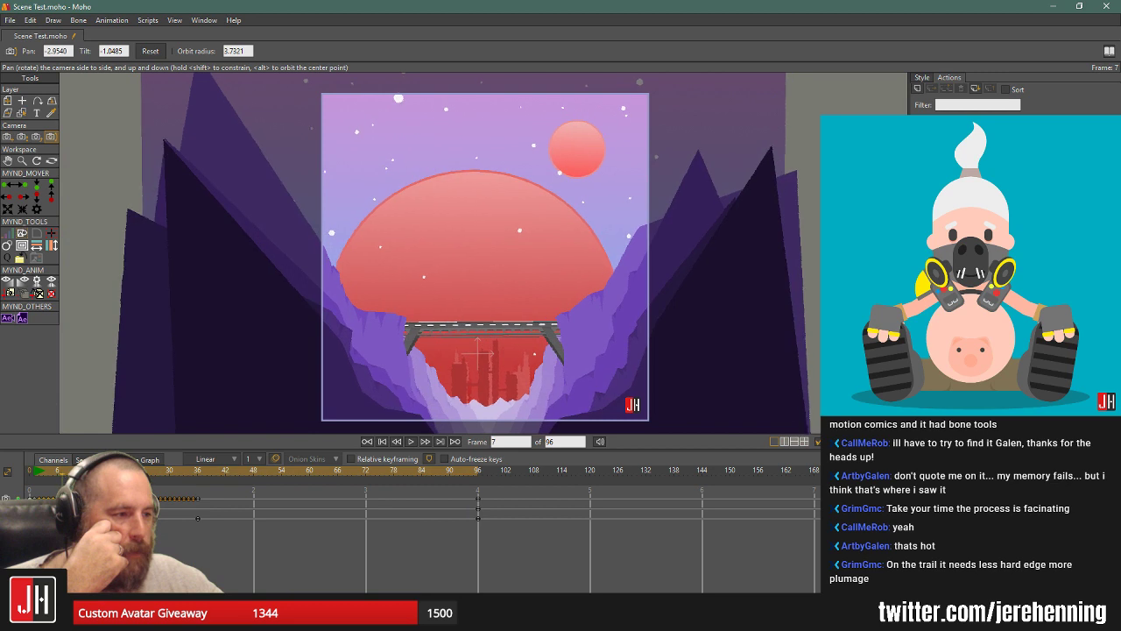
pyautogui.click(260, 475)
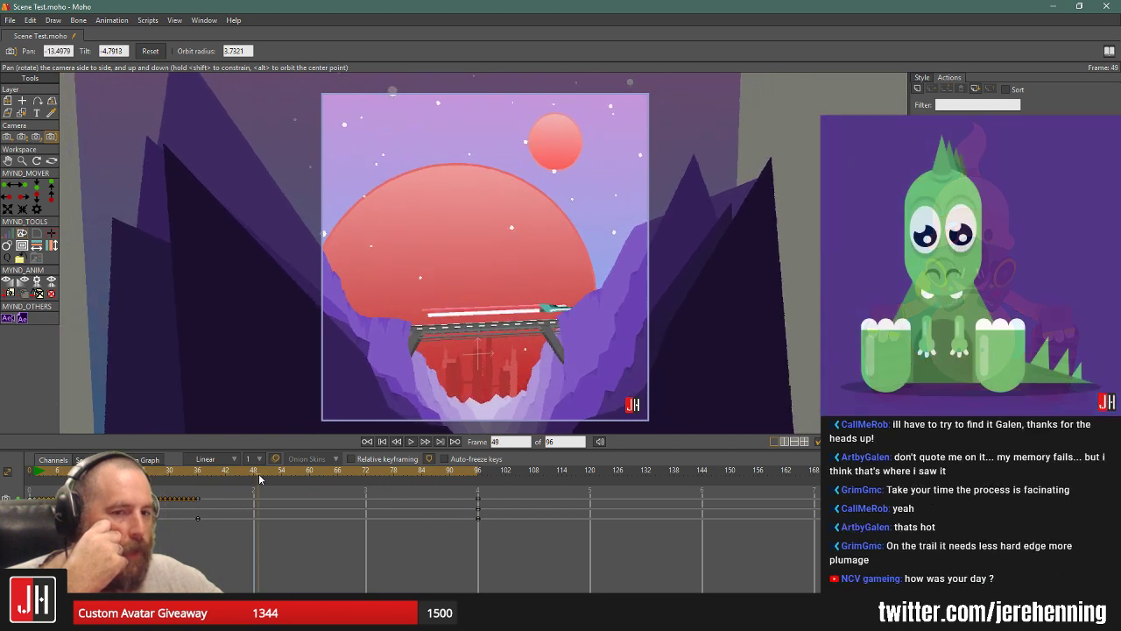
pyautogui.moveTo(261, 479); pyautogui.dragTo(366, 478)
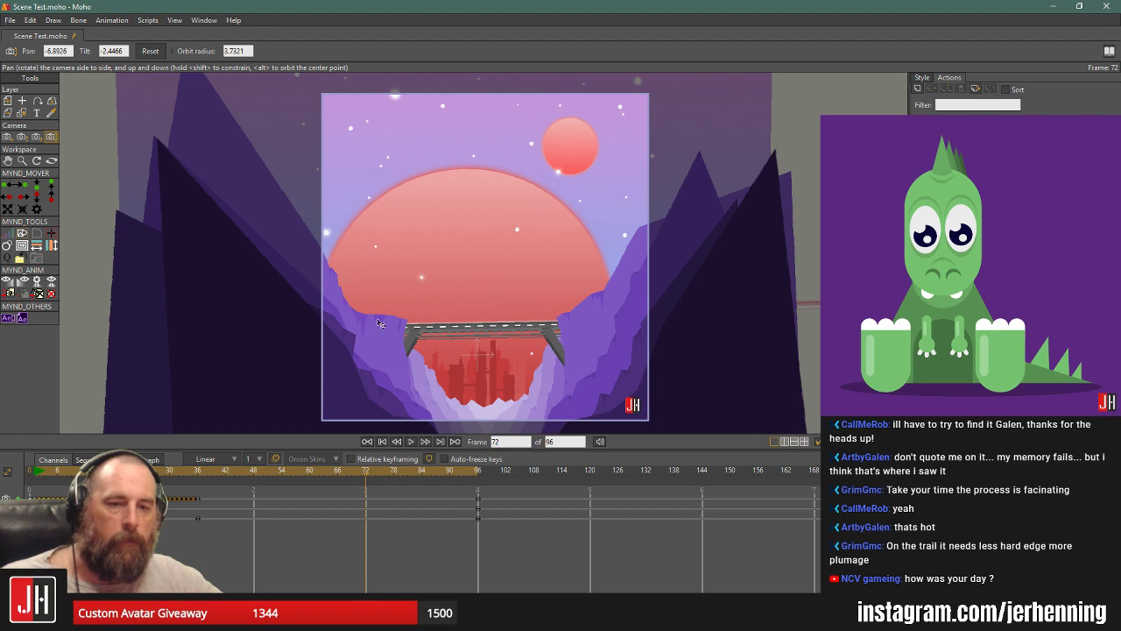
# Try tracking the camera to a new position at frame 72 and play back the animation from the start.
pyautogui.click(7, 138)
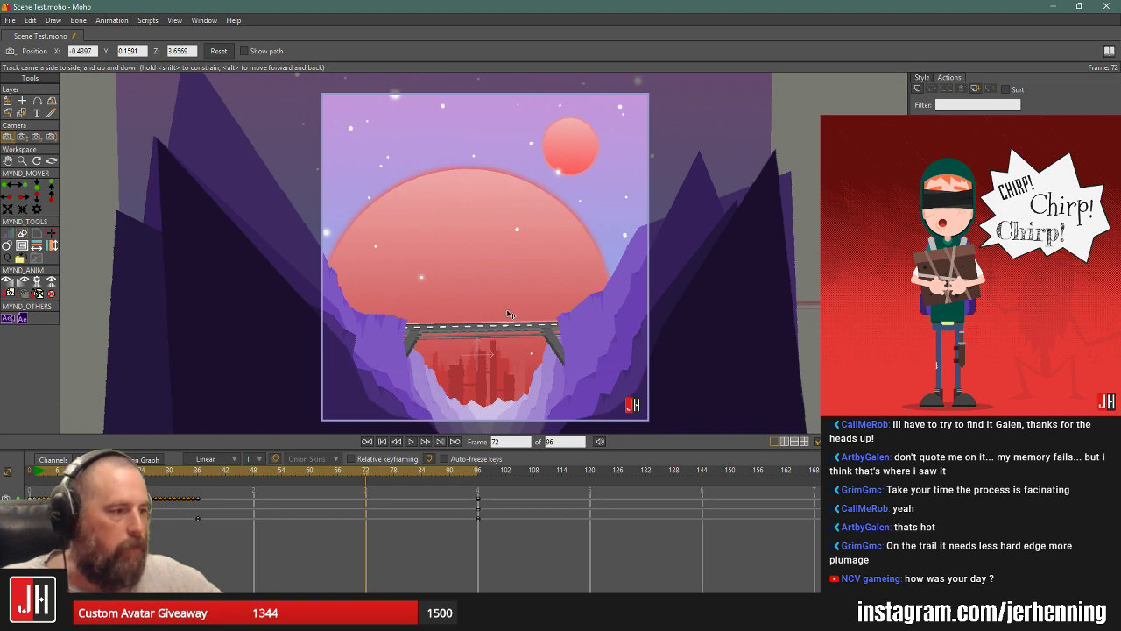
pyautogui.moveTo(508, 313); pyautogui.dragTo(513, 246)
pyautogui.click(383, 442)
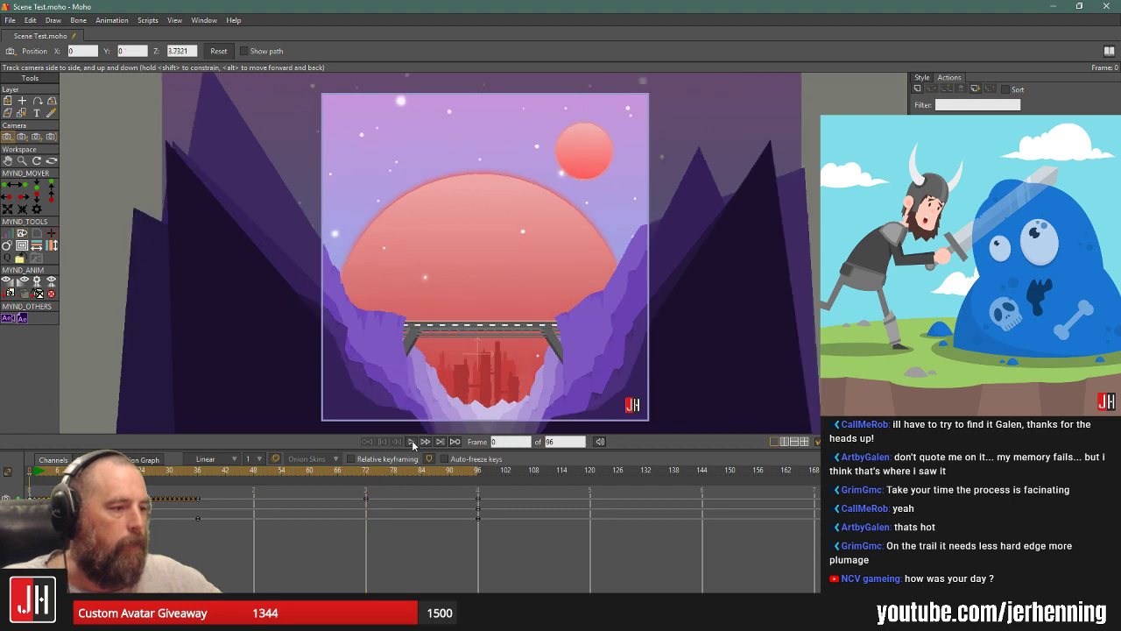
pyautogui.click(411, 442)
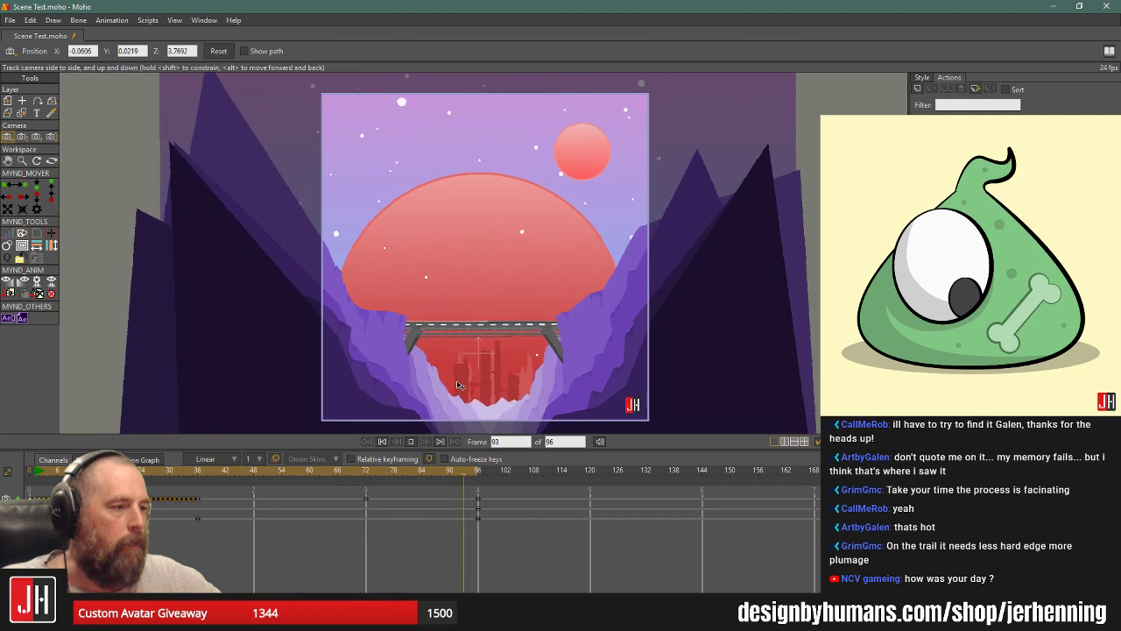
# Delete the camera position keyframe at frame 72 and play back the animation from the start.
pyautogui.moveTo(350, 500); pyautogui.dragTo(350, 496)
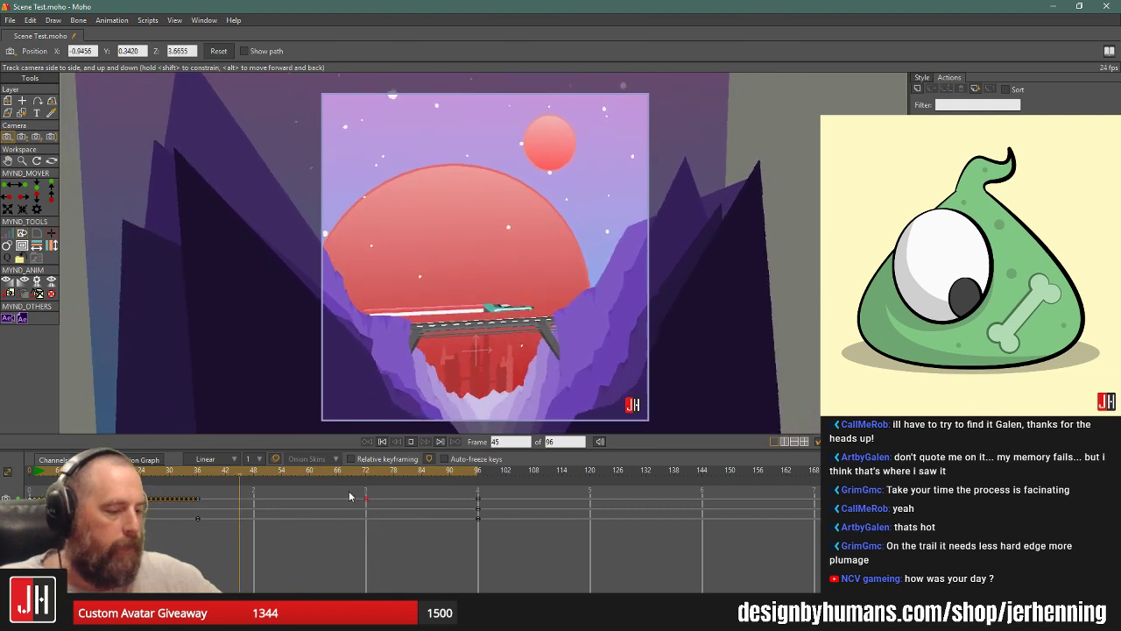
pyautogui.press('Delete')
pyautogui.click(383, 441)
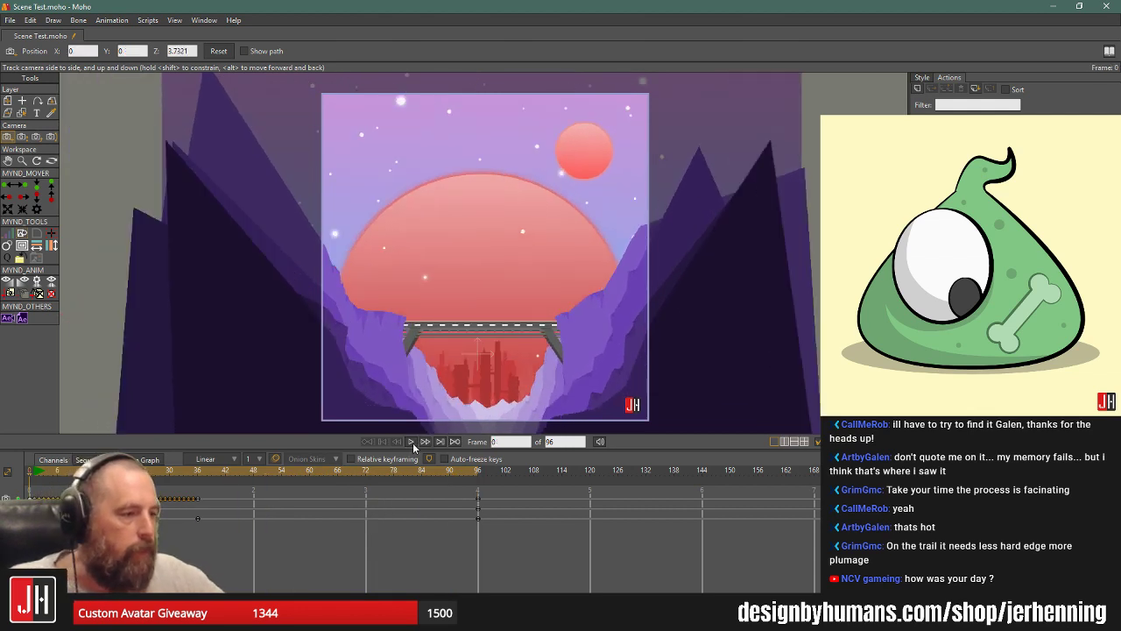
pyautogui.click(411, 442)
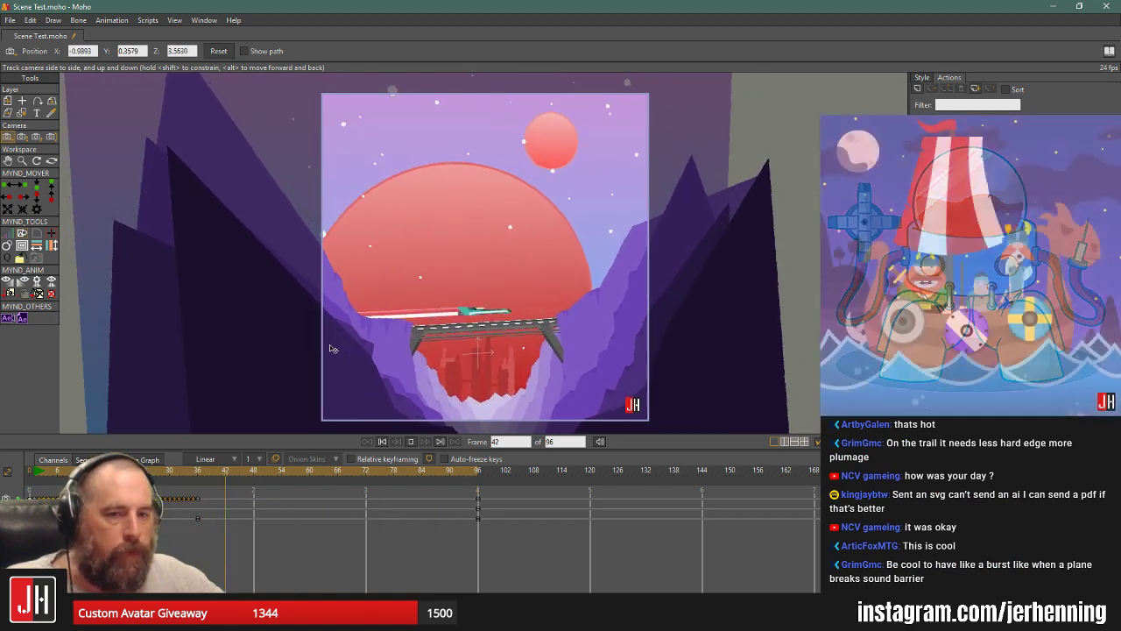
# Render previews of frame 0 and frame 44 to check the scene and the ship's motion blur.
pyautogui.click(382, 441)
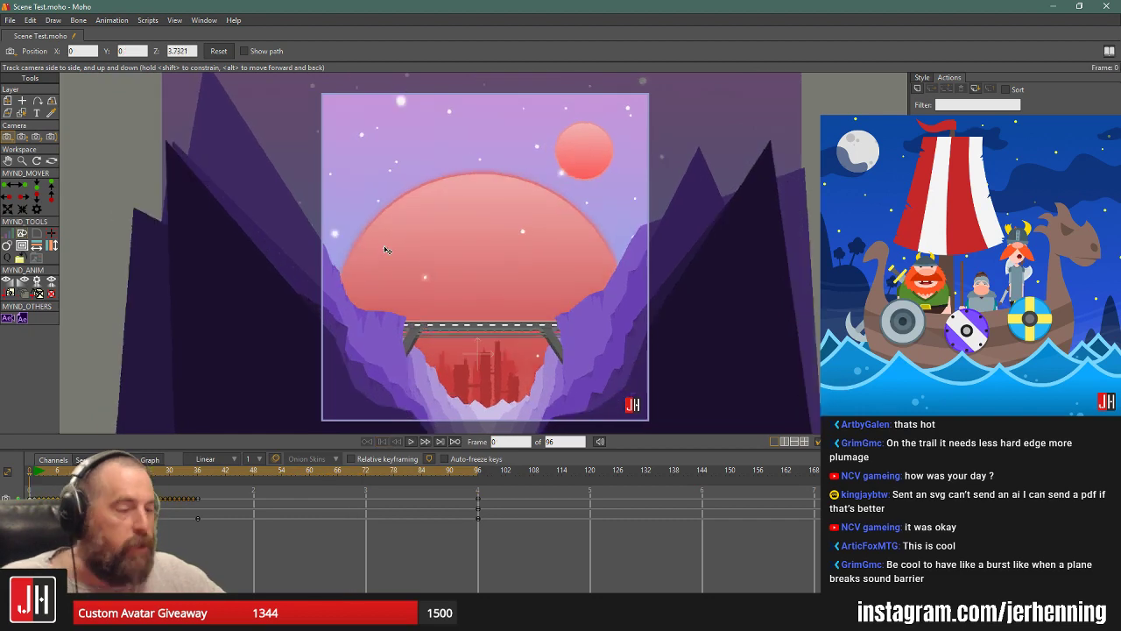
pyautogui.hotkey('ctrl', 'r')
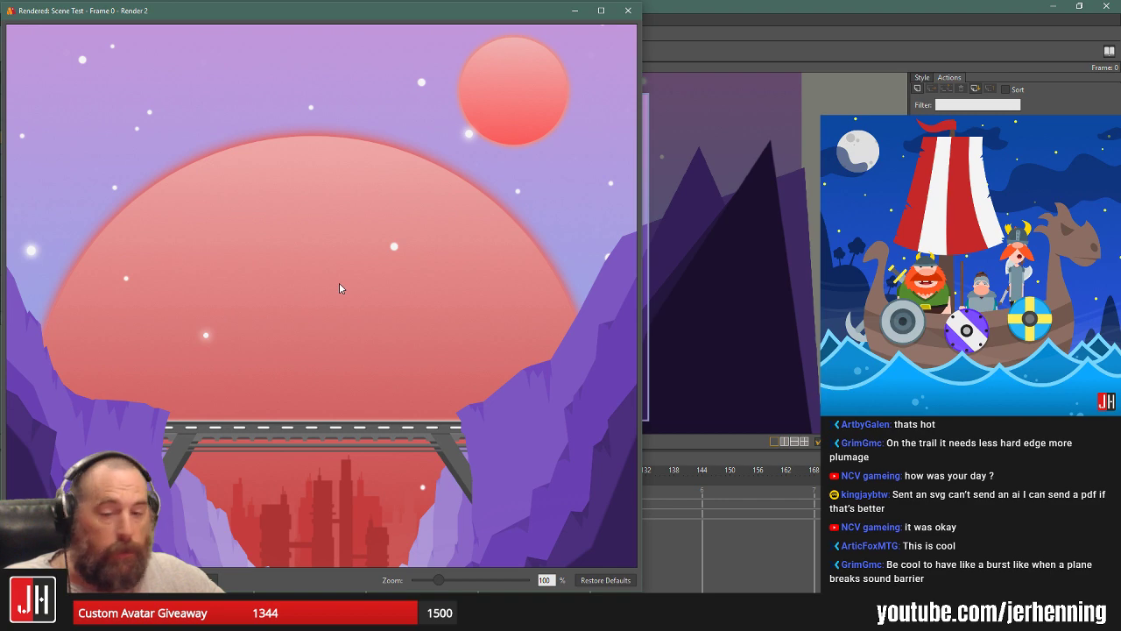
pyautogui.click(622, 18)
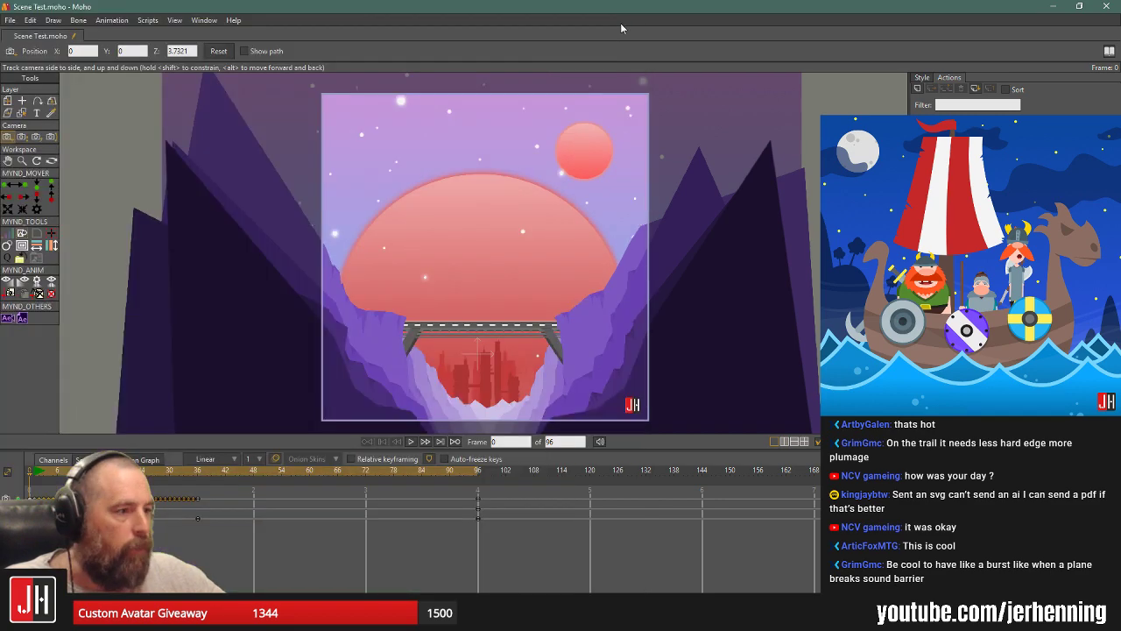
pyautogui.click(235, 475)
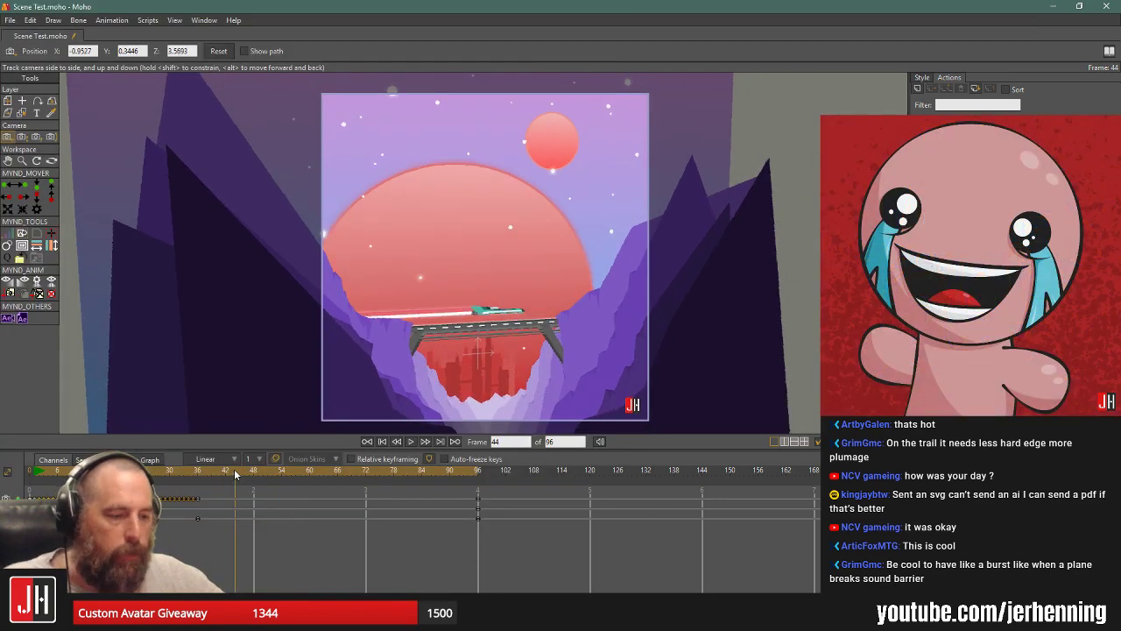
pyautogui.hotkey('ctrl', 'r')
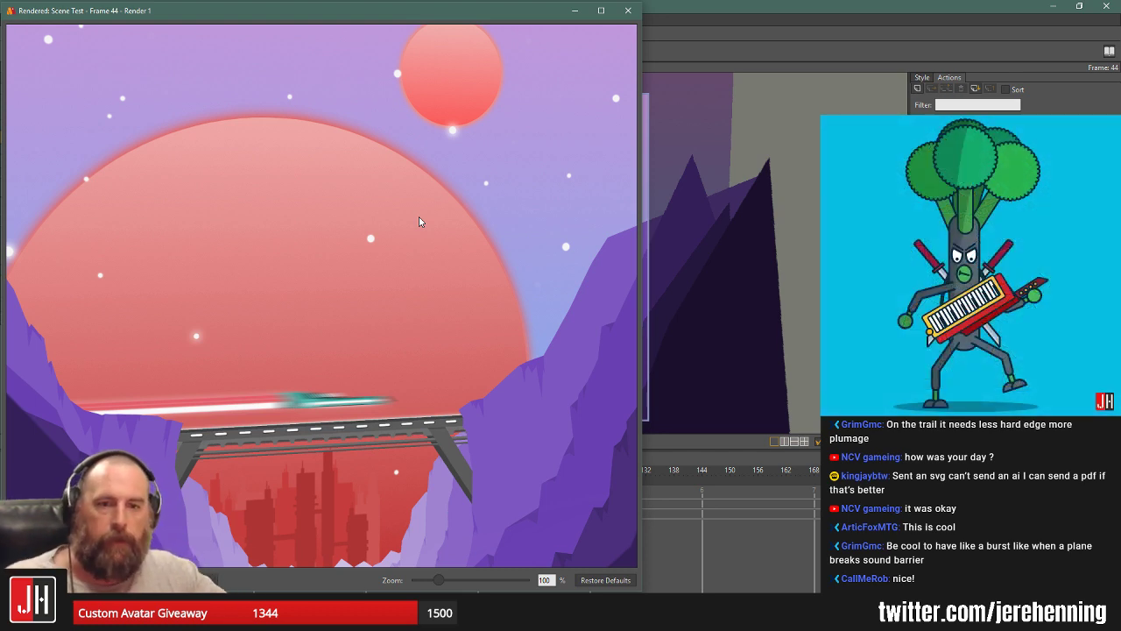
pyautogui.click(627, 10)
# Set the Speeder layer's motion blur frame percentage to 60.
pyautogui.doubleClick(971, 263)
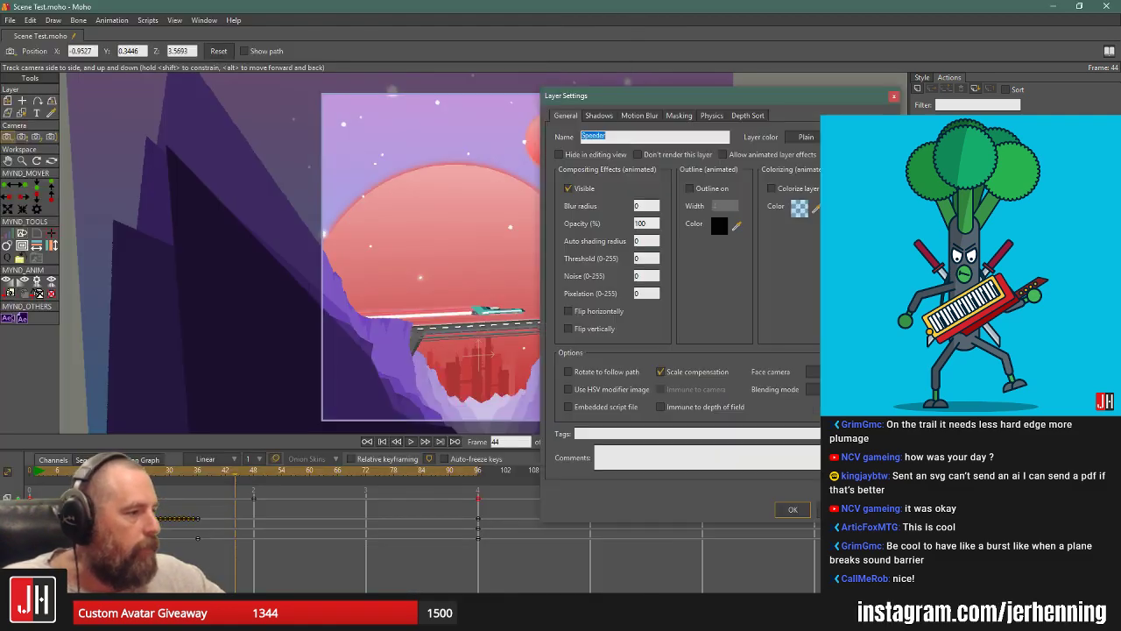
pyautogui.click(651, 114)
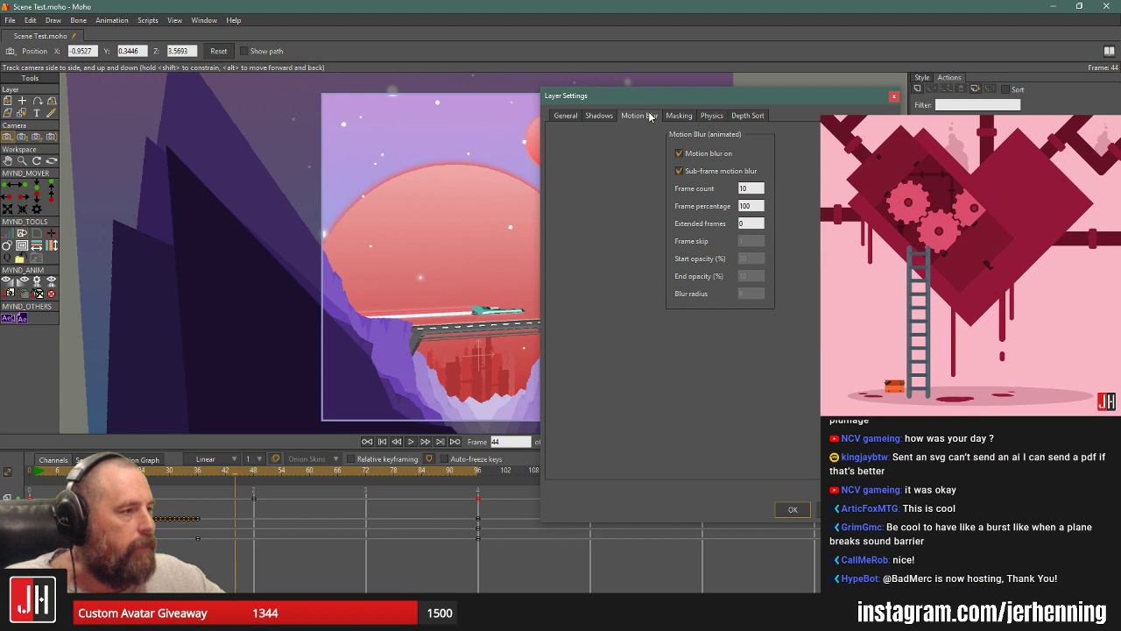
pyautogui.moveTo(758, 205); pyautogui.dragTo(669, 201)
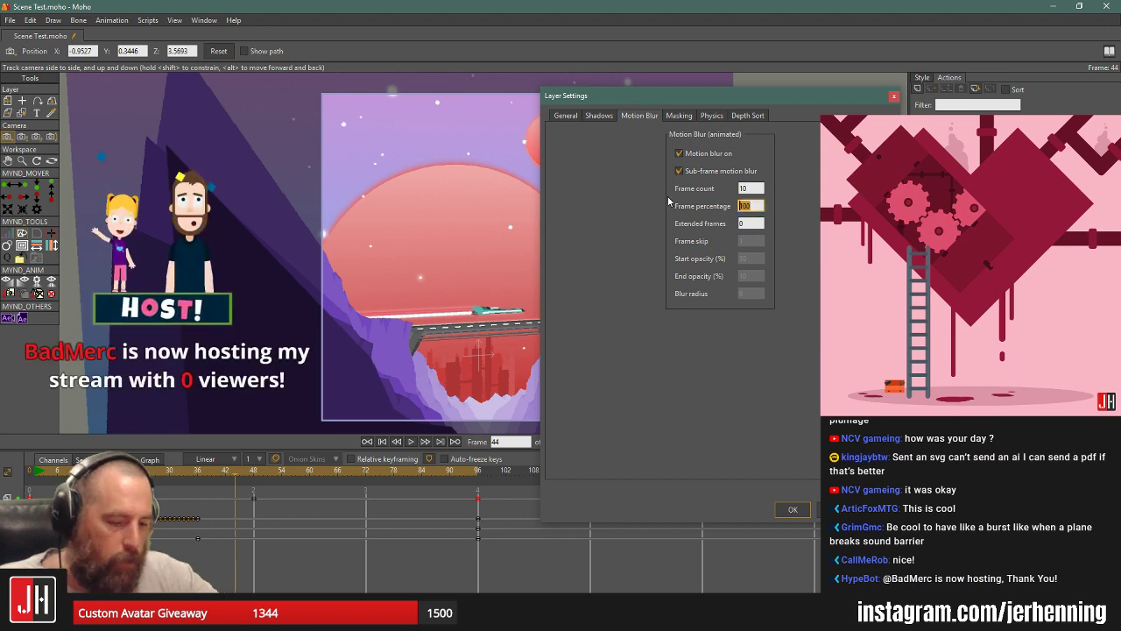
pyautogui.write('80')
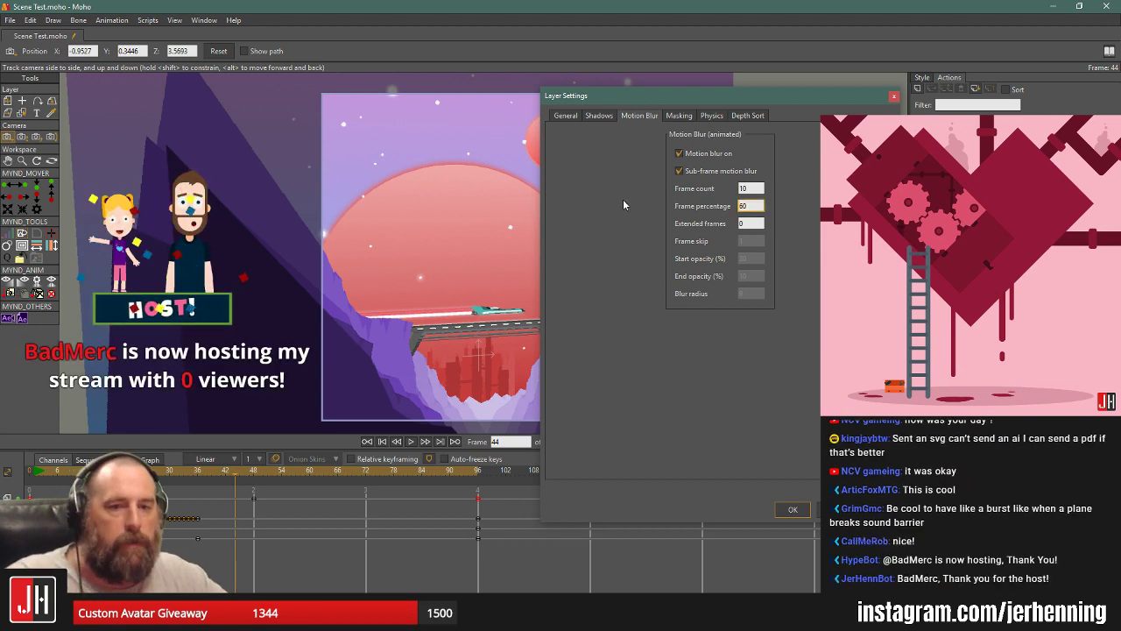
pyautogui.click(793, 510)
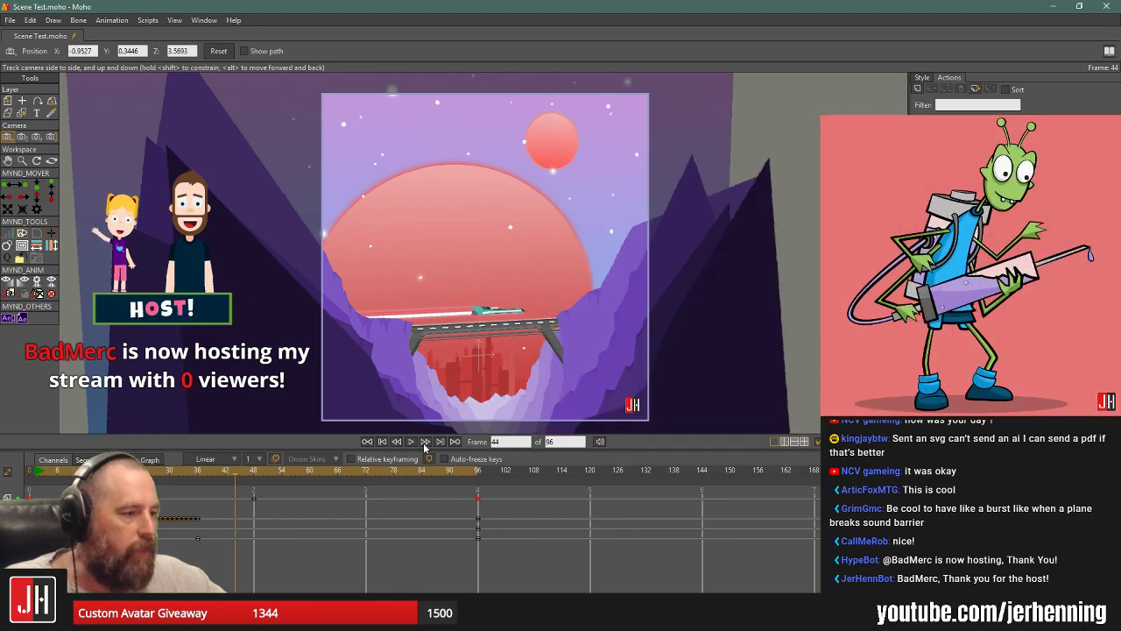
# Play the animation from the start, stop at frame 45 and render that frame to check the ship's blur.
pyautogui.click(368, 442)
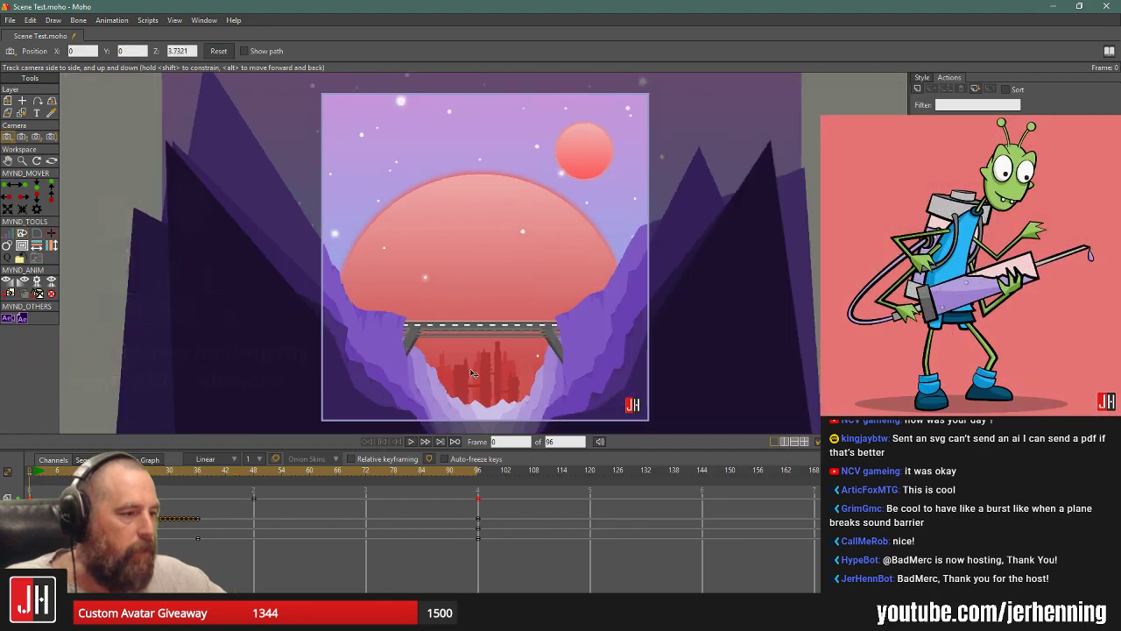
pyautogui.click(412, 441)
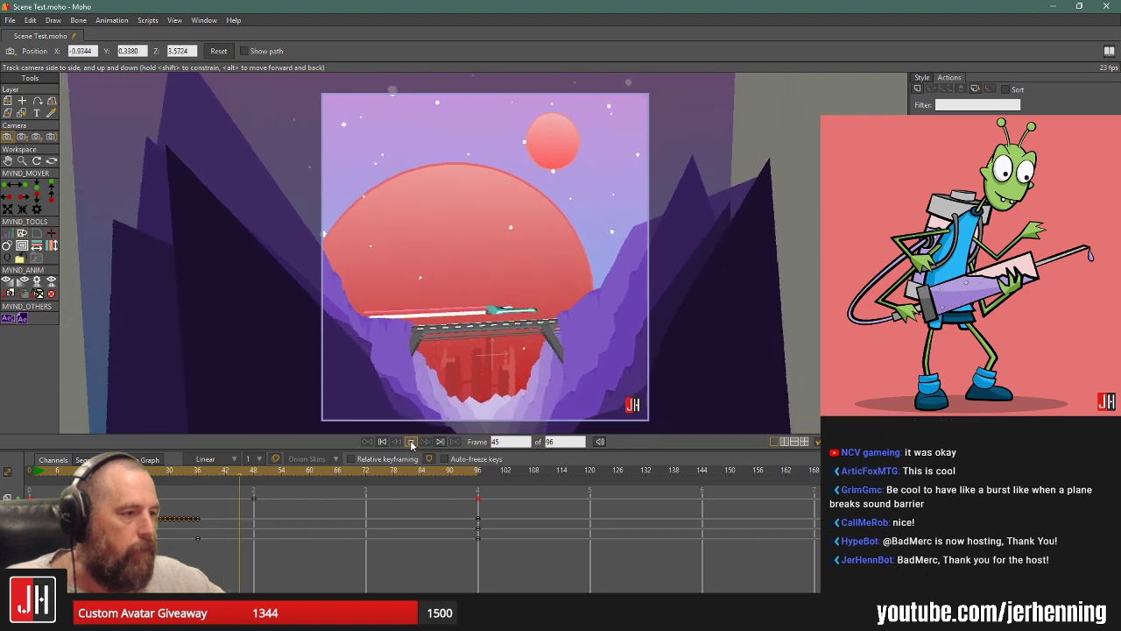
pyautogui.click(412, 443)
pyautogui.hotkey('ctrl', 'r')
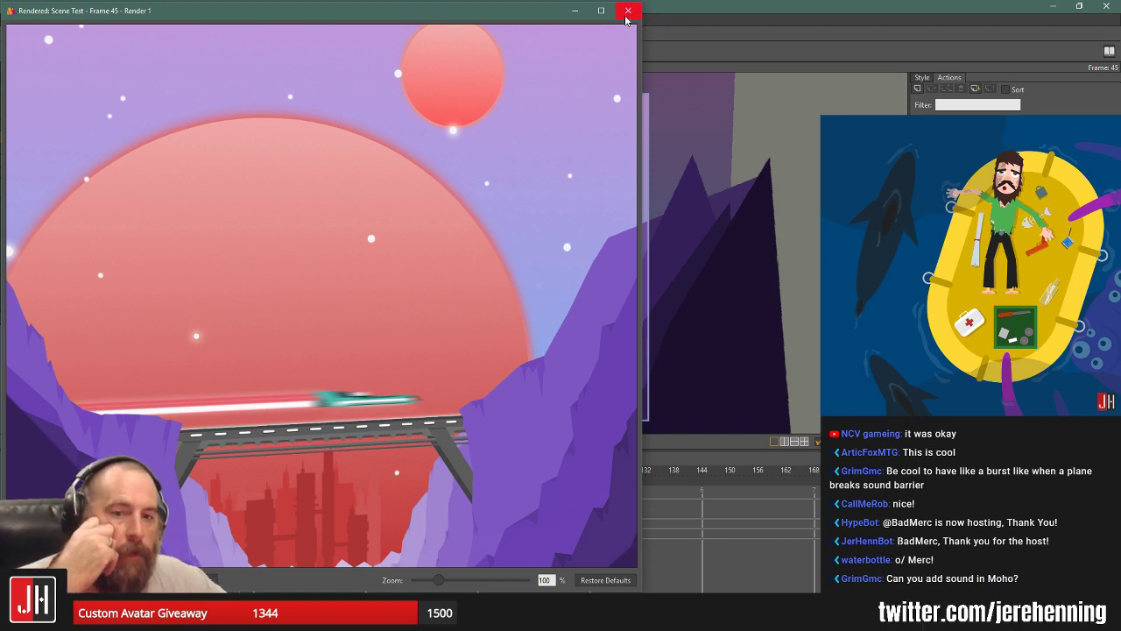
pyautogui.click(626, 15)
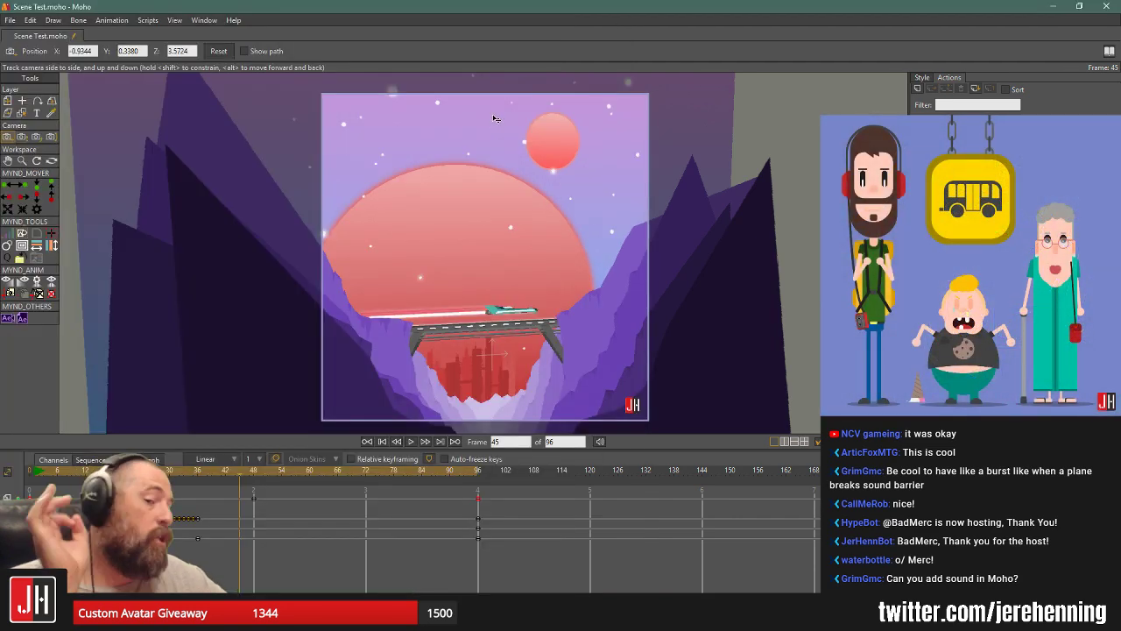
# Review the ship's flight and the camera move by playing the animation repeatedly and inspecting it around frame 48.
pyautogui.click(382, 441)
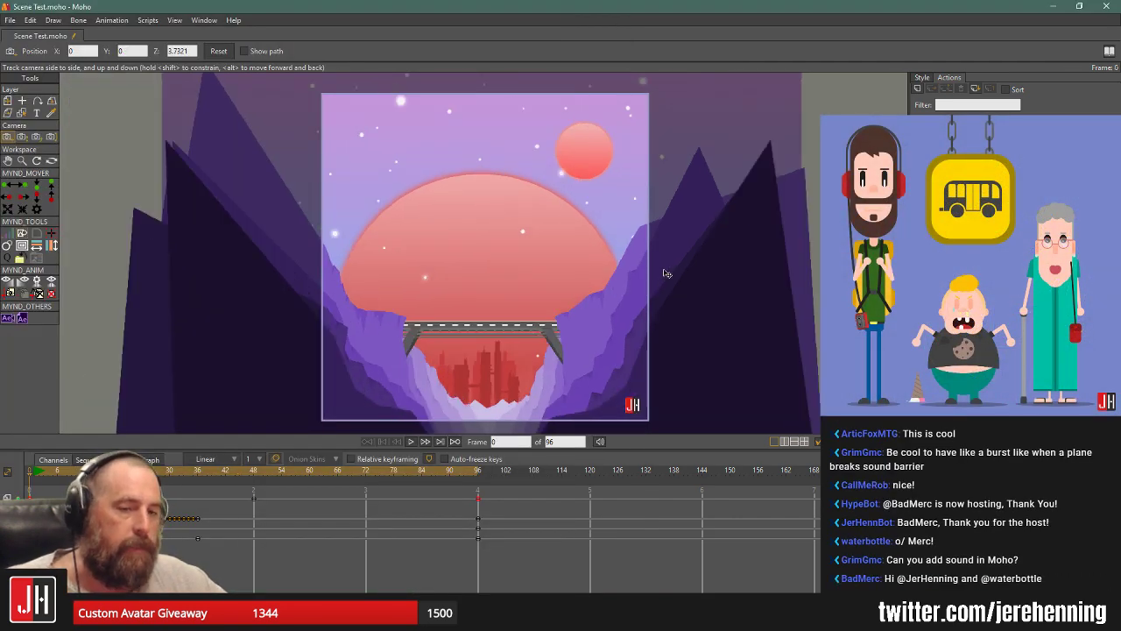
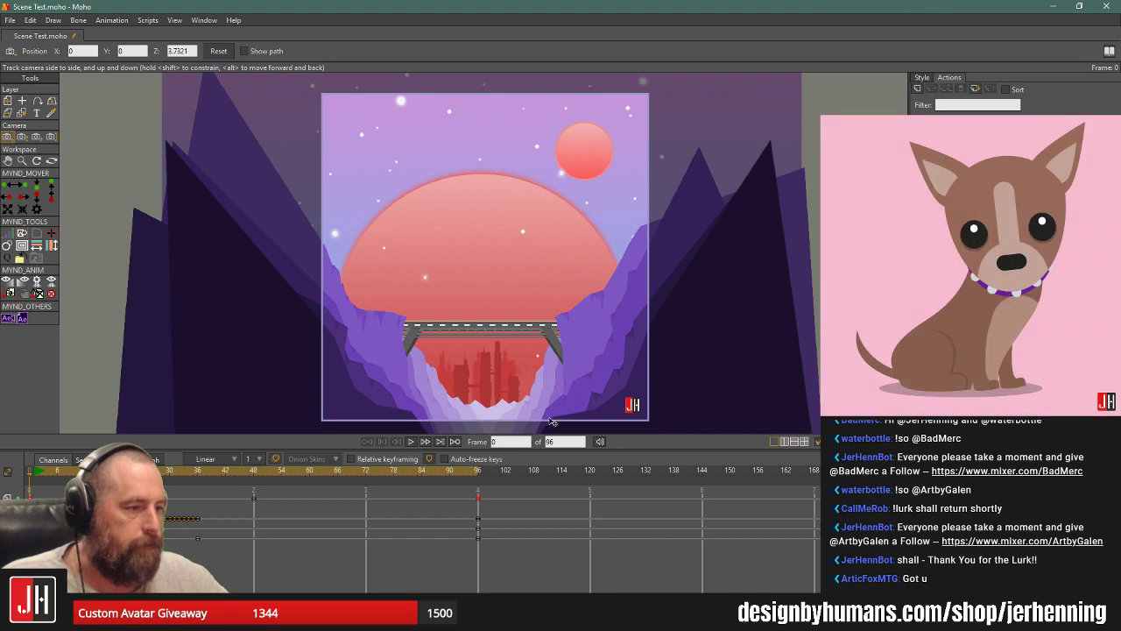
pyautogui.click(409, 442)
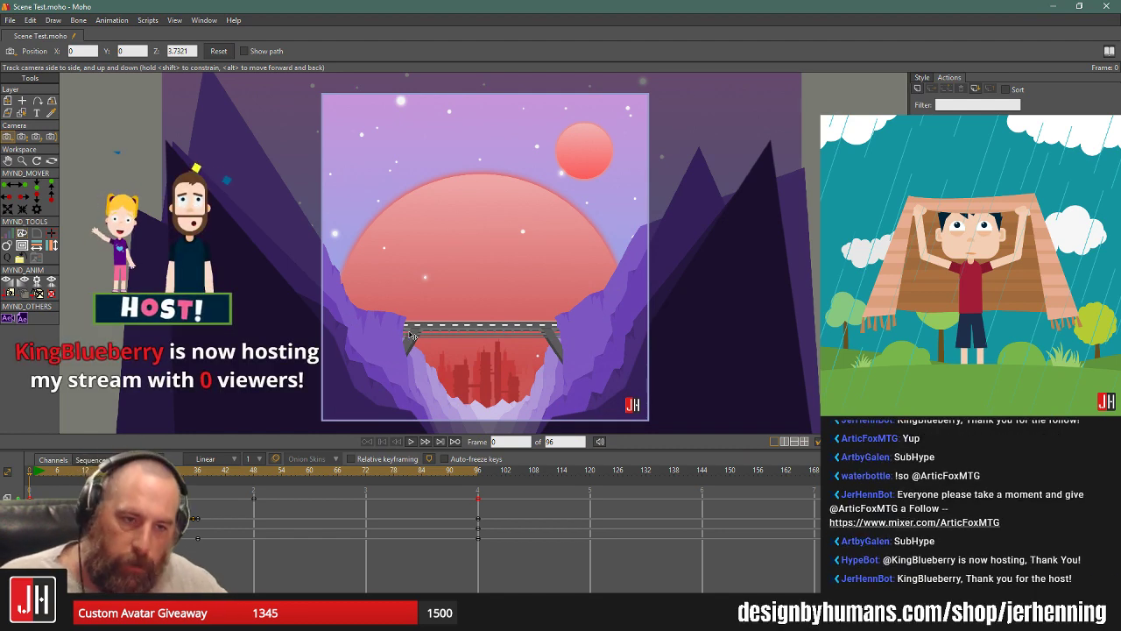
pyautogui.click(411, 442)
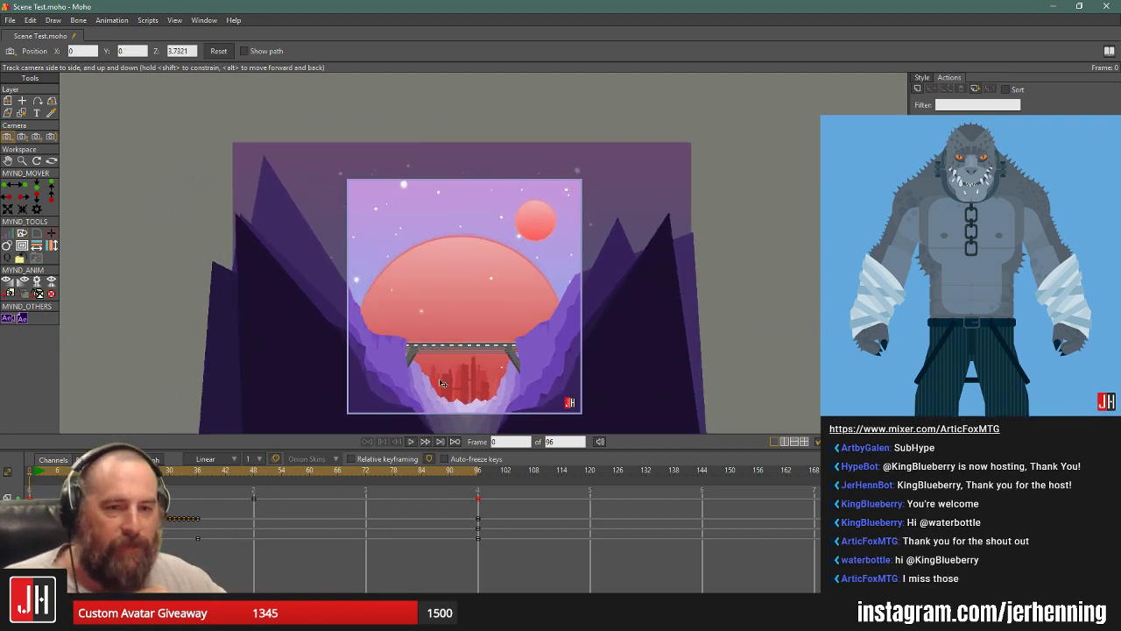
pyautogui.scroll(3, 442, 383)
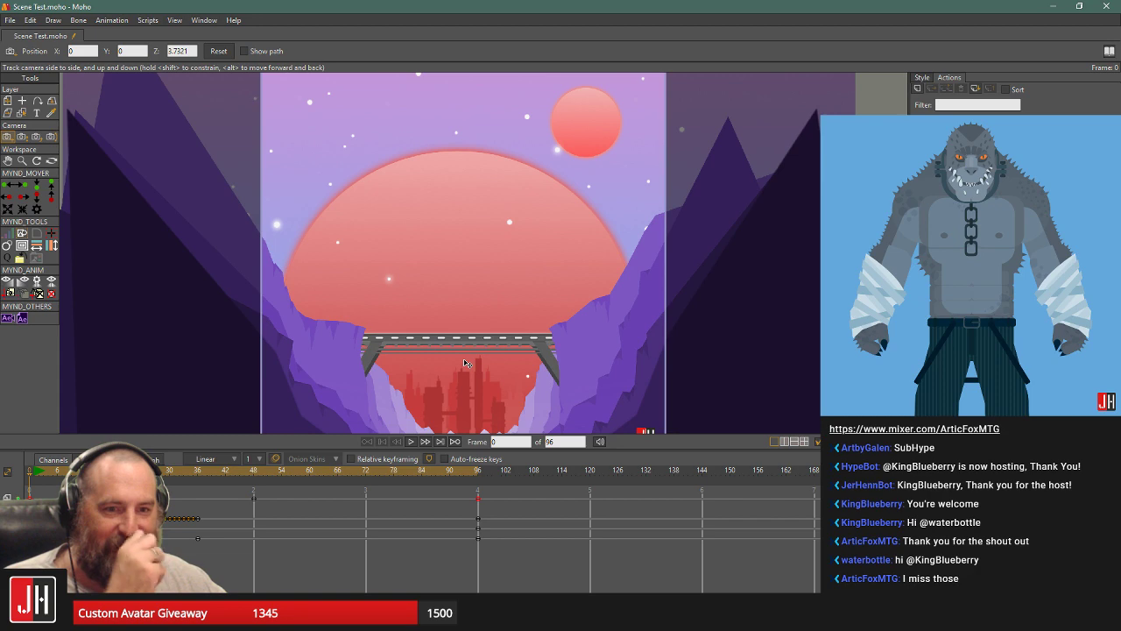
pyautogui.click(414, 444)
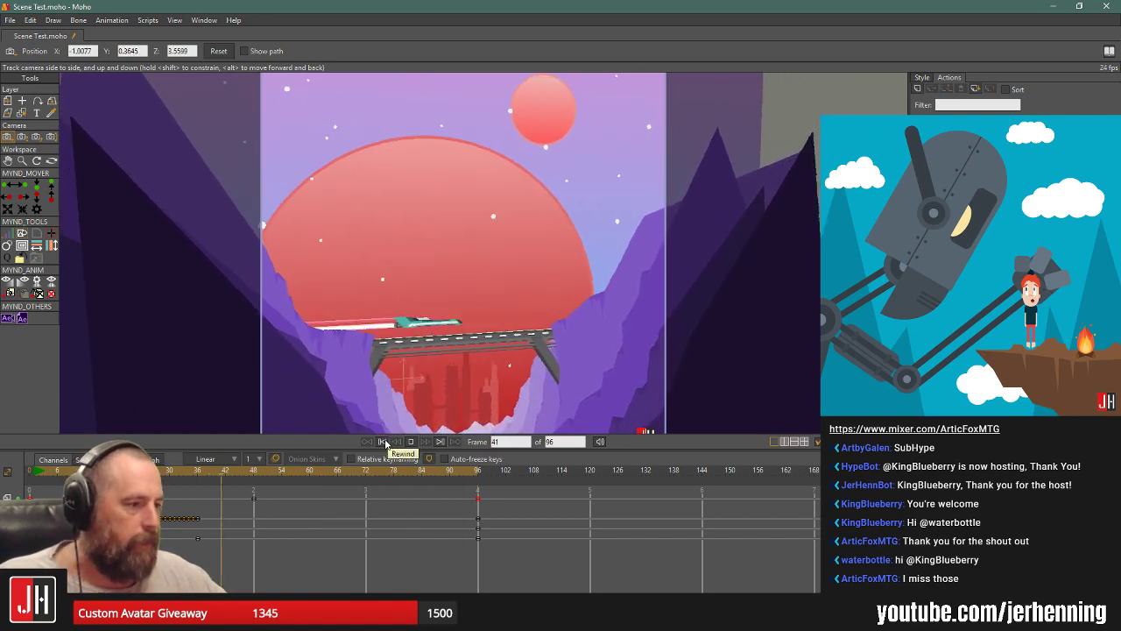
pyautogui.click(385, 442)
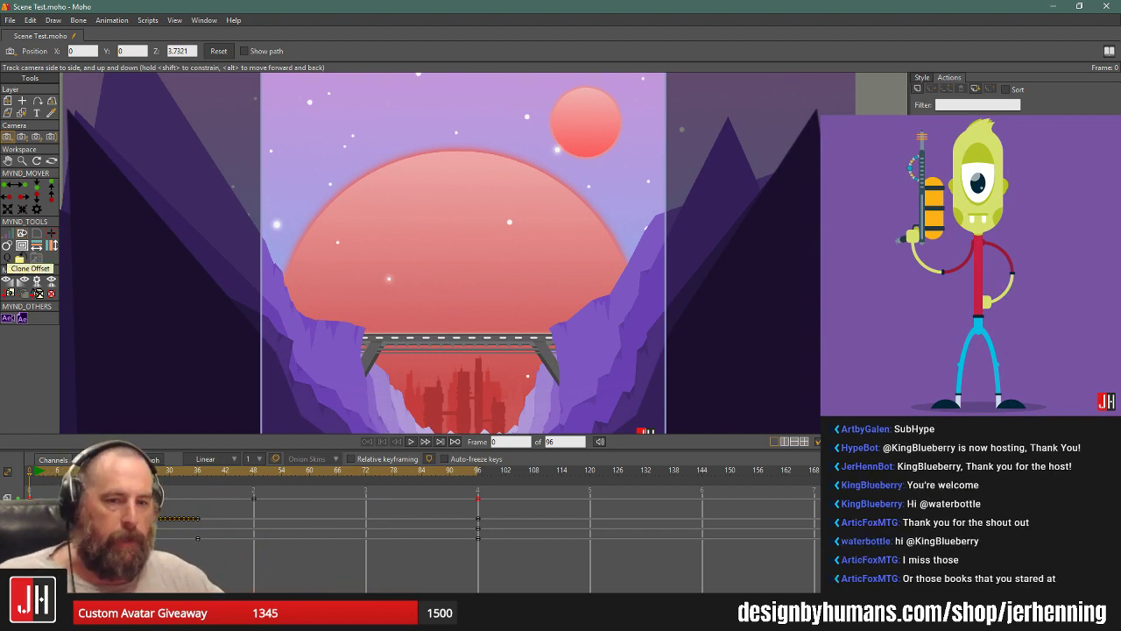
pyautogui.click(410, 443)
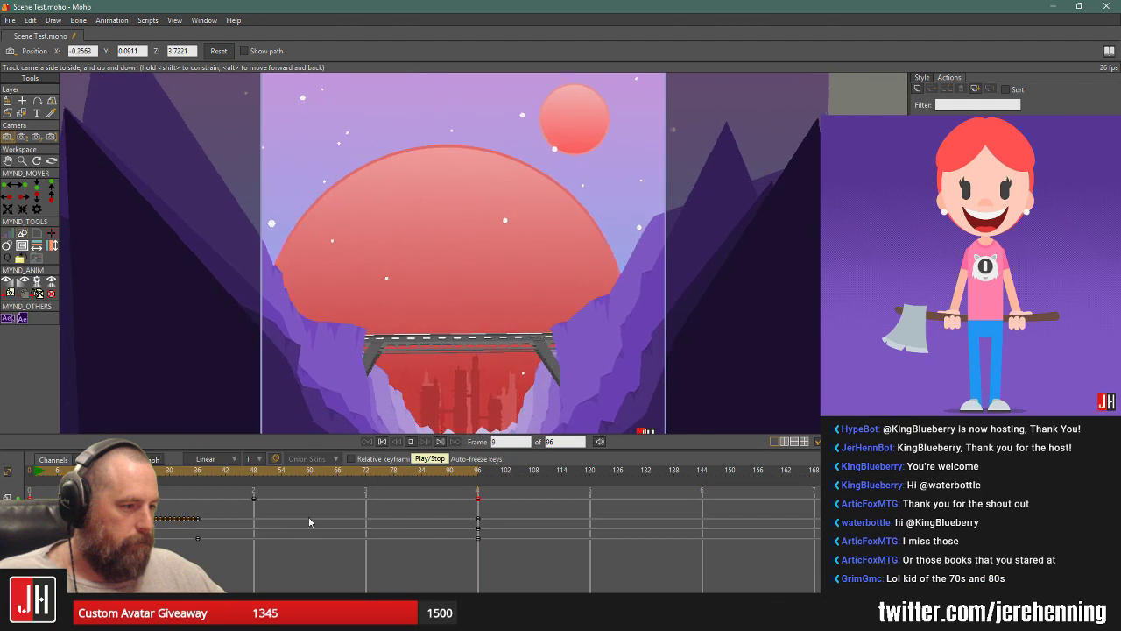
pyautogui.click(230, 471)
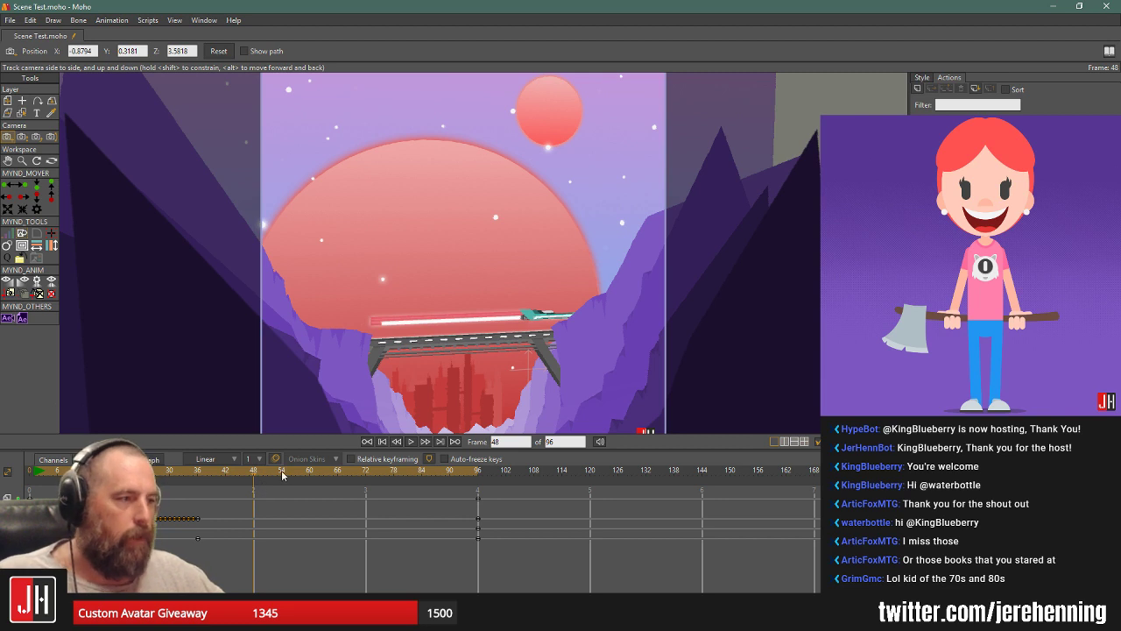
pyautogui.click(410, 441)
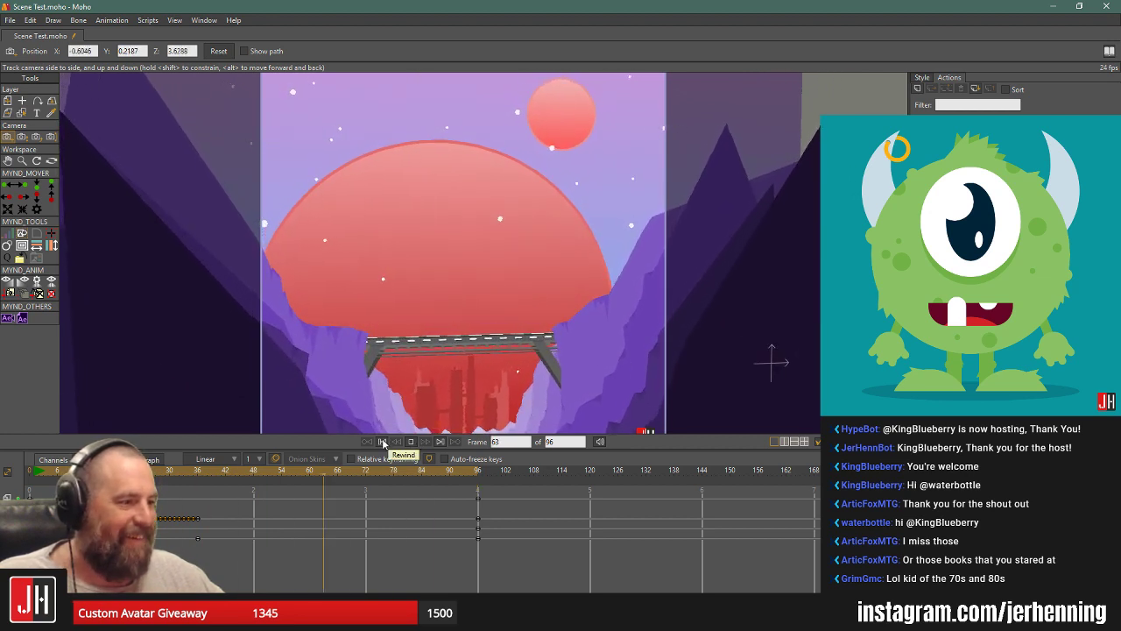
pyautogui.click(382, 442)
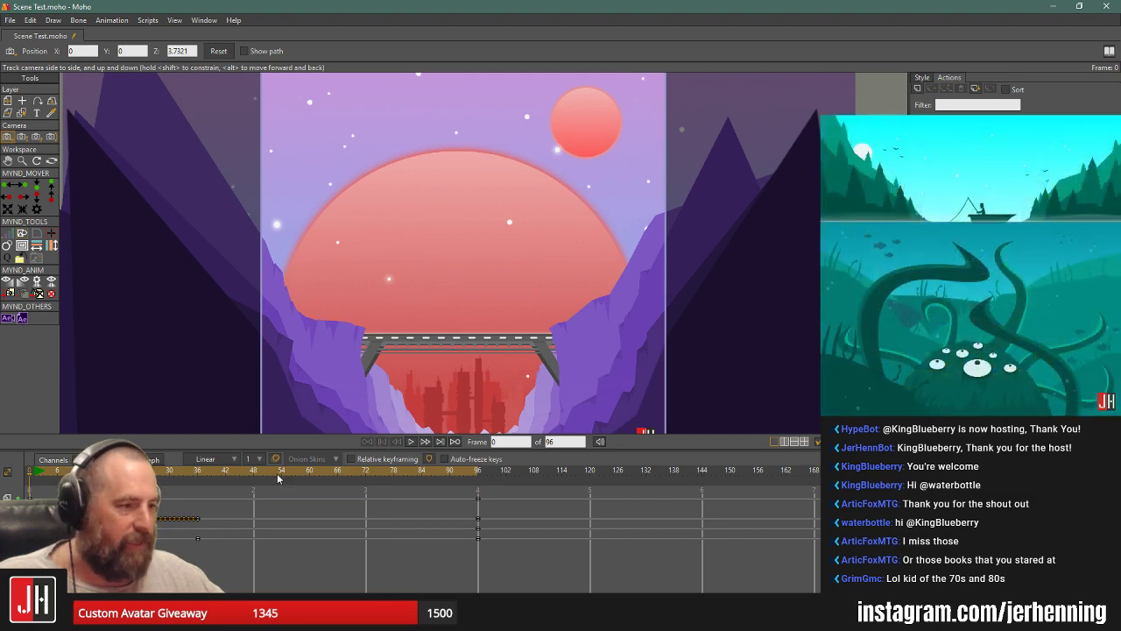
# At frame 47, nudge the ship layer slightly upward to a Y position of about 0.0206.
pyautogui.click(252, 472)
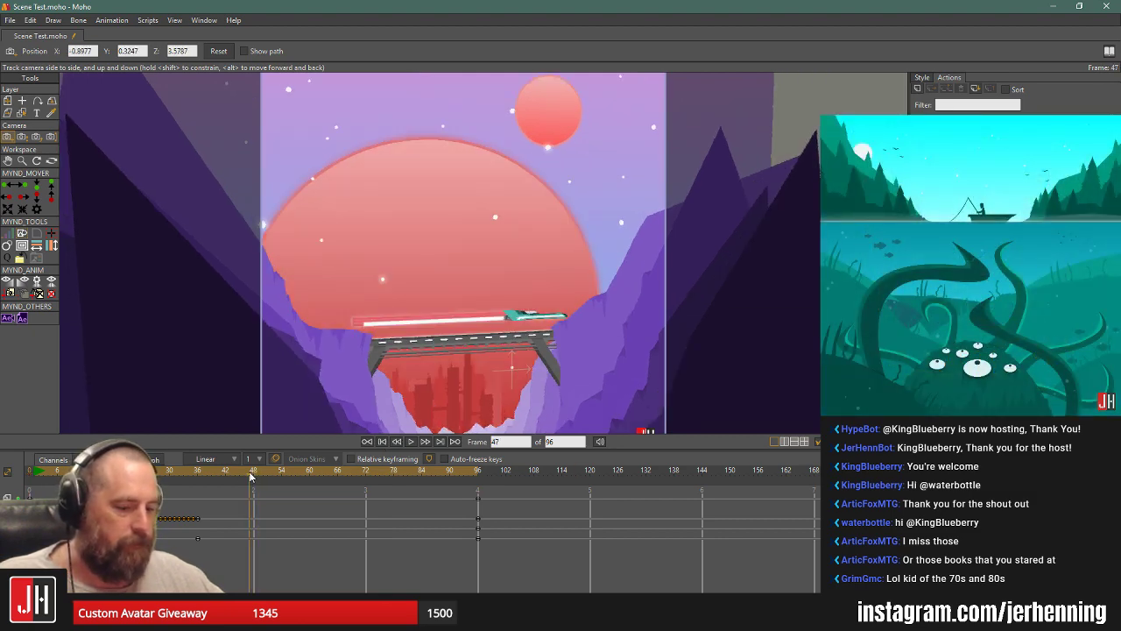
pyautogui.press('t')
pyautogui.moveTo(473, 340); pyautogui.dragTo(473, 337)
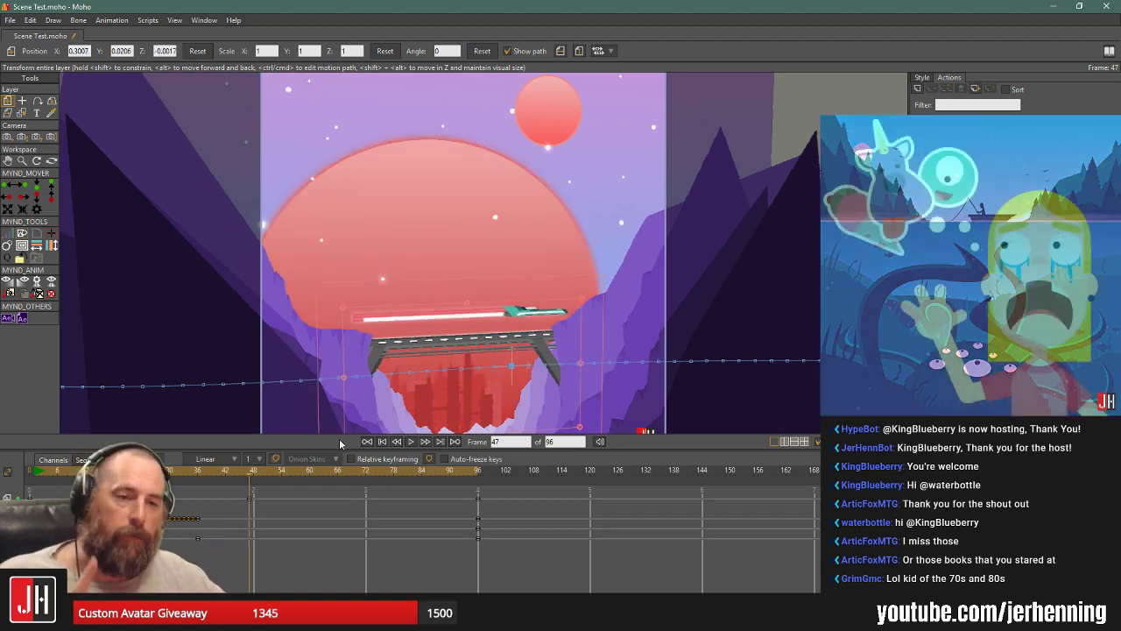
# Play back the ship's adjusted flight from the start and shift its frame 47 keyframe to frame 48.
pyautogui.click(387, 441)
pyautogui.click(410, 442)
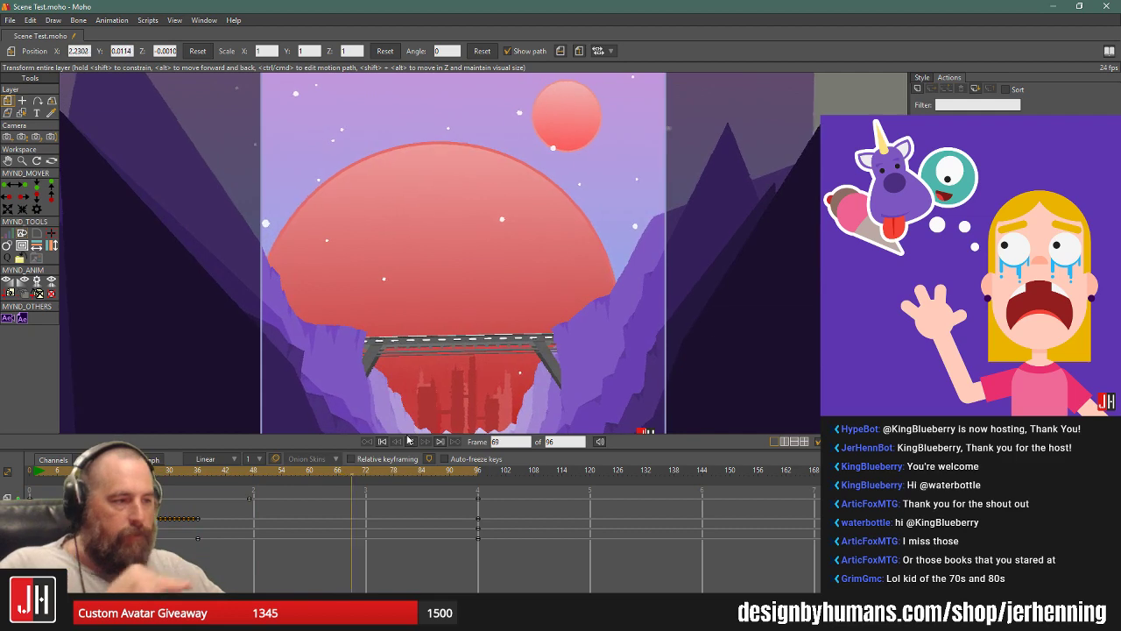
pyautogui.click(253, 470)
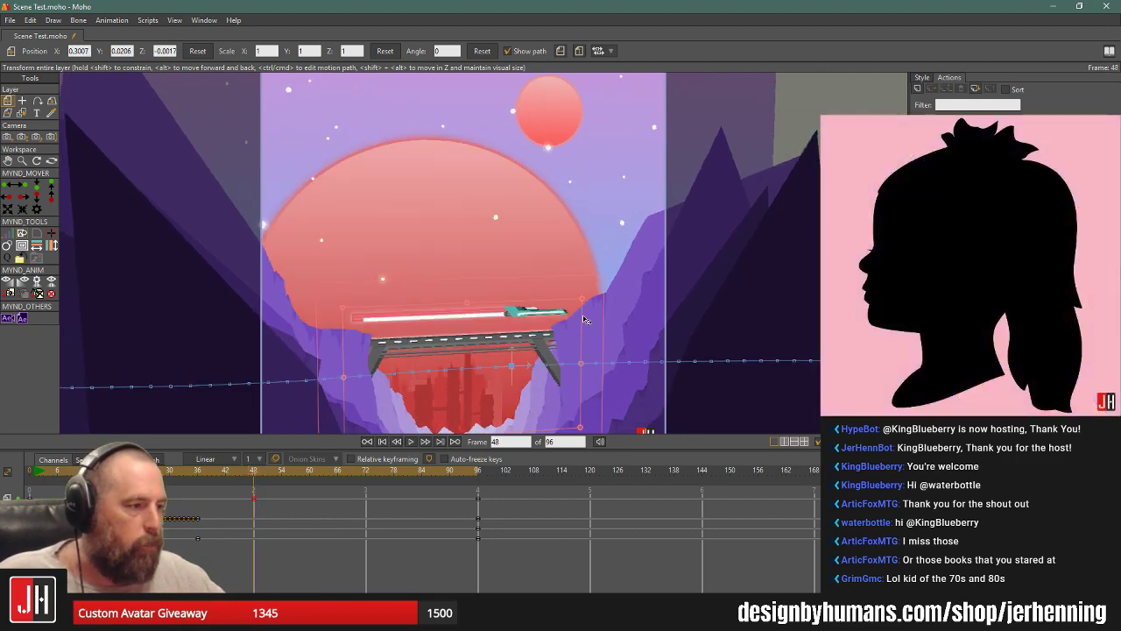
# Lower the ship layer at frame 48 to a Y position of about 0.0059 and play back its flight.
pyautogui.moveTo(541, 330); pyautogui.dragTo(516, 347)
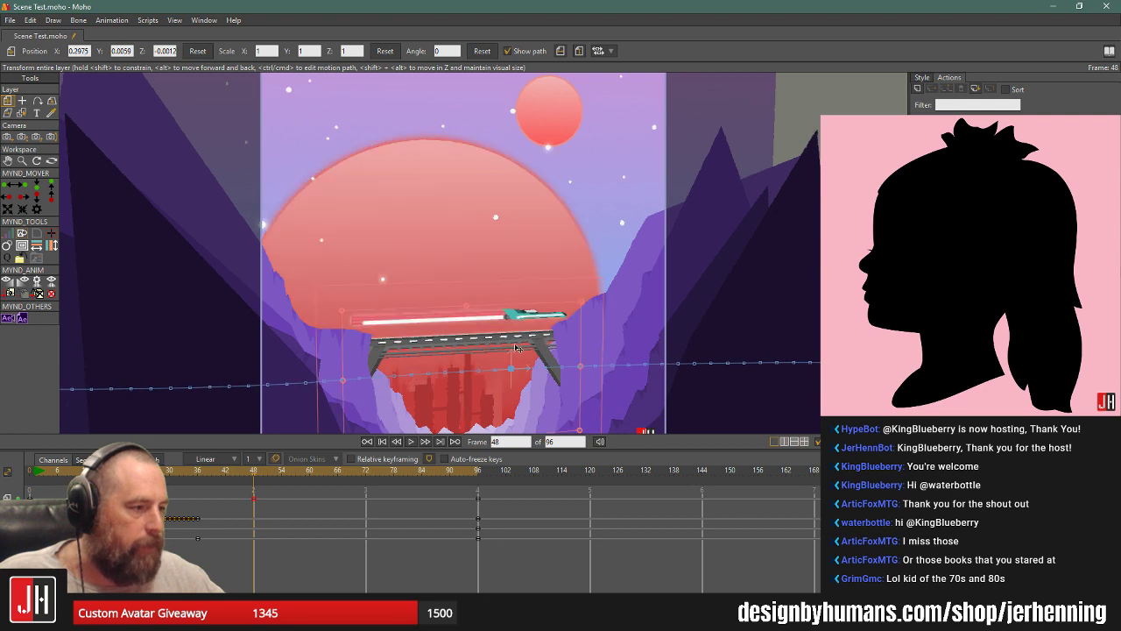
pyautogui.click(410, 440)
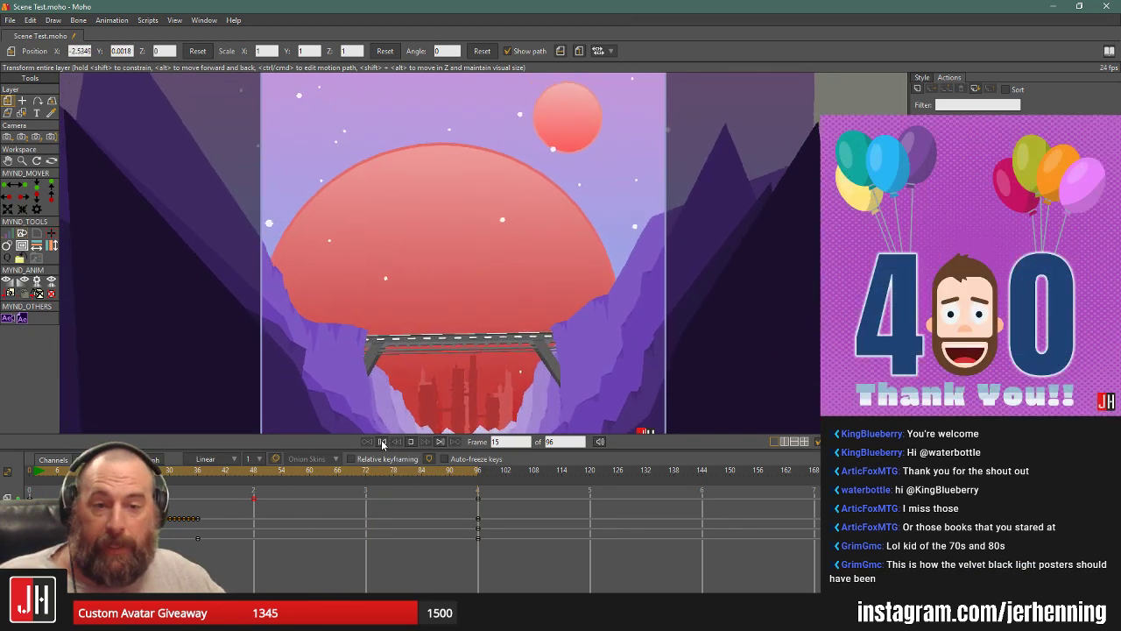
pyautogui.click(382, 443)
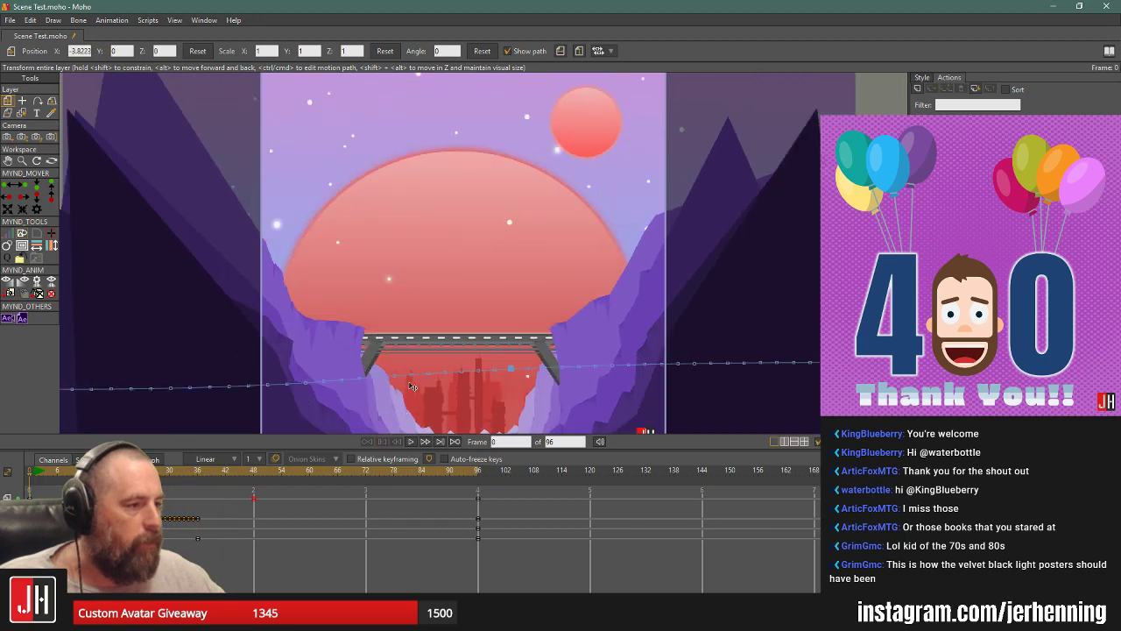
# Replay the animation from the start twice to check the ship crossing above the bridge.
pyautogui.scroll(-2, 409, 385)
pyautogui.scroll(4, 439, 392)
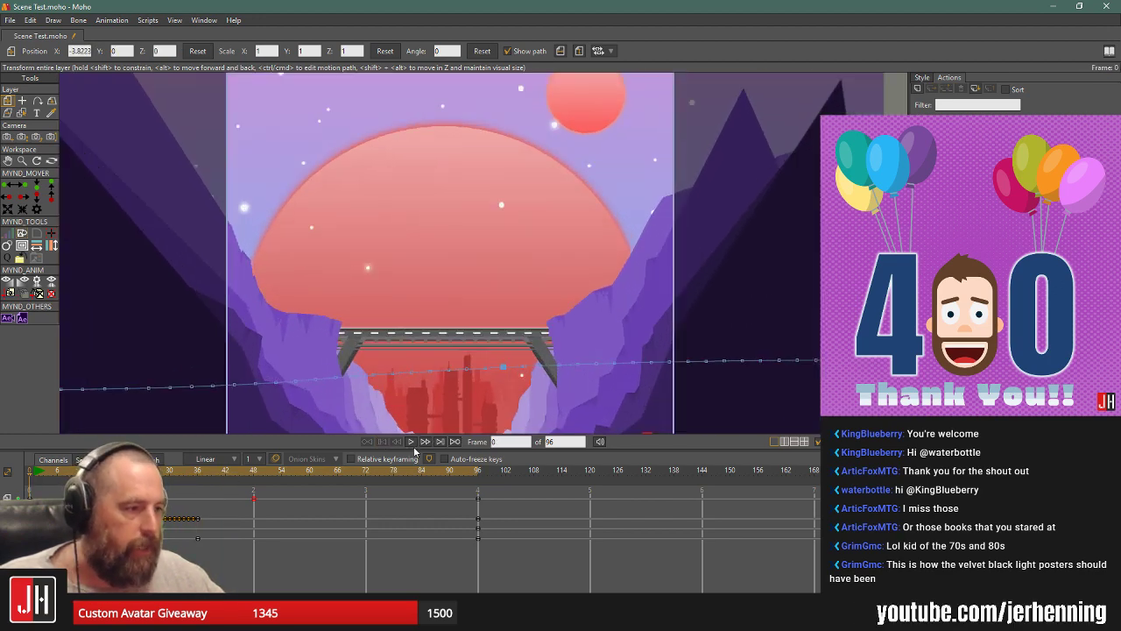
pyautogui.click(411, 441)
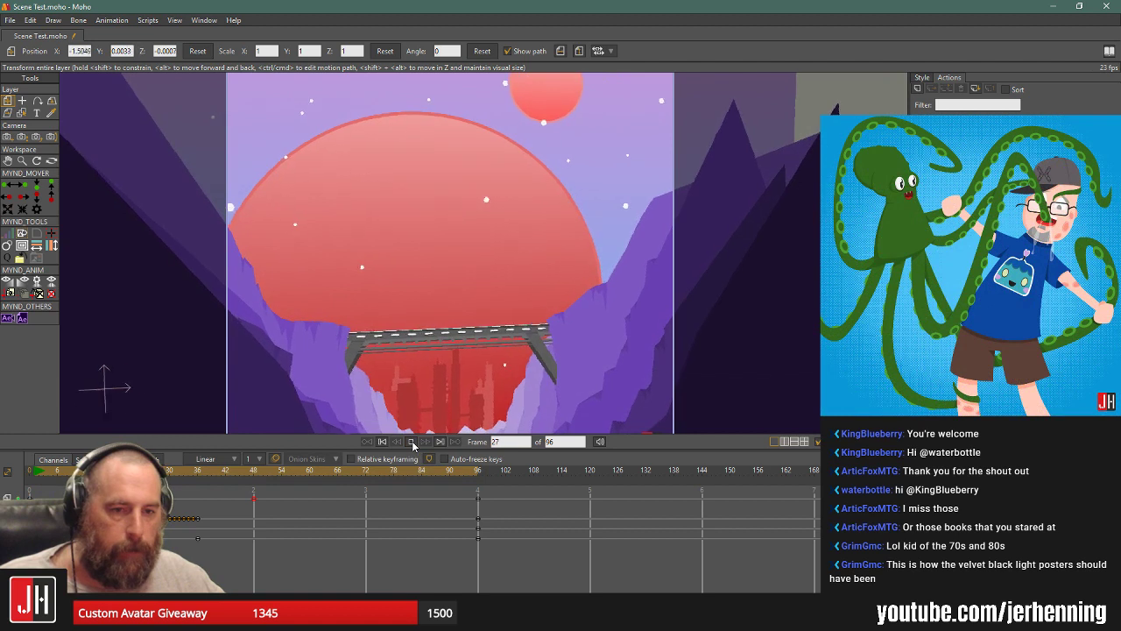
pyautogui.click(382, 443)
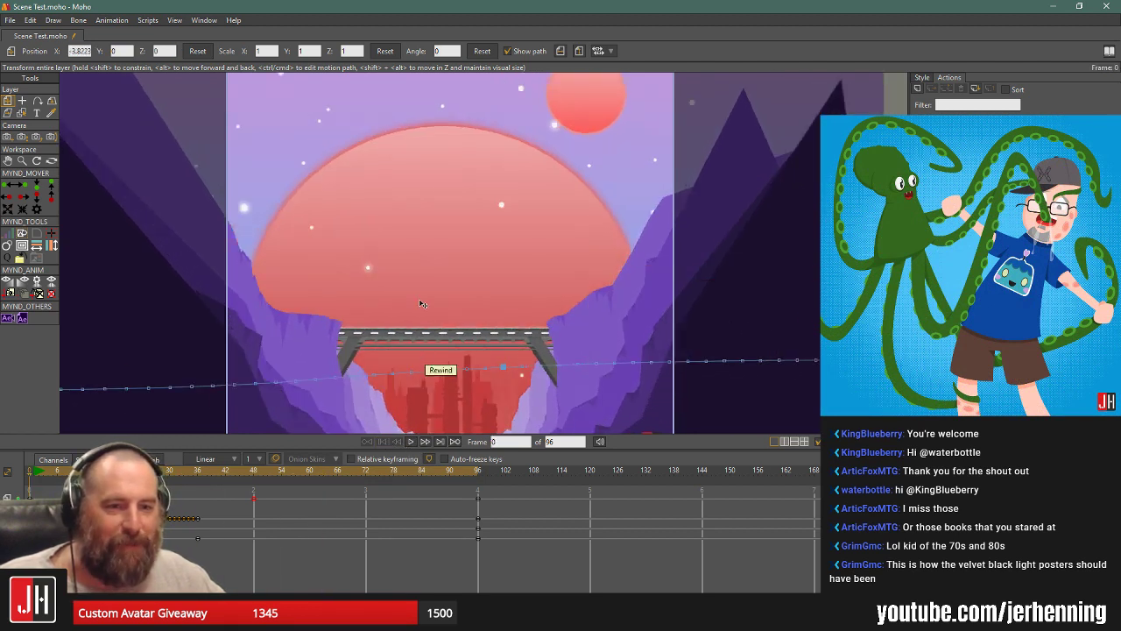
pyautogui.click(411, 441)
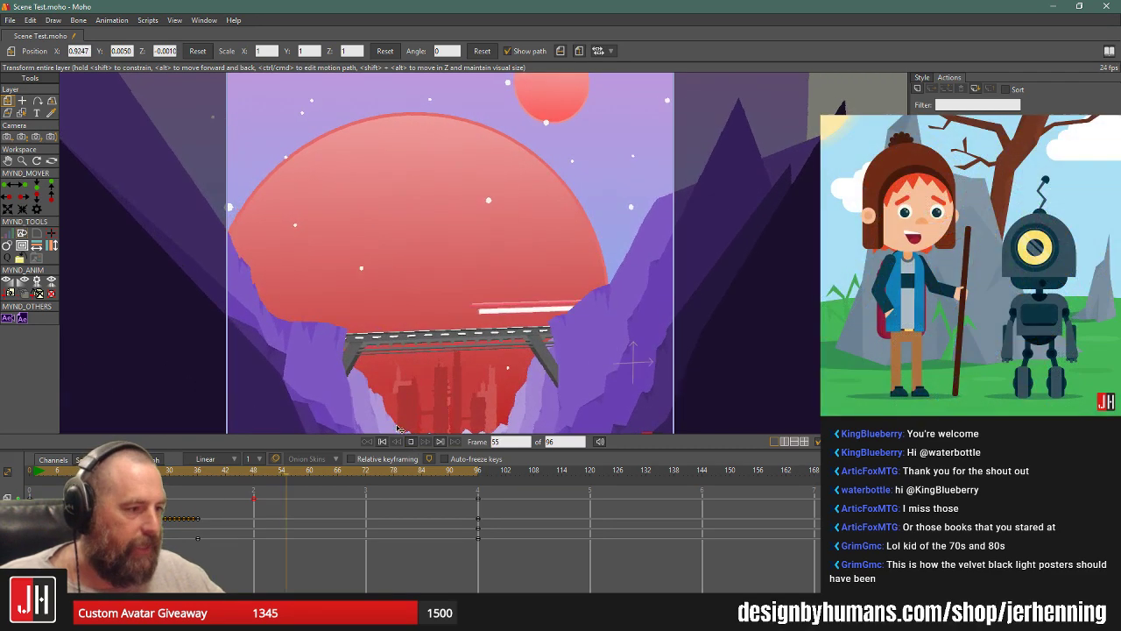
pyautogui.click(383, 442)
# Try a new camera orientation at frame 72 with pan about 8.98 and tilt about -5.21, starting from a camera rotation key at frame 42.
pyautogui.moveTo(232, 474)
pyautogui.mouseDown()
pyautogui.moveTo(175, 475)
pyautogui.moveTo(366, 482)
pyautogui.moveTo(225, 480)
pyautogui.mouseUp()
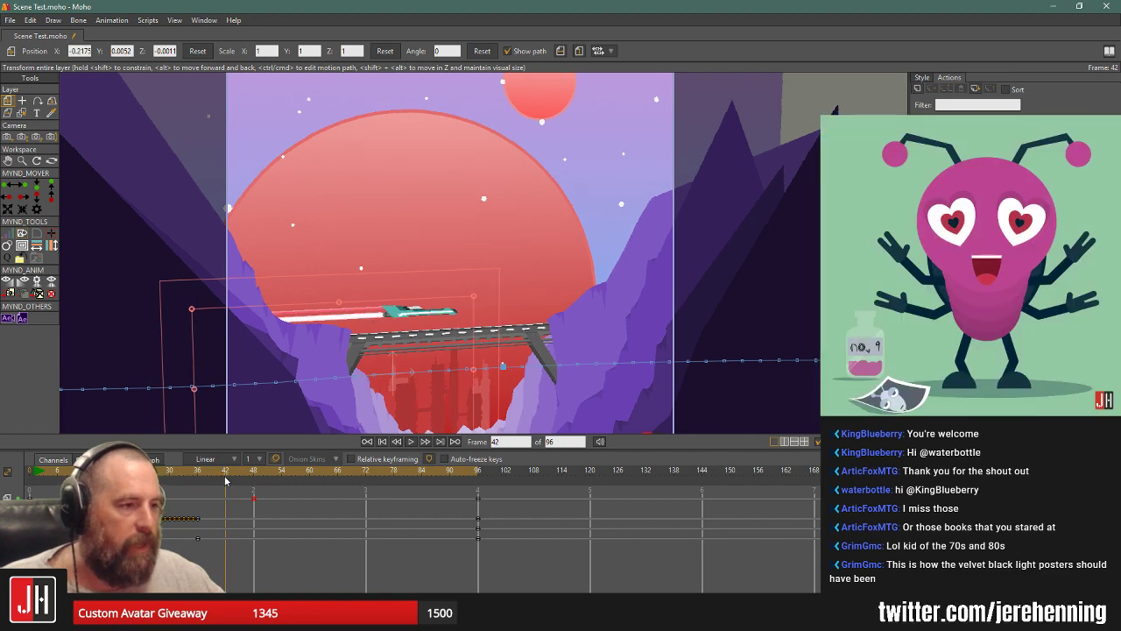
pyautogui.click(51, 137)
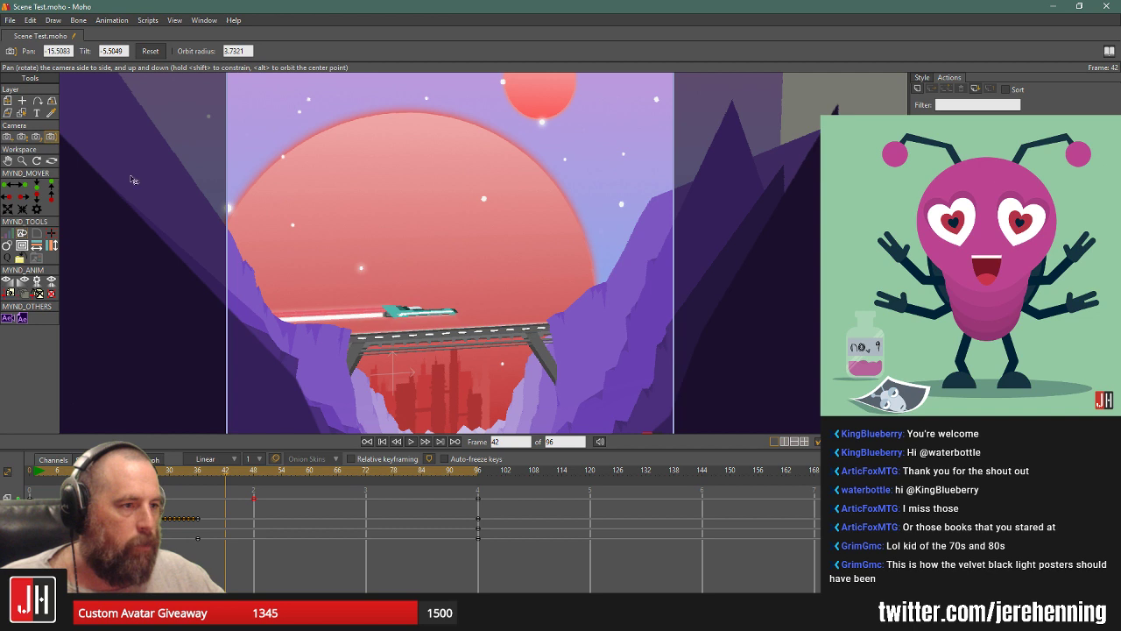
pyautogui.click(367, 473)
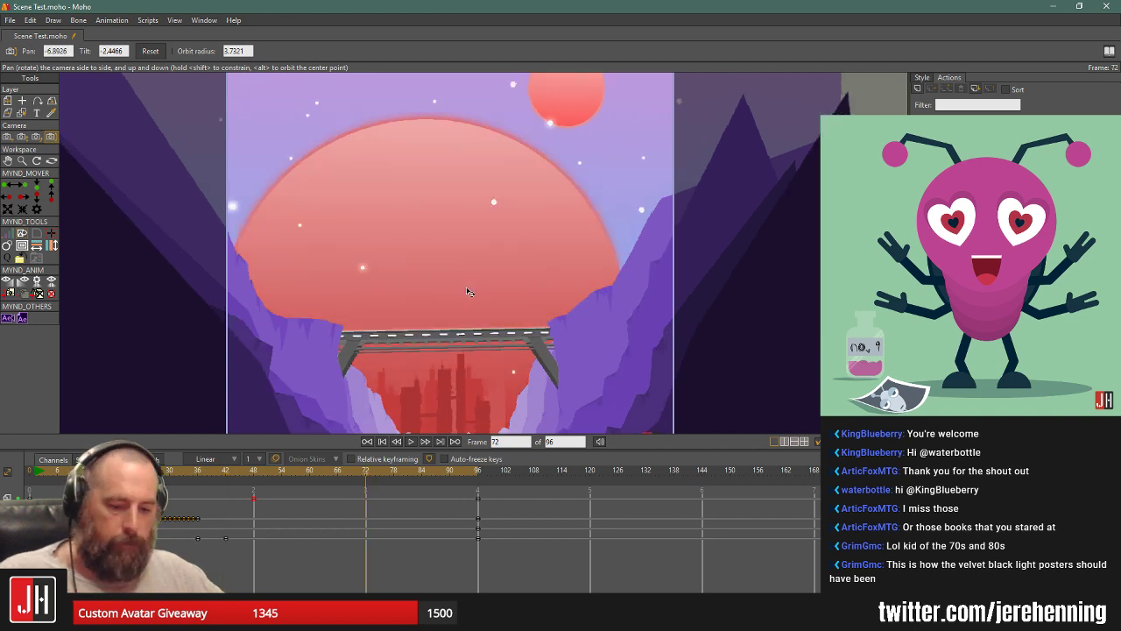
pyautogui.moveTo(466, 288); pyautogui.dragTo(441, 297)
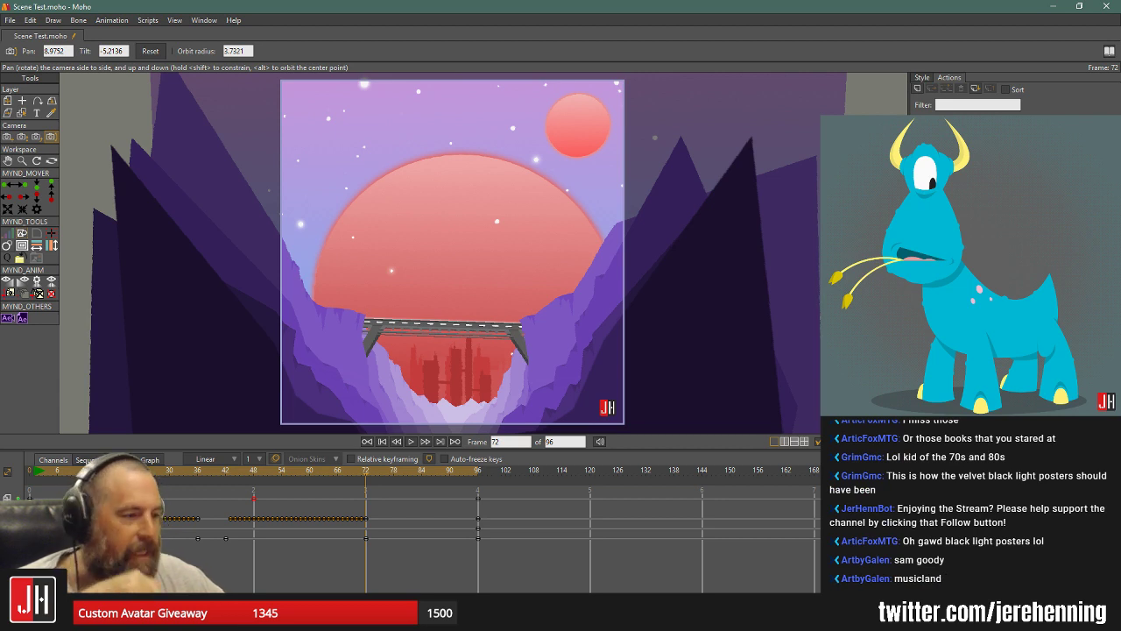
# Play the revised camera pan from the start and inspect the ship around frames 42 and 43.
pyautogui.click(382, 441)
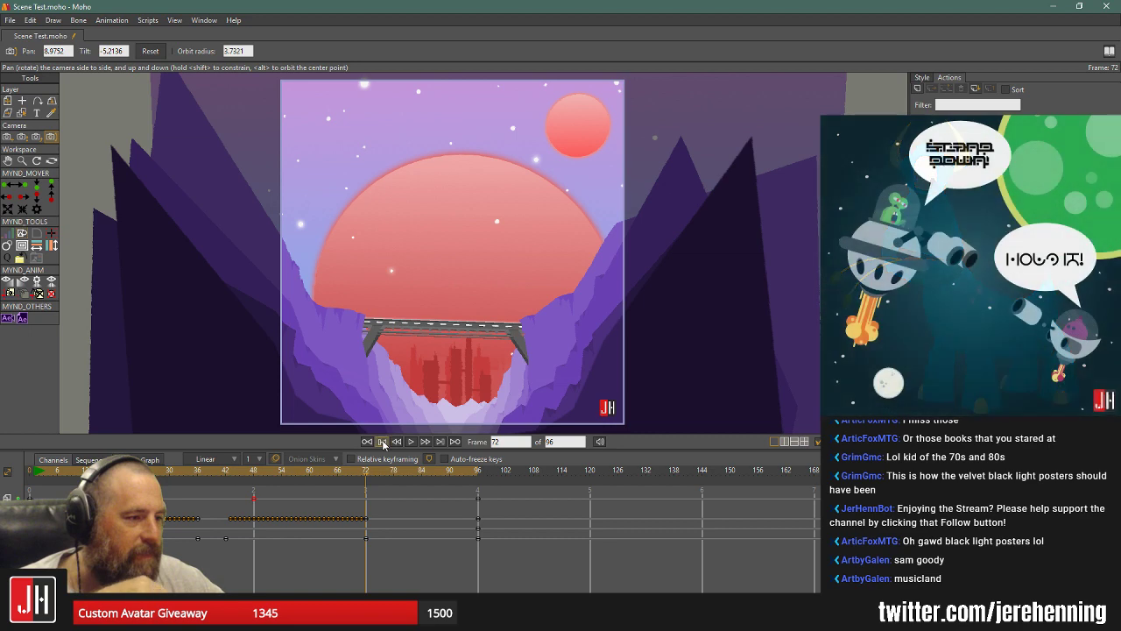
pyautogui.click(411, 443)
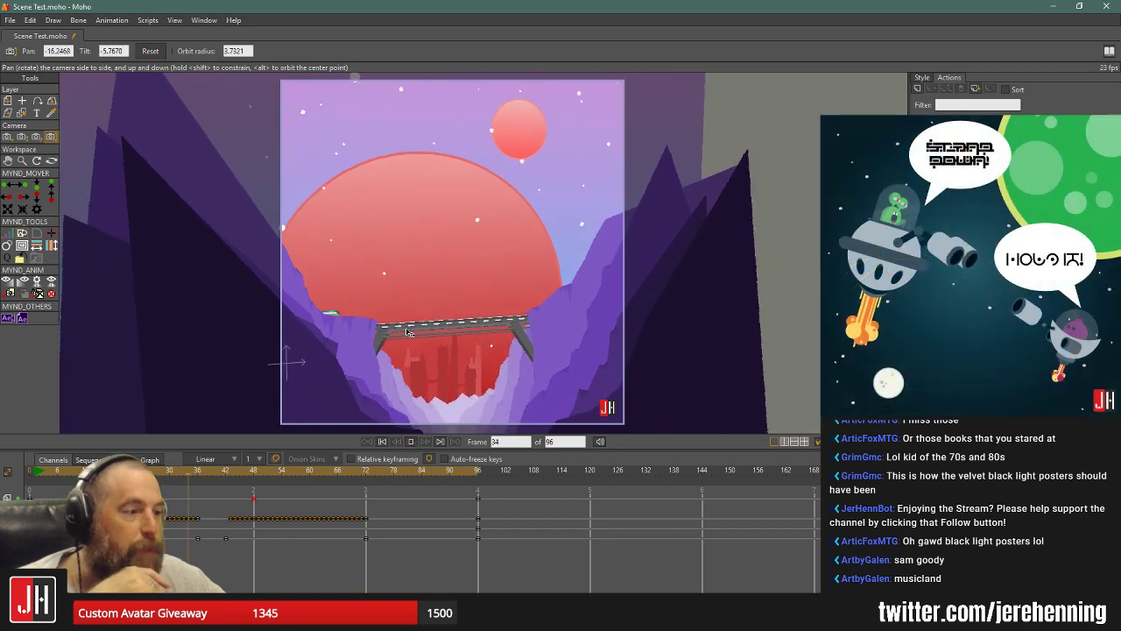
pyautogui.click(225, 473)
pyautogui.moveTo(225, 474); pyautogui.dragTo(231, 474)
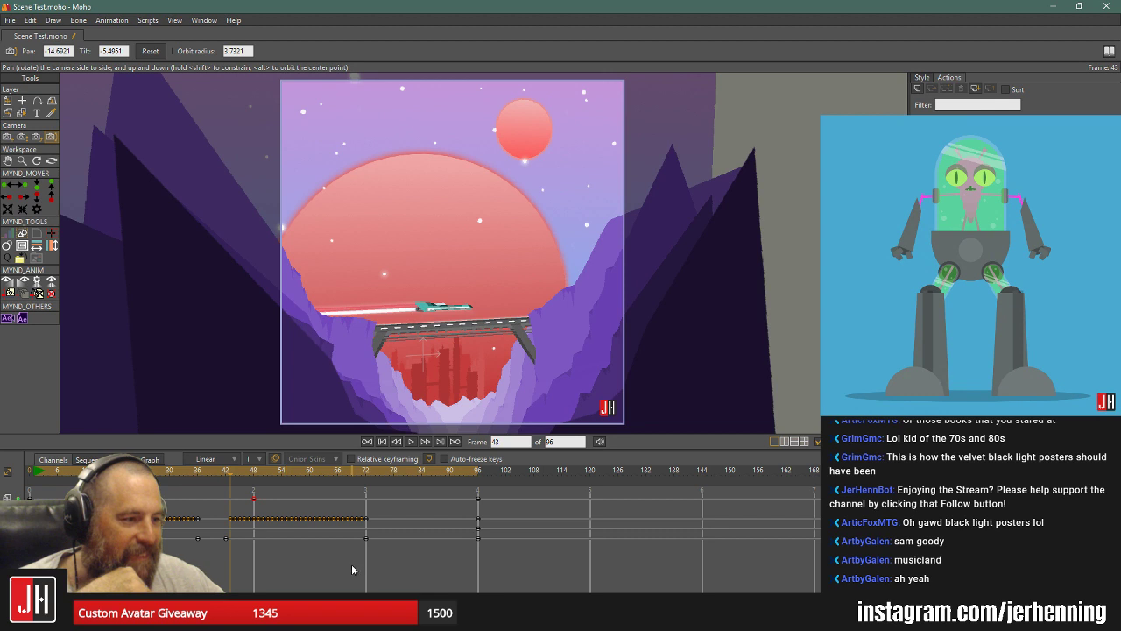
# Delete the added camera keyframes from frame 42 to frame 72 and replay the animation.
pyautogui.moveTo(379, 560); pyautogui.dragTo(223, 516)
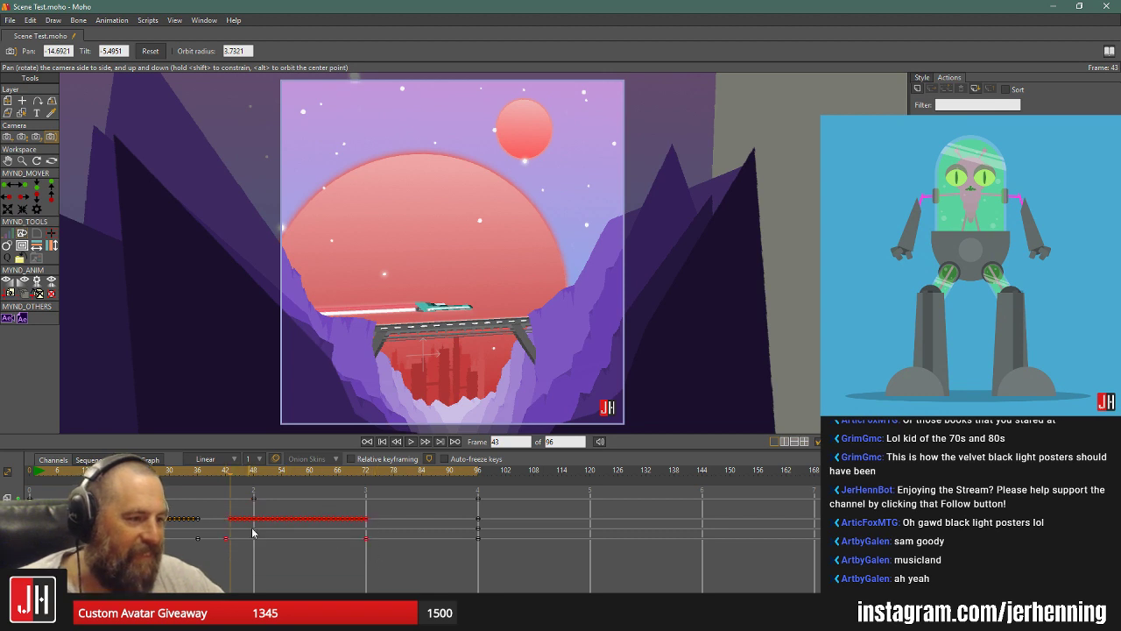
pyautogui.click(241, 541)
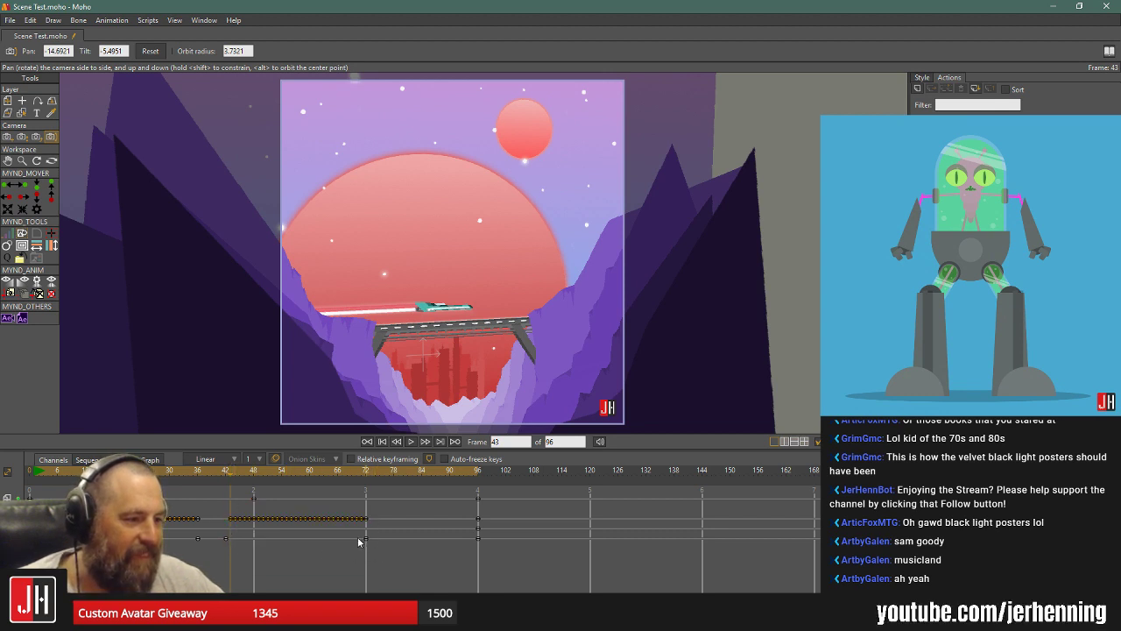
pyautogui.moveTo(358, 542); pyautogui.dragTo(219, 515)
pyautogui.press('Delete')
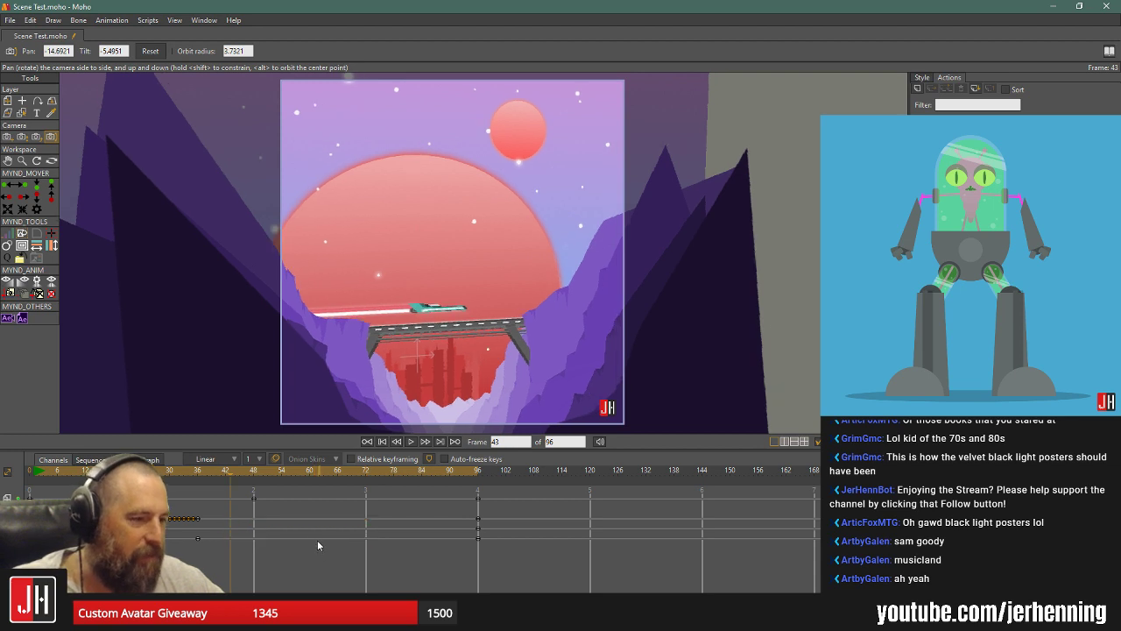
pyautogui.click(383, 442)
pyautogui.click(411, 442)
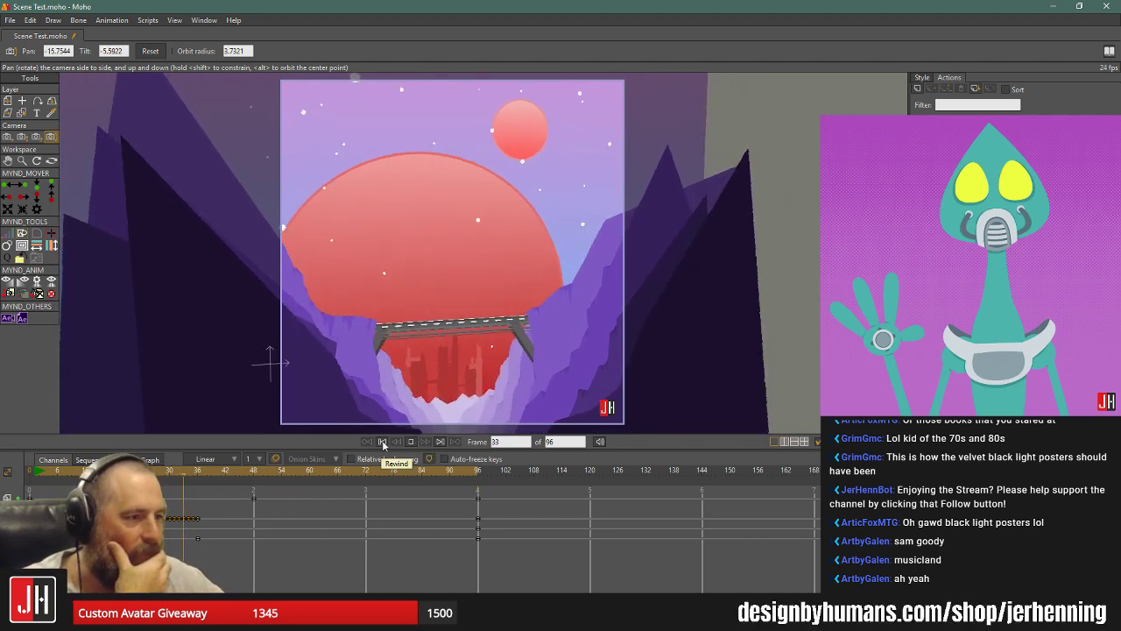
# Try tracking the camera at frame 72 to about X -0.4886, Y 0.1765, Z 4.0614, moving its keyframe to frame 48 and playing it back.
pyautogui.click(367, 470)
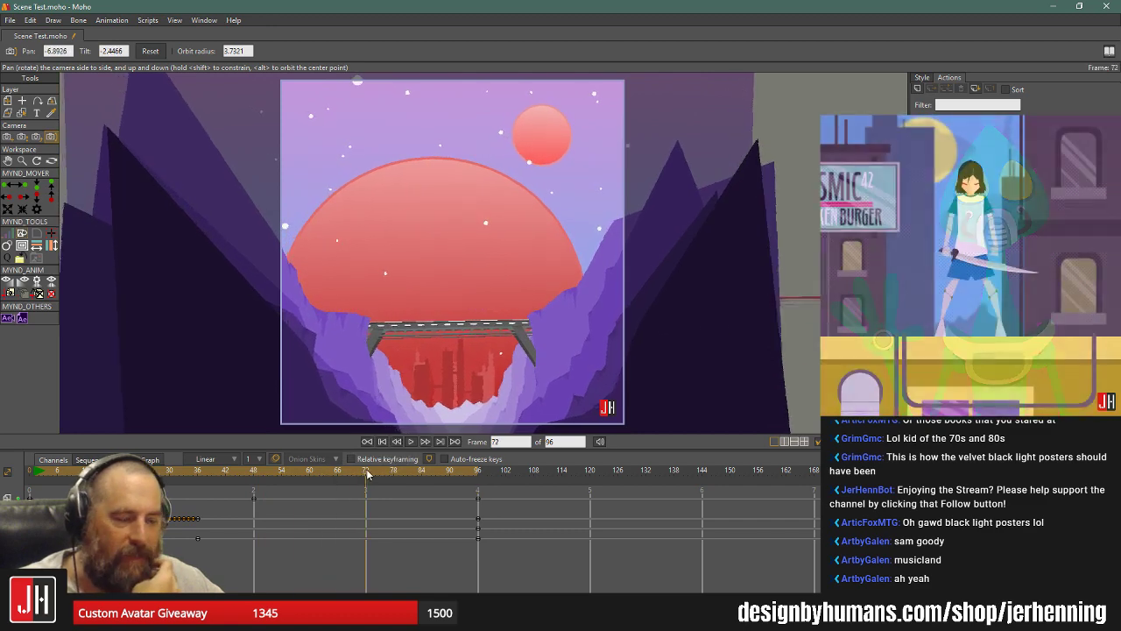
pyautogui.click(8, 136)
pyautogui.moveTo(466, 285); pyautogui.dragTo(445, 266)
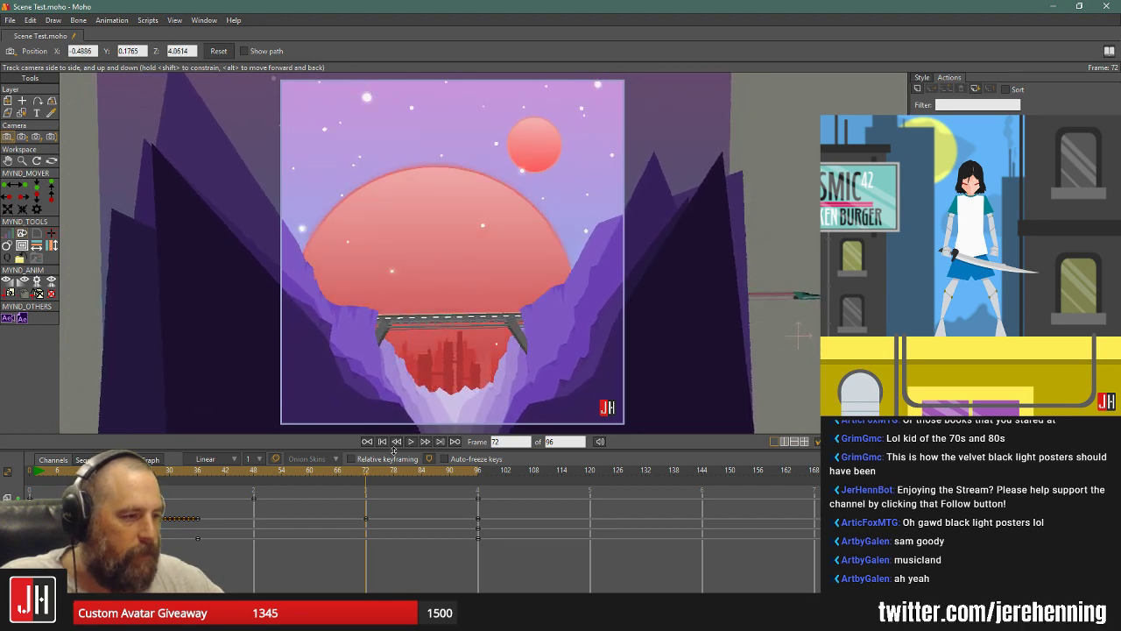
pyautogui.moveTo(366, 521); pyautogui.dragTo(254, 522)
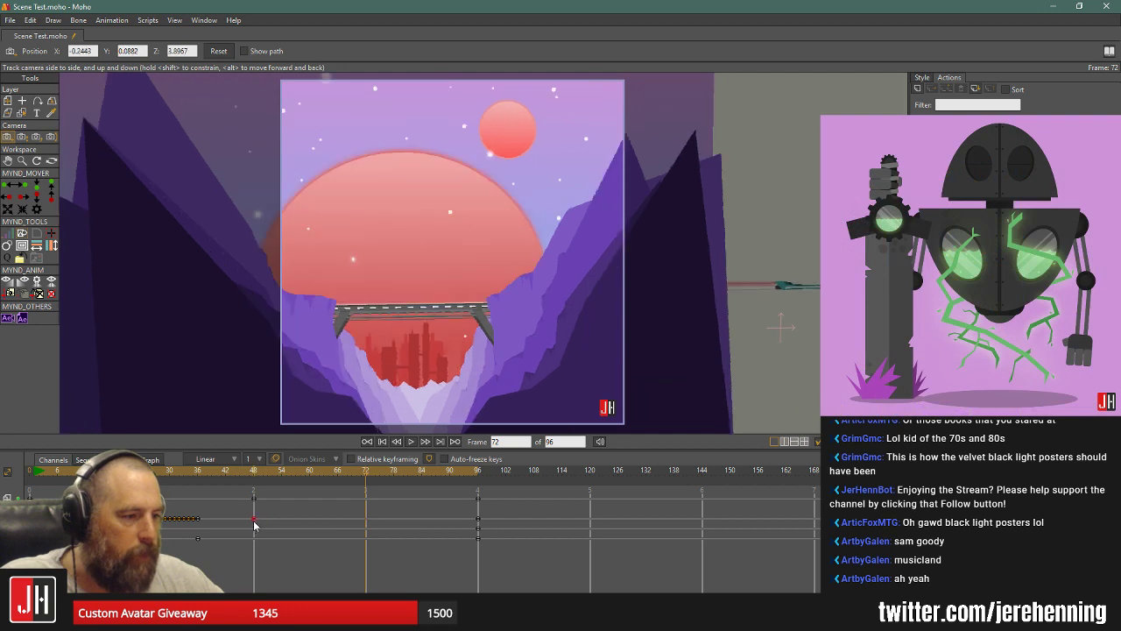
pyautogui.click(411, 441)
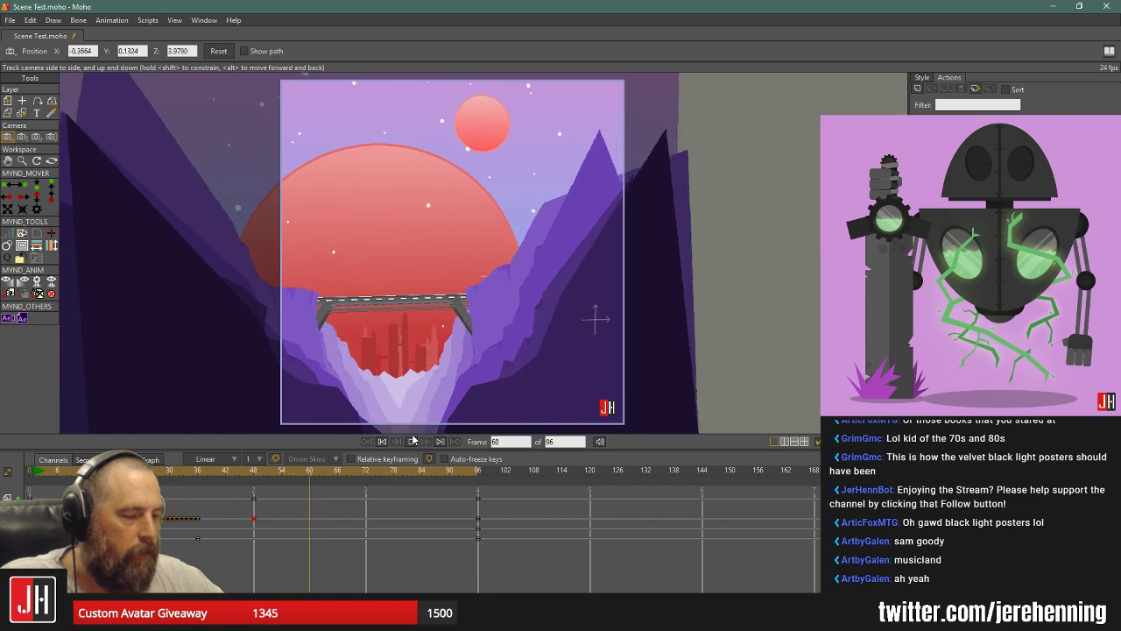
# Delete the camera tracking keyframe at frame 48 and stop playback.
pyautogui.moveTo(292, 543); pyautogui.dragTo(252, 513)
pyautogui.press('Delete')
pyautogui.press('space')
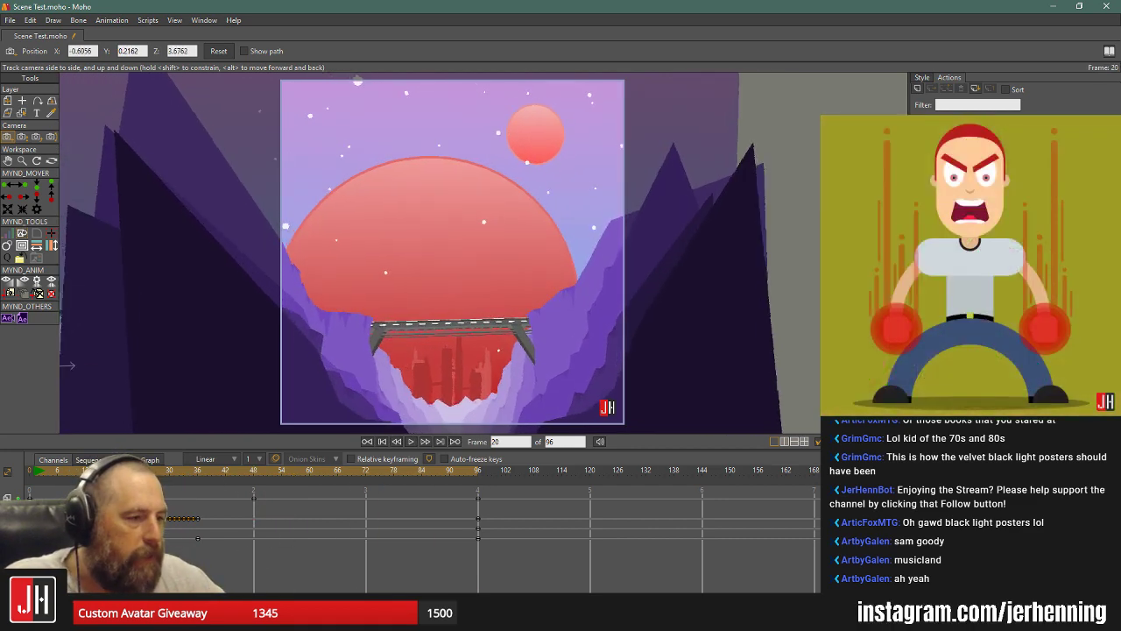
# Review the ship's flight and camera move by playing the whole animation and scrubbing through frames 37, 96, 65 and 48.
pyautogui.click(410, 442)
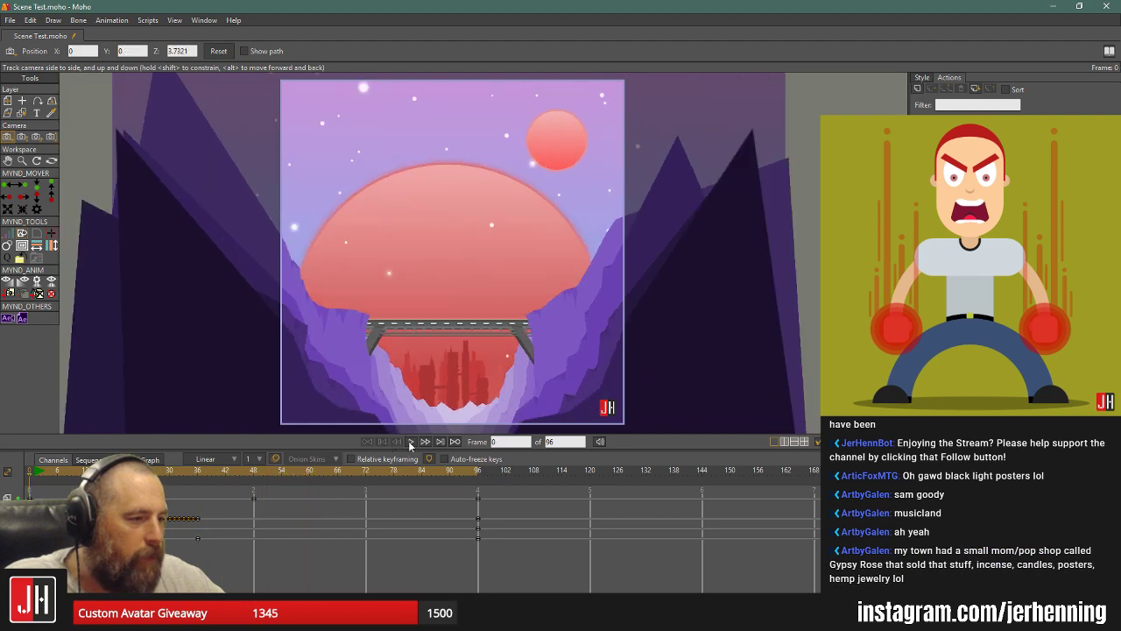
pyautogui.click(410, 442)
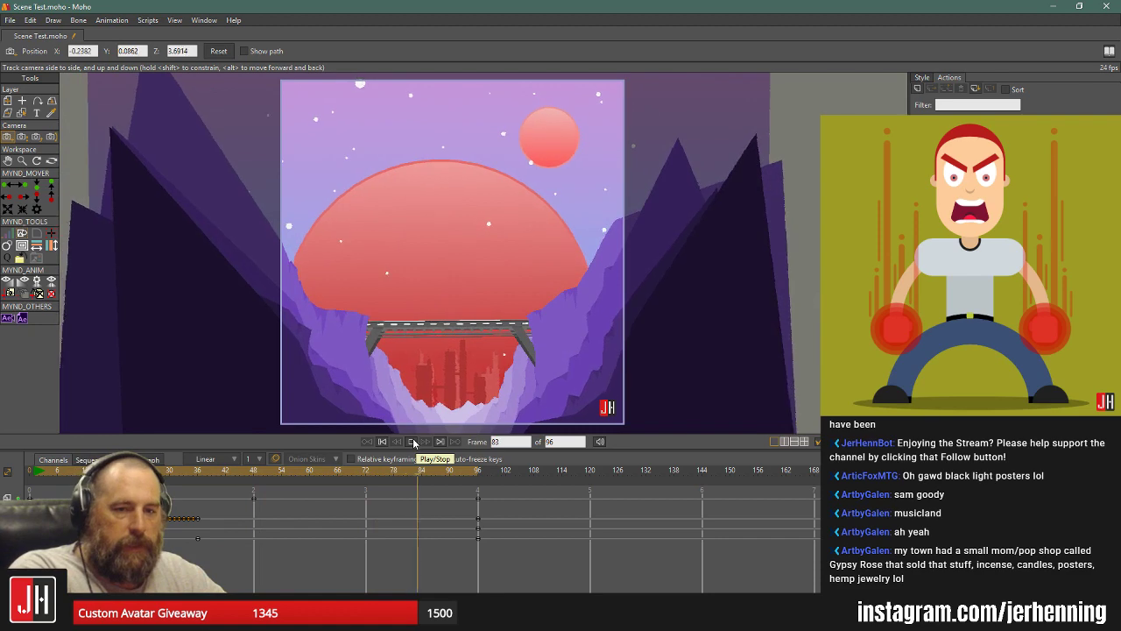
pyautogui.click(381, 442)
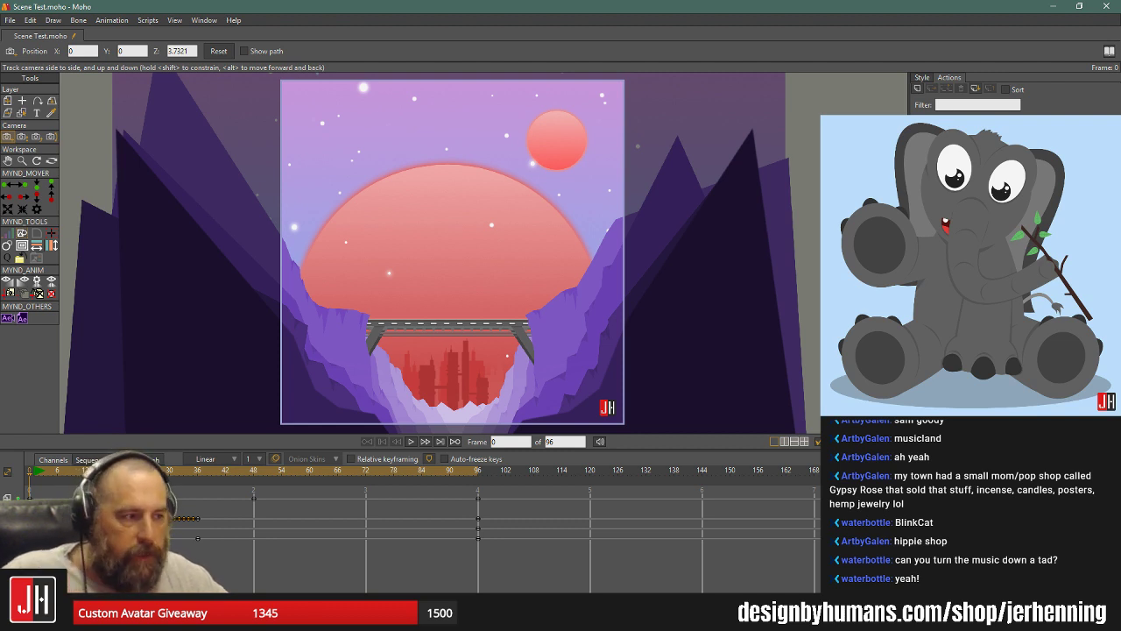
pyautogui.click(204, 476)
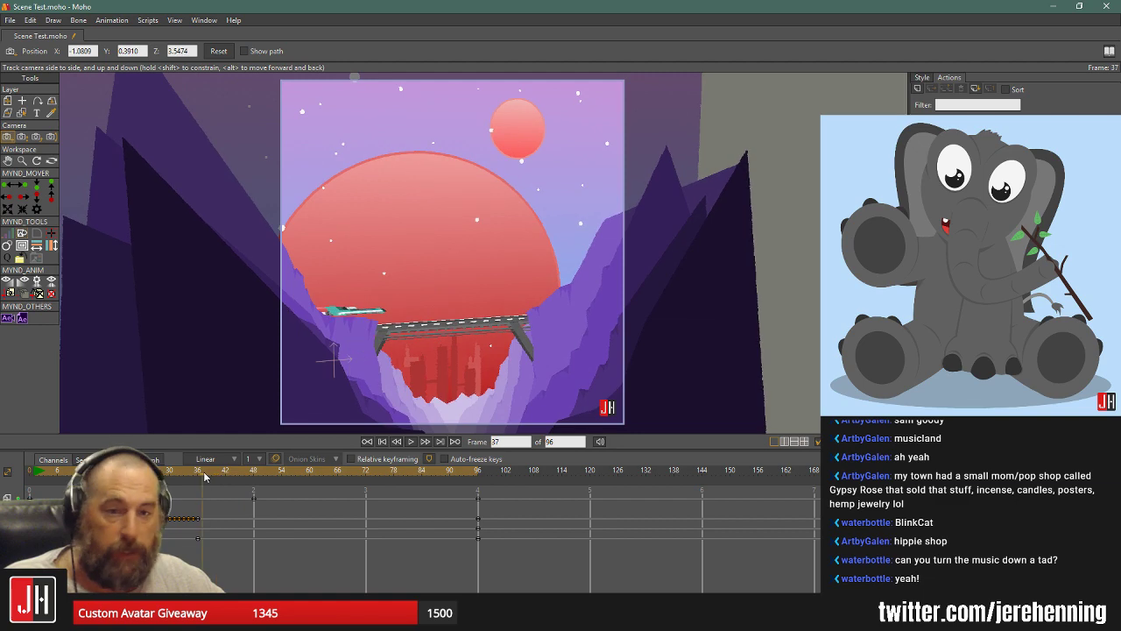
pyautogui.moveTo(204, 476); pyautogui.dragTo(480, 477)
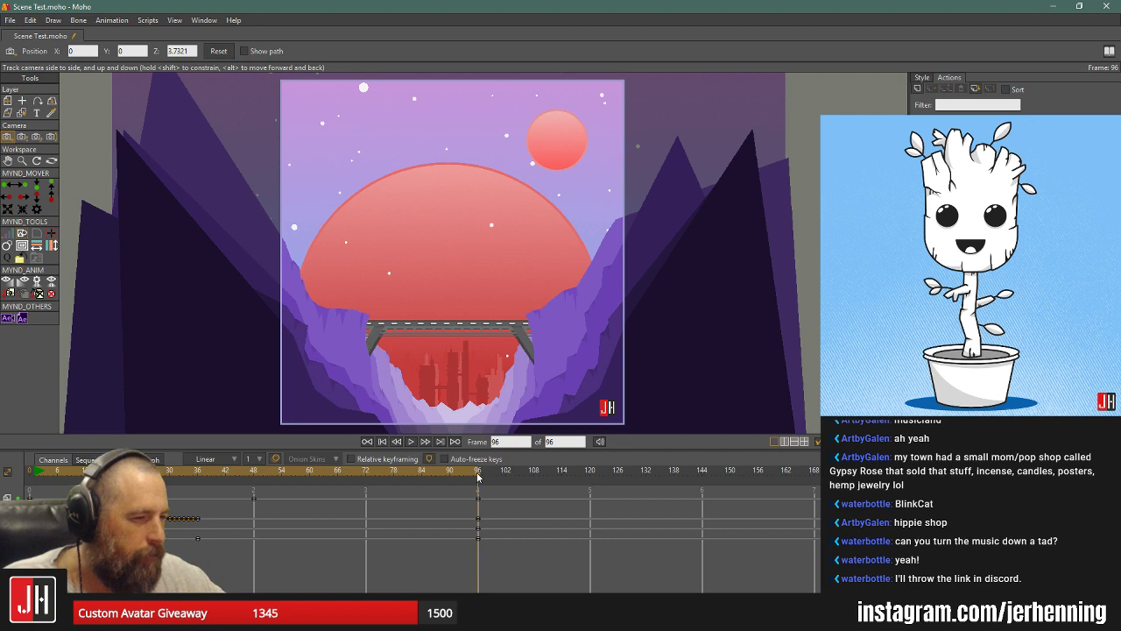
pyautogui.click(411, 442)
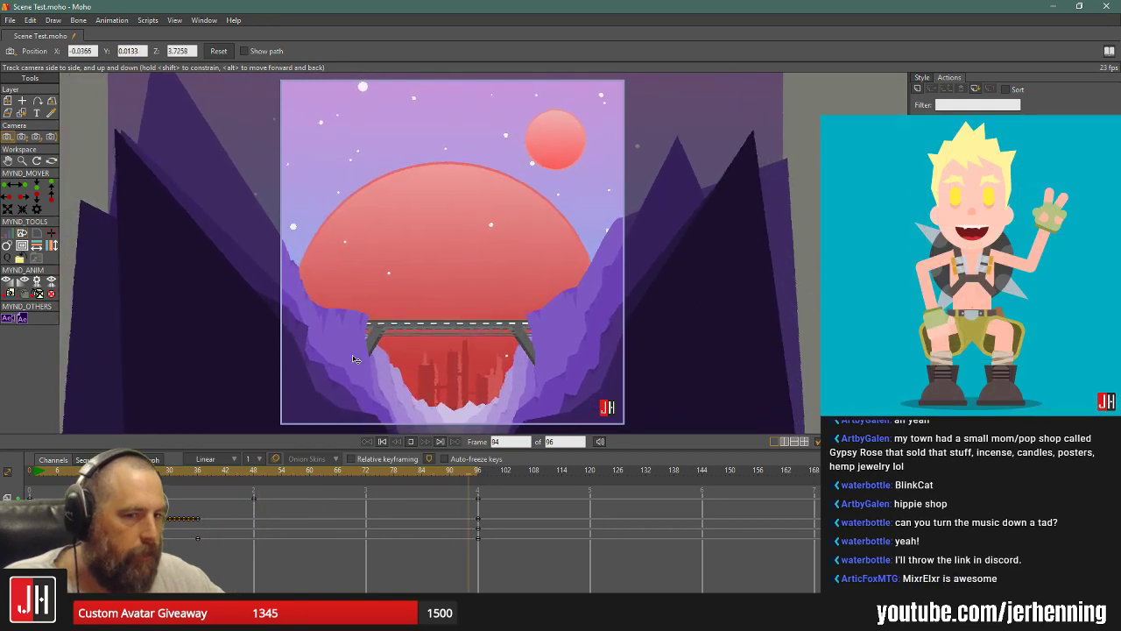
pyautogui.click(333, 474)
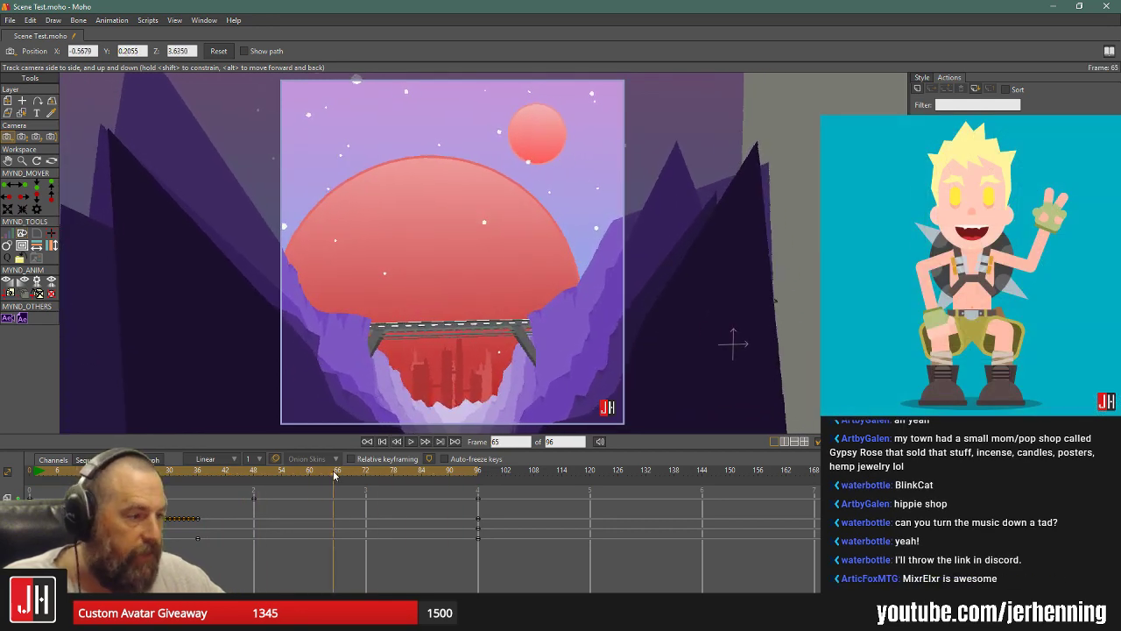
pyautogui.moveTo(334, 474); pyautogui.dragTo(253, 476)
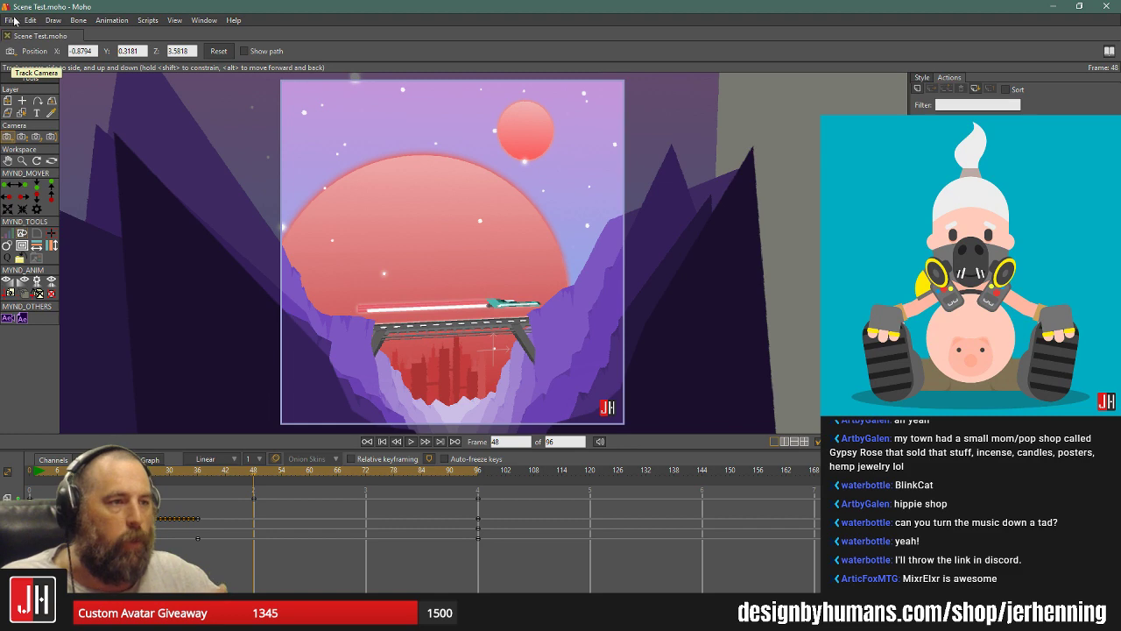
# Minimise Moho, watch the rendered Scene Test.mp4 from the desktop in VLC, and close the player.
pyautogui.click(1054, 7)
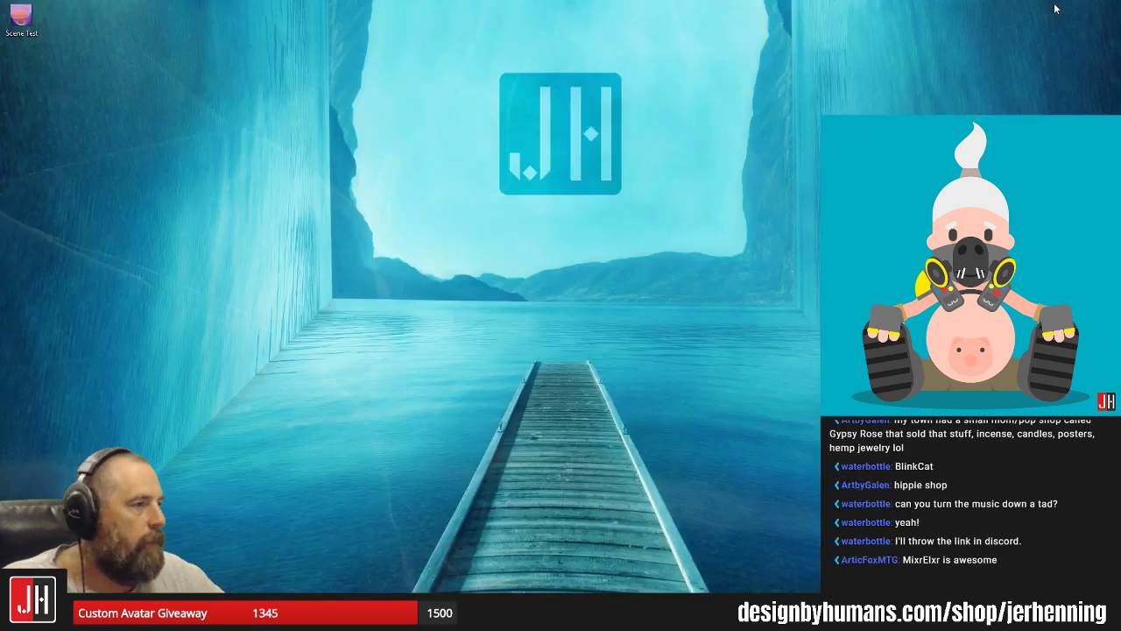
pyautogui.doubleClick(21, 20)
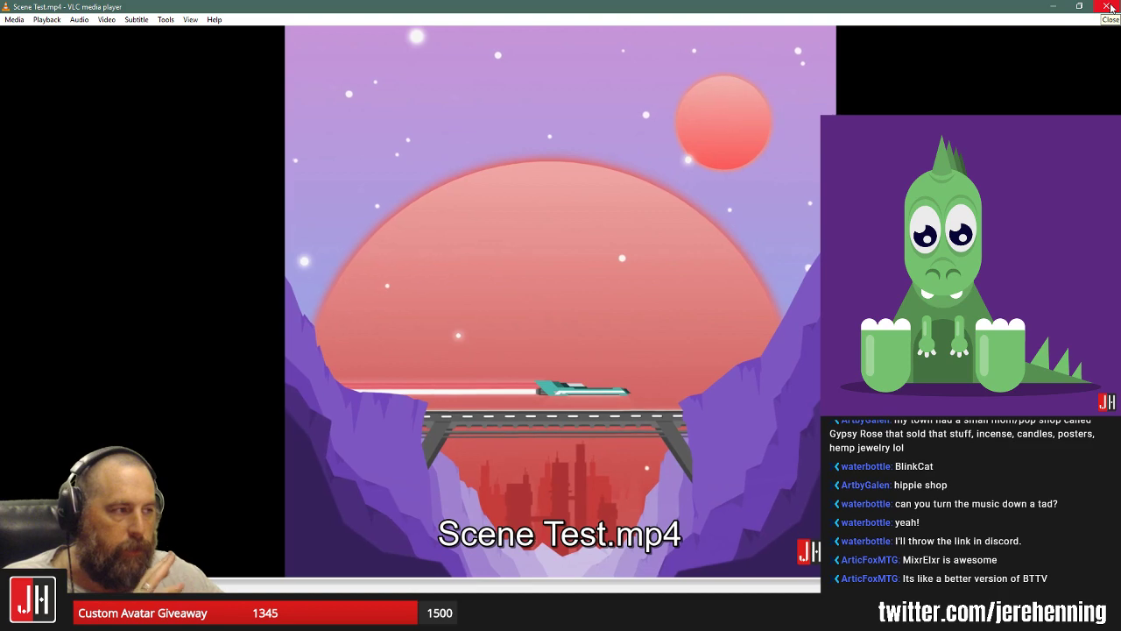
pyautogui.click(1111, 7)
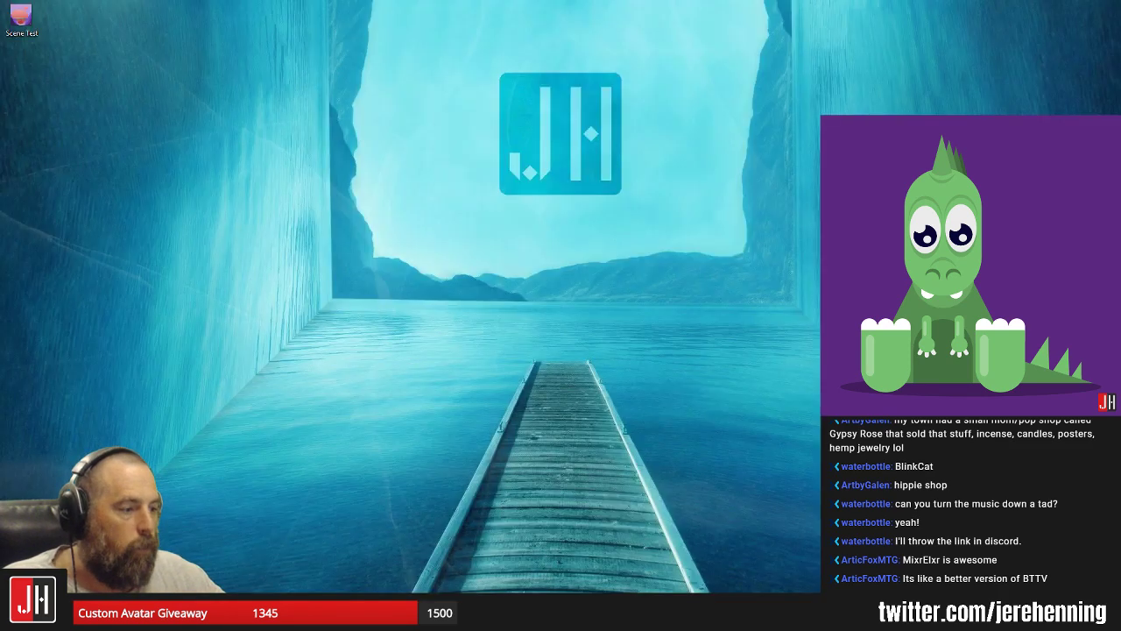
# Return to Moho and export frames 1 to 96 to the desktop as an MP4 (H.264-AAC) named Scene Test.mp4.
pyautogui.hotkey('alt', 'Tab')
pyautogui.click(9, 20)
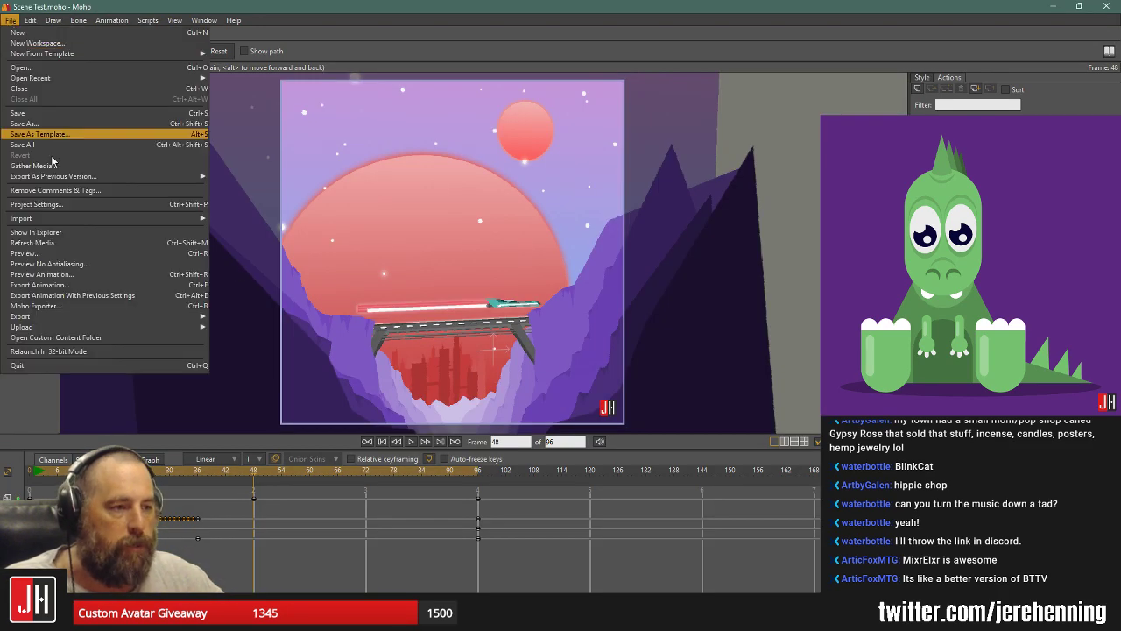
pyautogui.click(138, 289)
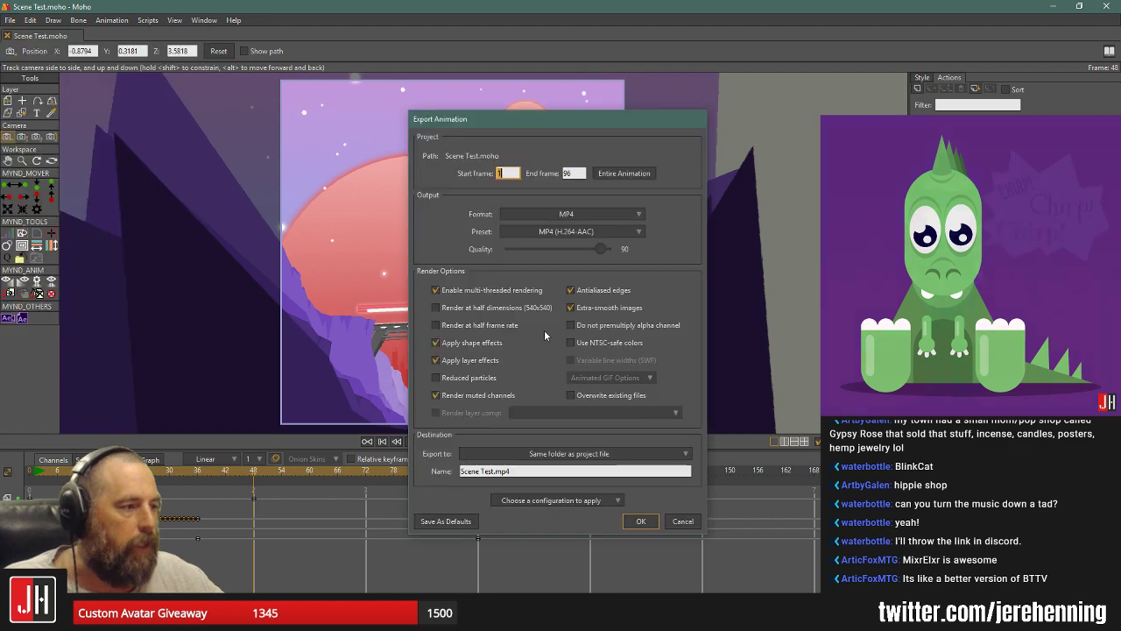
pyautogui.click(649, 454)
pyautogui.click(652, 494)
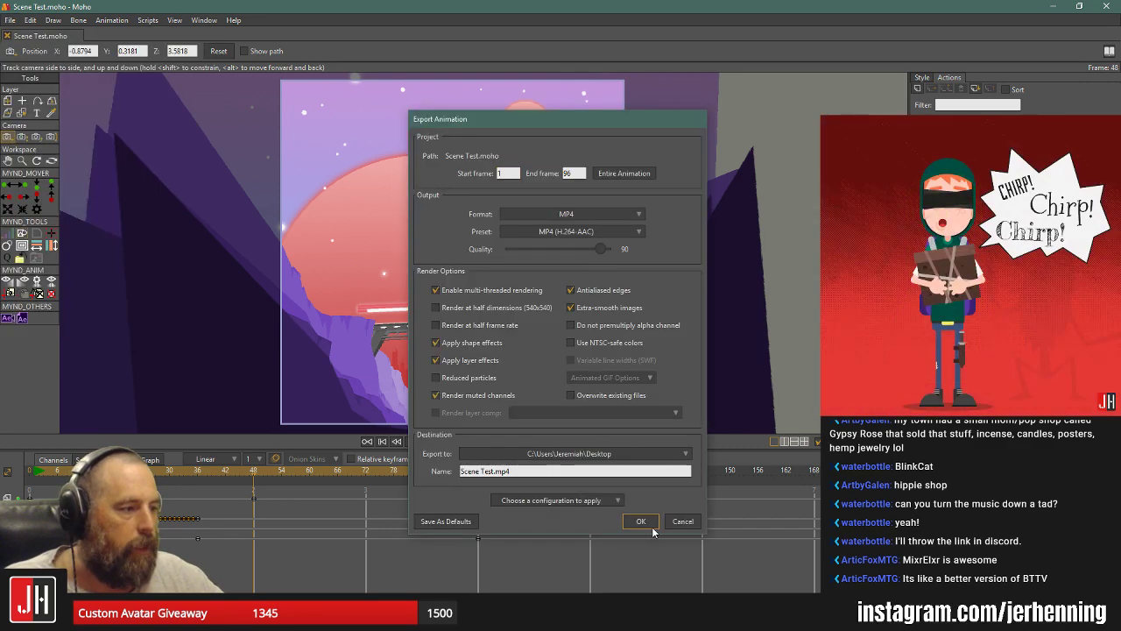
pyautogui.click(644, 522)
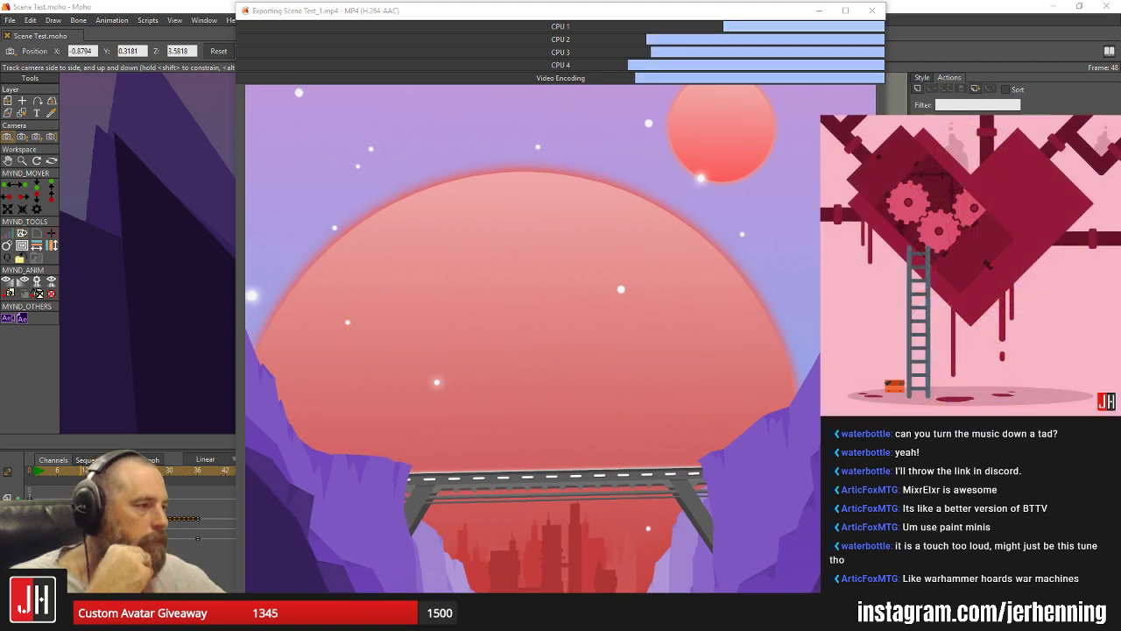
# Switch to Affinity Designer, close the Scene 9 document and examine the sword-wielding character in the Alita illustration up close.
pyautogui.click(503, 613)
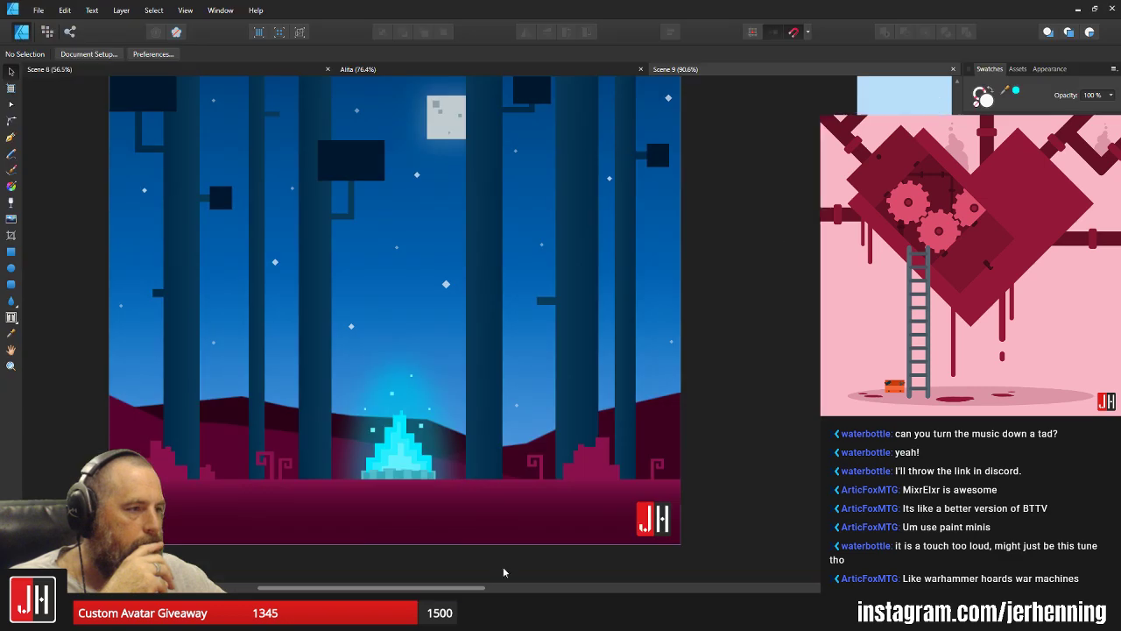
pyautogui.click(953, 69)
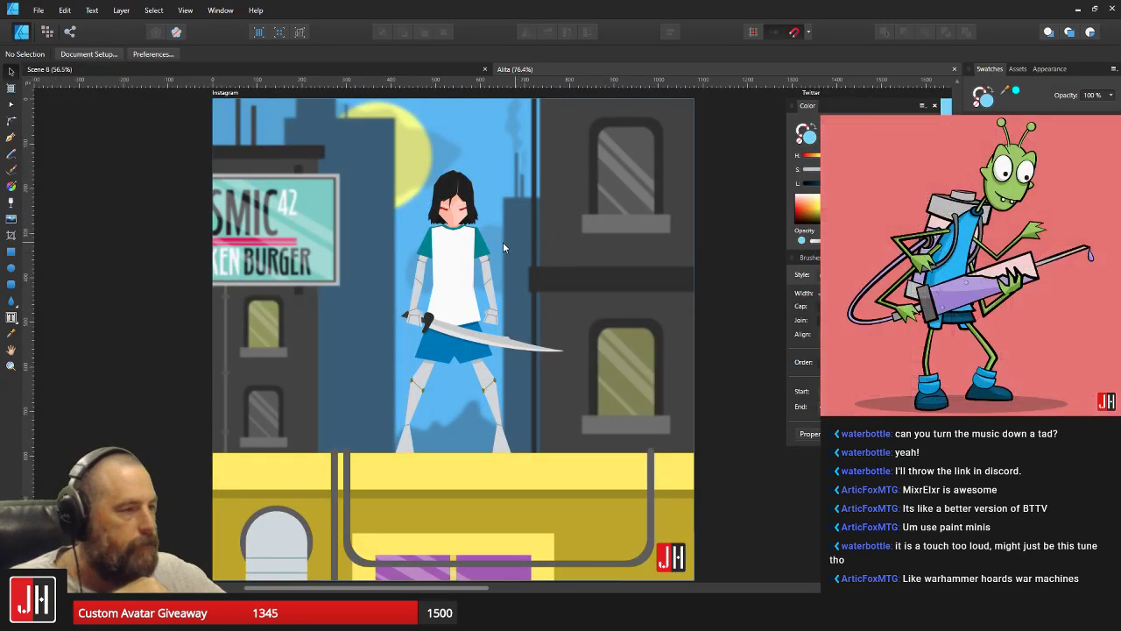
pyautogui.scroll(-1, 498, 307)
pyautogui.scroll(-1, 498, 306)
pyautogui.scroll(2, 513, 242)
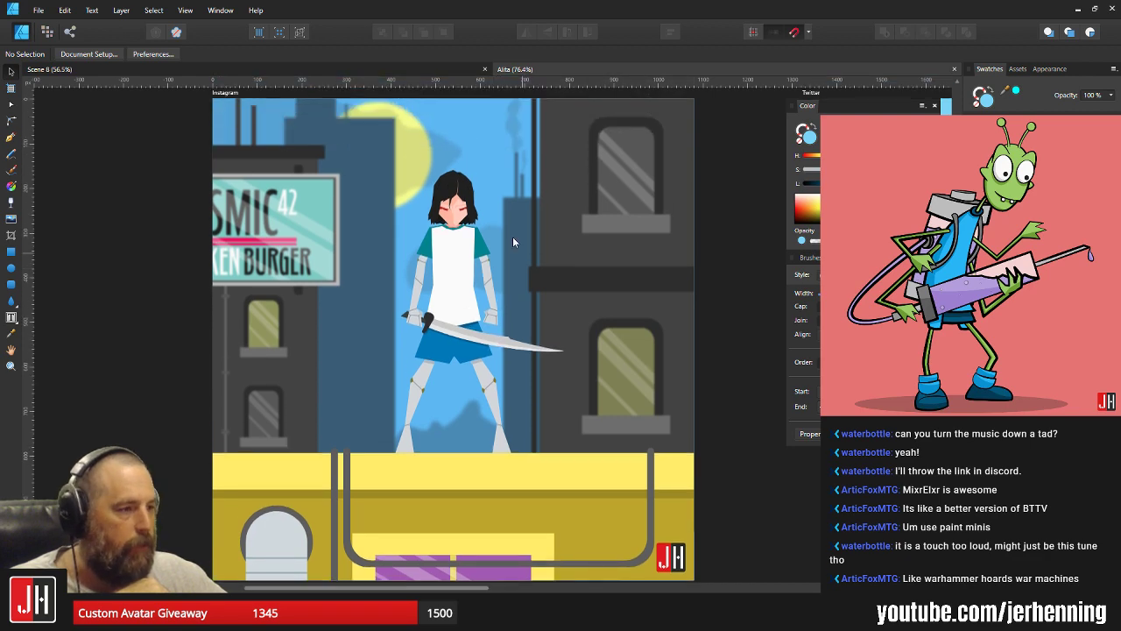
pyautogui.scroll(-4, 466, 261)
pyautogui.scroll(5, 467, 262)
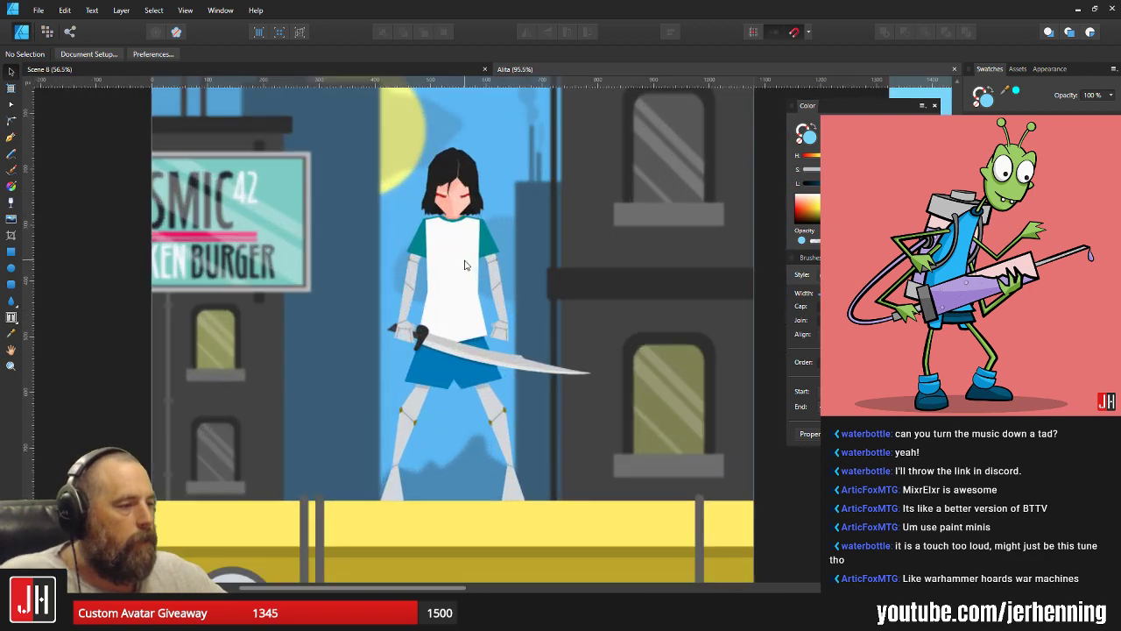
pyautogui.scroll(-6, 472, 273)
pyautogui.moveTo(544, 377); pyautogui.dragTo(502, 263)
pyautogui.scroll(6, 436, 277)
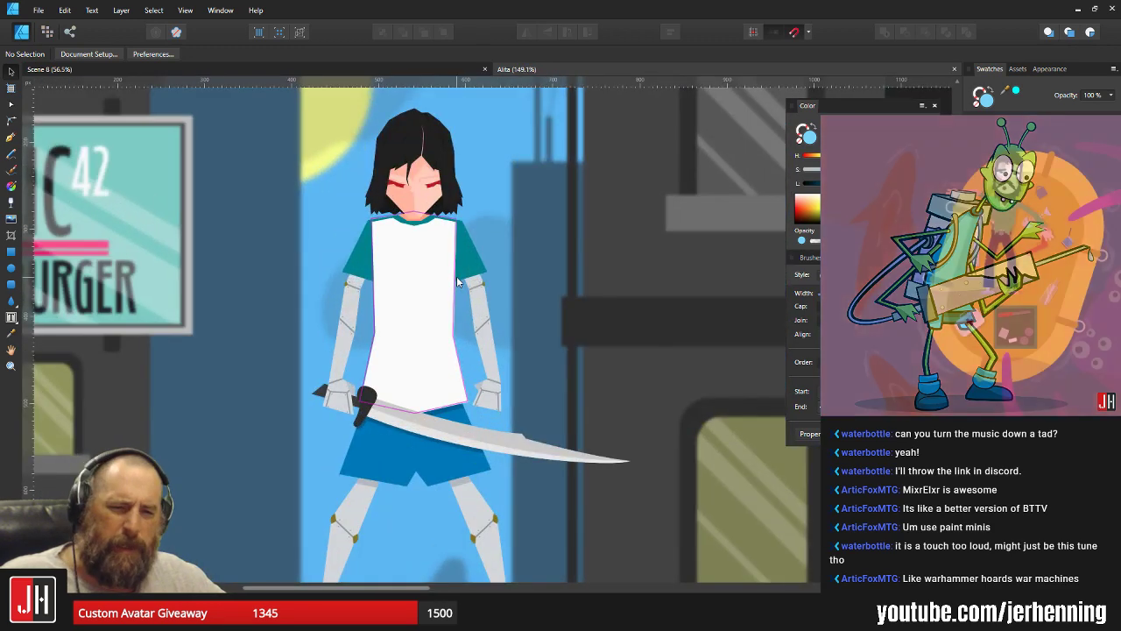
pyautogui.scroll(-3, 457, 281)
pyautogui.scroll(2, 457, 281)
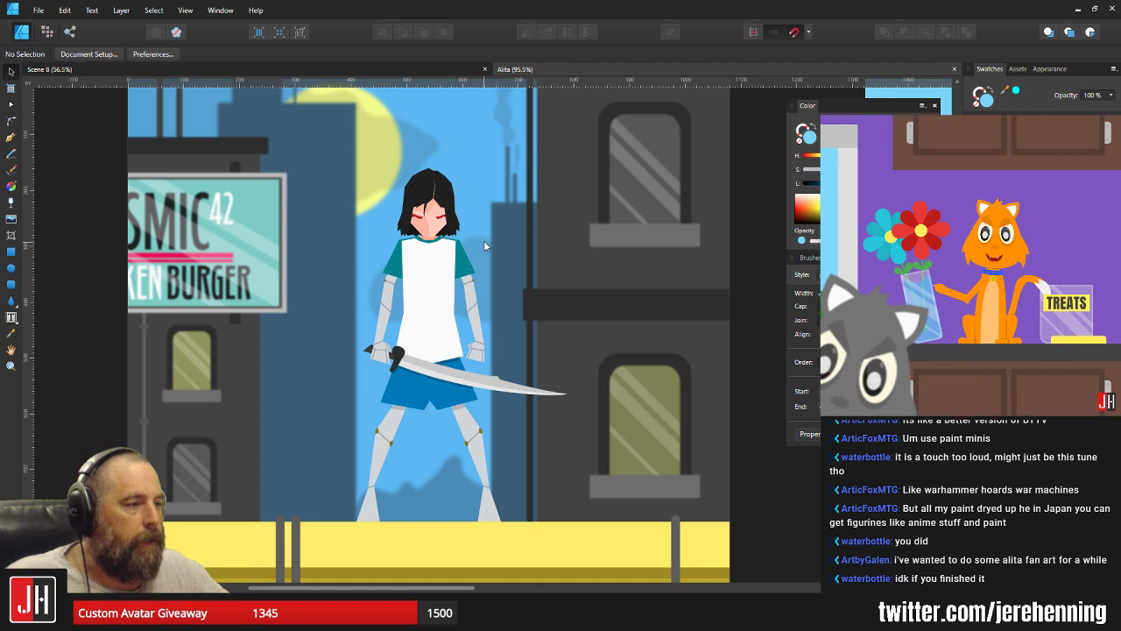
pyautogui.scroll(-3, 465, 245)
pyautogui.scroll(3, 467, 207)
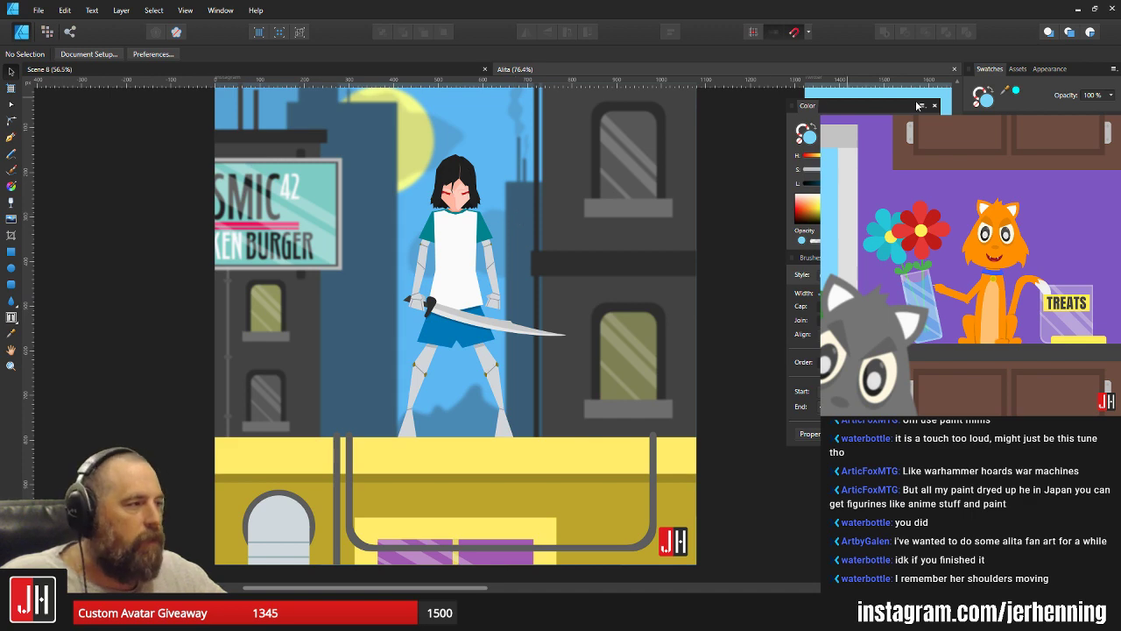
# Switch to VLC to watch the rendered Scene Test_1.mp4, and close the player.
pyautogui.hotkey('alt', 'Tab')
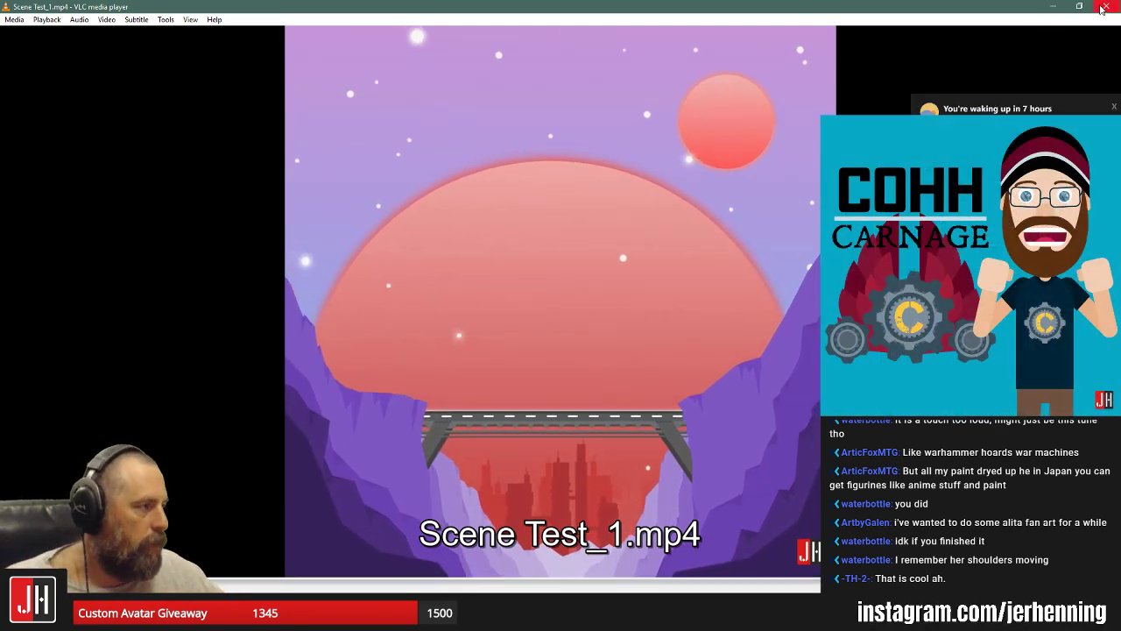
pyautogui.click(1102, 8)
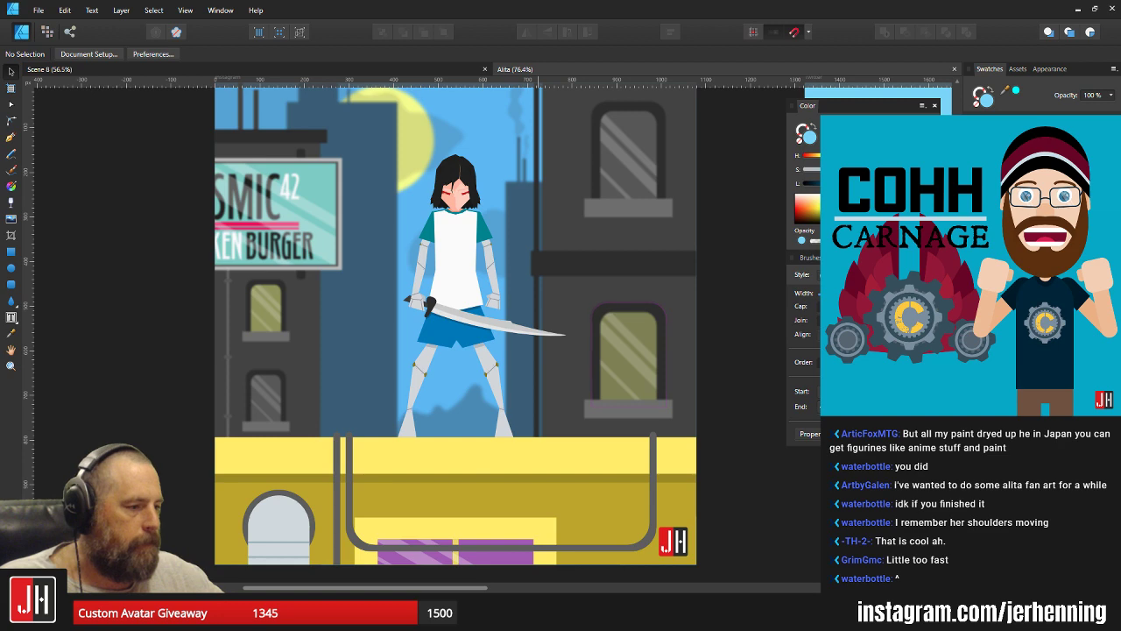
# Return to Moho and delete the timeline keyframes between about frames 28 and 36.
pyautogui.hotkey('alt', 'Tab')
pyautogui.moveTo(218, 558); pyautogui.dragTo(158, 504)
pyautogui.press('Delete')
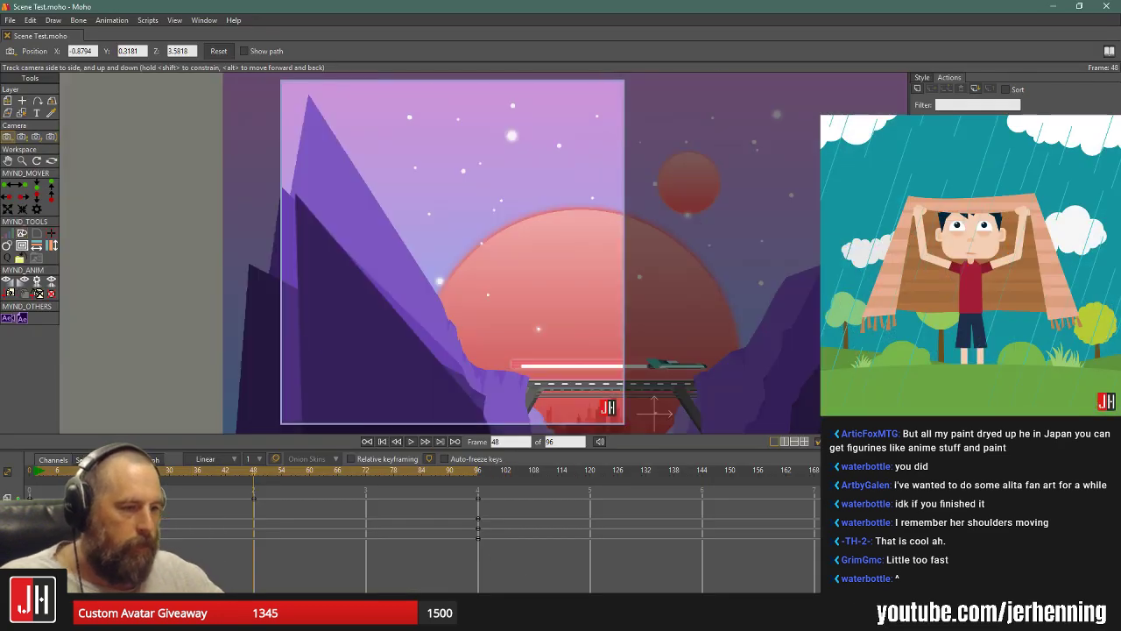
# Extend the animation to 144 frames and move the keyframes at frame 96 to frame 144.
pyautogui.doubleClick(570, 441)
pyautogui.press('Return')
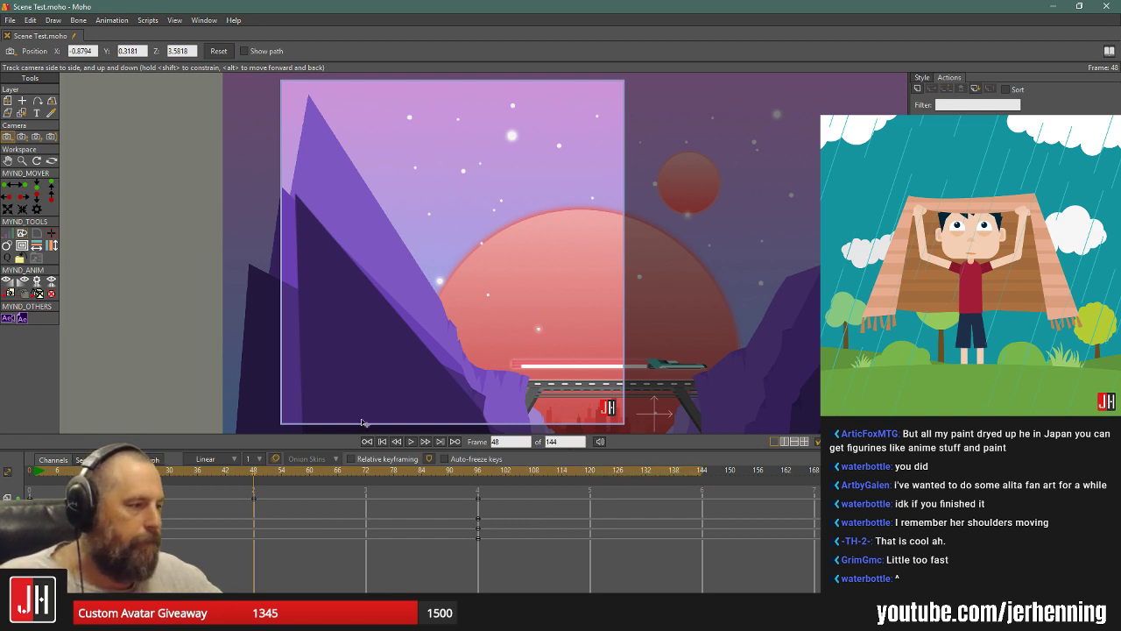
pyautogui.moveTo(487, 578); pyautogui.dragTo(703, 500)
# Play the 144-frame animation from the start, examine the ship's motion path at frame 76, and scrub to frame 144.
pyautogui.click(383, 443)
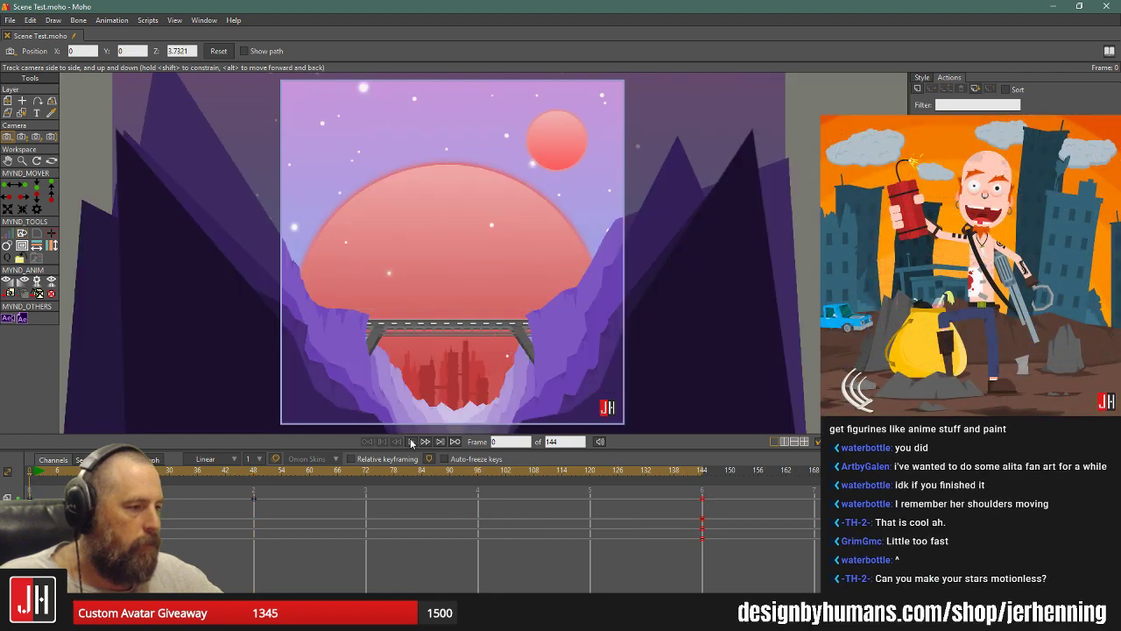
pyautogui.click(411, 442)
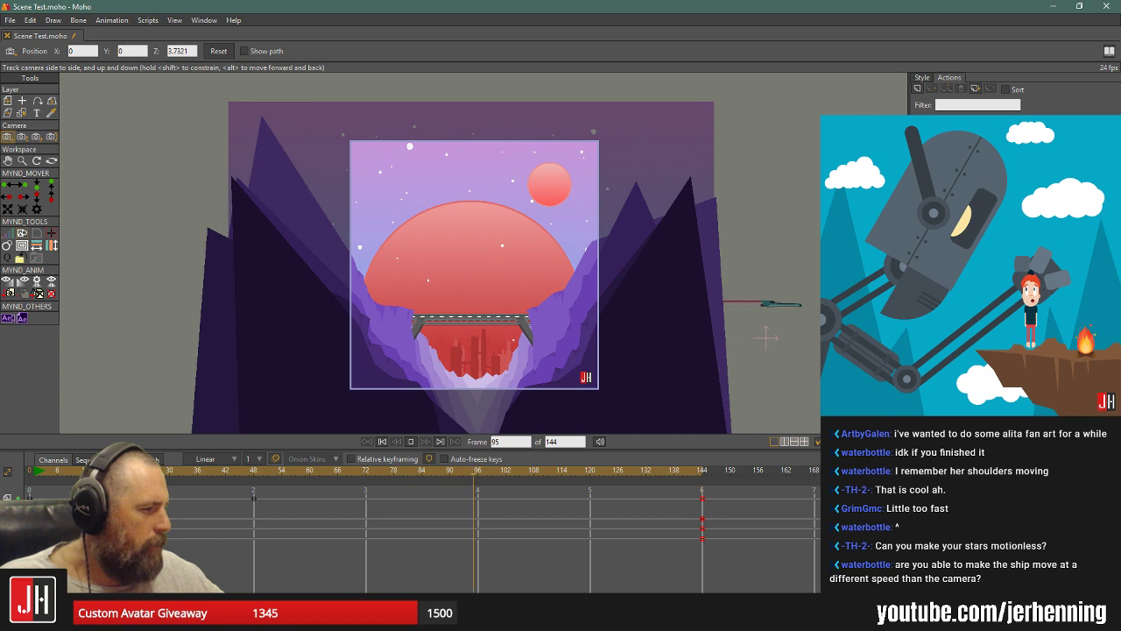
pyautogui.click(389, 473)
pyautogui.press('t')
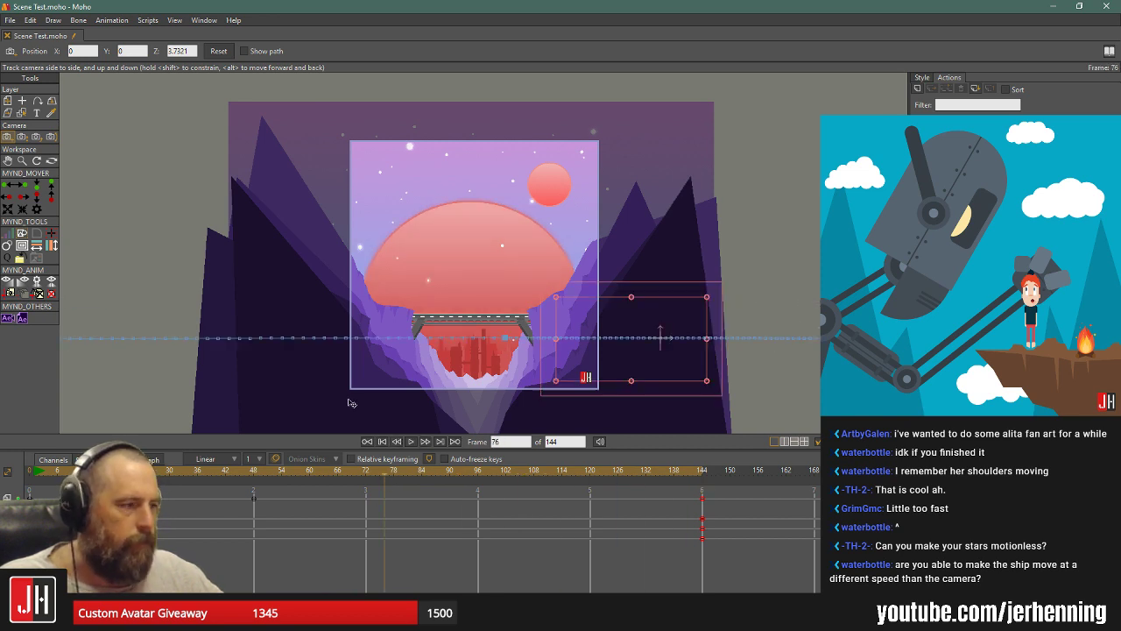
pyautogui.scroll(-2, 620, 353)
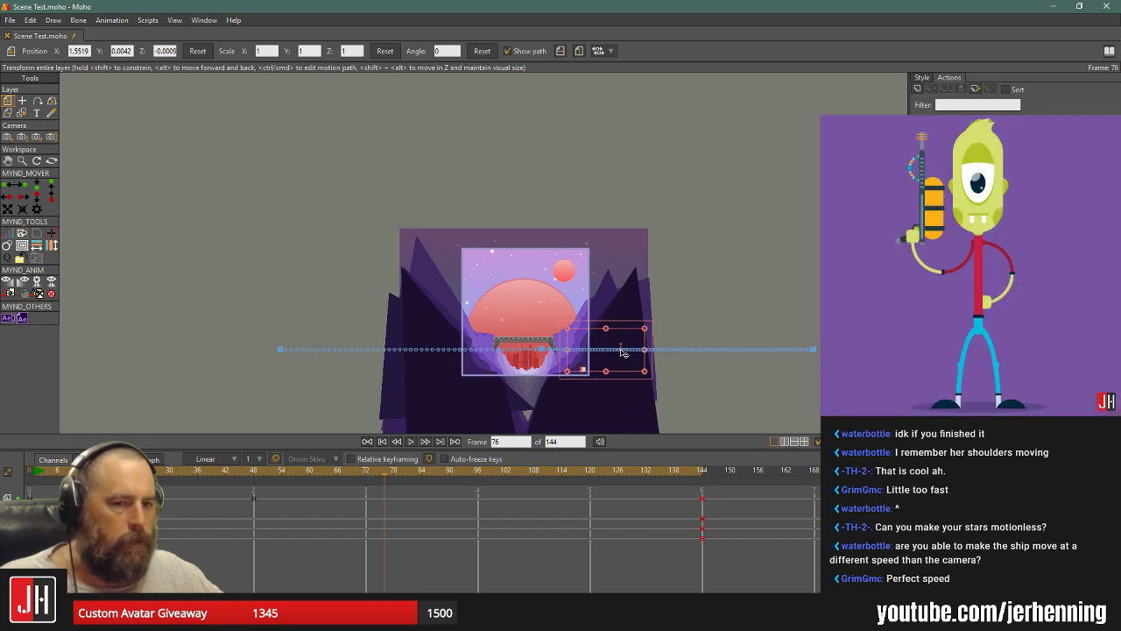
pyautogui.scroll(2, 530, 357)
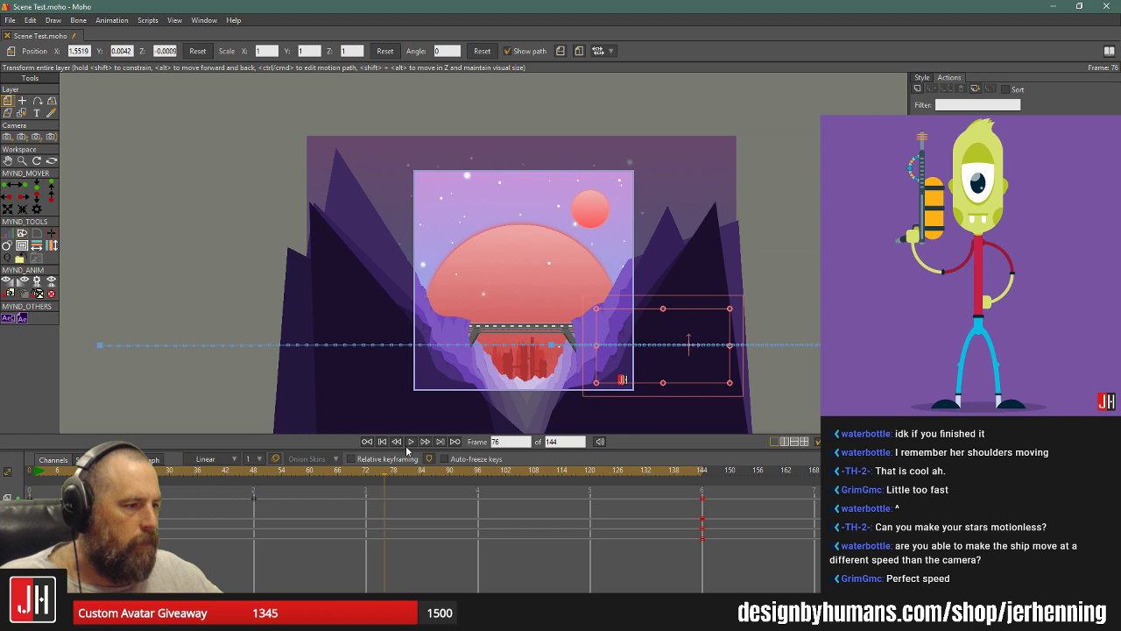
pyautogui.click(411, 441)
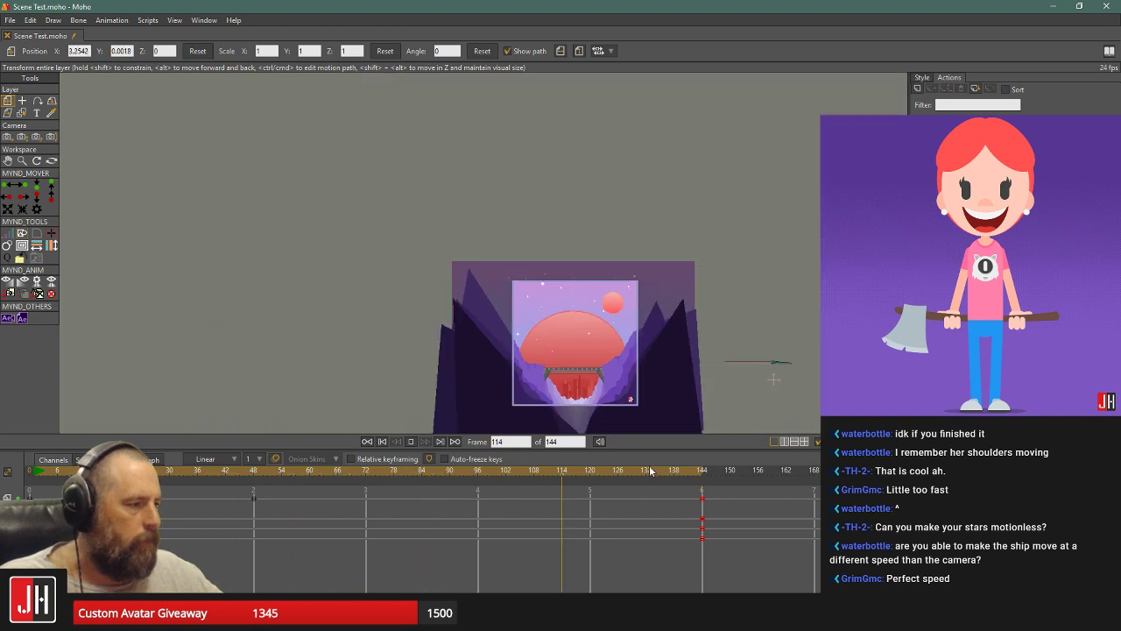
pyautogui.moveTo(690, 473); pyautogui.dragTo(702, 477)
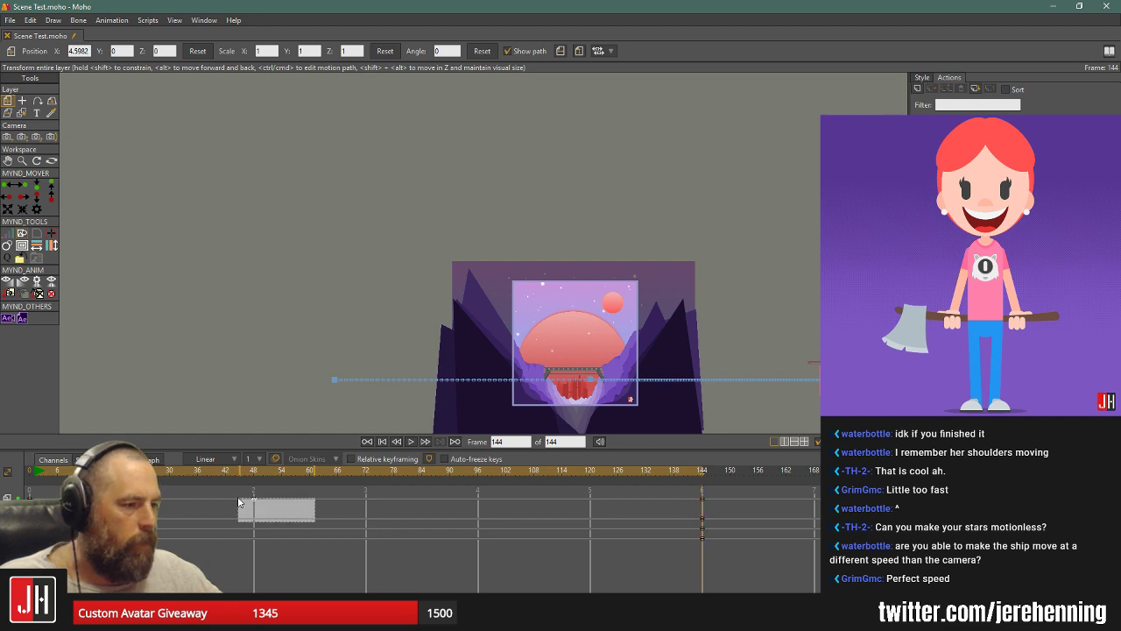
# Delete the ship's position keyframe at frame 48 and rewind the animation to the start.
pyautogui.click(253, 497)
pyautogui.press('Delete')
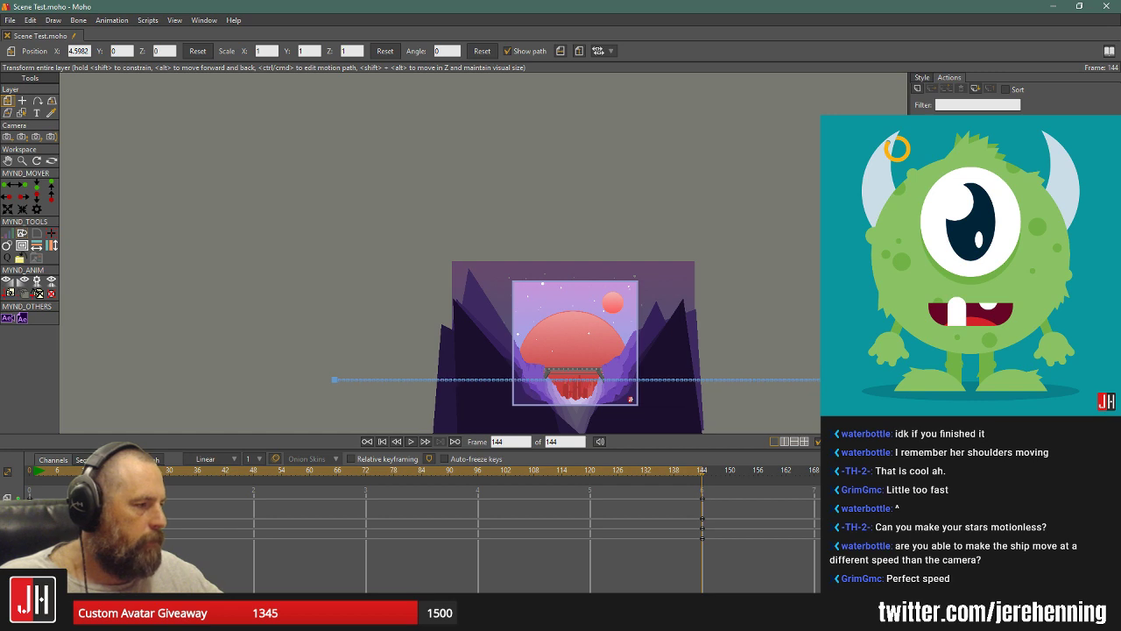
pyautogui.click(385, 441)
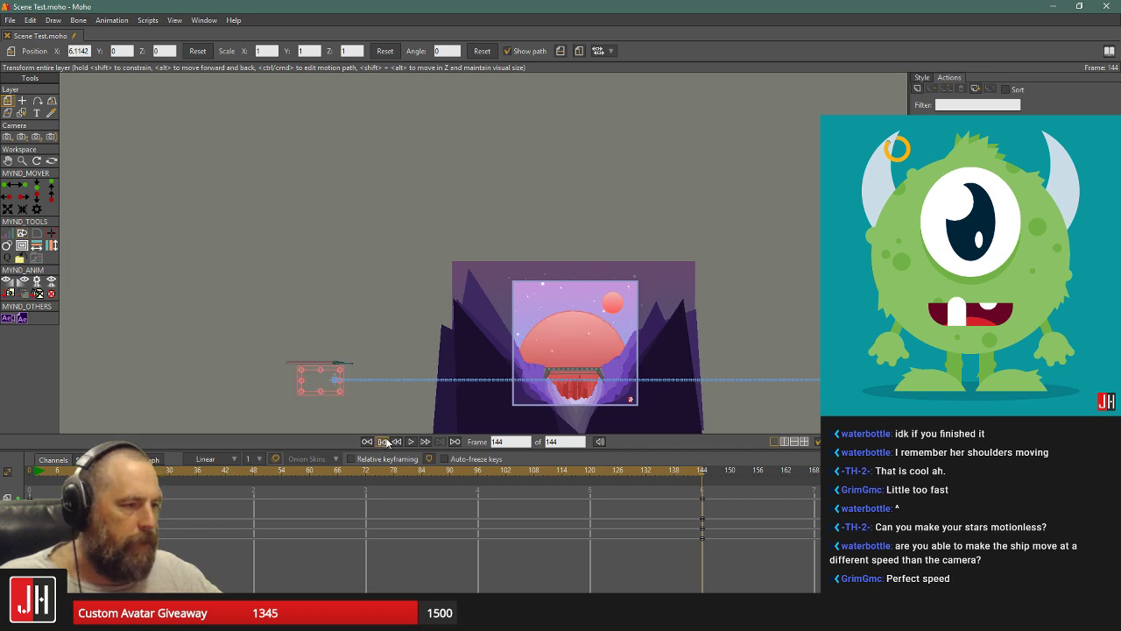
# Move the speeder's starting position at frame 0 farther away from the canvas, to about X -6.32, and play the animation.
pyautogui.moveTo(326, 388); pyautogui.dragTo(173, 380)
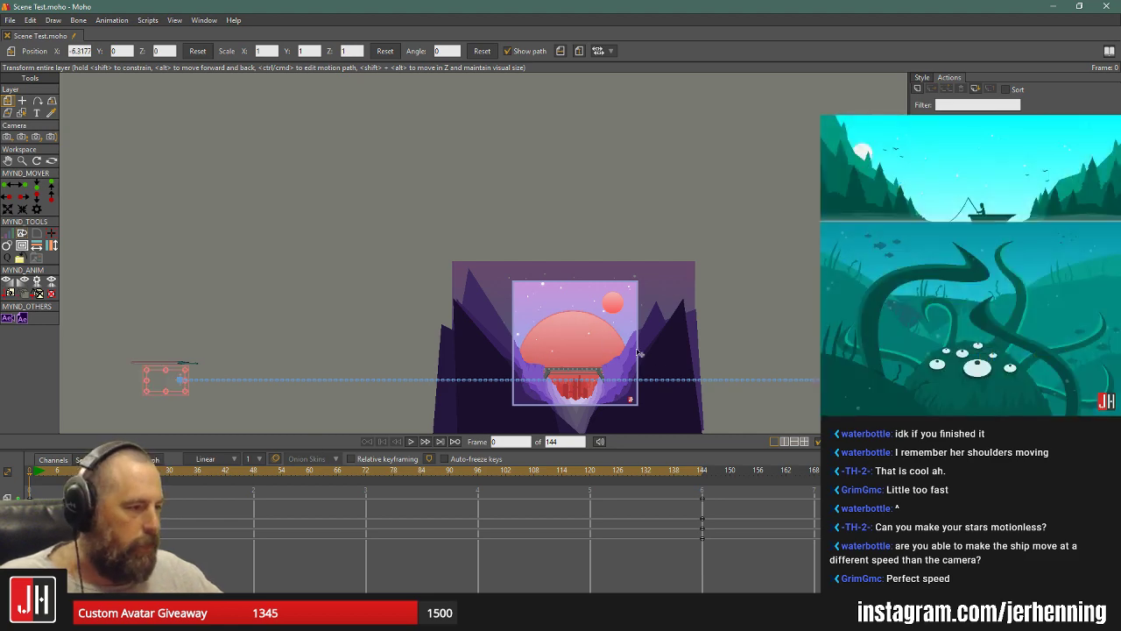
pyautogui.moveTo(650, 354); pyautogui.dragTo(573, 315)
pyautogui.scroll(-2, 513, 332)
pyautogui.scroll(1, 530, 343)
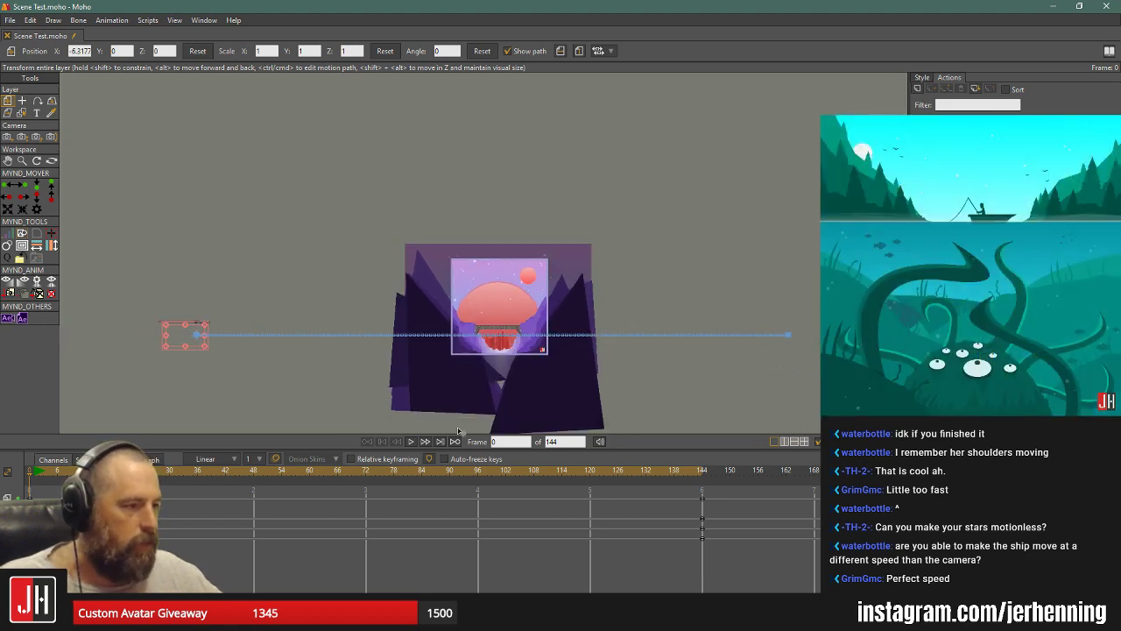
pyautogui.click(412, 444)
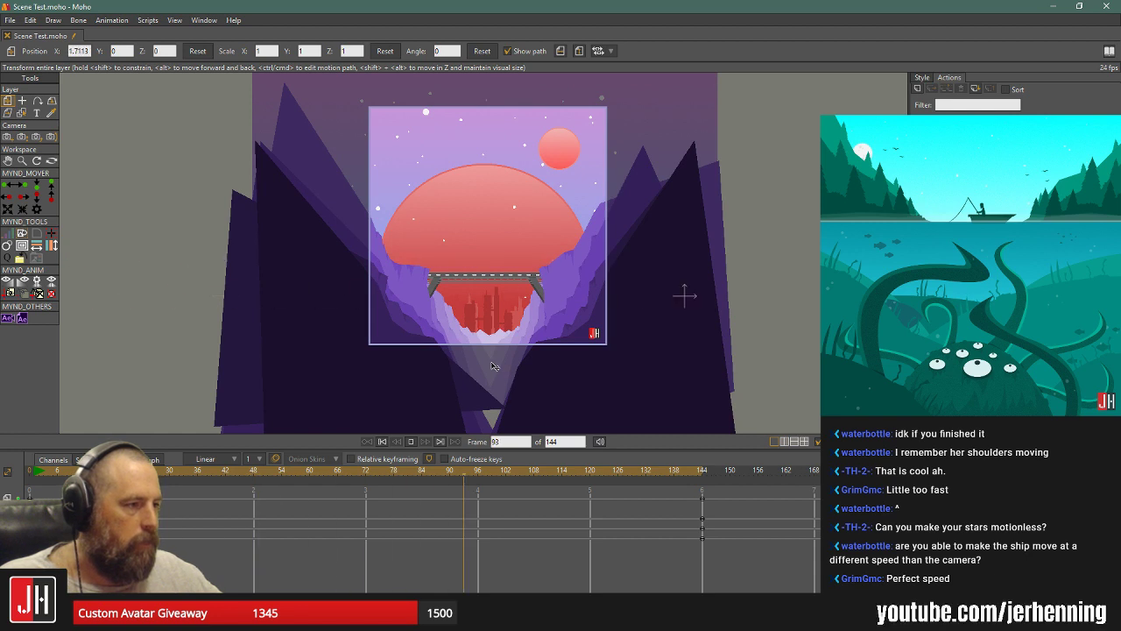
# Render previews of frame 139 and of frame 73, where the speeder crosses the bridge.
pyautogui.hotkey('ctrl', 'r')
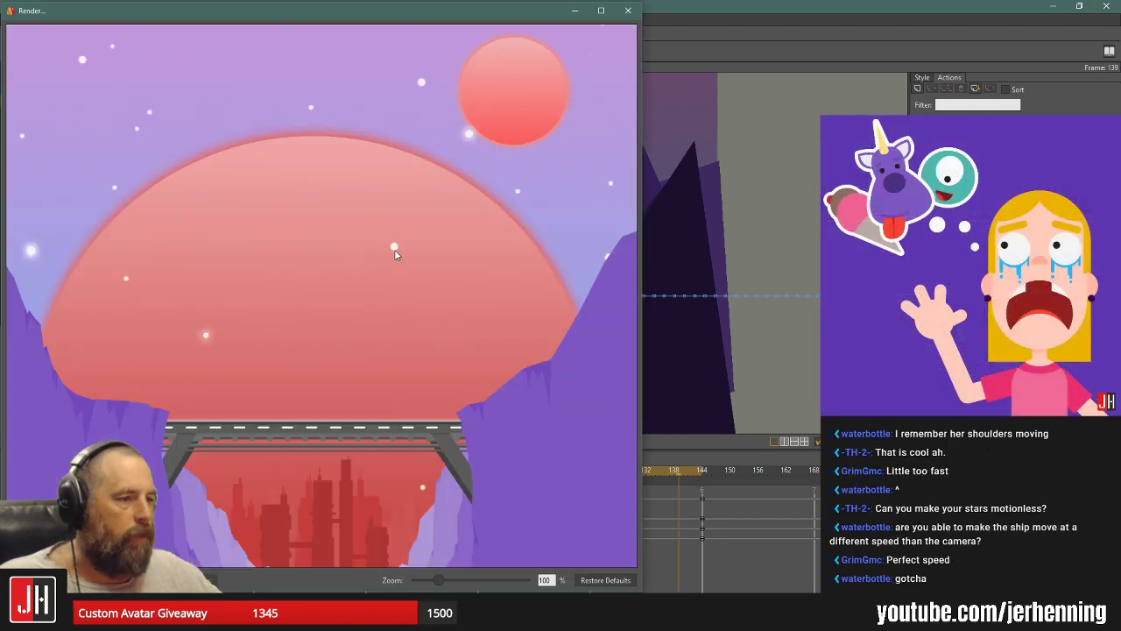
pyautogui.click(628, 10)
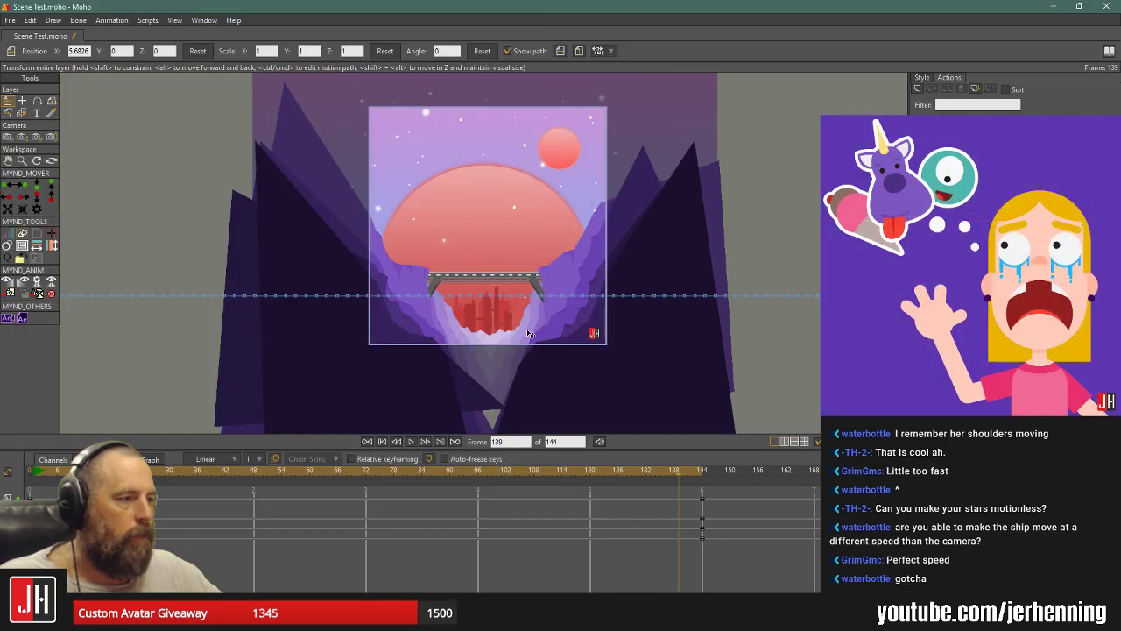
pyautogui.click(373, 472)
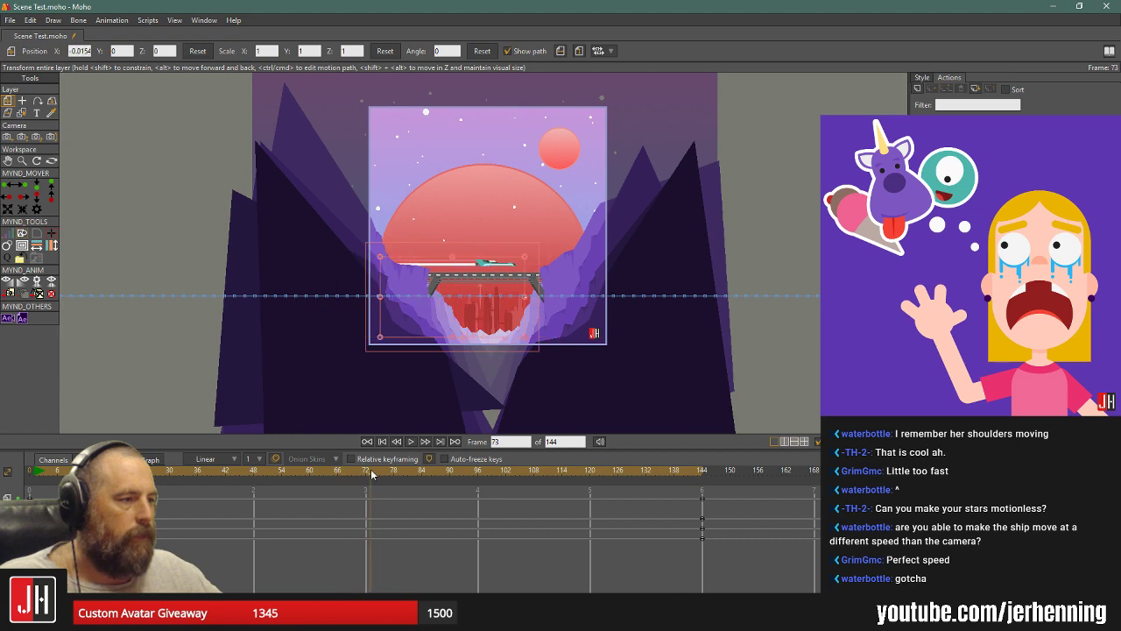
pyautogui.hotkey('ctrl', 'r')
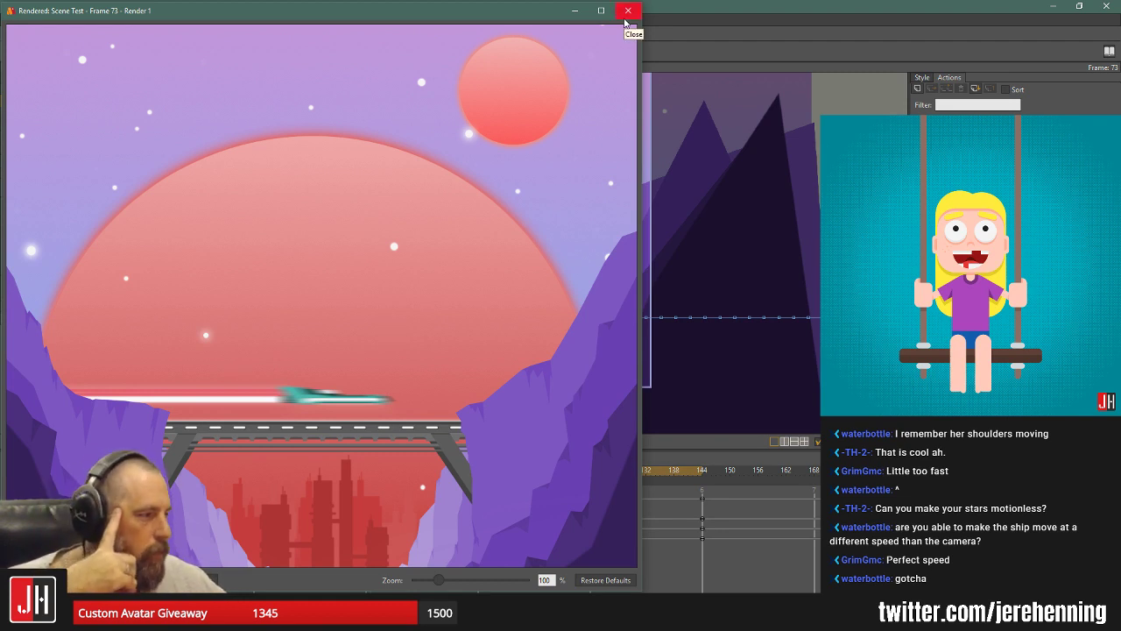
pyautogui.click(626, 17)
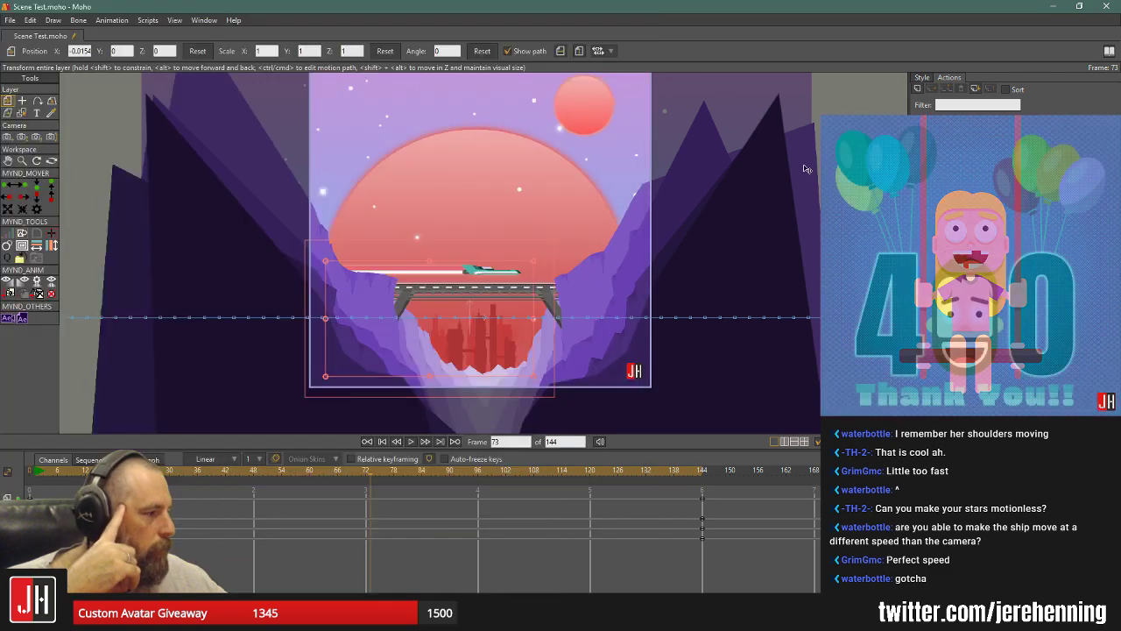
# Set the Speeder layer's motion blur to frame count 5 and frame percentage 50, and render frame 73 to compare.
pyautogui.doubleClick(876, 306)
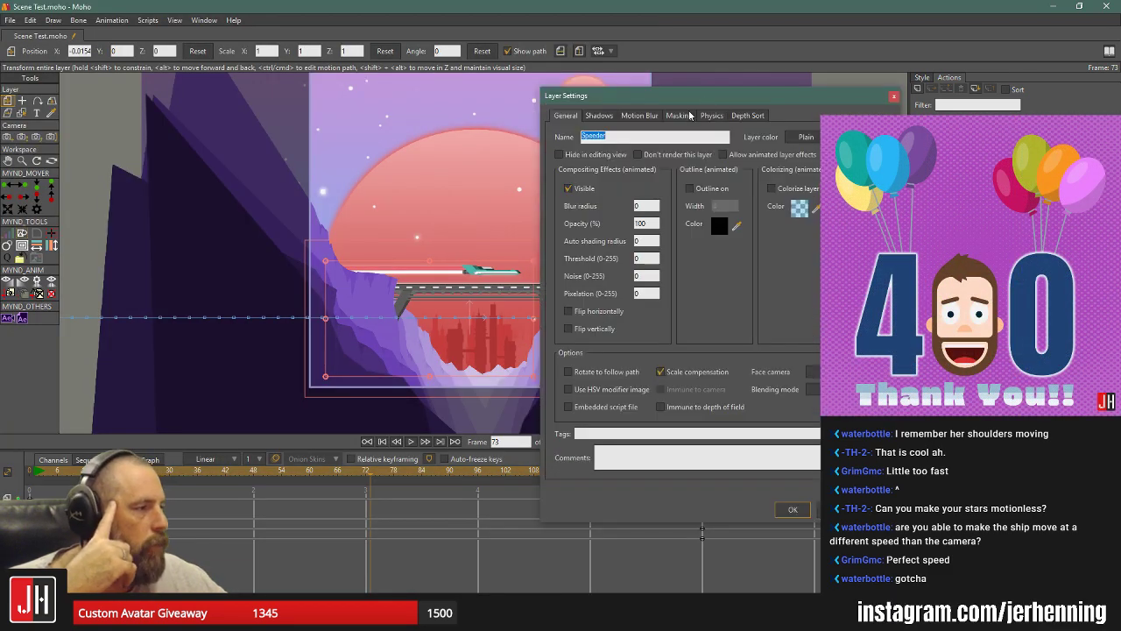
pyautogui.click(640, 115)
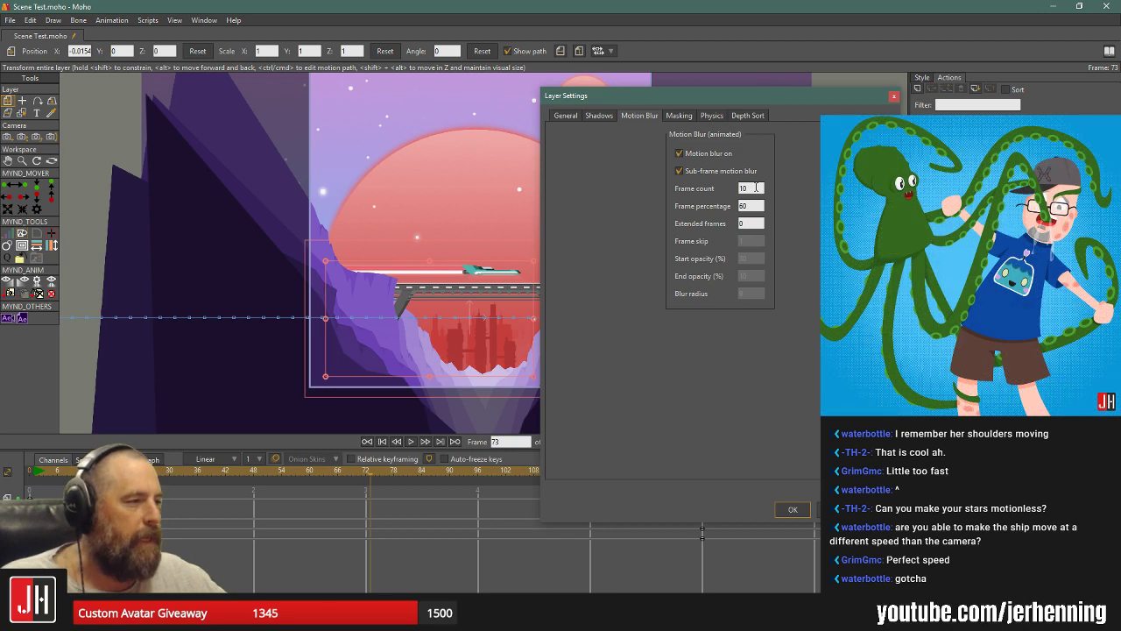
pyautogui.moveTo(757, 188); pyautogui.dragTo(721, 188)
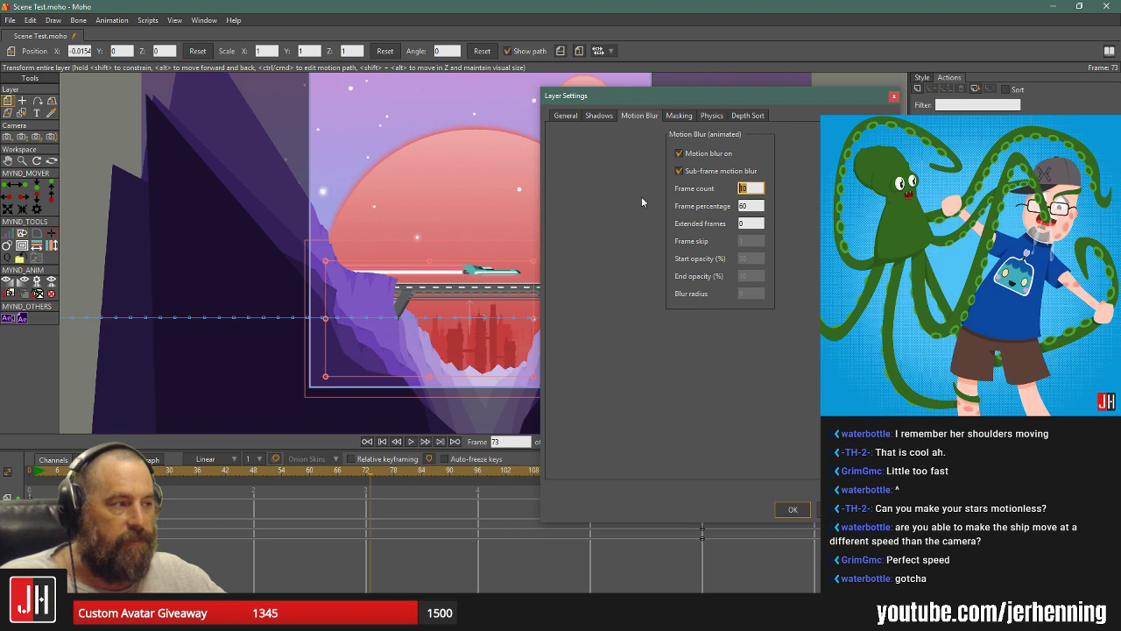
pyautogui.press('Tab')
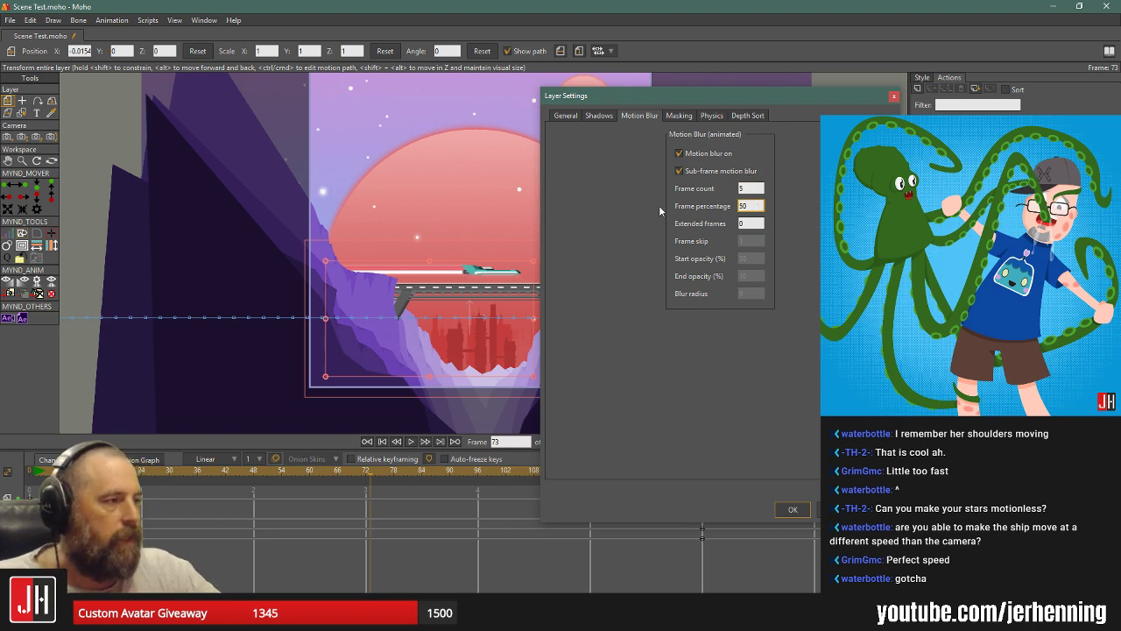
pyautogui.press('Tab')
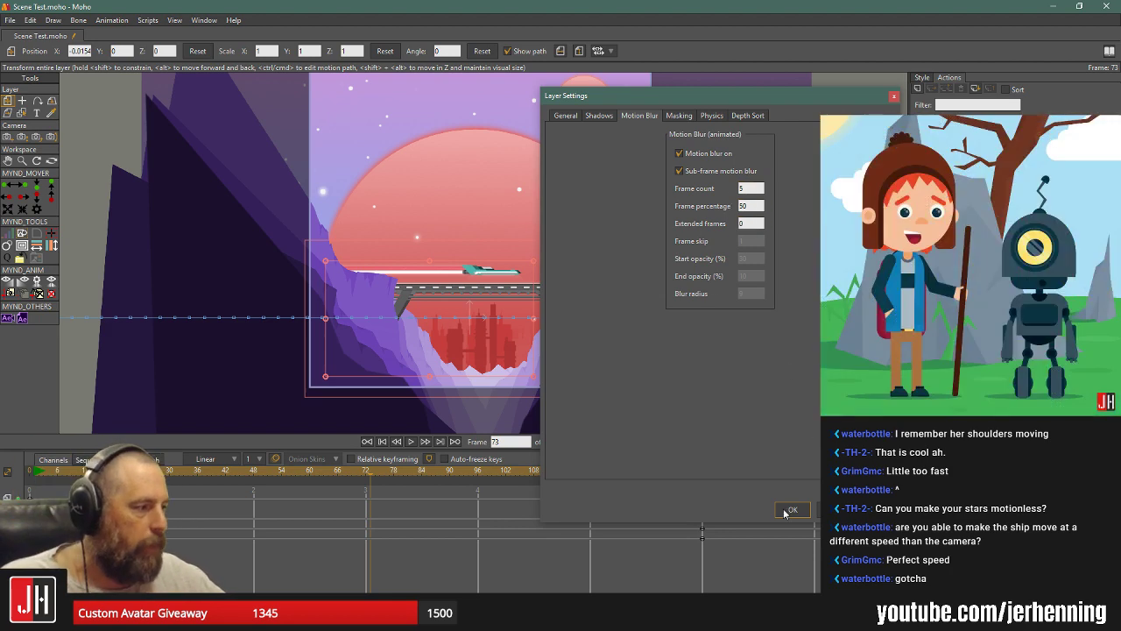
pyautogui.click(792, 509)
pyautogui.hotkey('ctrl', 'r')
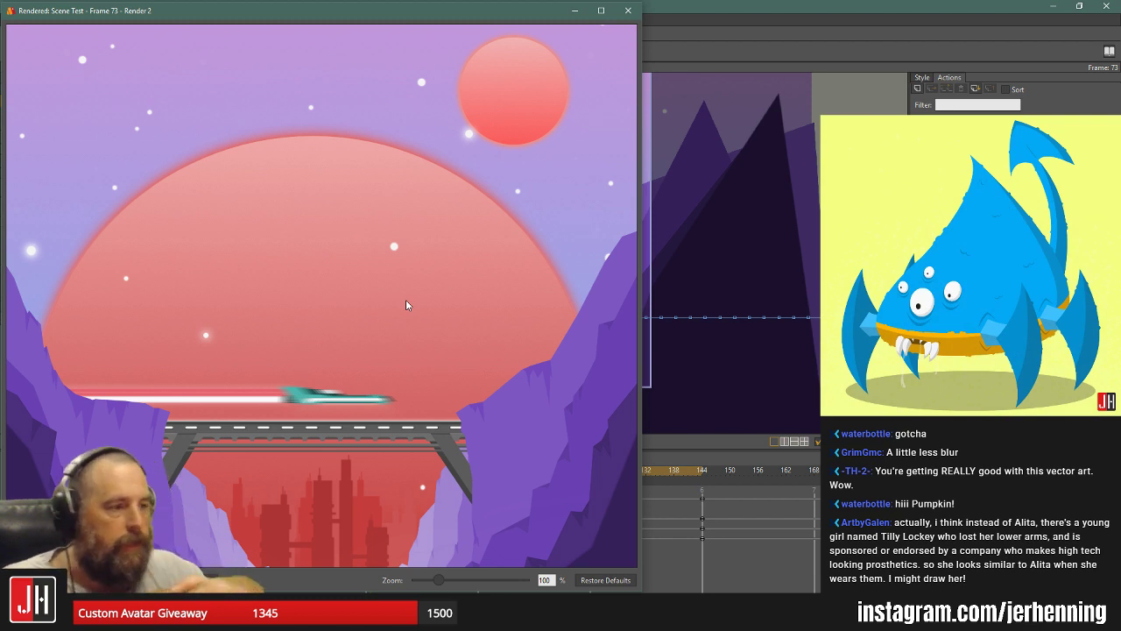
pyautogui.click(628, 10)
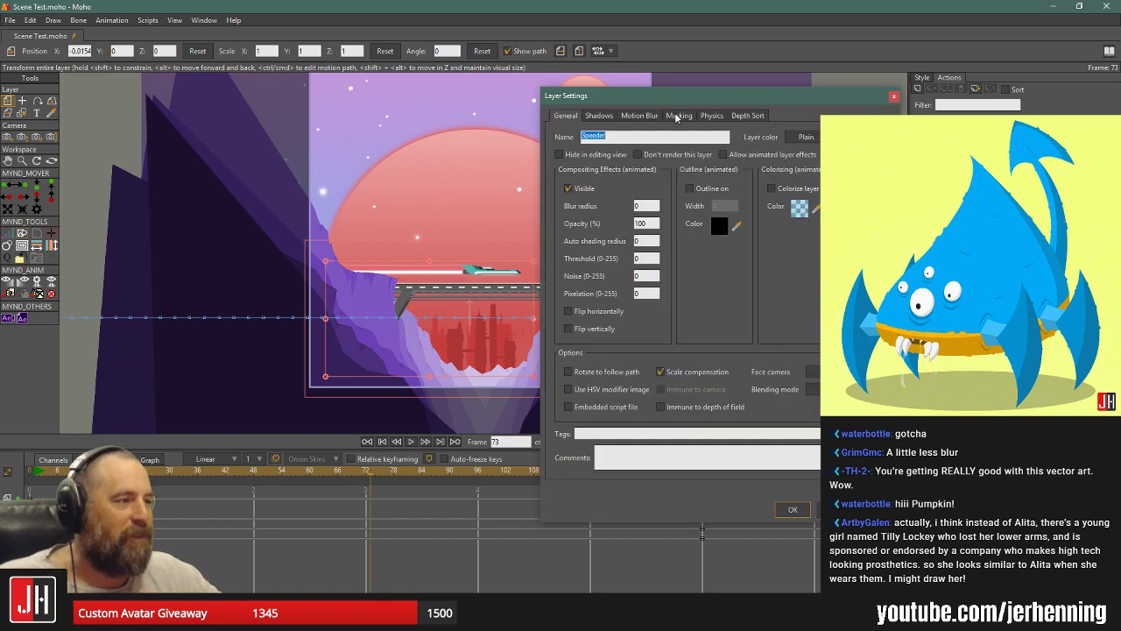
# Set the Speeder layer's motion blur to frame count 10 and frame percentage 60, and render frame 73.
pyautogui.click(678, 115)
pyautogui.click(640, 116)
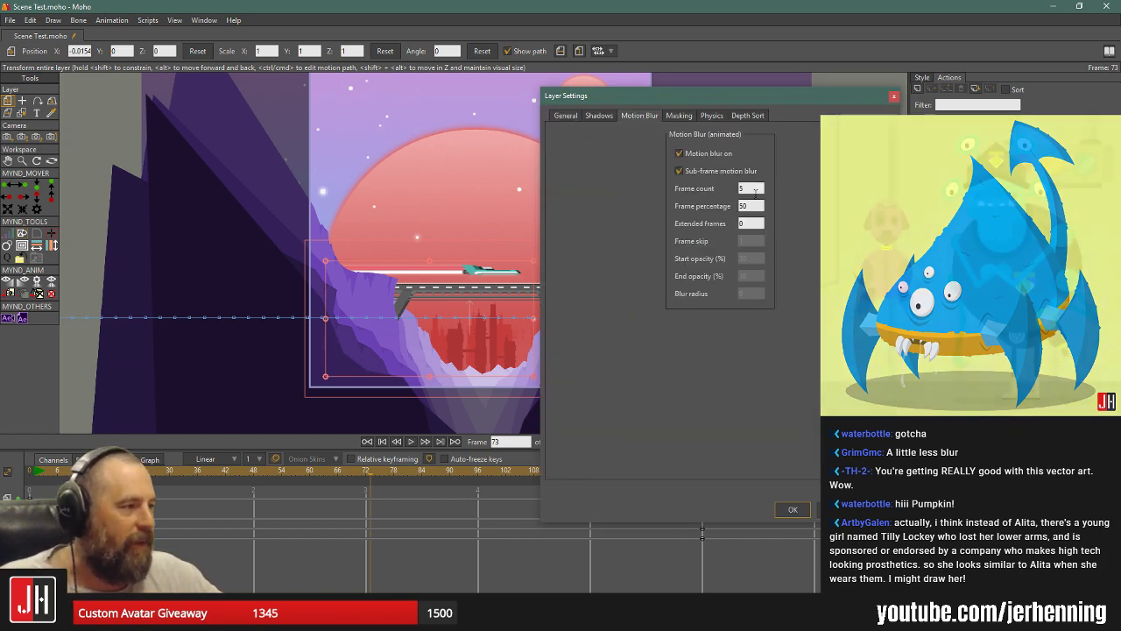
pyautogui.press('Tab')
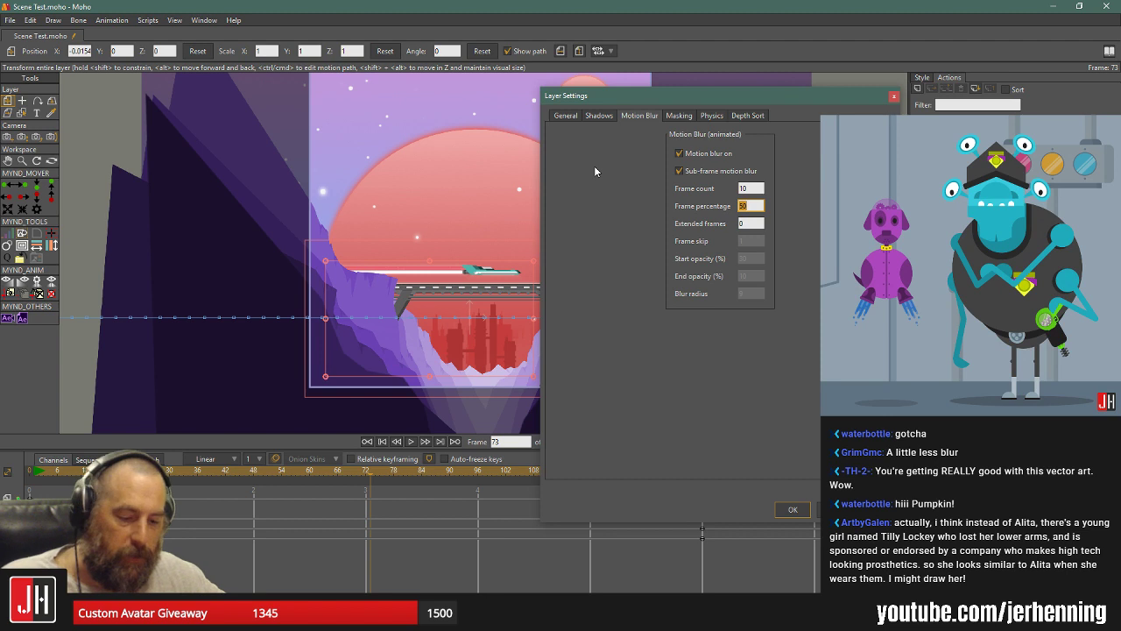
pyautogui.write('60')
pyautogui.press('Tab')
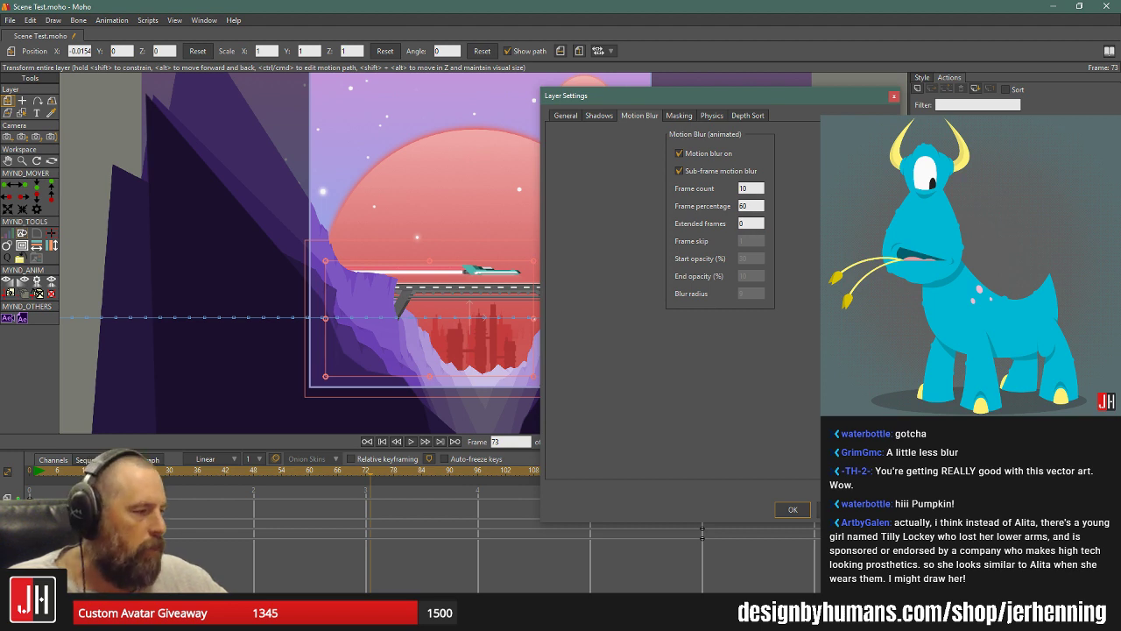
pyautogui.click(794, 510)
pyautogui.hotkey('ctrl', 'r')
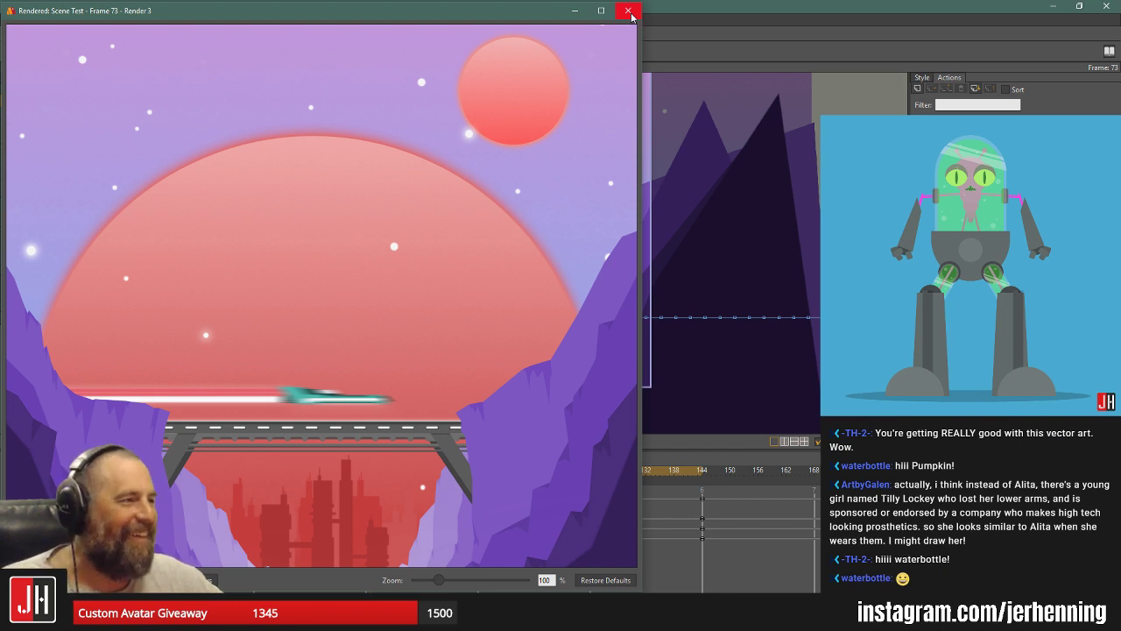
pyautogui.click(631, 14)
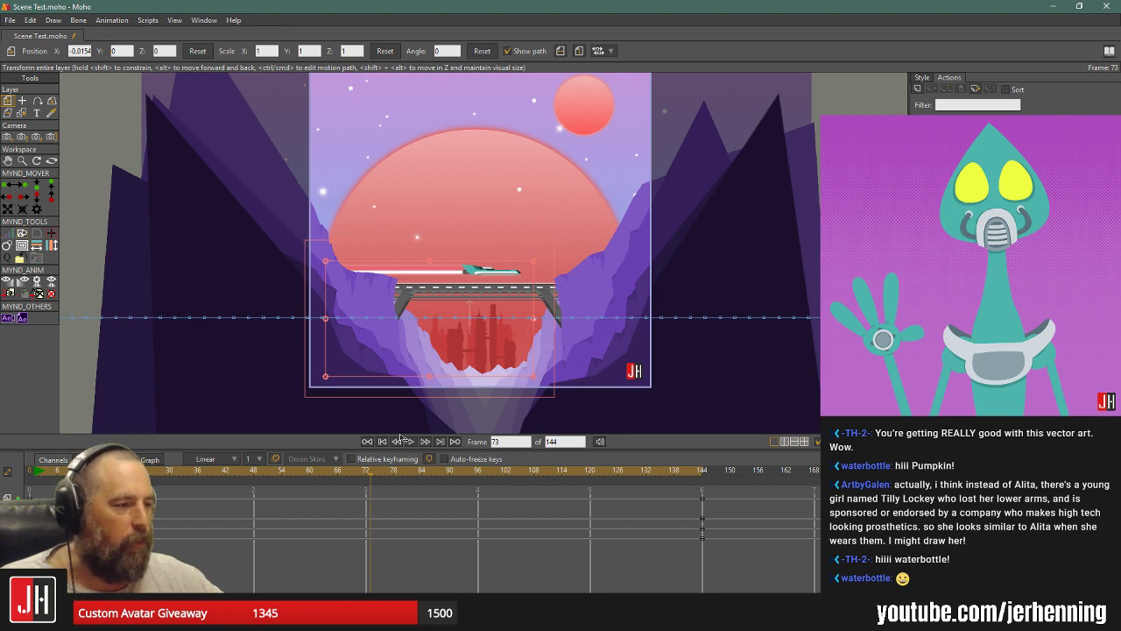
# Play the animation from frame 0 and examine the speeder's pass through the whole scene.
pyautogui.click(367, 440)
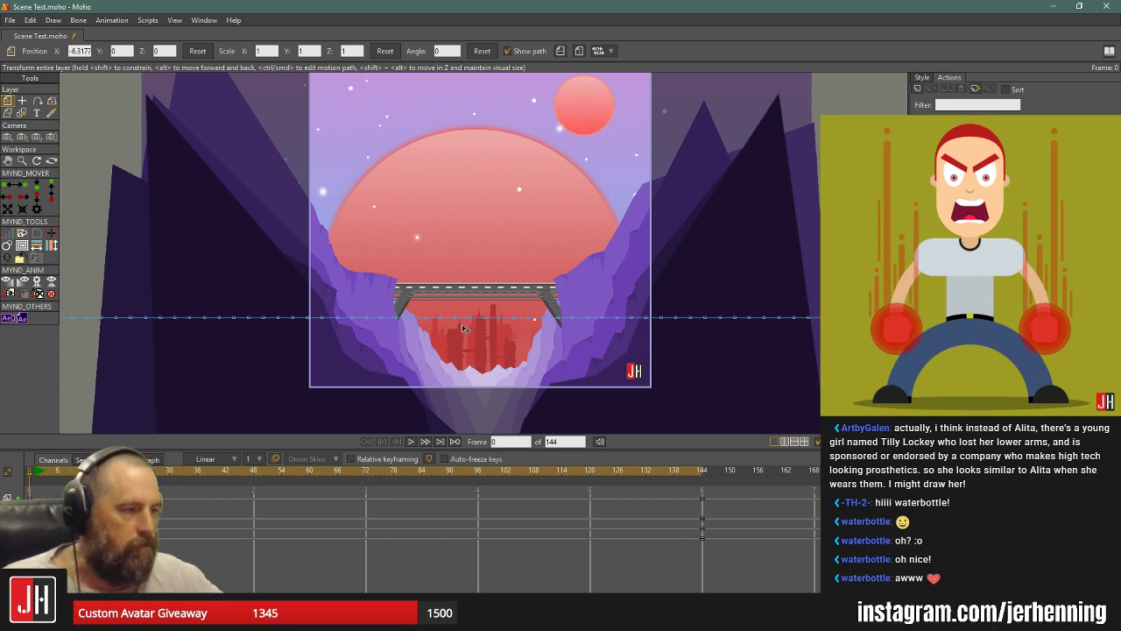
pyautogui.click(410, 442)
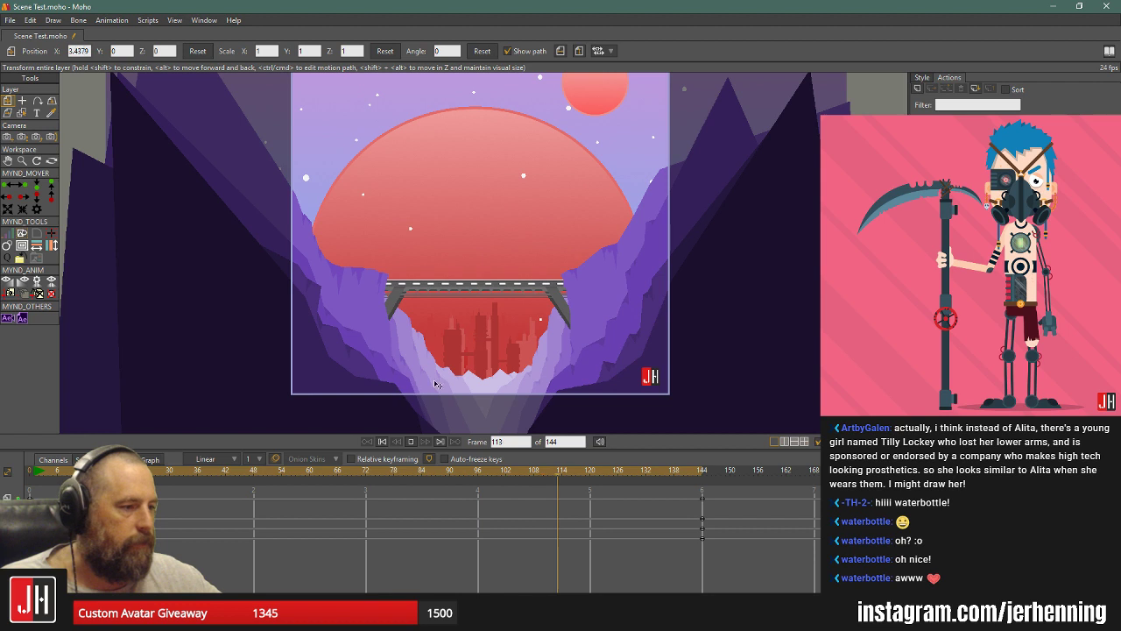
pyautogui.click(385, 443)
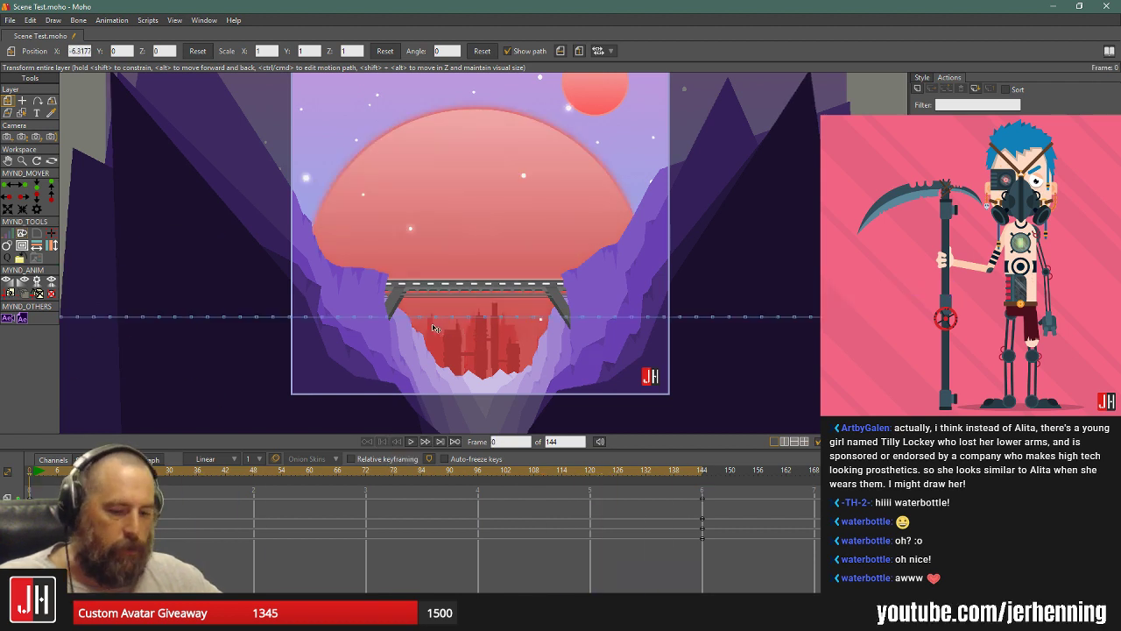
pyautogui.scroll(-5, 430, 311)
pyautogui.scroll(3, 435, 268)
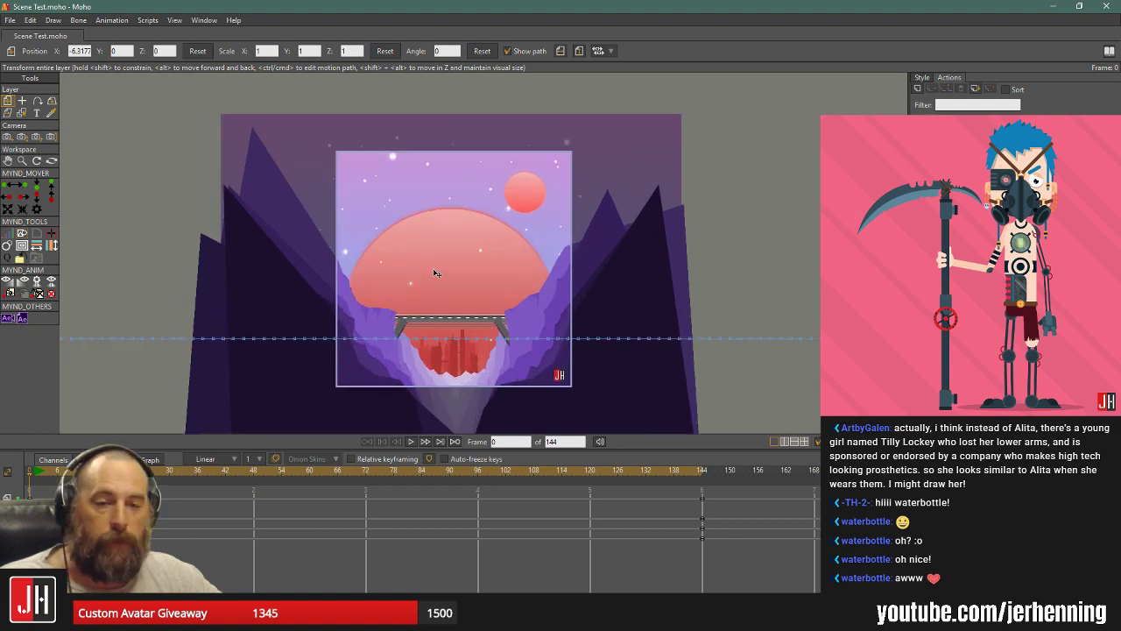
pyautogui.scroll(1, 435, 274)
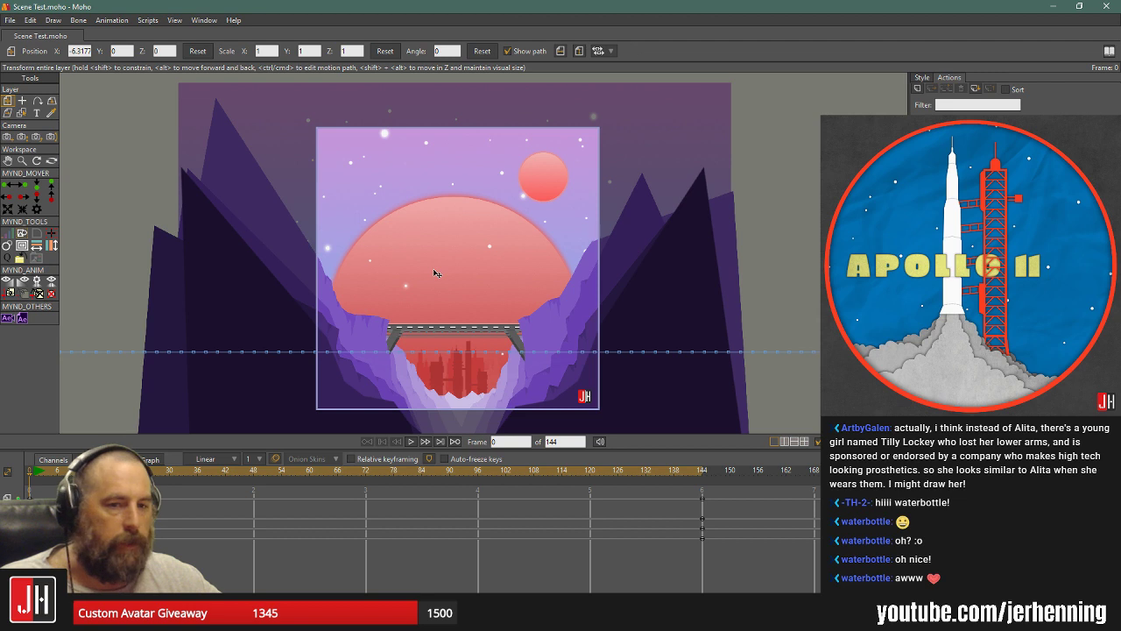
pyautogui.scroll(-2, 433, 274)
pyautogui.scroll(2, 435, 275)
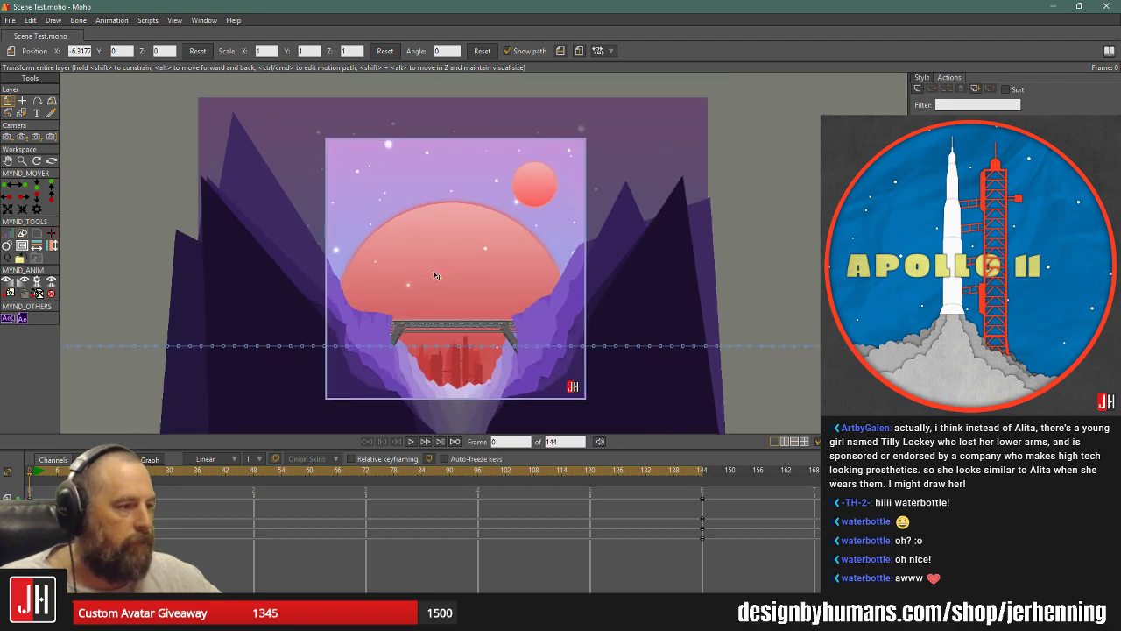
pyautogui.scroll(2, 435, 275)
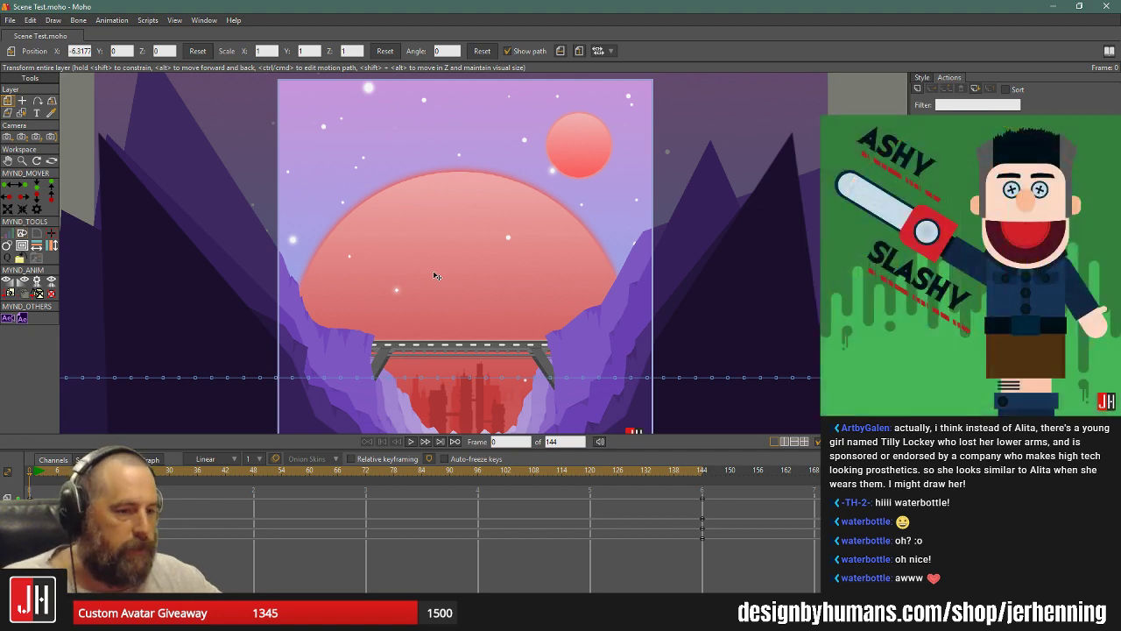
# Scrub and replay the animation around frames 48 and 36 to examine the speeder's position before it enters the canvas.
pyautogui.moveTo(397, 471); pyautogui.dragTo(162, 471)
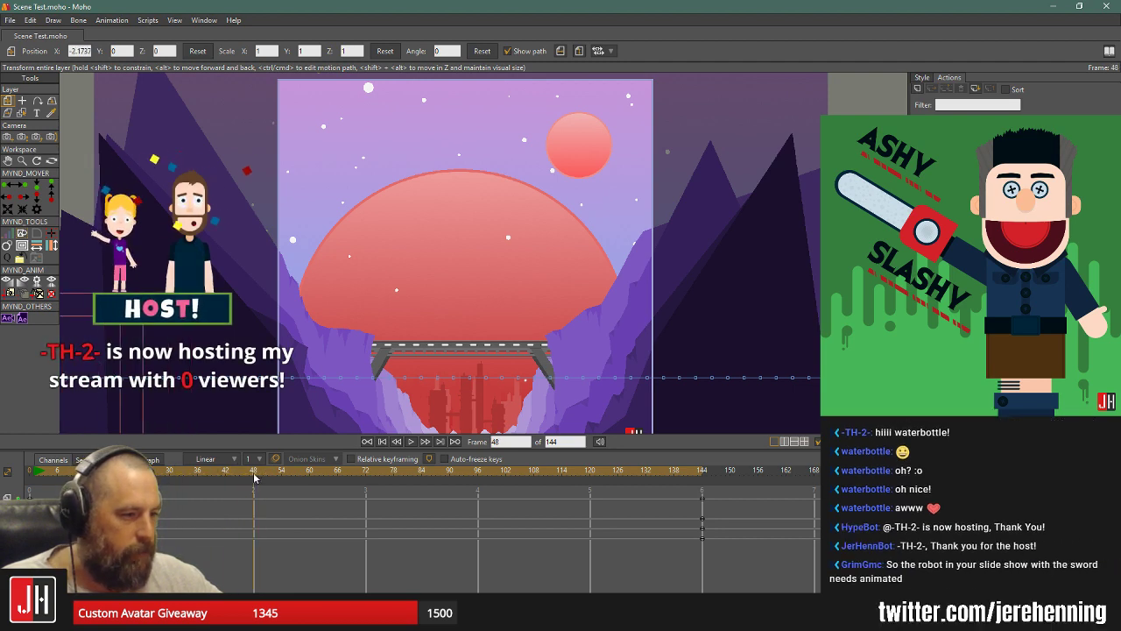
pyautogui.click(255, 477)
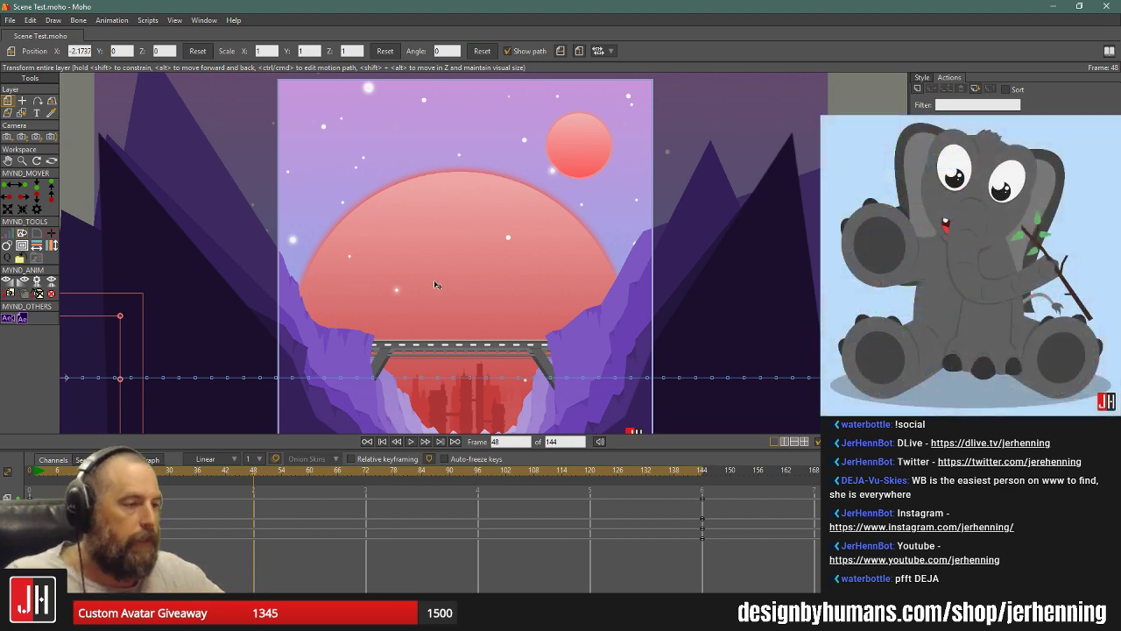
pyautogui.scroll(-4, 439, 283)
pyautogui.scroll(2, 440, 282)
pyautogui.click(411, 441)
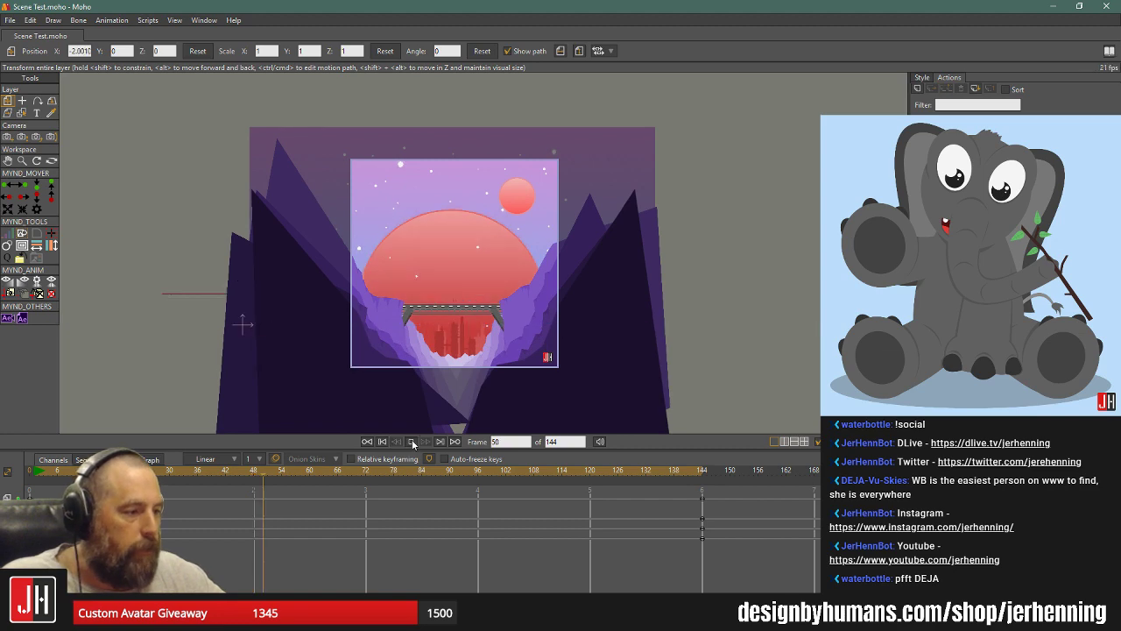
pyautogui.click(384, 442)
pyautogui.moveTo(213, 474); pyautogui.dragTo(253, 477)
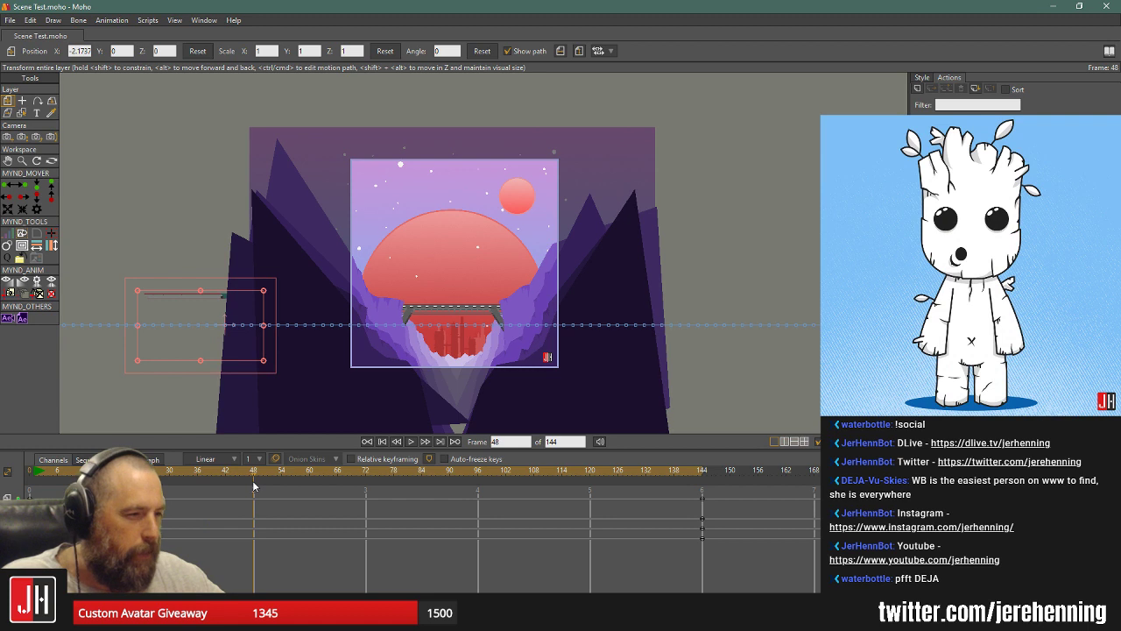
pyautogui.scroll(1, 518, 252)
pyautogui.scroll(1, 518, 253)
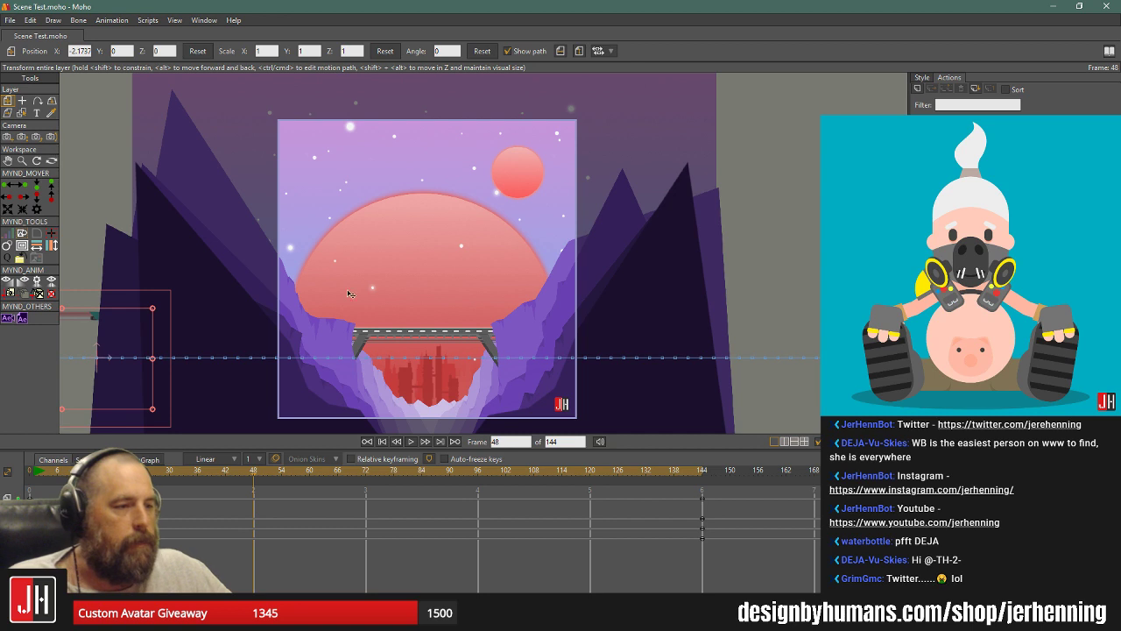
pyautogui.moveTo(356, 476); pyautogui.dragTo(200, 481)
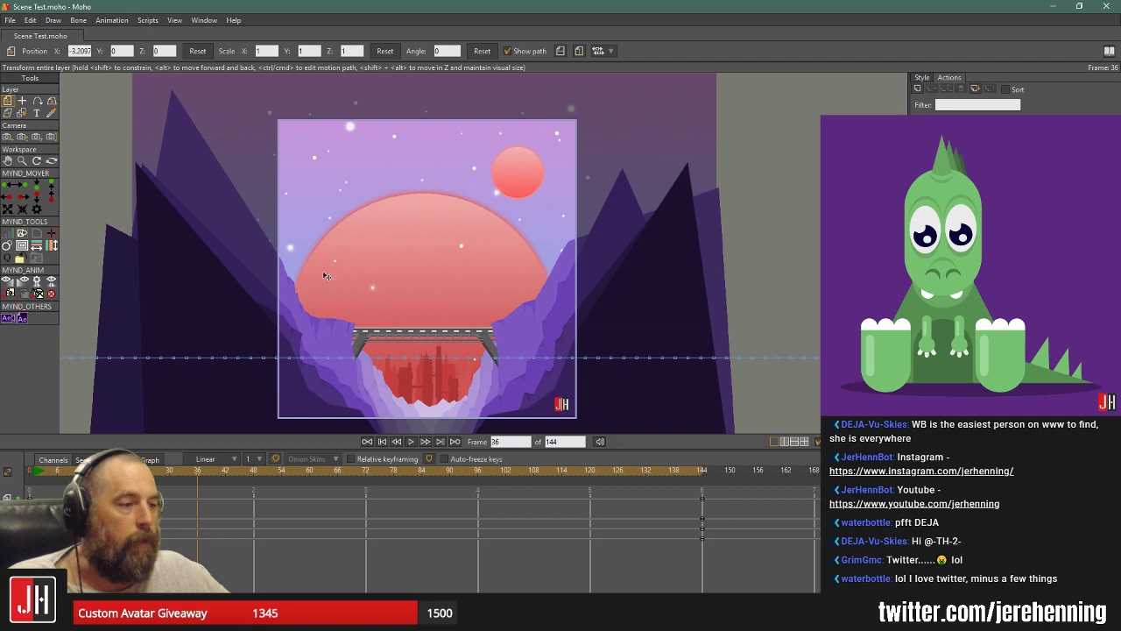
# Inspect the Stars 1 layer's general settings, then return to frame 0 and check its camera immunity option there.
pyautogui.scroll(-2, 330, 269)
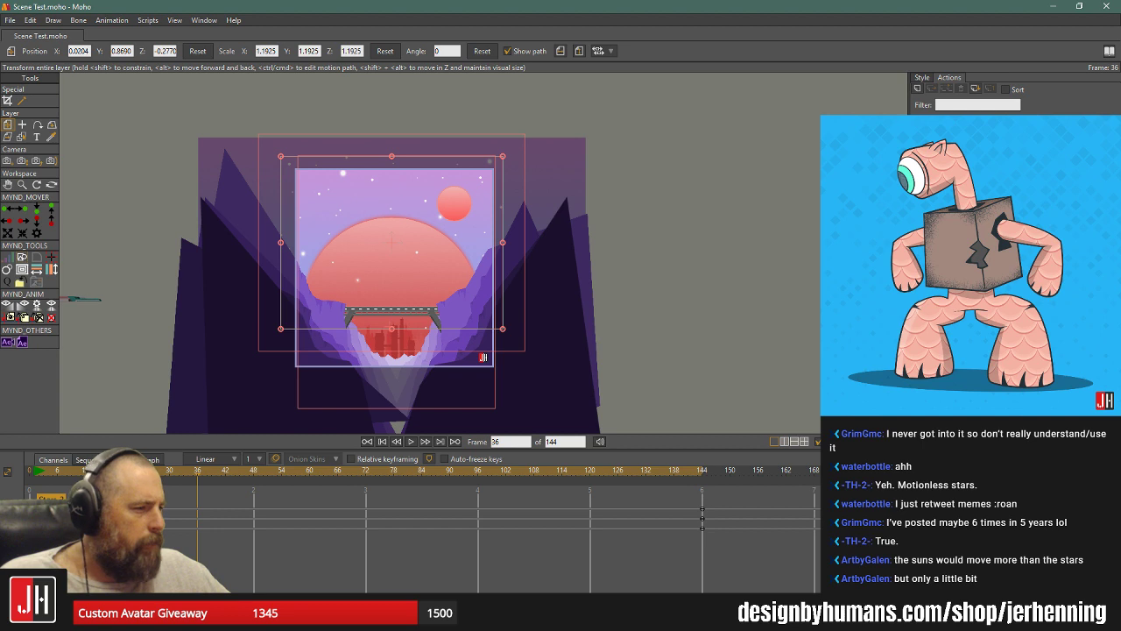
pyautogui.hotkey('ctrl', 'z')
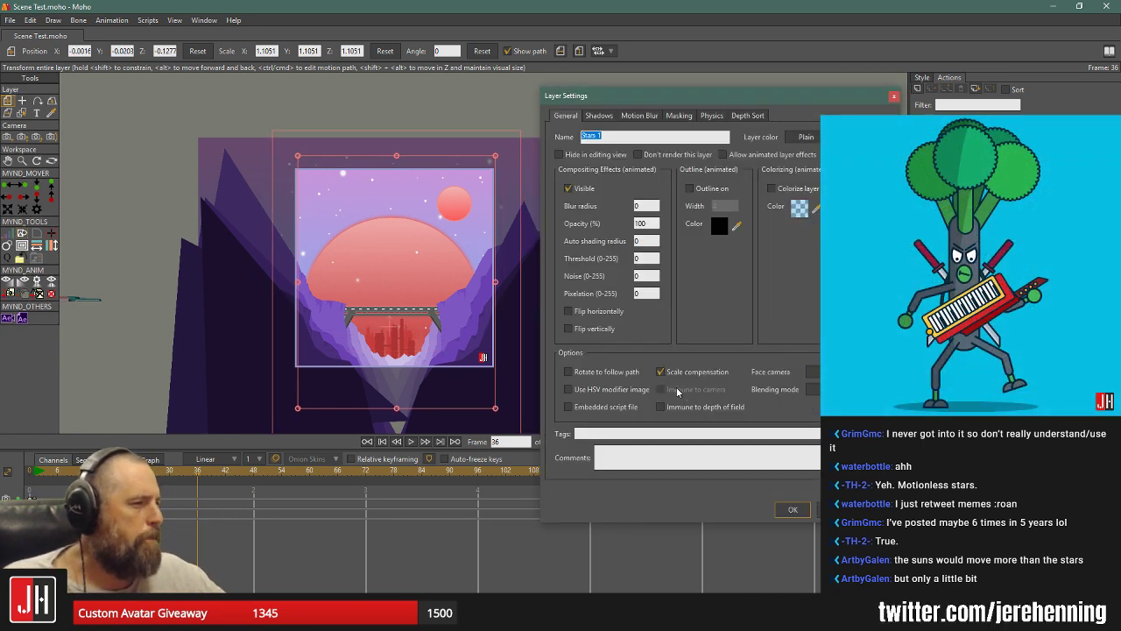
pyautogui.press('Escape')
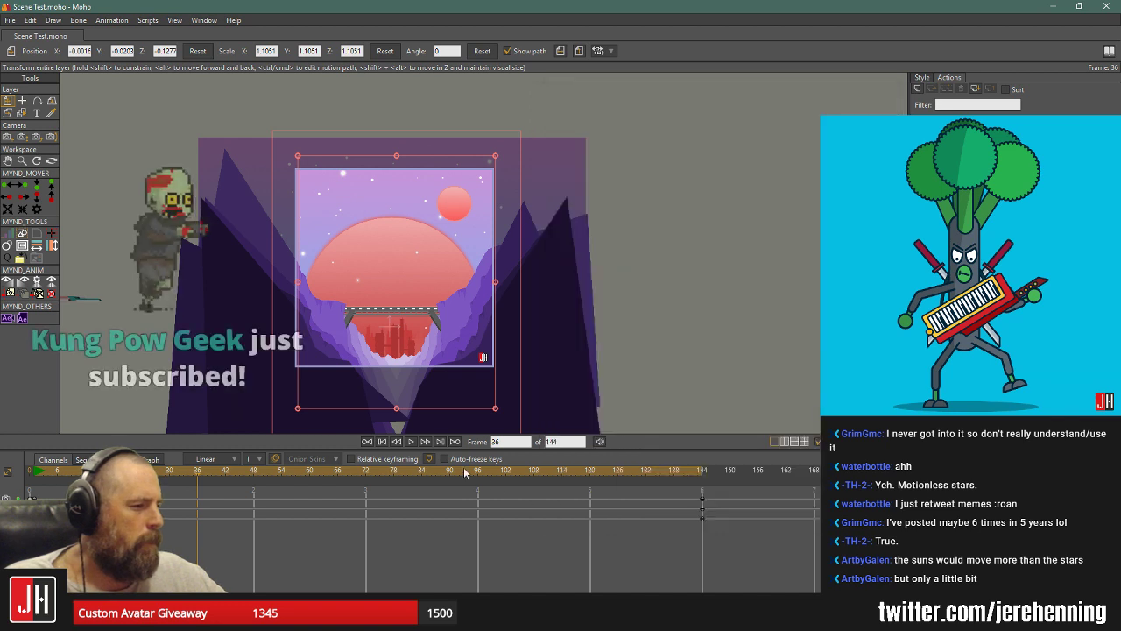
pyautogui.click(382, 442)
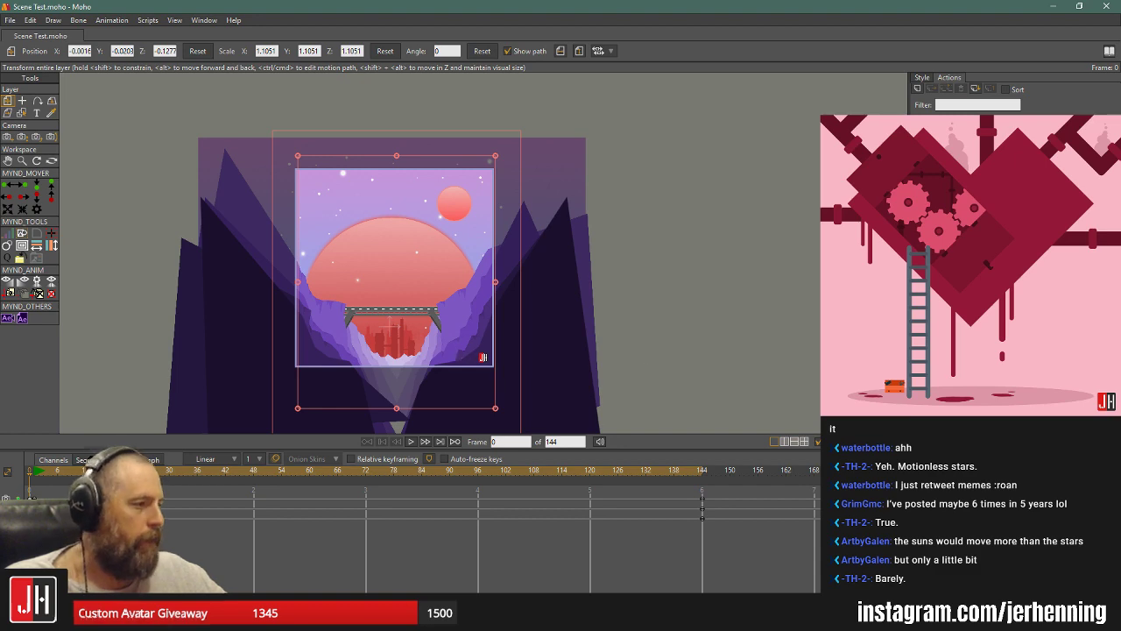
pyautogui.hotkey('ctrl', 'shift', 'p')
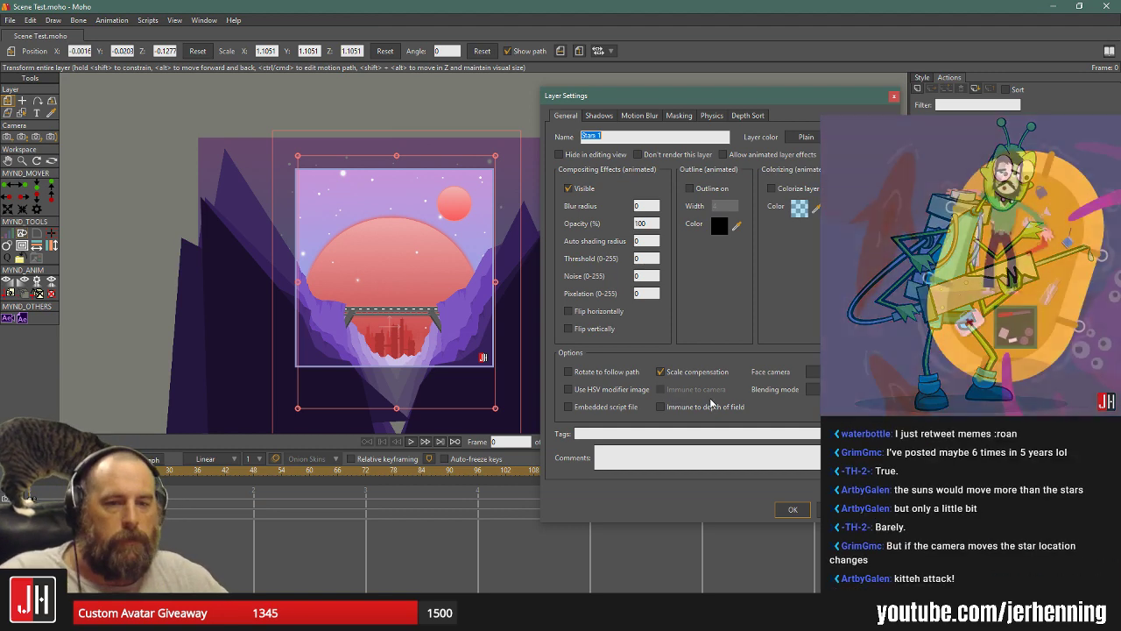
pyautogui.press('Return')
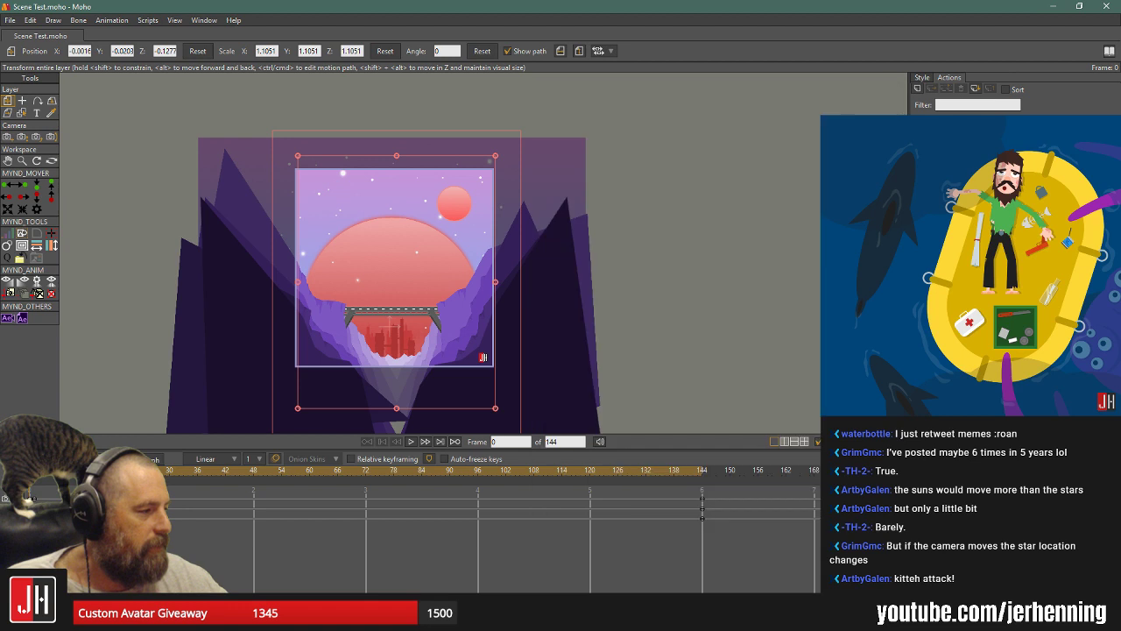
# Inspect the Stars 2 layer's general settings for camera immunity.
pyautogui.scroll(2, 357, 349)
pyautogui.scroll(2, 354, 348)
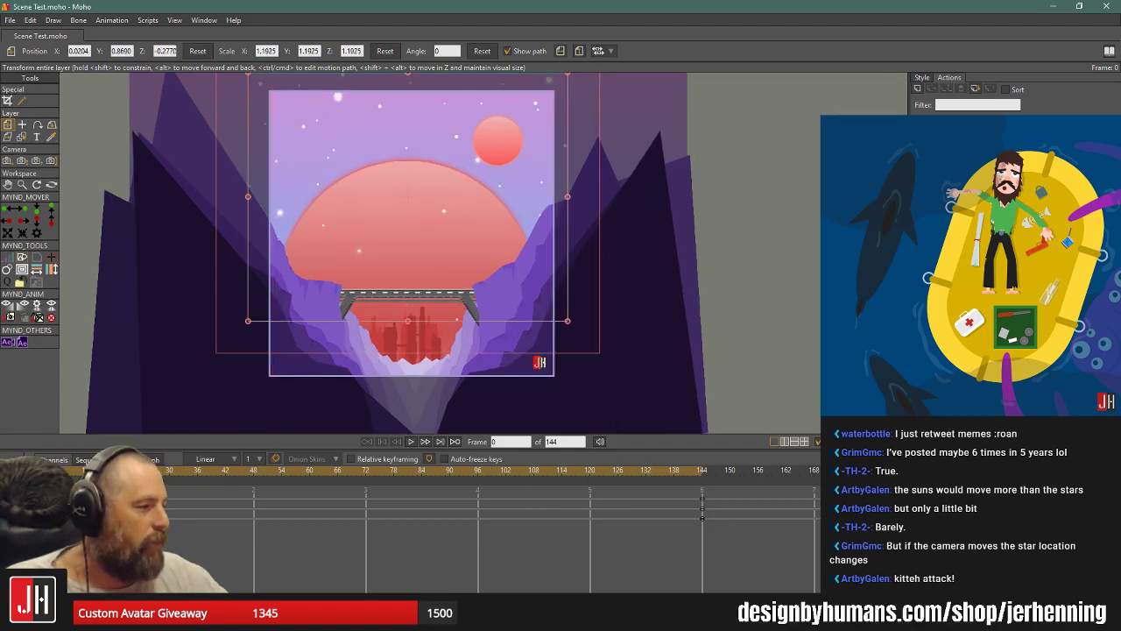
pyautogui.doubleClick(964, 263)
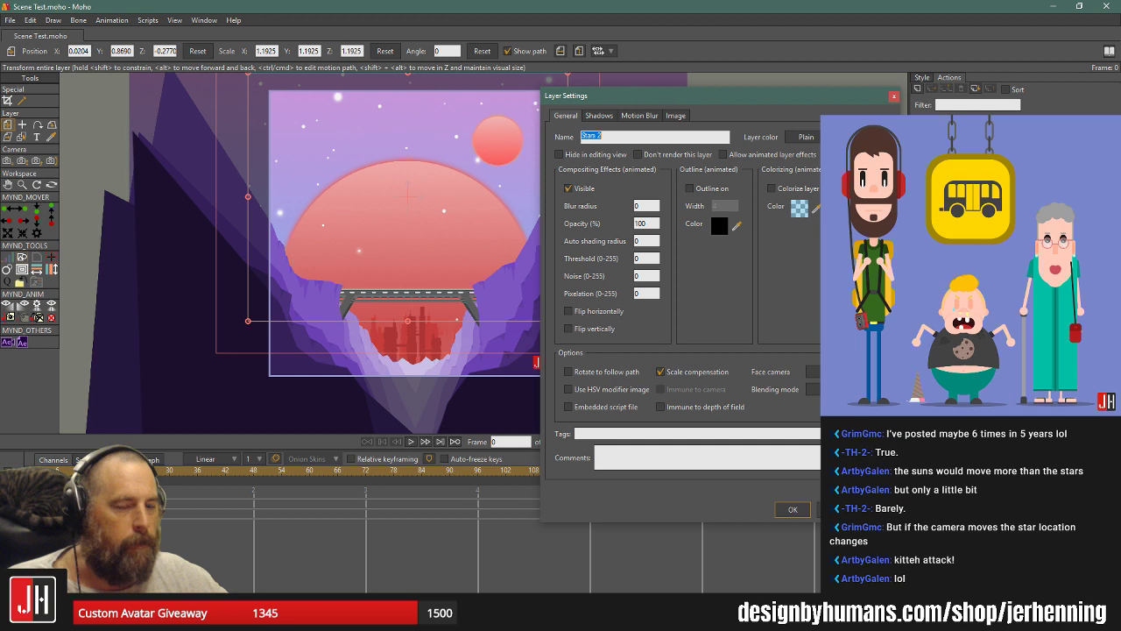
pyautogui.click(792, 509)
pyautogui.scroll(-4, 375, 329)
pyautogui.scroll(2, 364, 294)
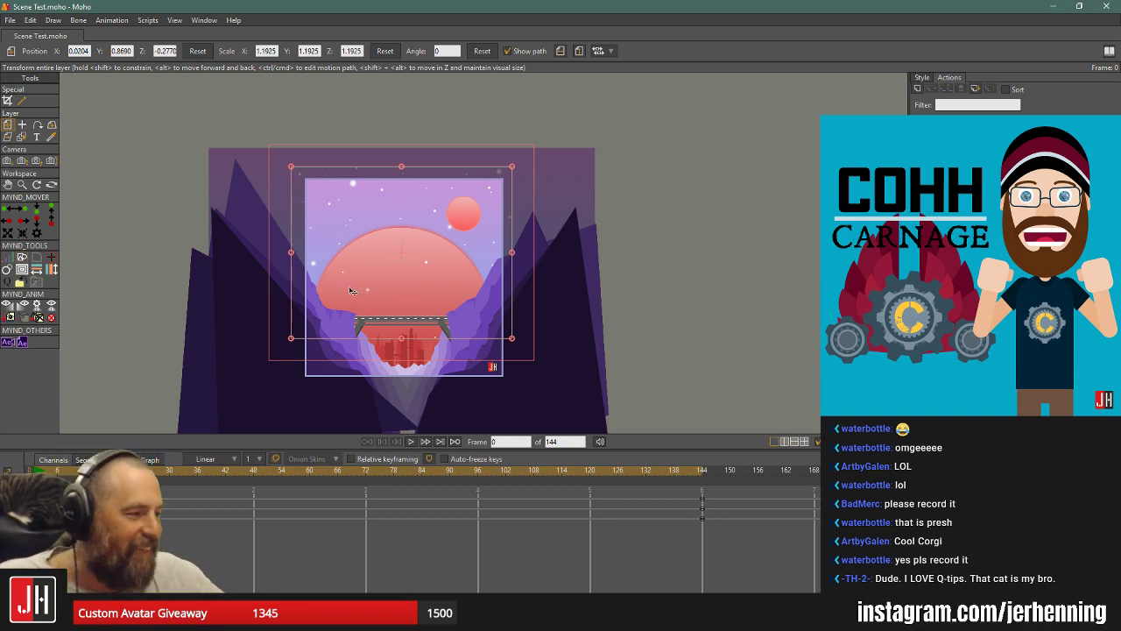
pyautogui.scroll(3, 394, 290)
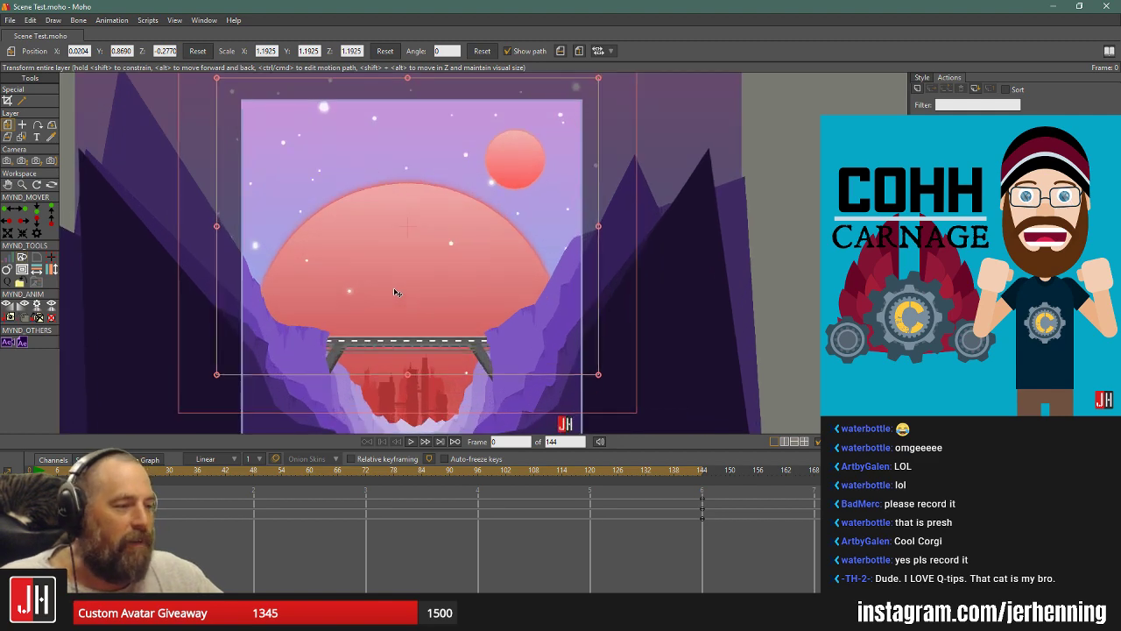
pyautogui.scroll(2, 395, 293)
pyautogui.scroll(-4, 394, 292)
pyautogui.scroll(4, 393, 294)
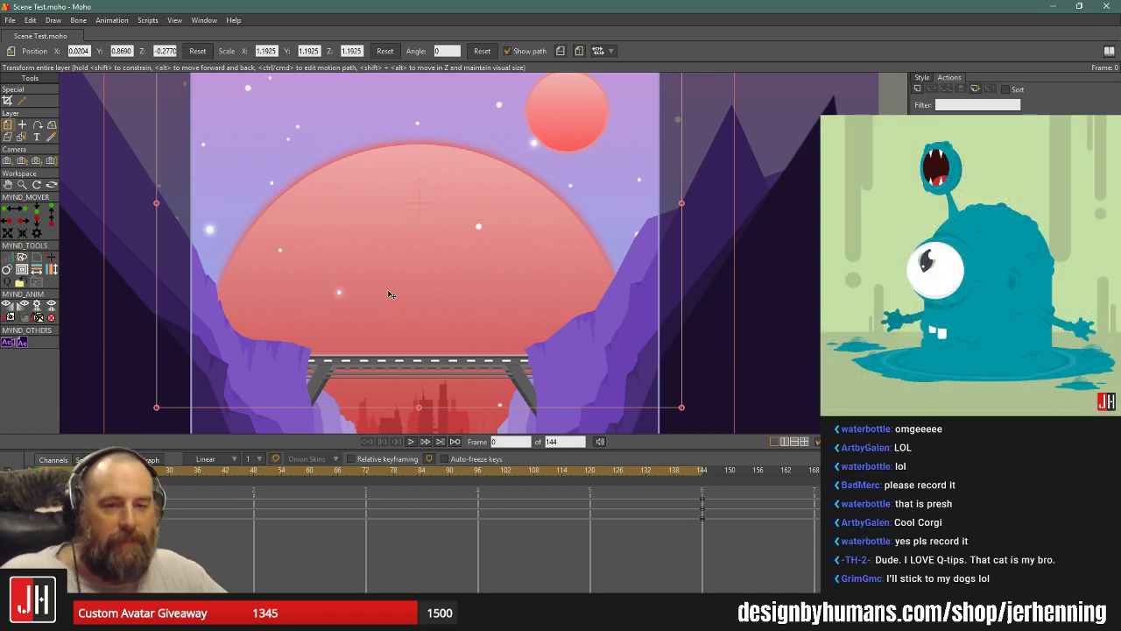
pyautogui.scroll(-4, 403, 292)
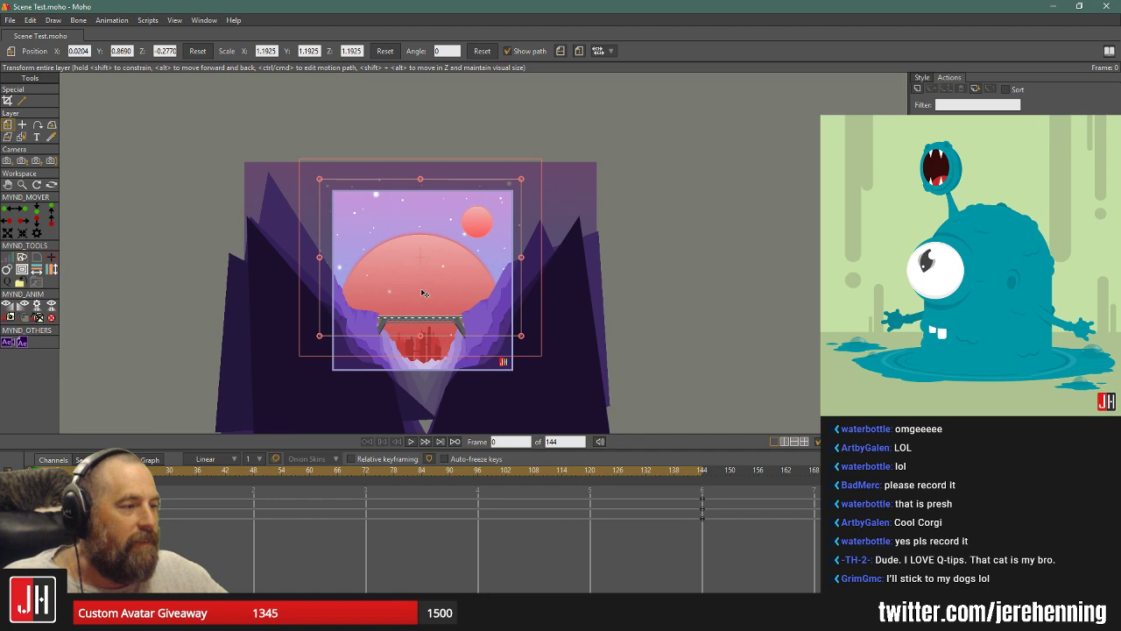
pyautogui.scroll(2, 418, 289)
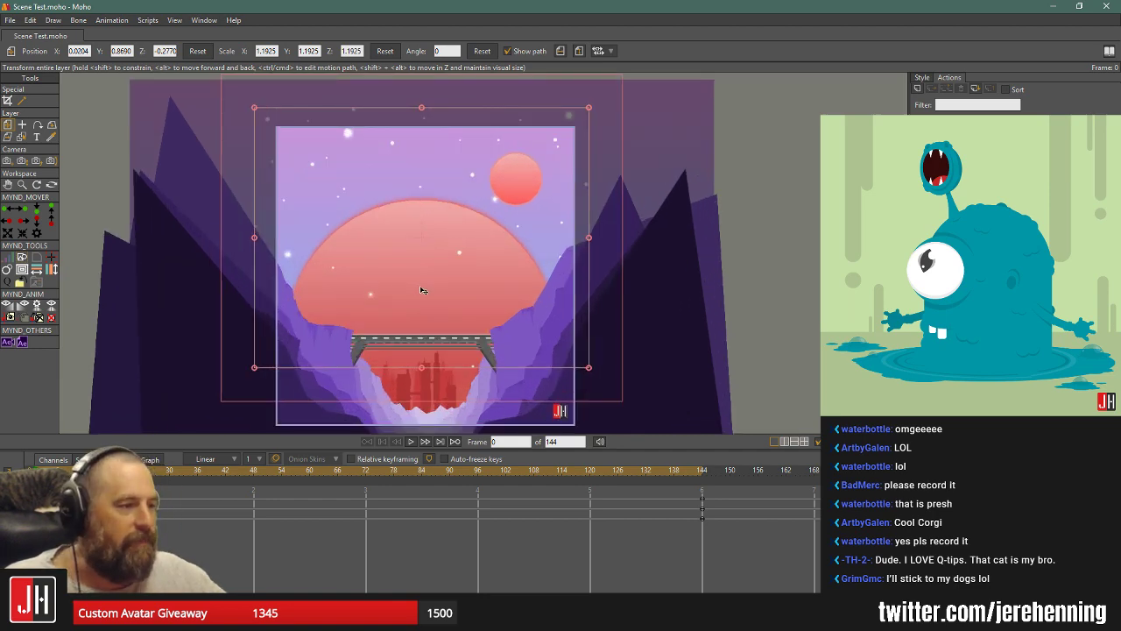
pyautogui.doubleClick(964, 237)
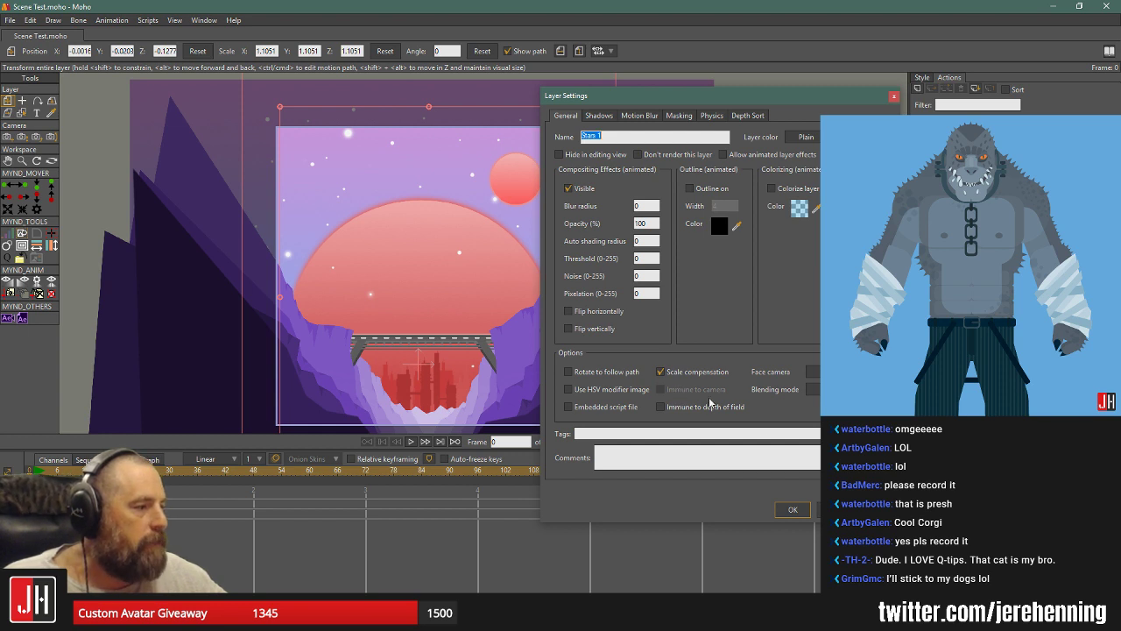
pyautogui.press('Return')
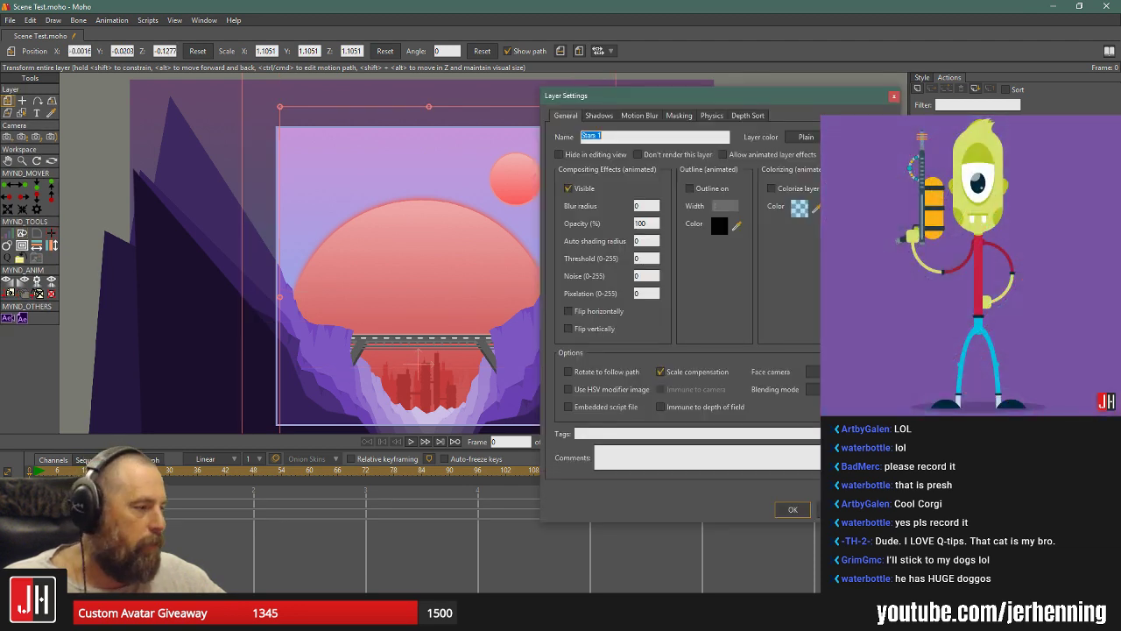
pyautogui.press('Return')
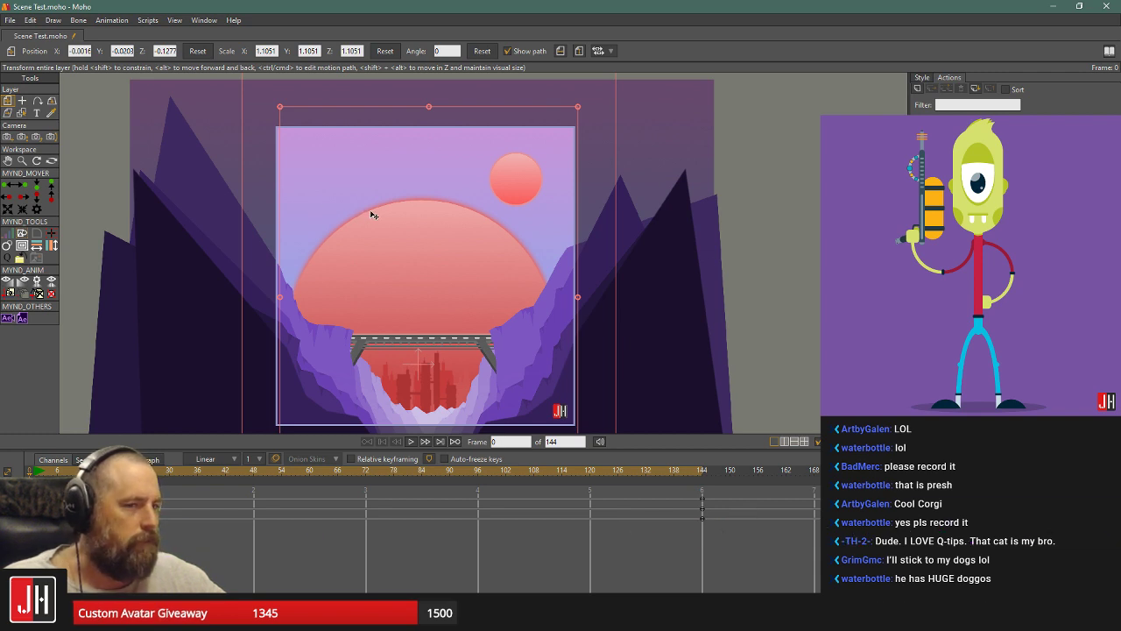
pyautogui.hotkey('ctrl', 'z')
pyautogui.hotkey('ctrl', 'z')
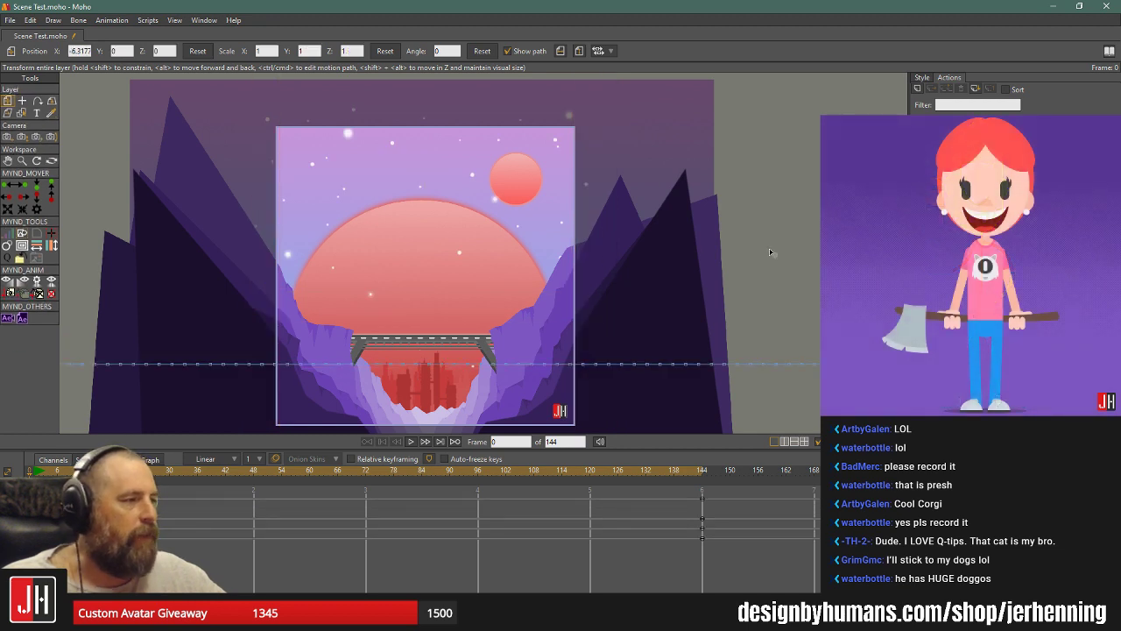
# Inspect the Logo layer's general settings to see how its camera immunity is configured.
pyautogui.scroll(-2, 454, 224)
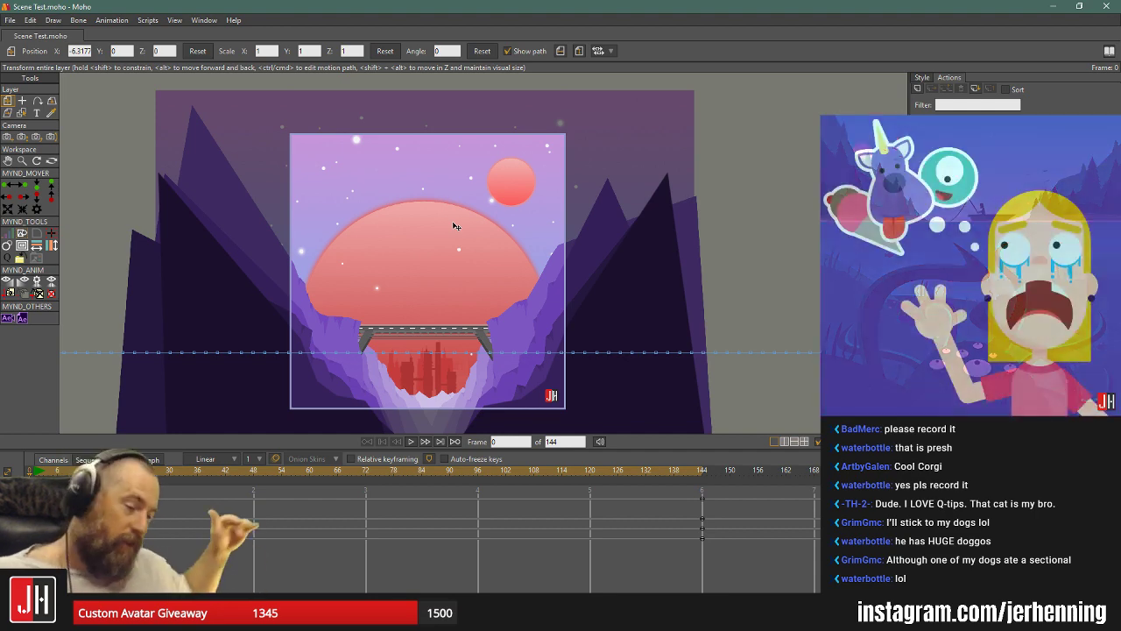
pyautogui.scroll(3, 452, 226)
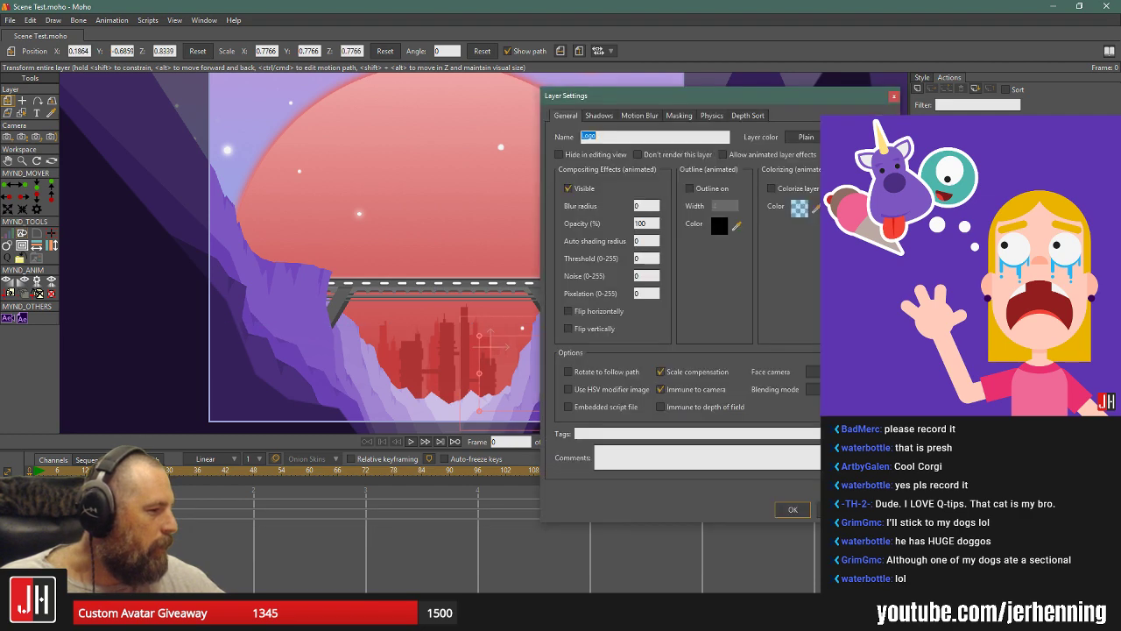
pyautogui.press('Return')
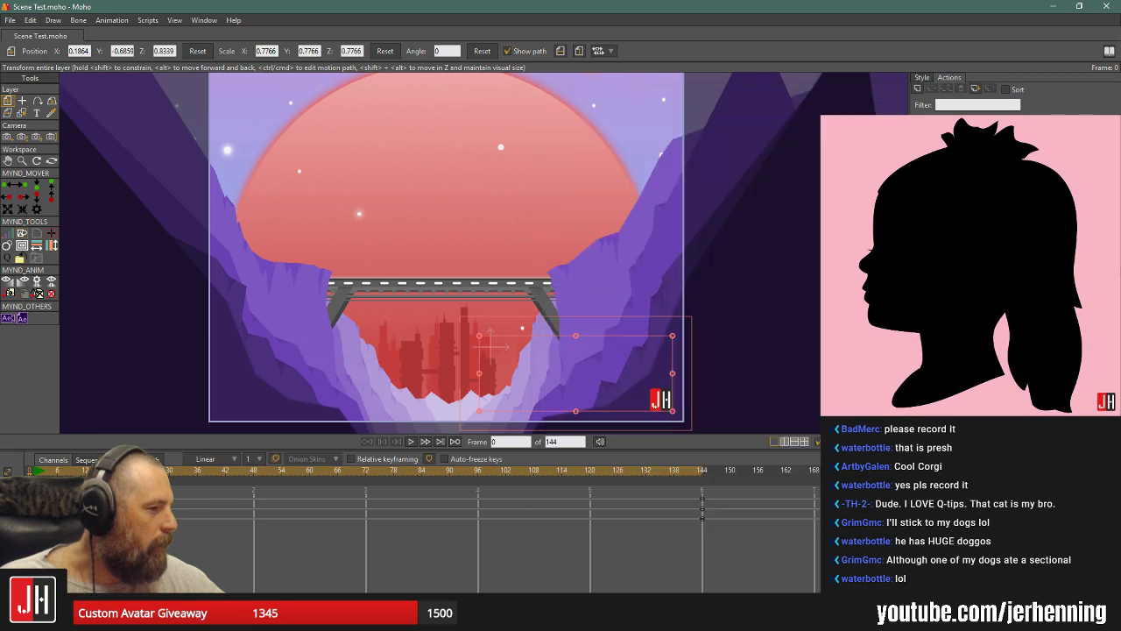
pyautogui.scroll(-4, 601, 340)
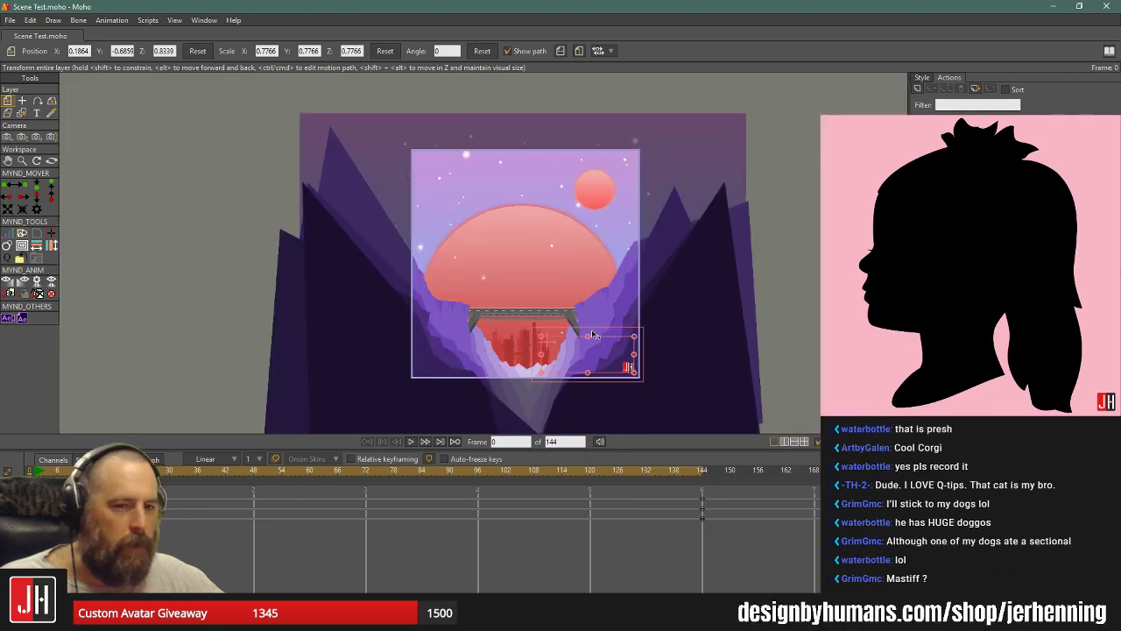
pyautogui.scroll(2, 594, 335)
pyautogui.scroll(1, 594, 335)
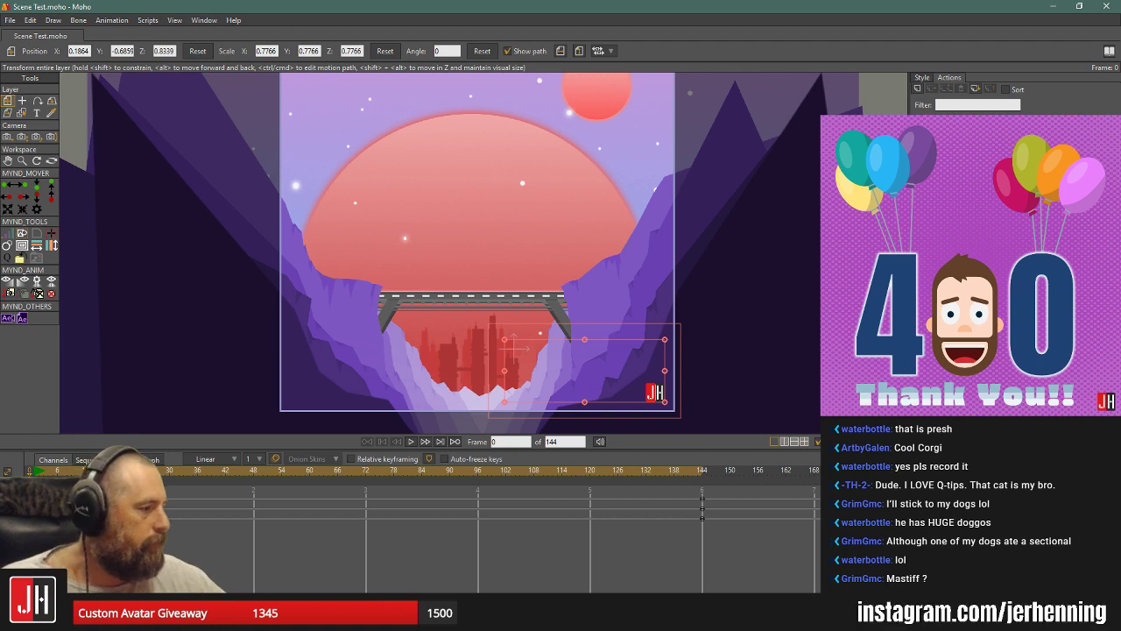
# Inspect the Stars 2 layer's general and motion blur settings, leaving them as they are.
pyautogui.doubleClick(973, 262)
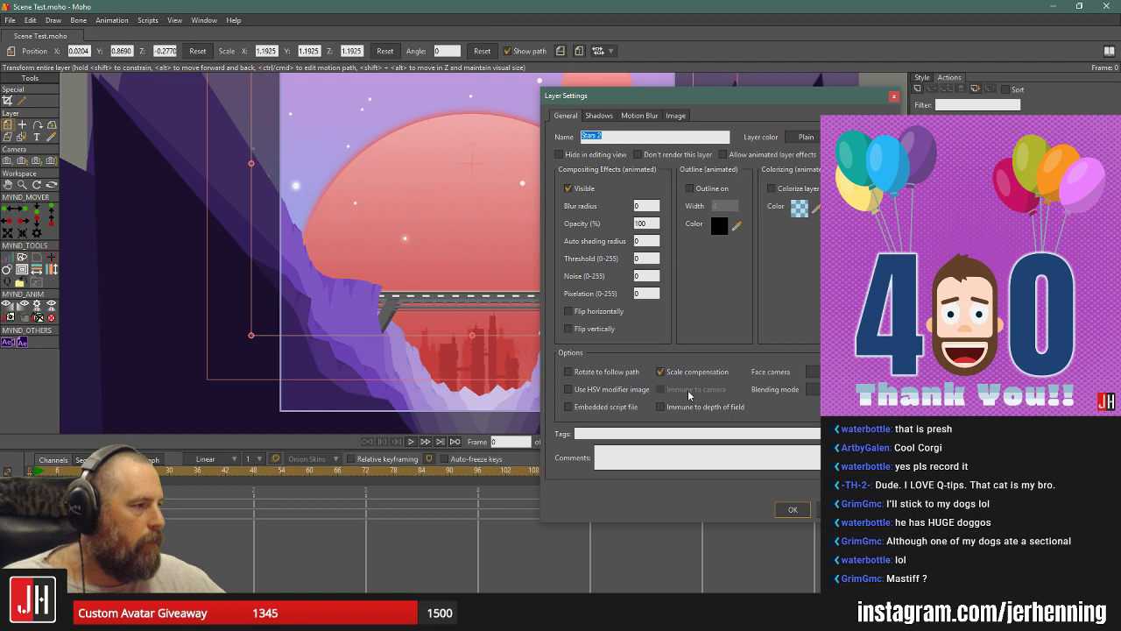
pyautogui.click(638, 116)
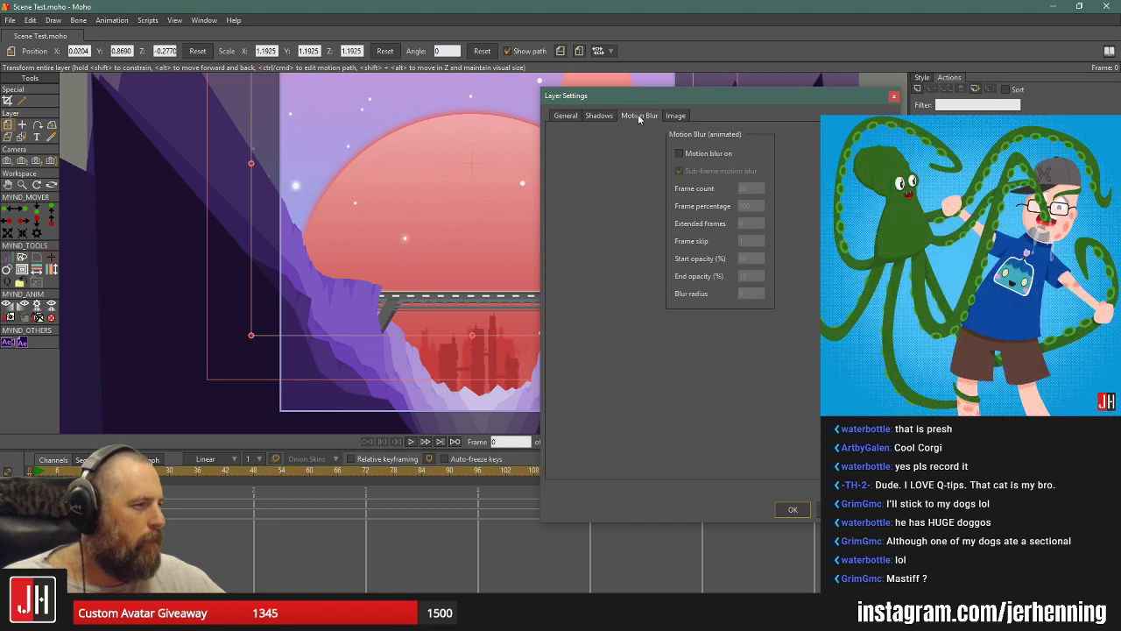
pyautogui.click(894, 96)
pyautogui.scroll(-4, 473, 258)
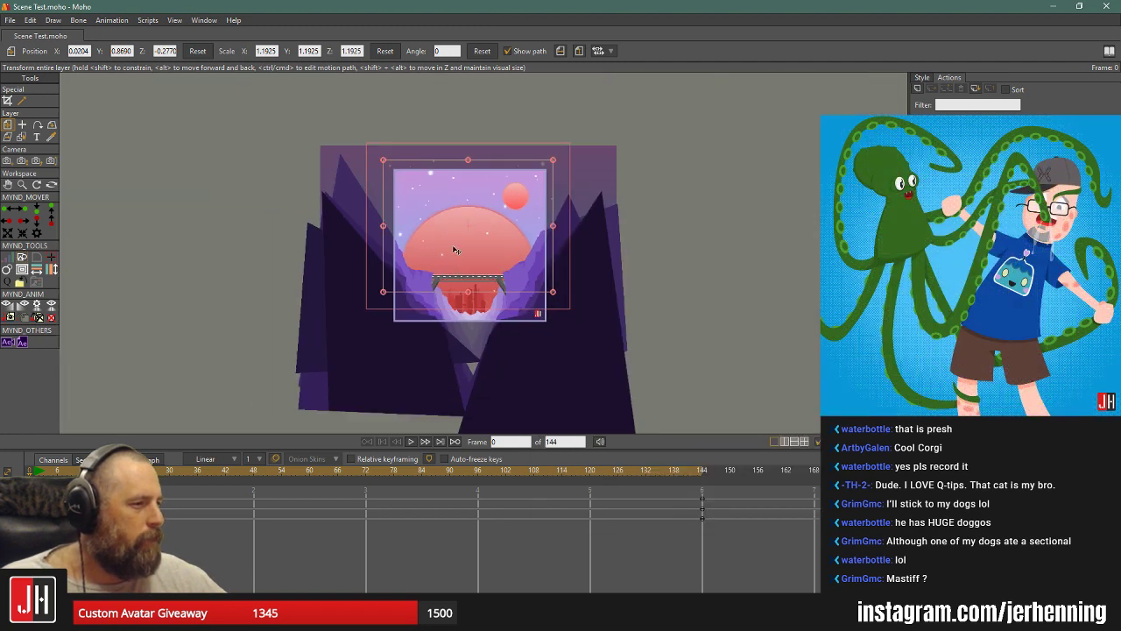
# Select and delete the star animation keyframes at frame 144 on the timeline.
pyautogui.scroll(3, 456, 251)
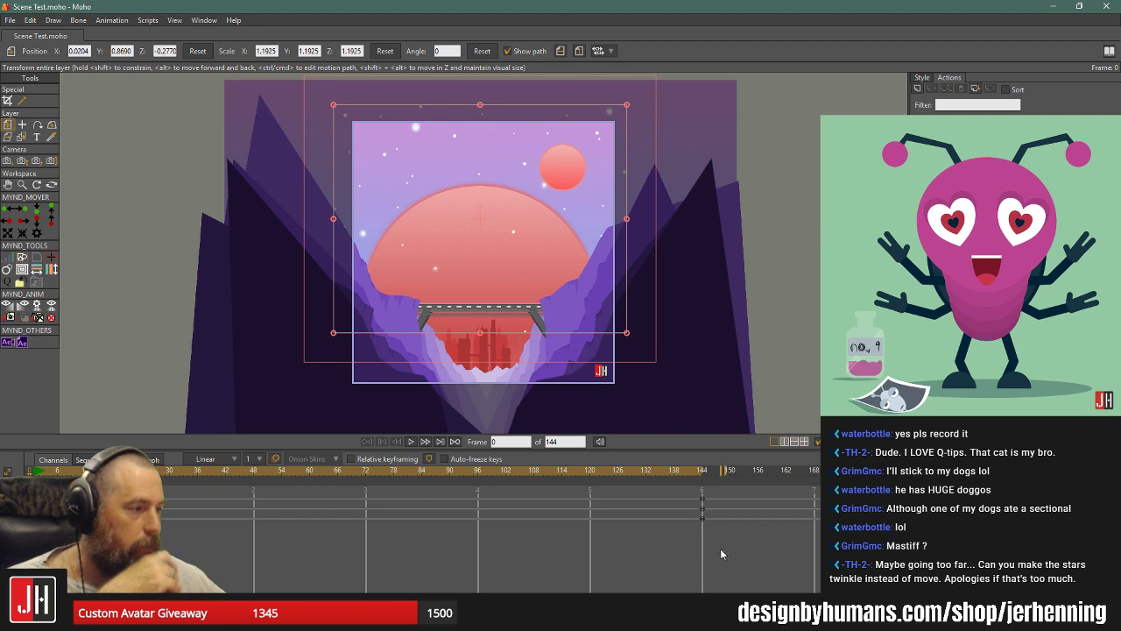
pyautogui.moveTo(724, 557); pyautogui.dragTo(176, 492)
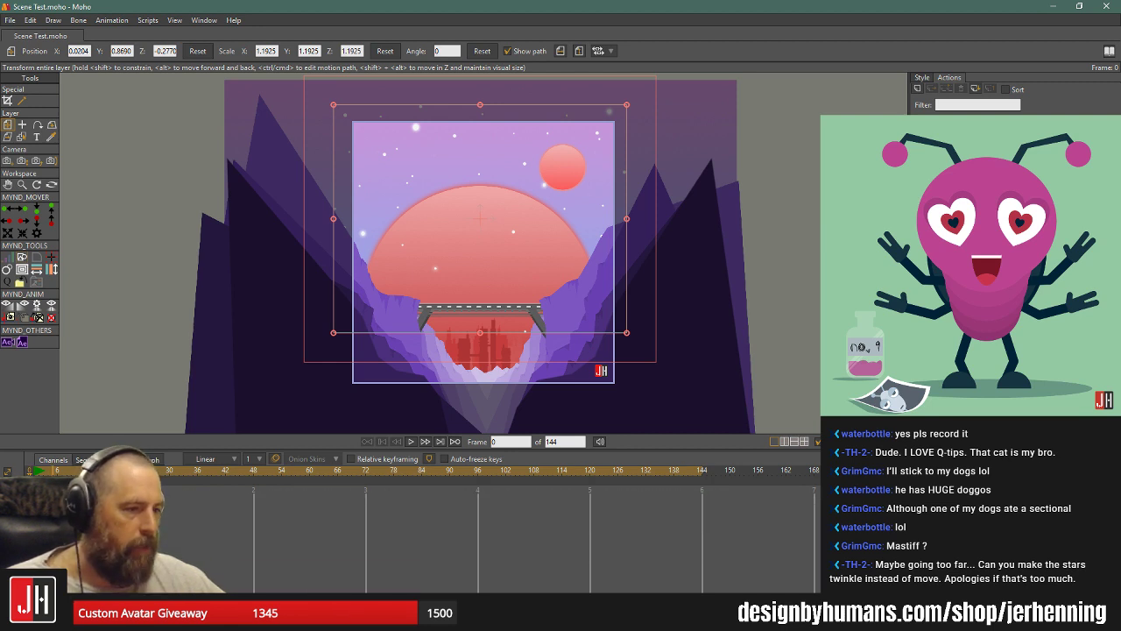
# Compare the camera immunity option in the general settings of the Stars 1 and Logo layers.
pyautogui.doubleClick(963, 412)
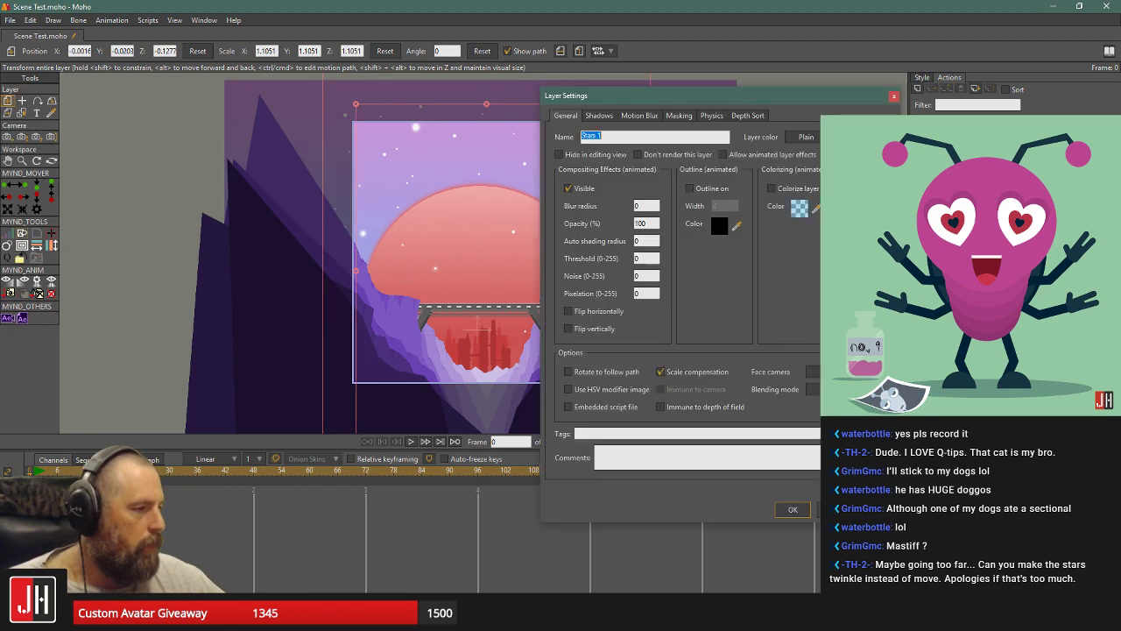
pyautogui.moveTo(694, 100); pyautogui.dragTo(223, 24)
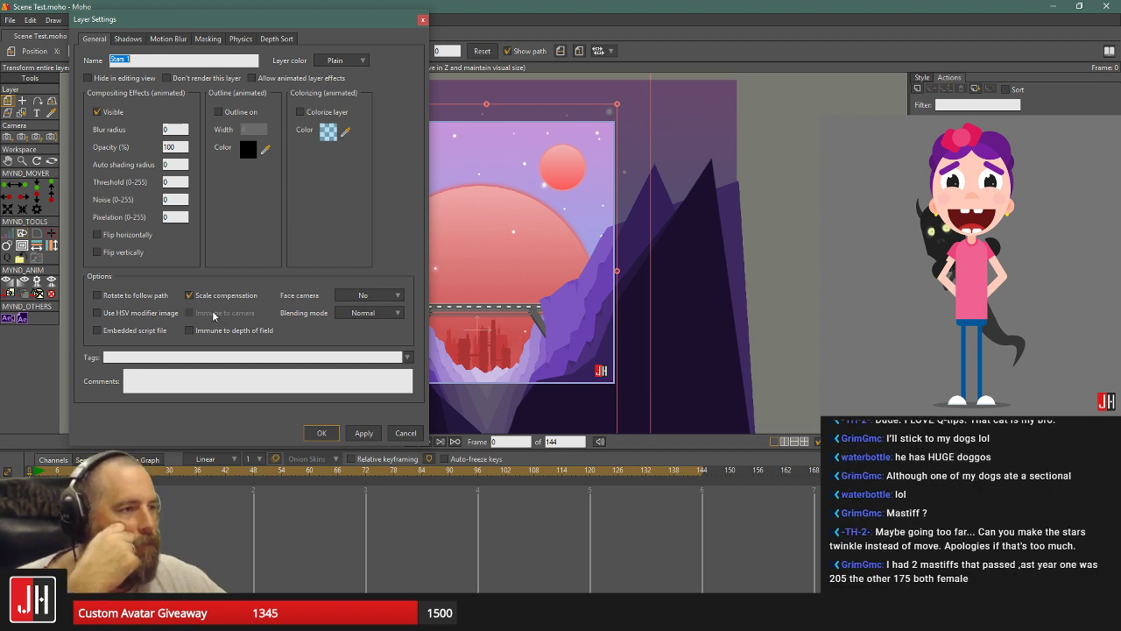
pyautogui.press('Return')
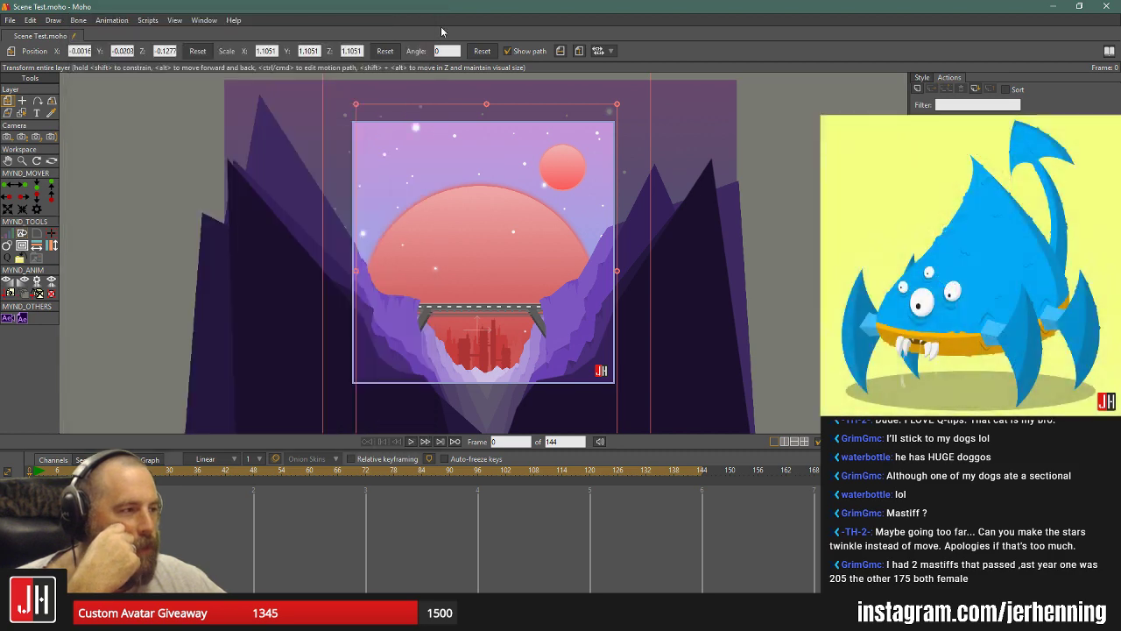
pyautogui.doubleClick(929, 157)
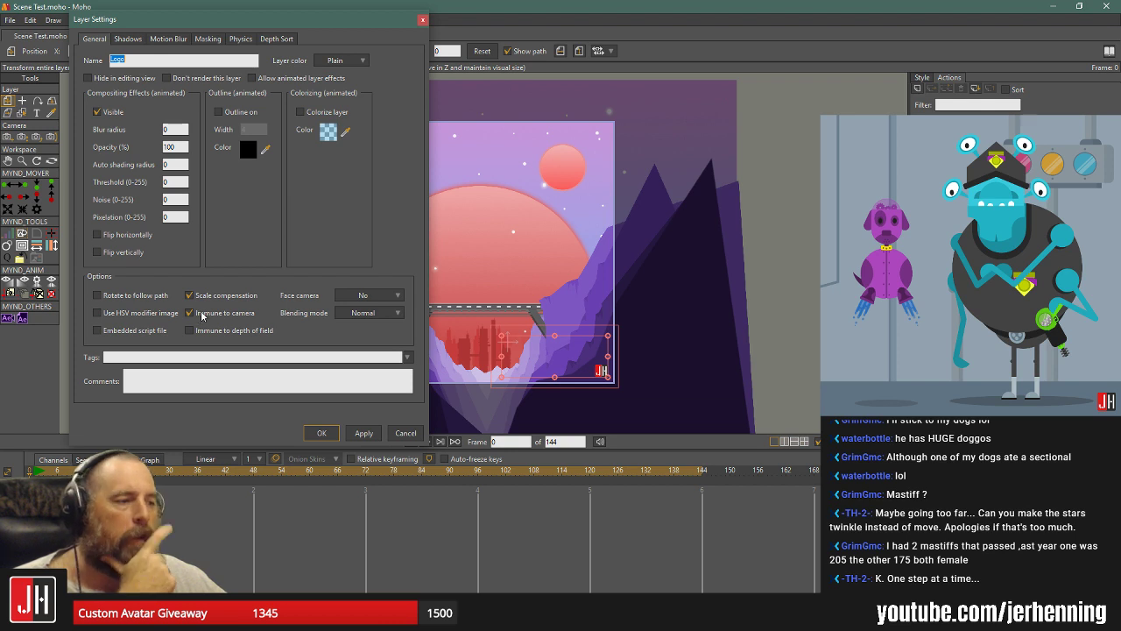
pyautogui.click(425, 22)
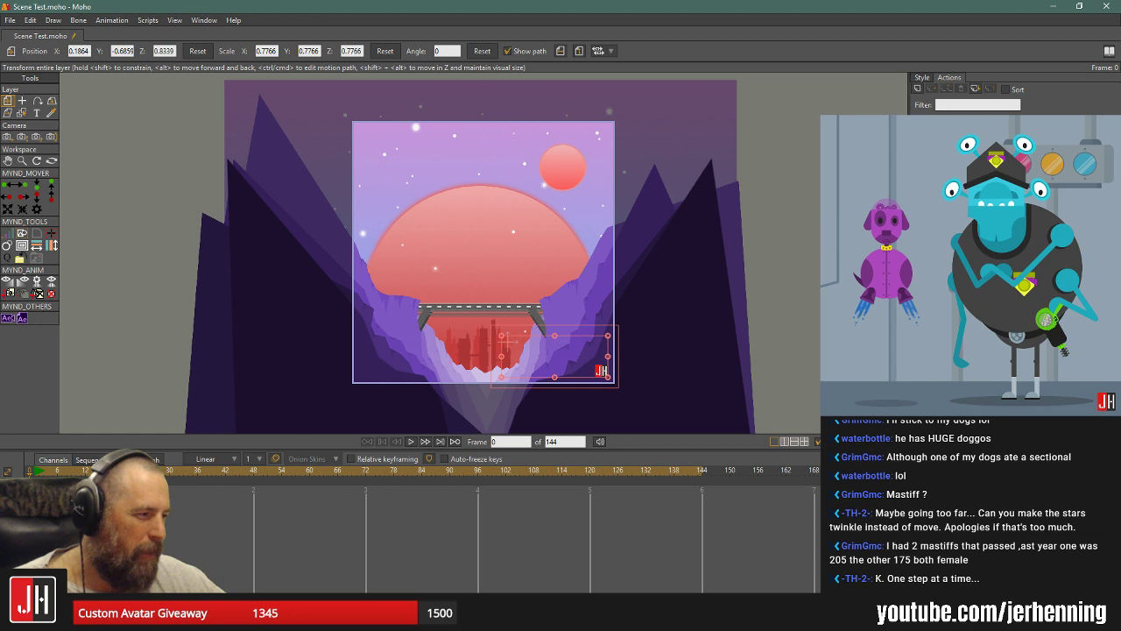
# Move the Stars 1 layer out of its parent group and check its camera immunity option.
pyautogui.click(486, 271)
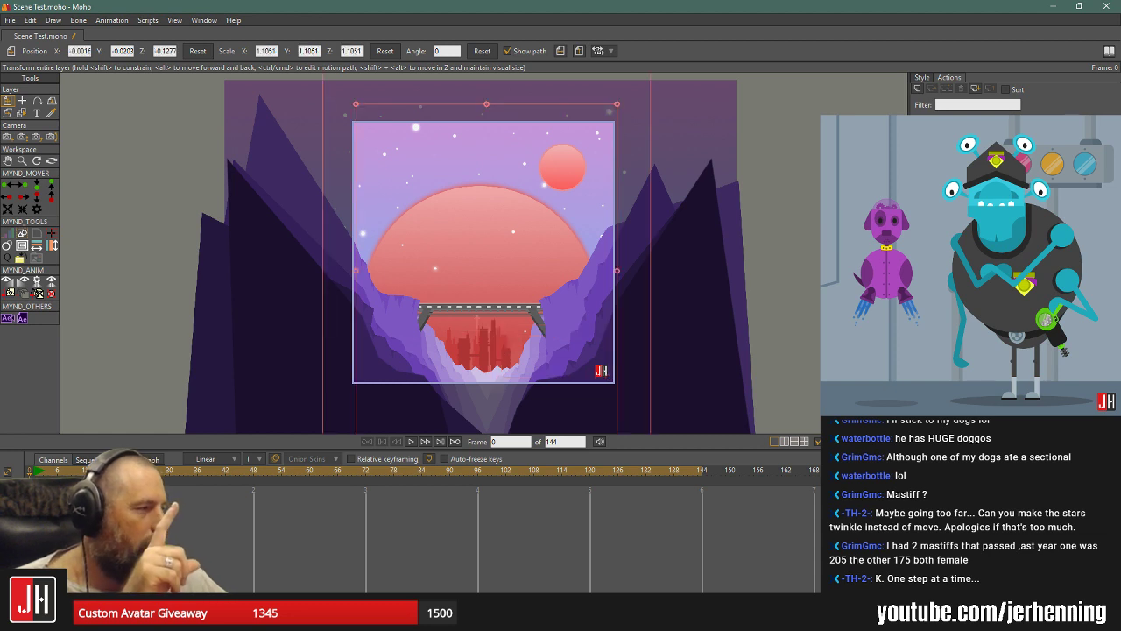
pyautogui.moveTo(486, 271); pyautogui.dragTo(492, 196)
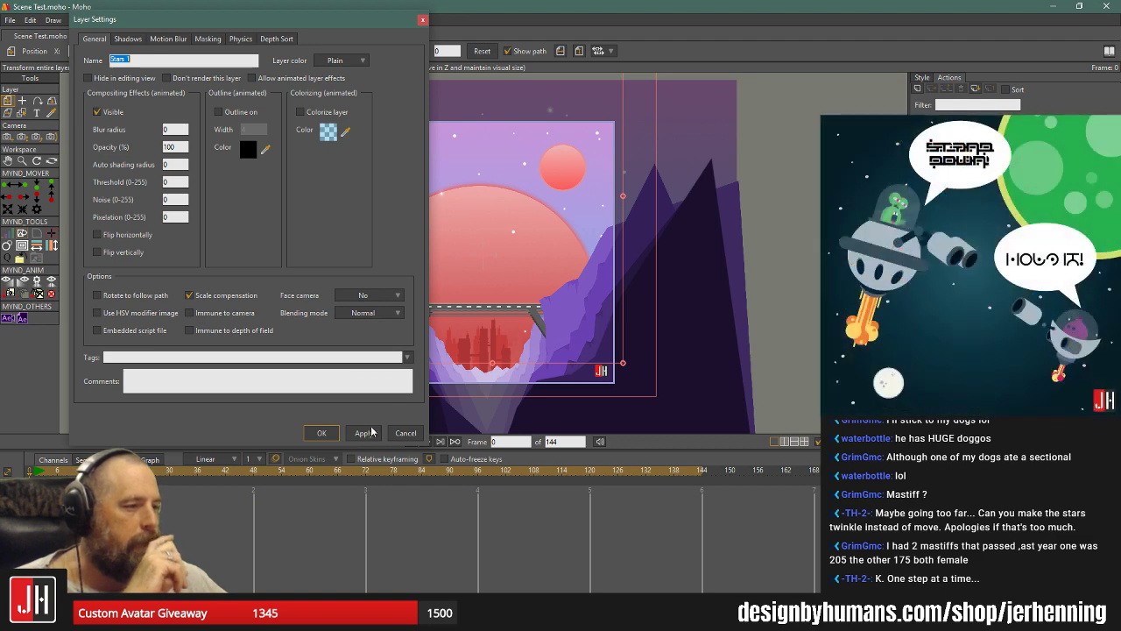
pyautogui.click(403, 433)
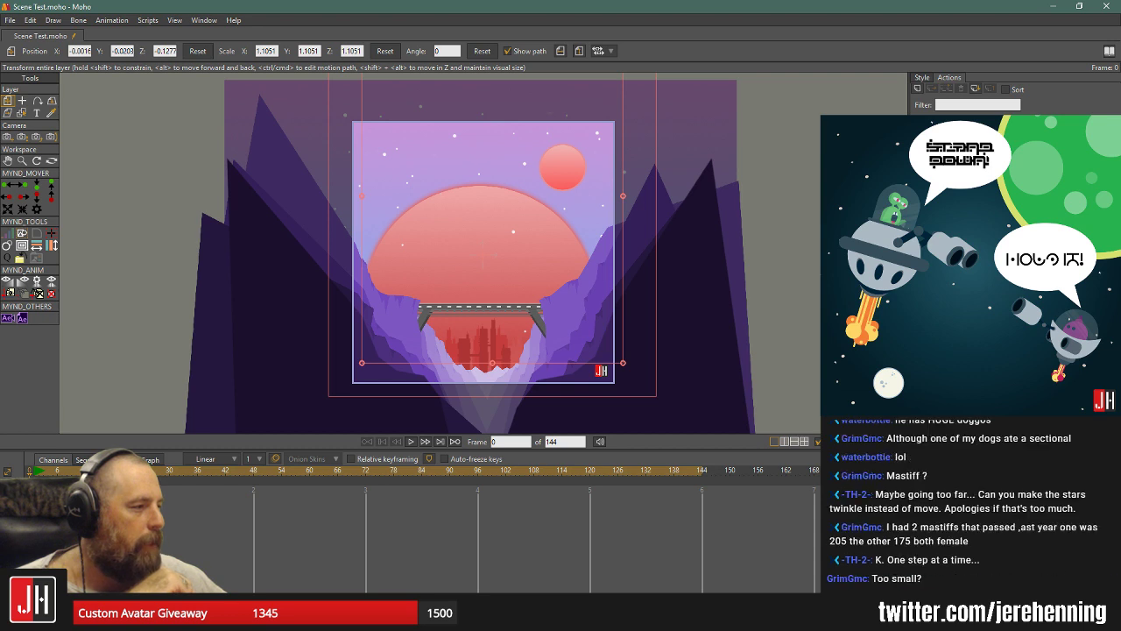
# Turn on immunity to the camera for the Stars 1 layer and apply the setting.
pyautogui.hotkey('ctrl', 'shift', 'p')
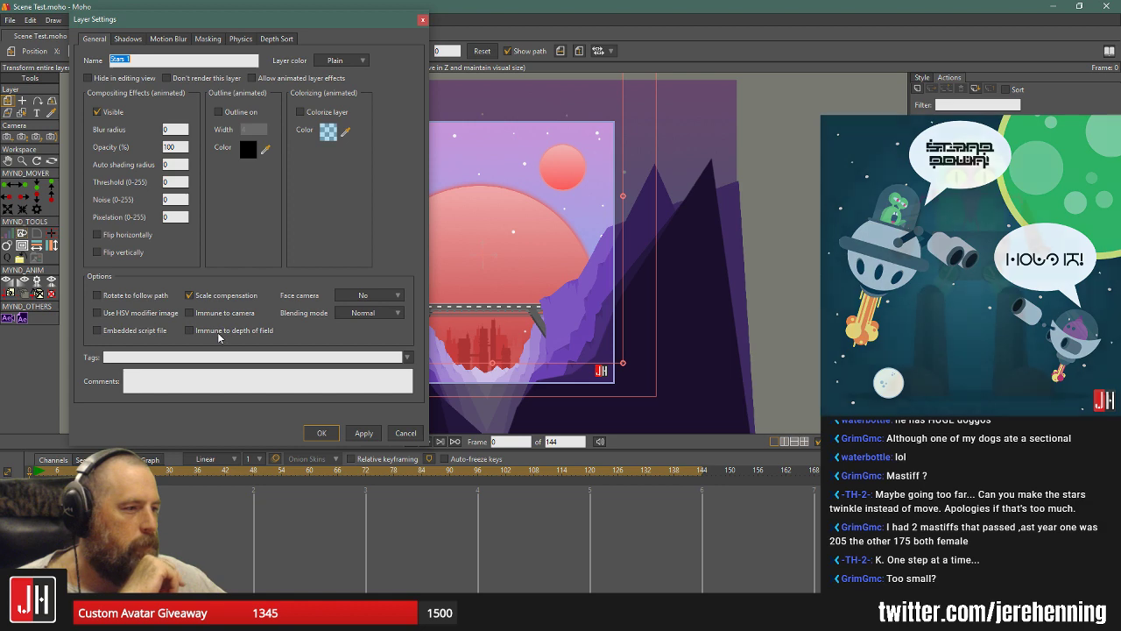
pyautogui.click(402, 432)
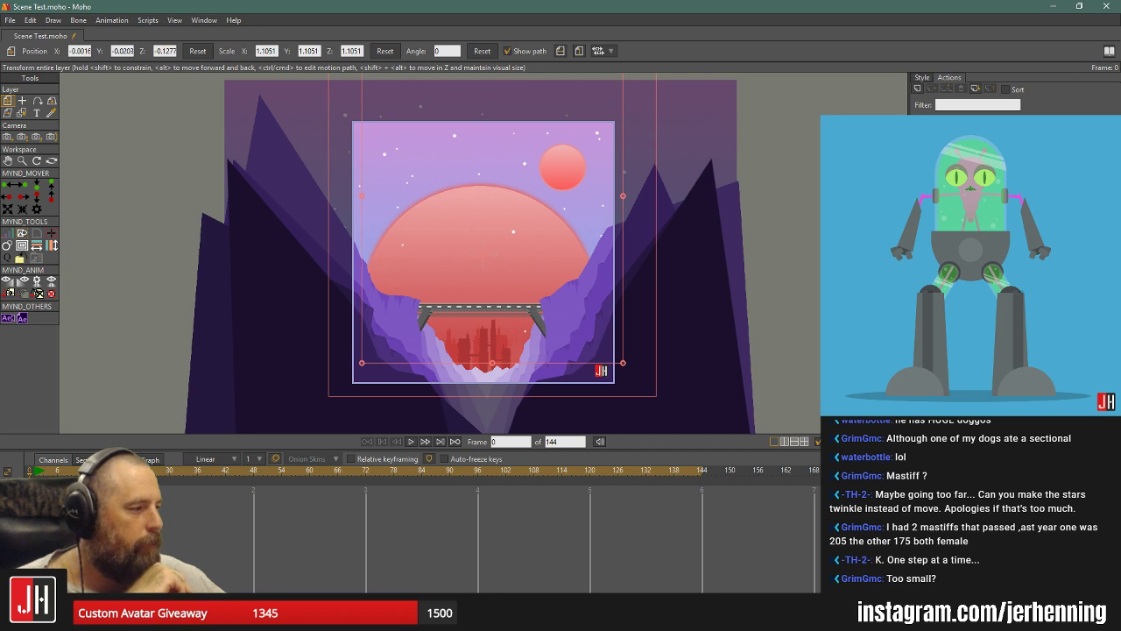
pyautogui.doubleClick(463, 410)
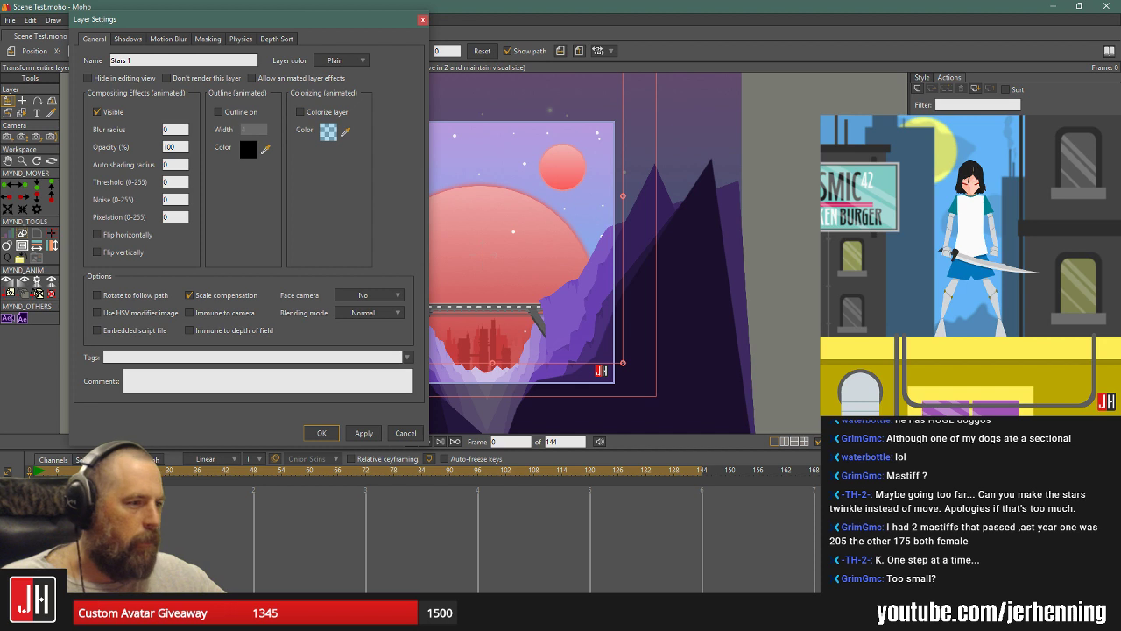
pyautogui.click(364, 433)
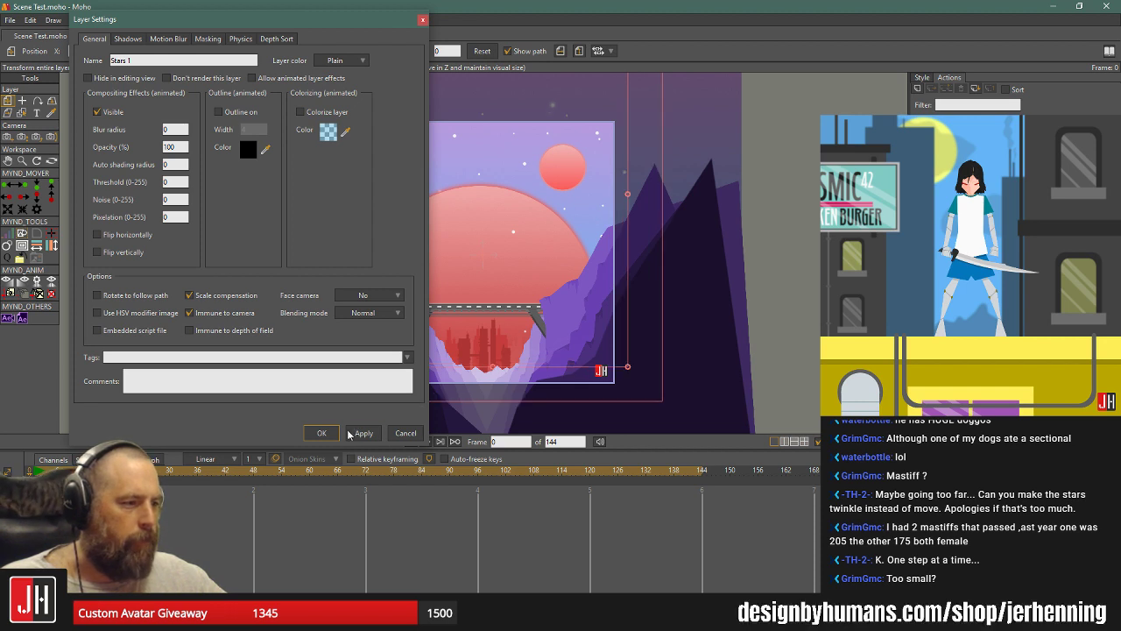
pyautogui.click(324, 432)
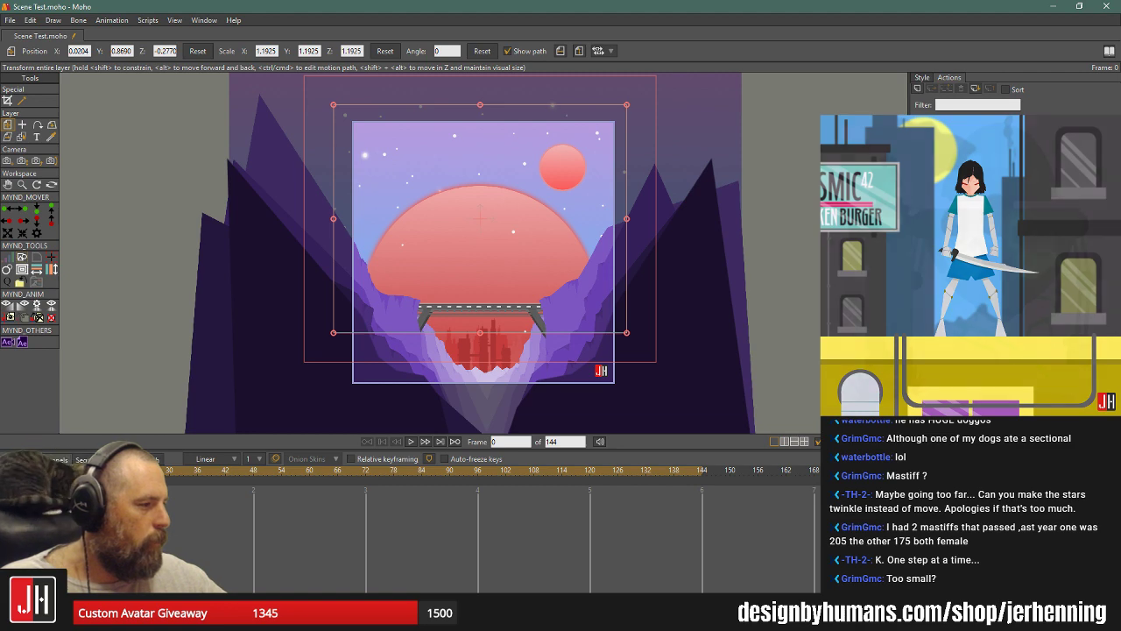
# Make the Stars 2 layer immune to the camera in its general layer settings.
pyautogui.hotkey('ctrl', 'z')
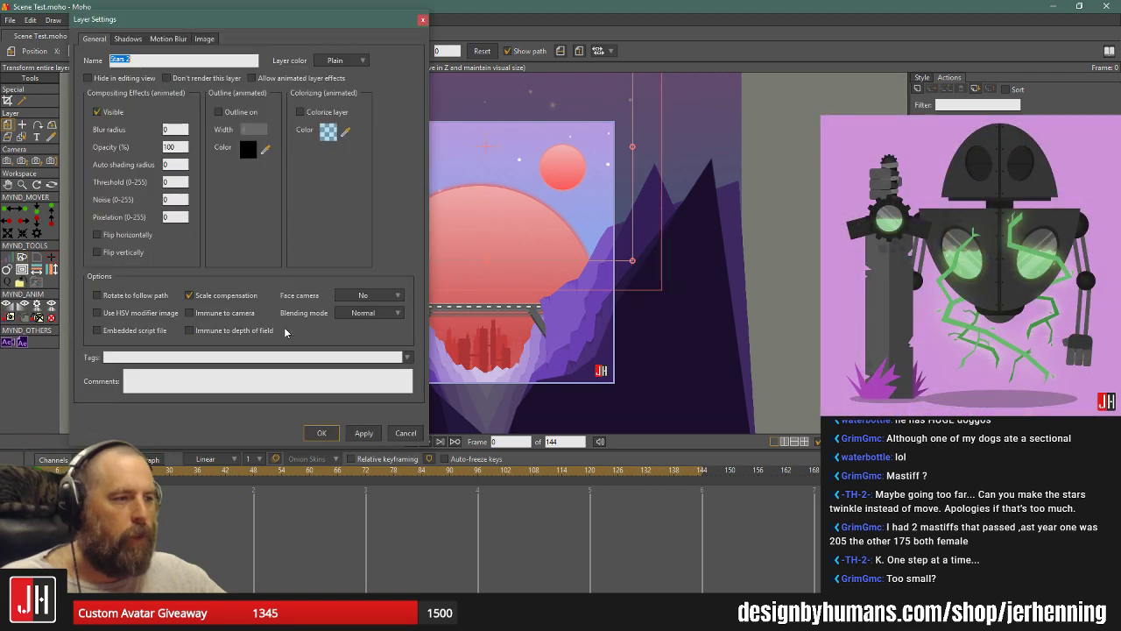
pyautogui.click(231, 317)
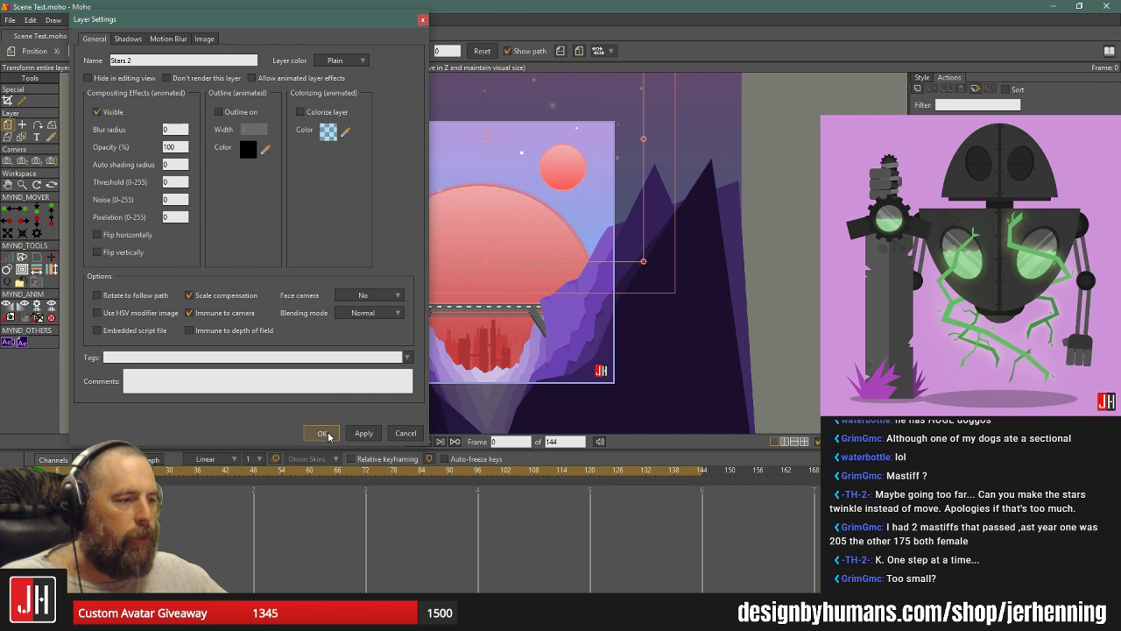
pyautogui.click(321, 433)
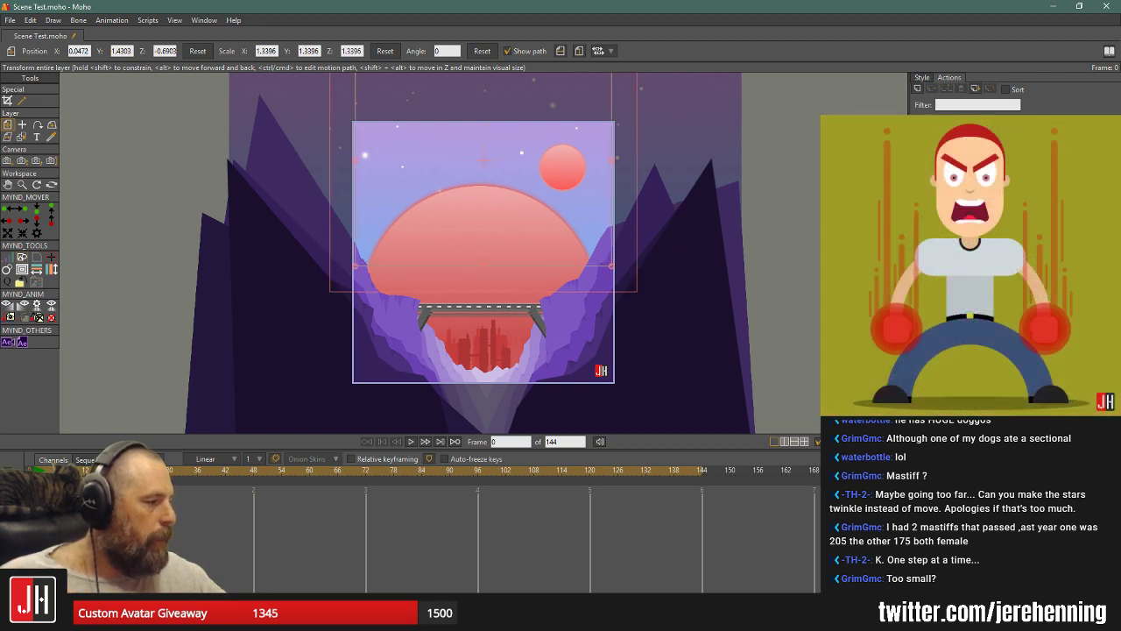
# Move the Stars 3 layer higher in the sky and make it immune to the camera.
pyautogui.moveTo(484, 160); pyautogui.dragTo(488, 95)
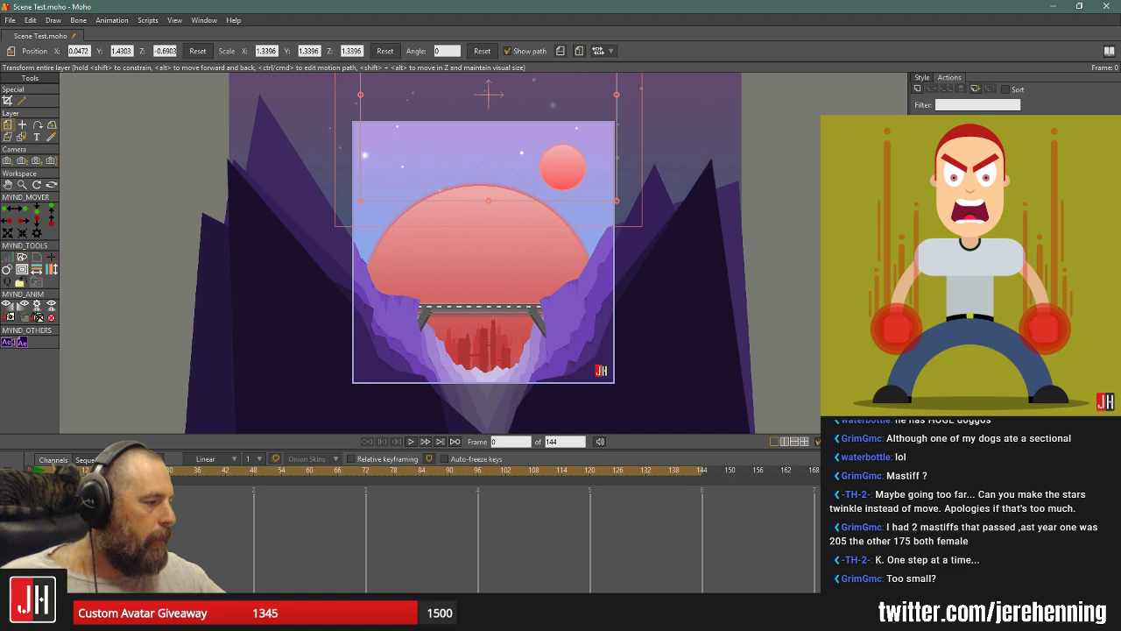
pyautogui.hotkey('ctrl', 'shift', 'p')
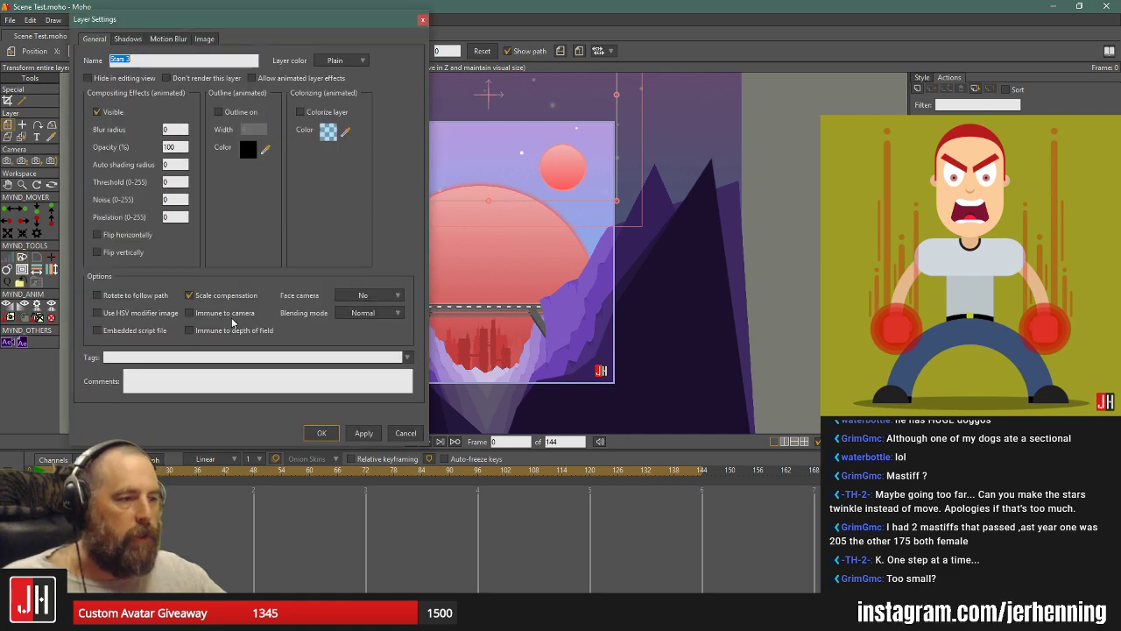
pyautogui.click(363, 432)
pyautogui.click(326, 433)
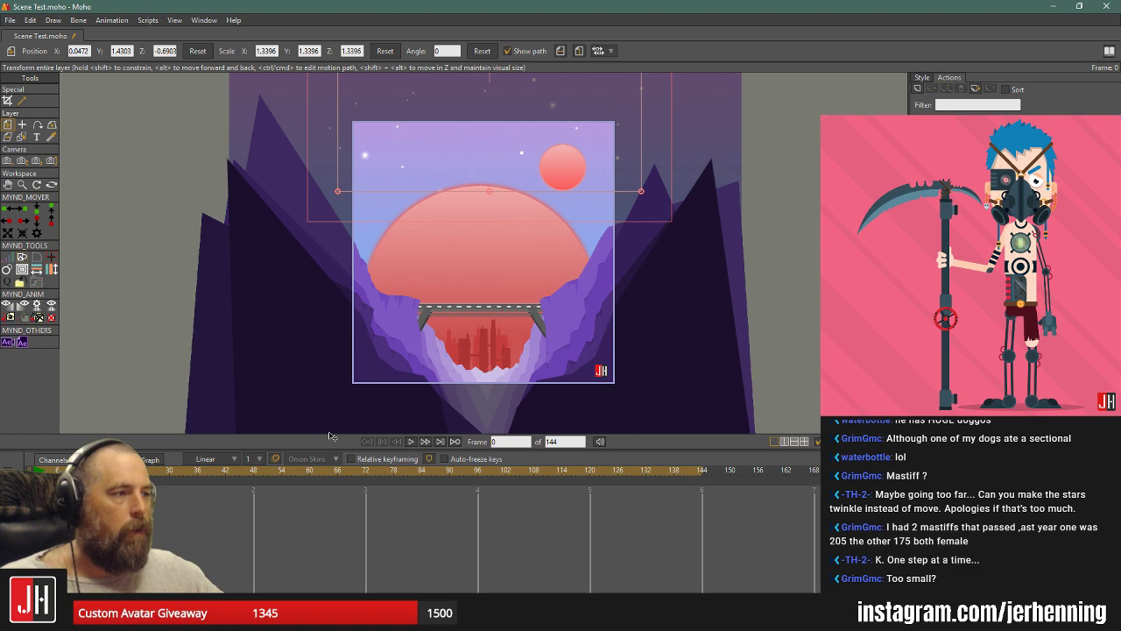
# Play the animation to check the stars' behaviour against the canyon, and return to frame 0.
pyautogui.scroll(-3, 474, 167)
pyautogui.scroll(5, 474, 166)
pyautogui.scroll(-4, 474, 167)
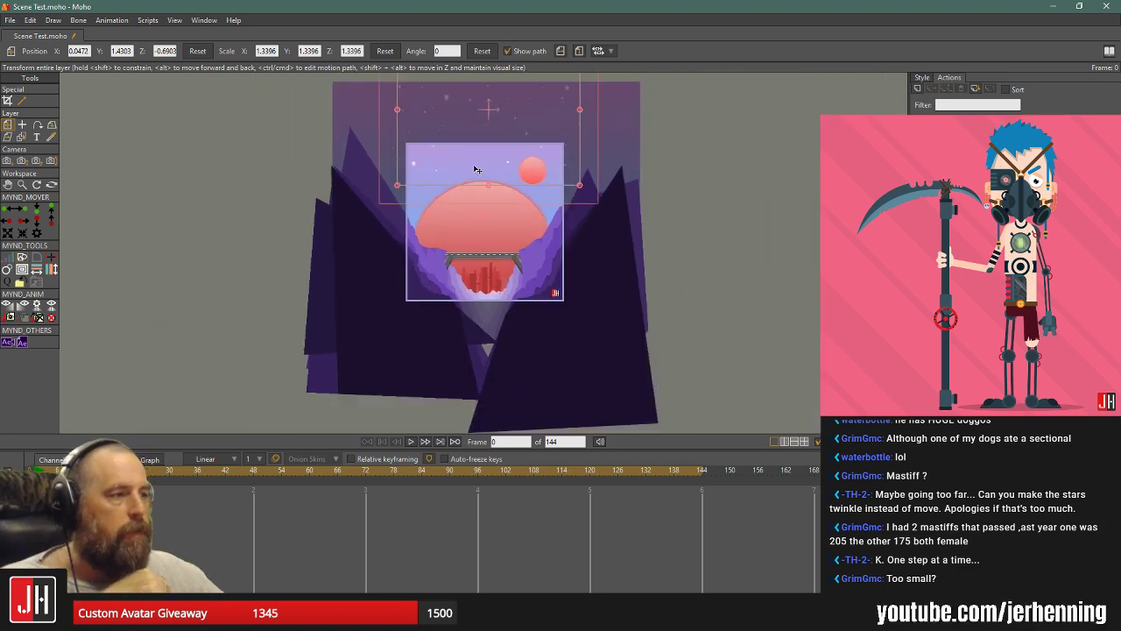
pyautogui.scroll(-4, 477, 169)
pyautogui.scroll(3, 493, 185)
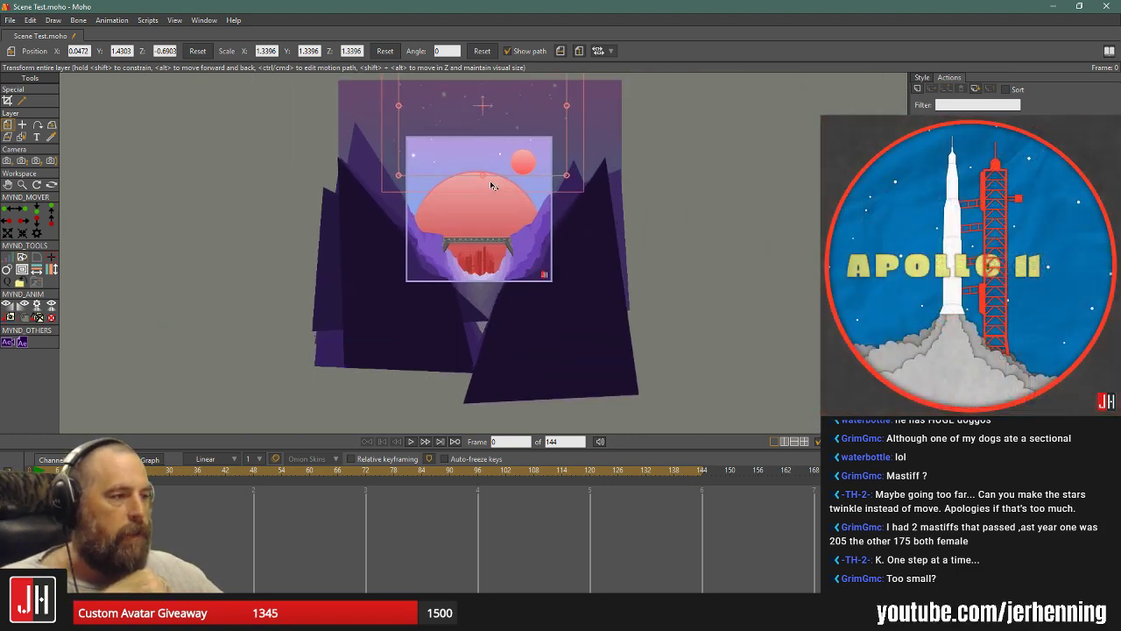
pyautogui.click(411, 441)
pyautogui.scroll(3, 495, 262)
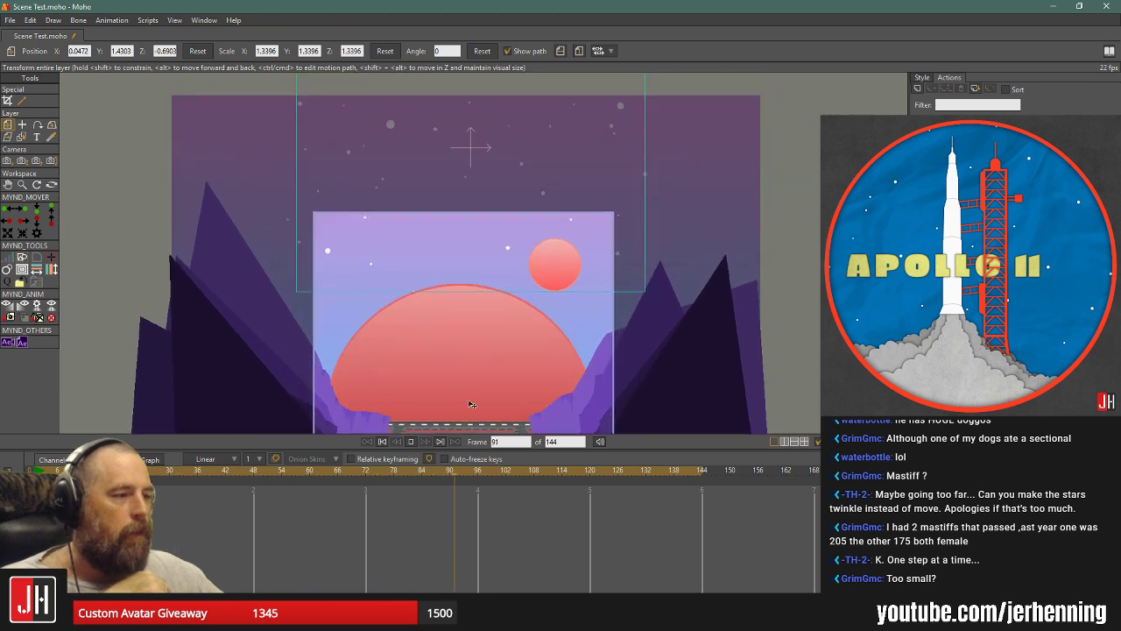
pyautogui.click(383, 444)
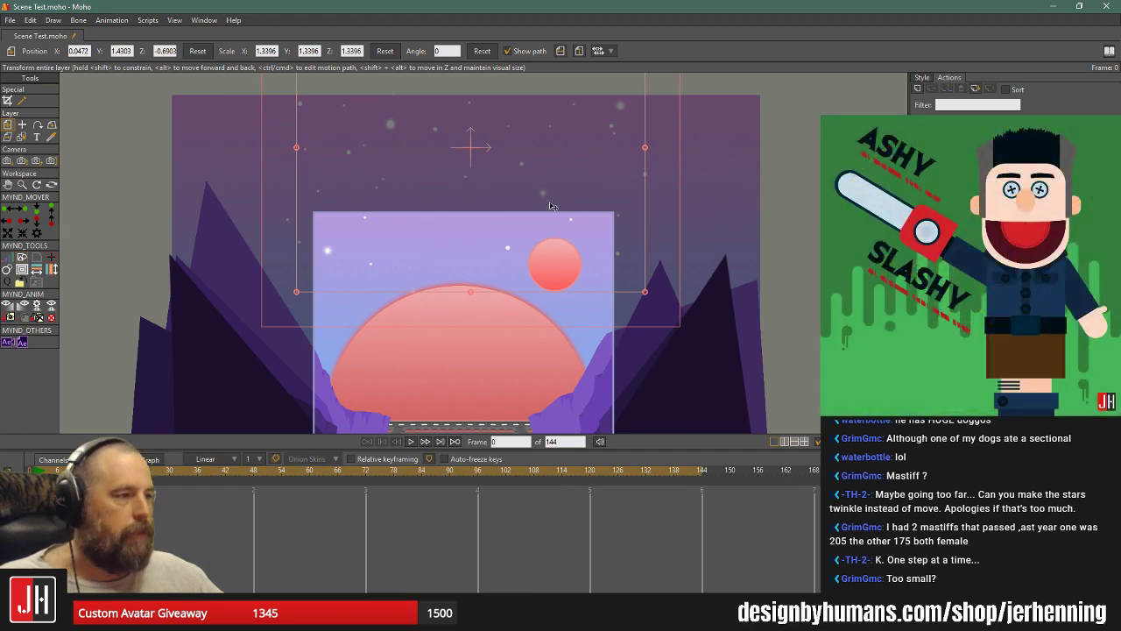
# Move the Stars 2 and Stars 1 layers down over the framed sky and scale Stars 1 to about 1.0.
pyautogui.moveTo(544, 173); pyautogui.dragTo(567, 250)
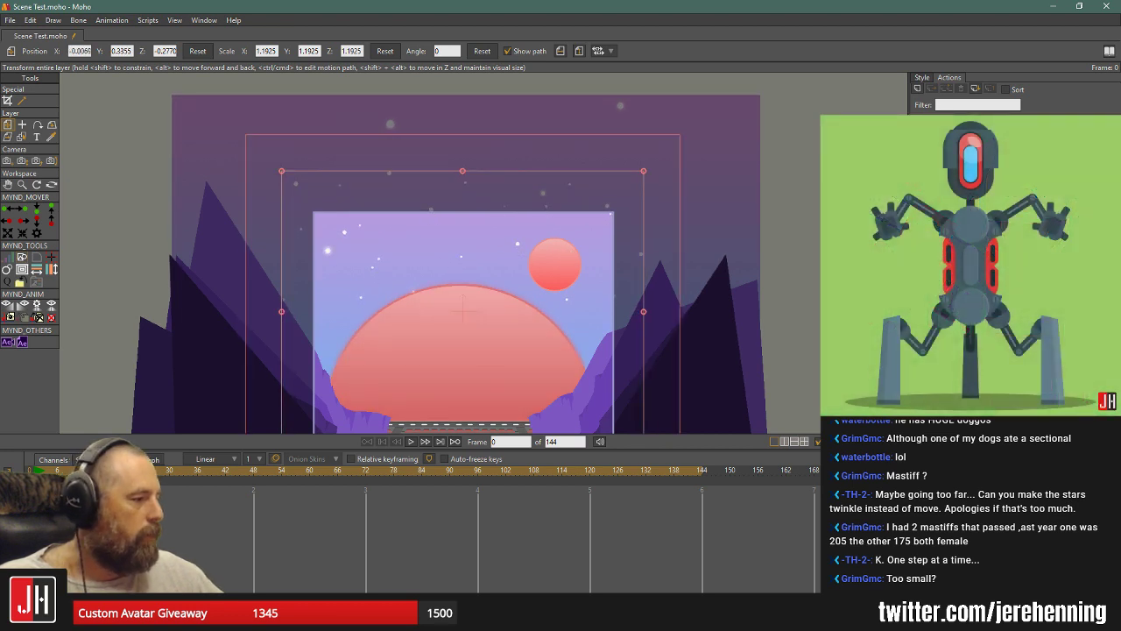
pyautogui.moveTo(551, 197); pyautogui.dragTo(548, 274)
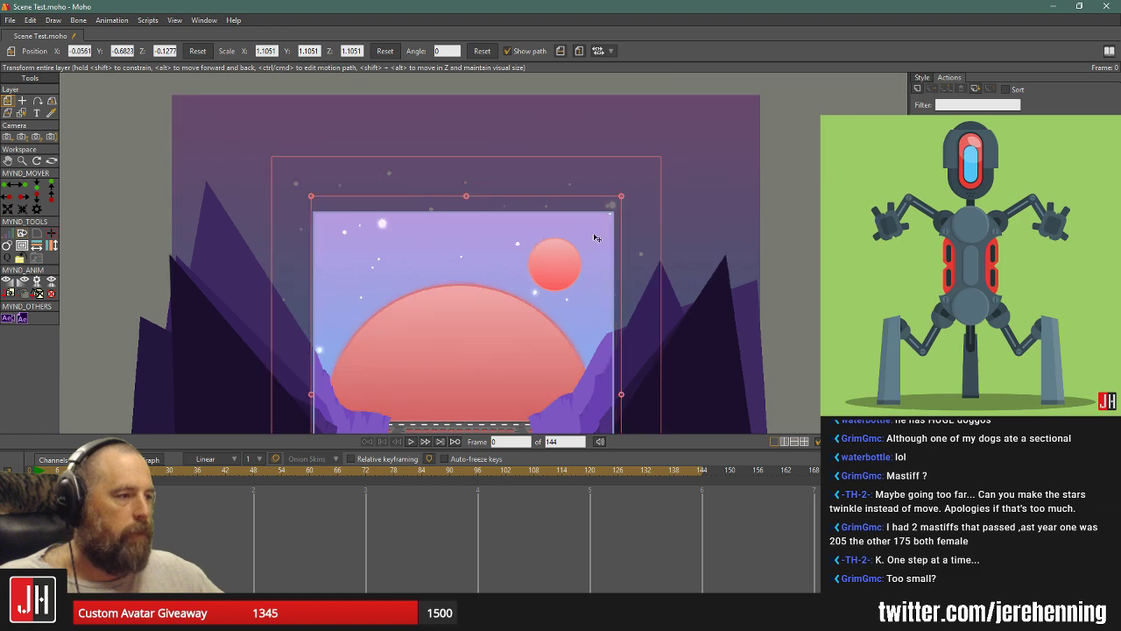
pyautogui.moveTo(621, 196); pyautogui.dragTo(554, 232)
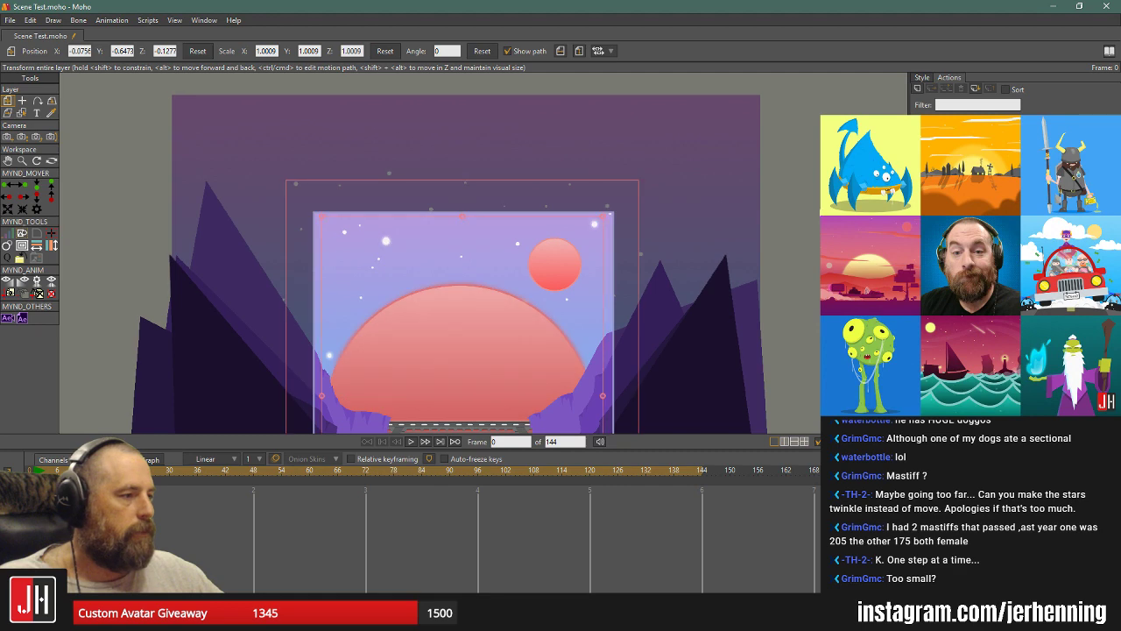
# Split the workspace into two side-by-side views, orbit the second one to inspect the layer depth, and reset it.
pyautogui.scroll(5, 473, 273)
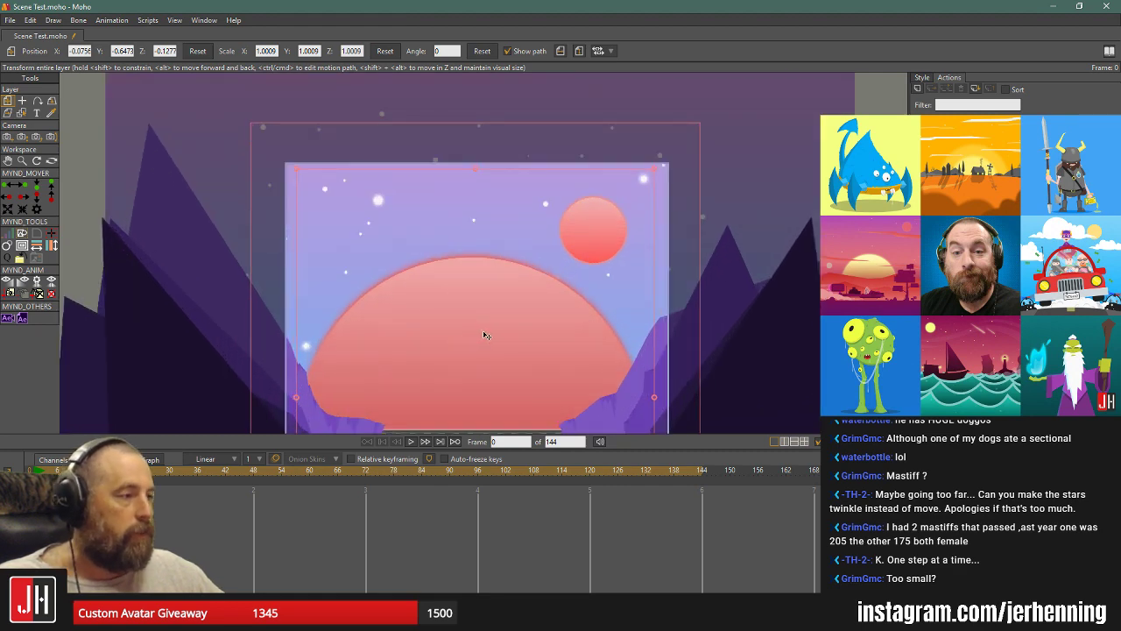
pyautogui.scroll(4, 486, 335)
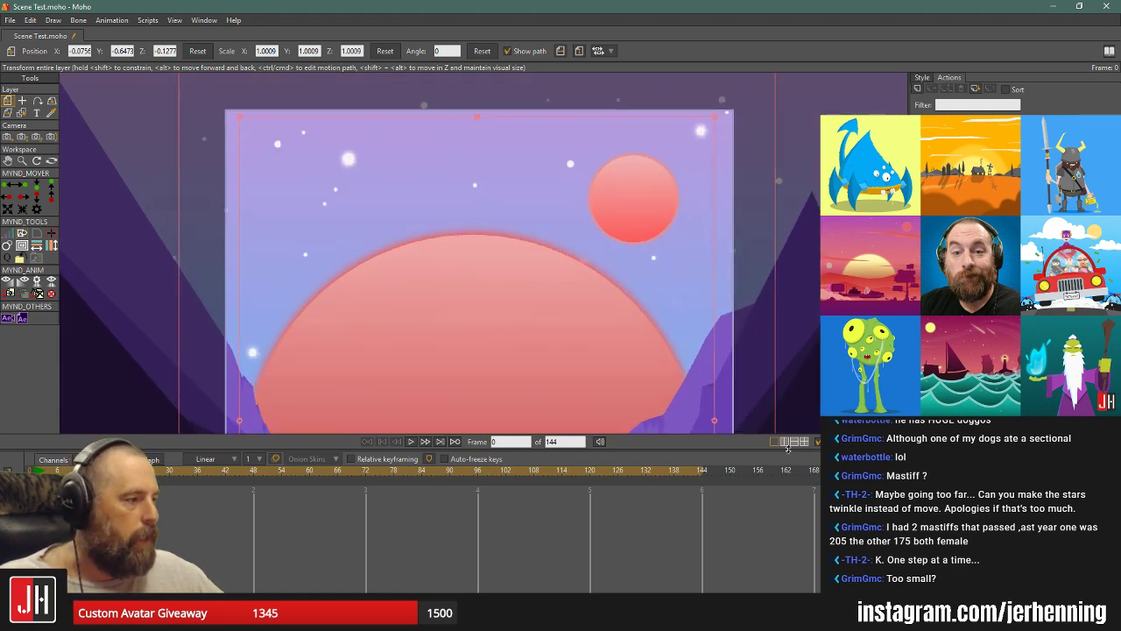
pyautogui.click(787, 443)
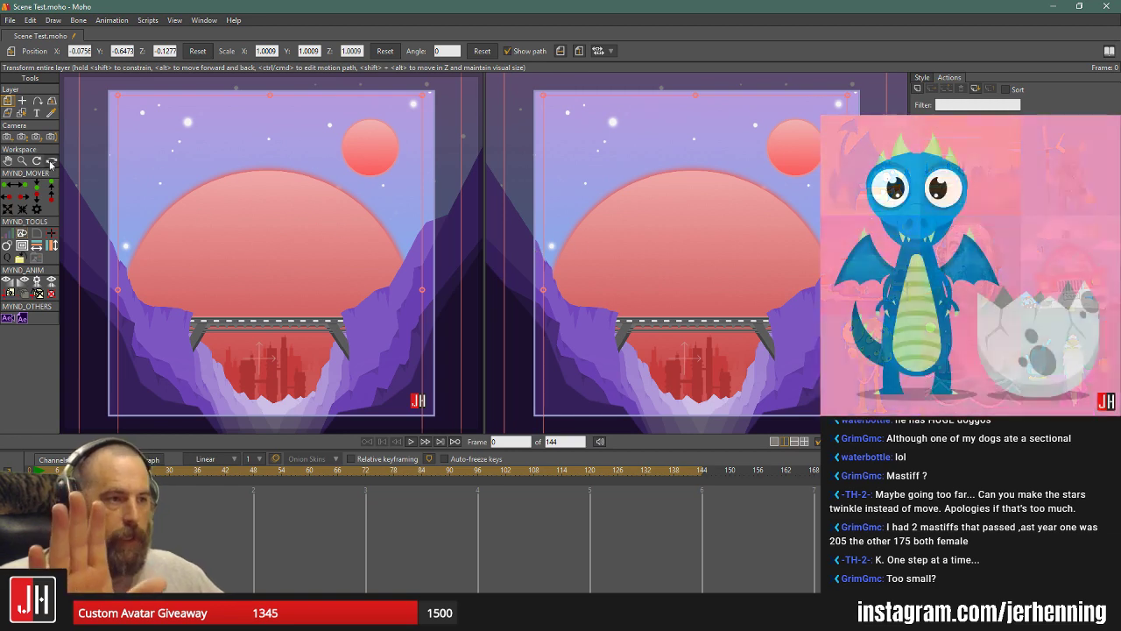
pyautogui.click(51, 161)
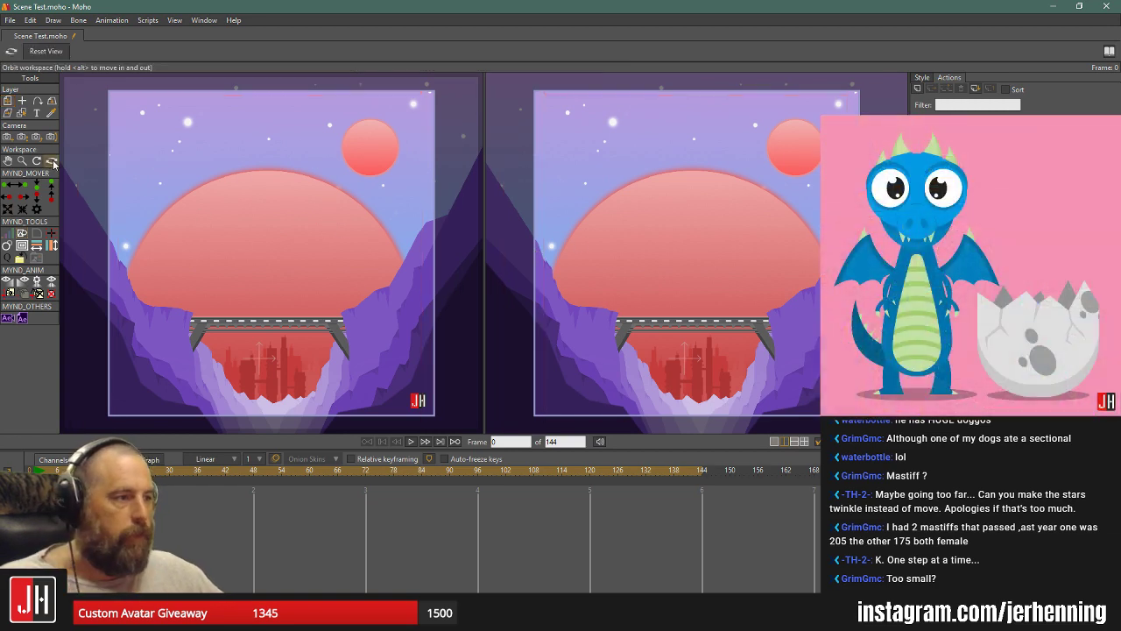
pyautogui.moveTo(651, 269); pyautogui.dragTo(695, 247)
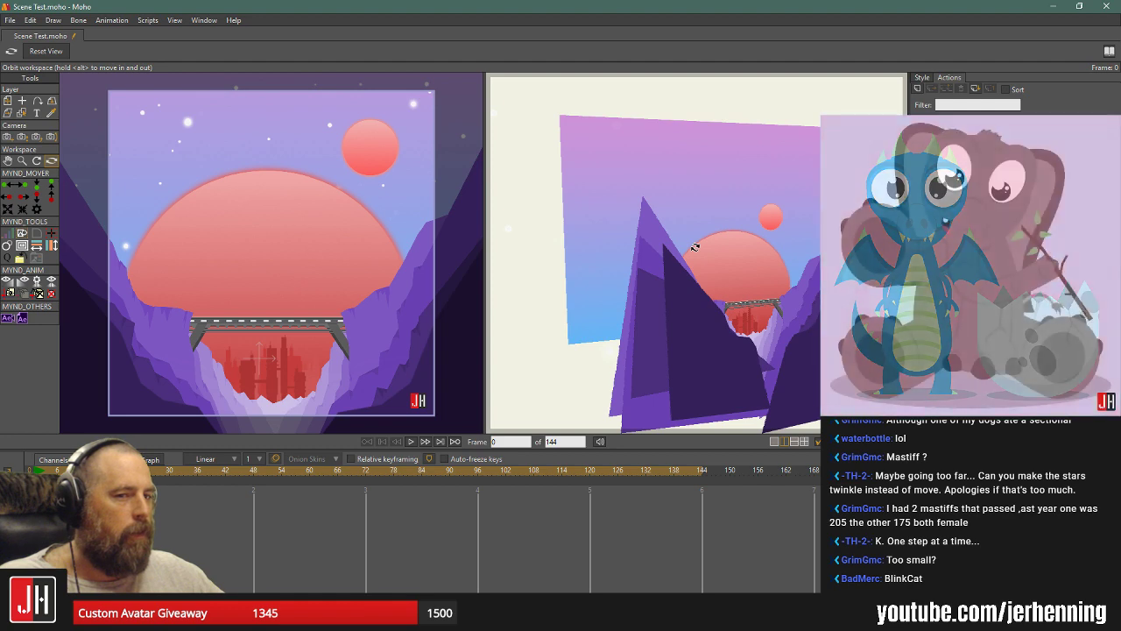
pyautogui.click(46, 51)
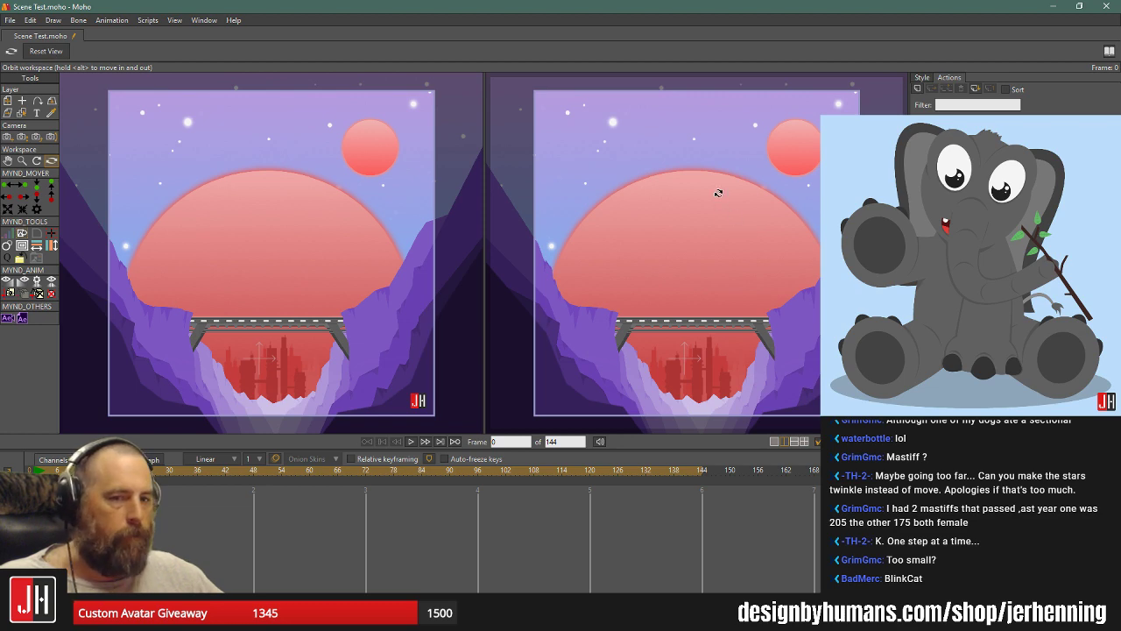
# Rotate the camera to a pan of about 4.74 and a tilt of about -0.29 to test the immune stars.
pyautogui.click(50, 136)
pyautogui.moveTo(700, 246)
pyautogui.mouseDown()
pyautogui.moveTo(719, 242)
pyautogui.moveTo(697, 240)
pyautogui.mouseUp()
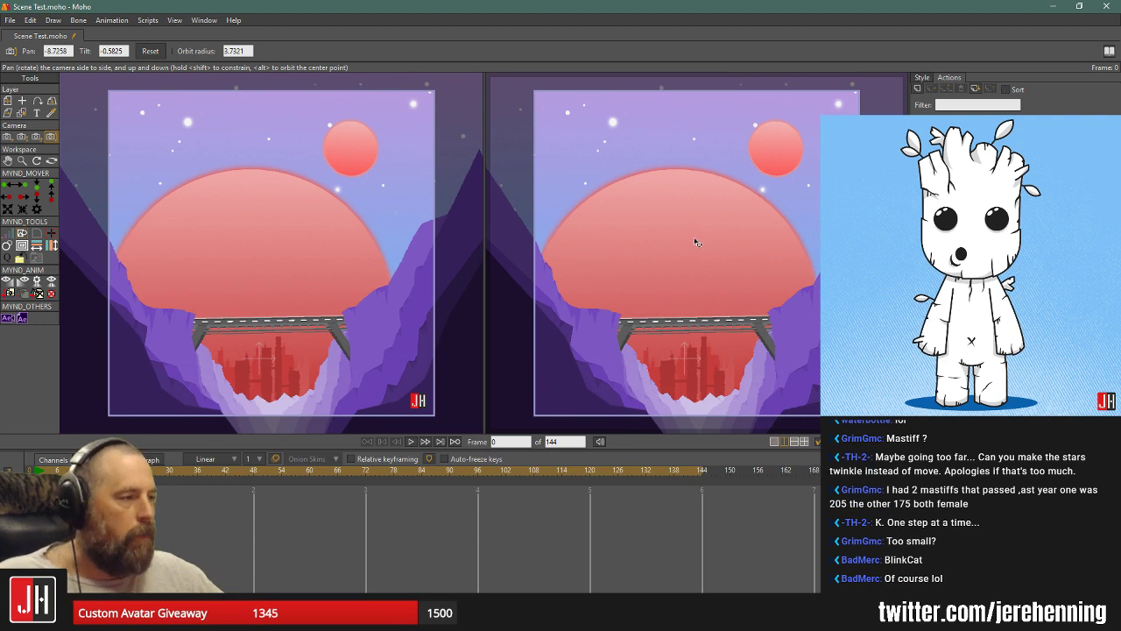
pyautogui.hotkey('ctrl', 'z')
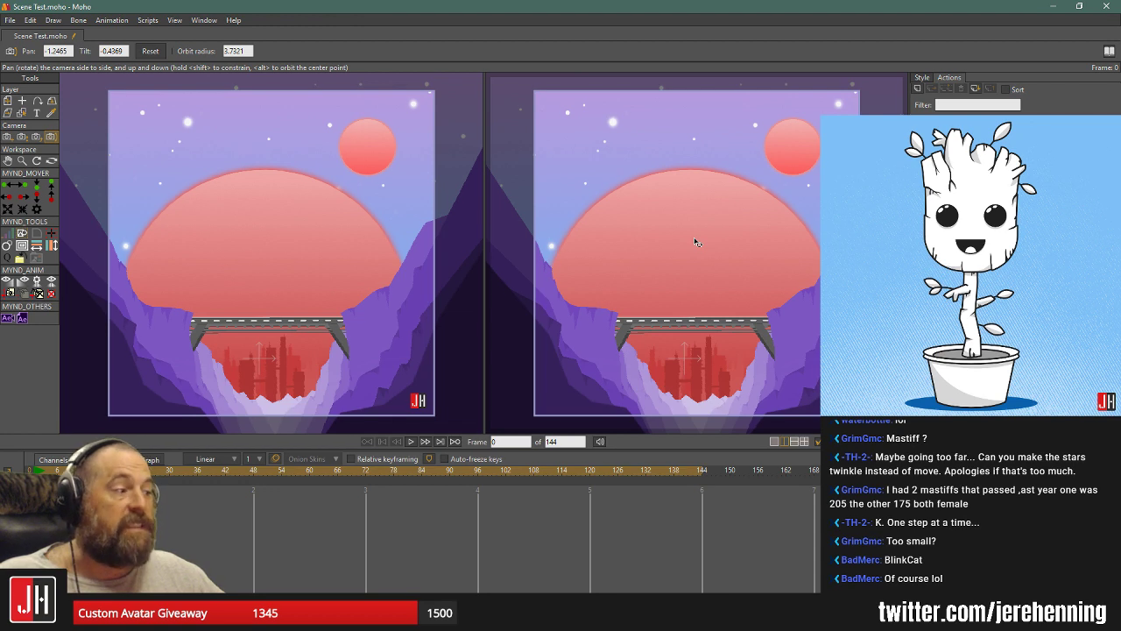
pyautogui.hotkey('ctrl', 'z')
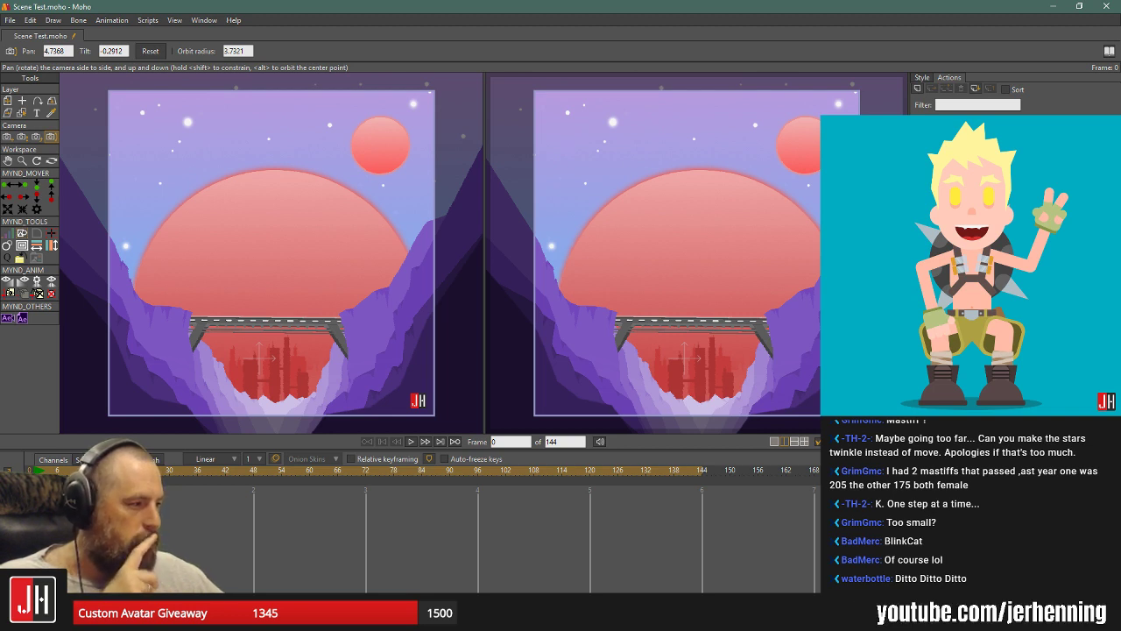
# Try shifting the small sun and the large sun upward in the sky, and undo both changes.
pyautogui.click(380, 145)
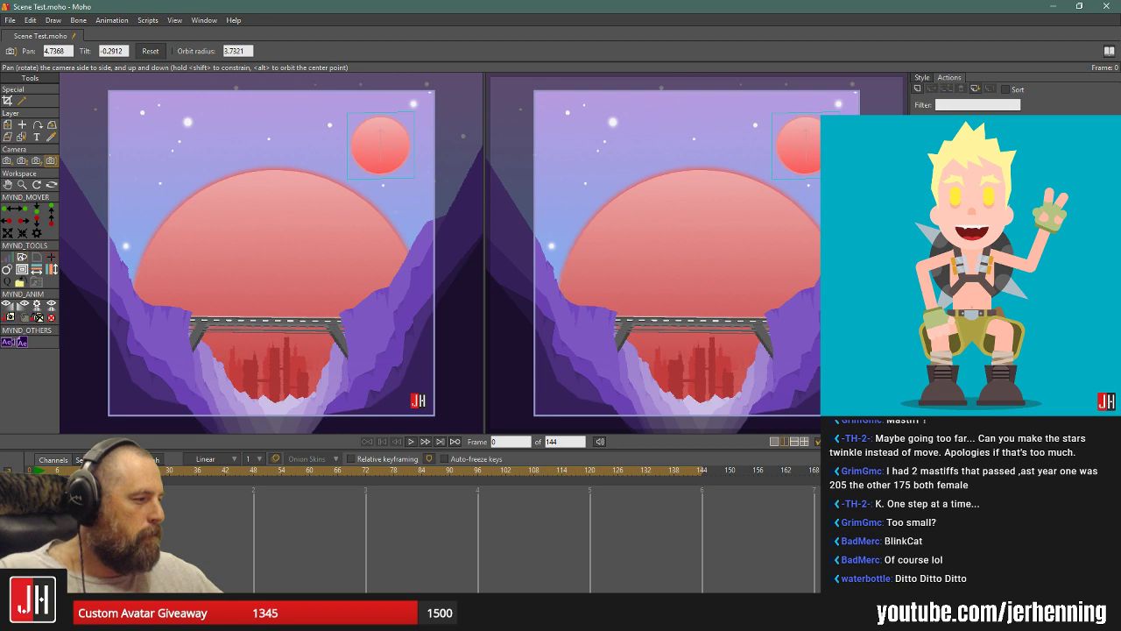
pyautogui.hotkey('ctrl', 'z')
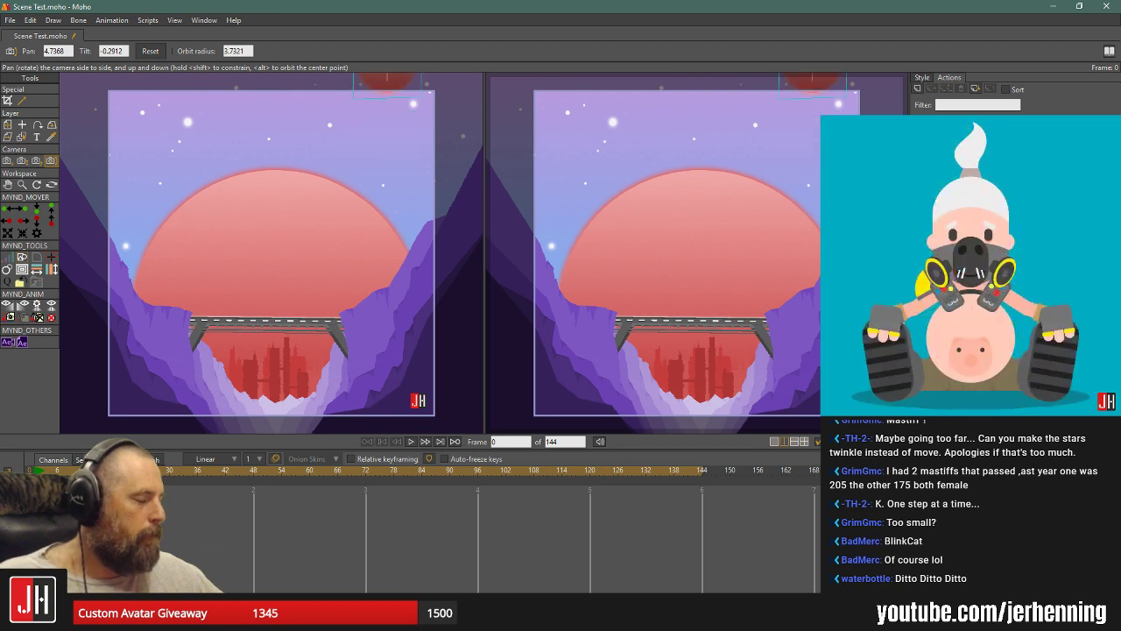
pyautogui.click(272, 348)
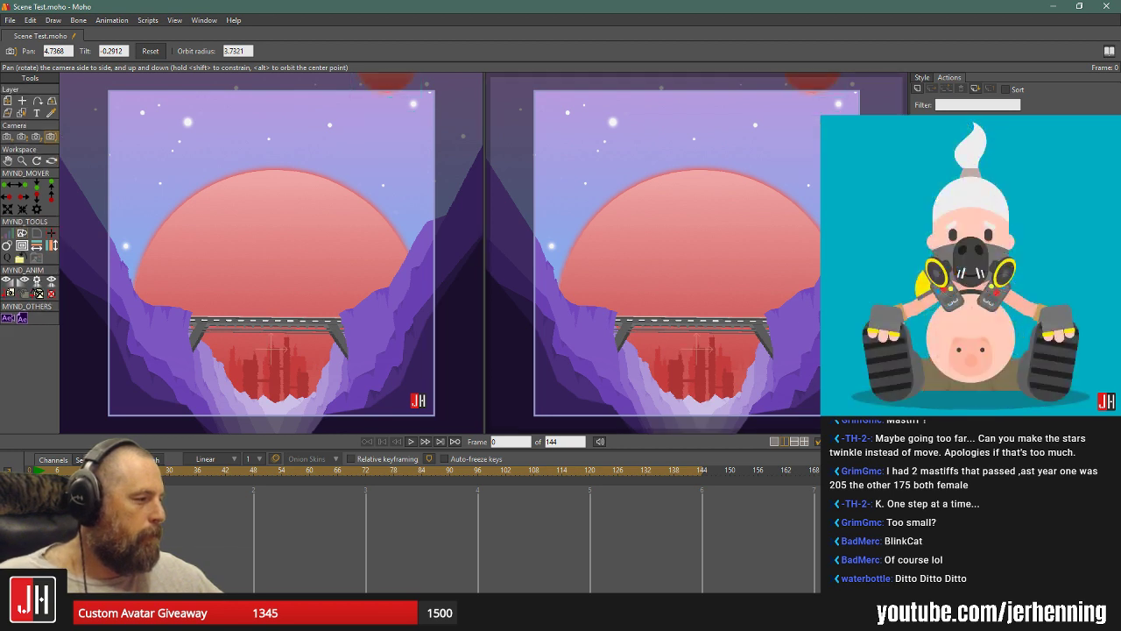
pyautogui.moveTo(273, 349); pyautogui.dragTo(278, 267)
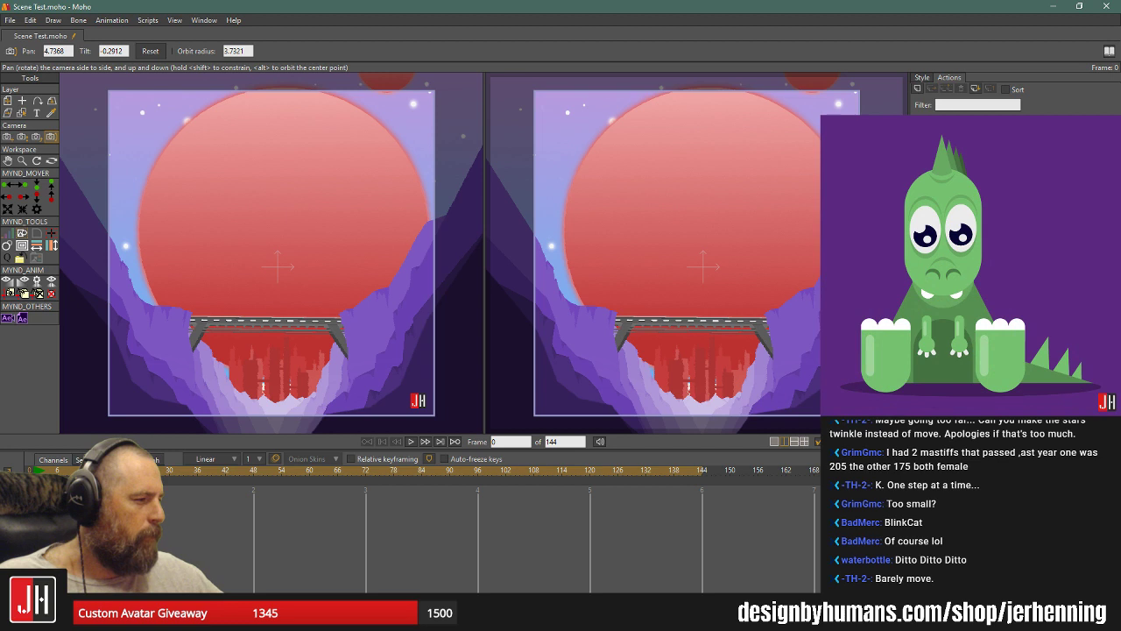
pyautogui.hotkey('ctrl', 'z')
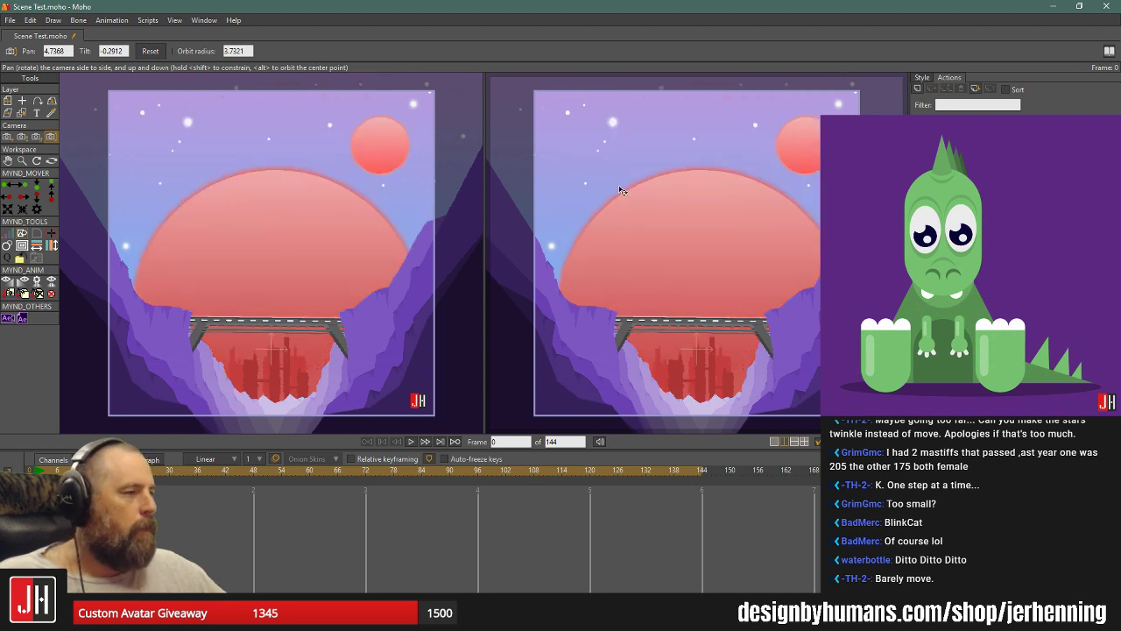
# Orbit the second view to a nearly side-on angle to examine the depth spacing of the scene layers.
pyautogui.click(50, 161)
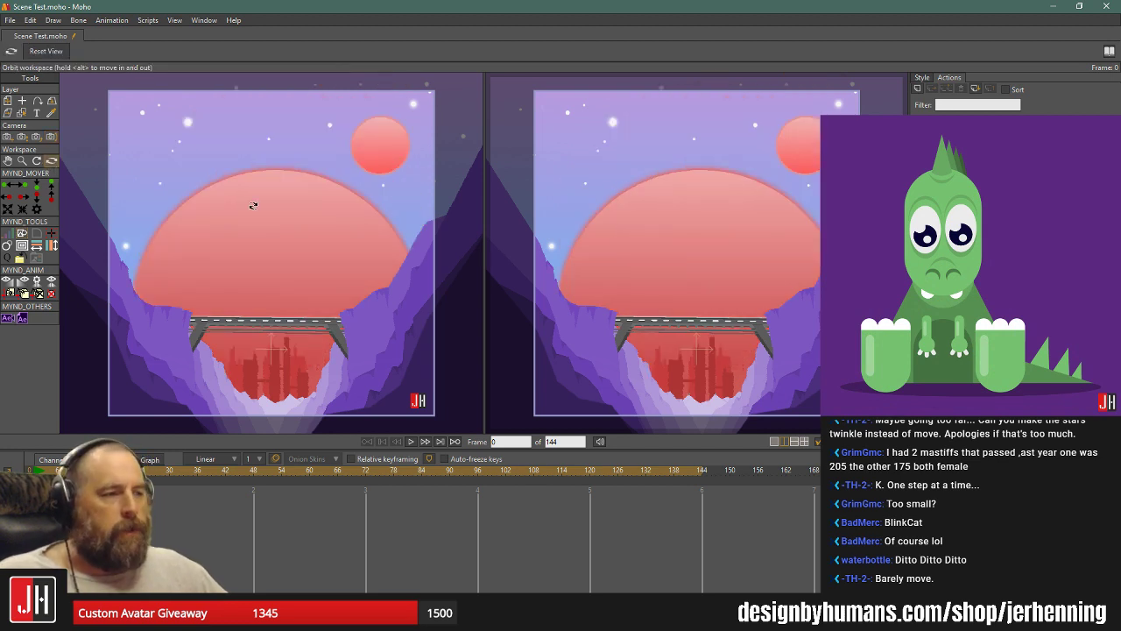
pyautogui.moveTo(692, 284); pyautogui.dragTo(810, 344)
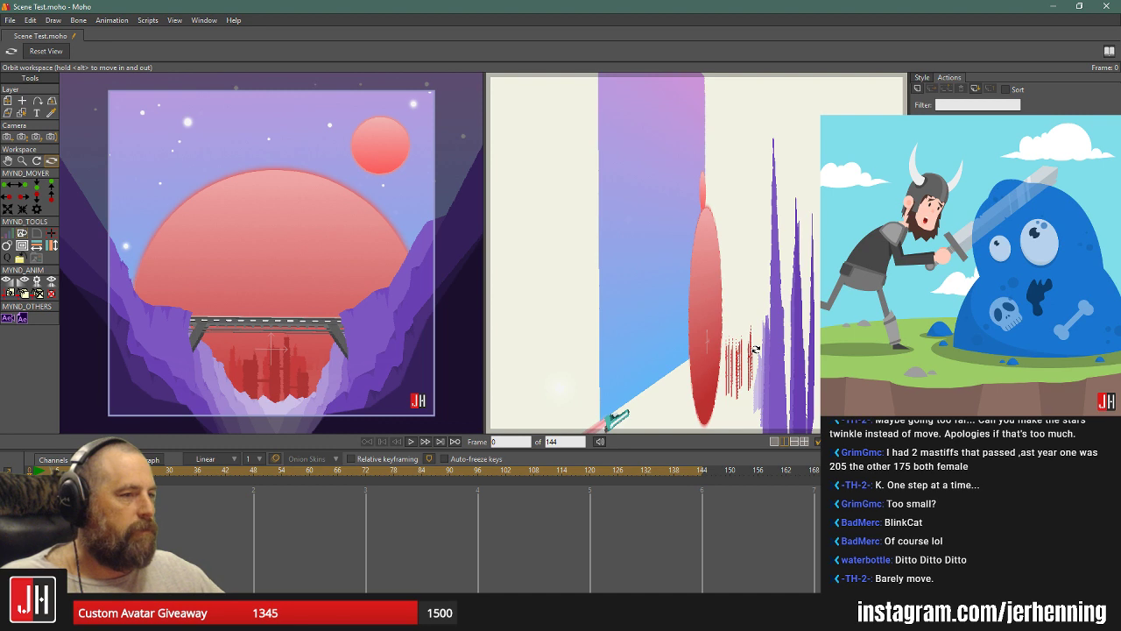
pyautogui.moveTo(755, 349); pyautogui.dragTo(796, 345)
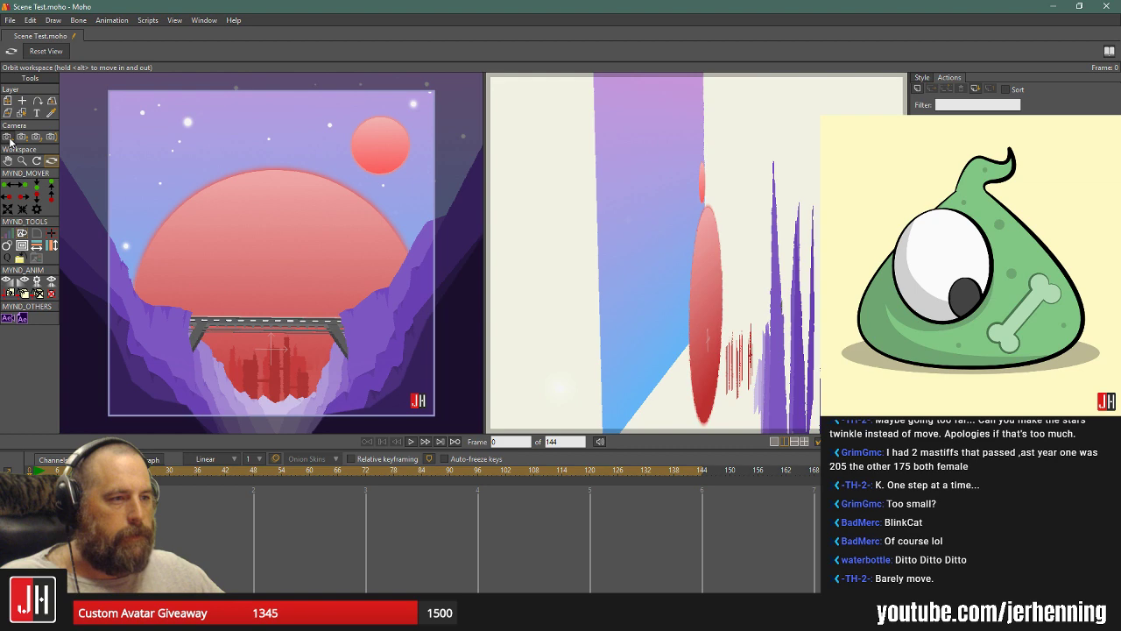
# Orbit the second view from the side-on angle back to a frontal one, and check the general settings of the Sun 1 layer.
pyautogui.click(7, 101)
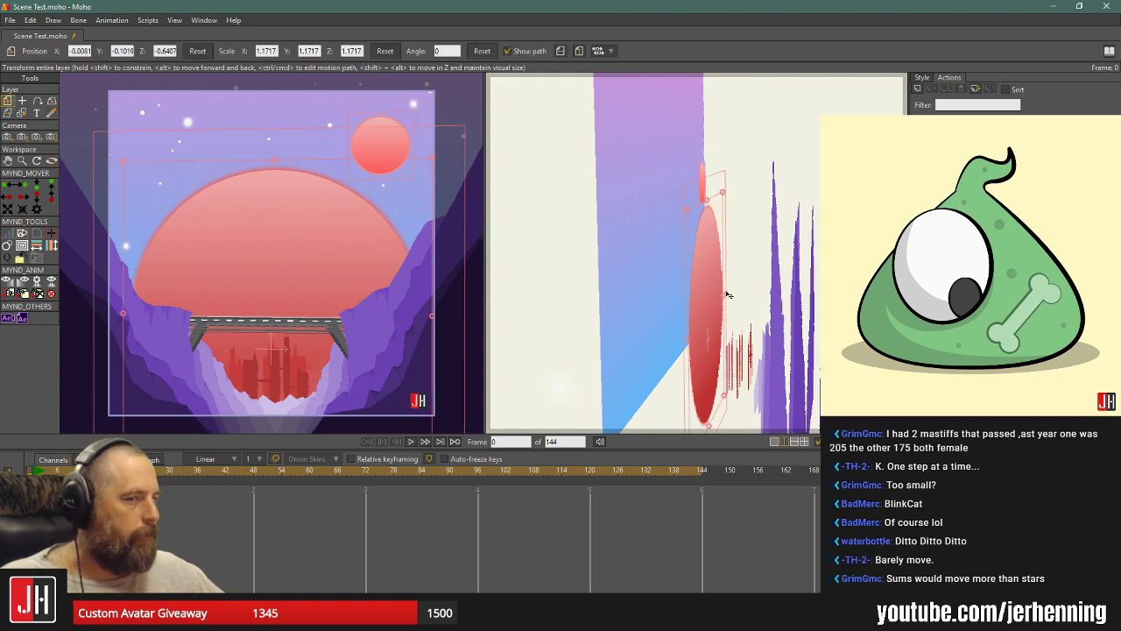
pyautogui.moveTo(796, 292); pyautogui.dragTo(694, 299)
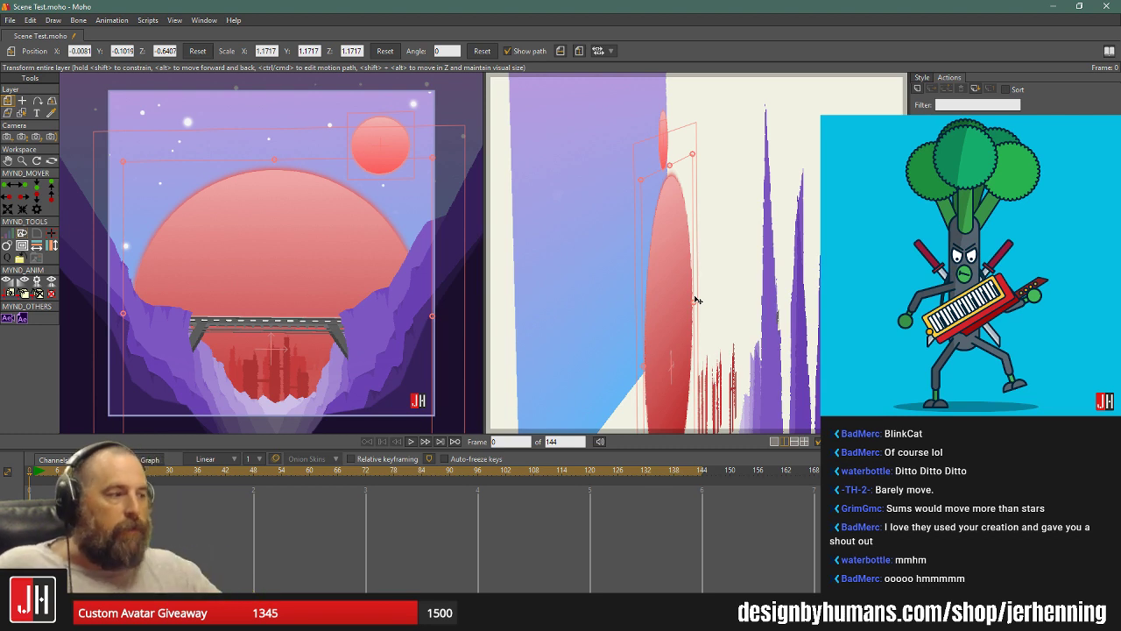
pyautogui.moveTo(741, 289); pyautogui.dragTo(725, 276)
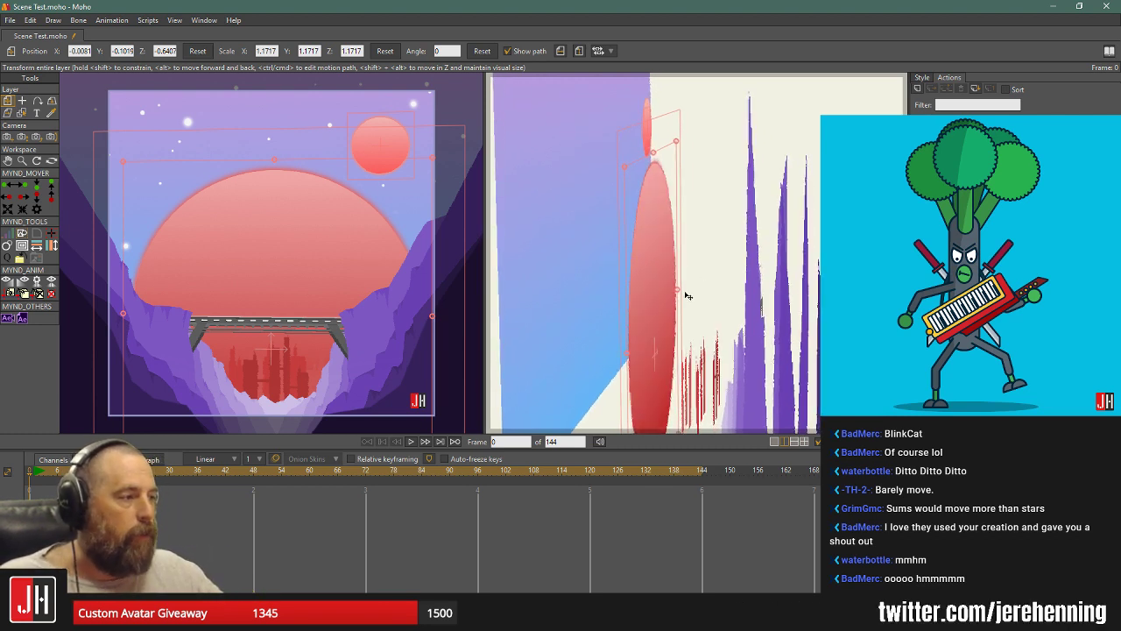
pyautogui.click(51, 160)
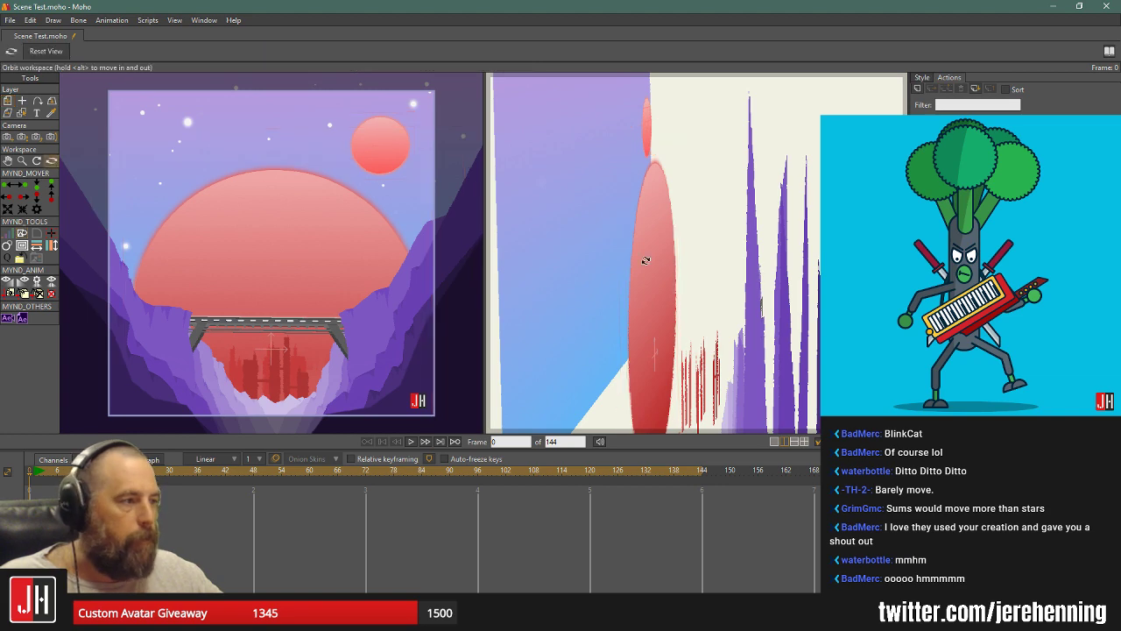
pyautogui.moveTo(642, 260)
pyautogui.mouseDown()
pyautogui.moveTo(683, 253)
pyautogui.moveTo(617, 250)
pyautogui.moveTo(693, 246)
pyautogui.moveTo(634, 260)
pyautogui.moveTo(630, 274)
pyautogui.mouseUp()
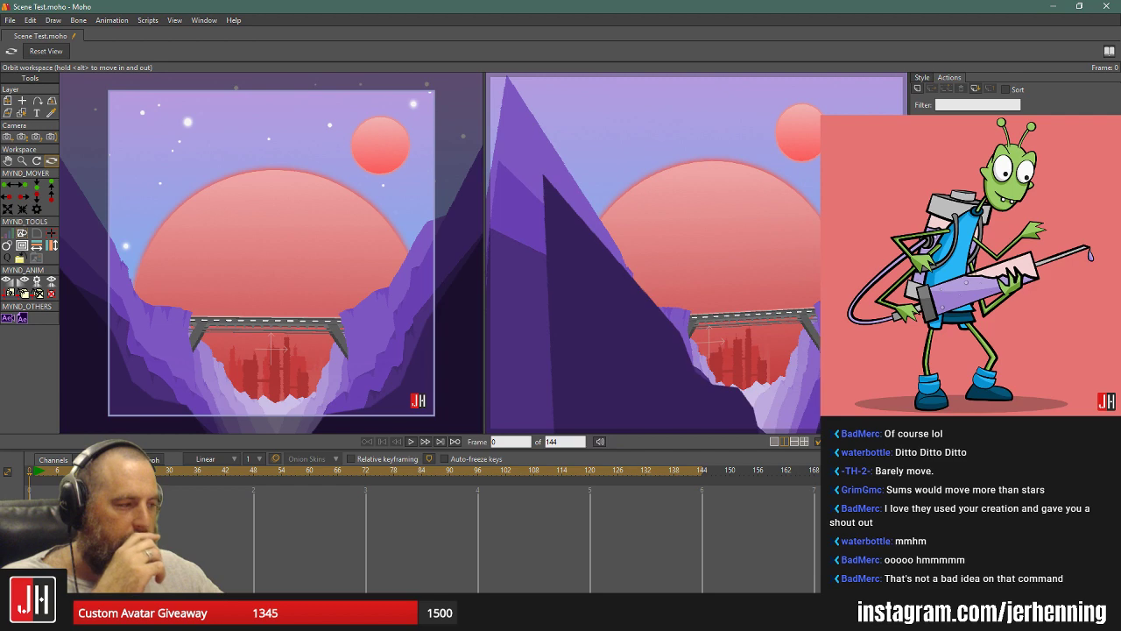
pyautogui.hotkey('ctrl', 'l')
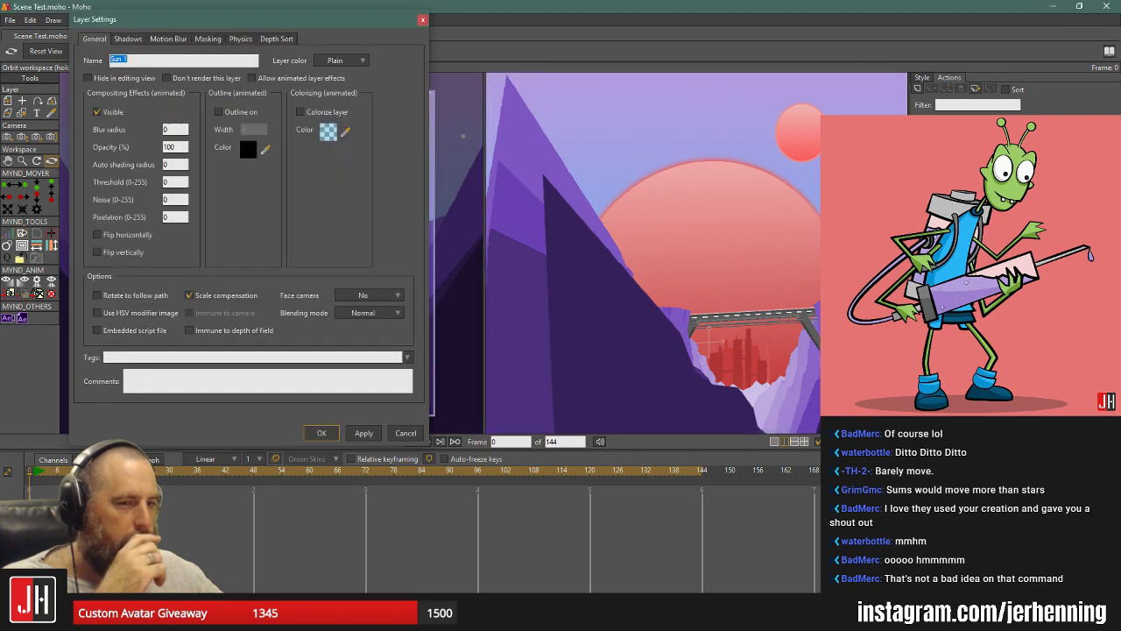
pyautogui.click(405, 433)
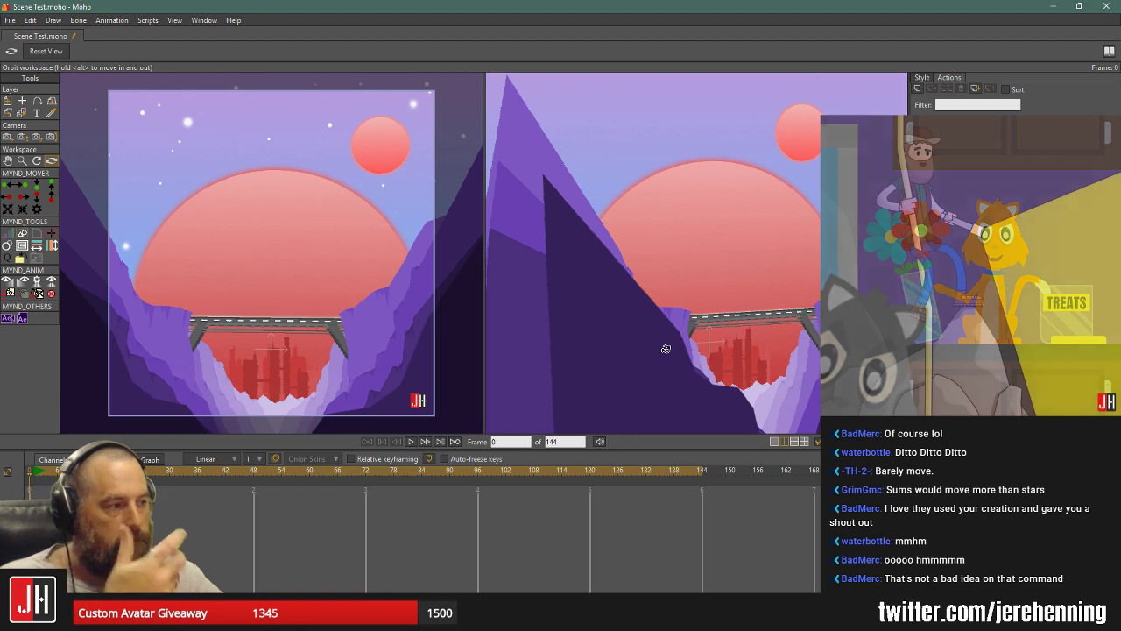
# Orbit and zoom the second view around the bridge and city to examine how the scene layers are spaced in depth.
pyautogui.moveTo(666, 349); pyautogui.dragTo(796, 381)
pyautogui.scroll(5, 771, 359)
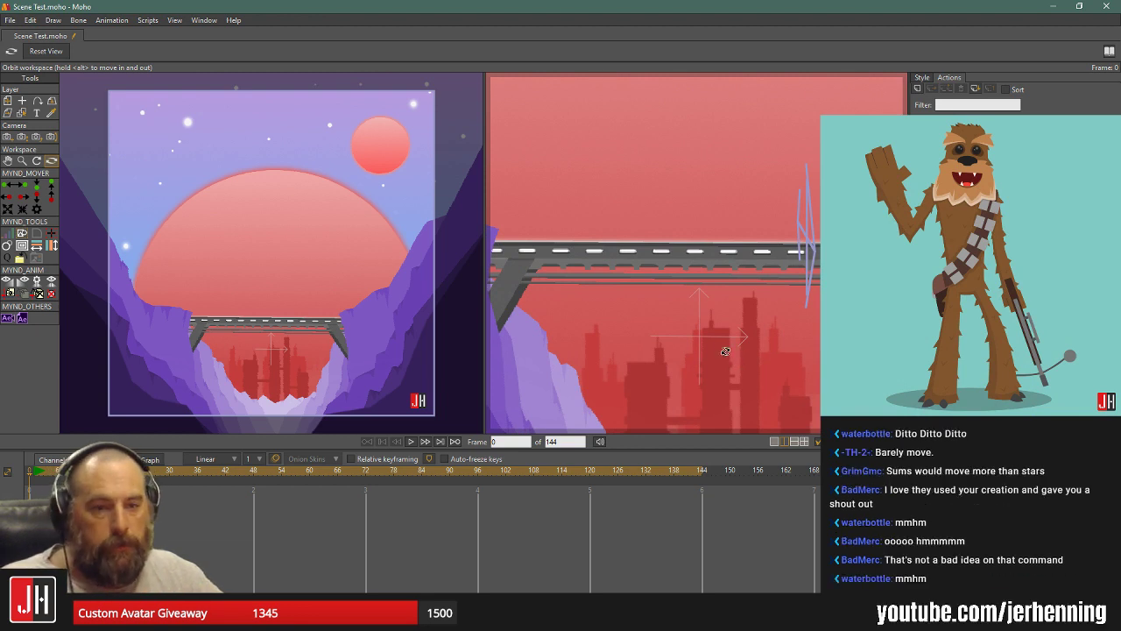
pyautogui.moveTo(726, 352); pyautogui.dragTo(680, 345)
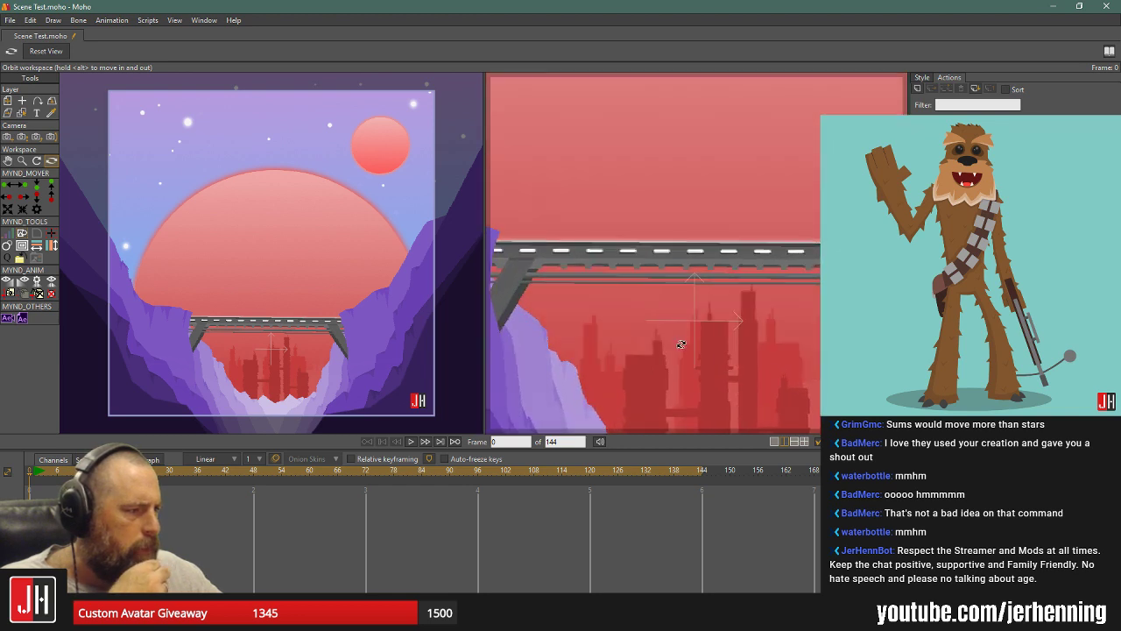
pyautogui.scroll(-8, 682, 345)
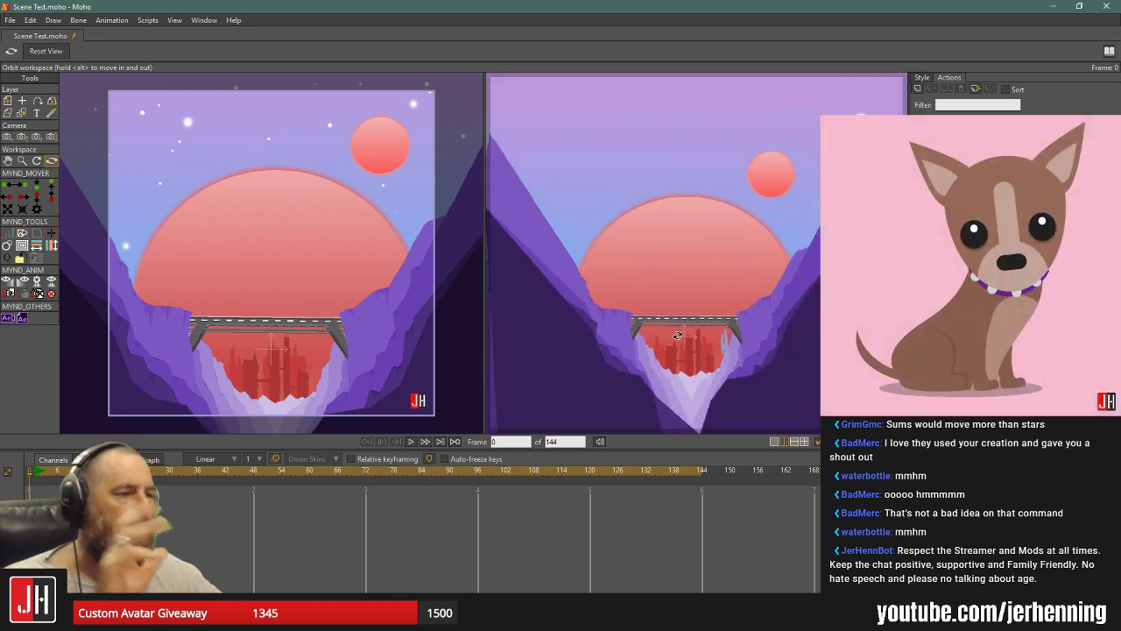
pyautogui.moveTo(677, 336); pyautogui.dragTo(708, 296)
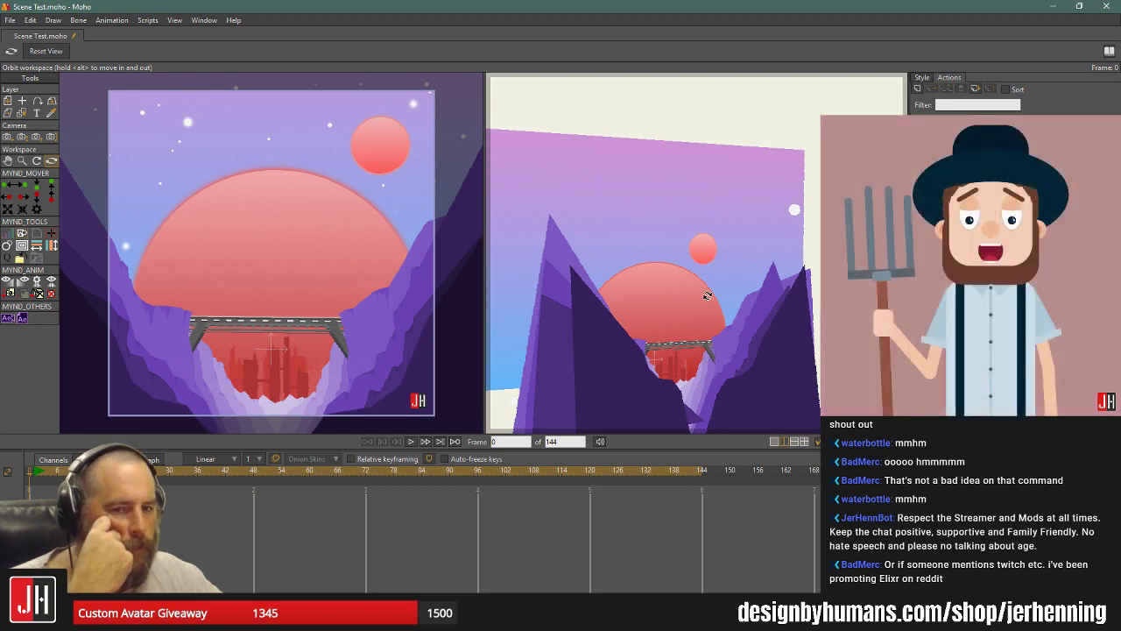
pyautogui.moveTo(708, 295); pyautogui.dragTo(646, 341)
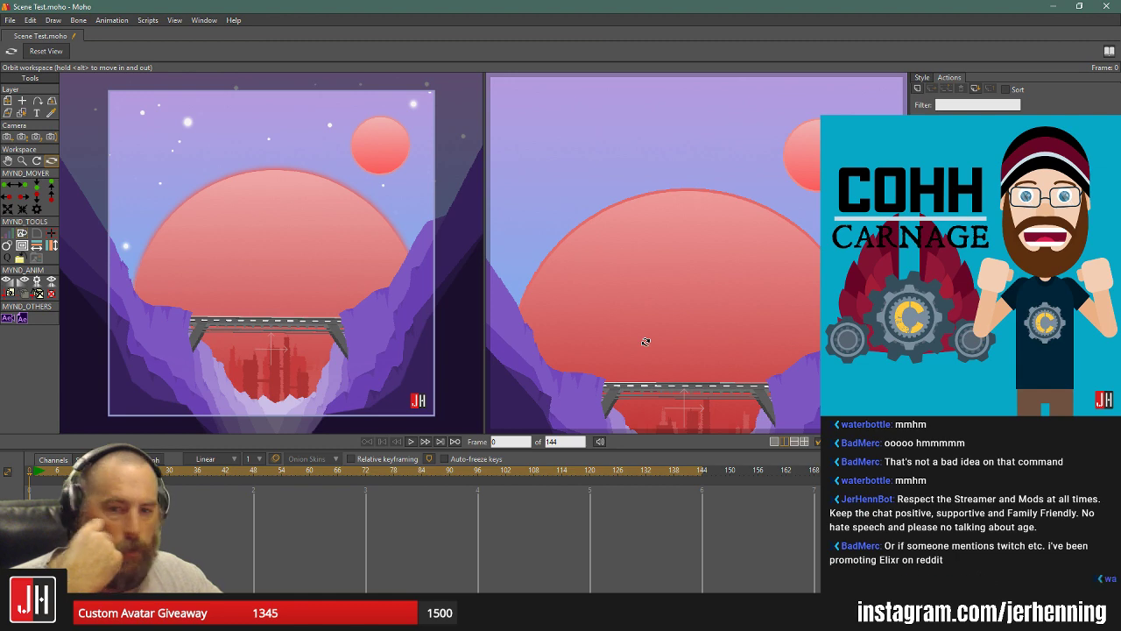
pyautogui.moveTo(646, 341); pyautogui.dragTo(694, 349)
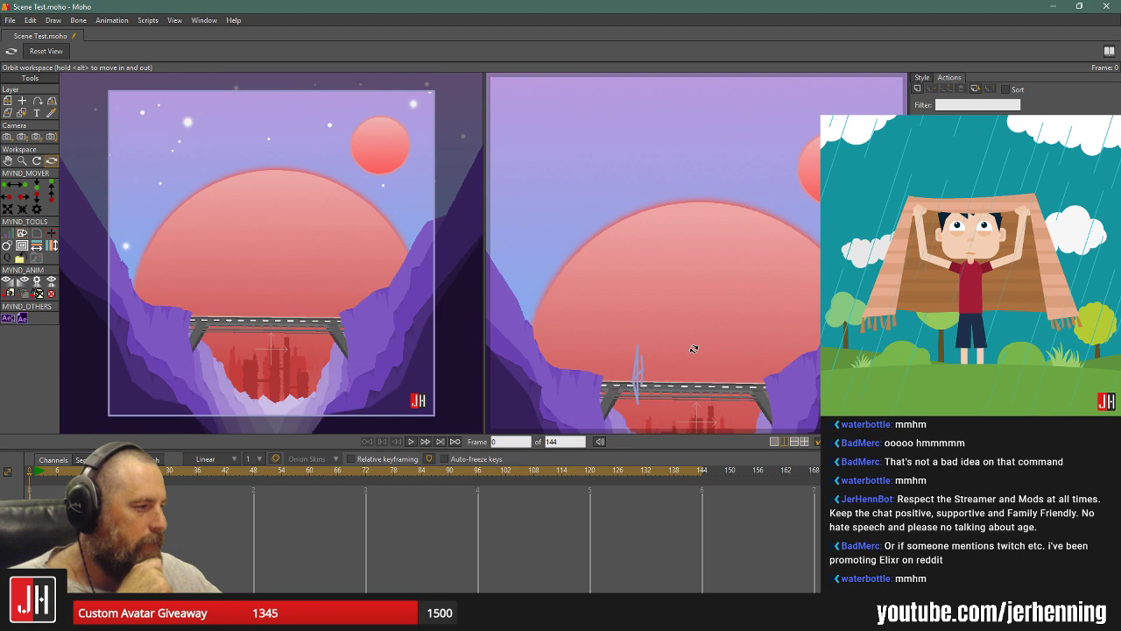
pyautogui.scroll(-5, 751, 352)
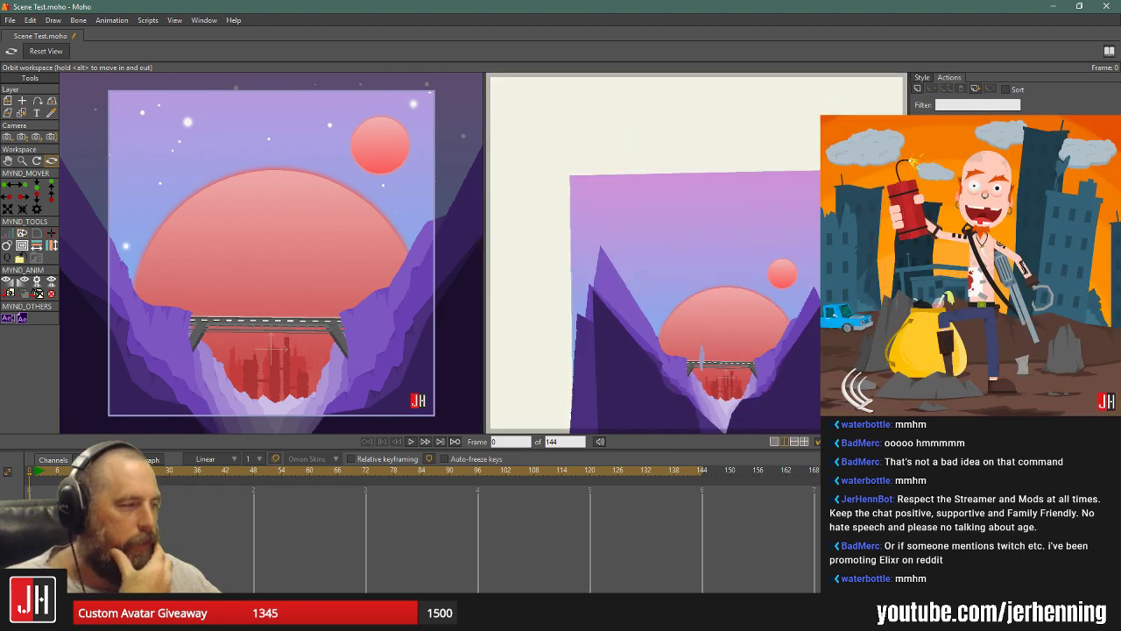
# Review the Sun 1 layer's settings again while orbiting the second view, and close them without changes.
pyautogui.hotkey('ctrl', 'l')
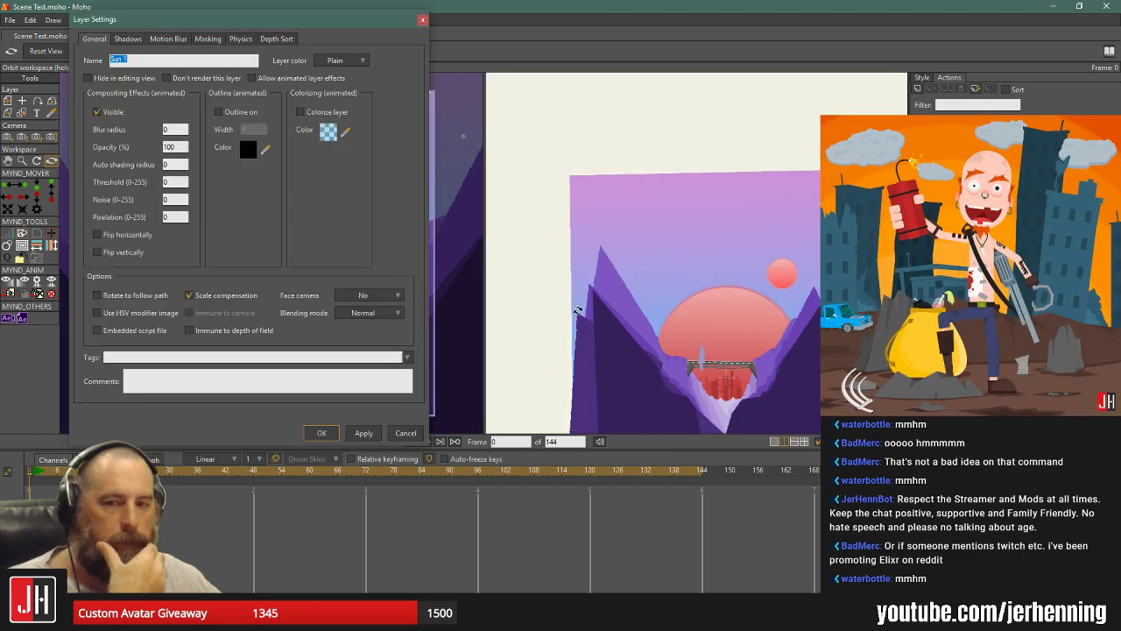
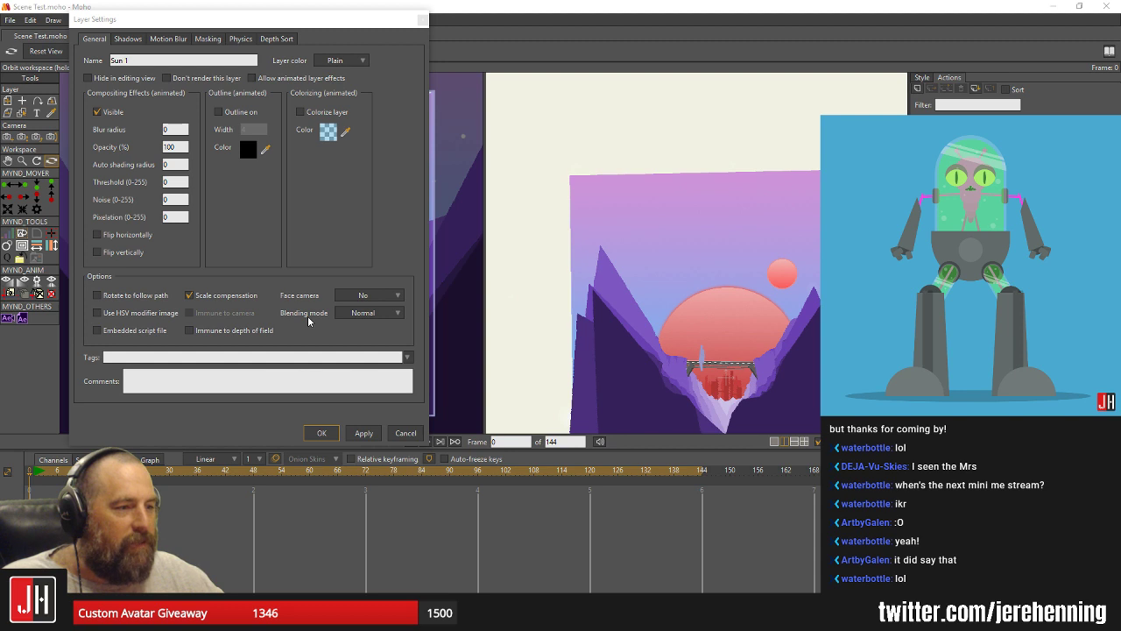
pyautogui.moveTo(719, 306); pyautogui.dragTo(713, 353)
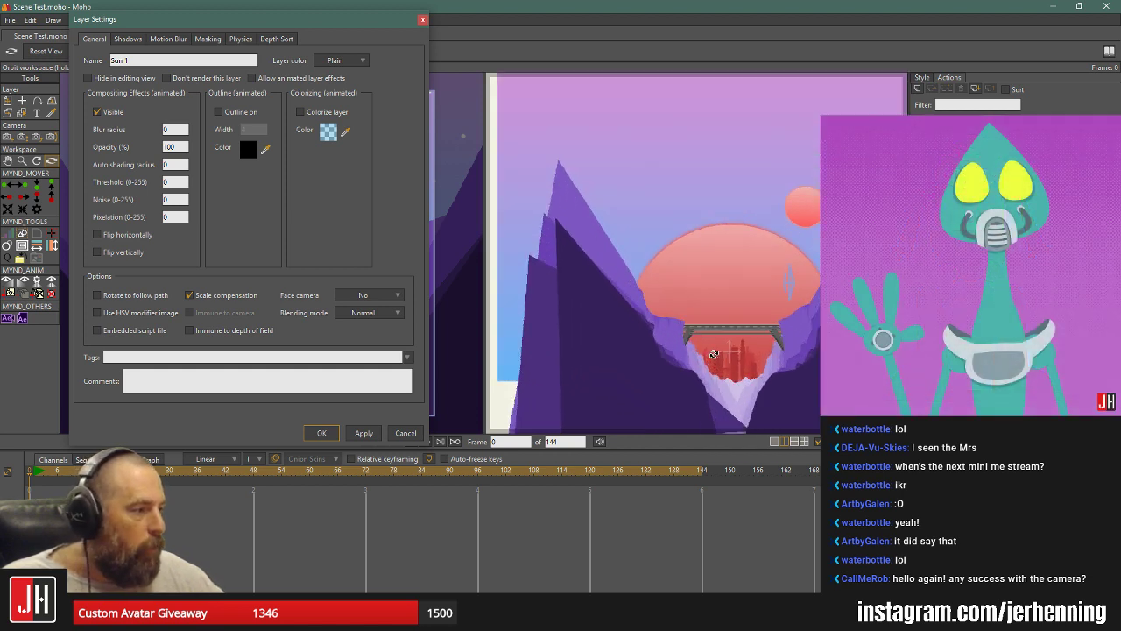
pyautogui.click(406, 433)
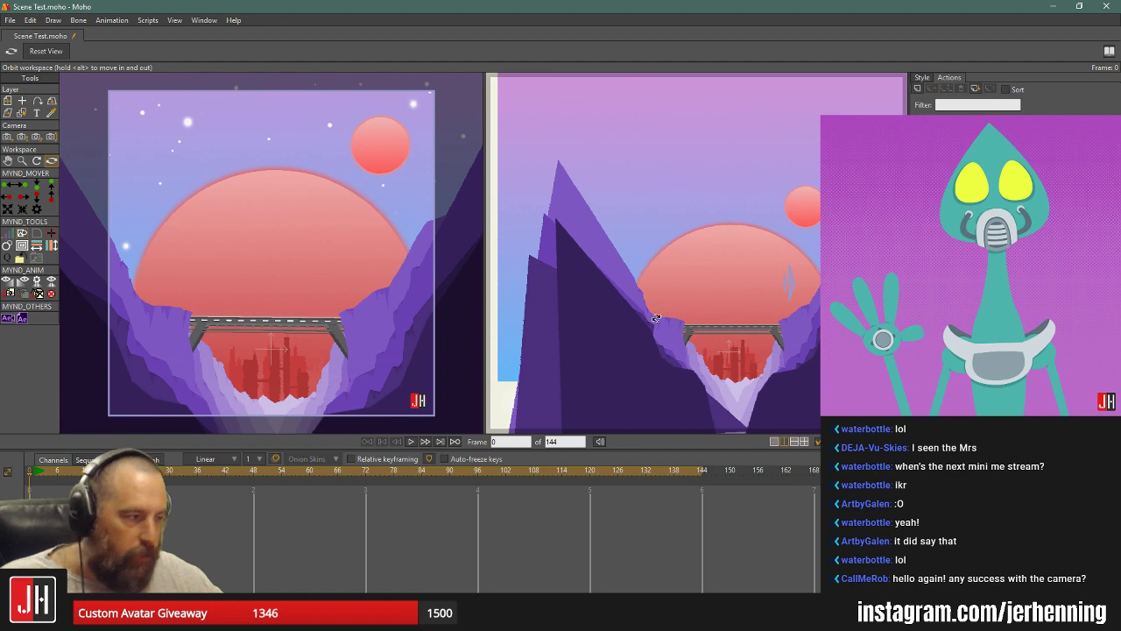
pyautogui.moveTo(740, 340); pyautogui.dragTo(732, 335)
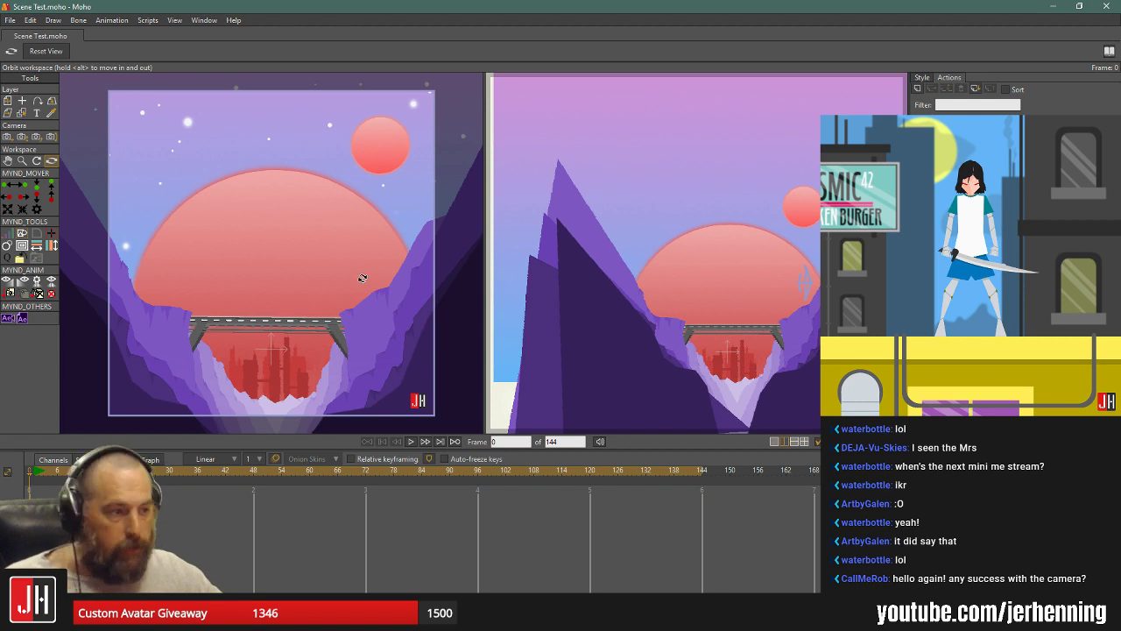
# Play the animation and rewind it to frame 0, and orbit both views to inspect the layers, resetting the first view.
pyautogui.click(411, 440)
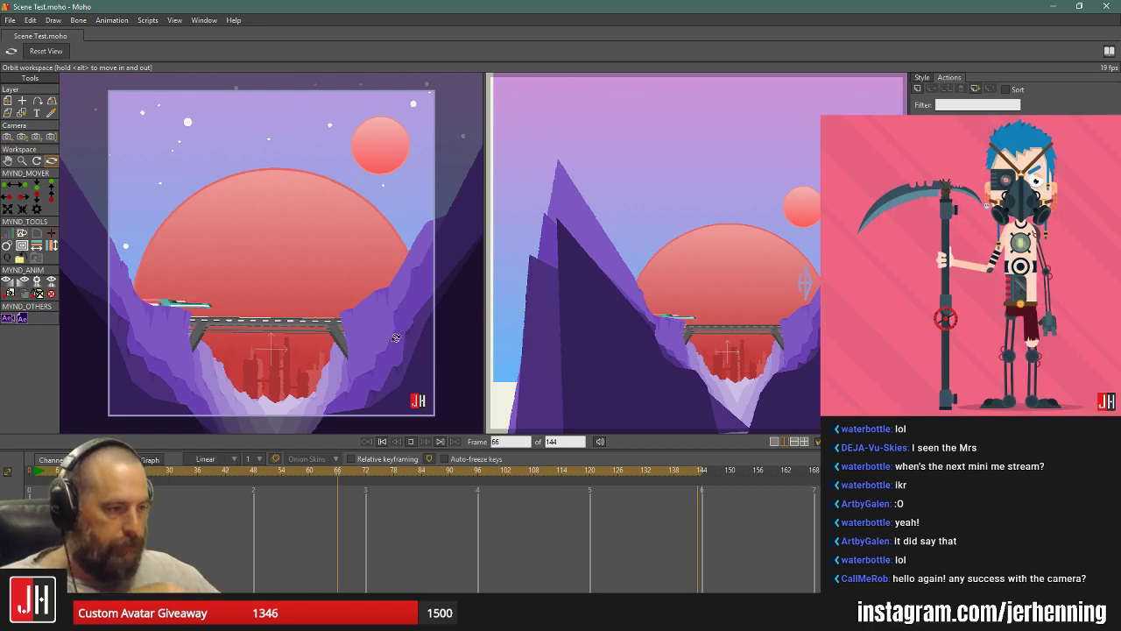
pyautogui.click(381, 442)
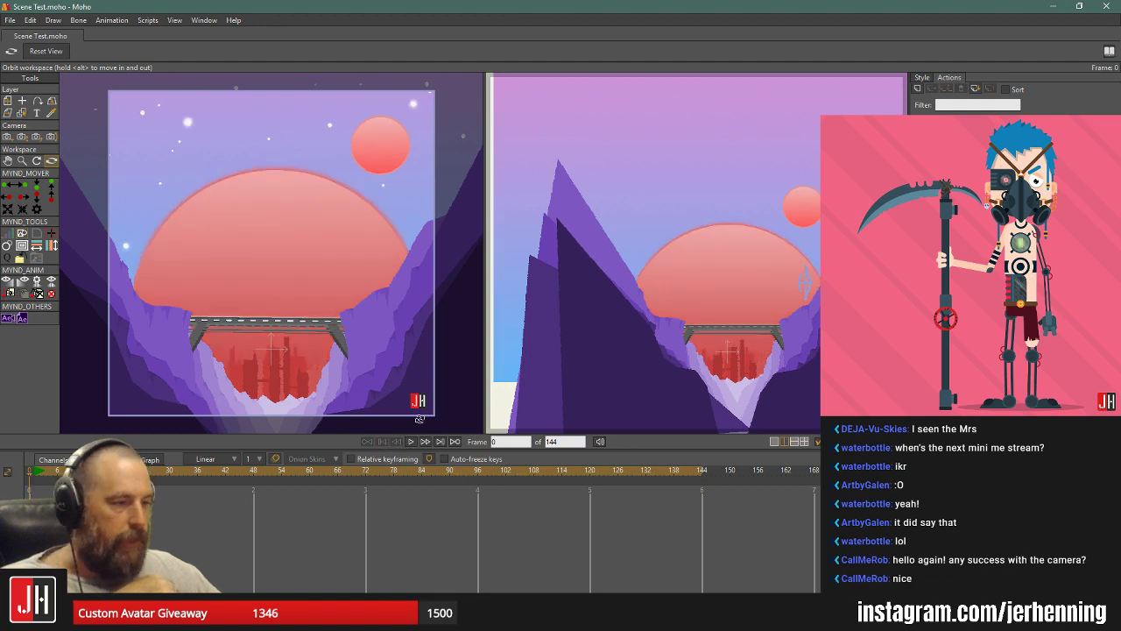
pyautogui.moveTo(302, 263); pyautogui.dragTo(350, 243)
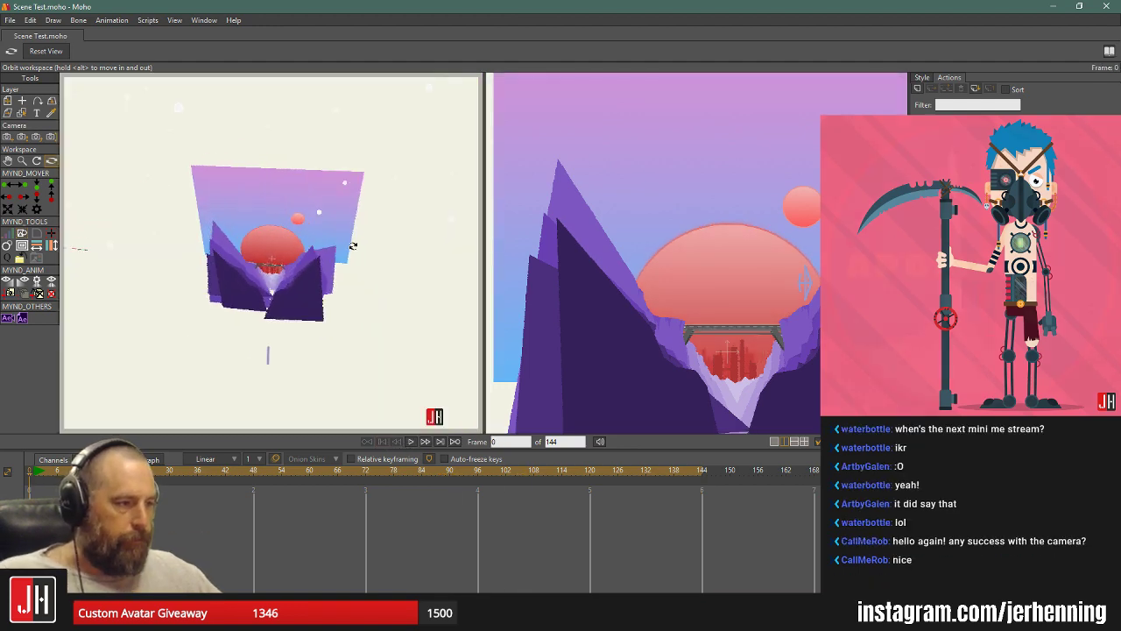
pyautogui.click(50, 52)
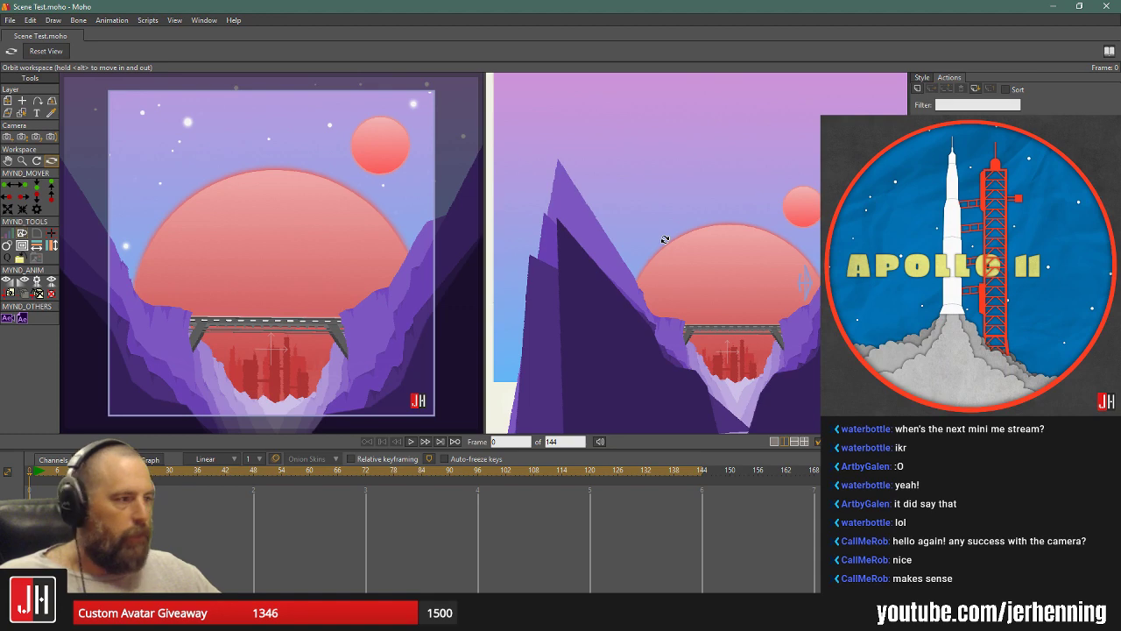
pyautogui.moveTo(741, 286); pyautogui.dragTo(720, 334)
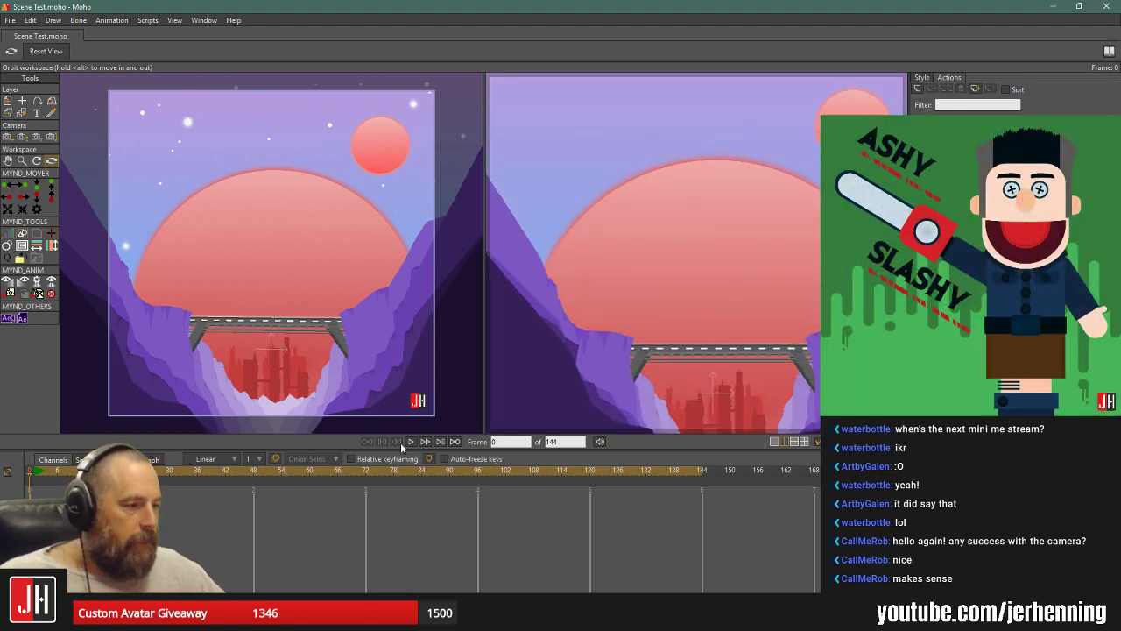
# Render a preview of frame 72 with the train on the bridge, close it, and scrub the timeline up to frame 72.
pyautogui.moveTo(314, 474); pyautogui.dragTo(365, 474)
pyautogui.hotkey('ctrl', 'r')
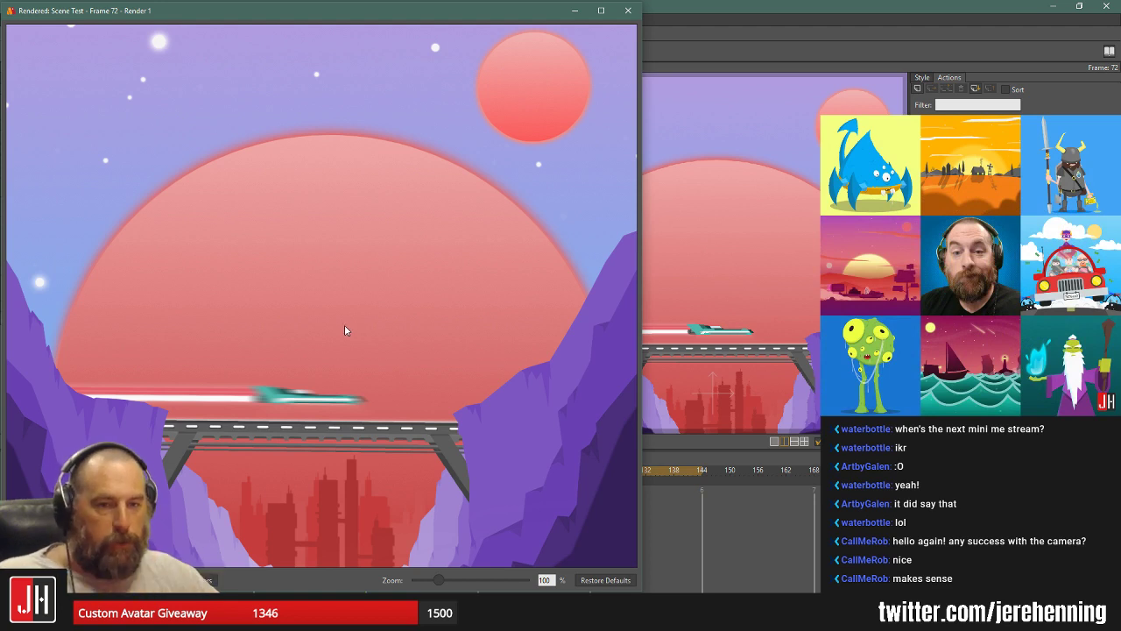
pyautogui.click(629, 13)
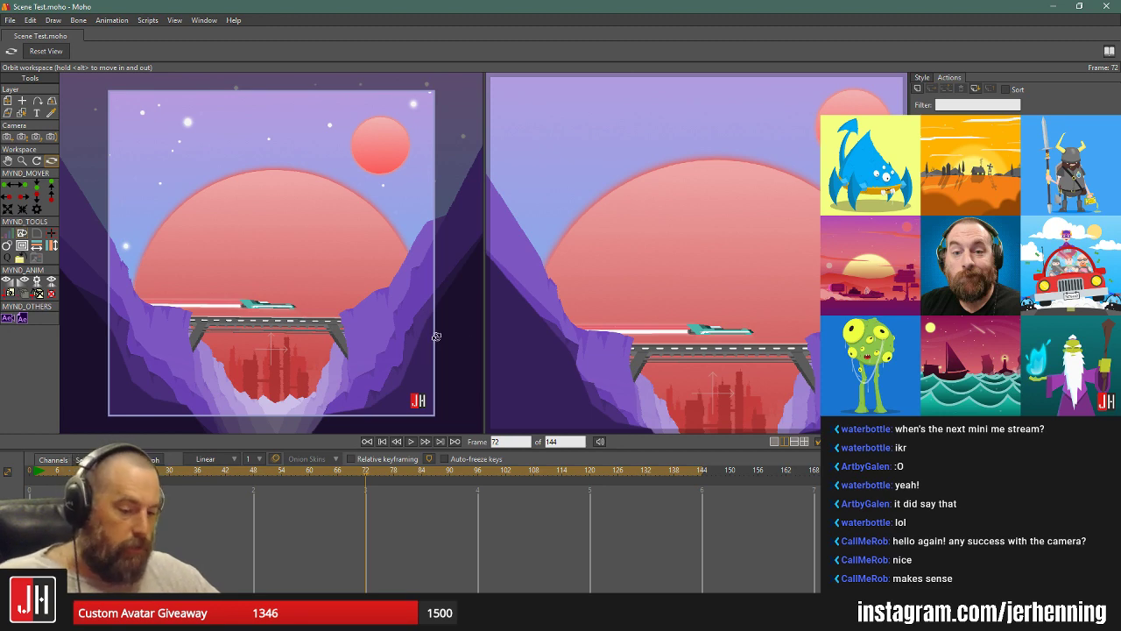
pyautogui.moveTo(258, 475); pyautogui.dragTo(368, 479)
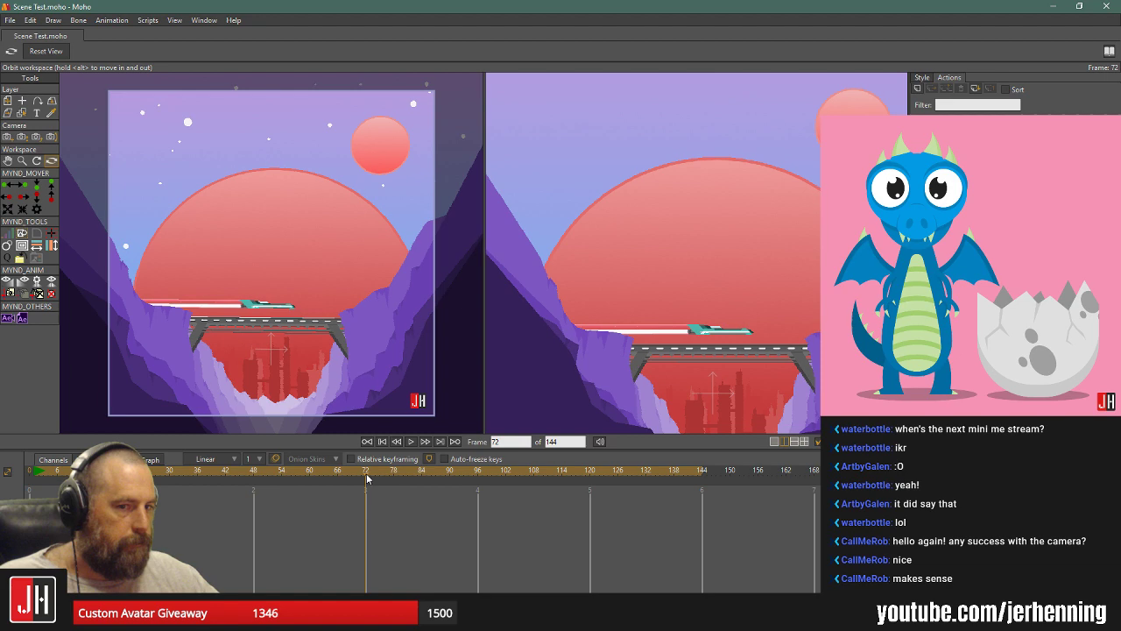
pyautogui.moveTo(367, 478)
pyautogui.mouseDown()
pyautogui.moveTo(315, 475)
pyautogui.moveTo(415, 481)
pyautogui.moveTo(366, 479)
pyautogui.mouseUp()
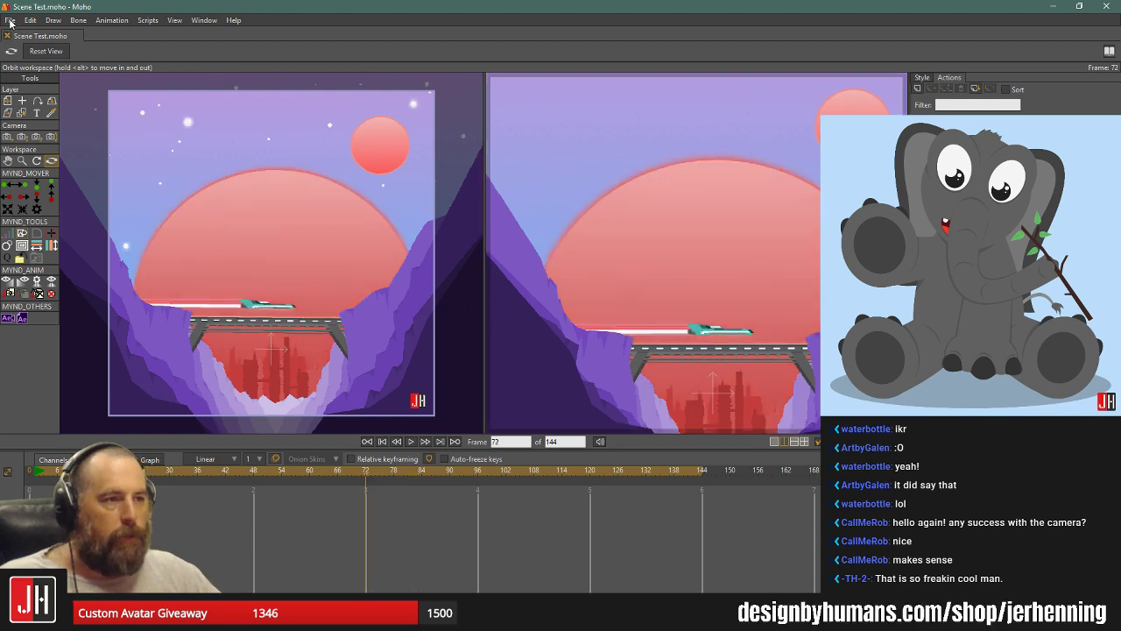
# Open the Jer Flat project from the parent Moho folder.
pyautogui.click(10, 23)
pyautogui.click(31, 73)
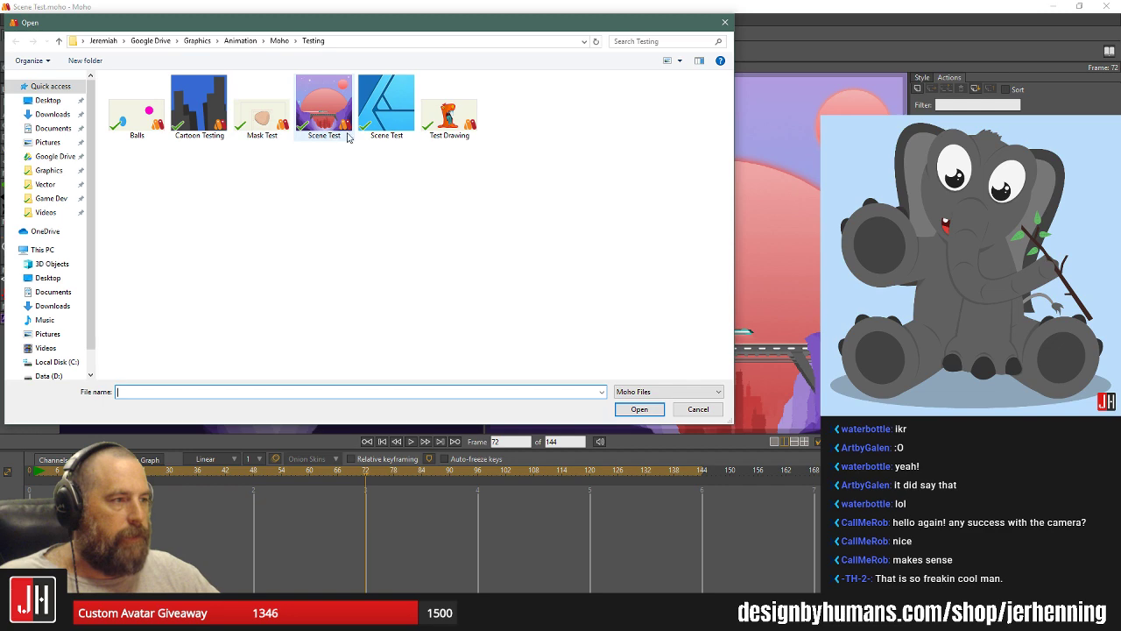
pyautogui.click(279, 41)
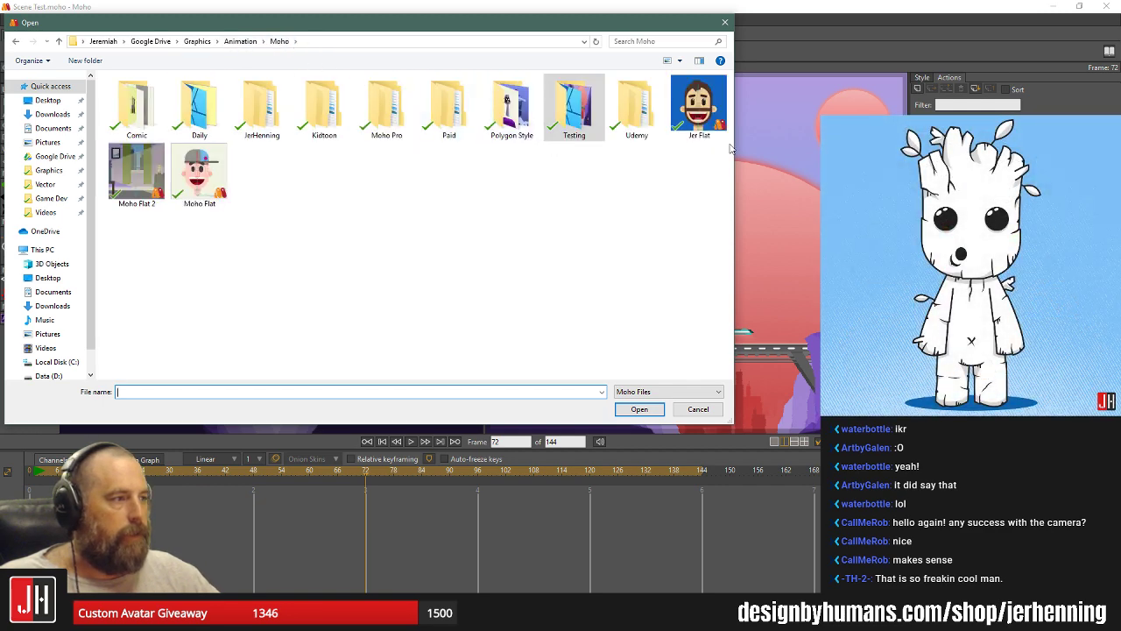
pyautogui.doubleClick(697, 114)
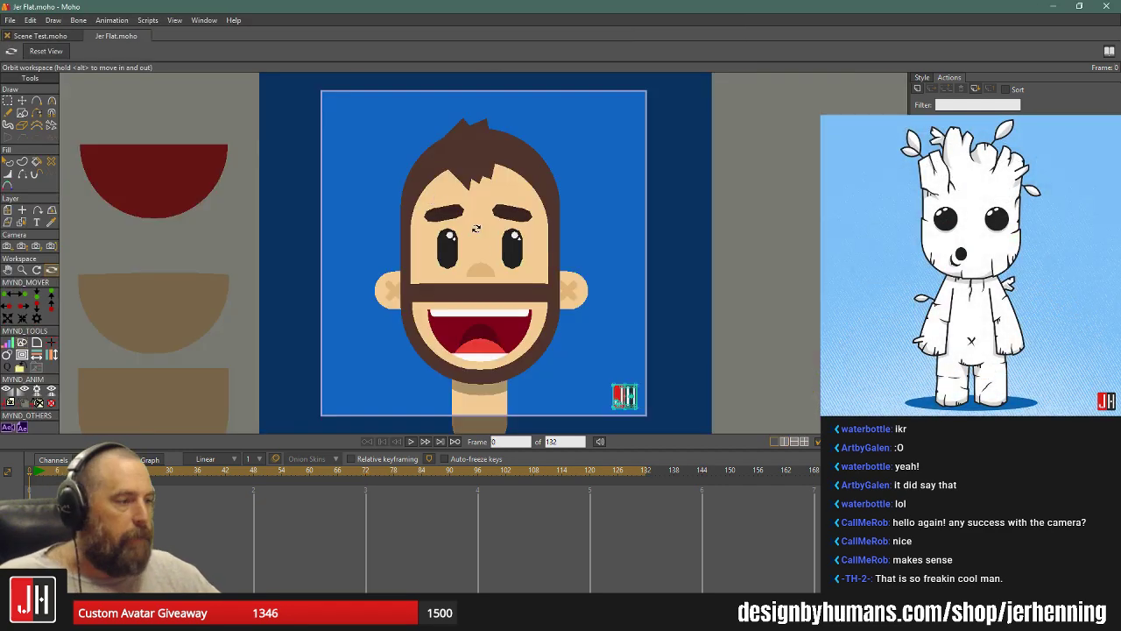
# Play the cartoon face animation, rewind it to frame 0, and return to the Scene Test document.
pyautogui.moveTo(519, 279); pyautogui.dragTo(367, 268)
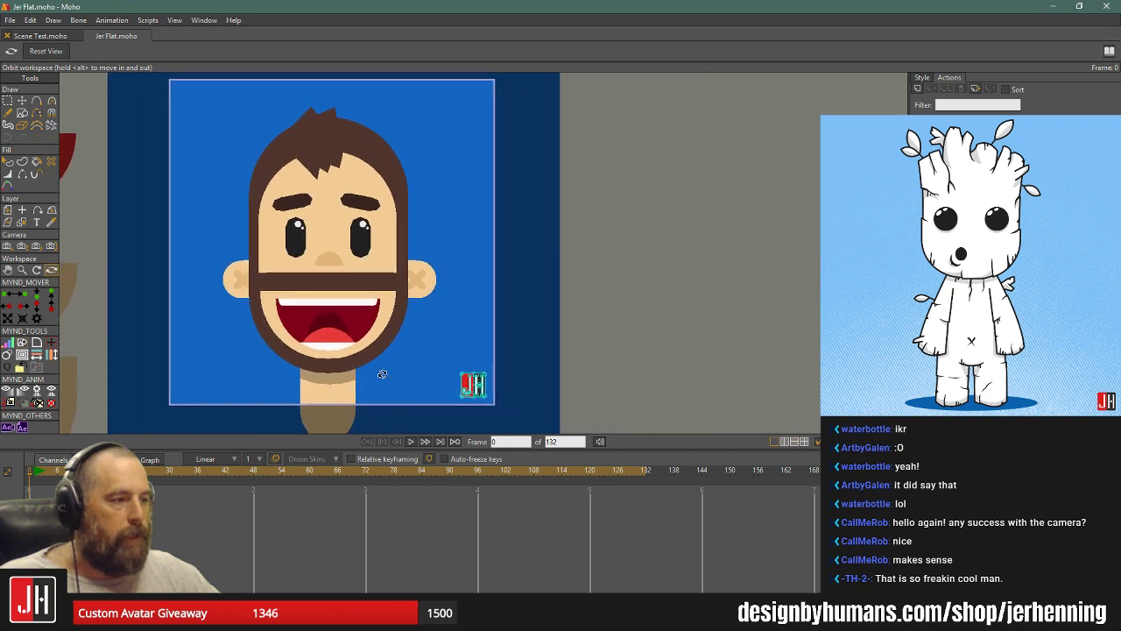
pyautogui.click(410, 443)
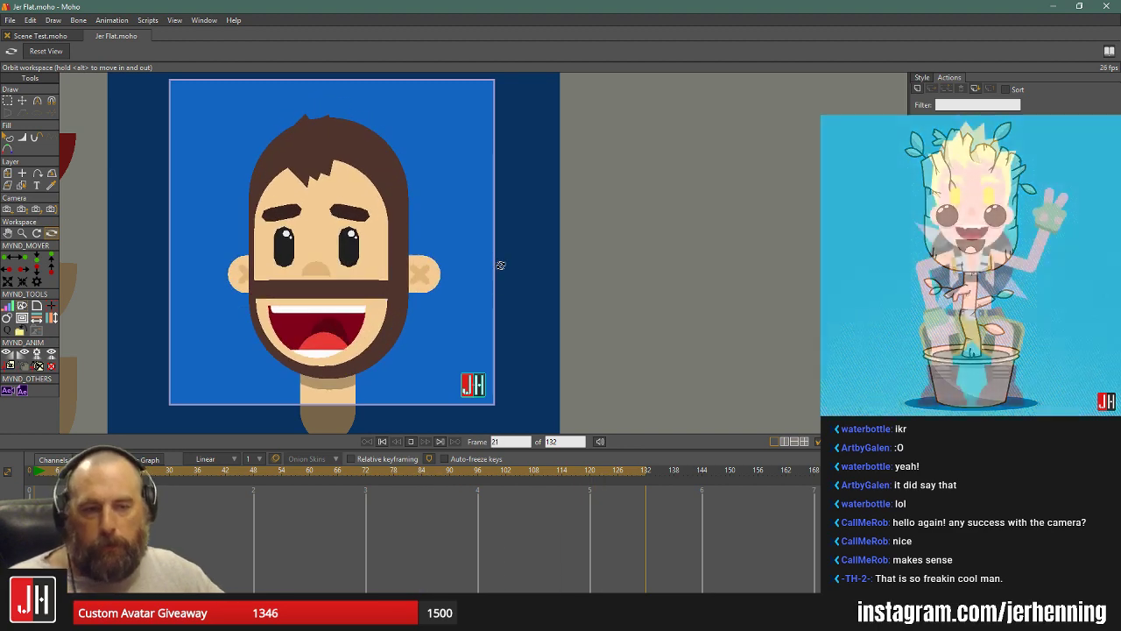
pyautogui.click(384, 442)
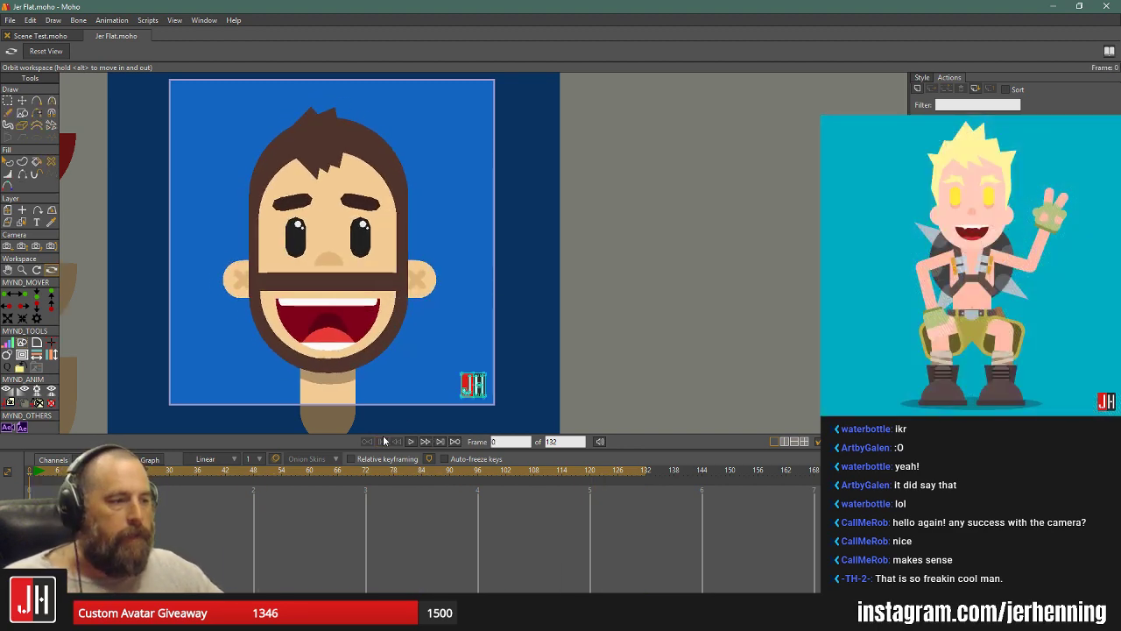
pyautogui.click(35, 35)
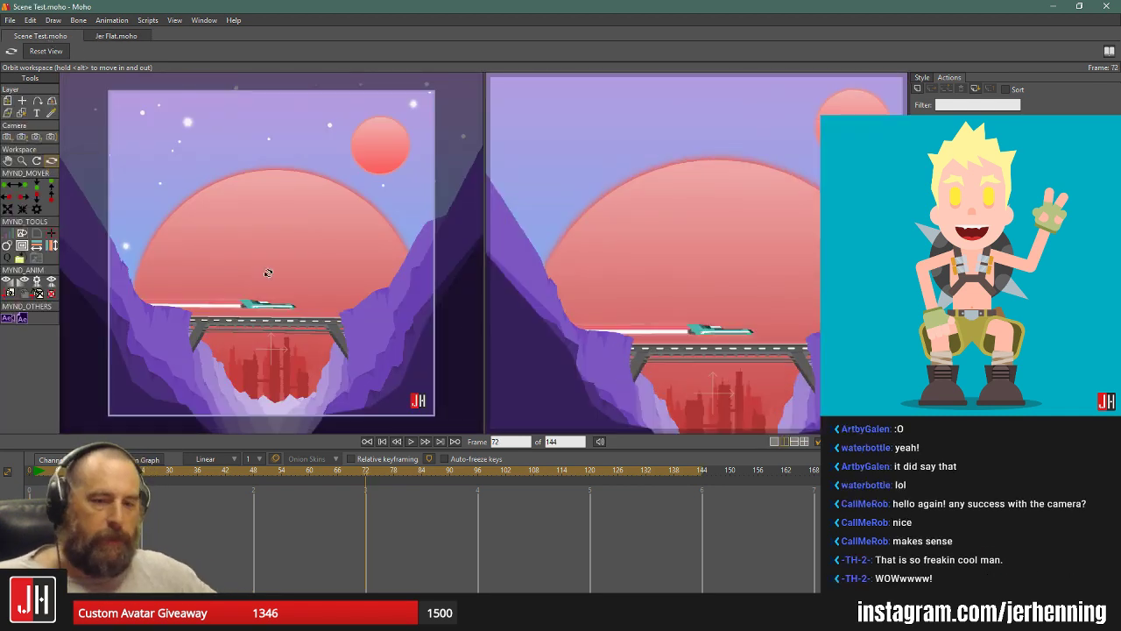
# Inspect the train on the bridge at frame 72 up close, play the scene animation and rewind it to frame 0.
pyautogui.scroll(6, 258, 308)
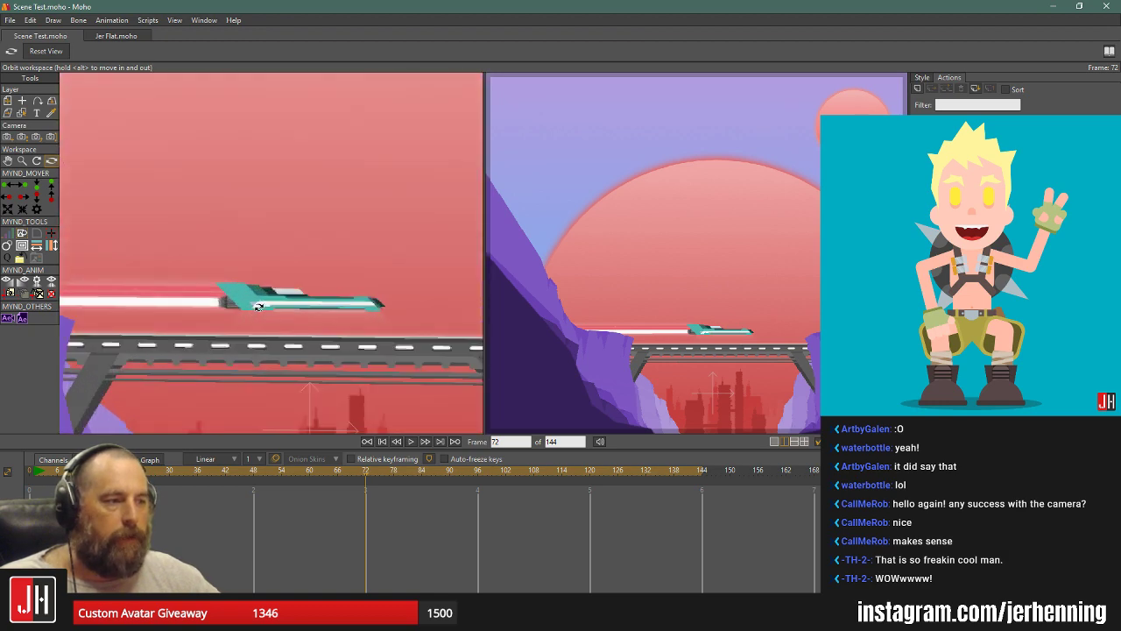
pyautogui.scroll(-7, 258, 307)
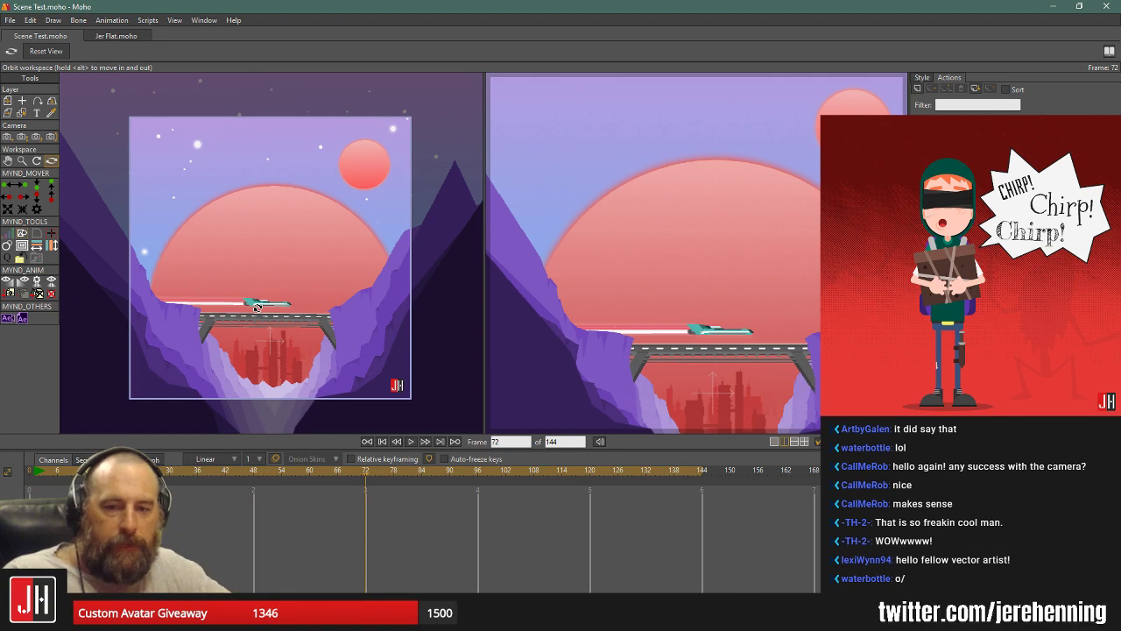
pyautogui.scroll(3, 263, 267)
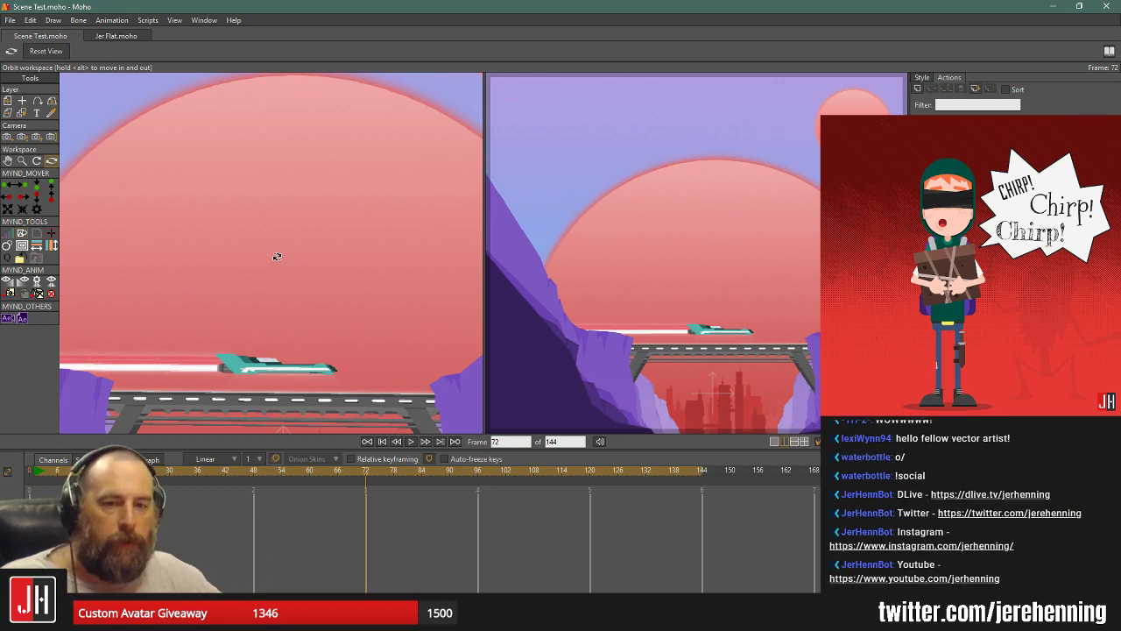
pyautogui.click(409, 441)
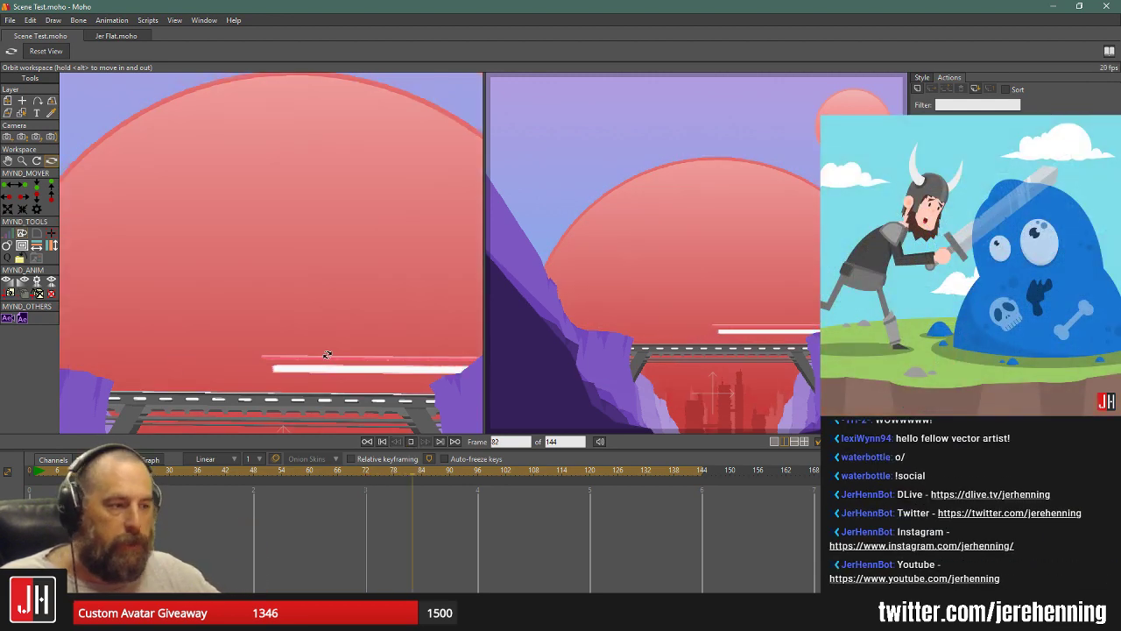
pyautogui.scroll(-3, 327, 354)
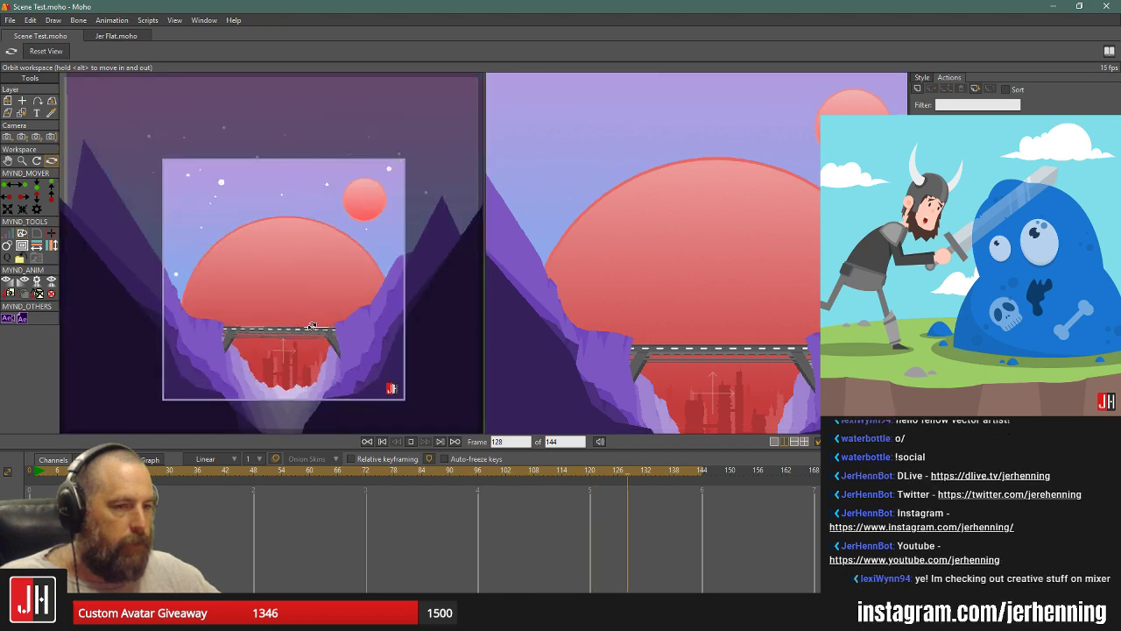
pyautogui.scroll(3, 312, 326)
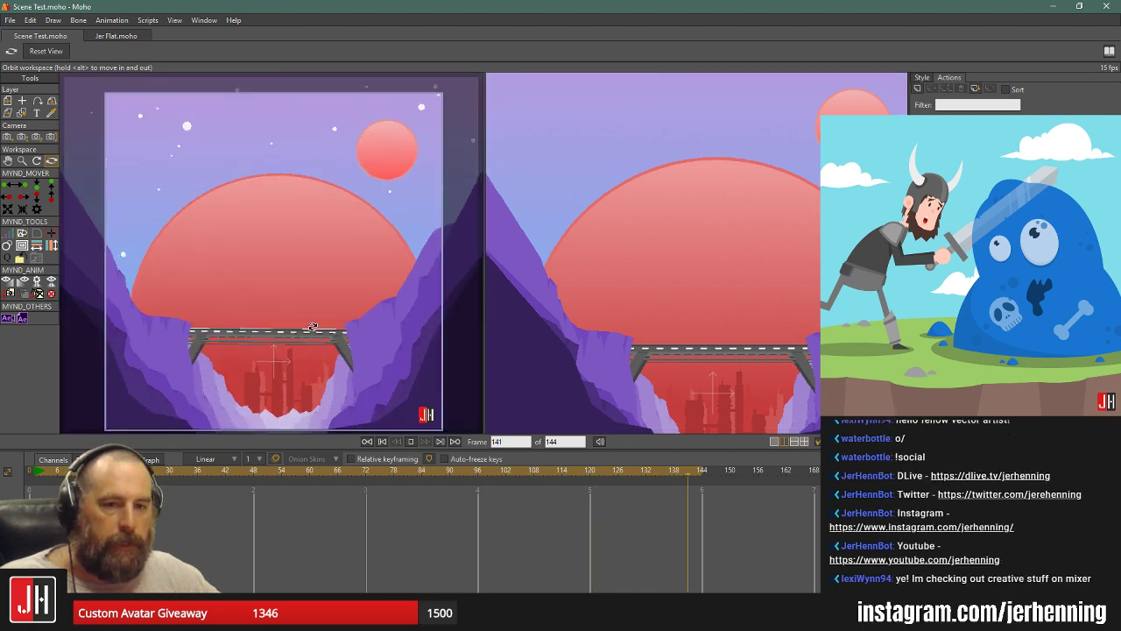
pyautogui.click(379, 441)
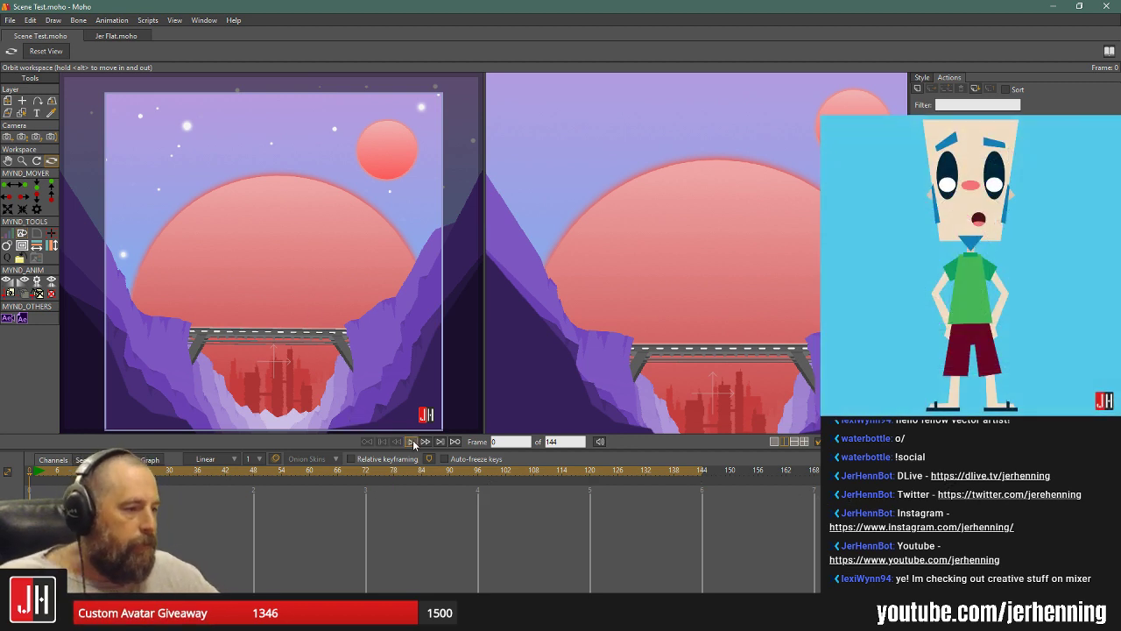
# Replay the train animation, rewind it, and scrub the timeline to frame 72 and back to frame 64.
pyautogui.click(413, 442)
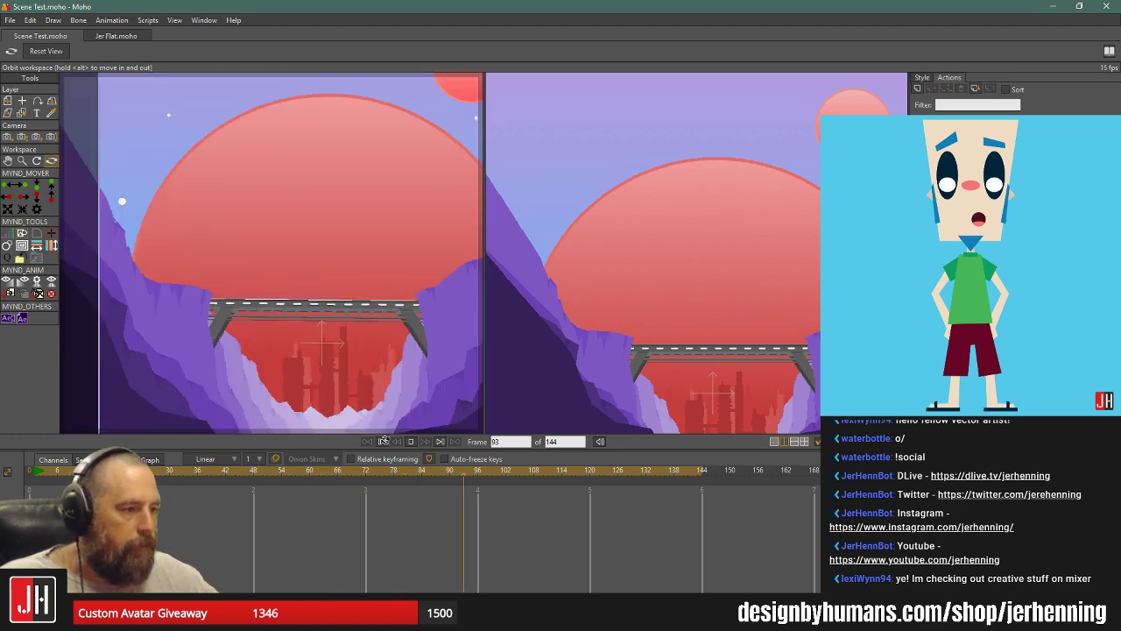
pyautogui.click(384, 440)
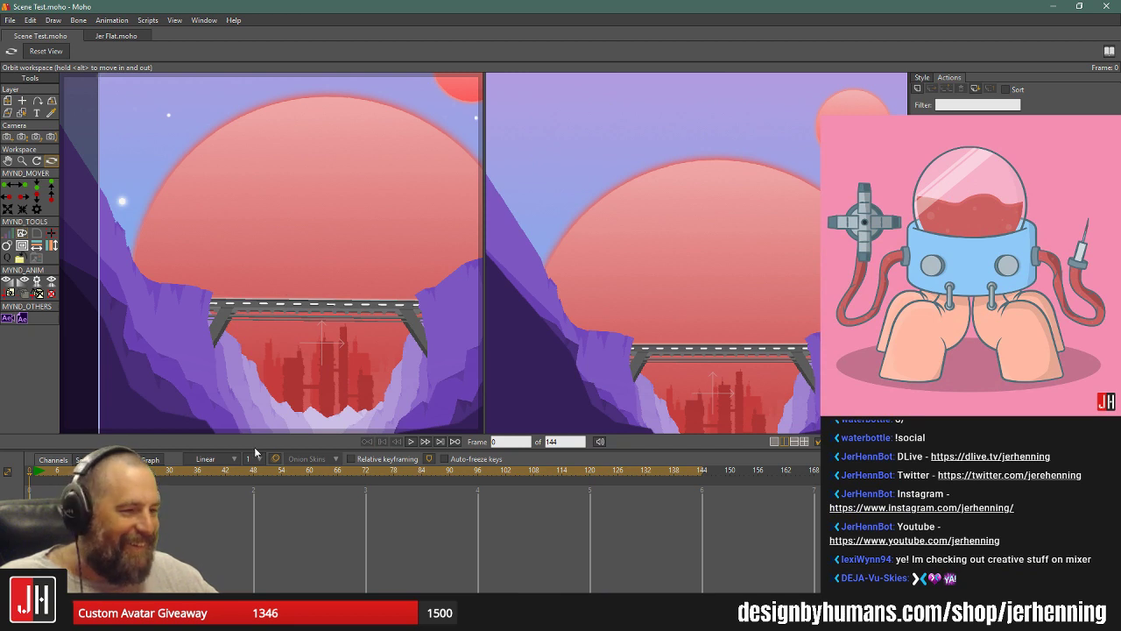
pyautogui.moveTo(252, 473); pyautogui.dragTo(366, 476)
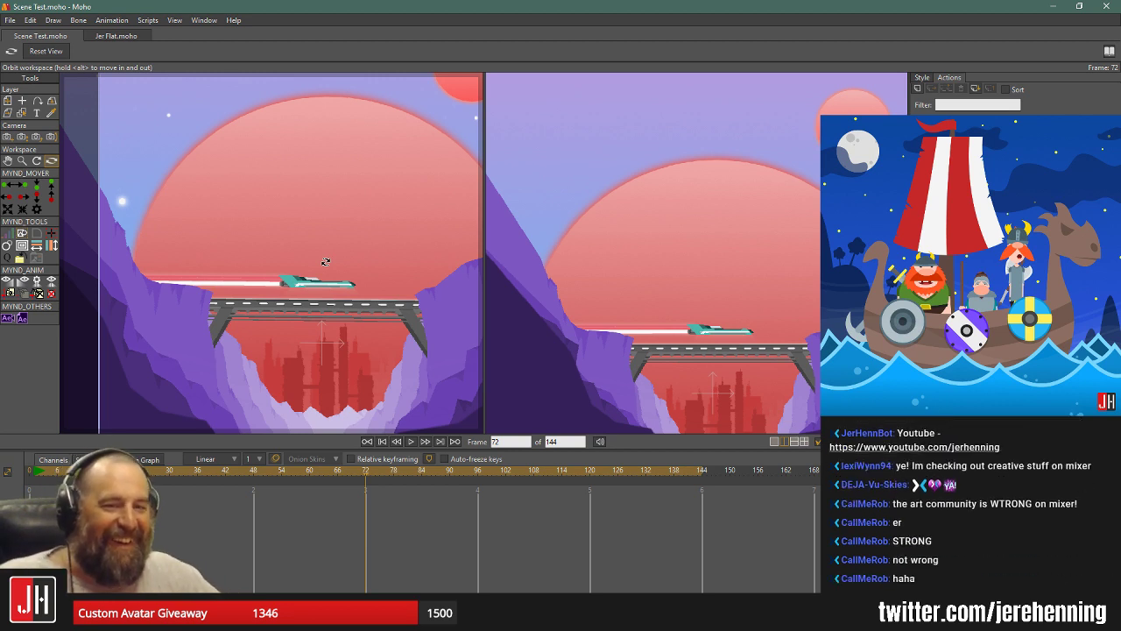
pyautogui.moveTo(346, 469); pyautogui.dragTo(331, 473)
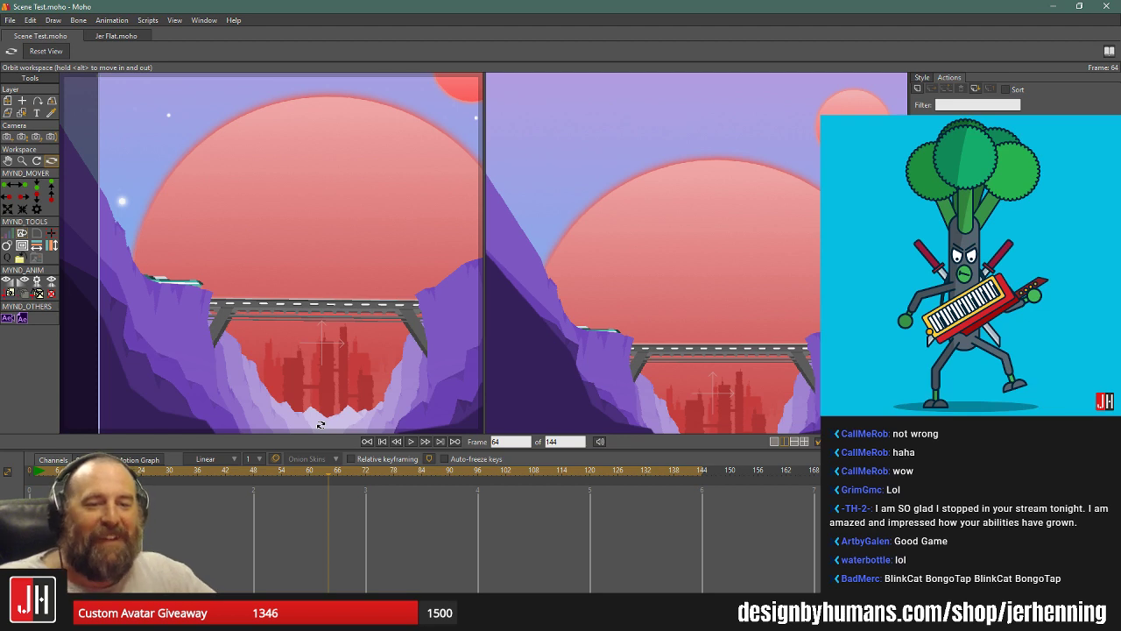
# Examine the bridge area in the first view, play the animation from frame 64 and rewind to frame 0.
pyautogui.scroll(3, 298, 333)
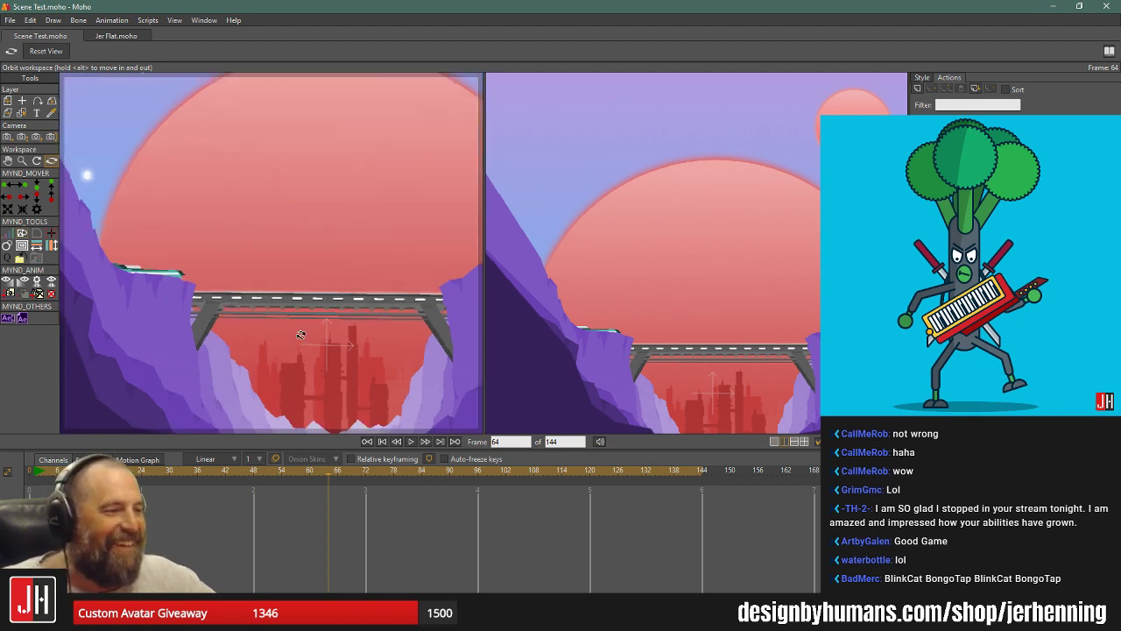
pyautogui.scroll(-6, 300, 332)
pyautogui.scroll(4, 301, 327)
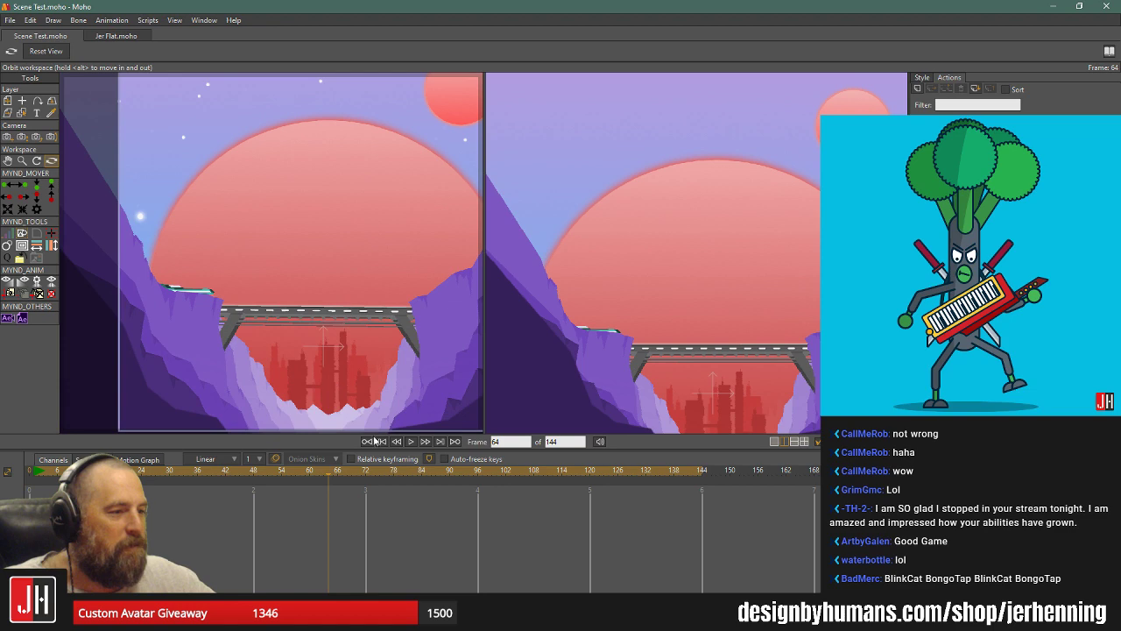
pyautogui.click(410, 442)
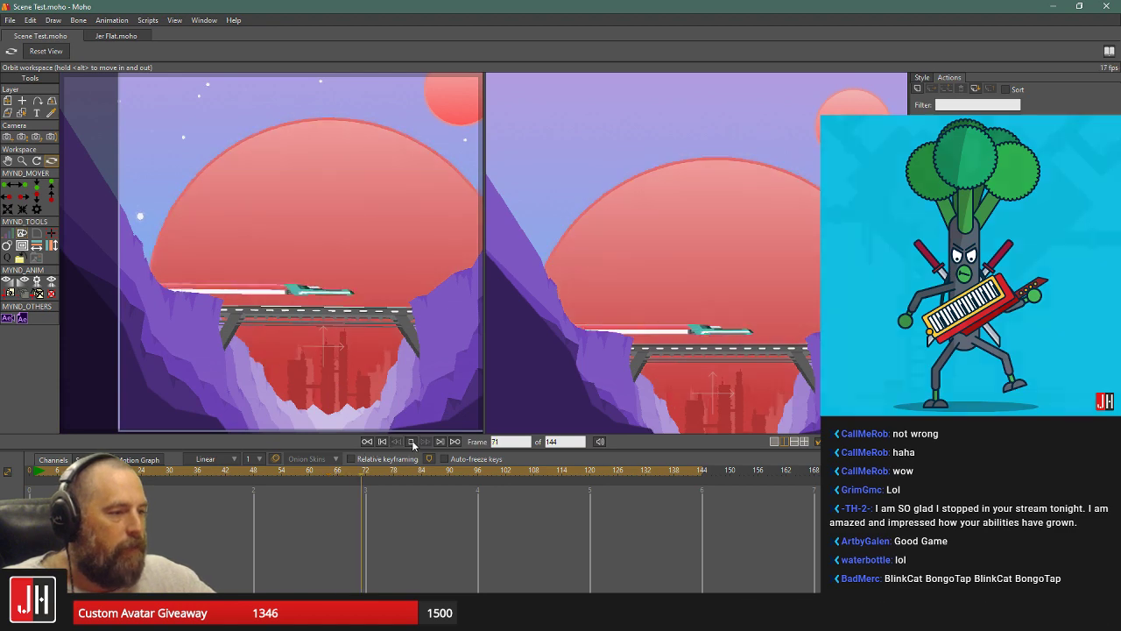
pyautogui.click(382, 442)
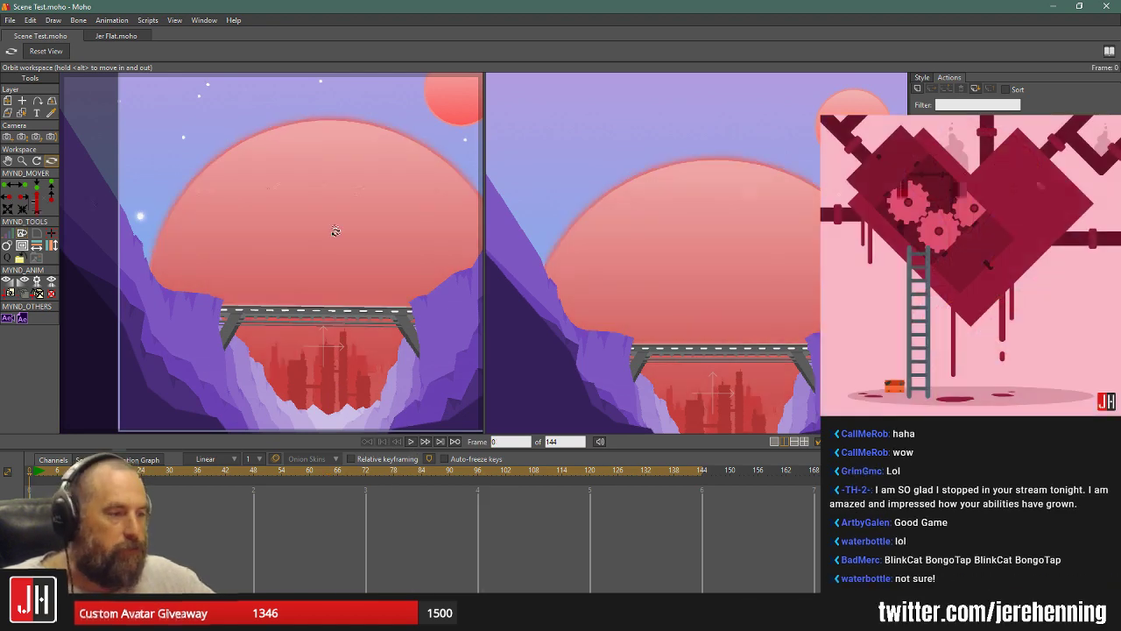
pyautogui.scroll(-2, 337, 237)
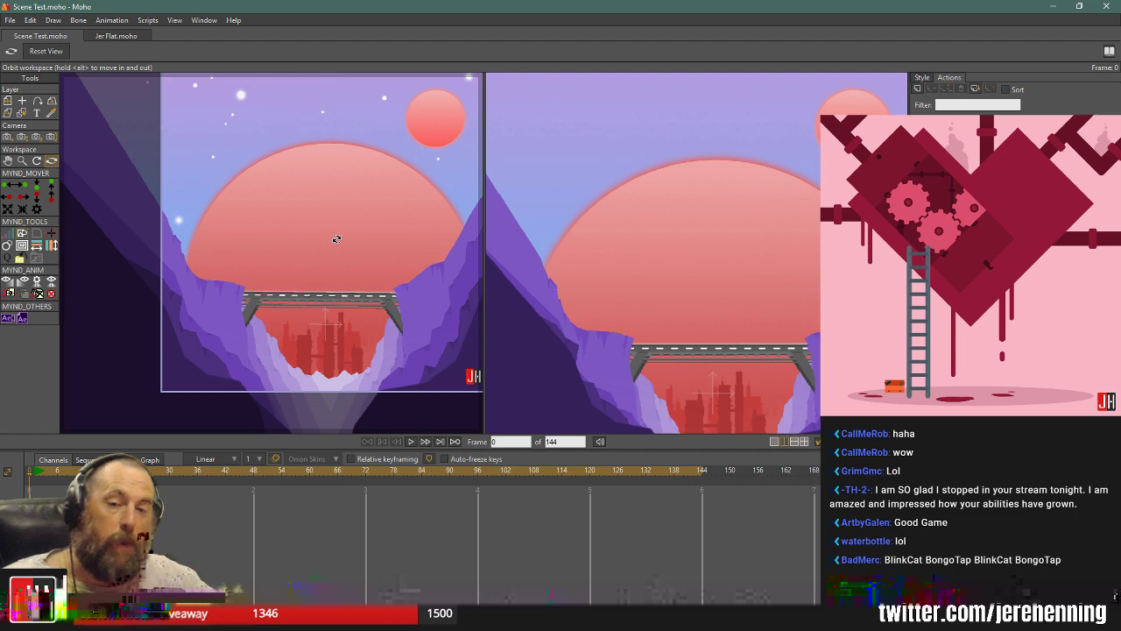
# Examine the depth spacing of the canyon, sun and bridge layers in both views at frame 0.
pyautogui.moveTo(376, 242); pyautogui.dragTo(343, 260)
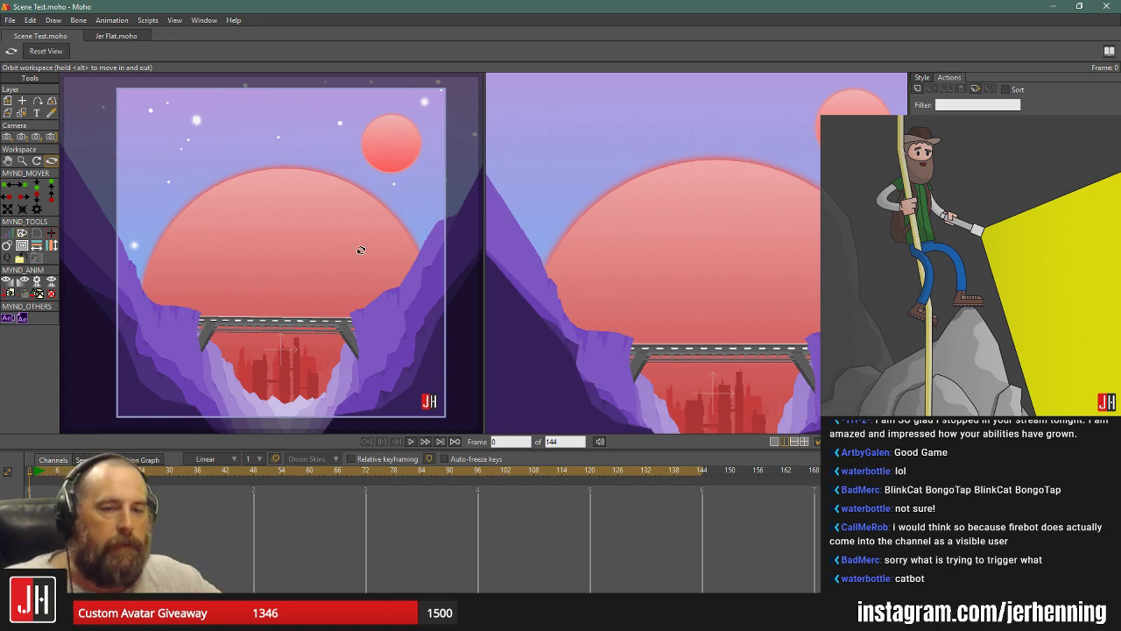
pyautogui.scroll(-4, 360, 250)
pyautogui.scroll(3, 359, 247)
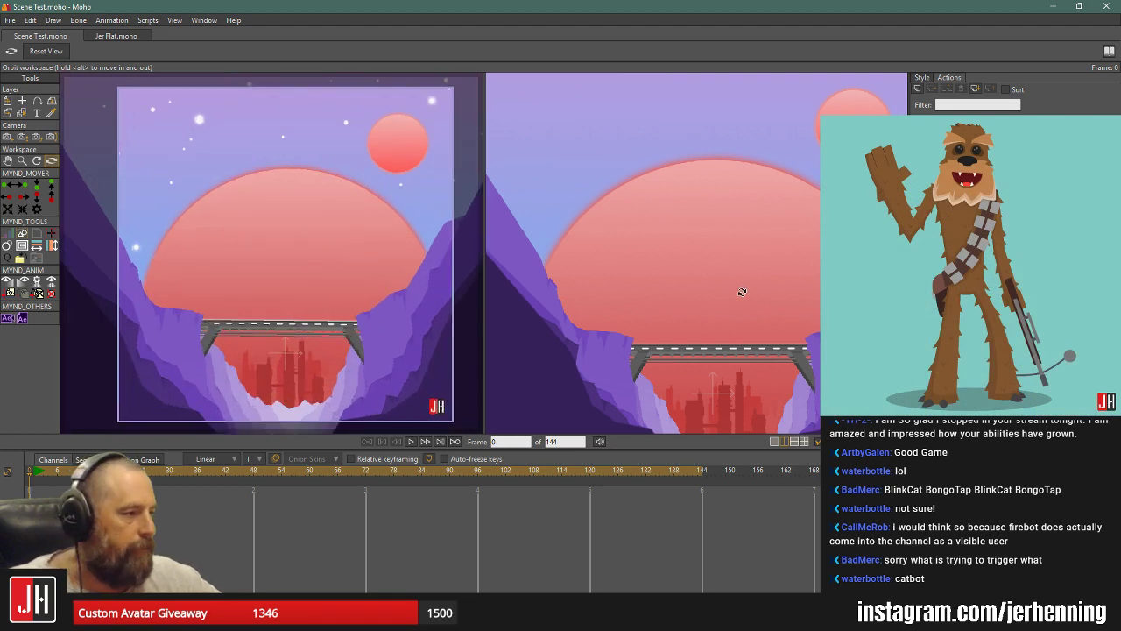
pyautogui.scroll(-4, 742, 292)
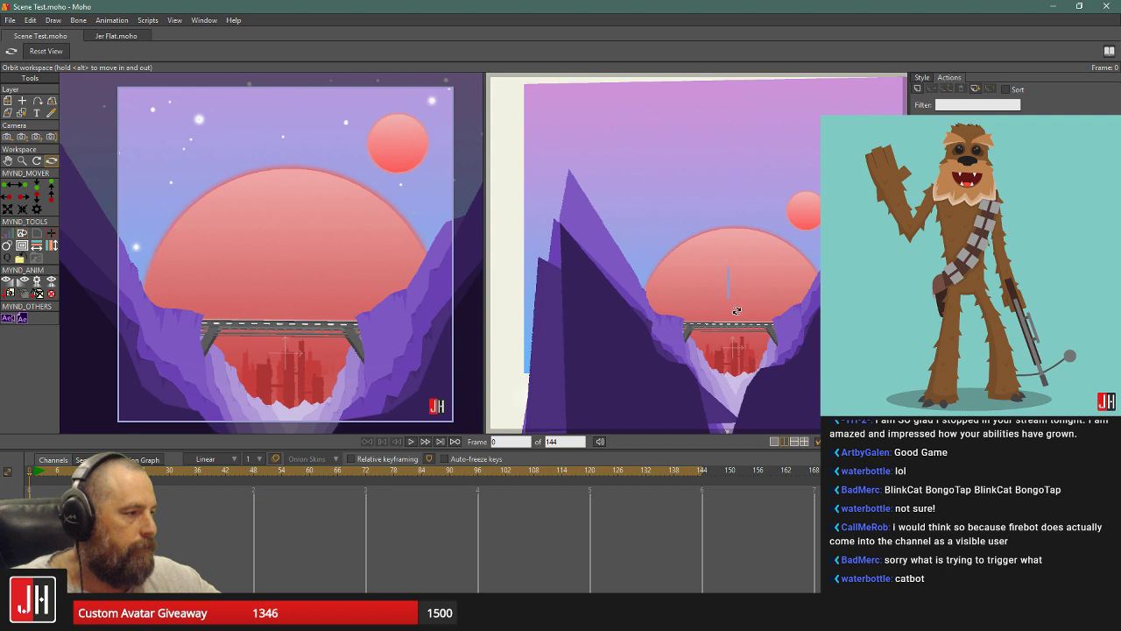
pyautogui.scroll(4, 736, 310)
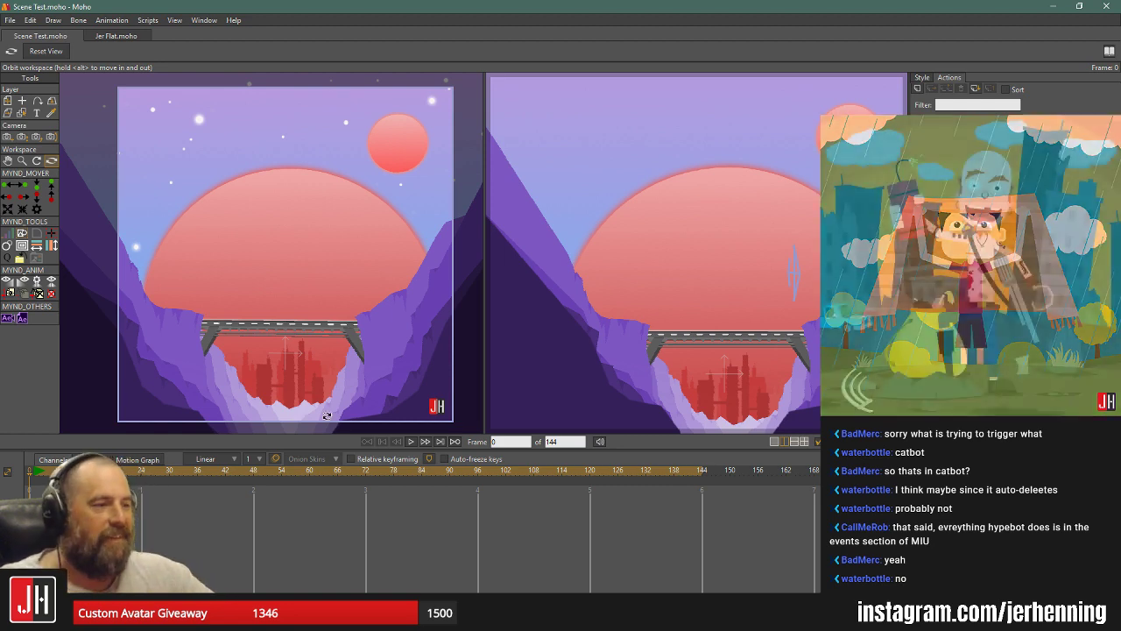
pyautogui.moveTo(633, 297); pyautogui.dragTo(711, 306)
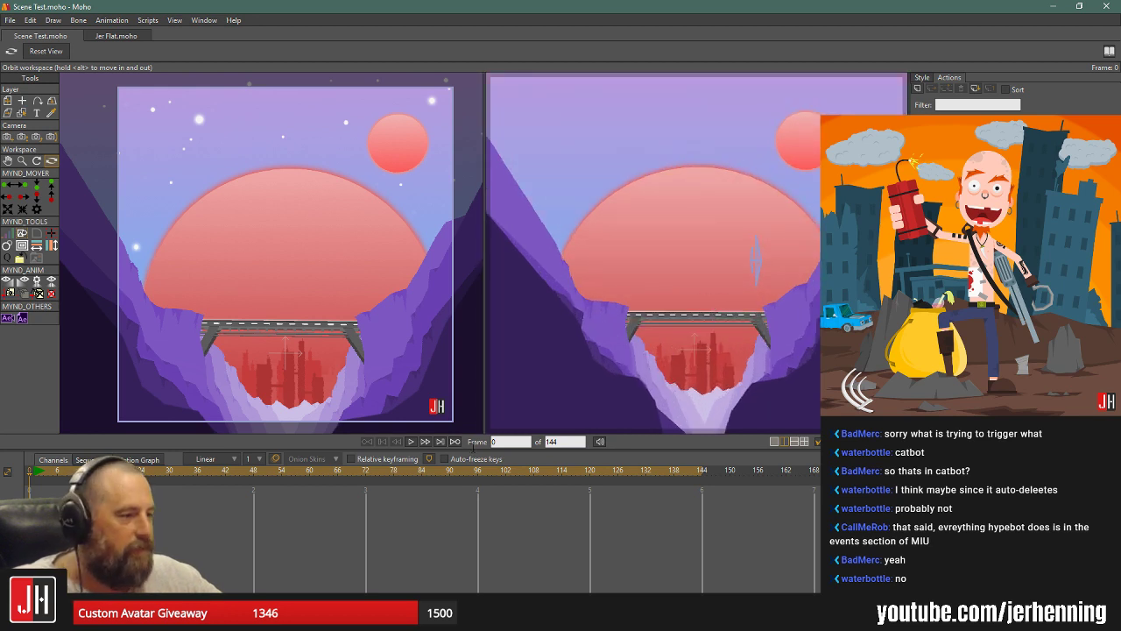
# Check the train at frame 72, return to frame 1, and set starting camera keys there and matching camera keys at frame 144.
pyautogui.moveTo(255, 469); pyautogui.dragTo(368, 495)
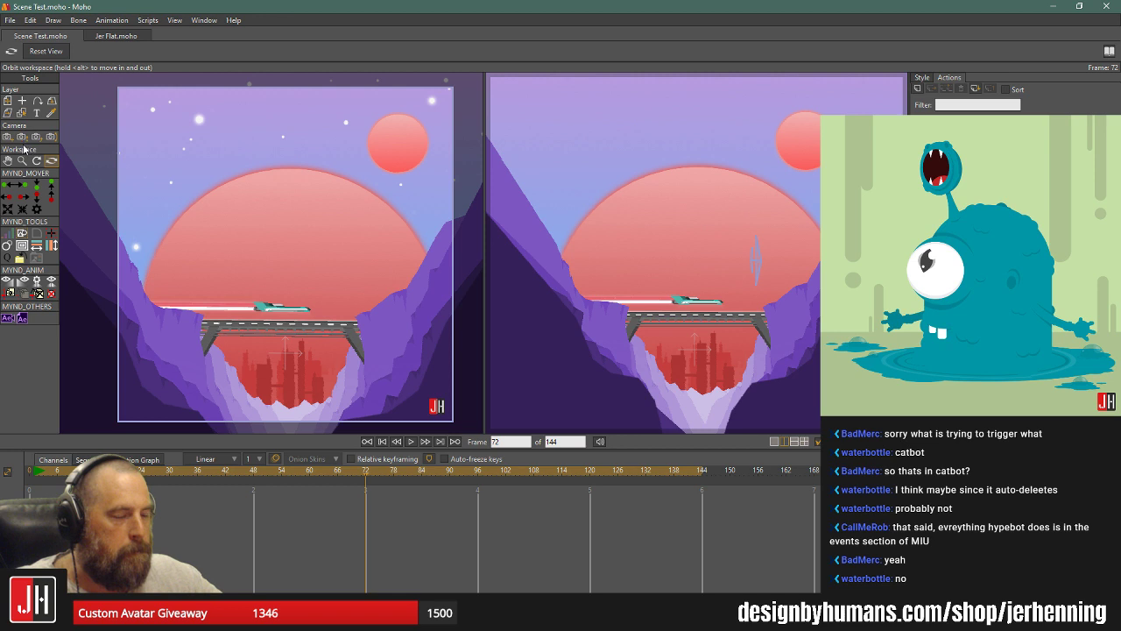
pyautogui.moveTo(60, 474); pyautogui.dragTo(36, 469)
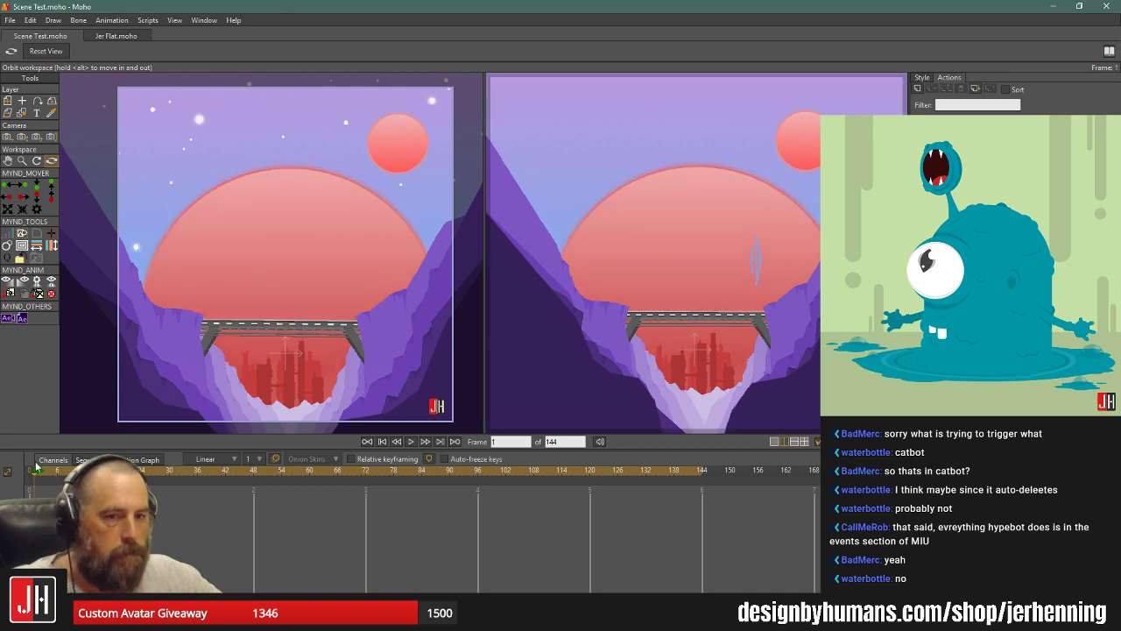
pyautogui.click(7, 137)
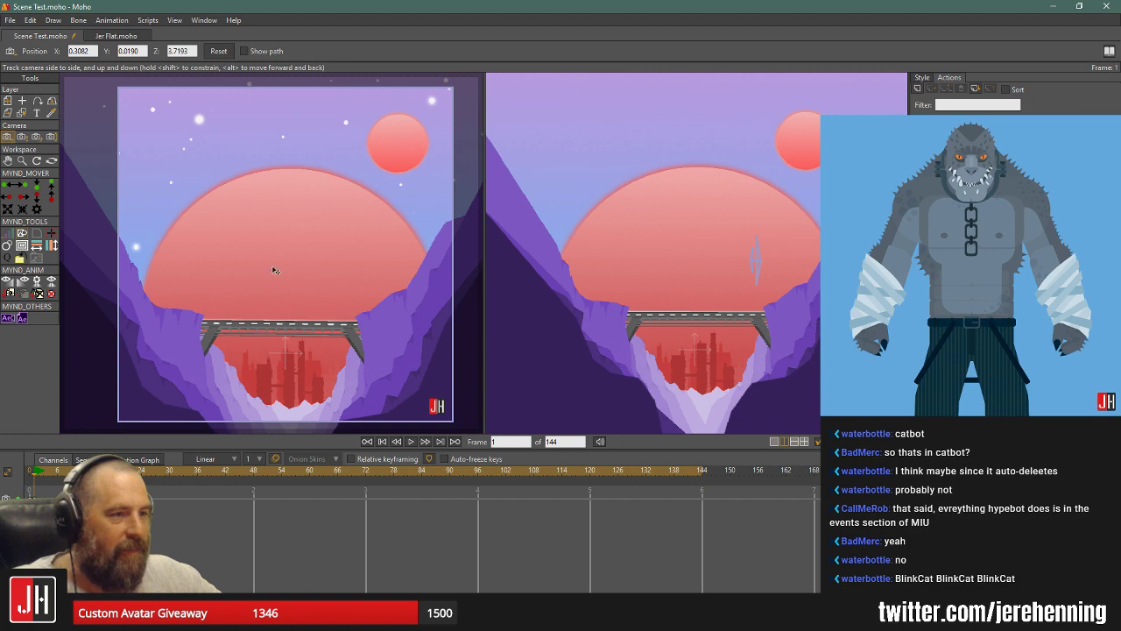
pyautogui.click(51, 138)
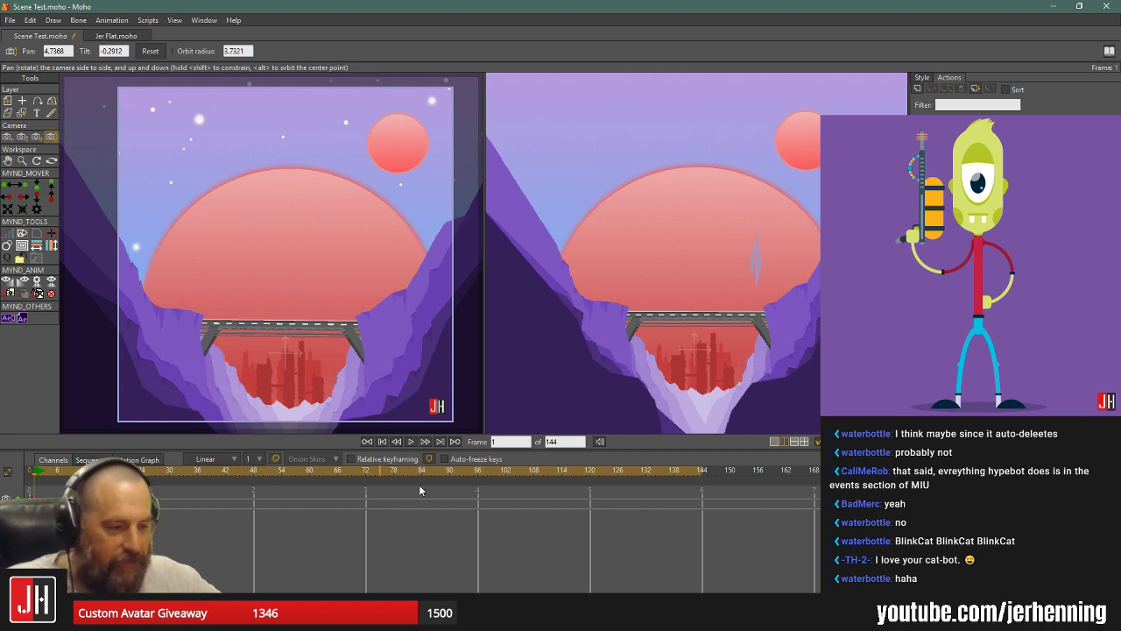
pyautogui.click(701, 472)
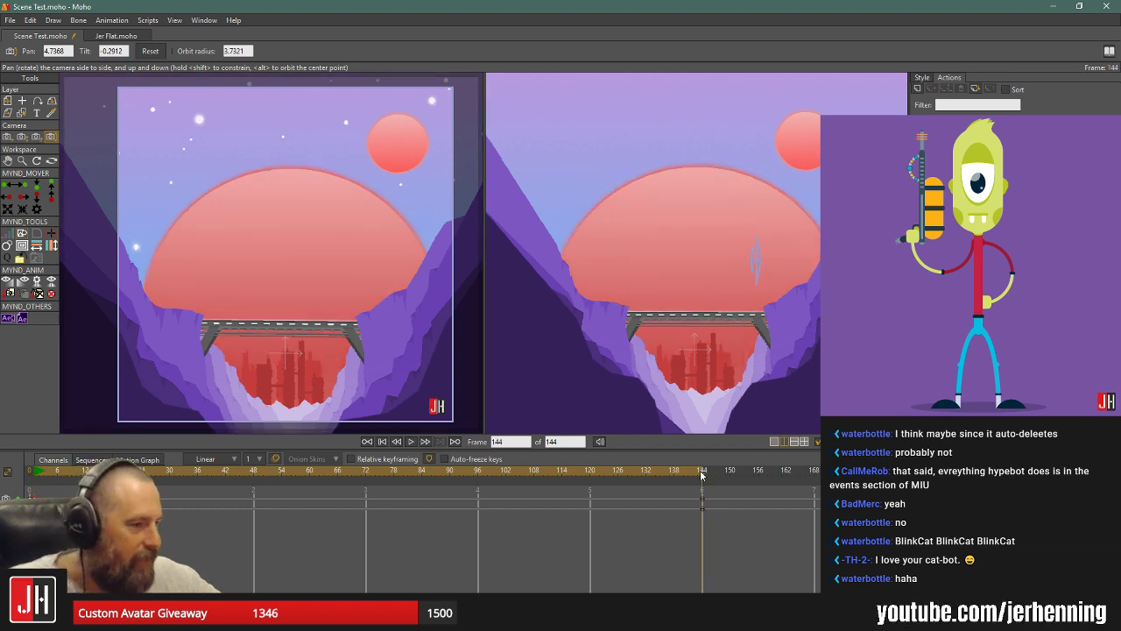
# At frame 72, track the camera forward to position X 0.2996, Y 0.0184, Z 3.6161.
pyautogui.click(366, 472)
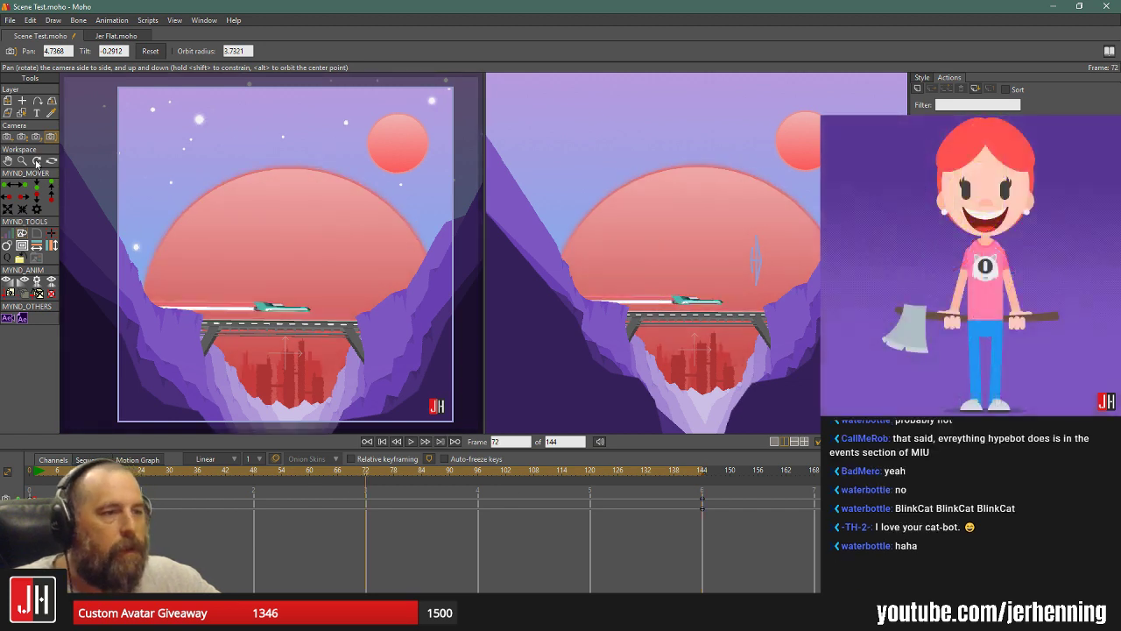
pyautogui.press('4')
pyautogui.moveTo(313, 305)
pyautogui.mouseDown()
pyautogui.moveTo(331, 406)
pyautogui.moveTo(321, 284)
pyautogui.moveTo(324, 337)
pyautogui.moveTo(325, 320)
pyautogui.mouseUp()
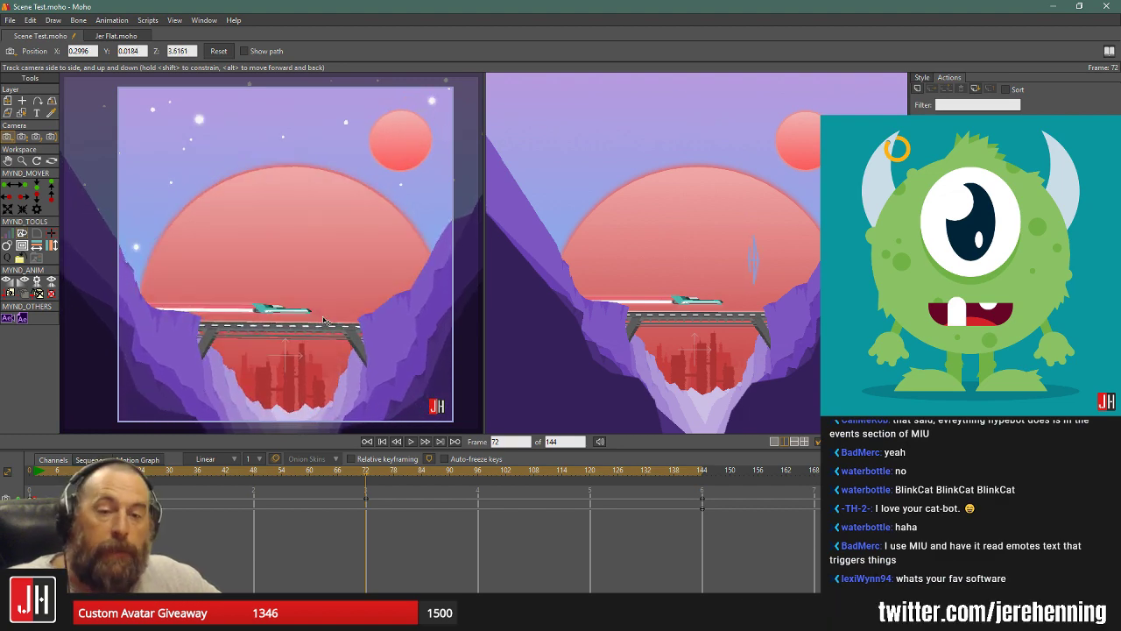
# Look at the Alita illustration in Affinity Designer and return to the Moho scene.
pyautogui.hotkey('alt', 'Tab')
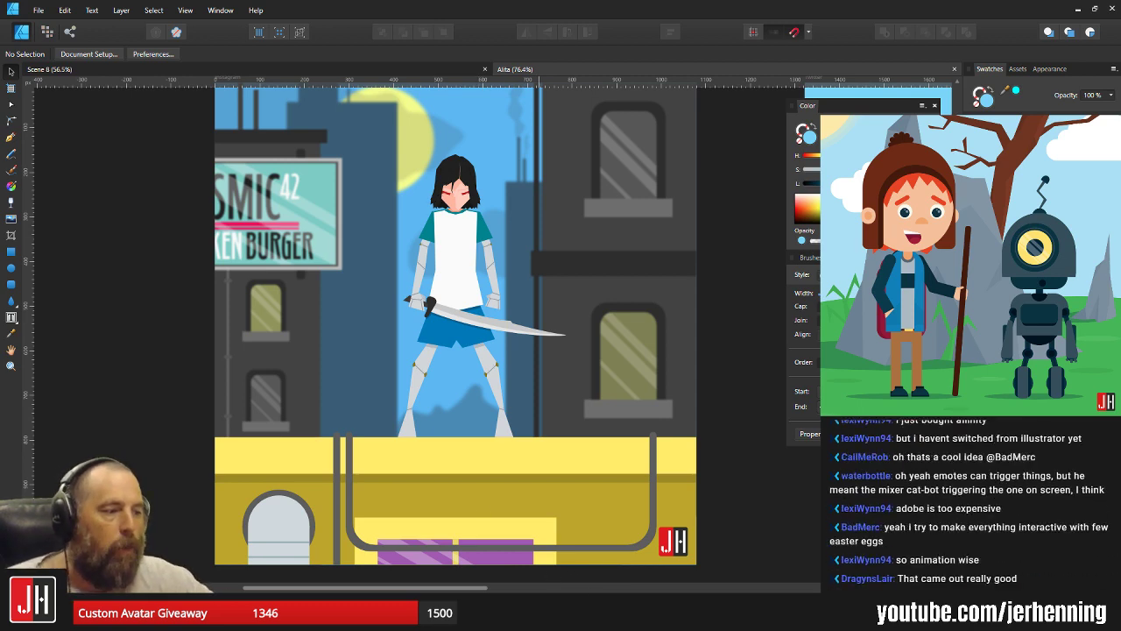
pyautogui.hotkey('alt', 'Tab')
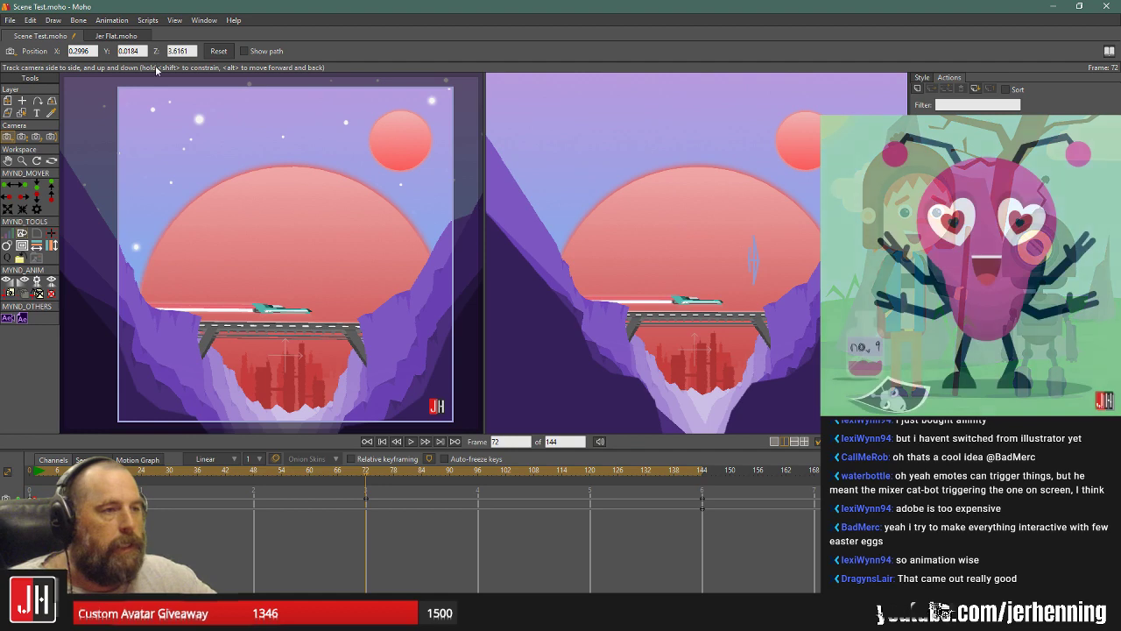
# Play the face animation in the Jer Flat document, rewind it, and go back to the Scene Test document.
pyautogui.click(116, 36)
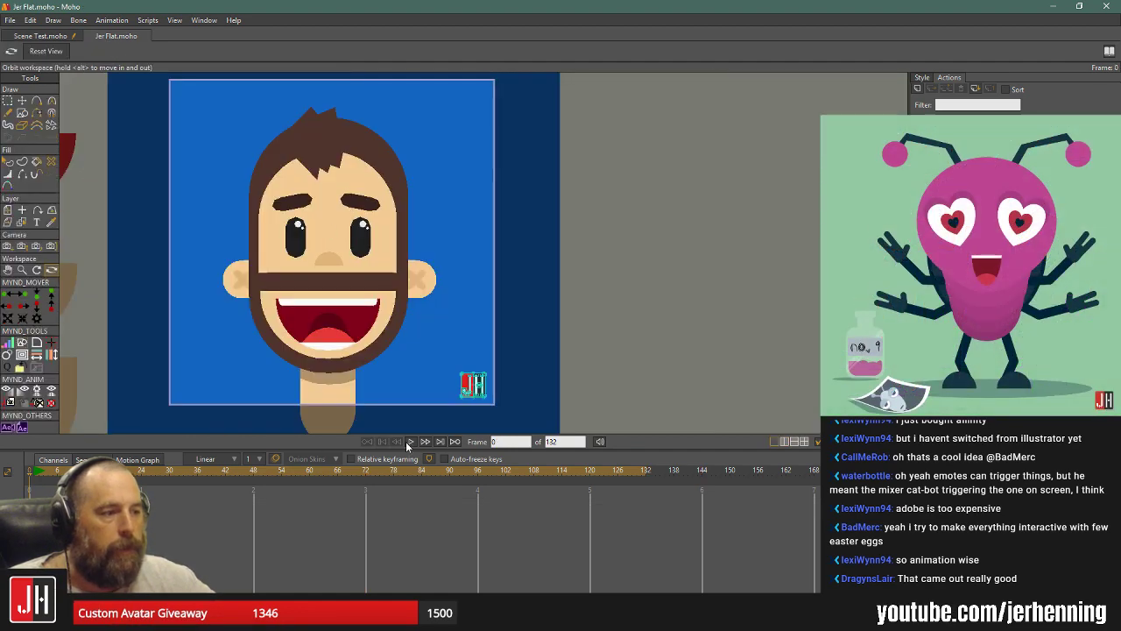
pyautogui.click(409, 443)
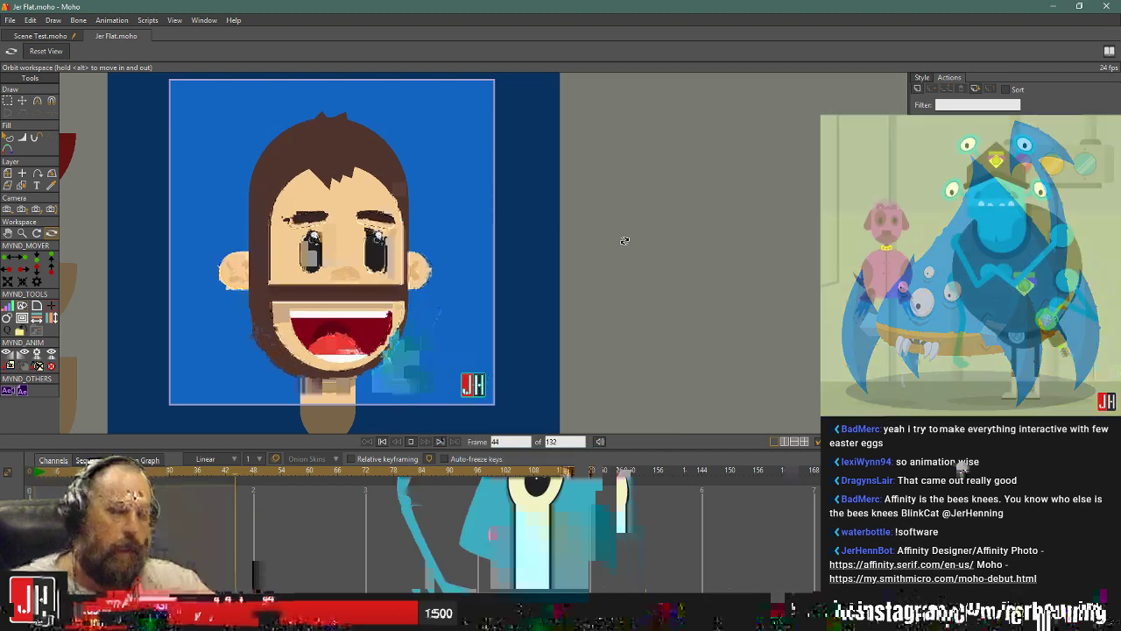
pyautogui.click(381, 441)
pyautogui.click(44, 40)
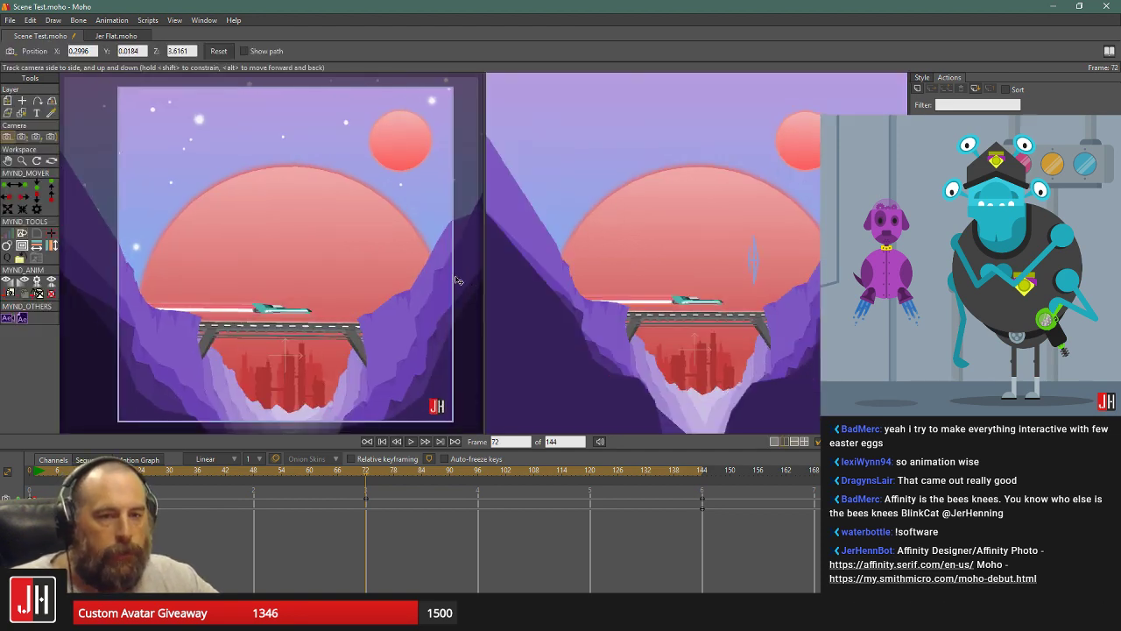
# Orbit the workspace in the second view to examine how the canyon layers are spaced in depth, and reset that view.
pyautogui.scroll(3, 639, 295)
pyautogui.scroll(-5, 641, 299)
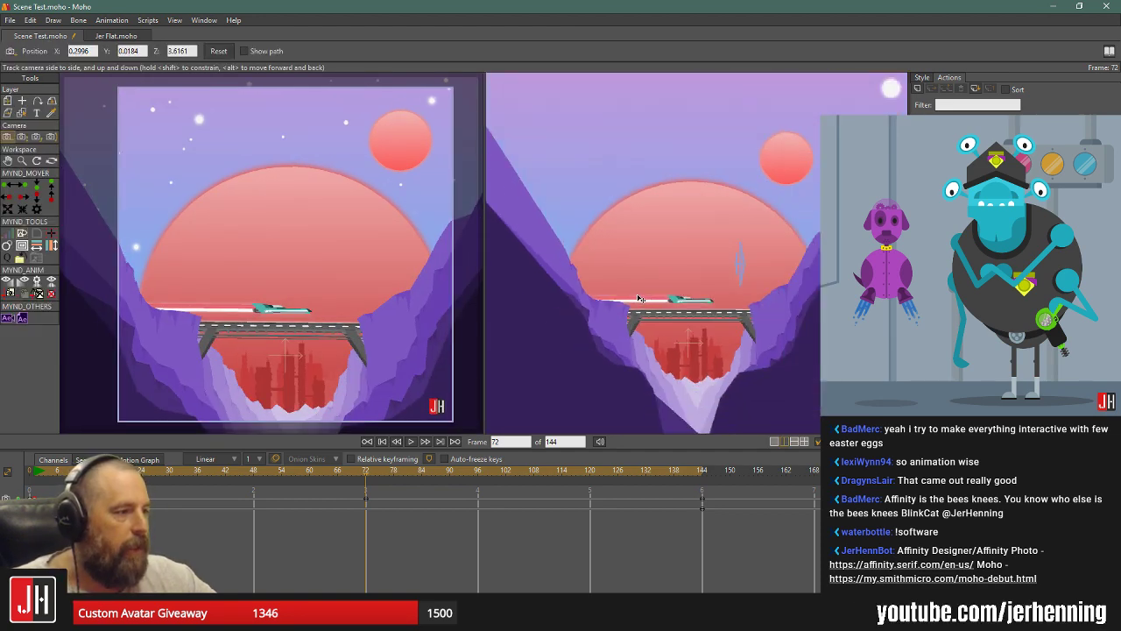
pyautogui.scroll(2, 649, 300)
pyautogui.click(52, 161)
pyautogui.scroll(3, 707, 350)
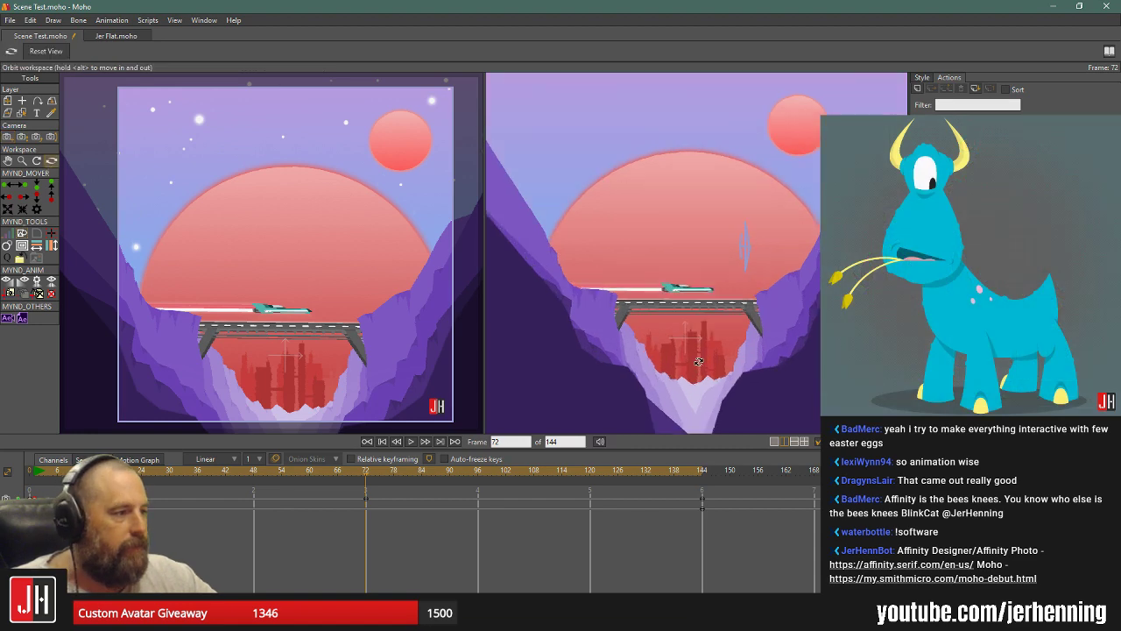
pyautogui.scroll(-5, 701, 350)
pyautogui.moveTo(668, 350); pyautogui.dragTo(763, 311)
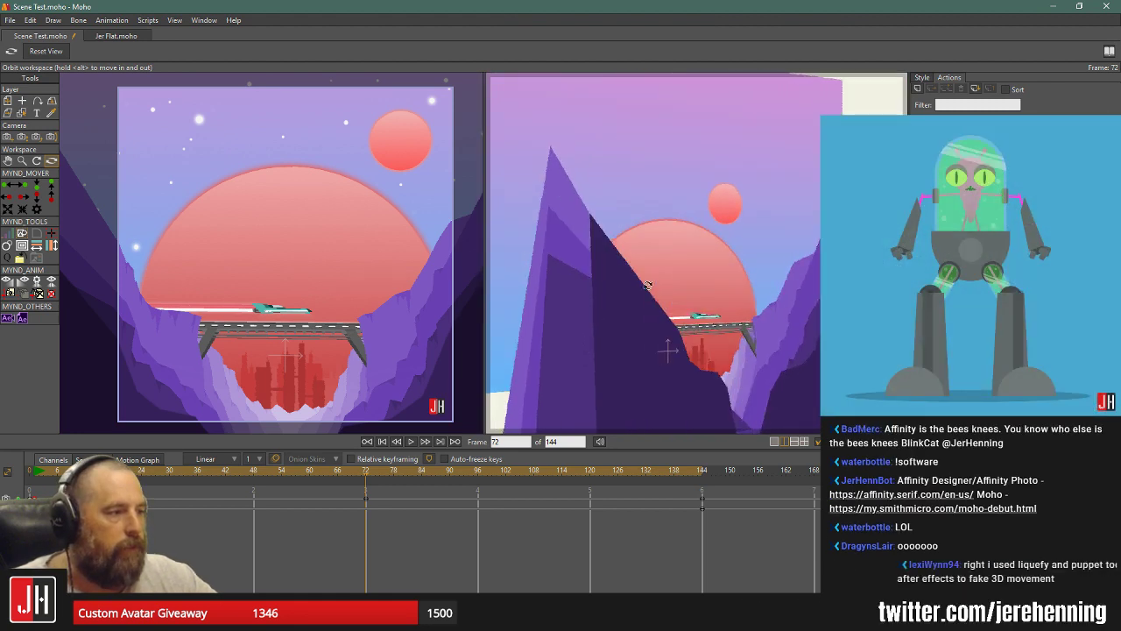
pyautogui.click(45, 52)
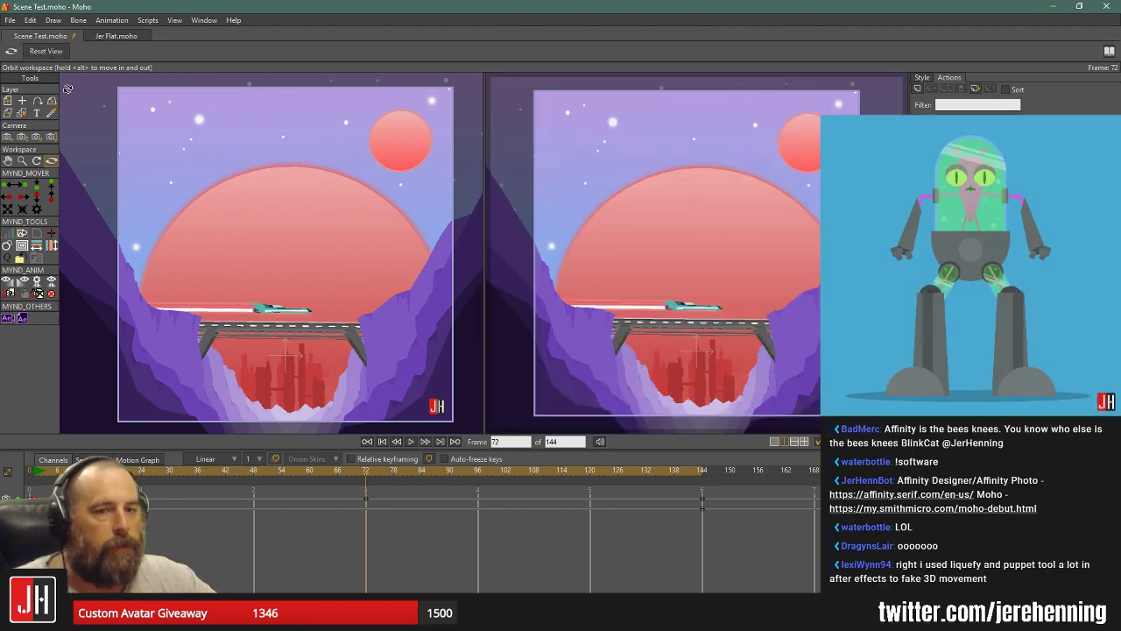
# Try rotating the camera in pan and tilt at frame 72, and undo both rotations.
pyautogui.click(52, 137)
pyautogui.moveTo(665, 284); pyautogui.dragTo(681, 268)
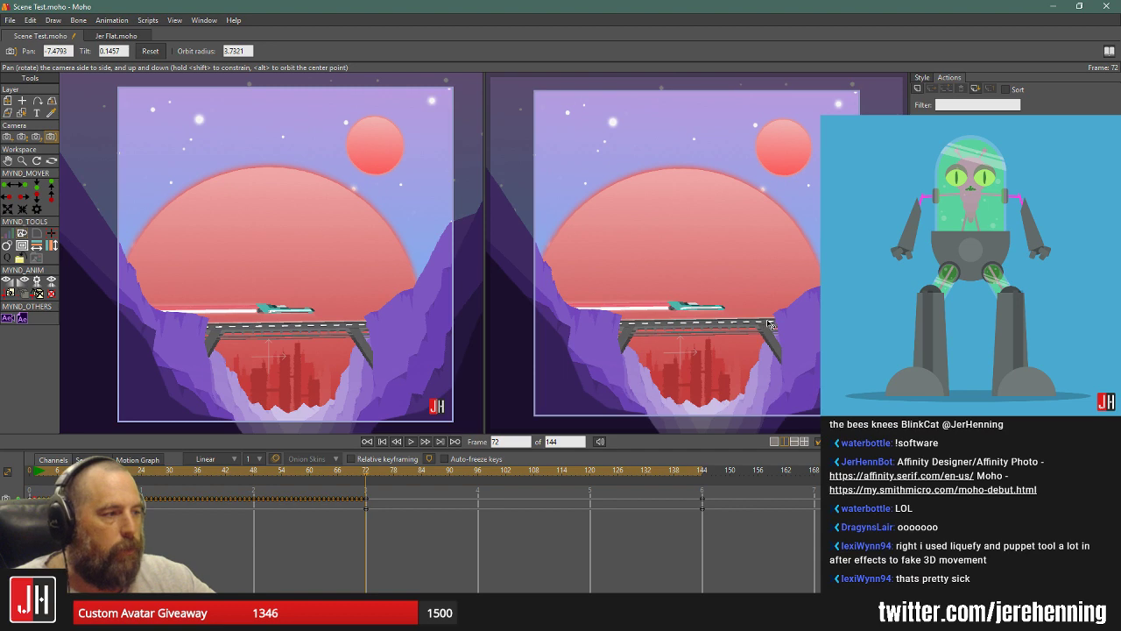
pyautogui.moveTo(768, 324)
pyautogui.mouseDown()
pyautogui.moveTo(726, 327)
pyautogui.moveTo(780, 292)
pyautogui.moveTo(711, 281)
pyautogui.moveTo(762, 340)
pyautogui.moveTo(788, 299)
pyautogui.moveTo(778, 336)
pyautogui.mouseUp()
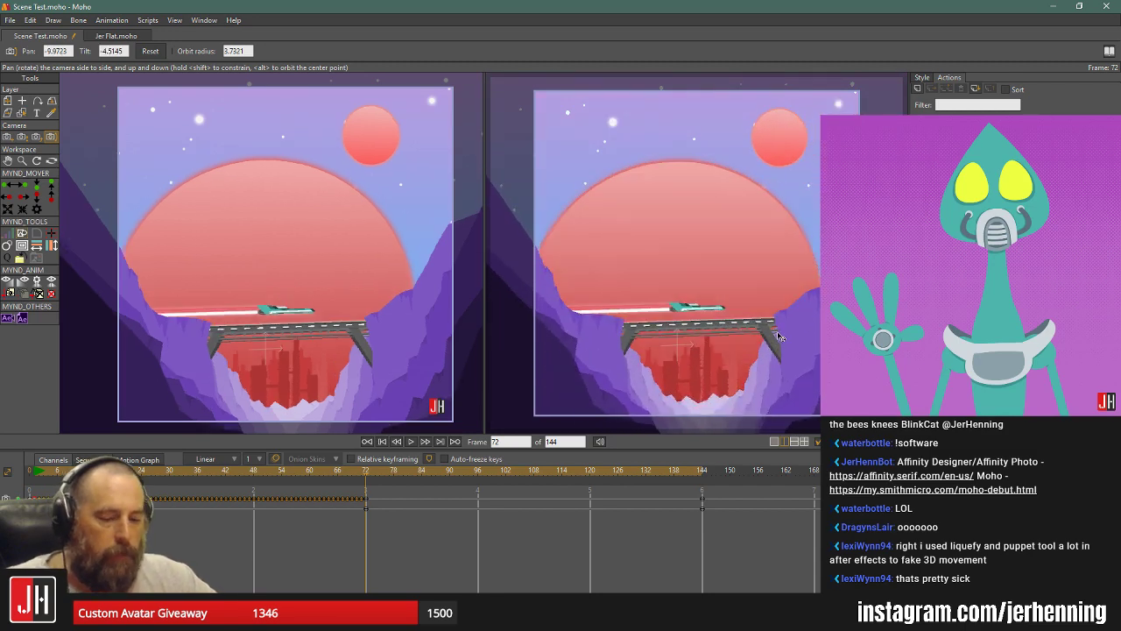
pyautogui.hotkey('ctrl', 'z')
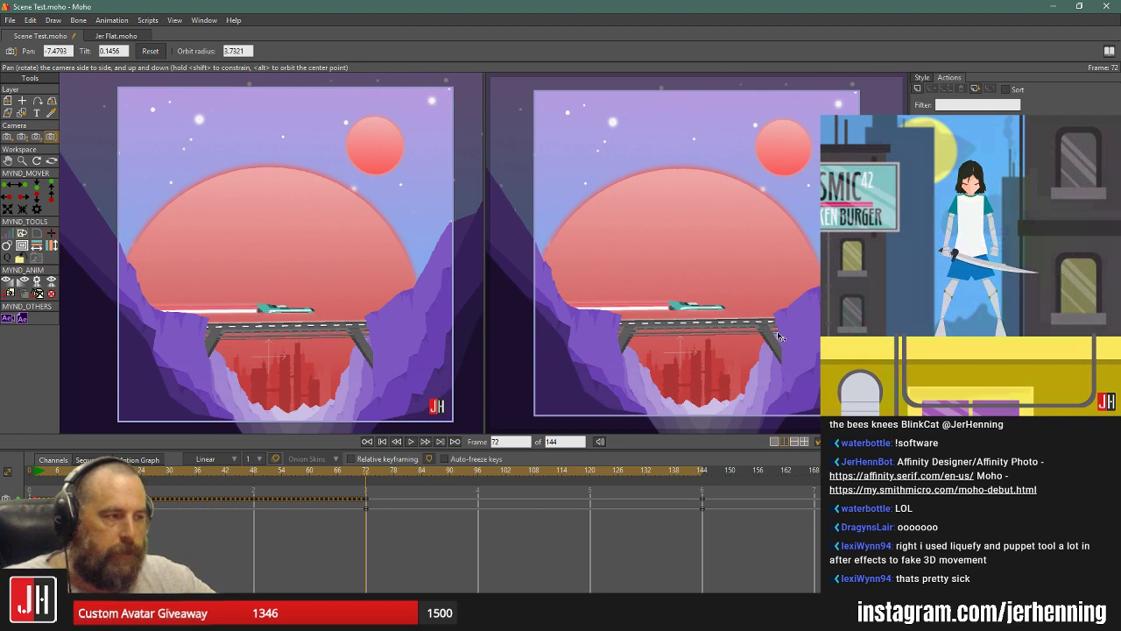
pyautogui.hotkey('ctrl', 'z')
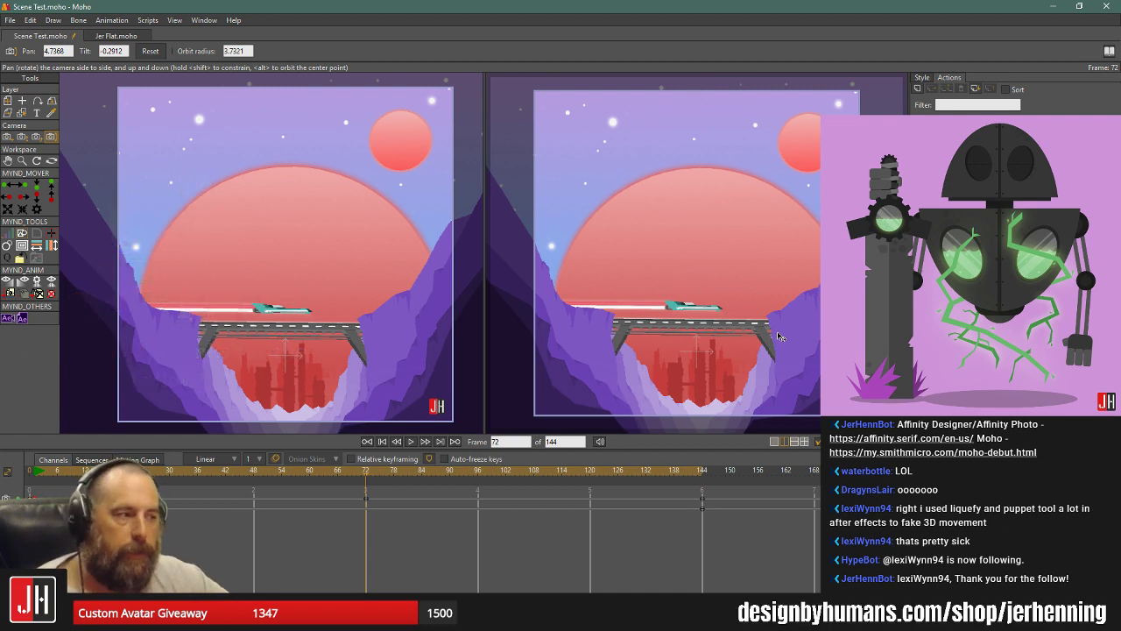
# Open Daily 4.moho from the Daily folder, play its rigged eyeball animation, and close the document.
pyautogui.click(12, 20)
pyautogui.click(36, 39)
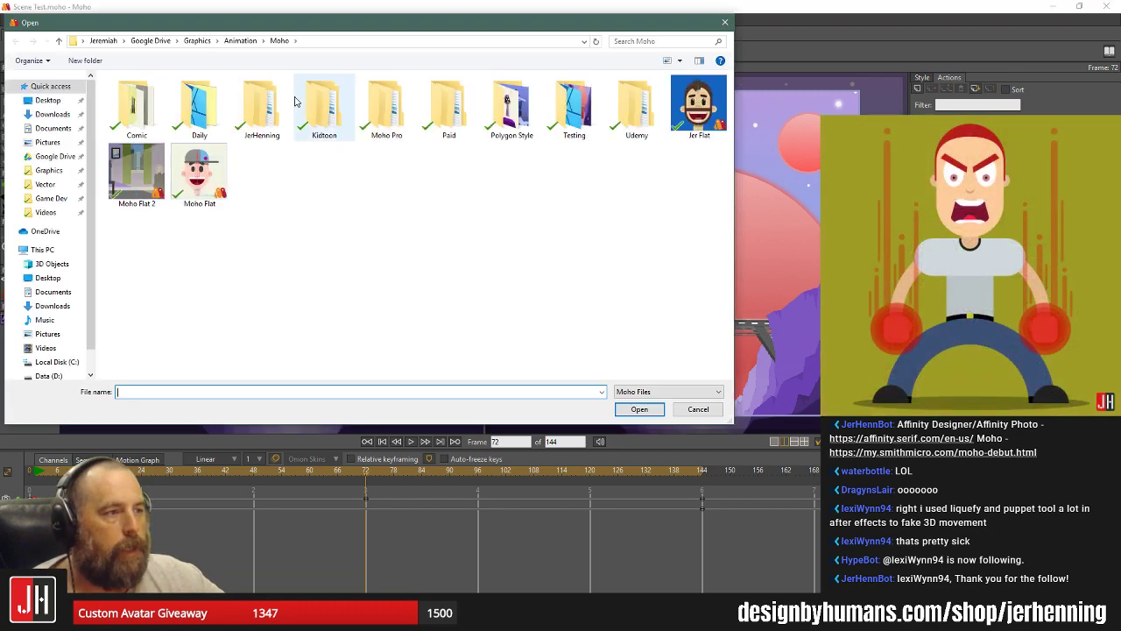
pyautogui.doubleClick(199, 105)
pyautogui.doubleClick(337, 115)
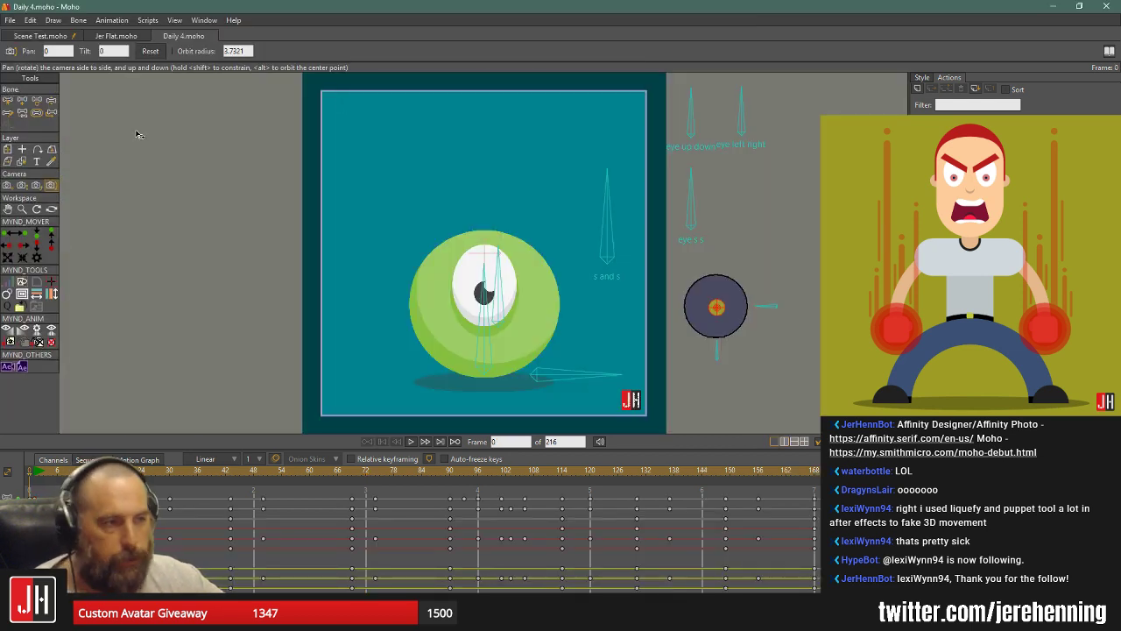
pyautogui.click(411, 441)
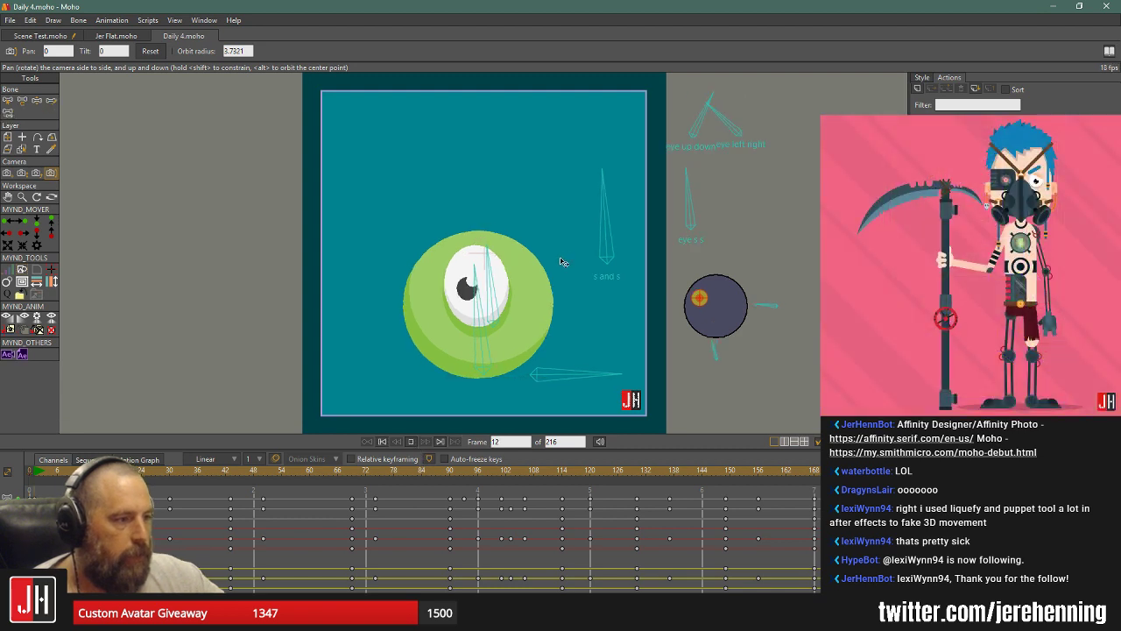
pyautogui.moveTo(561, 258); pyautogui.dragTo(390, 263)
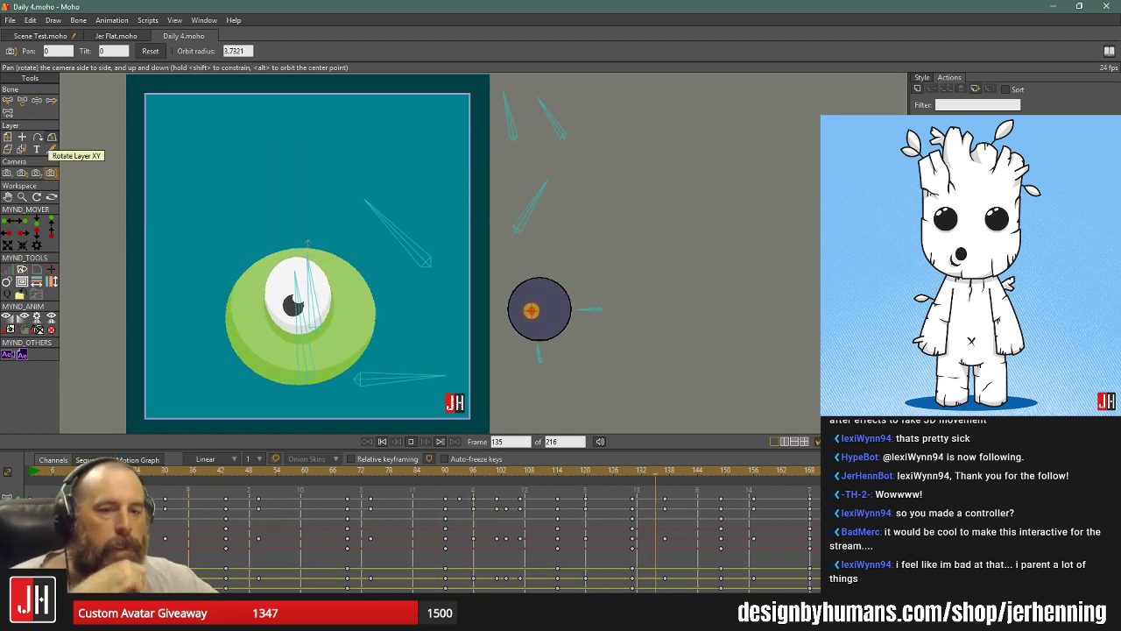
pyautogui.click(158, 36)
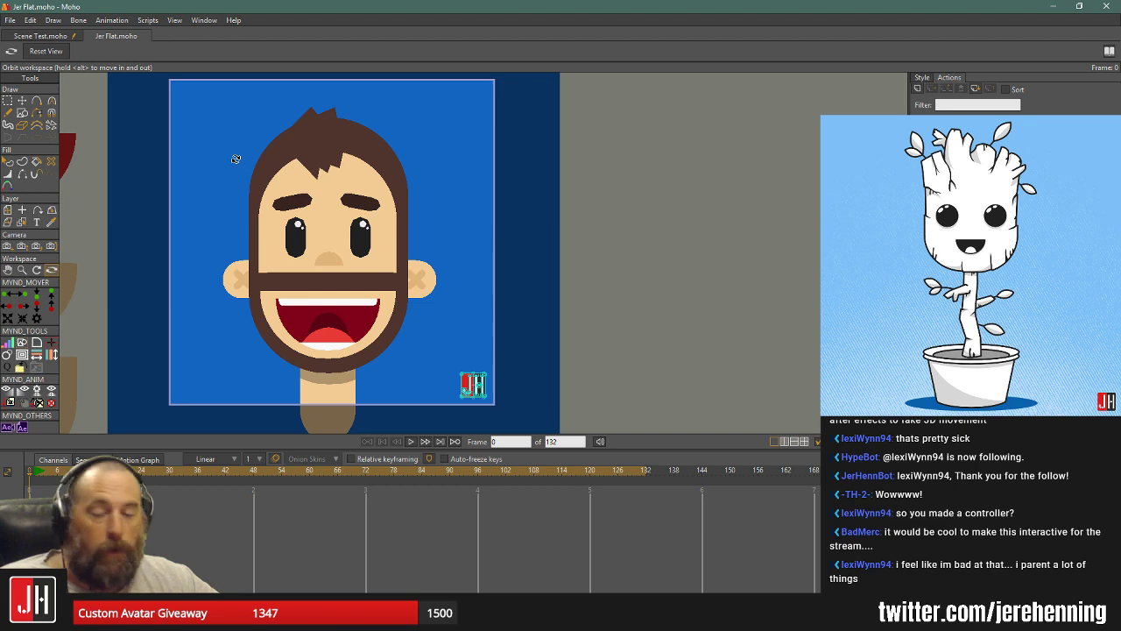
pyautogui.scroll(-3, 325, 226)
pyautogui.scroll(2, 315, 224)
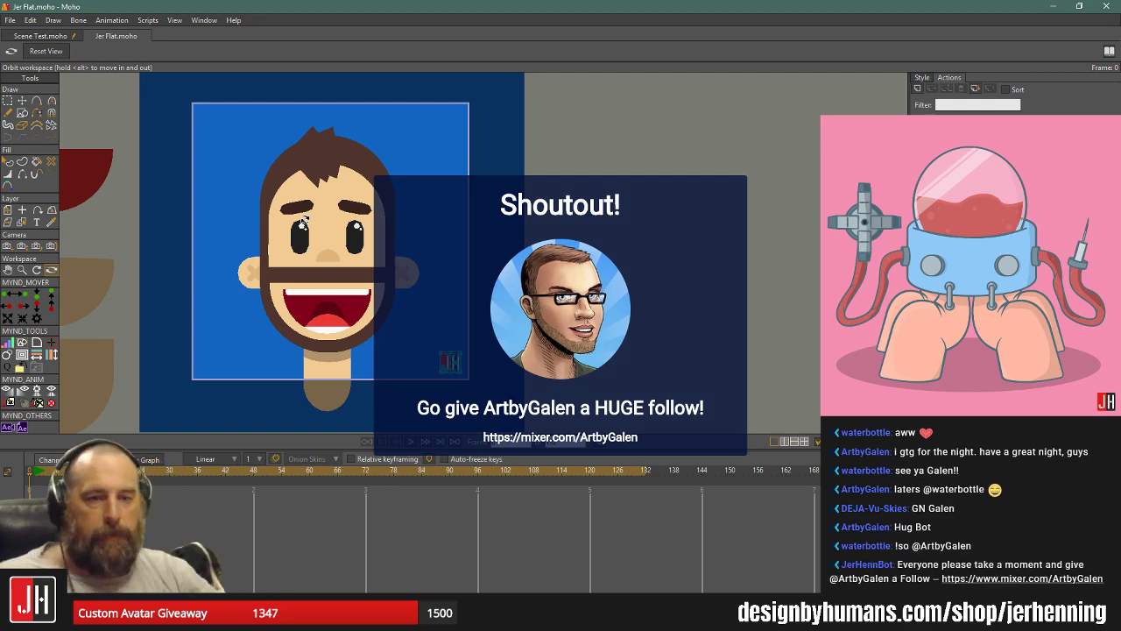
pyautogui.scroll(-5, 414, 197)
pyautogui.scroll(4, 396, 268)
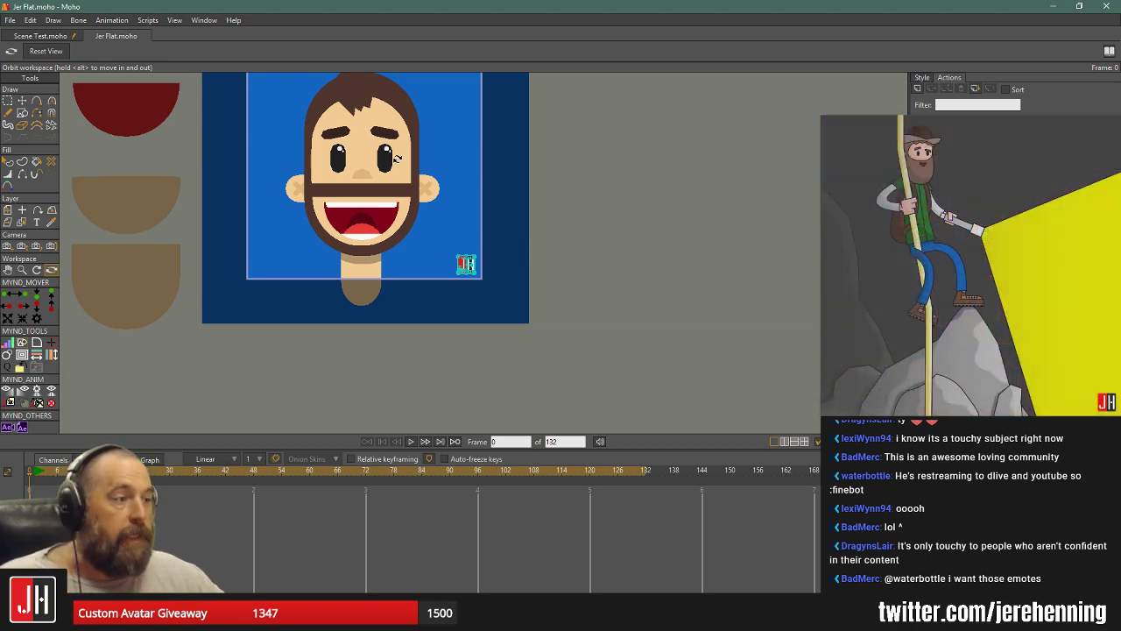
pyautogui.scroll(3, 391, 124)
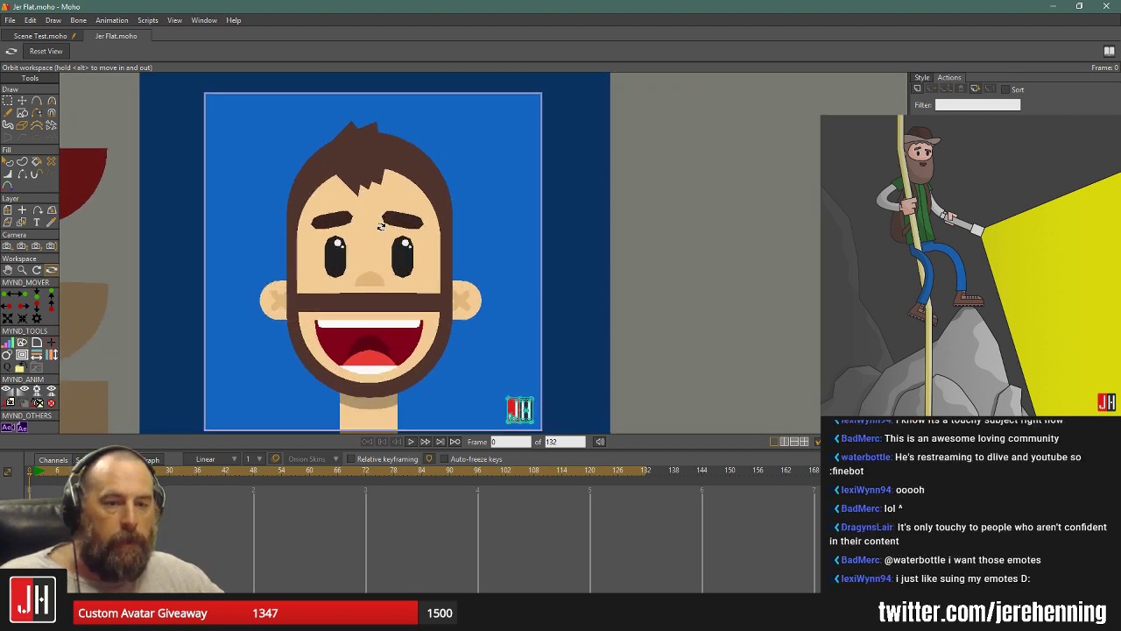
pyautogui.scroll(-3, 382, 228)
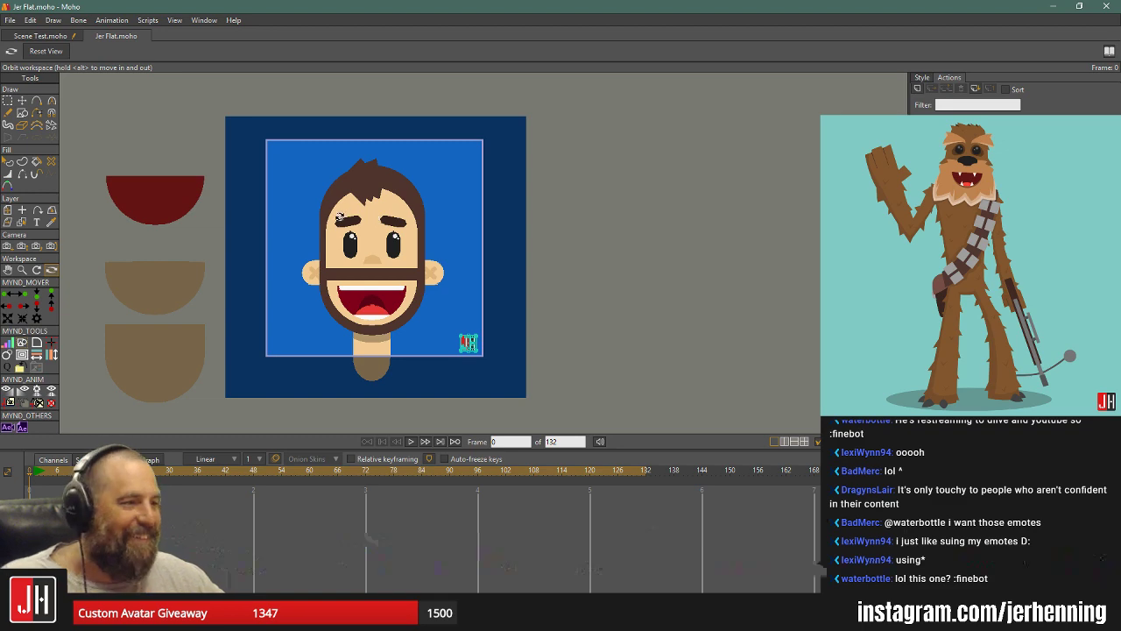
# Go back to the Scene Test document and examine the train, bridge and canyon framing at frame 72.
pyautogui.click(42, 36)
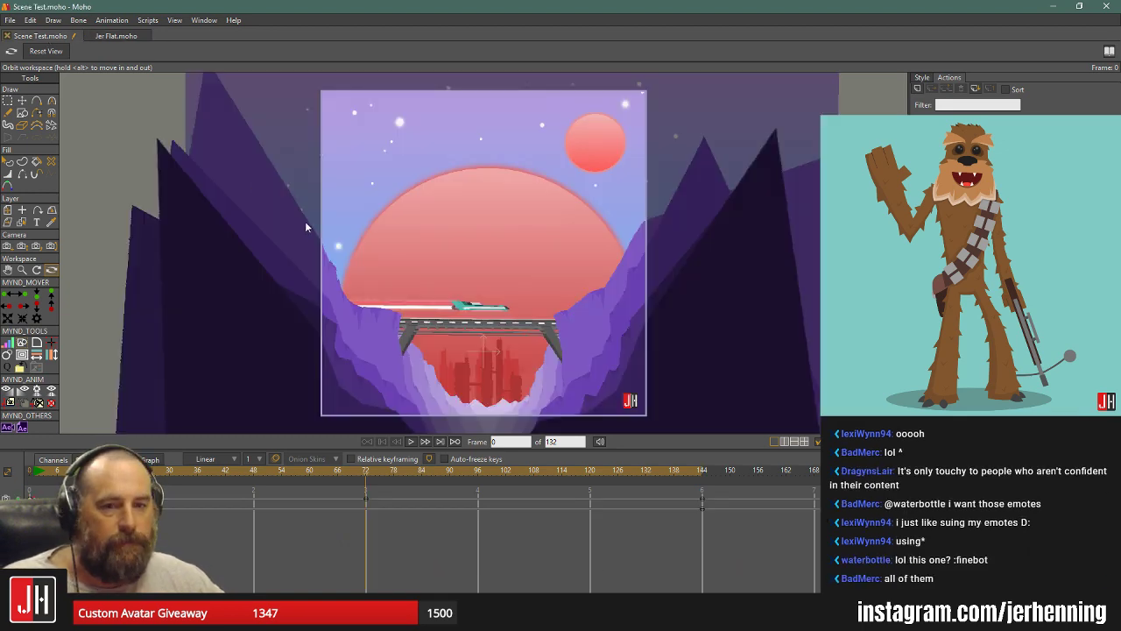
pyautogui.scroll(-4, 339, 279)
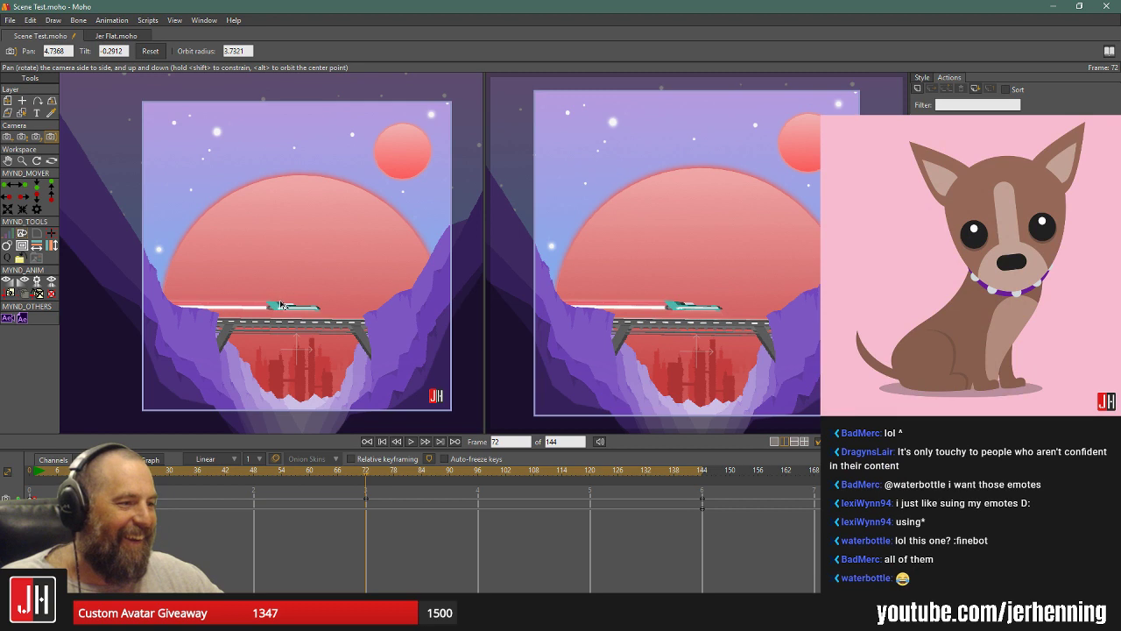
pyautogui.scroll(3, 281, 304)
pyautogui.moveTo(287, 294); pyautogui.dragTo(286, 236)
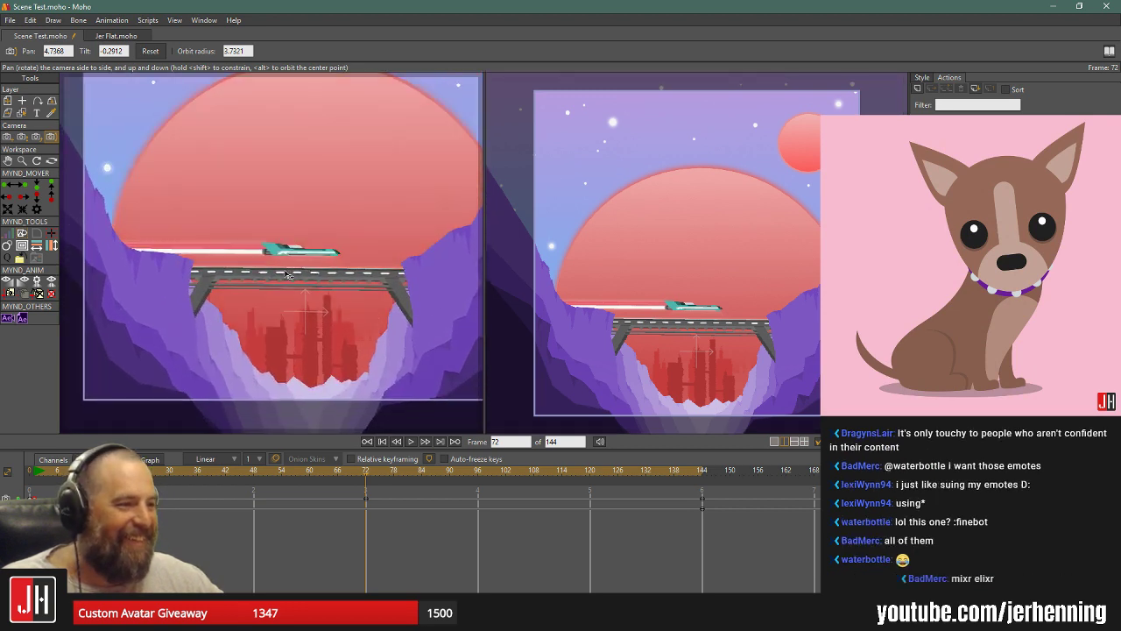
pyautogui.scroll(1, 295, 308)
pyautogui.scroll(-3, 298, 300)
pyautogui.scroll(-1, 298, 298)
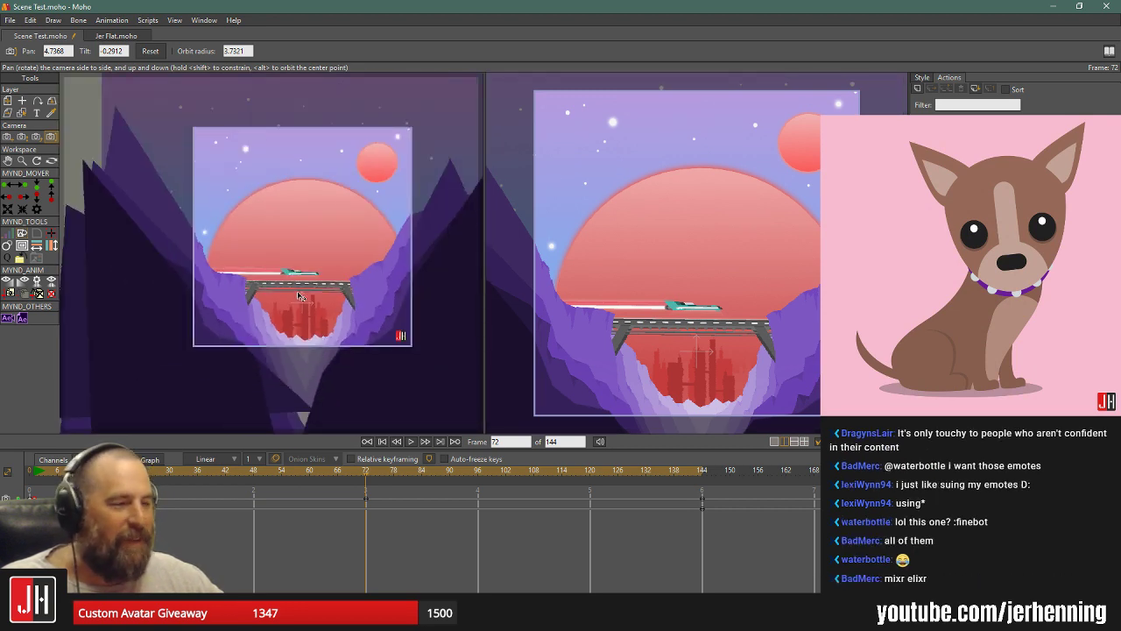
pyautogui.scroll(1, 299, 294)
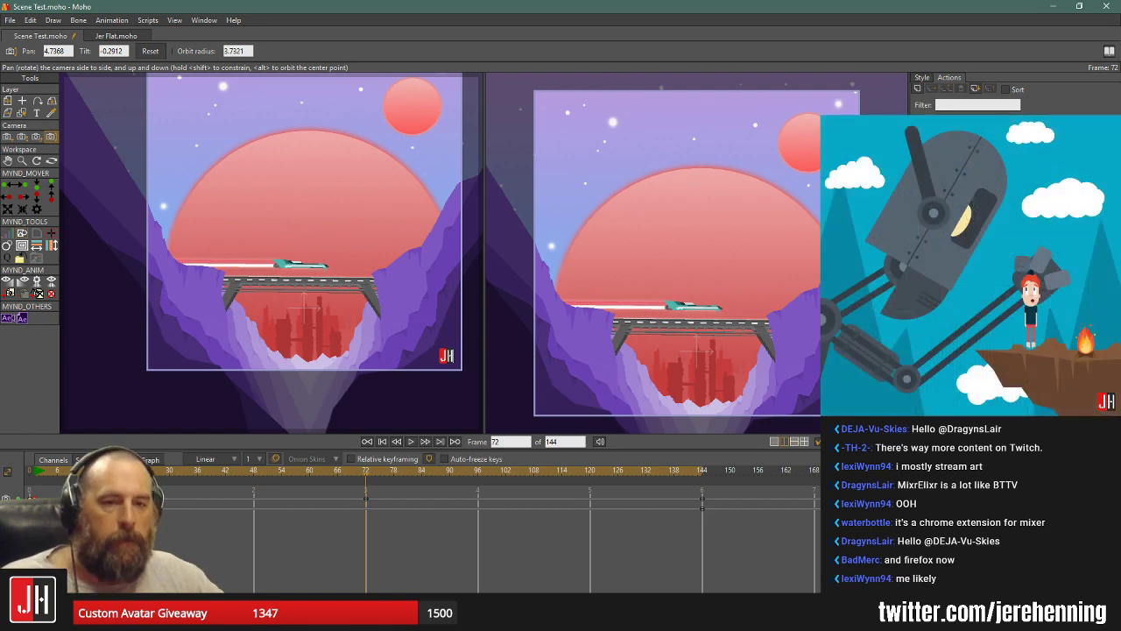
pyautogui.scroll(2, 282, 256)
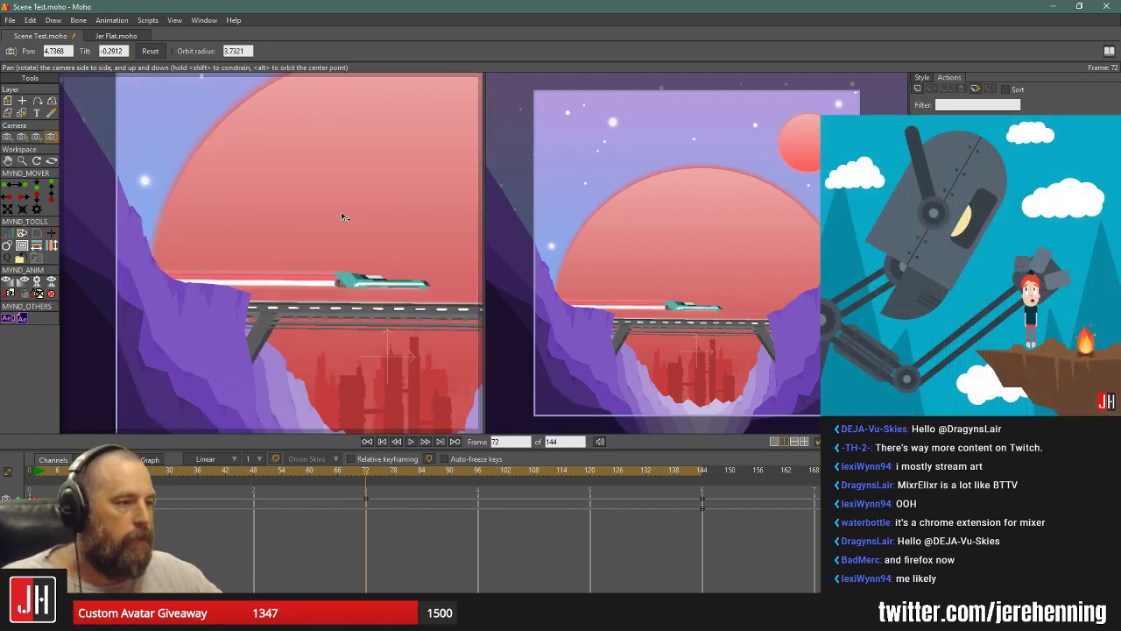
pyautogui.scroll(-3, 280, 254)
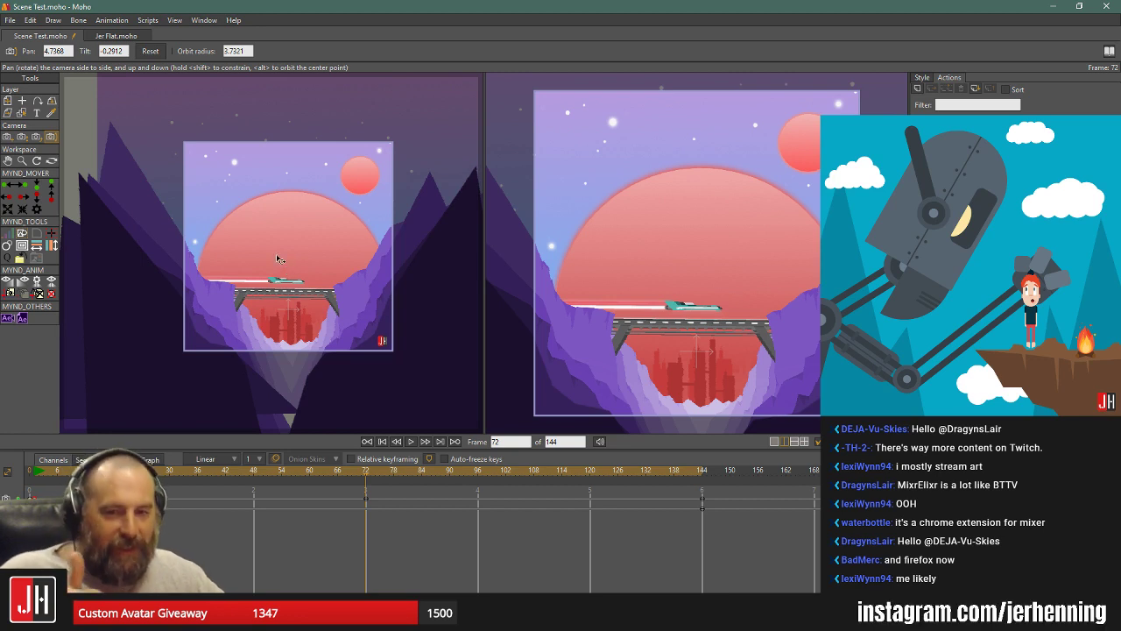
pyautogui.scroll(2, 279, 266)
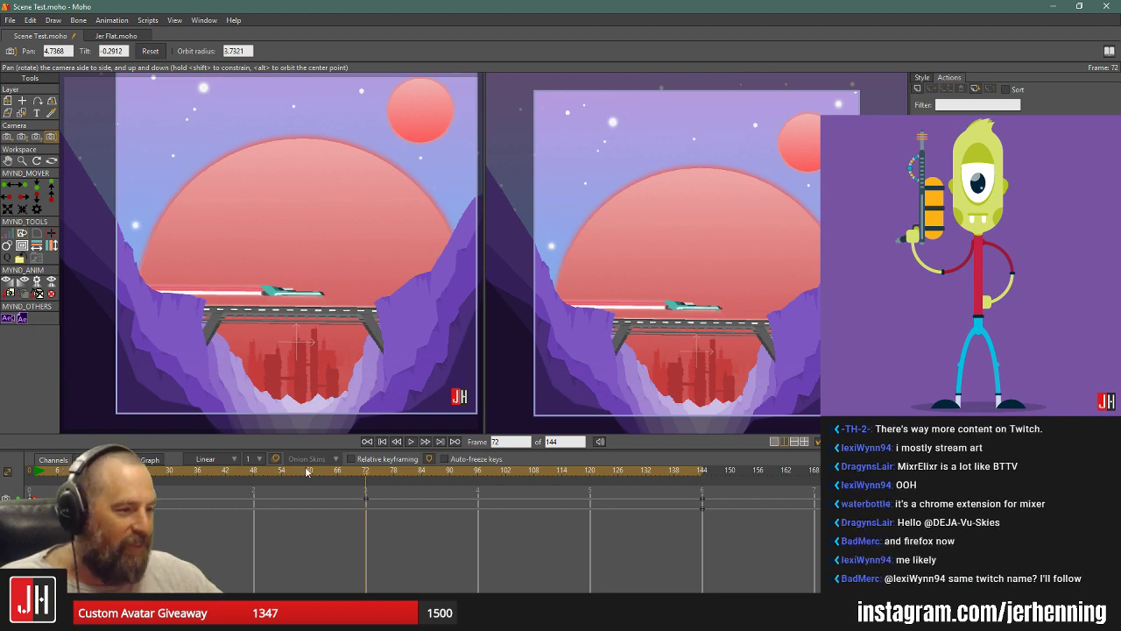
# Scrub to frame 101 and back to frame 72, shifting the upper camera key from frame 72 to 48 and back.
pyautogui.moveTo(374, 477); pyautogui.dragTo(503, 474)
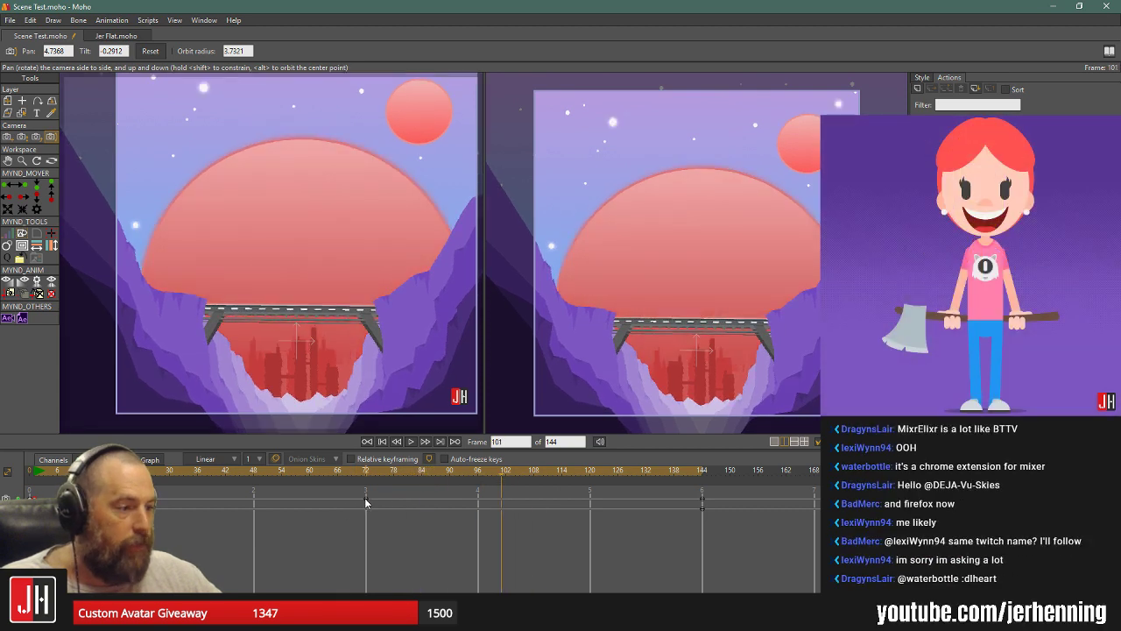
pyautogui.moveTo(259, 500); pyautogui.dragTo(365, 477)
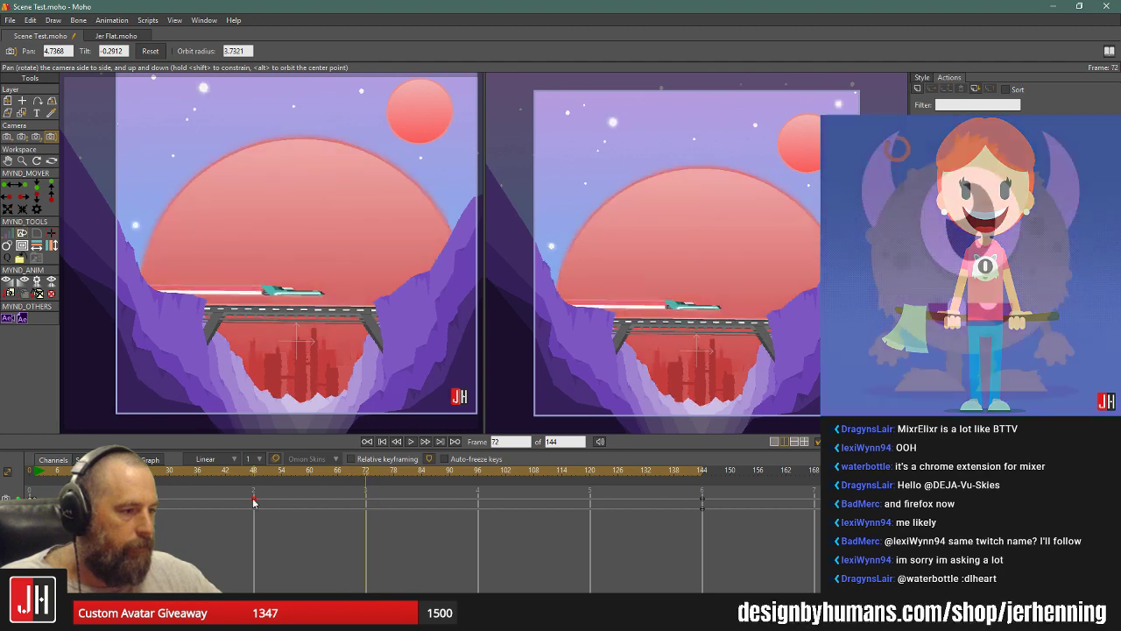
pyautogui.scroll(-4, 281, 293)
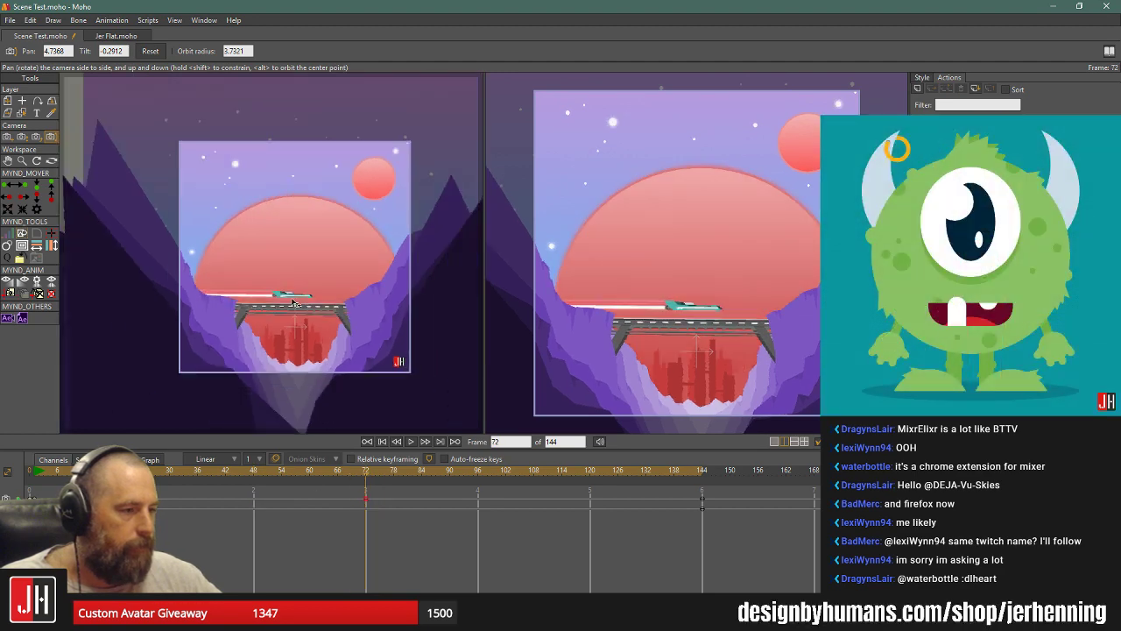
pyautogui.scroll(2, 281, 294)
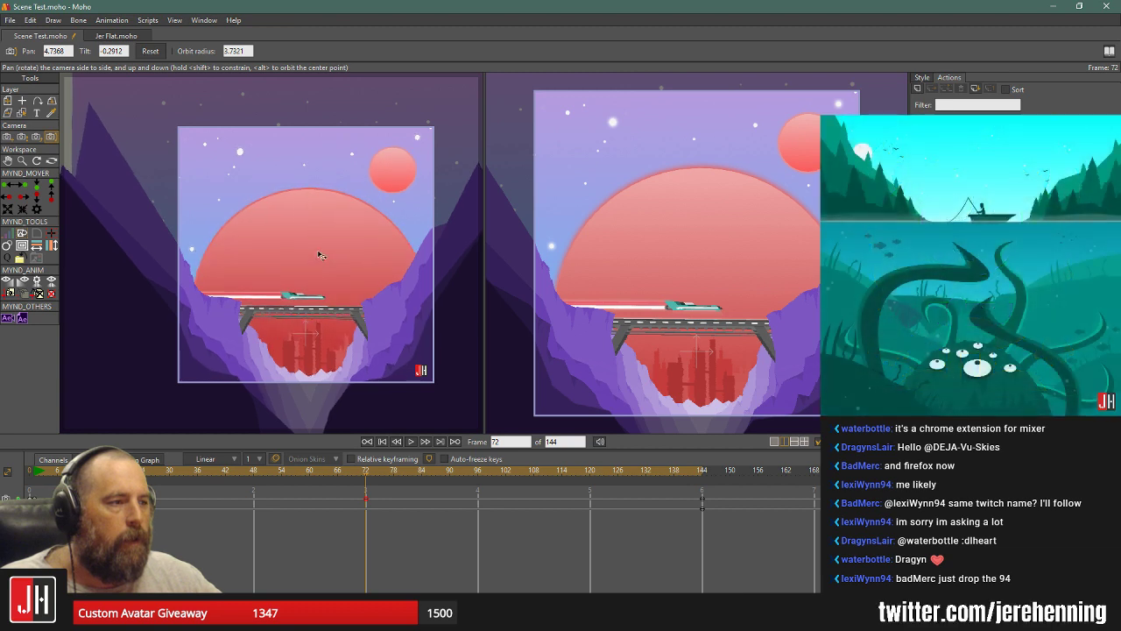
# Tilt the camera to 8.3010 at frame 72, play the camera move, and rewind to frame 0.
pyautogui.moveTo(318, 251); pyautogui.dragTo(320, 224)
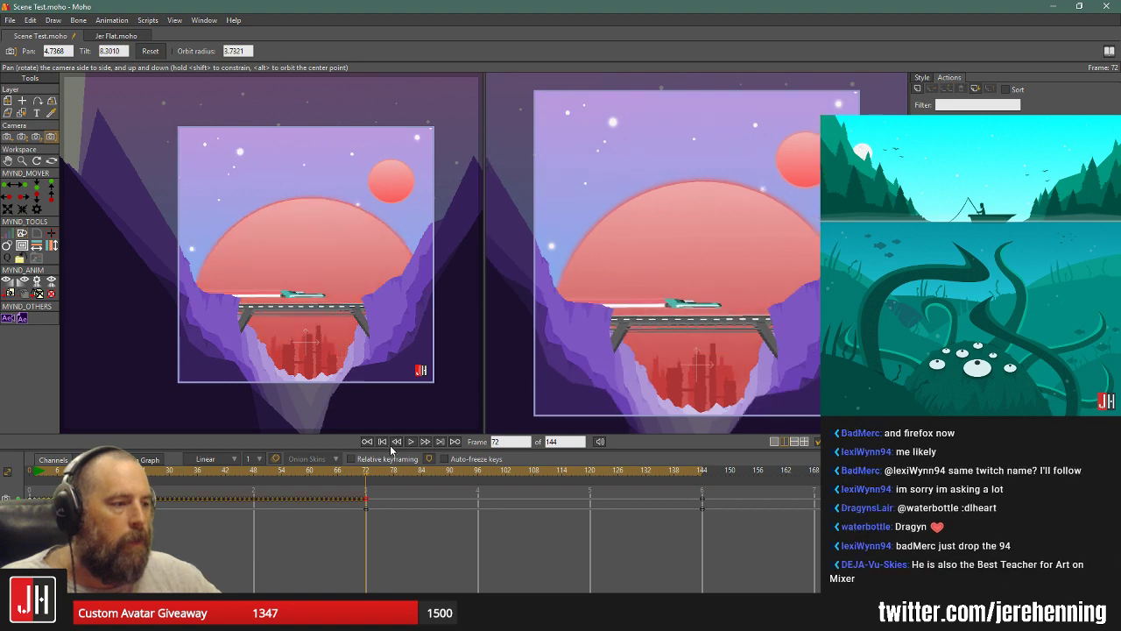
pyautogui.click(411, 440)
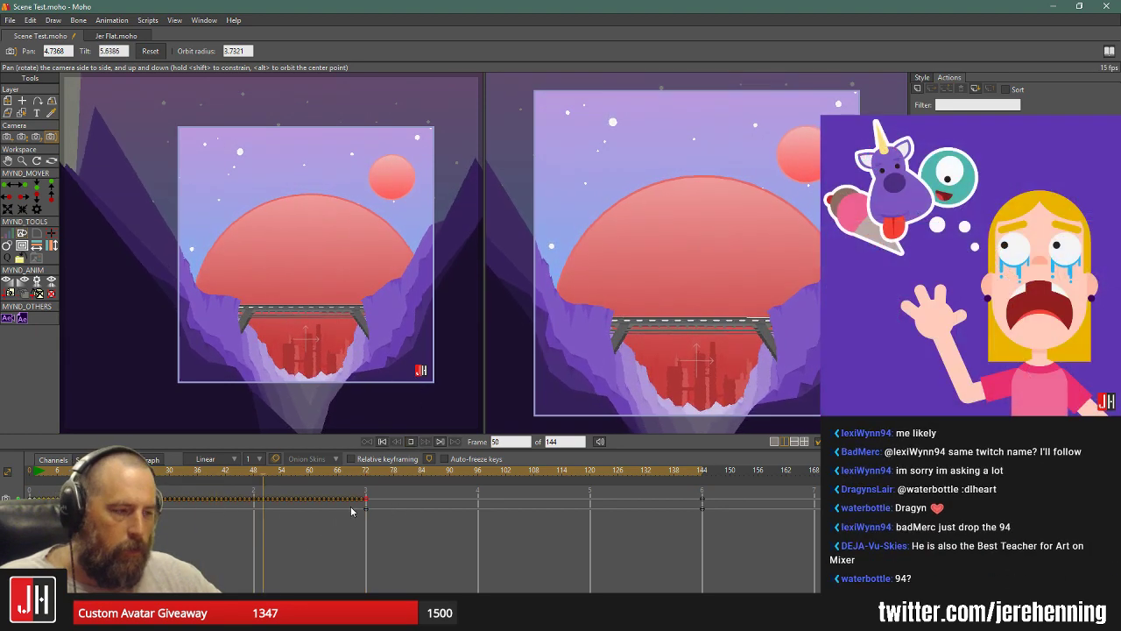
pyautogui.click(382, 442)
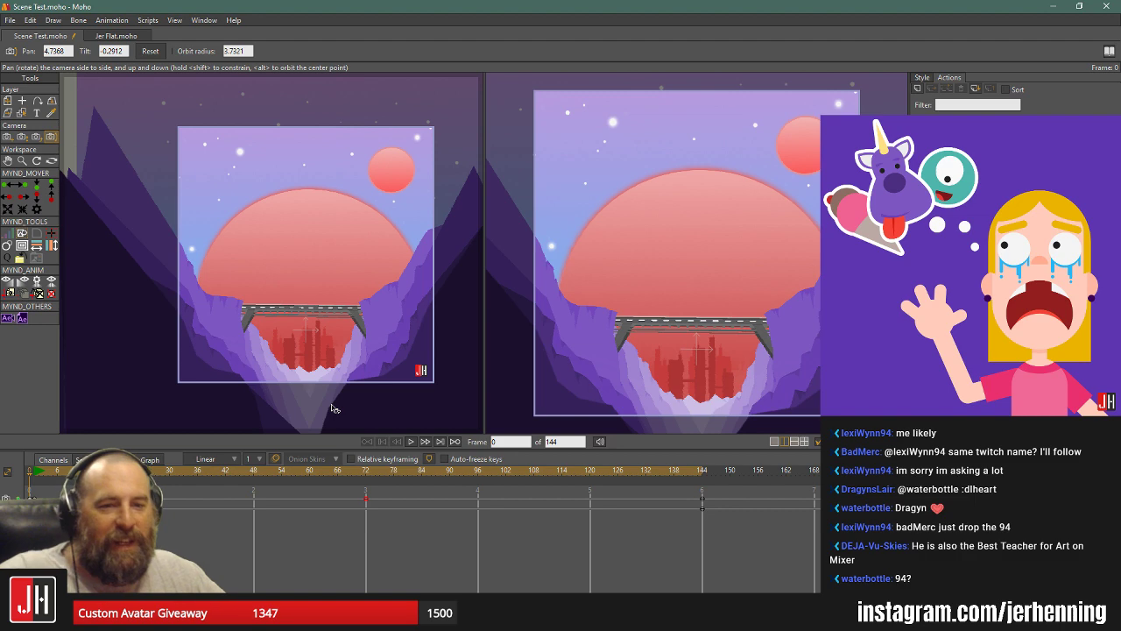
# Delete the camera keys at frame 72, play the scene, and rewind to frame 0.
pyautogui.moveTo(399, 534); pyautogui.dragTo(196, 491)
pyautogui.press('Delete')
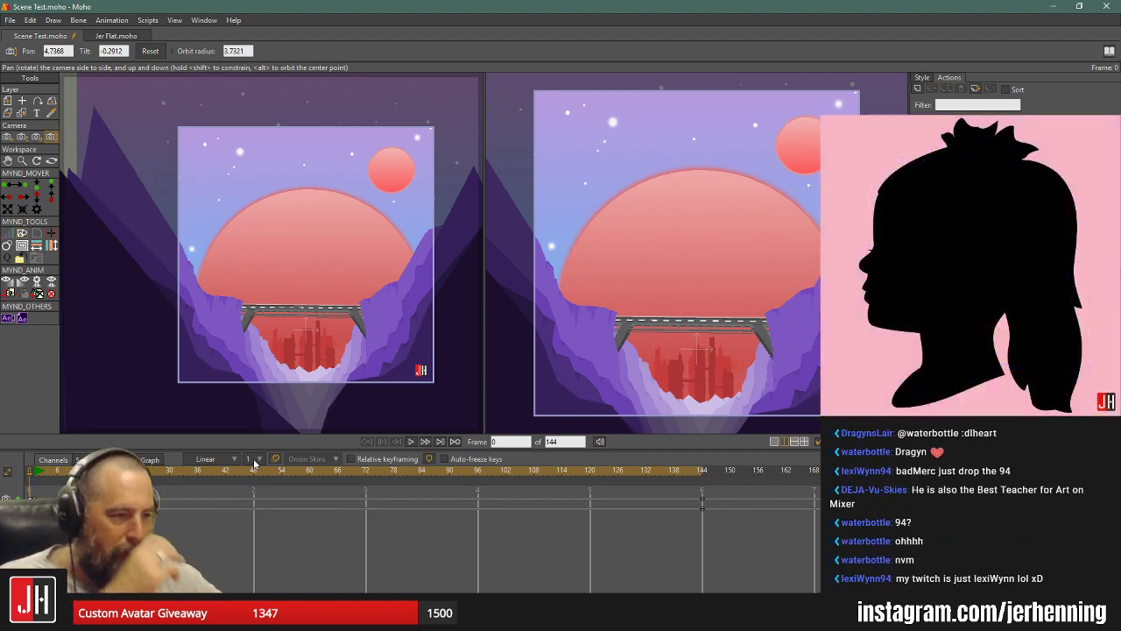
pyautogui.click(414, 445)
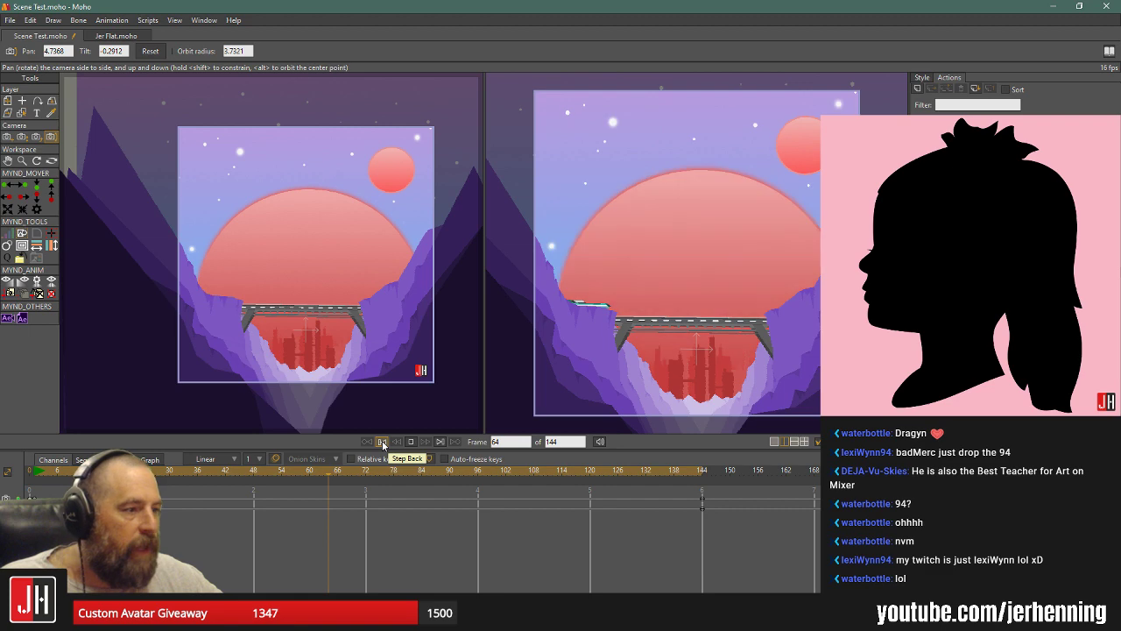
pyautogui.click(382, 442)
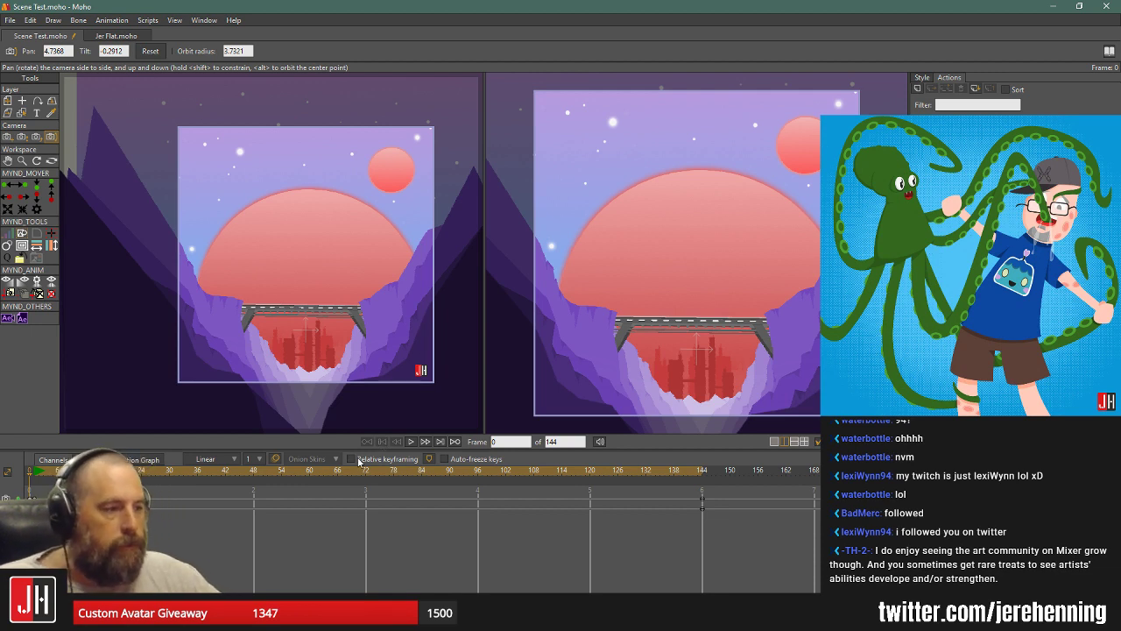
# Tilt the camera to 8.7379 at frame 72, play the move from the start, and rewind to frame 0.
pyautogui.click(365, 489)
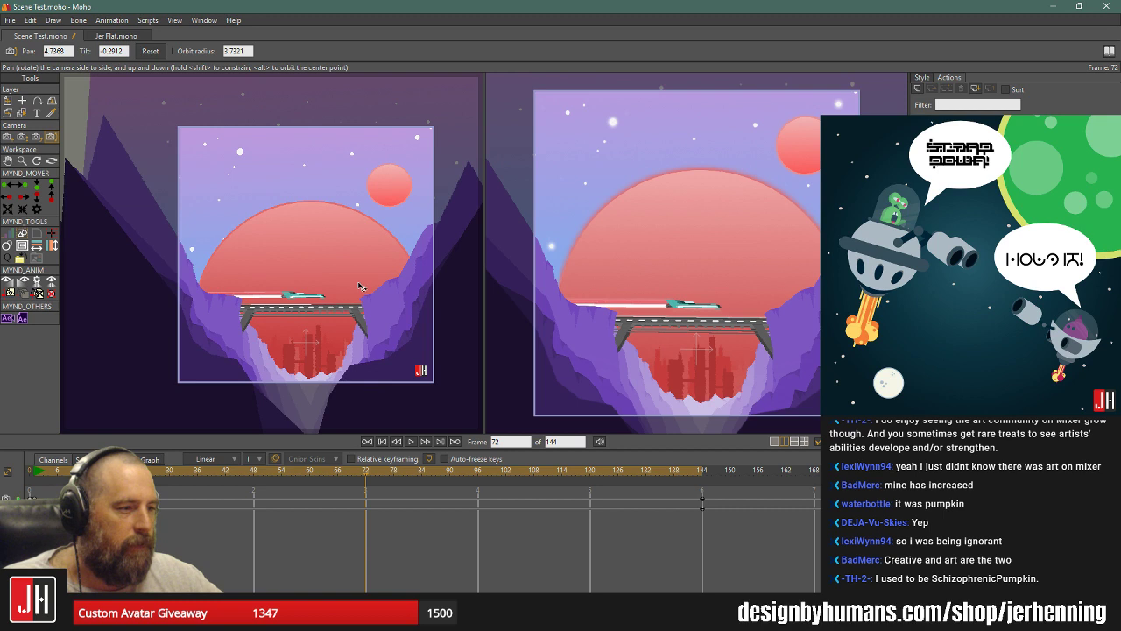
pyautogui.moveTo(358, 286); pyautogui.dragTo(359, 286)
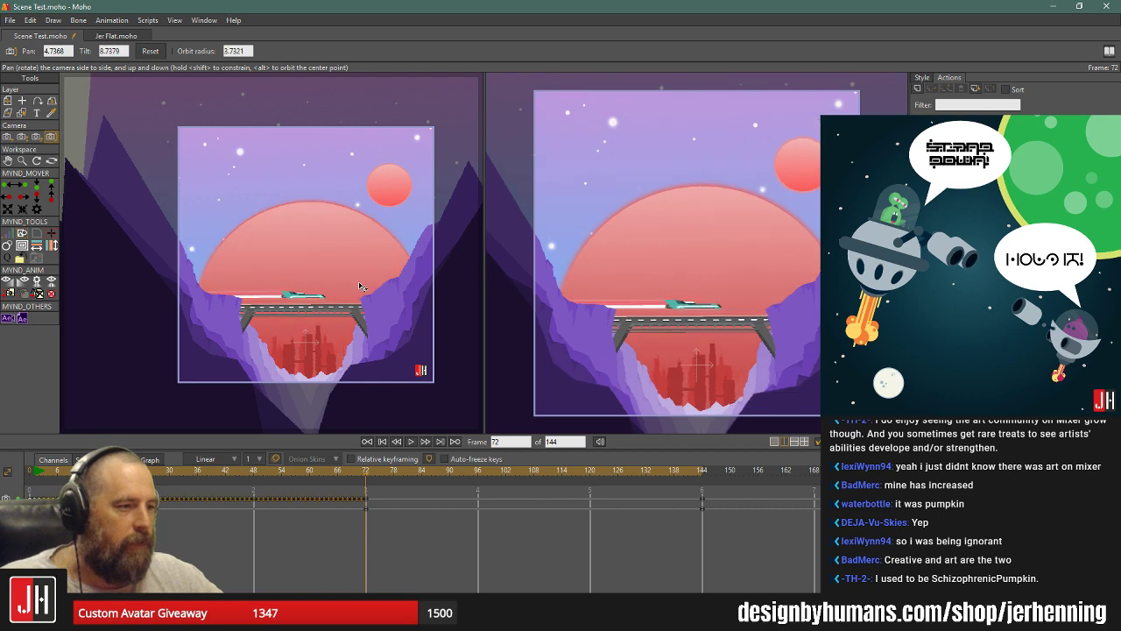
pyautogui.click(382, 441)
pyautogui.click(411, 441)
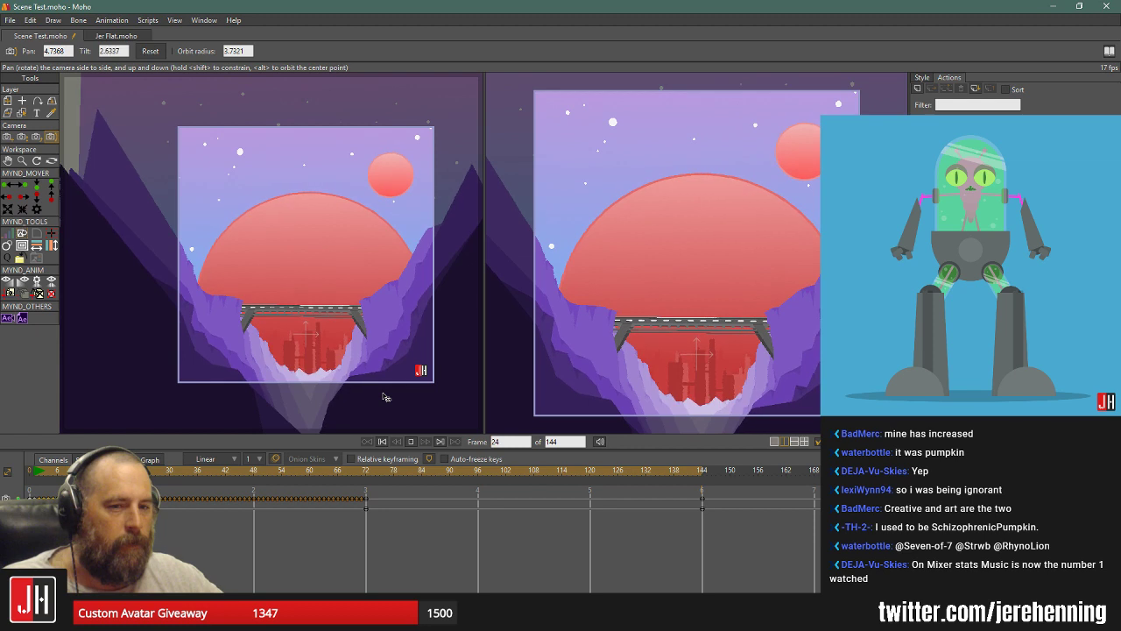
pyautogui.click(381, 441)
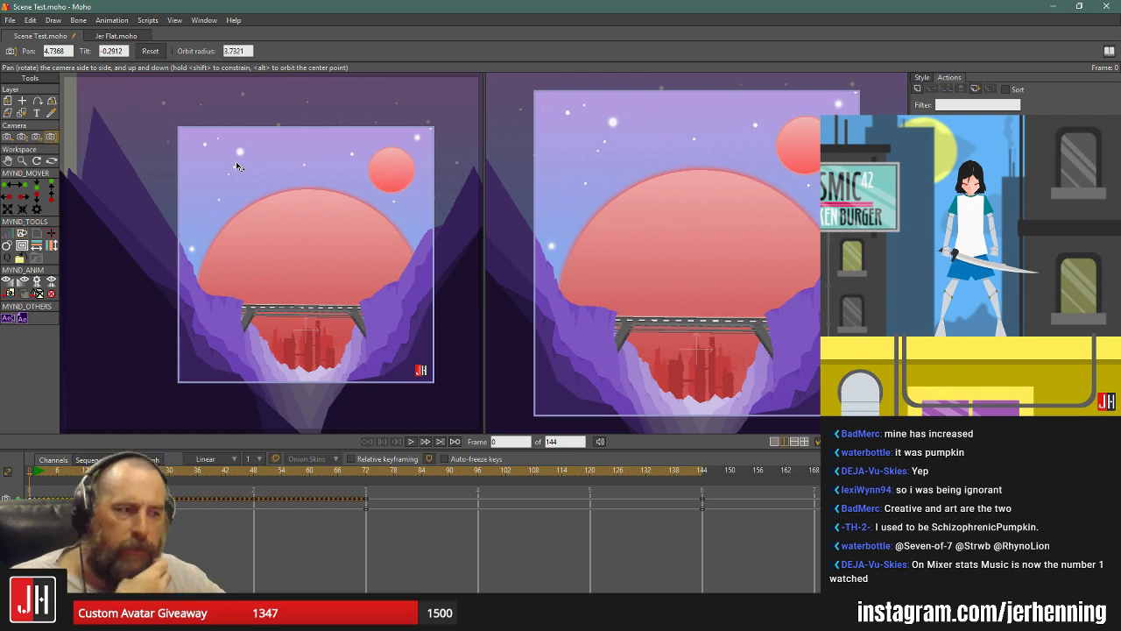
# Remove the camera tilt keys again and replay the scene from frame 0 with the fixed camera.
pyautogui.moveTo(397, 555); pyautogui.dragTo(48, 498)
pyautogui.press('Delete')
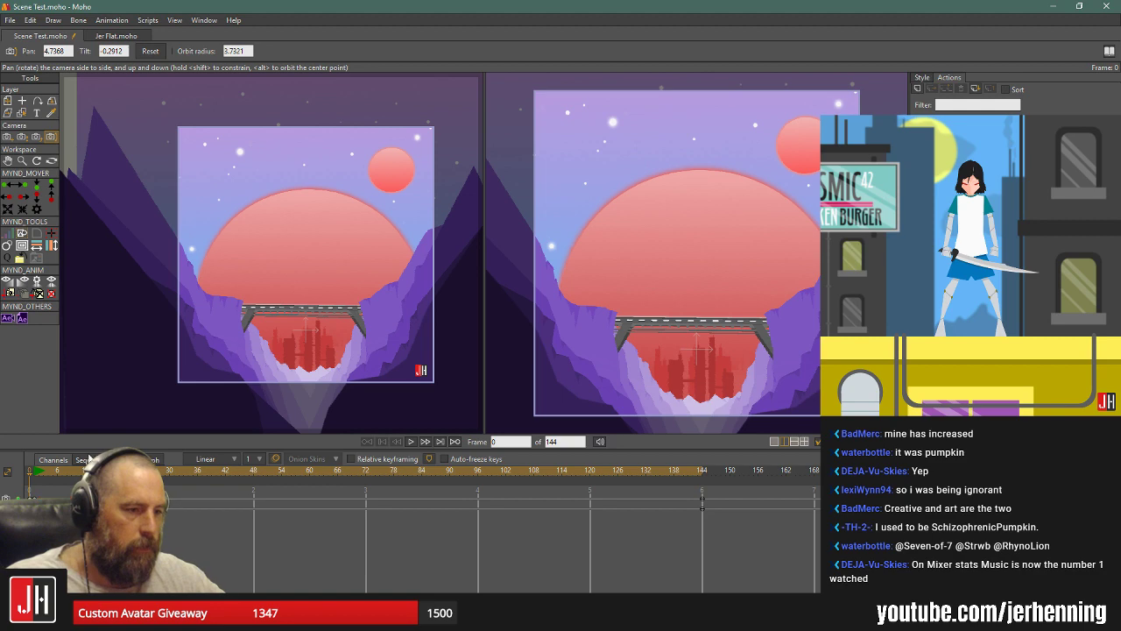
pyautogui.click(411, 442)
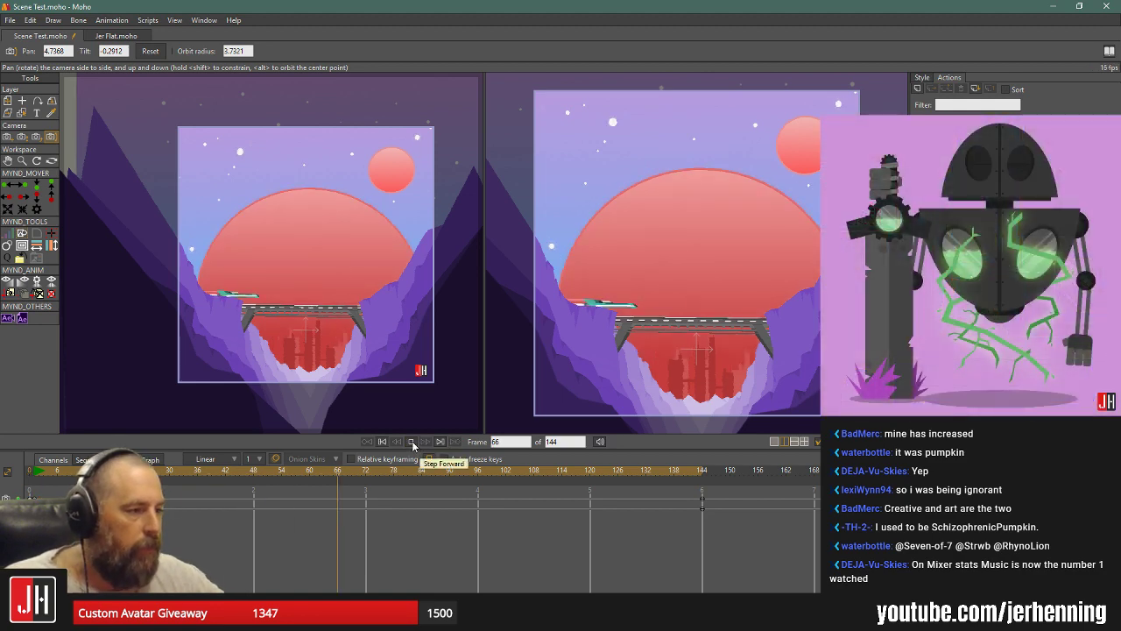
pyautogui.click(411, 442)
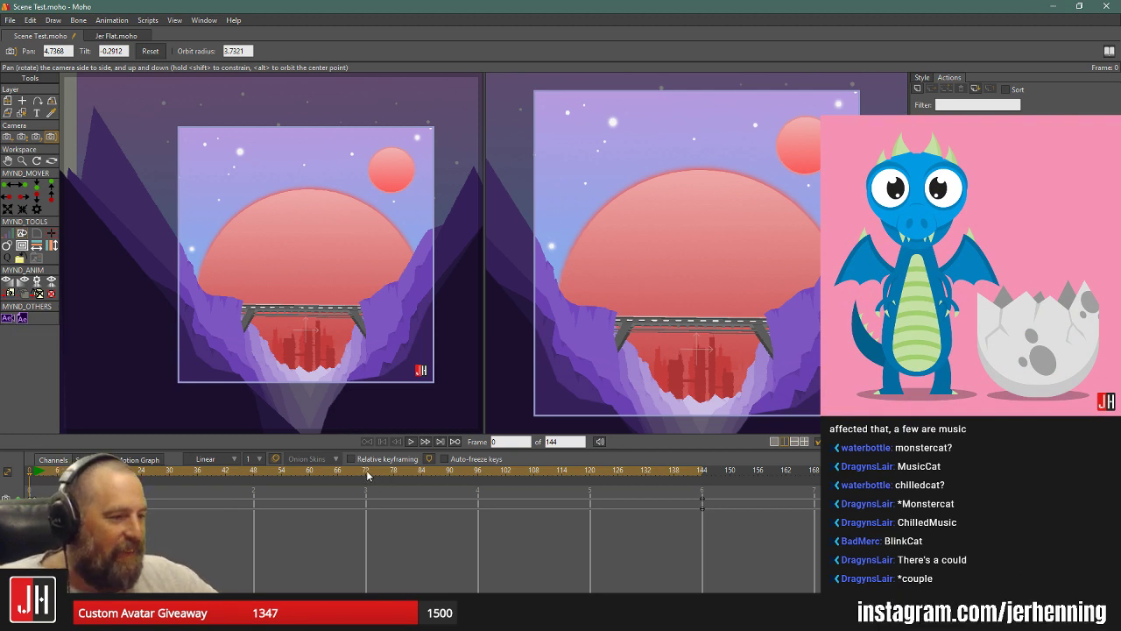
# At frame 72, turn on Immune to camera for the Sun 2 and Sun 1 layers.
pyautogui.moveTo(368, 474)
pyautogui.mouseDown()
pyautogui.moveTo(329, 475)
pyautogui.moveTo(365, 474)
pyautogui.mouseUp()
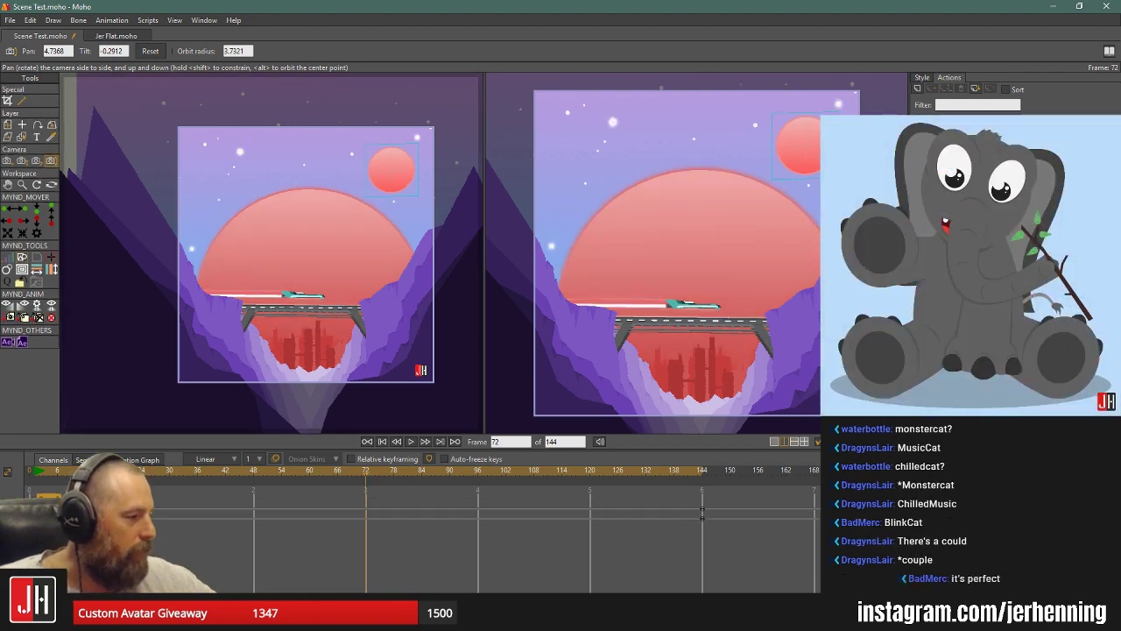
pyautogui.hotkey('ctrl', 'z')
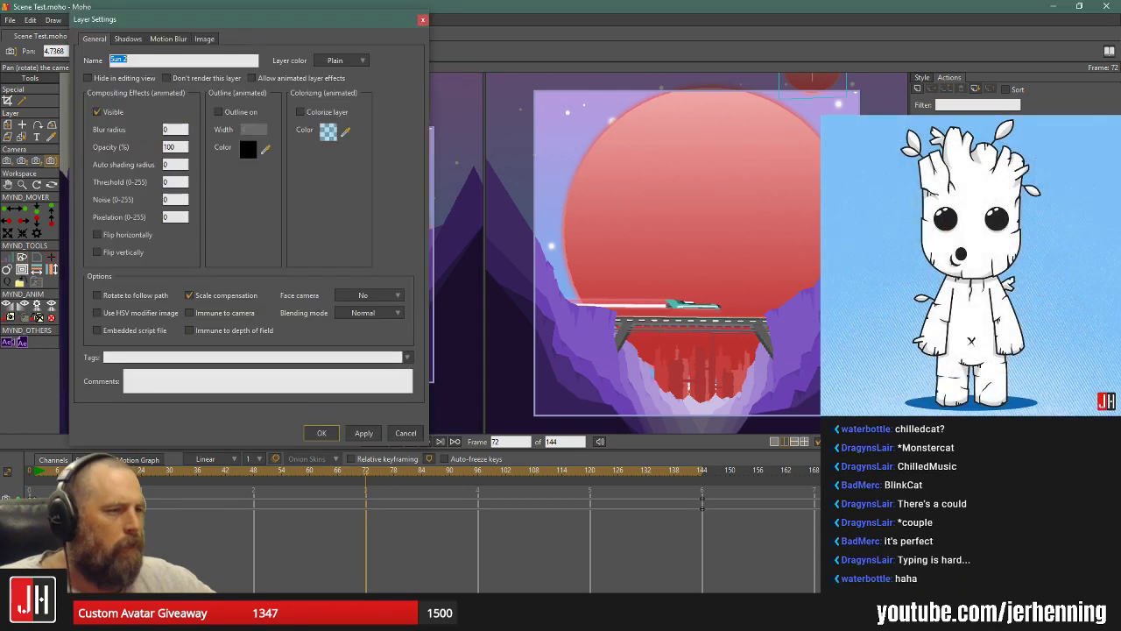
pyautogui.click(219, 313)
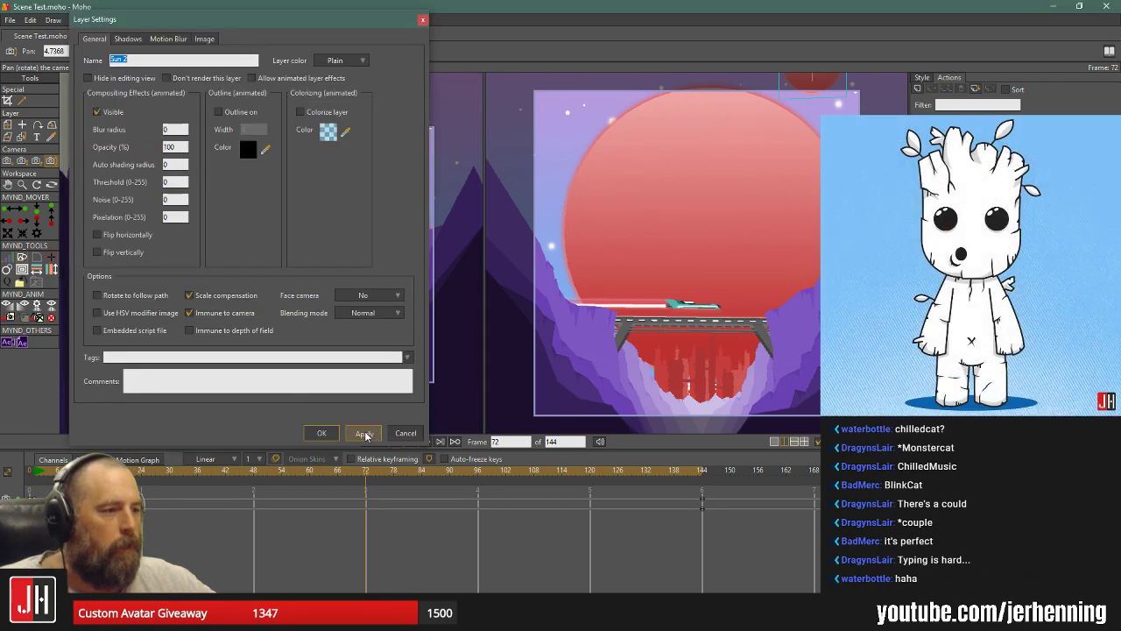
pyautogui.click(322, 433)
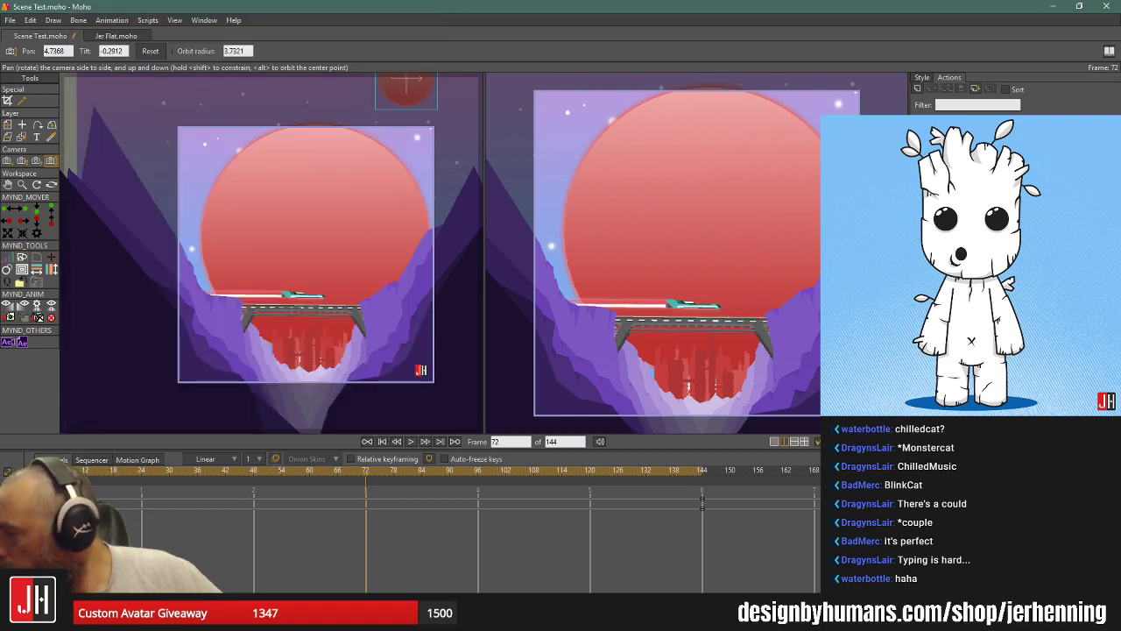
pyautogui.doubleClick(971, 262)
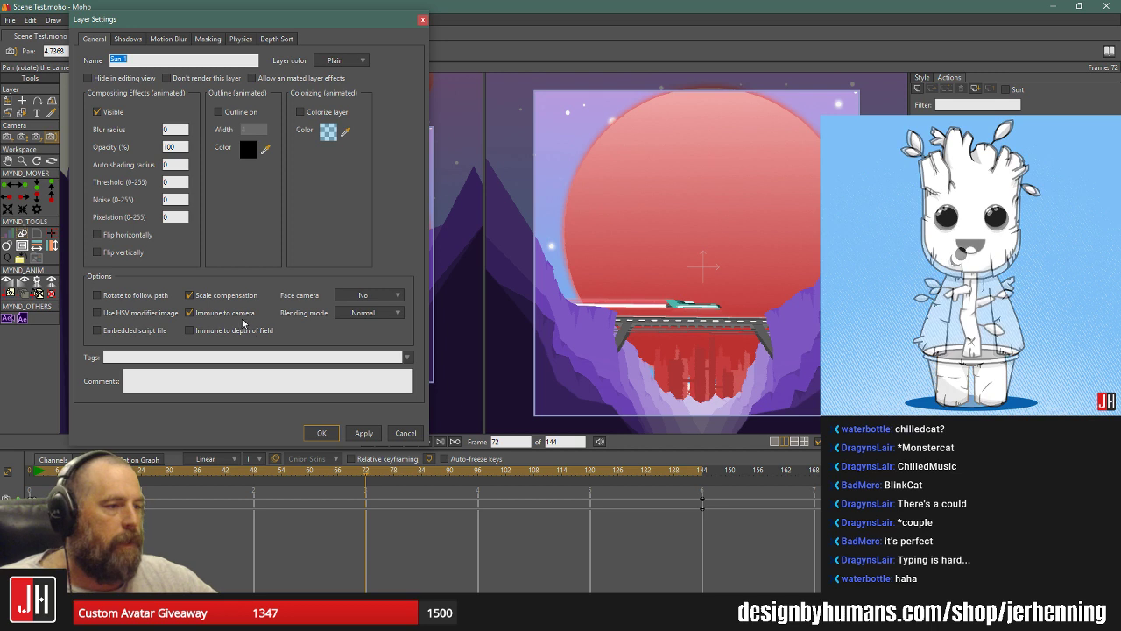
pyautogui.click(321, 432)
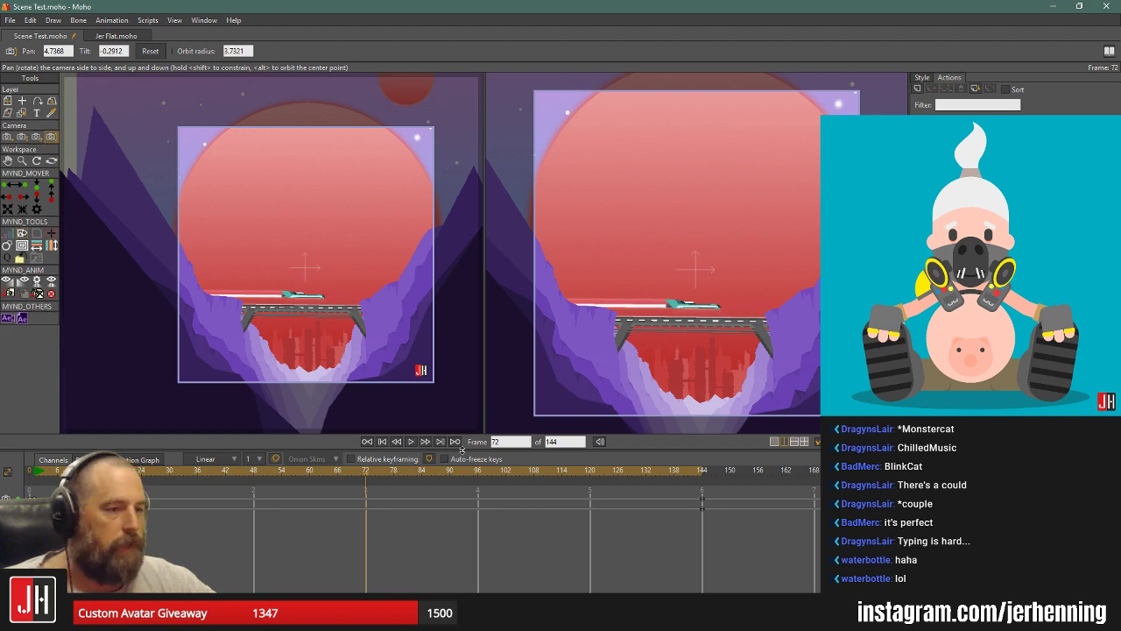
# At frame 0, scale the Sun 1 layer to 1.0129 and lower it to Y -0.4317 behind the bridge.
pyautogui.click(368, 442)
pyautogui.press('m')
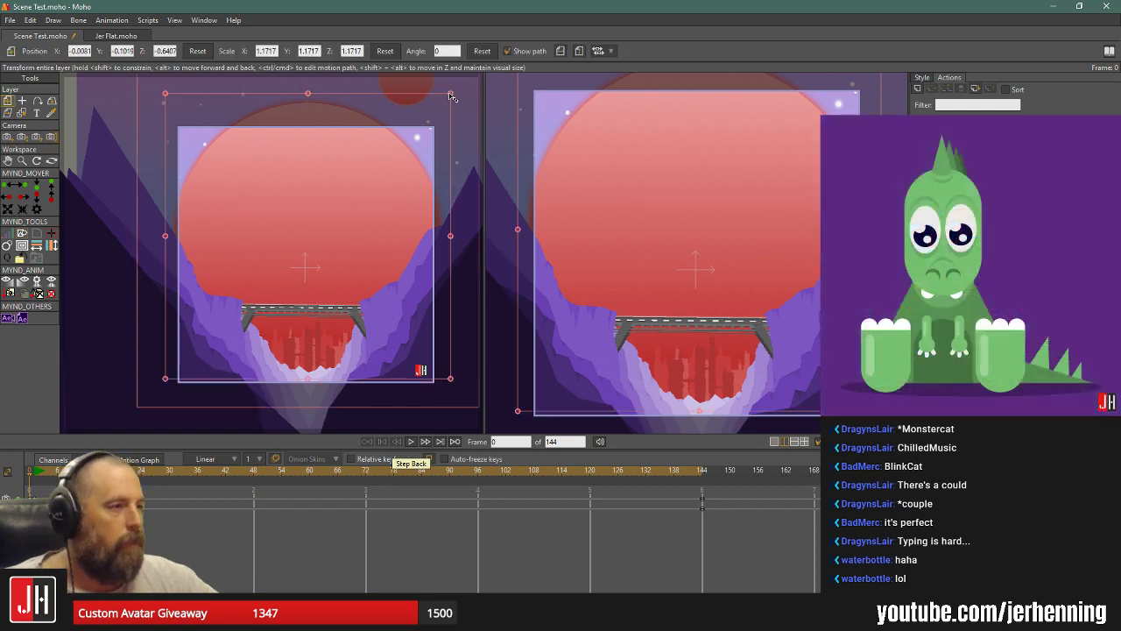
pyautogui.moveTo(450, 94); pyautogui.dragTo(347, 214)
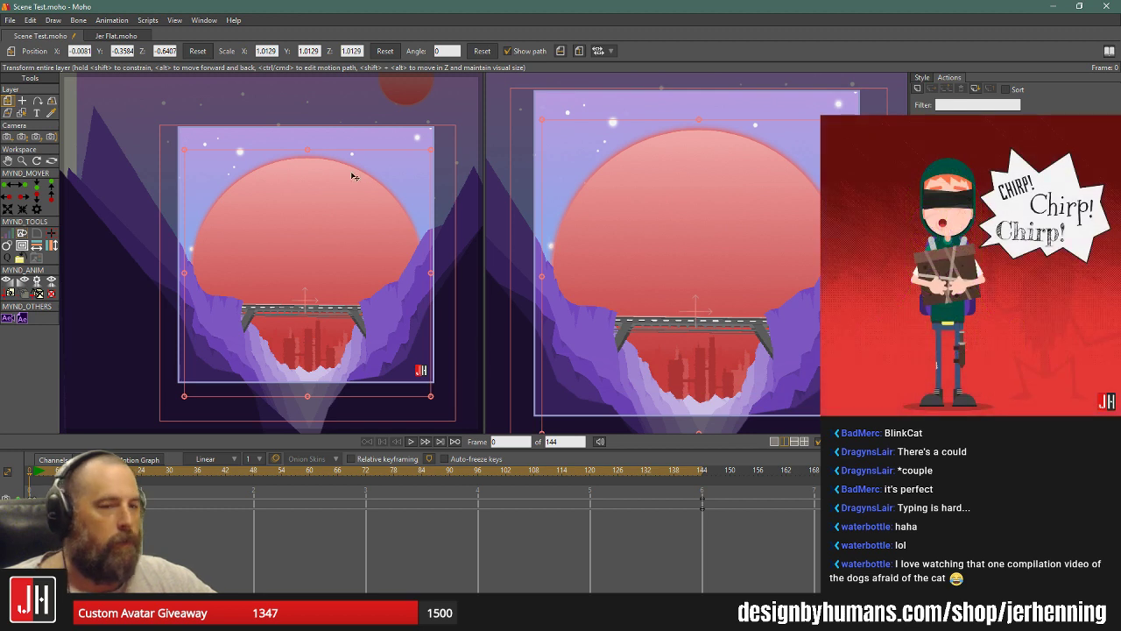
pyautogui.moveTo(368, 213); pyautogui.dragTo(372, 220)
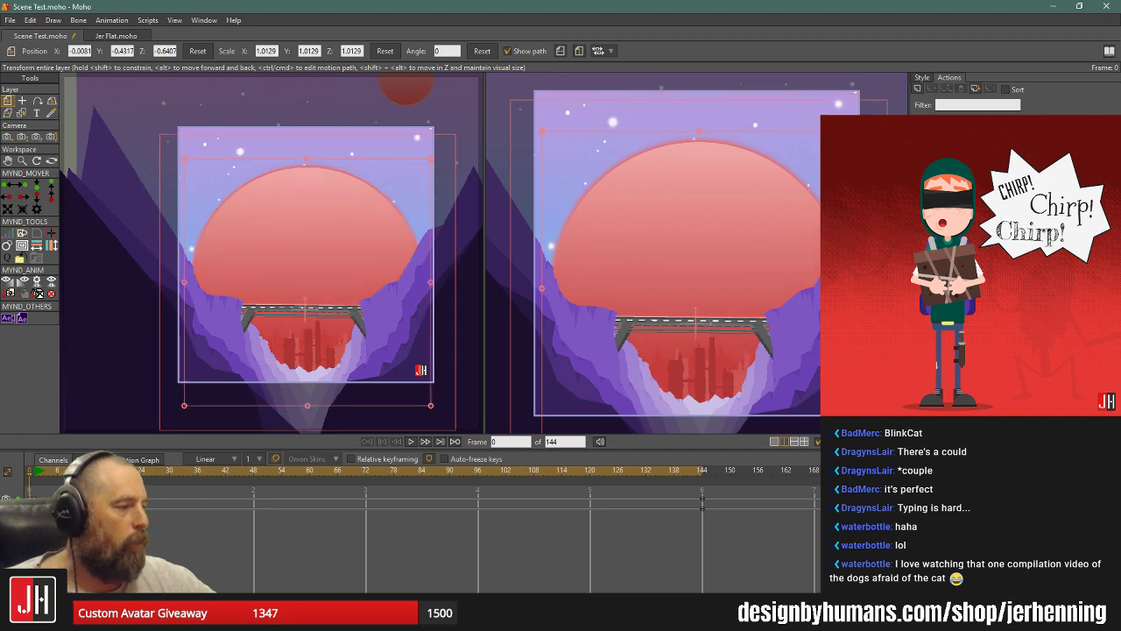
# Scale the Sun 2 layer to 0.7237 and move it to X 0.7509, Y 0.7914 in the upper sky.
pyautogui.keyDown('alt'); pyautogui.rightClick(407, 91); pyautogui.keyUp('alt')
pyautogui.moveTo(441, 114); pyautogui.dragTo(413, 149)
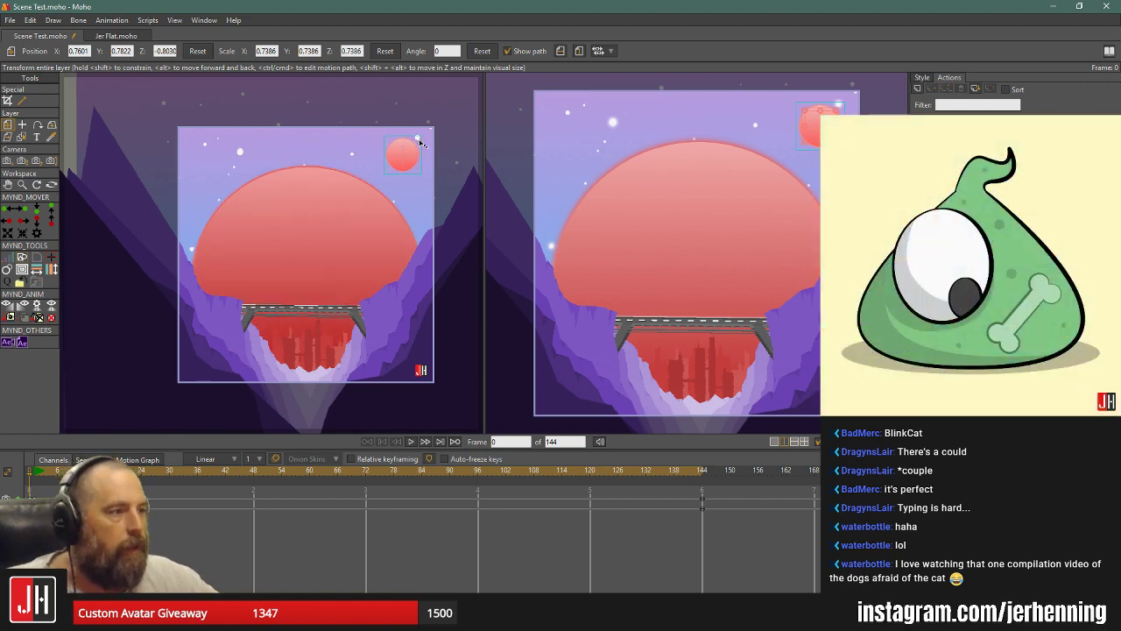
pyautogui.moveTo(421, 143); pyautogui.dragTo(408, 153)
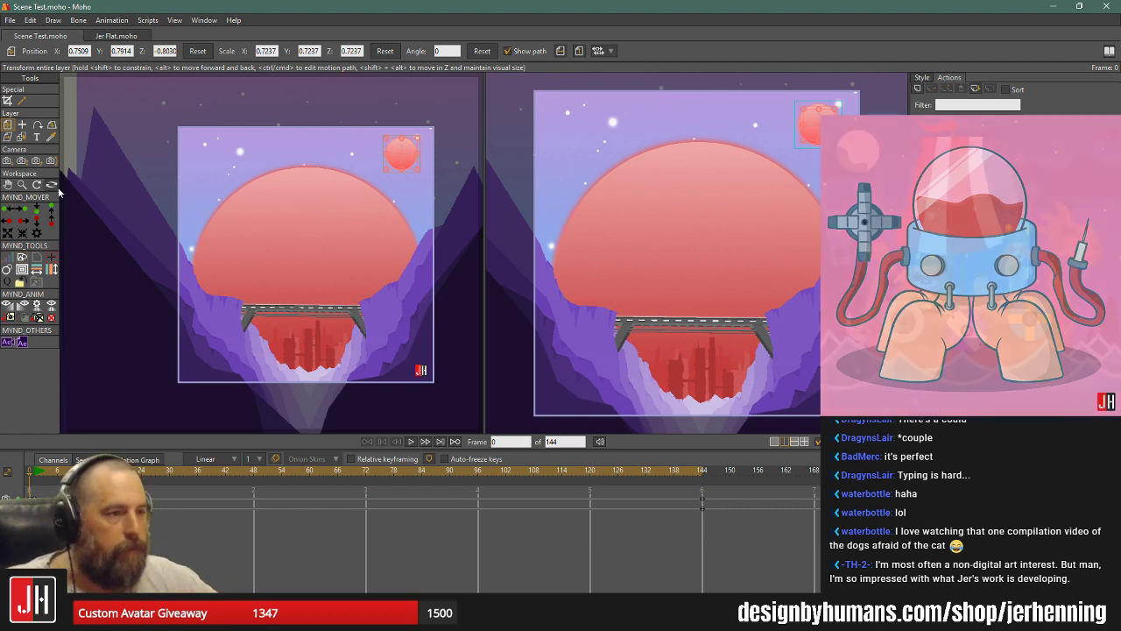
# Try panning the camera to -8.7258 with a 2.6214 tilt to test the suns' camera immunity, and undo it.
pyautogui.click(50, 161)
pyautogui.moveTo(668, 289); pyautogui.dragTo(685, 290)
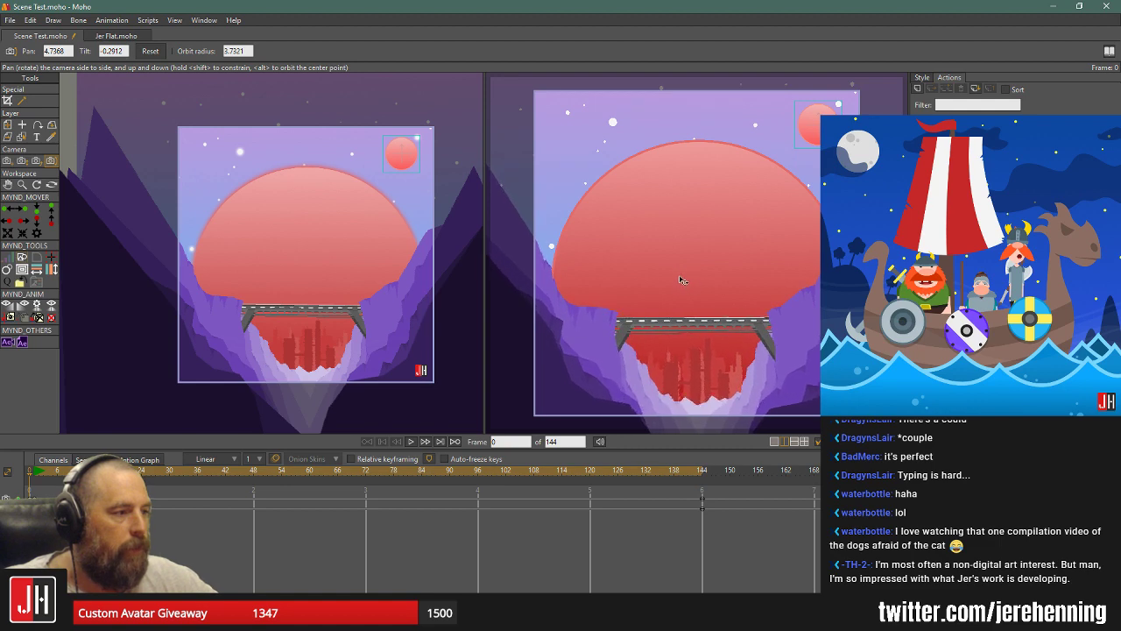
pyautogui.moveTo(693, 275); pyautogui.dragTo(692, 277)
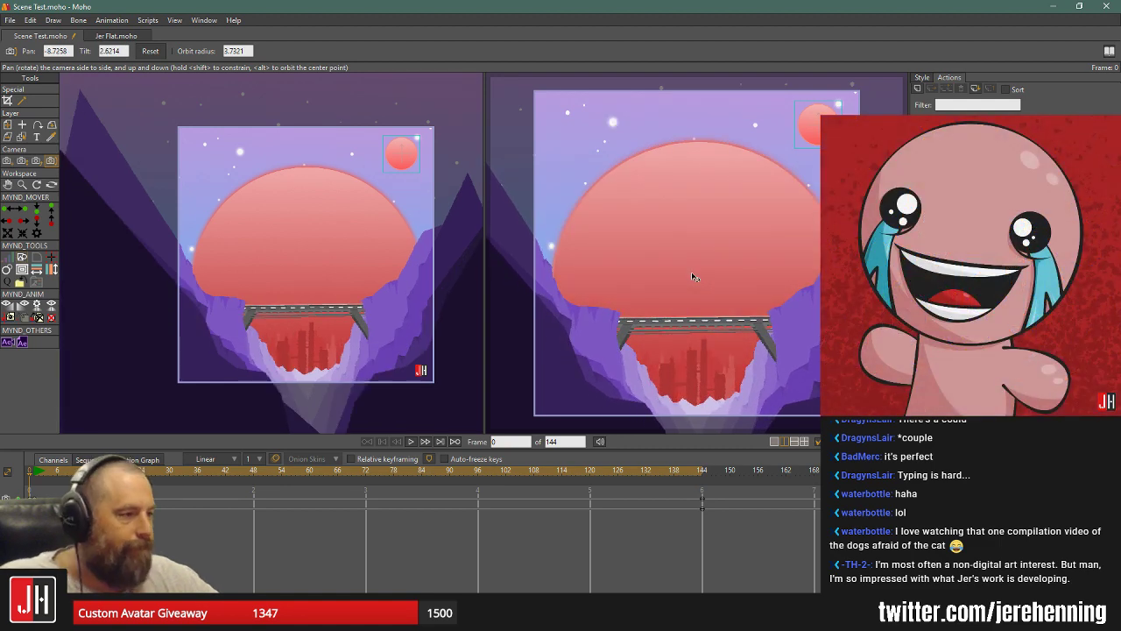
pyautogui.hotkey('ctrl', 'z')
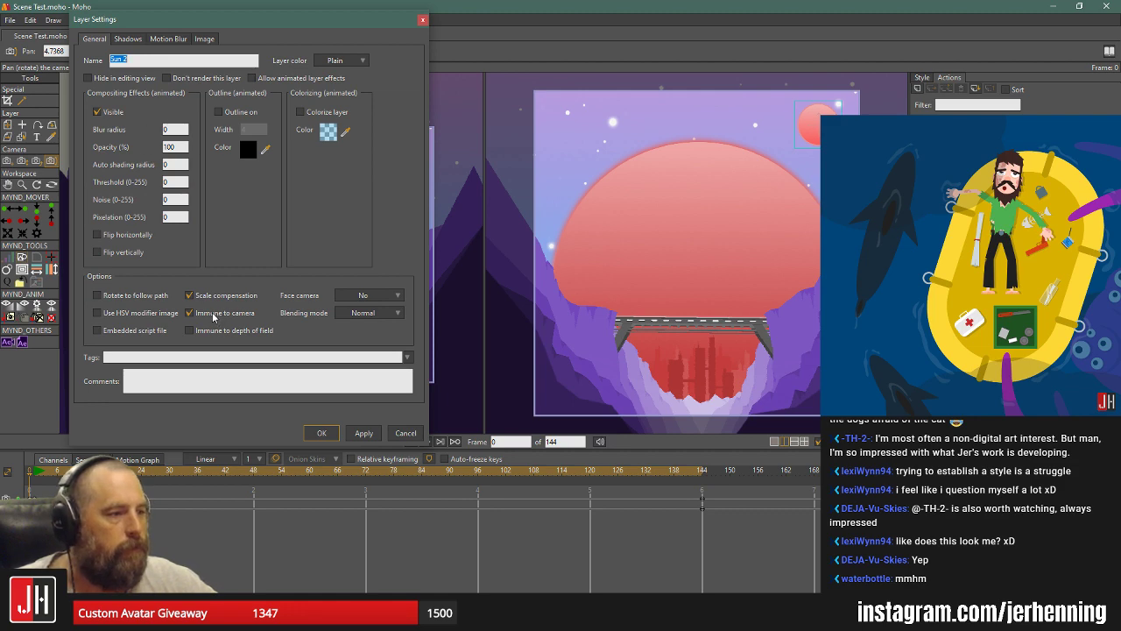
# Turn off Immune to camera for the Sun 2 and Sun 1 layers.
pyautogui.click(190, 313)
pyautogui.click(364, 433)
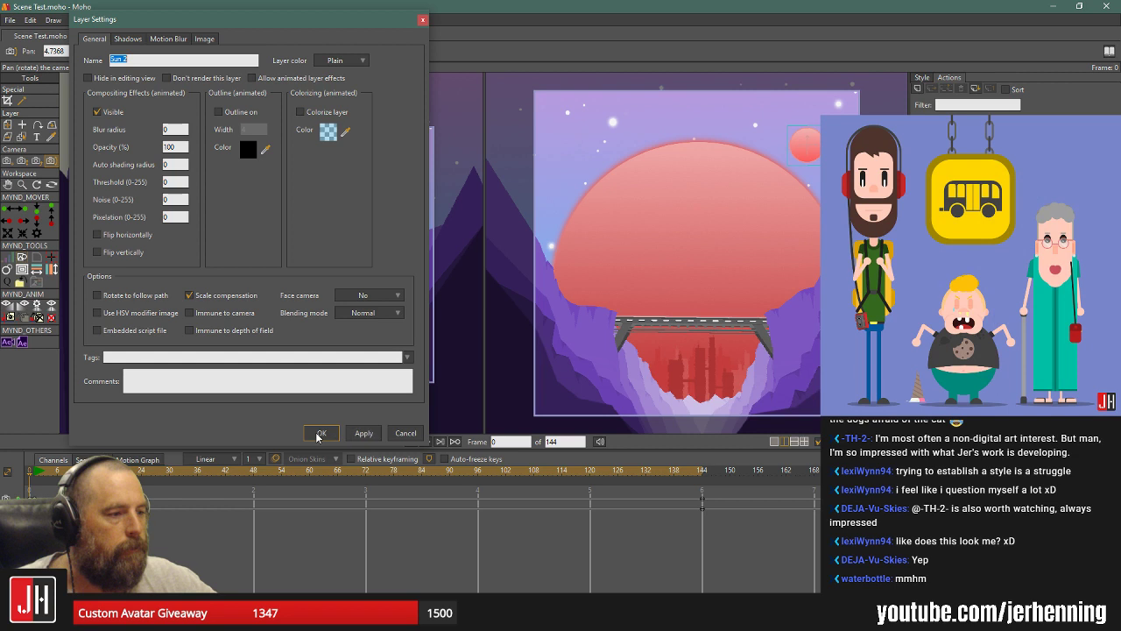
pyautogui.click(322, 432)
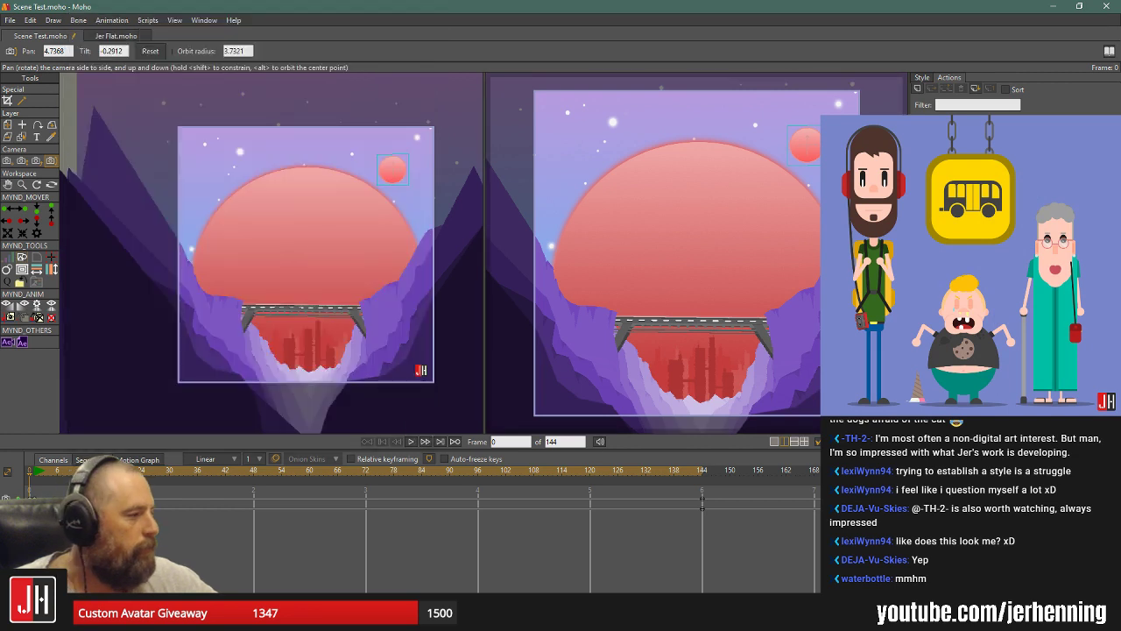
pyautogui.doubleClick(963, 175)
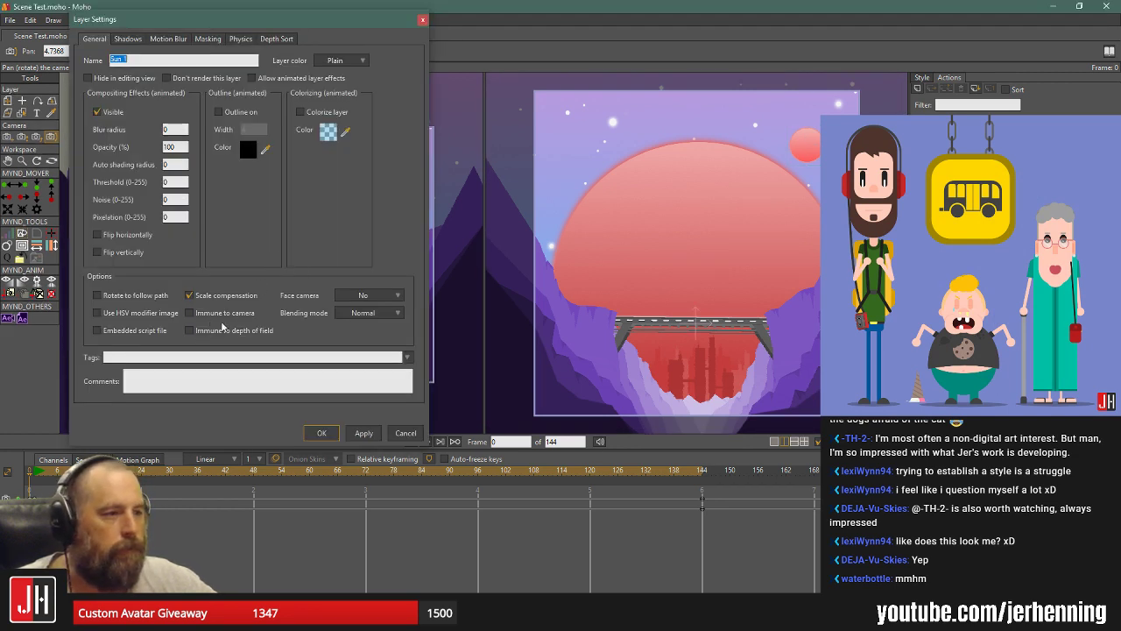
pyautogui.click(364, 432)
pyautogui.click(321, 433)
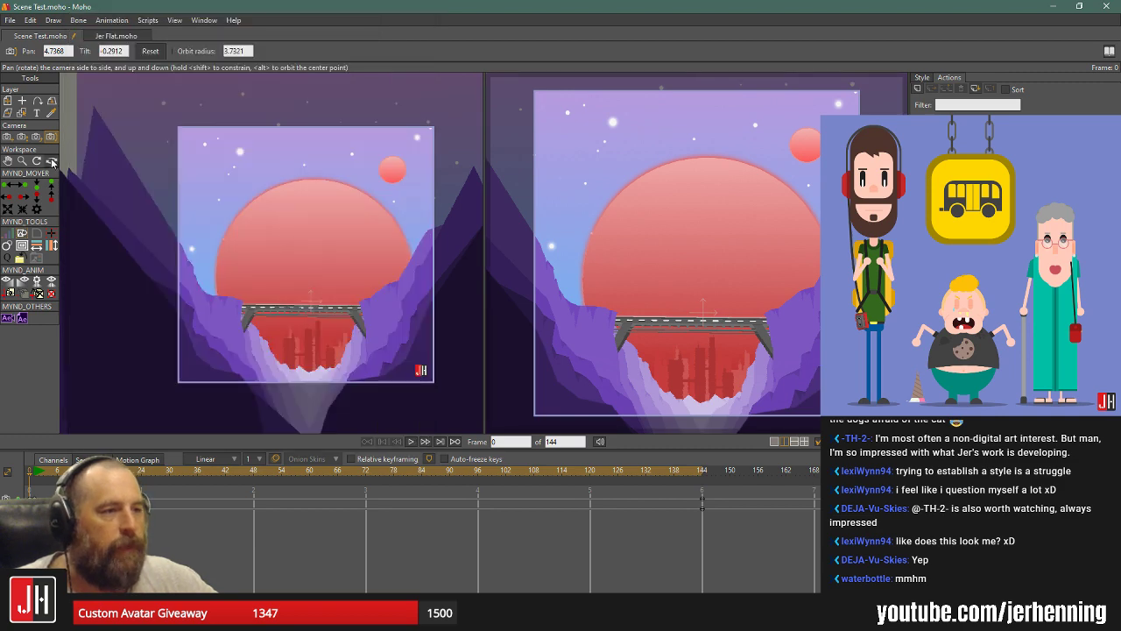
# Orbit the workspace to check layer depth, reset the view, then try a small camera pan and tilt and undo it.
pyautogui.click(52, 161)
pyautogui.moveTo(626, 286); pyautogui.dragTo(659, 246)
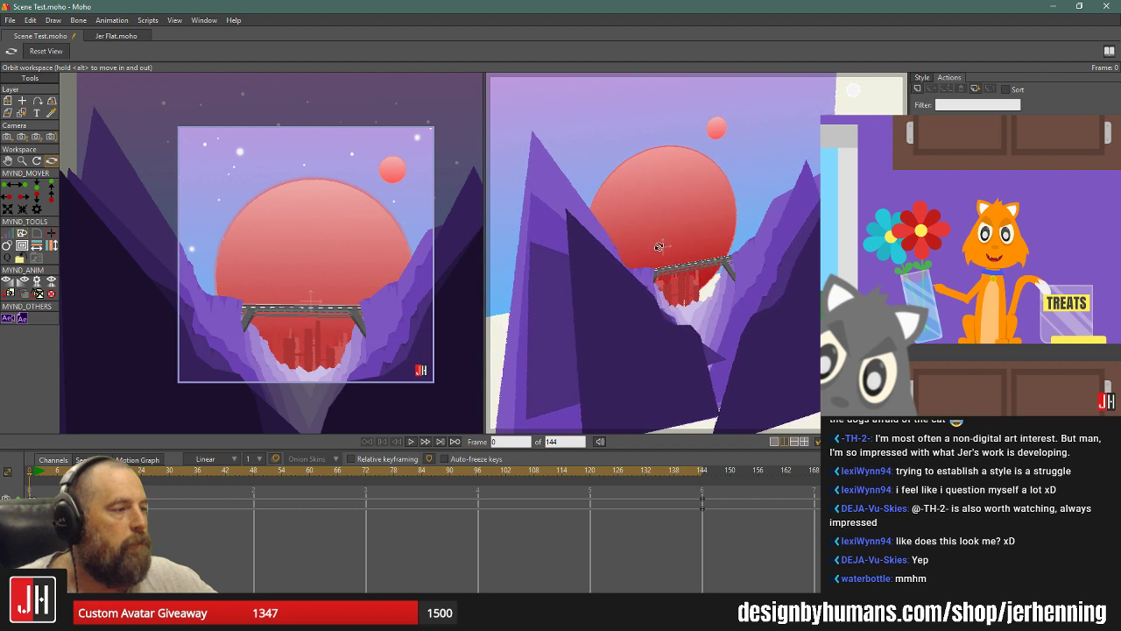
pyautogui.click(46, 50)
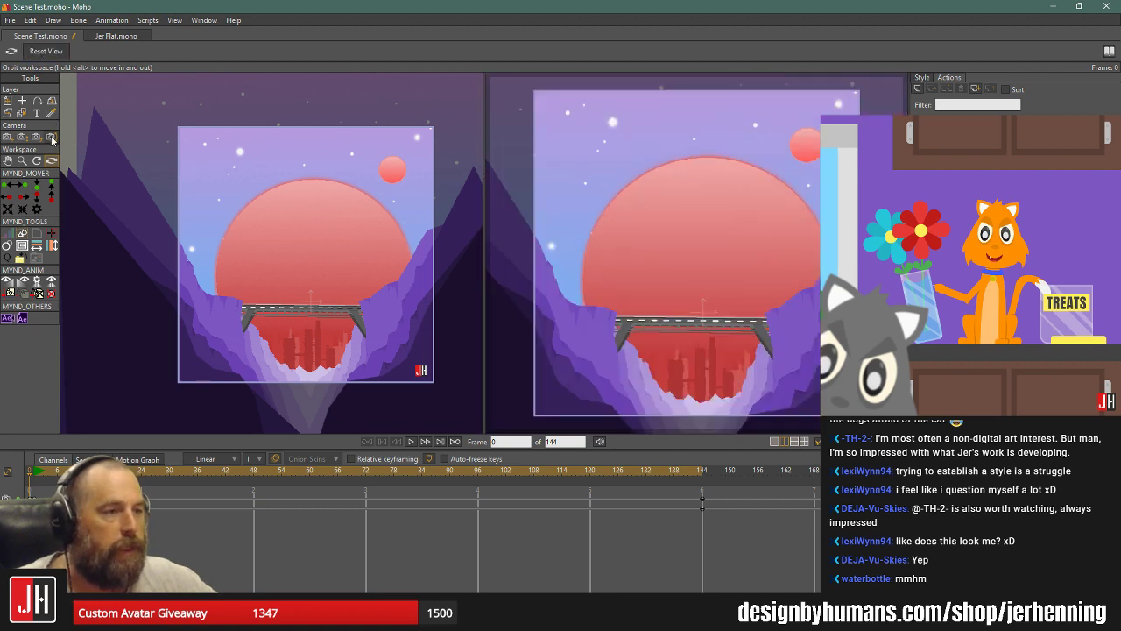
pyautogui.click(51, 137)
pyautogui.moveTo(727, 288)
pyautogui.mouseDown()
pyautogui.moveTo(751, 291)
pyautogui.moveTo(731, 279)
pyautogui.mouseUp()
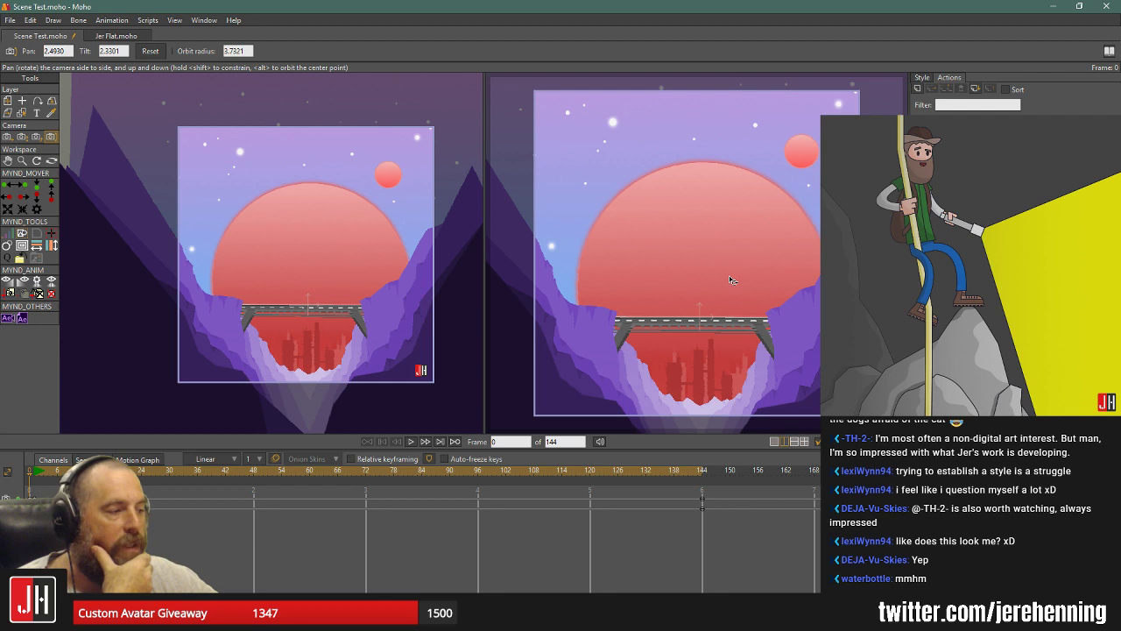
pyautogui.hotkey('ctrl', 'z')
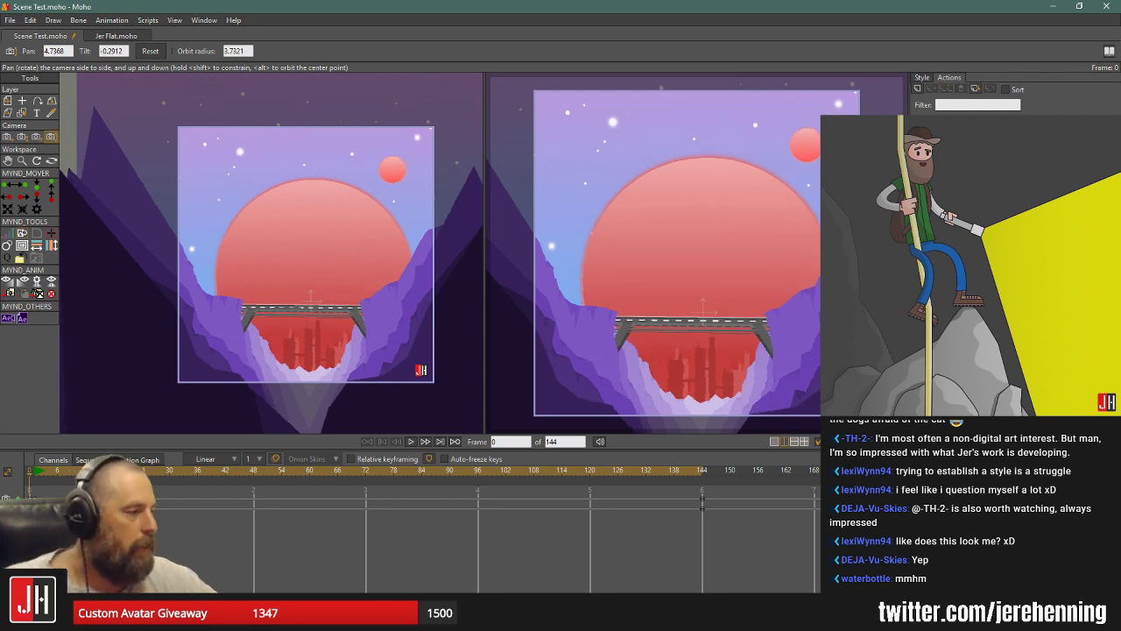
# Turn Immune to camera back on for the Sun 1 and Sun 2 layers.
pyautogui.hotkey('ctrl', 'shift', 'l')
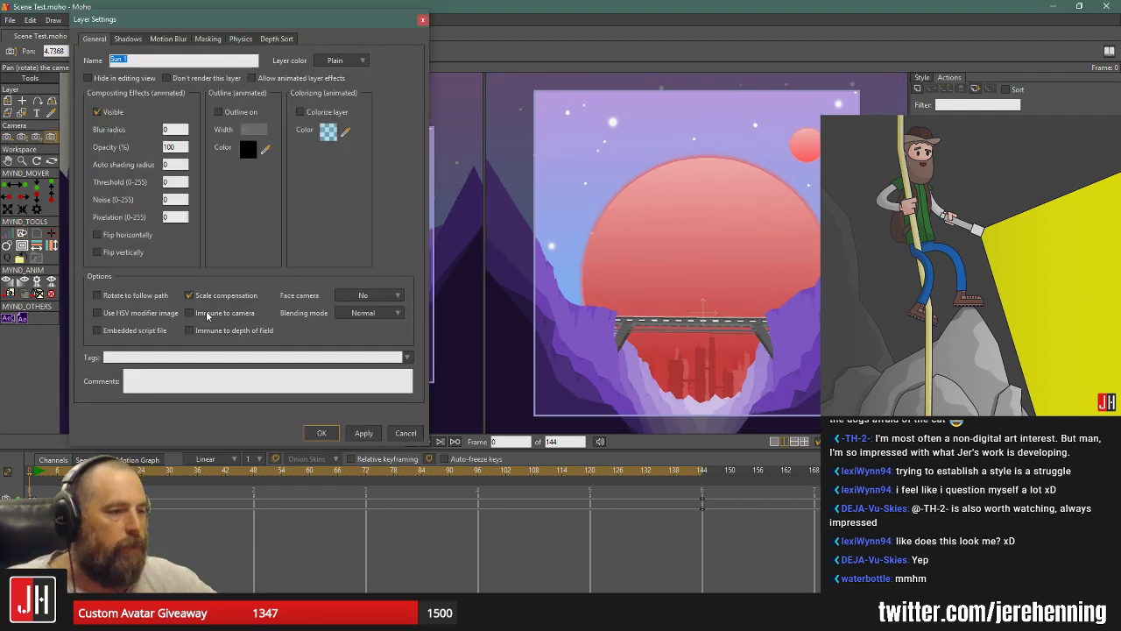
pyautogui.click(403, 433)
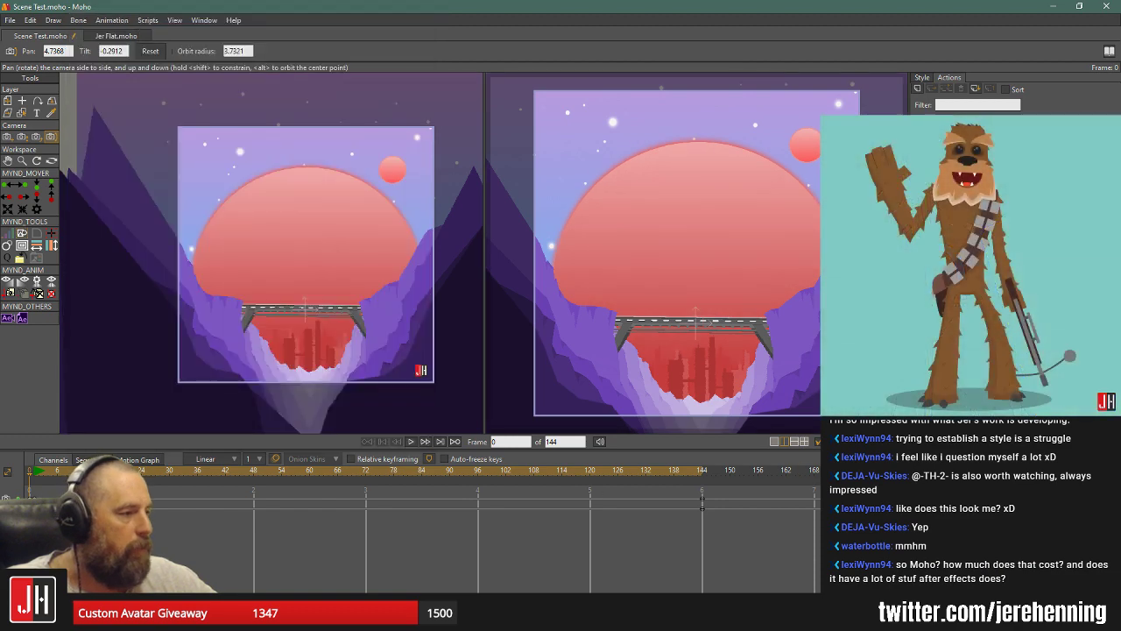
pyautogui.doubleClick(964, 496)
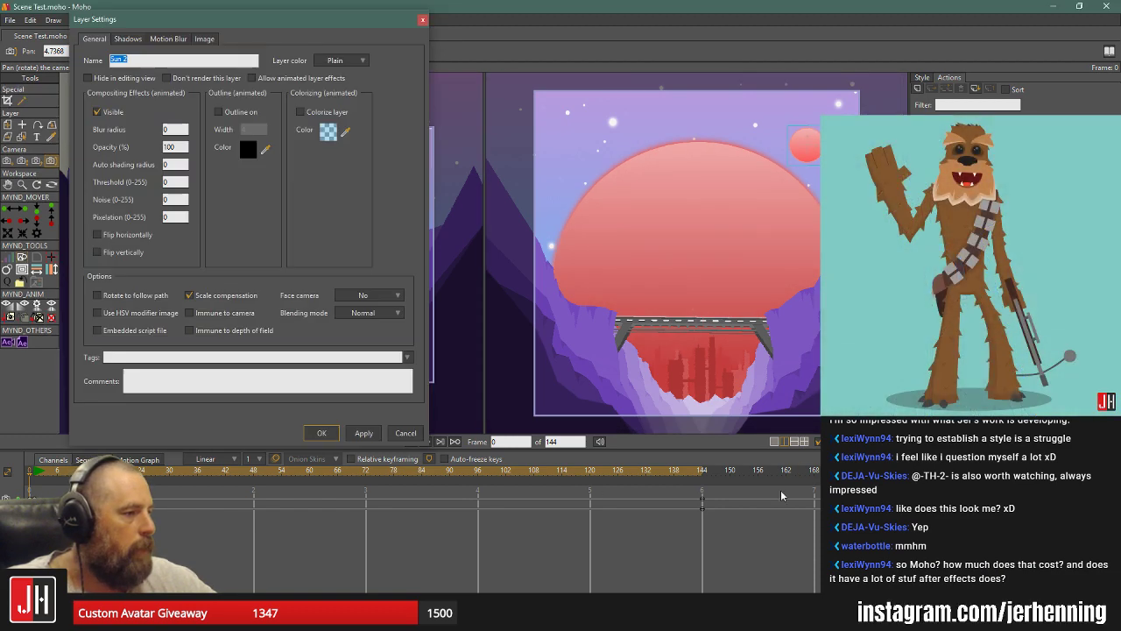
pyautogui.click(370, 438)
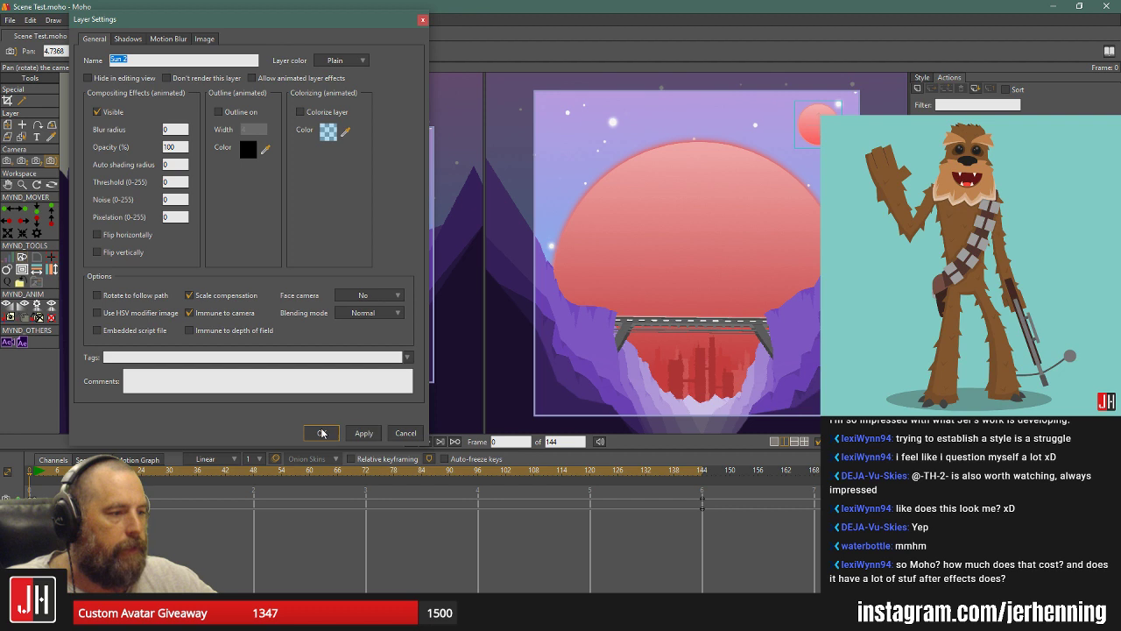
pyautogui.click(322, 433)
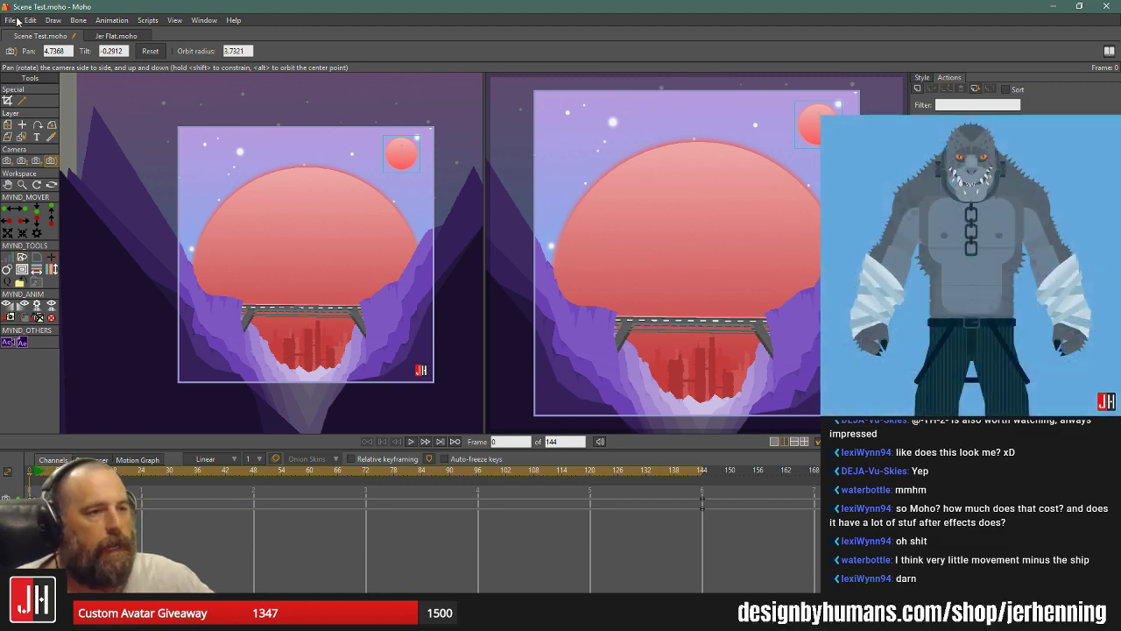
# Open Daily 5.moho from the Daily folder and play its animation, closing it and returning to the Scene Test document when done.
pyautogui.click(17, 21)
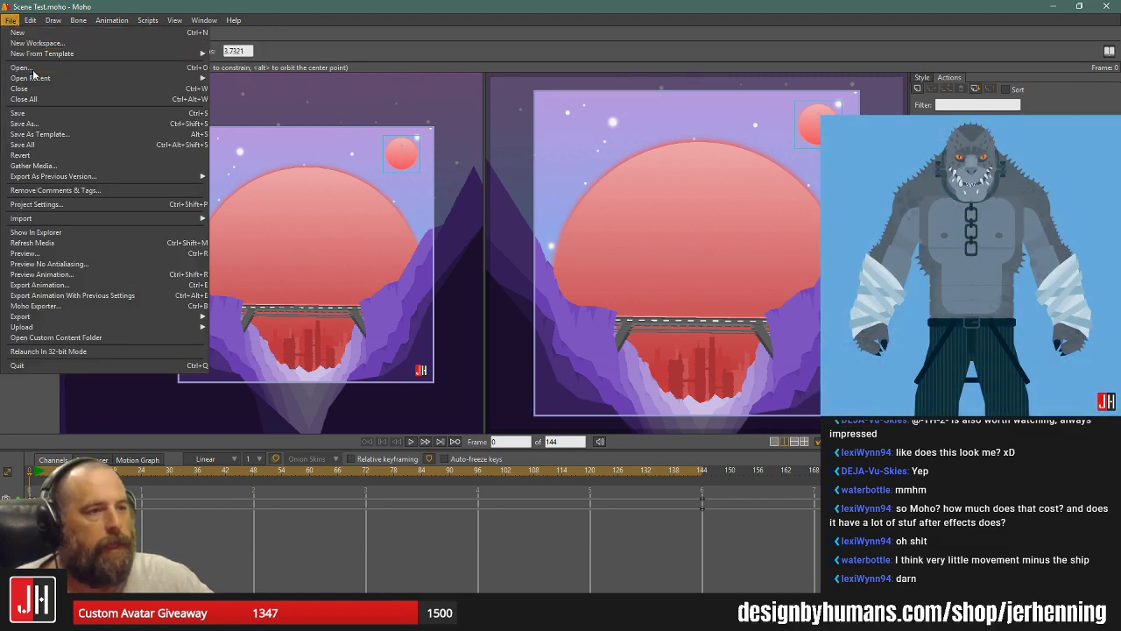
pyautogui.click(40, 62)
pyautogui.click(279, 41)
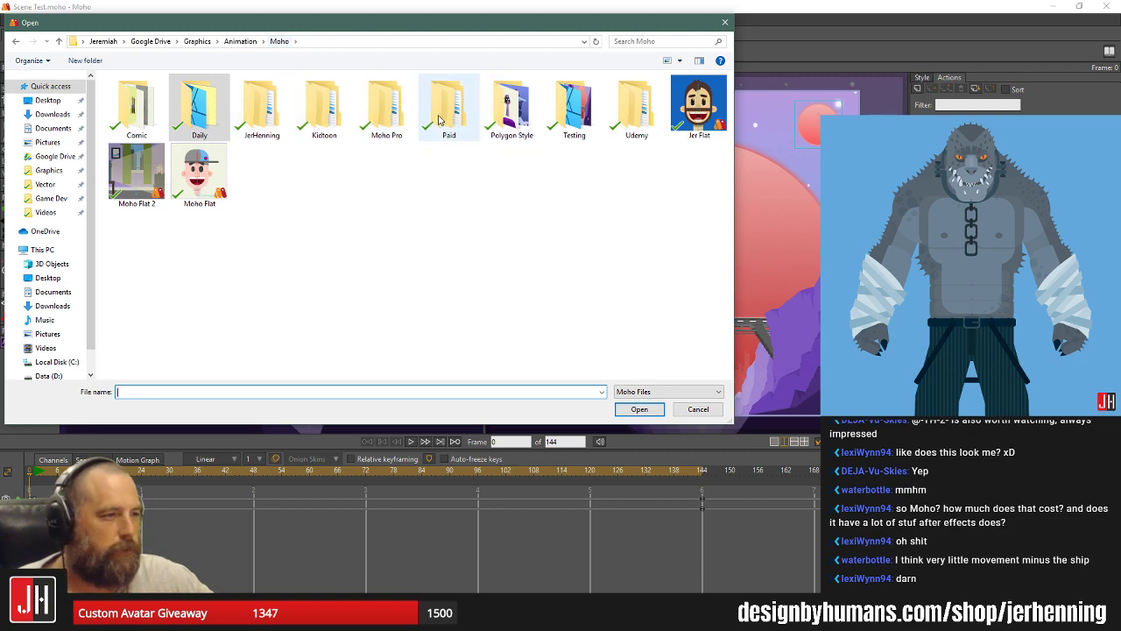
pyautogui.doubleClick(217, 116)
pyautogui.doubleClick(387, 103)
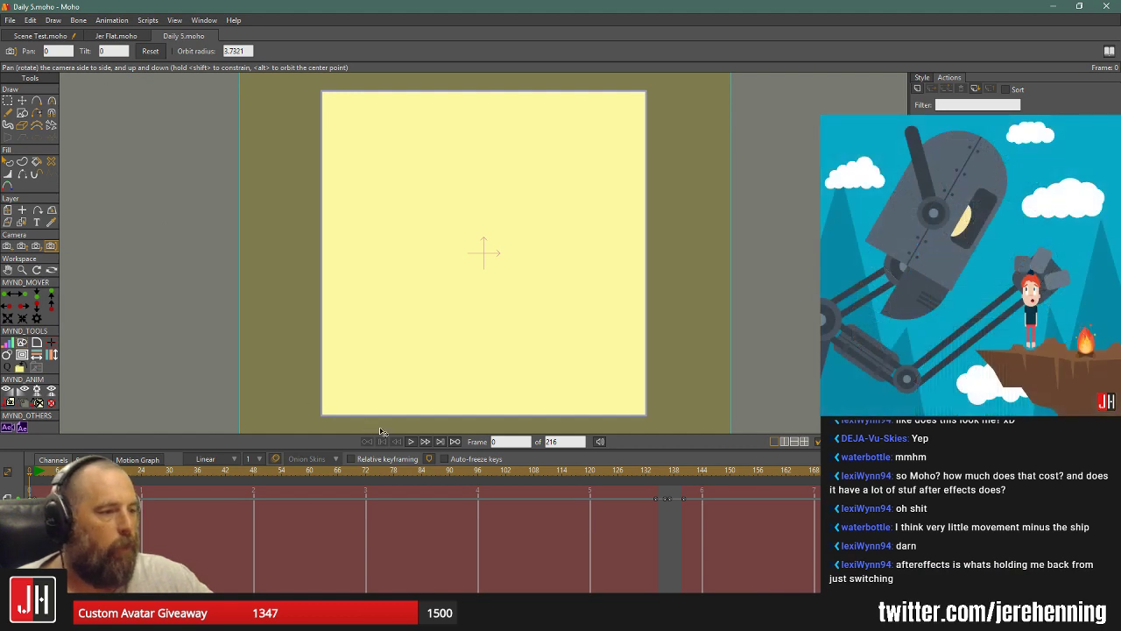
pyautogui.click(409, 441)
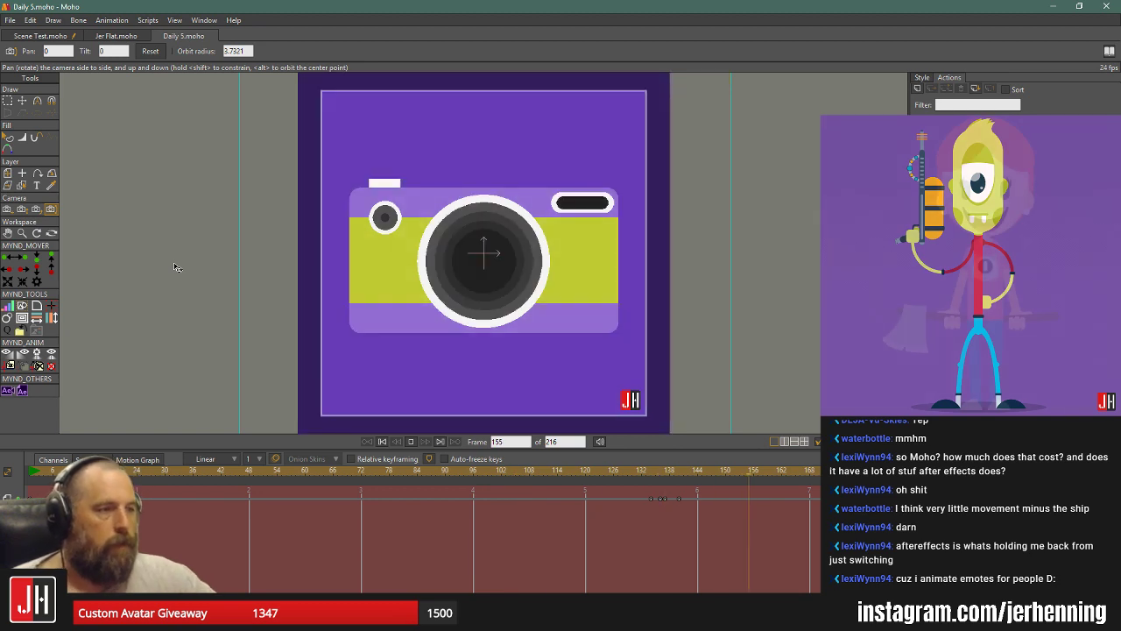
pyautogui.click(157, 38)
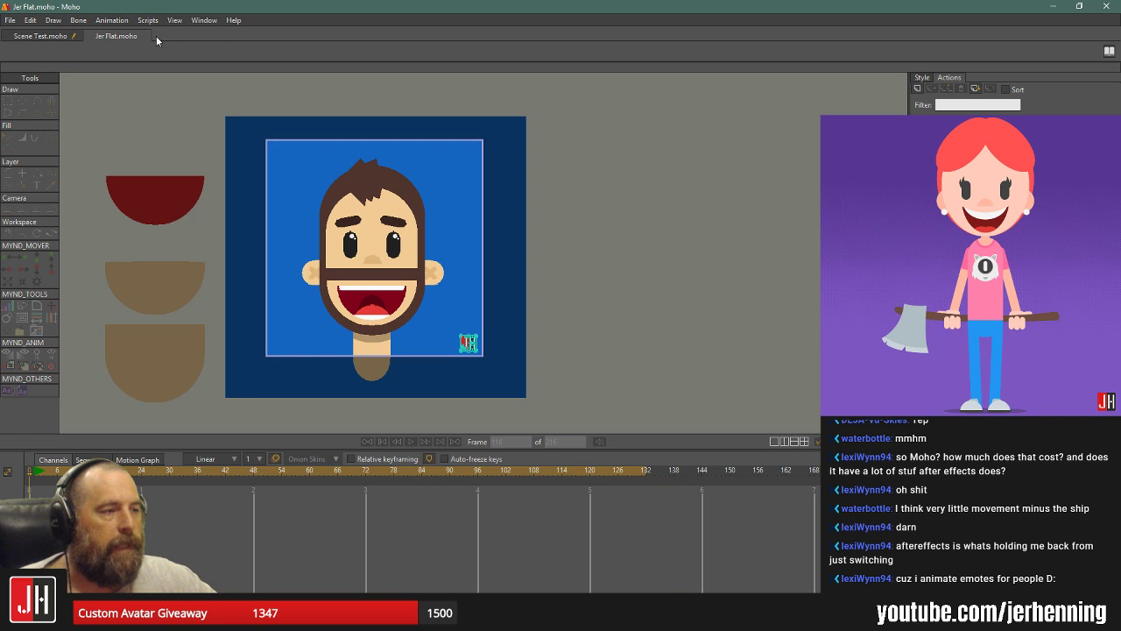
pyautogui.click(49, 40)
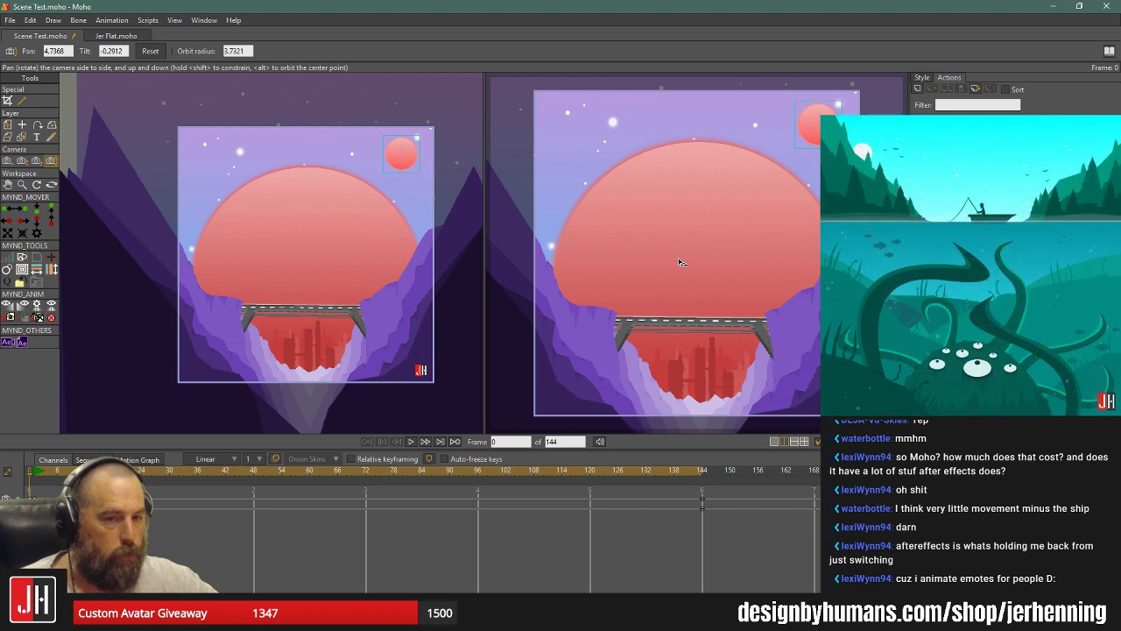
# Orbit the workspace to check how the canyon layers are stacked in depth, and reset the view.
pyautogui.moveTo(684, 261); pyautogui.dragTo(690, 229)
pyautogui.click(51, 184)
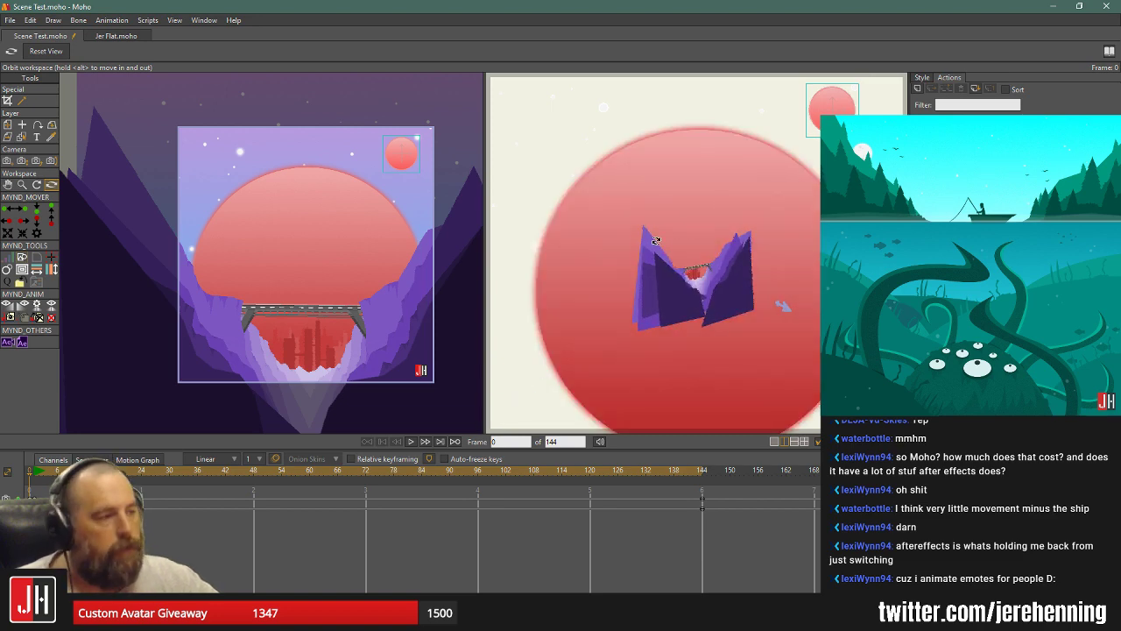
pyautogui.click(46, 51)
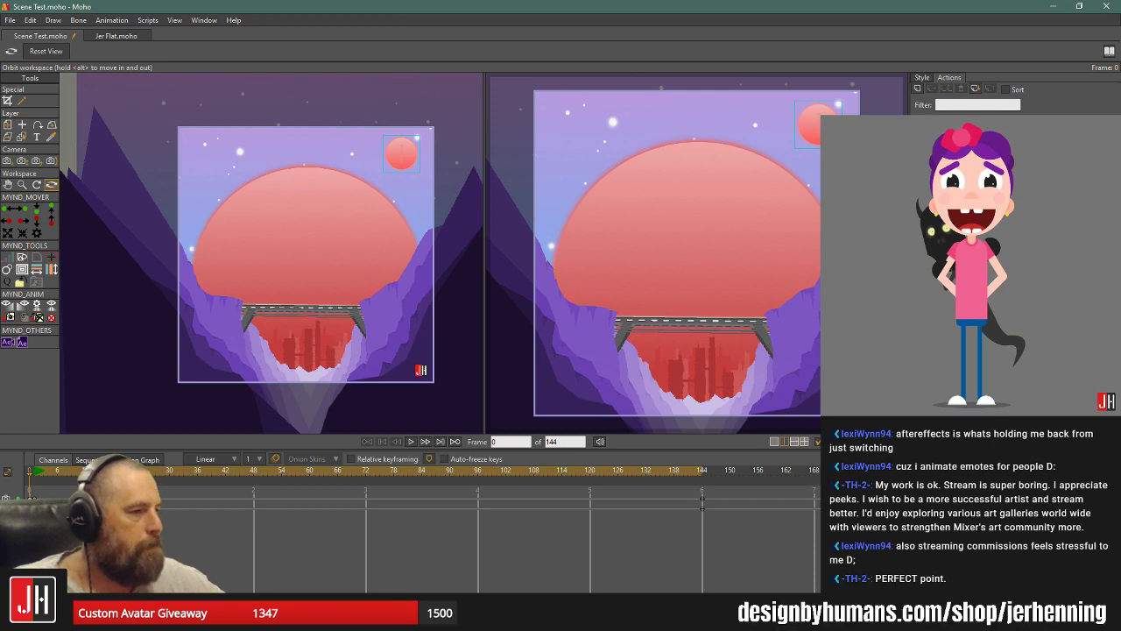
# Try panning the camera to -14.9585 with a 3.4952 tilt at frame 0, and undo it.
pyautogui.click(51, 160)
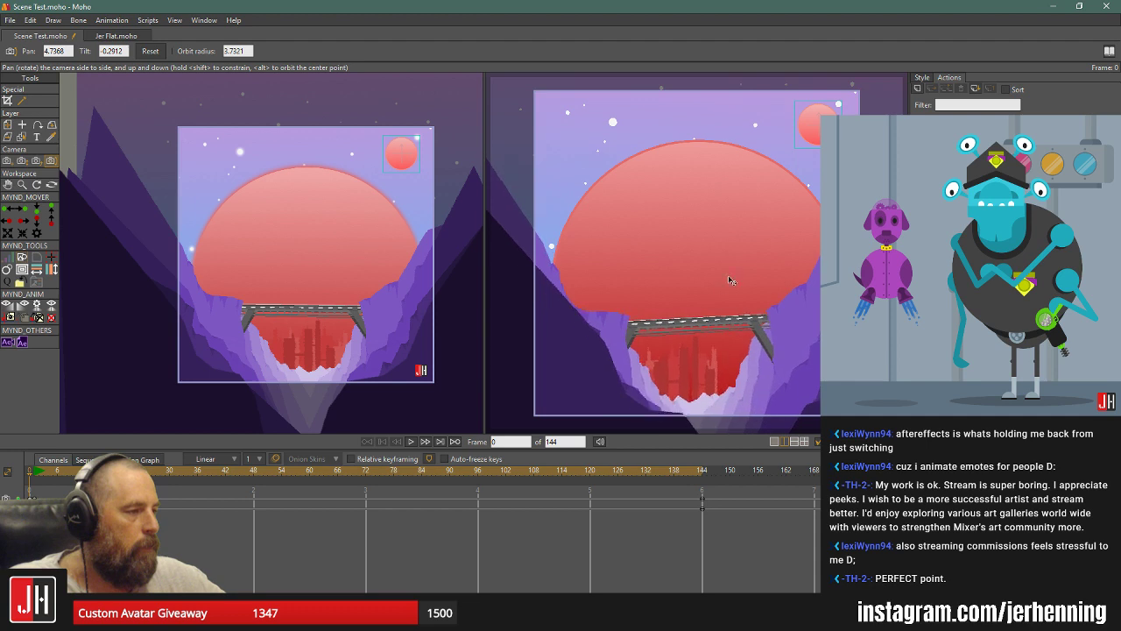
pyautogui.moveTo(729, 277); pyautogui.dragTo(712, 249)
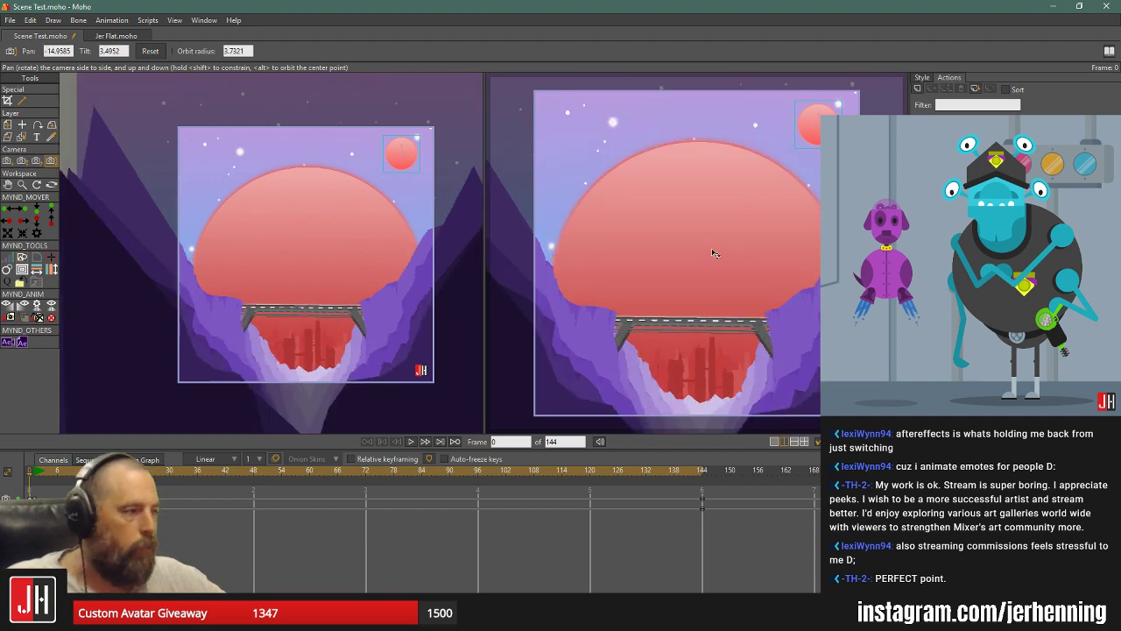
pyautogui.hotkey('ctrl', 'z')
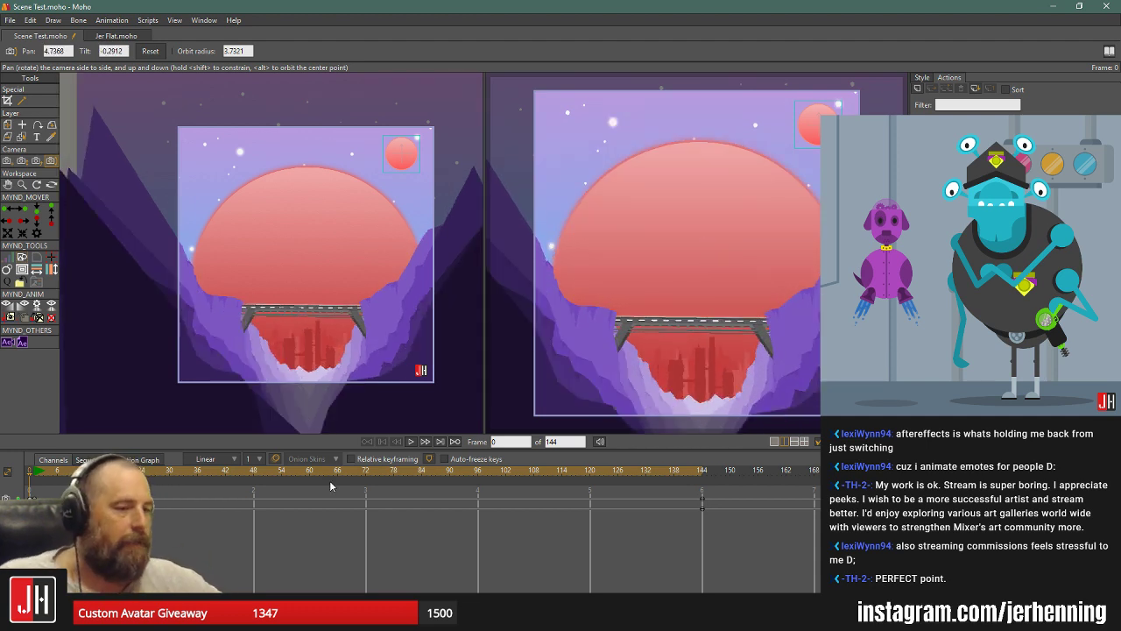
# Try a camera pan of 4.2382 with a -8.0097 tilt at frame 72, and undo it.
pyautogui.click(366, 474)
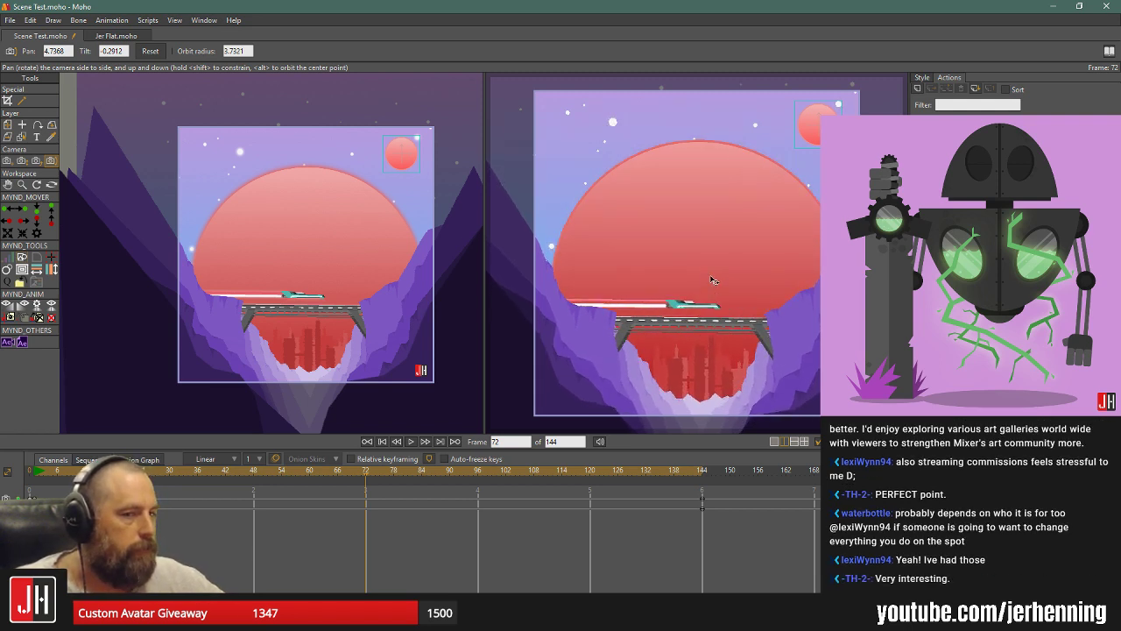
pyautogui.moveTo(711, 279); pyautogui.dragTo(721, 286)
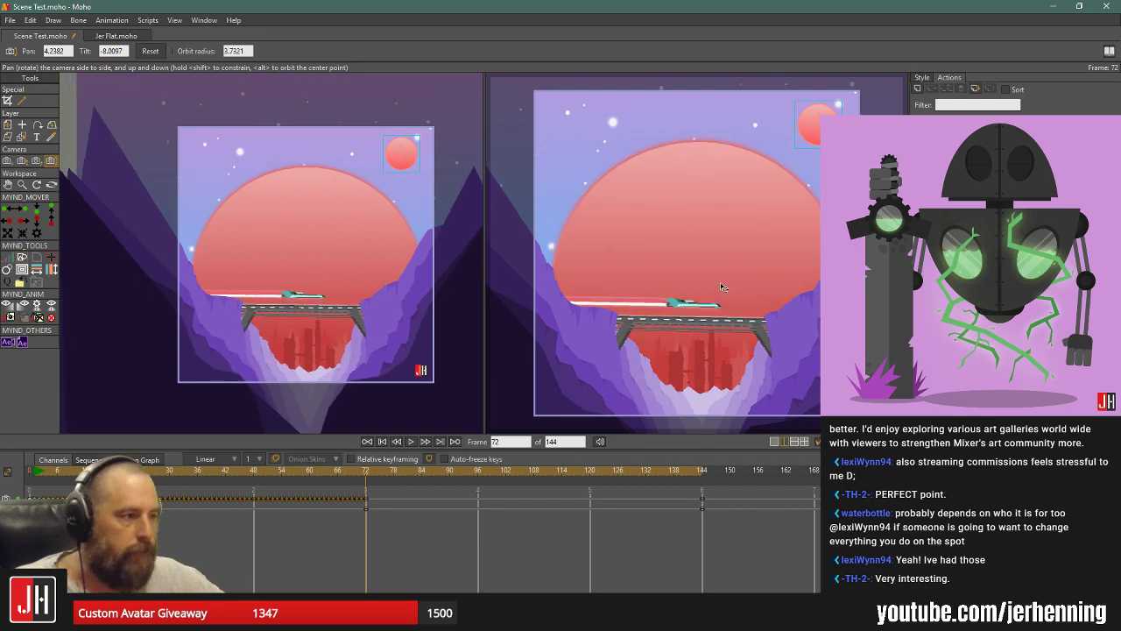
pyautogui.hotkey('ctrl', 'z')
# Keyframe the camera at frame 72 with a pan of 3.7396 and a tilt of 18.7864.
pyautogui.scroll(-4, 716, 279)
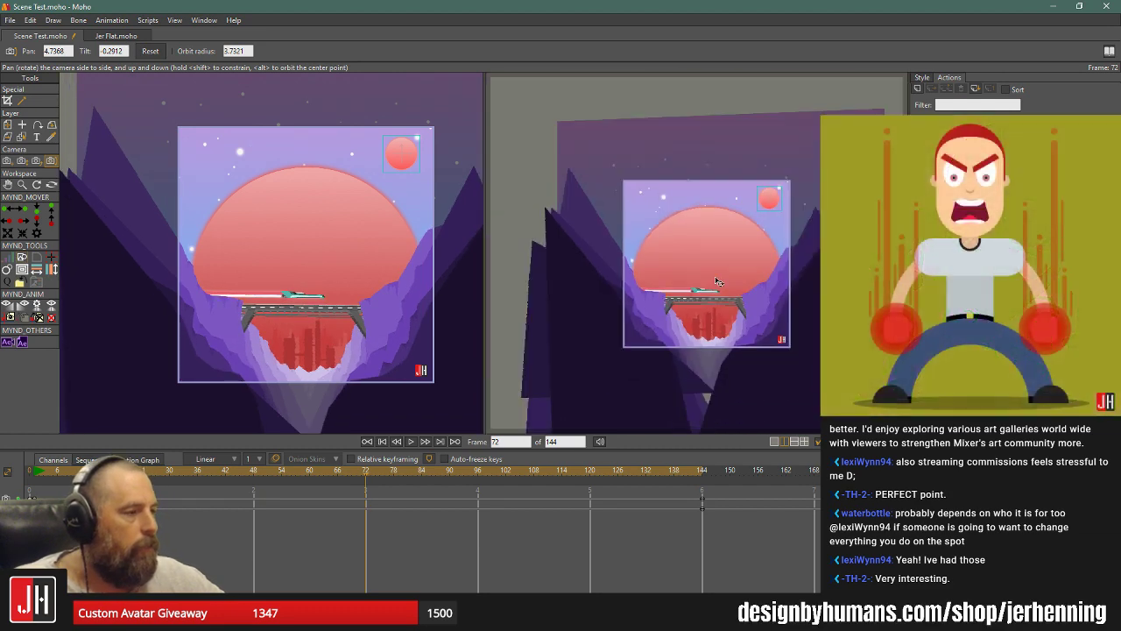
pyautogui.scroll(3, 714, 280)
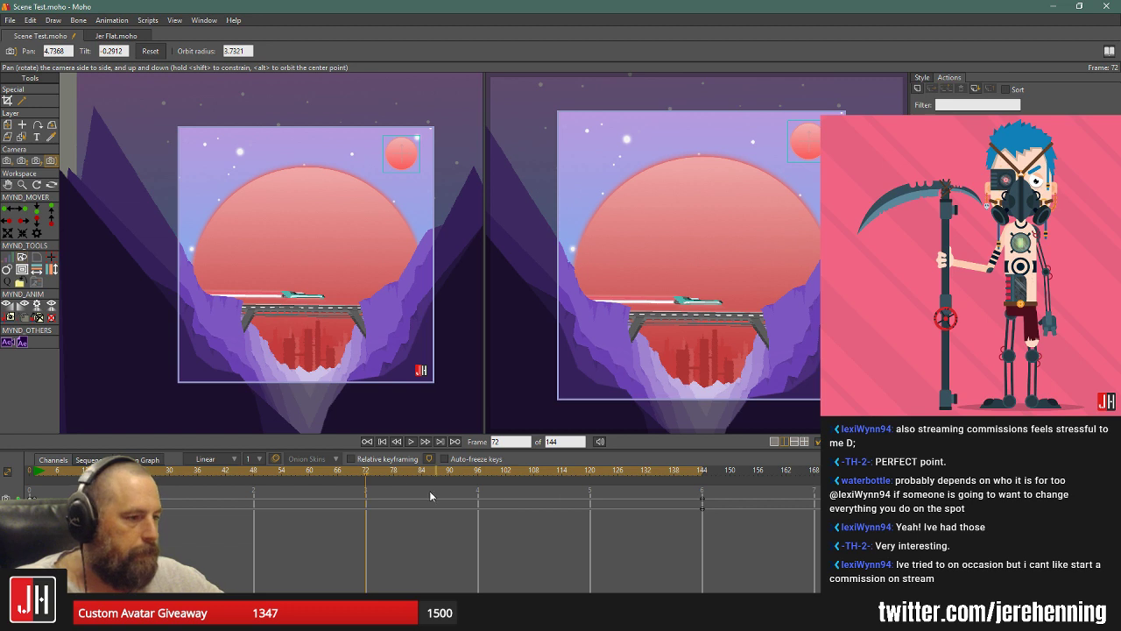
pyautogui.moveTo(706, 340); pyautogui.dragTo(706, 314)
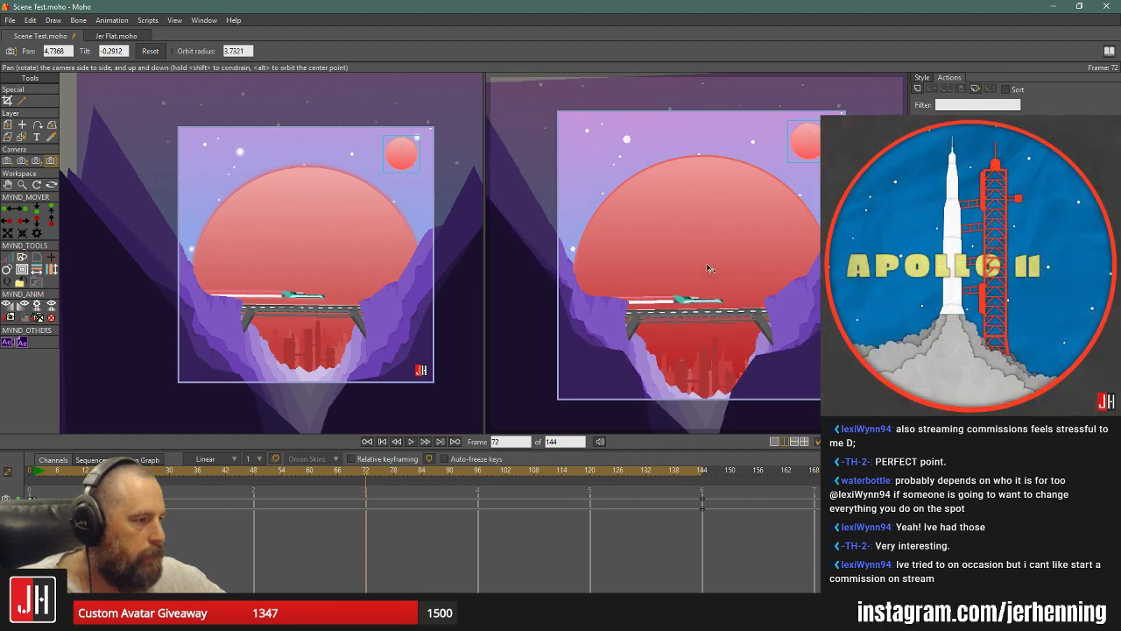
pyautogui.moveTo(710, 276); pyautogui.dragTo(690, 287)
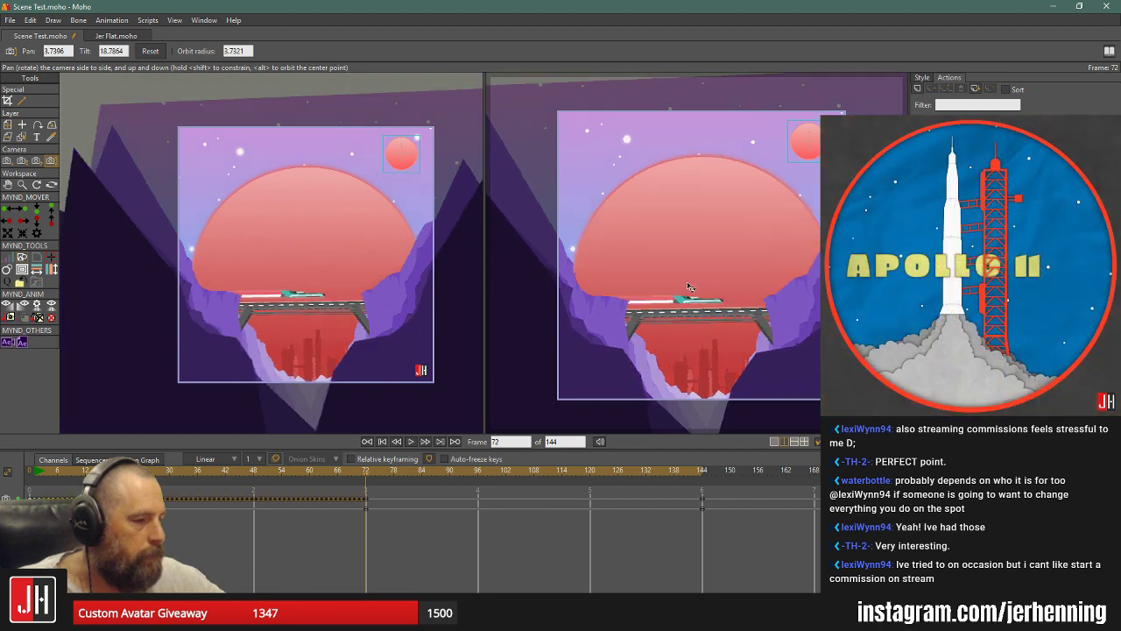
# Play the animation from the start and scrub back to frame 48 to review the camera tilt.
pyautogui.click(382, 441)
pyautogui.click(411, 442)
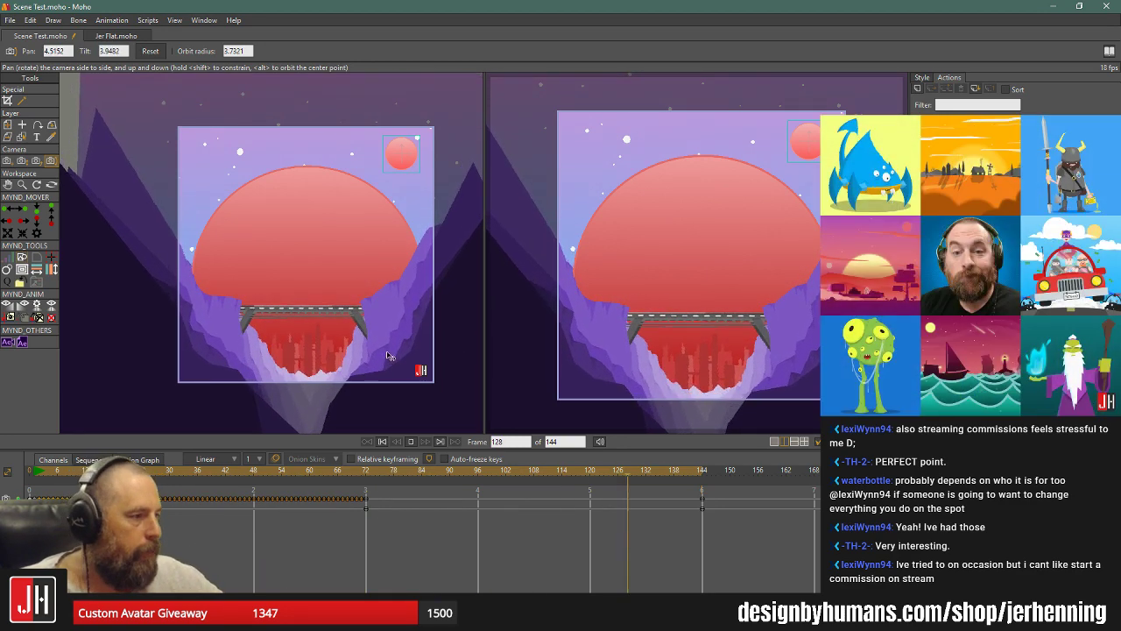
pyautogui.moveTo(343, 472); pyautogui.dragTo(253, 472)
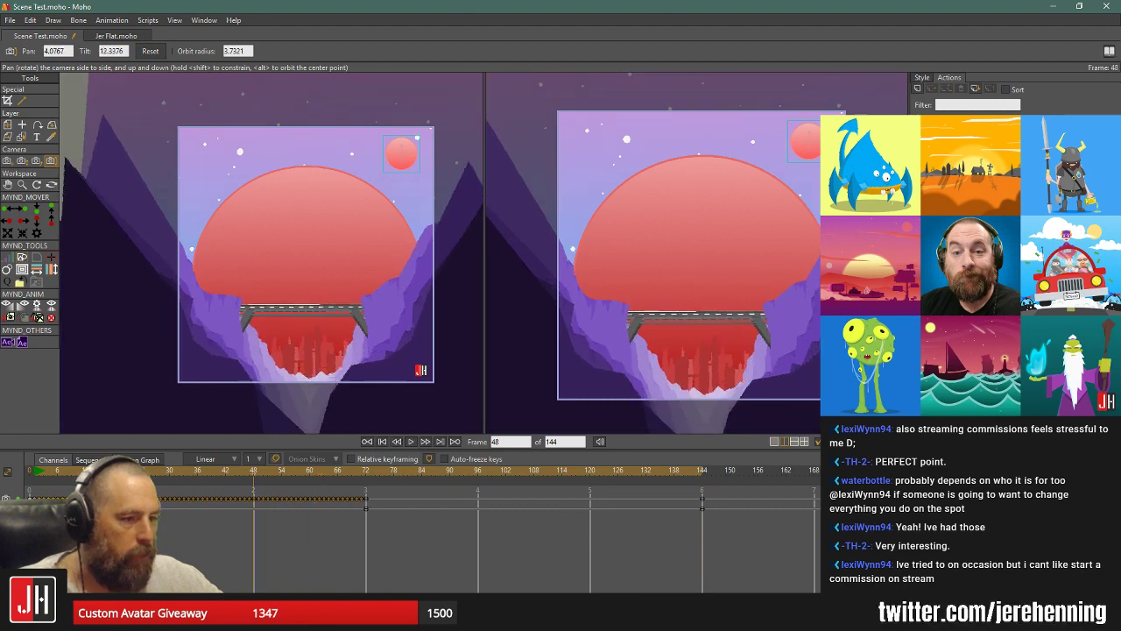
# Set the Stars 3 layer's opacity to 70% at frame 12 and apply it.
pyautogui.hotkey('shift', 'ctrl', 'Left')
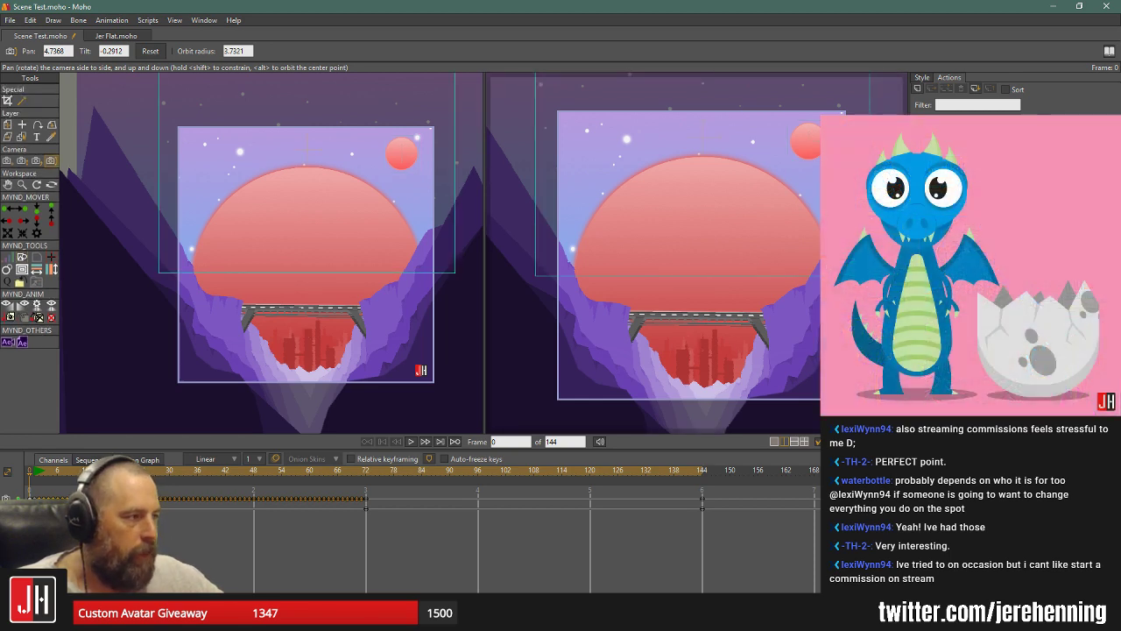
pyautogui.moveTo(244, 18); pyautogui.dragTo(673, 247)
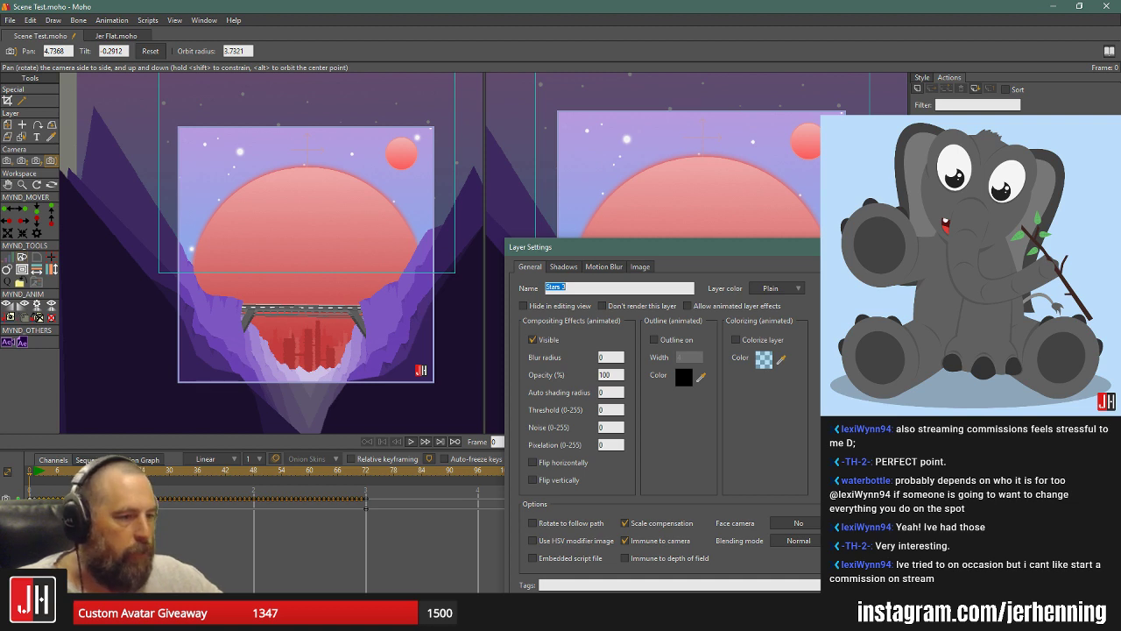
pyautogui.click(38, 477)
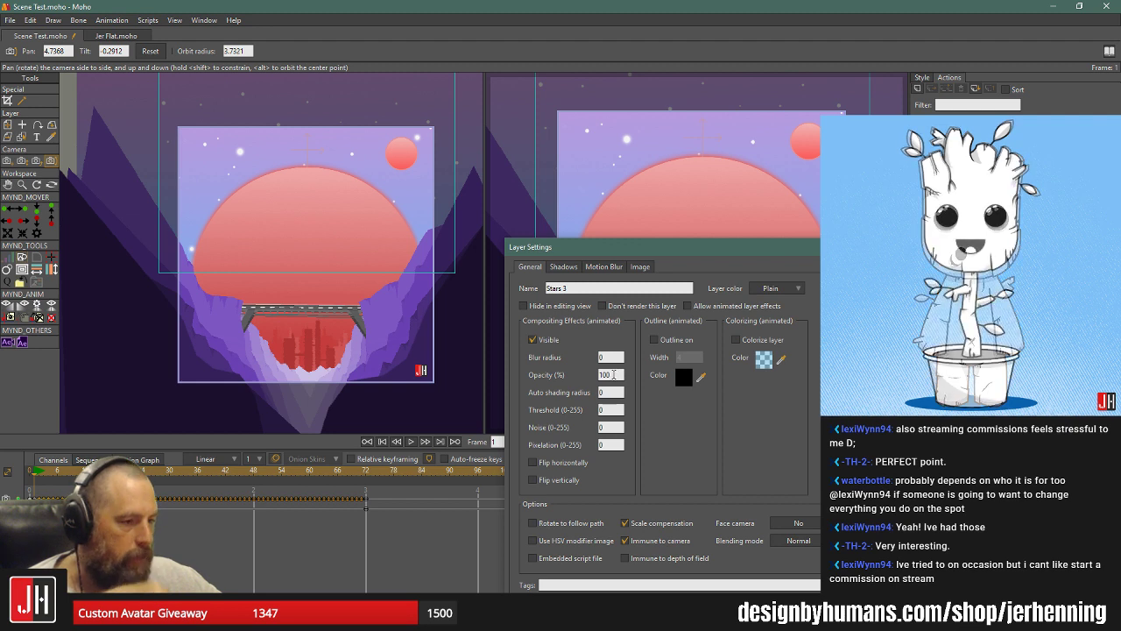
pyautogui.press('space')
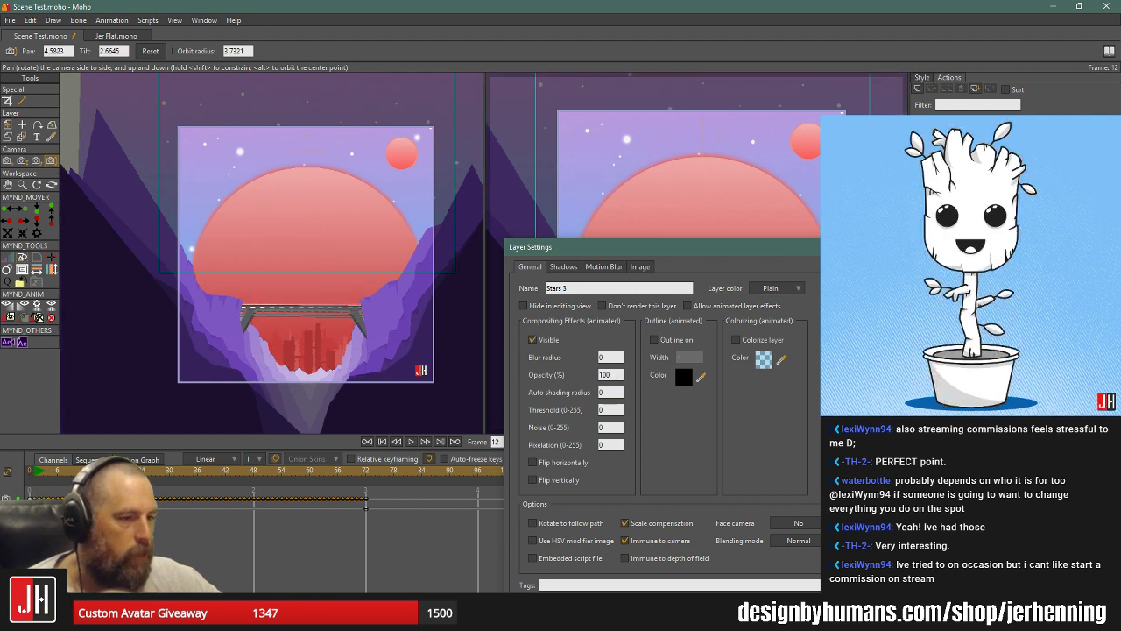
pyautogui.click(621, 375)
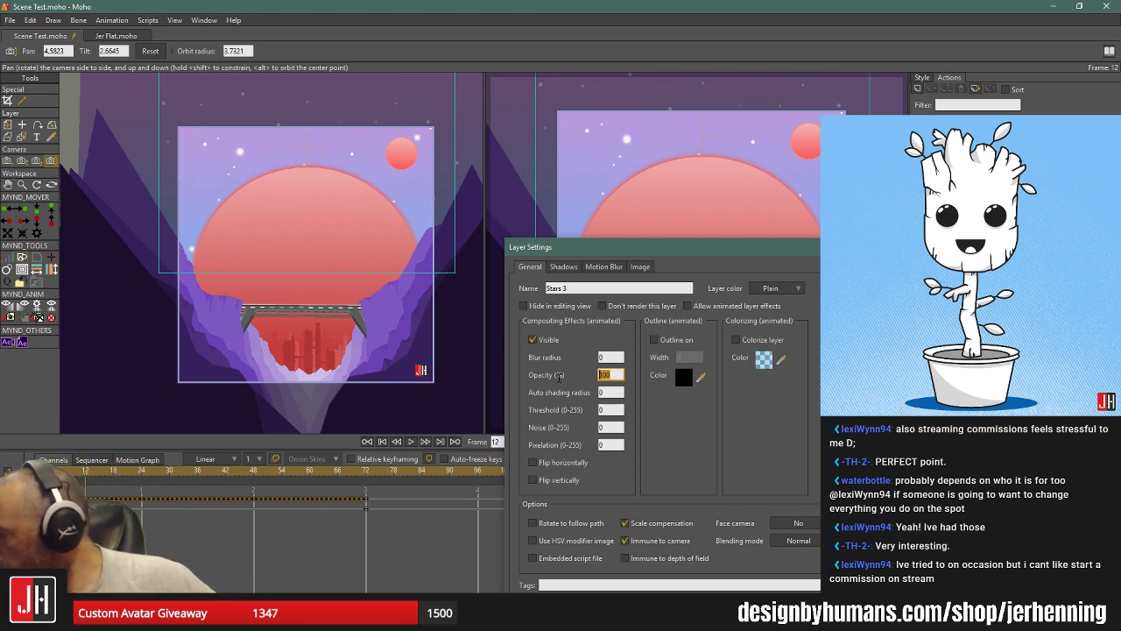
pyautogui.write('70')
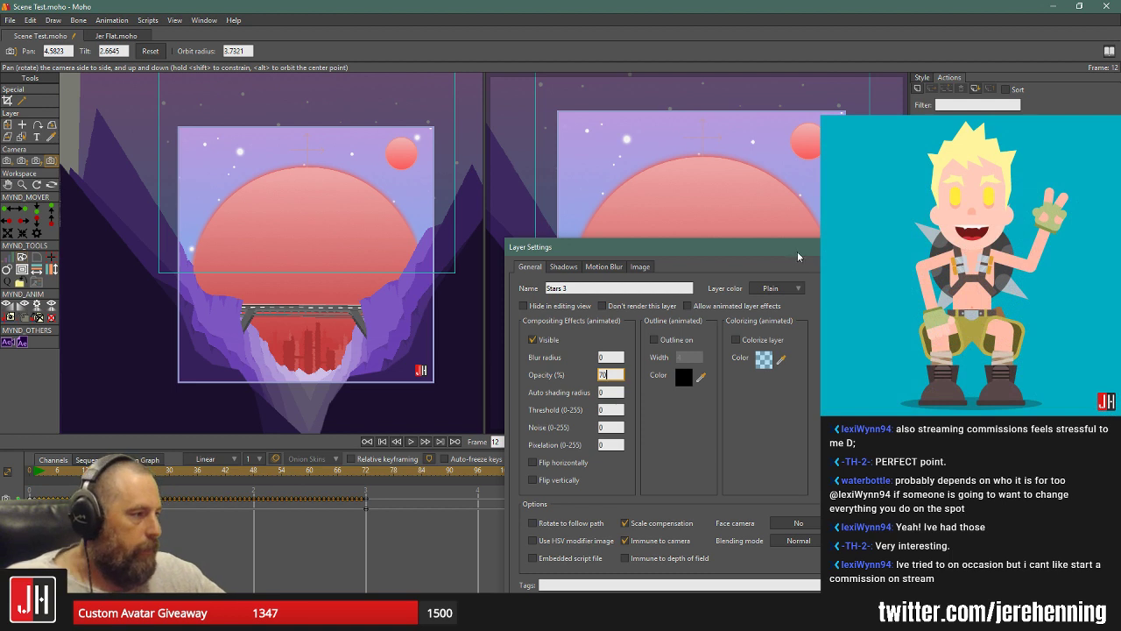
pyautogui.moveTo(798, 256); pyautogui.dragTo(812, 138)
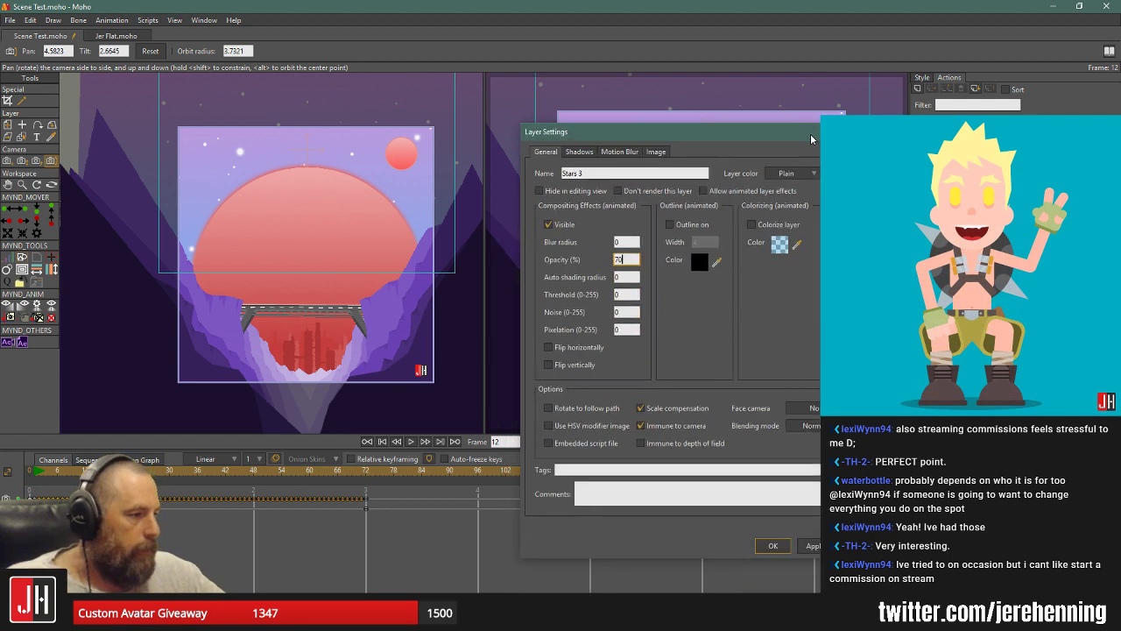
pyautogui.click(813, 545)
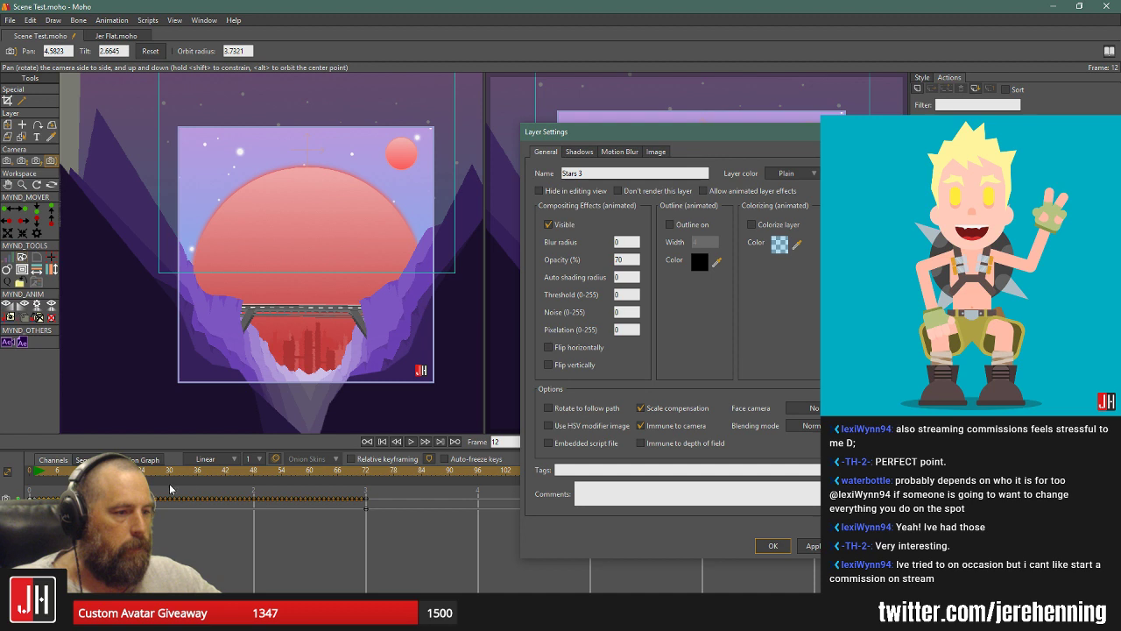
# Set the Stars 3 layer's opacity to 100% at frame 60.
pyautogui.click(89, 472)
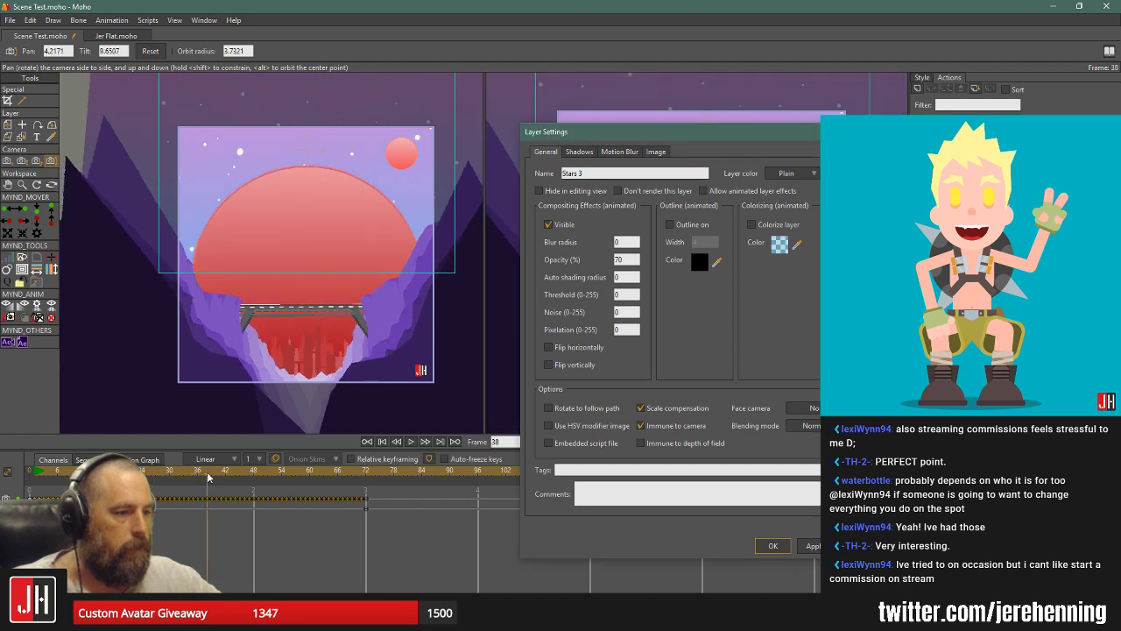
pyautogui.click(255, 482)
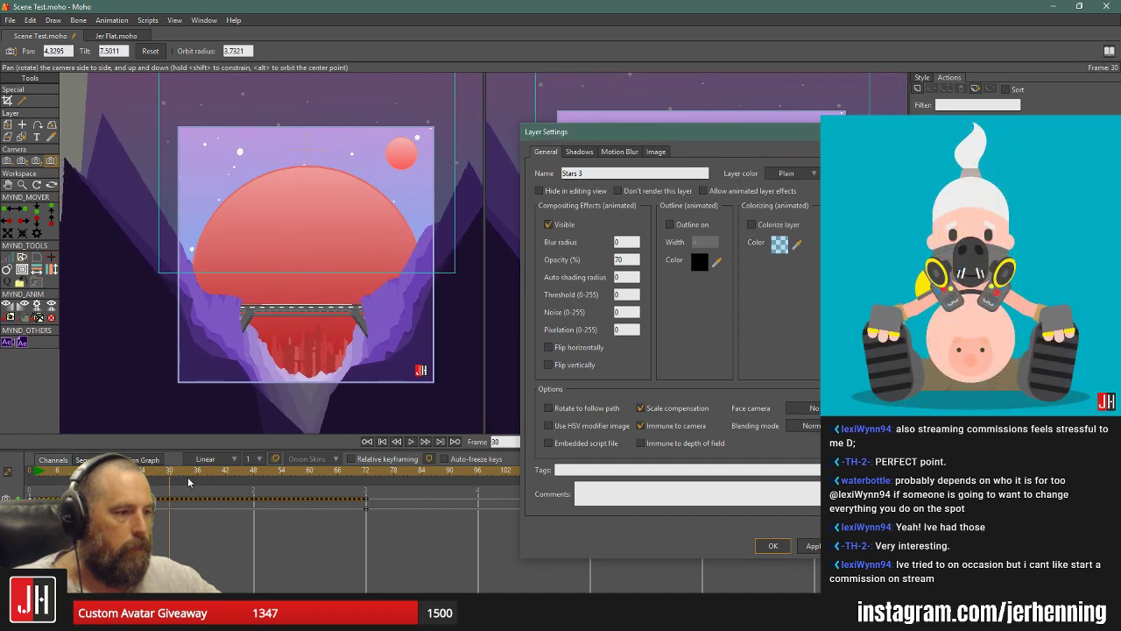
pyautogui.moveTo(255, 482); pyautogui.dragTo(309, 484)
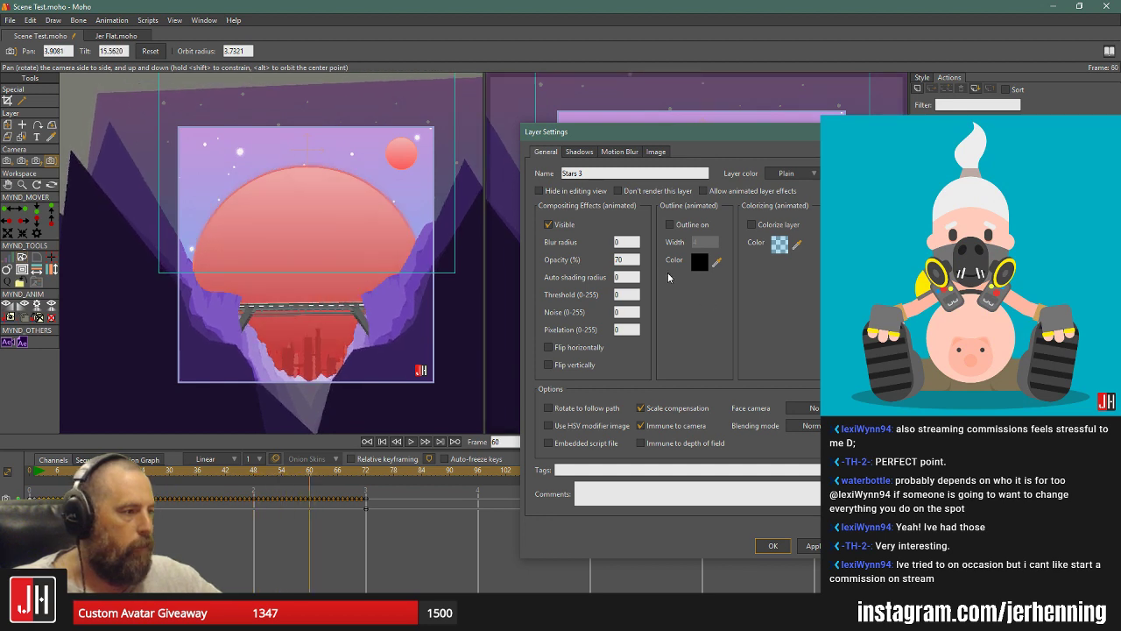
pyautogui.moveTo(635, 259); pyautogui.dragTo(532, 260)
pyautogui.write('100')
pyautogui.press('Tab')
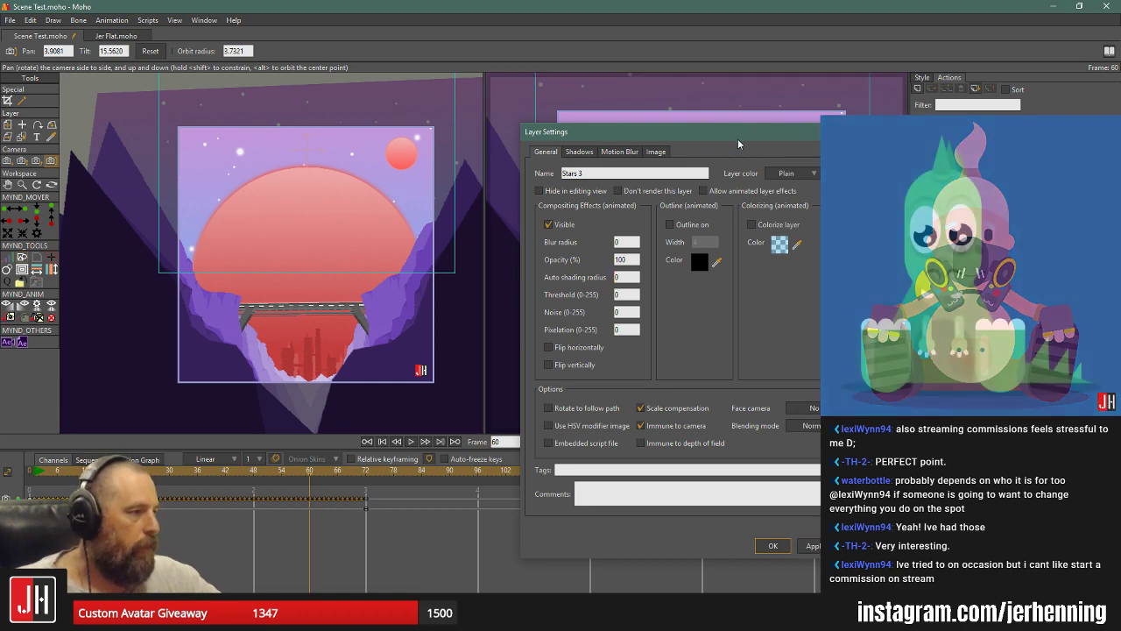
# Set the Stars 3 layer's opacity to 60% at frame 108 and close the layer settings.
pyautogui.moveTo(739, 136); pyautogui.dragTo(821, 67)
pyautogui.moveTo(522, 478); pyautogui.dragTo(535, 478)
pyautogui.doubleClick(715, 190)
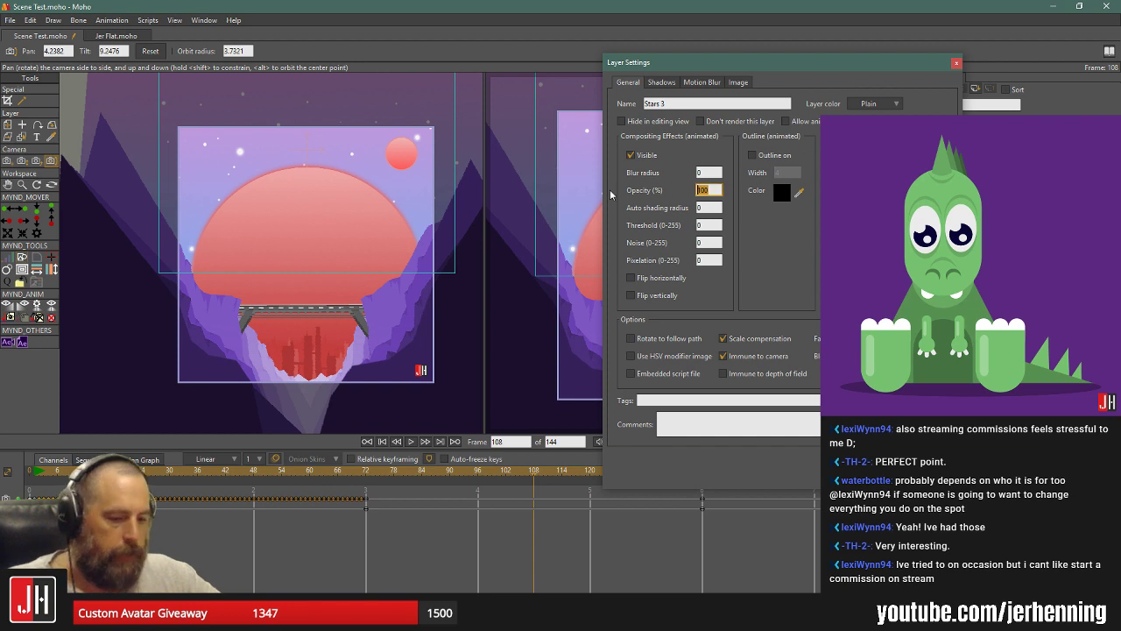
pyautogui.write('60')
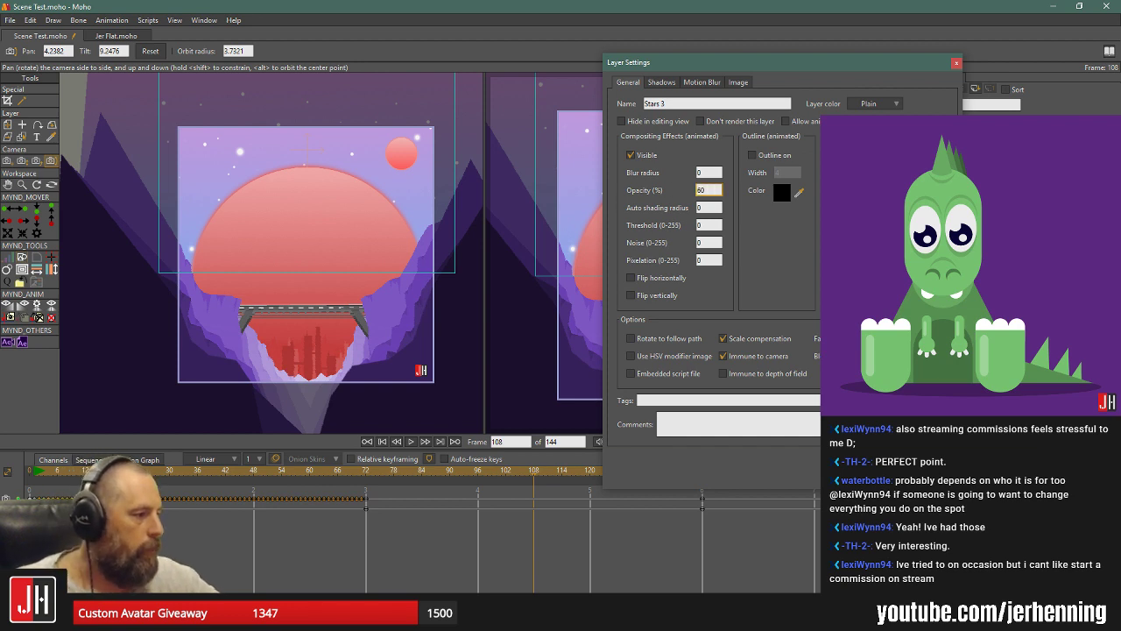
pyautogui.press('Return')
# Set the Stars 3 layer's opacity to 100% at frame 144.
pyautogui.click(726, 471)
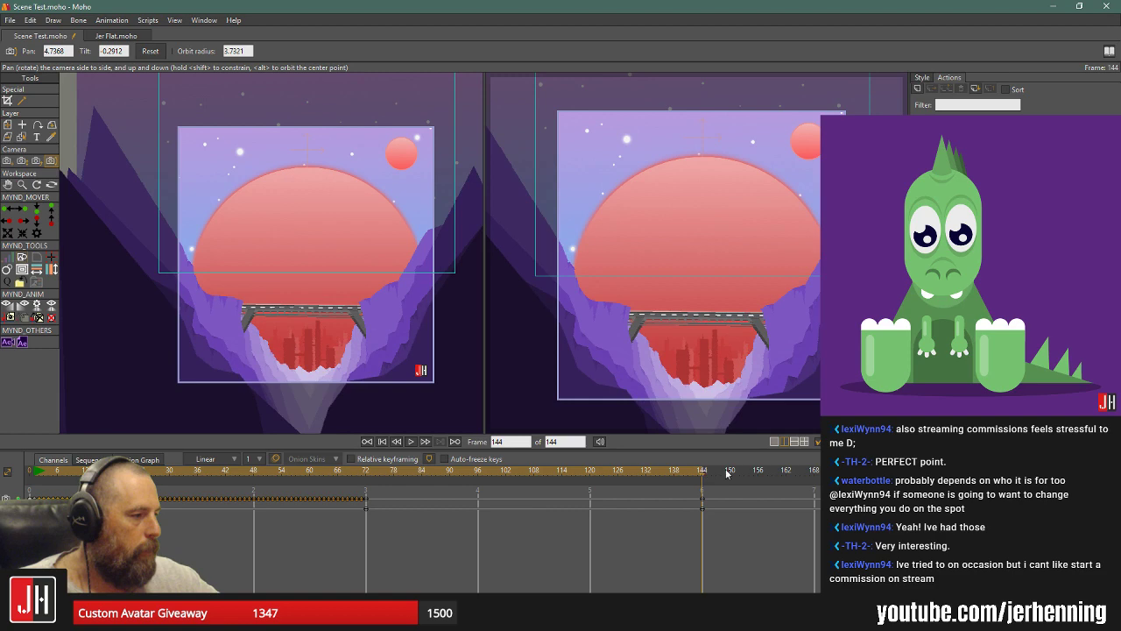
pyautogui.doubleClick(911, 351)
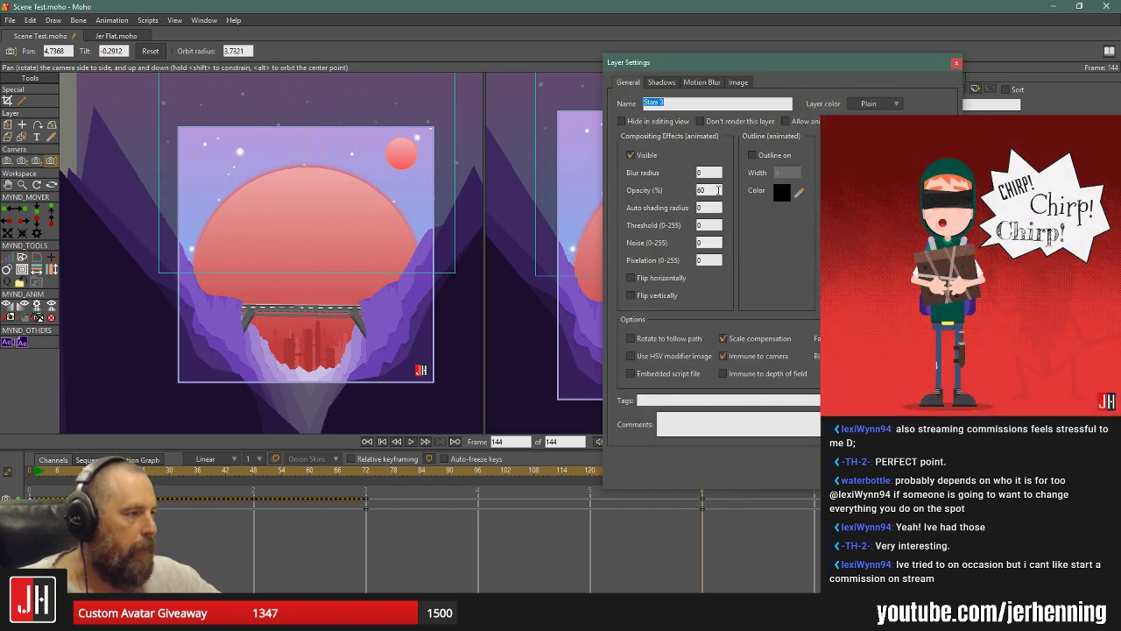
pyautogui.doubleClick(711, 189)
pyautogui.write('10')
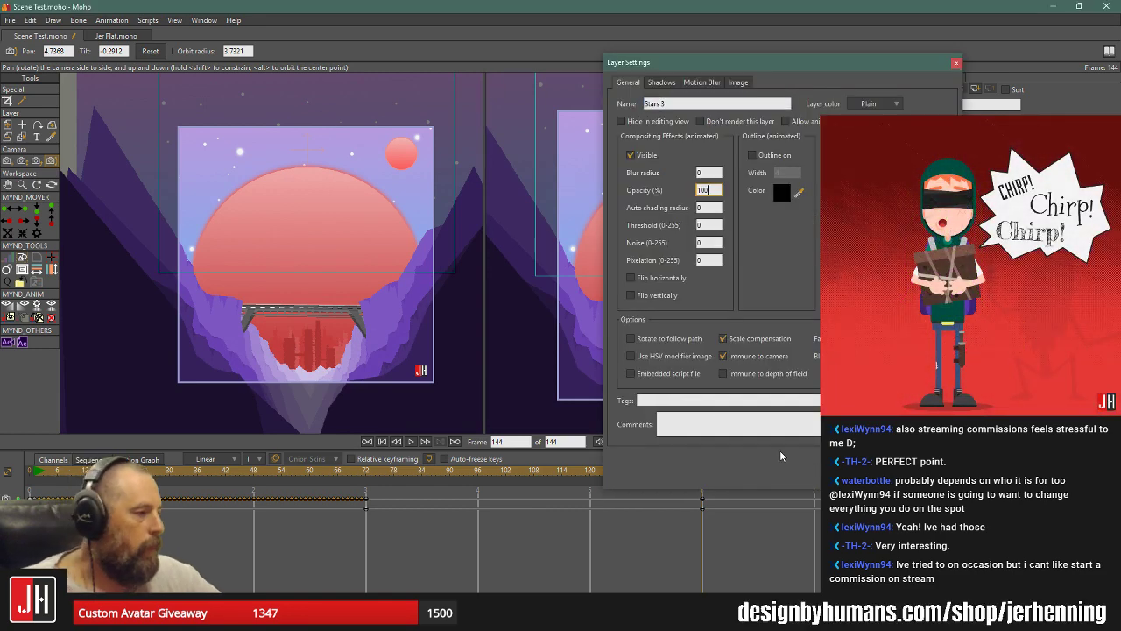
pyautogui.write('0')
pyautogui.press('Return')
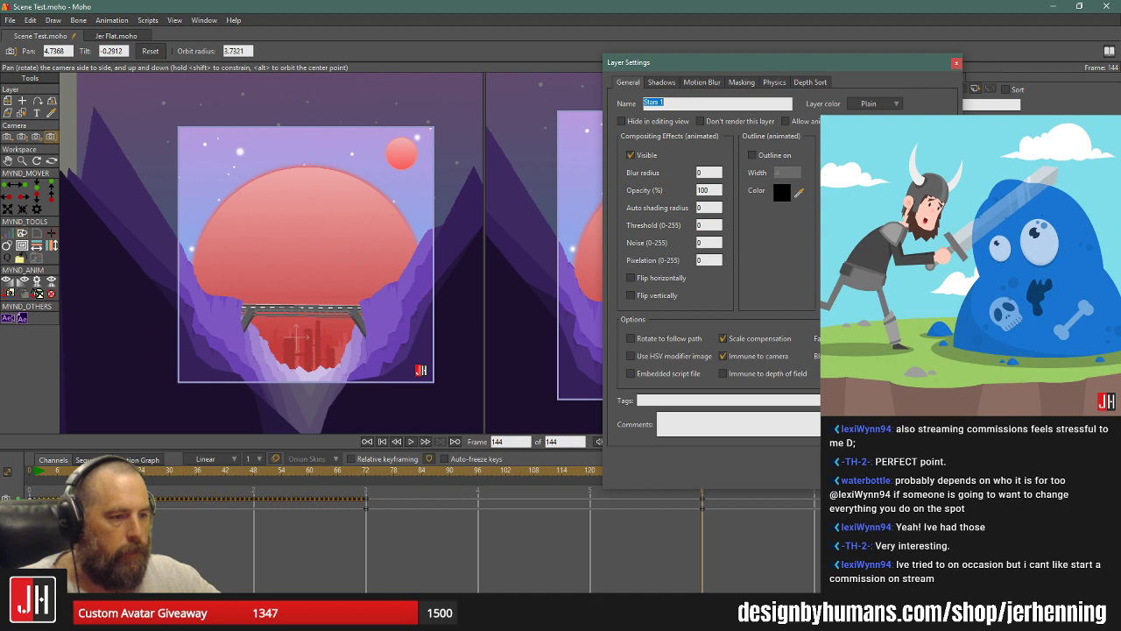
# Set the Stars 1 layer's opacity to 70% at frame 24.
pyautogui.moveTo(166, 471); pyautogui.dragTo(141, 470)
pyautogui.click(699, 191)
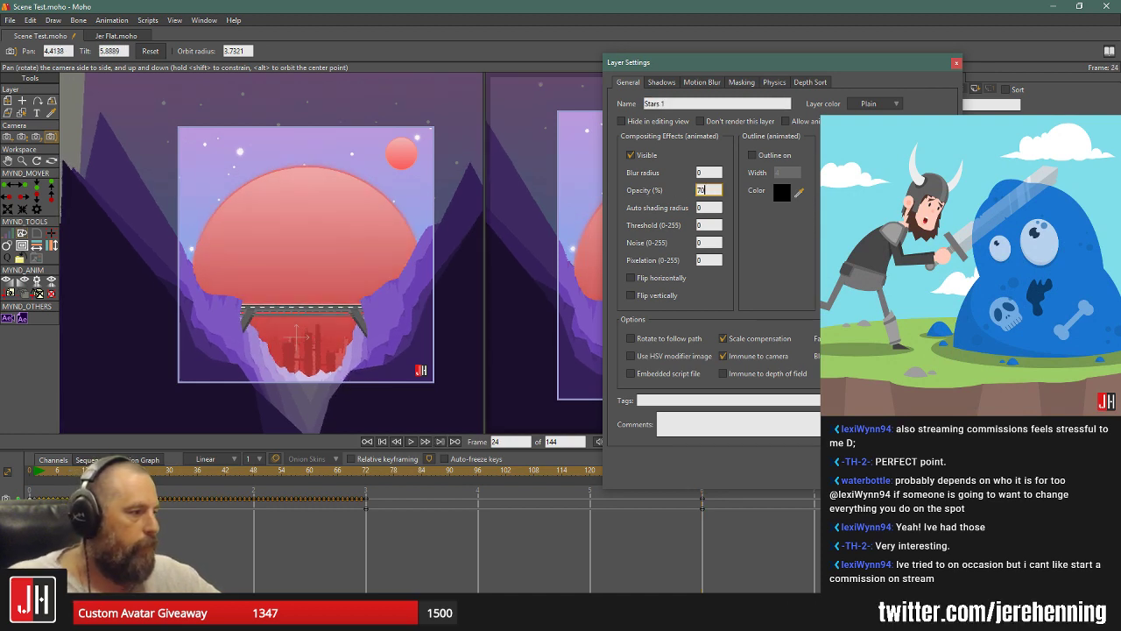
pyautogui.press('Return')
# Set the Stars 1 layer's opacity to 100% at frame 46.
pyautogui.click(242, 474)
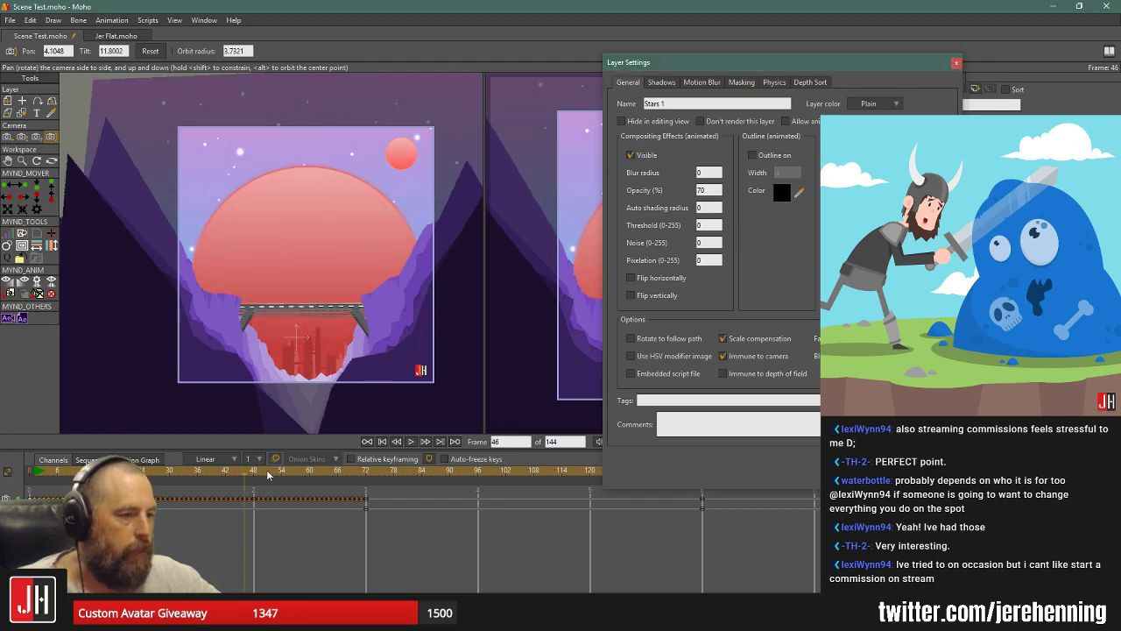
pyautogui.write('100')
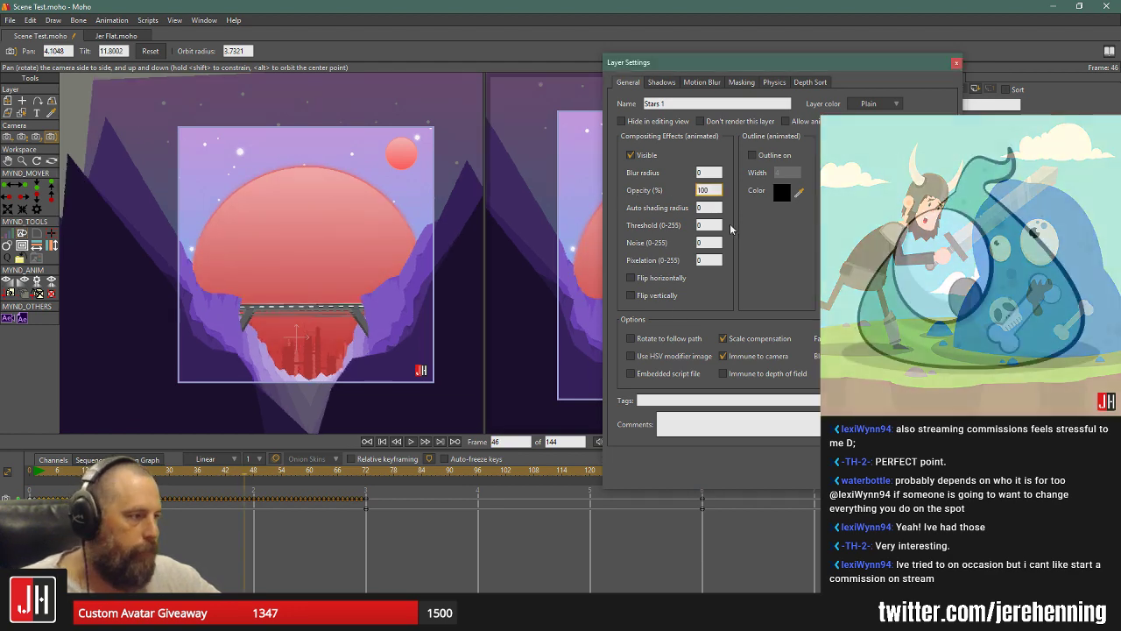
pyautogui.press('Return')
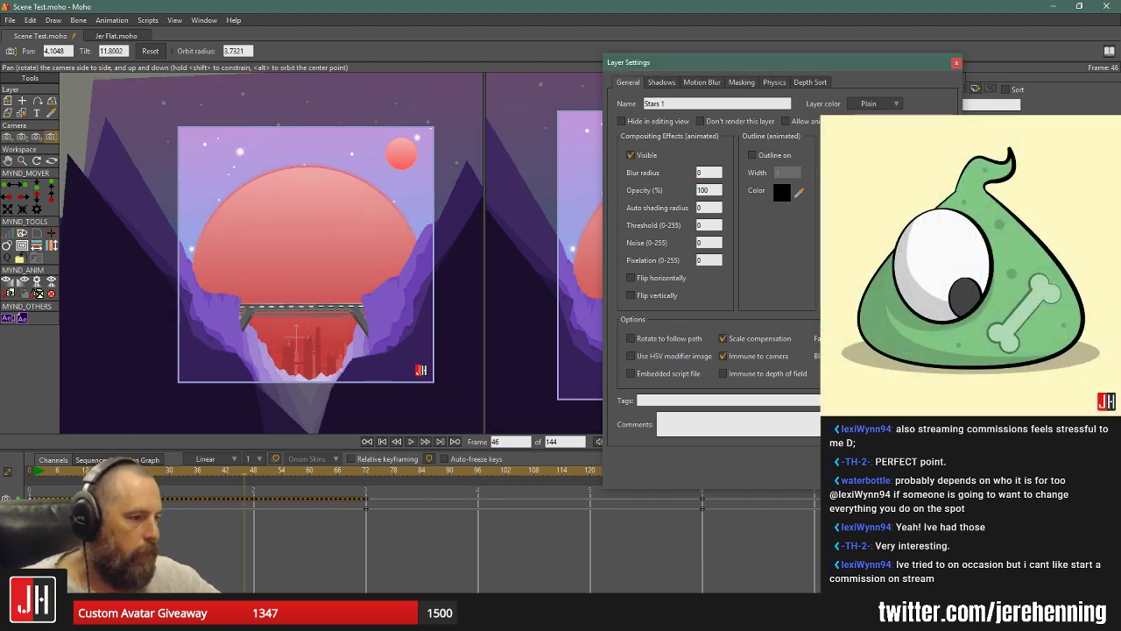
# Set the Stars 1 layer's opacity to 70% at frame 85.
pyautogui.click(446, 468)
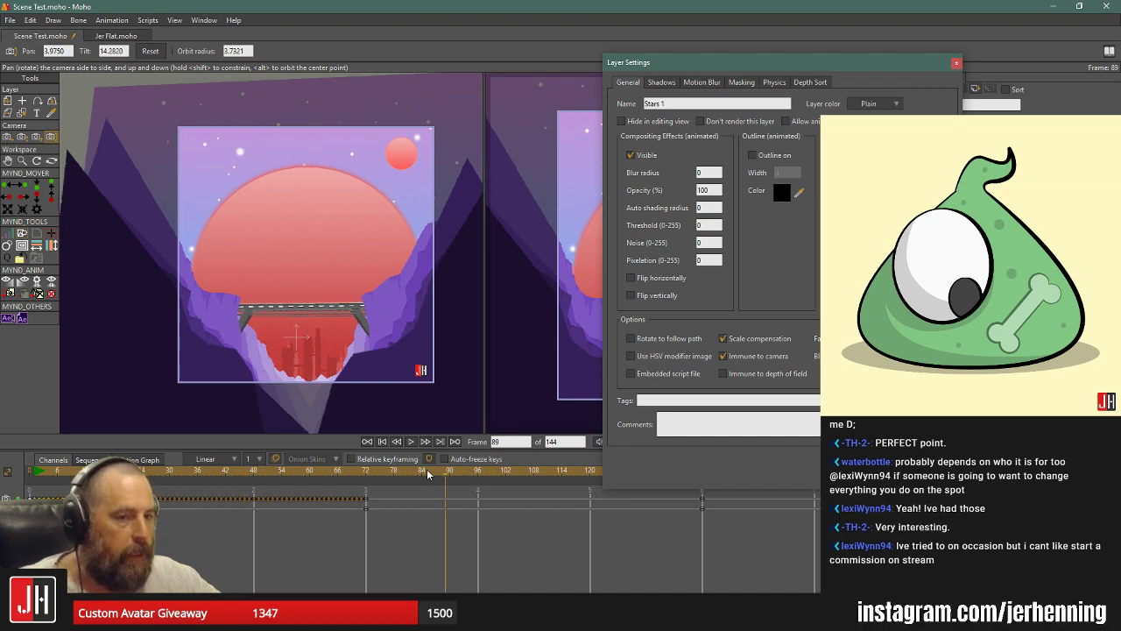
pyautogui.click(427, 473)
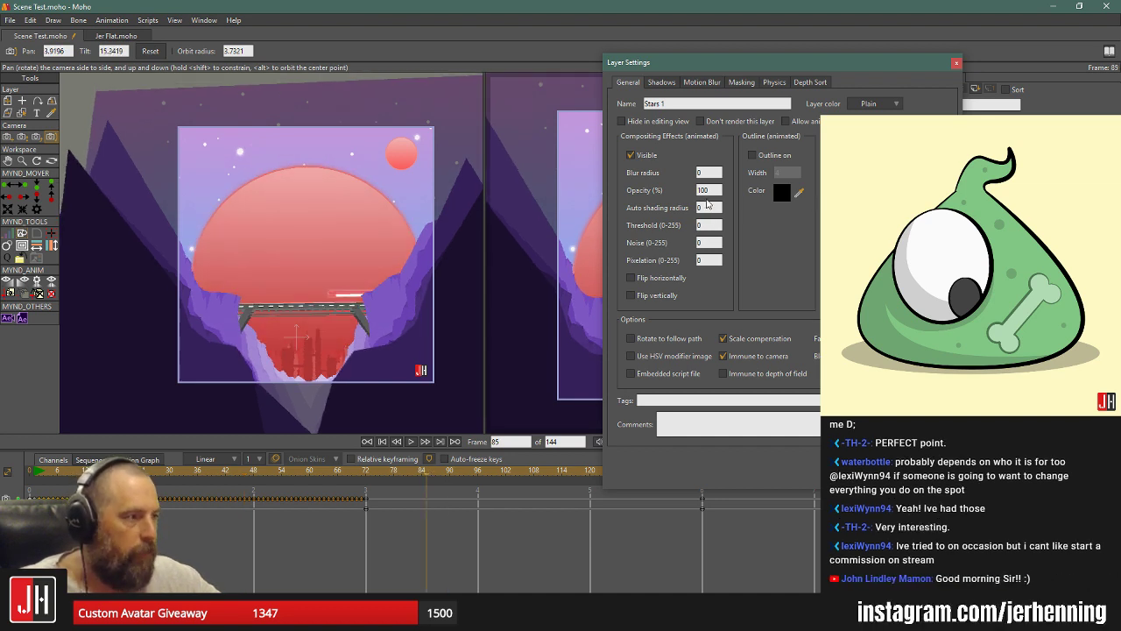
pyautogui.click(708, 190)
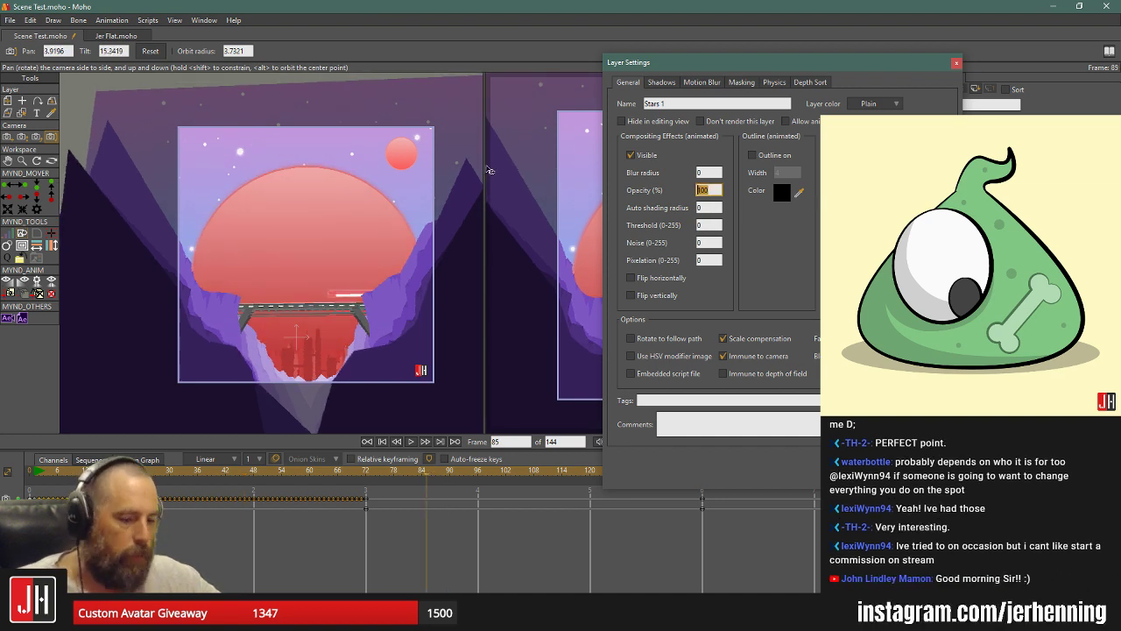
pyautogui.write('70')
pyautogui.press('Return')
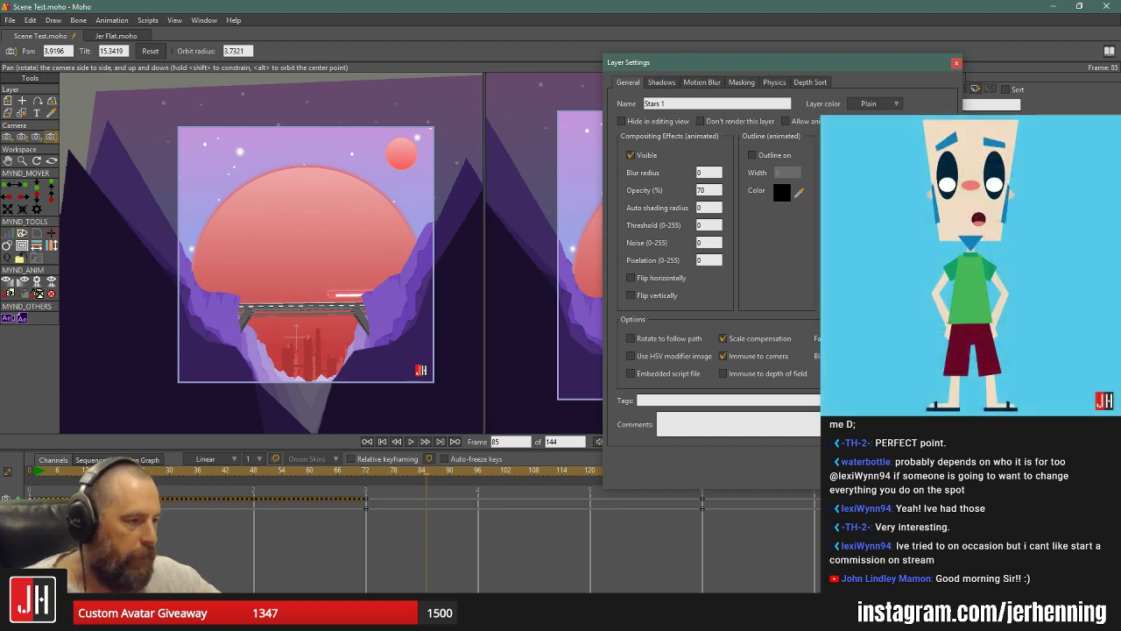
# Set the Stars 1 layer's opacity to 100% at frame 144 and close the layer settings.
pyautogui.moveTo(666, 474); pyautogui.dragTo(703, 474)
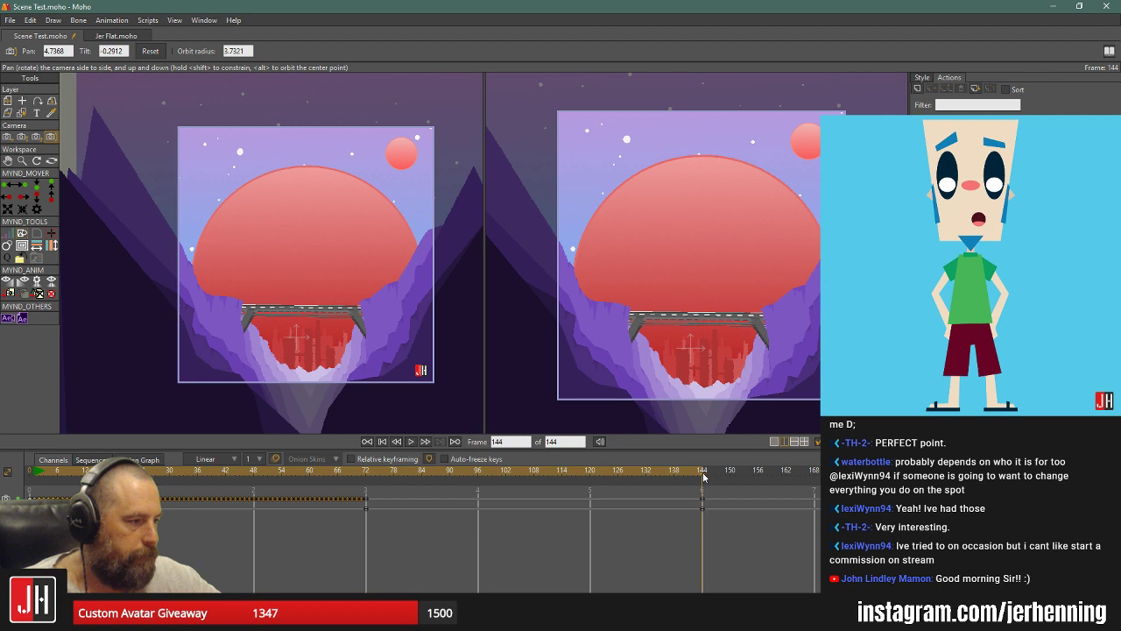
pyautogui.doubleClick(672, 238)
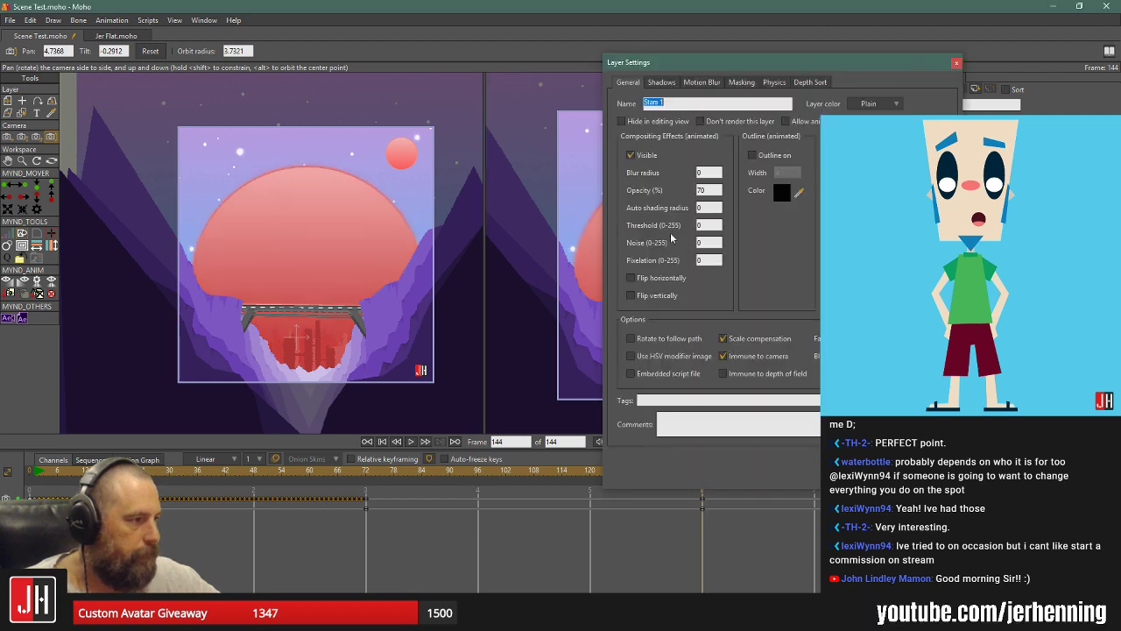
pyautogui.doubleClick(701, 190)
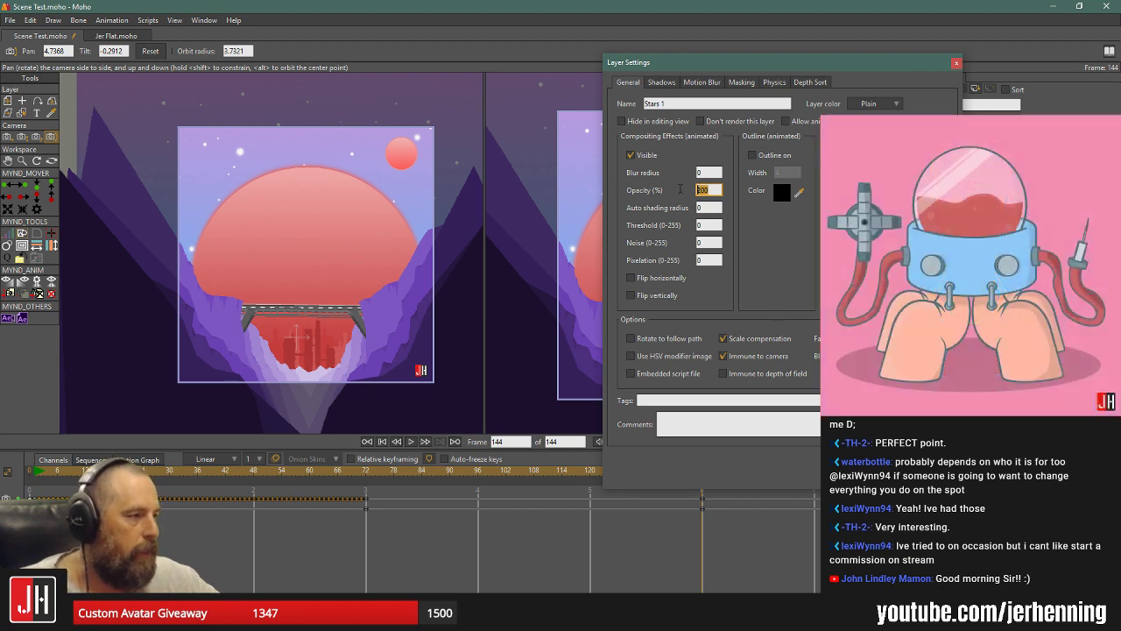
pyautogui.write('10')
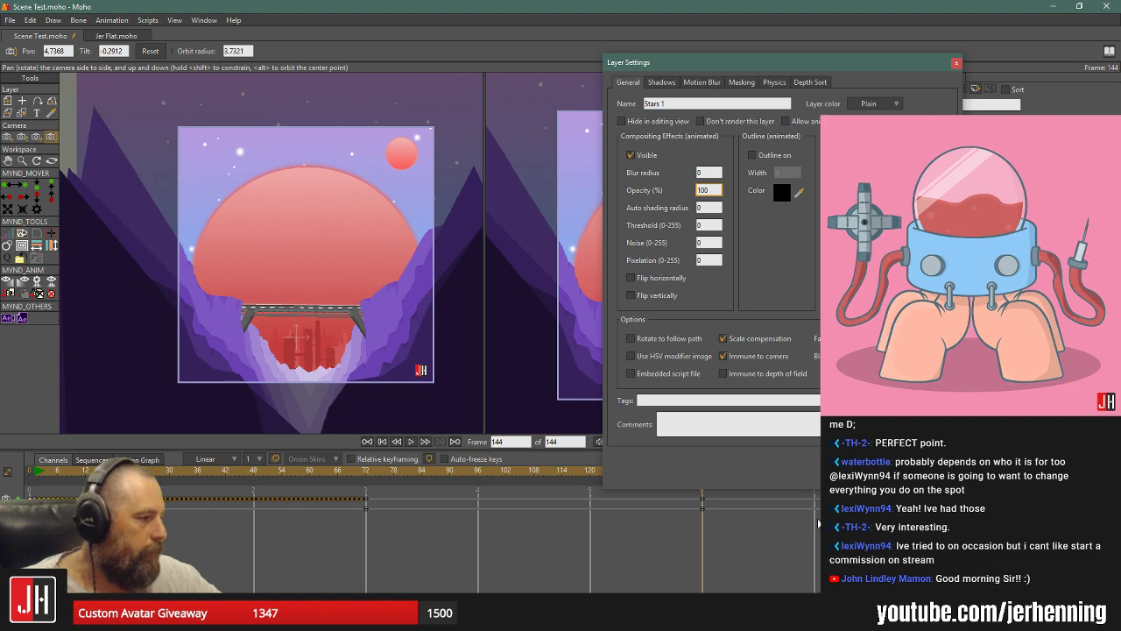
pyautogui.write('0')
pyautogui.press('Return')
pyautogui.press('Return')
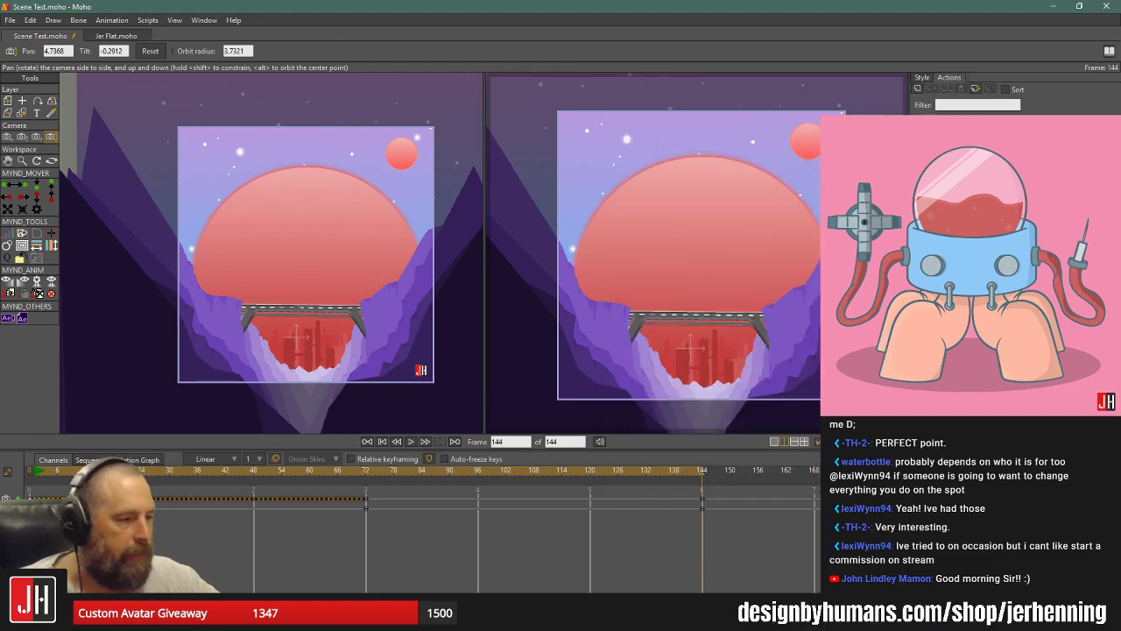
# Play the animation from the start to review the twinkling of the stars.
pyautogui.click(383, 443)
pyautogui.click(412, 443)
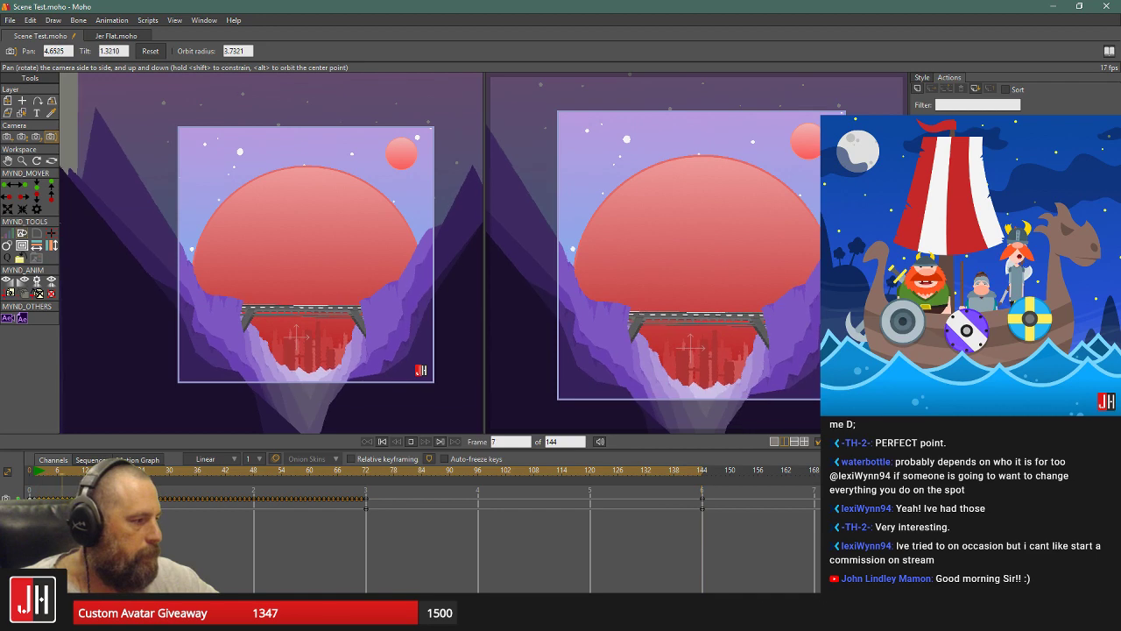
pyautogui.click(389, 443)
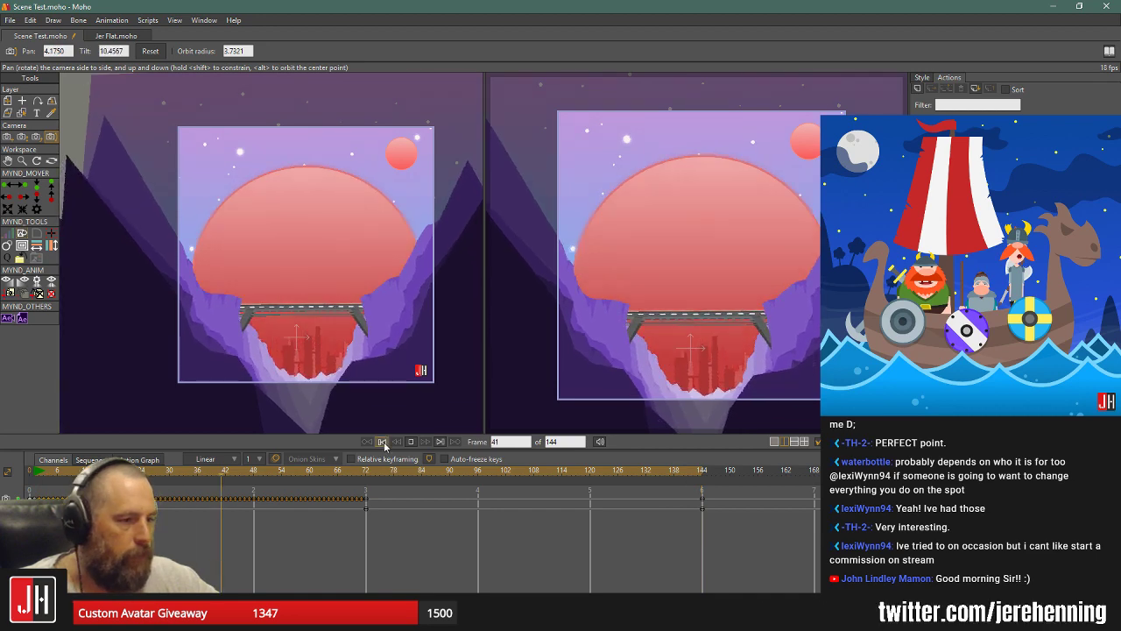
# Set the Stars 2 layer's opacity to 50% at frame 33 and close the layer settings.
pyautogui.click(183, 473)
pyautogui.doubleClick(964, 266)
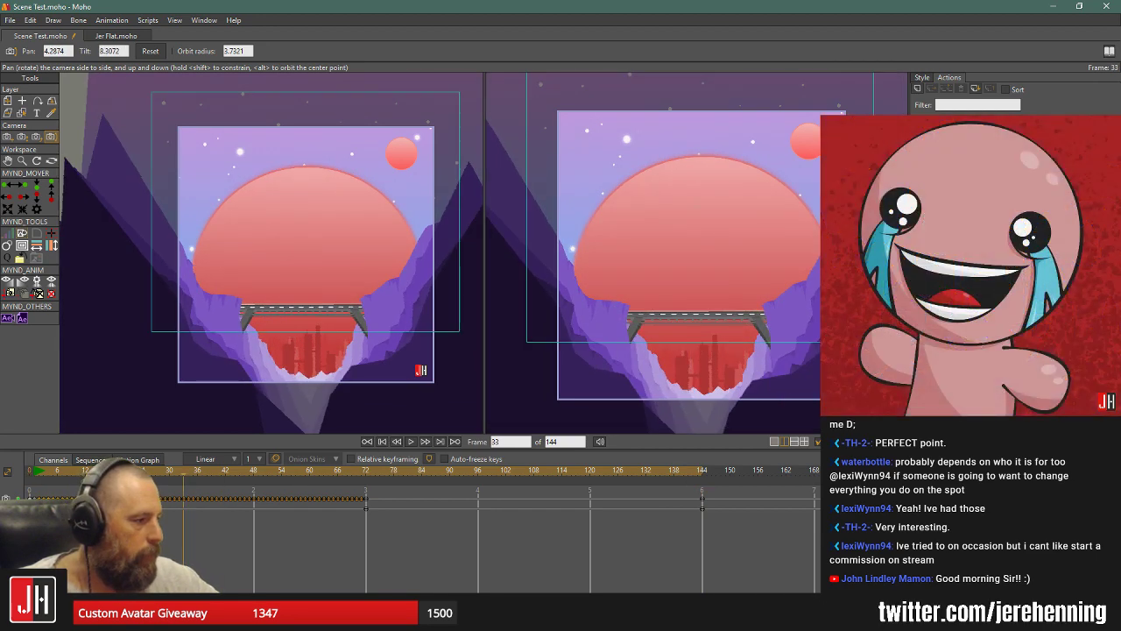
pyautogui.doubleClick(709, 190)
pyautogui.write('50')
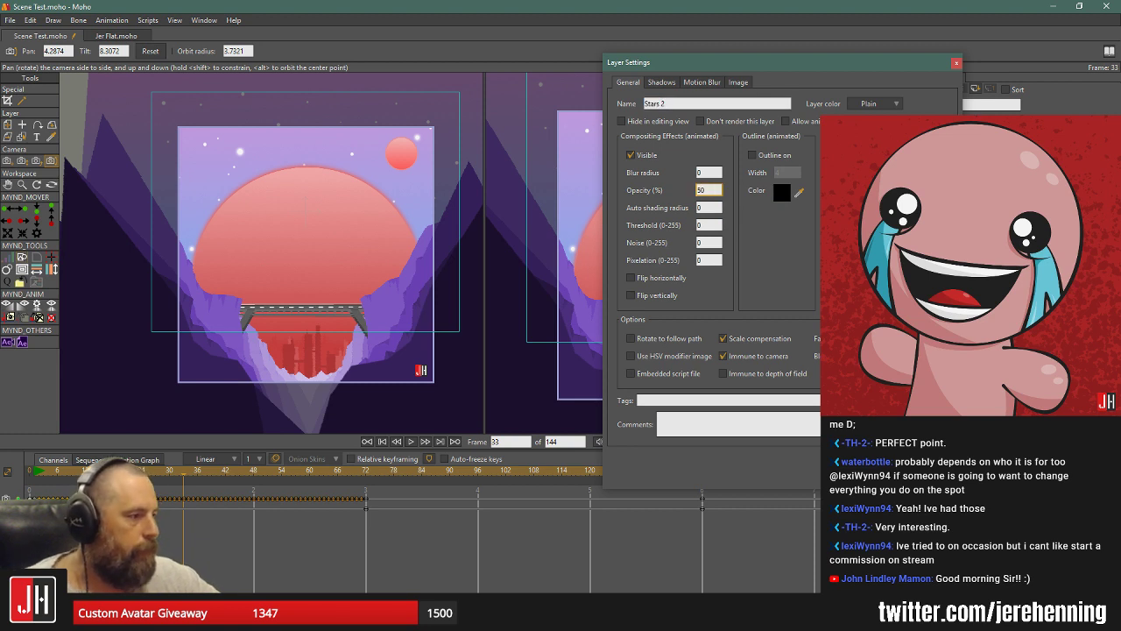
pyautogui.press('Return')
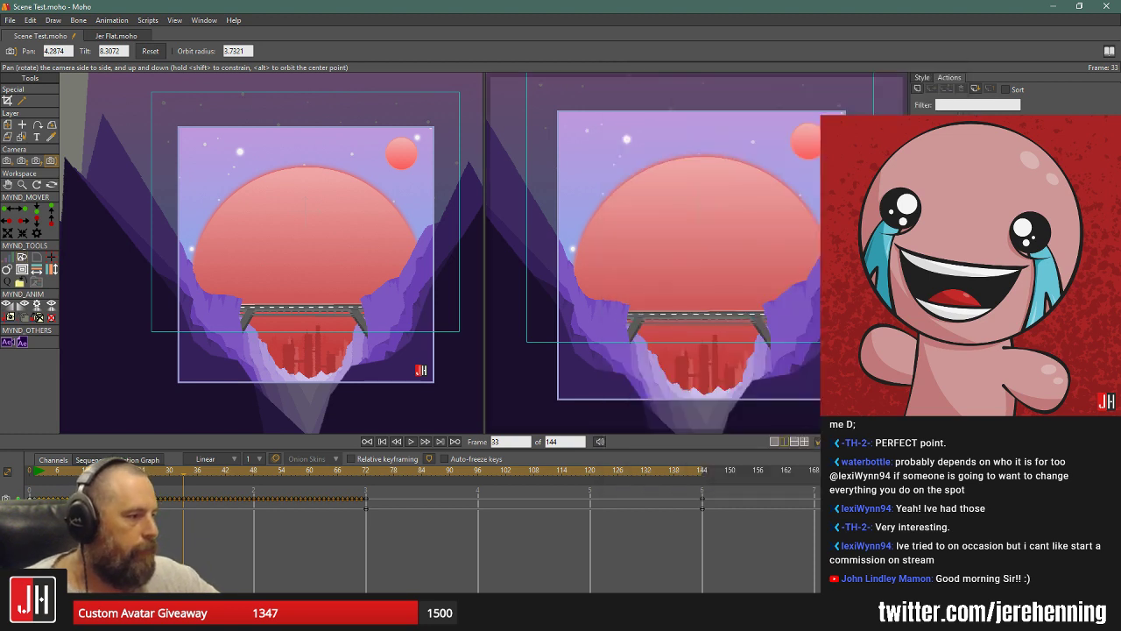
# Set the Stars 2 layer's opacity to 30% at frame 77.
pyautogui.click(477, 477)
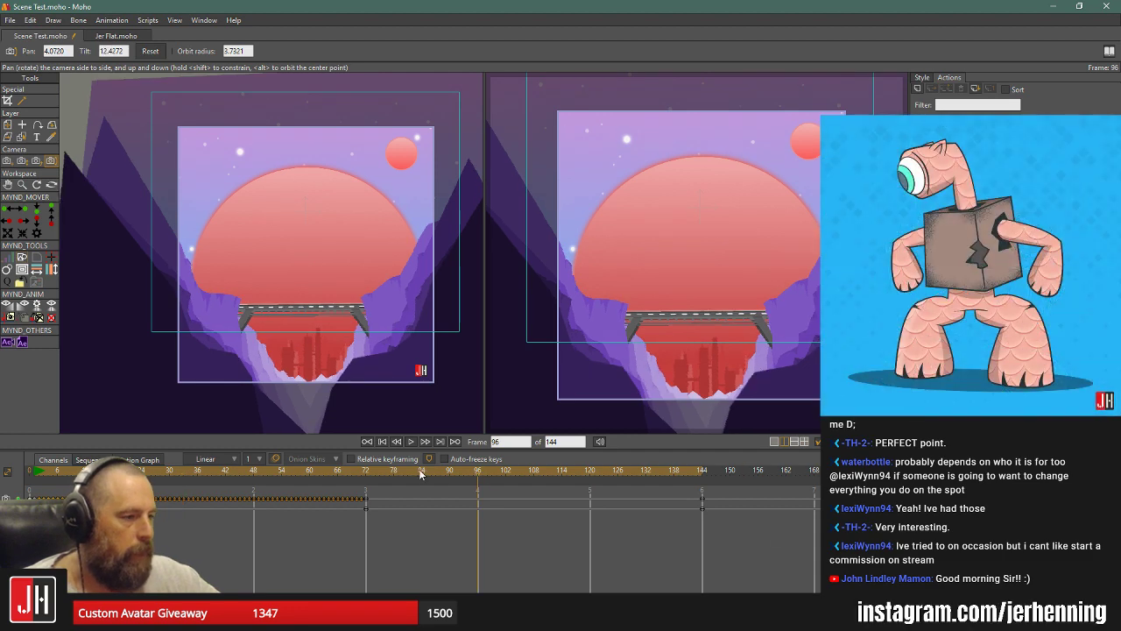
pyautogui.click(390, 474)
pyautogui.doubleClick(963, 263)
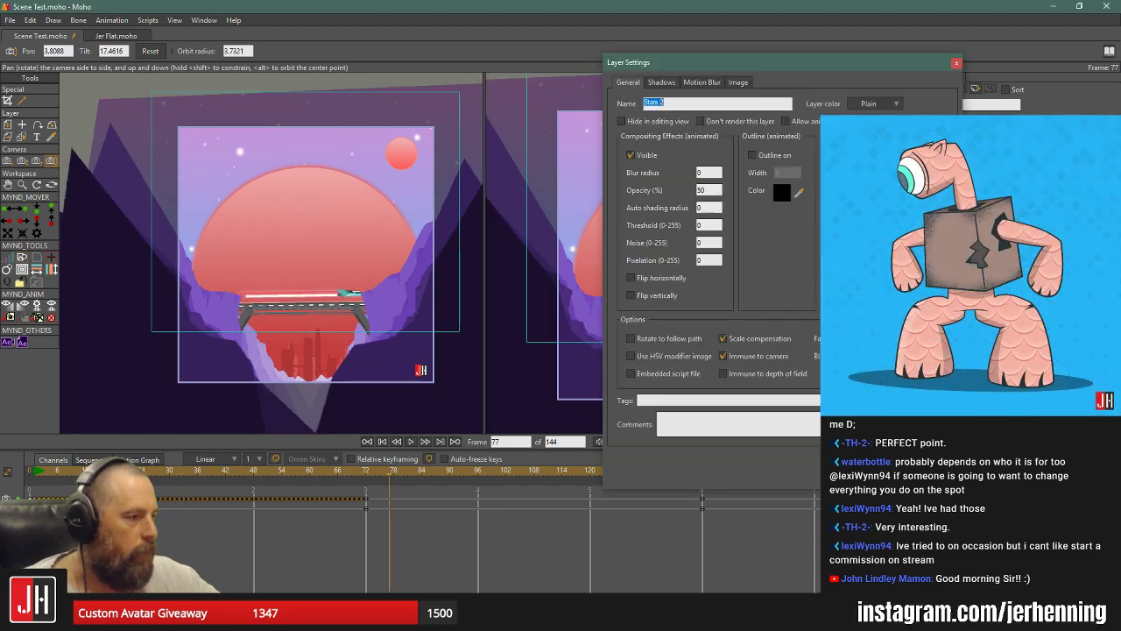
pyautogui.click(710, 191)
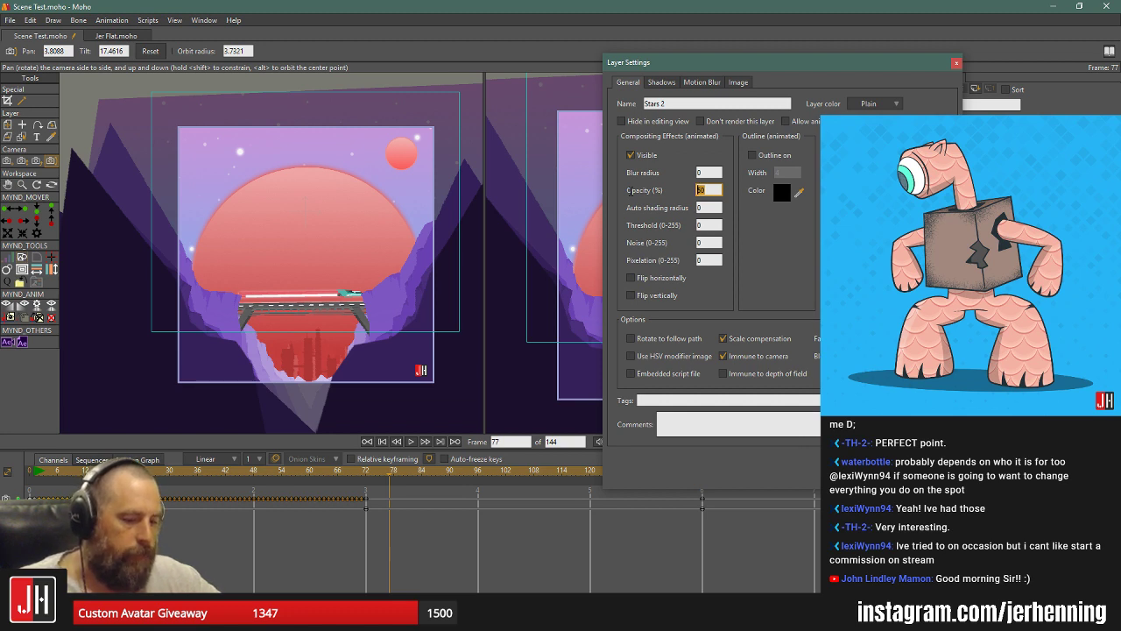
pyautogui.write('30')
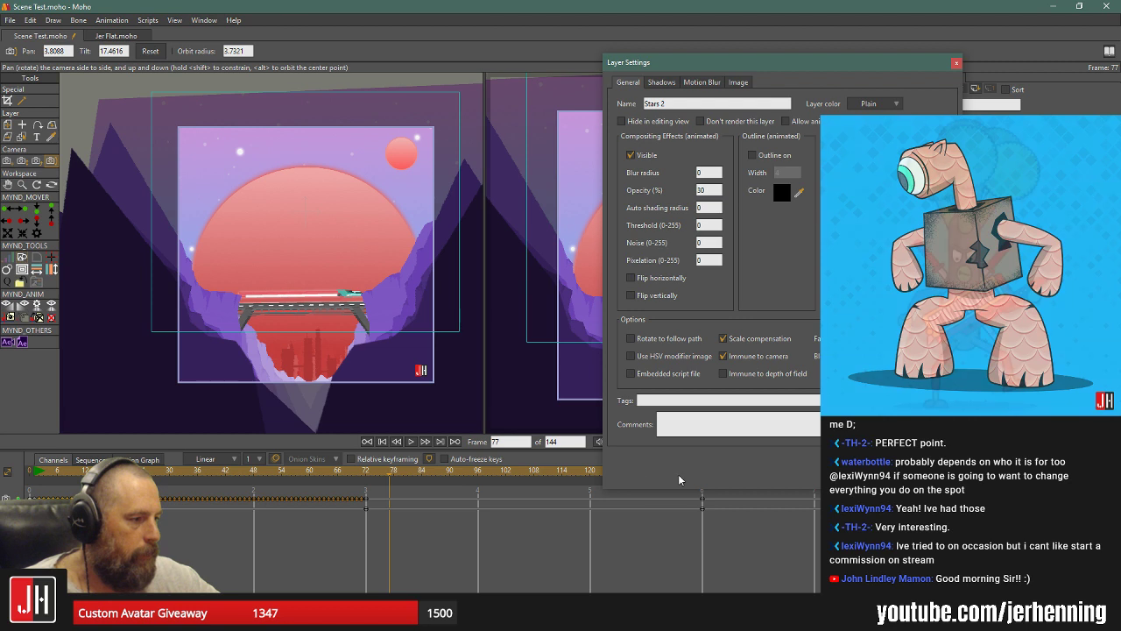
# Set the Stars 2 layer's opacity to 100% at frame 144 and return the timeline to frame 0.
pyautogui.moveTo(572, 467); pyautogui.dragTo(699, 473)
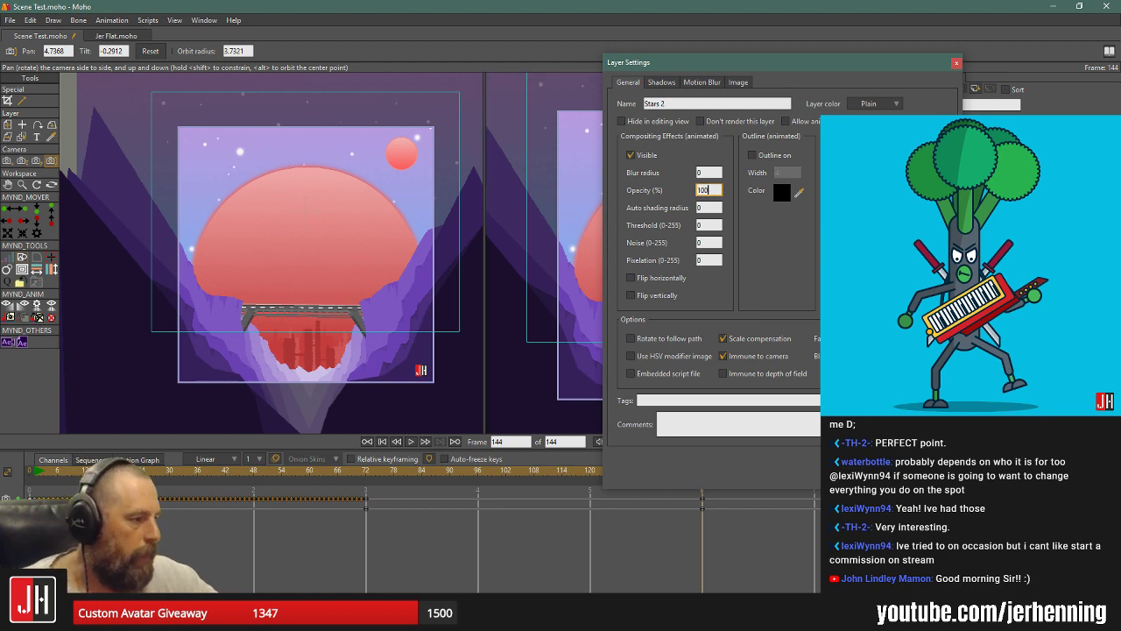
pyautogui.press('Return')
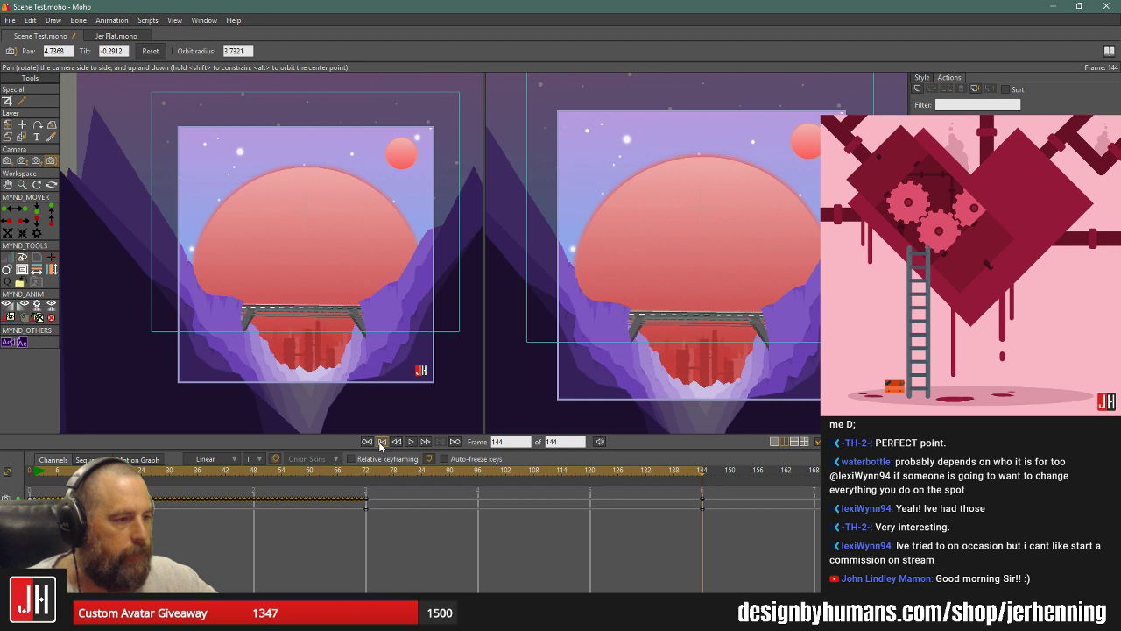
pyautogui.click(368, 442)
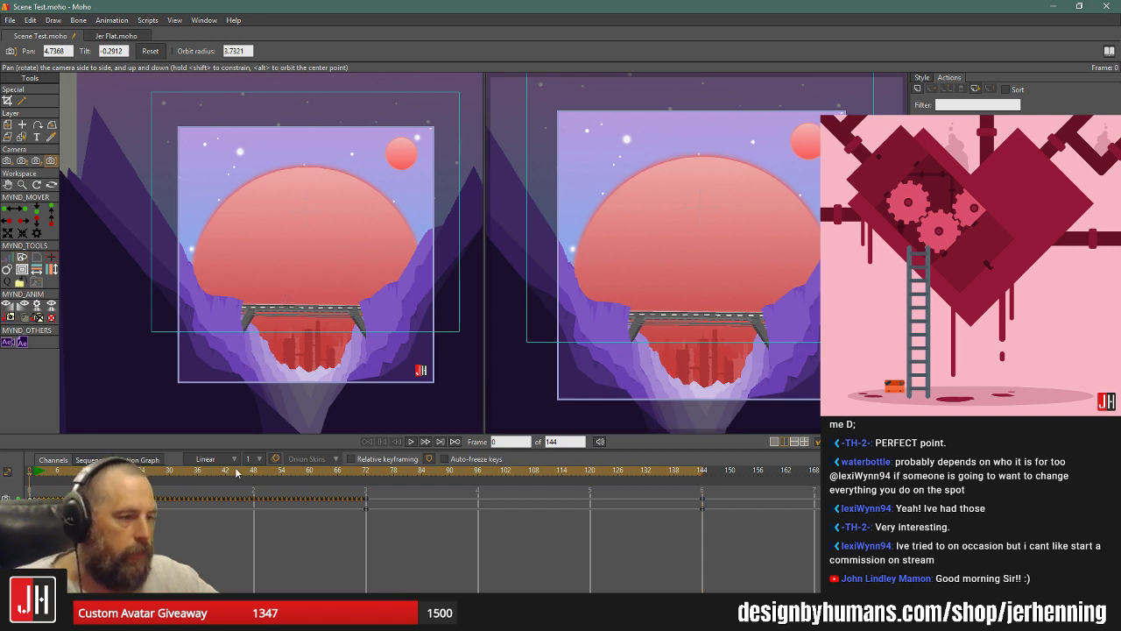
# Export frames 1 to 144 as an MP4 (H.264-AAC) to the Desktop folder and switch to Affinity Designer.
pyautogui.click(10, 20)
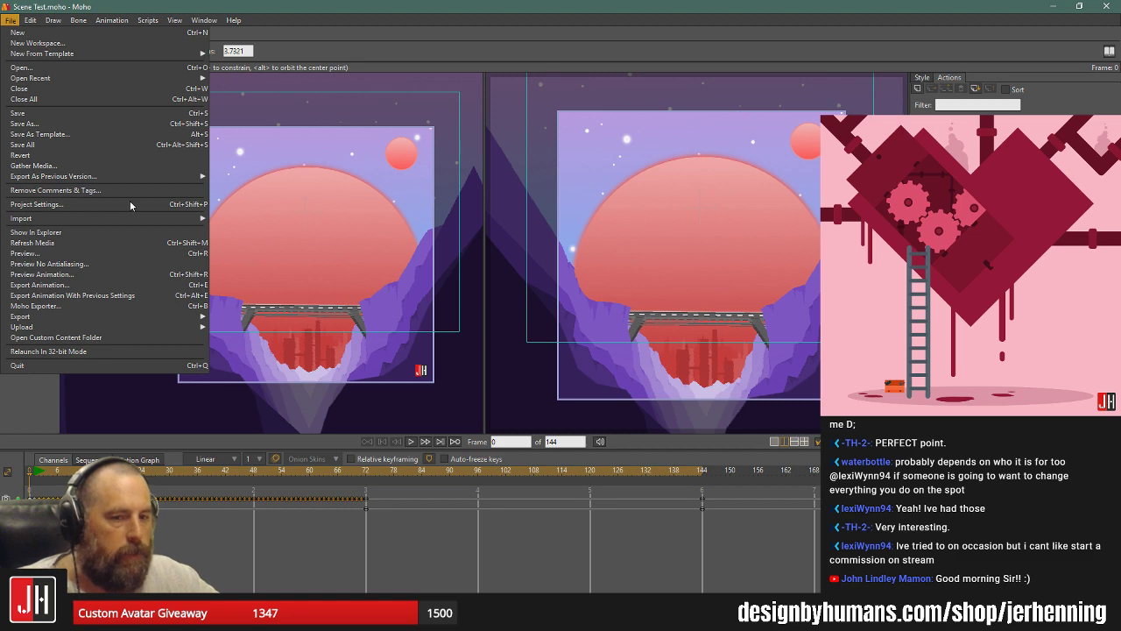
pyautogui.click(184, 286)
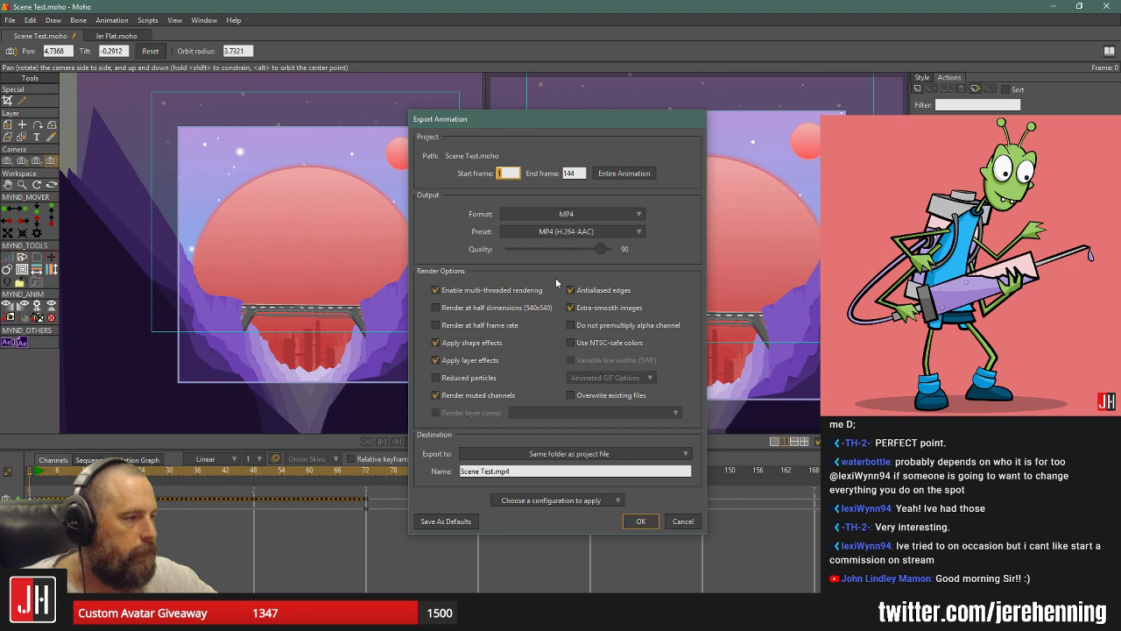
pyautogui.click(640, 455)
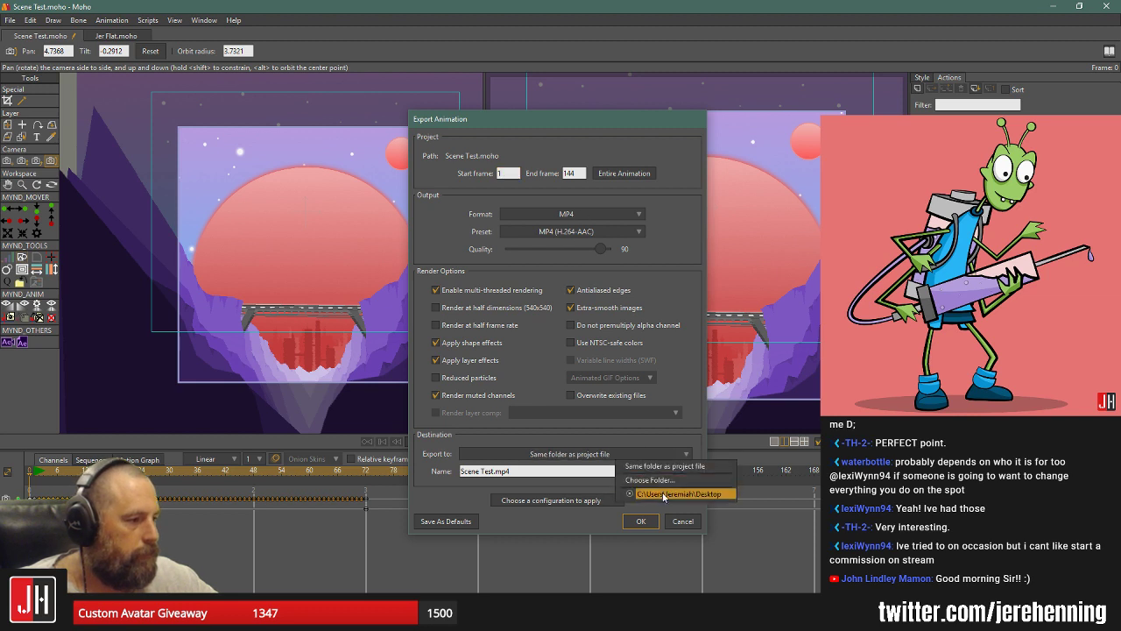
pyautogui.click(698, 496)
pyautogui.click(644, 522)
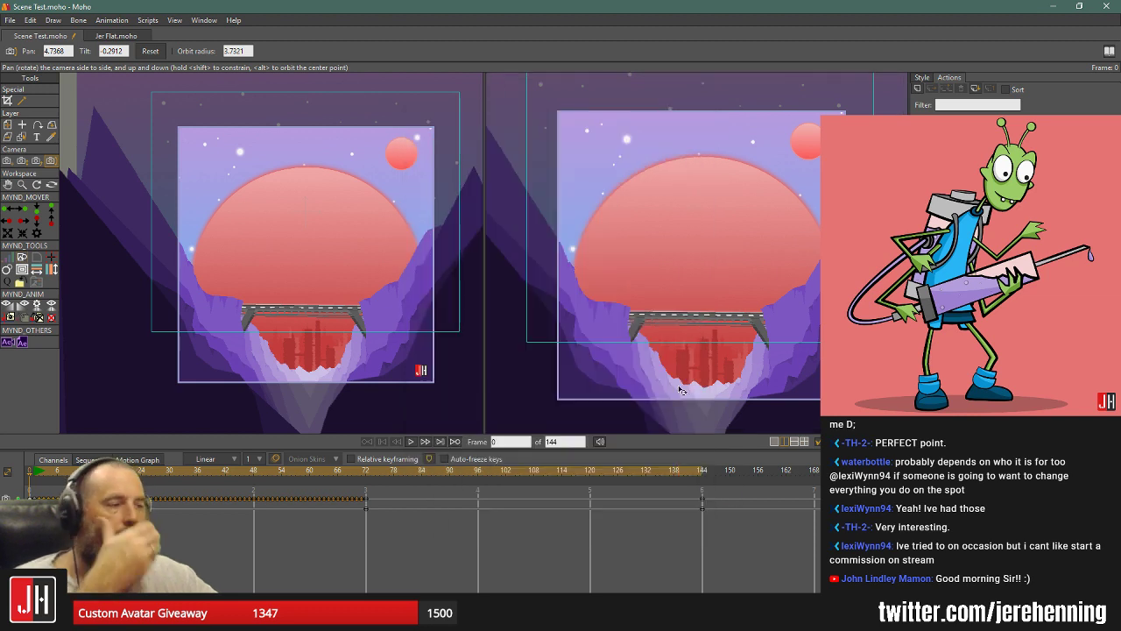
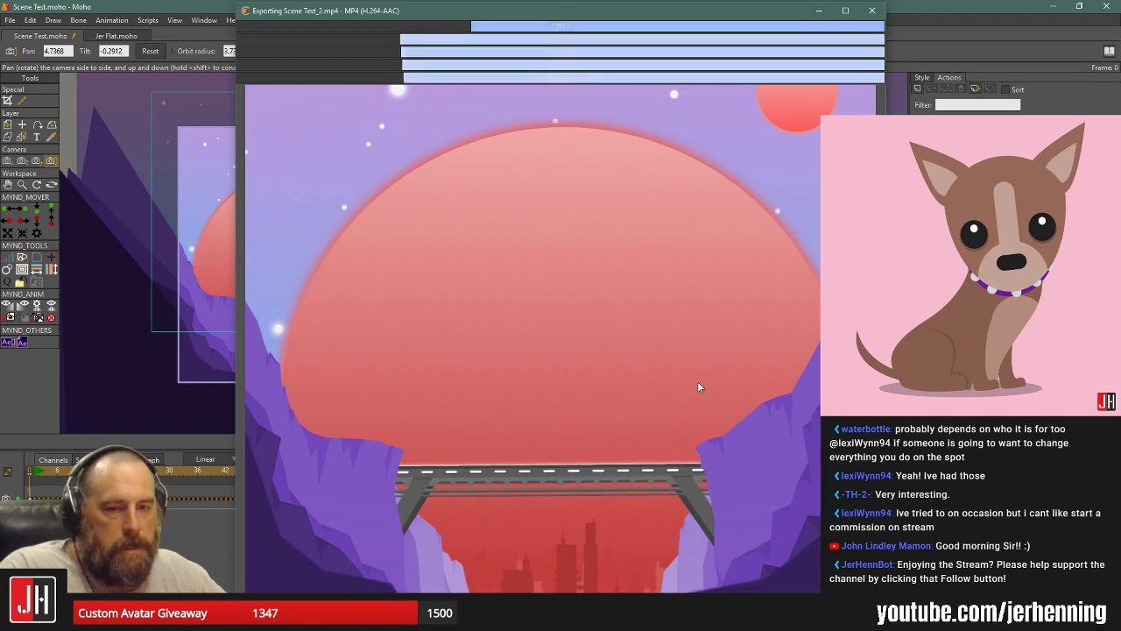
pyautogui.hotkey('alt', 'Tab')
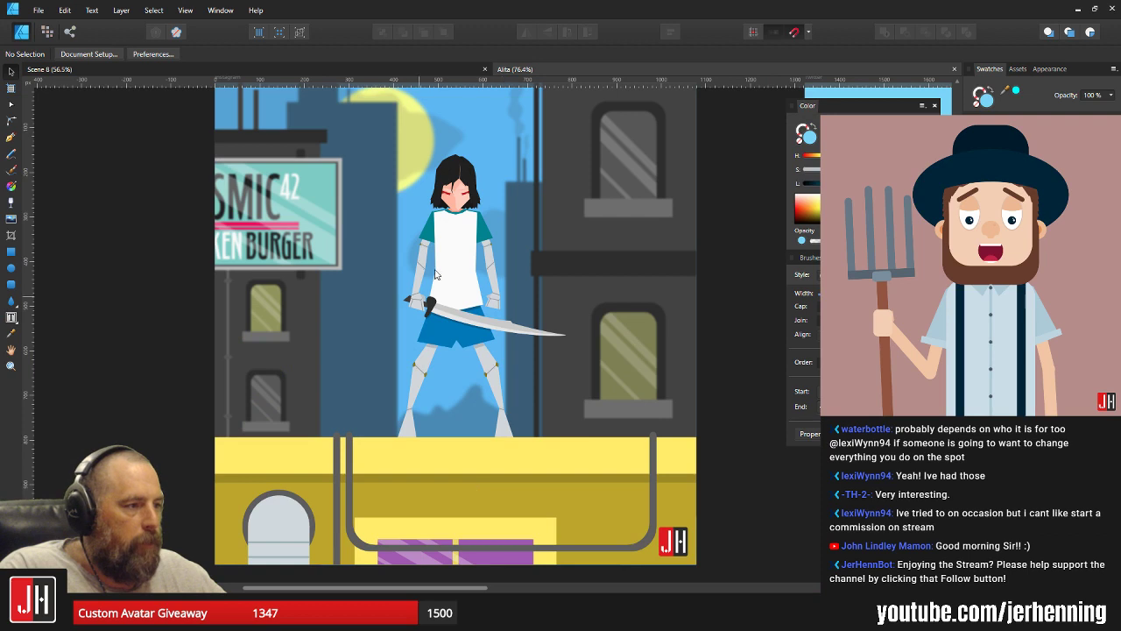
# Close the Alita and Scene 8 documents and open the Episode 1 comic from Graphics > Books > Webcomics > Sector 11.
pyautogui.click(953, 70)
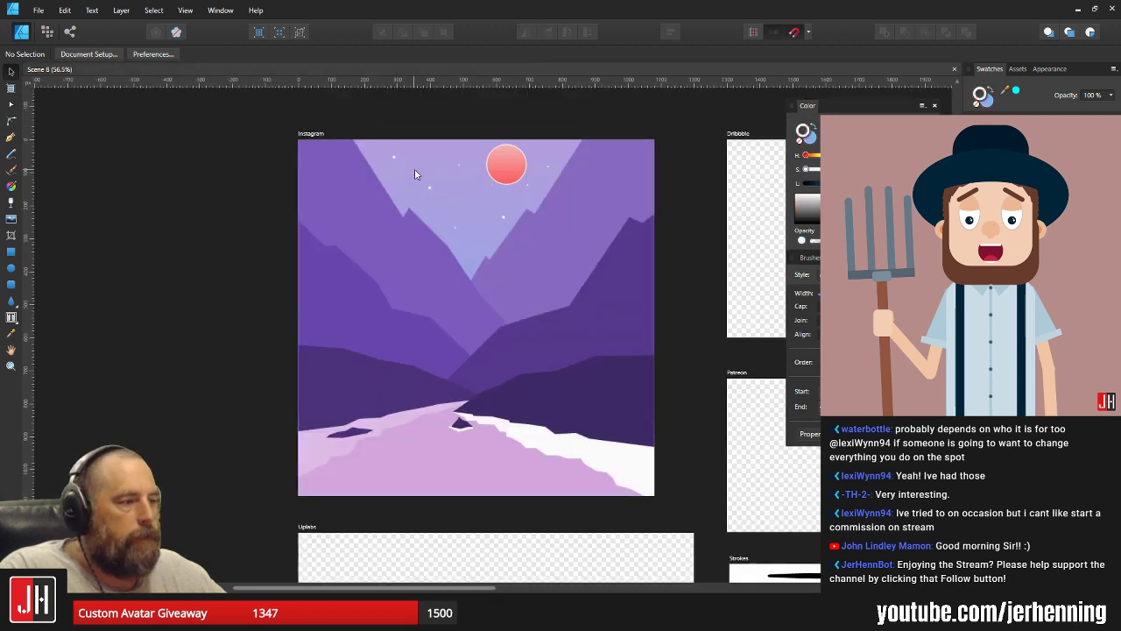
pyautogui.click(952, 68)
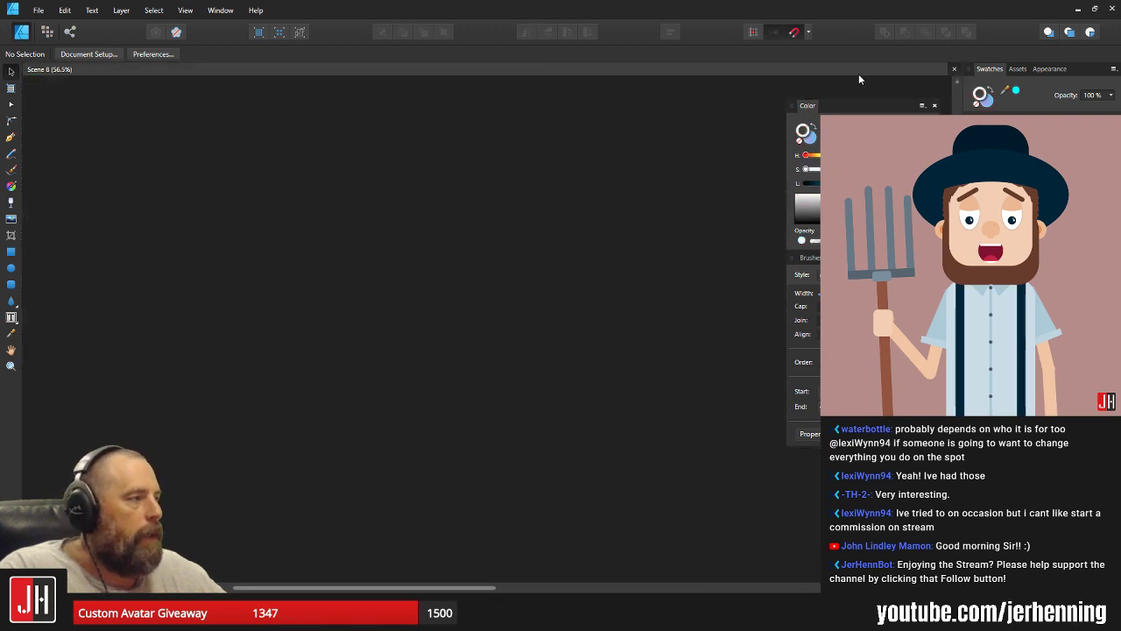
pyautogui.click(39, 10)
pyautogui.click(60, 69)
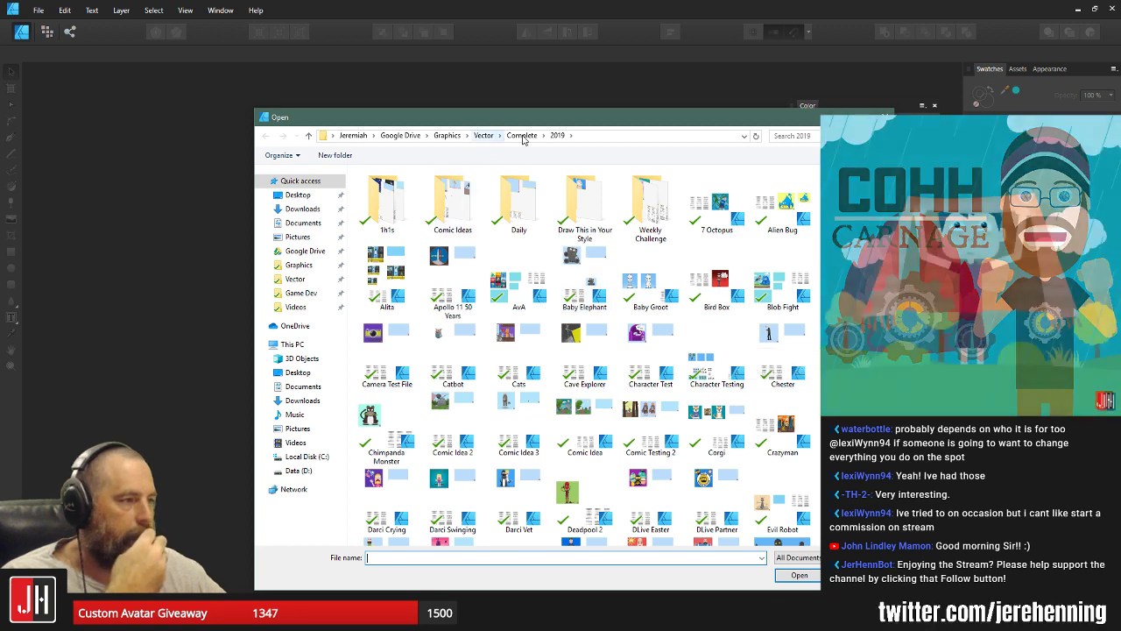
pyautogui.click(447, 137)
pyautogui.doubleClick(519, 203)
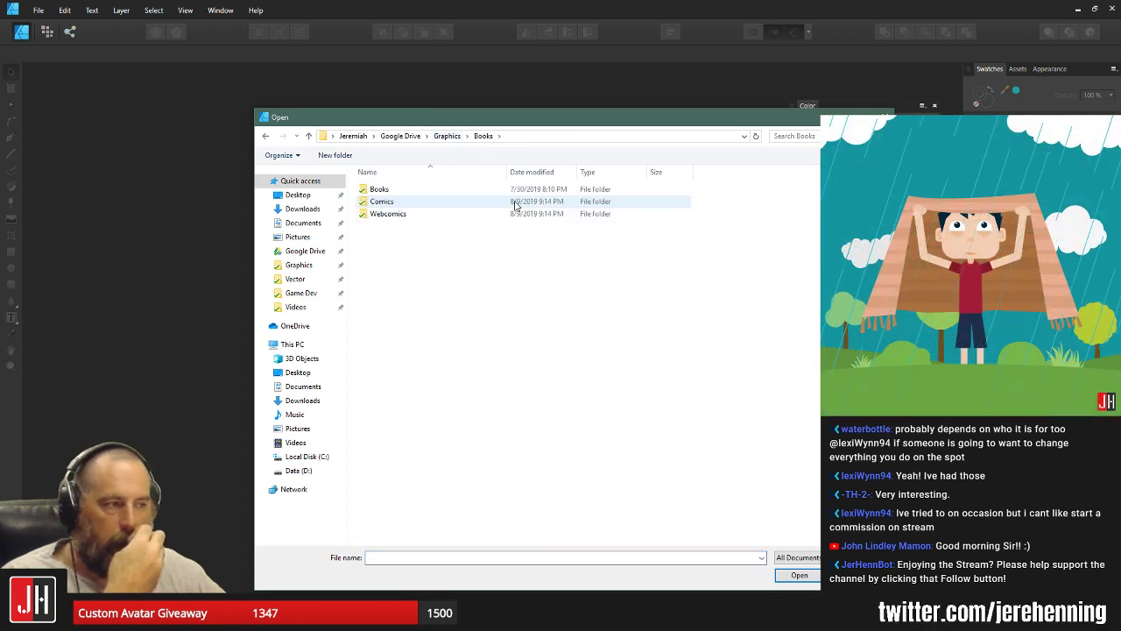
pyautogui.doubleClick(418, 214)
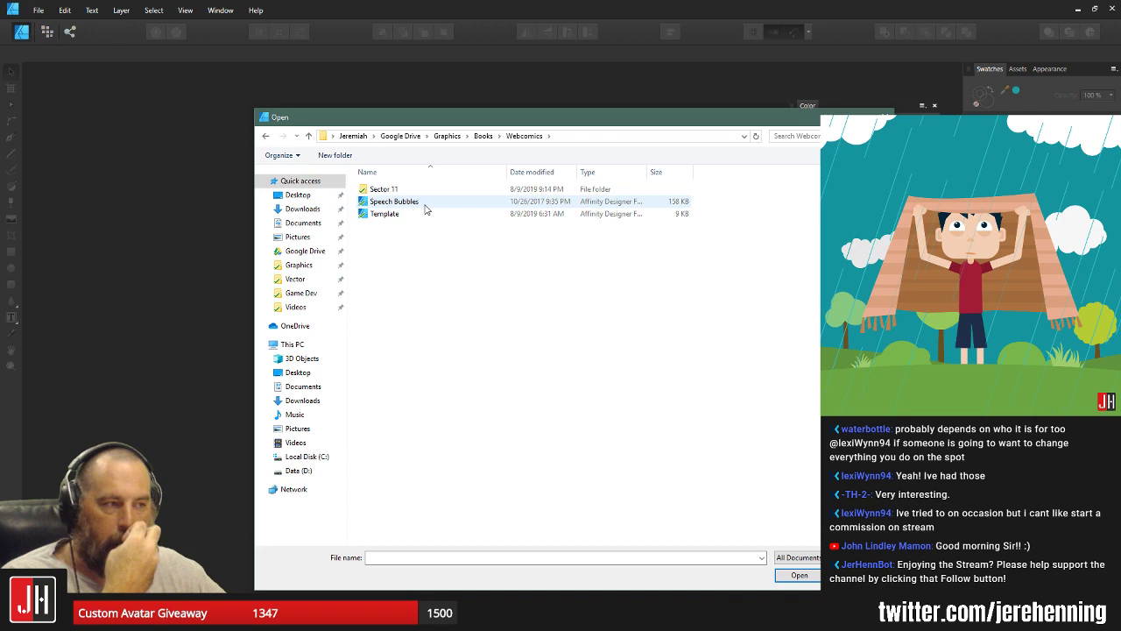
pyautogui.doubleClick(430, 190)
pyautogui.doubleClick(426, 190)
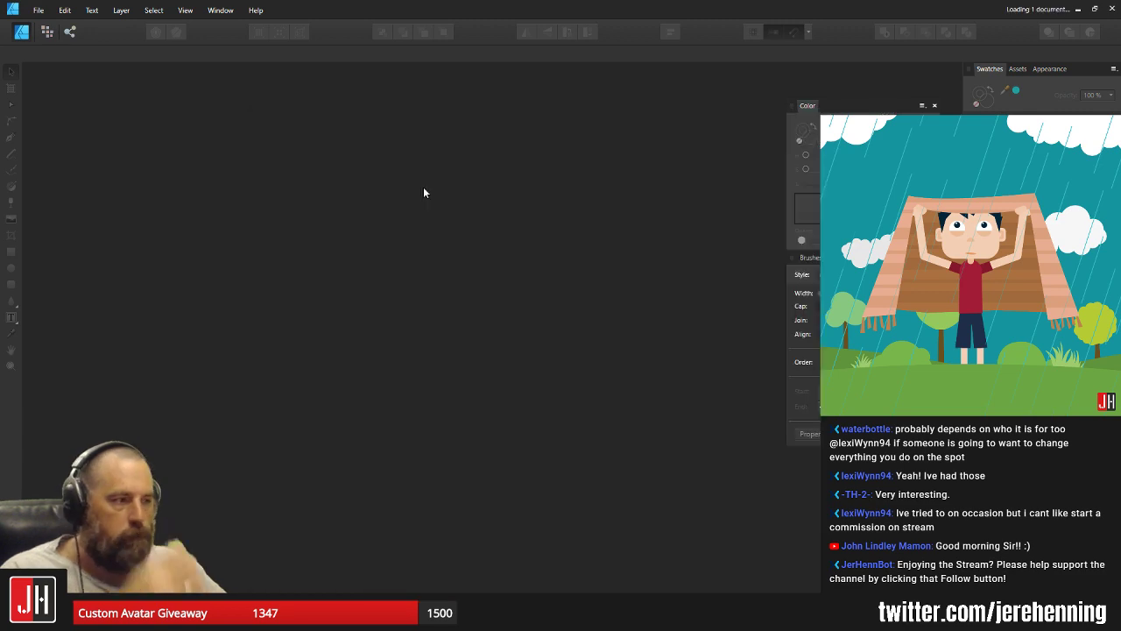
# Delete the spare grey visor piece beside the character on Page 4.
pyautogui.scroll(6, 640, 303)
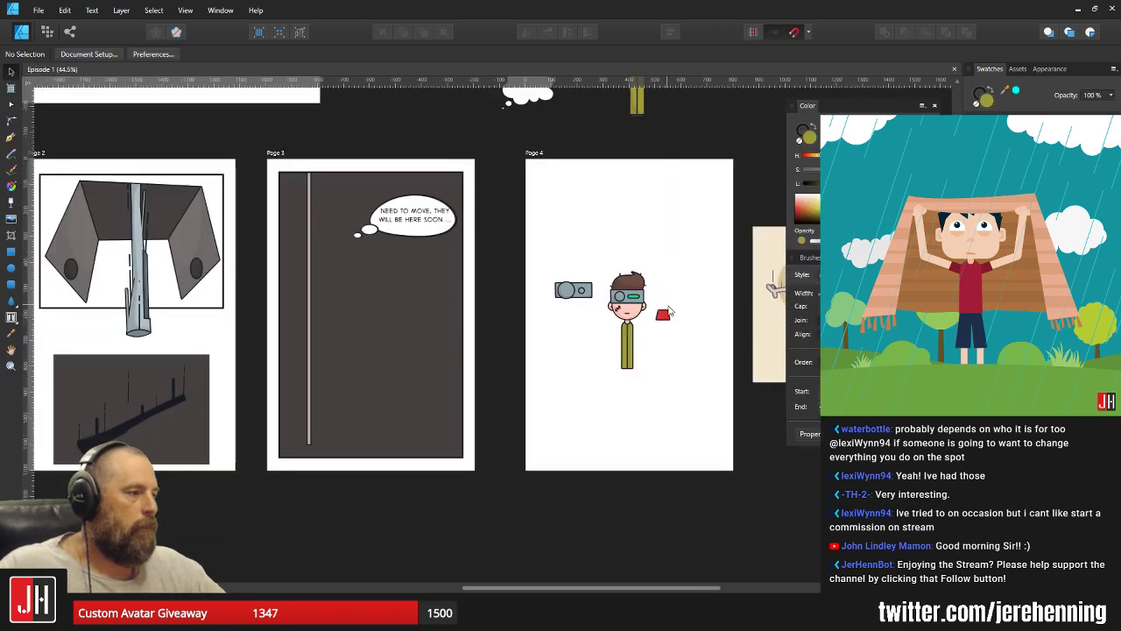
pyautogui.scroll(4, 598, 321)
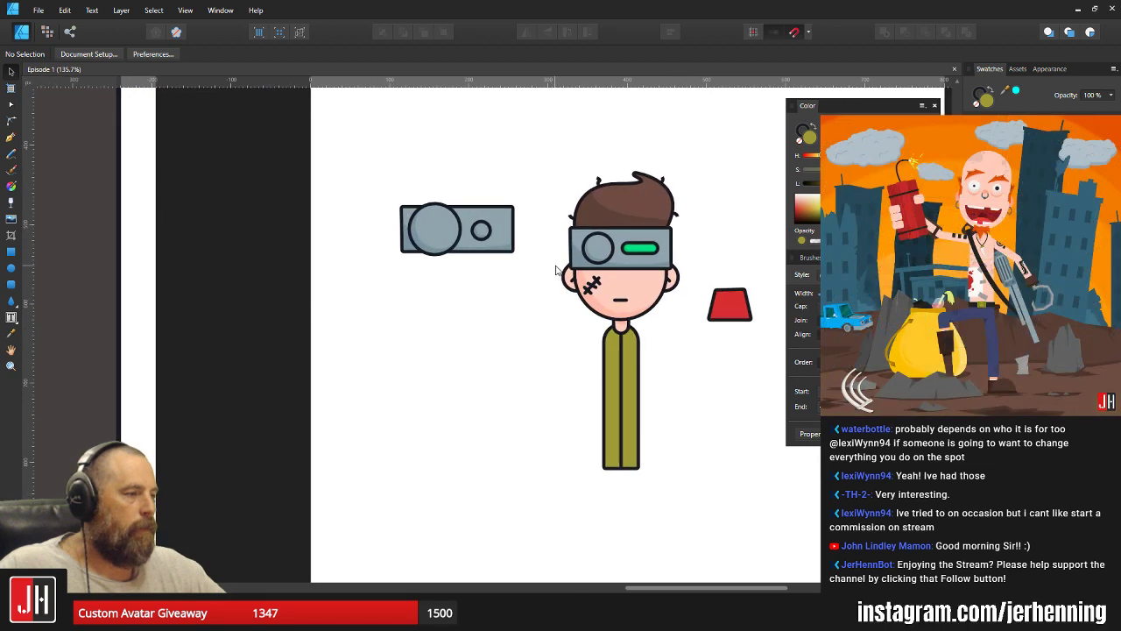
pyautogui.scroll(1, 561, 269)
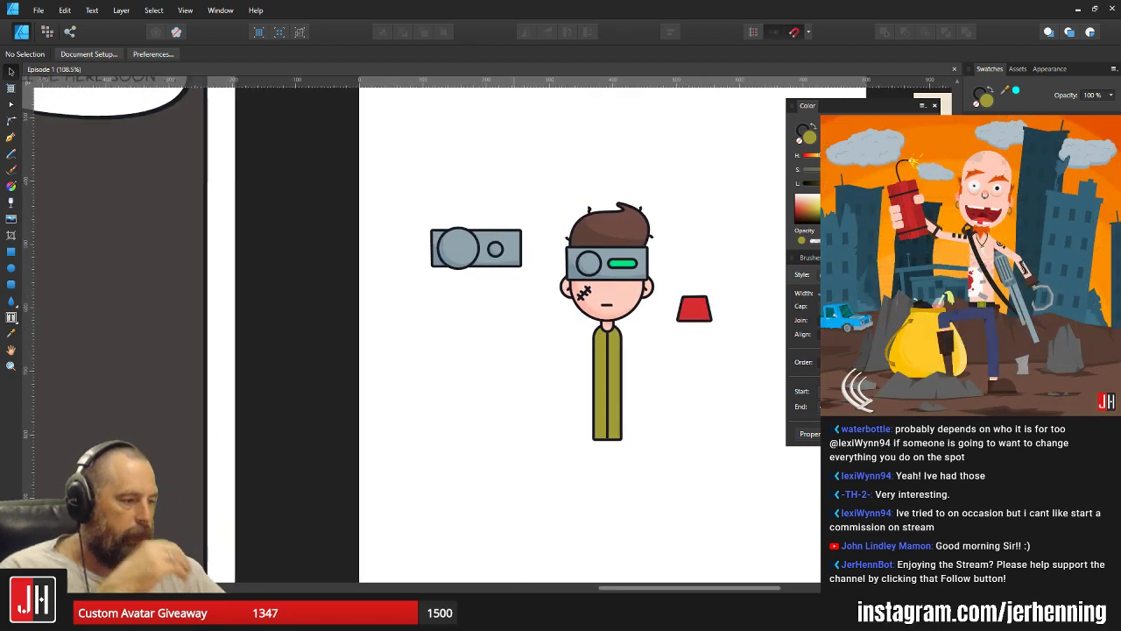
pyautogui.hscroll(2, 610, 296)
pyautogui.scroll(1, 610, 296)
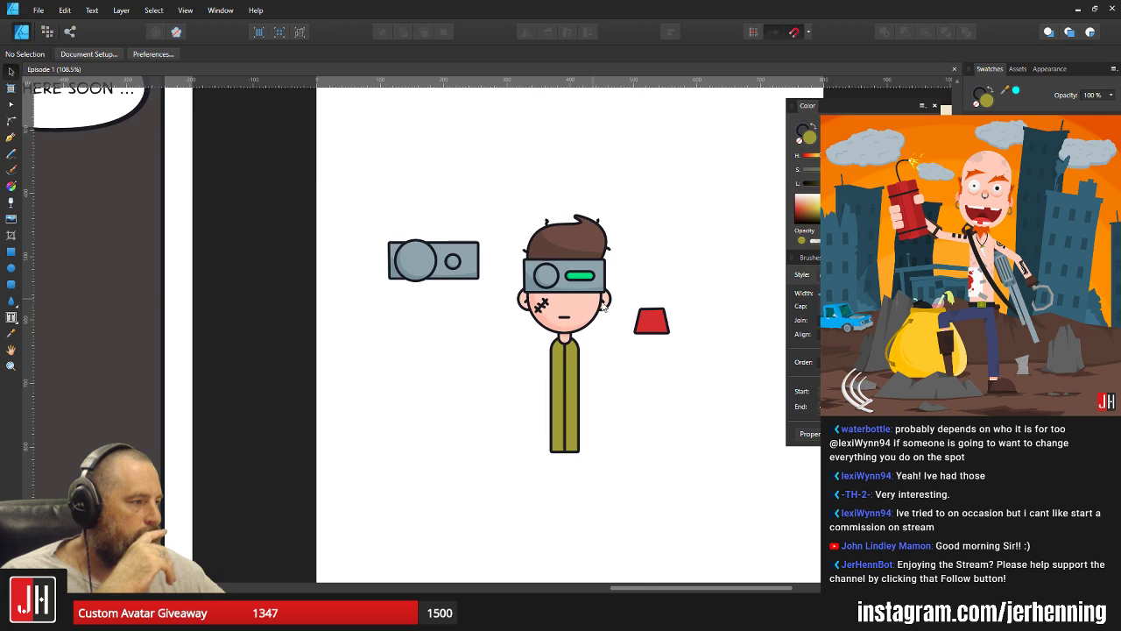
pyautogui.hscroll(-1, 636, 318)
pyautogui.scroll(4, 605, 300)
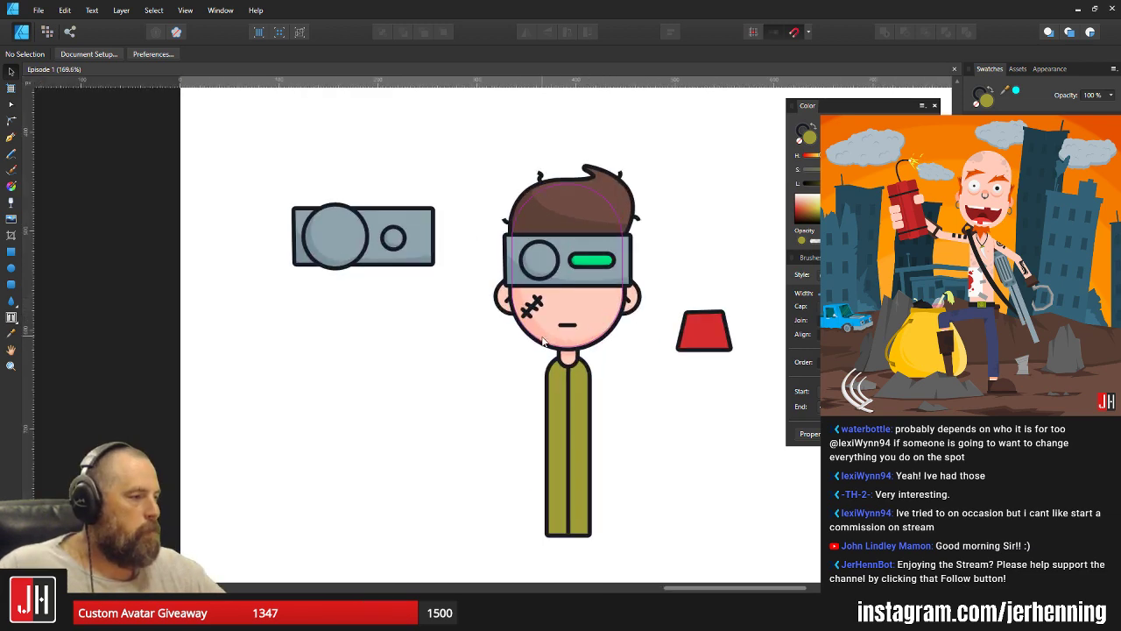
pyautogui.moveTo(456, 143); pyautogui.dragTo(638, 542)
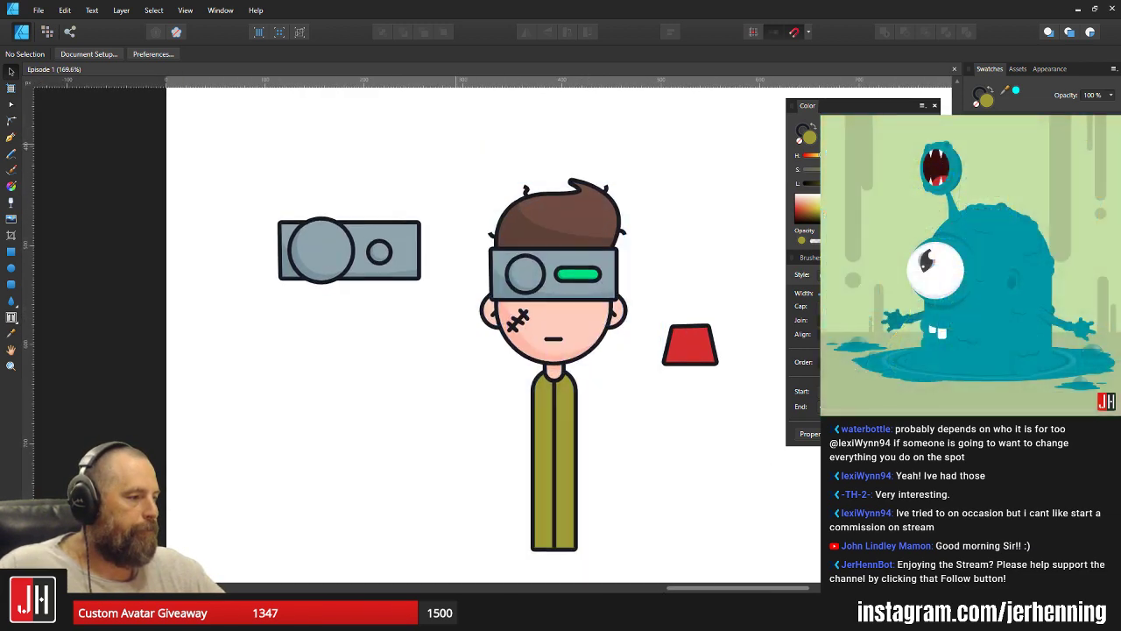
pyautogui.moveTo(241, 174); pyautogui.dragTo(457, 337)
pyautogui.press('Delete')
# Duplicate the whole visor-wearing character and place the copy beside the original, in the space freed by the spare visor.
pyautogui.moveTo(368, 110); pyautogui.dragTo(655, 564)
pyautogui.moveTo(587, 324); pyautogui.dragTo(382, 325)
pyautogui.click(405, 355)
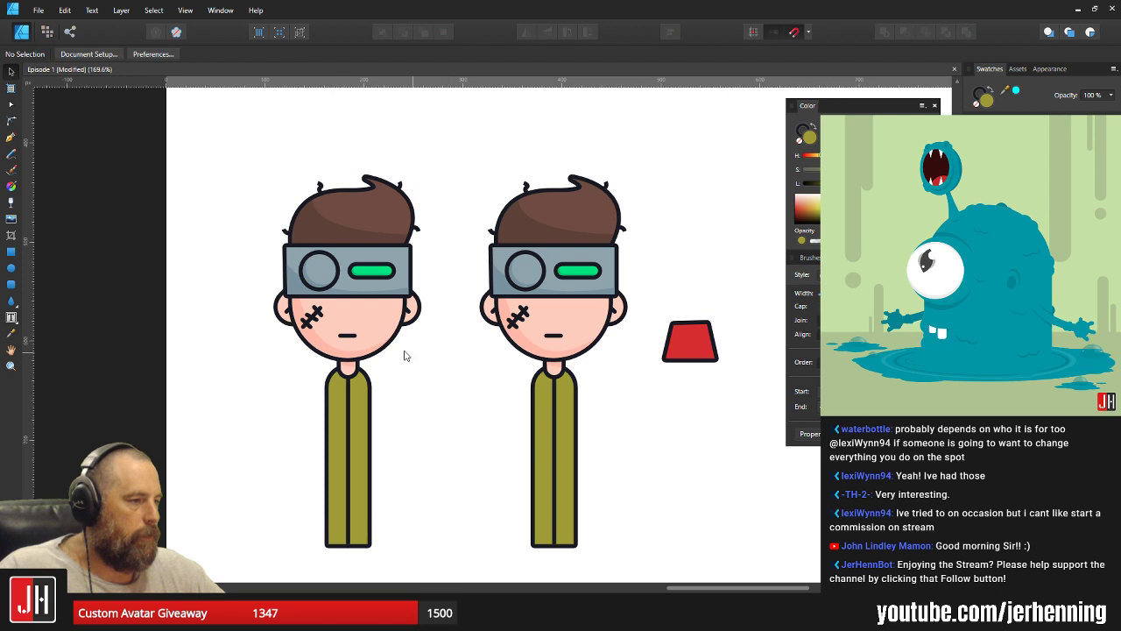
# Replace the copied character's mouth line with the red trapezoid, placed on the face as an open mouth, and save the document.
pyautogui.click(348, 335)
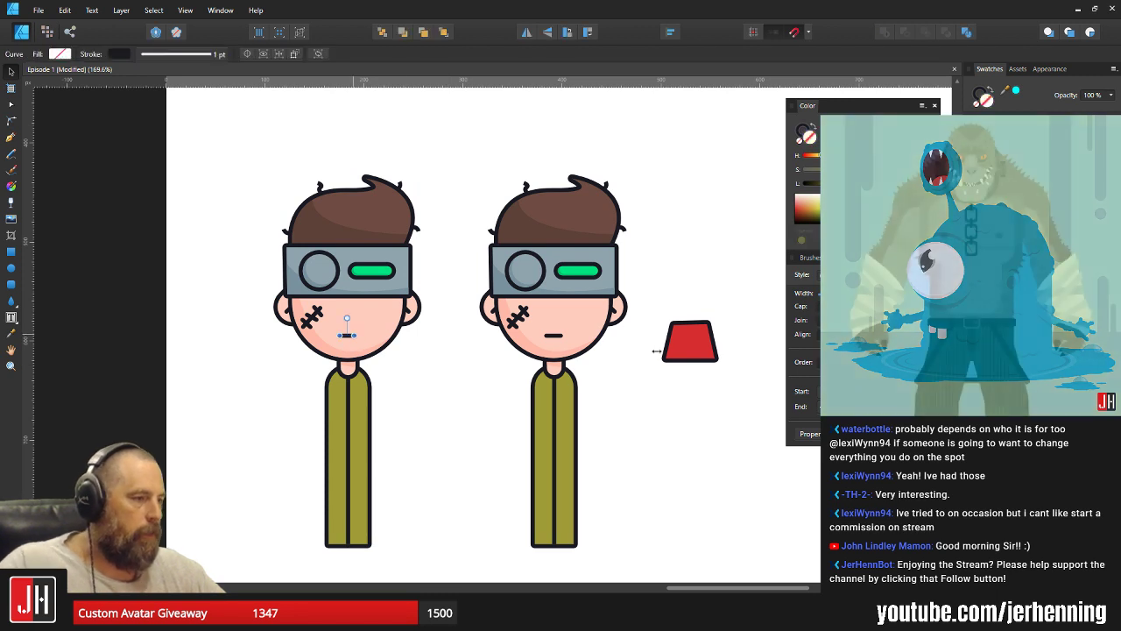
pyautogui.moveTo(678, 335)
pyautogui.mouseDown()
pyautogui.moveTo(330, 335)
pyautogui.moveTo(348, 303)
pyautogui.moveTo(349, 317)
pyautogui.moveTo(424, 315)
pyautogui.moveTo(423, 306)
pyautogui.mouseUp()
pyautogui.scroll(5, 351, 348)
pyautogui.hotkey('ctrl', 'x')
pyautogui.click(356, 316)
pyautogui.hotkey('ctrl', 'v')
pyautogui.click(452, 394)
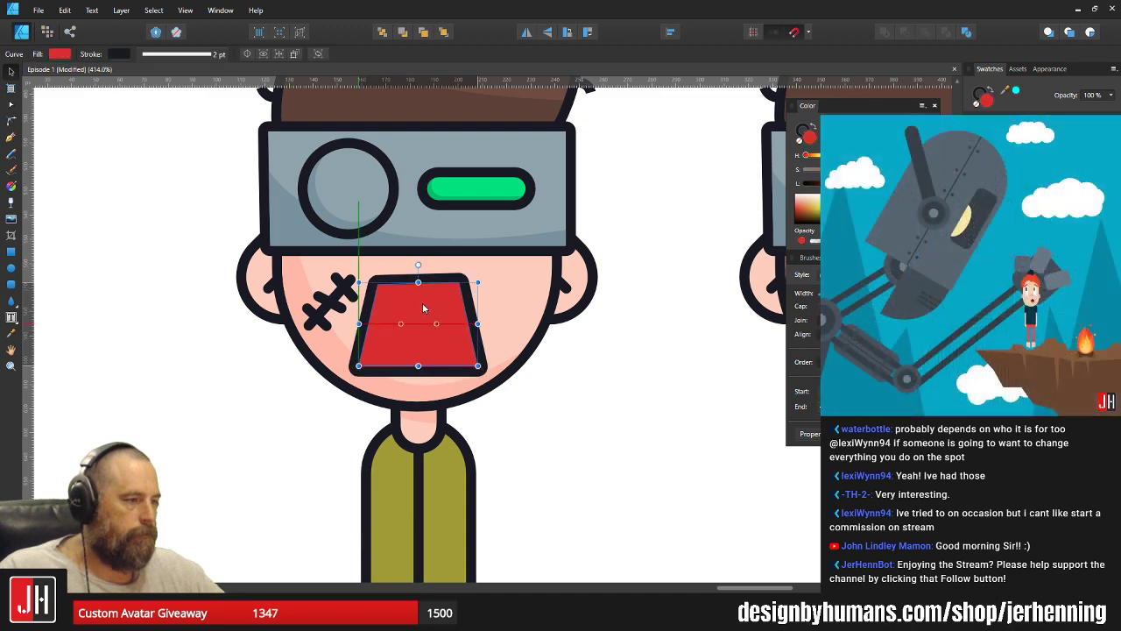
pyautogui.hotkey('ctrl', '0')
pyautogui.click(515, 395)
# Compare the two character variants up close and check the export progress of Scene Test_2.mp4.
pyautogui.scroll(5, 462, 397)
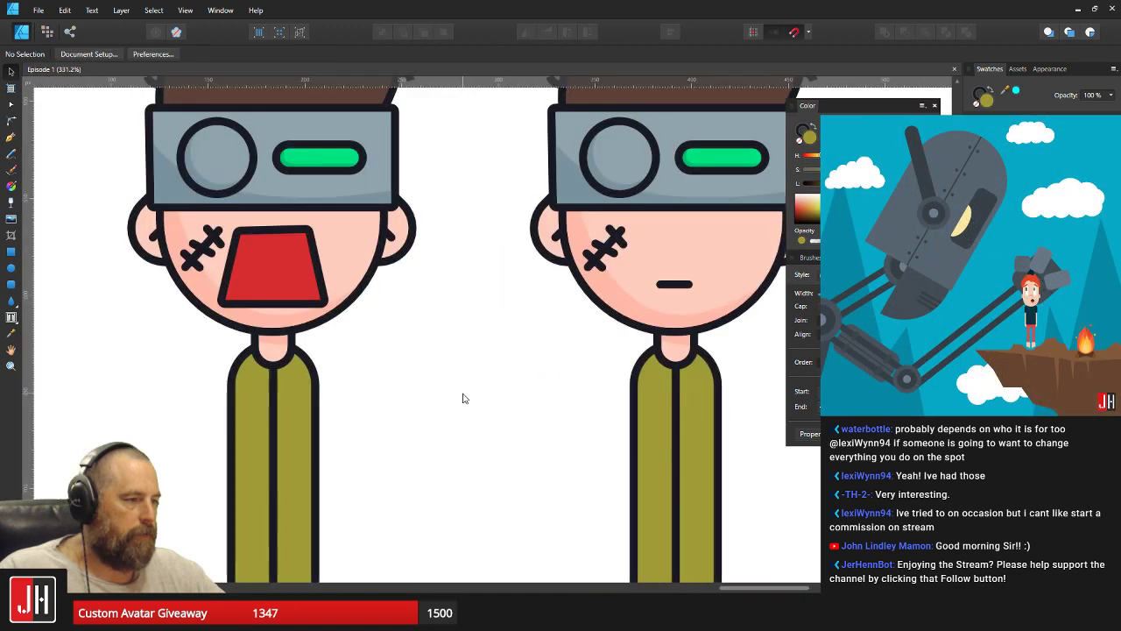
pyautogui.scroll(-5, 442, 452)
pyautogui.scroll(2, 452, 459)
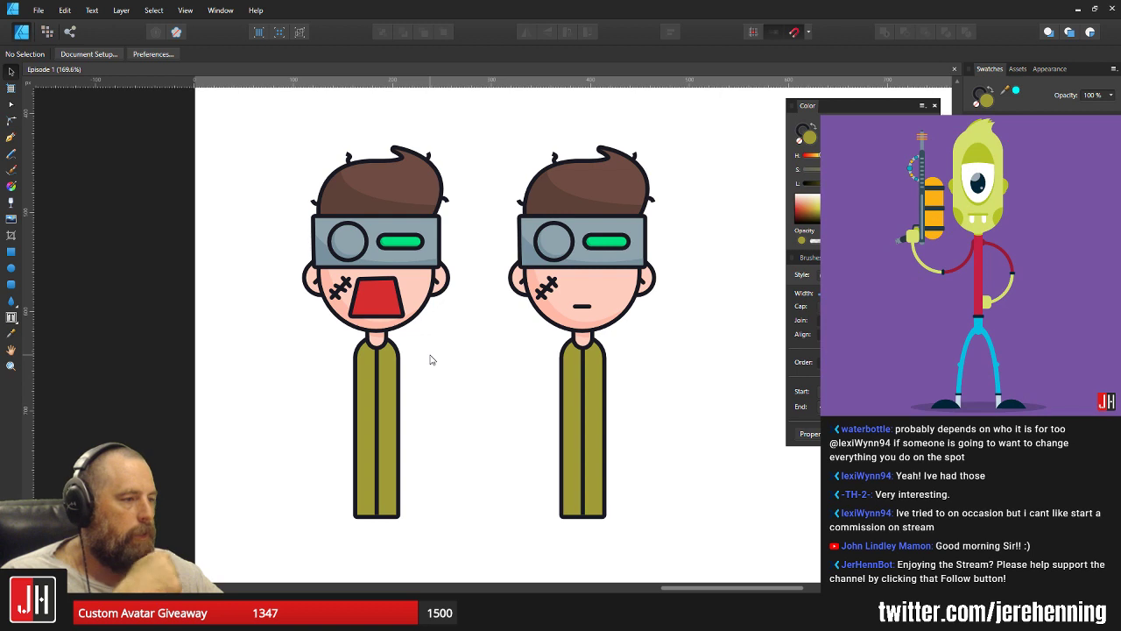
pyautogui.moveTo(447, 368); pyautogui.dragTo(403, 381)
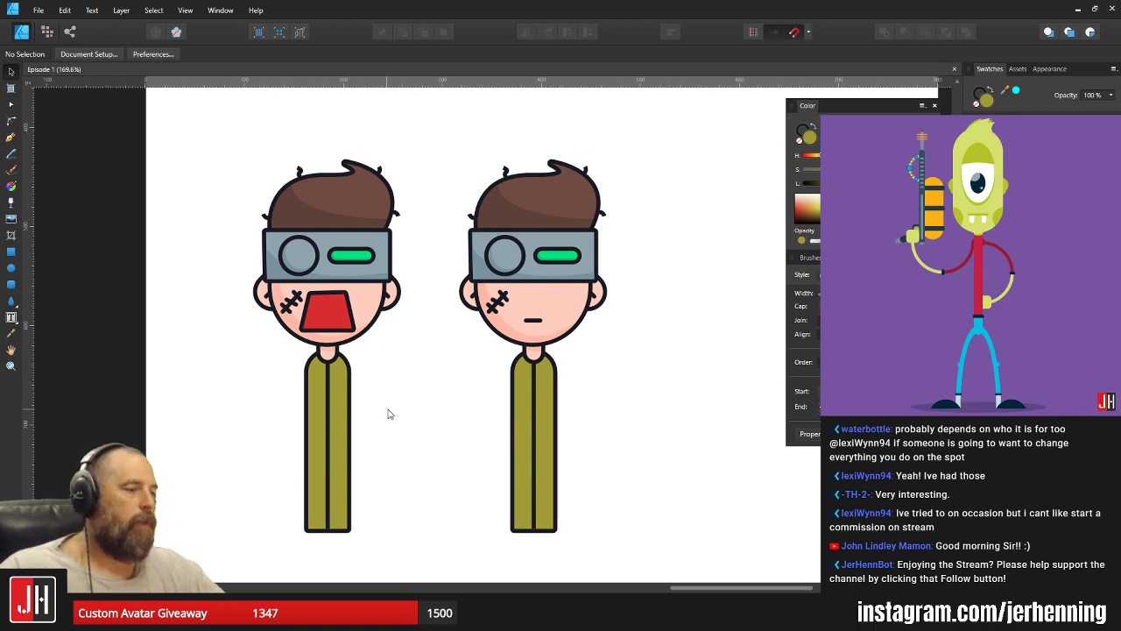
pyautogui.moveTo(388, 411); pyautogui.dragTo(417, 428)
pyautogui.scroll(-4, 425, 408)
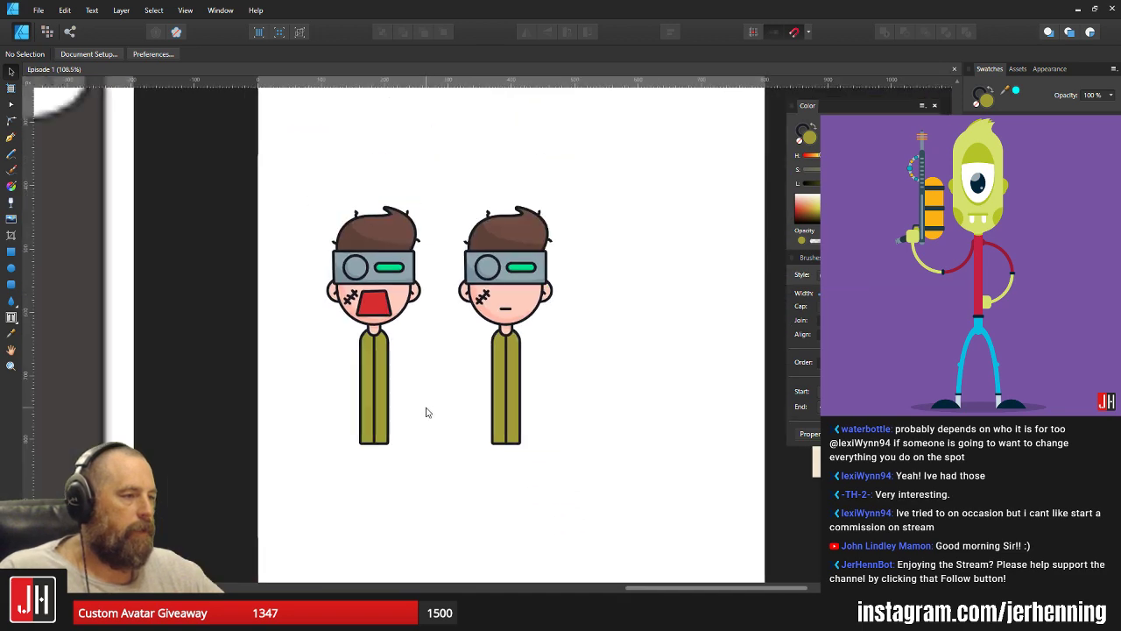
pyautogui.scroll(5, 582, 398)
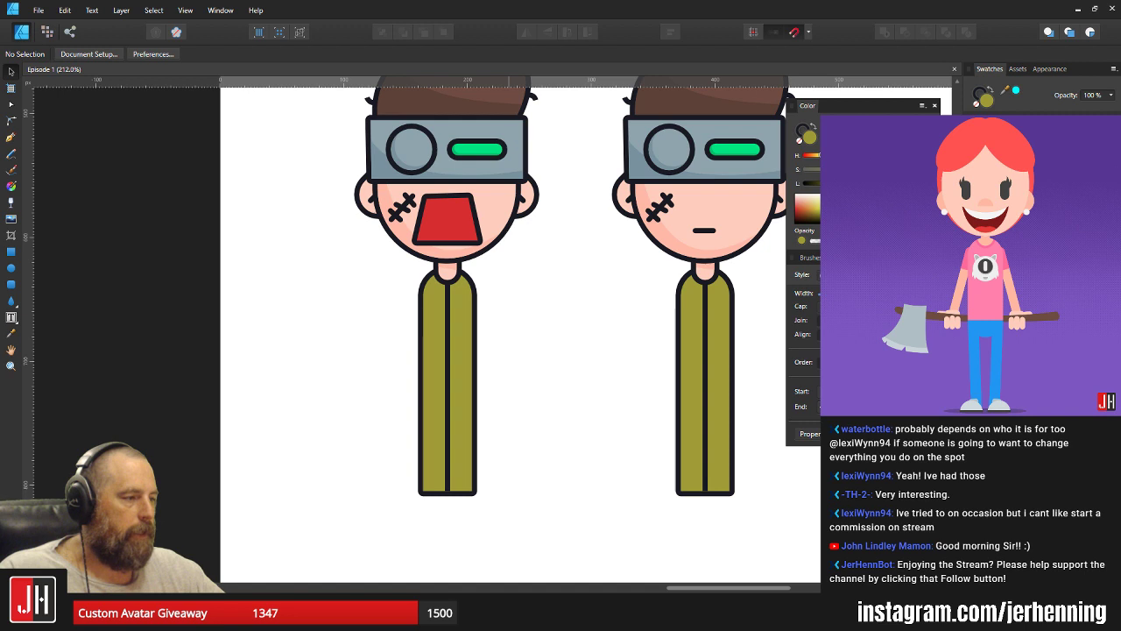
pyautogui.moveTo(587, 480)
pyautogui.click(543, 561)
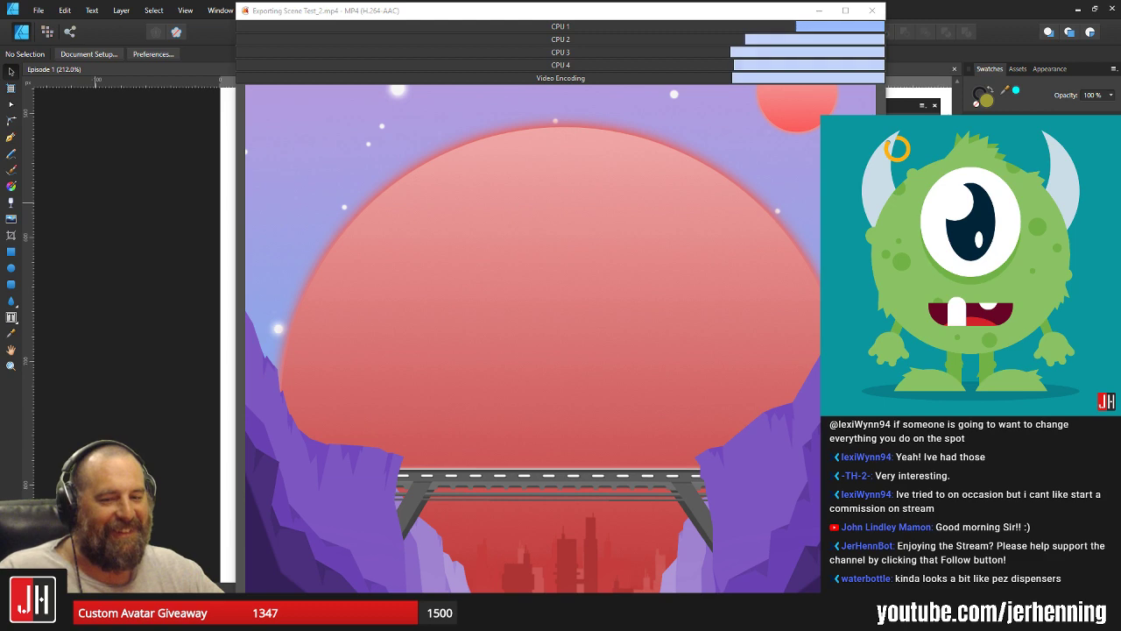
pyautogui.scroll(-3, 538, 260)
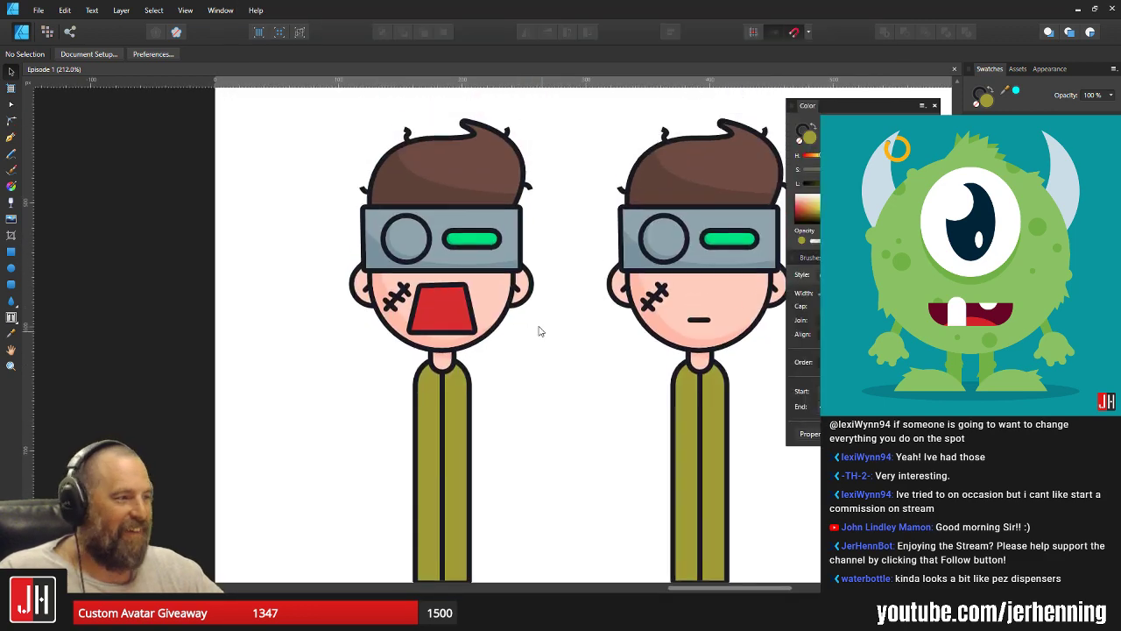
pyautogui.scroll(1, 535, 318)
pyautogui.scroll(-1, 538, 319)
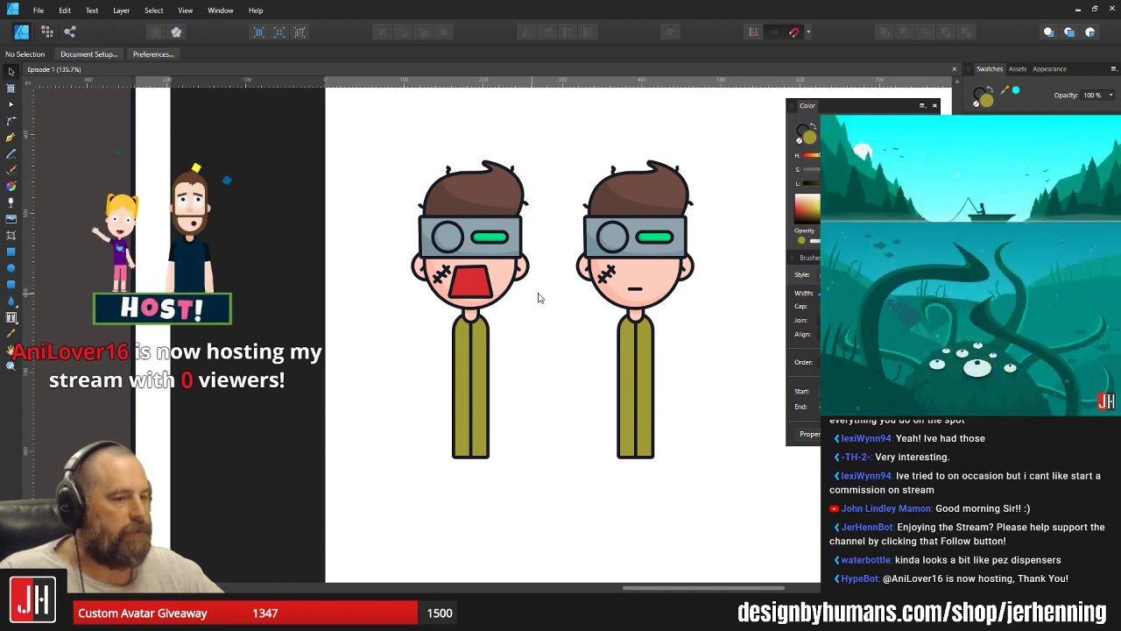
pyautogui.scroll(2, 518, 289)
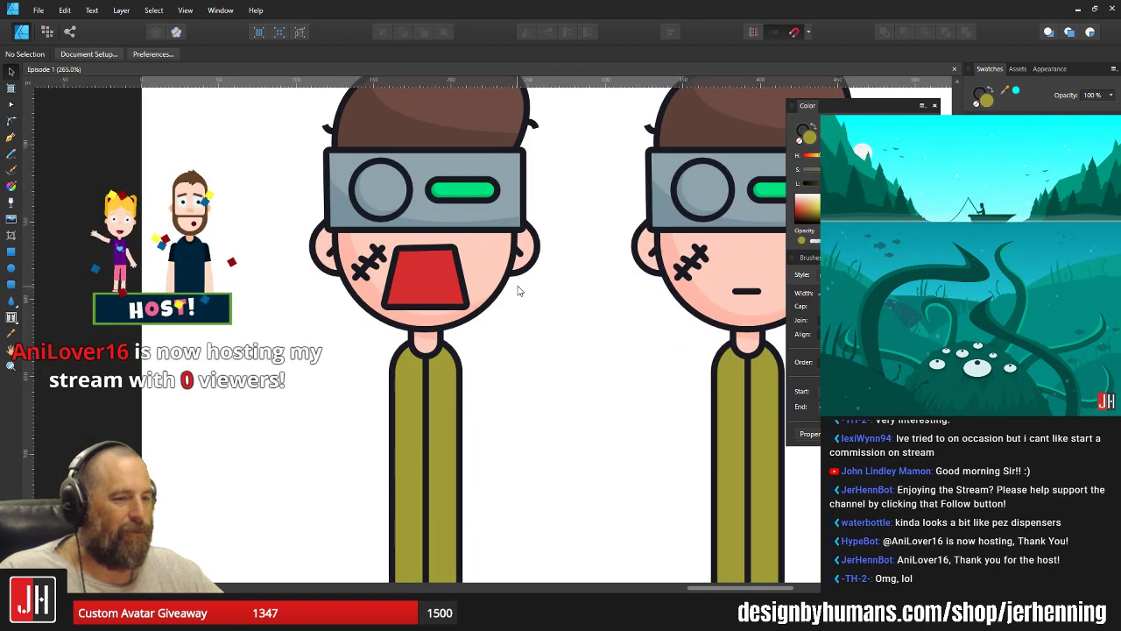
pyautogui.scroll(-2, 520, 291)
pyautogui.scroll(3, 522, 288)
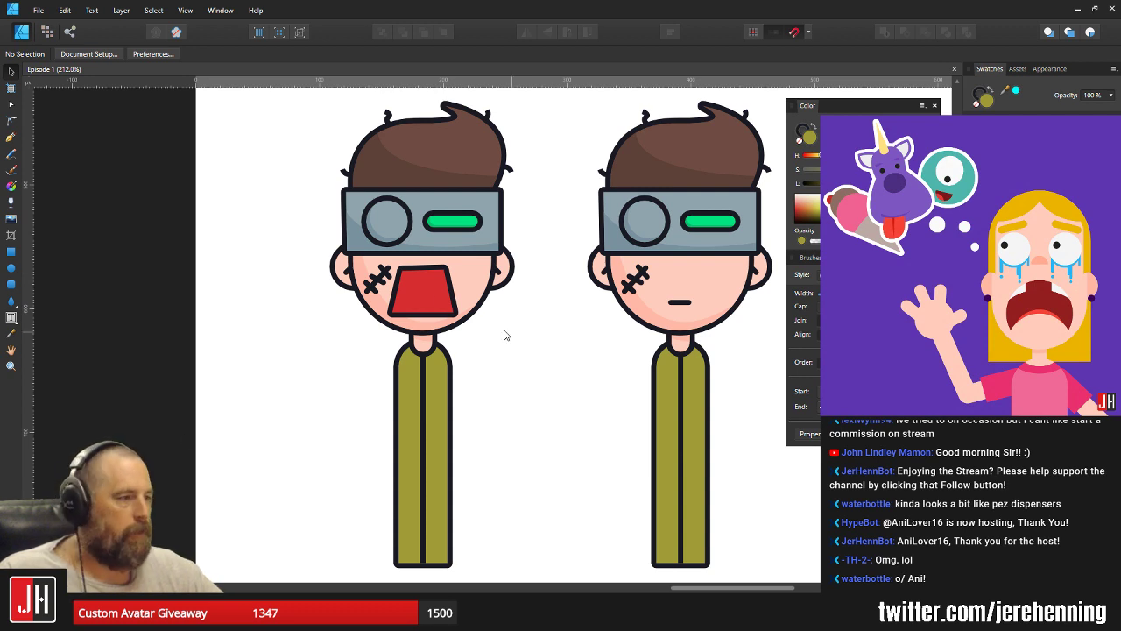
# Switch to VLC media player to view the exported Scene Test_2.mp4, and close the player.
pyautogui.hotkey('alt', 'Tab')
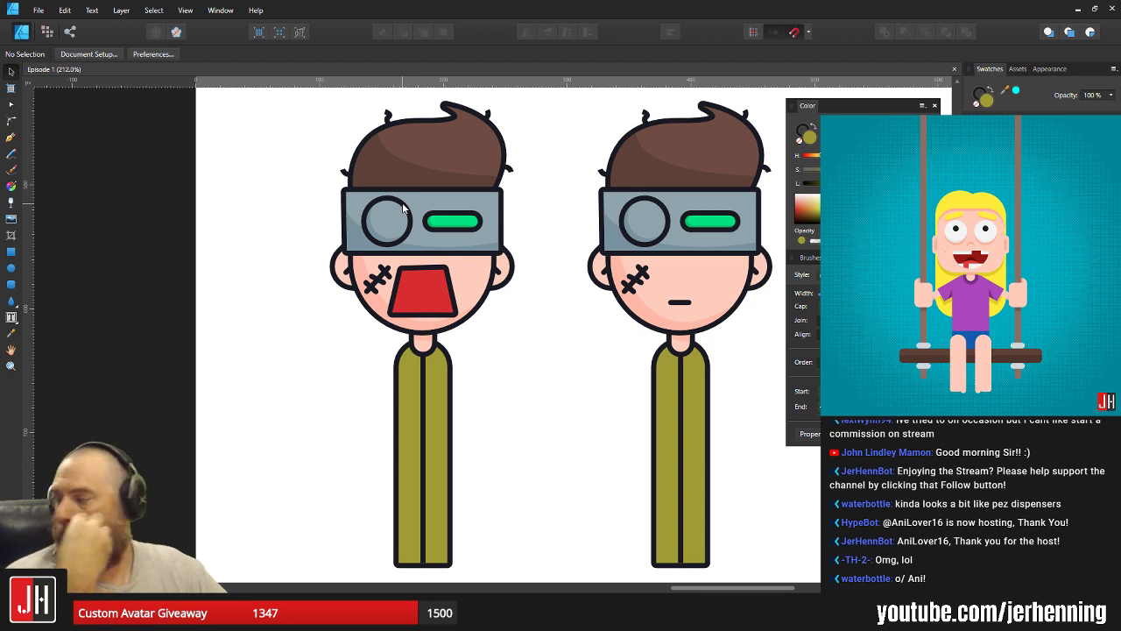
pyautogui.hotkey('alt', 'Tab')
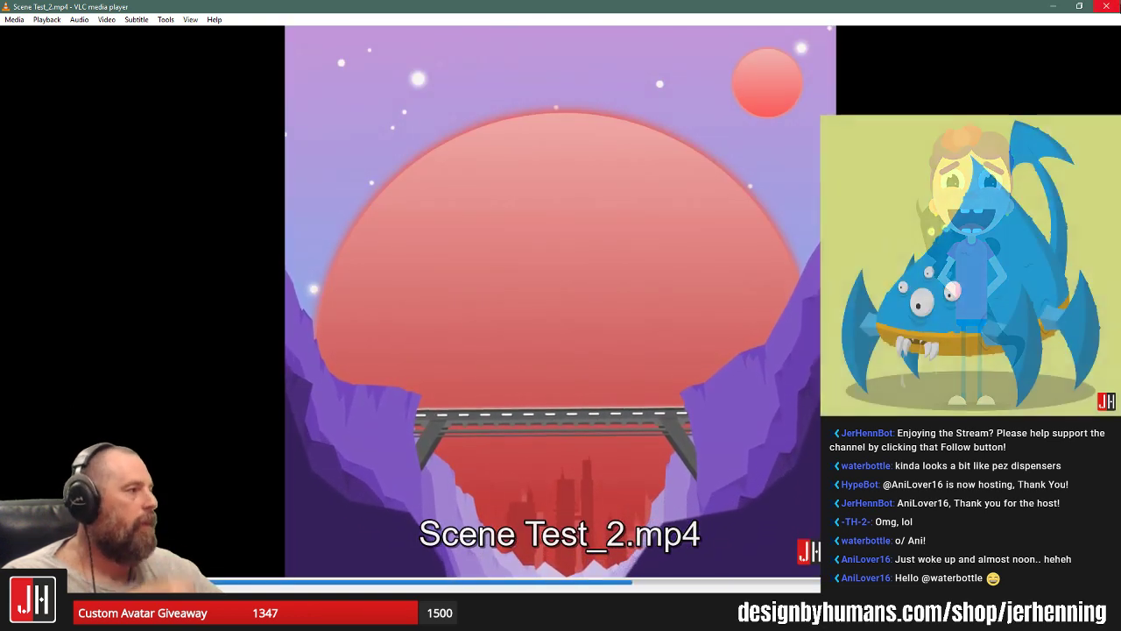
pyautogui.click(1107, 6)
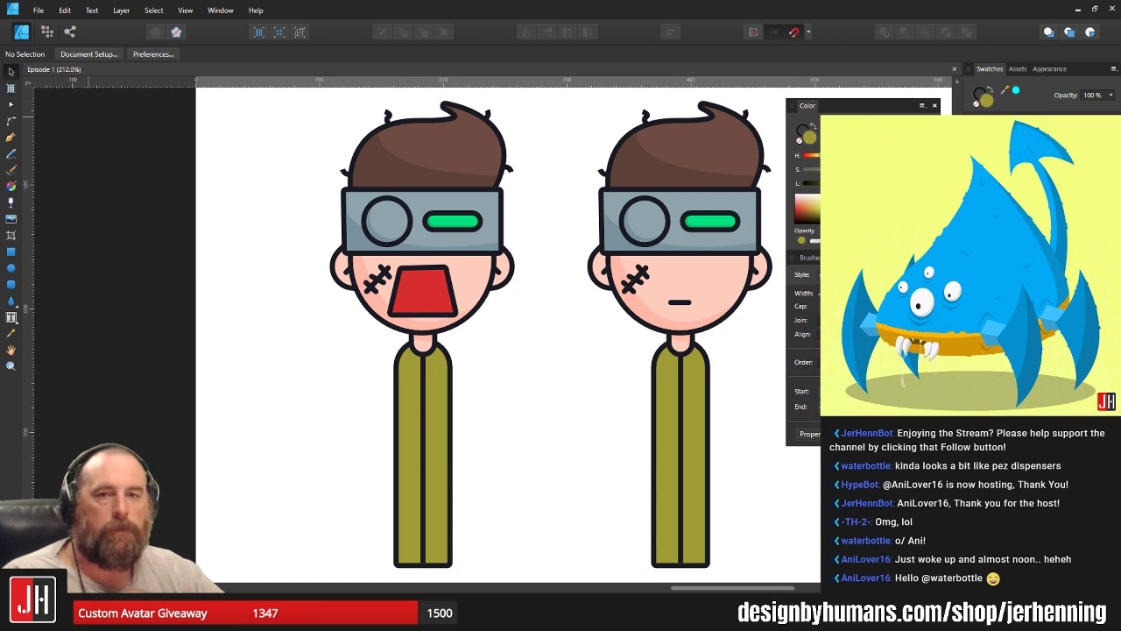